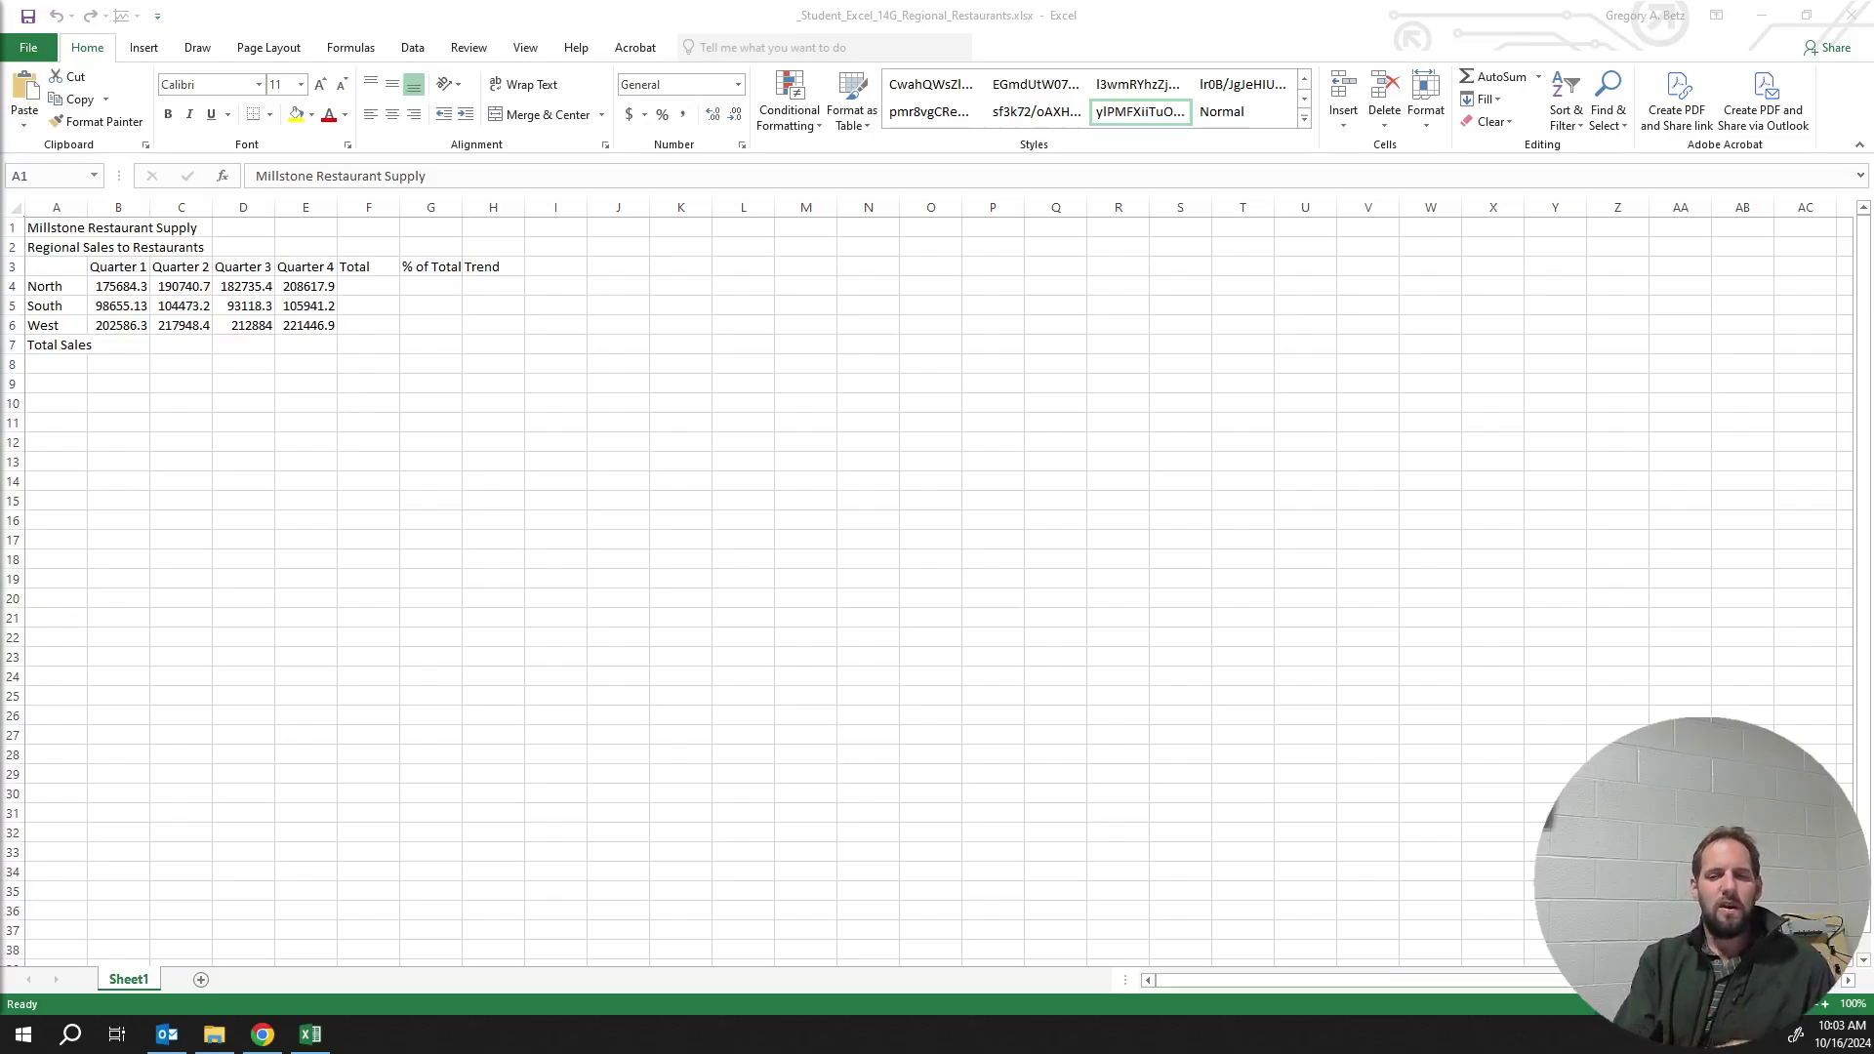
Enter the test formulas =4+3 in cell B9 and =7+32 in cell B10
{"action": "left_click", "coordinate": [142, 383]}
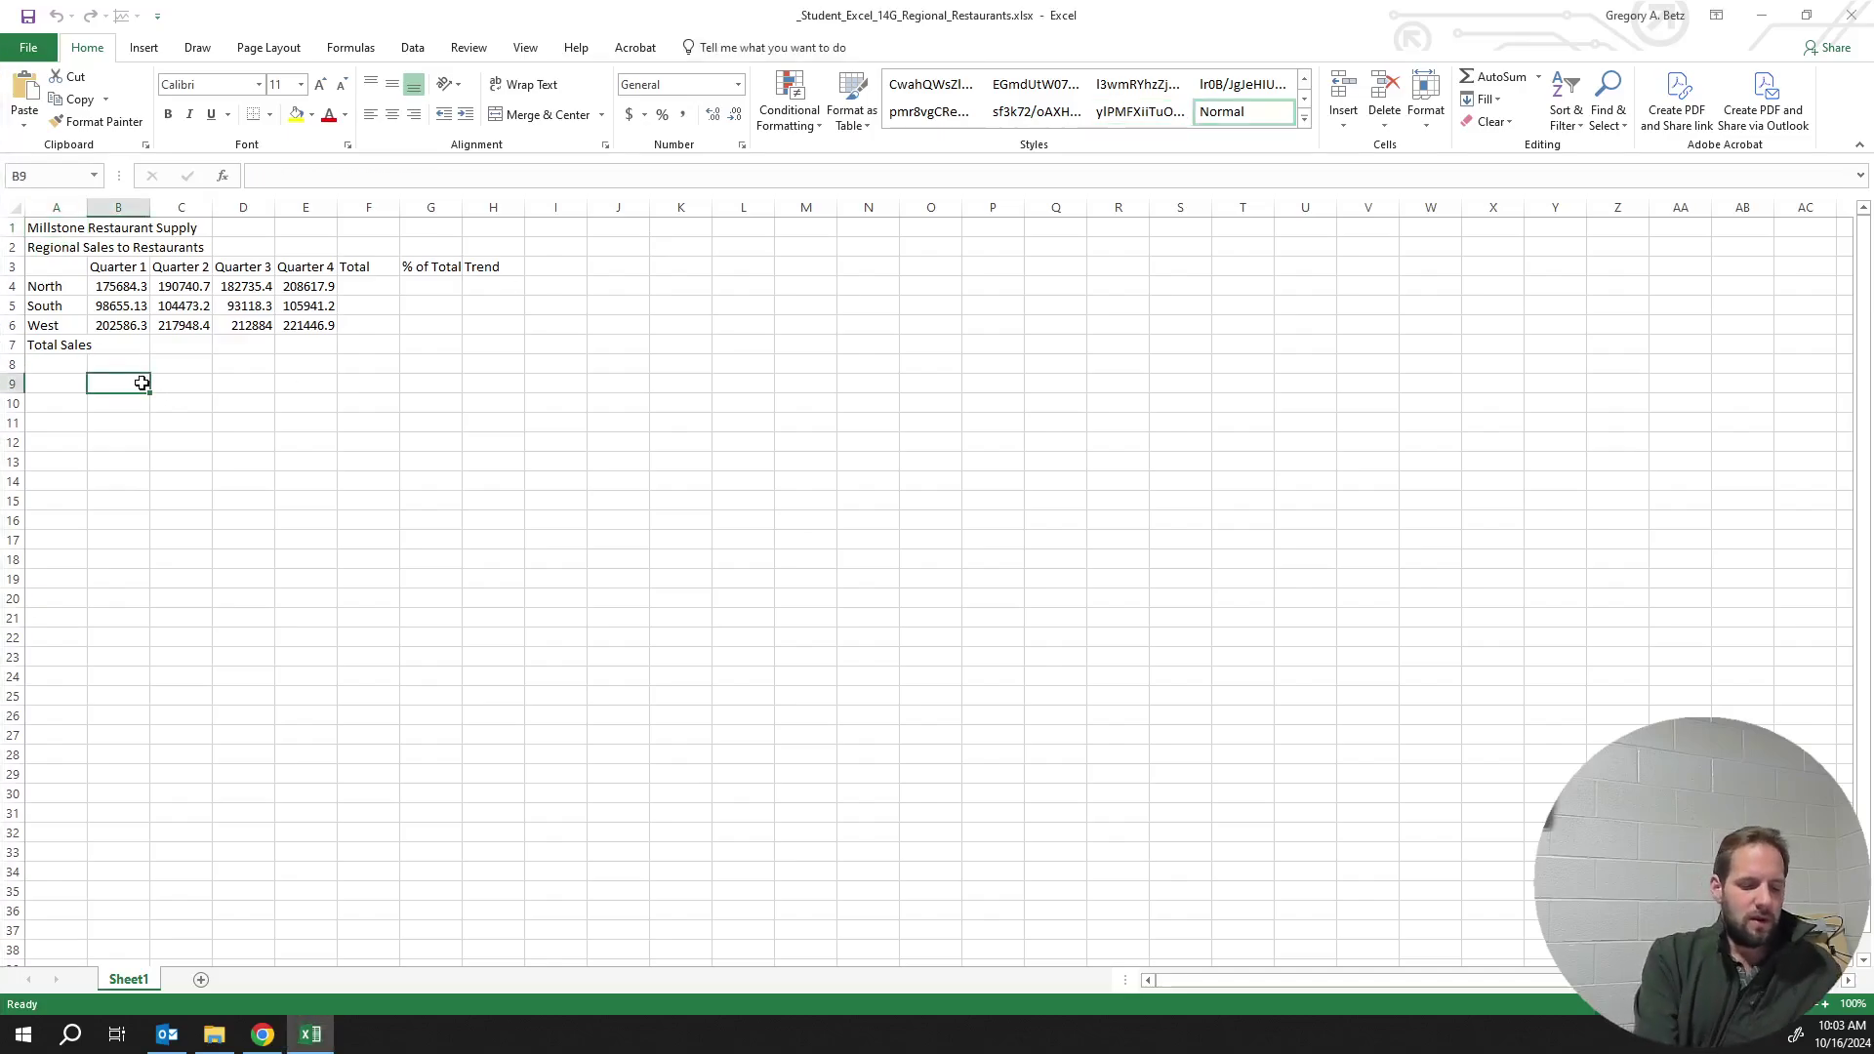
{"action": "type", "text": "7"}
{"action": "key", "text": "Return"}
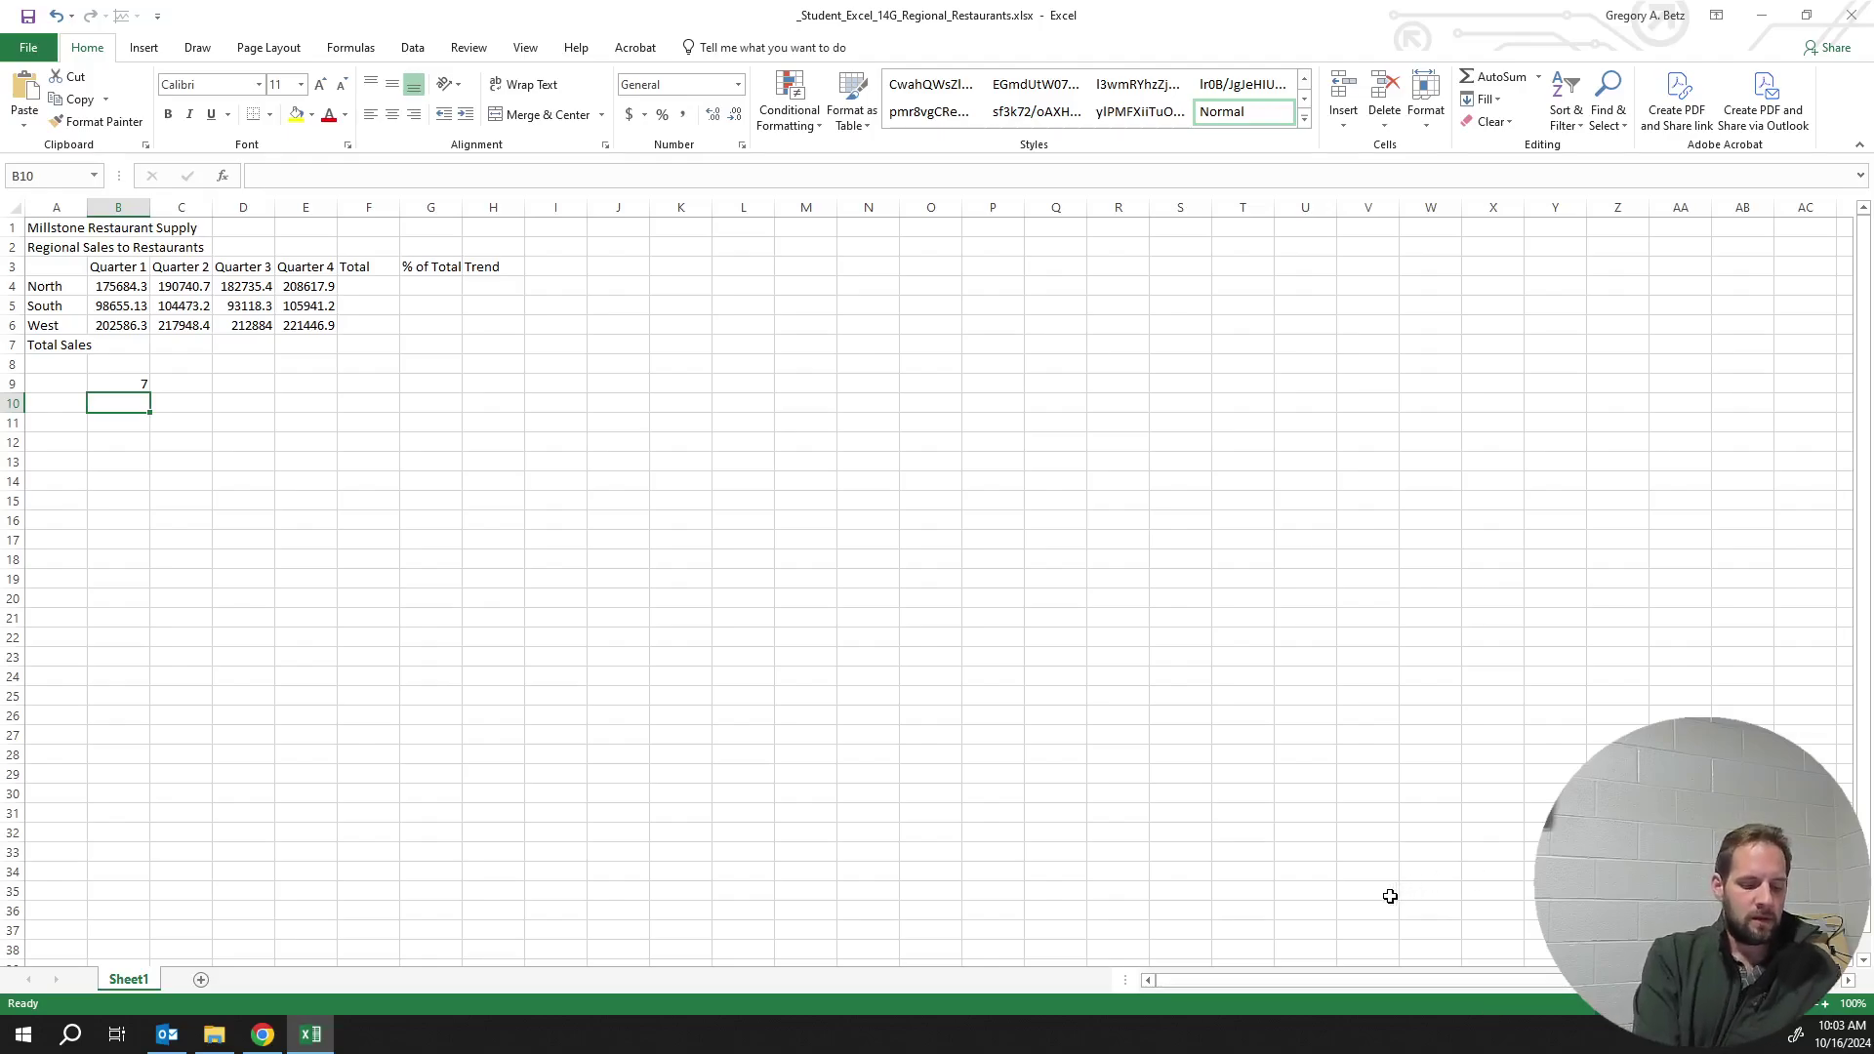
{"action": "type", "text": "="}
{"action": "type", "text": "32+7"}
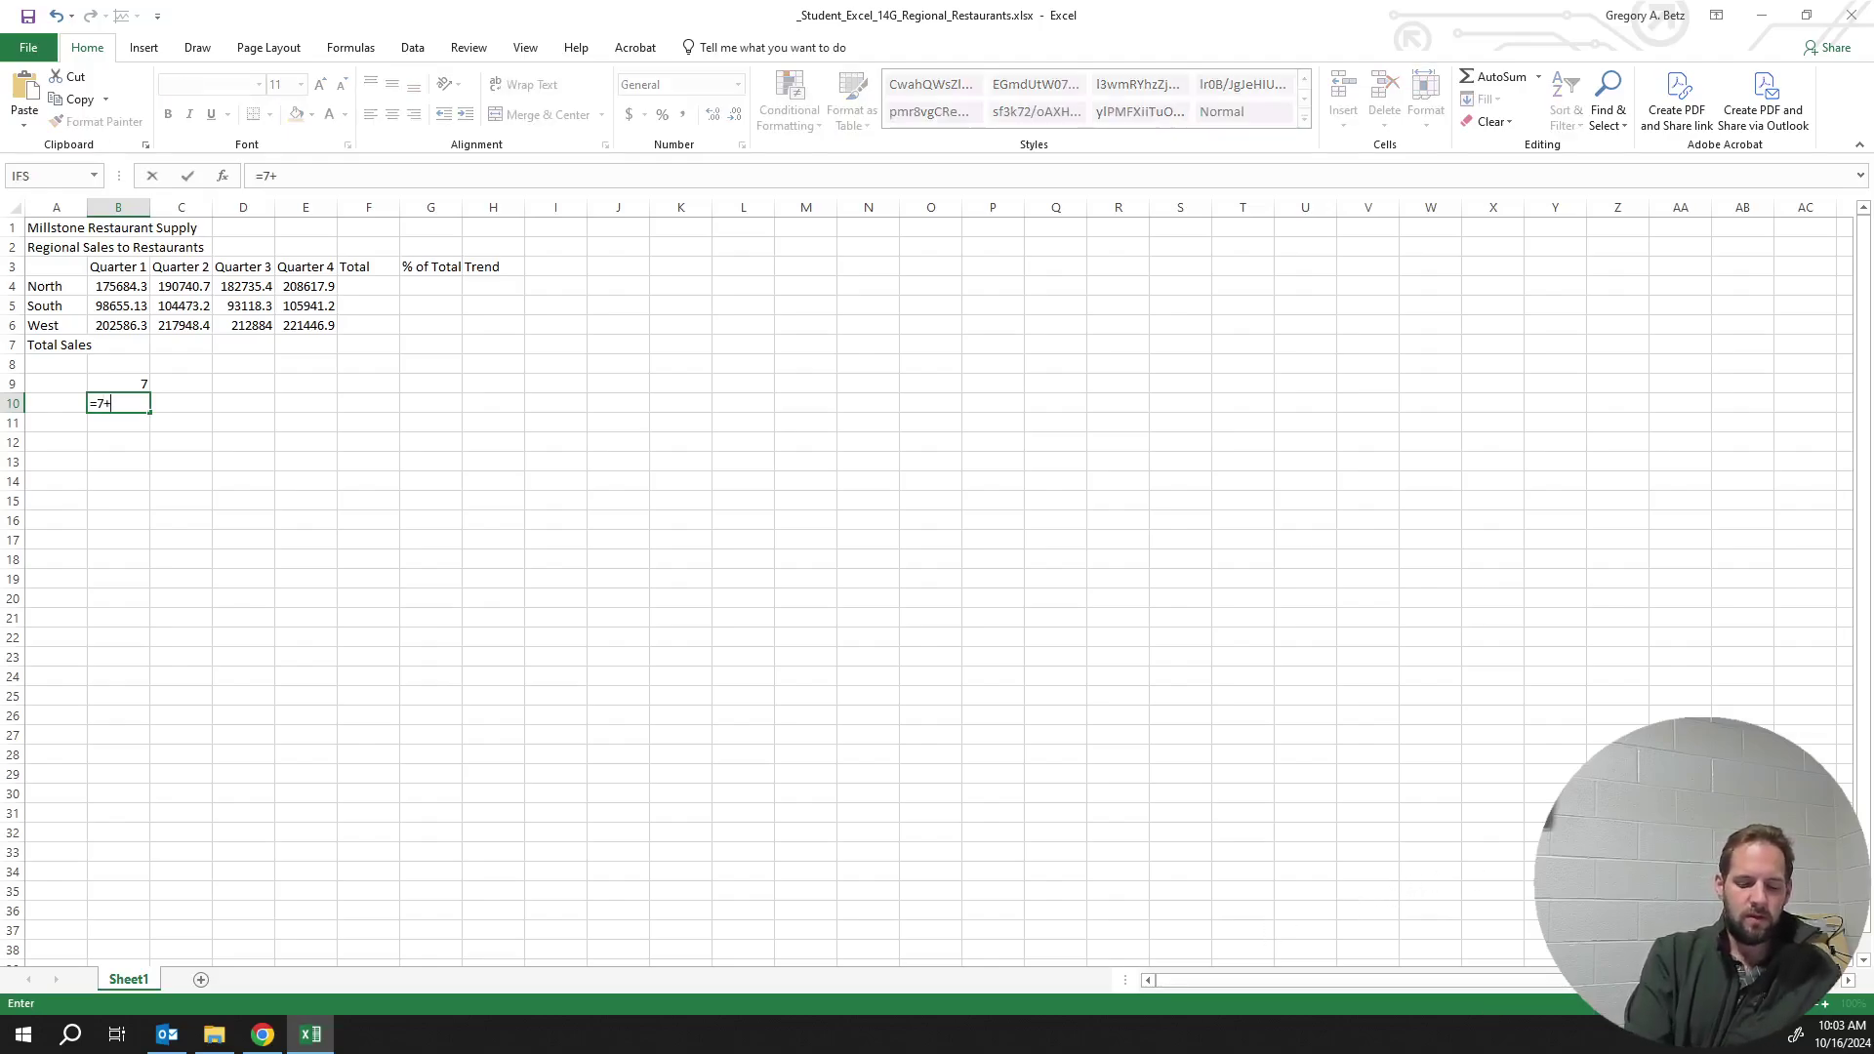
{"action": "key", "text": "Return"}
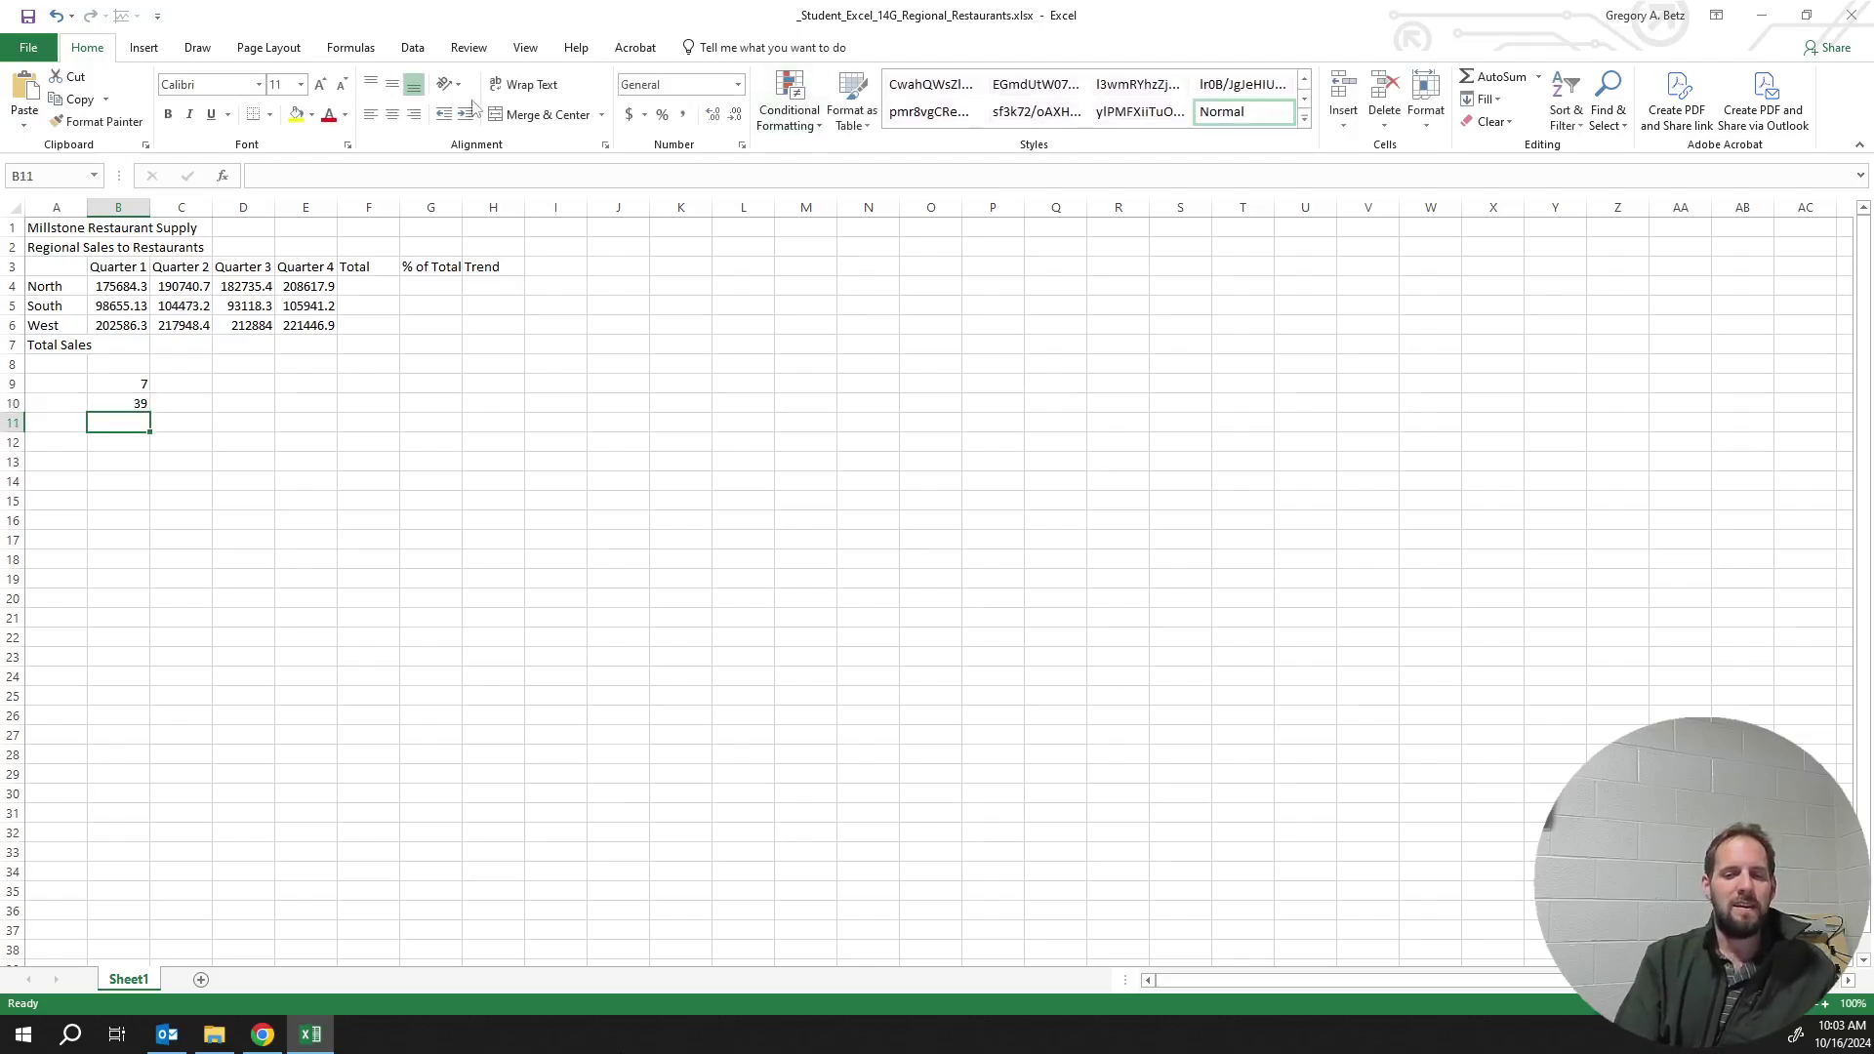
{"action": "left_click_drag", "start_coordinate": [137, 424], "coordinate": [138, 443]}
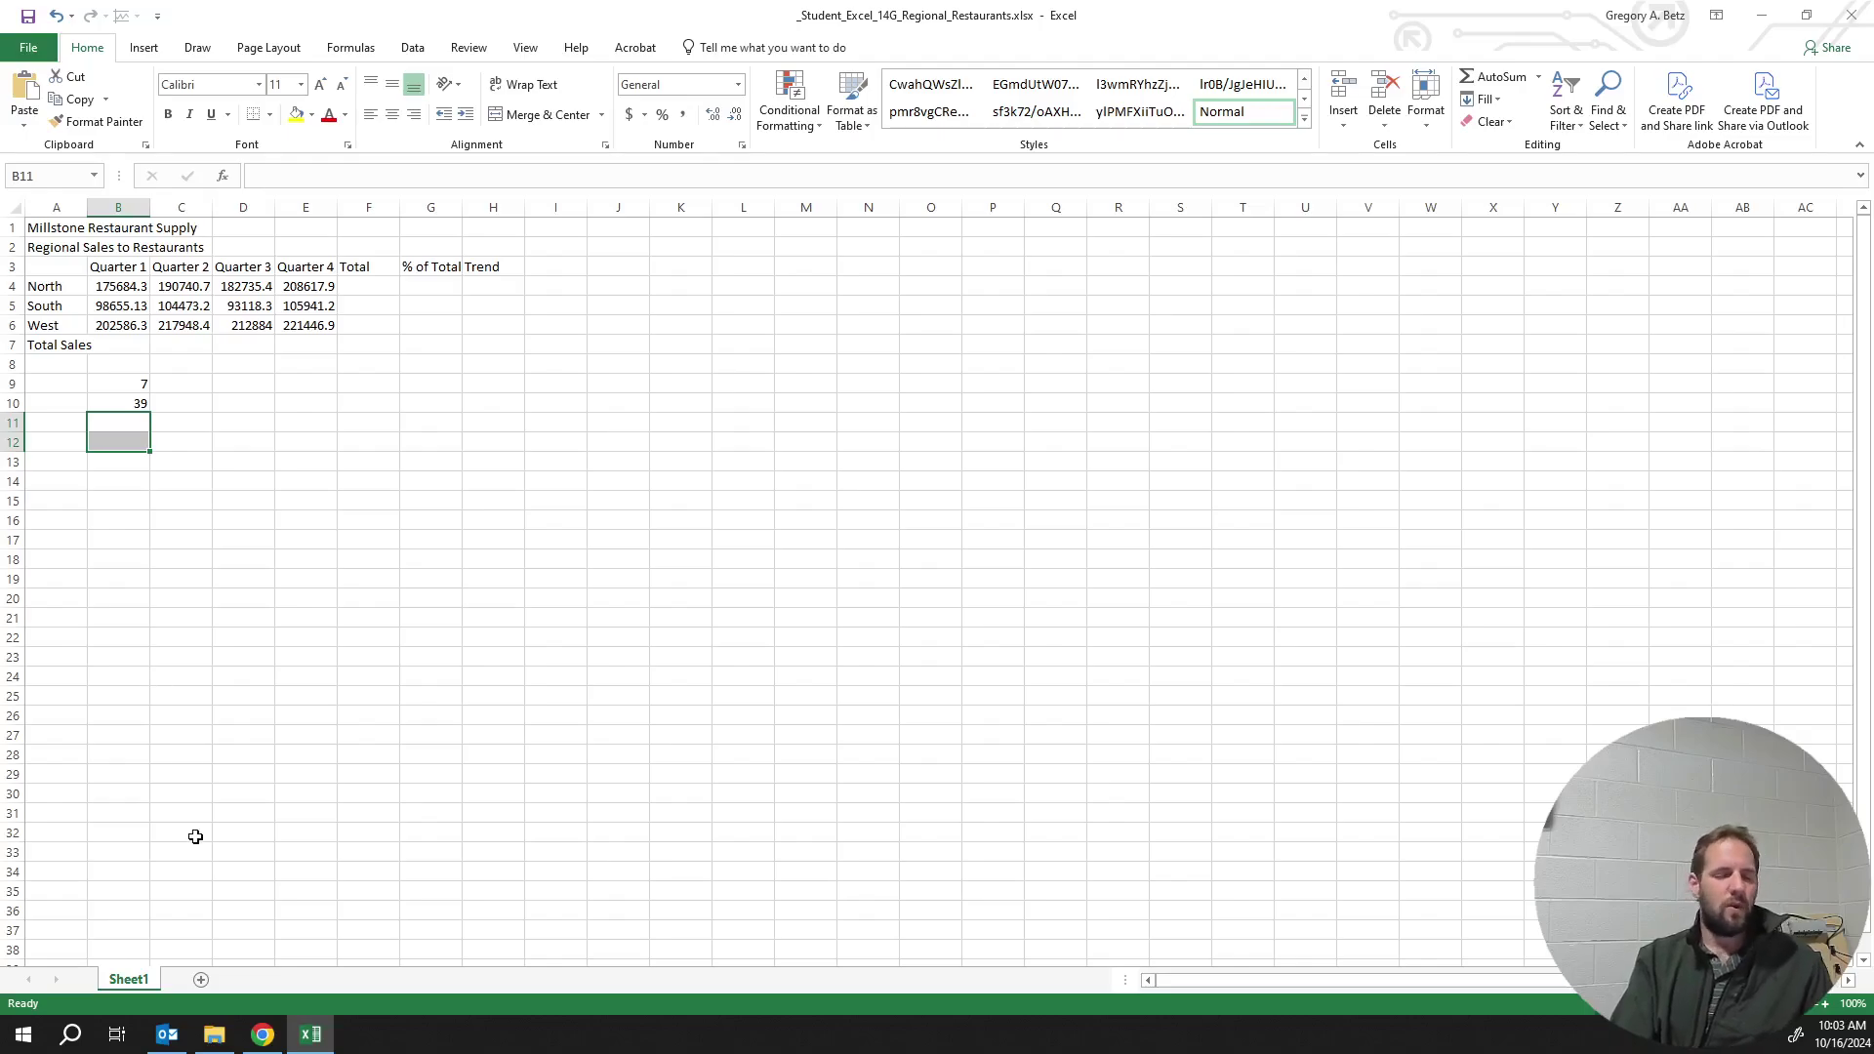
{"action": "left_click", "coordinate": [104, 520]}
{"action": "left_click_drag", "start_coordinate": [138, 386], "coordinate": [141, 418]}
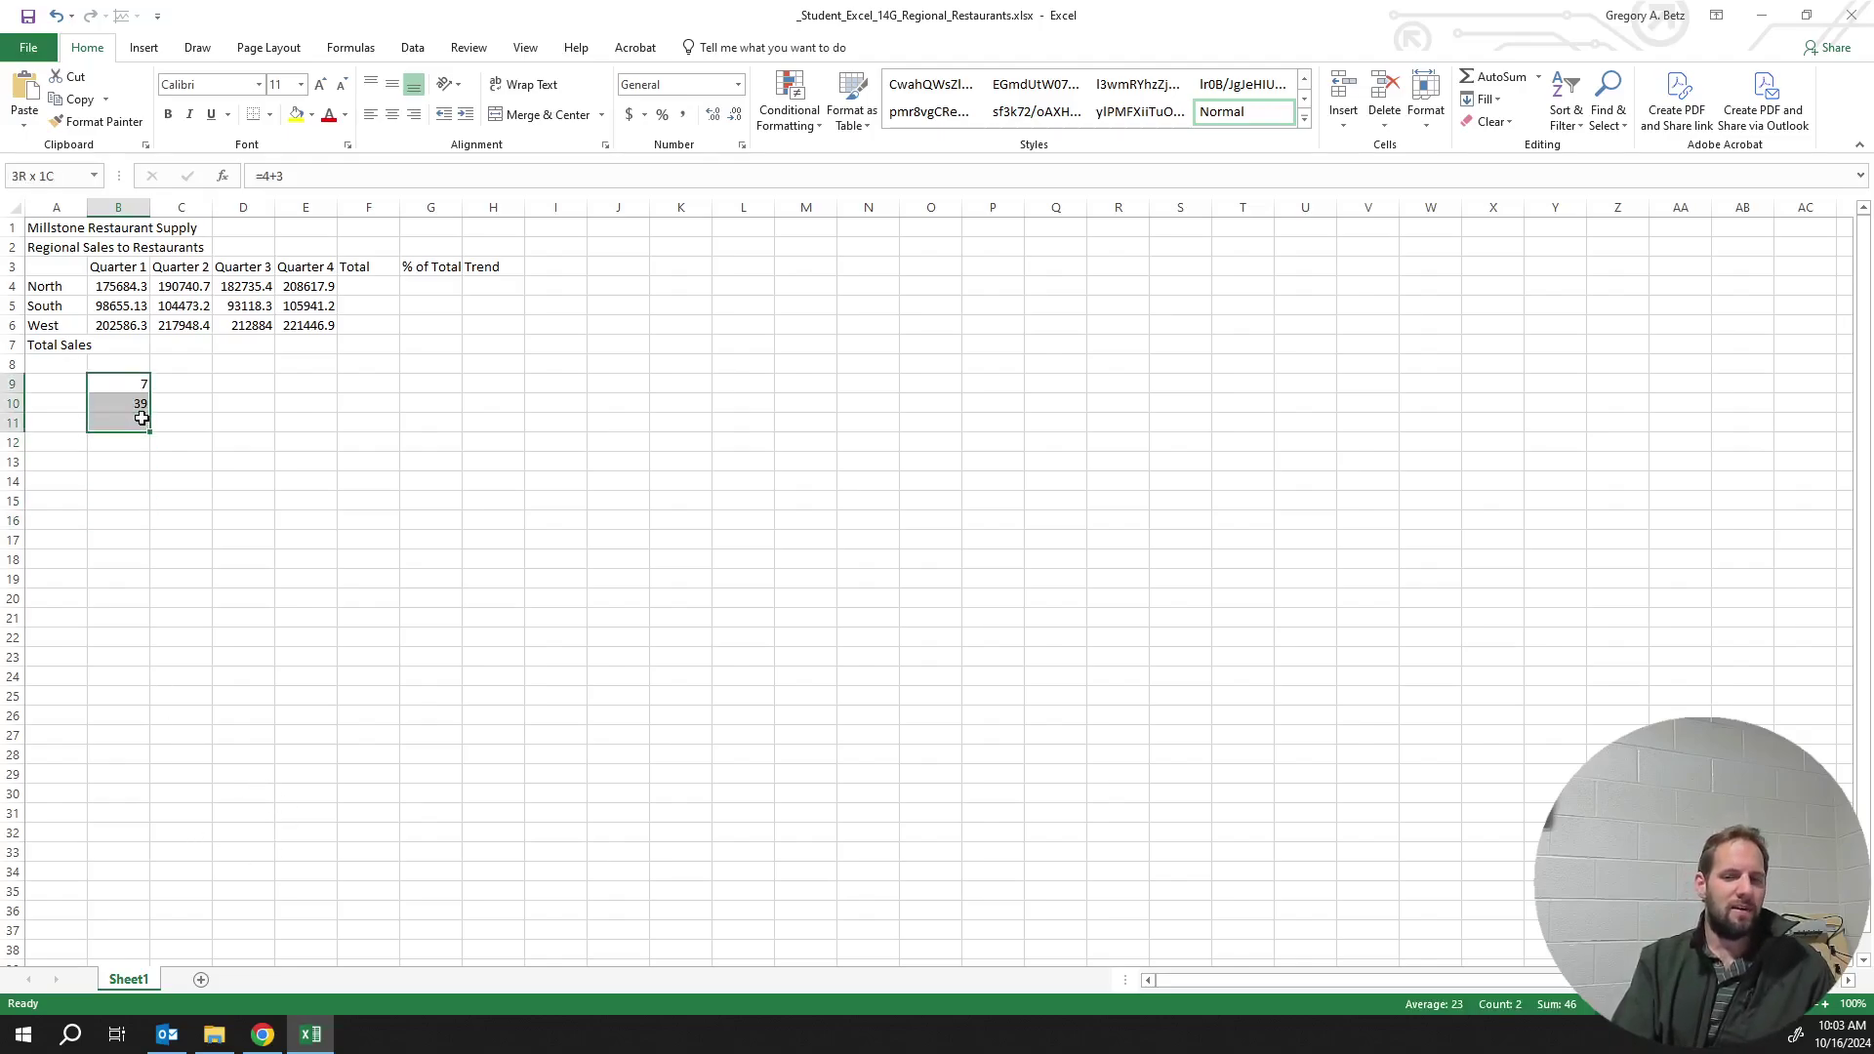
{"action": "left_click", "coordinate": [133, 421]}
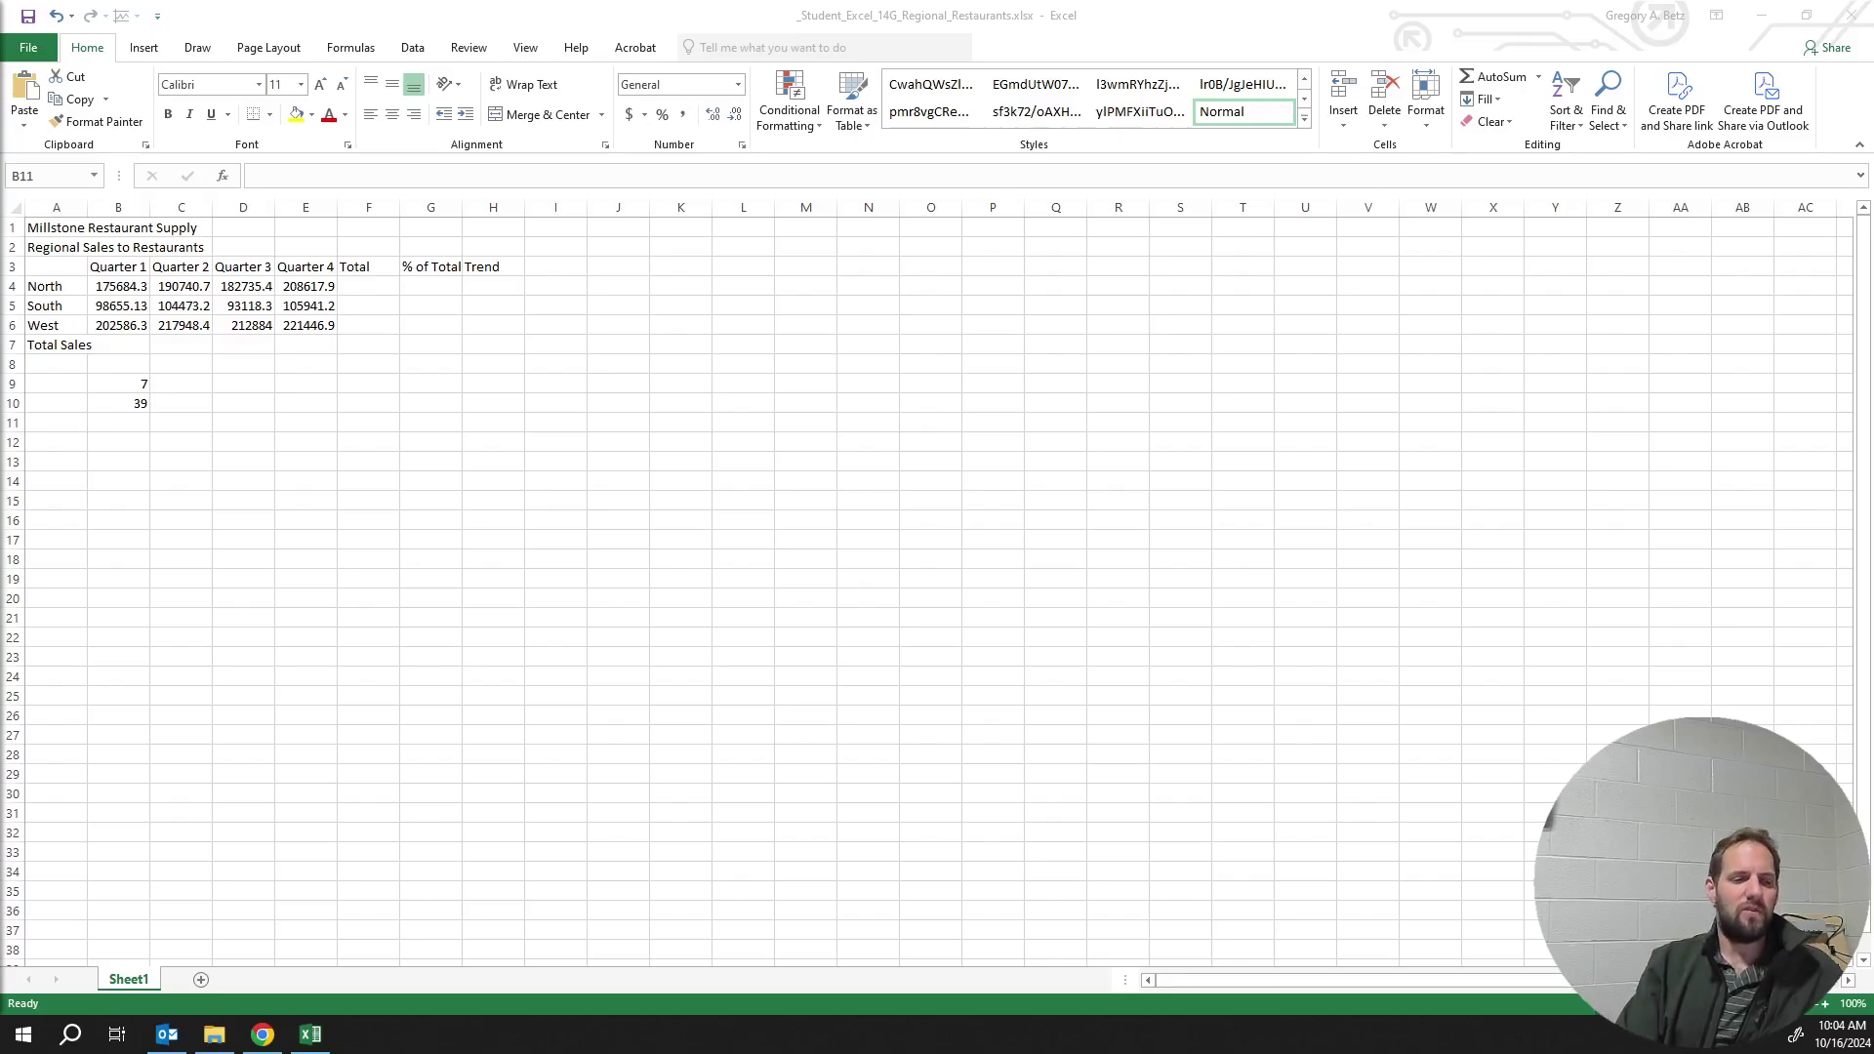
Clear the test formulas from cells B9 and B10 below the sales table
{"action": "left_click_drag", "start_coordinate": [141, 385], "coordinate": [134, 406]}
{"action": "key", "text": "Delete"}
{"action": "scroll", "coordinate": [124, 428], "scroll_direction": "up", "scroll_amount": 7}
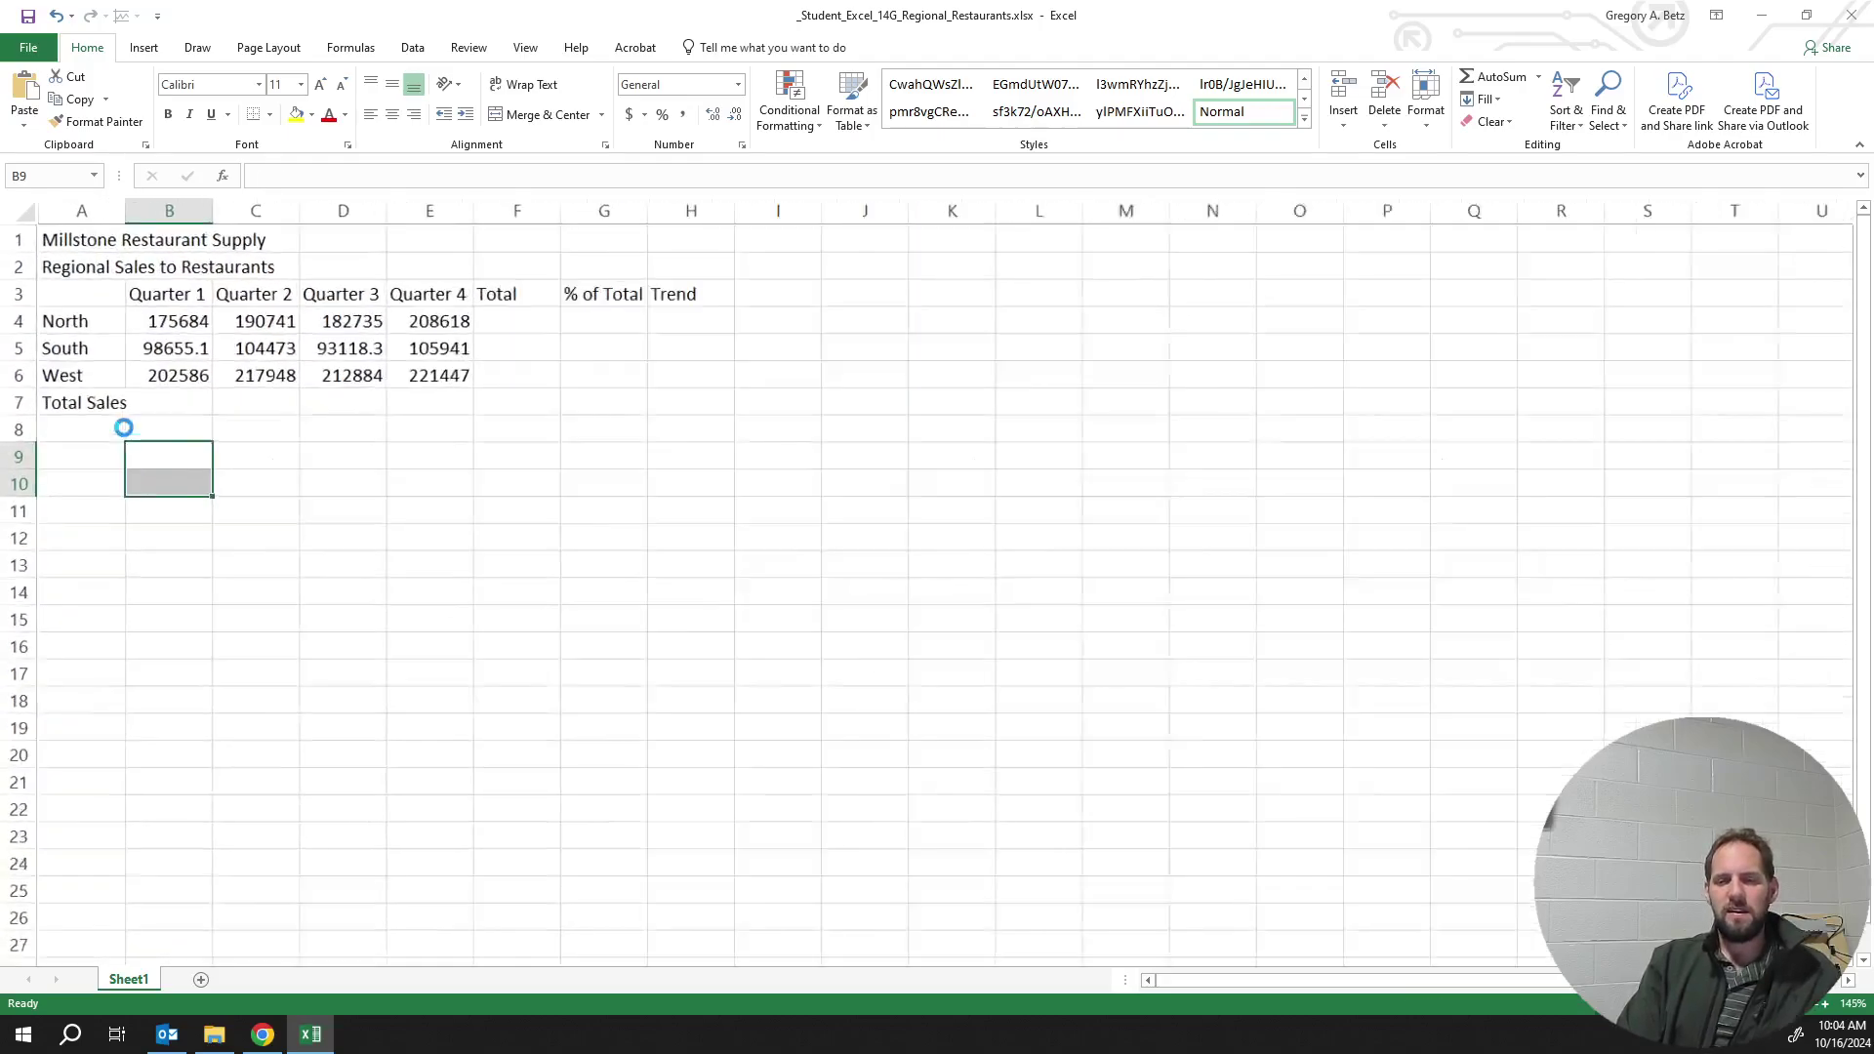
Examine how the cell reference changes for different cells in and below the sales table
{"action": "left_click", "coordinate": [385, 583]}
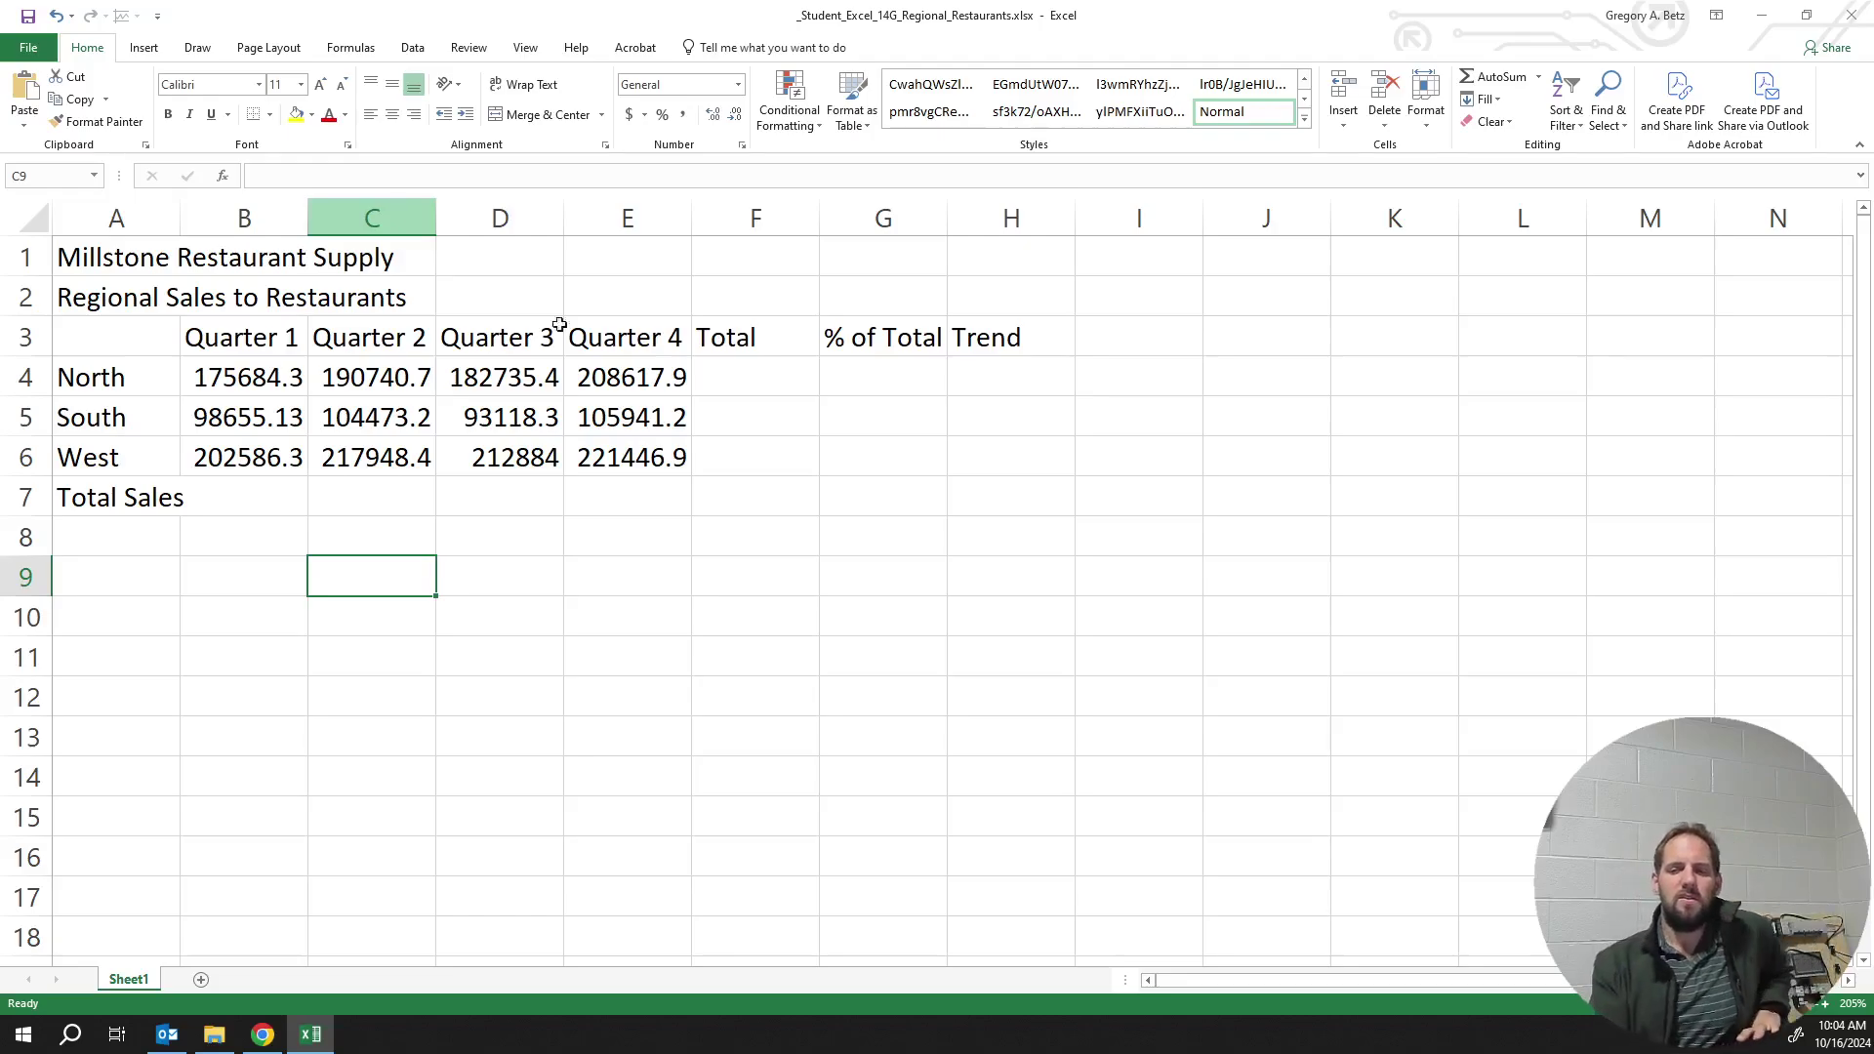
{"action": "left_click", "coordinate": [526, 583]}
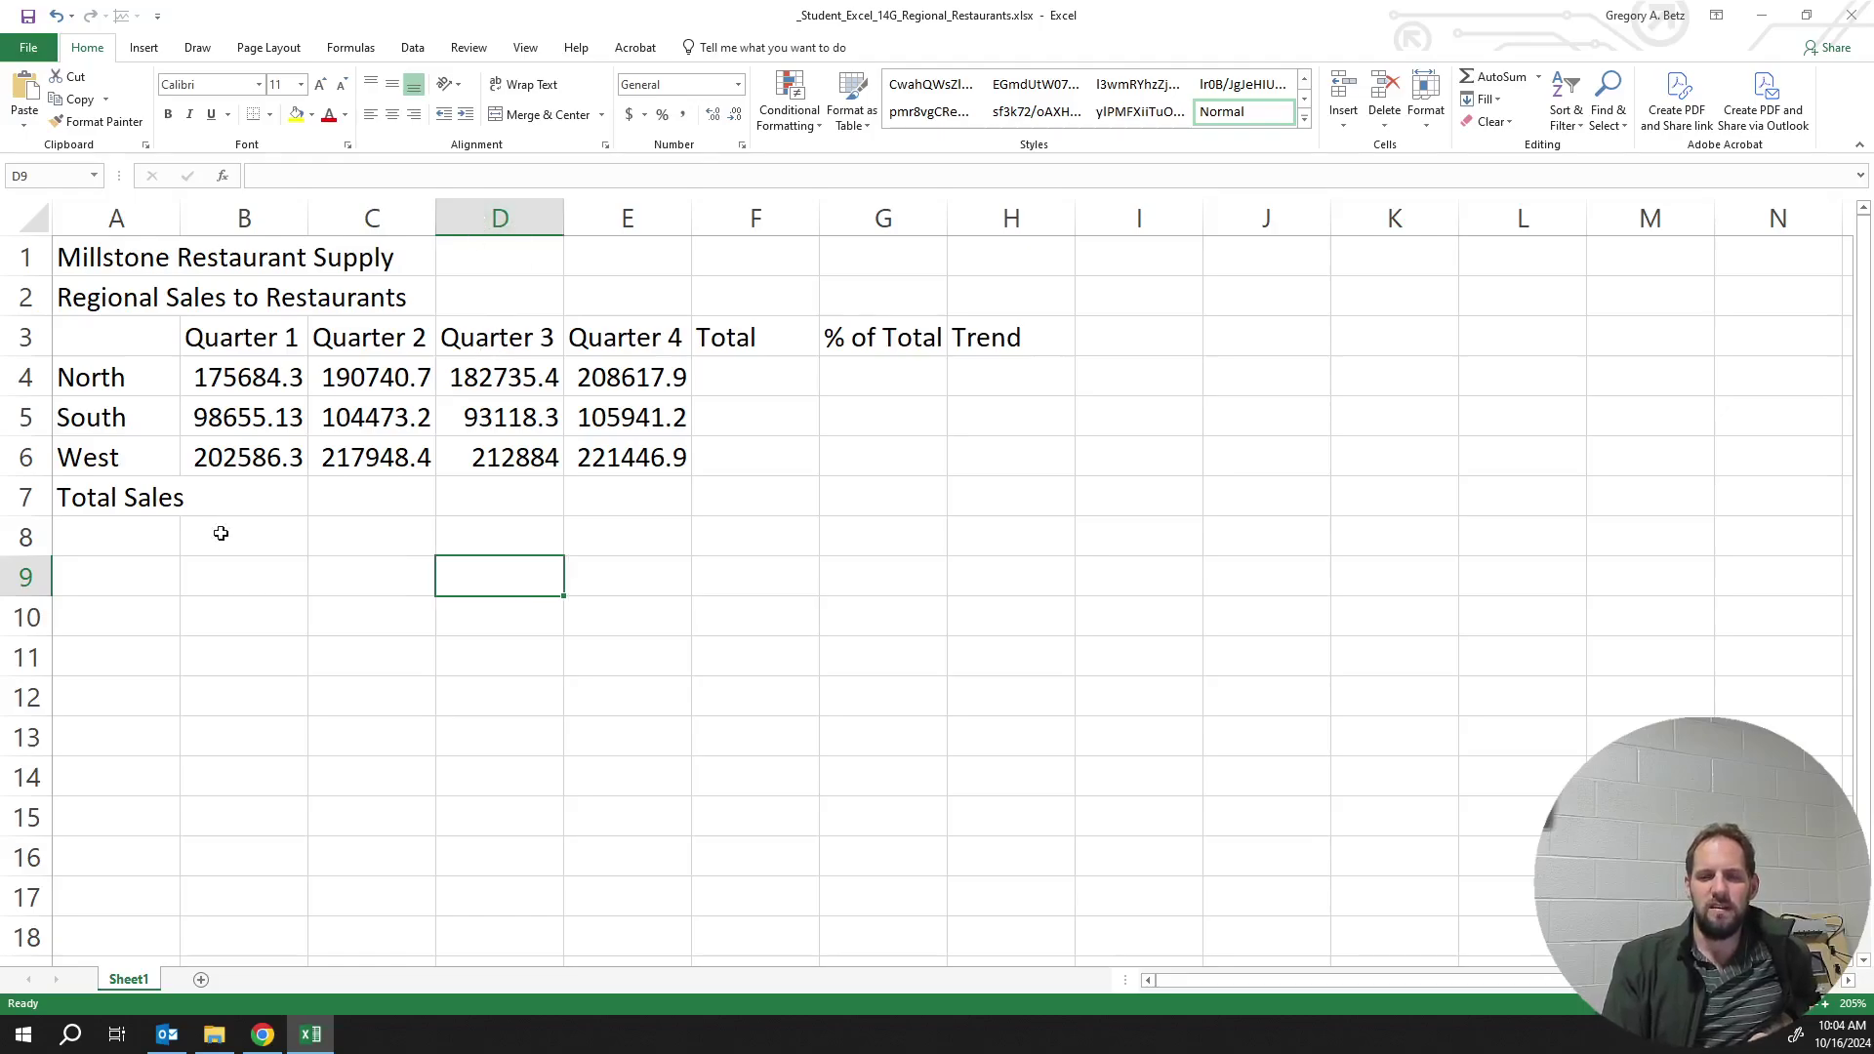
{"action": "left_click", "coordinate": [320, 464]}
{"action": "left_click", "coordinate": [243, 615]}
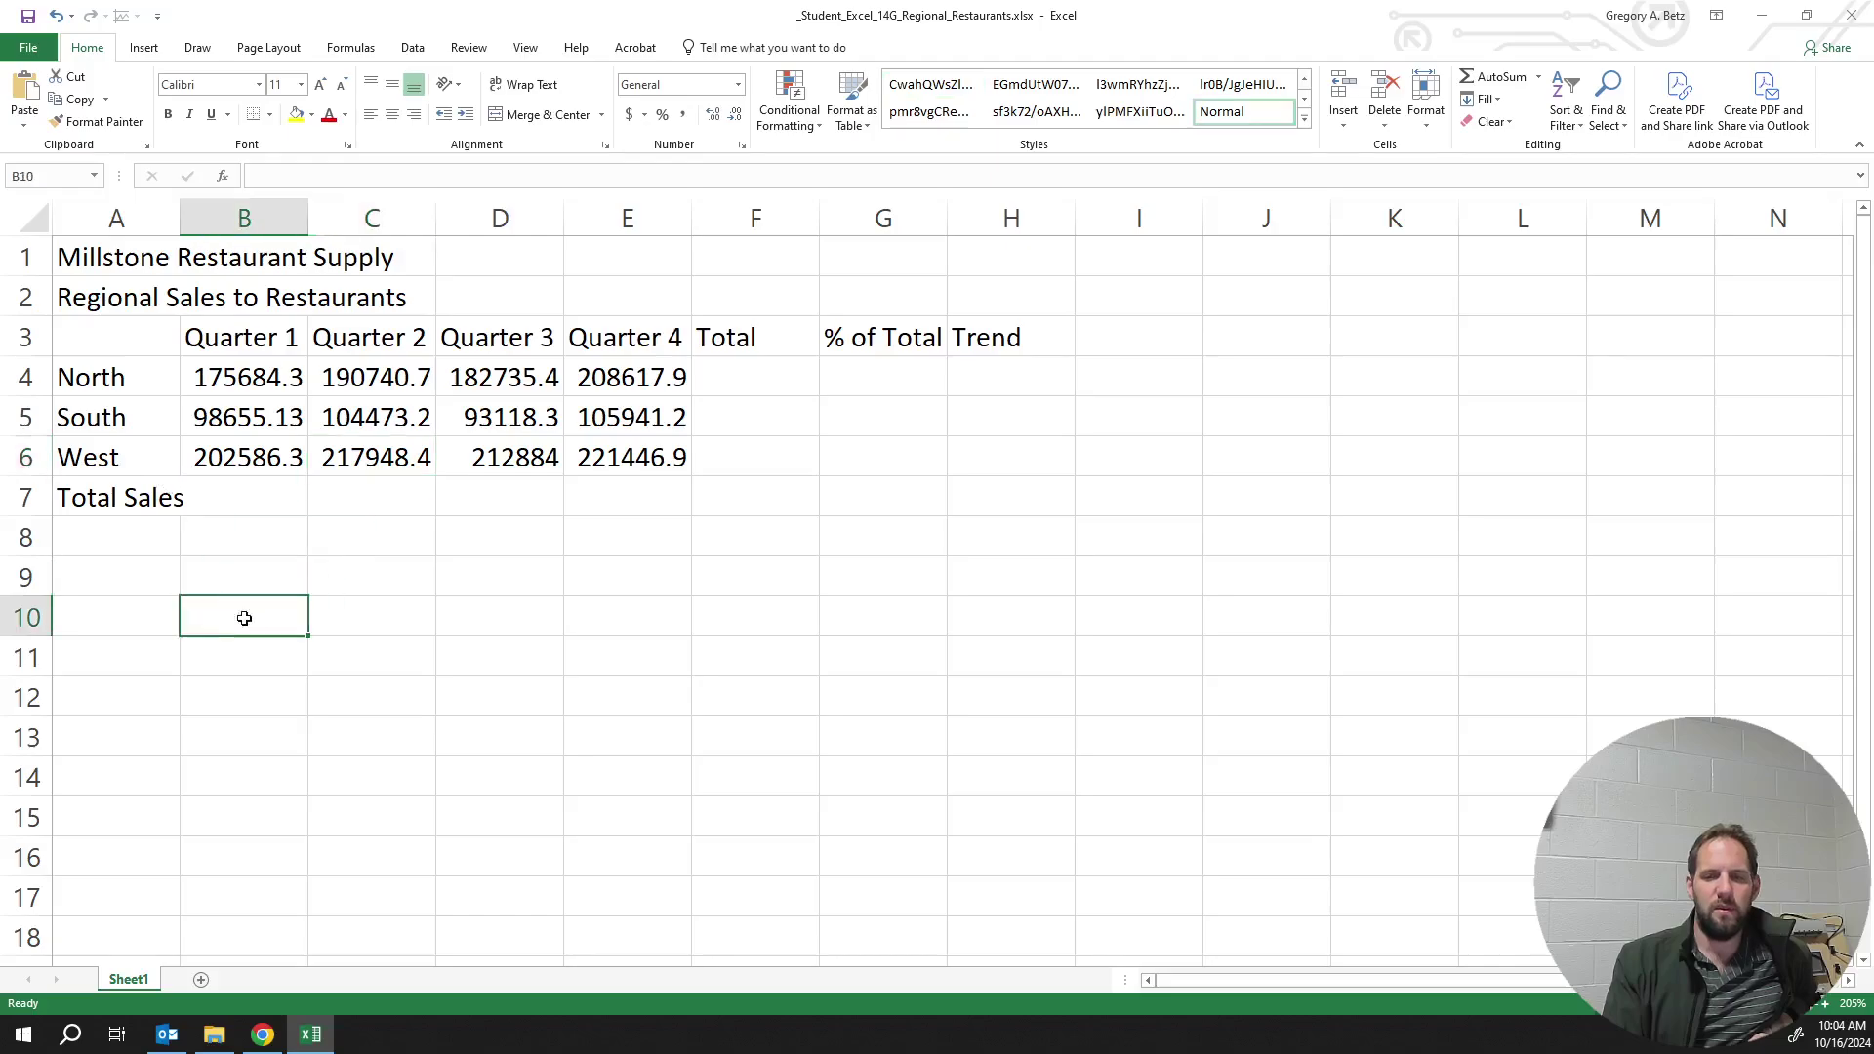
{"action": "left_click", "coordinate": [630, 648]}
{"action": "left_click", "coordinate": [629, 465]}
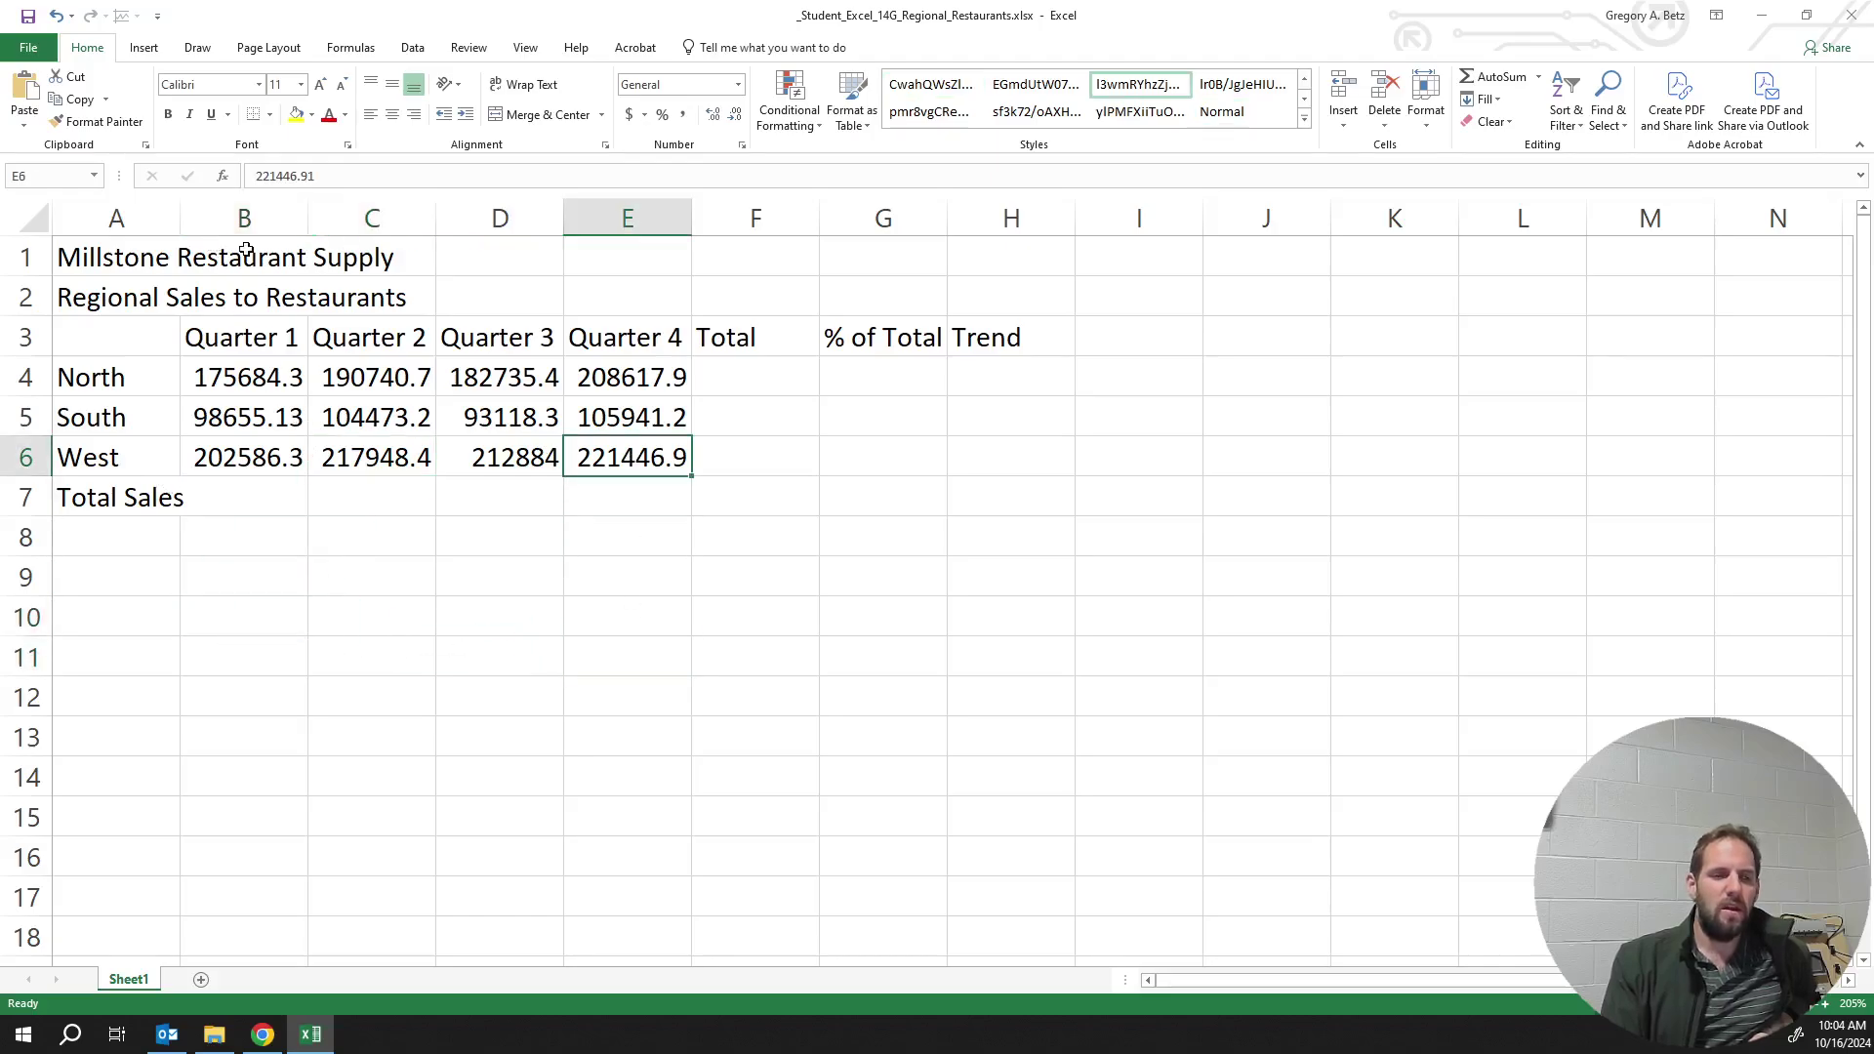
{"action": "left_click", "coordinate": [45, 178]}
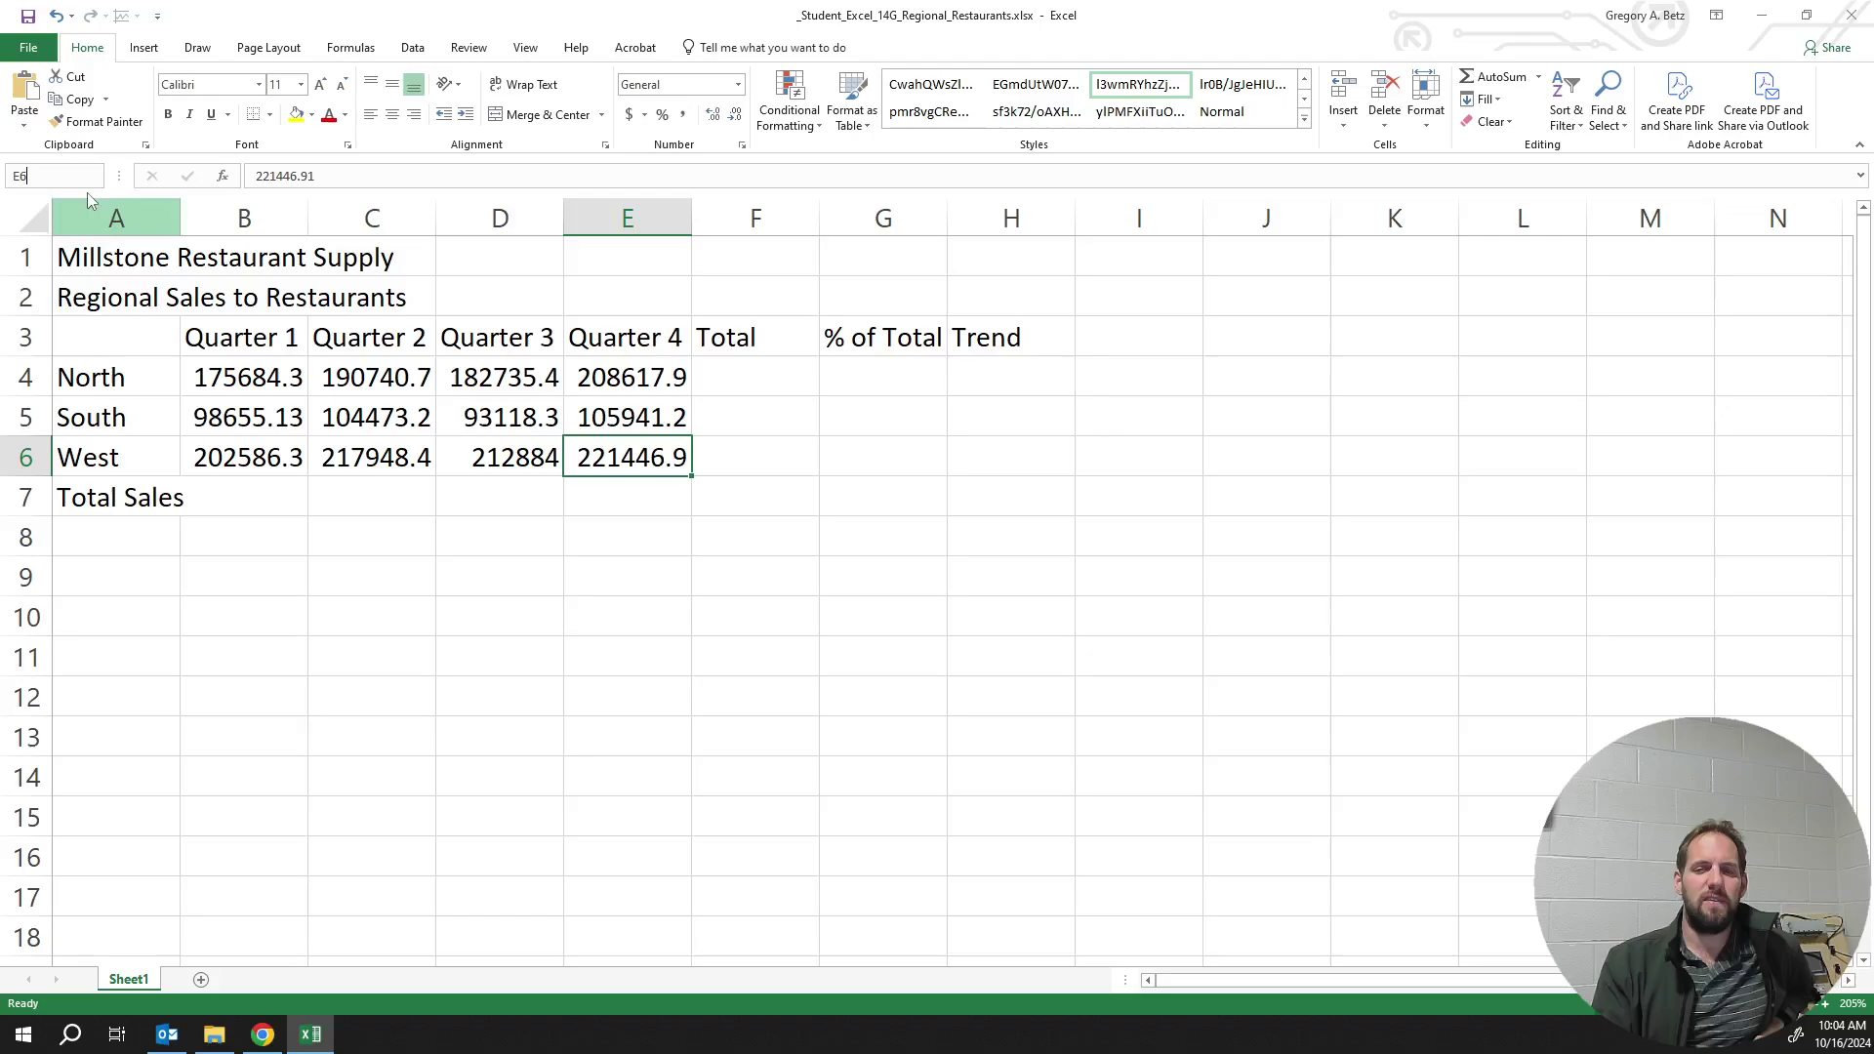
{"action": "left_click", "coordinate": [168, 330]}
{"action": "left_click", "coordinate": [238, 477]}
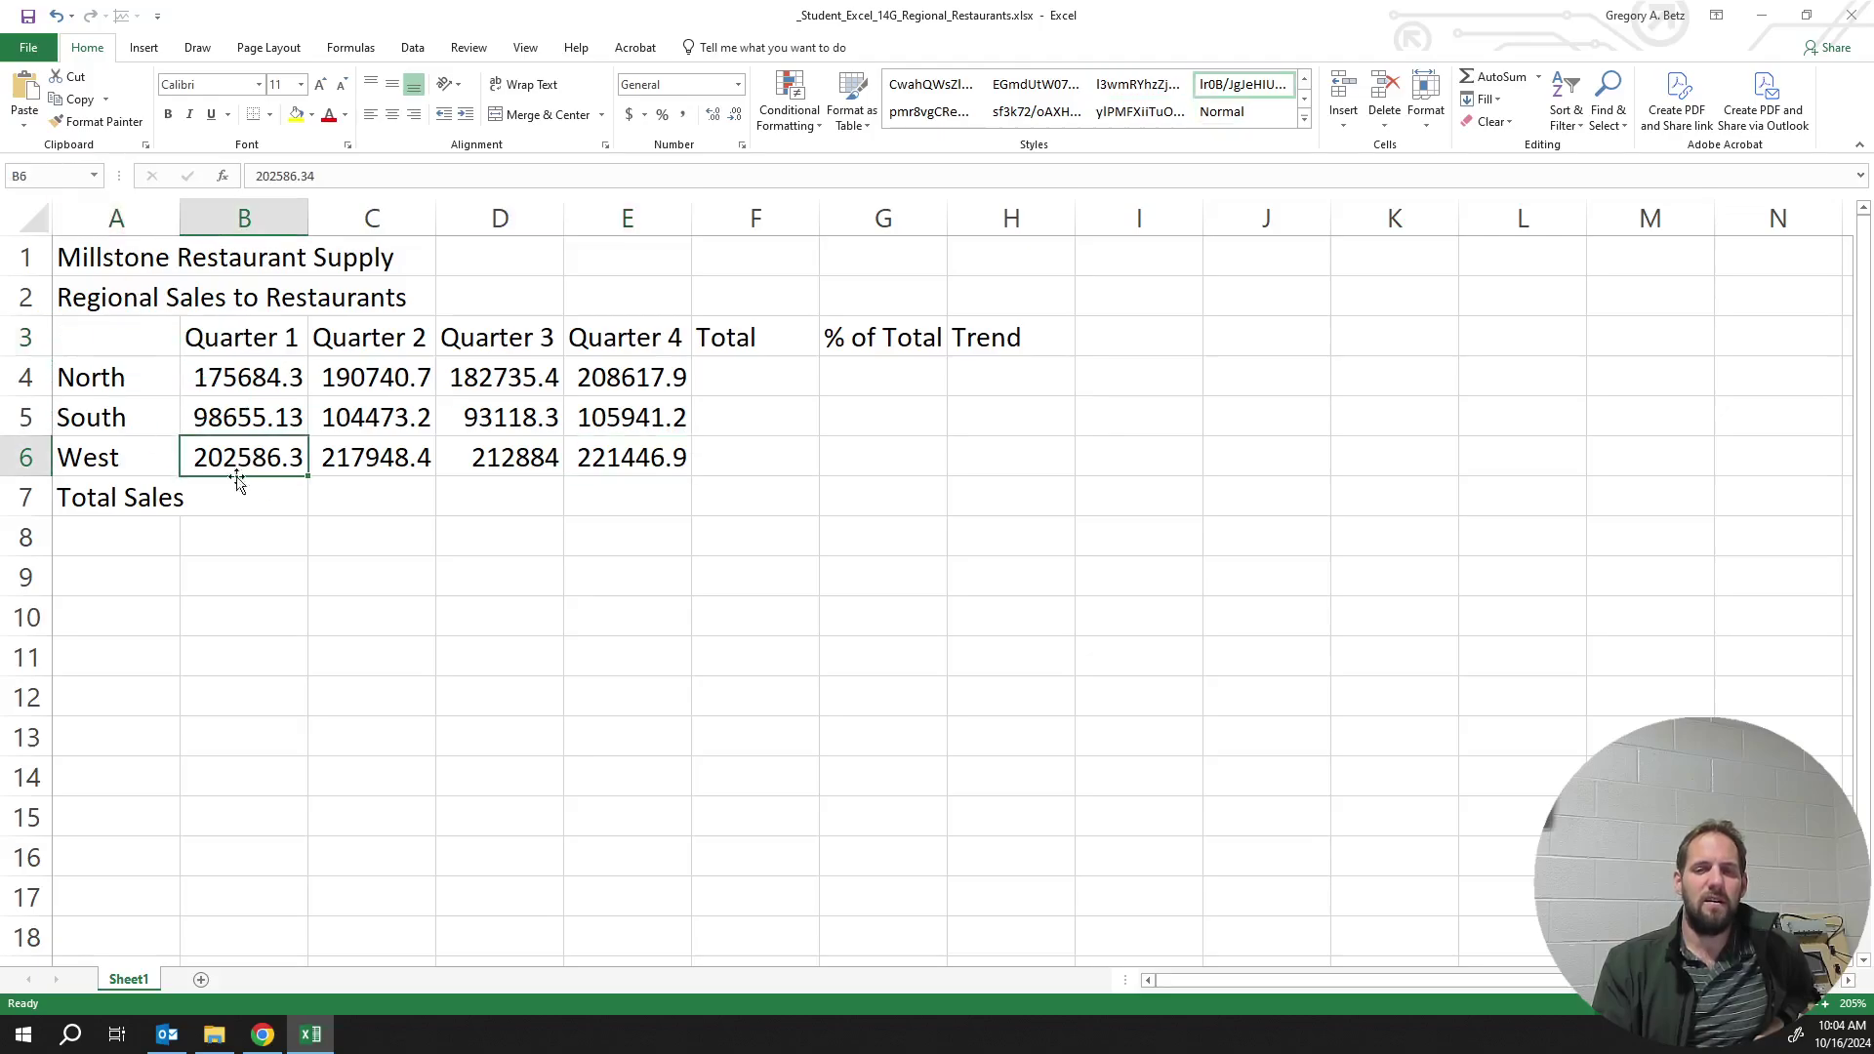
Jump to cell E7 in the Total Sales row by entering its reference
{"action": "left_click", "coordinate": [72, 176]}
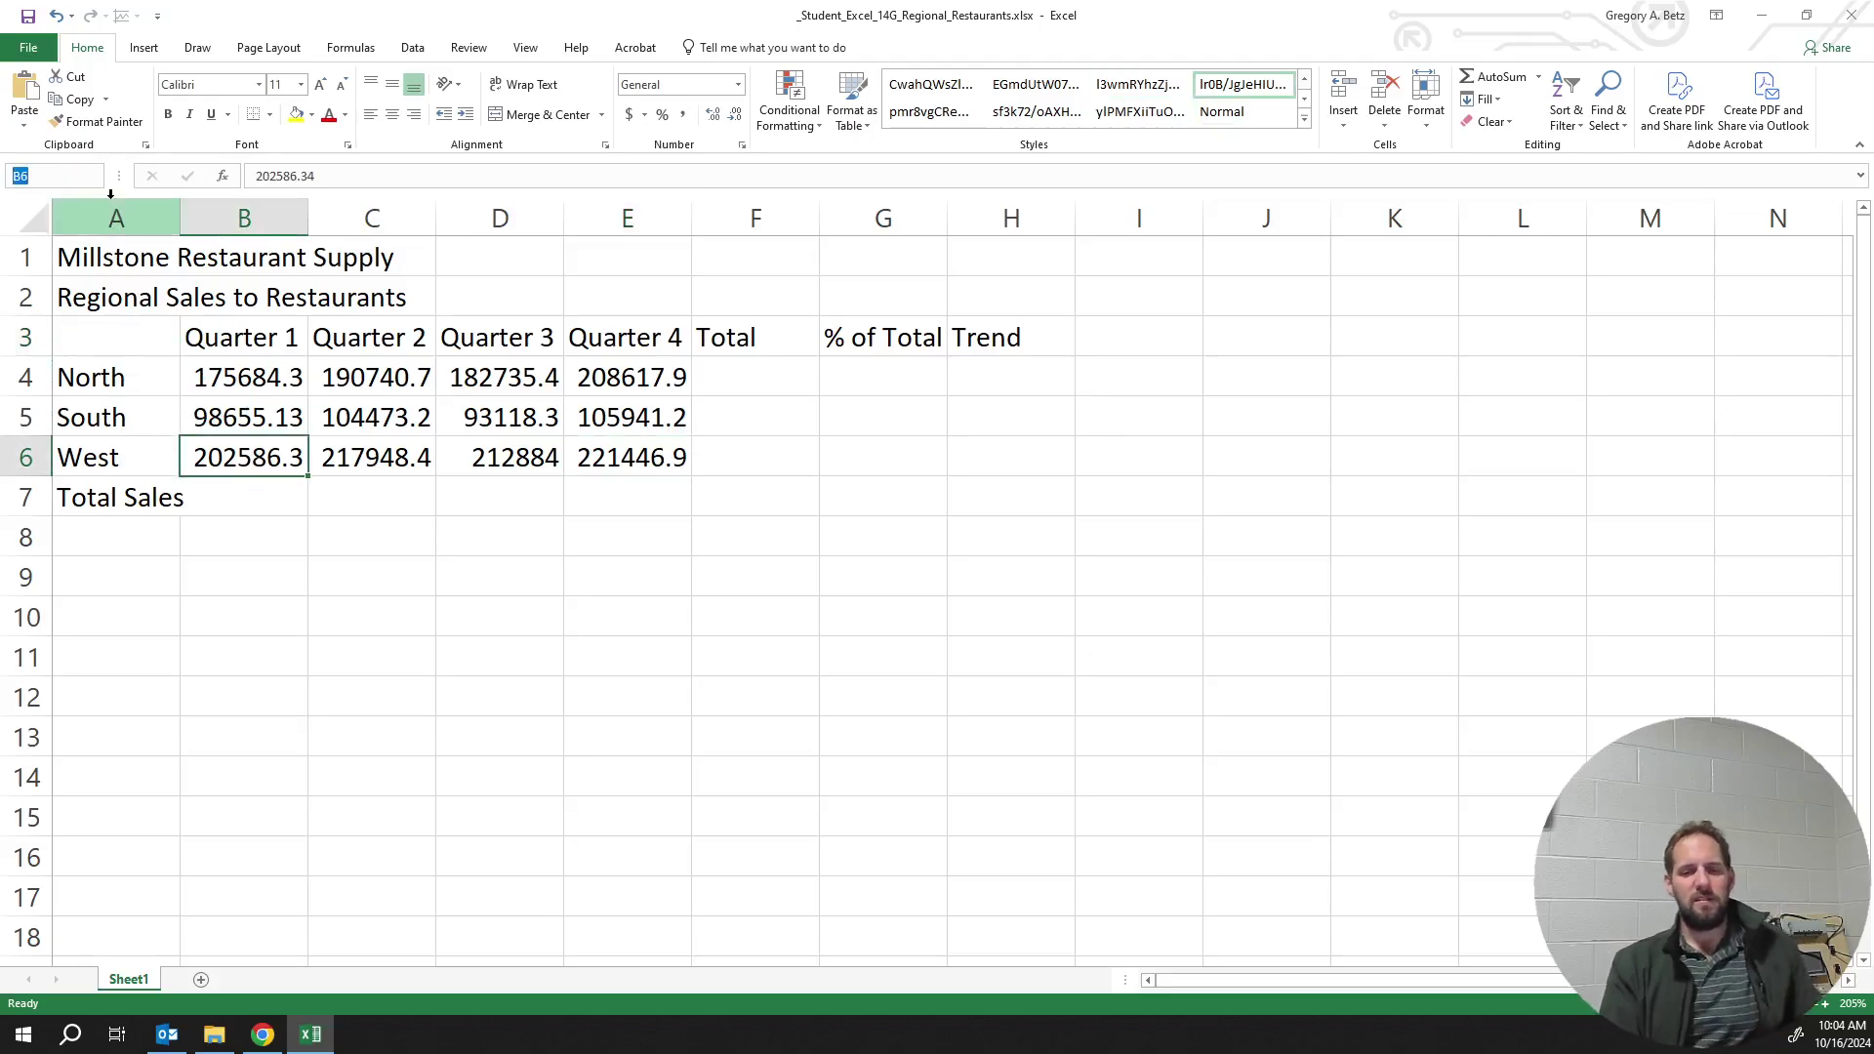
{"action": "type", "text": "E7"}
{"action": "key", "text": "Return"}
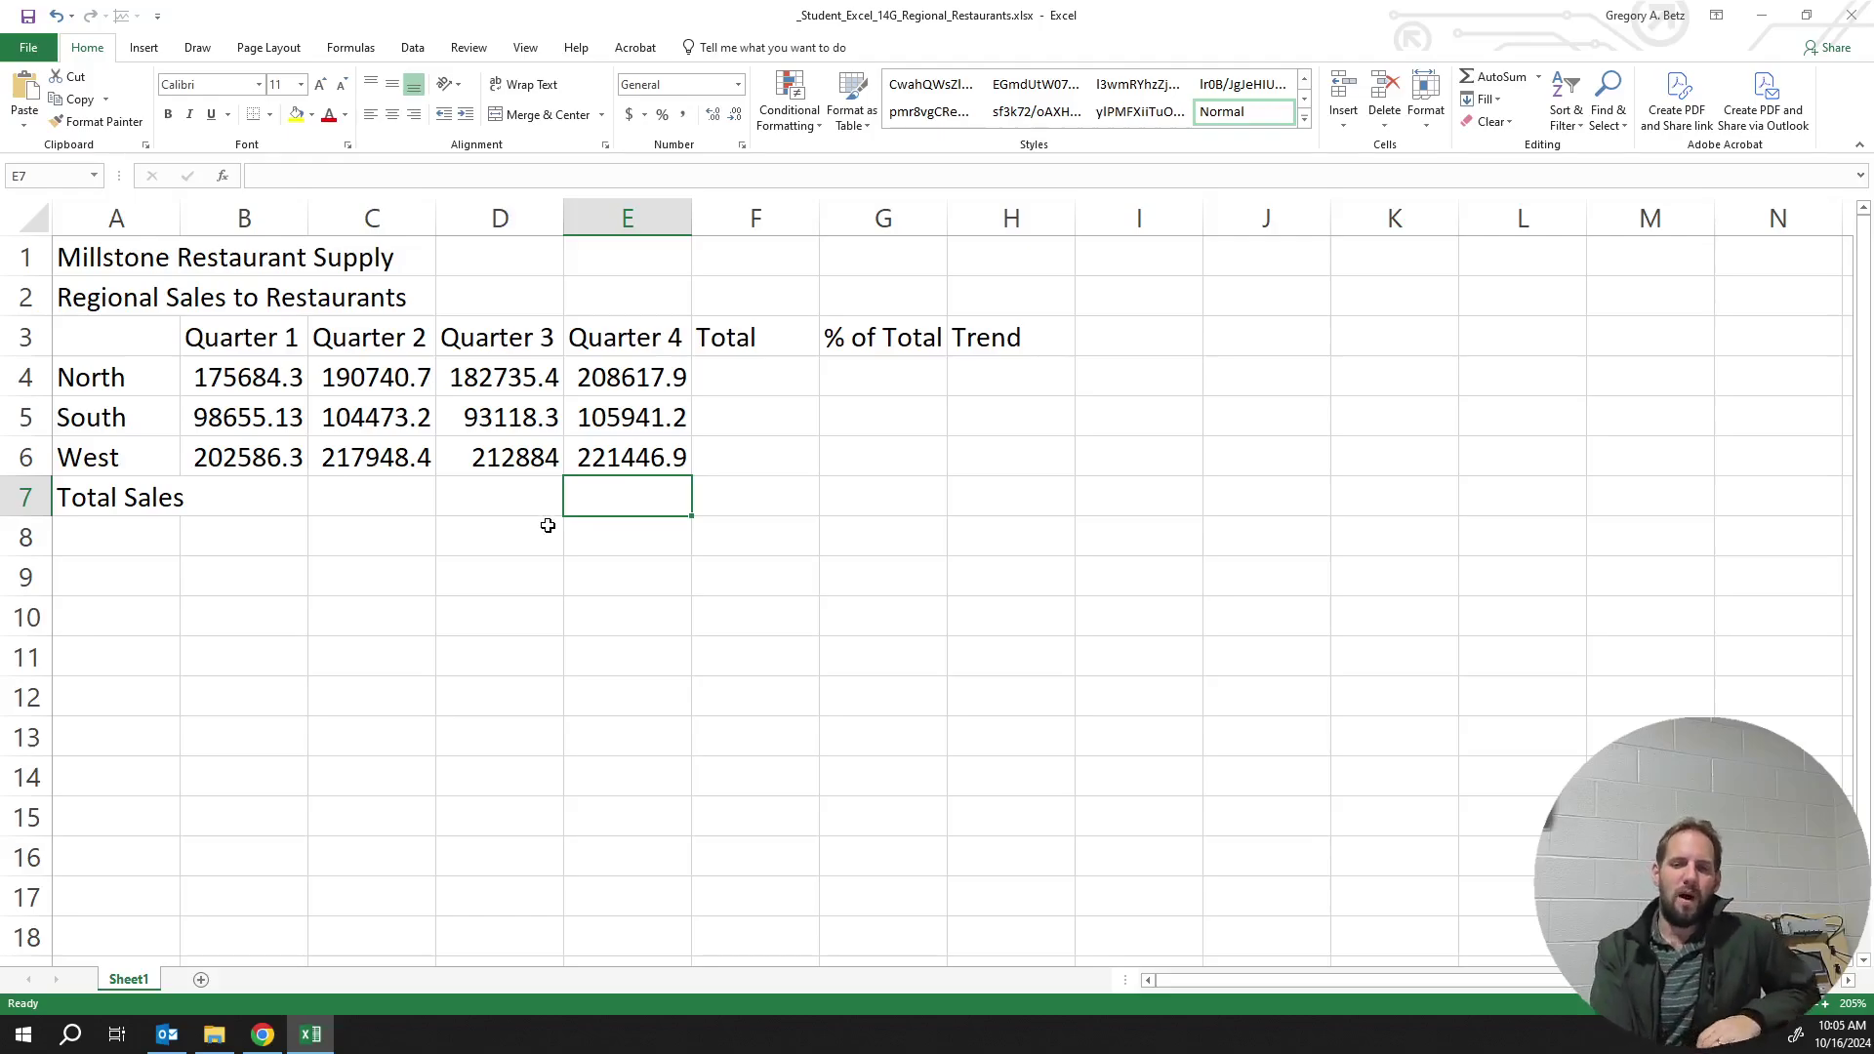
{"action": "left_click", "coordinate": [95, 177]}
{"action": "left_click", "coordinate": [94, 177]}
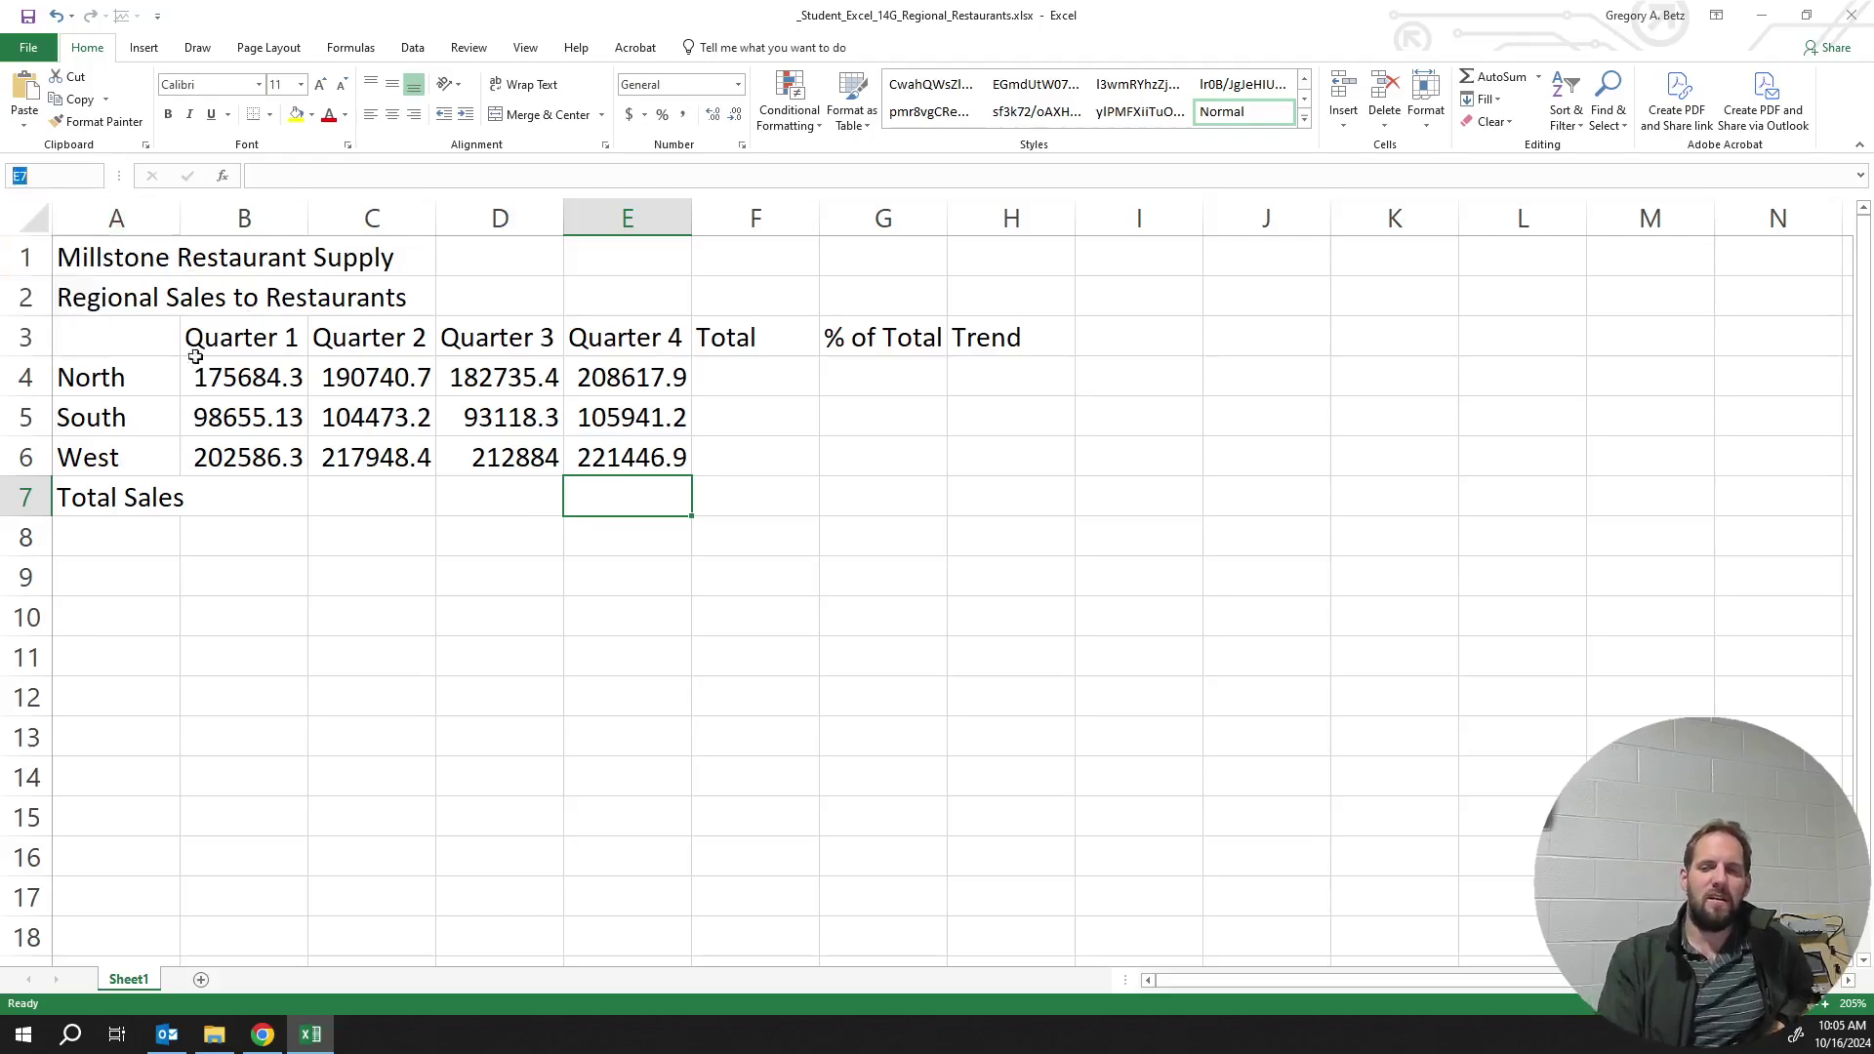
{"action": "left_click", "coordinate": [552, 539]}
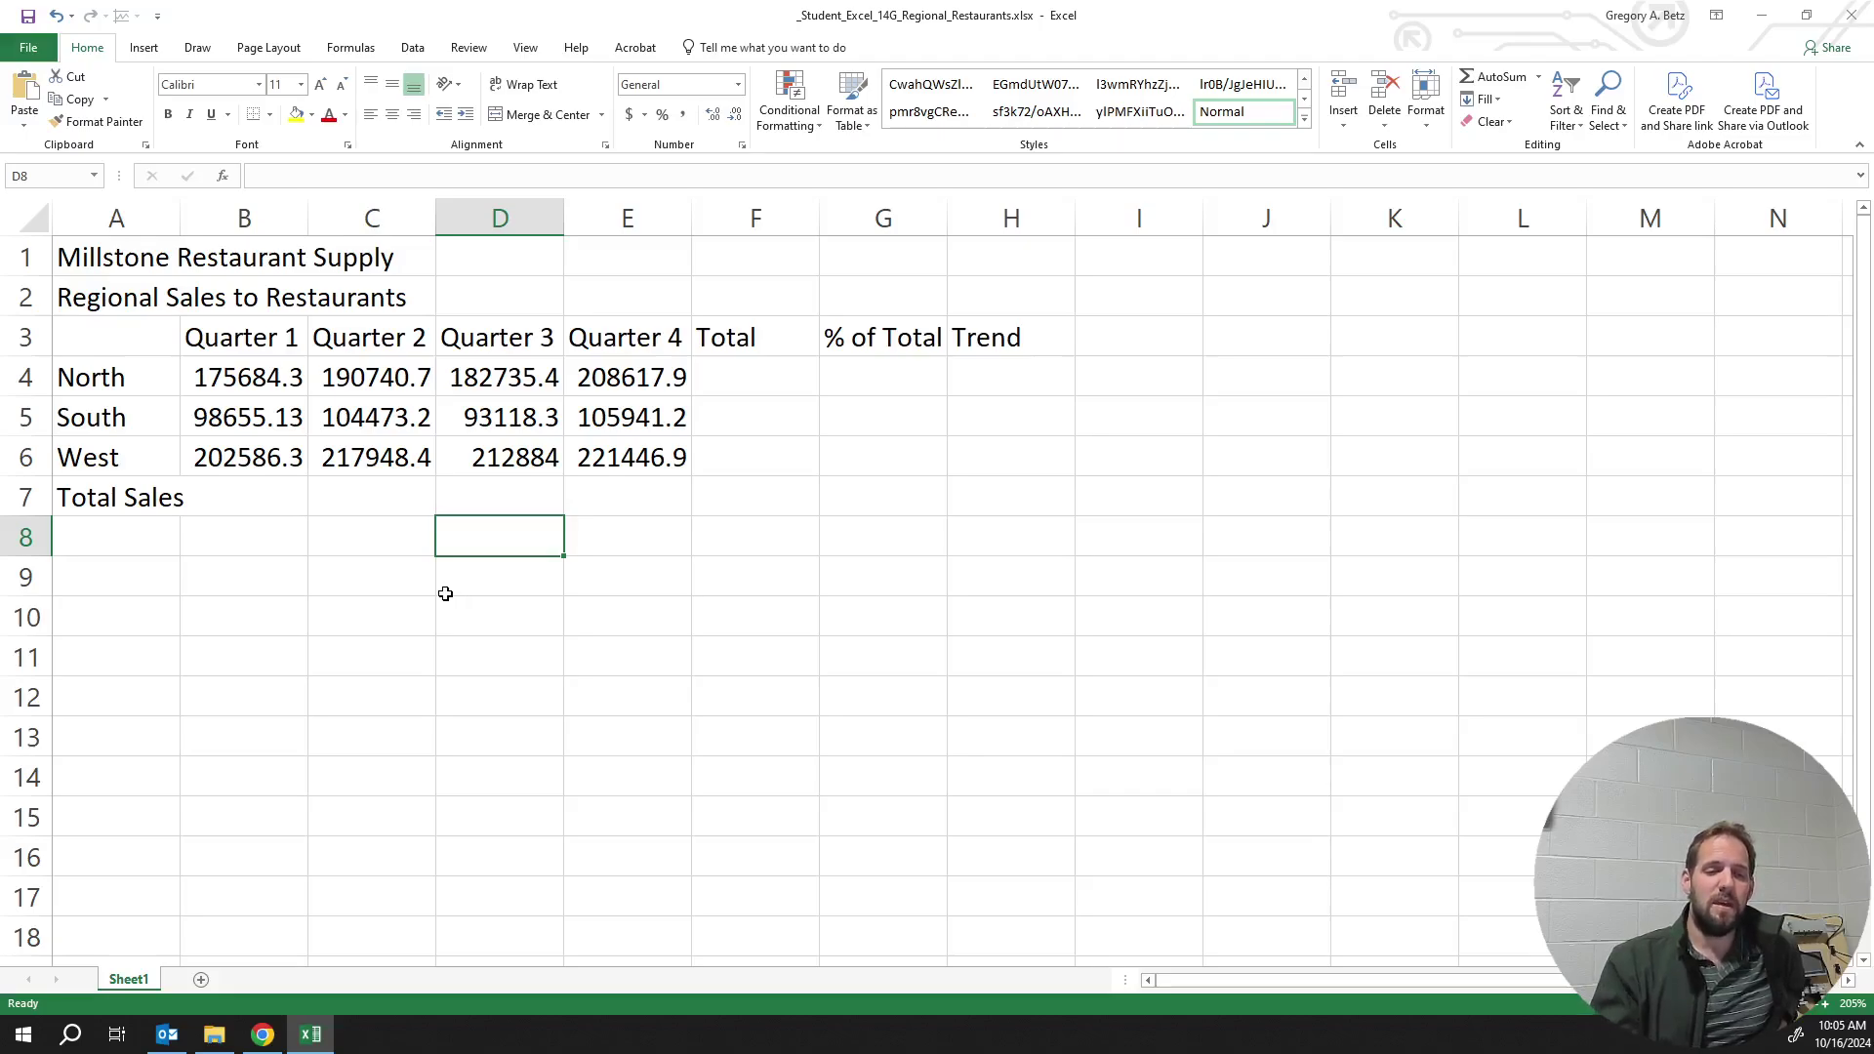
{"action": "left_click_drag", "start_coordinate": [1867, 527], "coordinate": [1870, 552]}
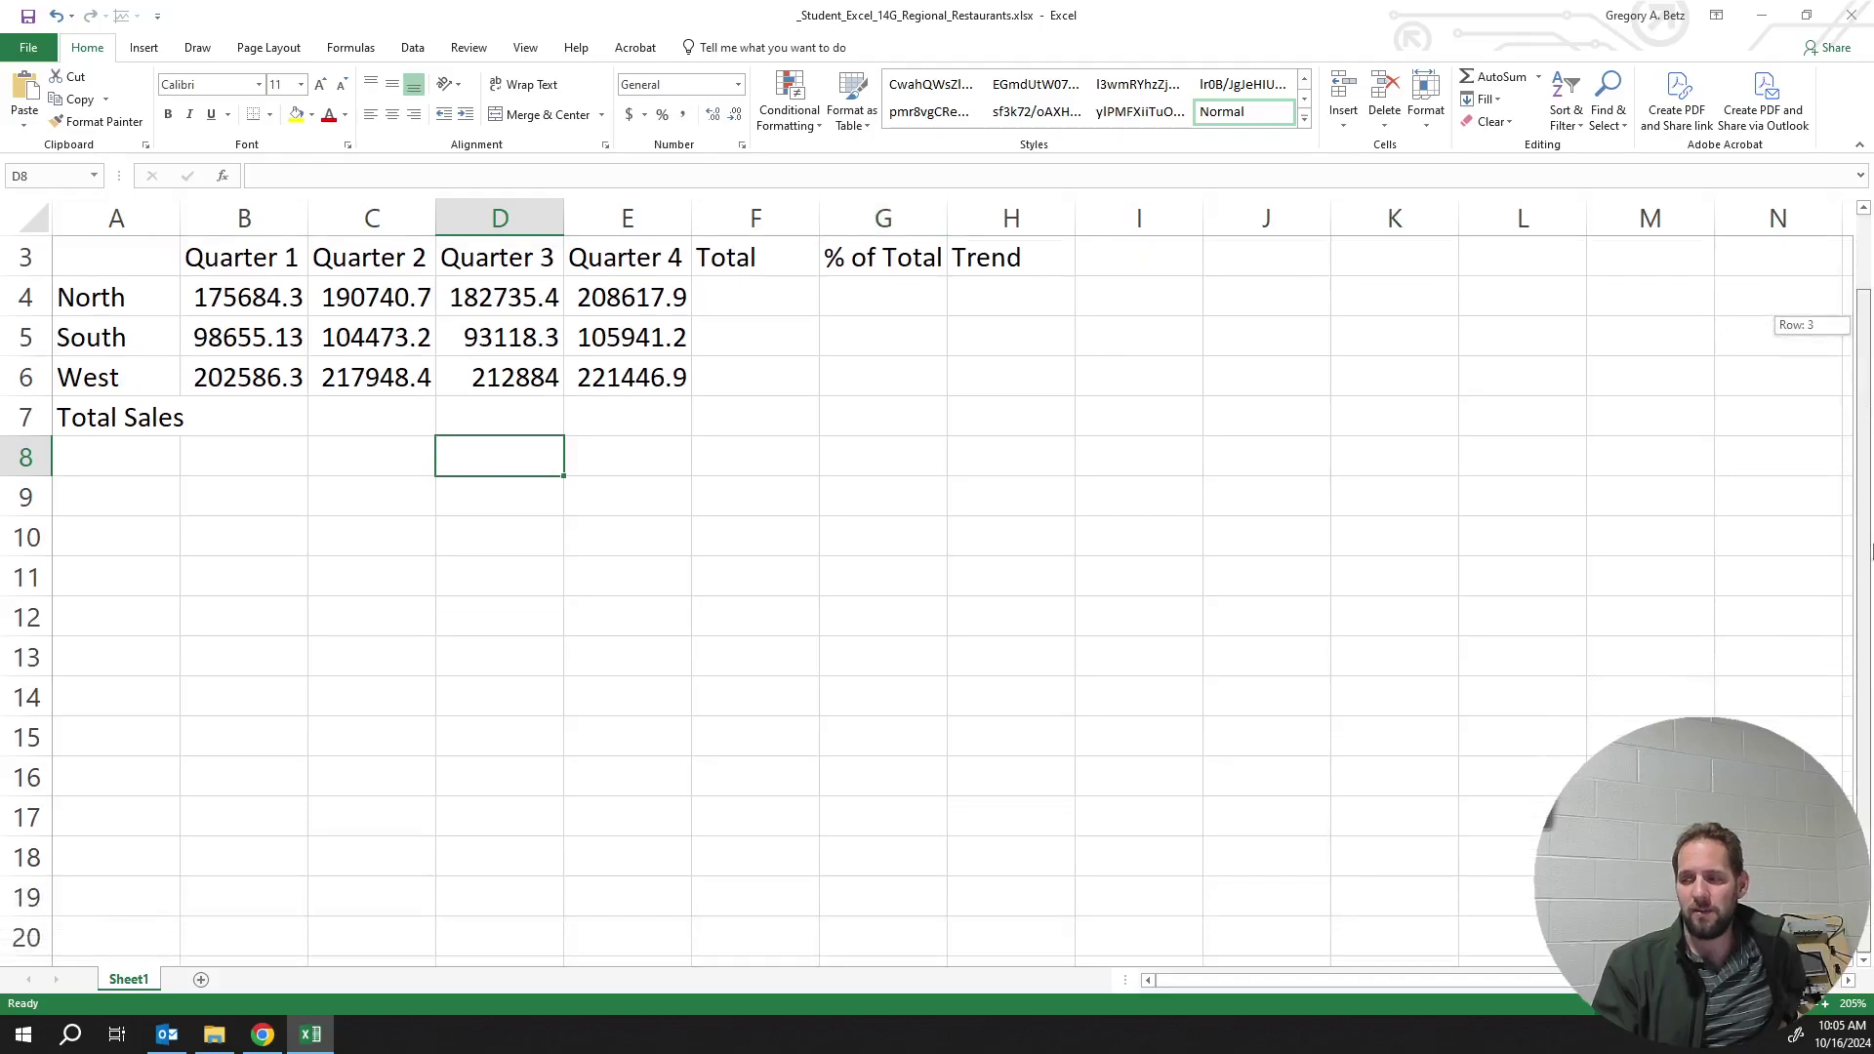
{"action": "scroll", "coordinate": [514, 518], "scroll_direction": "up", "scroll_amount": 1}
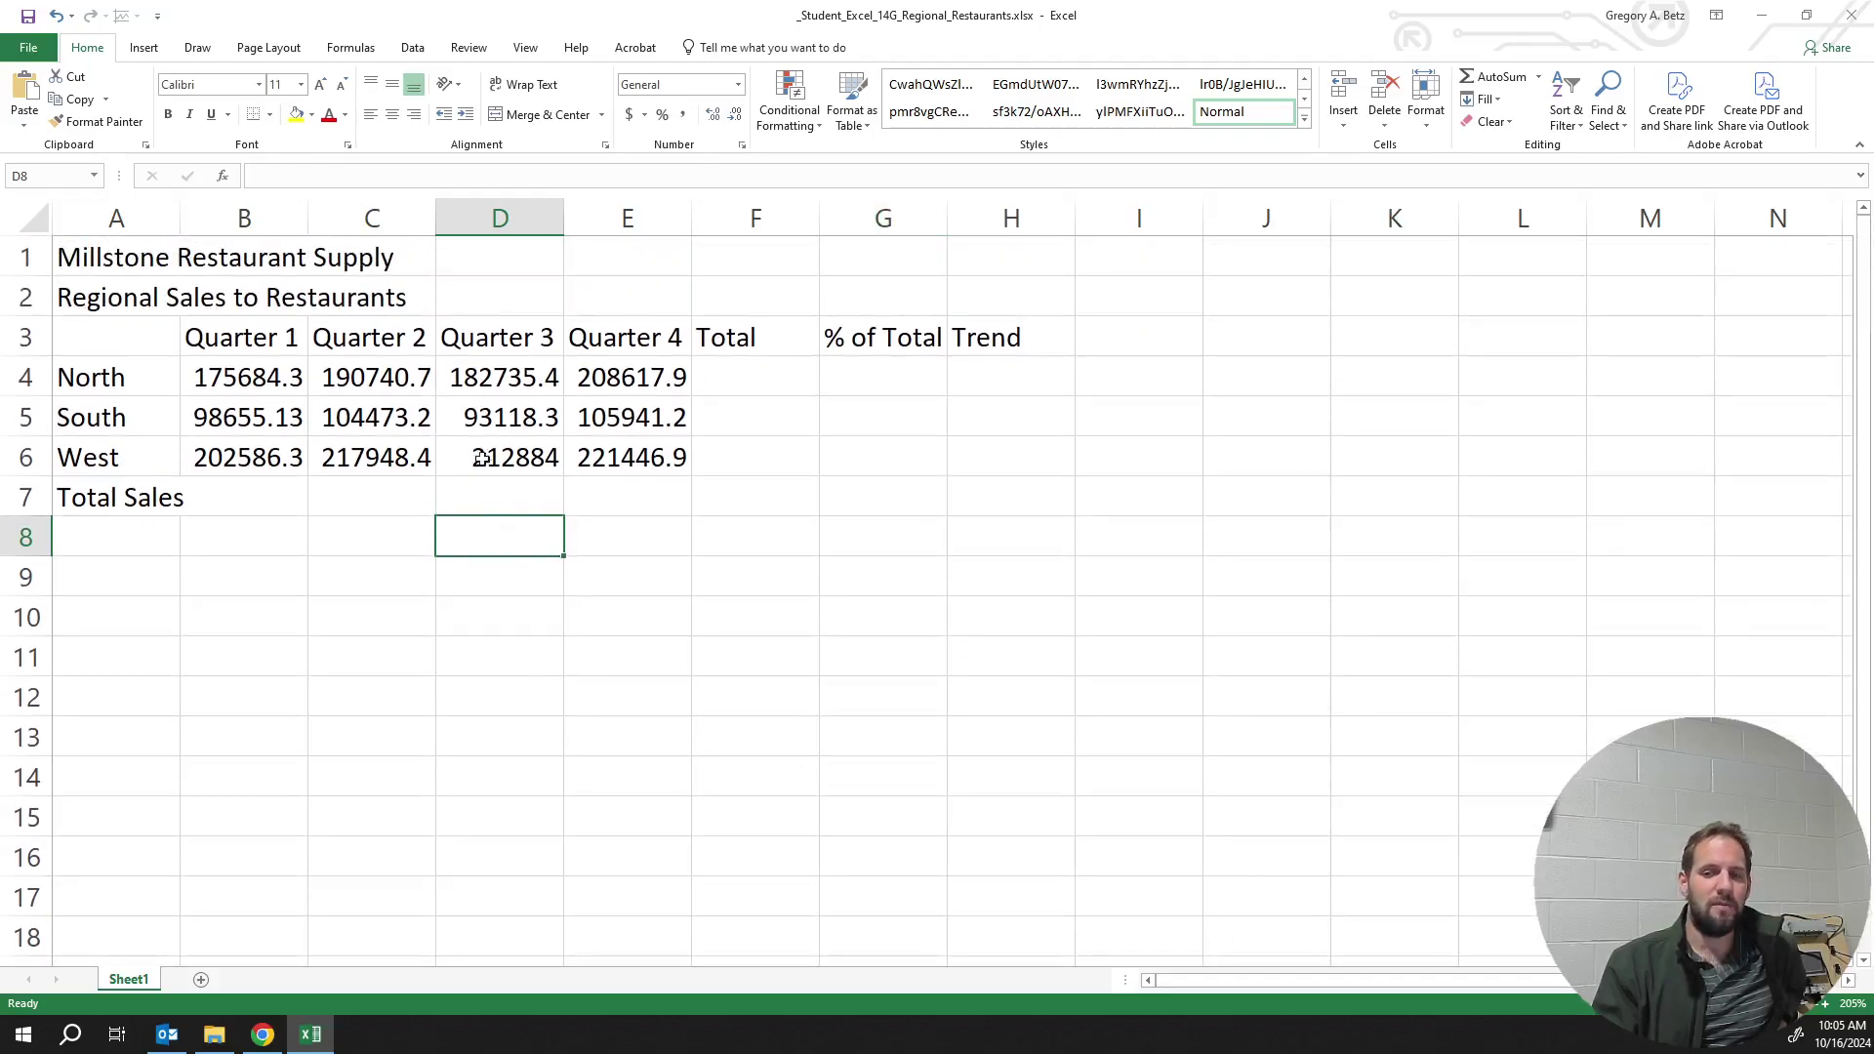
{"action": "left_click", "coordinate": [481, 425]}
{"action": "left_click", "coordinate": [288, 378]}
{"action": "left_click", "coordinate": [485, 401]}
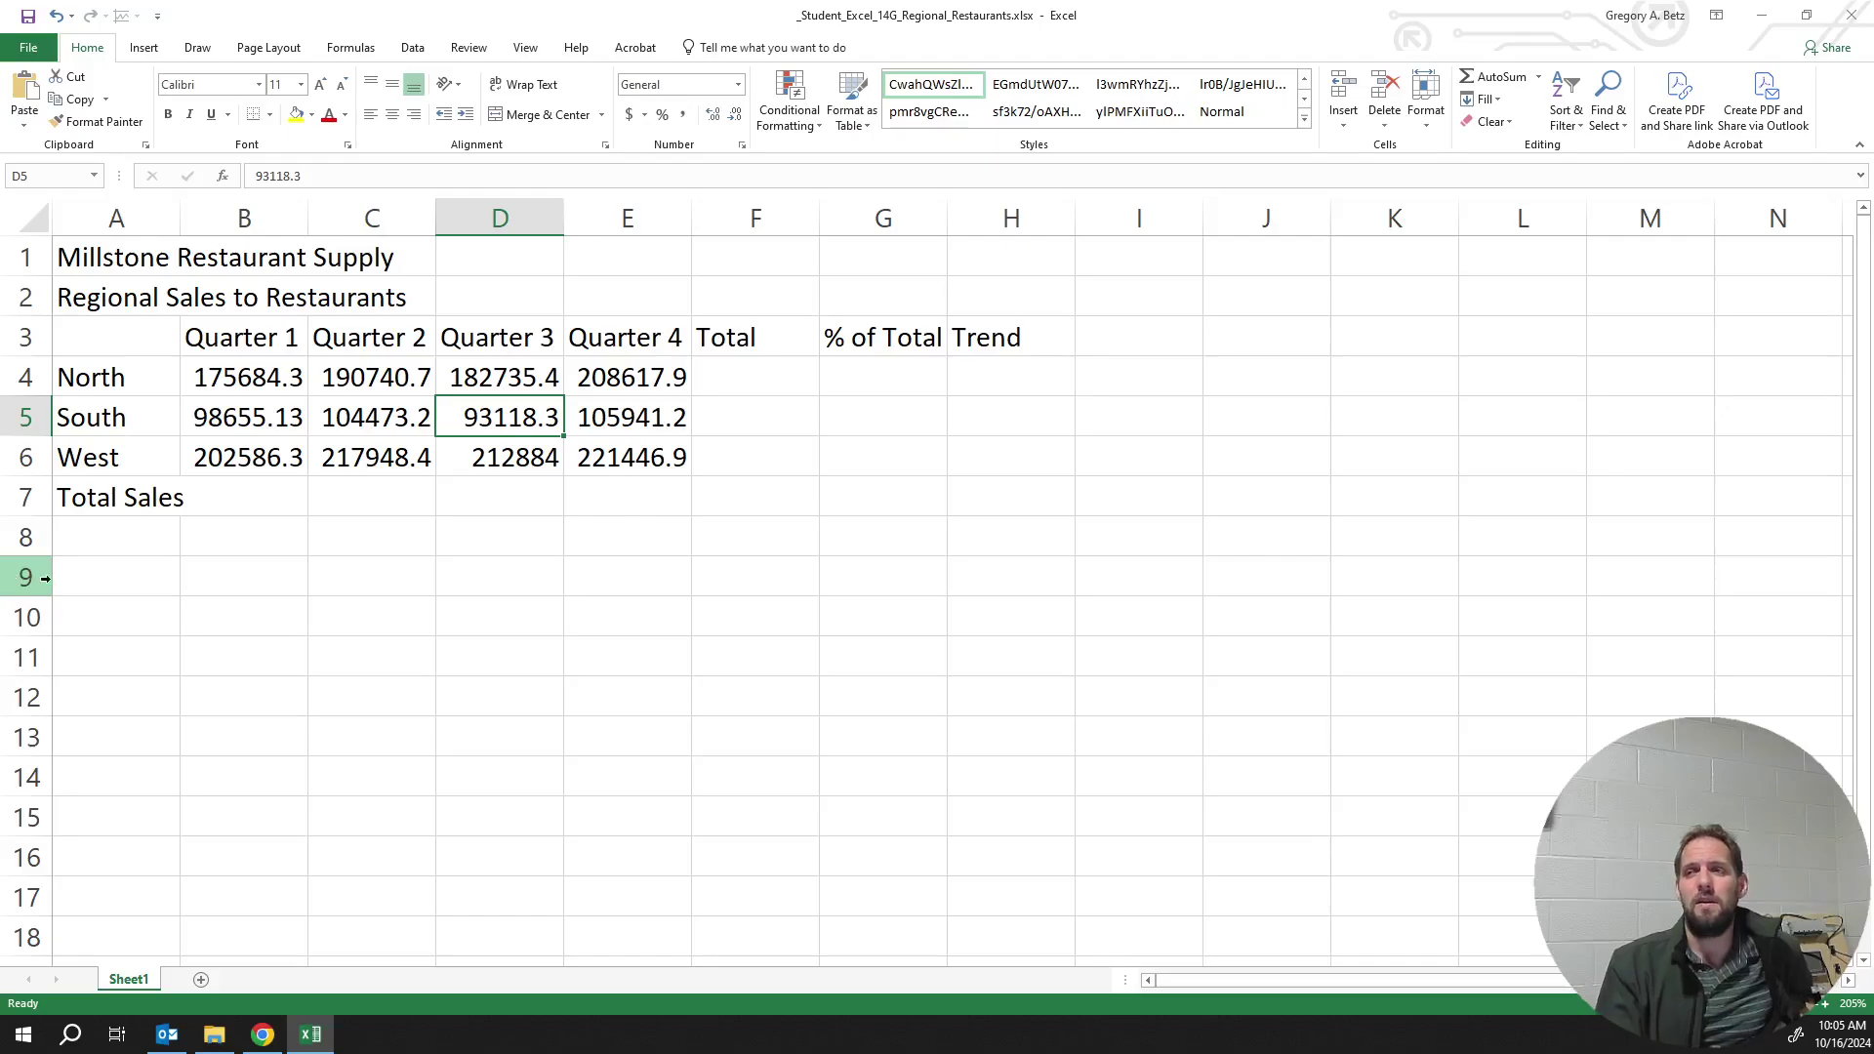
{"action": "left_click", "coordinate": [427, 420]}
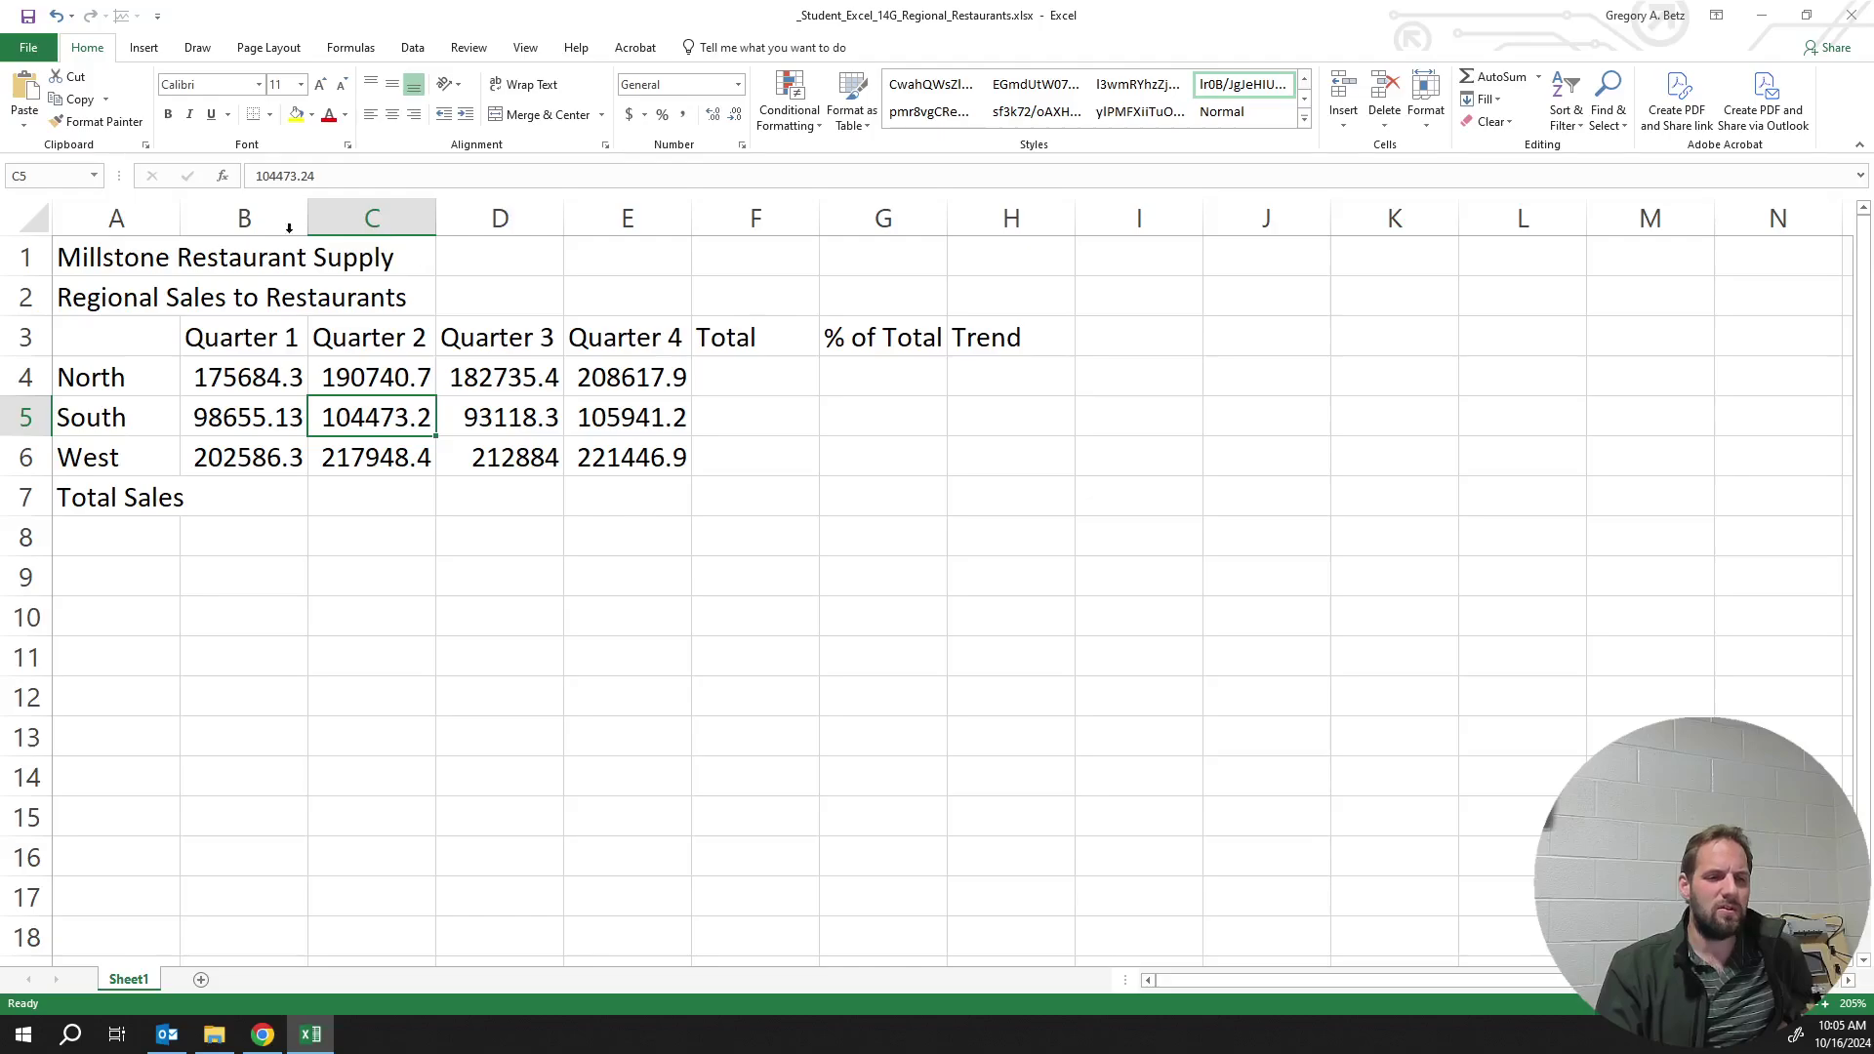
Open the North region's Quarter 1 value for editing and highlight its full contents for inspection
{"action": "left_click", "coordinate": [300, 365]}
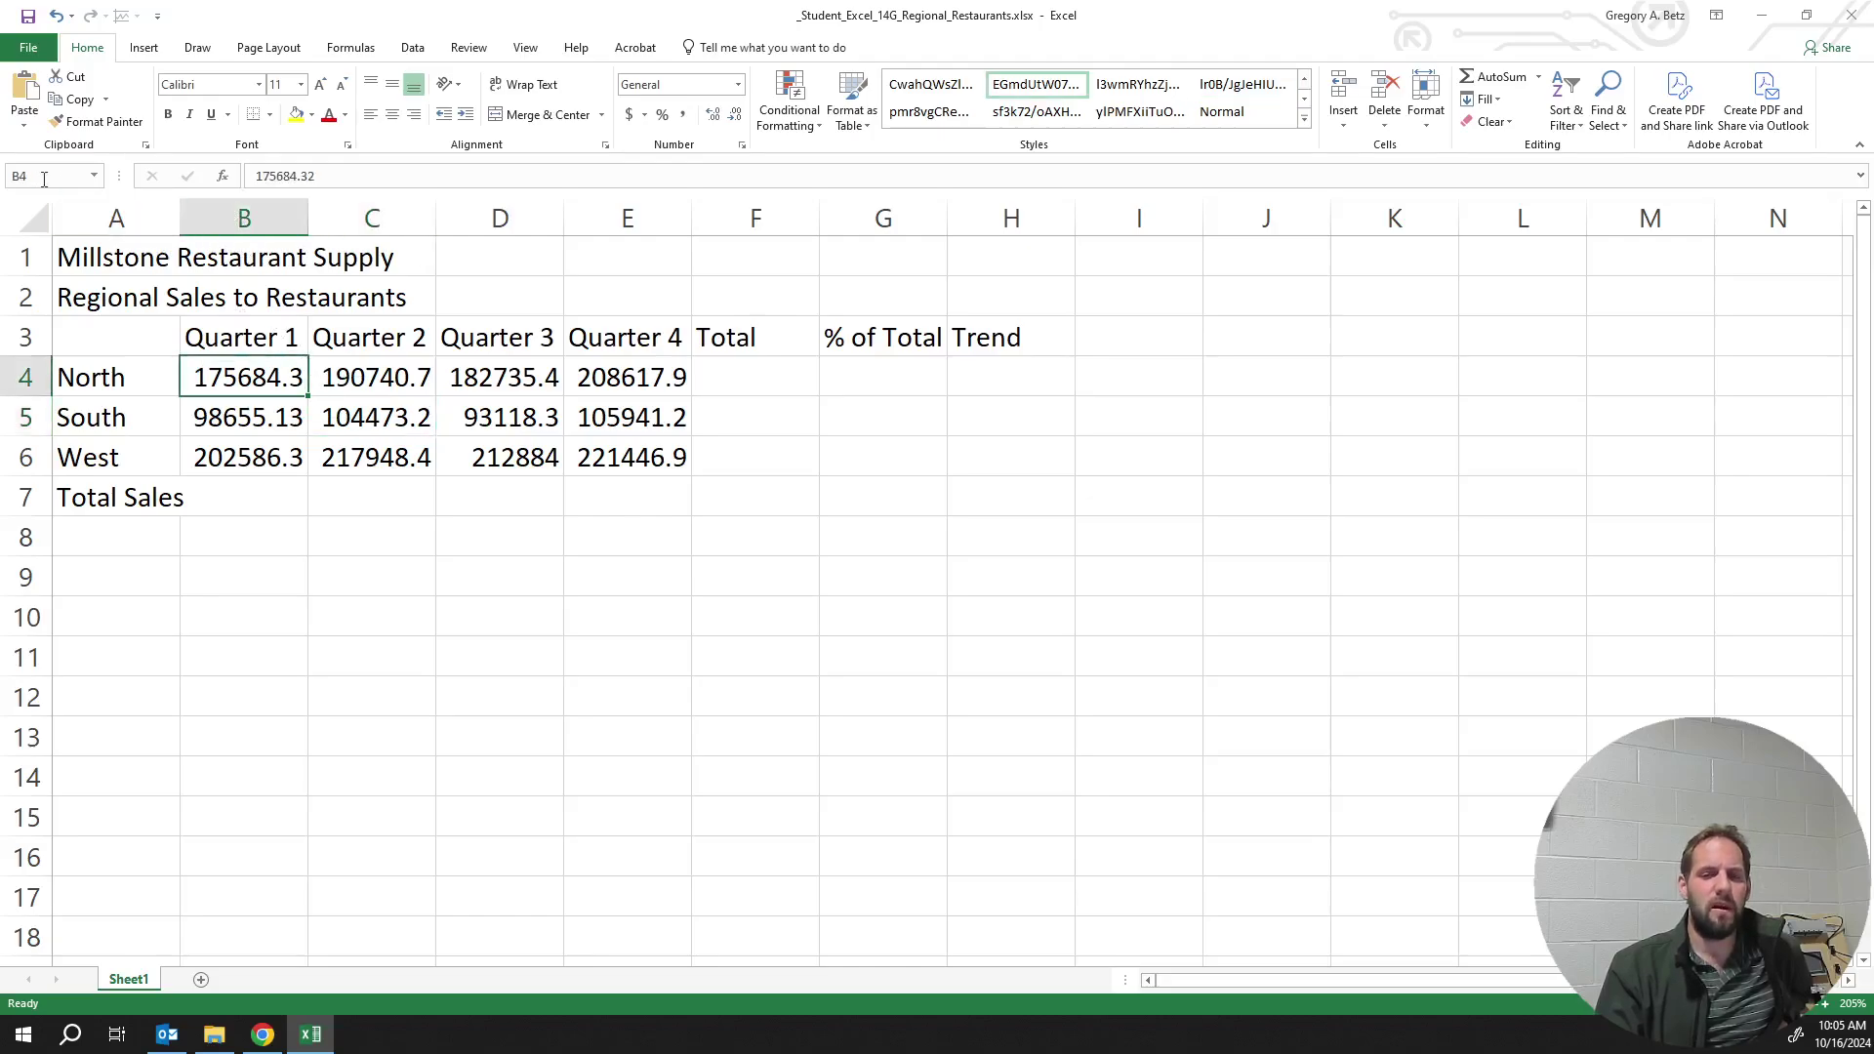
{"action": "left_click", "coordinate": [314, 175]}
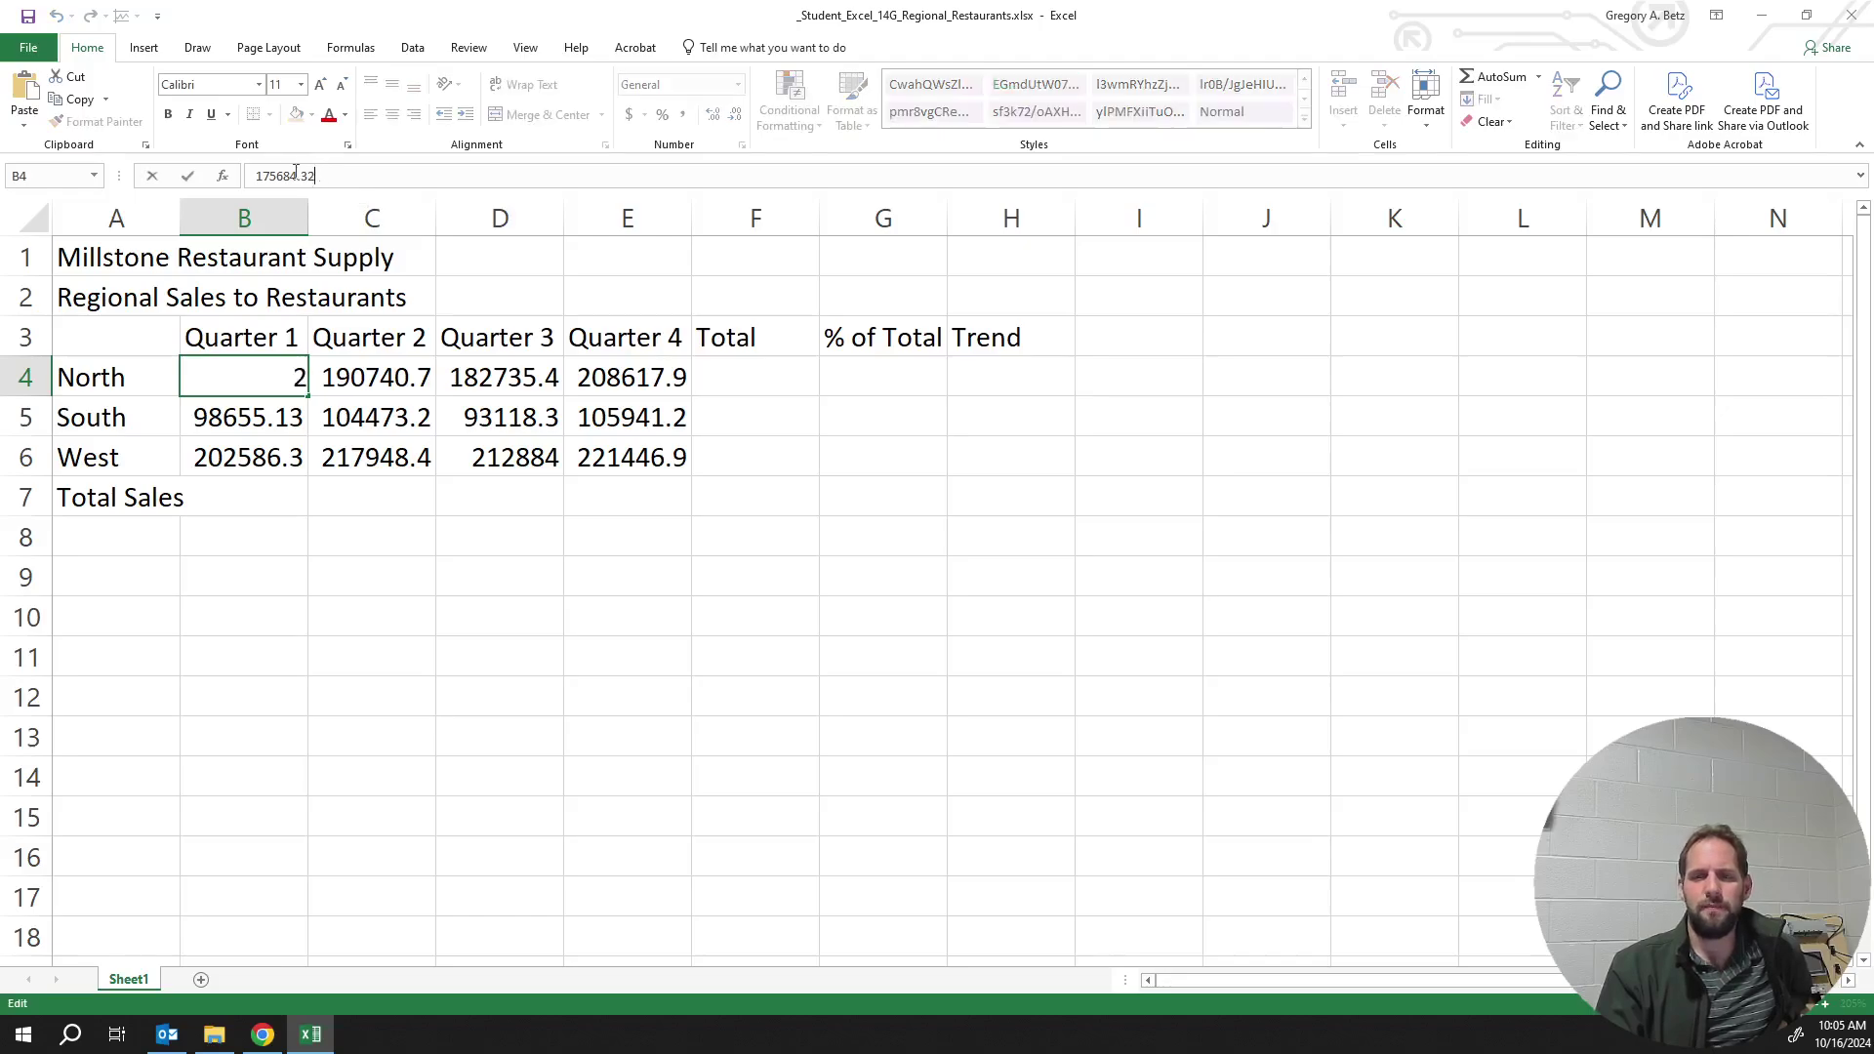
{"action": "left_click_drag", "start_coordinate": [249, 177], "coordinate": [558, 186]}
{"action": "left_click_drag", "start_coordinate": [1361, 218], "coordinate": [1355, 187]}
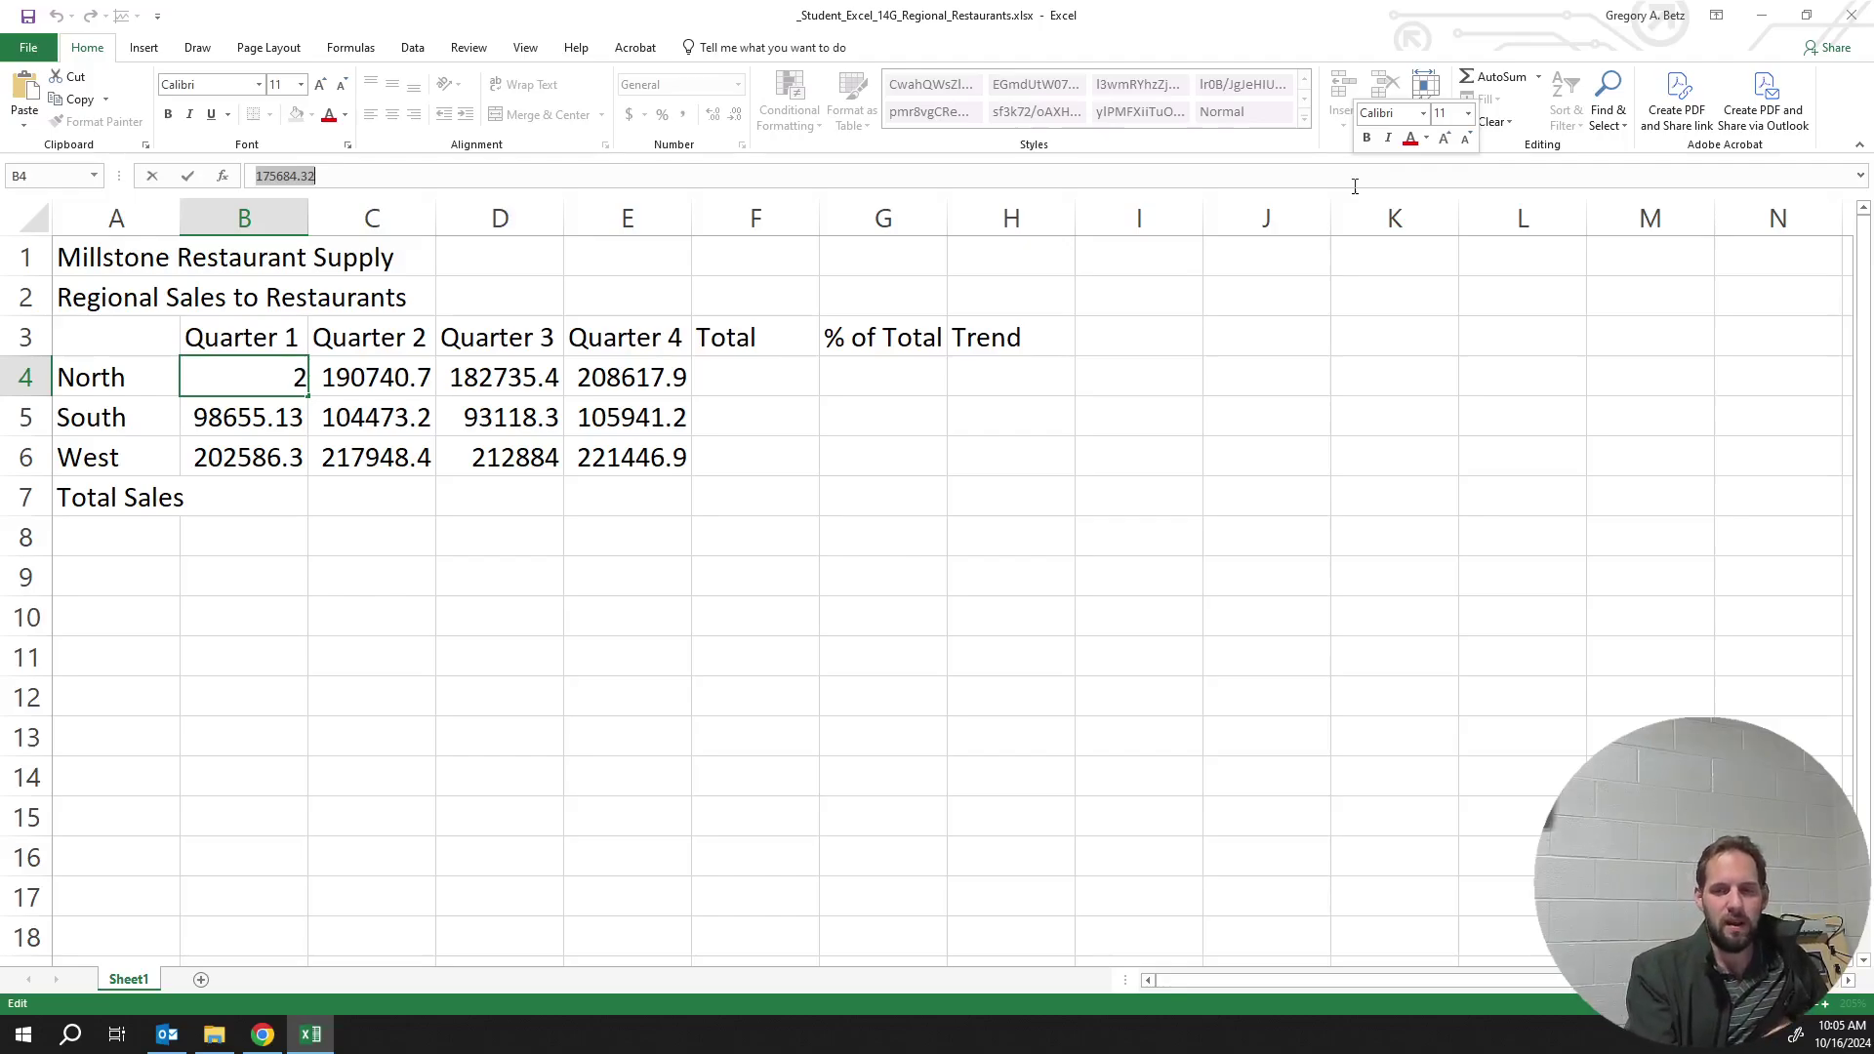
Enter the multiplication formula =32*8 in cell C11
{"action": "left_click", "coordinate": [410, 647]}
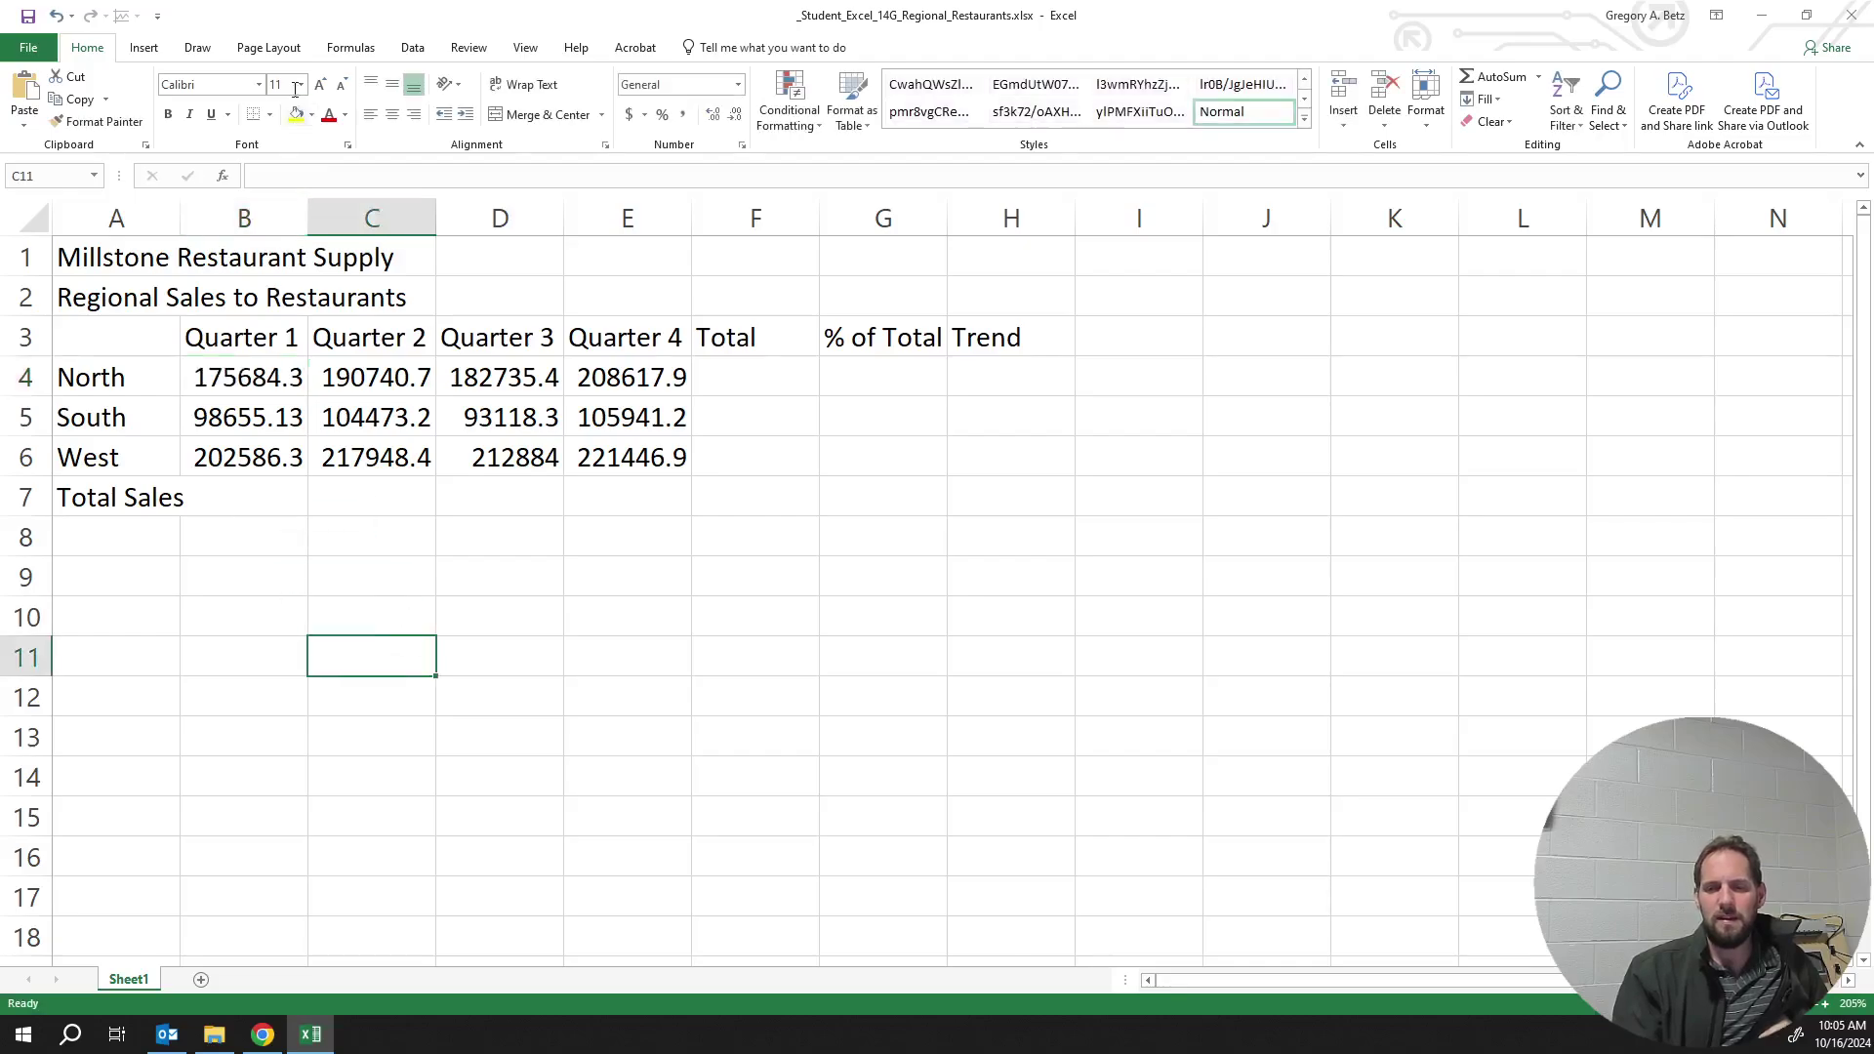
{"action": "left_click", "coordinate": [272, 184]}
{"action": "type", "text": "="}
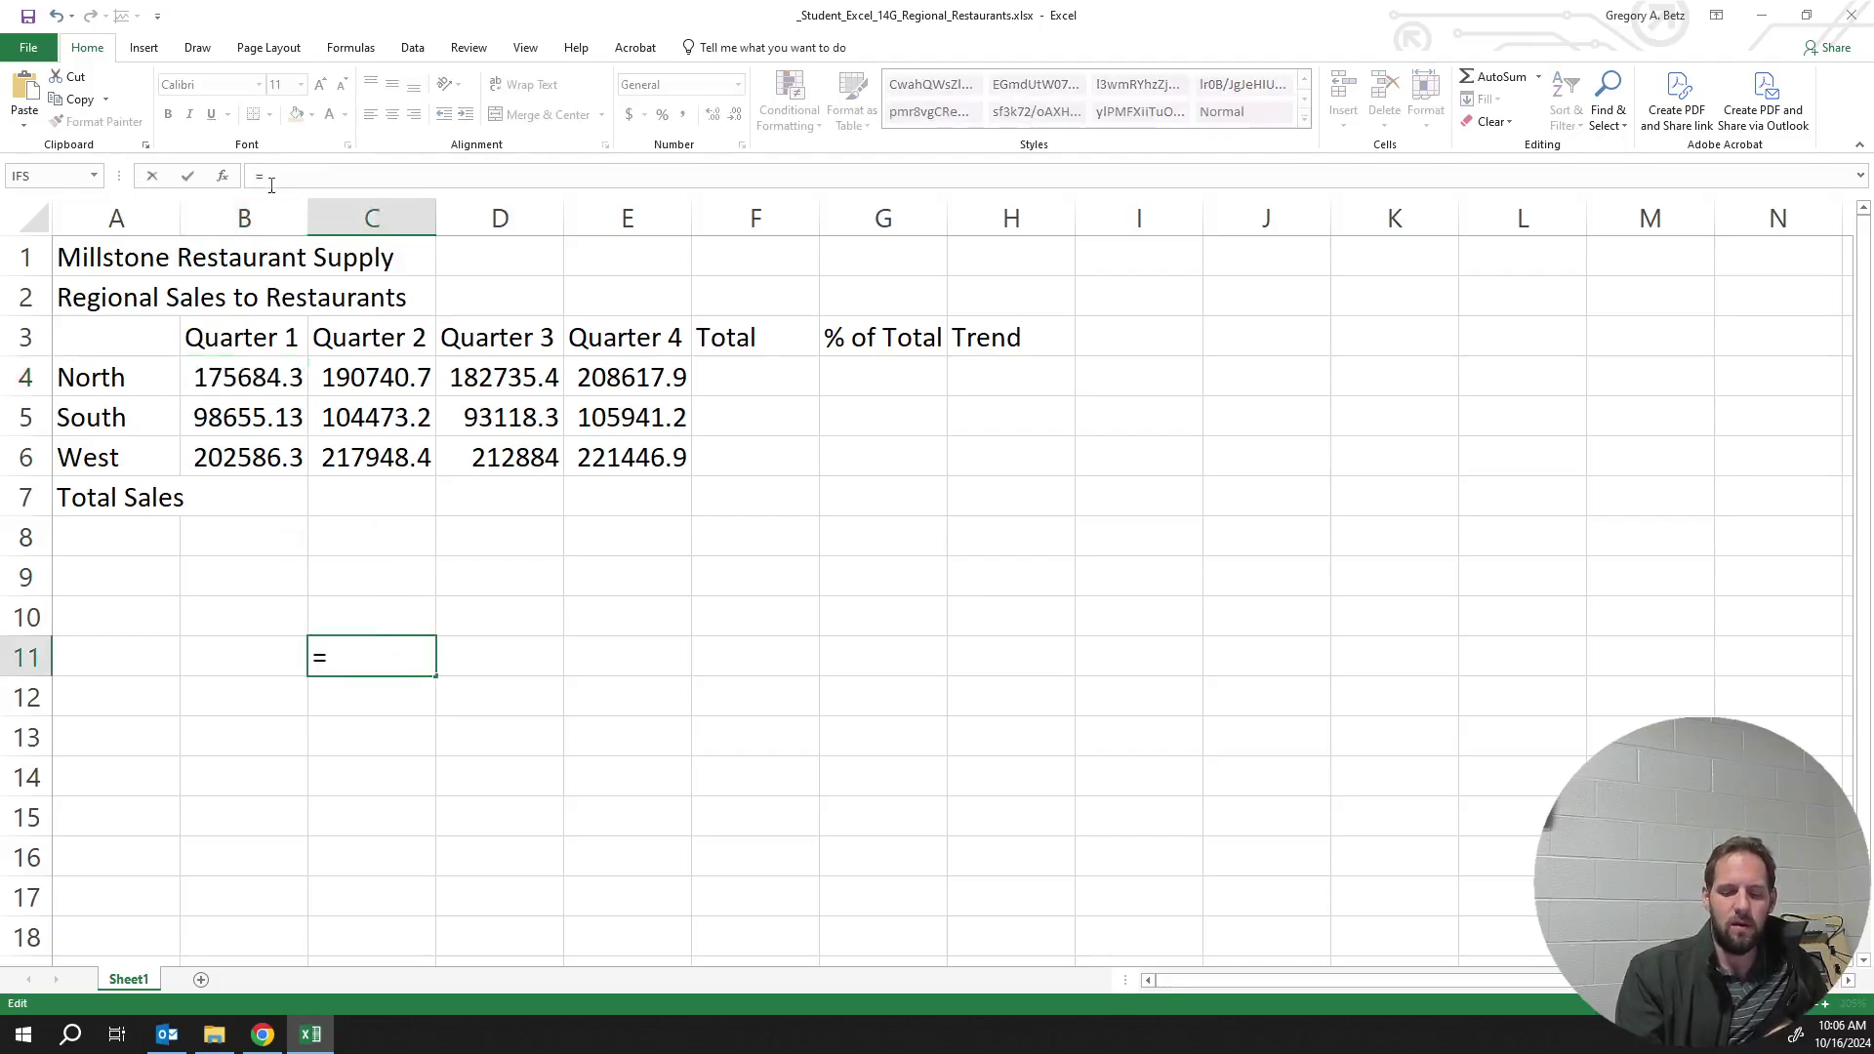
{"action": "type", "text": "32*8"}
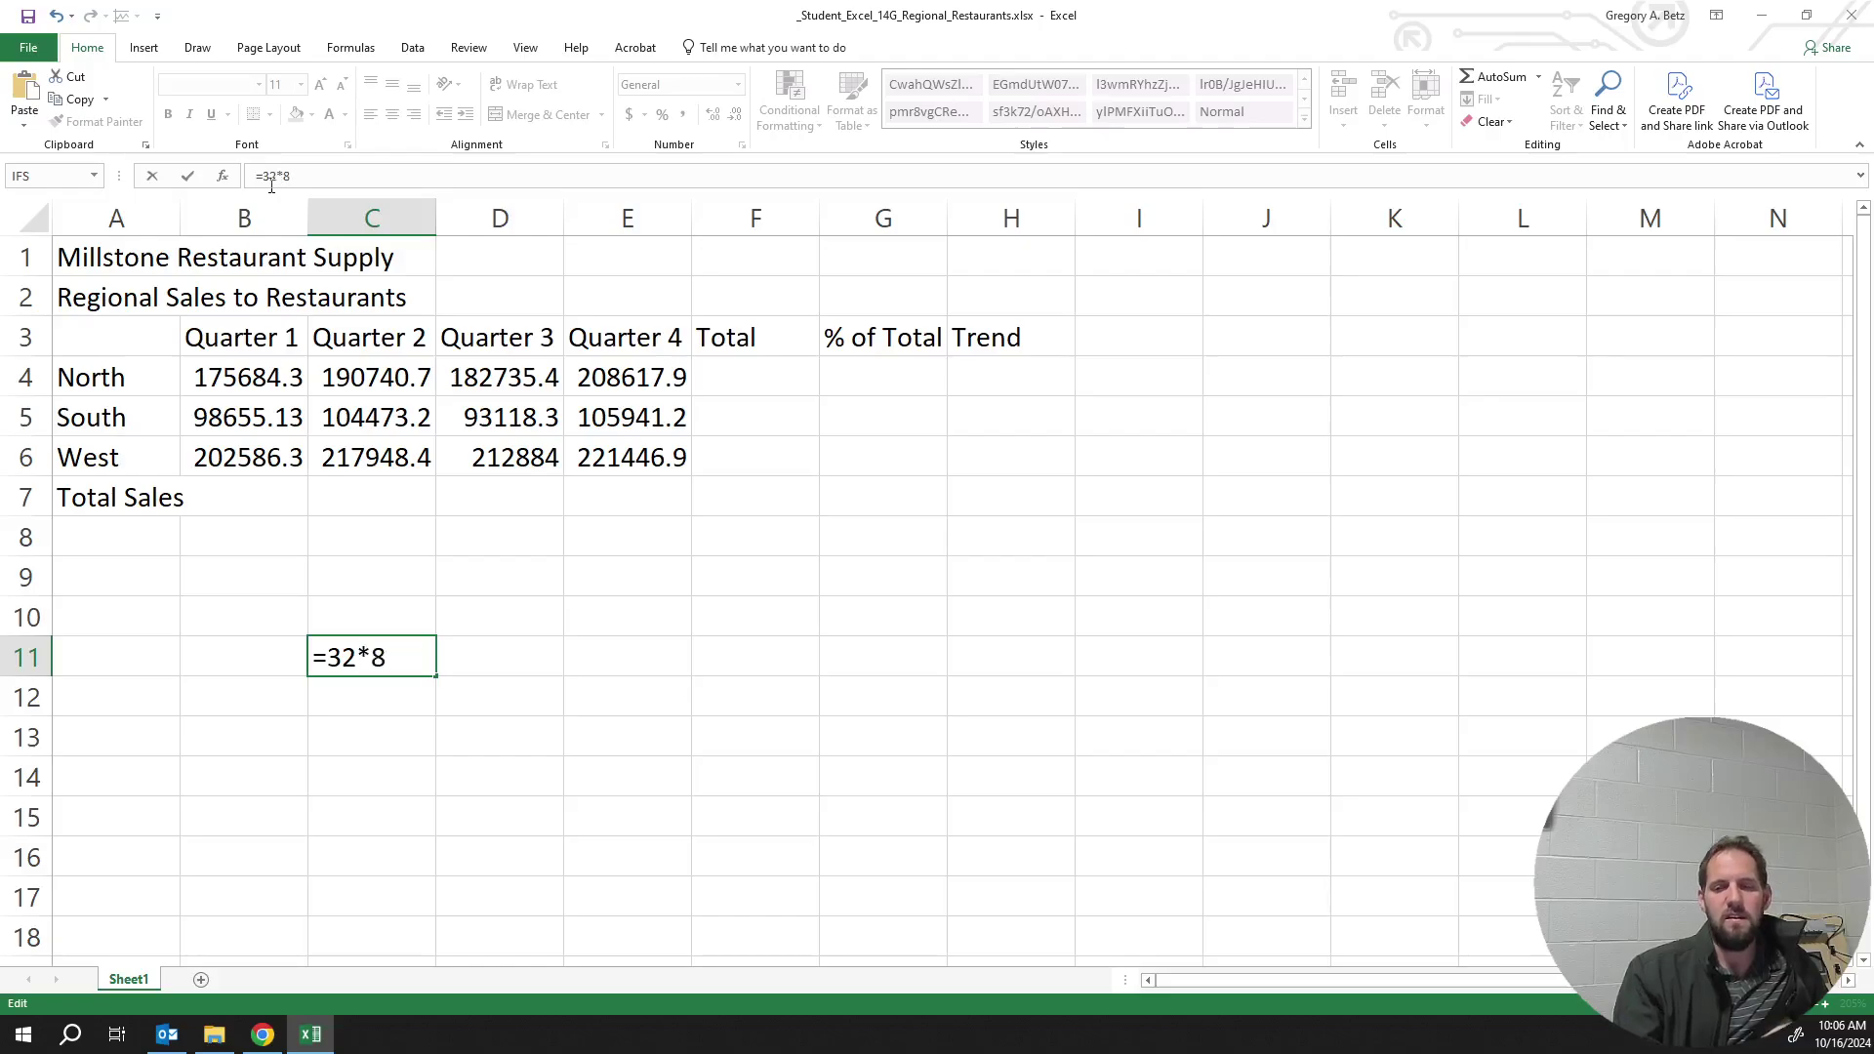
{"action": "key", "text": "Return"}
Retype the leading operator of the formula in cell C11 and commit it as =32*8
{"action": "left_click", "coordinate": [392, 659]}
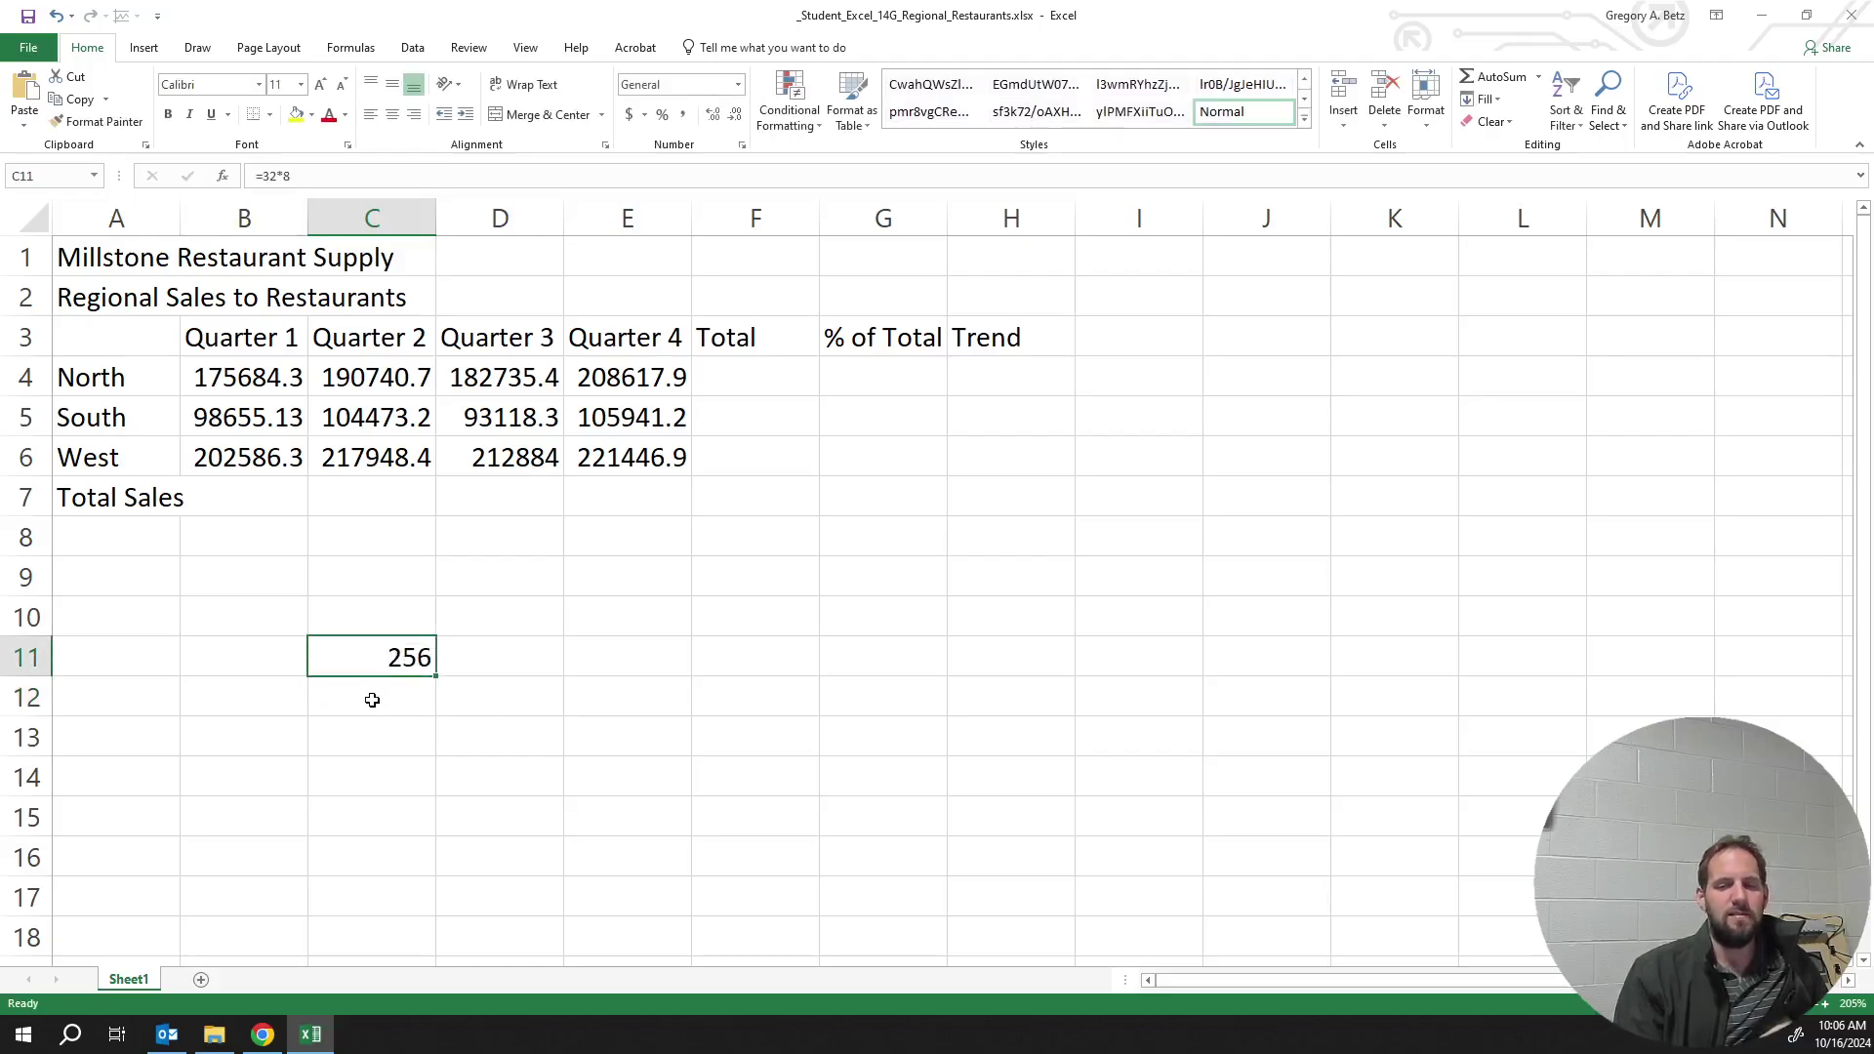
{"action": "left_click", "coordinate": [258, 176]}
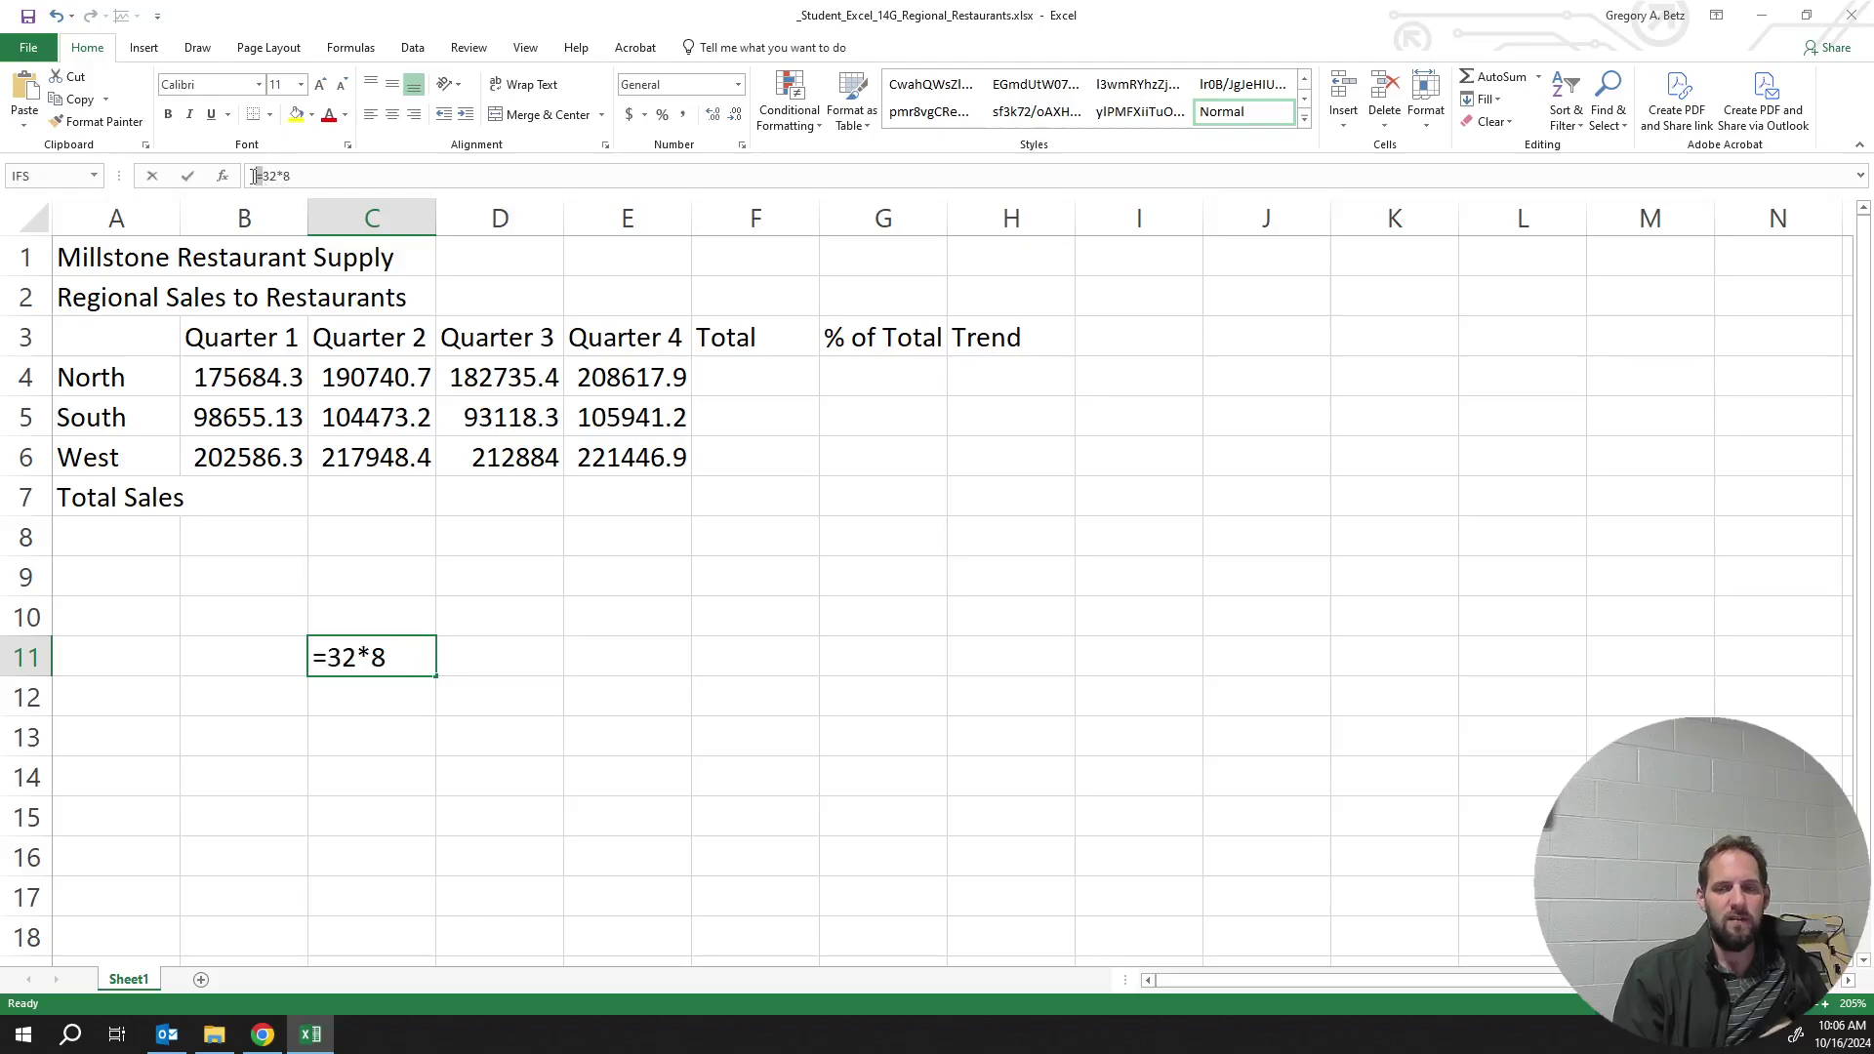
{"action": "key", "text": "BackSpace"}
{"action": "type", "text": "+"}
{"action": "key", "text": "Return"}
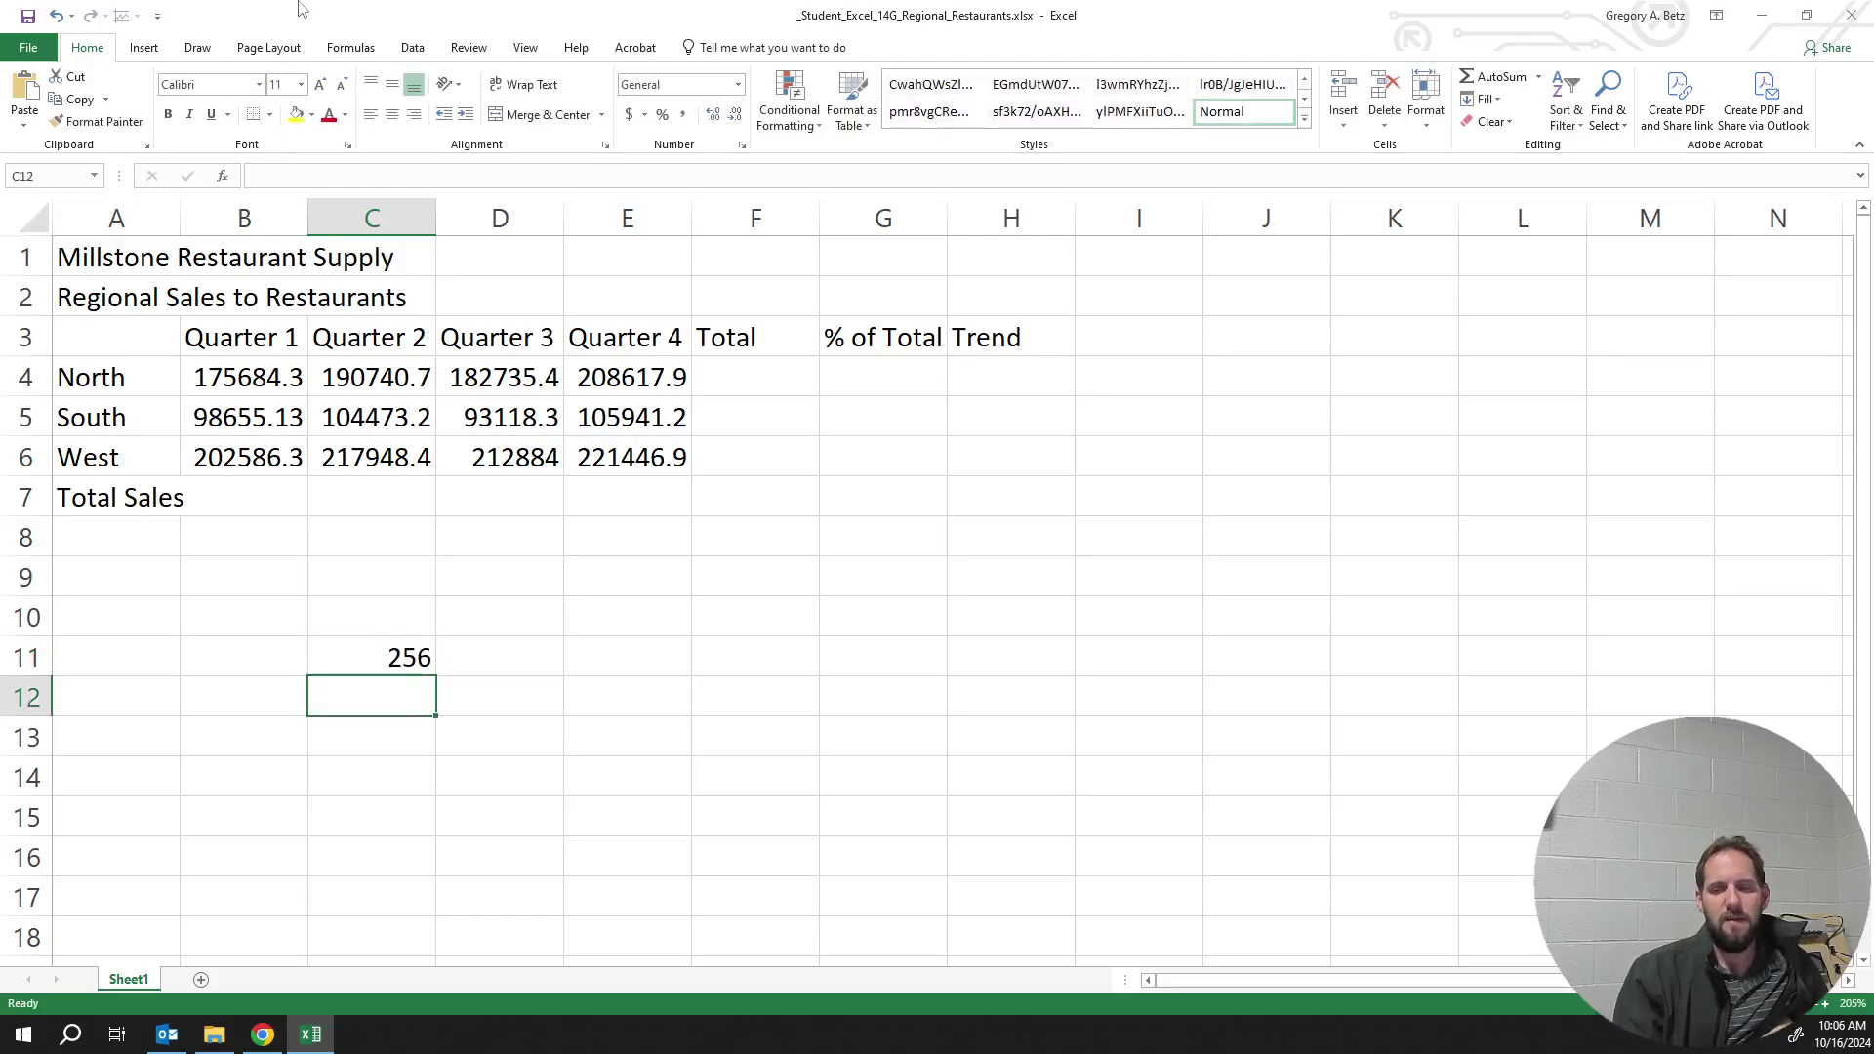
Open the formula in cell C11 for editing, highlight its full contents for inspection, and commit it
{"action": "left_click", "coordinate": [375, 653]}
{"action": "left_click", "coordinate": [259, 176]}
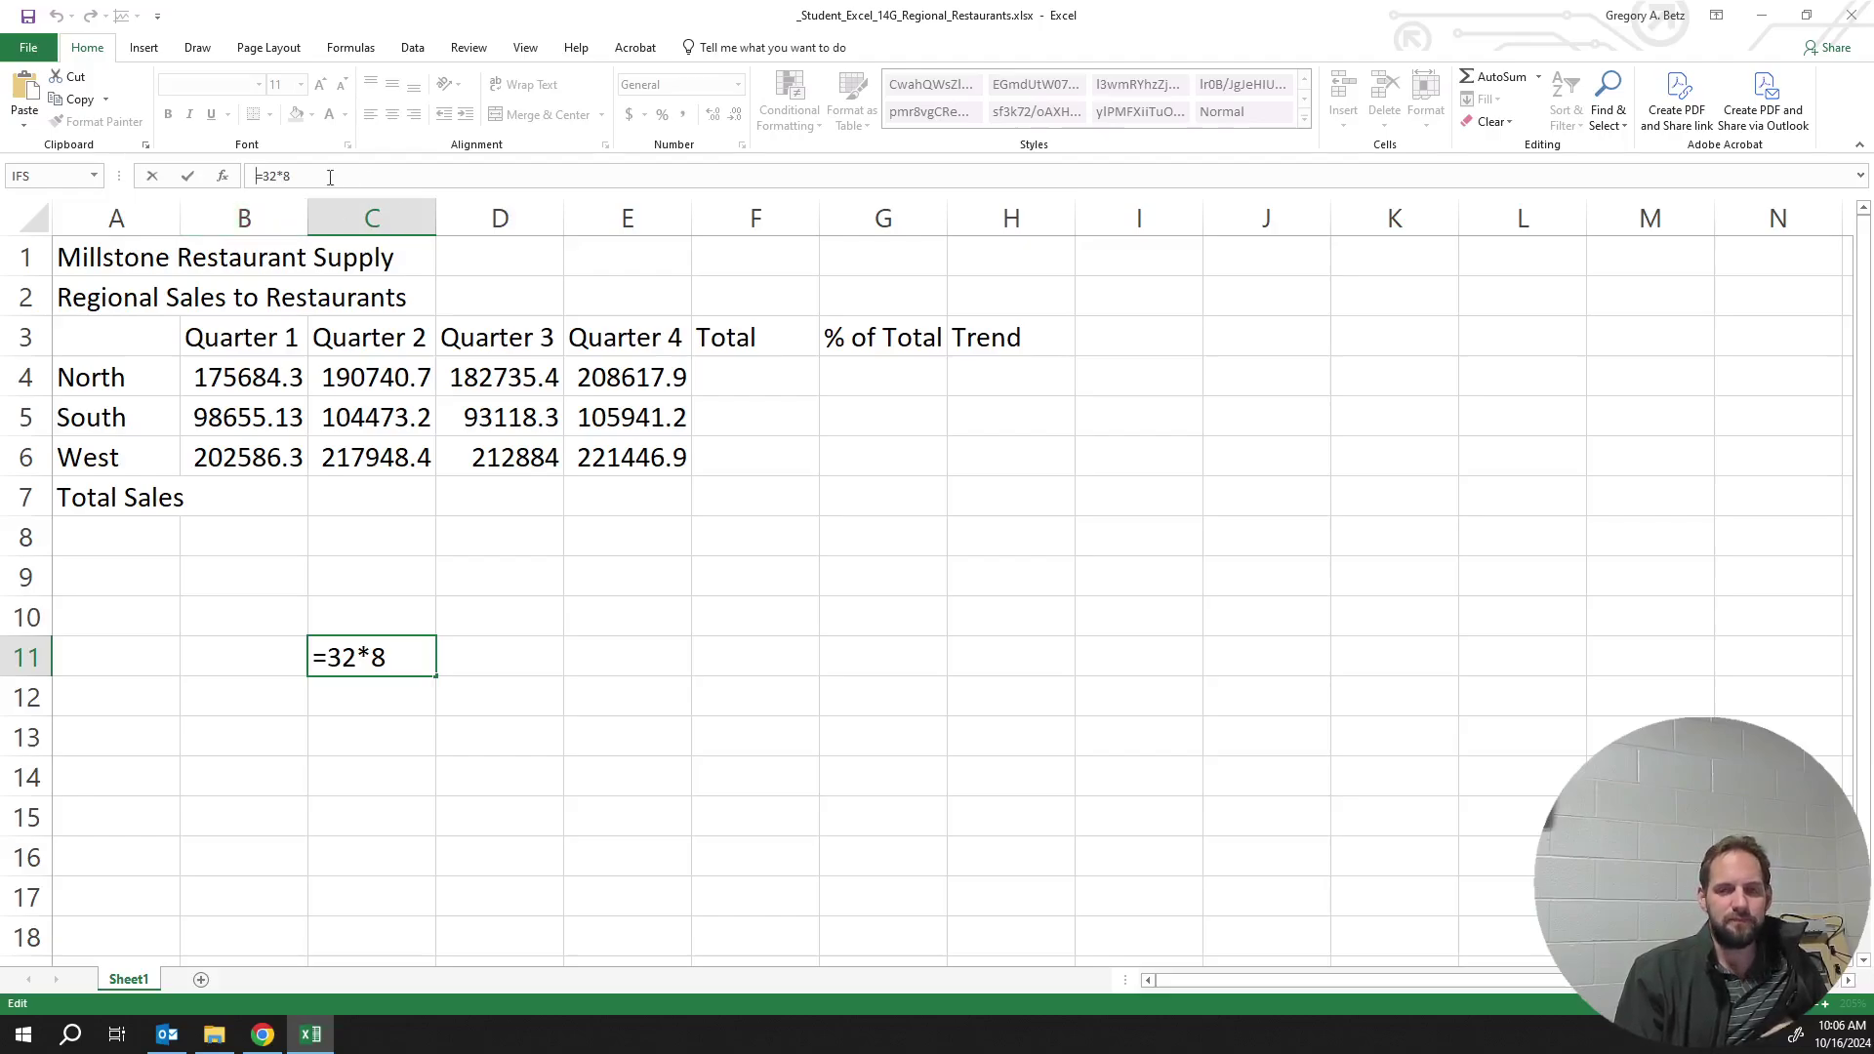
{"action": "left_click_drag", "start_coordinate": [305, 174], "coordinate": [251, 171]}
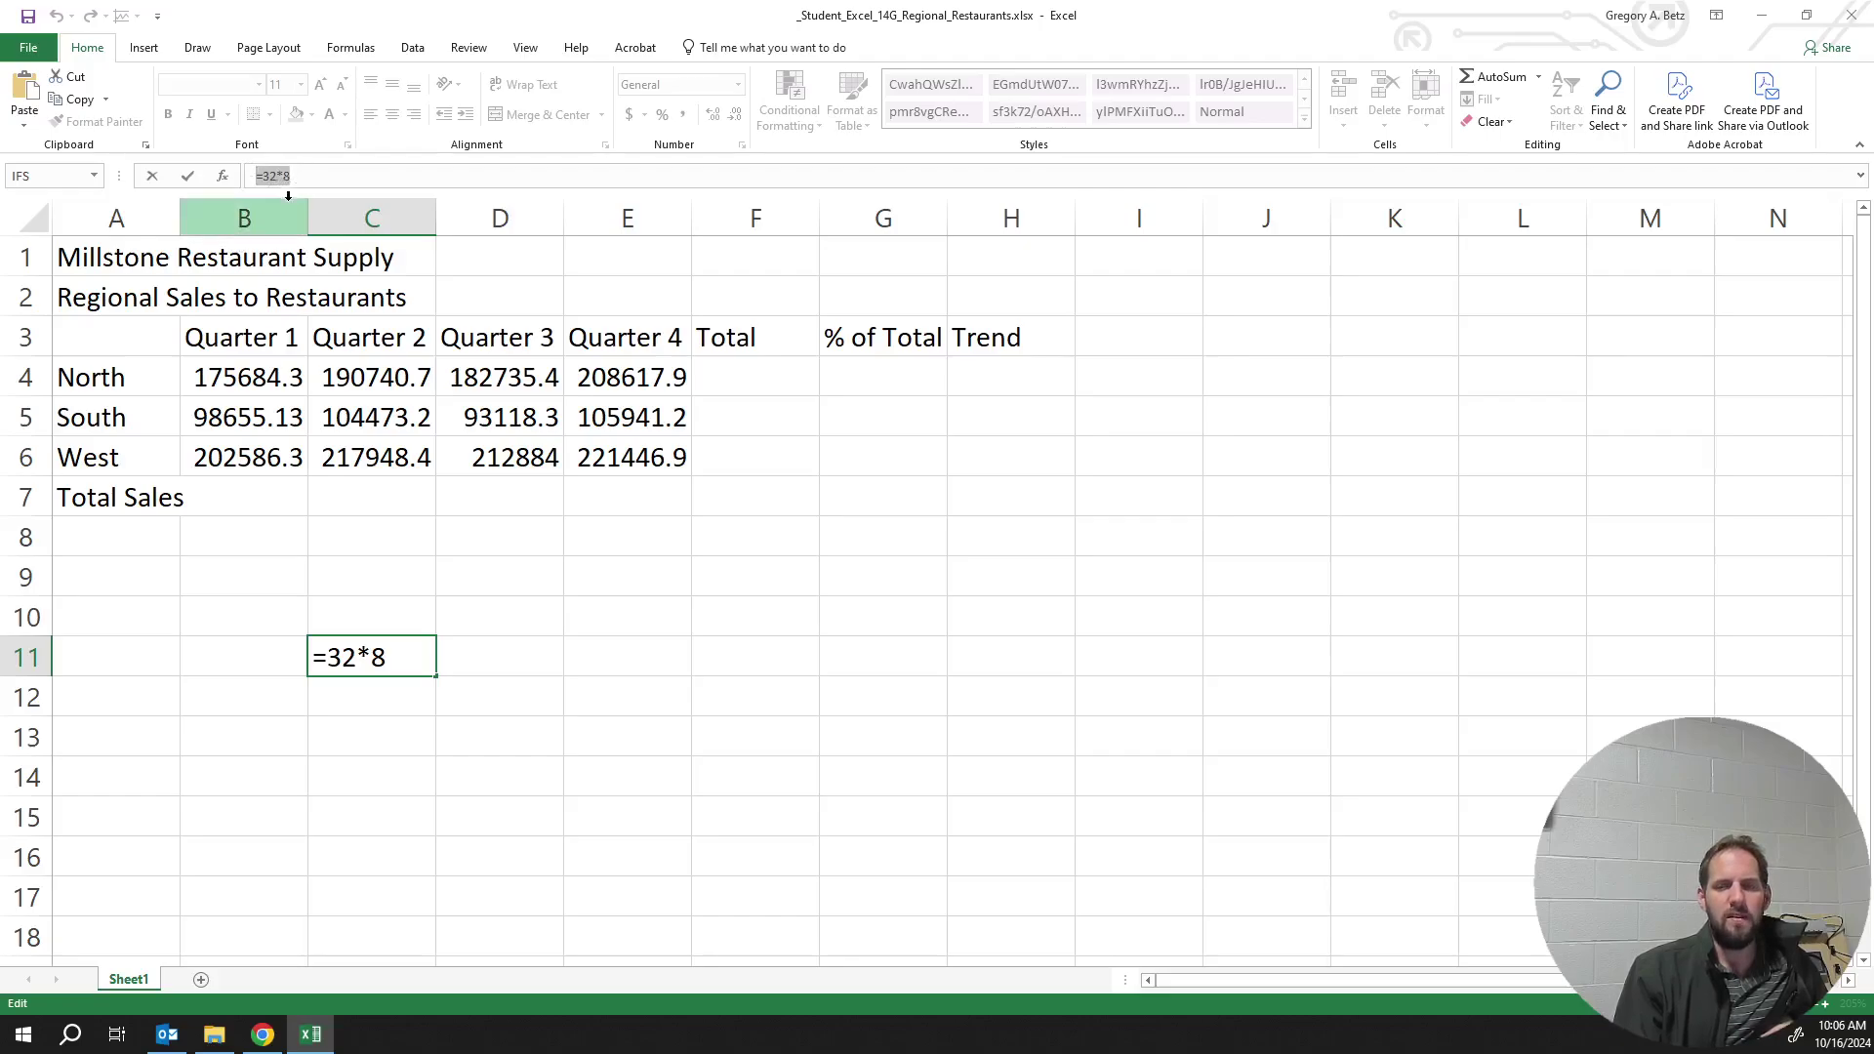
{"action": "left_click", "coordinate": [246, 179]}
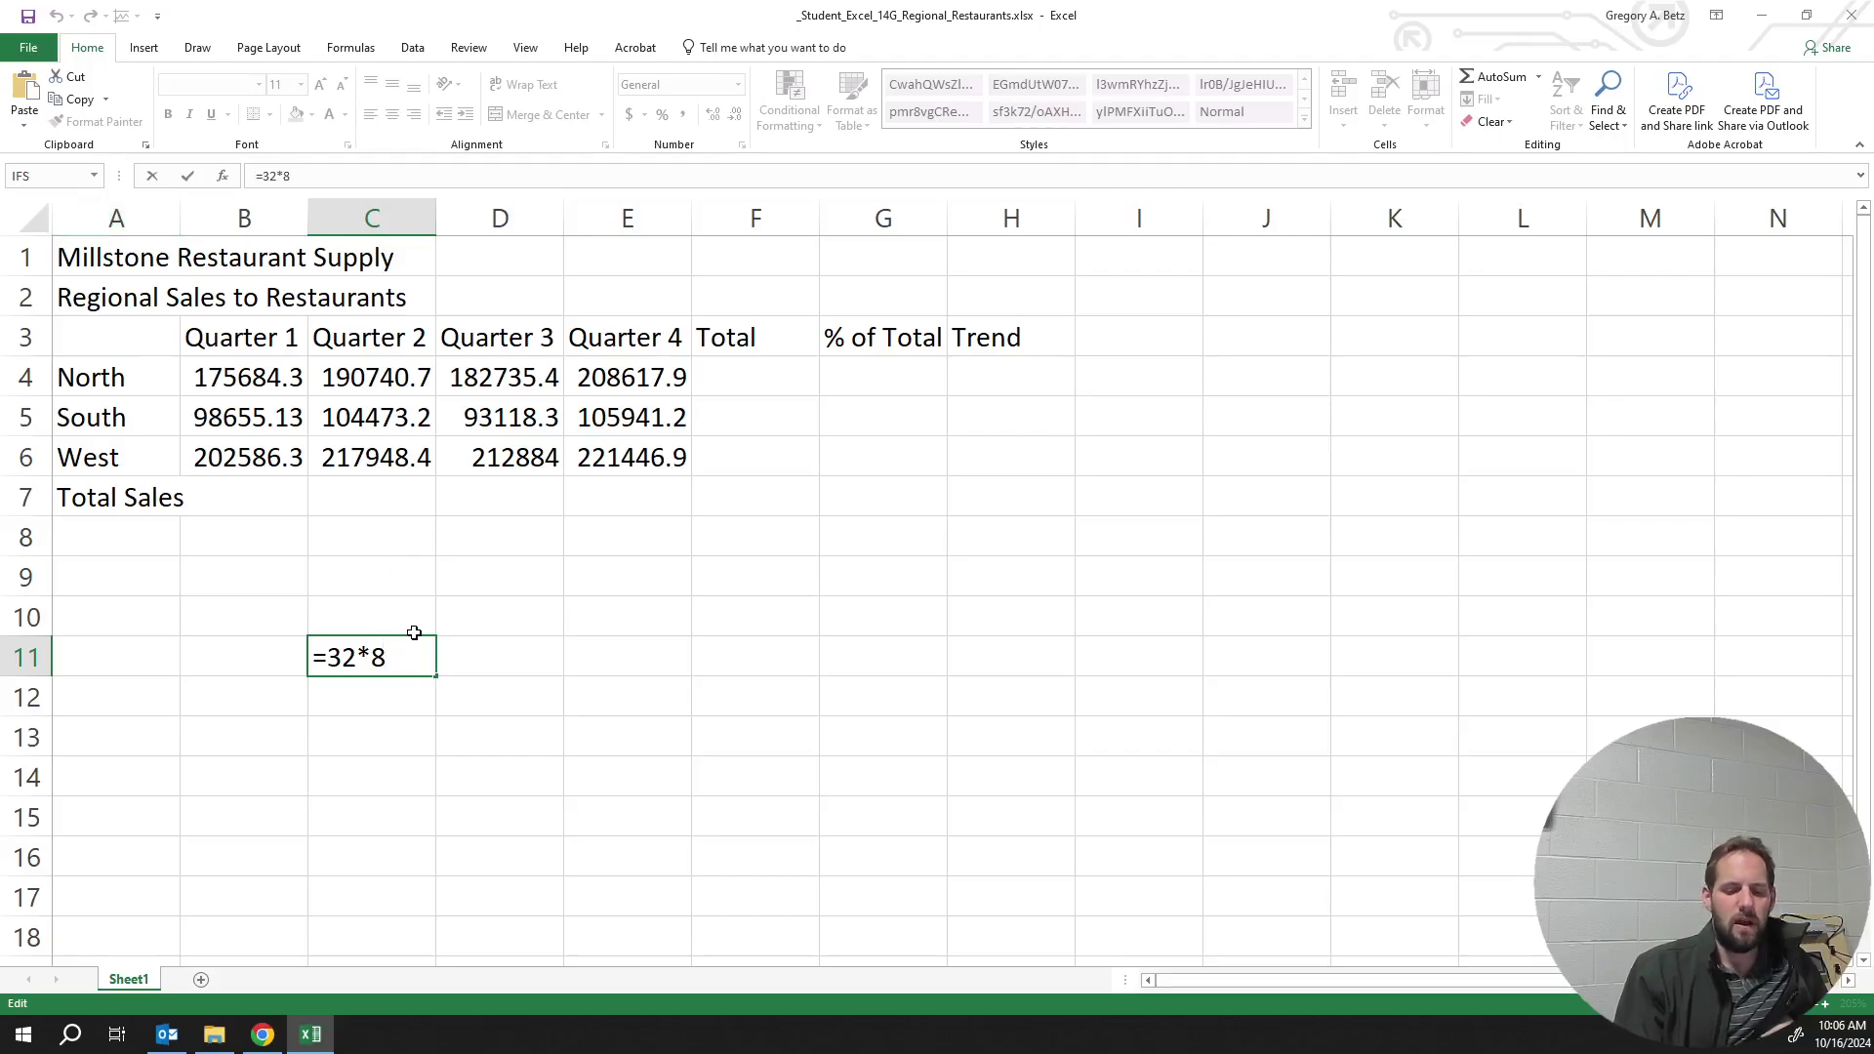
{"action": "left_click", "coordinate": [324, 165]}
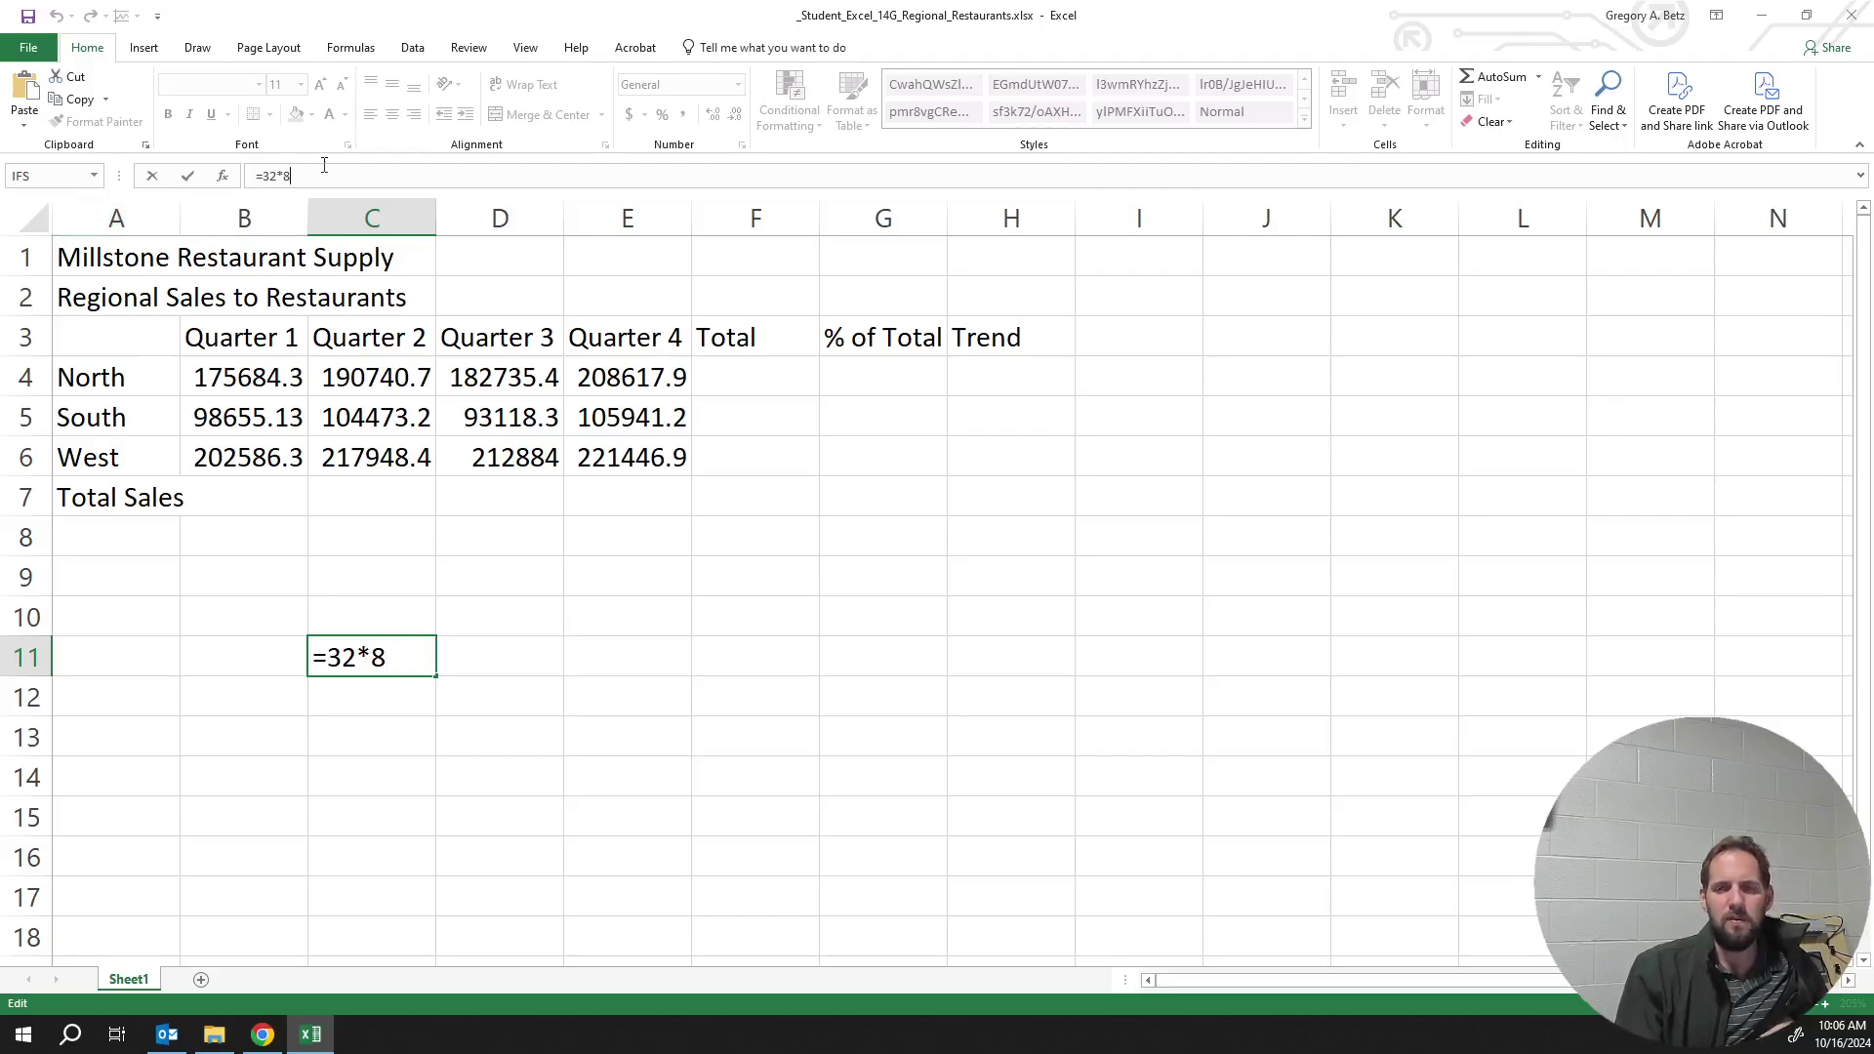
{"action": "key", "text": "Return"}
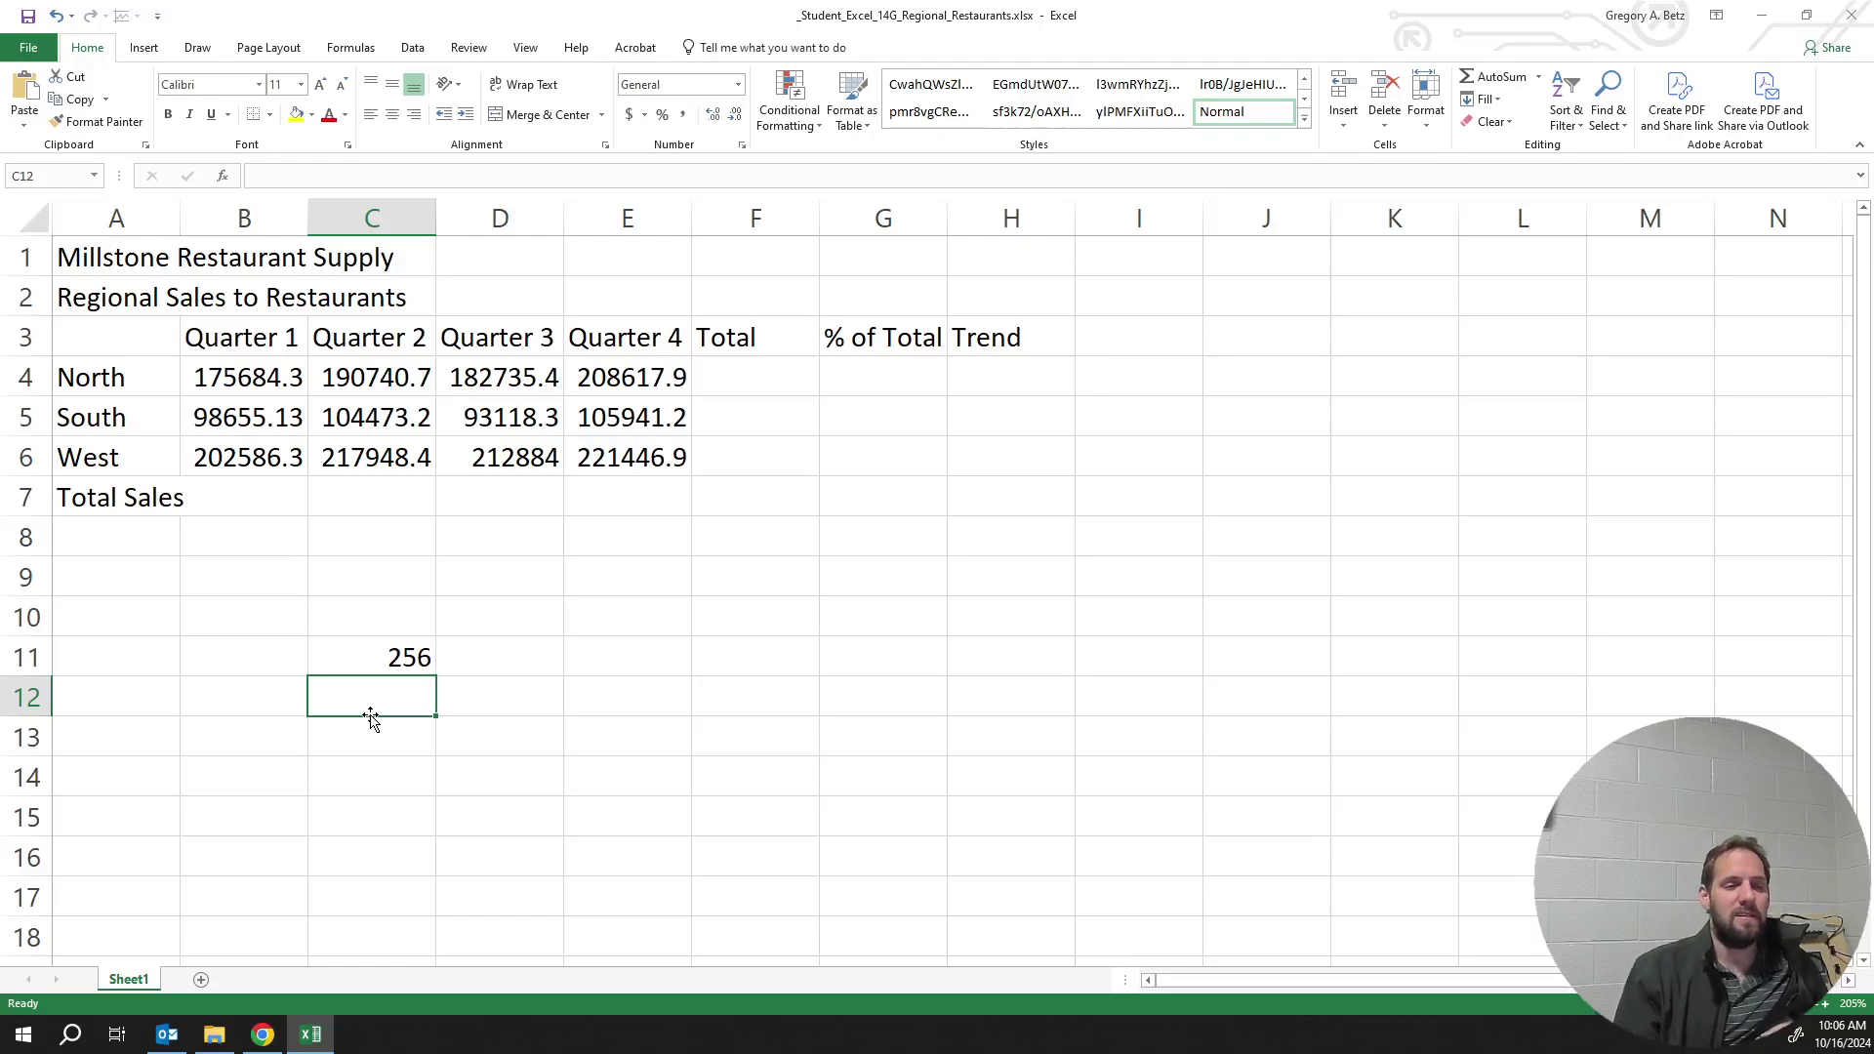
Reopen the formula in cell C11 and accept it, moving on to the neighbouring cell D11
{"action": "left_click", "coordinate": [343, 640]}
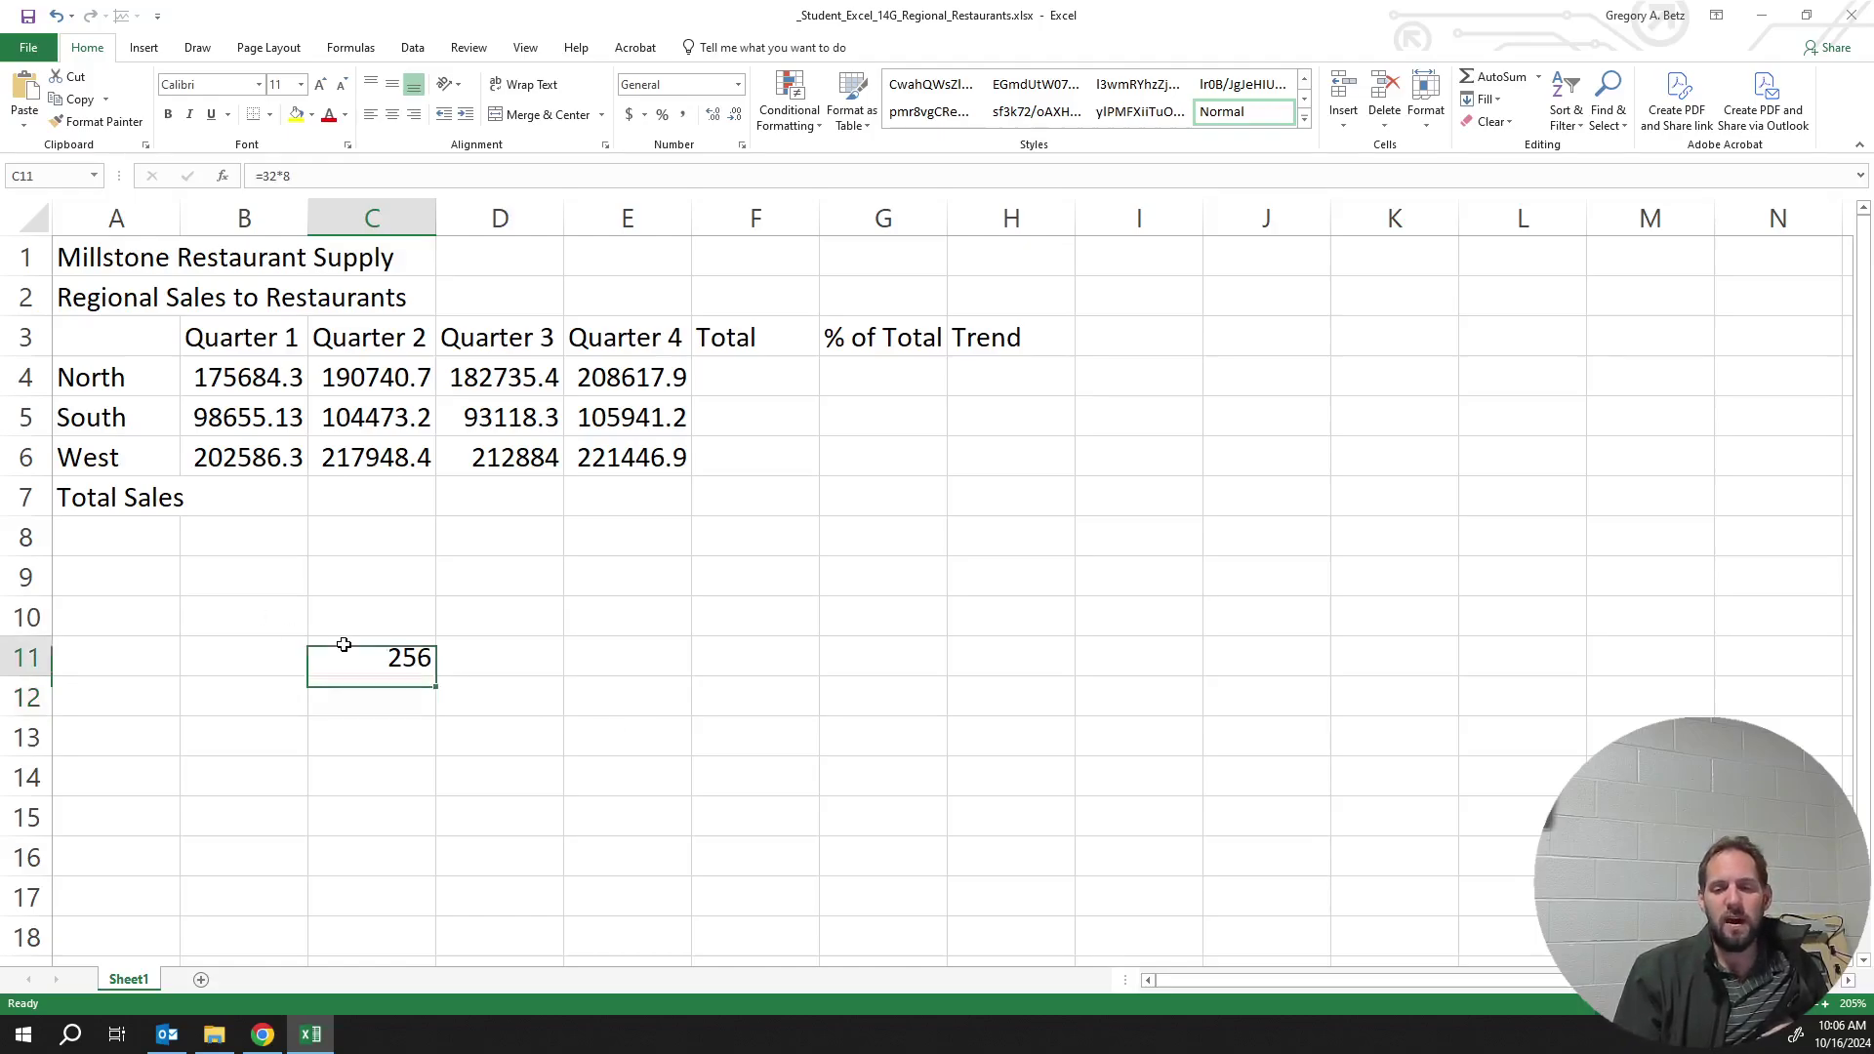
{"action": "left_click", "coordinate": [336, 173]}
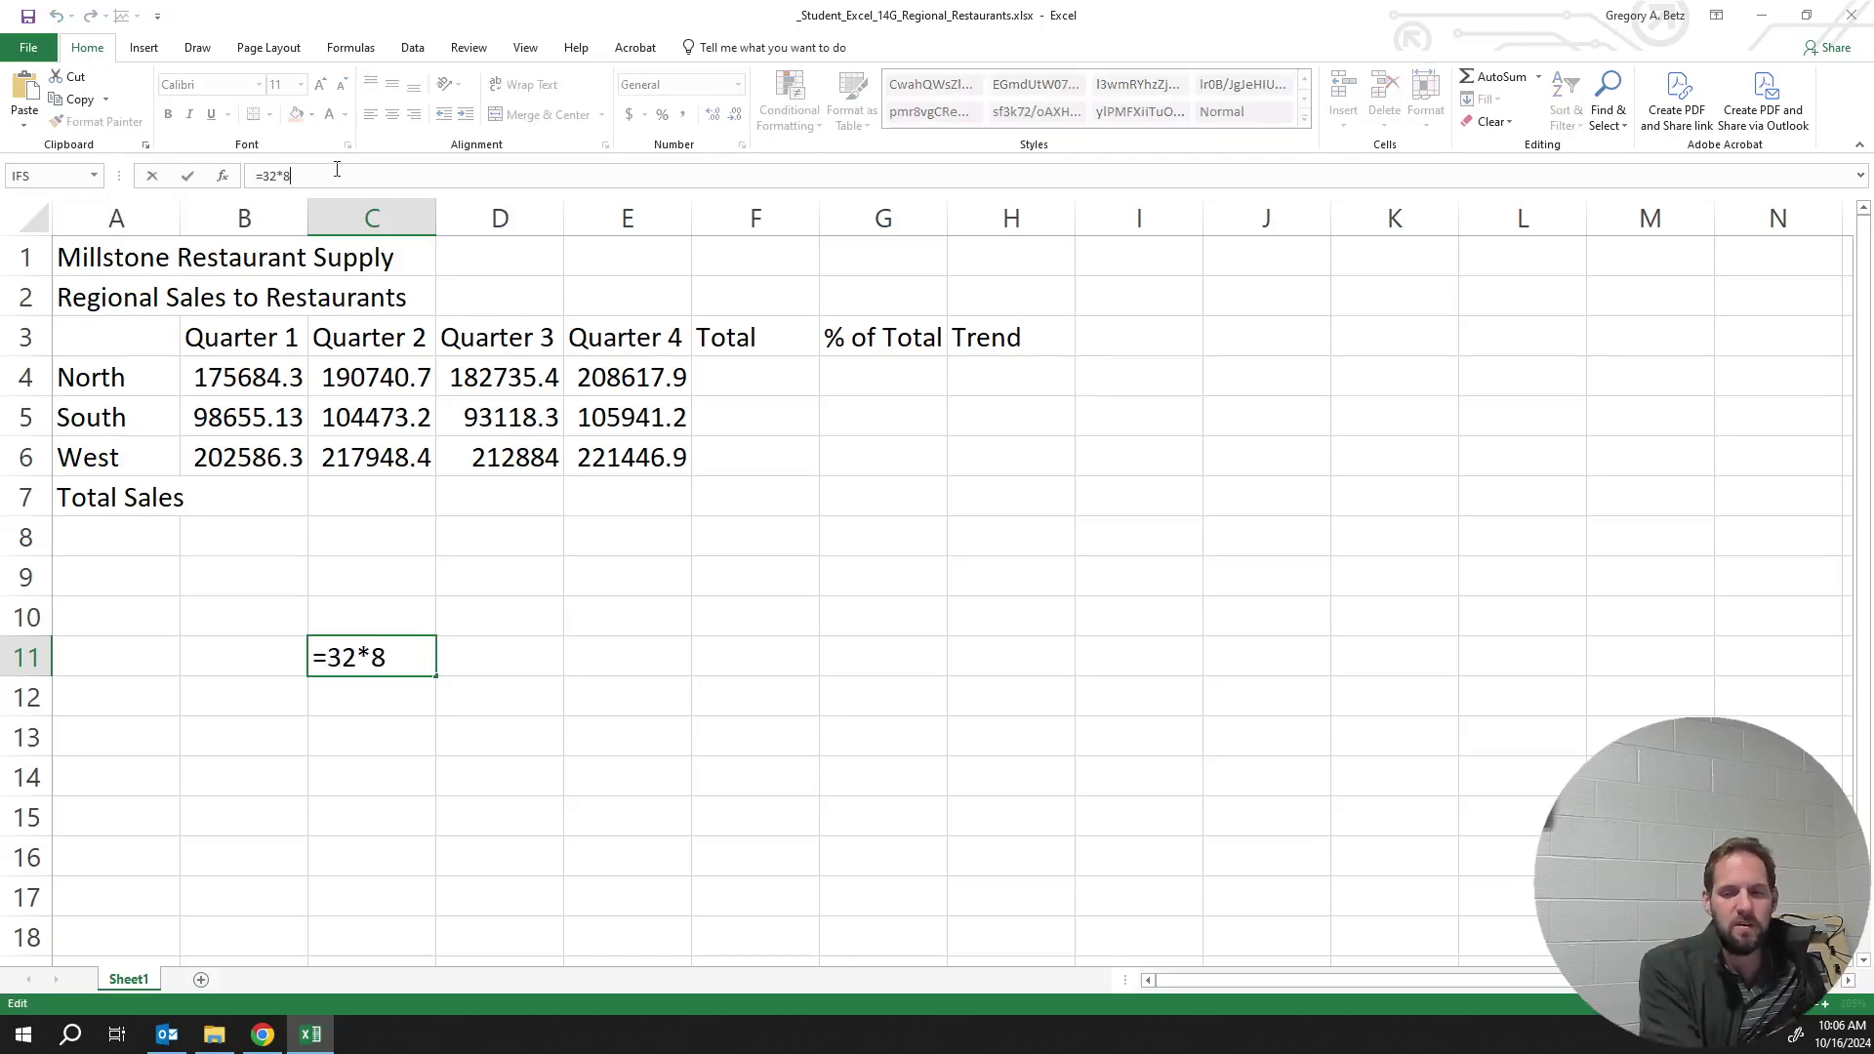
{"action": "key", "text": "Tab"}
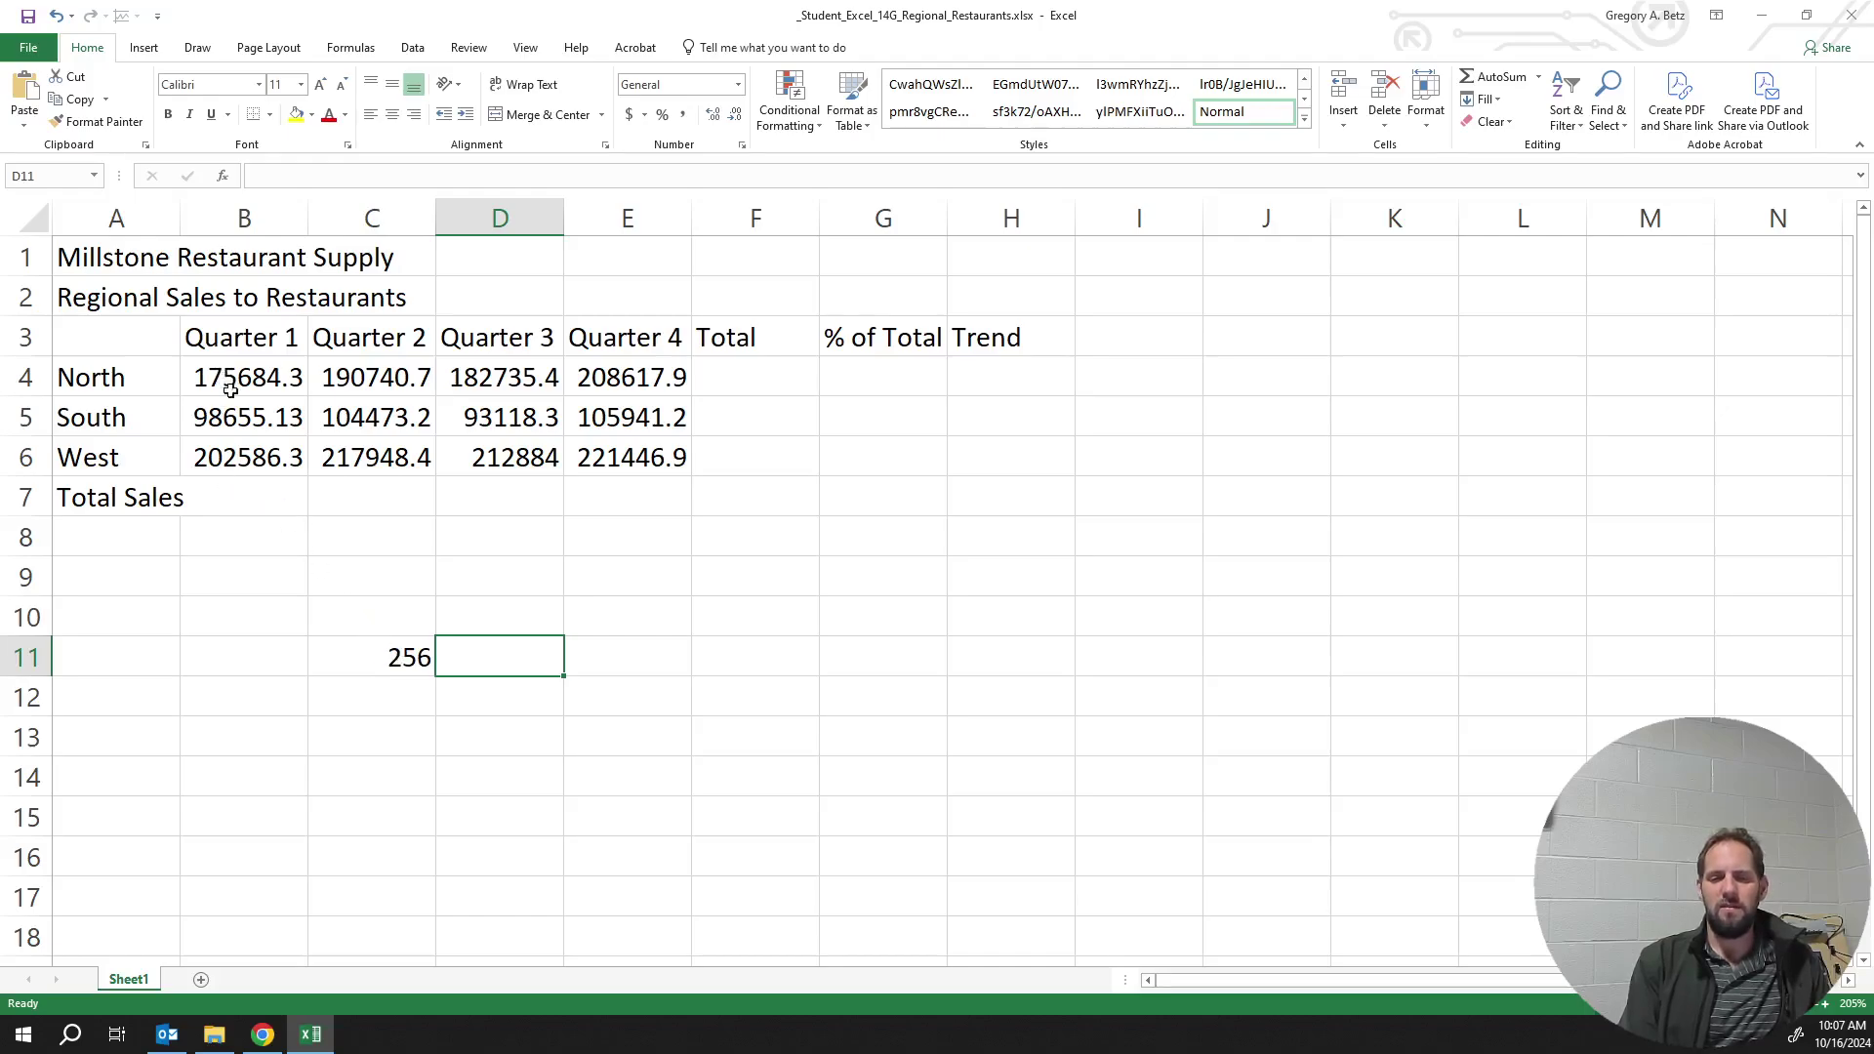
Enter the sample values 1, 2, 3 and 4 across cells B8 to E8
{"action": "left_click", "coordinate": [282, 540]}
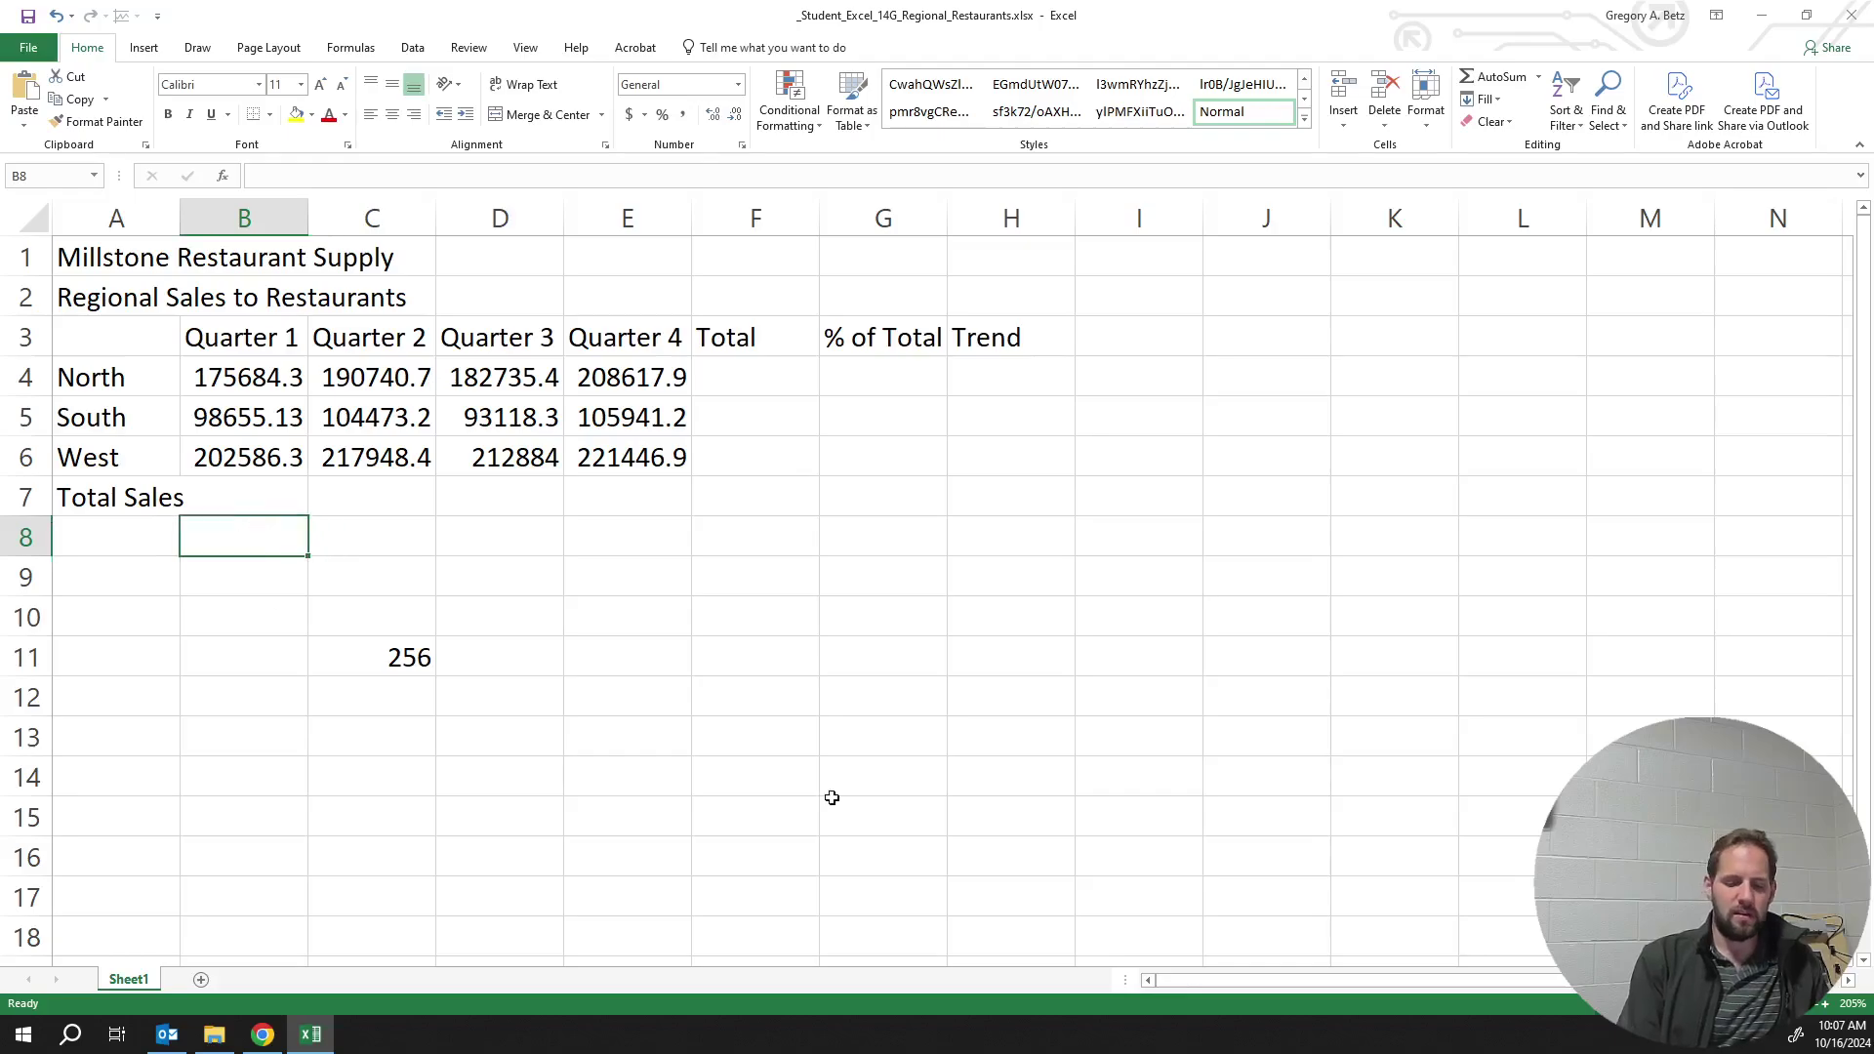
{"action": "type", "text": "1"}
{"action": "key", "text": "Tab"}
{"action": "type", "text": "2"}
{"action": "key", "text": "Tab"}
{"action": "type", "text": "3"}
{"action": "key", "text": "Tab"}
{"action": "type", "text": "4"}
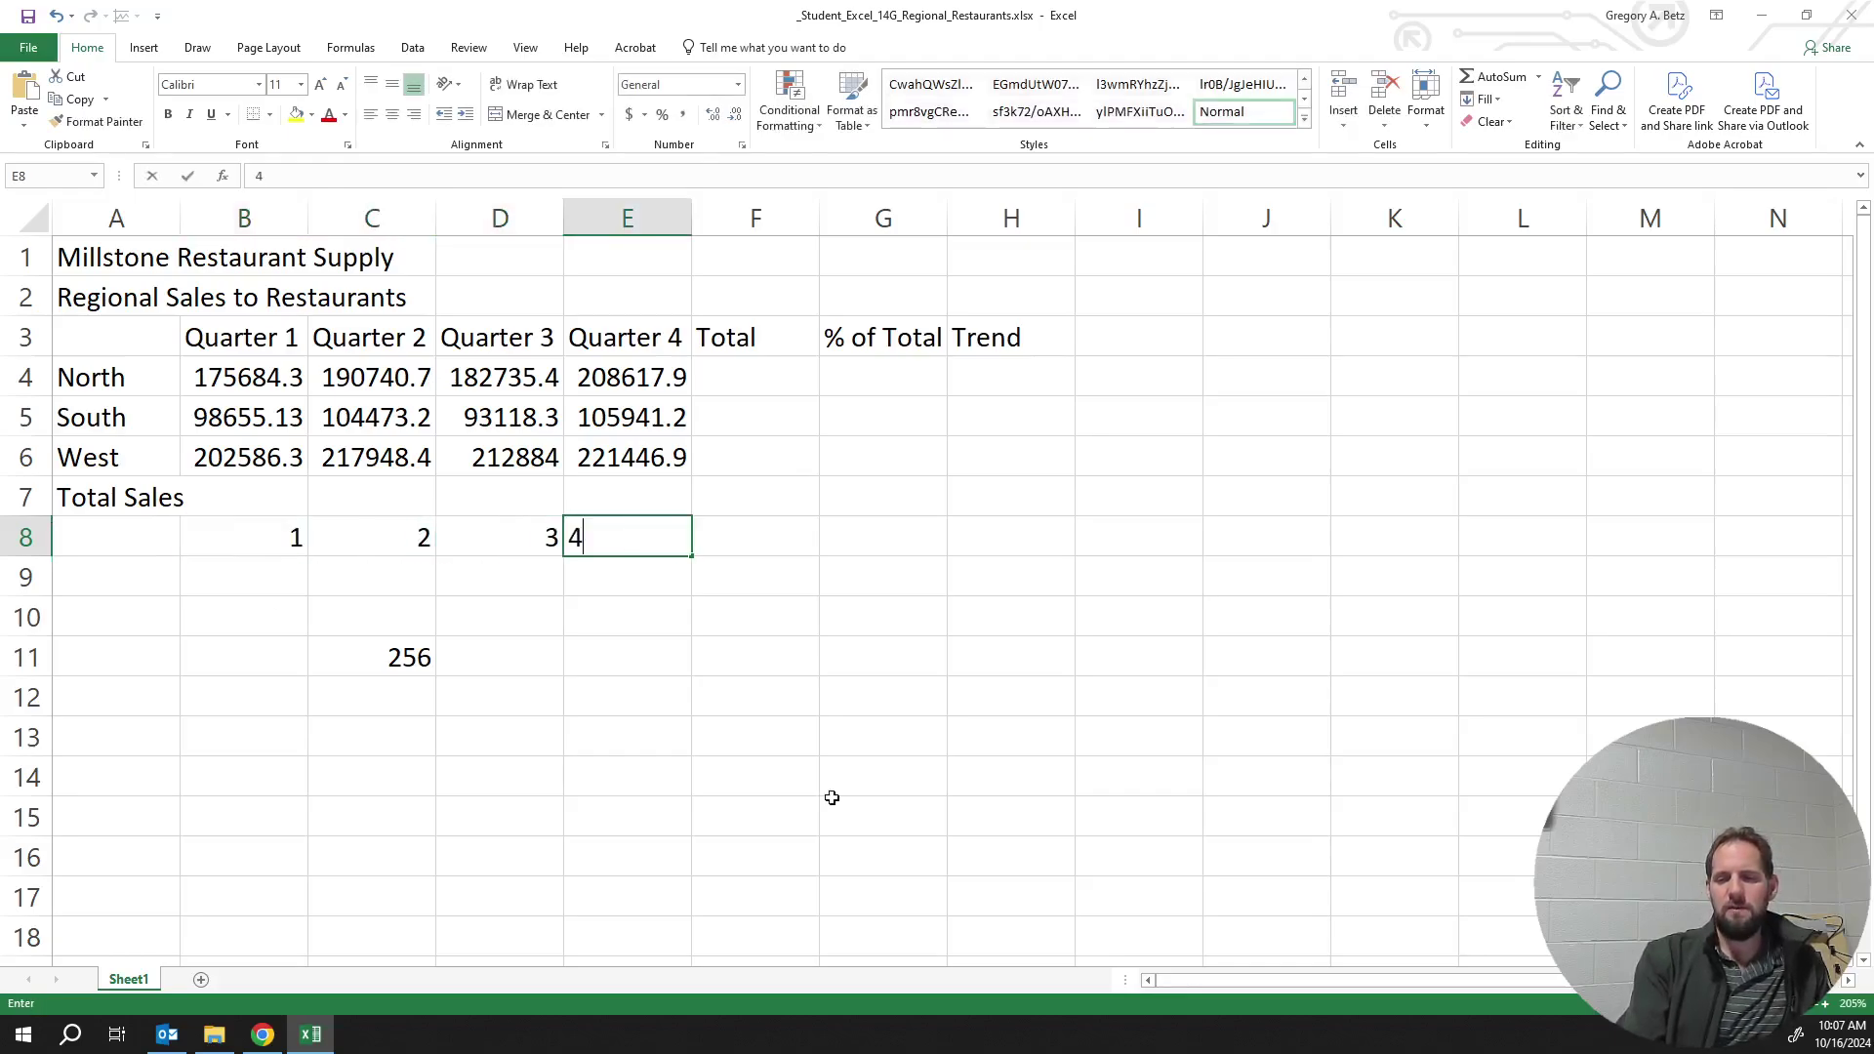
{"action": "key", "text": "Return"}
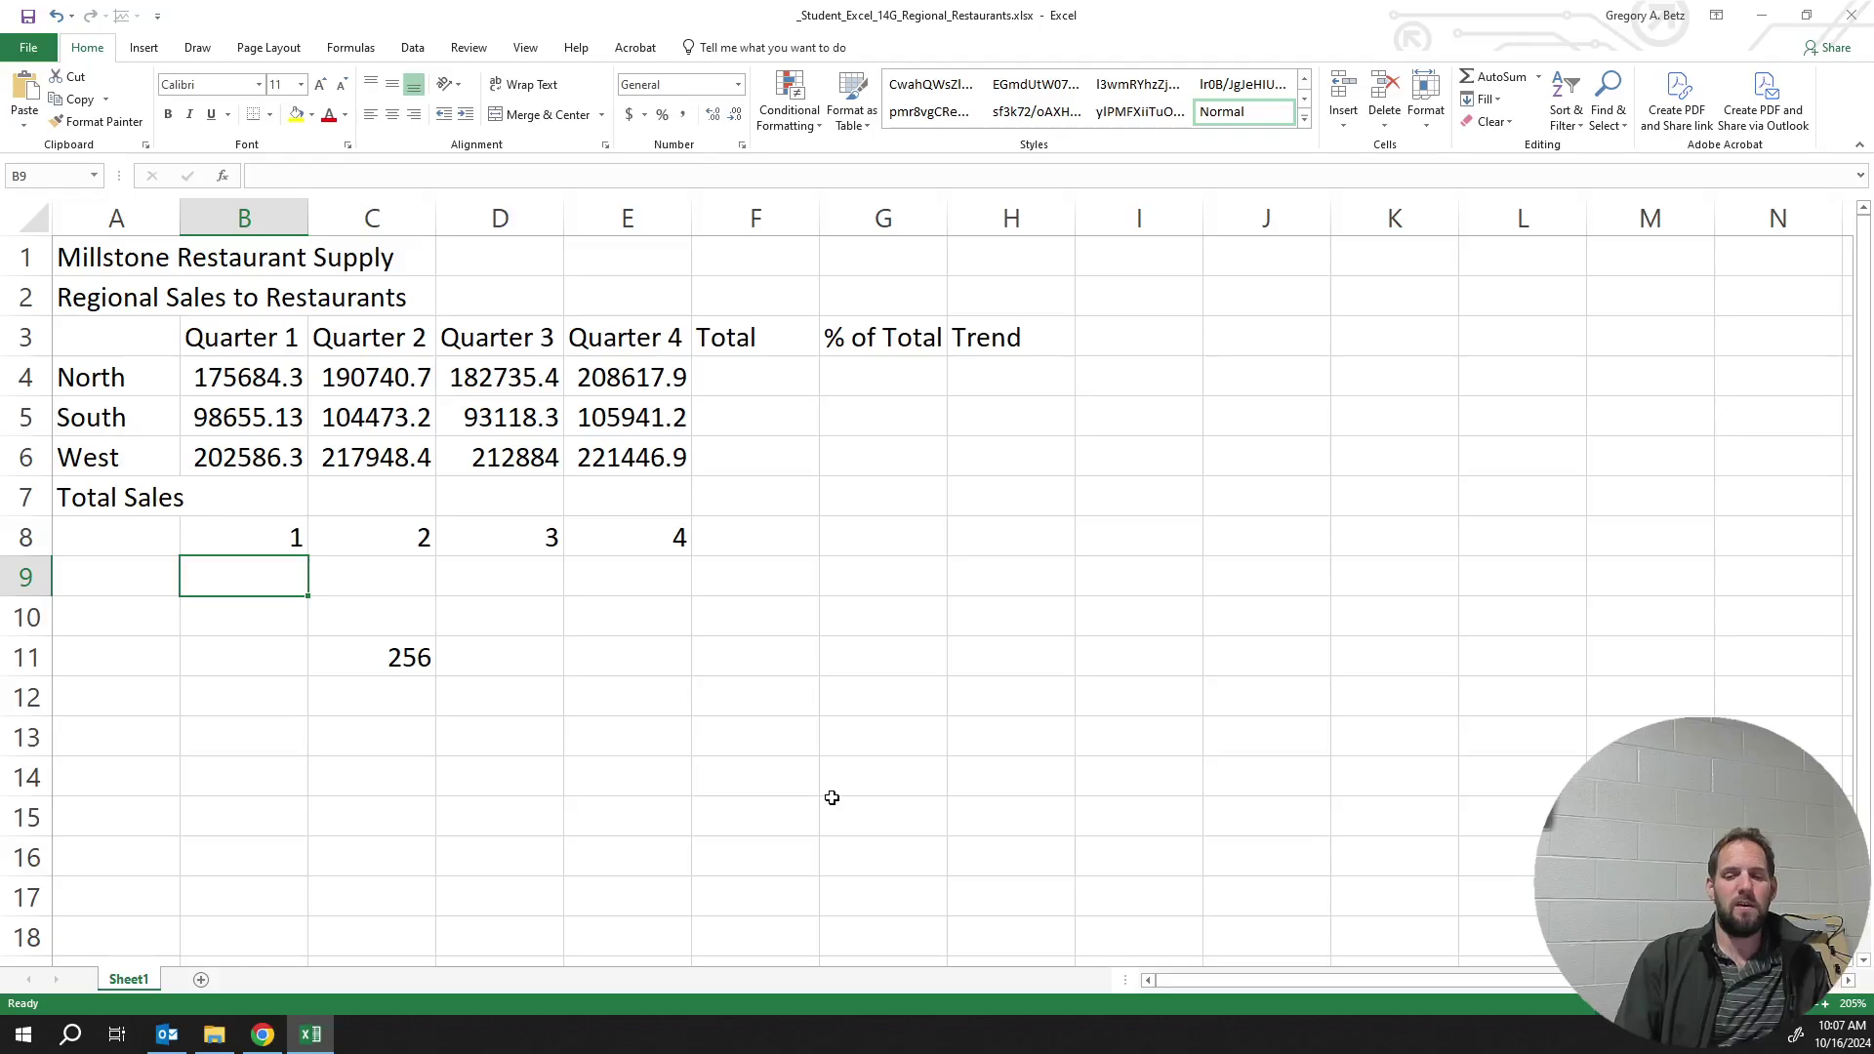
Enter the sample values 5, 6, 7 and 8 across cells B9 to E9
{"action": "type", "text": "5"}
{"action": "key", "text": "Tab"}
{"action": "type", "text": "6"}
{"action": "key", "text": "Tab"}
{"action": "type", "text": "7"}
{"action": "key", "text": "Tab"}
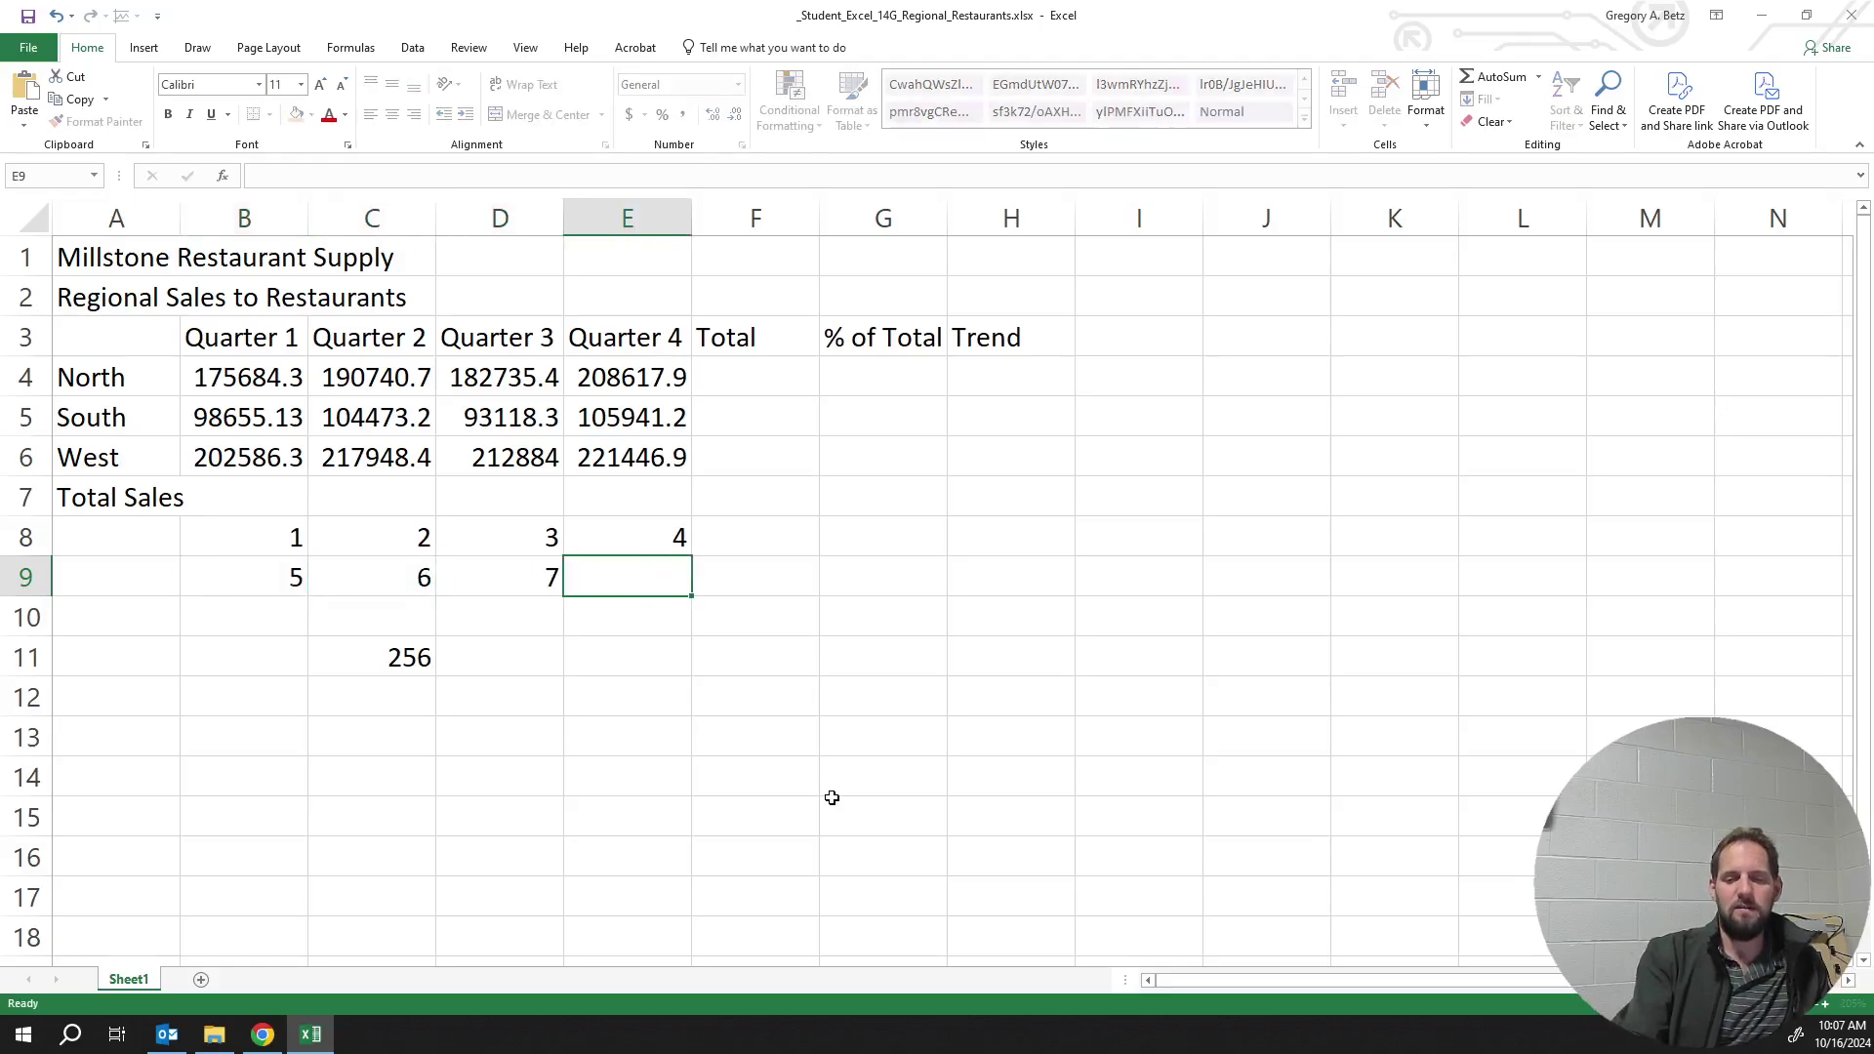
{"action": "type", "text": "8"}
{"action": "key", "text": "Tab"}
{"action": "key", "text": "Return"}
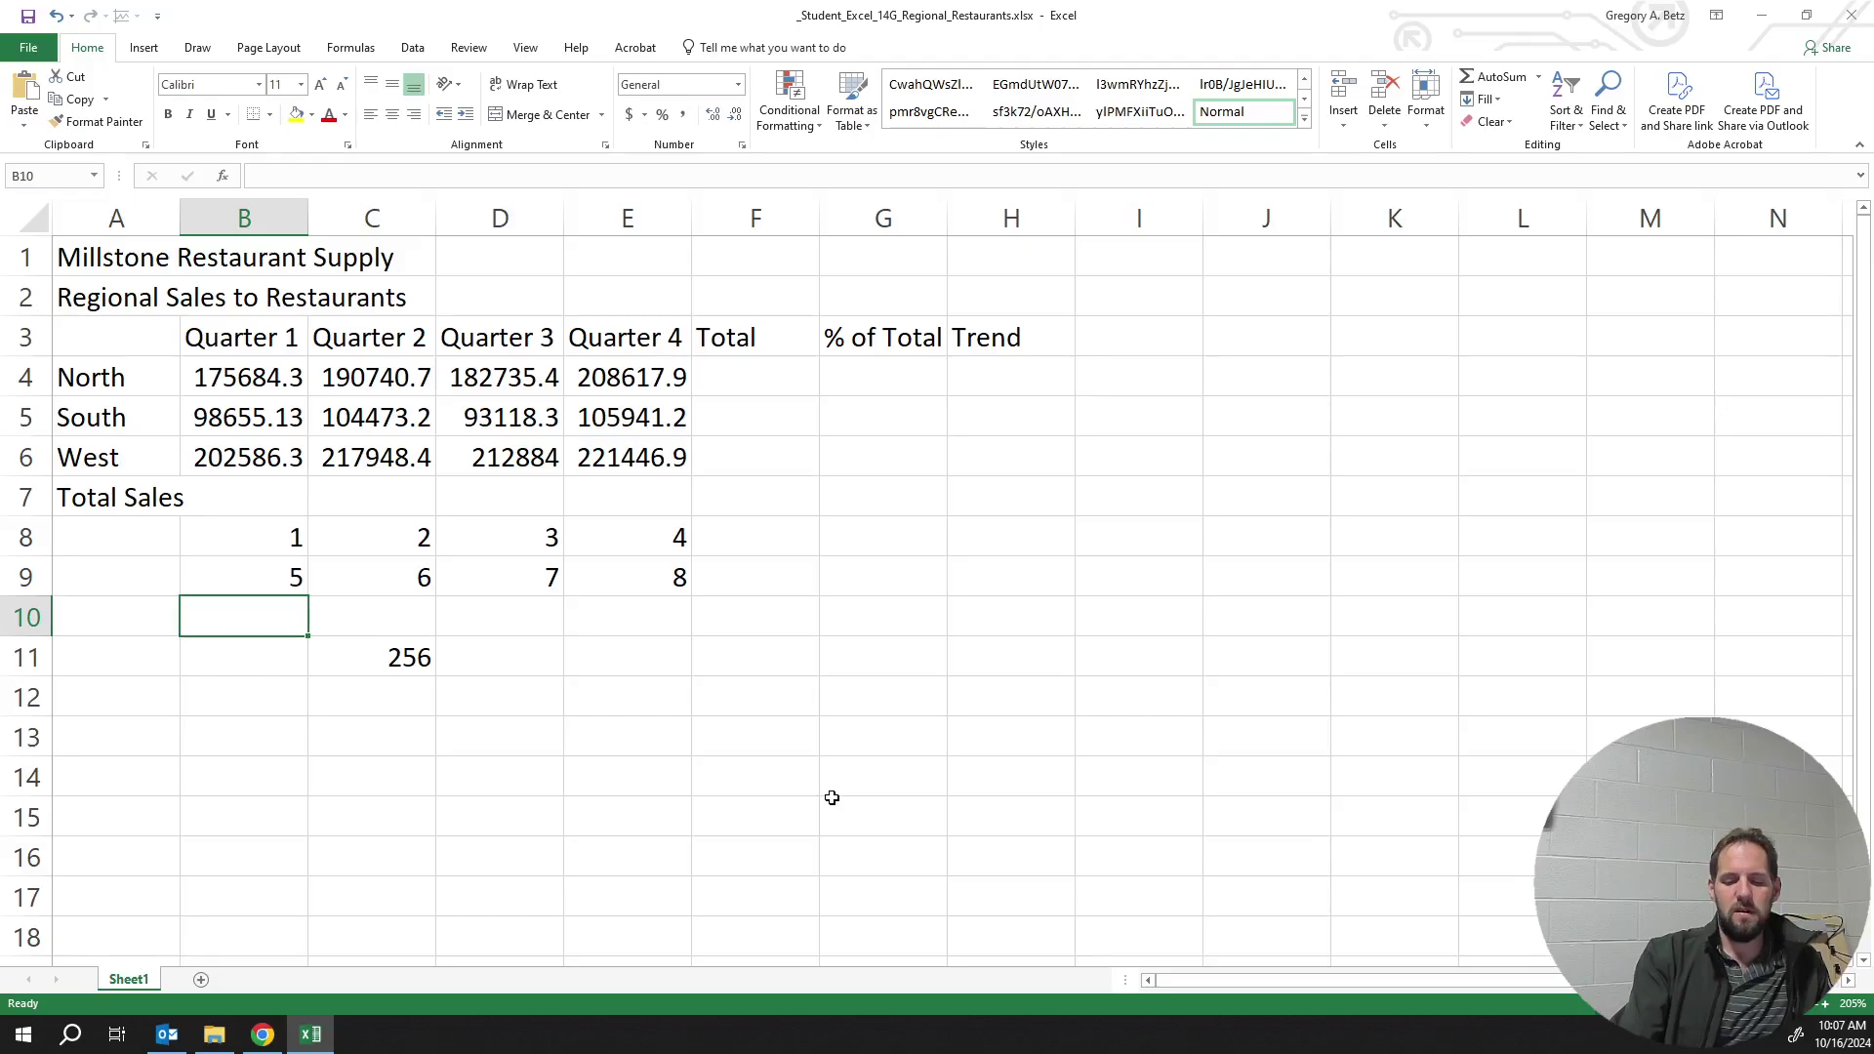
Enter the sample values 9, 1, 11 and 12 across cells B10 to E10
{"action": "type", "text": "9"}
{"action": "key", "text": "Tab"}
{"action": "type", "text": "1"}
{"action": "key", "text": "Tab"}
{"action": "type", "text": "11"}
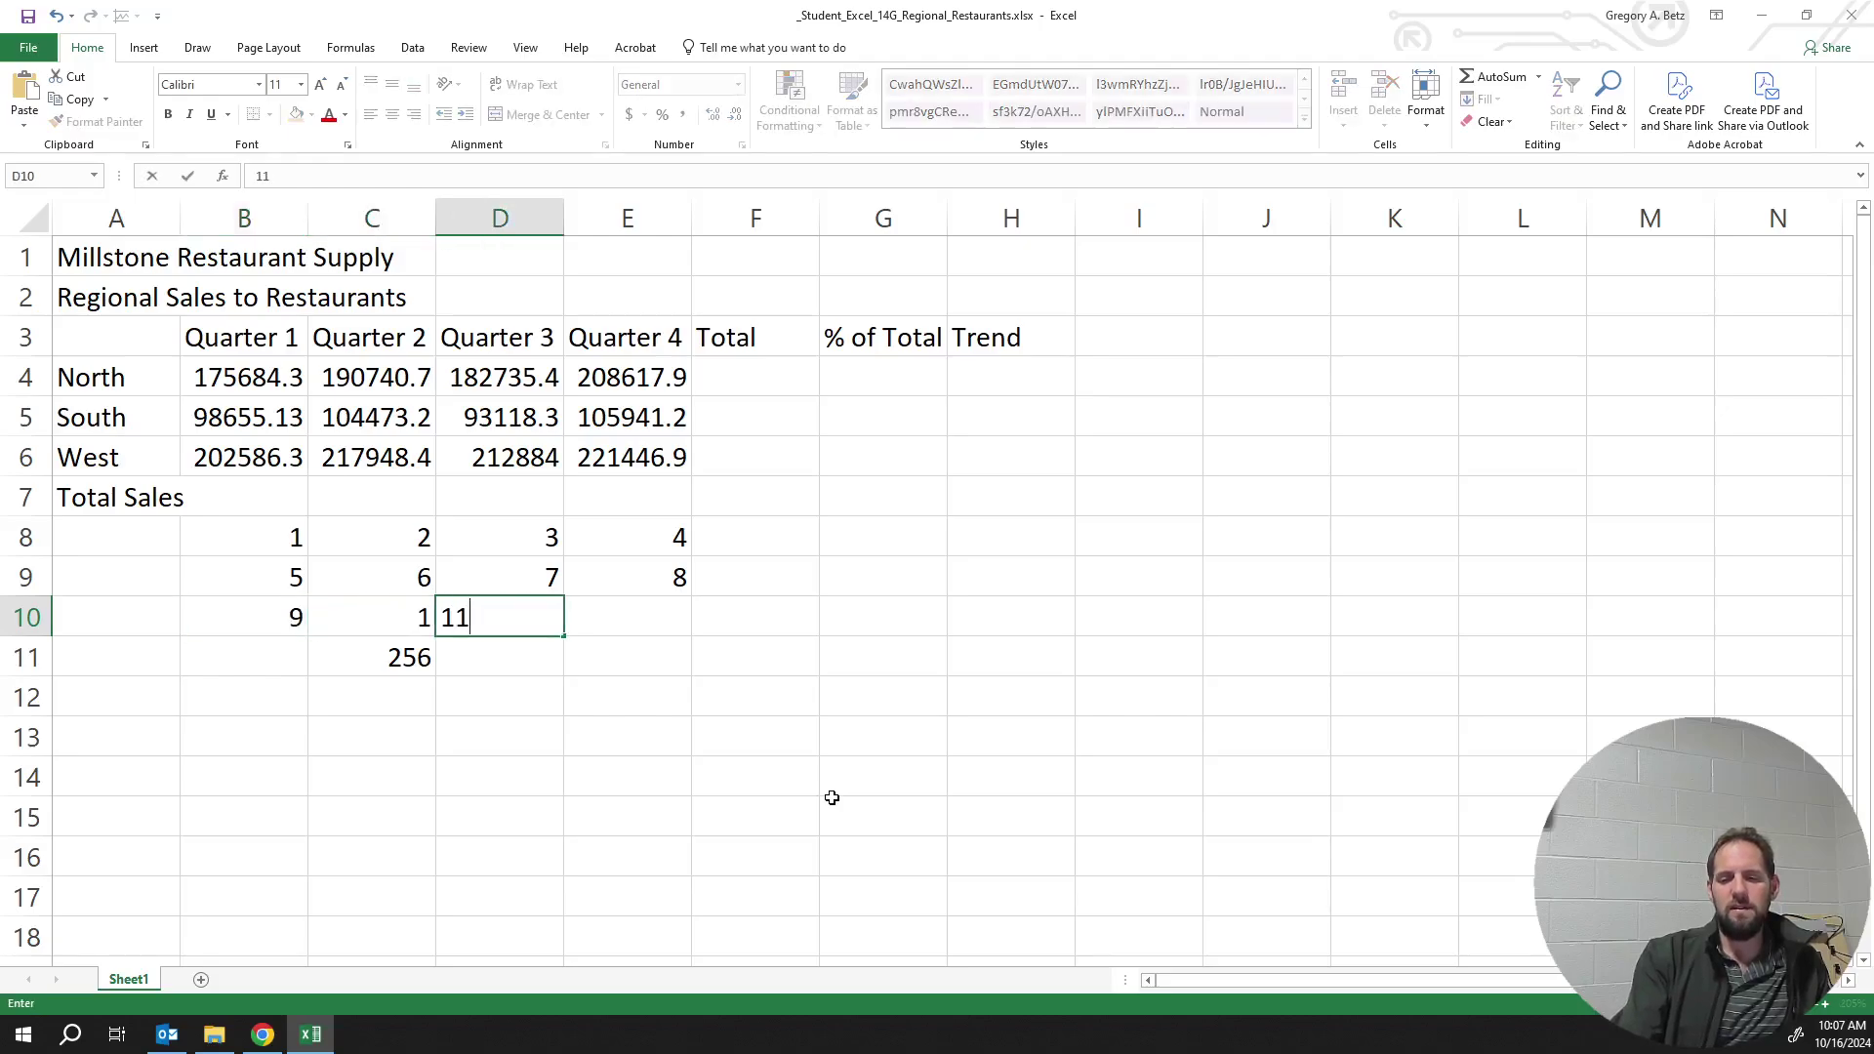
{"action": "key", "text": "Tab"}
{"action": "type", "text": "12"}
{"action": "key", "text": "Return"}
Change the value in cell C10 to 10 and move the active cell to B11
{"action": "left_click", "coordinate": [389, 727]}
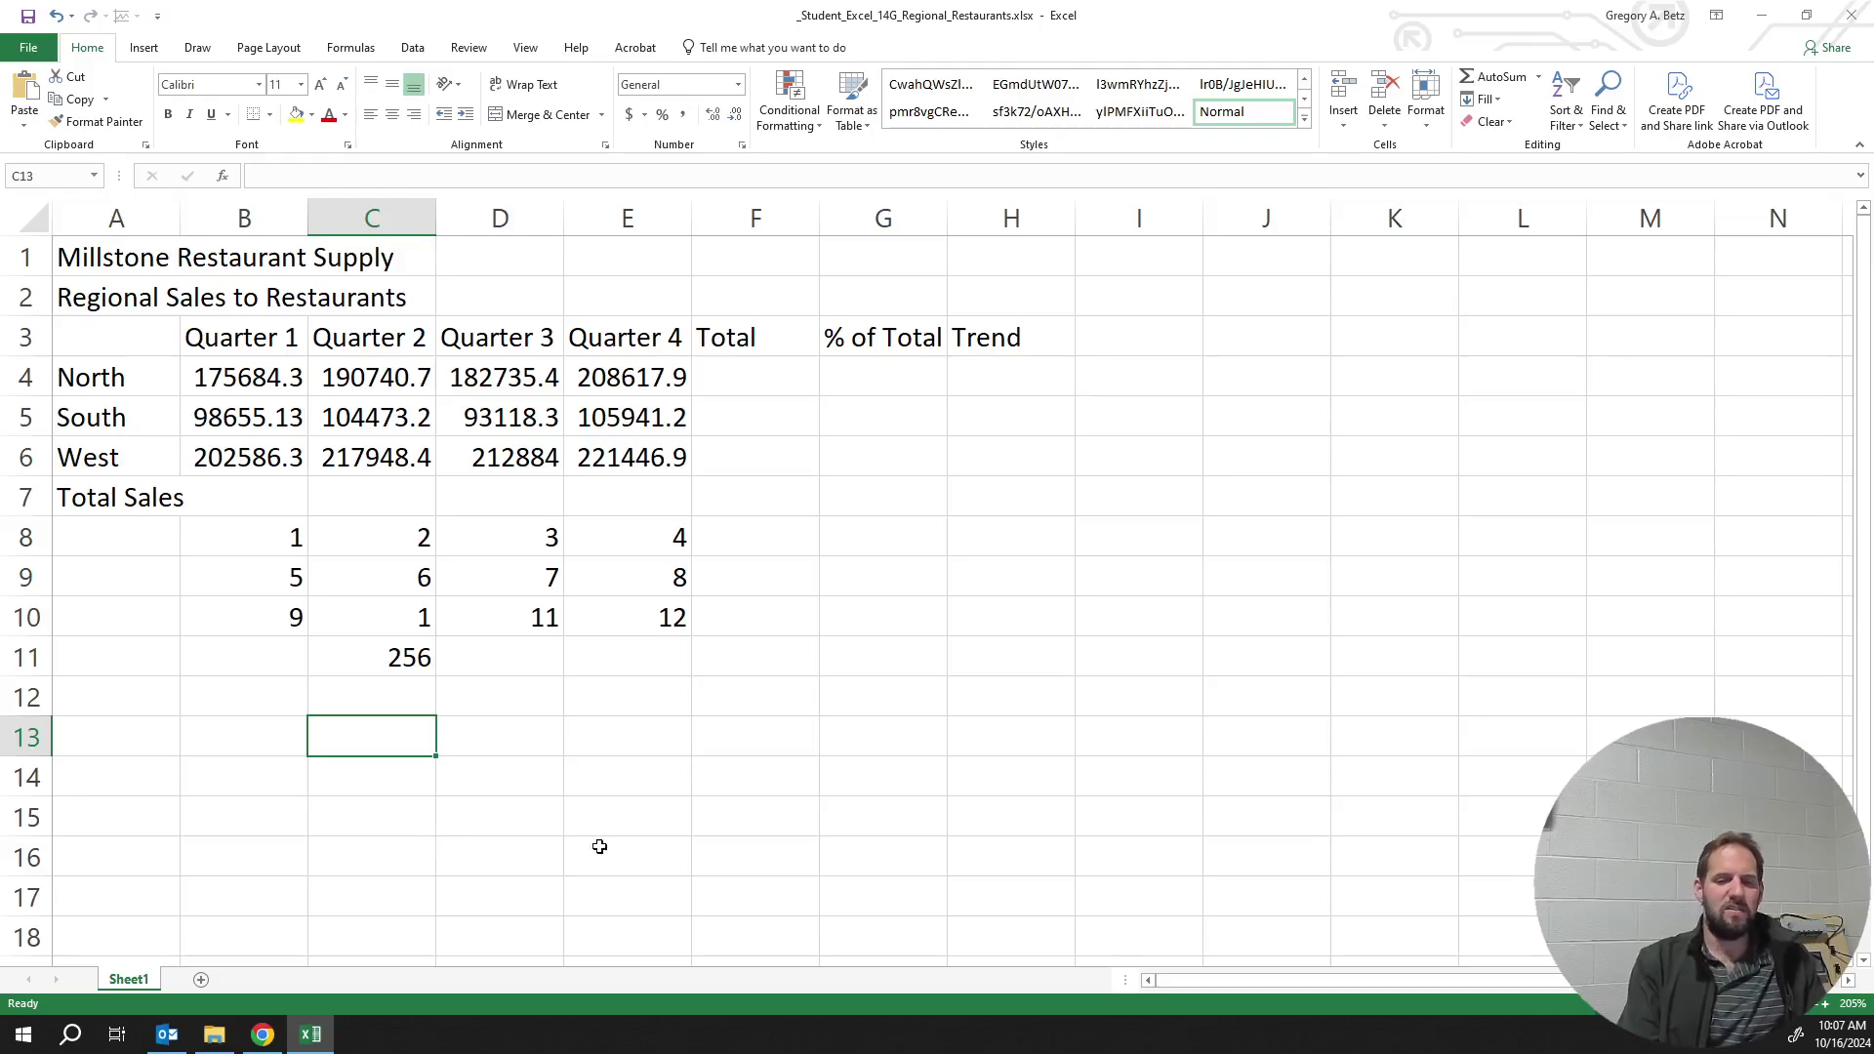
{"action": "left_click", "coordinate": [595, 658]}
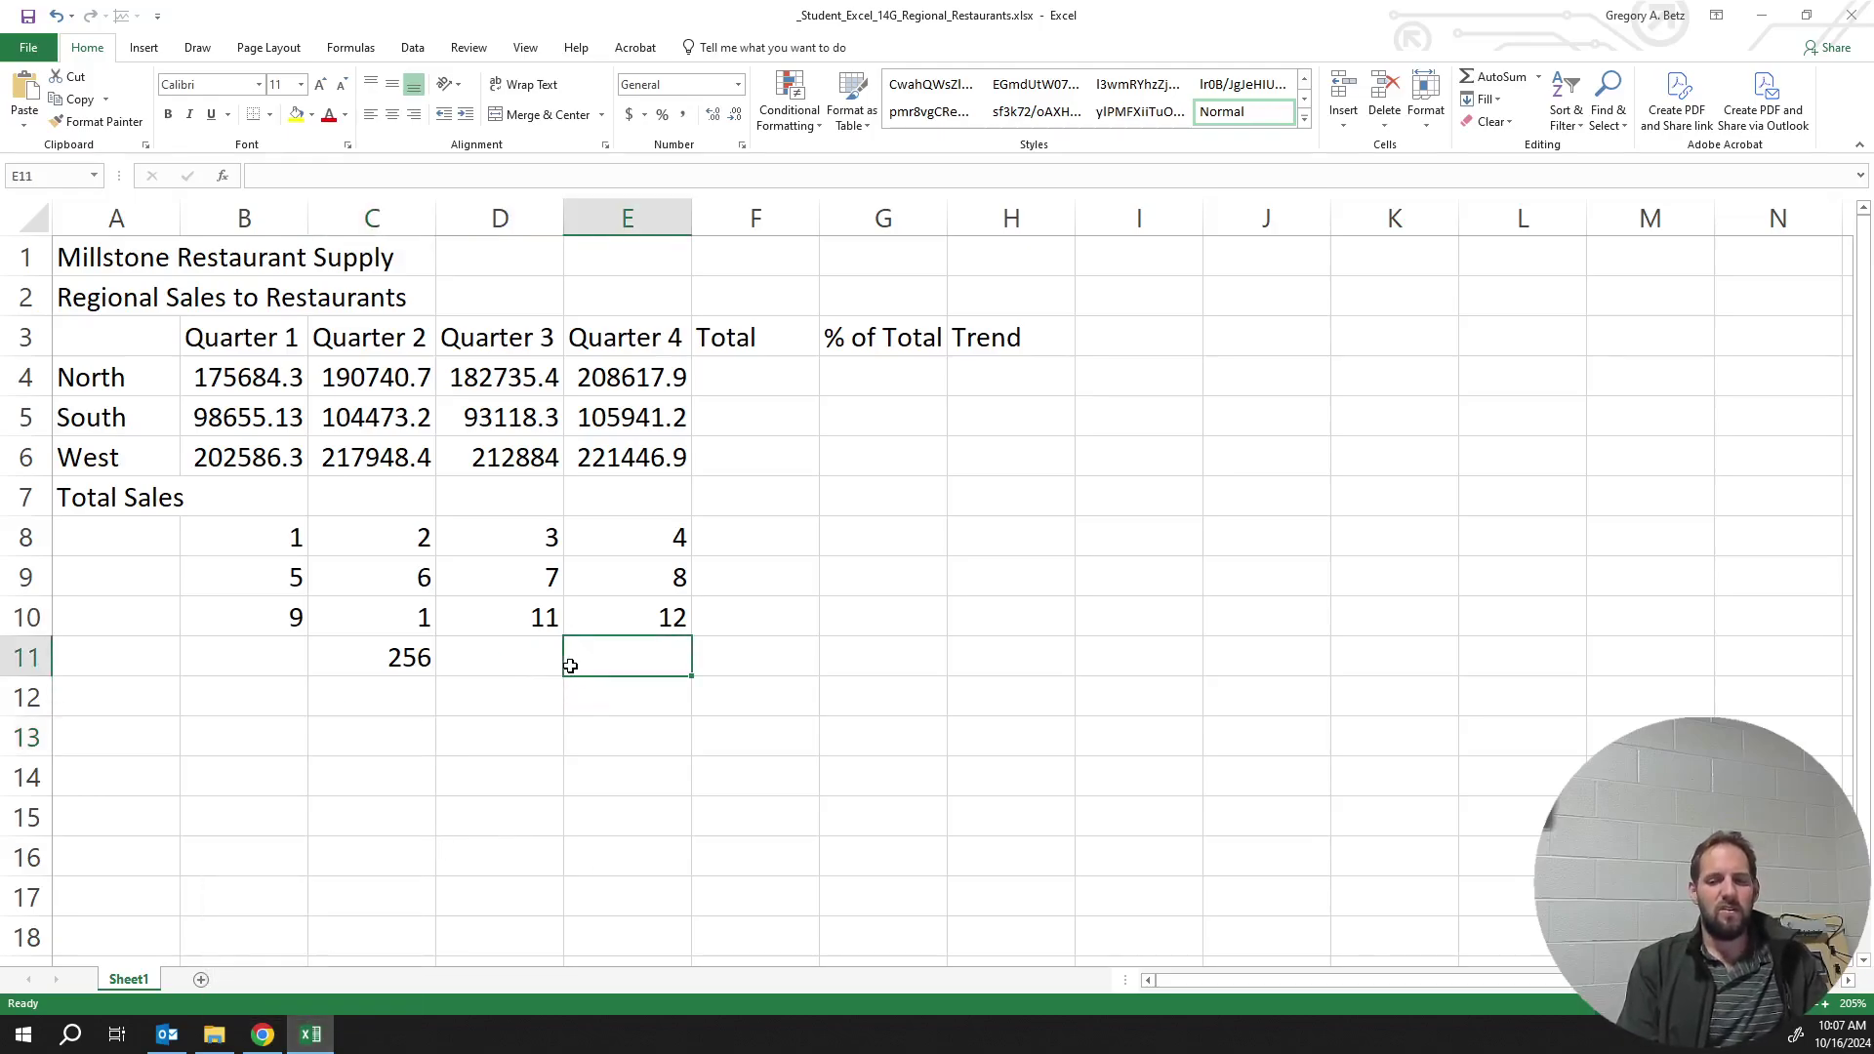
{"action": "left_click", "coordinate": [530, 667]}
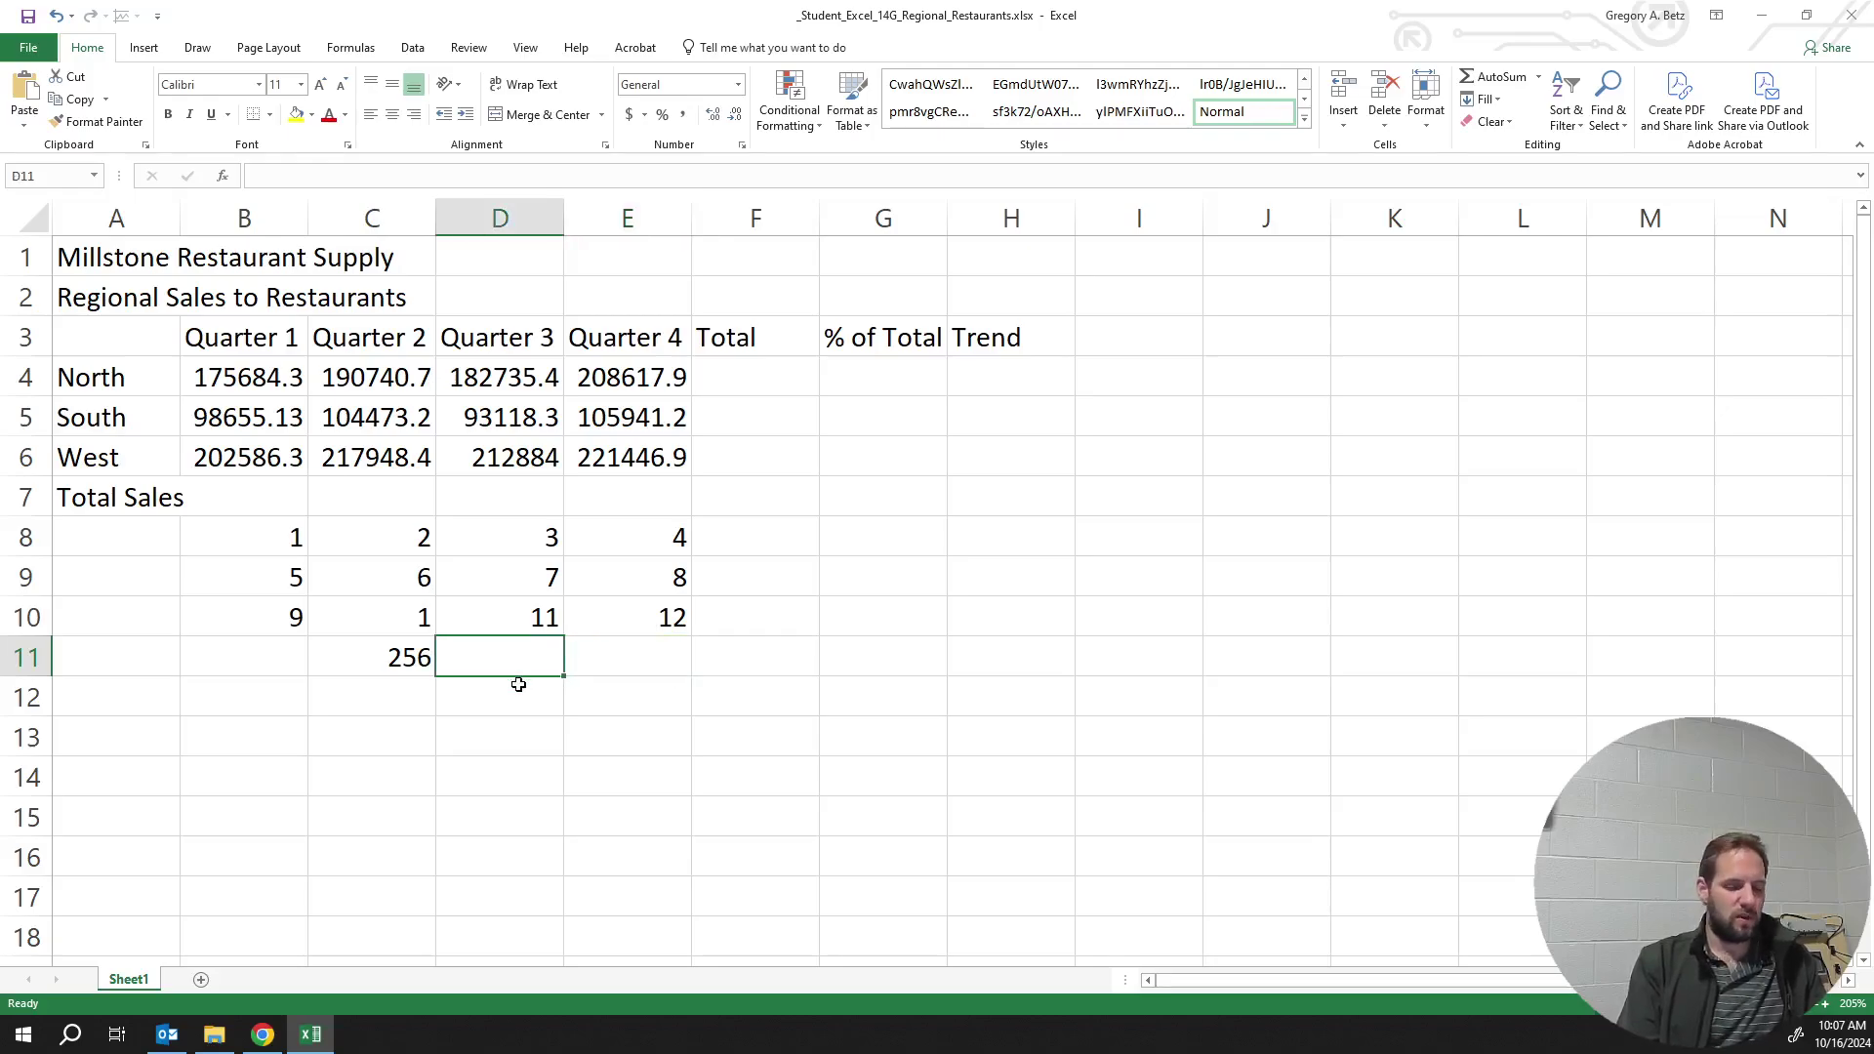
{"action": "key", "text": "Up"}
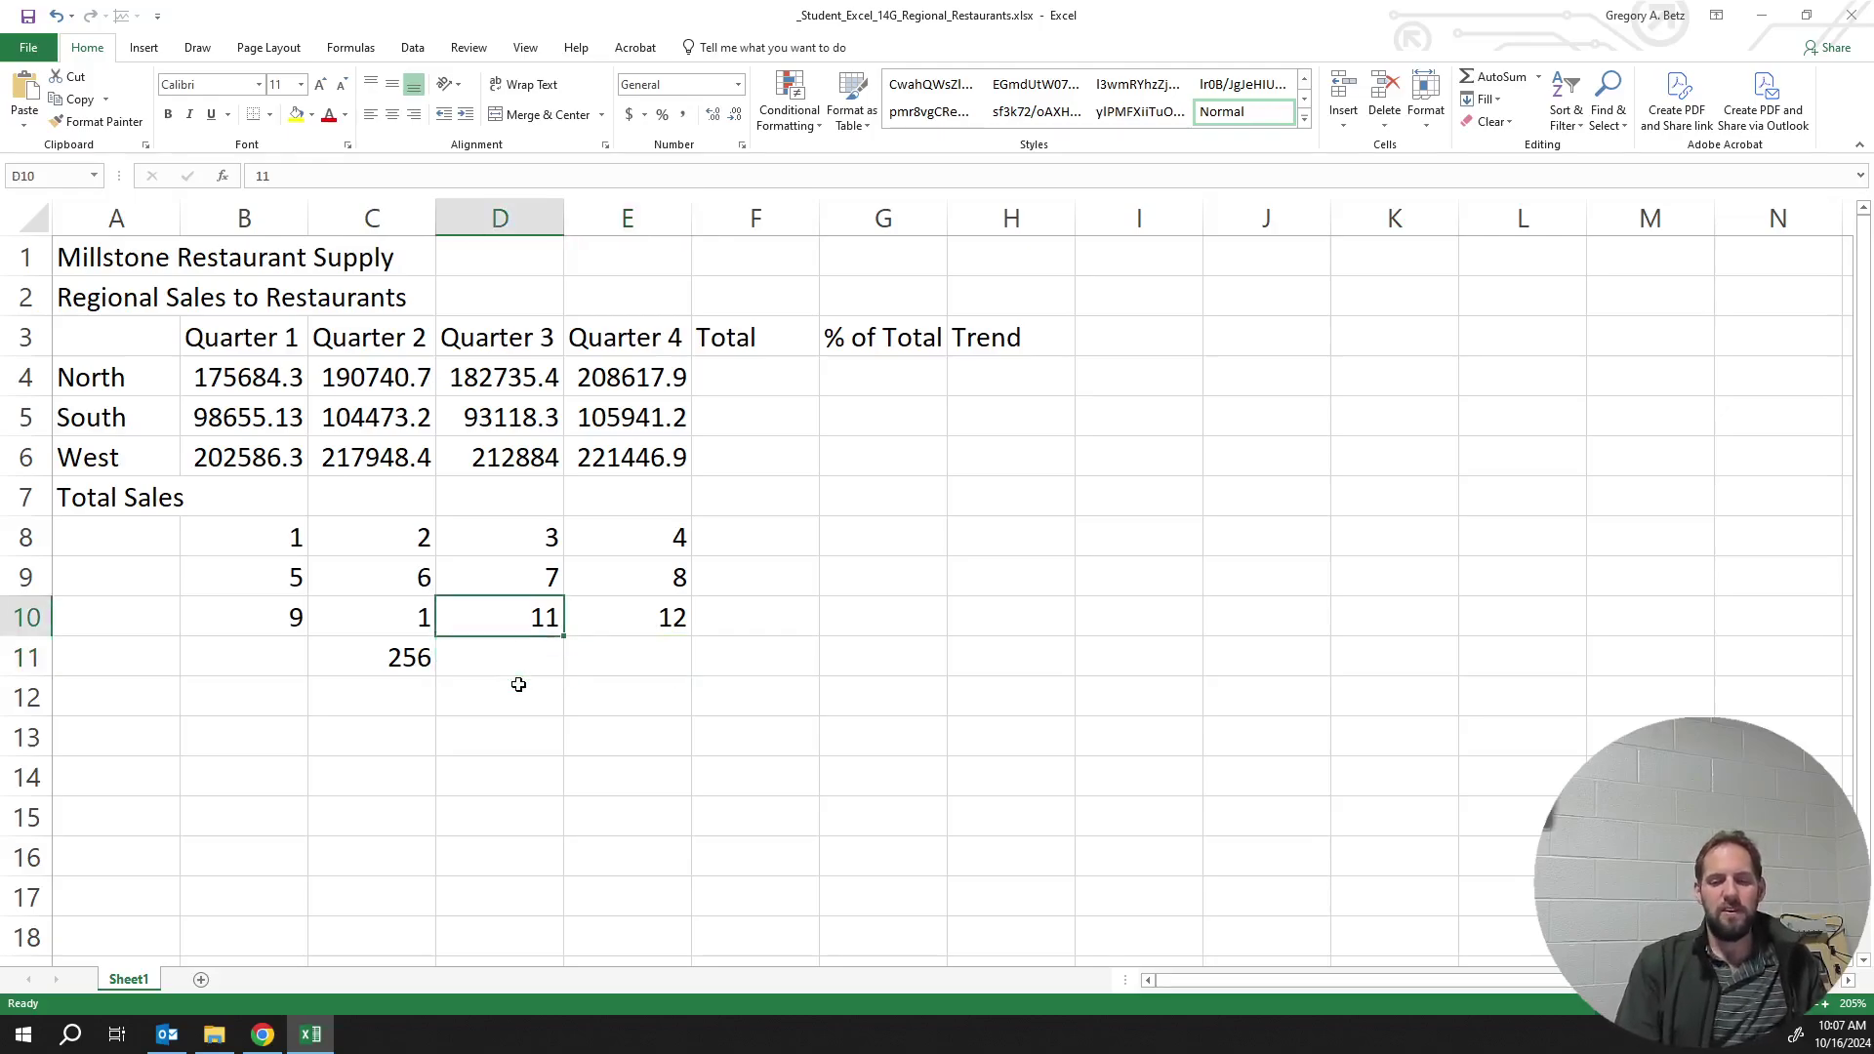
{"action": "left_click", "coordinate": [430, 606]}
{"action": "left_click", "coordinate": [496, 613]}
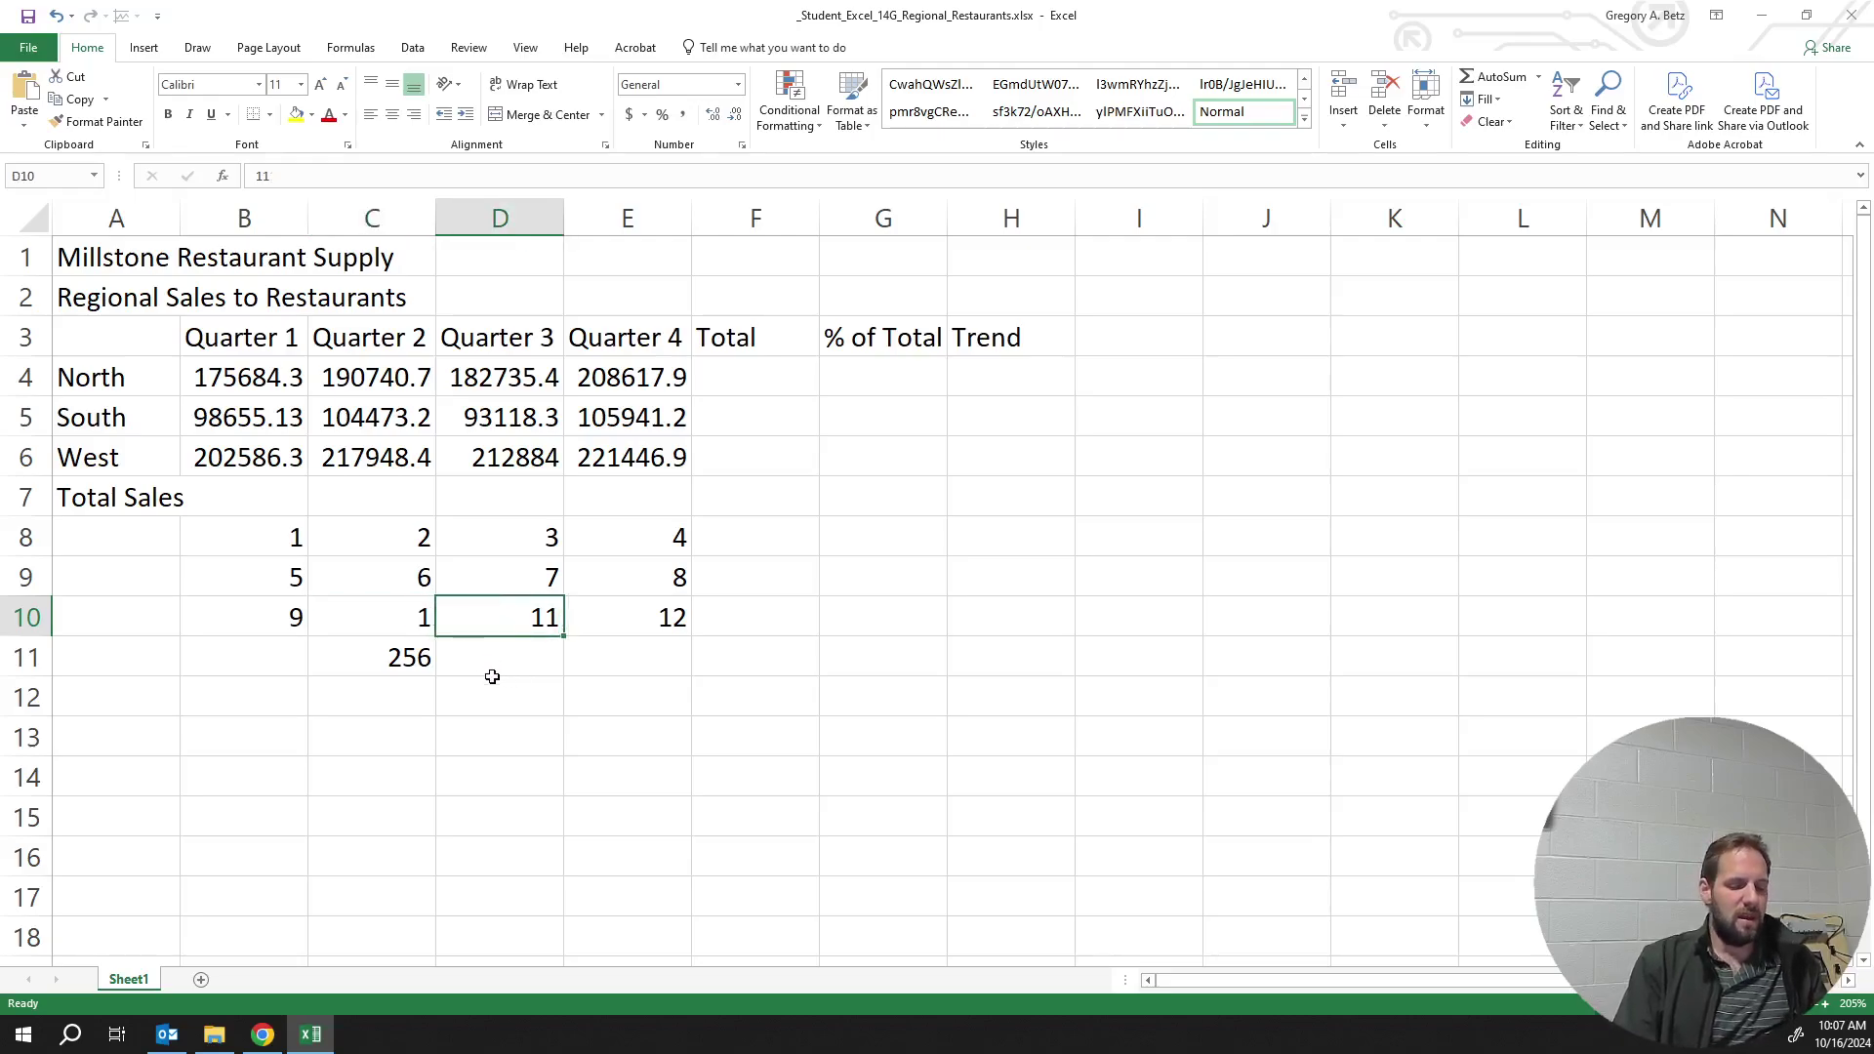
{"action": "key", "text": "Left"}
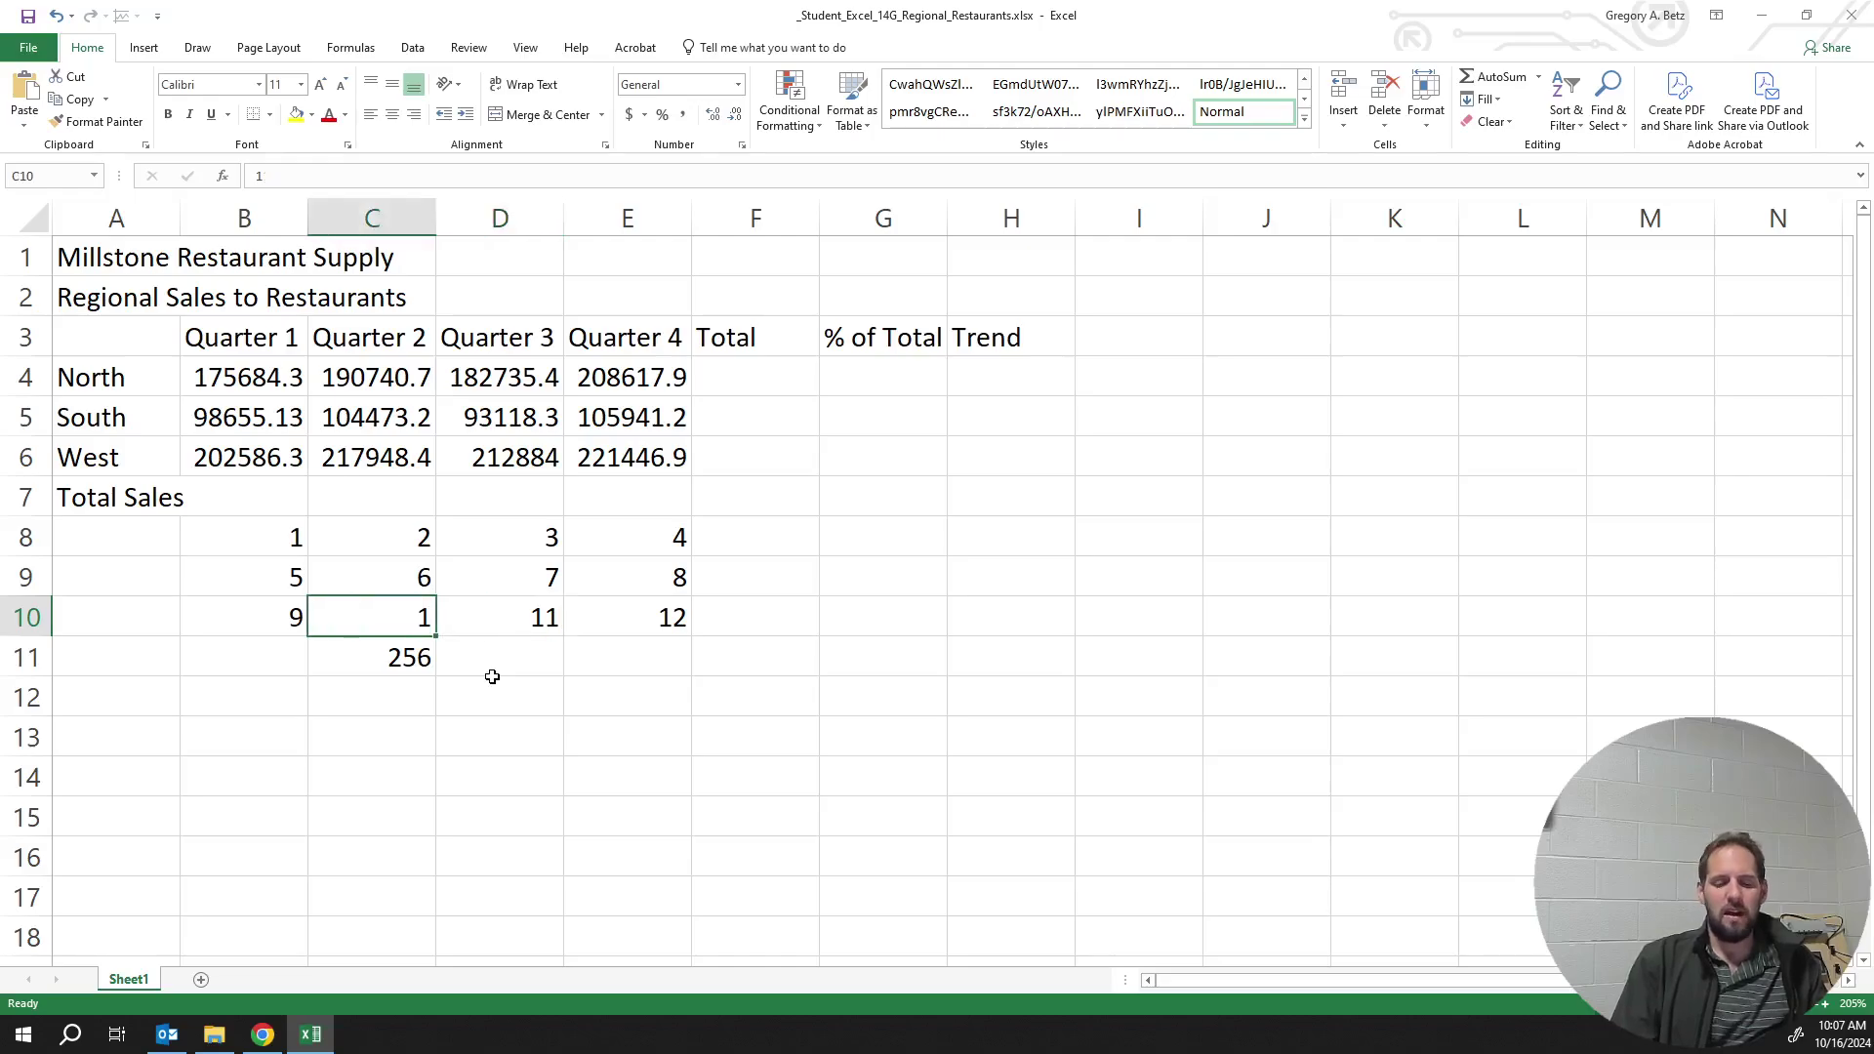
{"action": "type", "text": "10"}
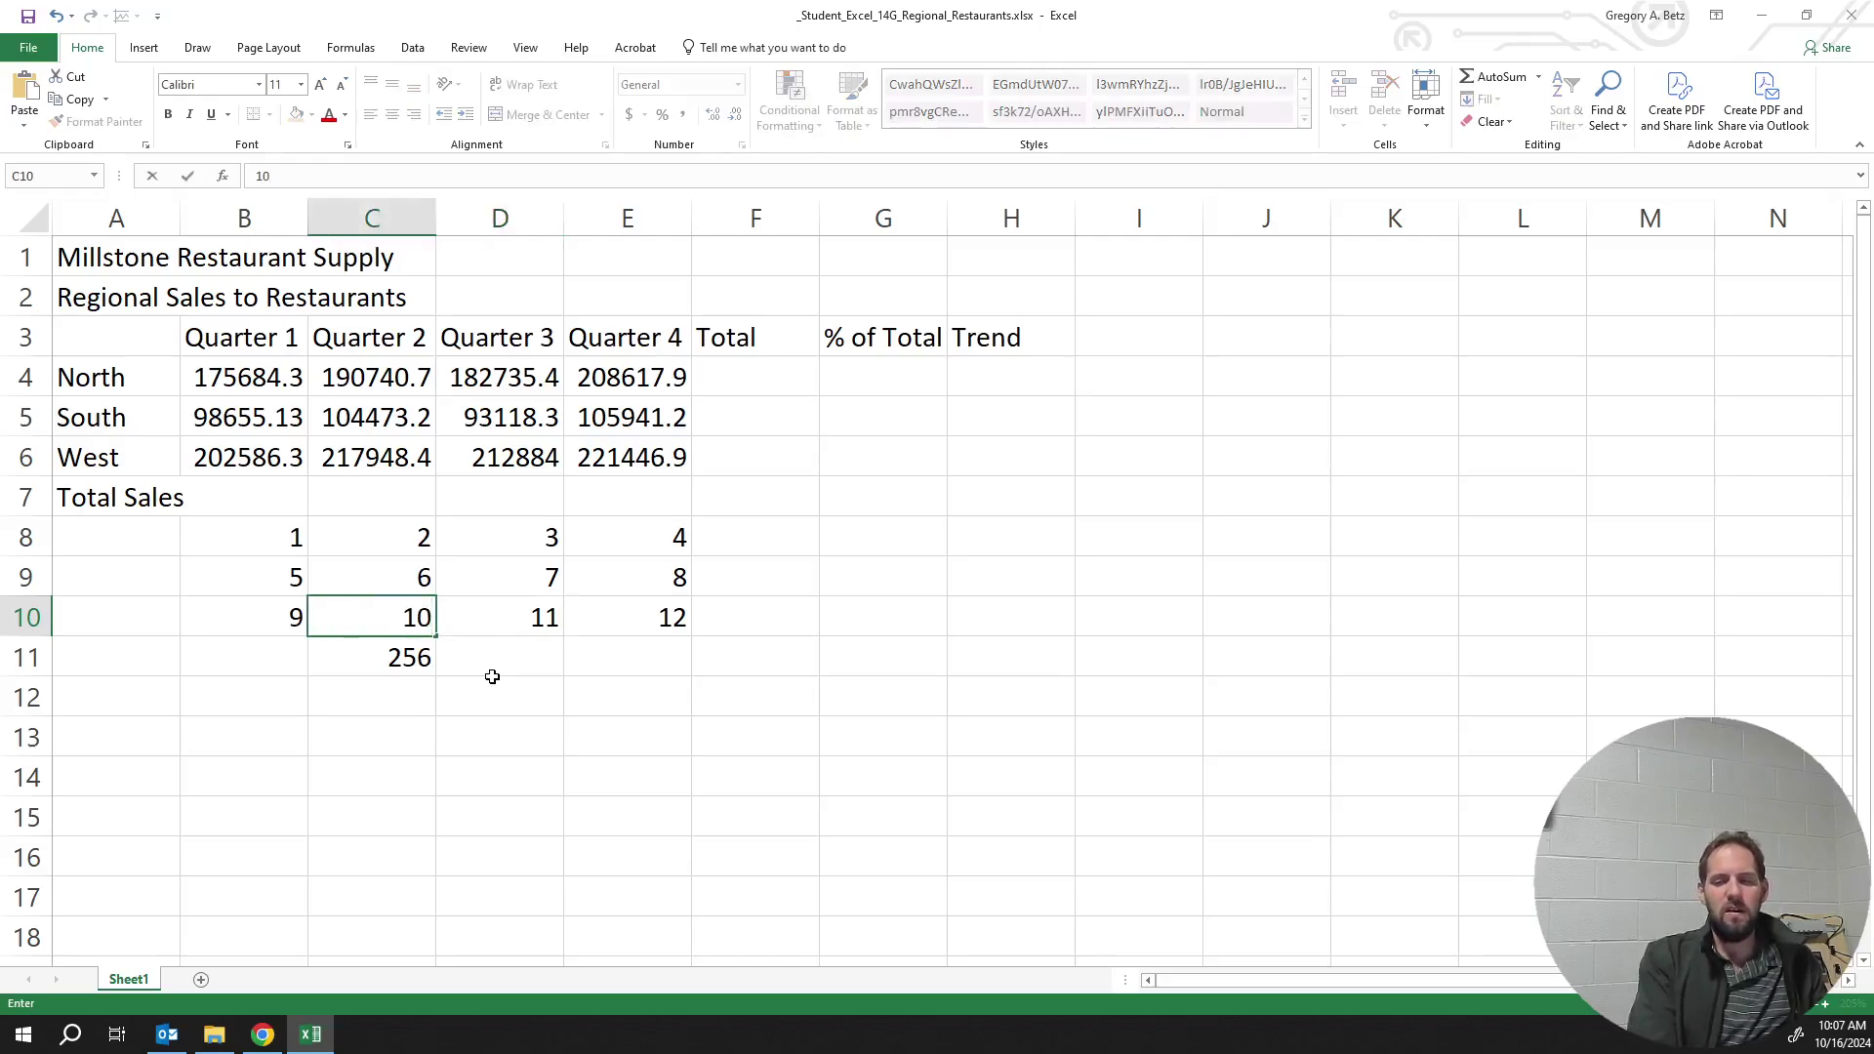
{"action": "key", "text": "Left"}
{"action": "key", "text": "Down"}
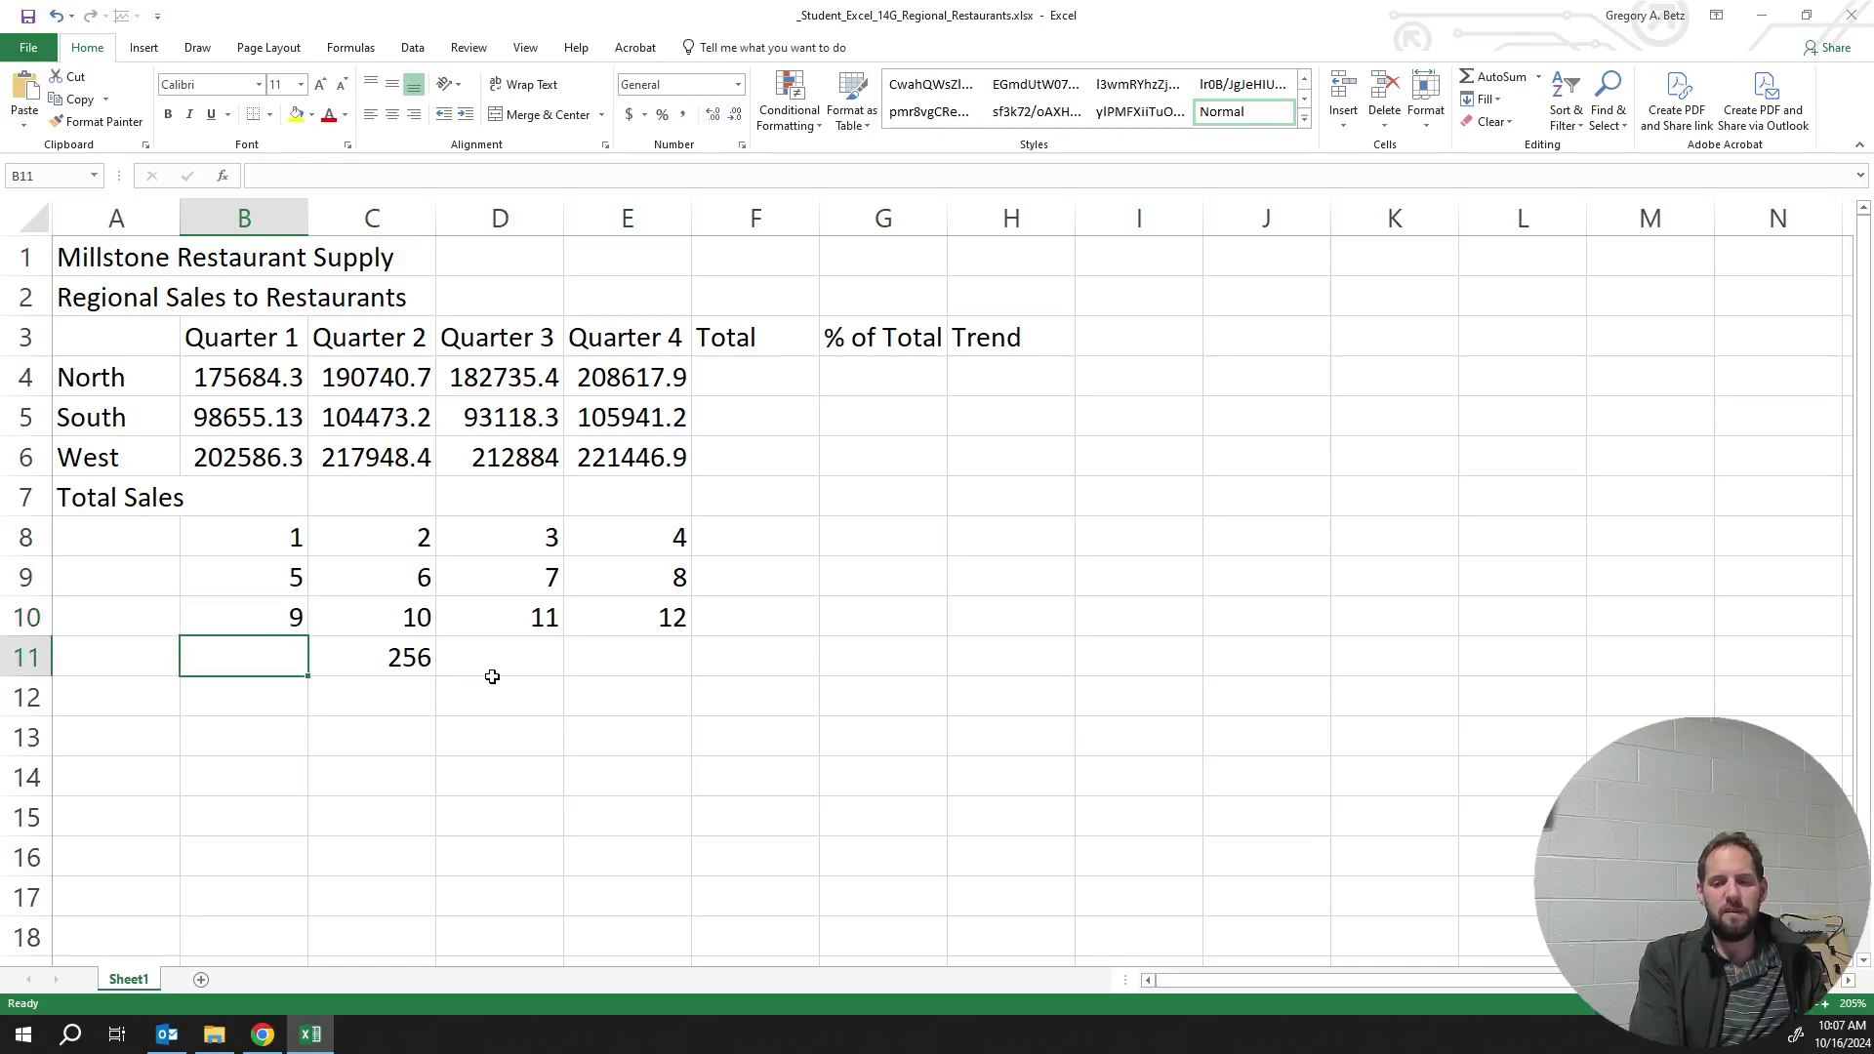
Move the active cell along row 11 from B11 to E11 and back, ending at B8
{"action": "key", "text": "Right"}
{"action": "key", "text": "Right"}
{"action": "key", "text": "Right"}
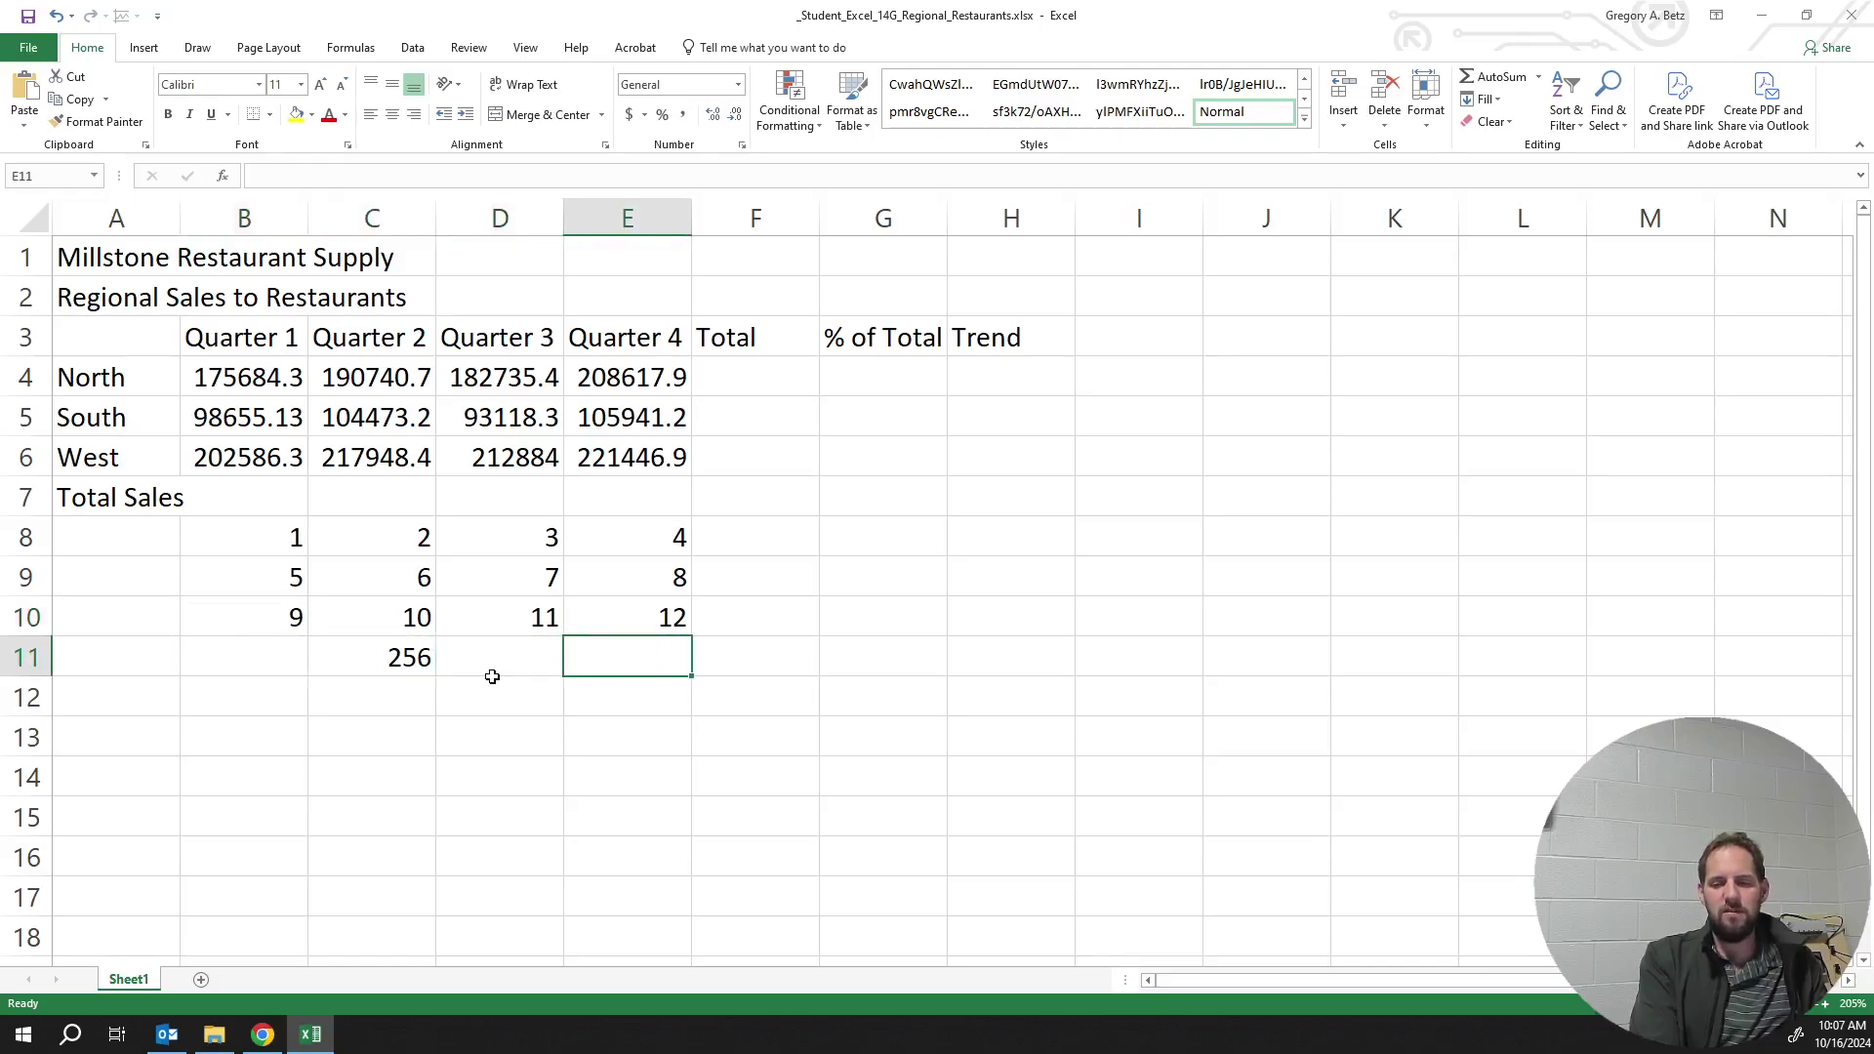
{"action": "key", "text": "Left"}
{"action": "key", "text": "Left"}
{"action": "key", "text": "Left"}
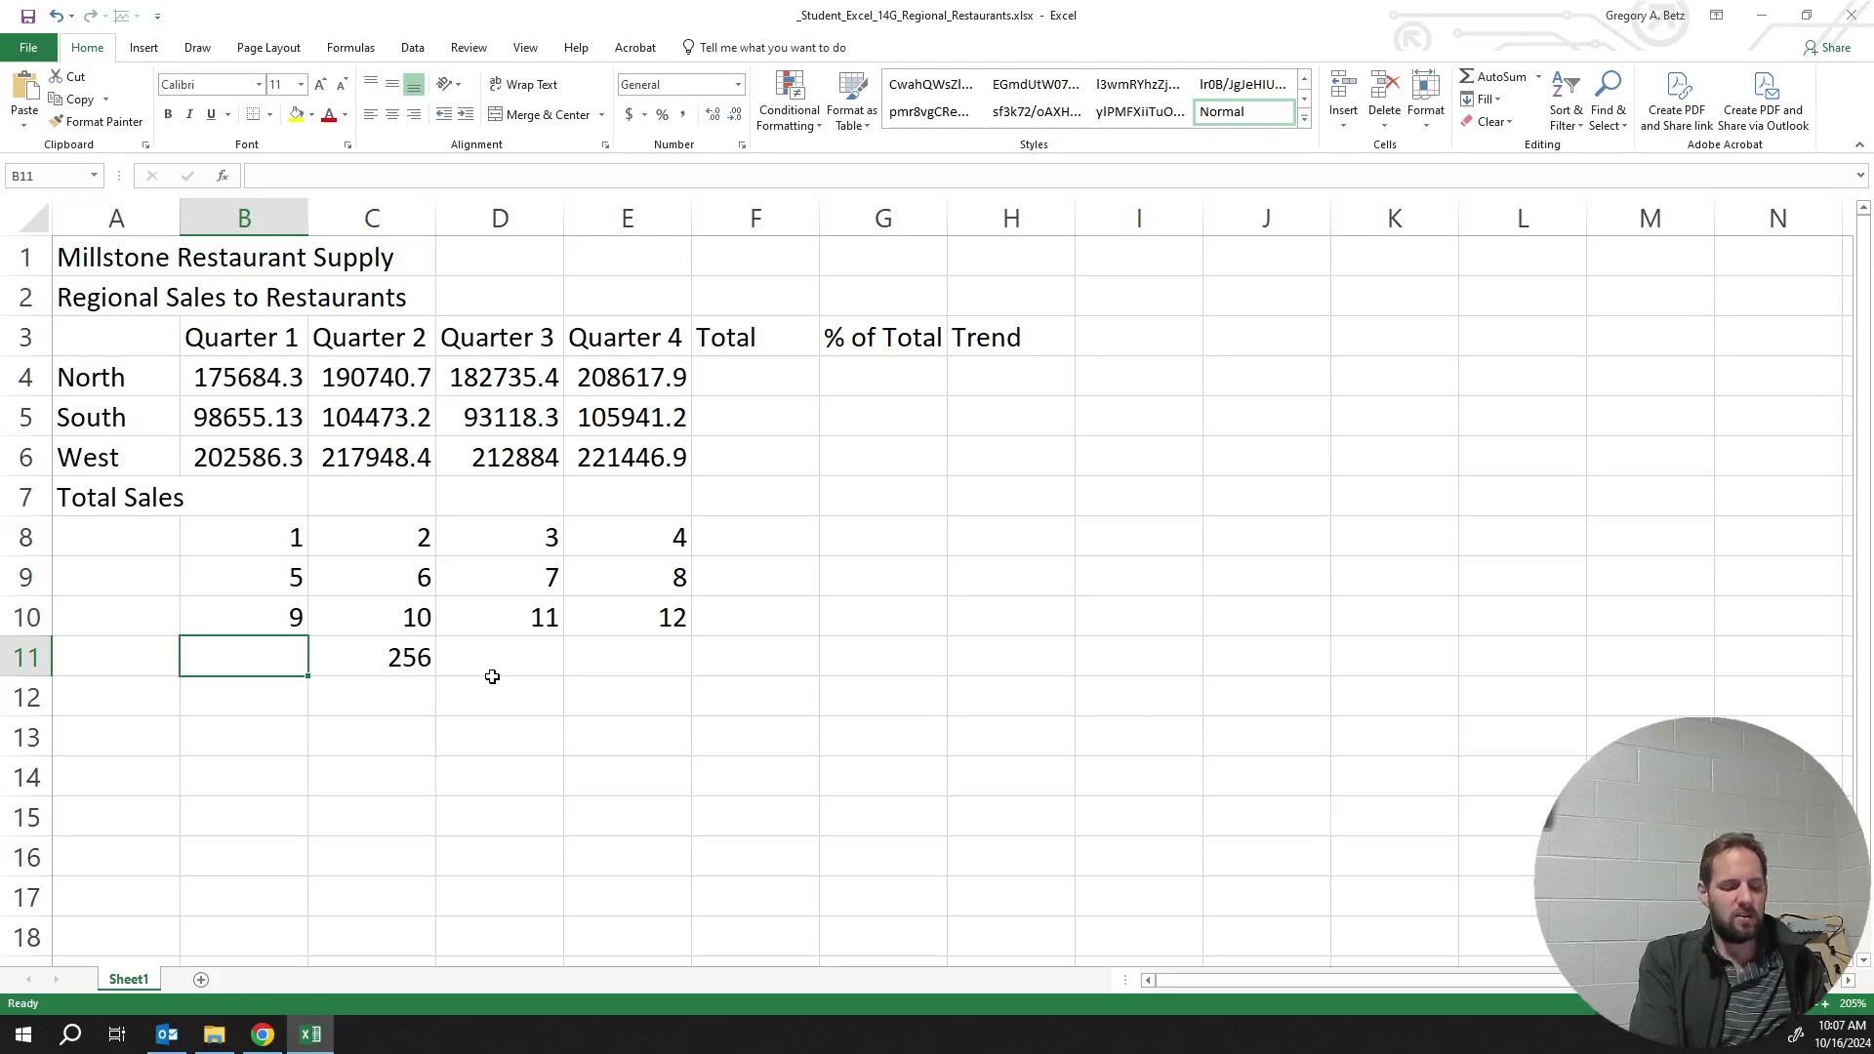
{"action": "key", "text": "Up"}
{"action": "key", "text": "Up"}
{"action": "key", "text": "Up"}
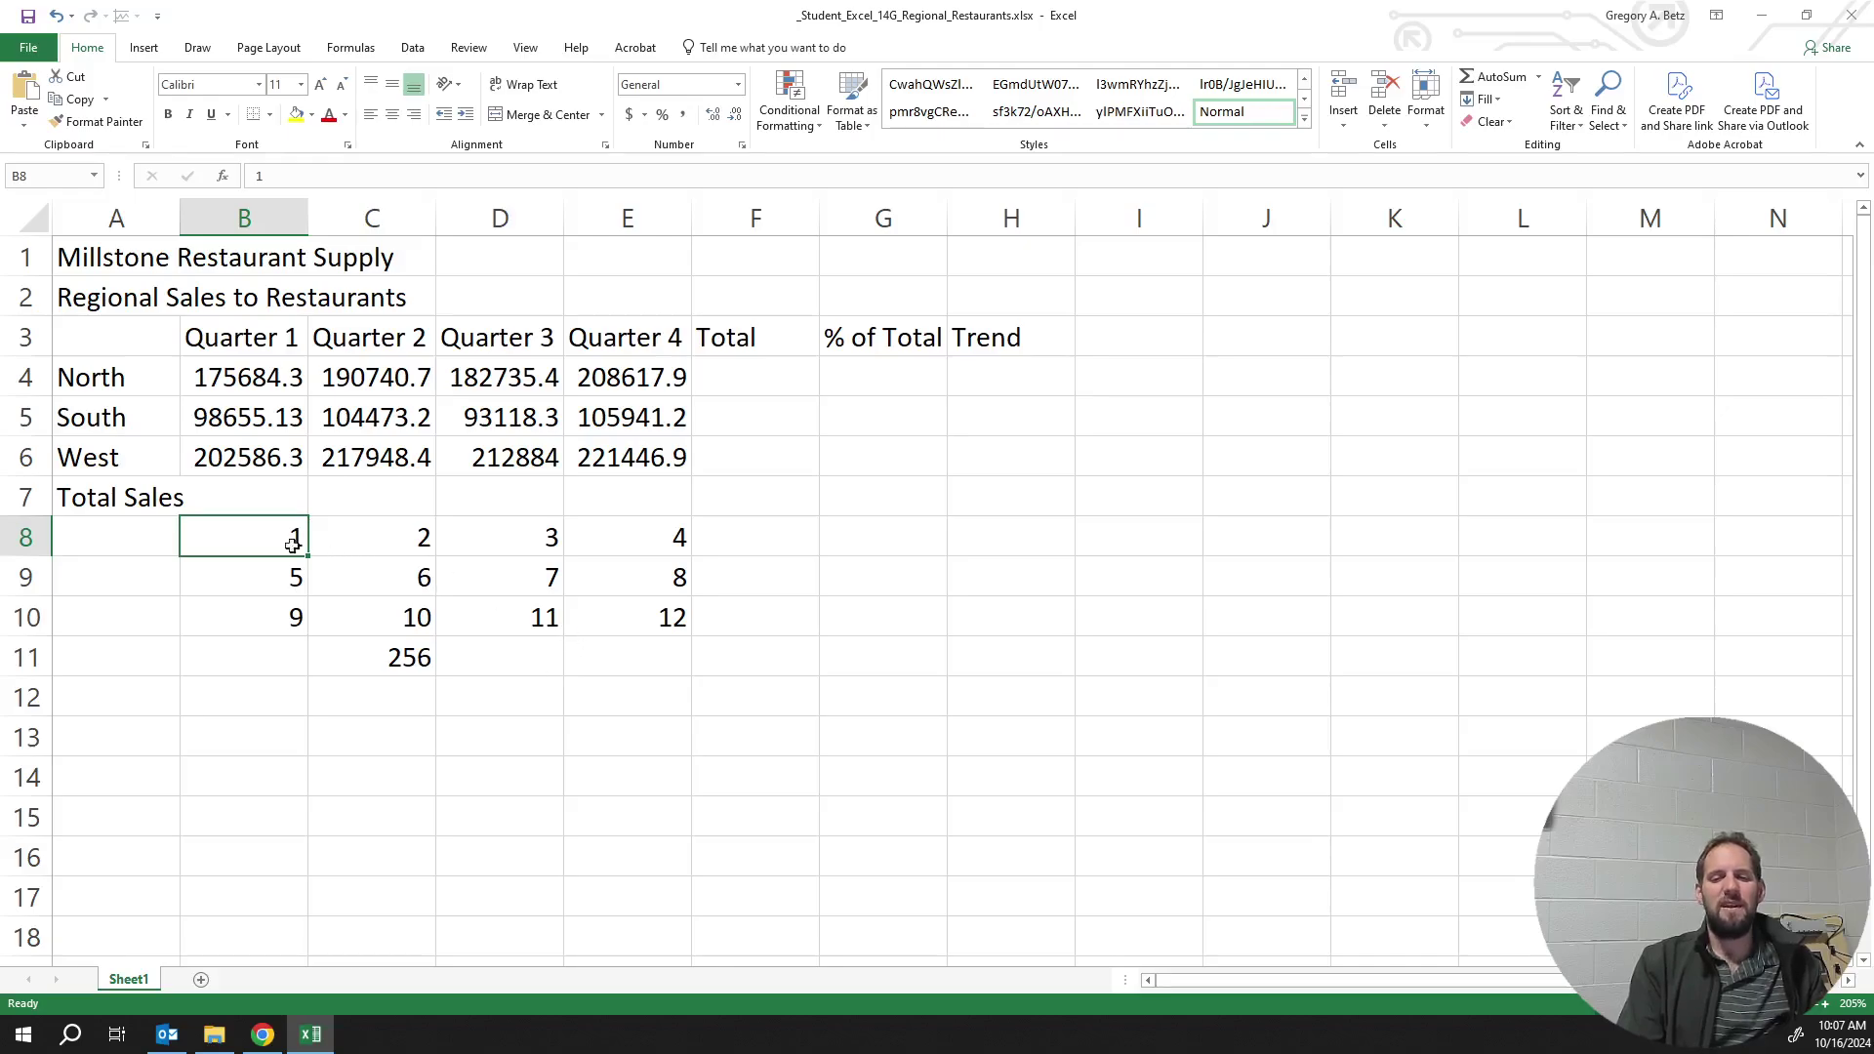
Select the regional sales figures in B4:E6, and reduce the selection to cell B4
{"action": "left_click", "coordinate": [231, 378]}
{"action": "left_click_drag", "start_coordinate": [232, 378], "coordinate": [606, 460]}
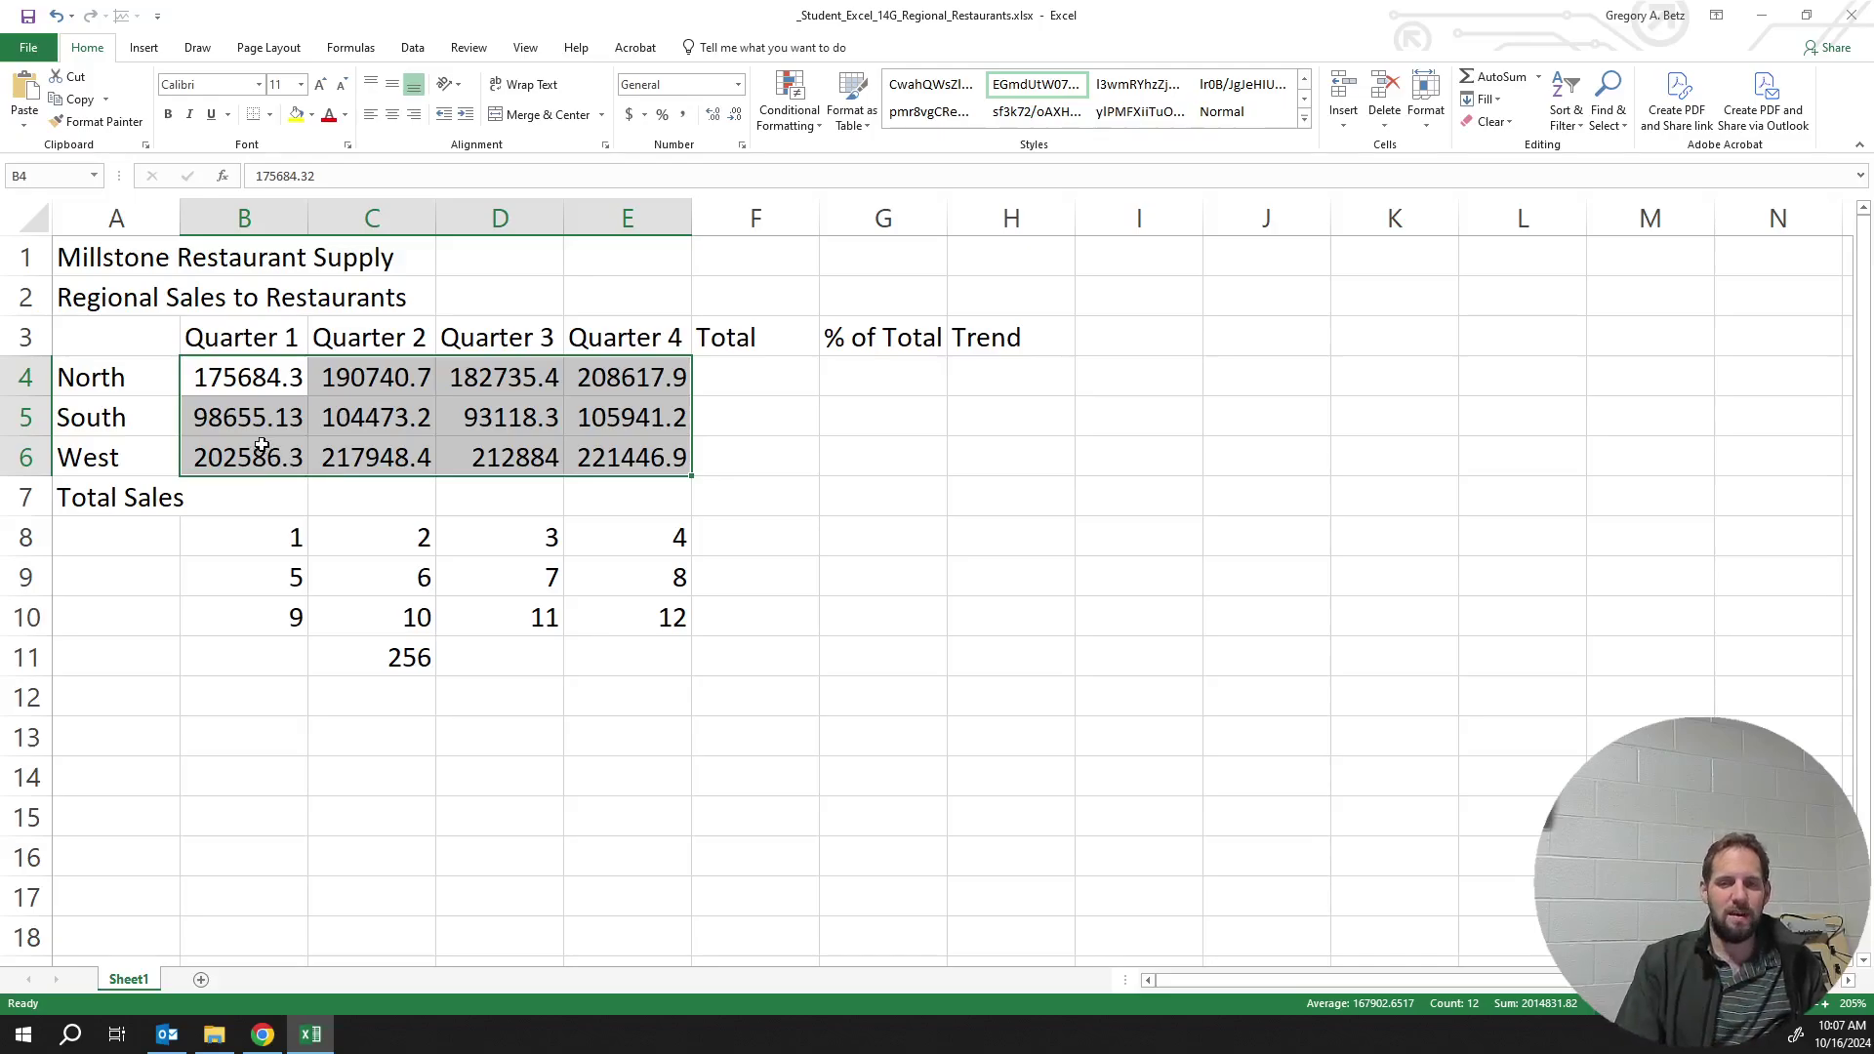
{"action": "mouse_move", "coordinate": [255, 383]}
{"action": "left_mouse_down"}
{"action": "mouse_move", "coordinate": [390, 420]}
{"action": "mouse_move", "coordinate": [249, 379]}
{"action": "left_mouse_up"}
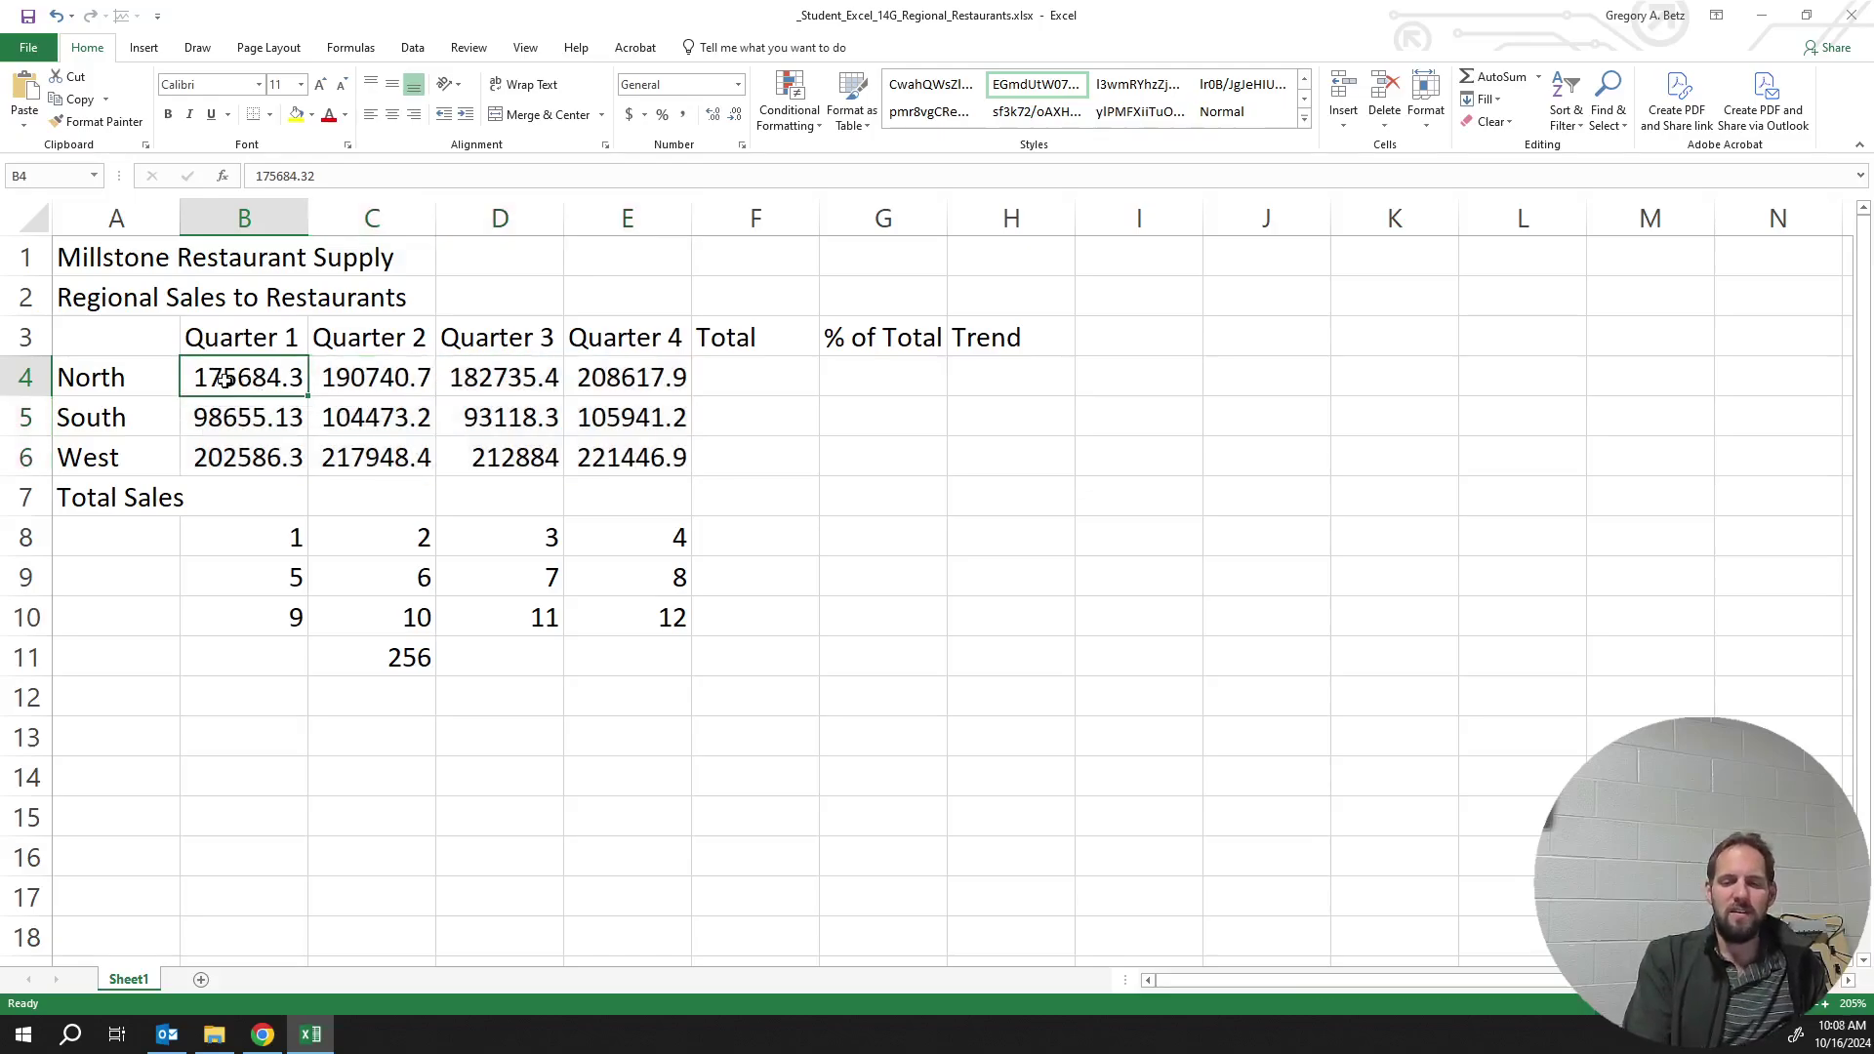
Move the active cell row by row through the regional sales figures from B4 to E6
{"action": "key", "text": "Tab"}
{"action": "key", "text": "Tab"}
{"action": "key", "text": "Return"}
{"action": "key", "text": "Tab"}
{"action": "key", "text": "Tab"}
{"action": "key", "text": "Return"}
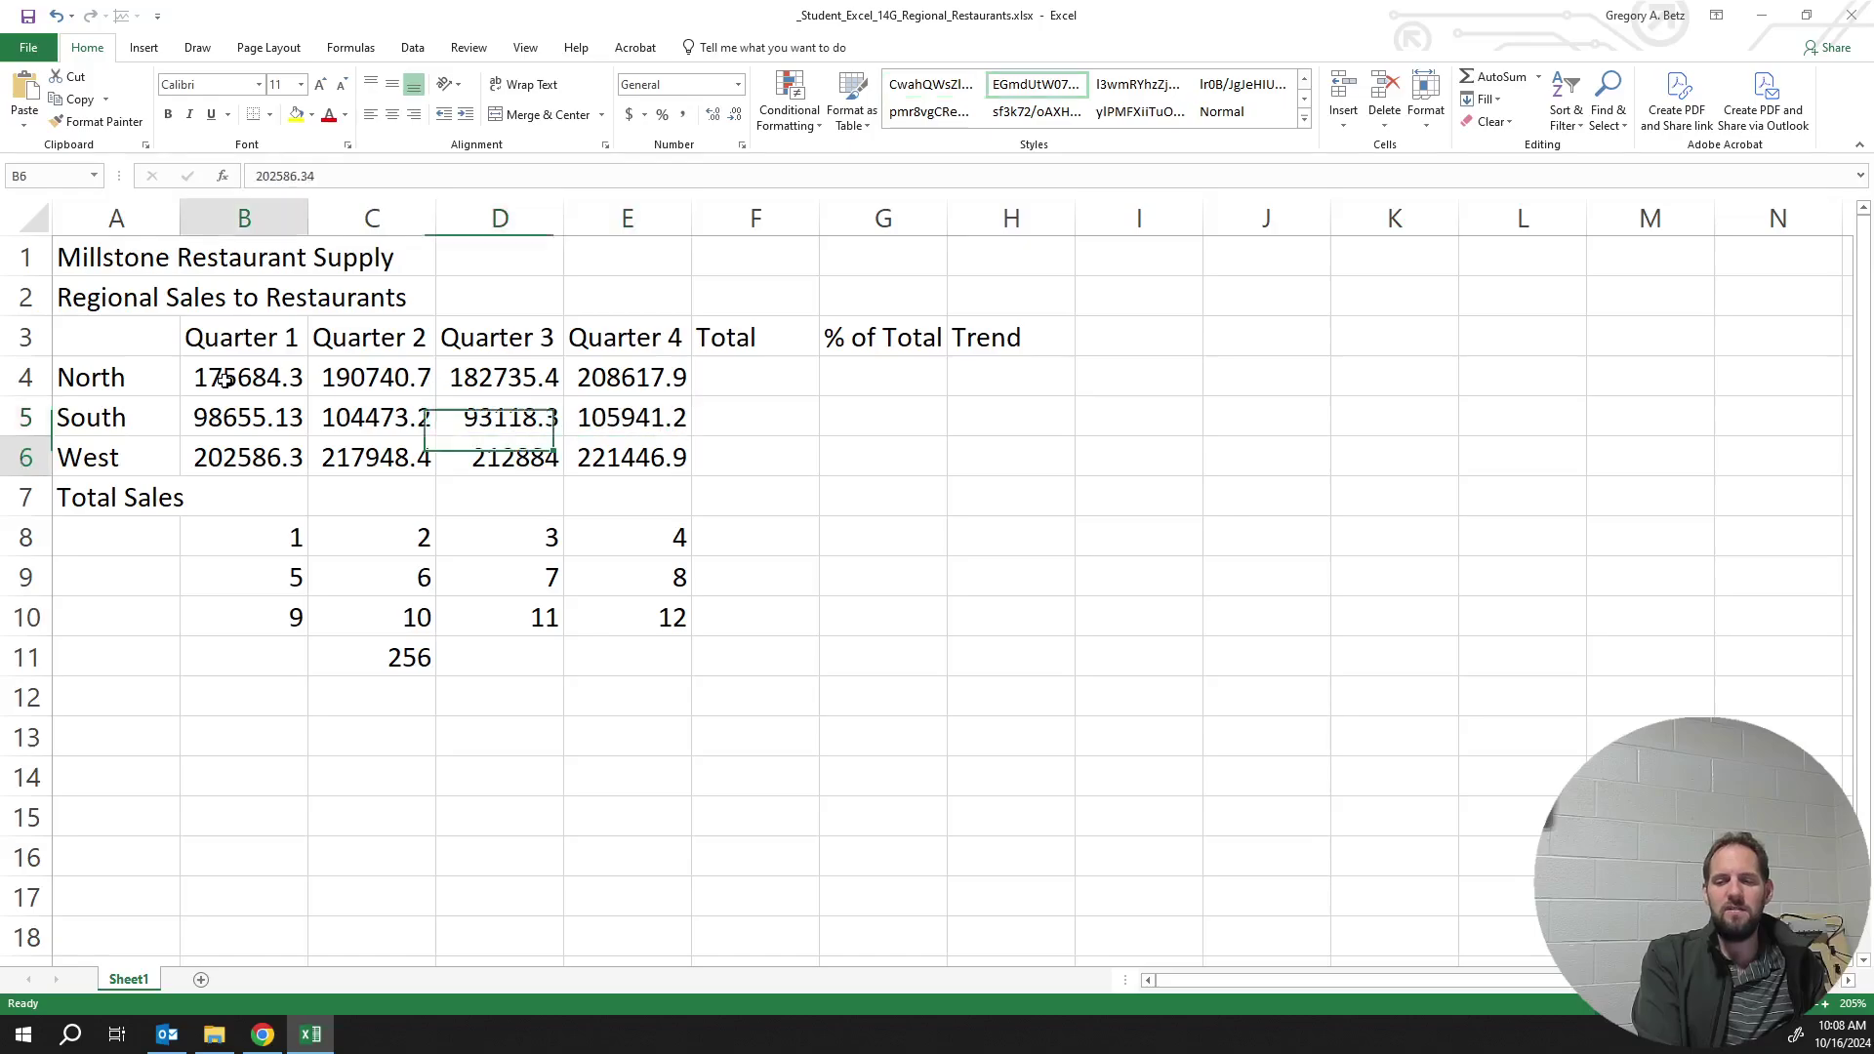
{"action": "key", "text": "Tab"}
{"action": "key", "text": "Tab"}
{"action": "key", "text": "Tab"}
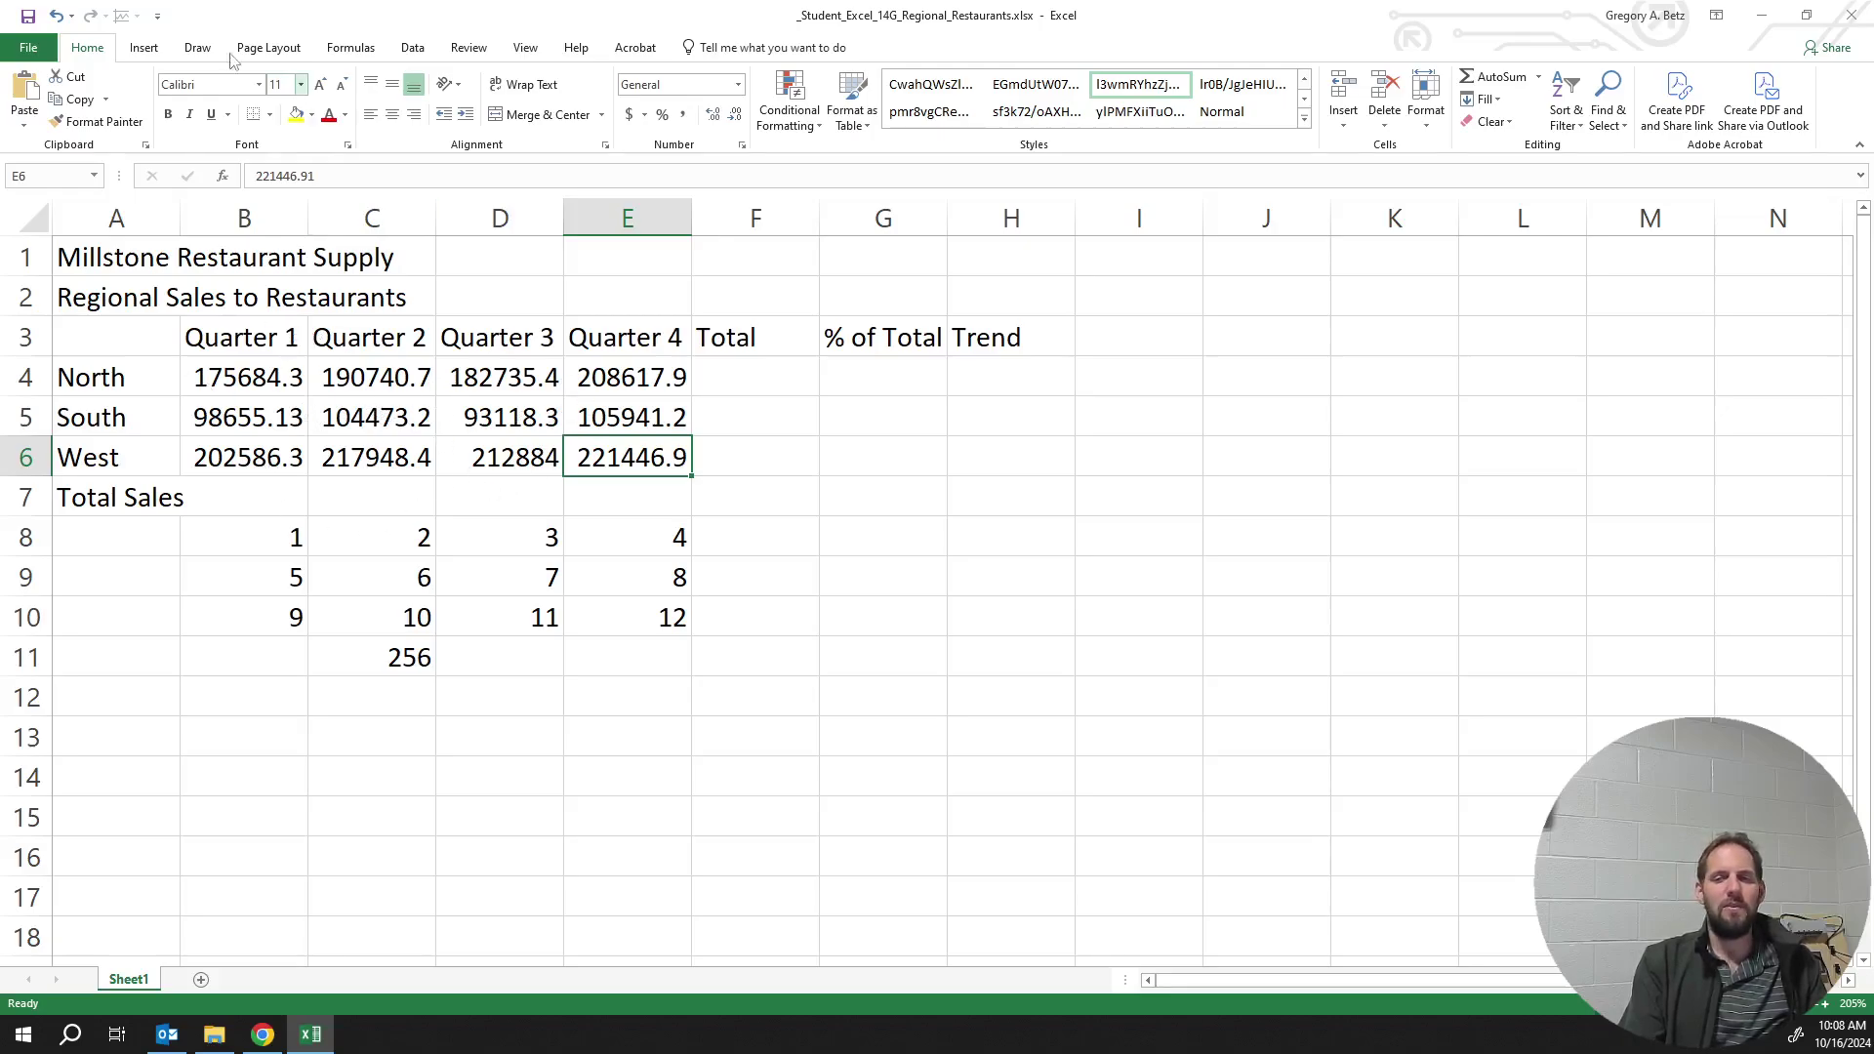
Try filling the value in cell B8 across to E8, and undo the fill
{"action": "left_click", "coordinate": [381, 498]}
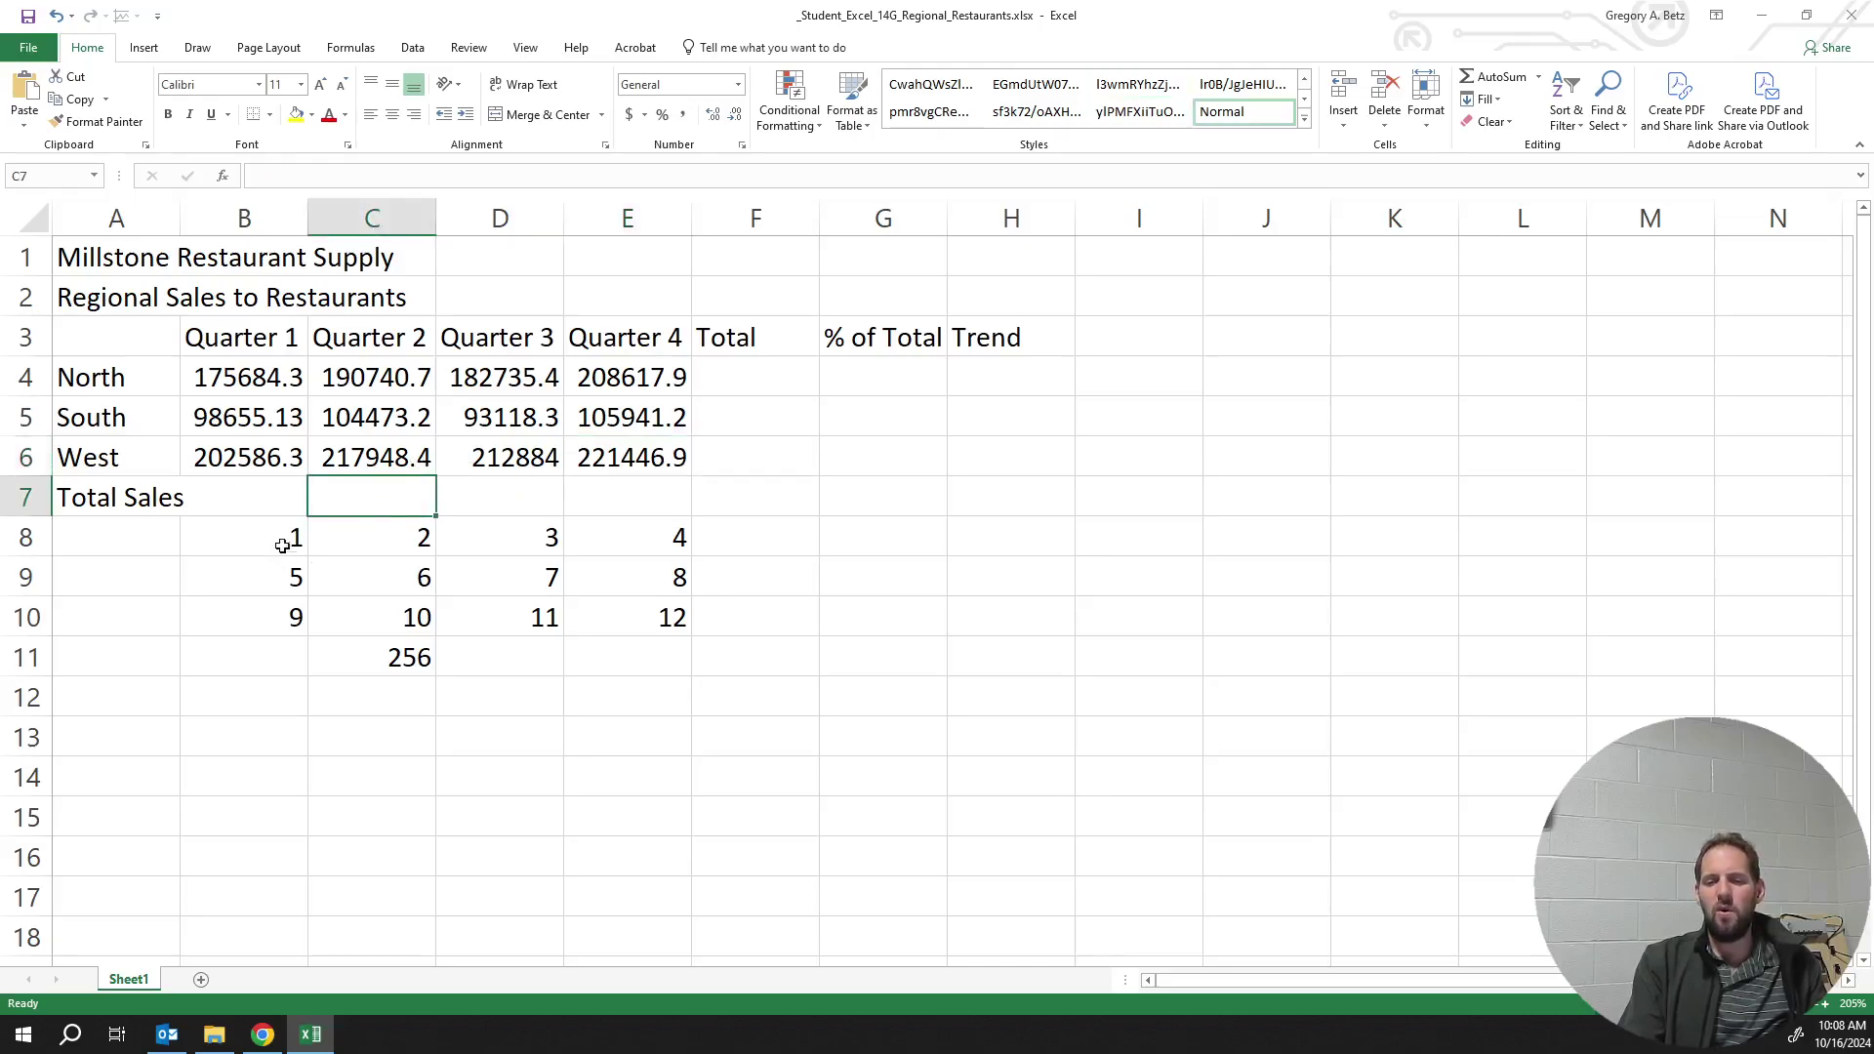
{"action": "mouse_move", "coordinate": [277, 536]}
{"action": "left_mouse_down"}
{"action": "mouse_move", "coordinate": [548, 556]}
{"action": "mouse_move", "coordinate": [628, 540]}
{"action": "mouse_move", "coordinate": [335, 536]}
{"action": "mouse_move", "coordinate": [281, 558]}
{"action": "left_mouse_up"}
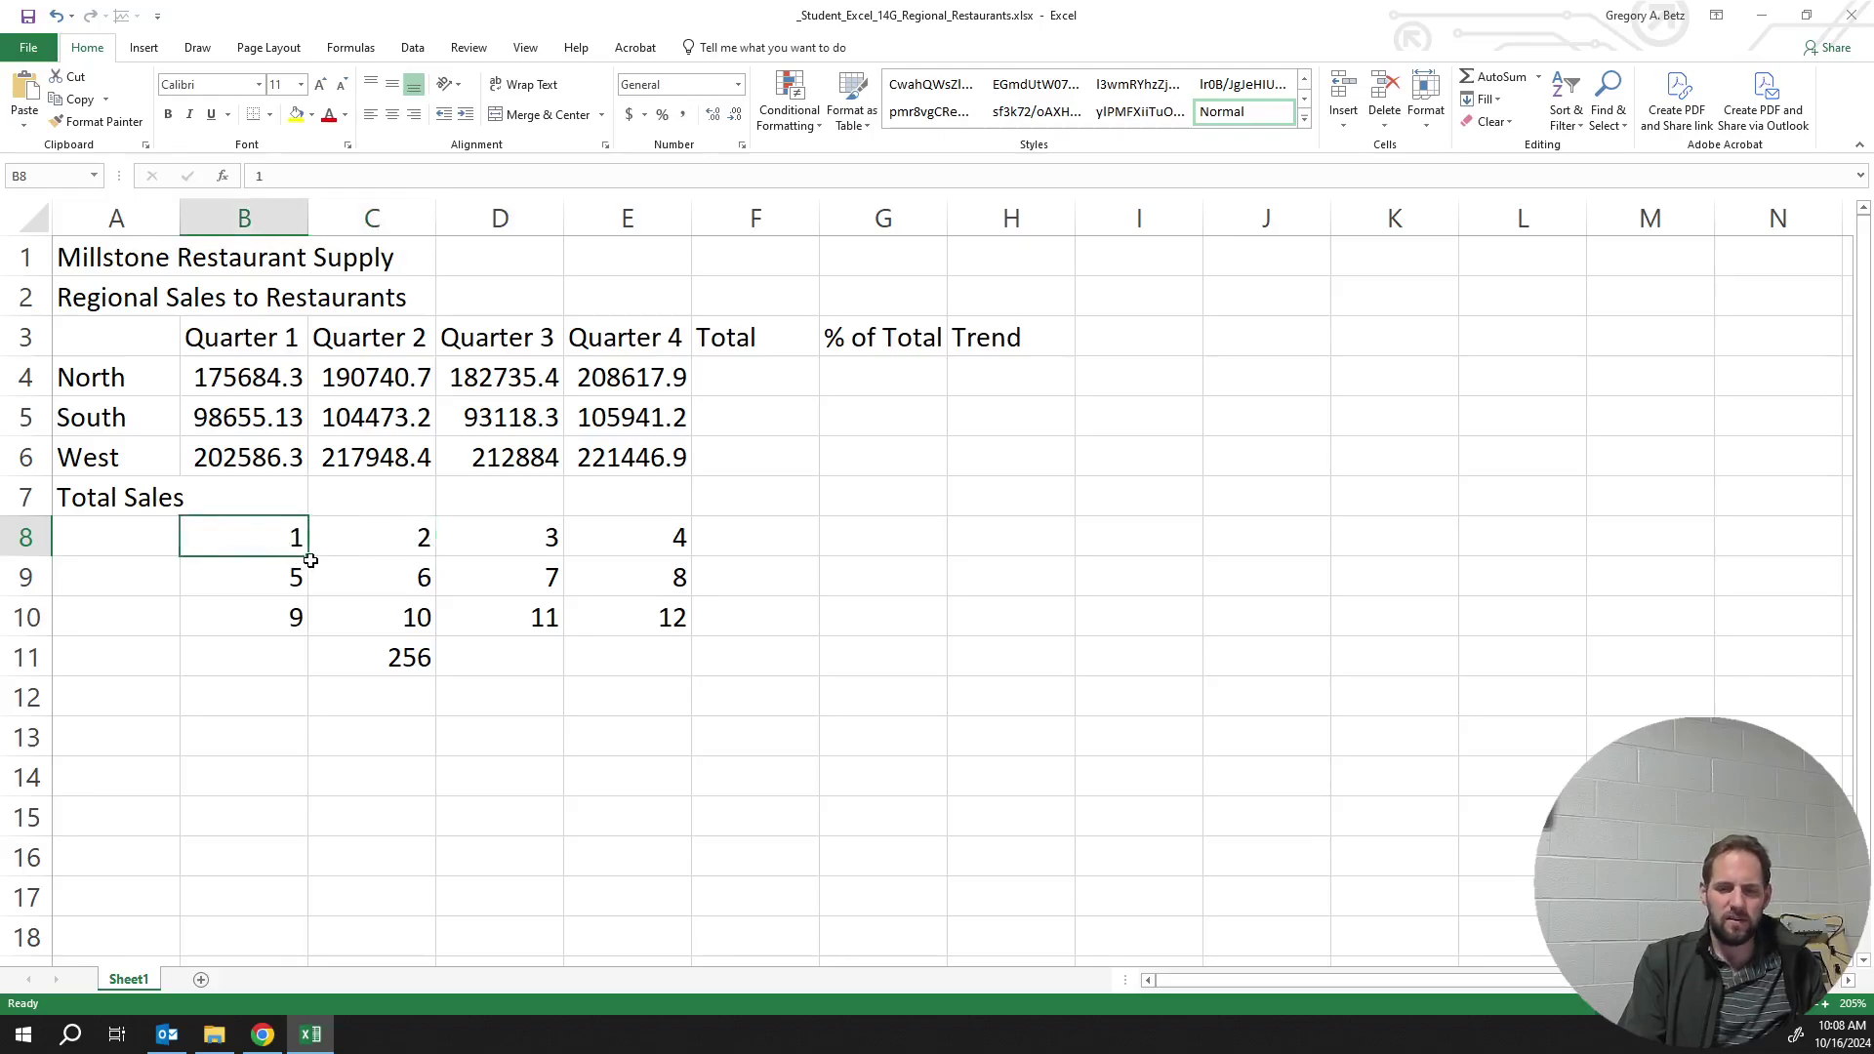
{"action": "scroll", "coordinate": [311, 559], "scroll_direction": "up", "scroll_amount": 8, "text": "ctrl"}
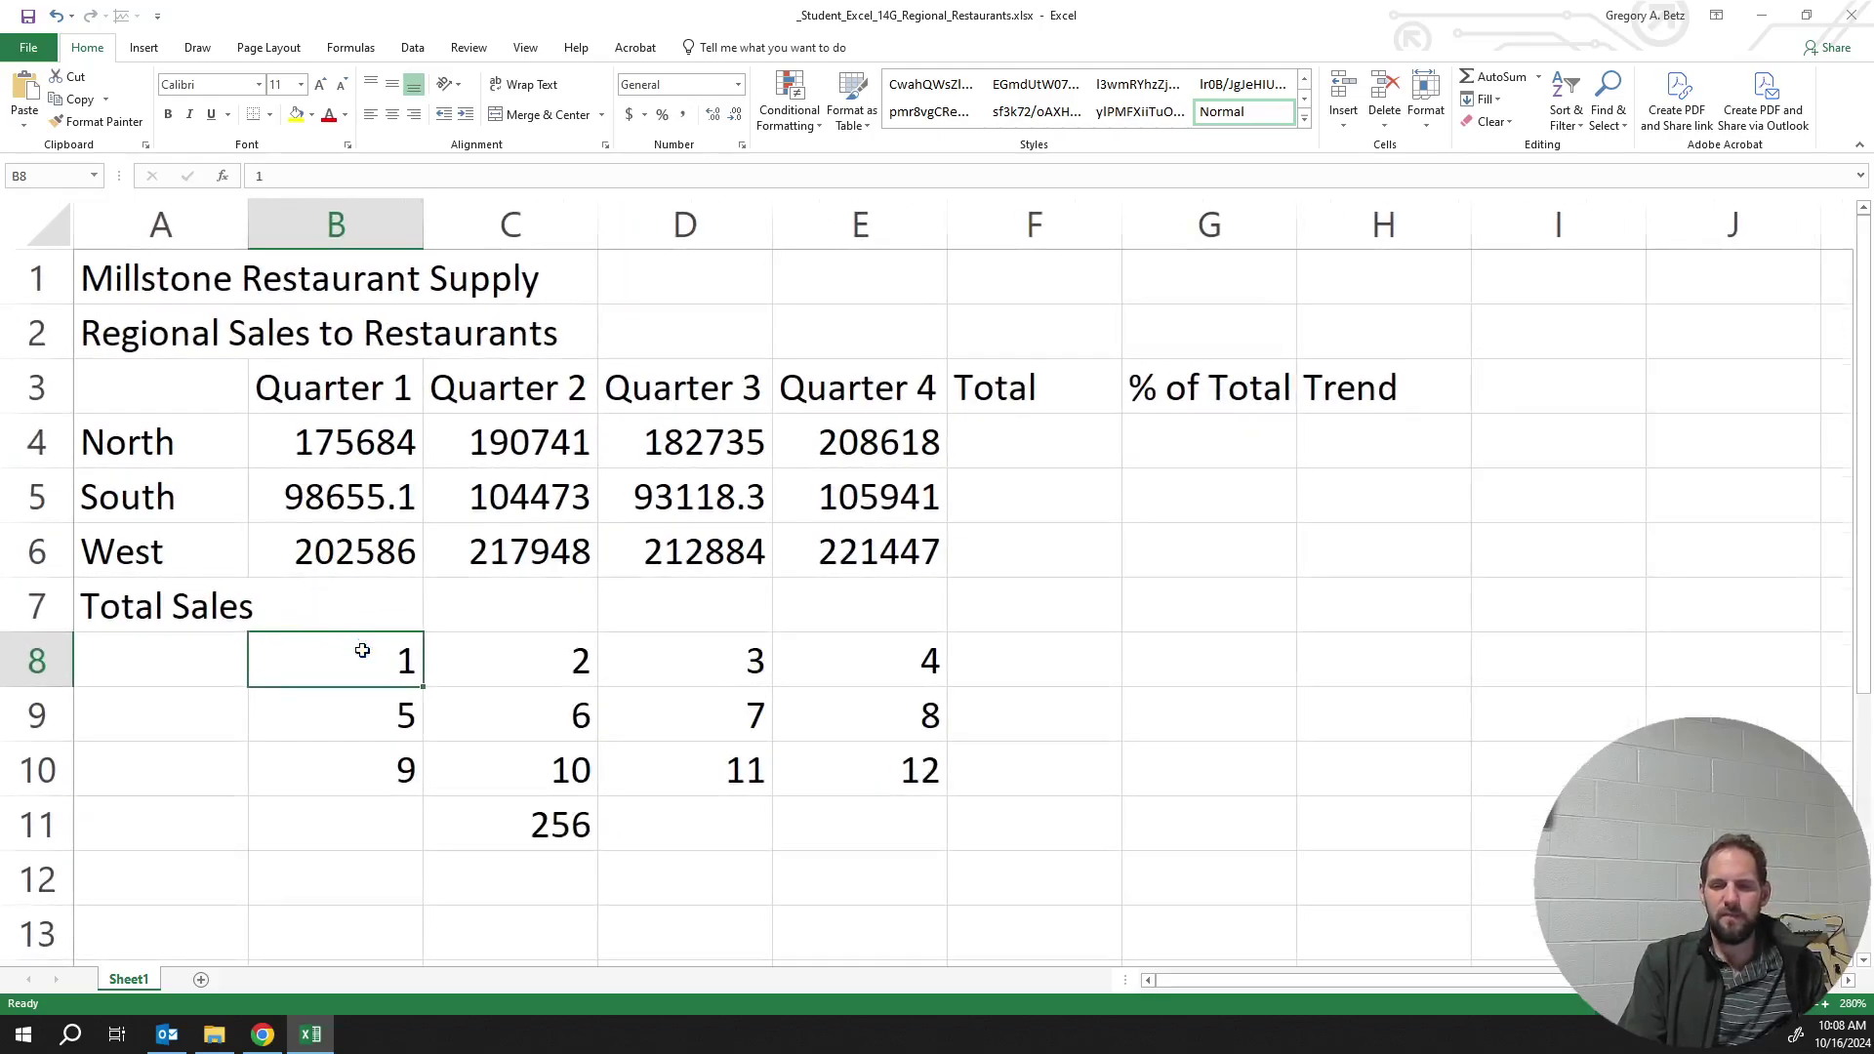
{"action": "scroll", "coordinate": [409, 676], "scroll_direction": "down", "scroll_amount": 5, "text": "ctrl"}
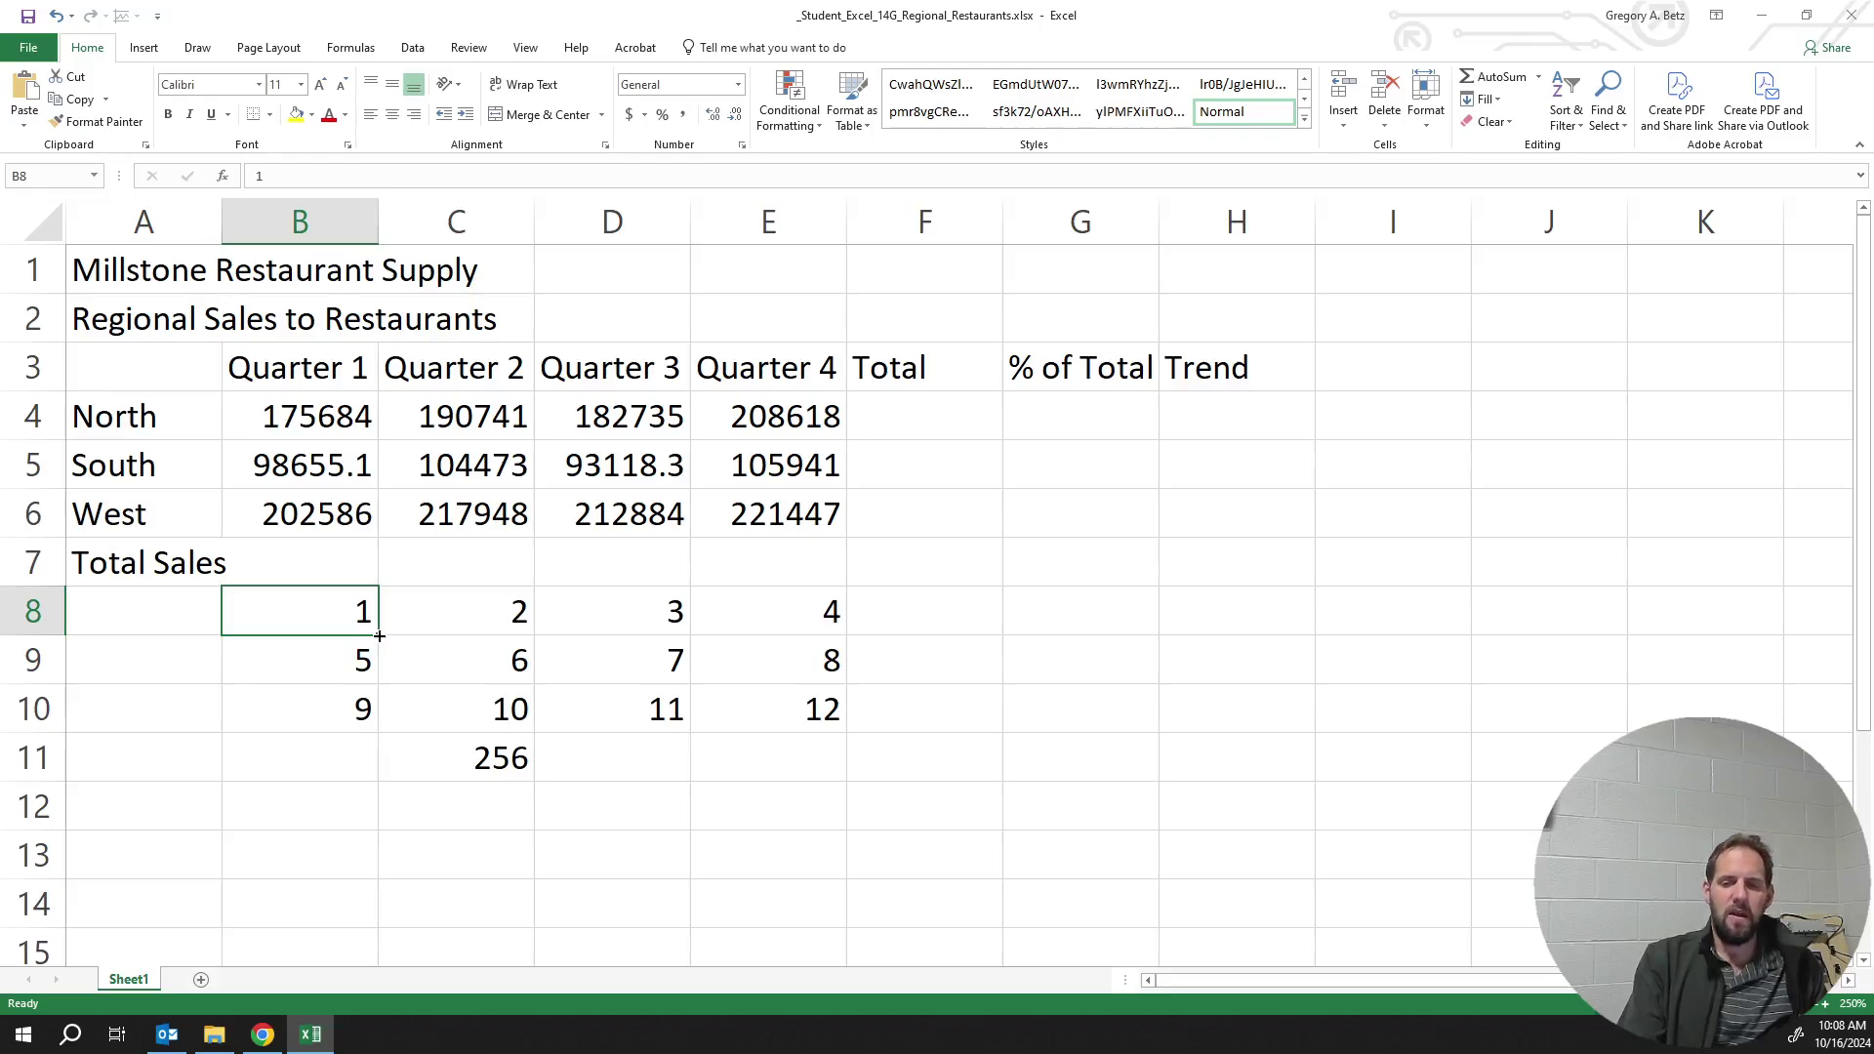
{"action": "left_click_drag", "start_coordinate": [380, 635], "coordinate": [814, 607]}
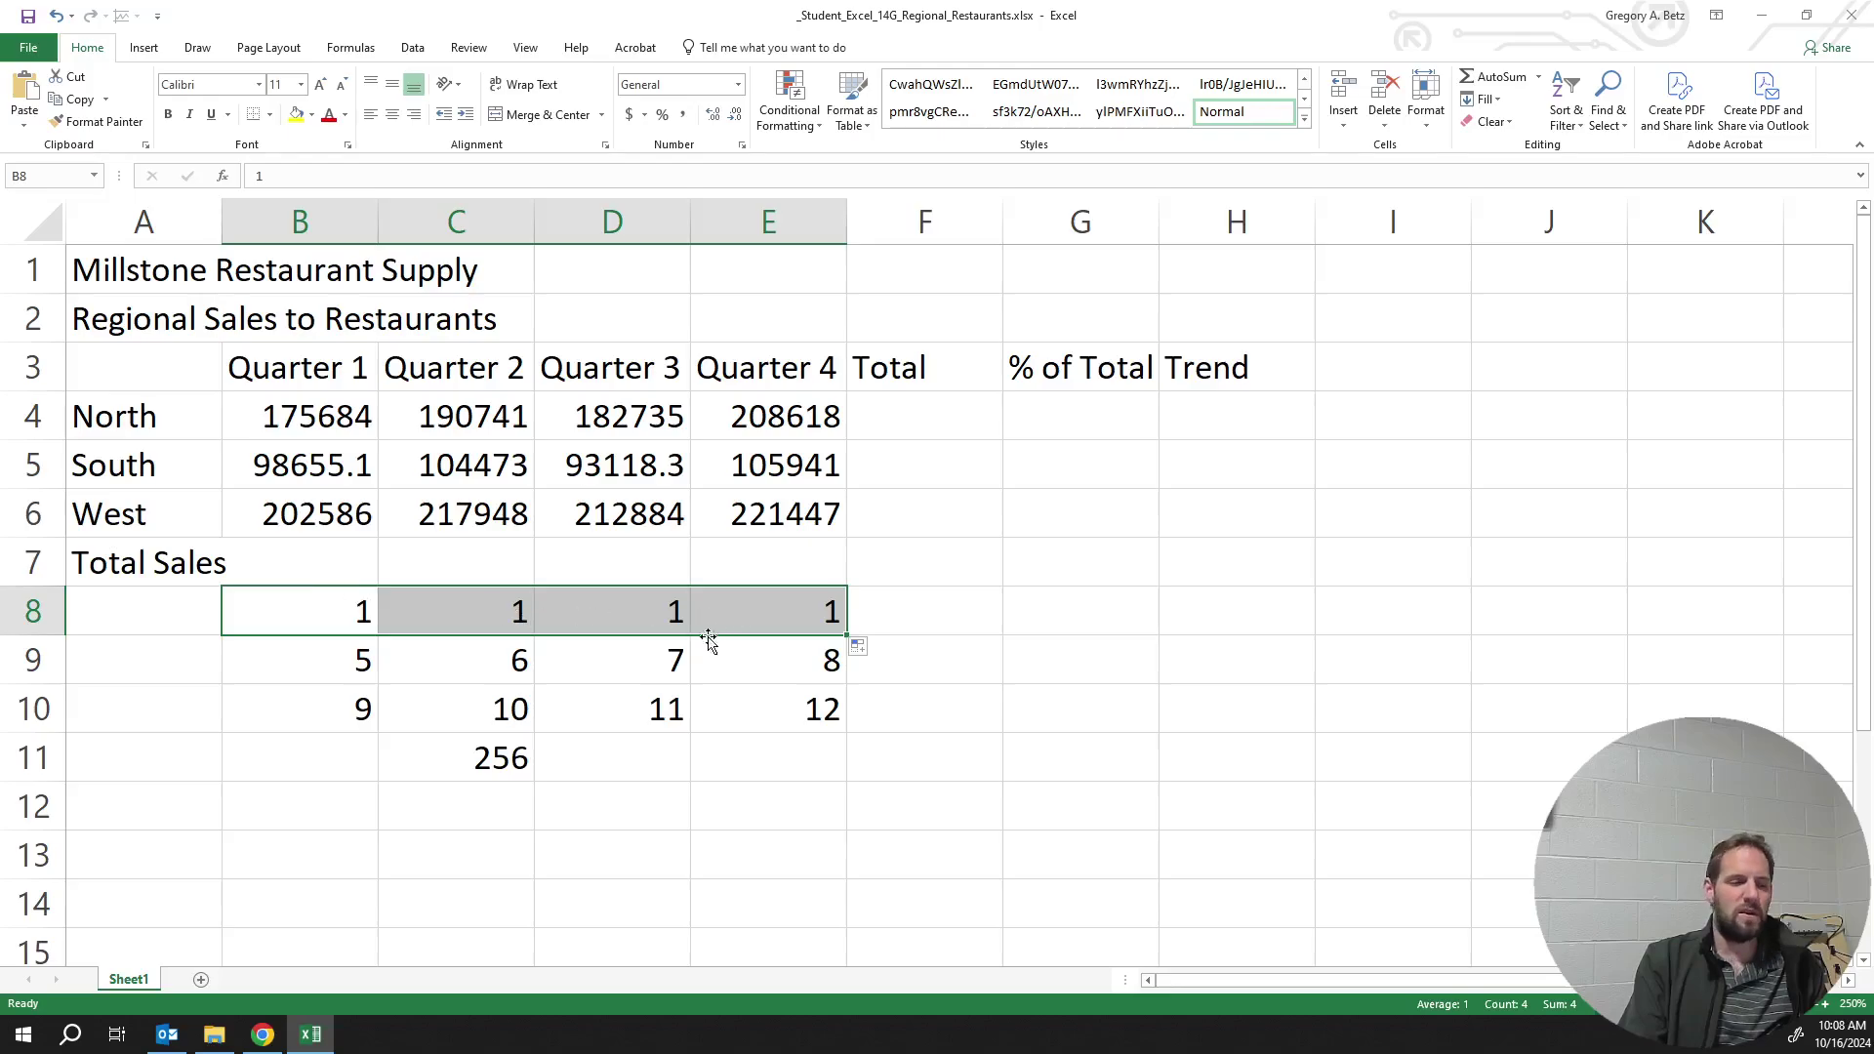
{"action": "key", "text": "ctrl+z"}
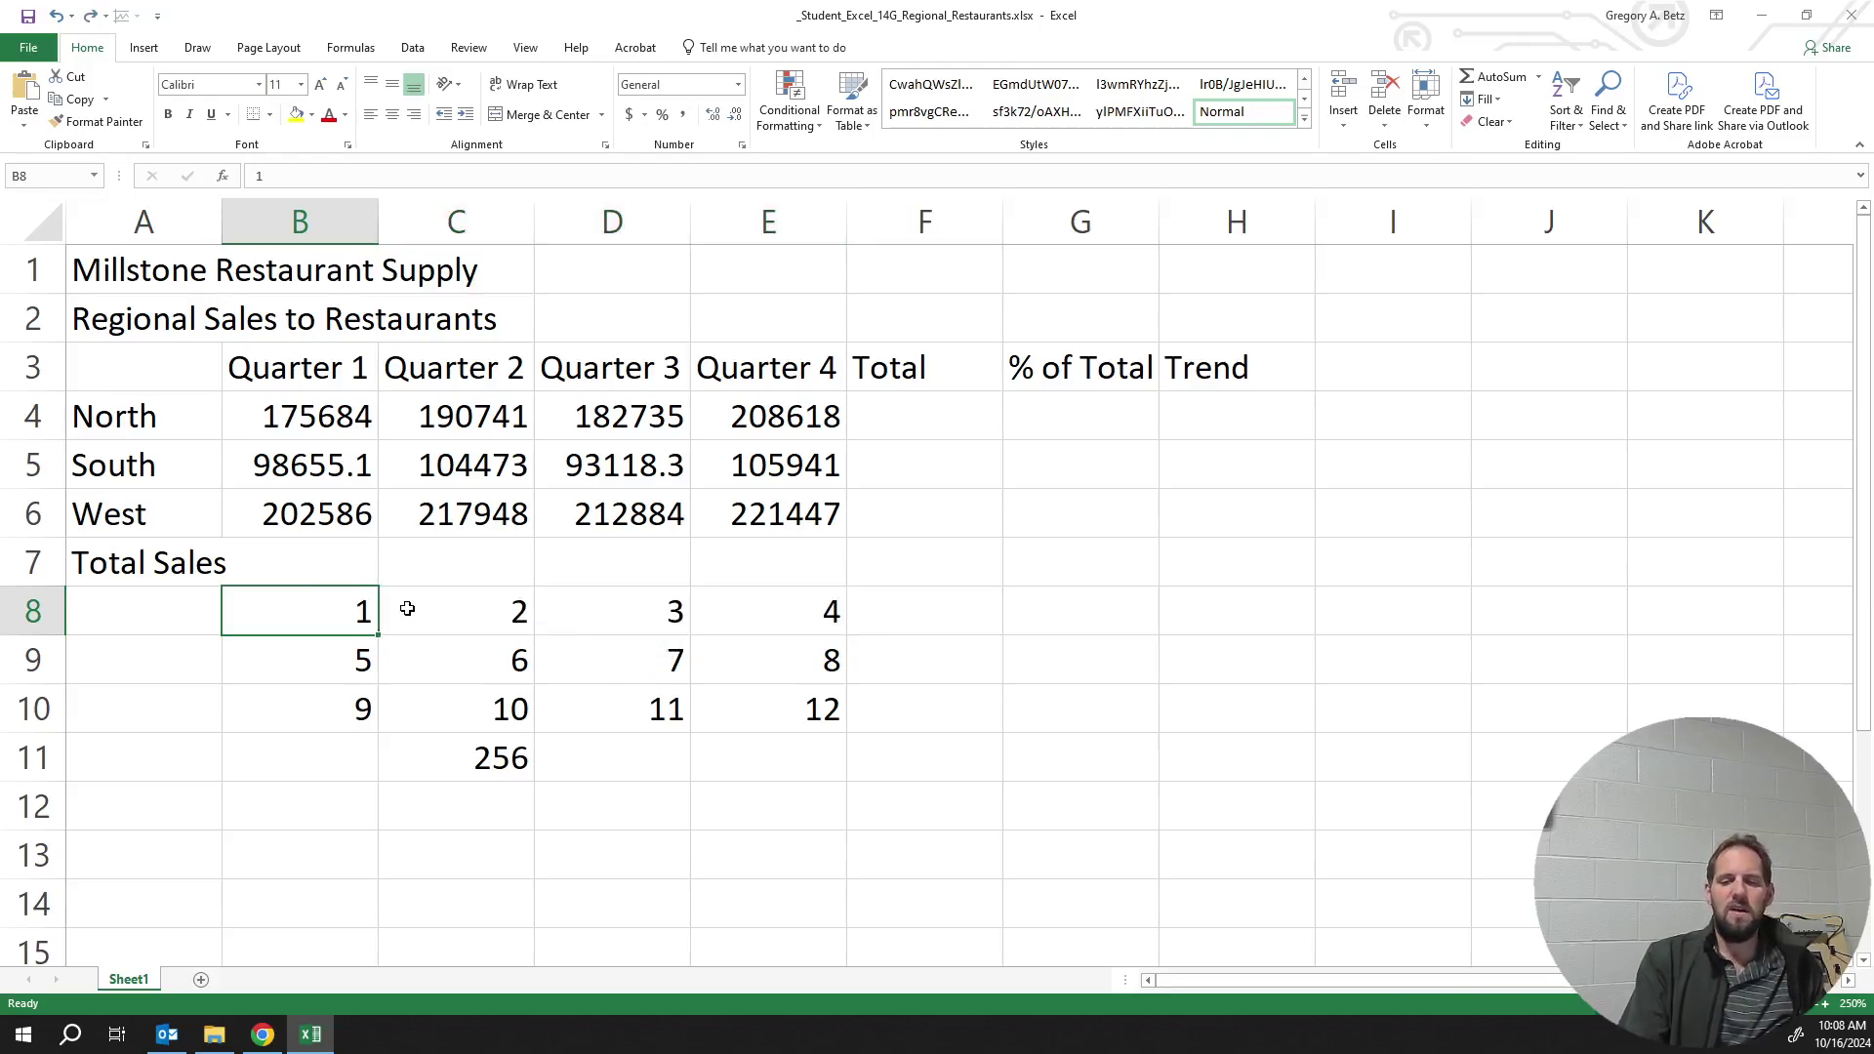
Try filling the series from B8:C8 across to H8, and undo the fill
{"action": "left_click", "coordinate": [407, 608], "text": "shift"}
{"action": "mouse_move", "coordinate": [536, 635]}
{"action": "left_mouse_down"}
{"action": "mouse_move", "coordinate": [839, 645]}
{"action": "mouse_move", "coordinate": [1373, 598]}
{"action": "mouse_move", "coordinate": [1308, 610]}
{"action": "left_mouse_up"}
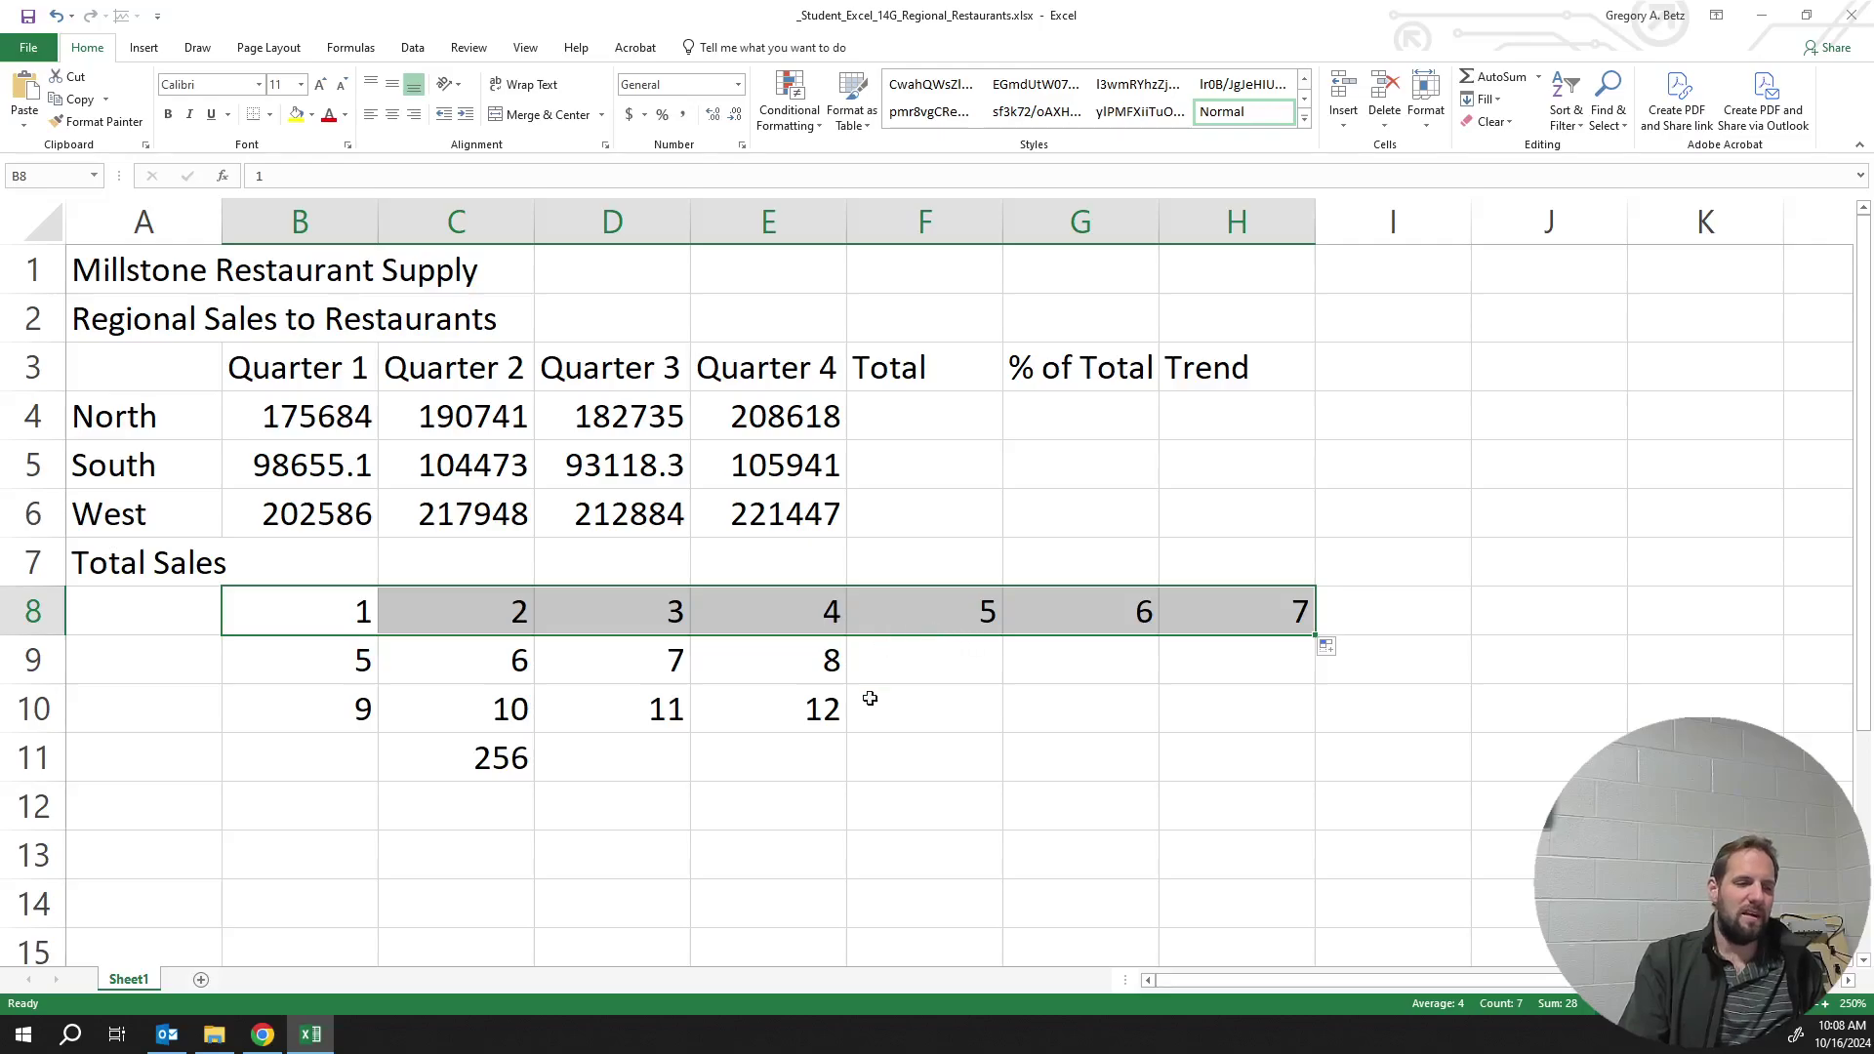
{"action": "key", "text": "ctrl+z"}
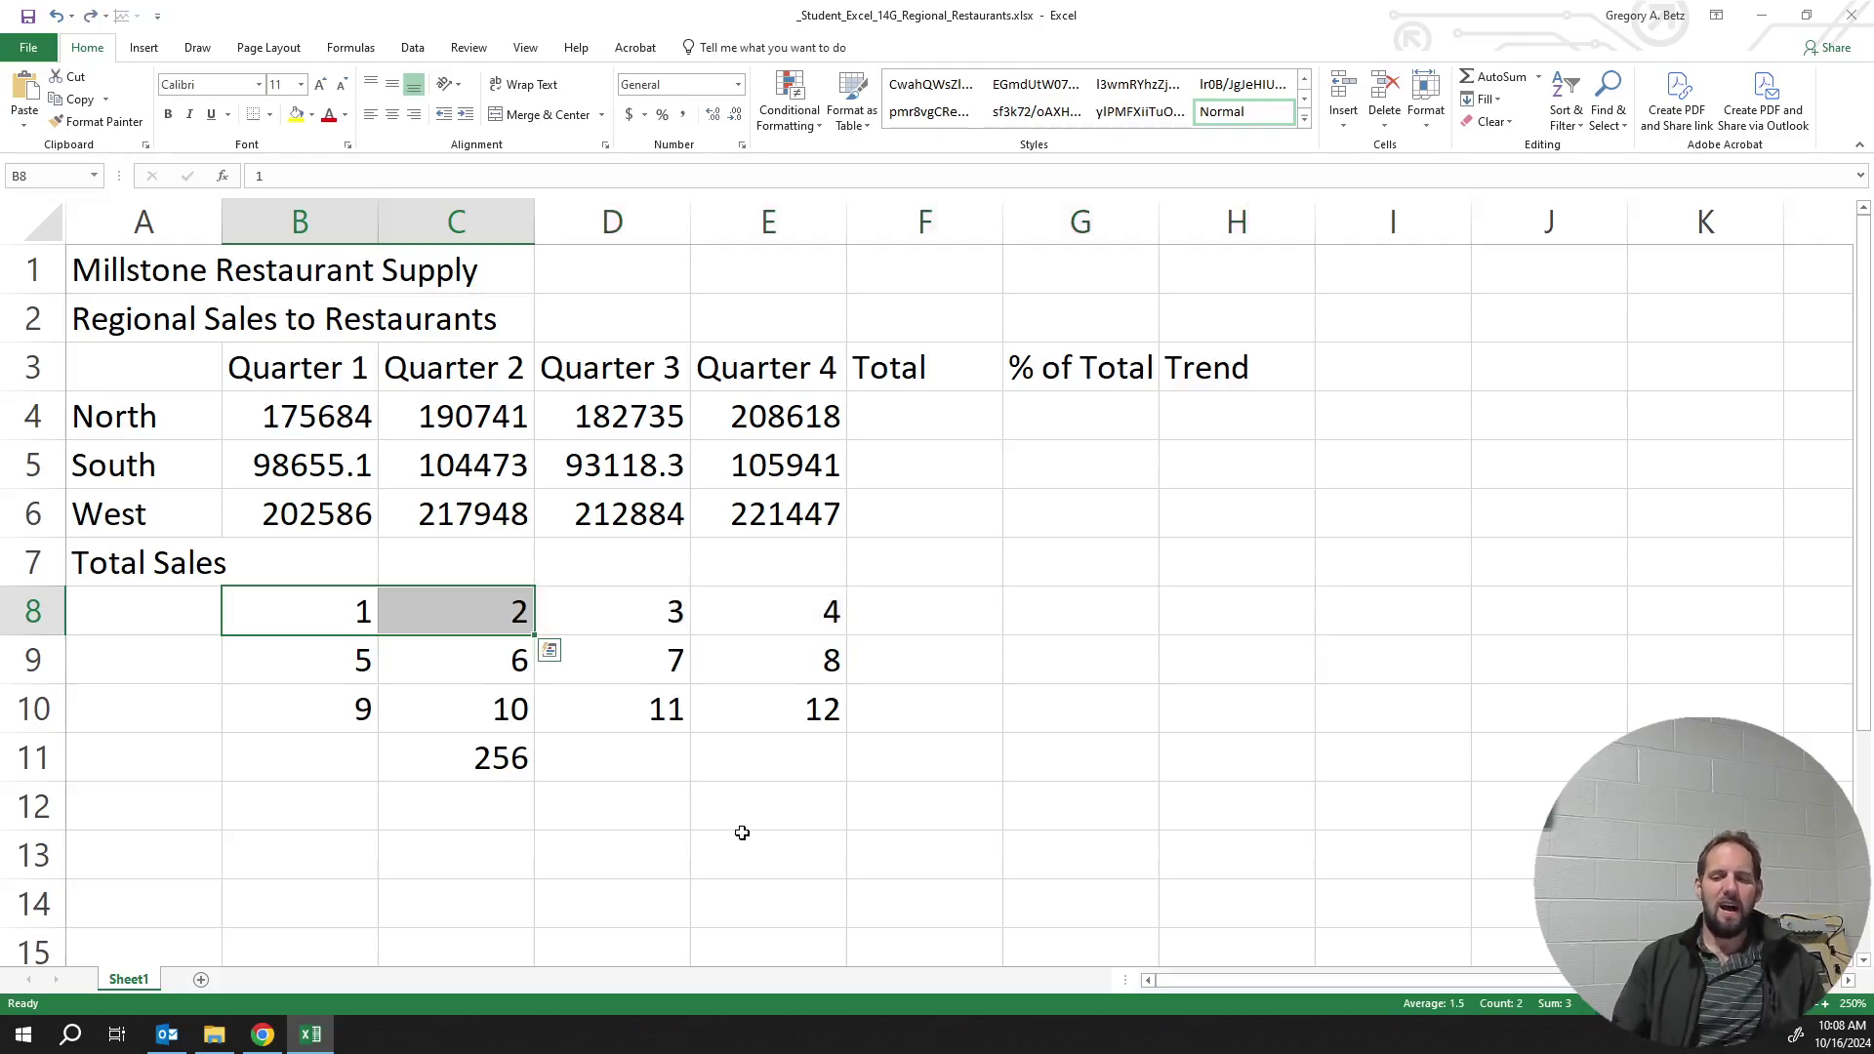
Try filling the values in B8:E8 down to row 11, and undo the fill
{"action": "left_click", "coordinate": [766, 607], "text": "shift"}
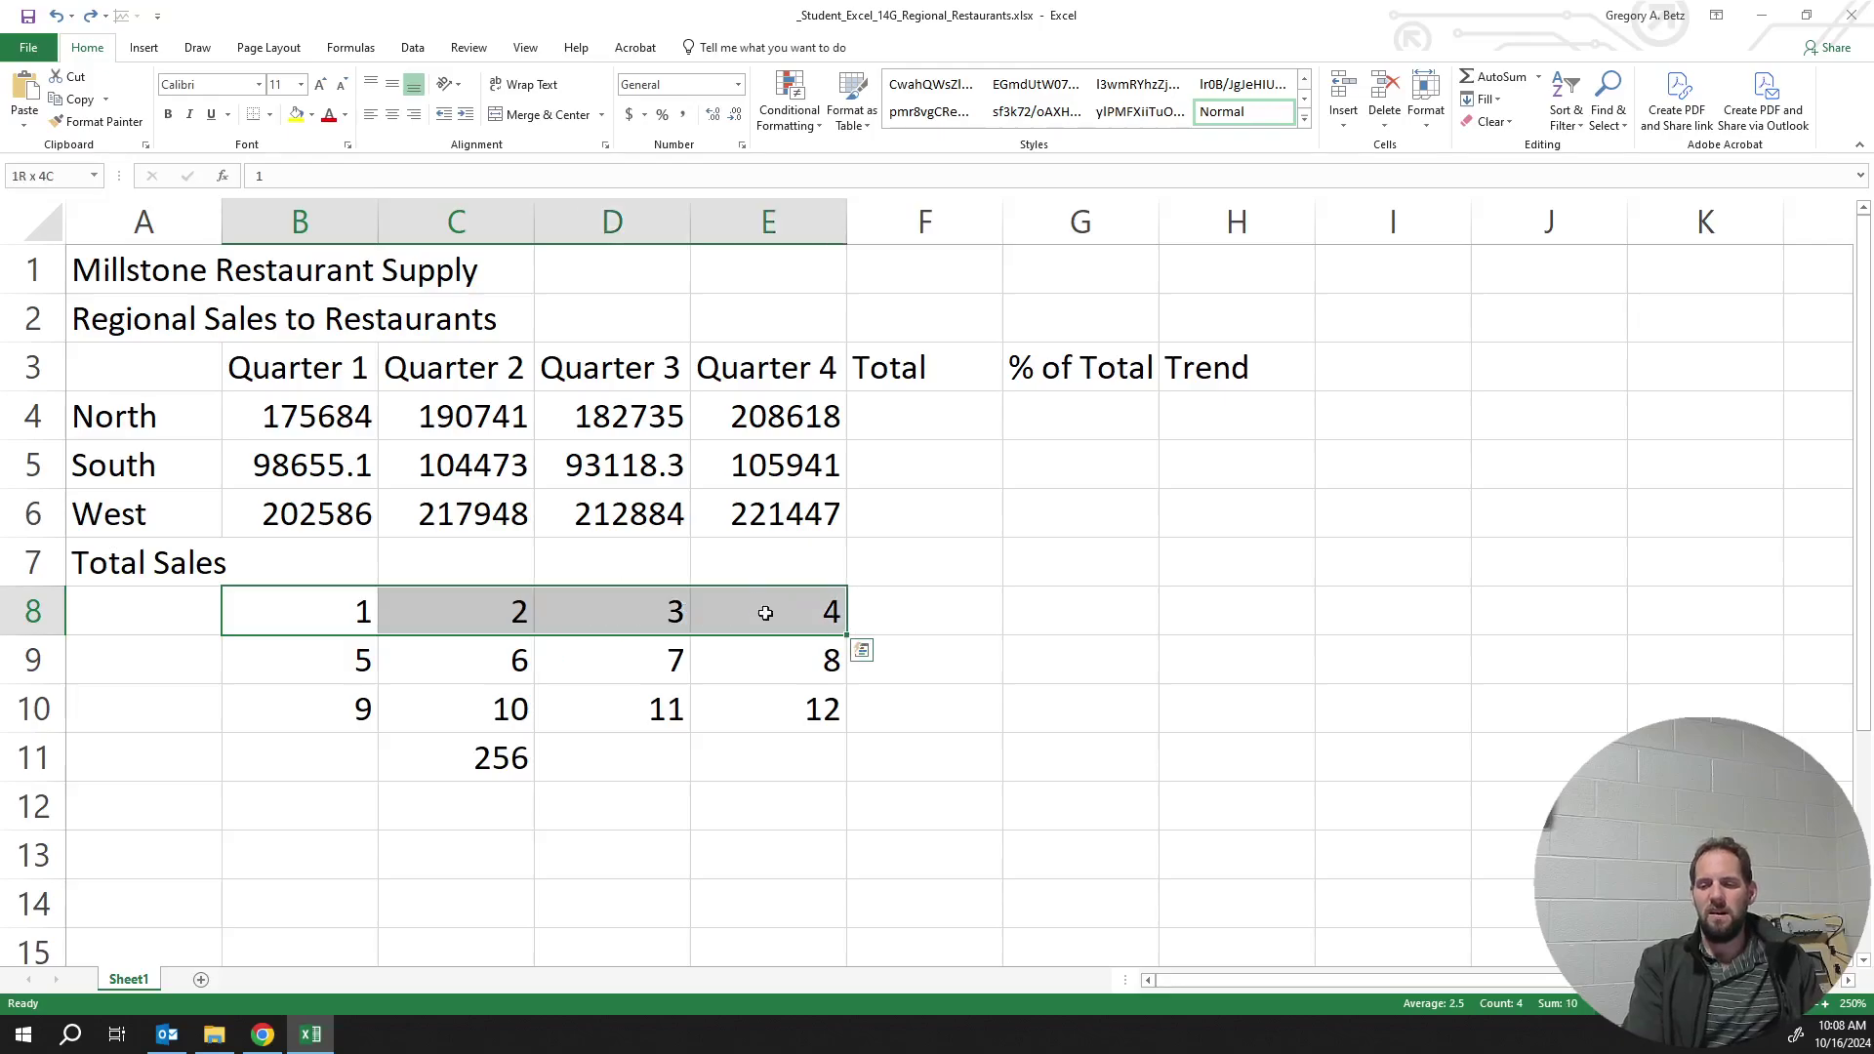
{"action": "left_click_drag", "start_coordinate": [844, 637], "coordinate": [841, 764]}
{"action": "left_click", "coordinate": [571, 863]}
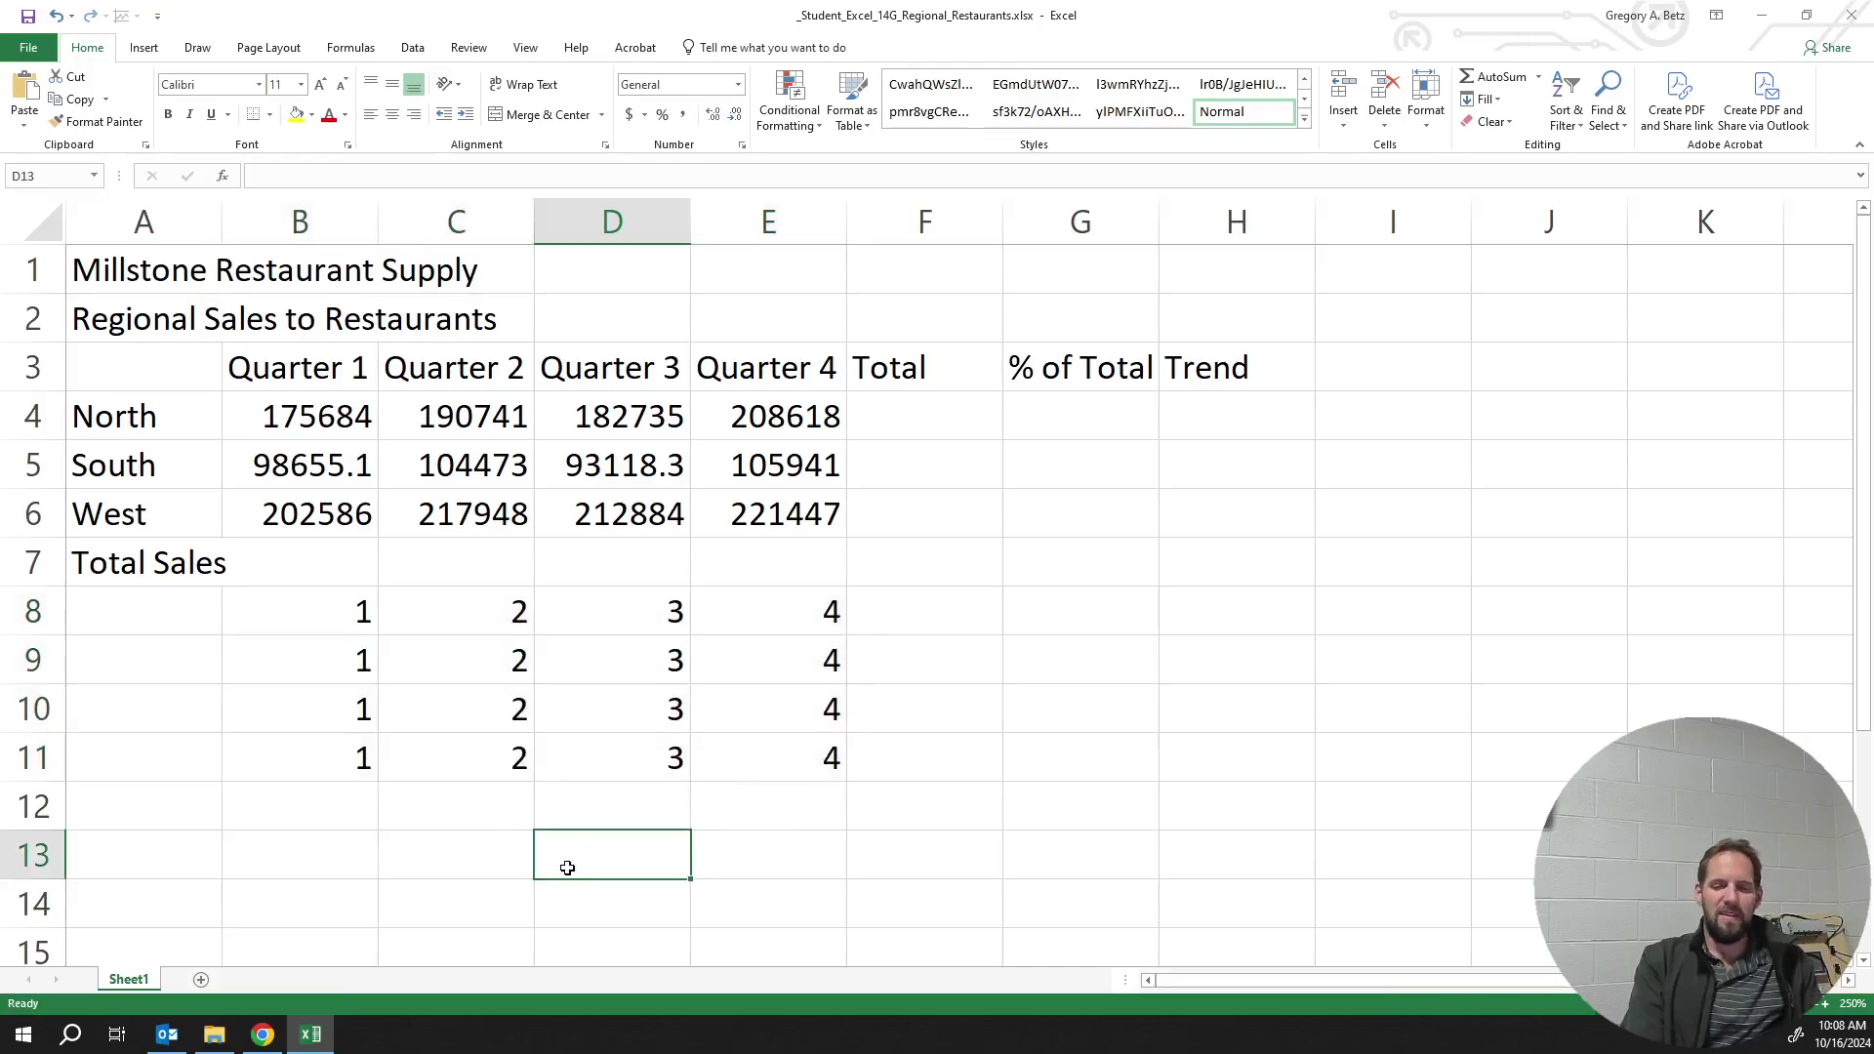
{"action": "key", "text": "ctrl+z"}
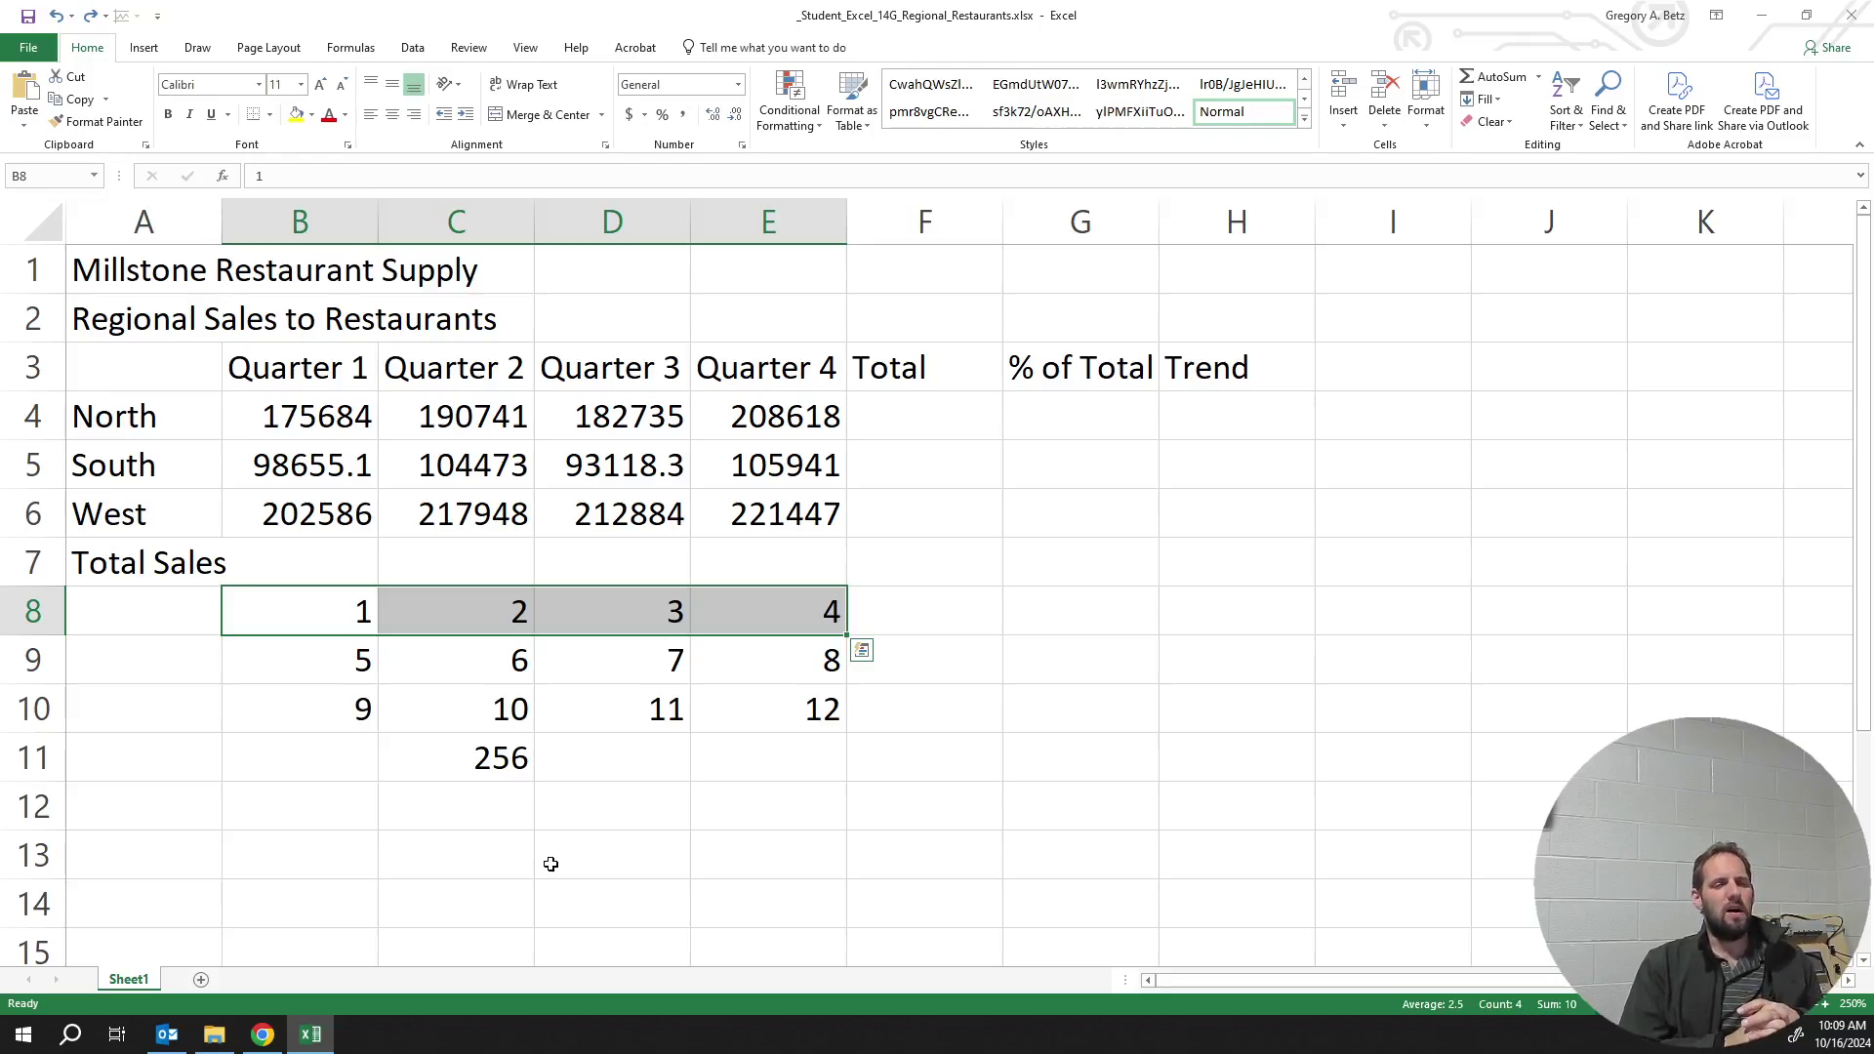
{"action": "key", "text": "Escape"}
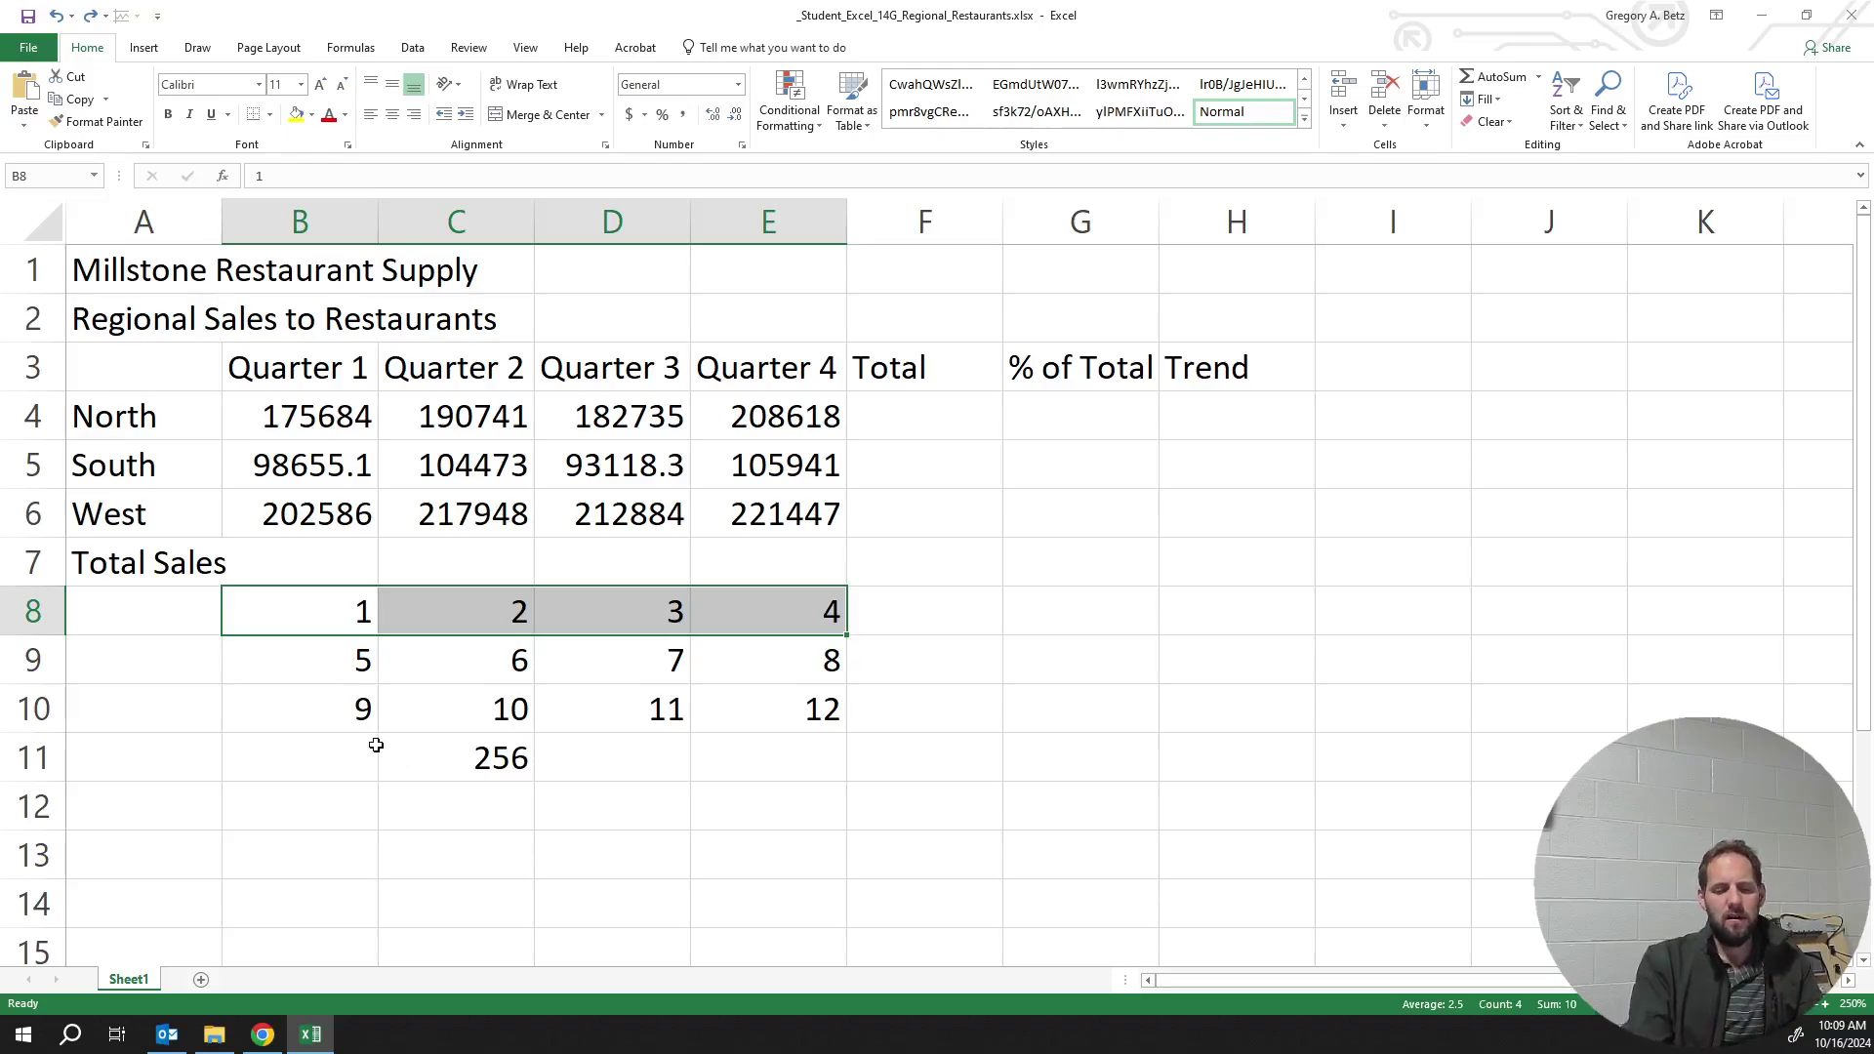
Enter the formula =10/2 in cell B8 and =10/3 in cell C8
{"action": "type", "text": "=10/"}
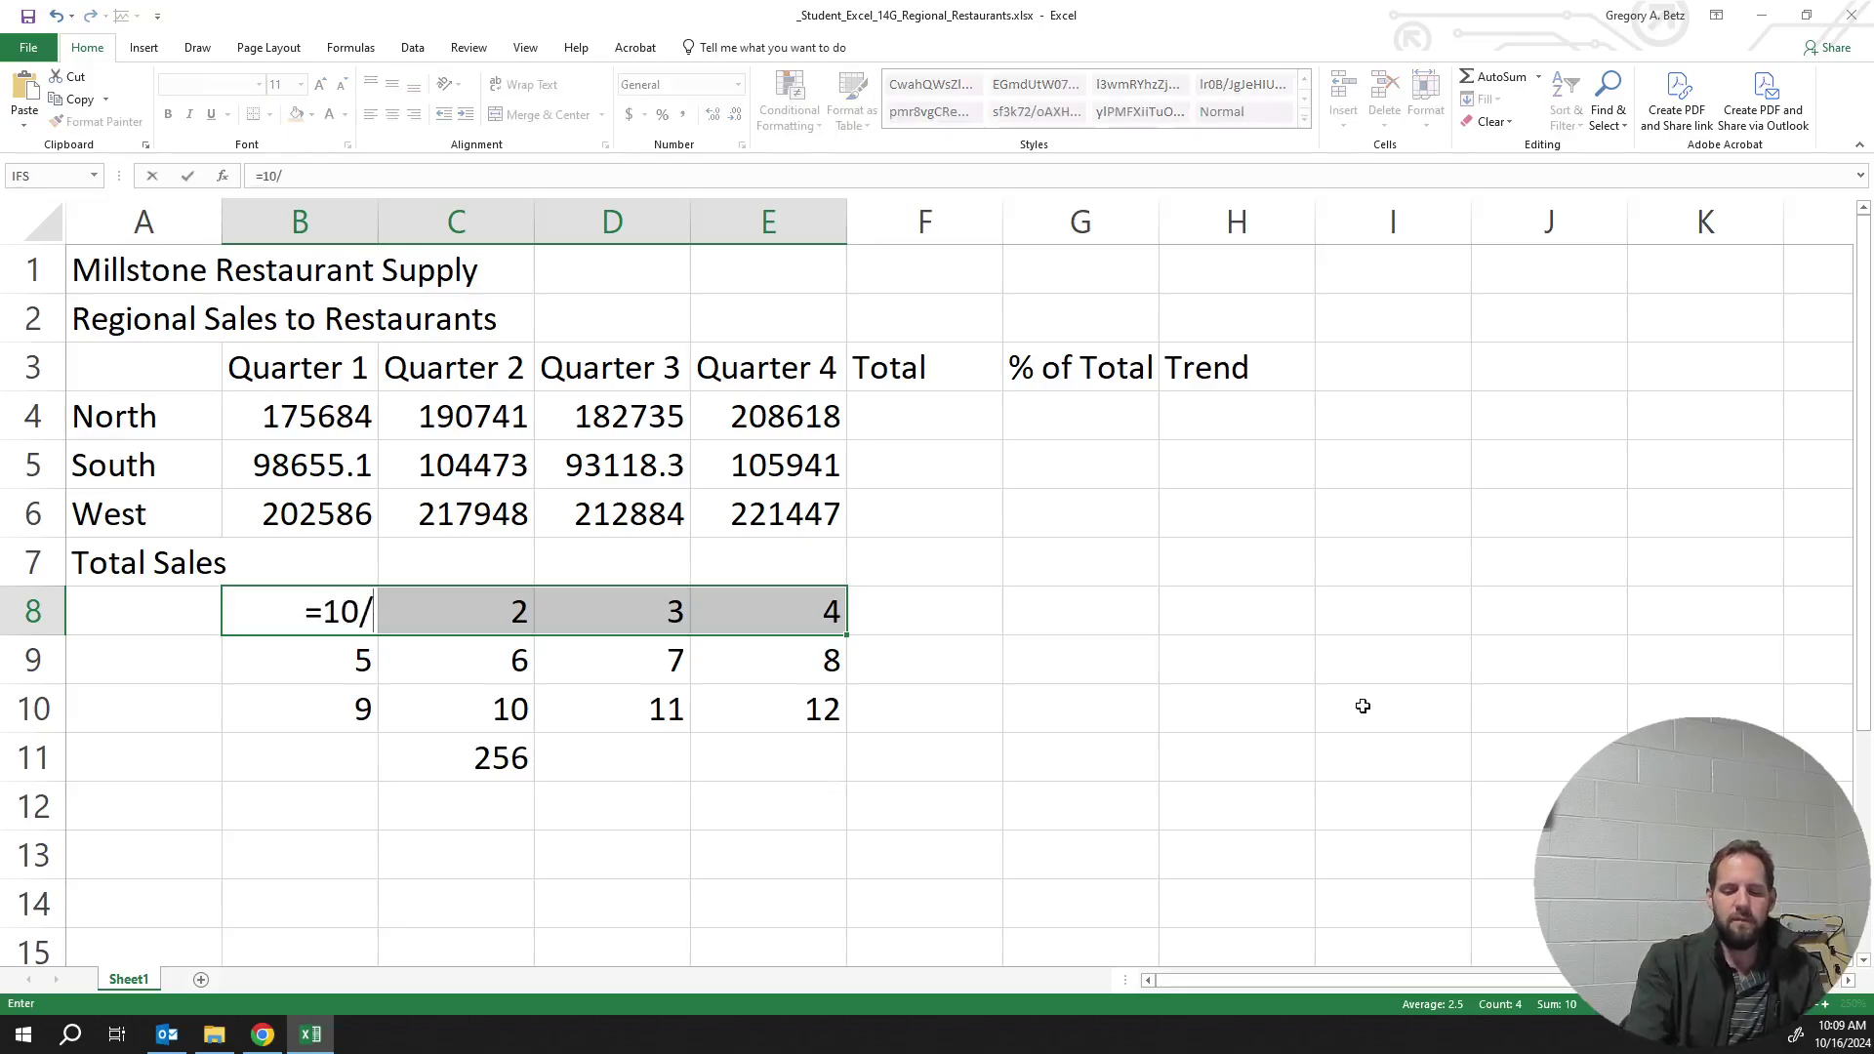
{"action": "type", "text": "2"}
{"action": "key", "text": "Return"}
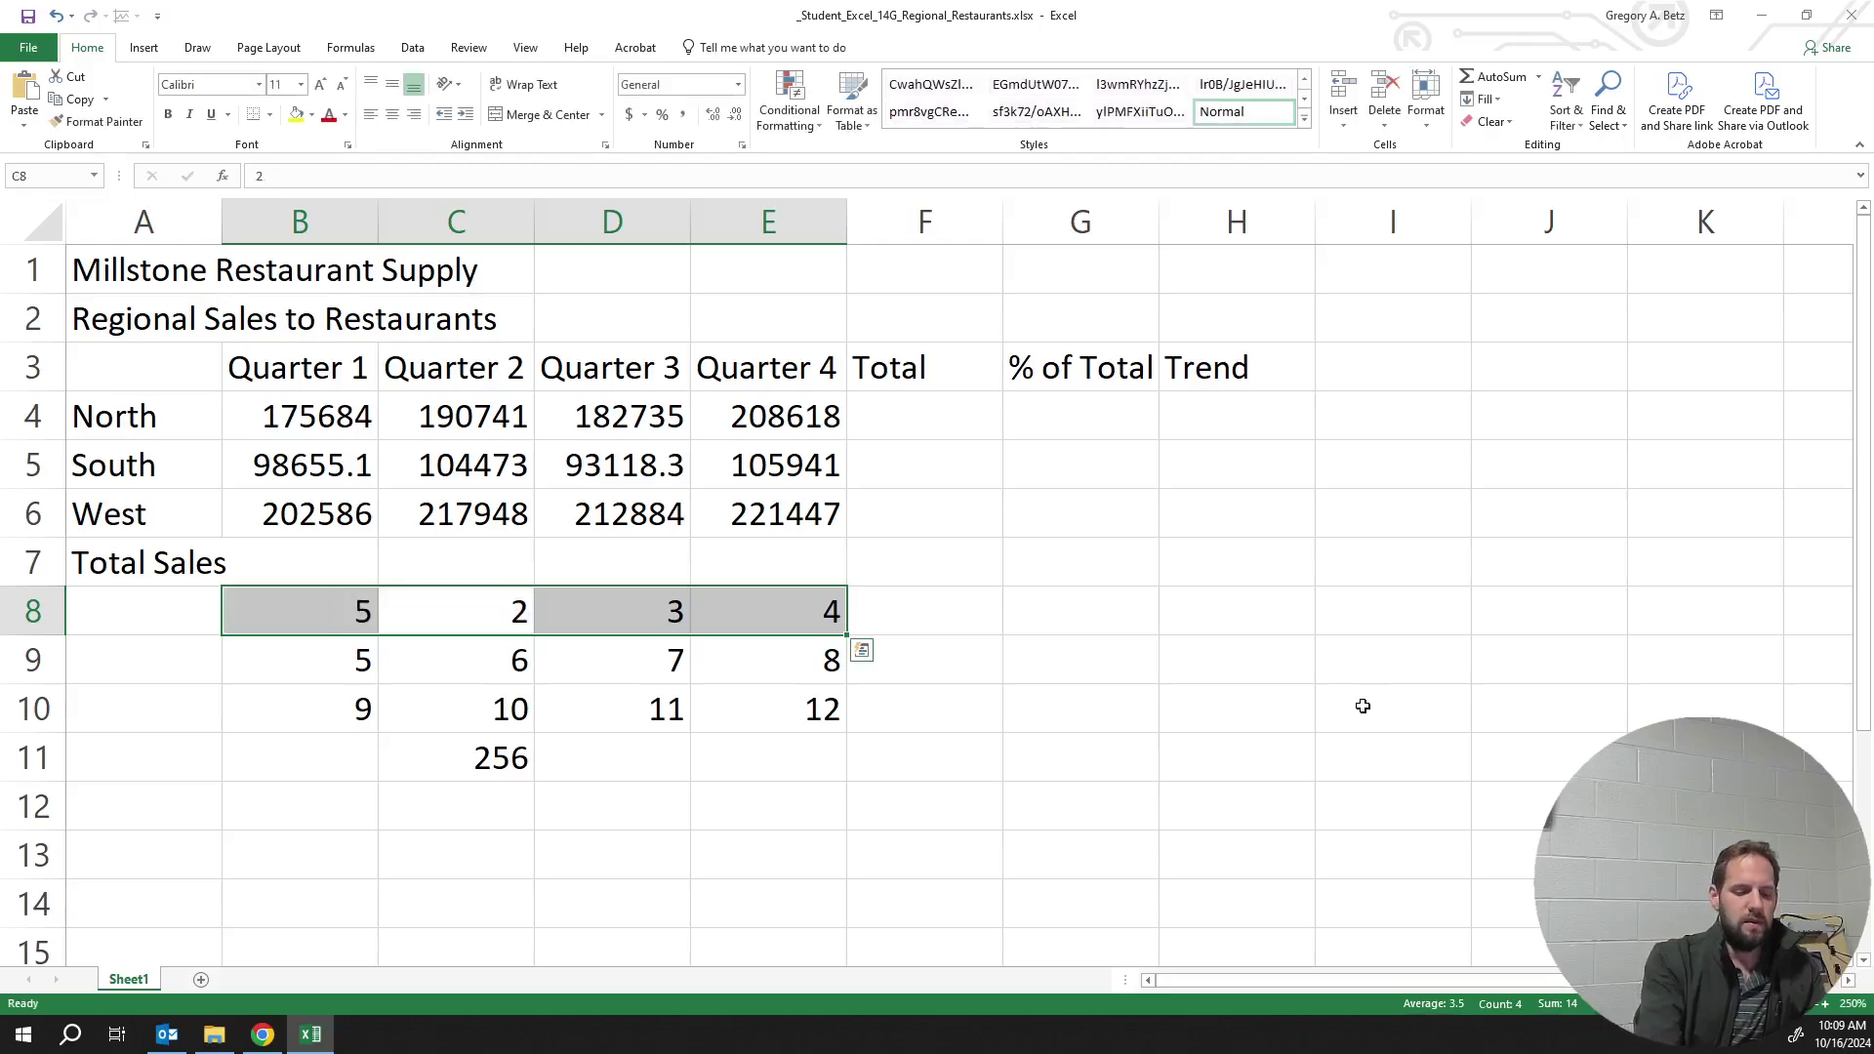
{"action": "type", "text": "=10"}
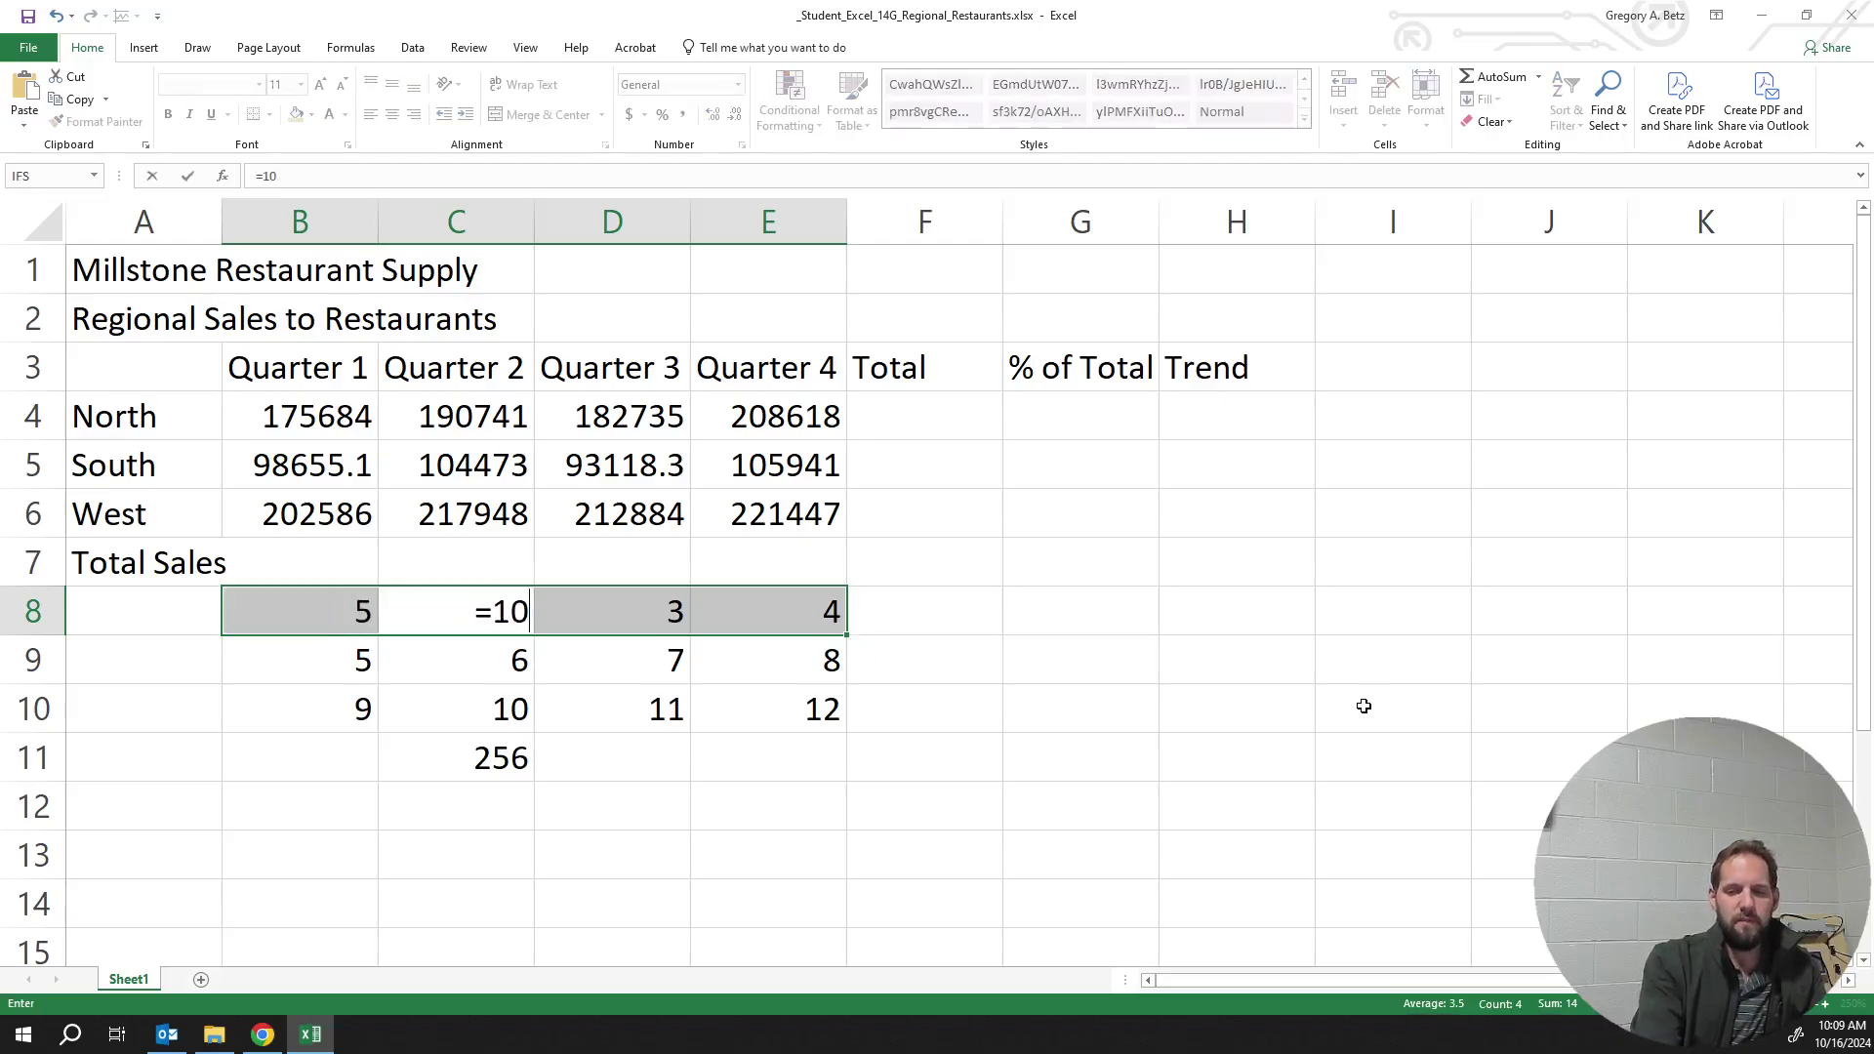
{"action": "type", "text": "/3"}
{"action": "key", "text": "Return"}
Fill the two formulas in B8:C8 across to E8, and check the formulas in the filled cells
{"action": "left_click_drag", "start_coordinate": [366, 603], "coordinate": [780, 609]}
{"action": "left_click", "coordinate": [673, 621]}
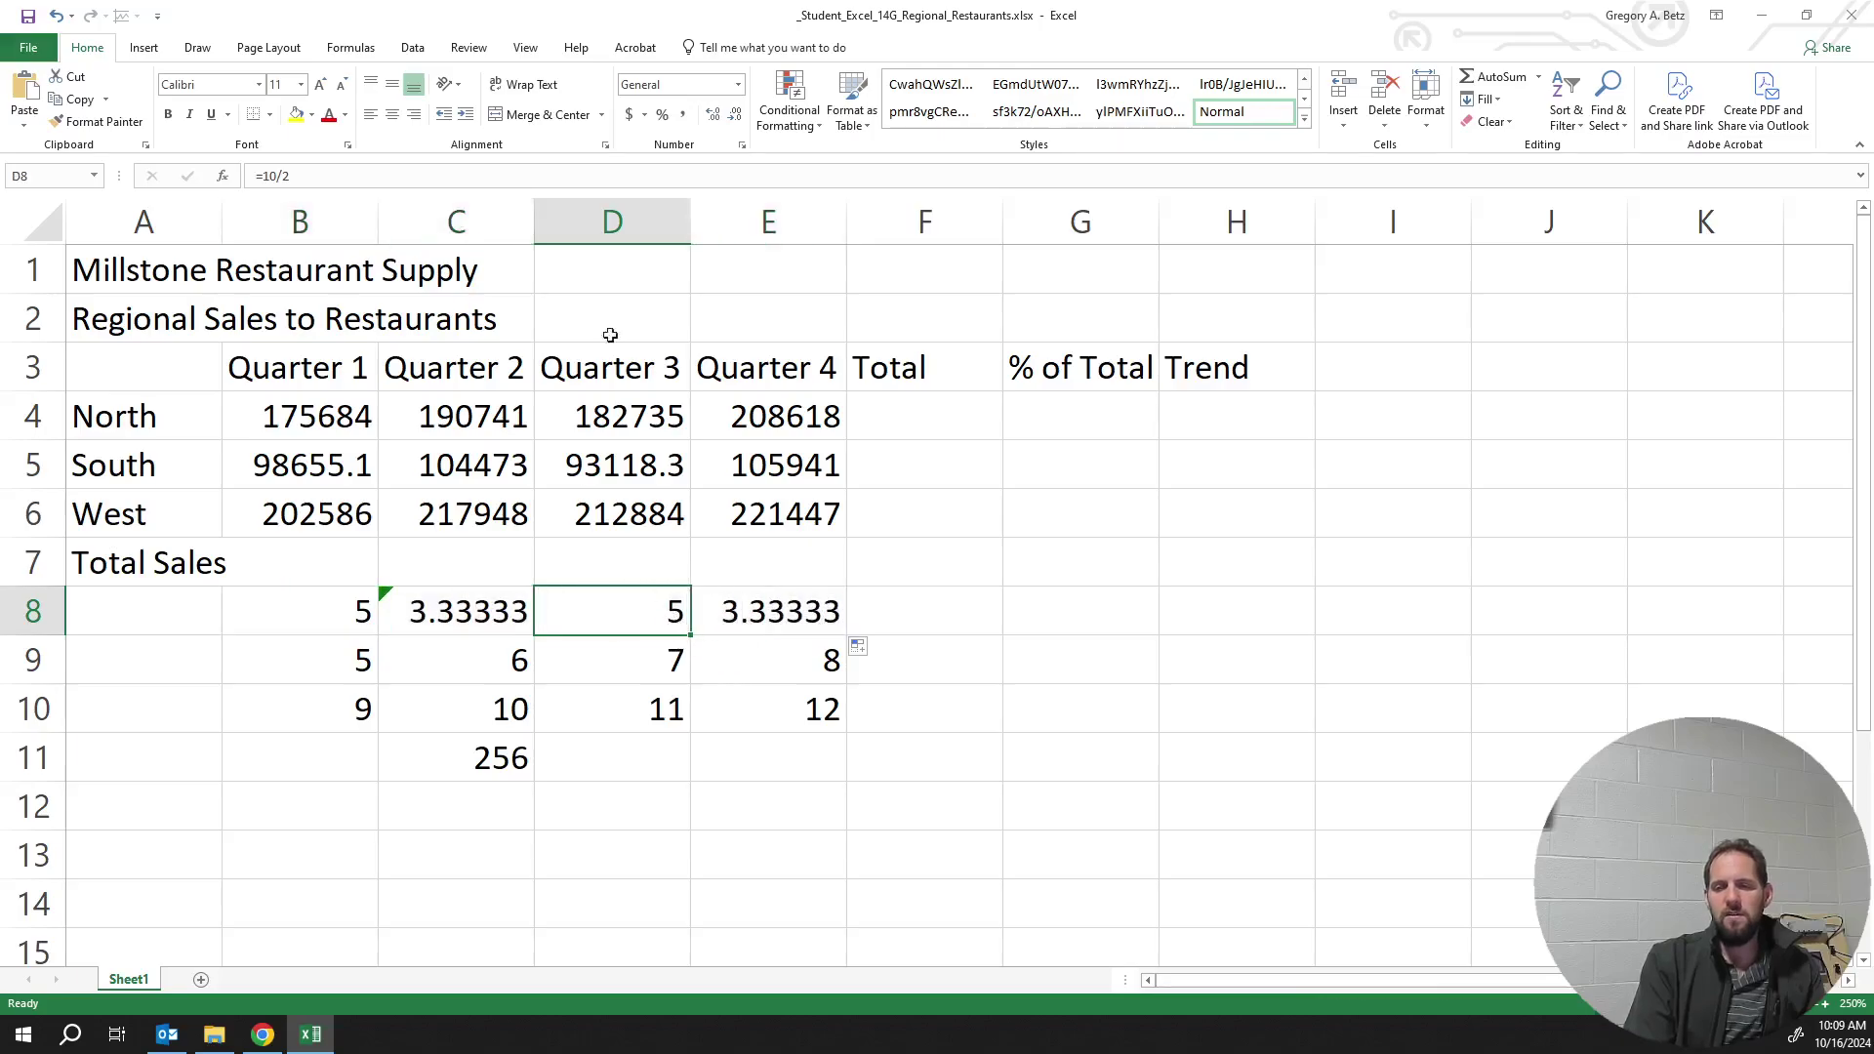
{"action": "left_click", "coordinate": [747, 617]}
{"action": "left_click", "coordinate": [560, 631]}
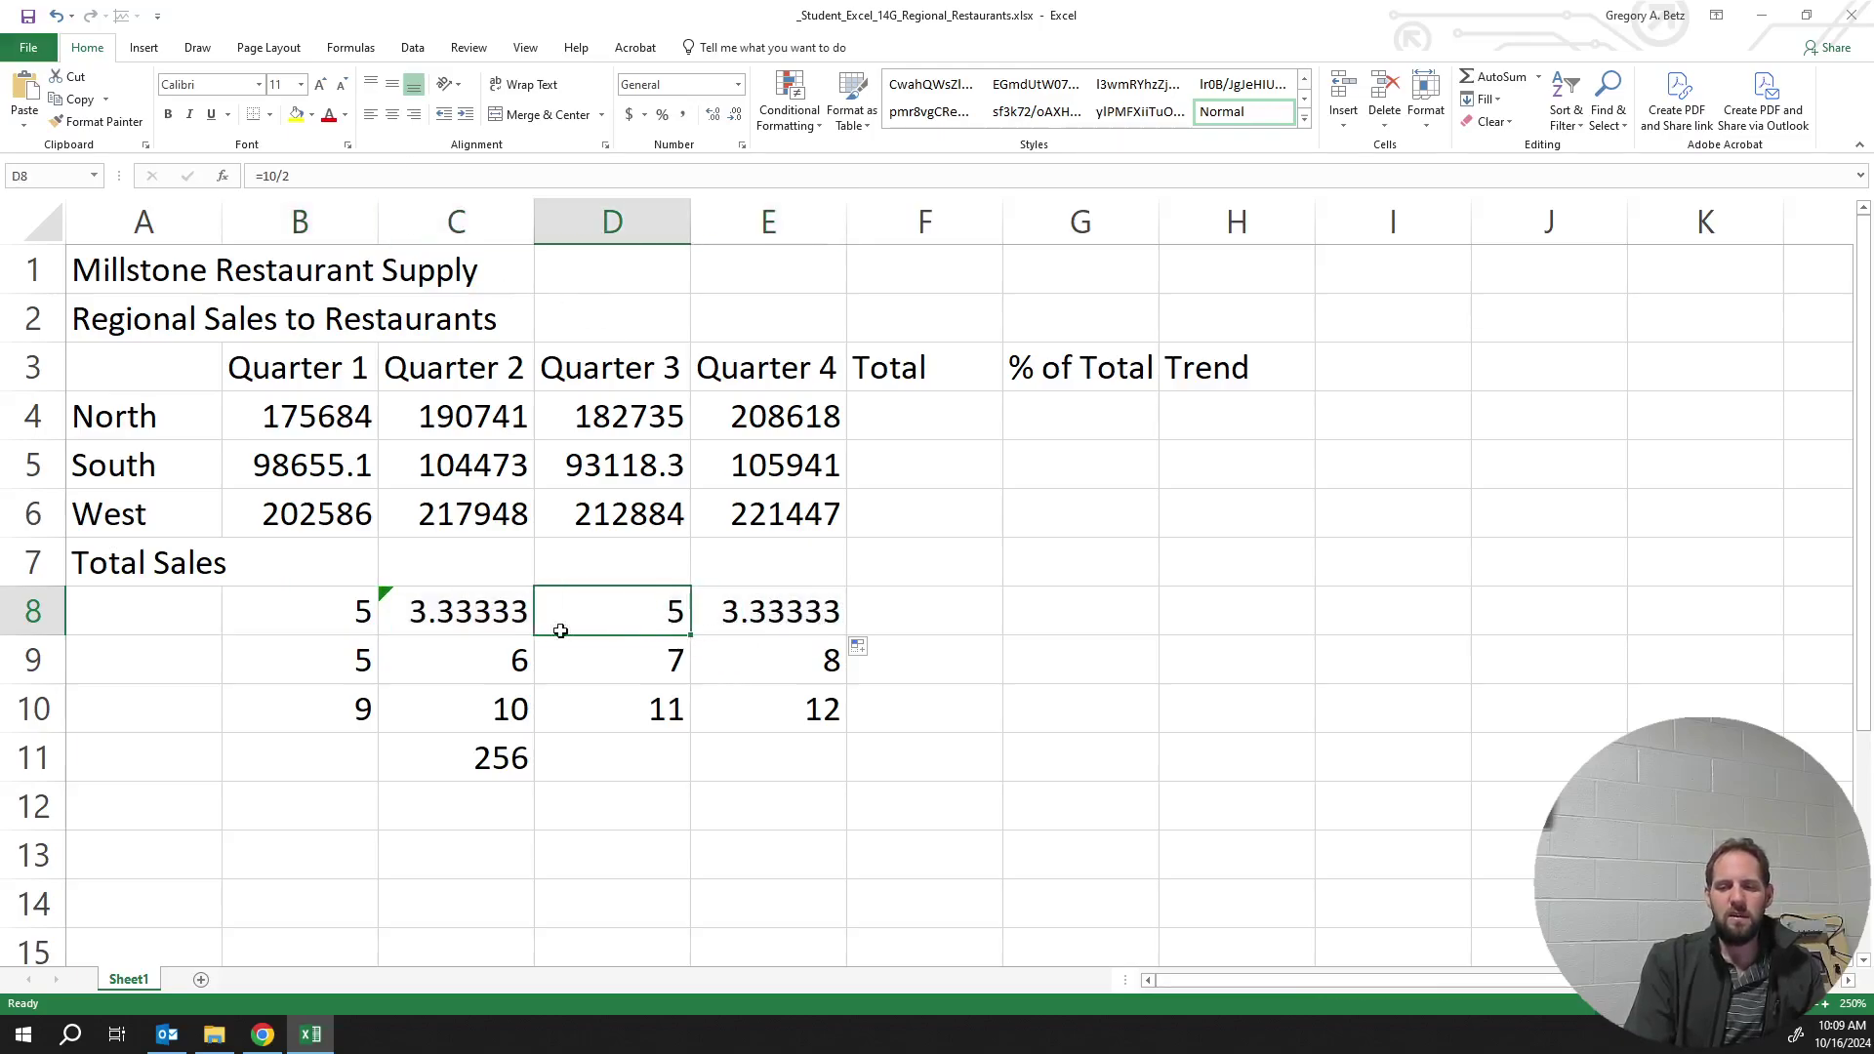
{"action": "left_click", "coordinate": [480, 625]}
Clear all practice values and formulas from the range B8:E11
{"action": "left_click", "coordinate": [359, 617]}
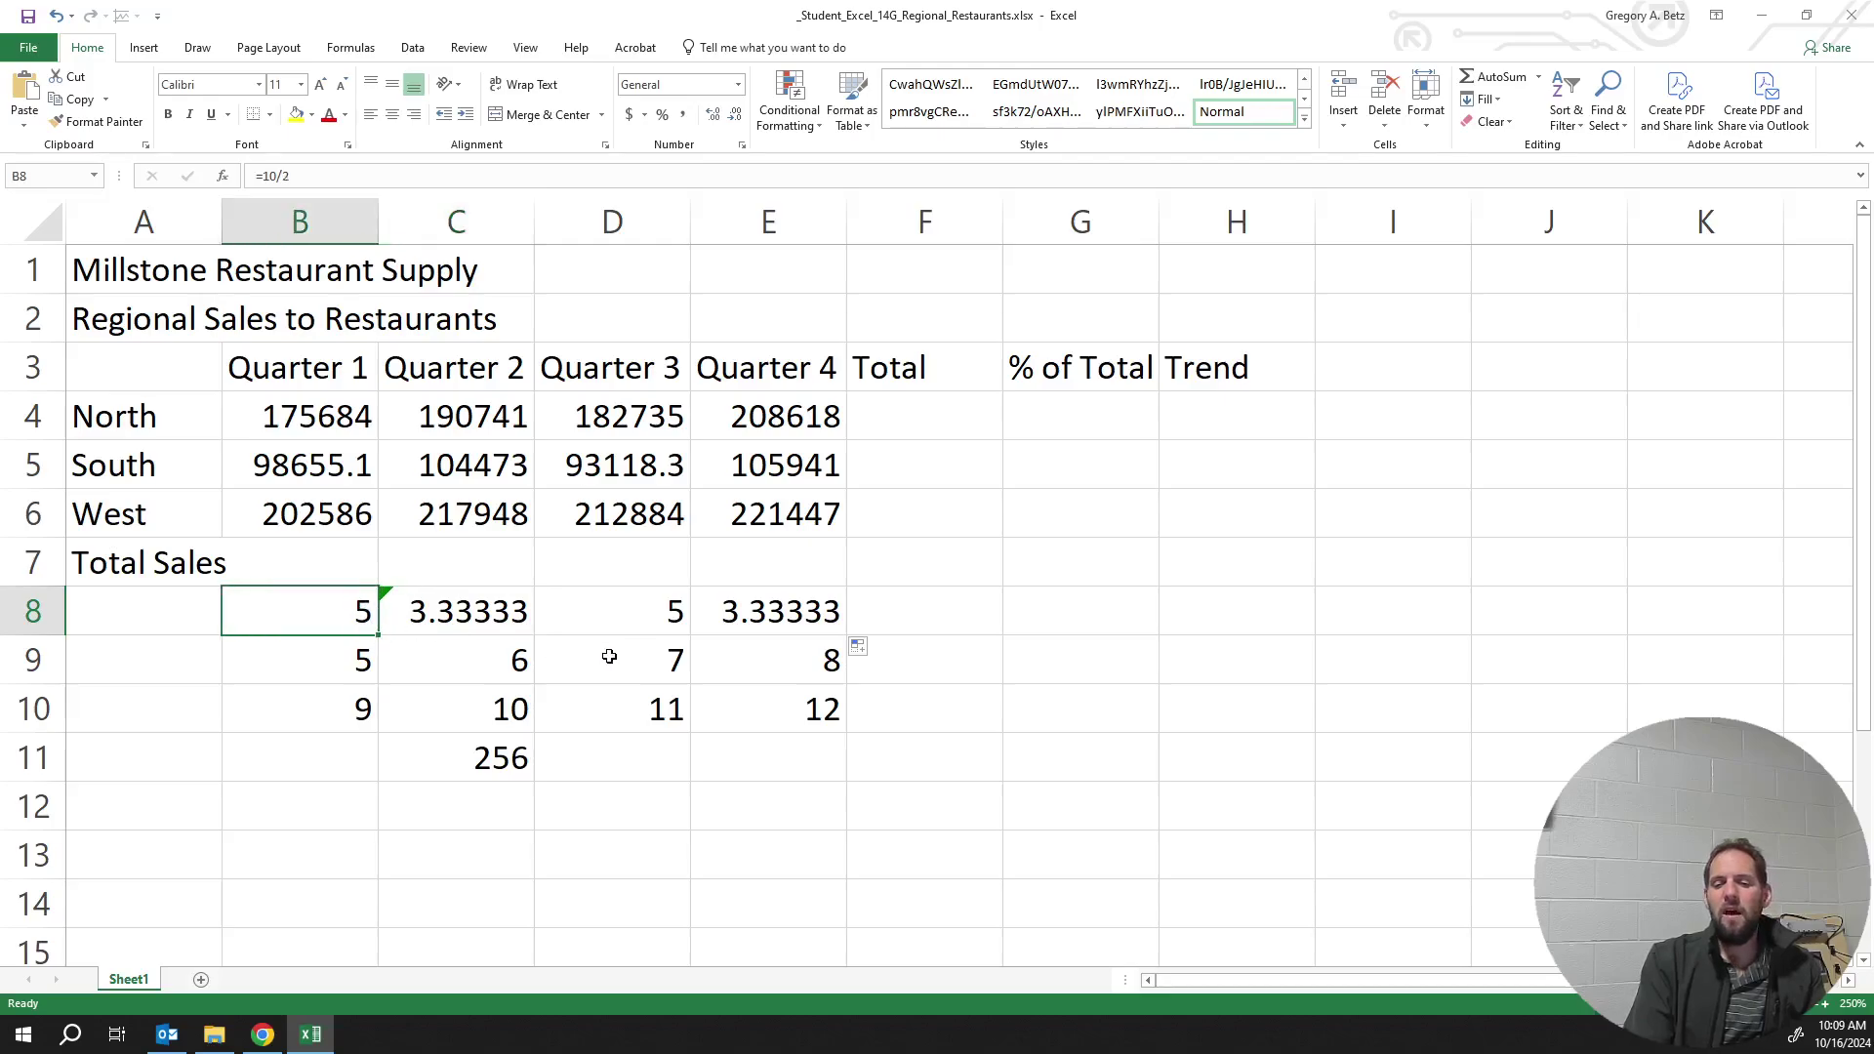
{"action": "left_click", "coordinate": [759, 744], "text": "shift"}
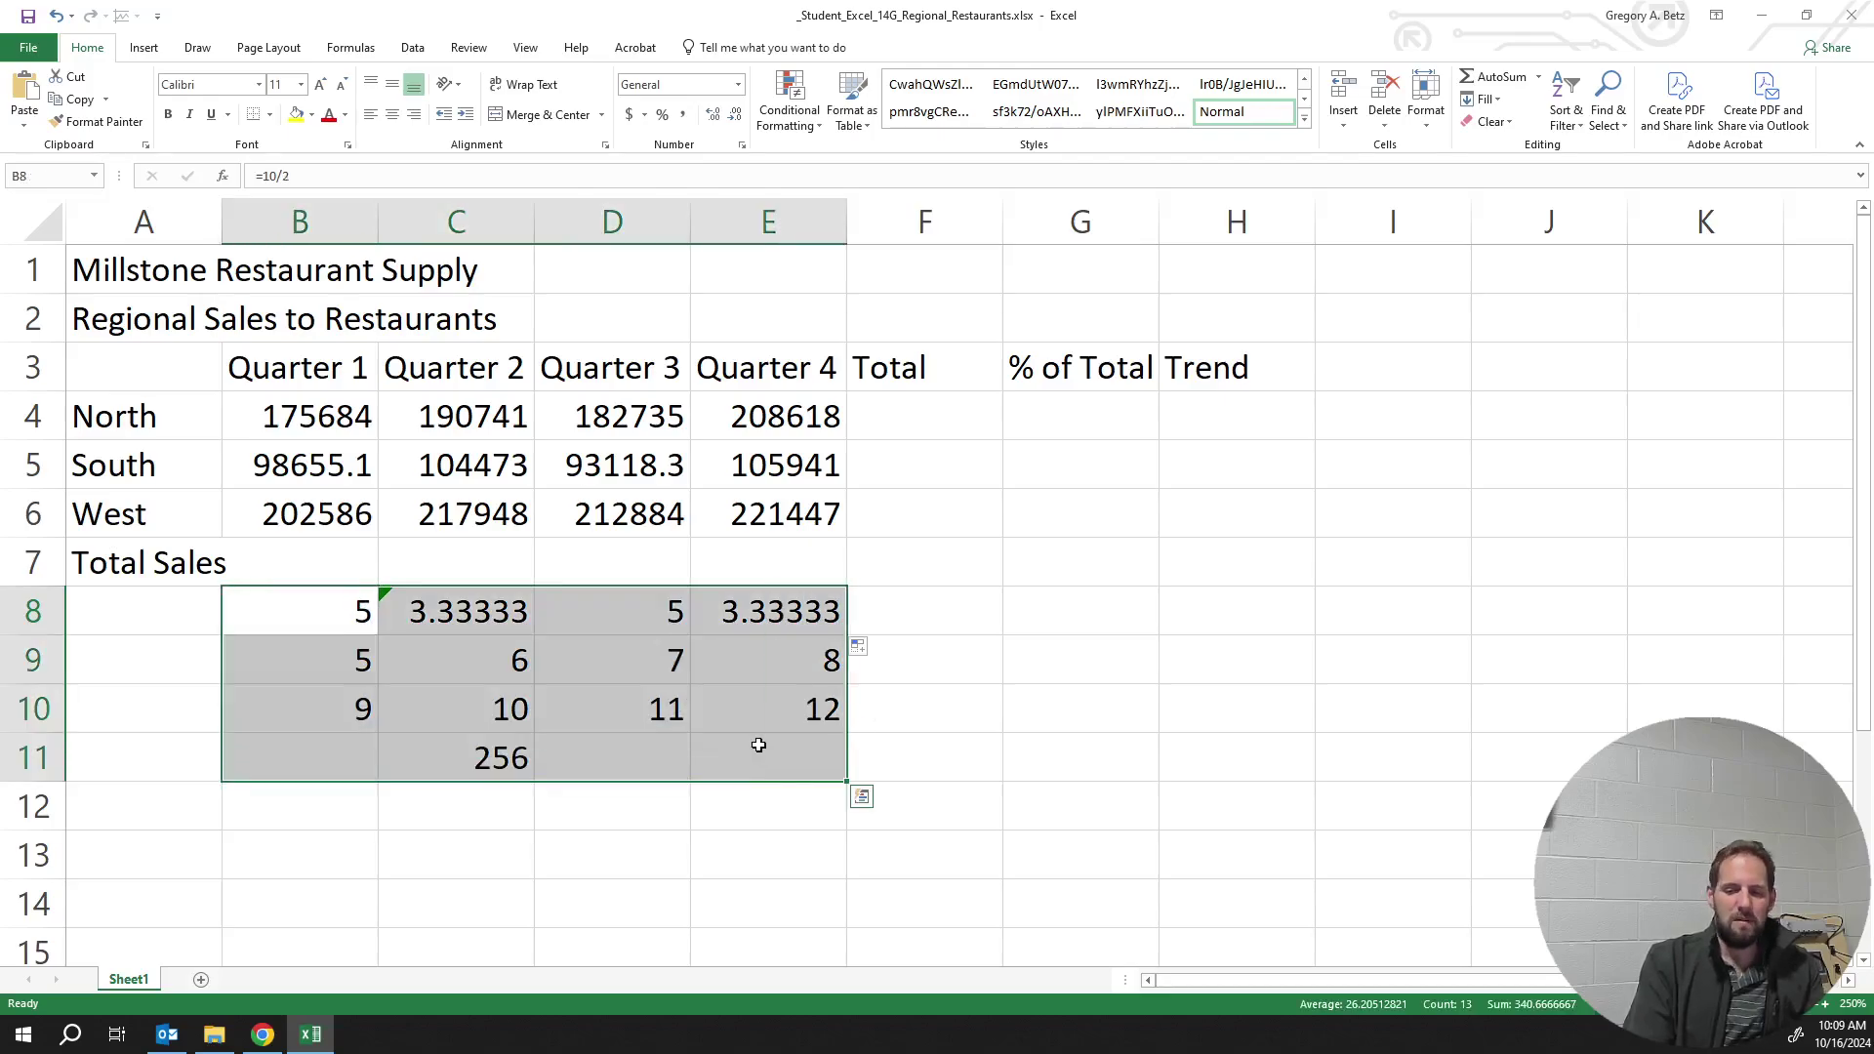
{"action": "key", "text": "Delete"}
Enter =10/2 in cell B8 and the formula =B8/2 in cell B9
{"action": "left_click", "coordinate": [347, 619]}
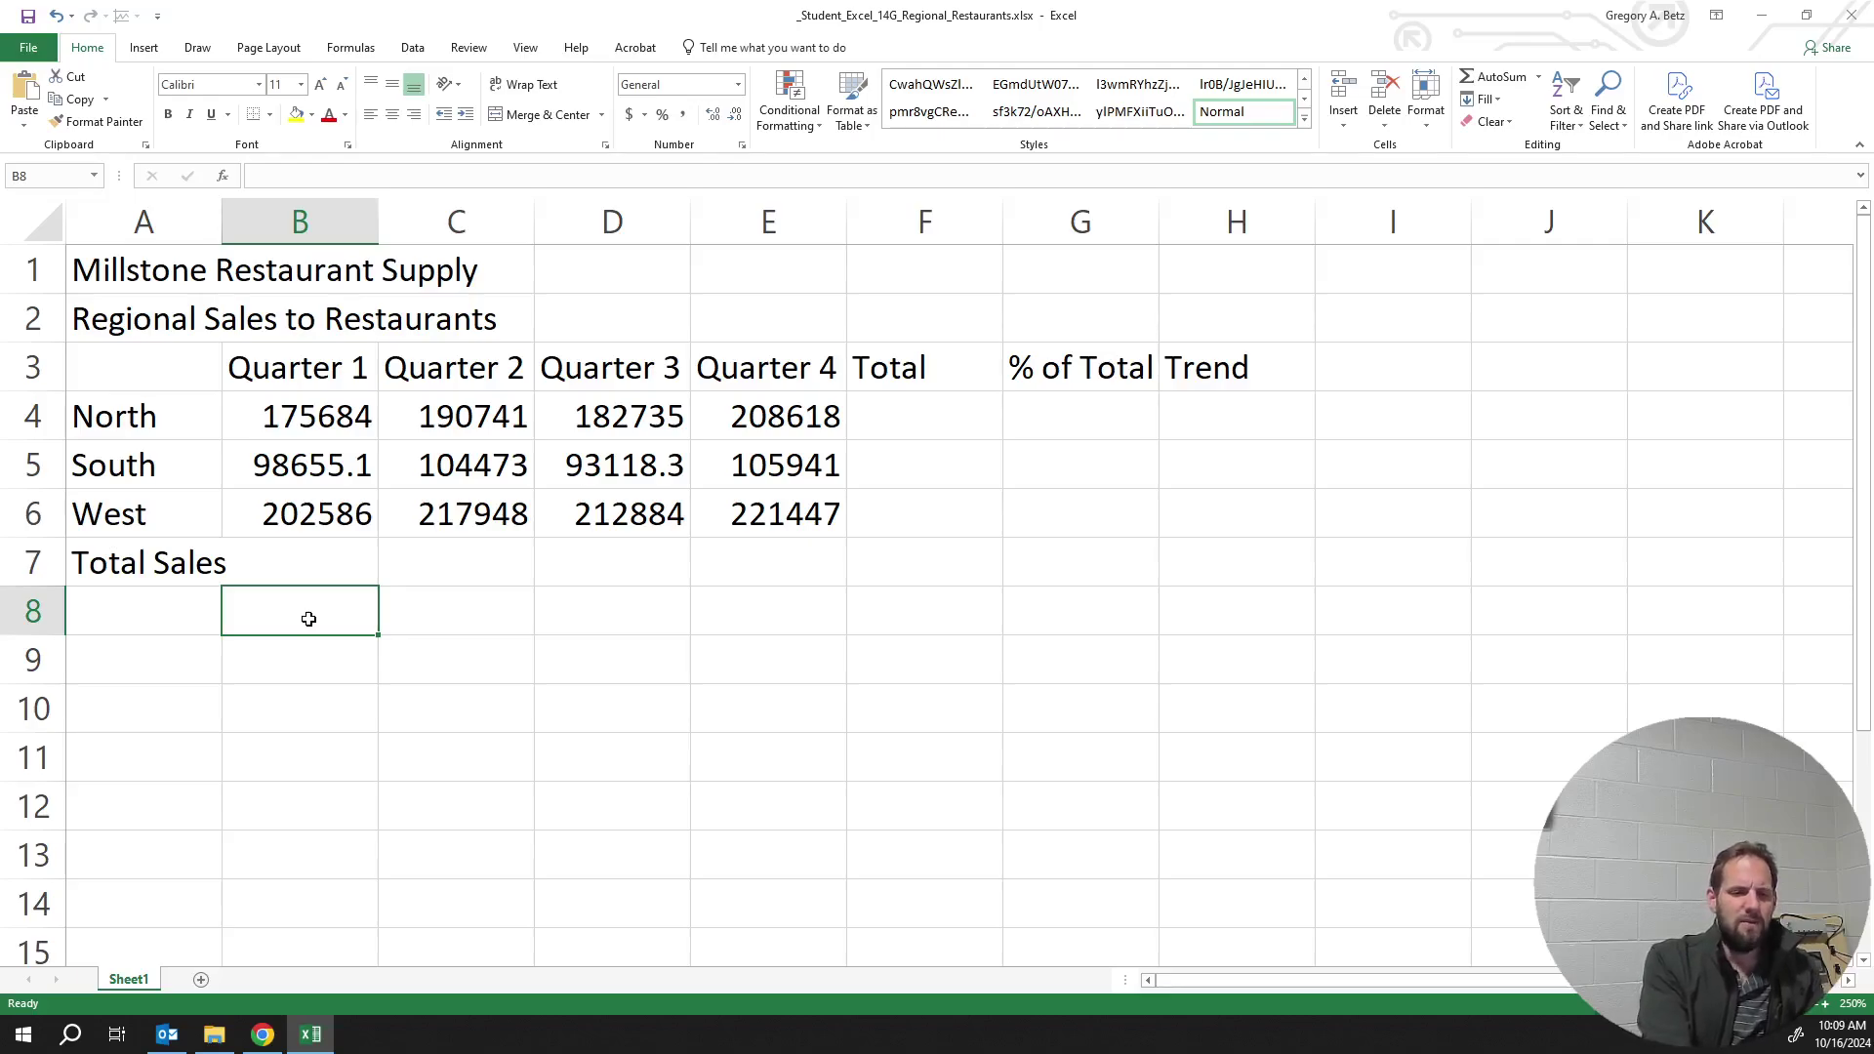
{"action": "type", "text": "=10/2"}
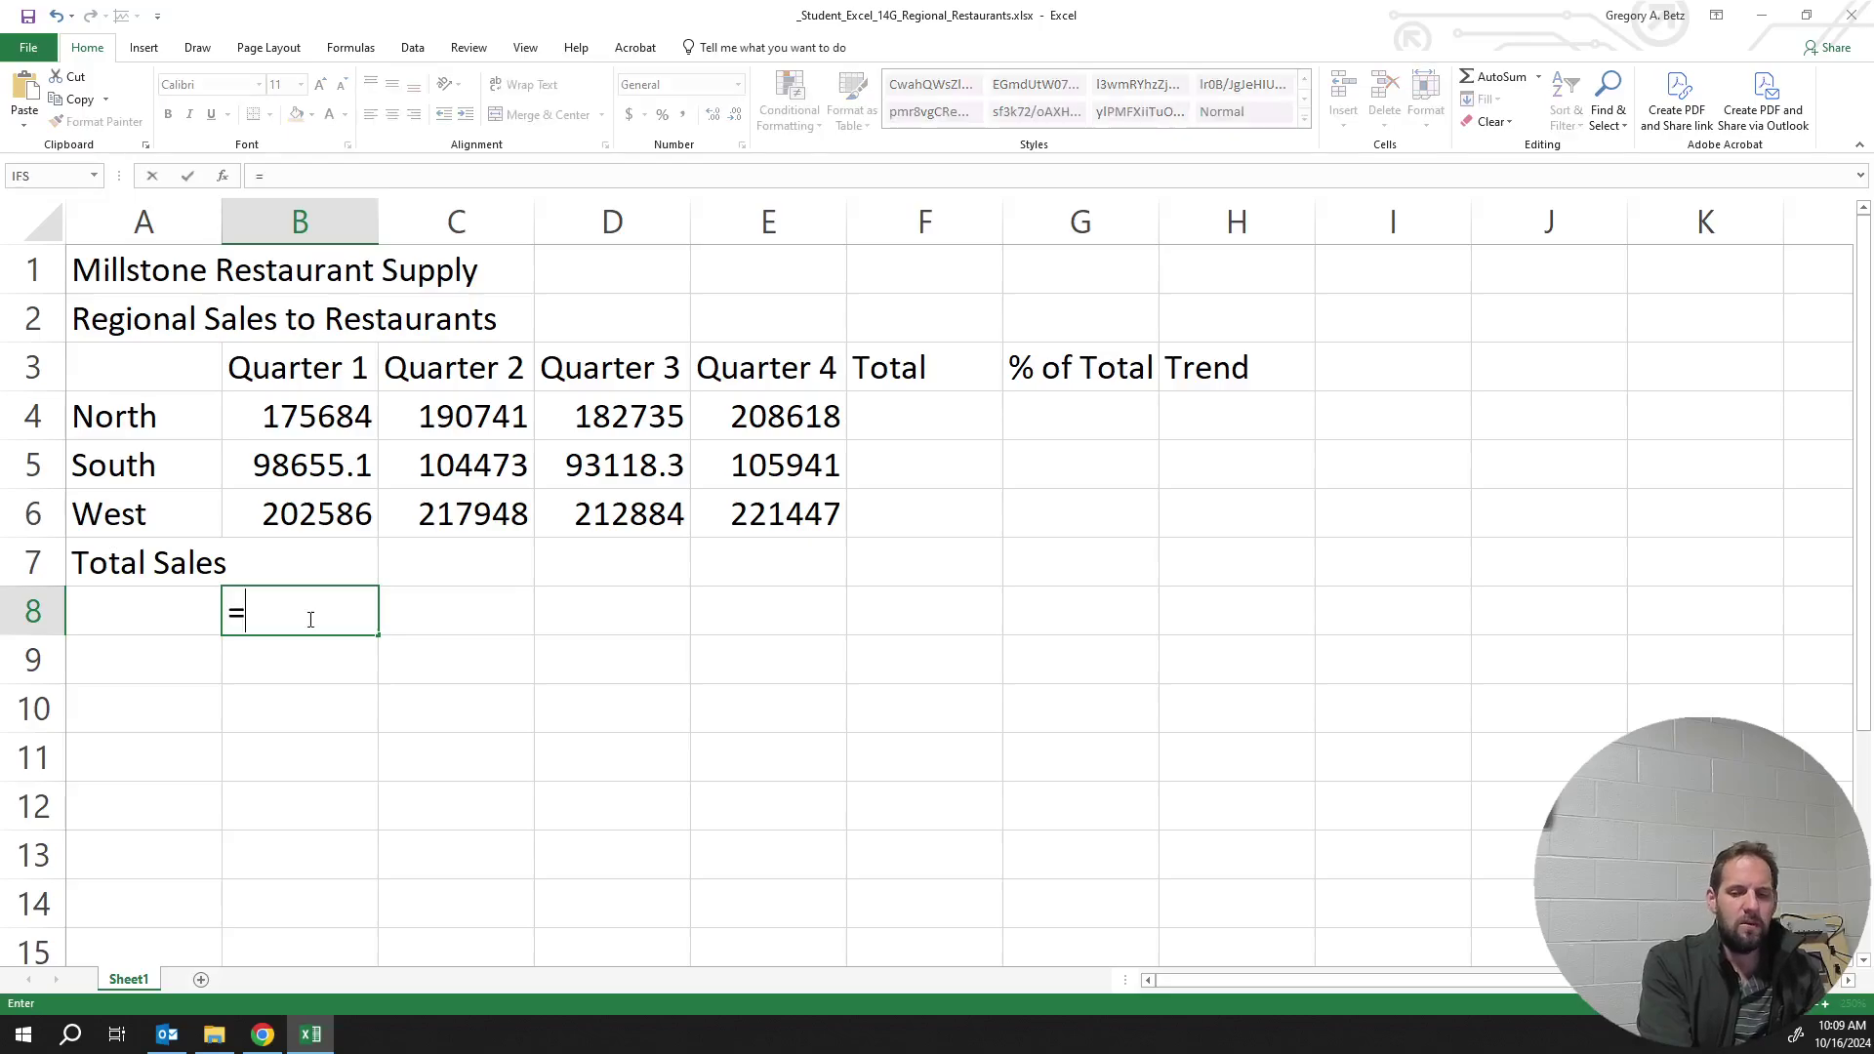
{"action": "key", "text": "Return"}
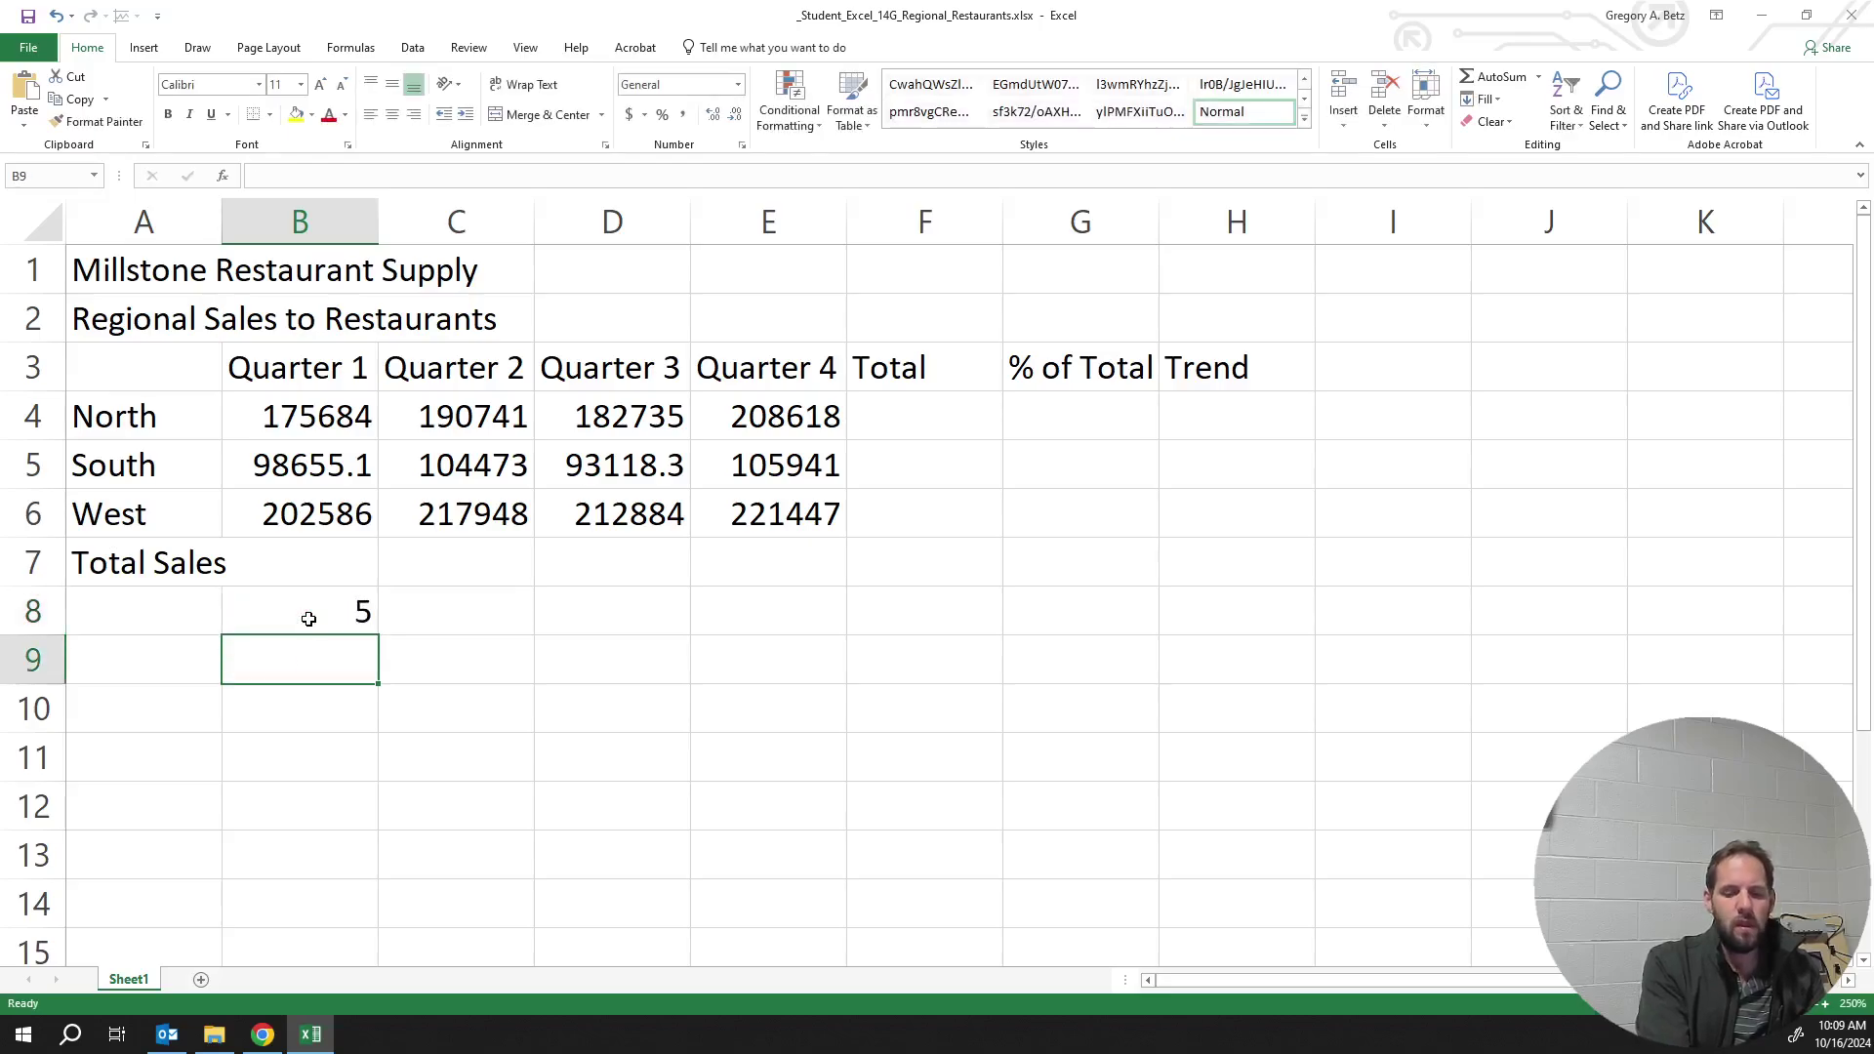
{"action": "type", "text": "="}
{"action": "left_click", "coordinate": [309, 619]}
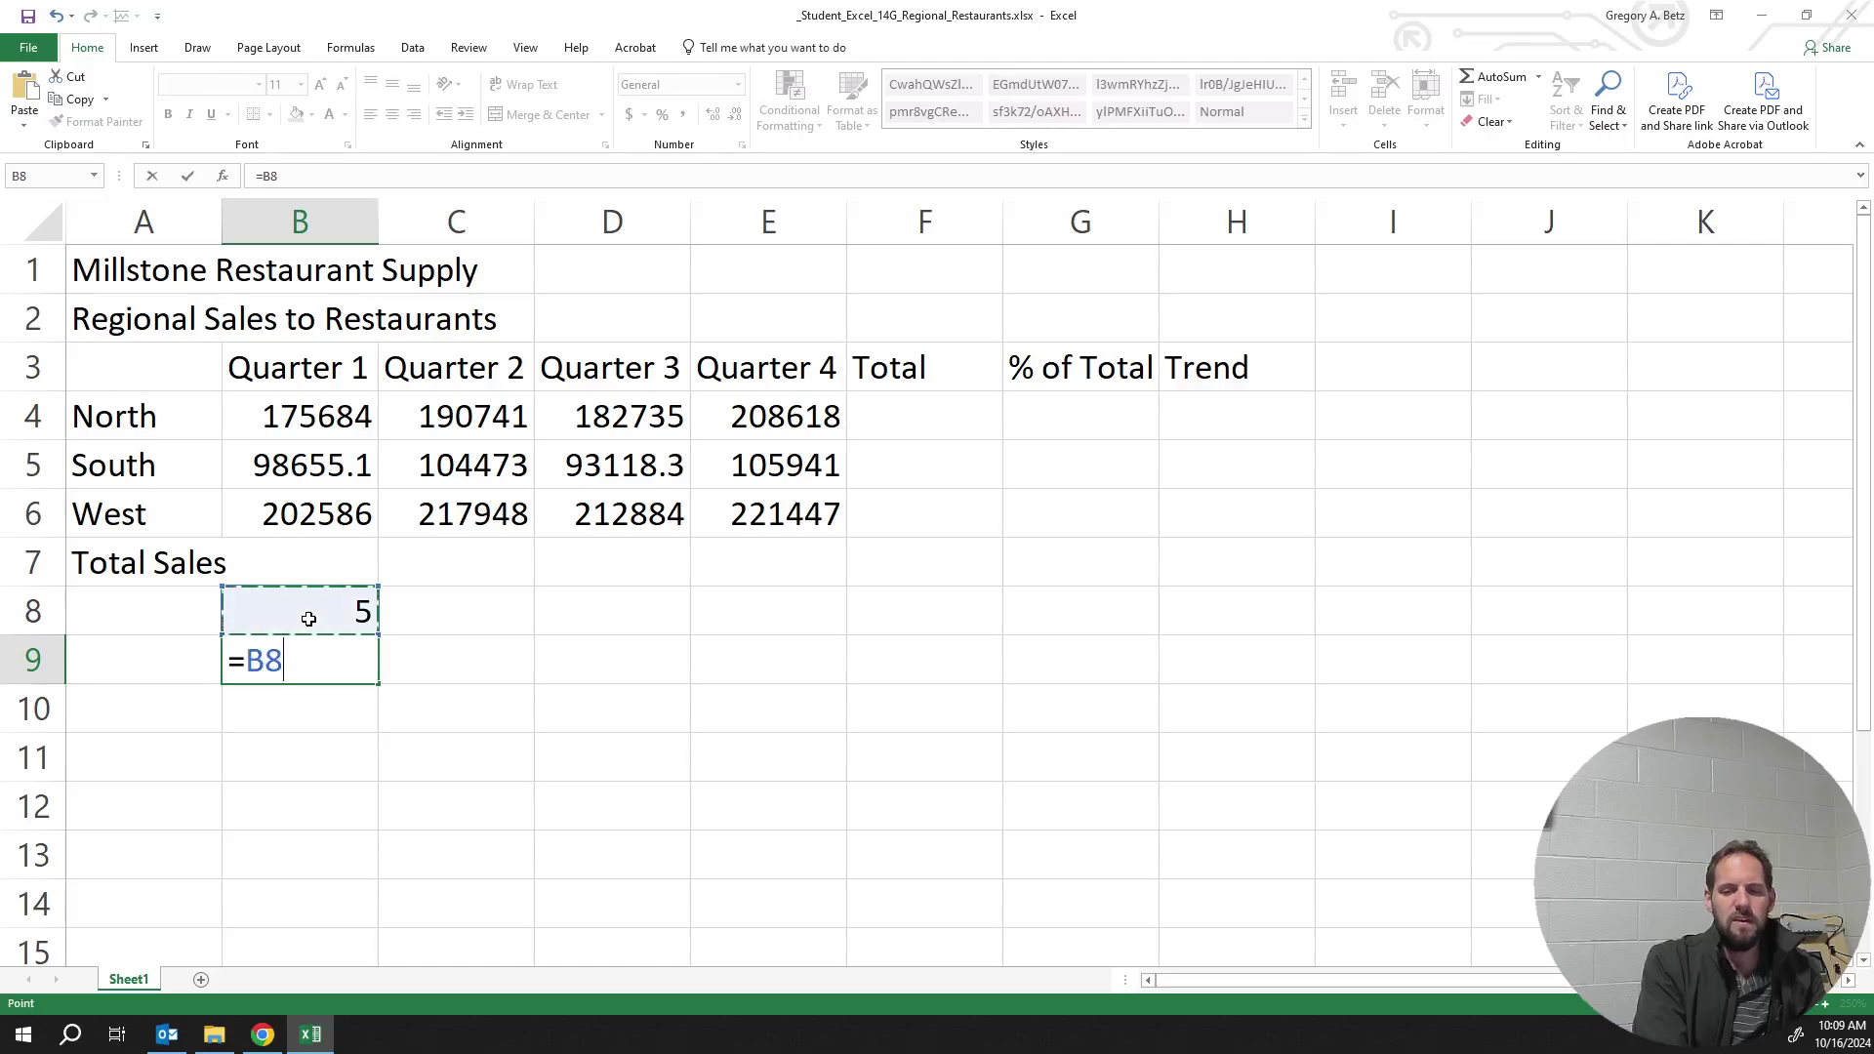
{"action": "type", "text": "/2"}
{"action": "key", "text": "Return"}
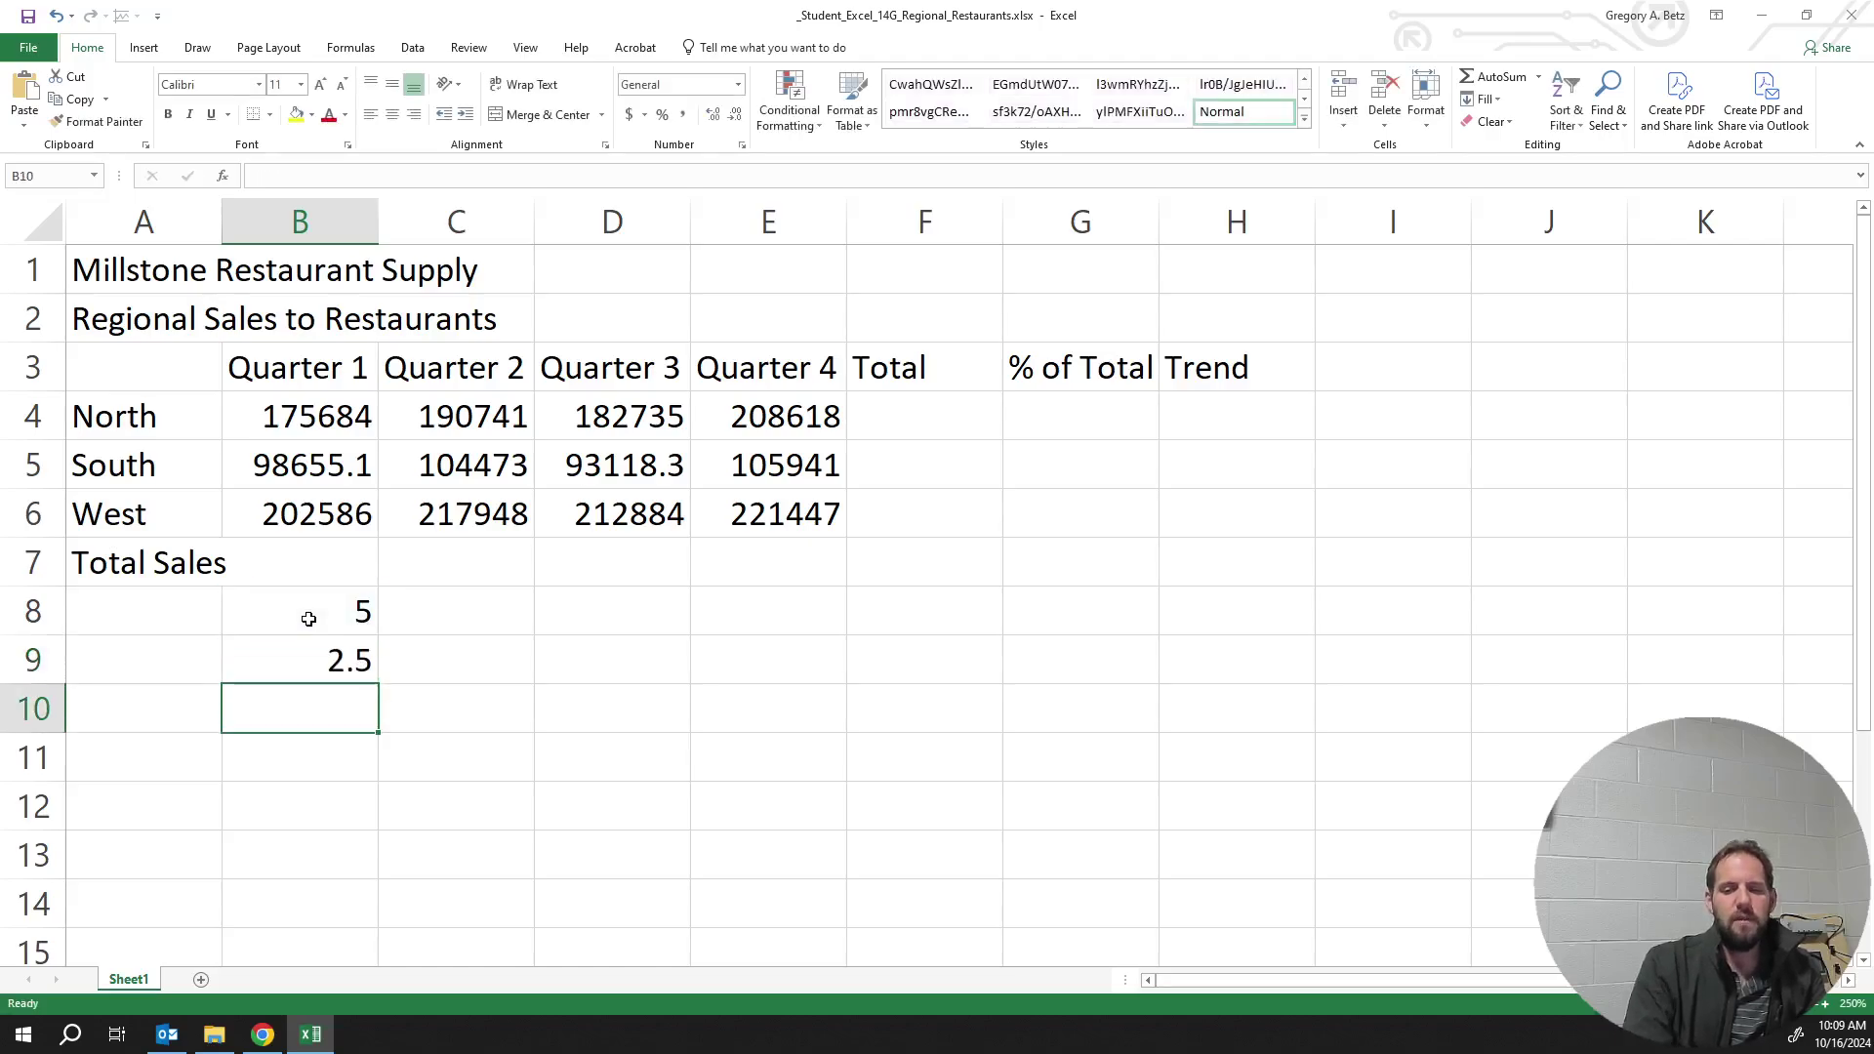
Compare the formulas in B8 and B9, and fill the B9 formula down through B14
{"action": "left_click", "coordinate": [337, 663]}
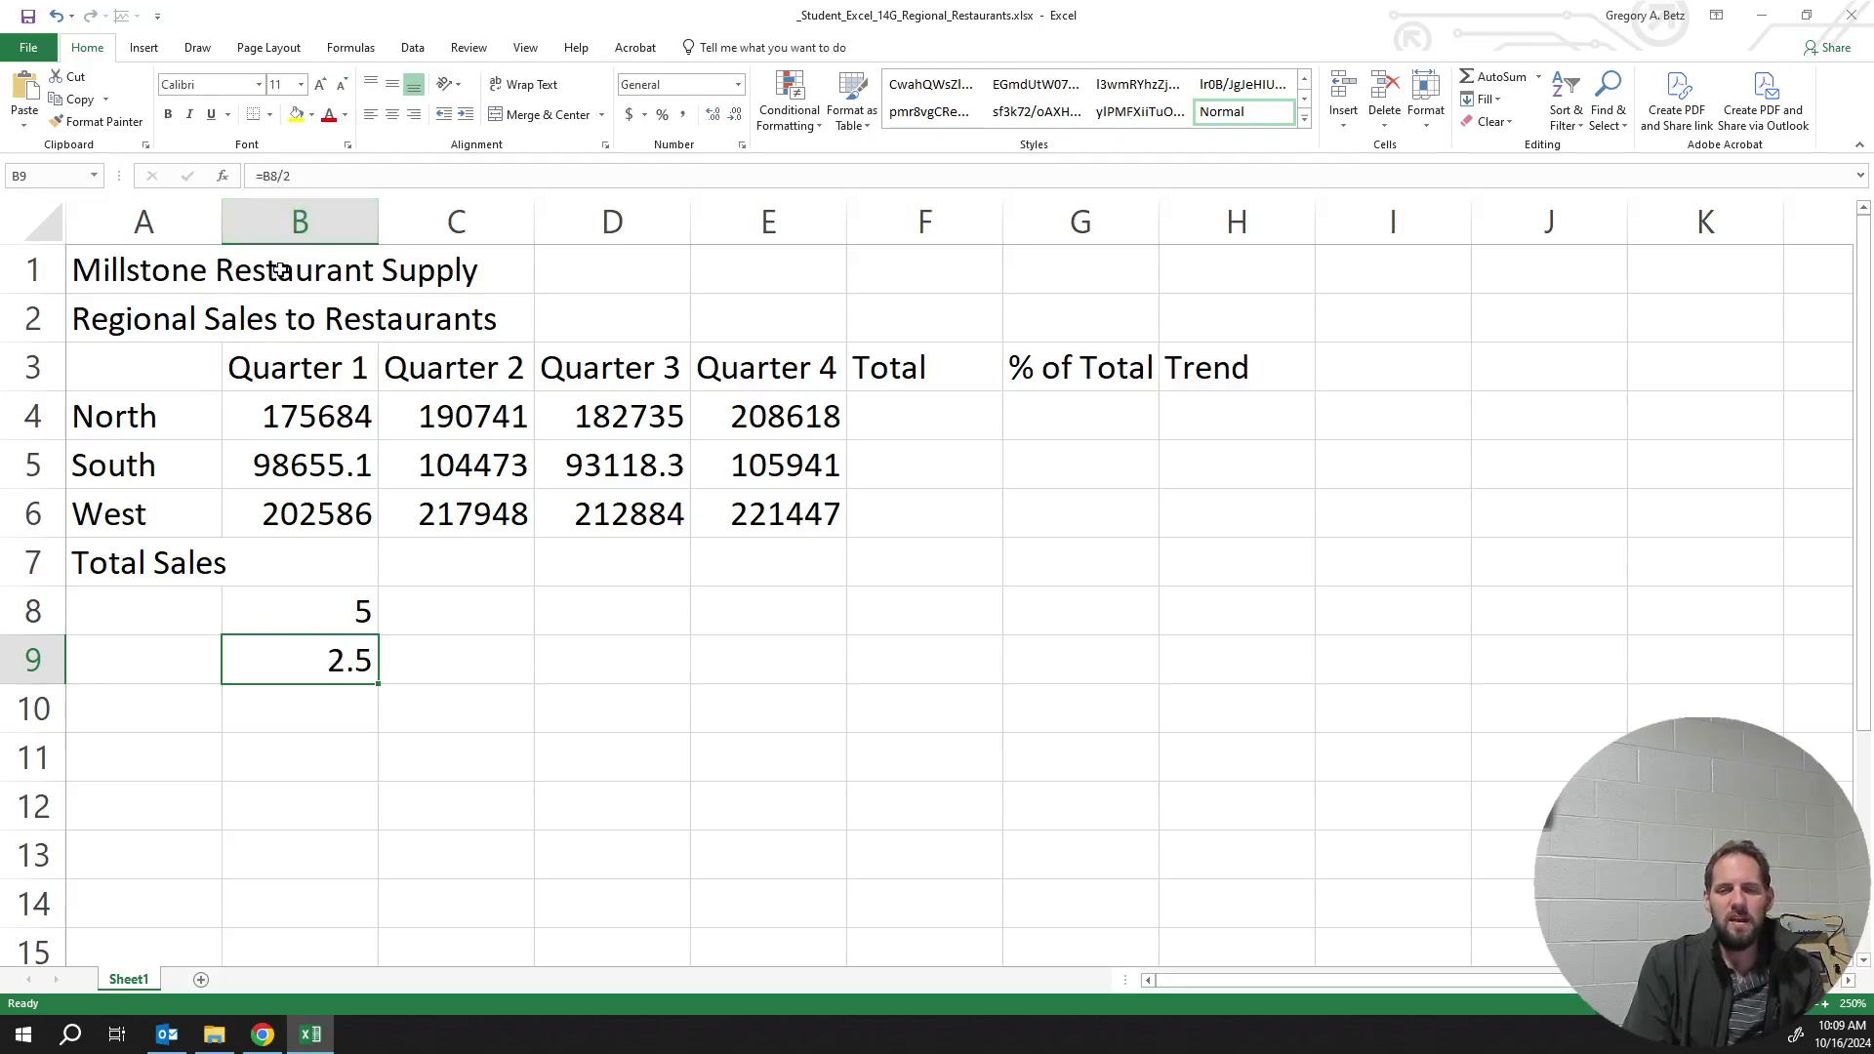
{"action": "left_click", "coordinate": [362, 613]}
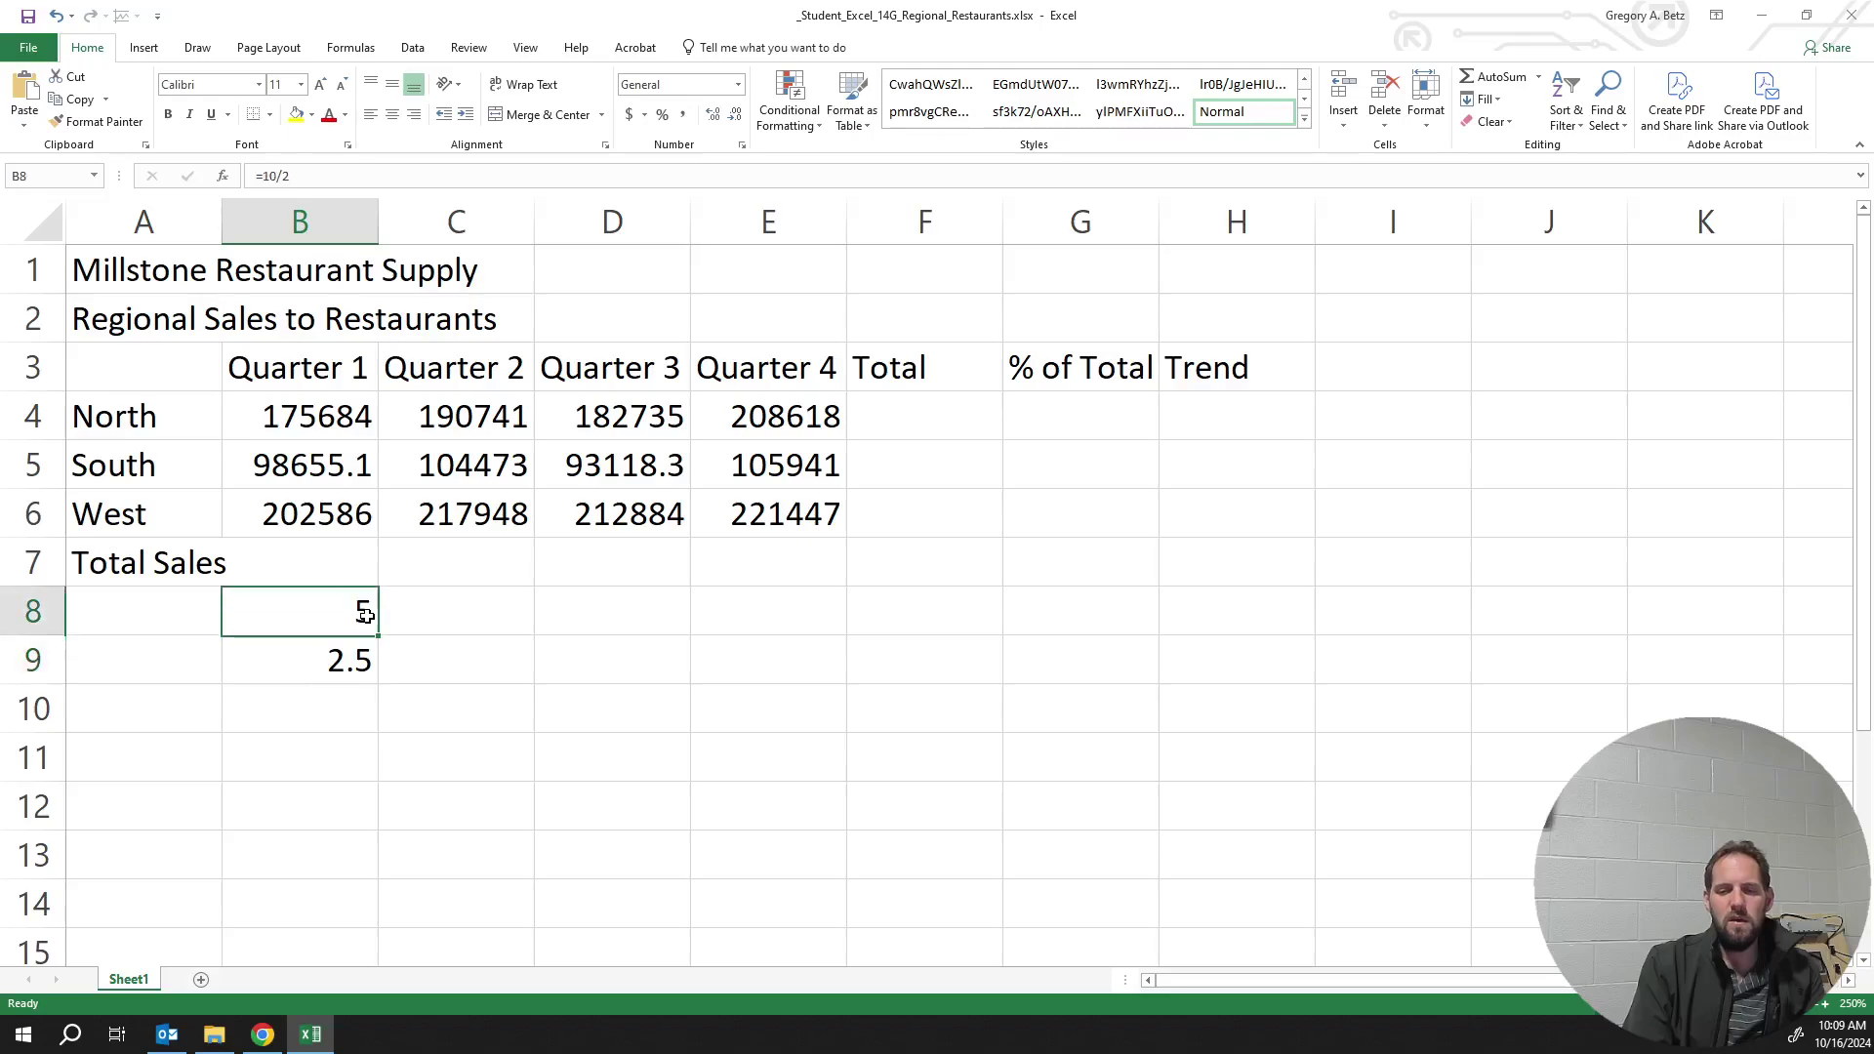
{"action": "left_click", "coordinate": [337, 661]}
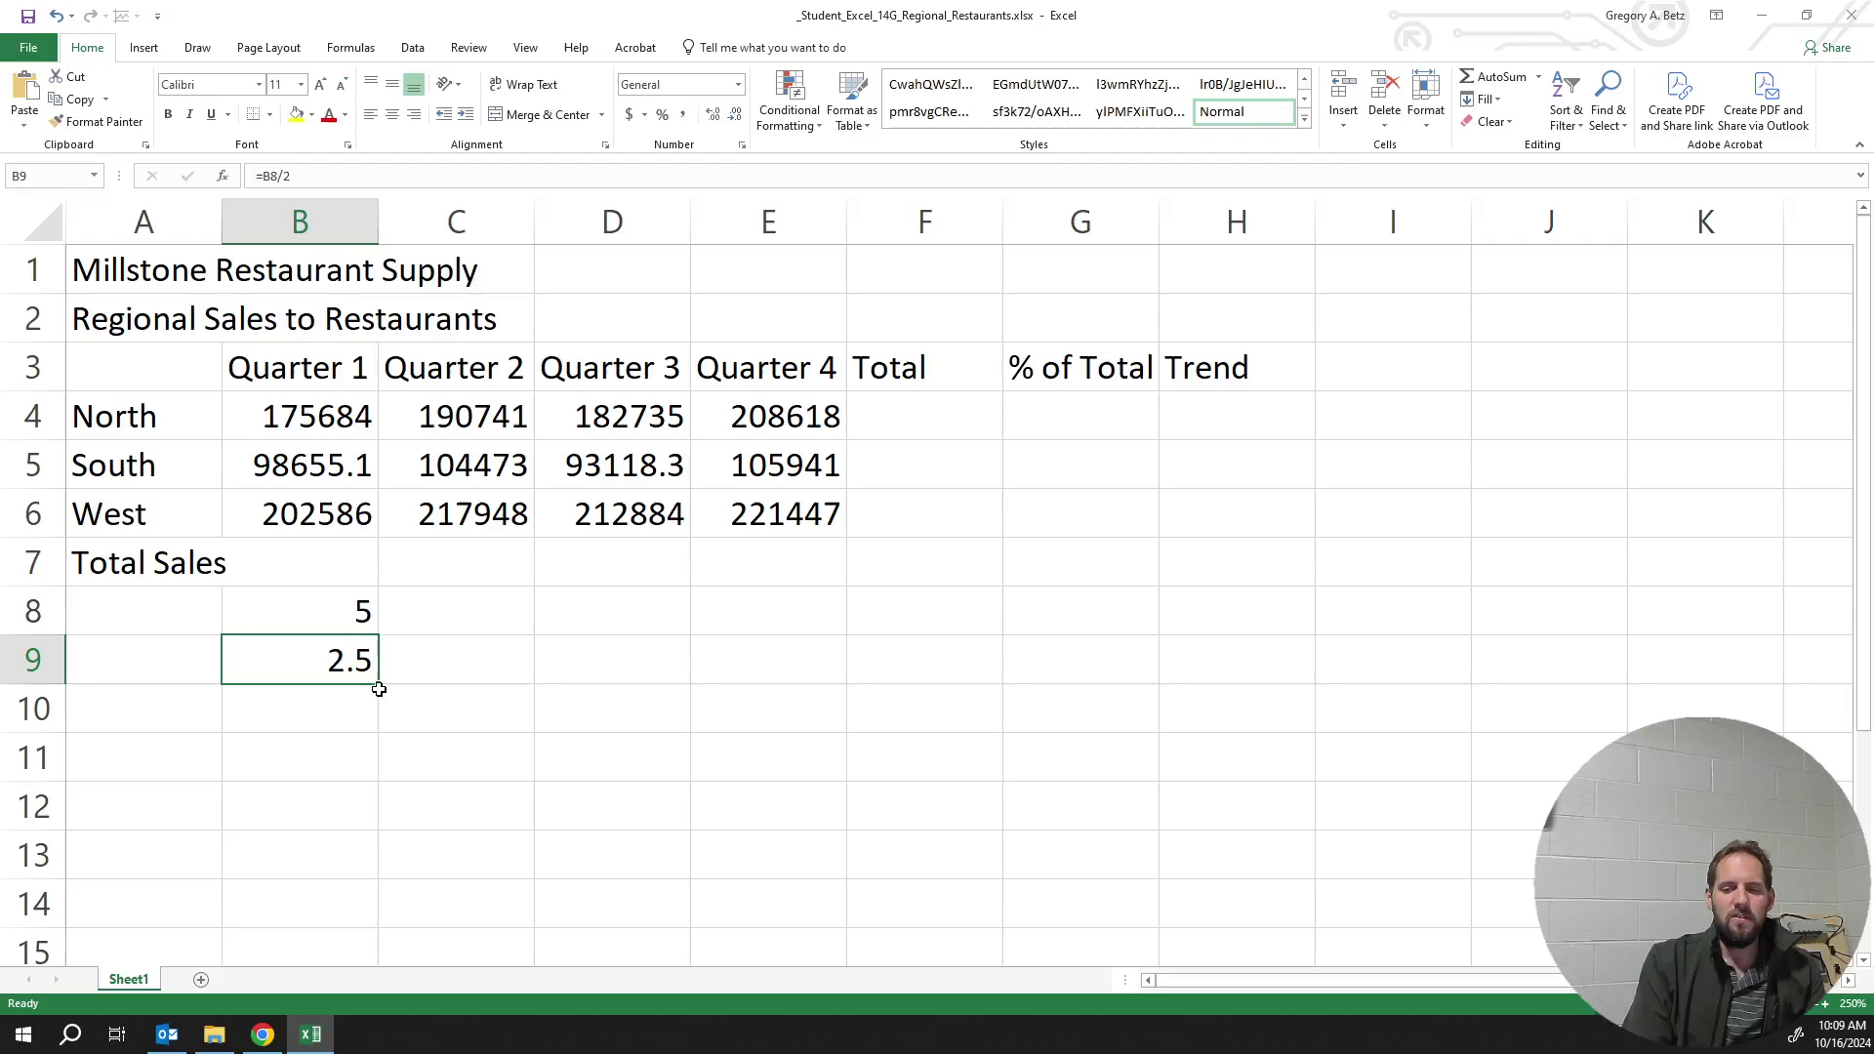
{"action": "left_click_drag", "start_coordinate": [378, 684], "coordinate": [375, 722]}
{"action": "left_click", "coordinate": [350, 717]}
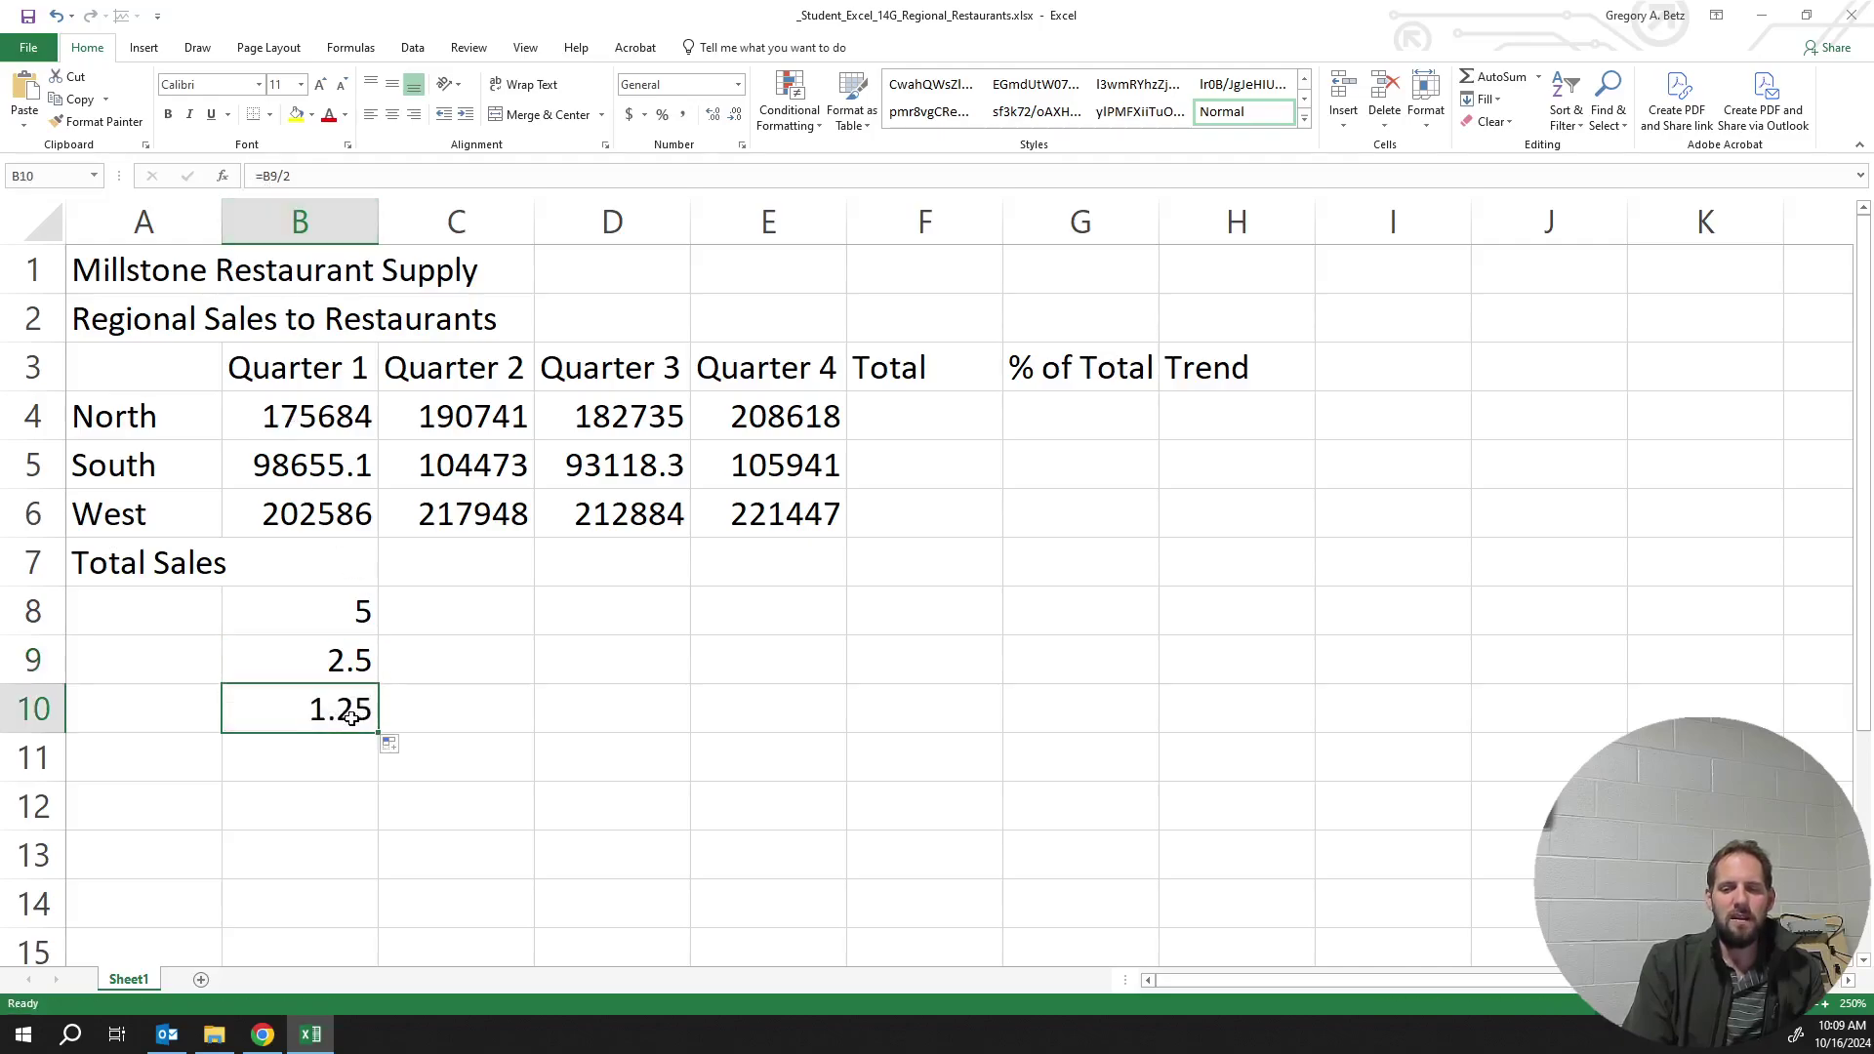
{"action": "left_click_drag", "start_coordinate": [378, 733], "coordinate": [373, 927]}
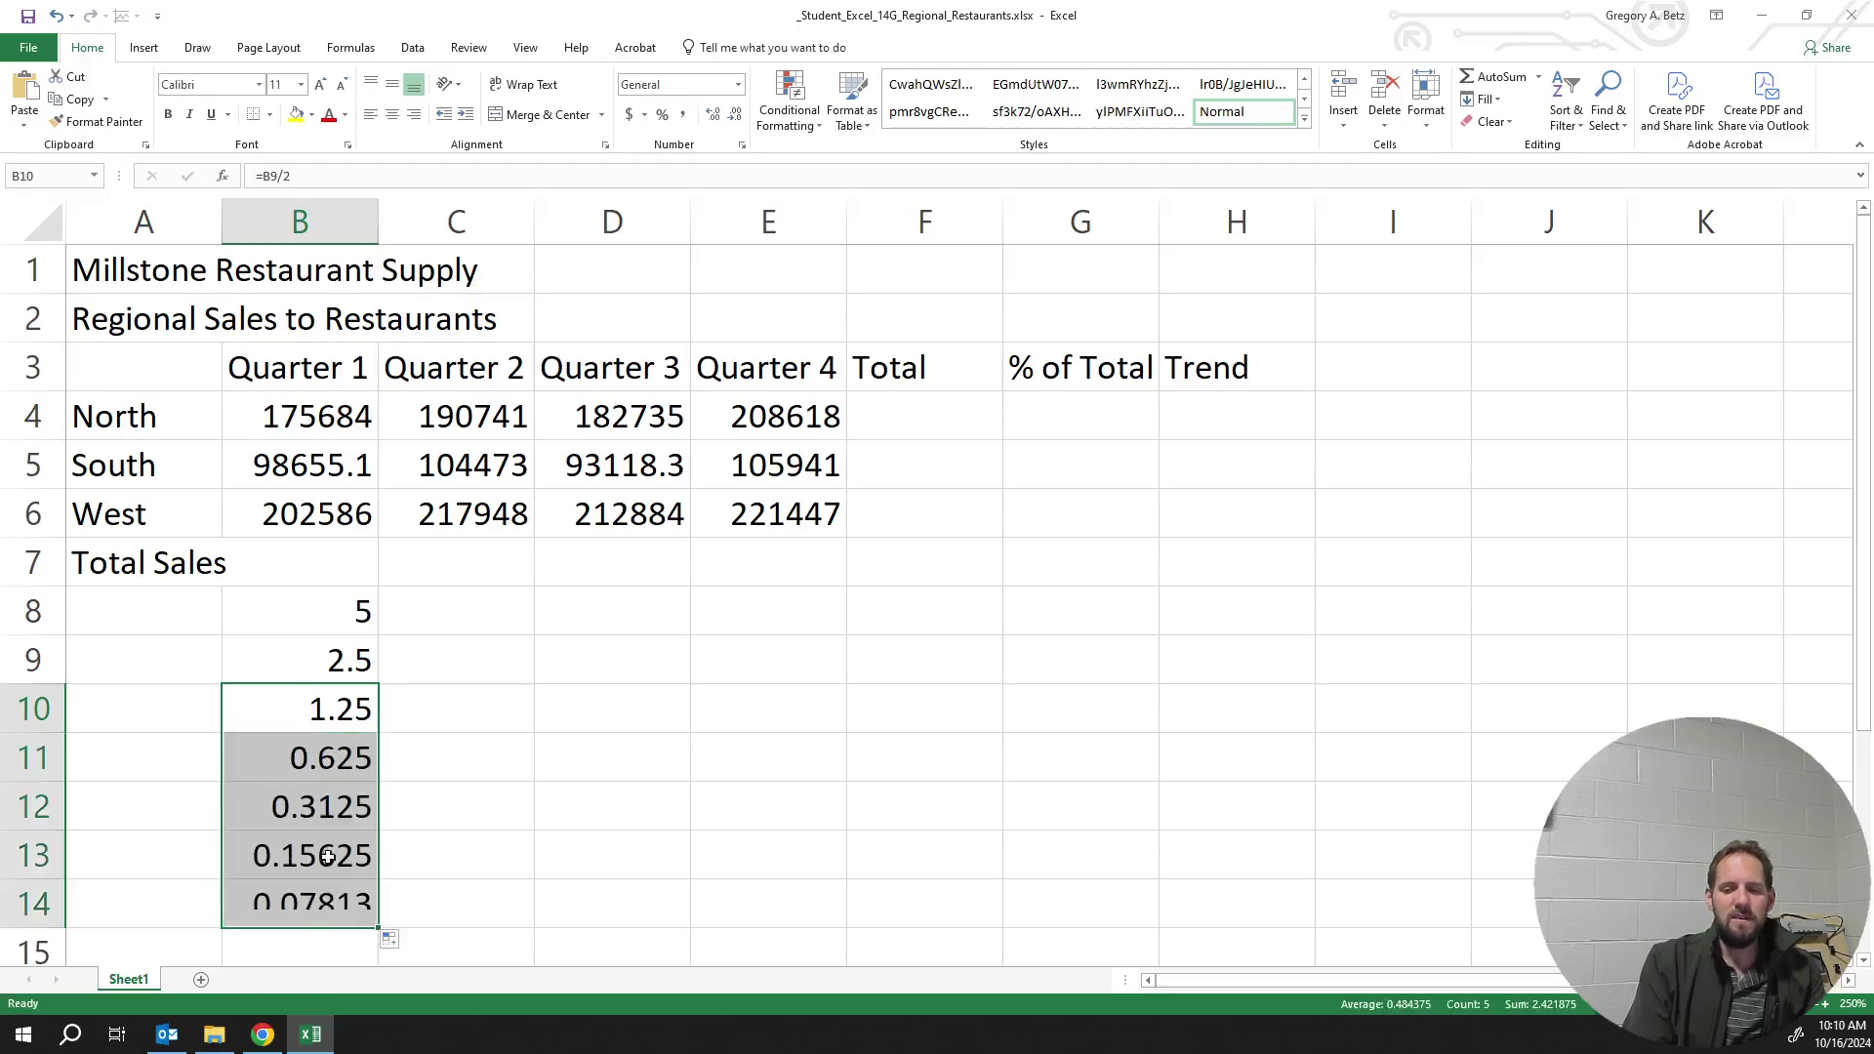
{"action": "left_click", "coordinate": [327, 903]}
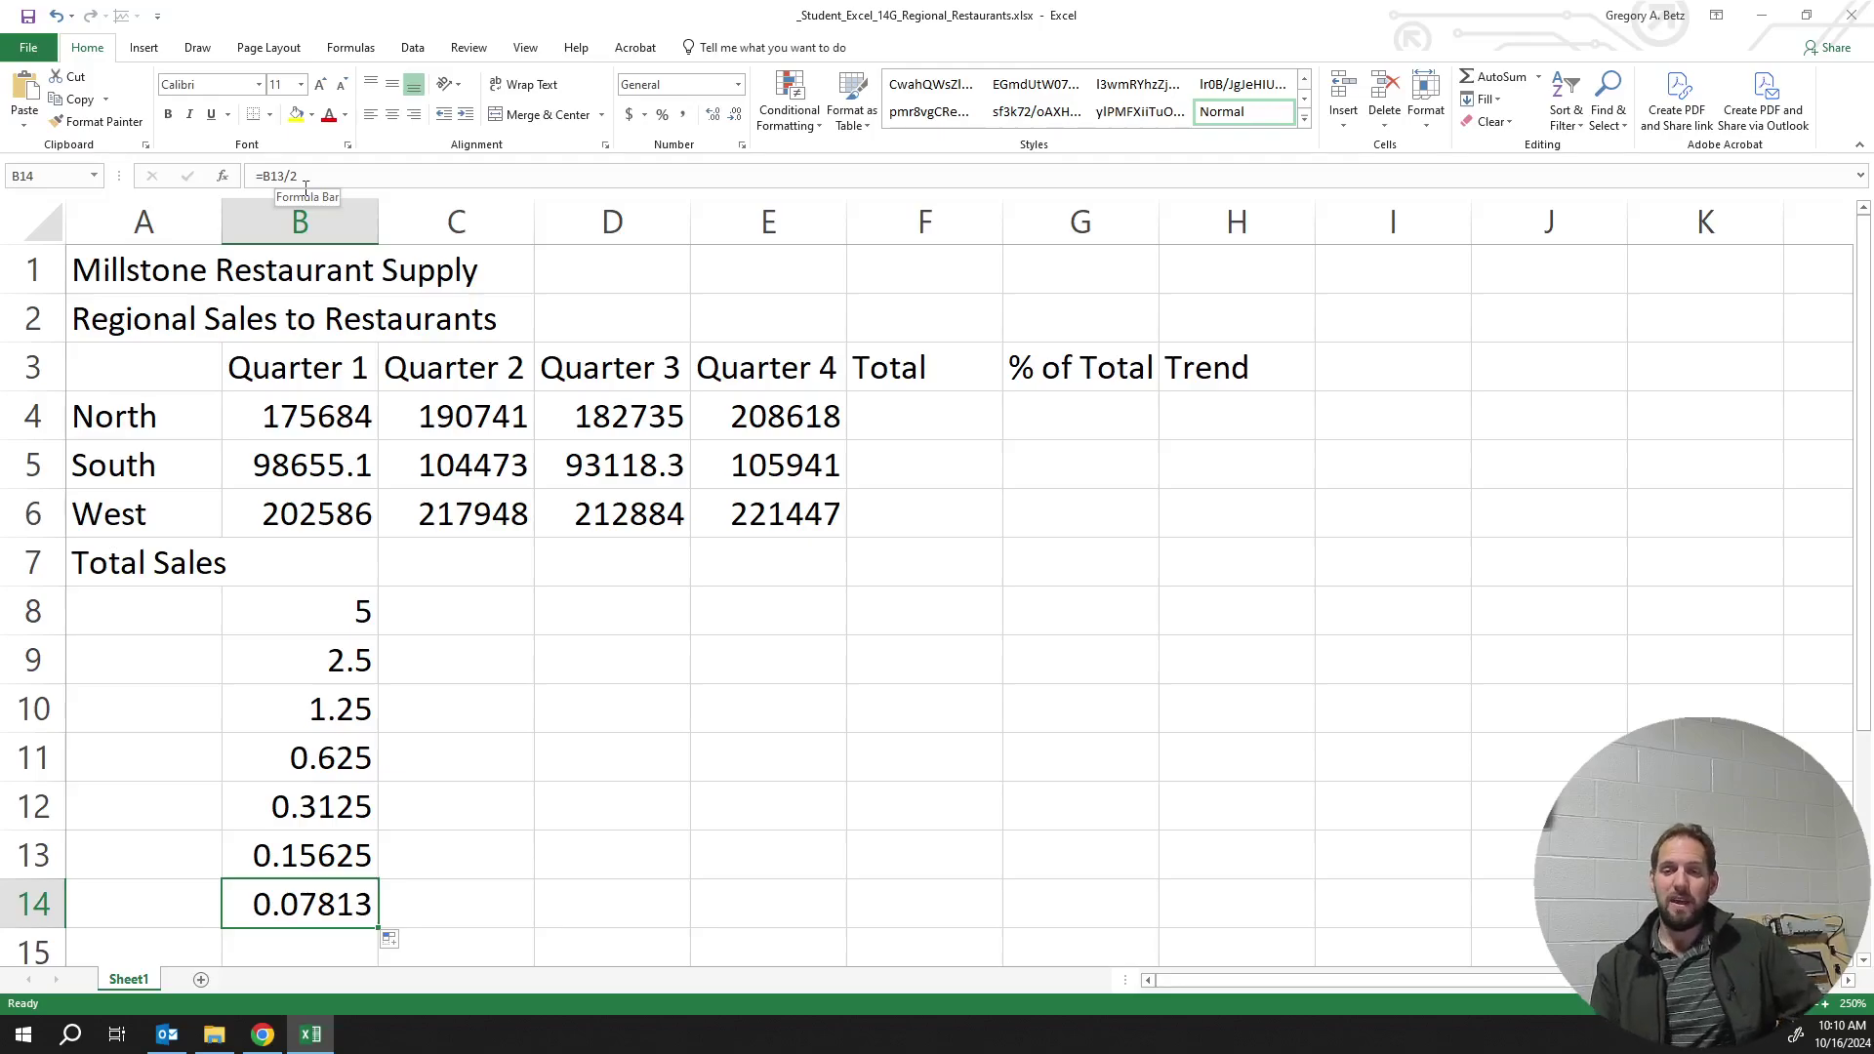
Enter april in cell C8 and fill the month series down to C14
{"action": "left_click", "coordinate": [485, 628]}
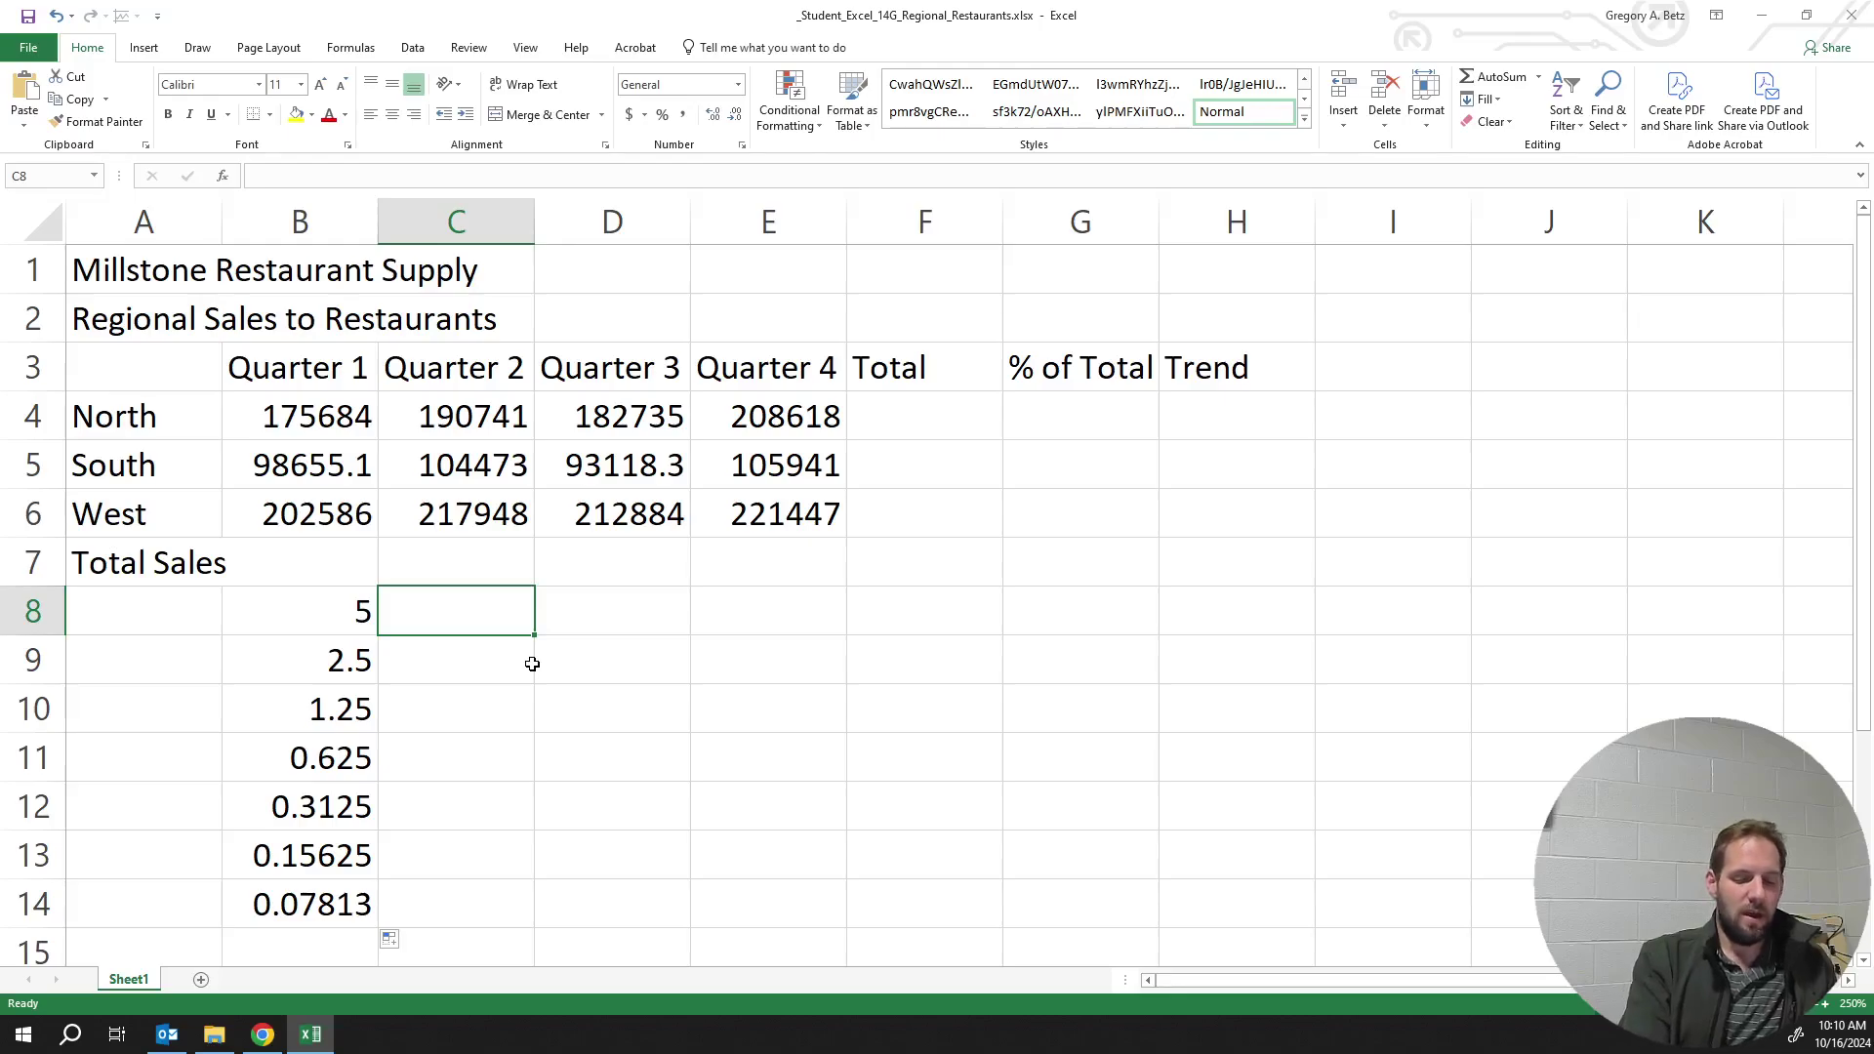
{"action": "type", "text": "april"}
{"action": "key", "text": "Return"}
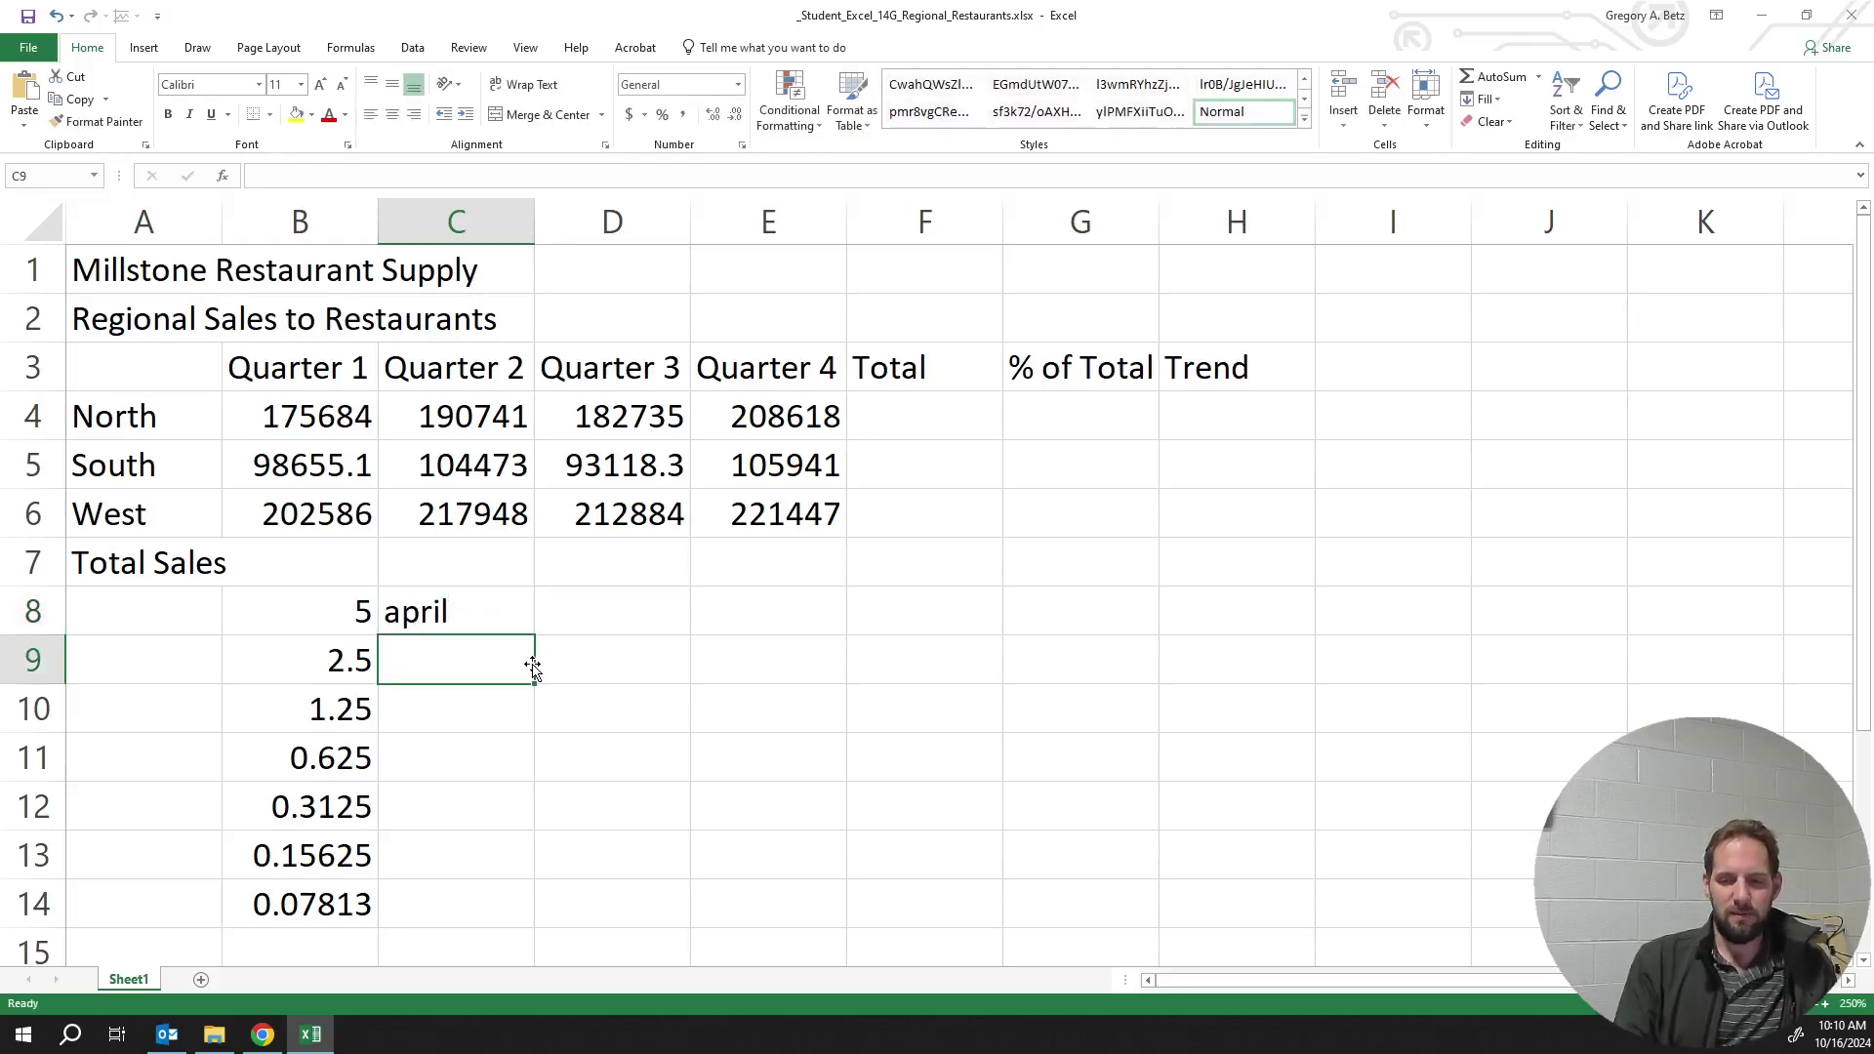
{"action": "left_click", "coordinate": [447, 622]}
{"action": "left_click_drag", "start_coordinate": [535, 634], "coordinate": [536, 925]}
{"action": "left_click", "coordinate": [619, 720]}
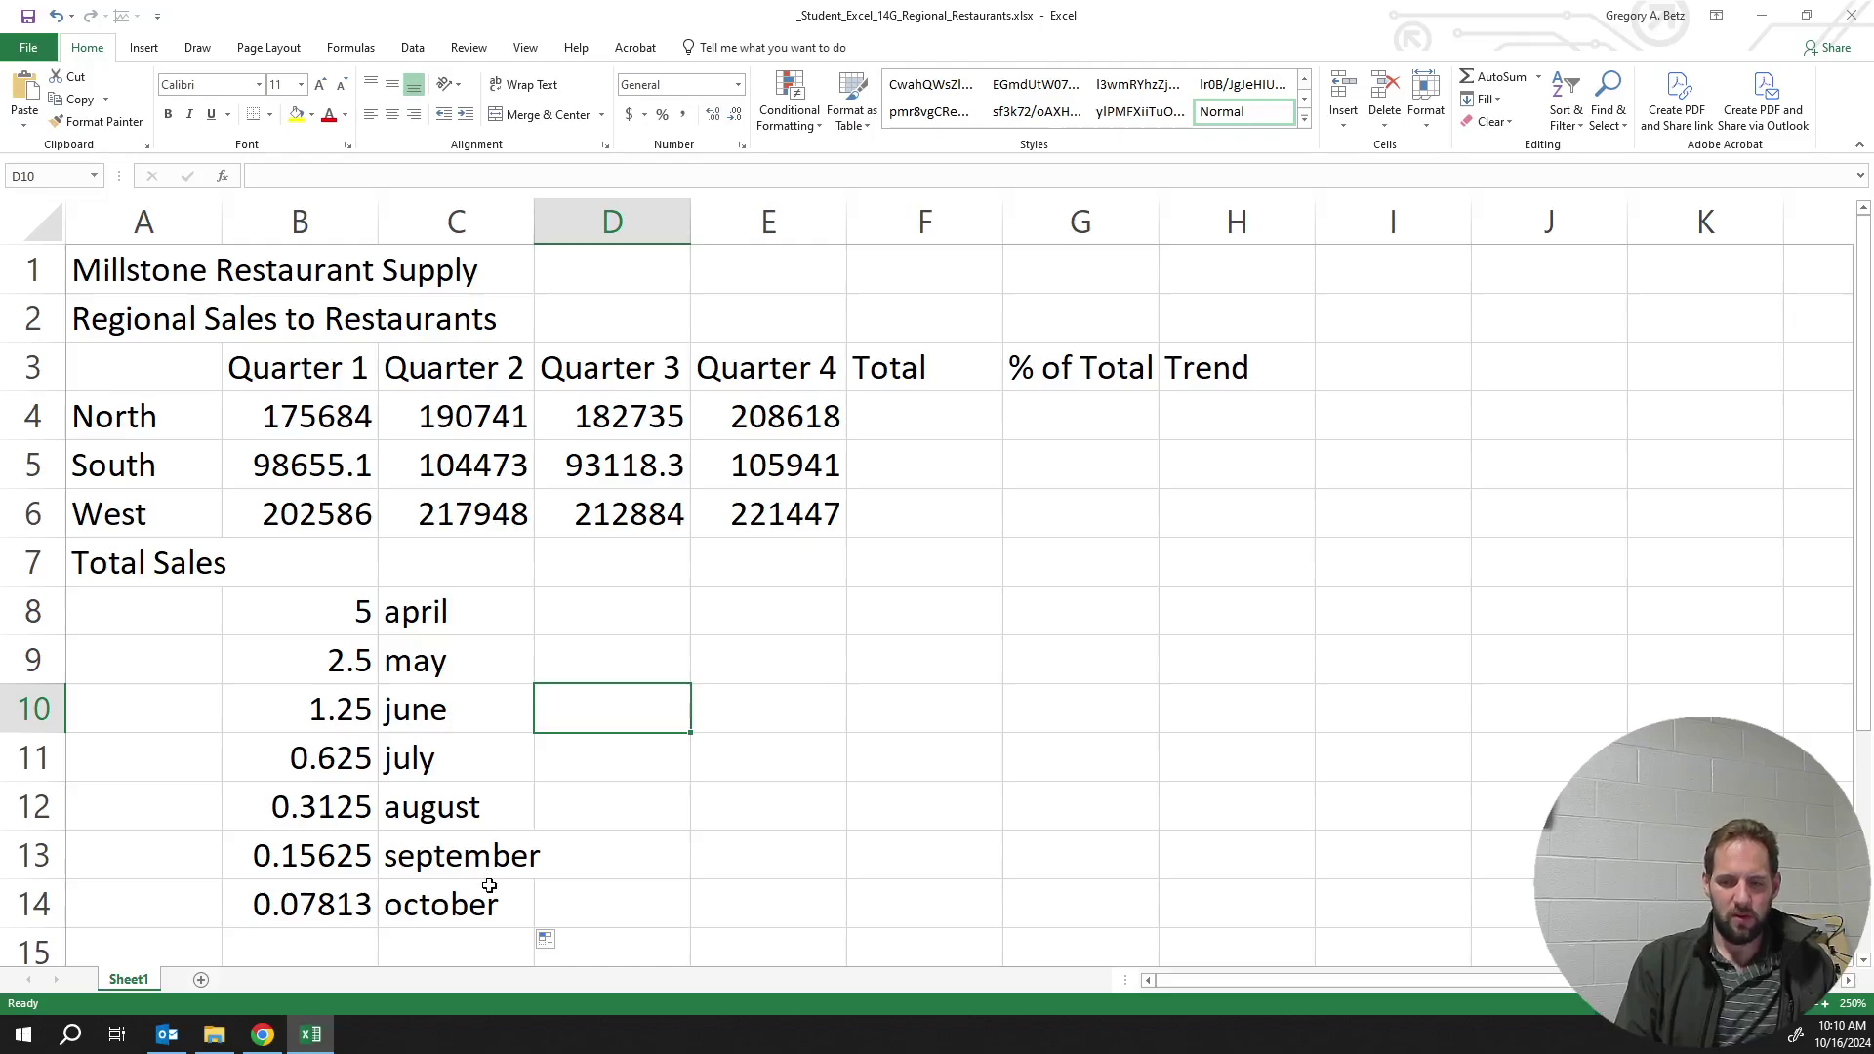
Clear the month names from C8:C14
{"action": "left_click_drag", "start_coordinate": [444, 613], "coordinate": [346, 627]}
{"action": "key", "text": "Delete"}
{"action": "left_click", "coordinate": [539, 906]}
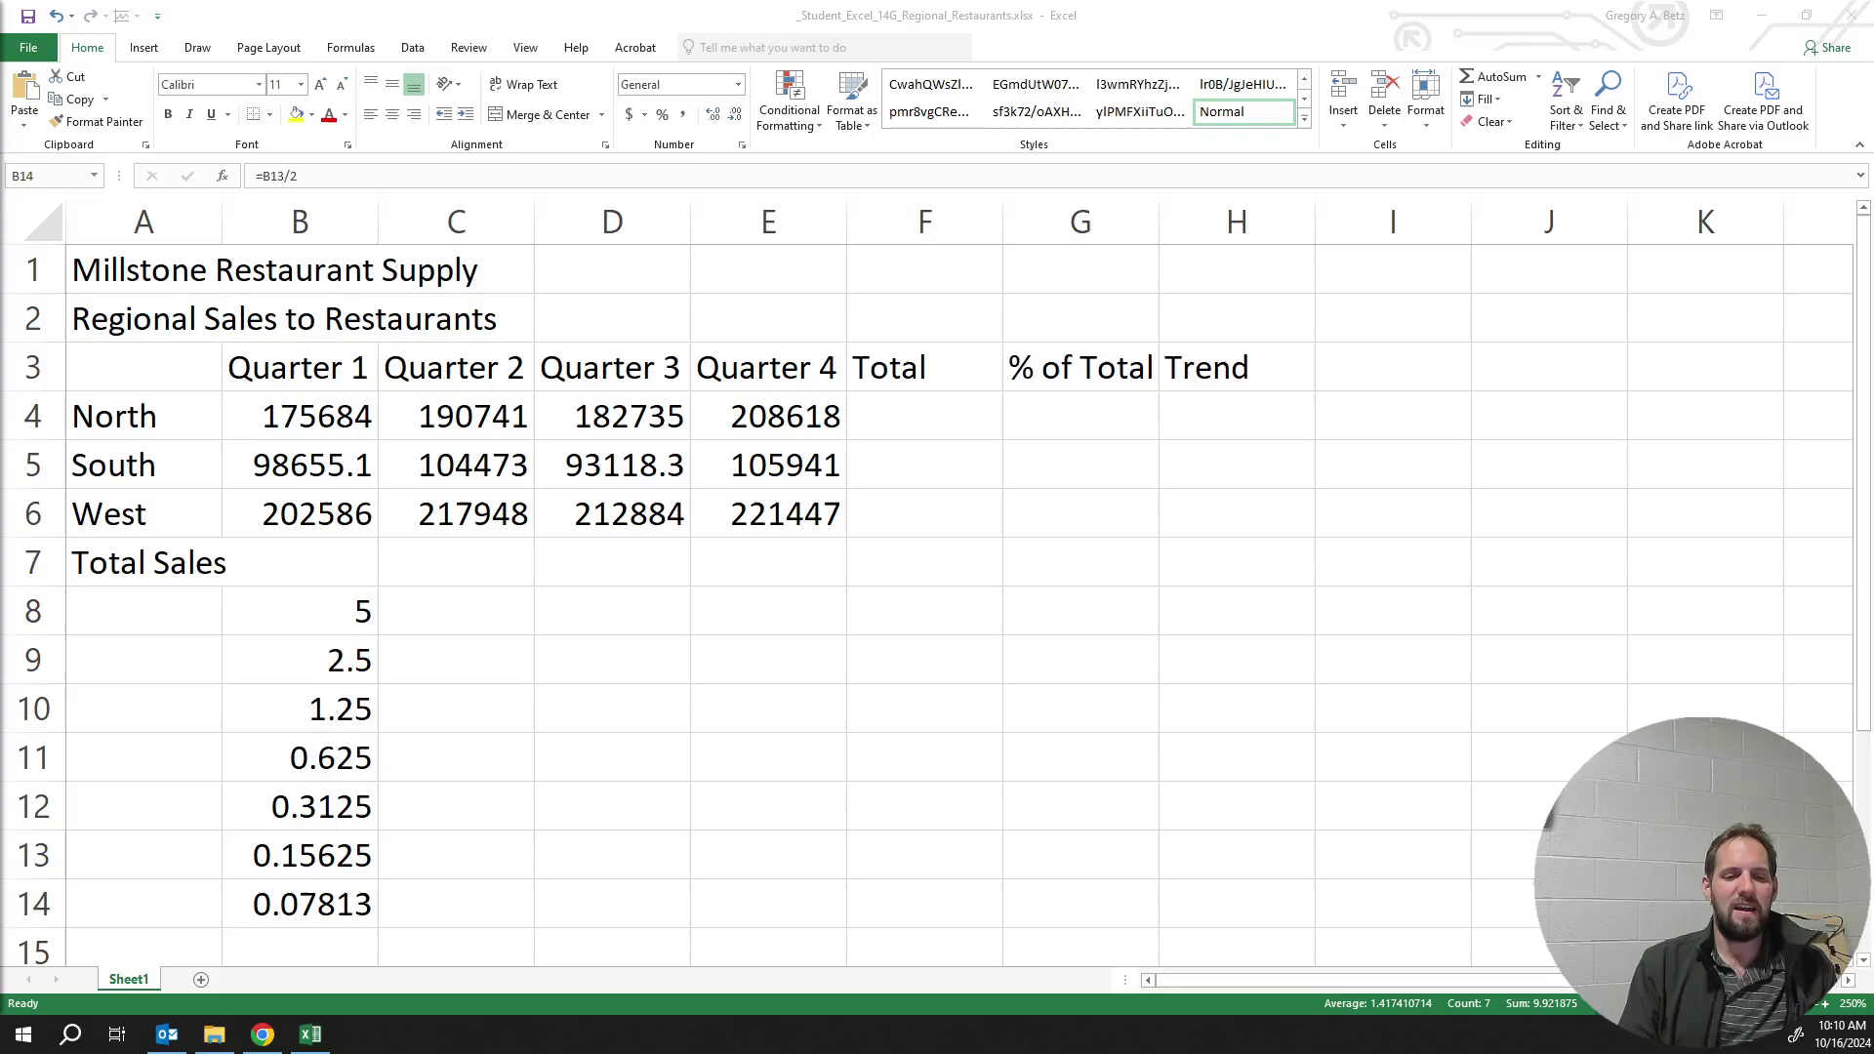
Enter the formula =5*36 in cell C8
{"action": "left_click", "coordinate": [404, 611]}
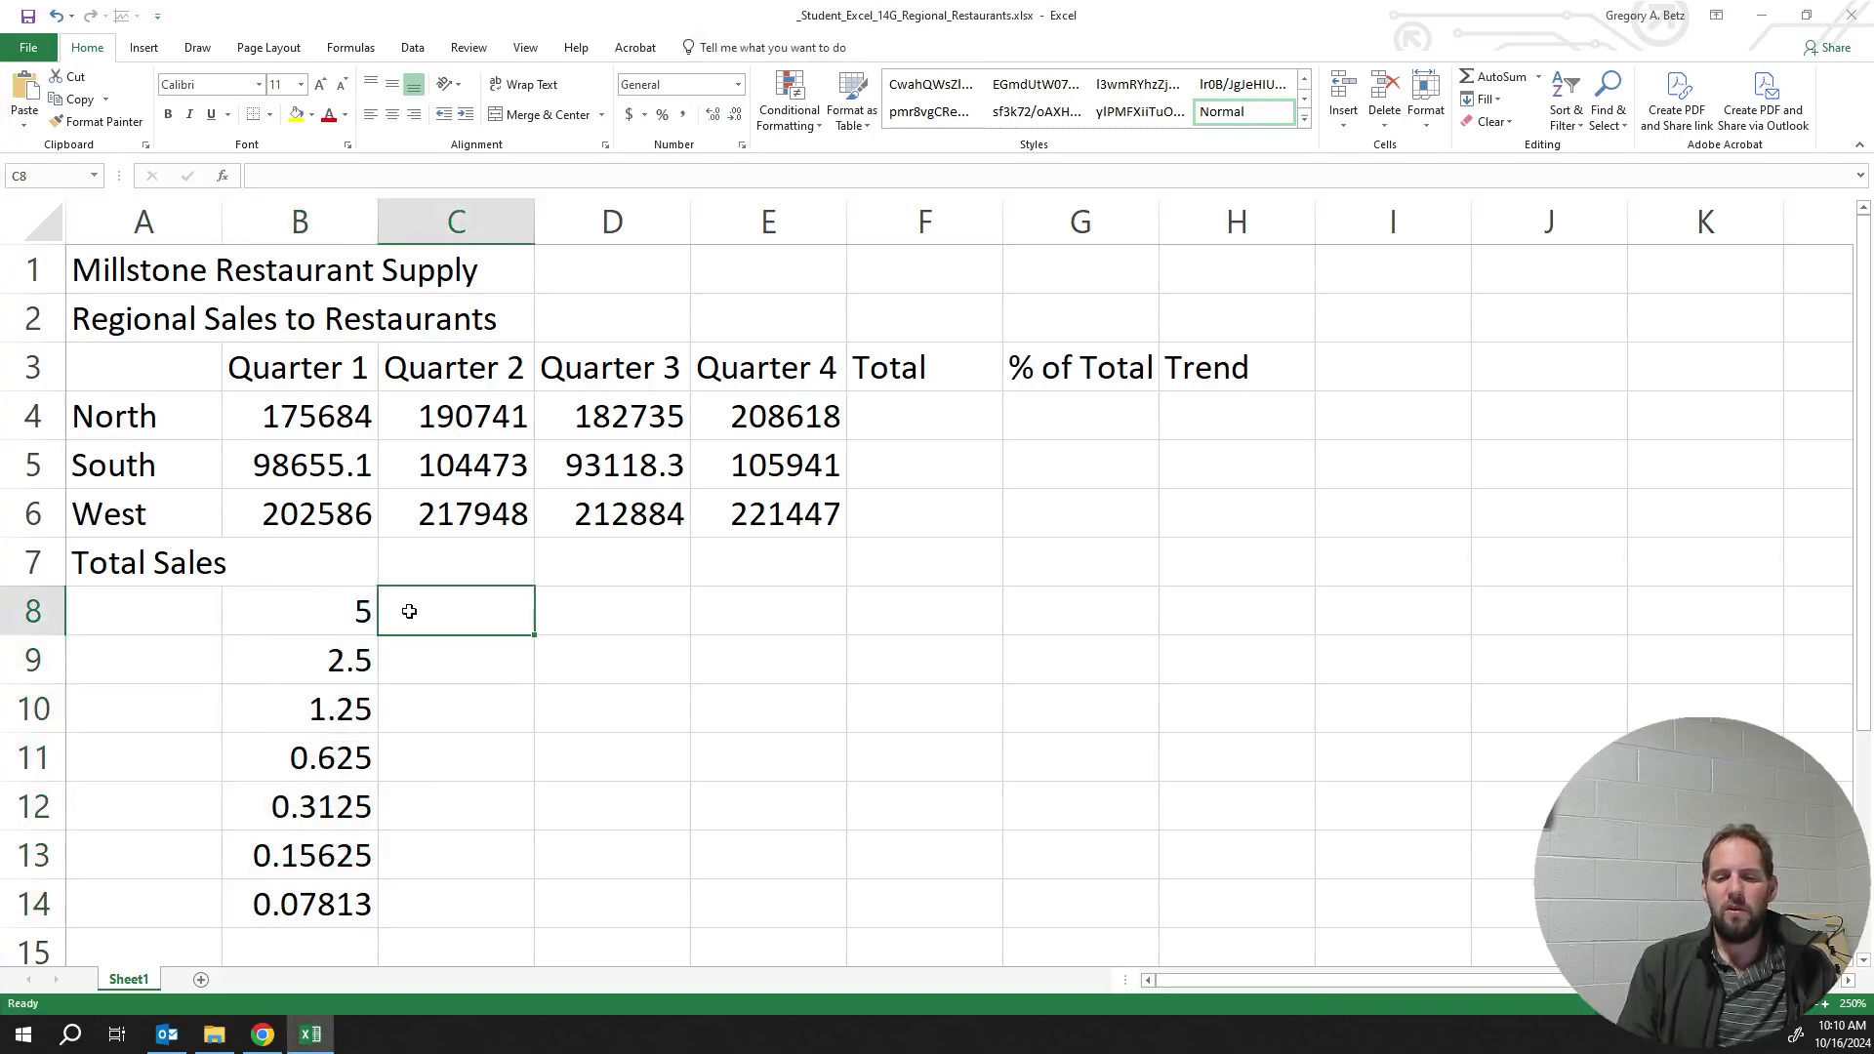
{"action": "type", "text": "="}
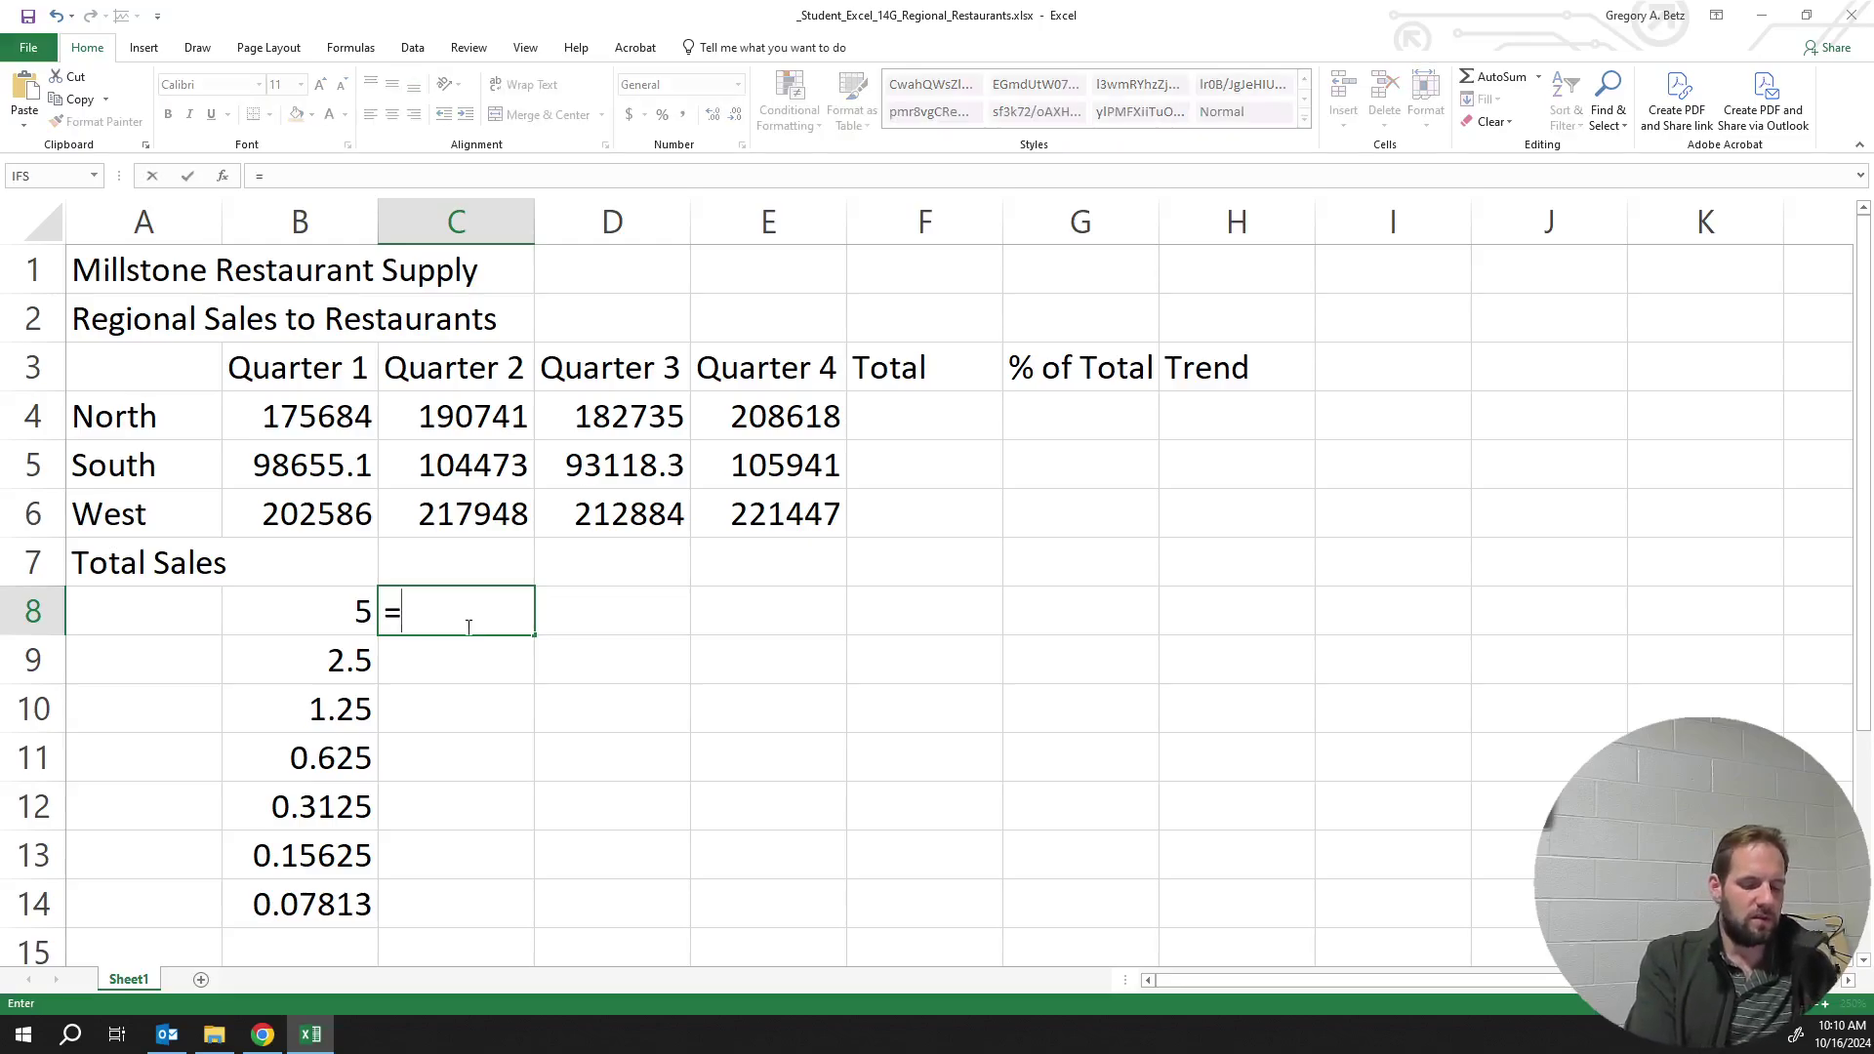
{"action": "type", "text": "5"}
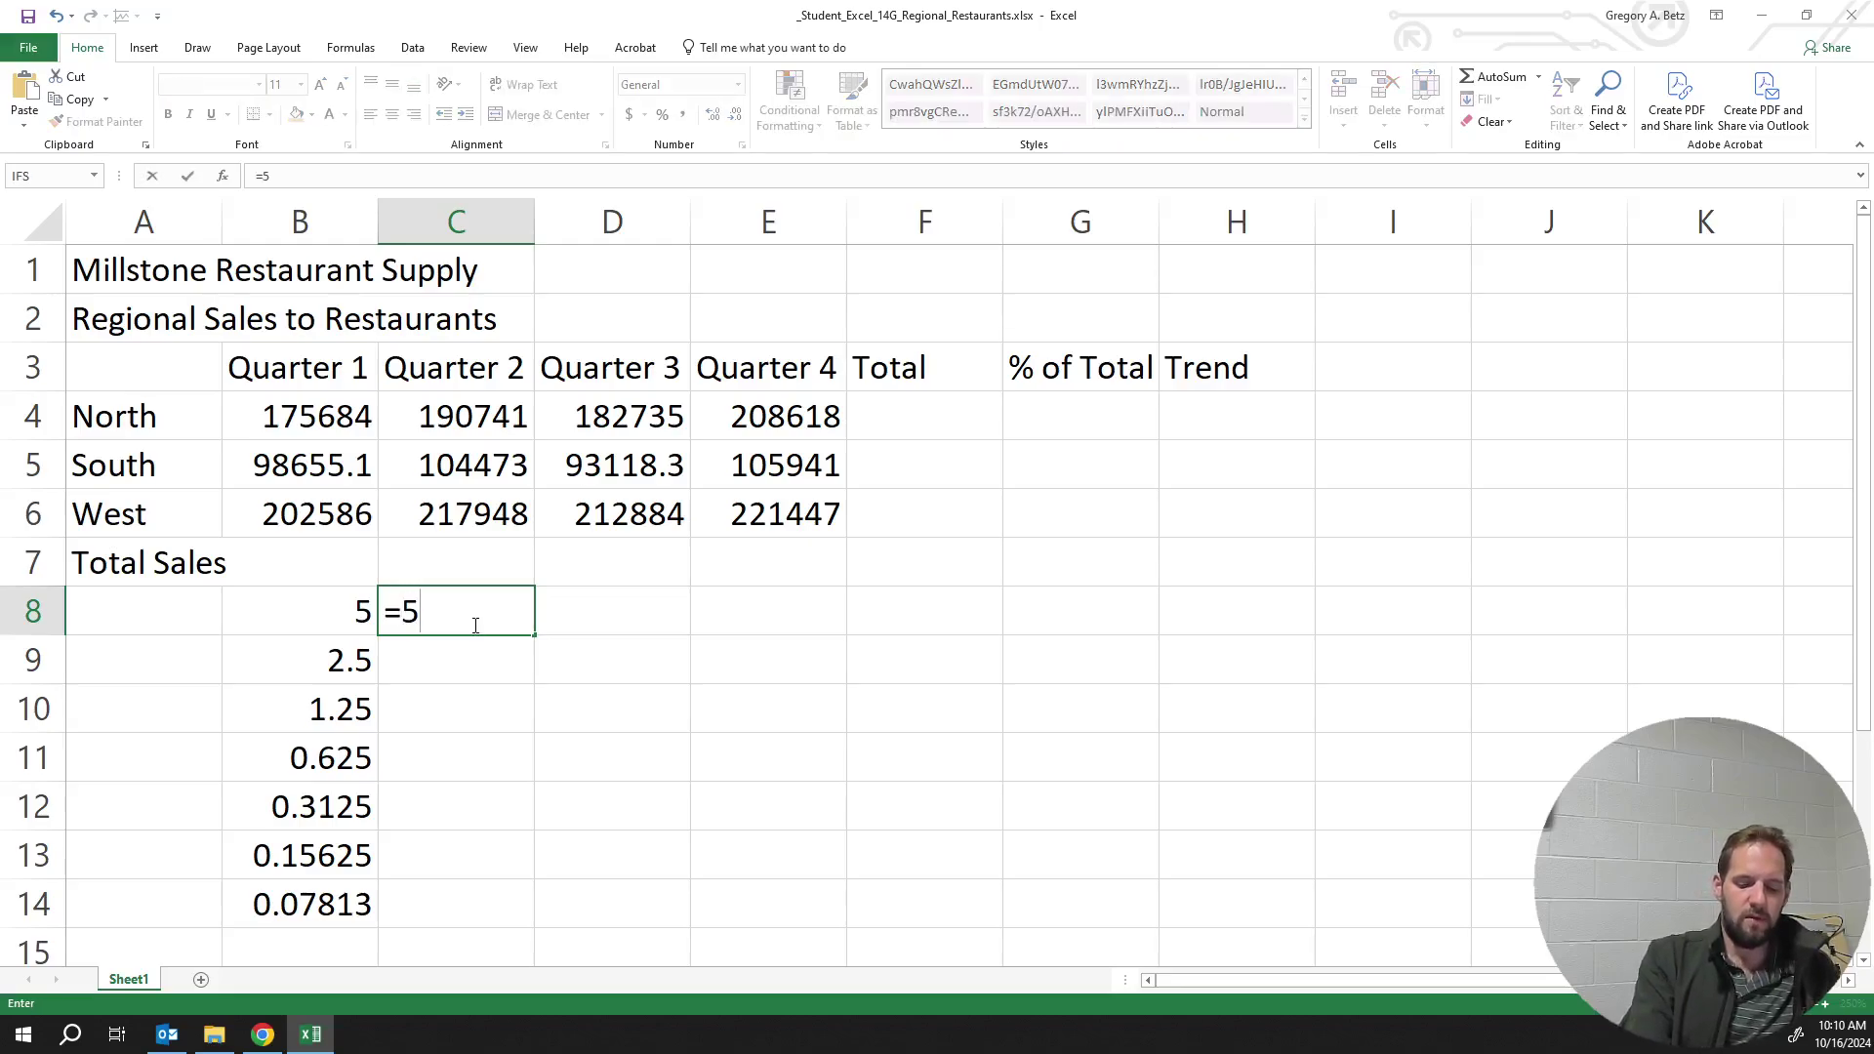
{"action": "type", "text": "*36"}
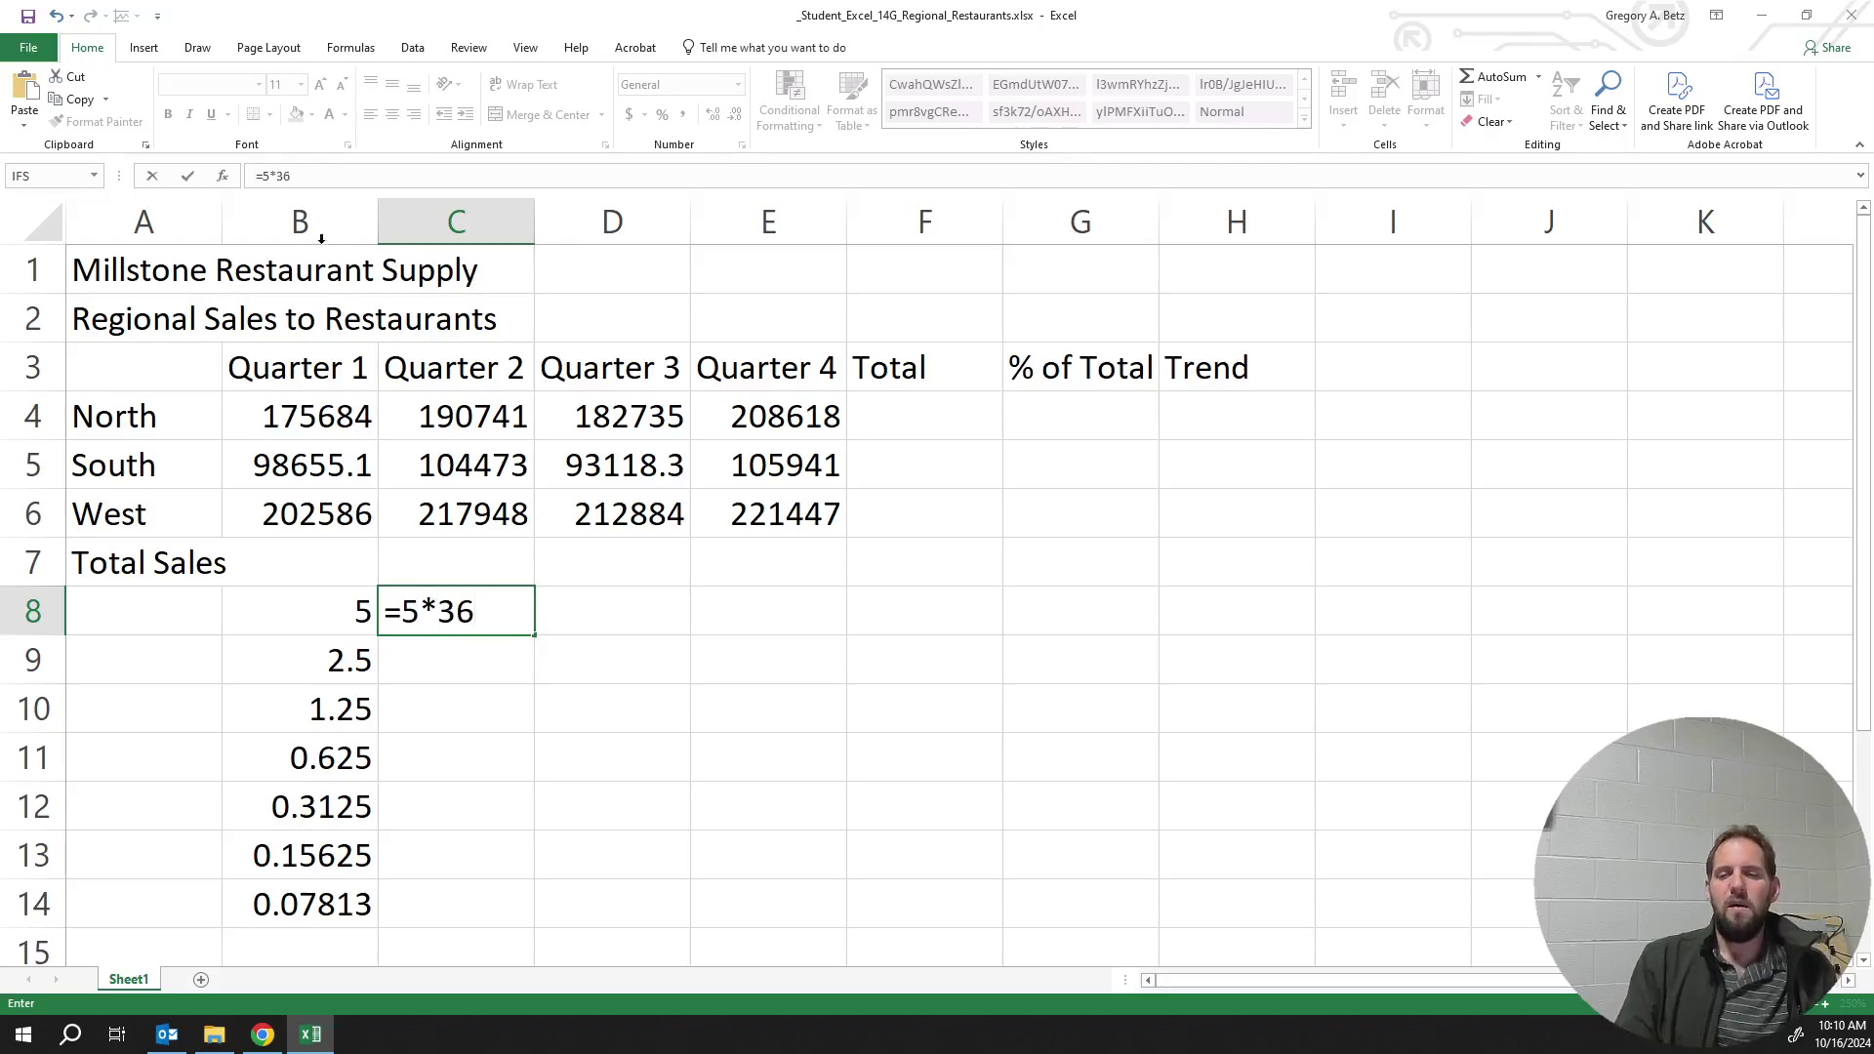
{"action": "left_click", "coordinate": [190, 177]}
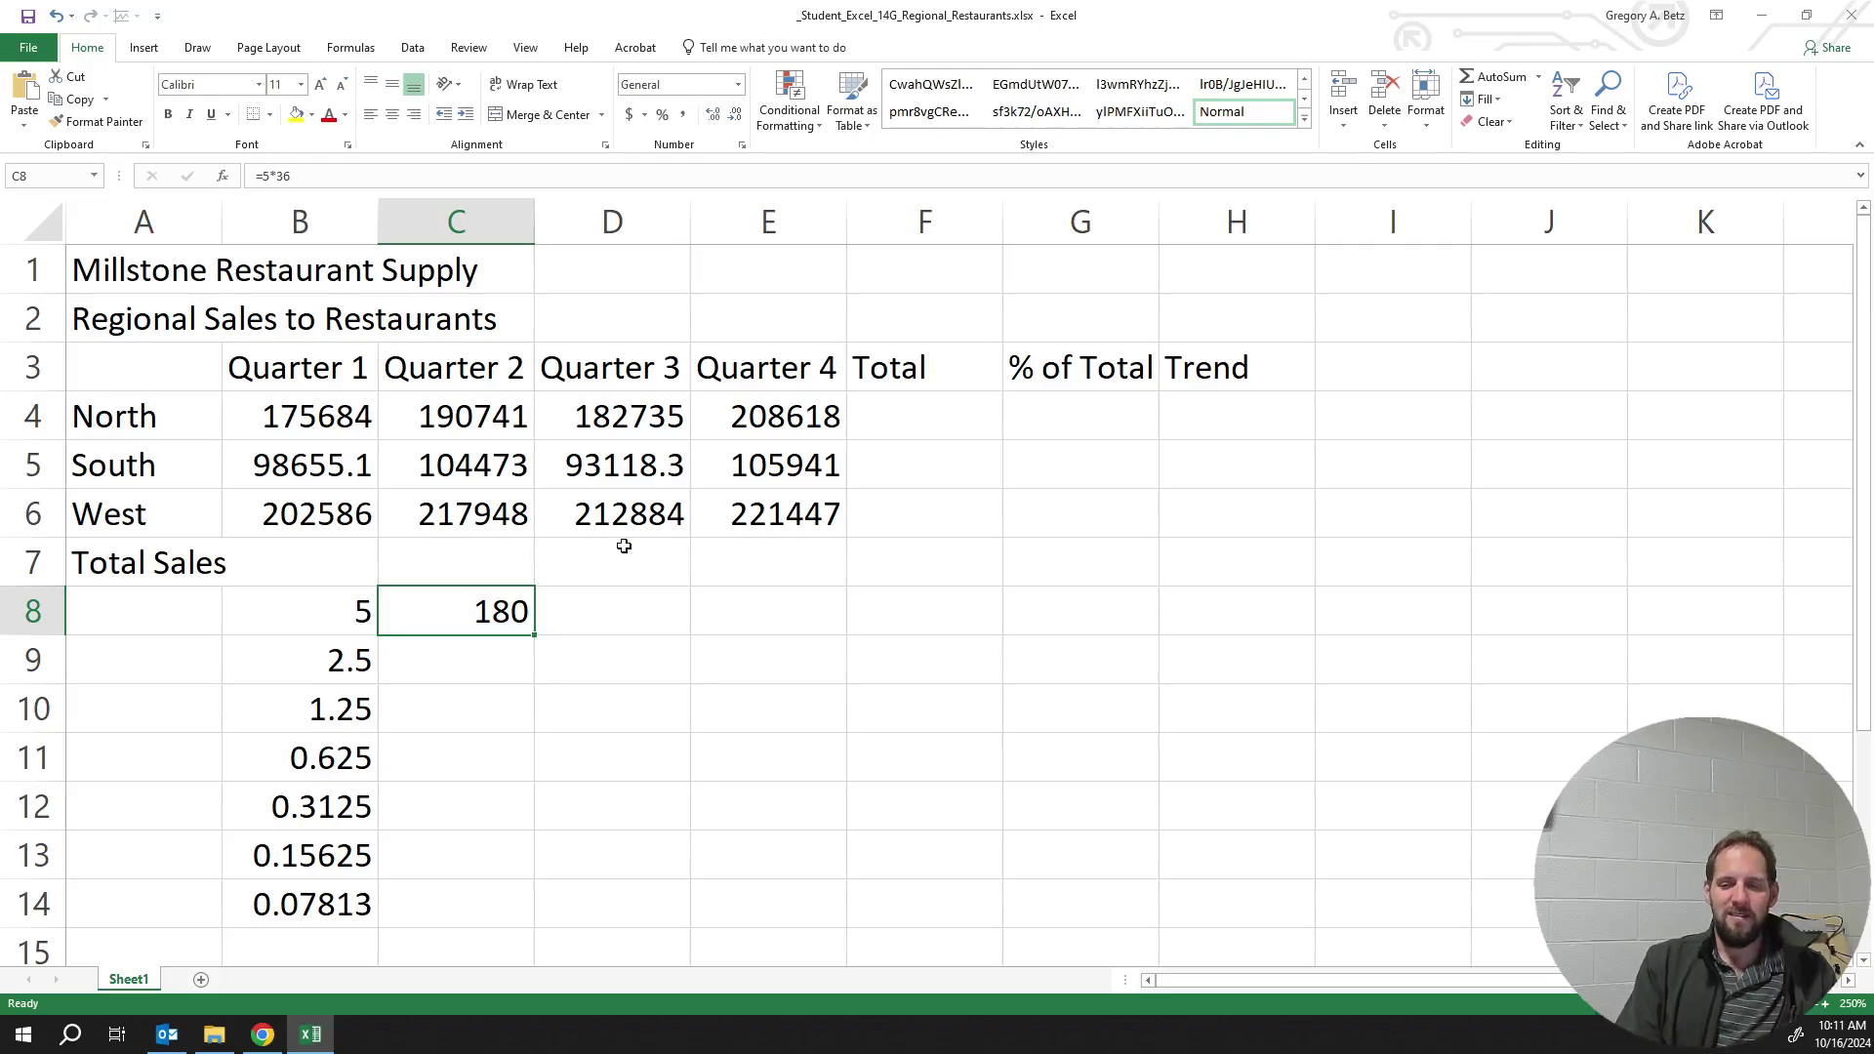
Replace the formula in cell C8 with =36*6, and return to that cell
{"action": "type", "text": "="}
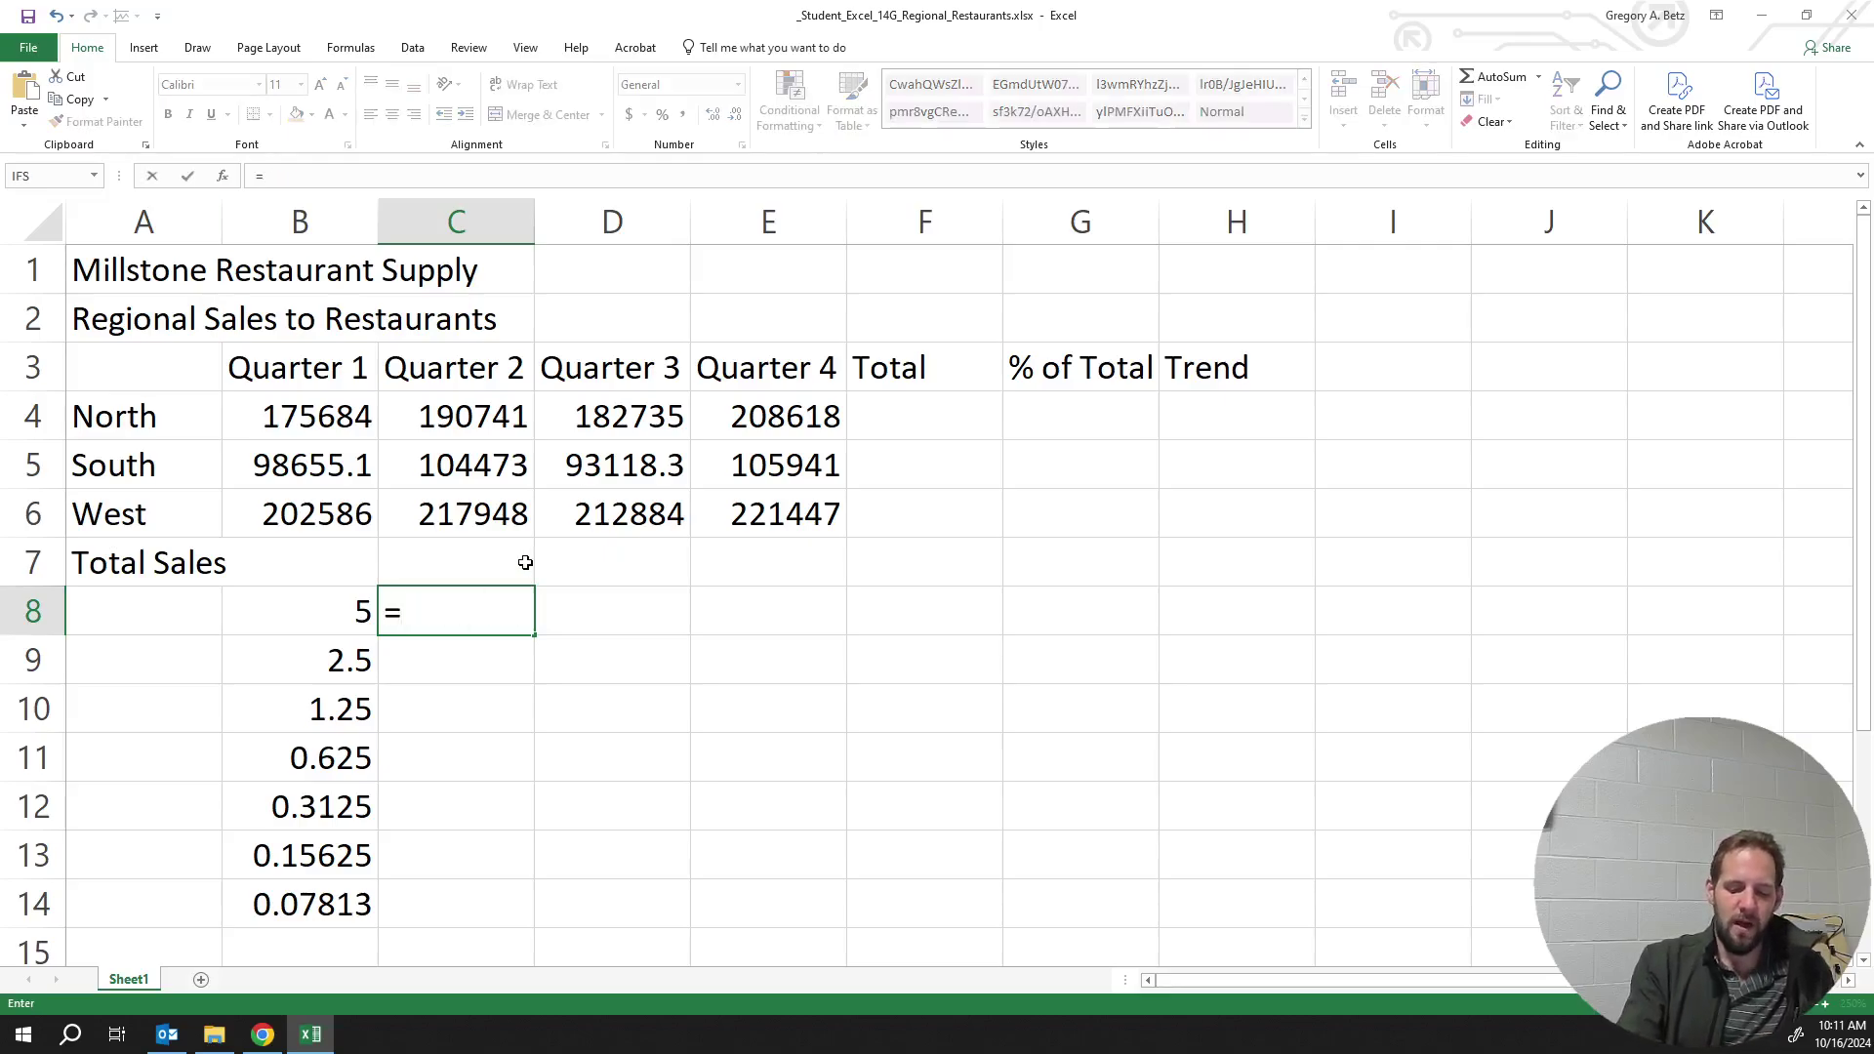
{"action": "type", "text": "36*6"}
{"action": "key", "text": "Return"}
{"action": "key", "text": "Up"}
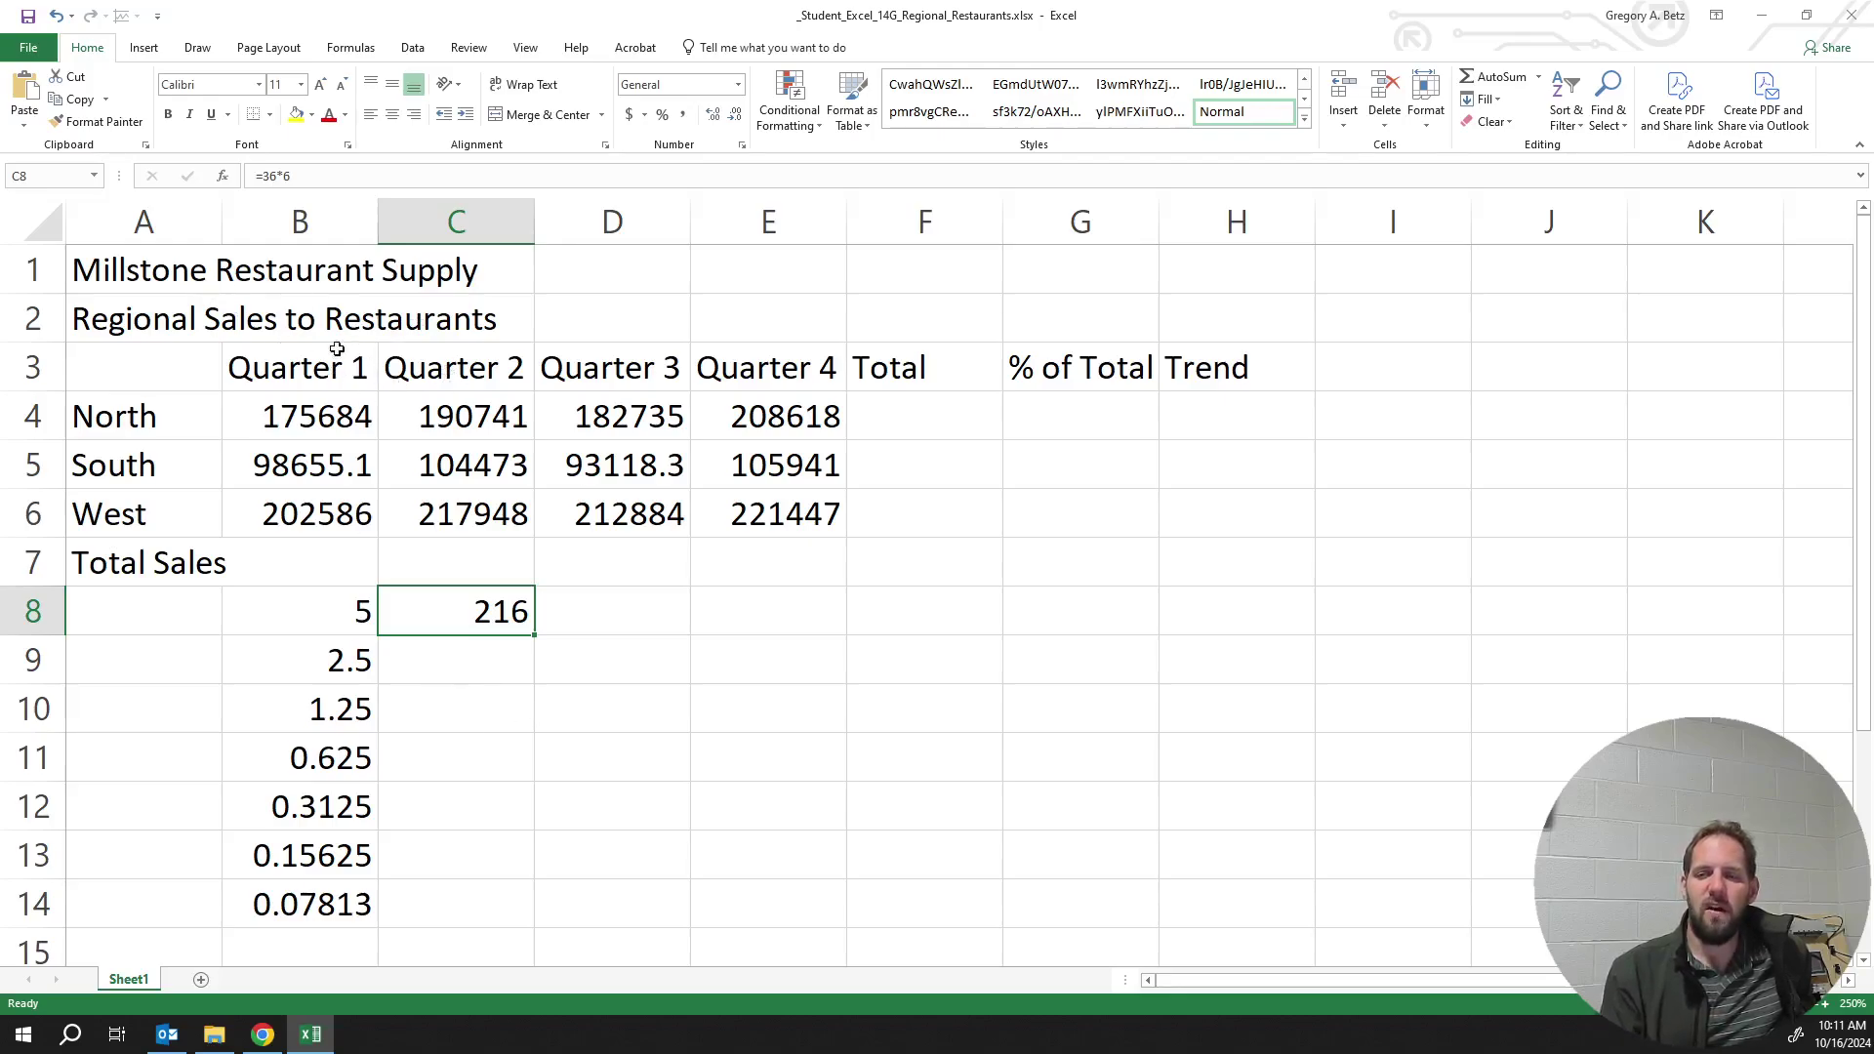
Widen column G slightly to show more of its % of Total Sales heading
{"action": "left_click", "coordinate": [1074, 371]}
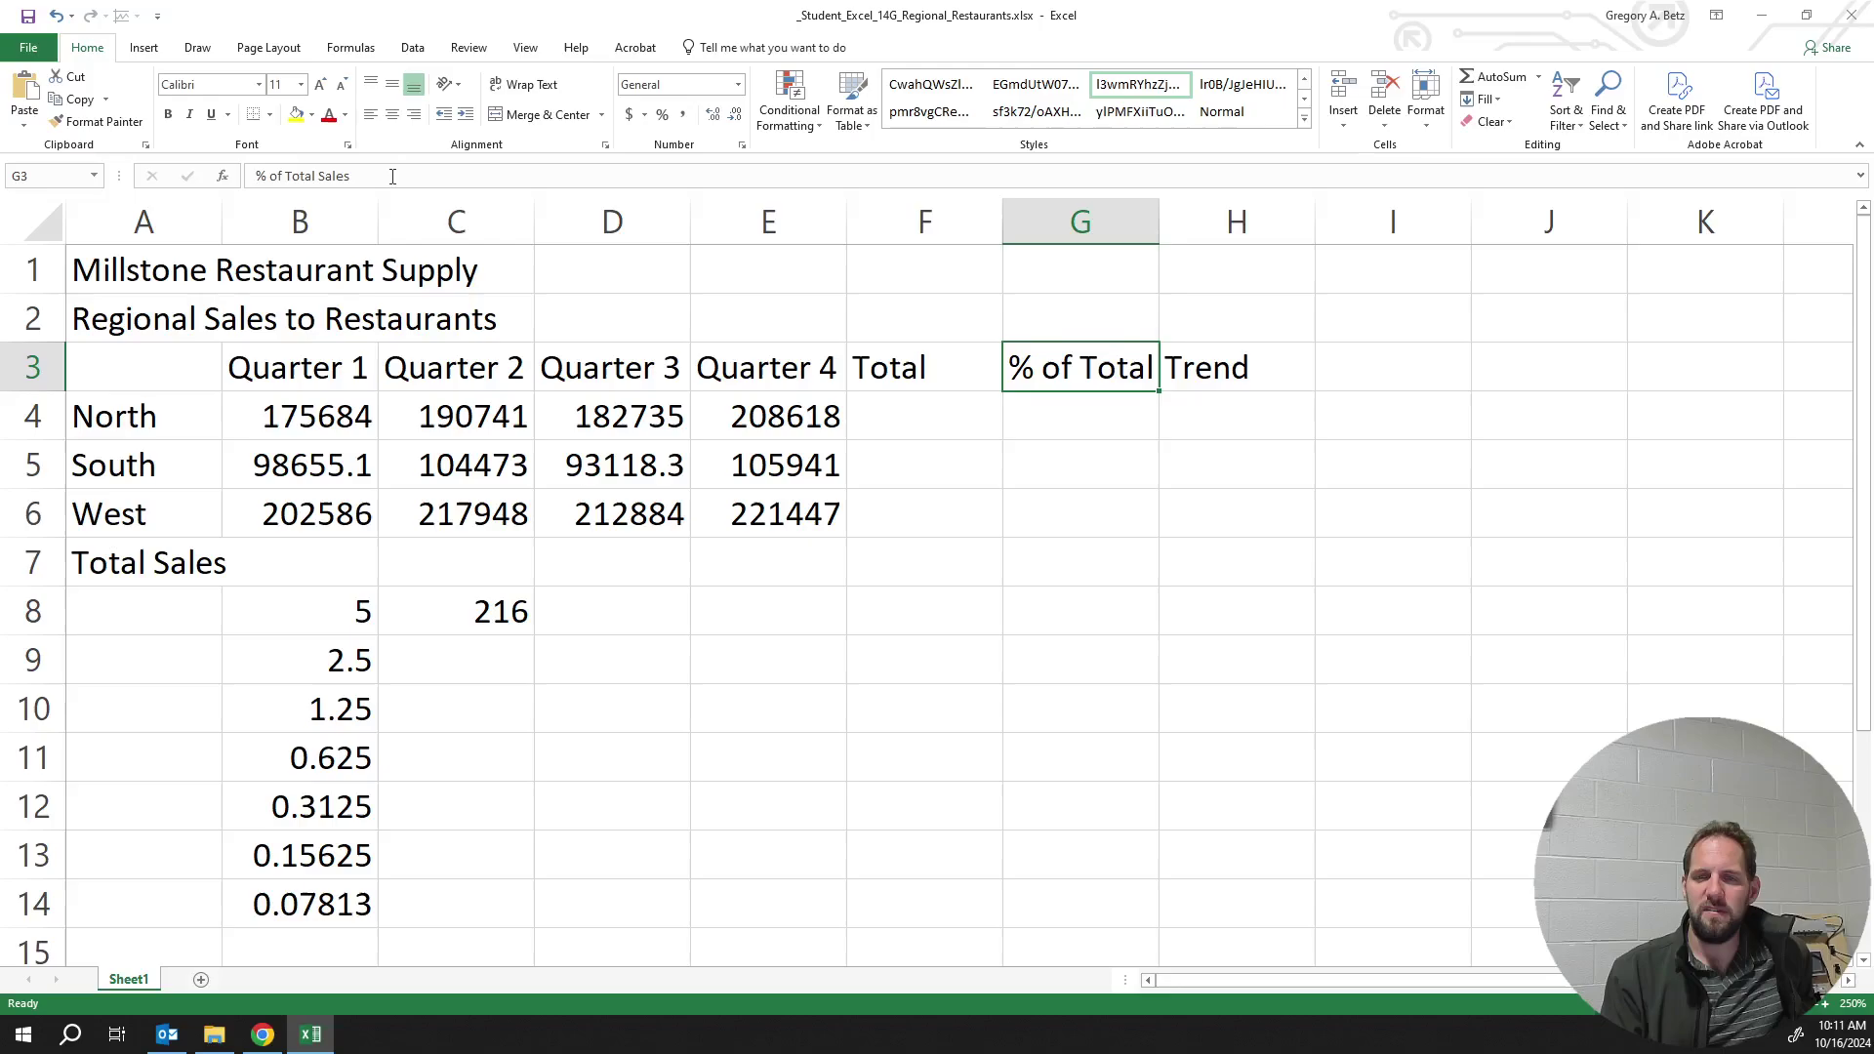
{"action": "left_click", "coordinate": [1254, 368]}
{"action": "left_click", "coordinate": [1140, 367]}
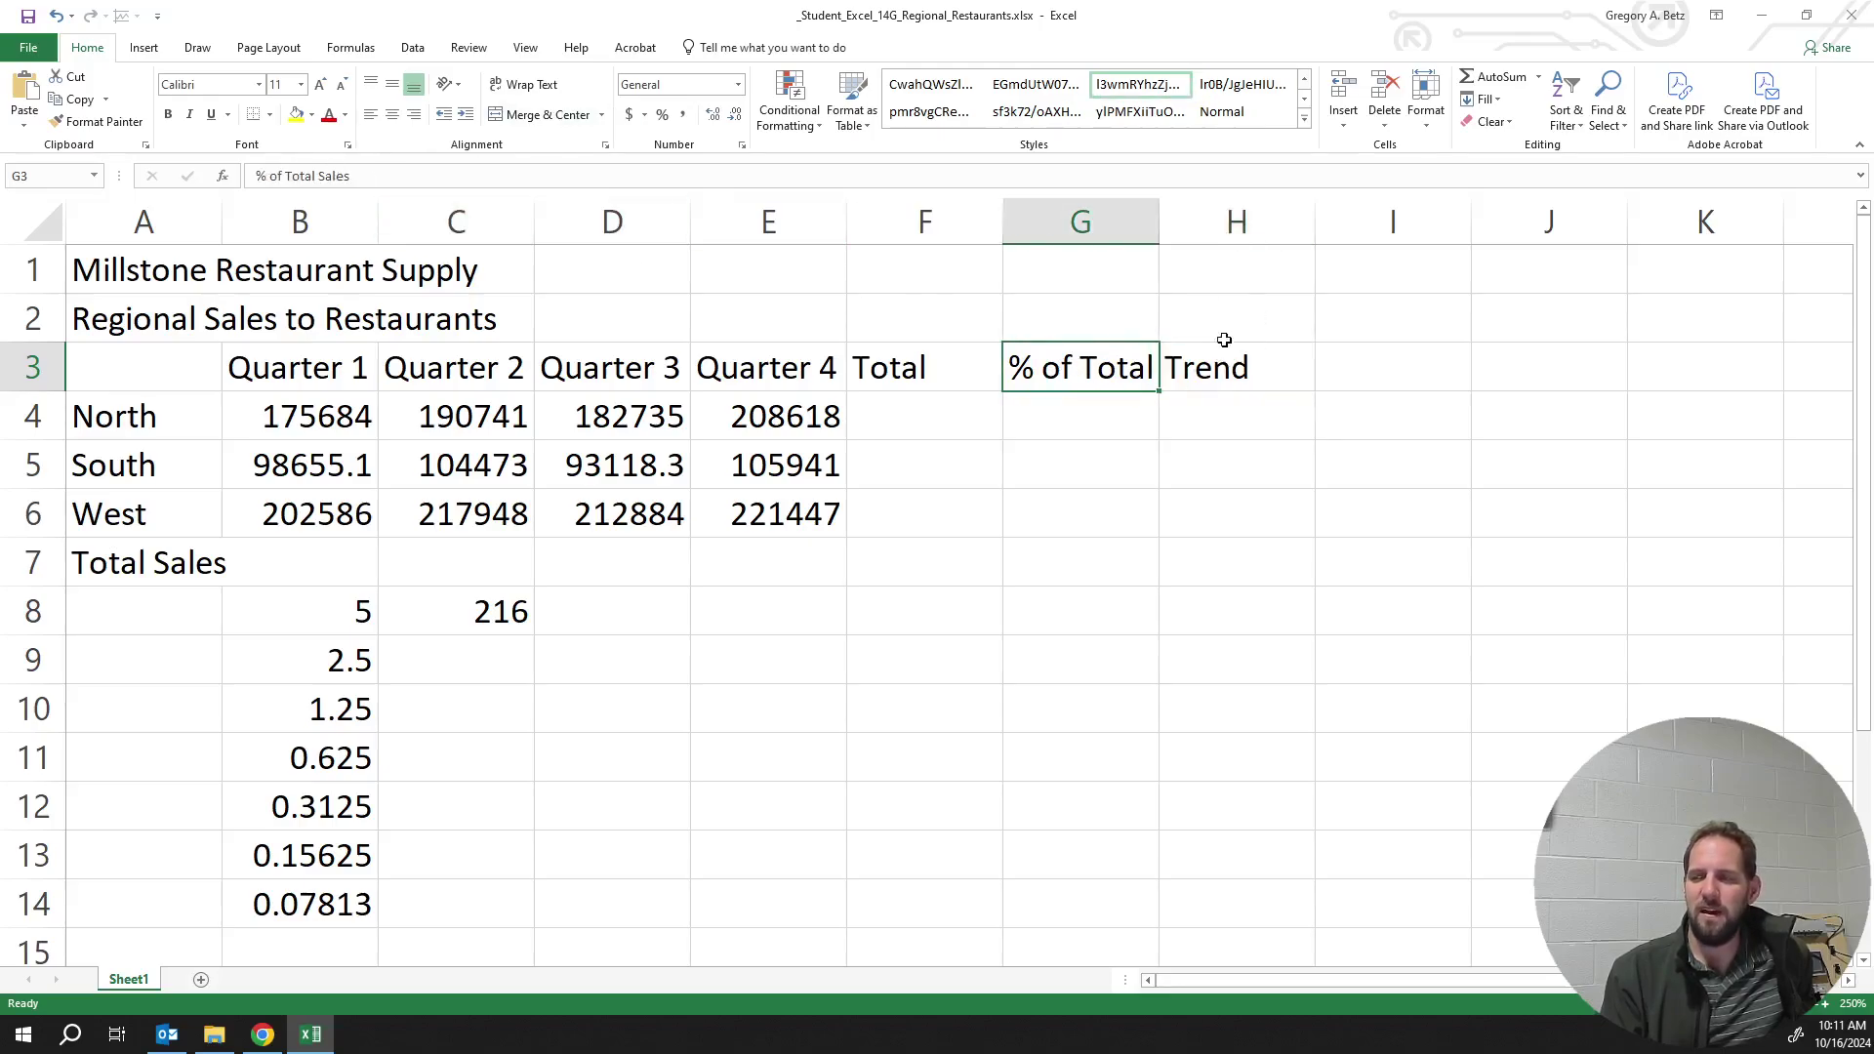
{"action": "left_click", "coordinate": [1128, 298]}
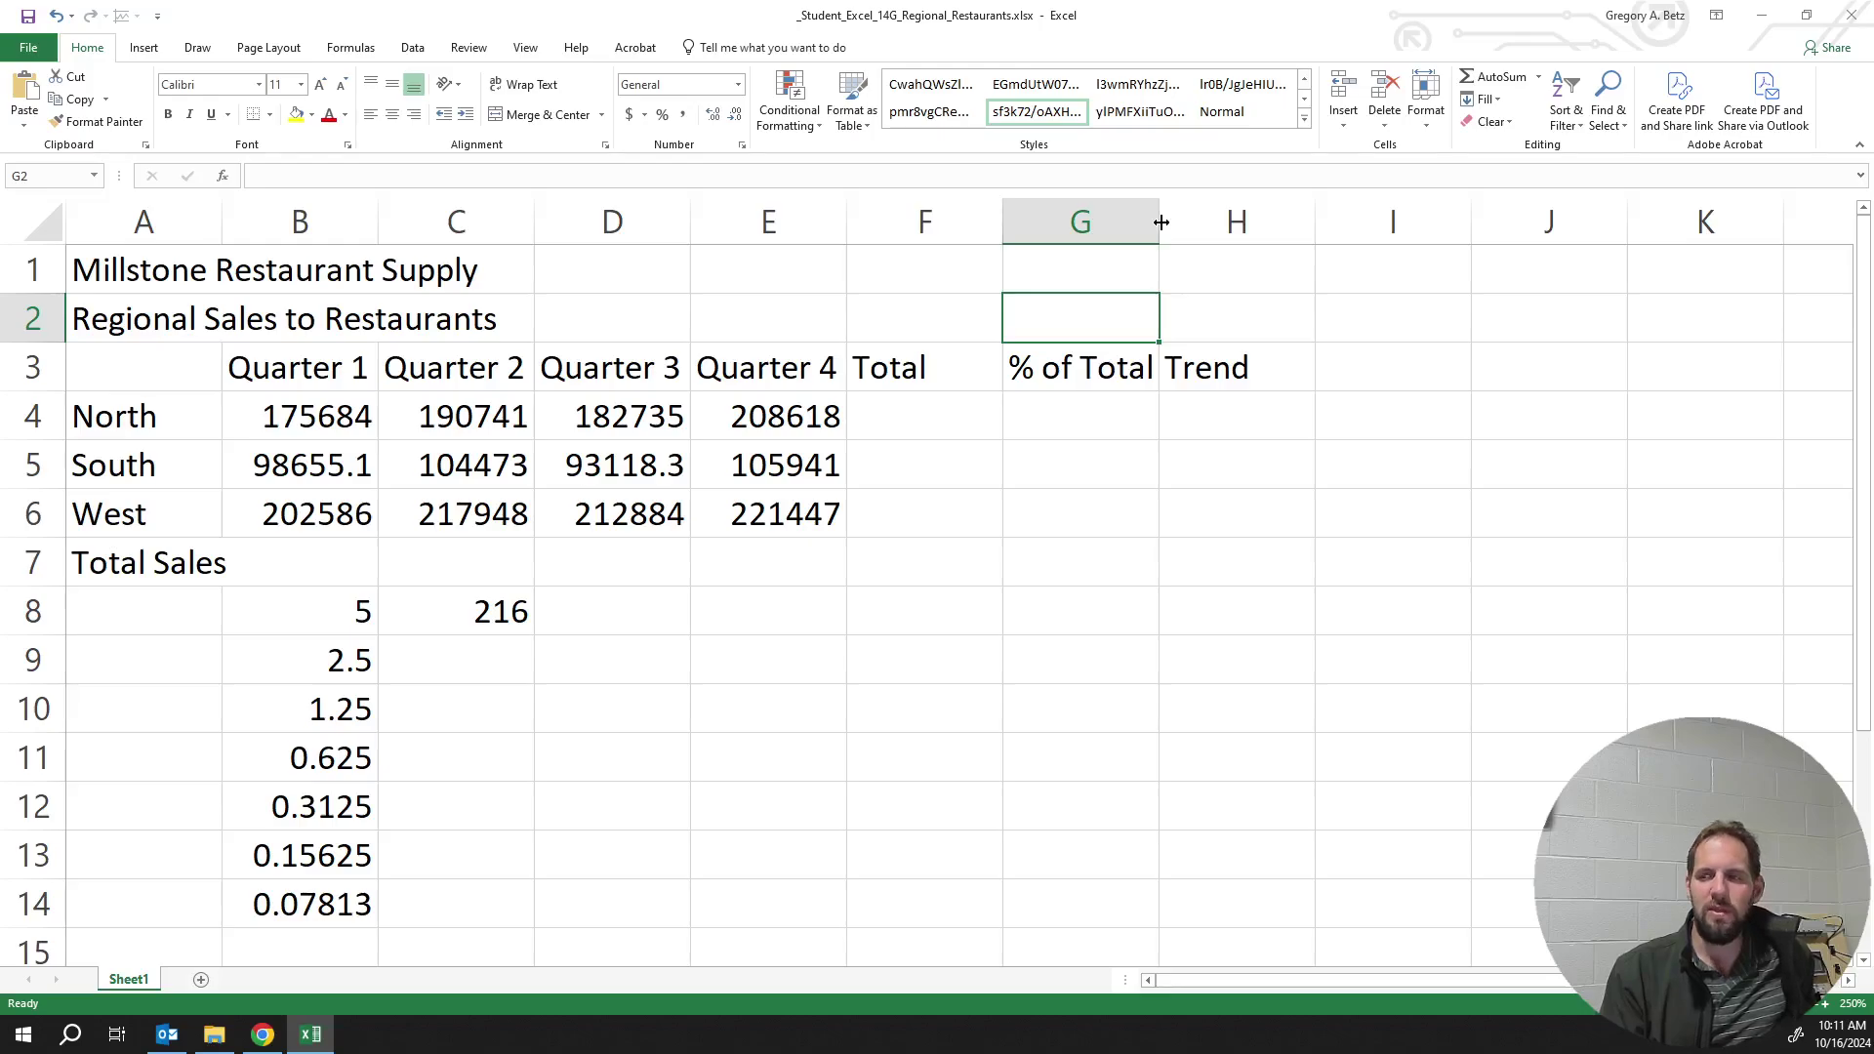
{"action": "mouse_move", "coordinate": [1162, 223]}
{"action": "left_mouse_down"}
{"action": "mouse_move", "coordinate": [1186, 222]}
{"action": "mouse_move", "coordinate": [1162, 224]}
{"action": "left_mouse_up"}
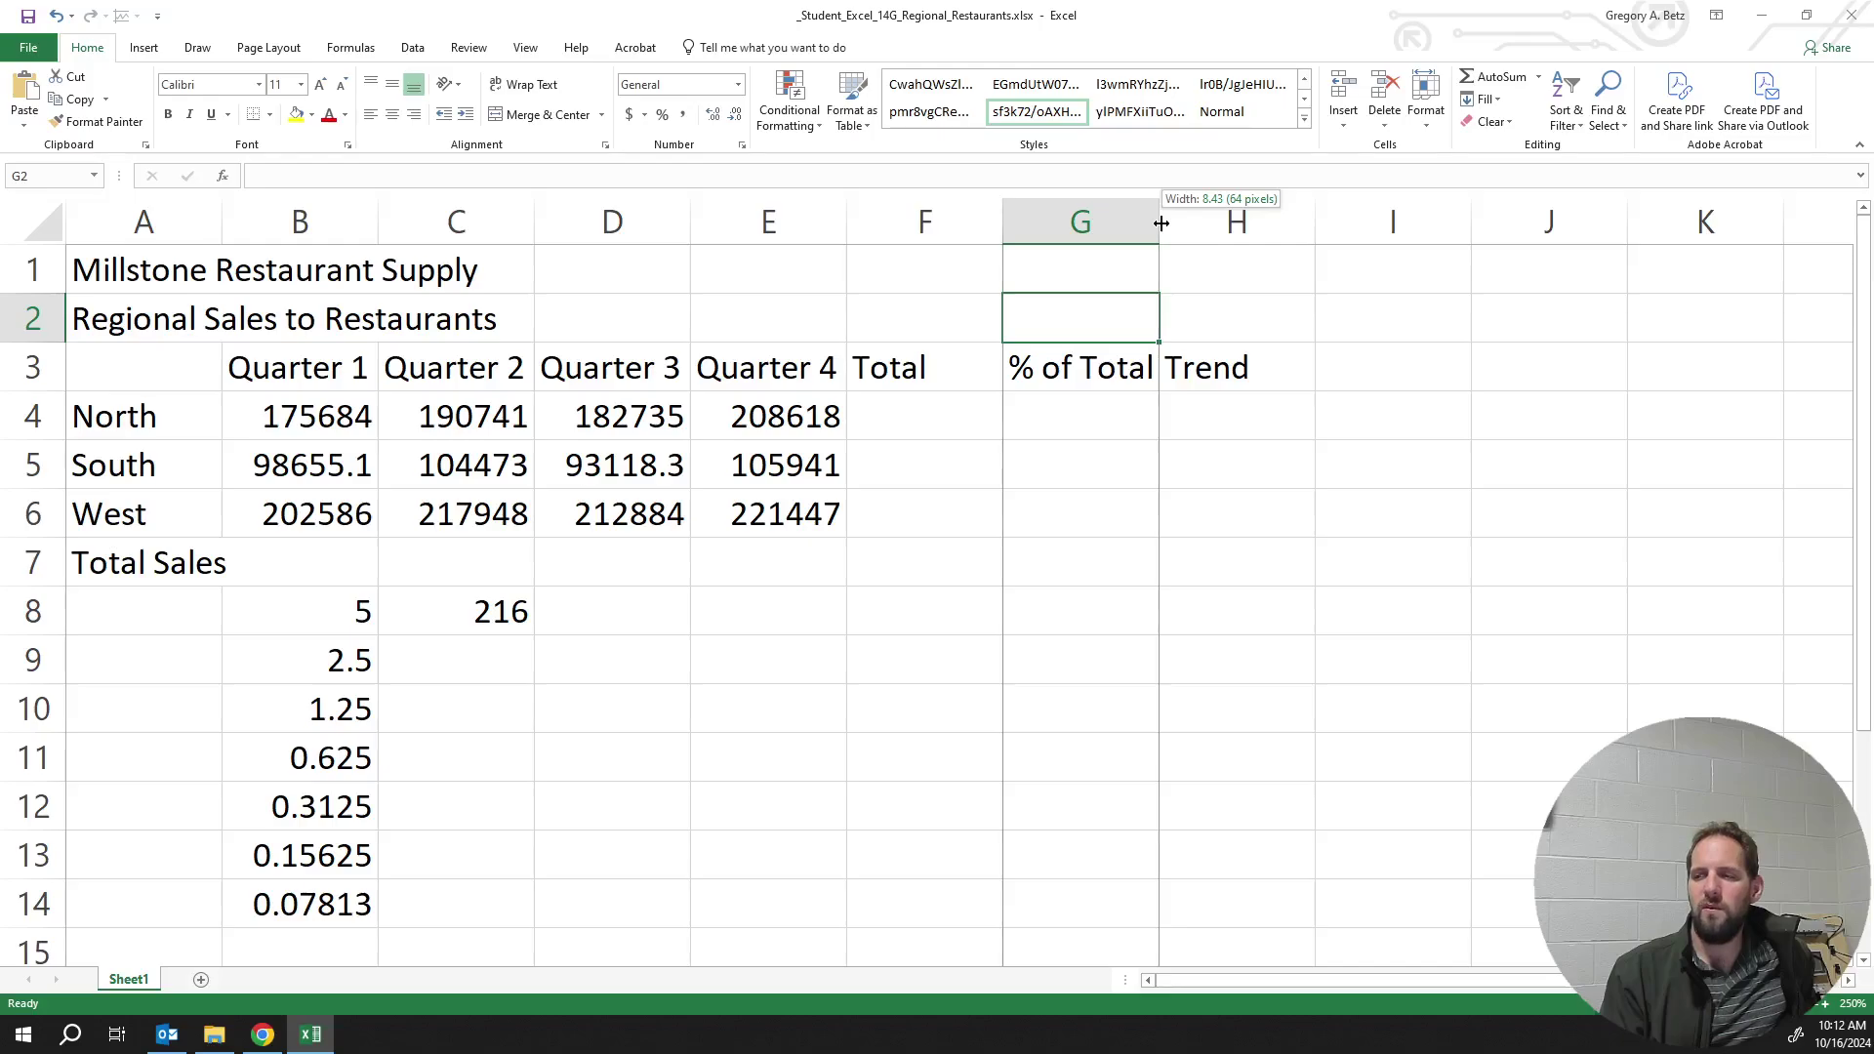
{"action": "left_click_drag", "start_coordinate": [1161, 223], "coordinate": [1168, 230]}
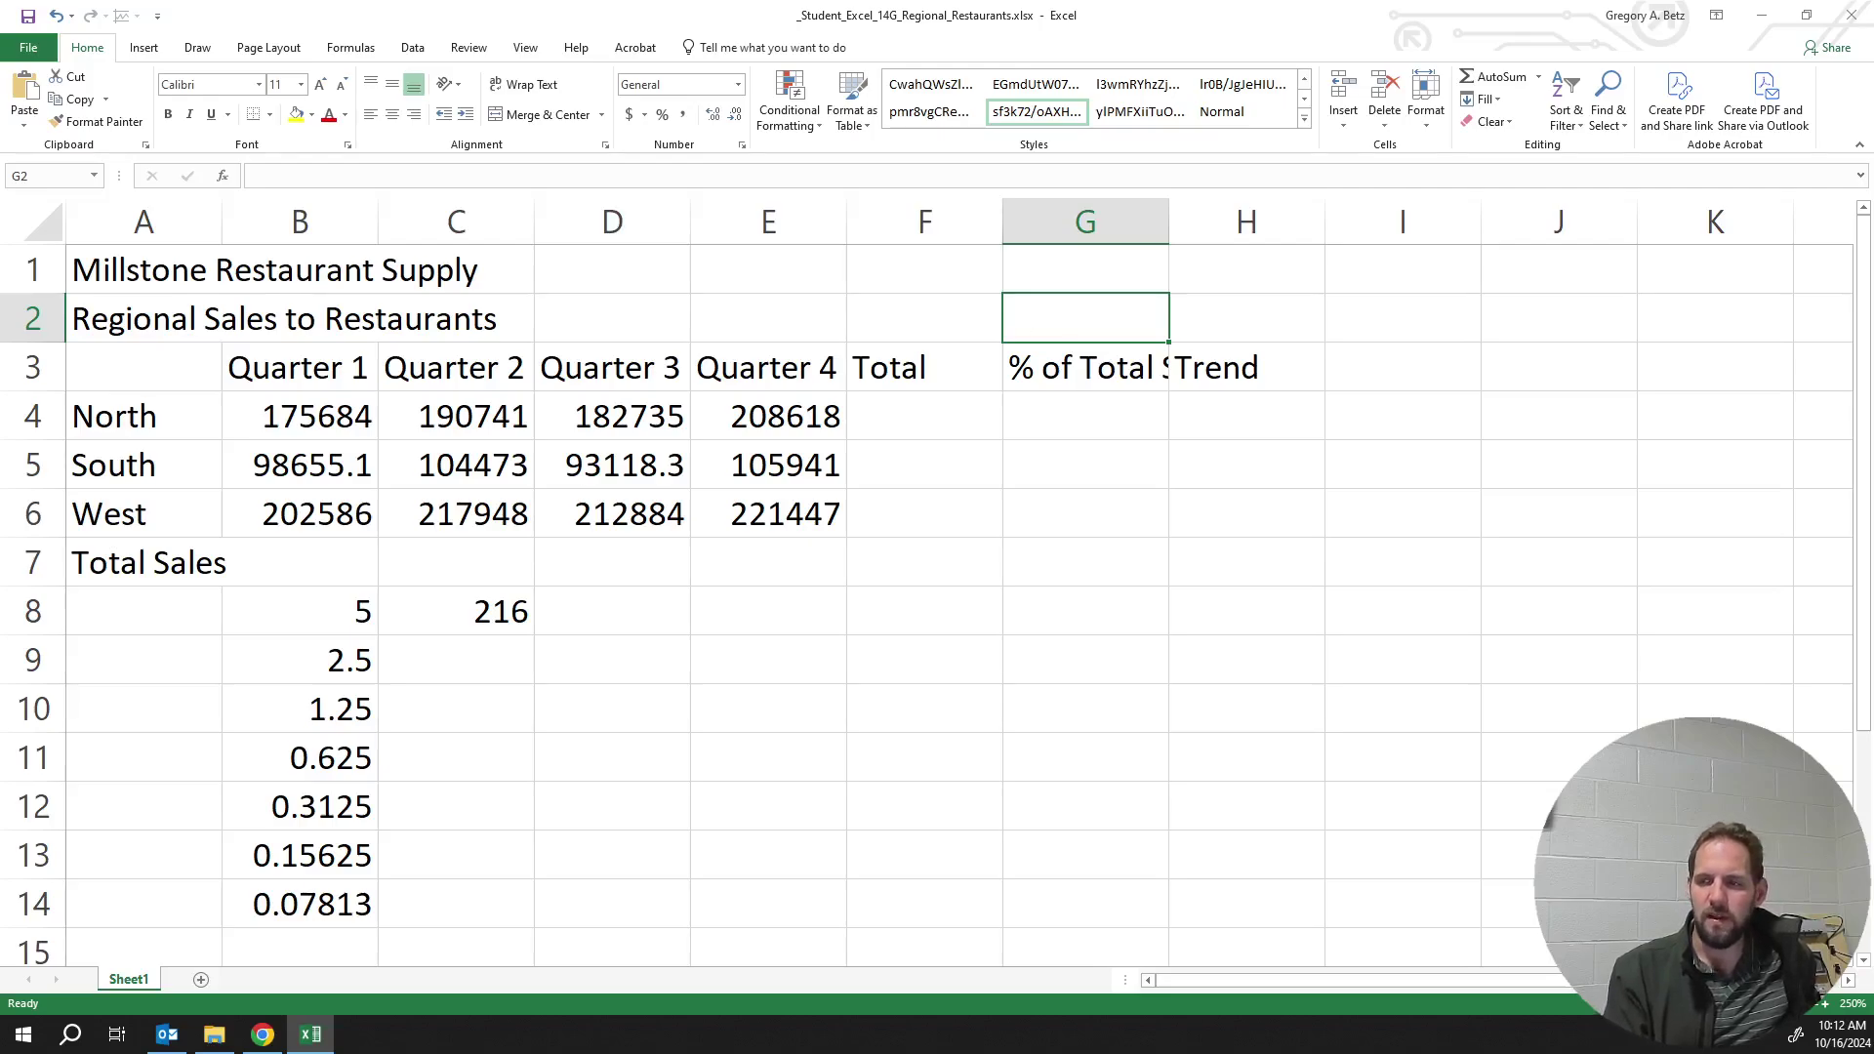
Enter 000000000 in cell G2, and return to that cell
{"action": "type", "text": "0000000"}
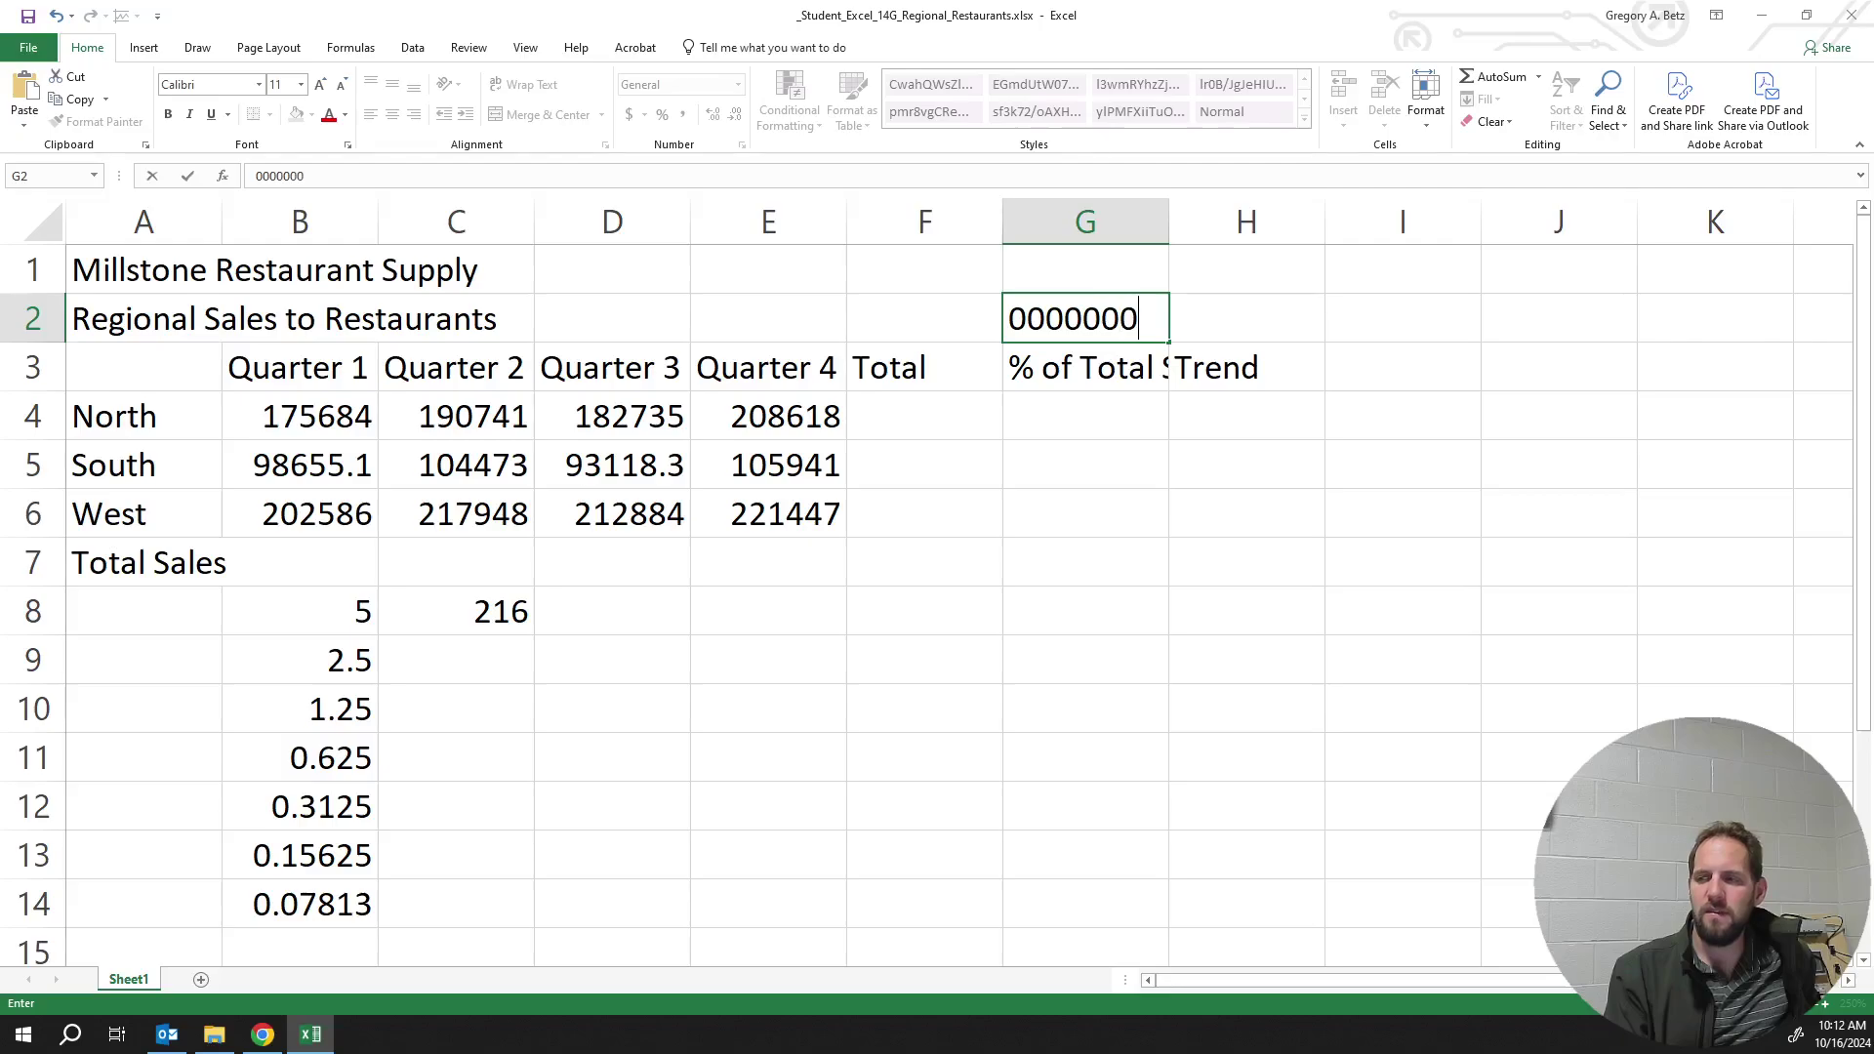
{"action": "type", "text": "00"}
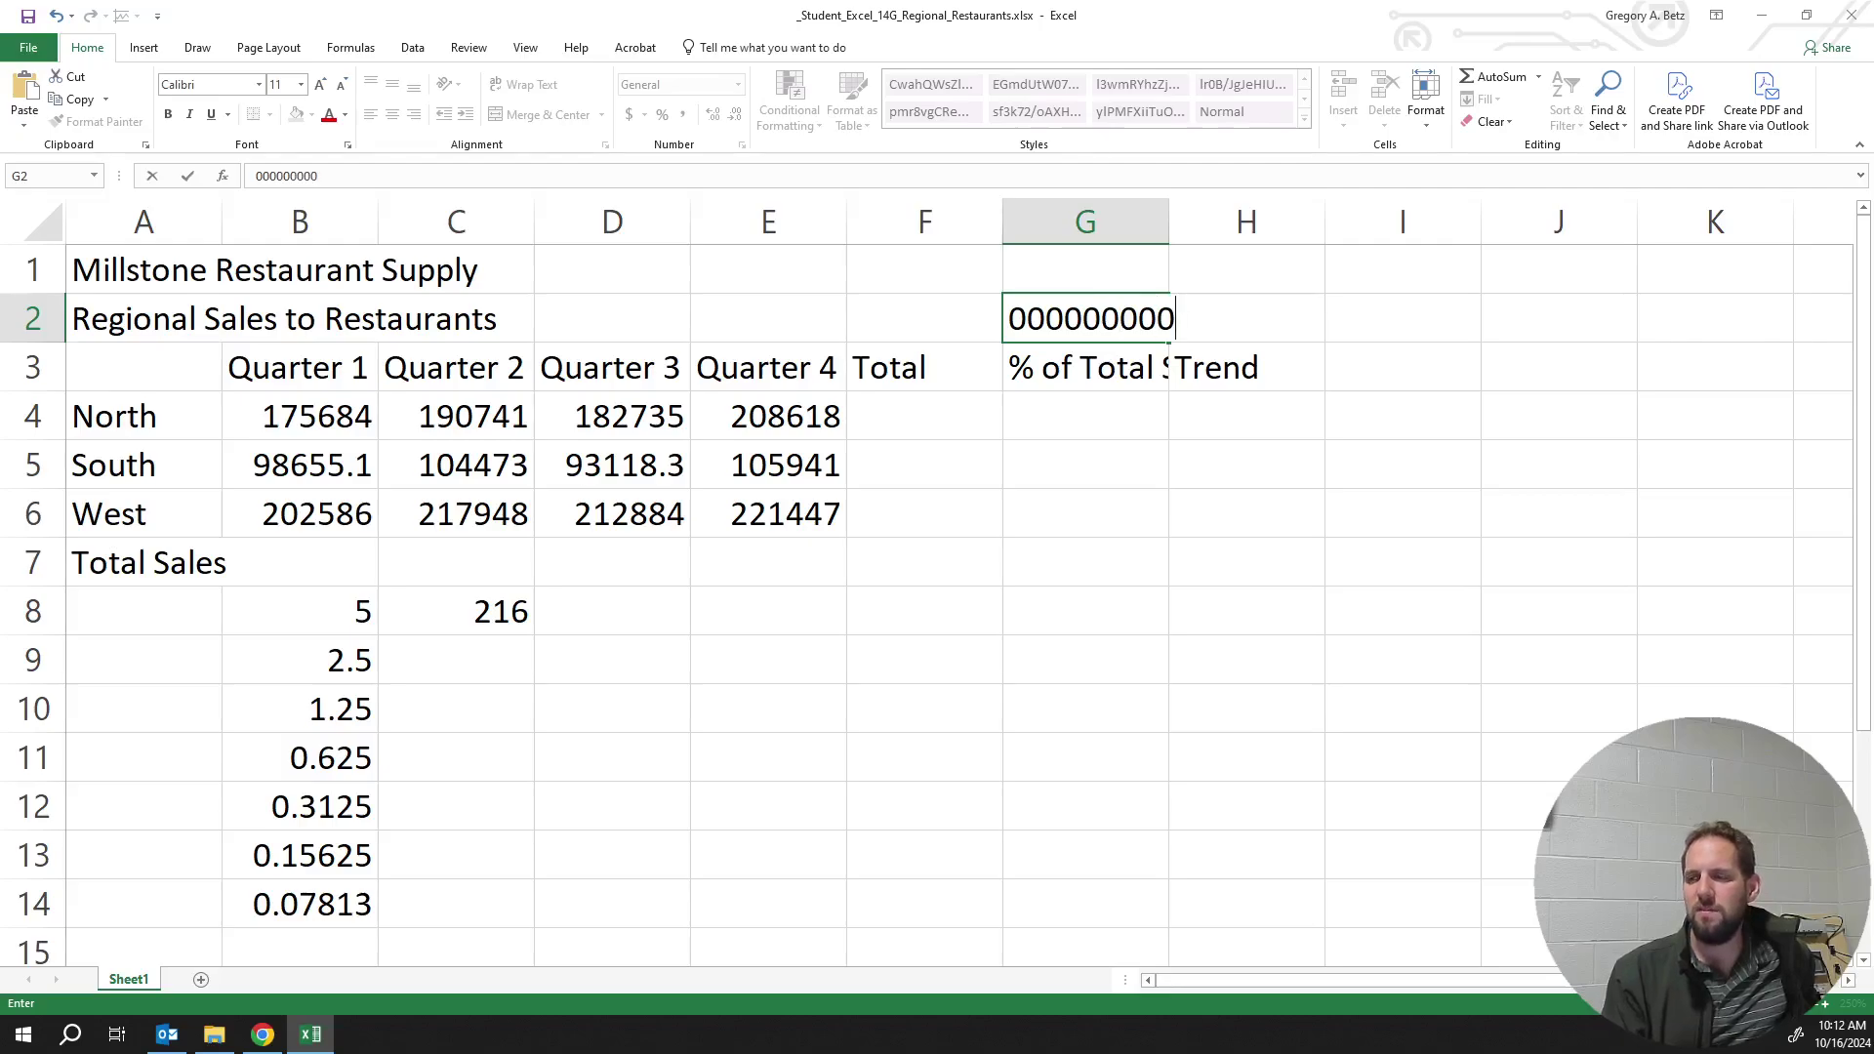
{"action": "left_click", "coordinate": [1133, 449]}
{"action": "left_click", "coordinate": [1106, 311]}
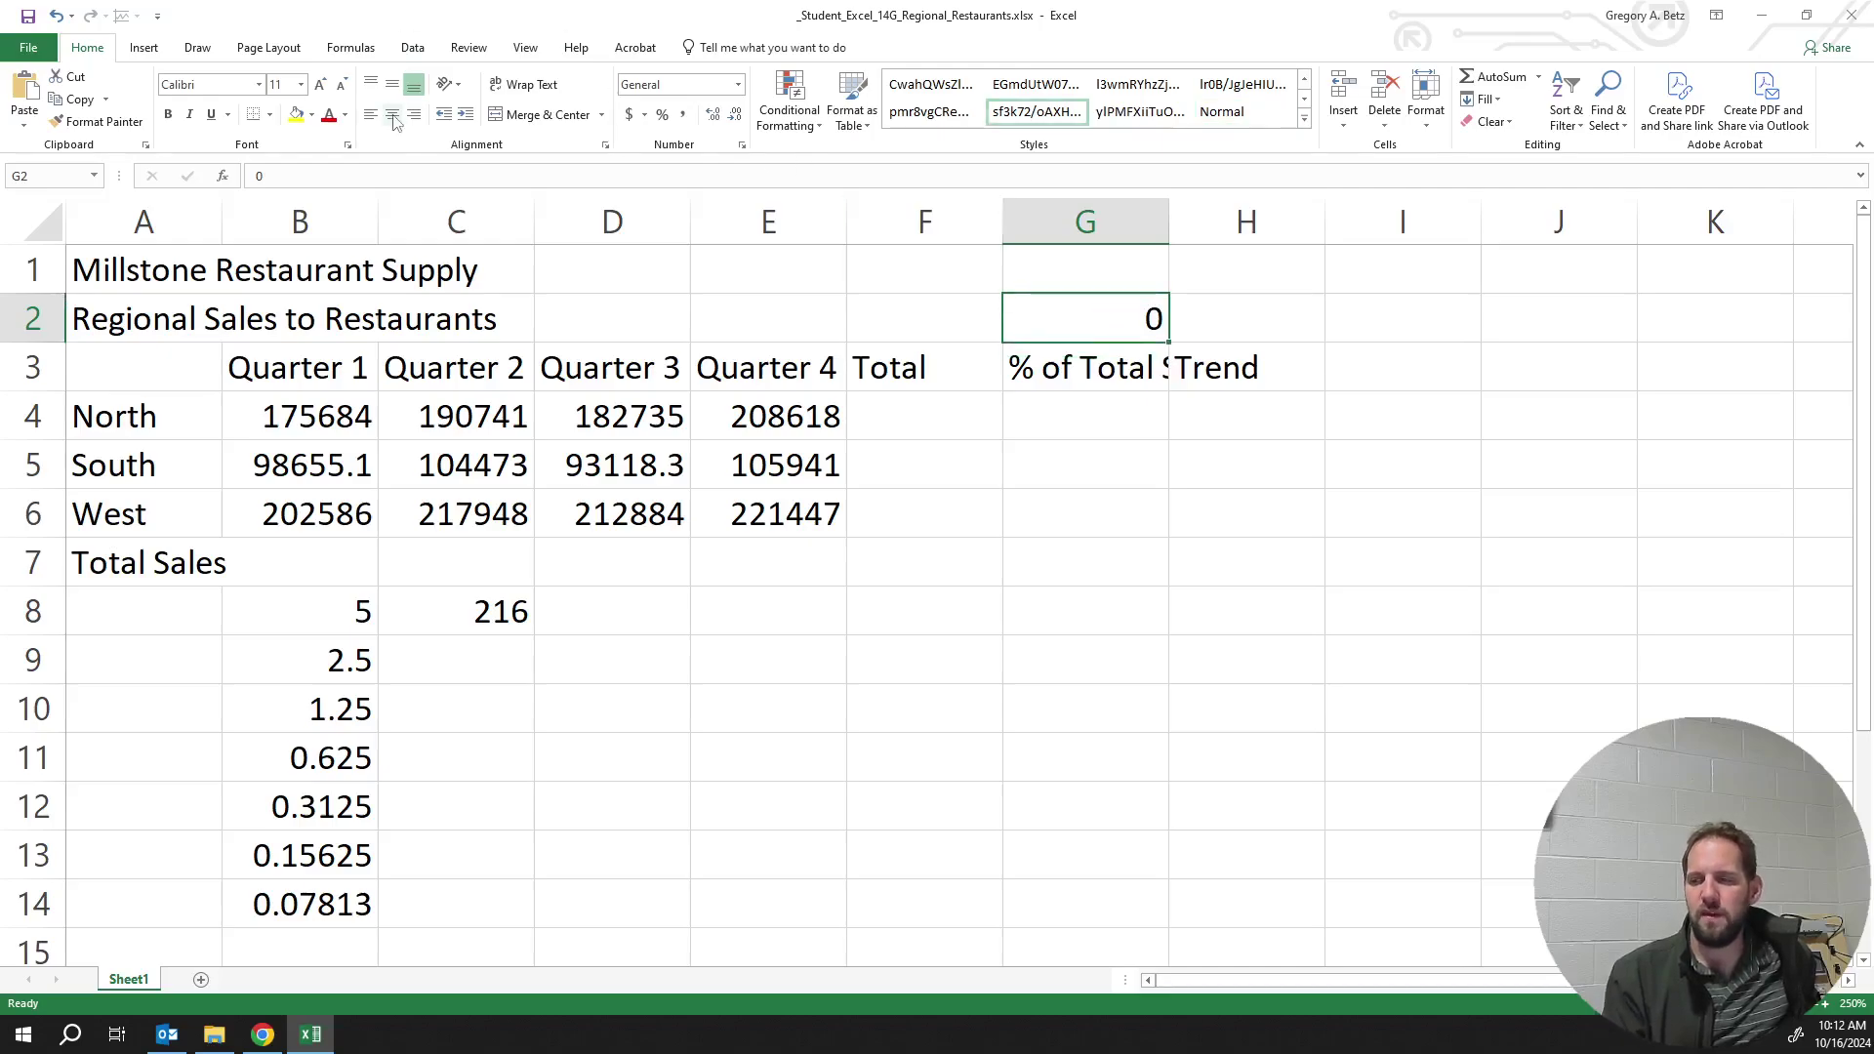
Format cell G2 as Text and re-enter 000000000 in it
{"action": "left_click", "coordinate": [738, 85]}
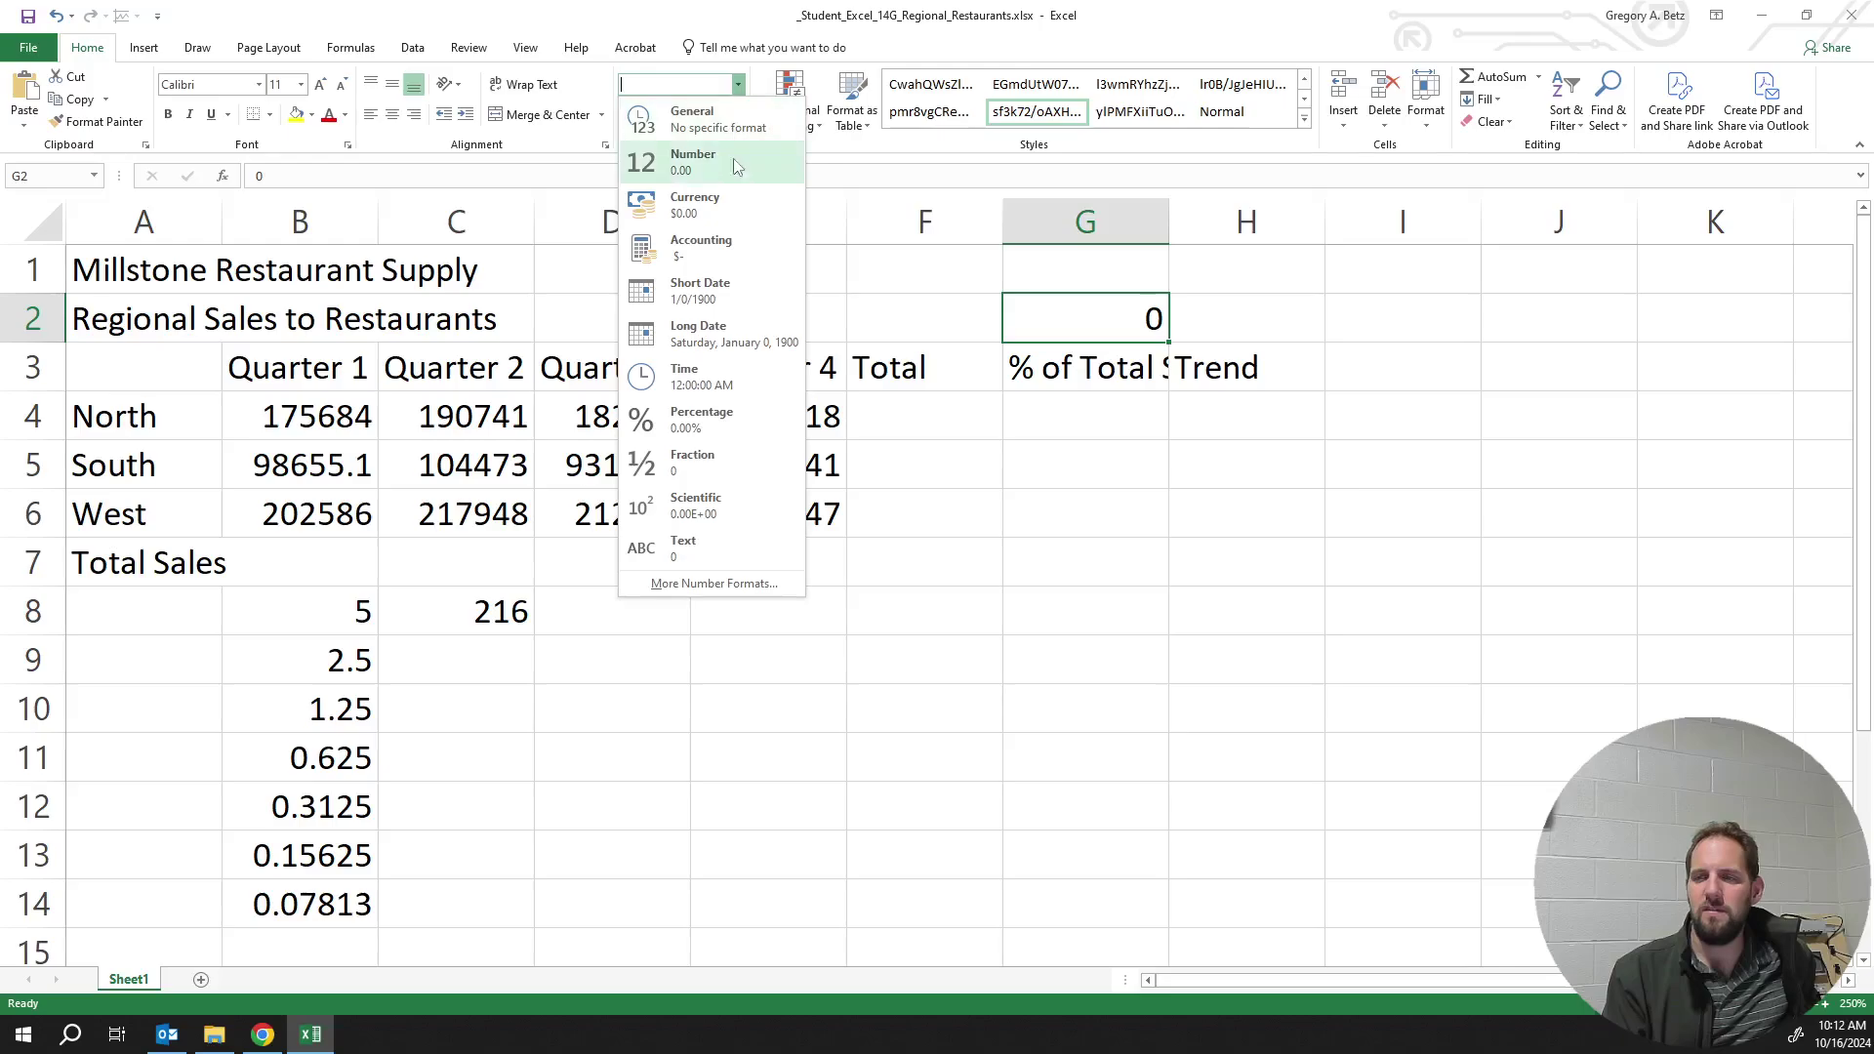
{"action": "left_click", "coordinate": [734, 549]}
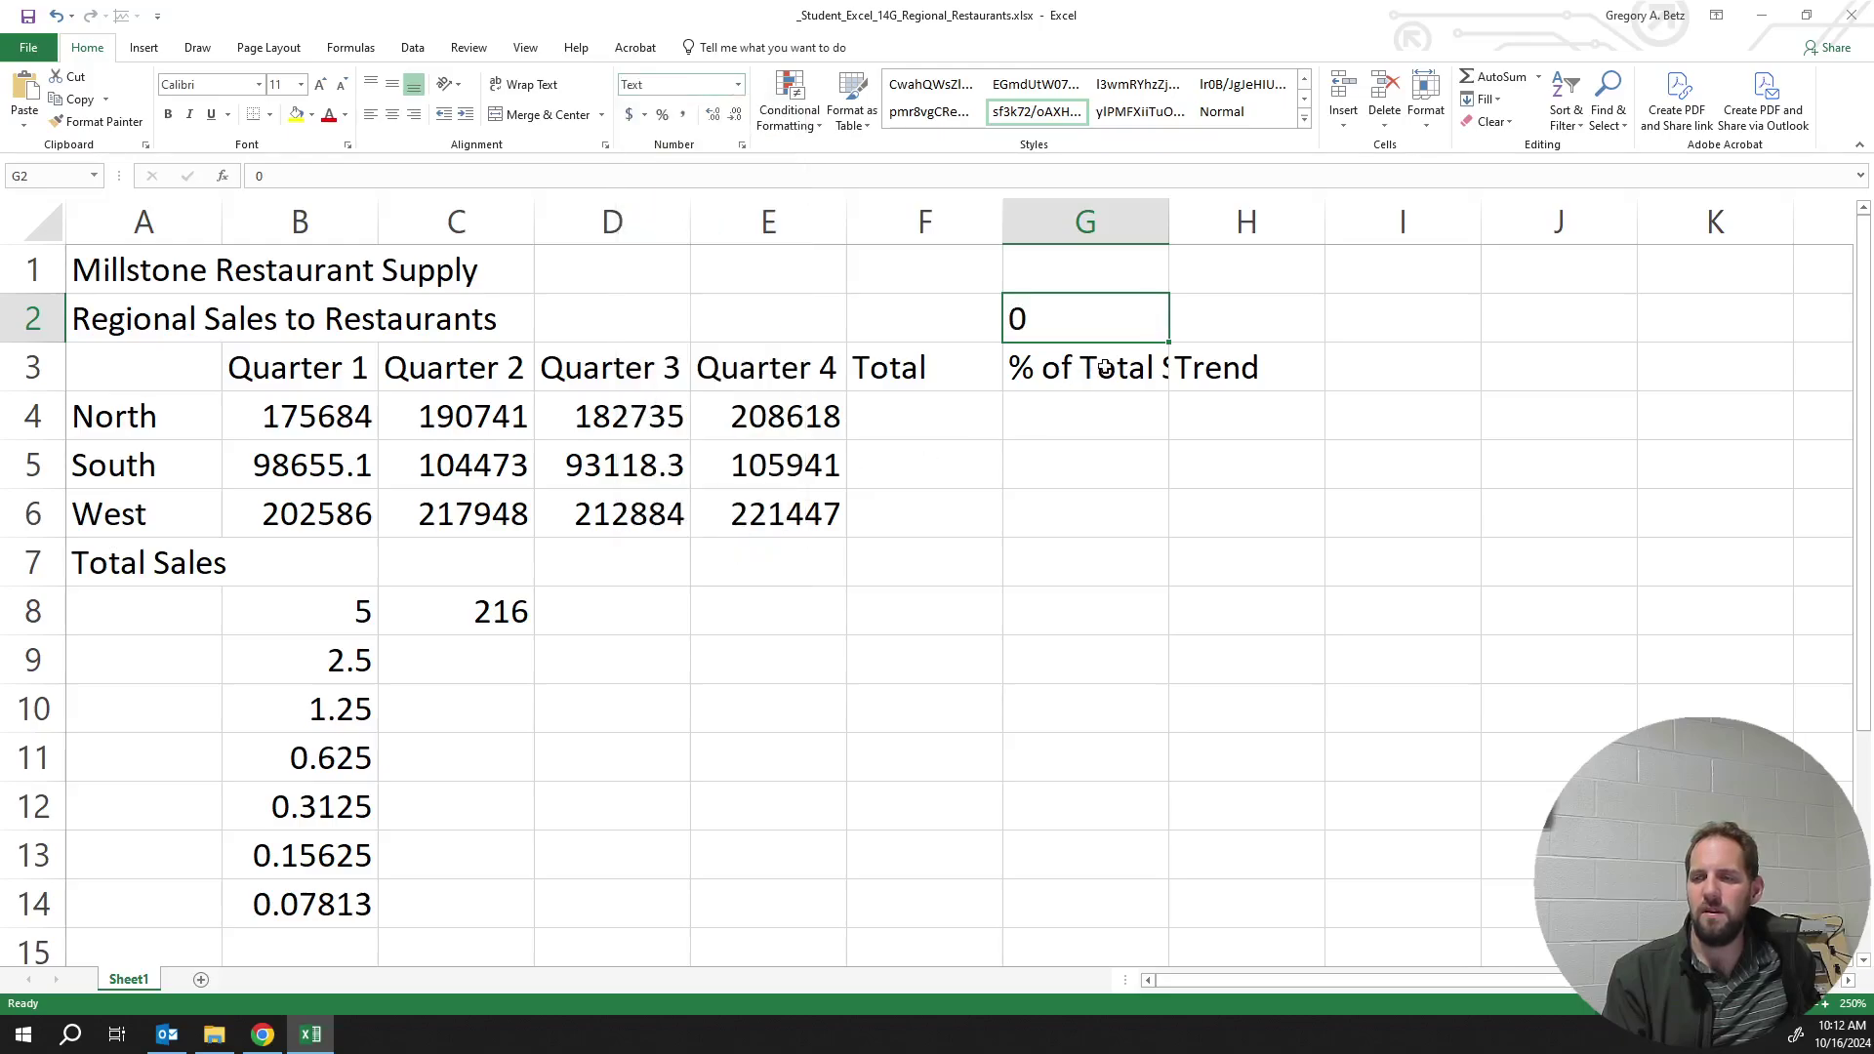
{"action": "type", "text": "1"}
{"action": "key", "text": "BackSpace"}
{"action": "type", "text": "0"}
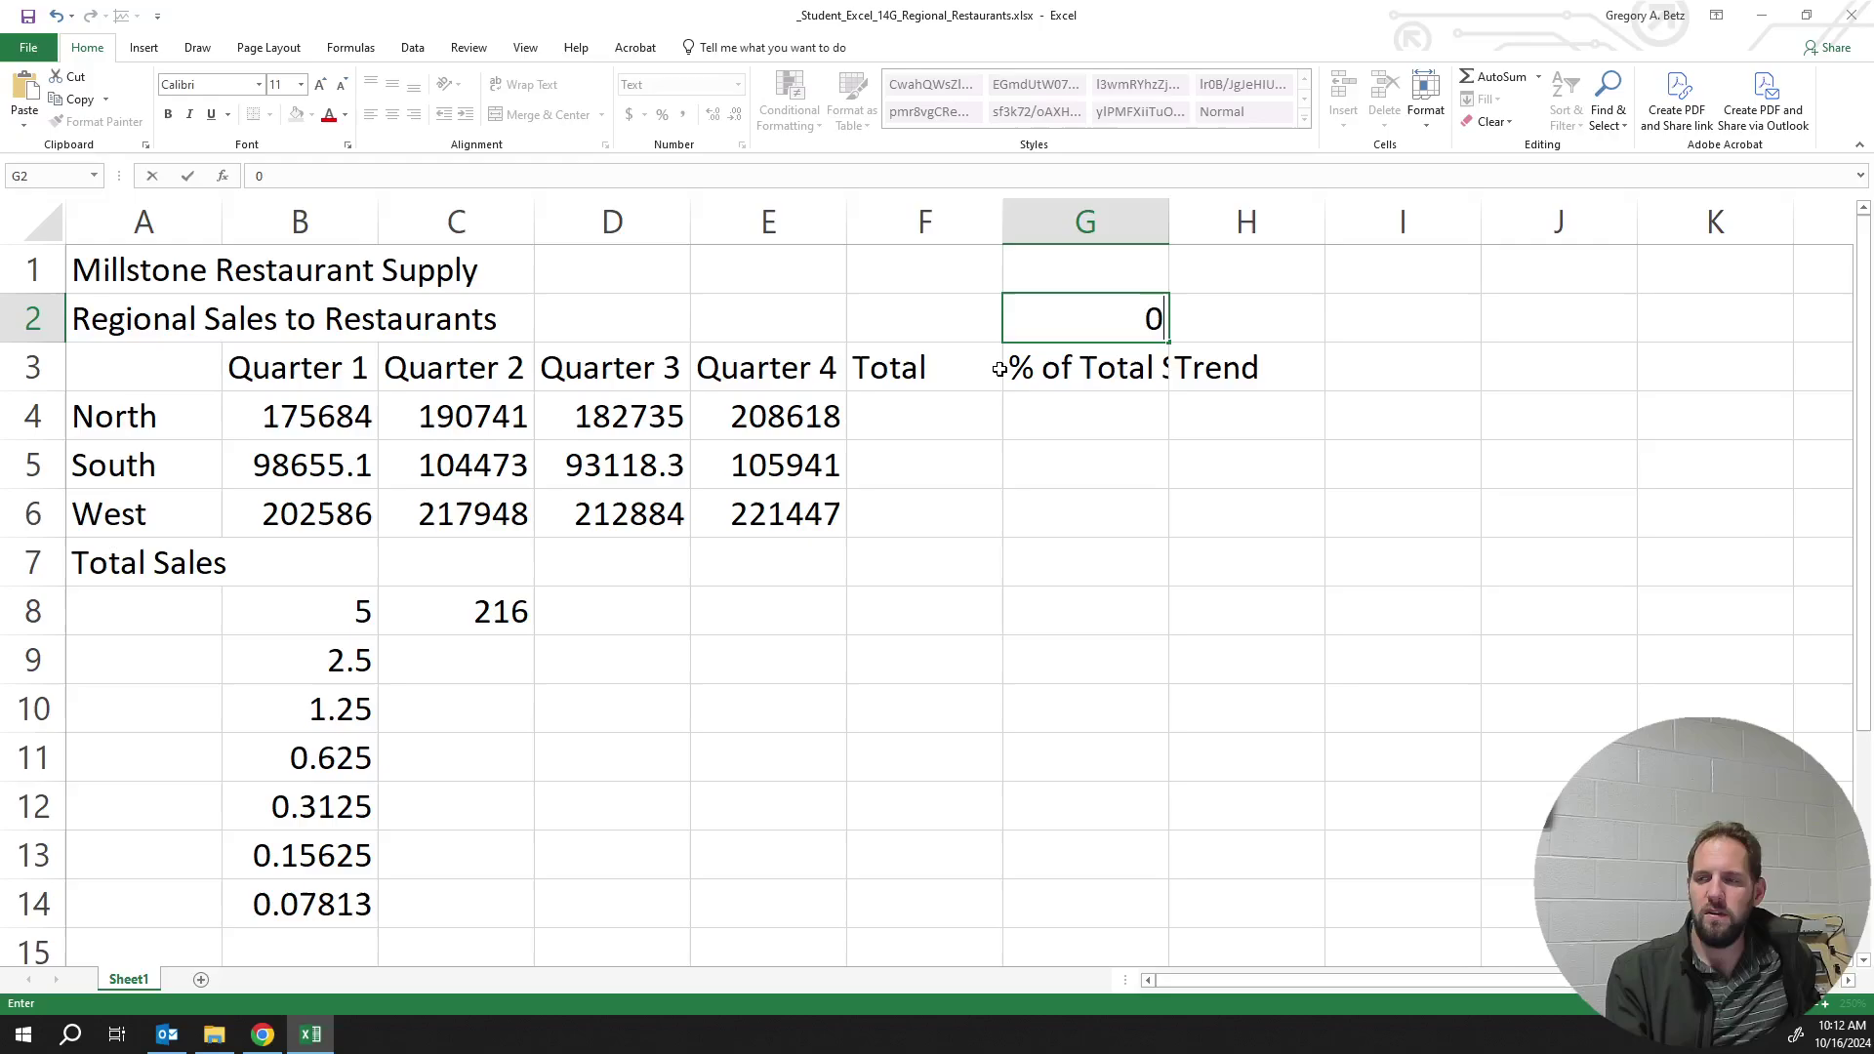
{"action": "type", "text": "00000000"}
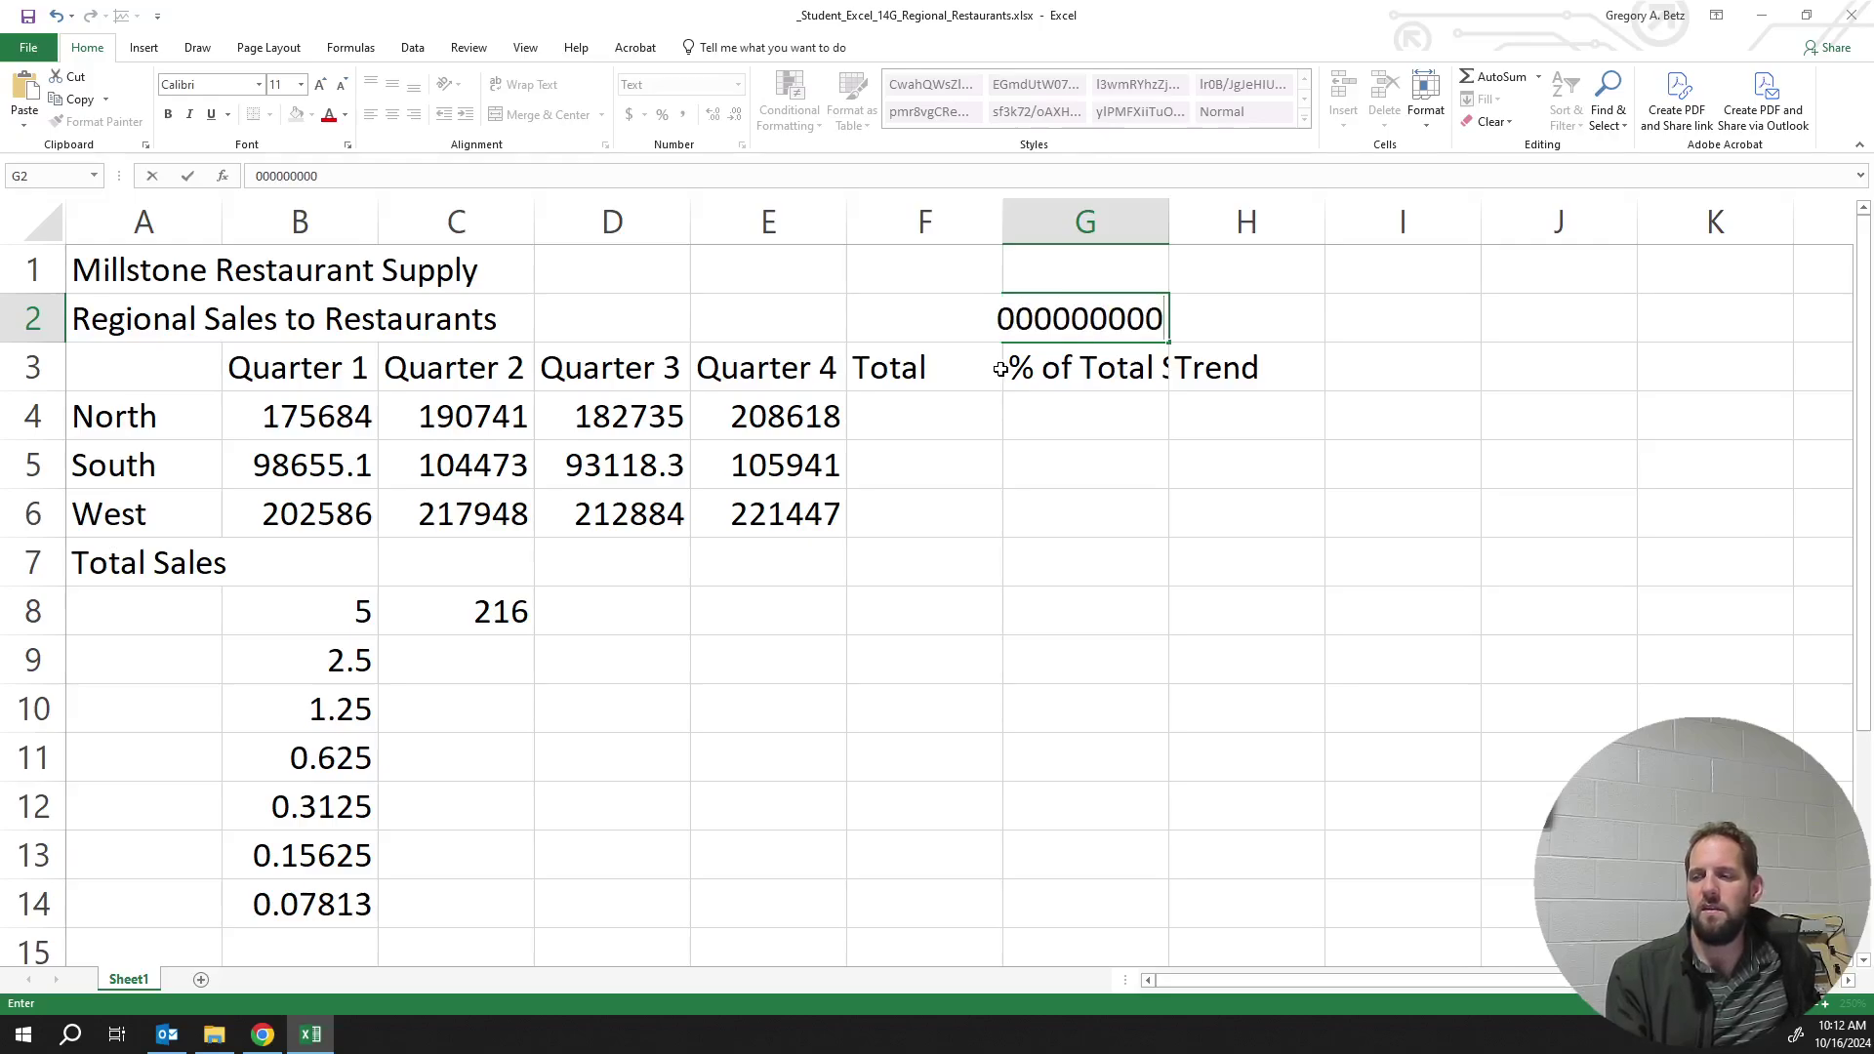
{"action": "key", "text": "Return"}
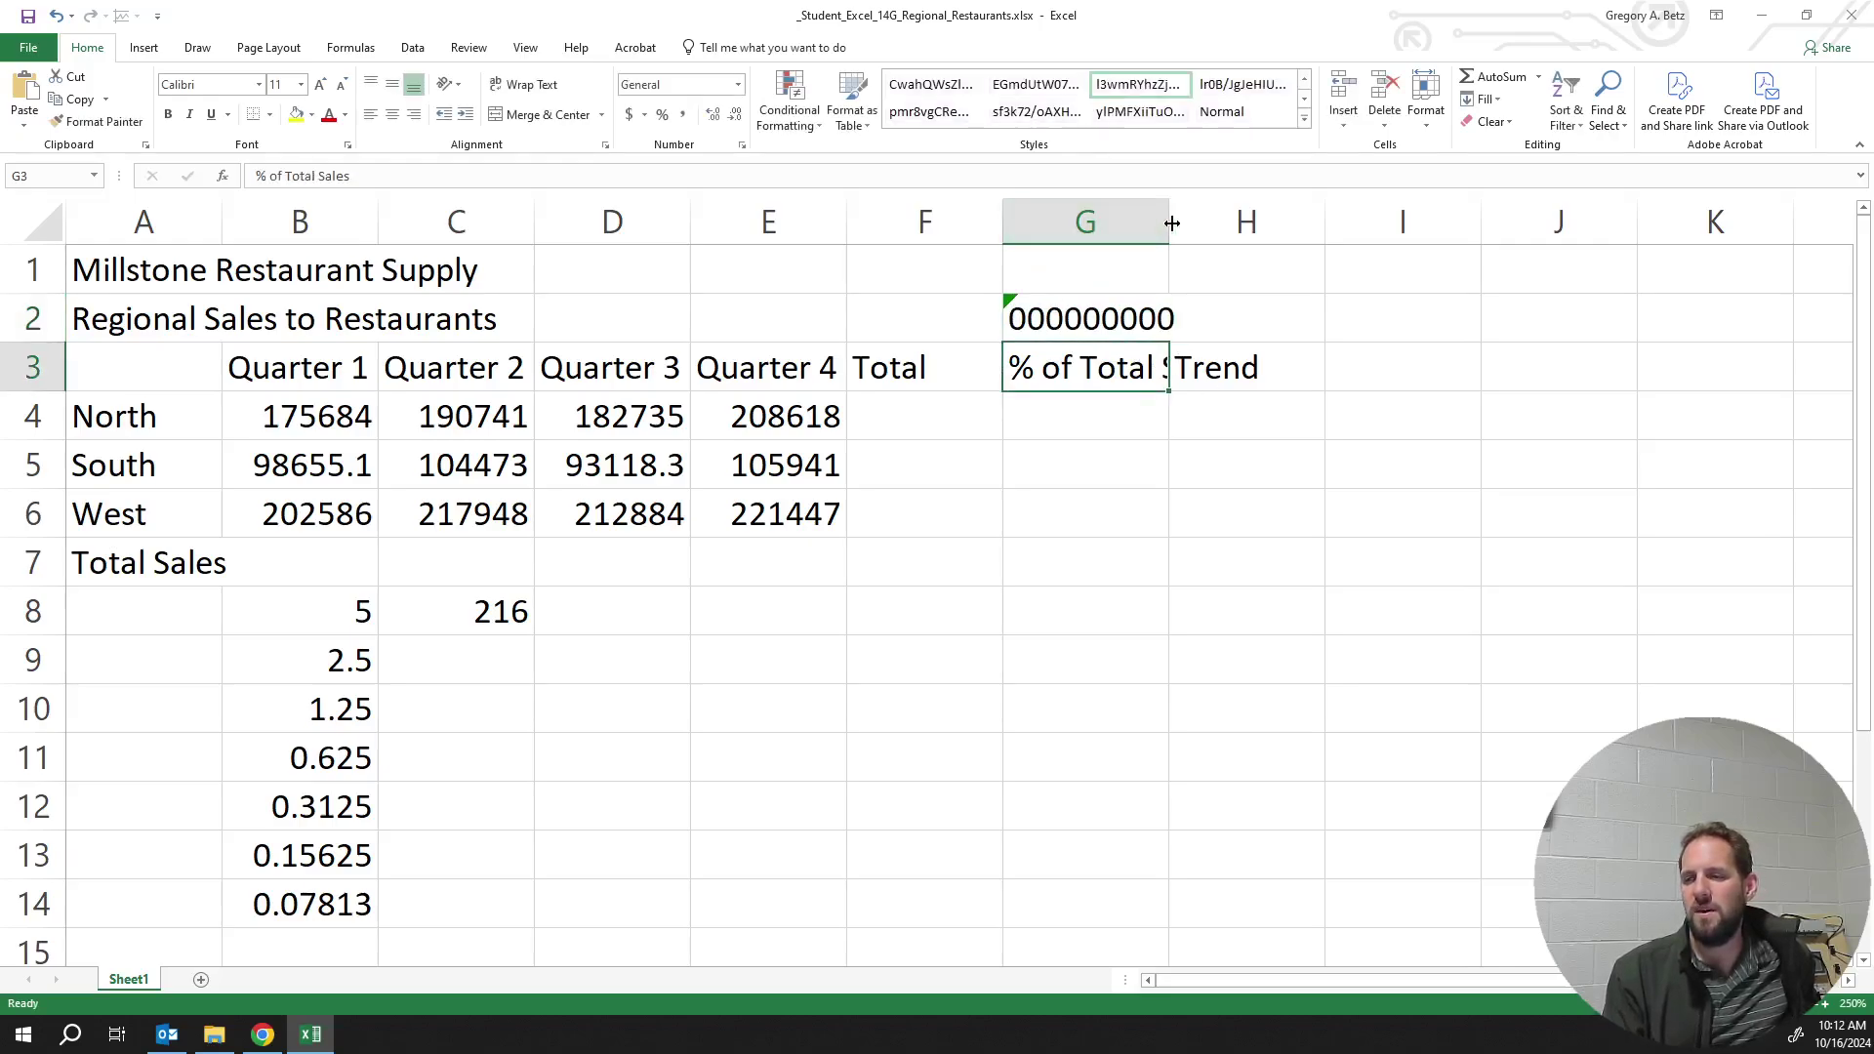
Adjust the width of column G around the nine zeros in G2, and clear that cell
{"action": "left_click_drag", "start_coordinate": [1172, 224], "coordinate": [1174, 225]}
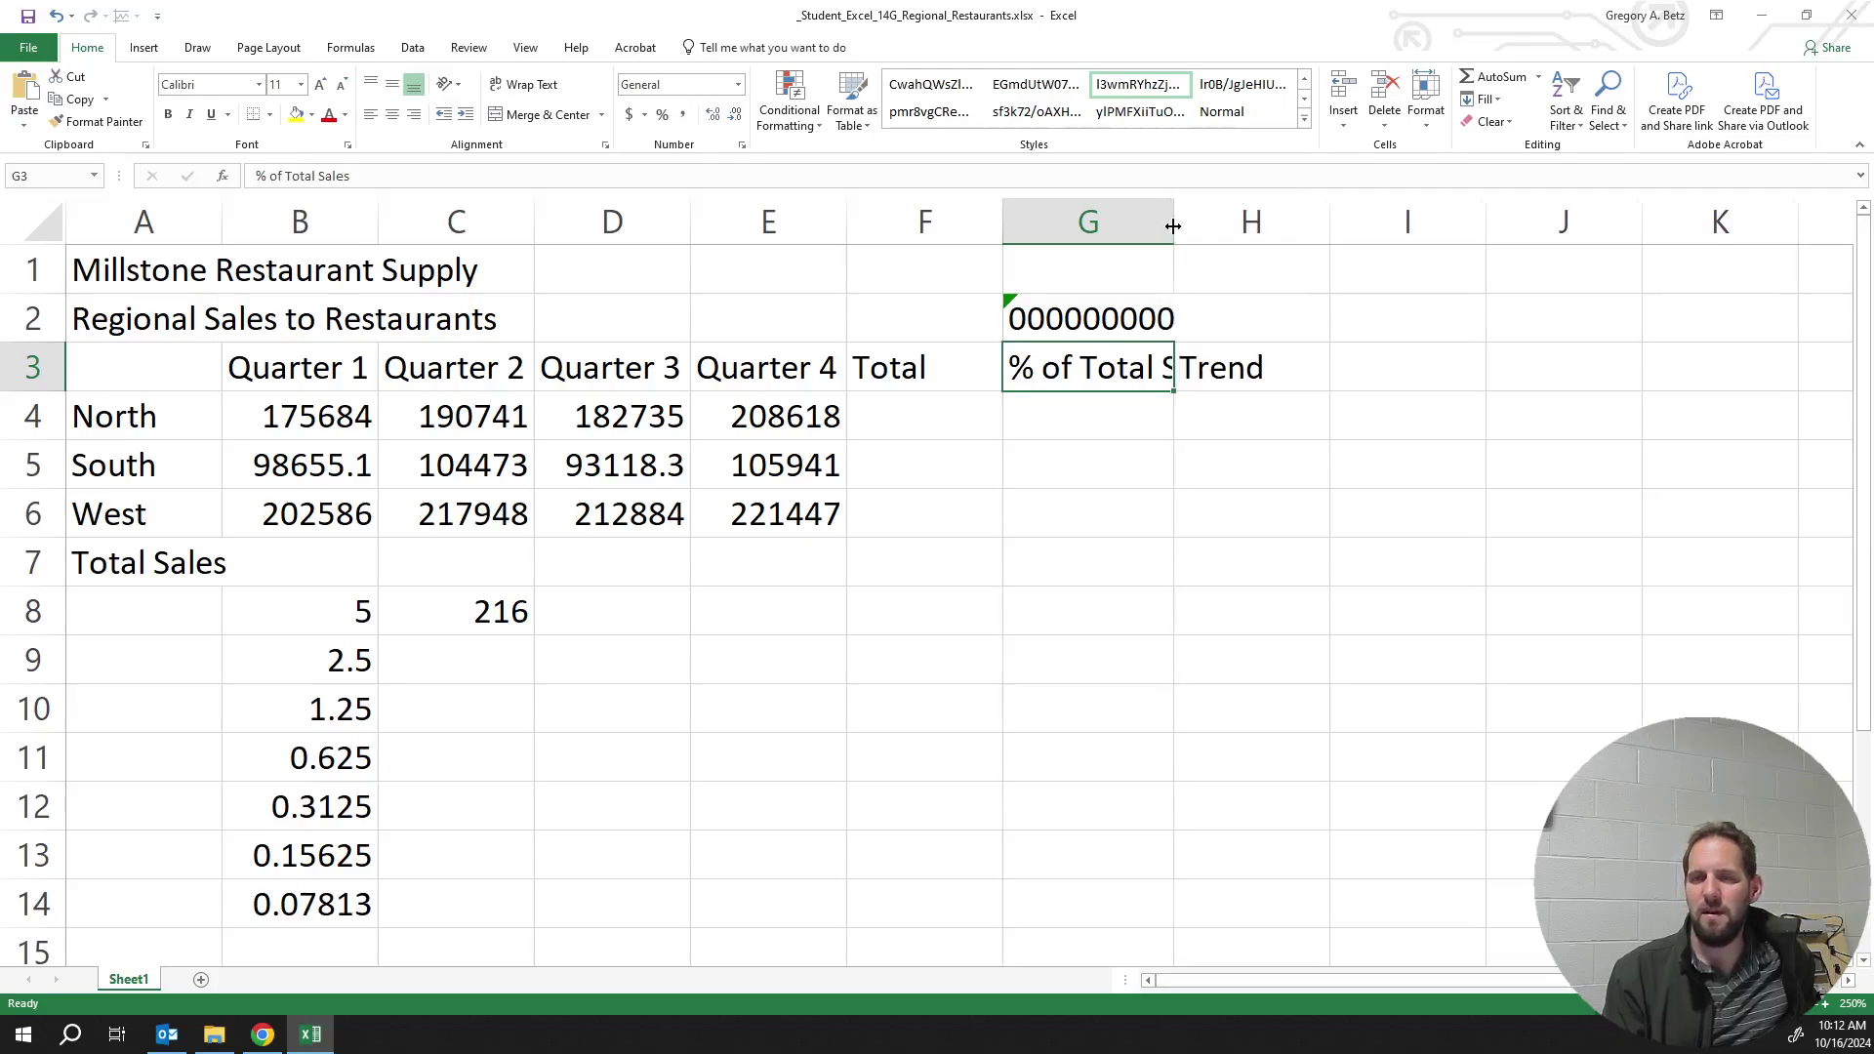
{"action": "left_click", "coordinate": [1111, 302]}
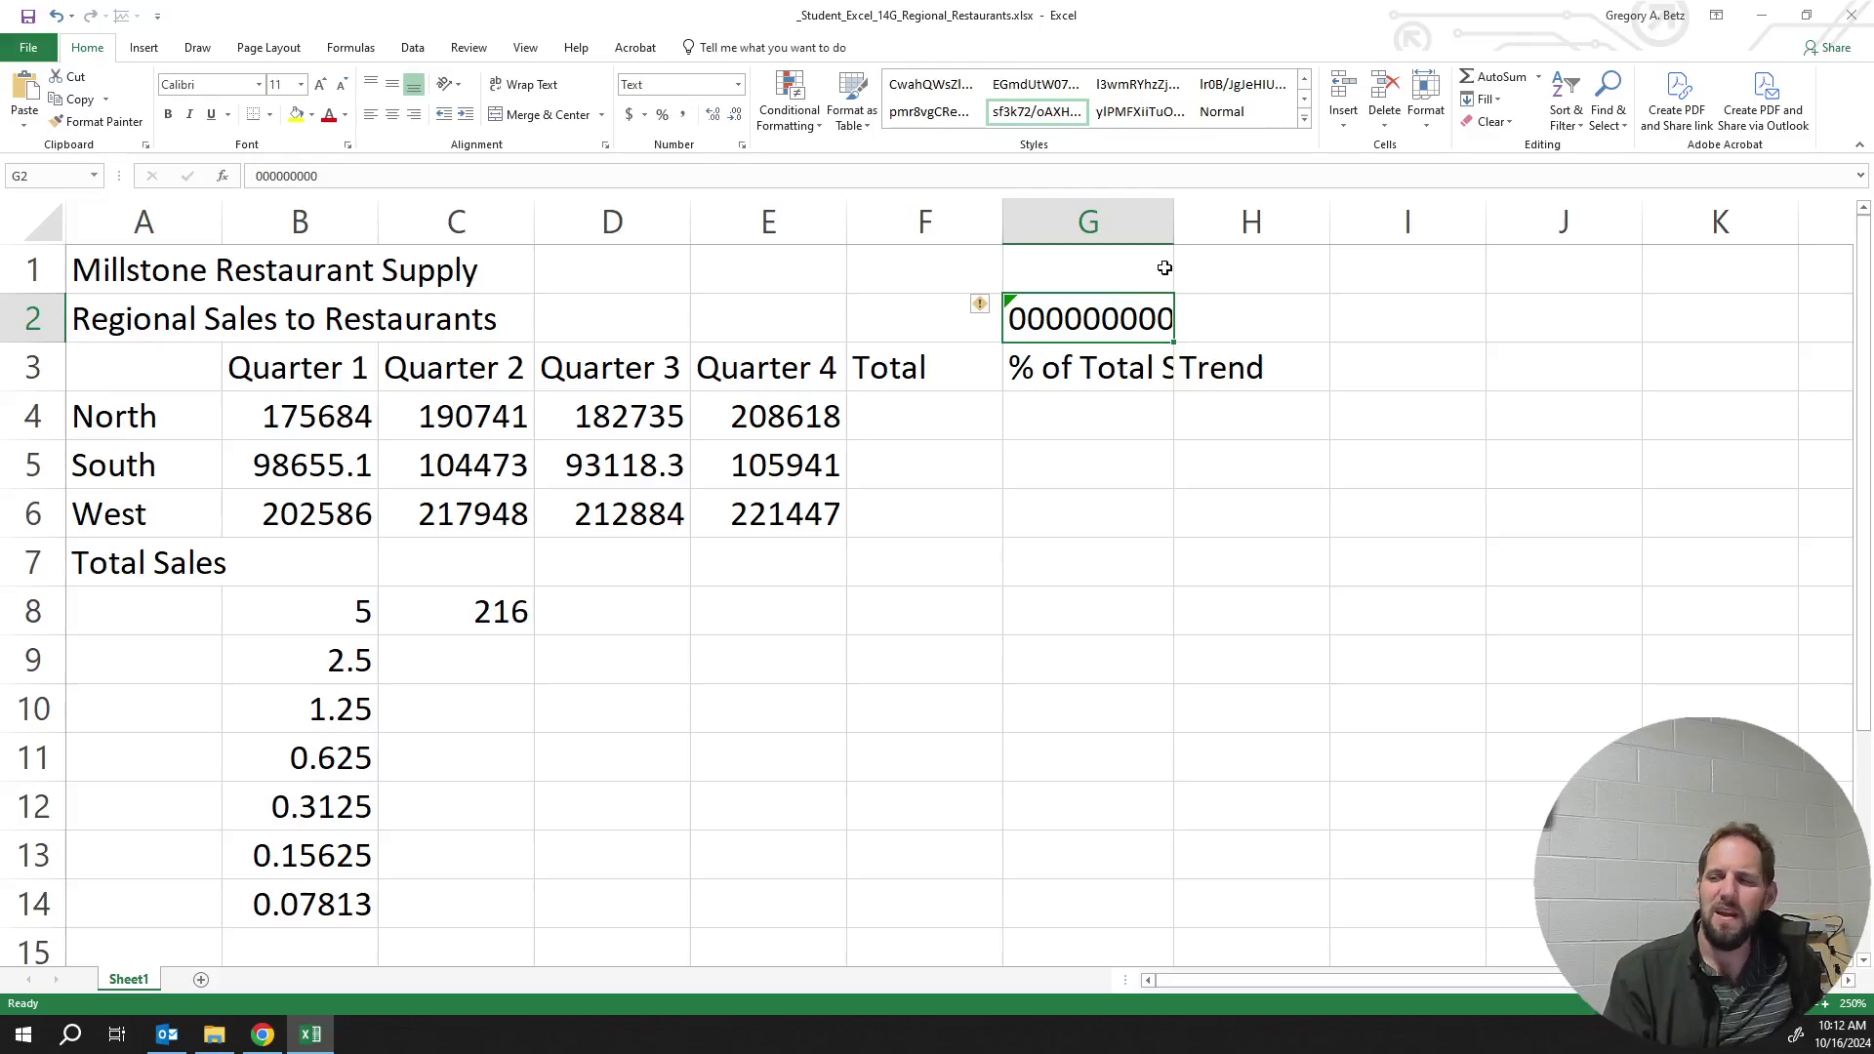
{"action": "mouse_move", "coordinate": [1173, 219]}
{"action": "left_mouse_down"}
{"action": "mouse_move", "coordinate": [1146, 220]}
{"action": "mouse_move", "coordinate": [1167, 222]}
{"action": "left_mouse_up"}
{"action": "left_click", "coordinate": [1176, 217]}
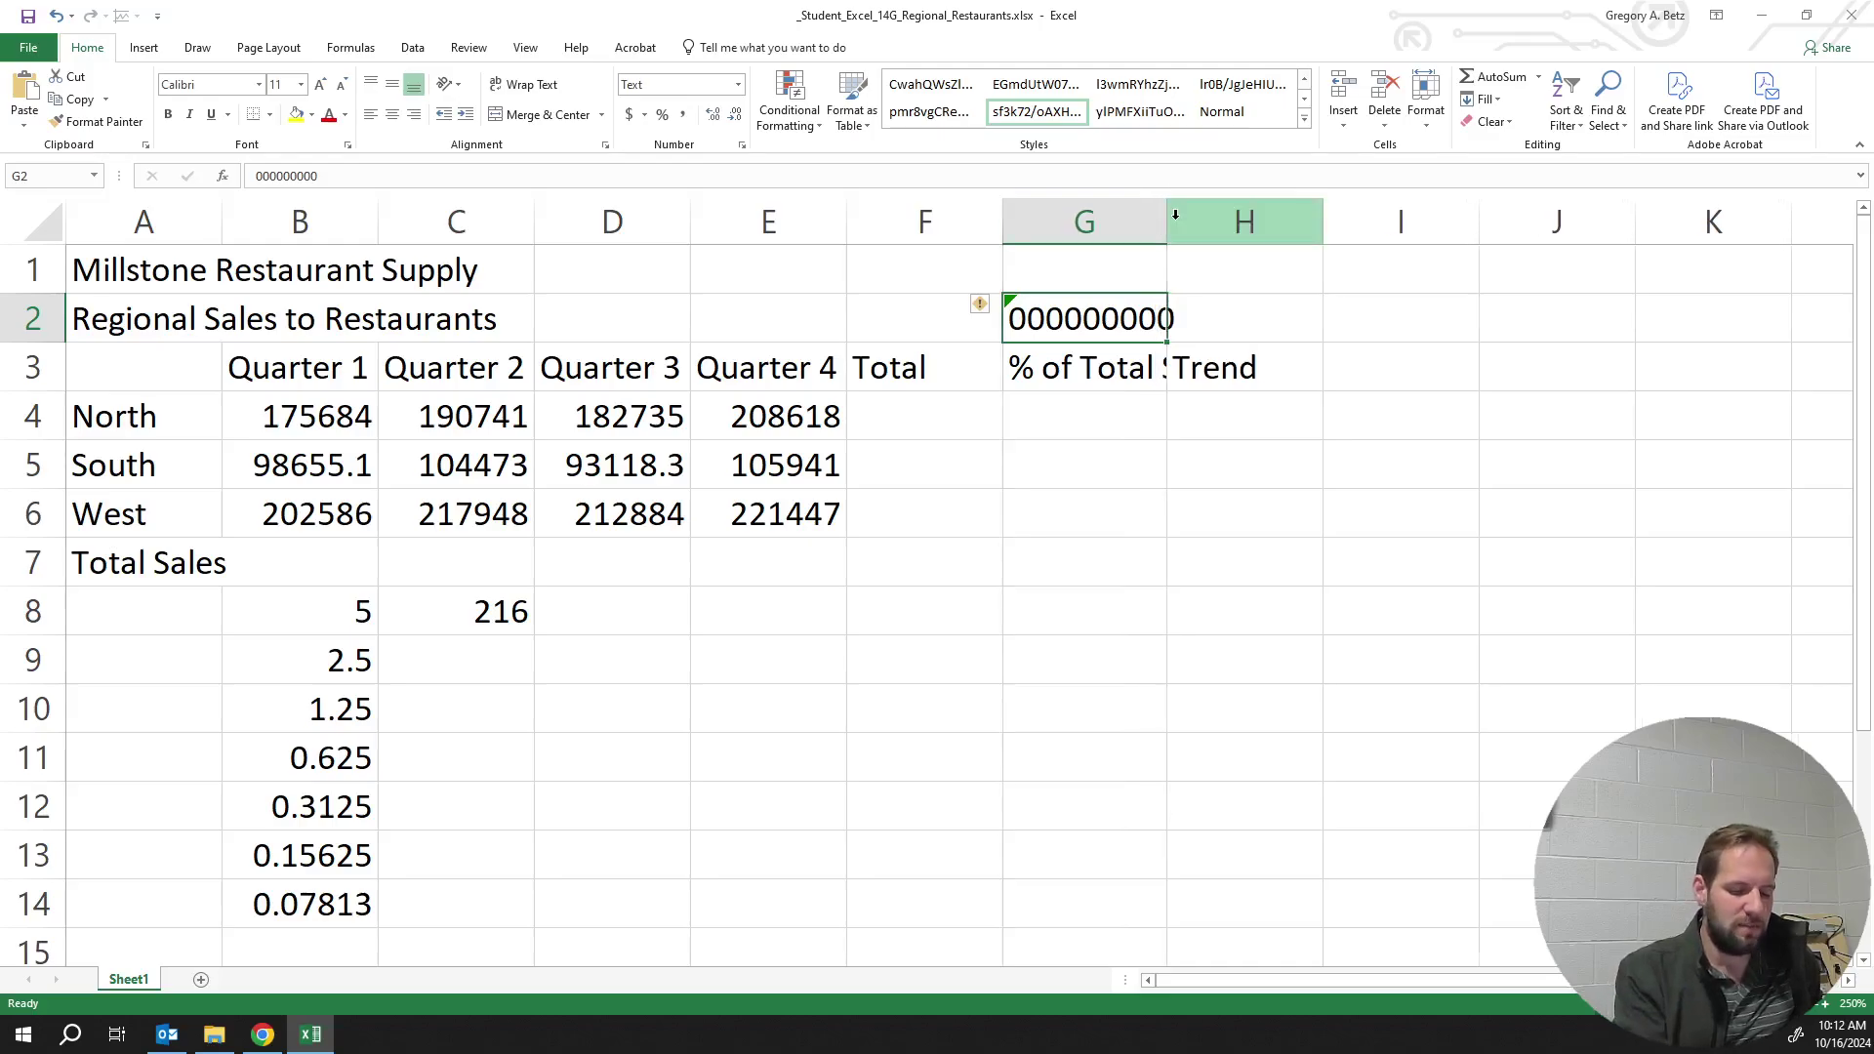
{"action": "key", "text": "Delete"}
AutoFit column G to its % of Total Sales heading, and AutoFit columns A through G together
{"action": "left_click", "coordinate": [1119, 387]}
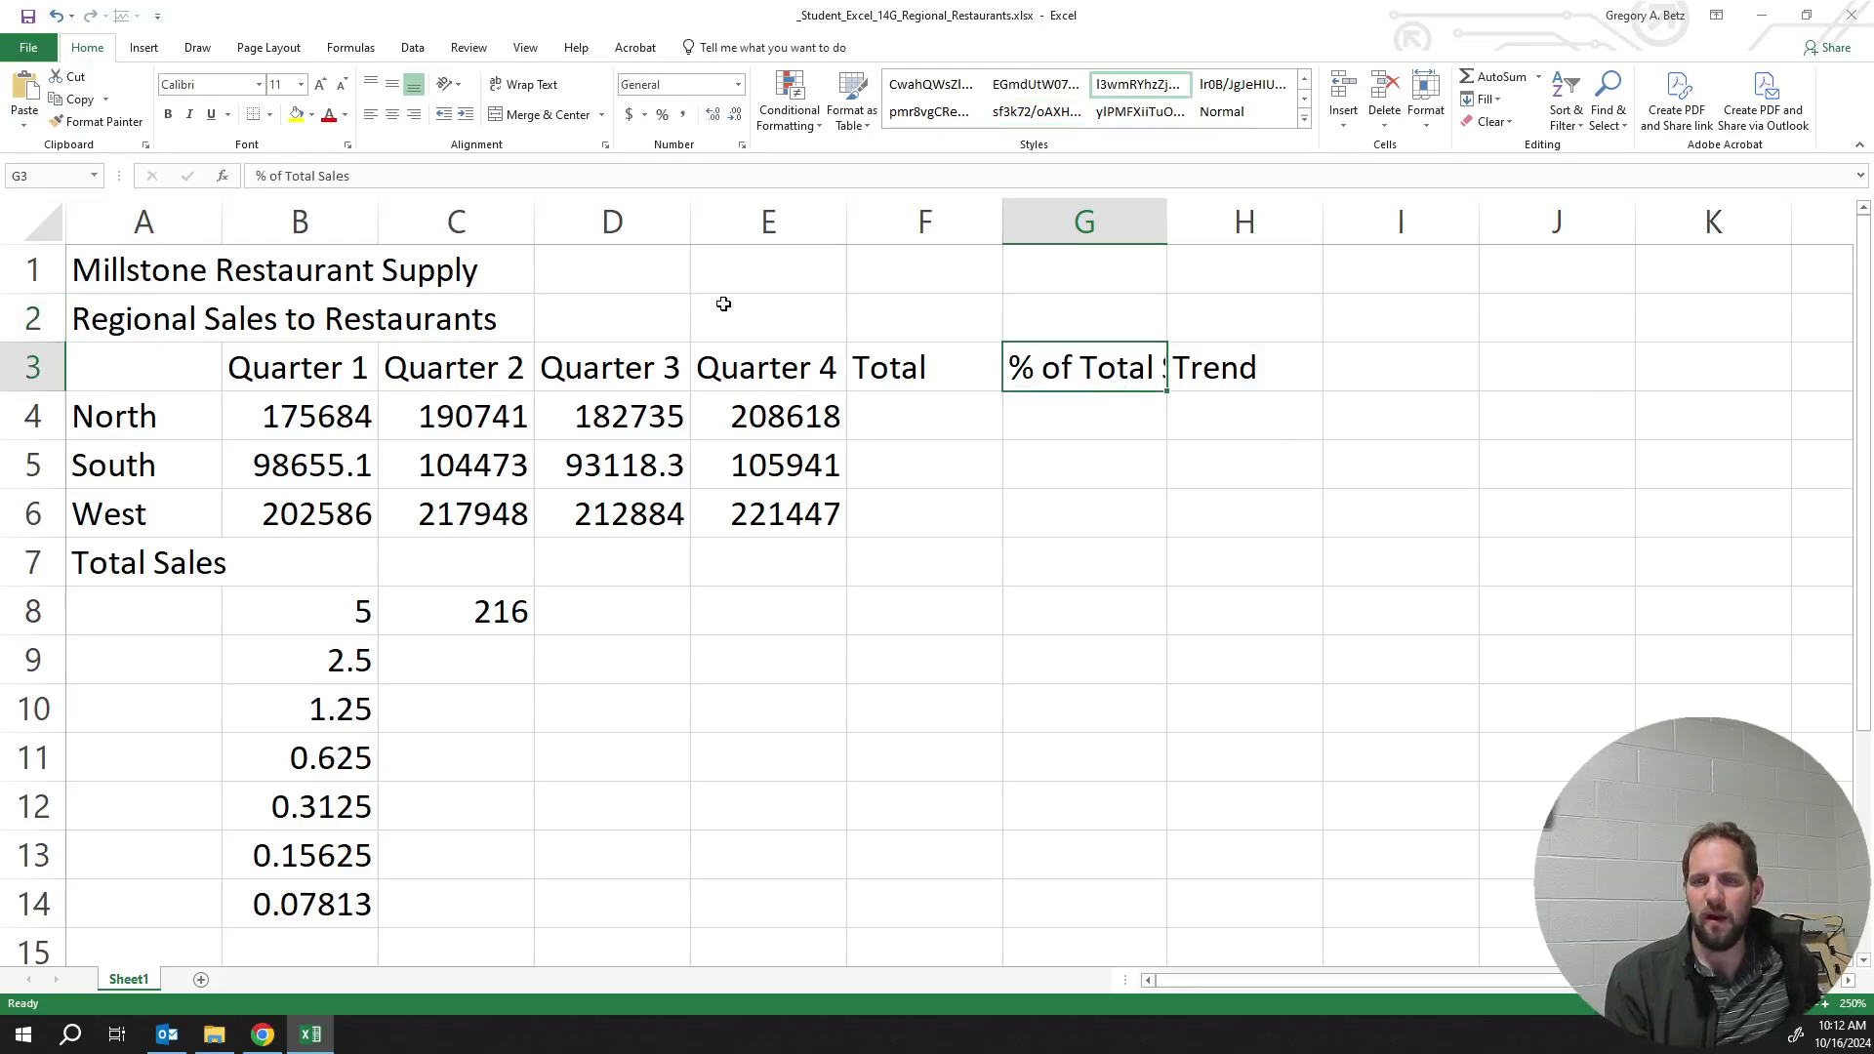
{"action": "left_click_drag", "start_coordinate": [1168, 220], "coordinate": [1501, 222]}
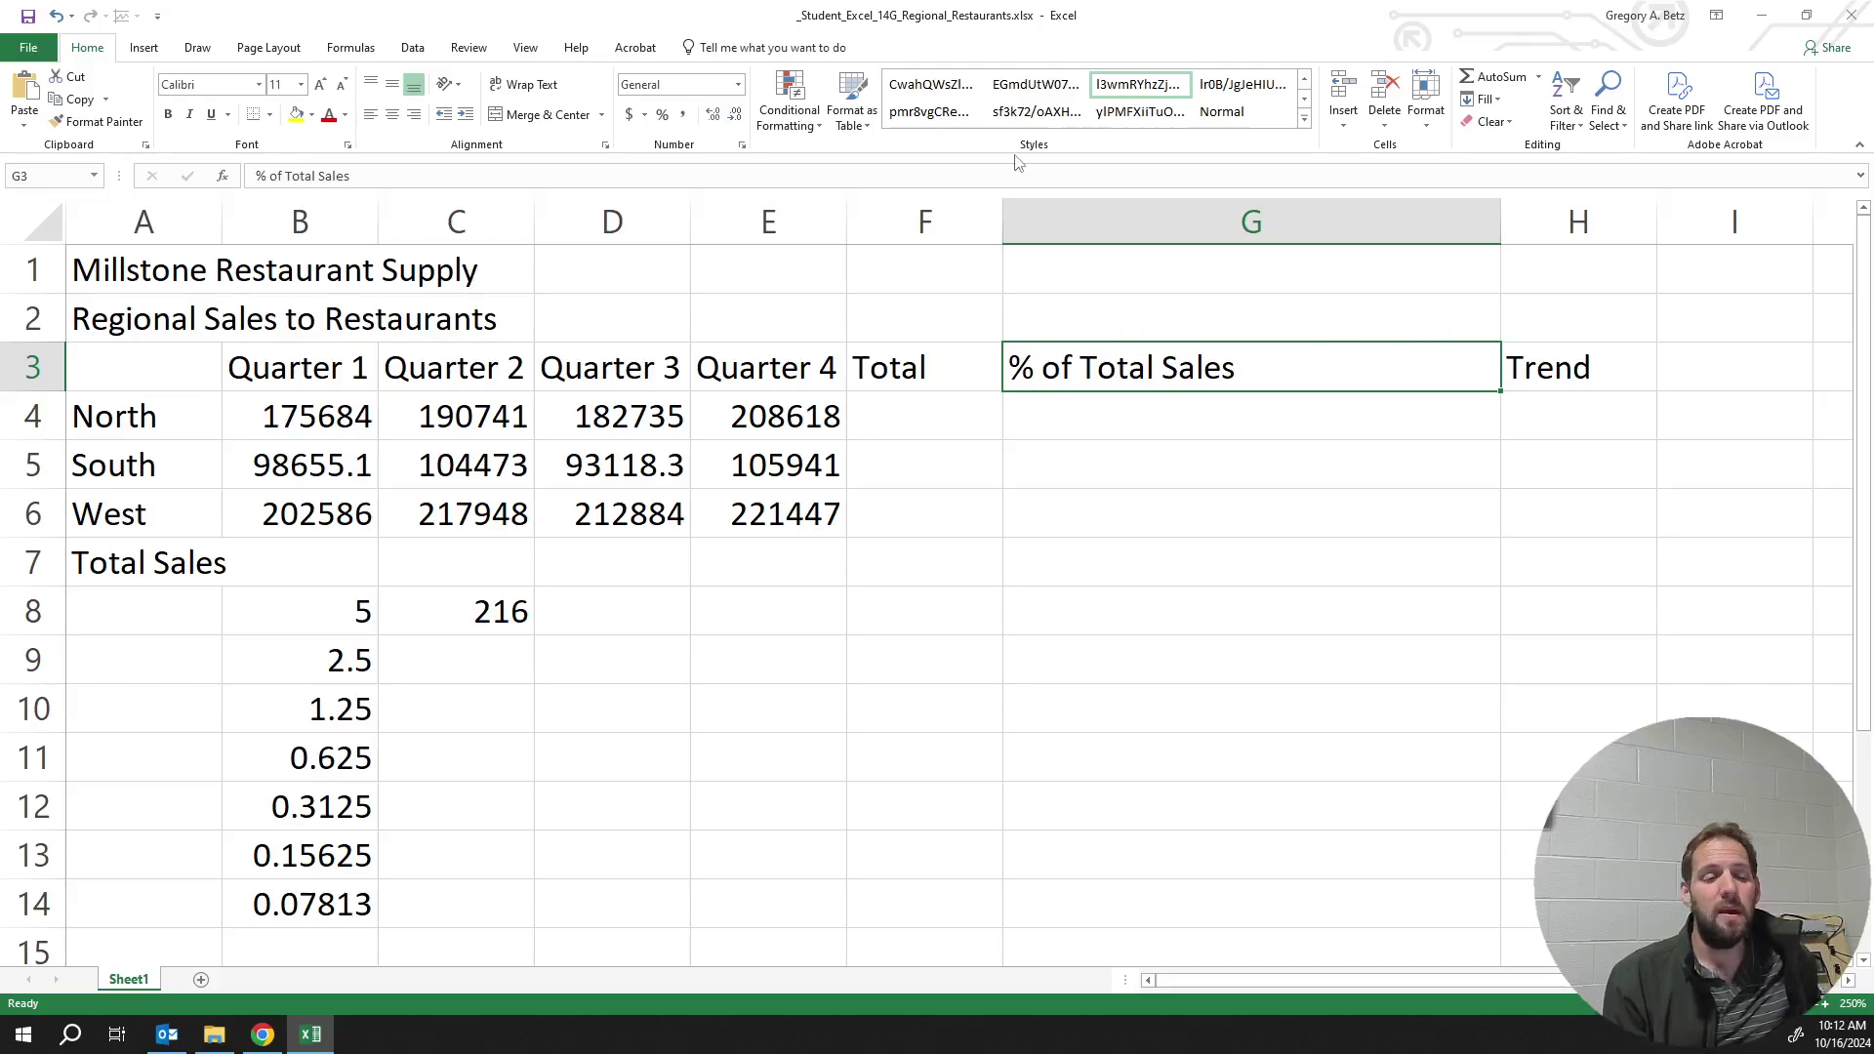
{"action": "double_click", "coordinate": [1504, 223]}
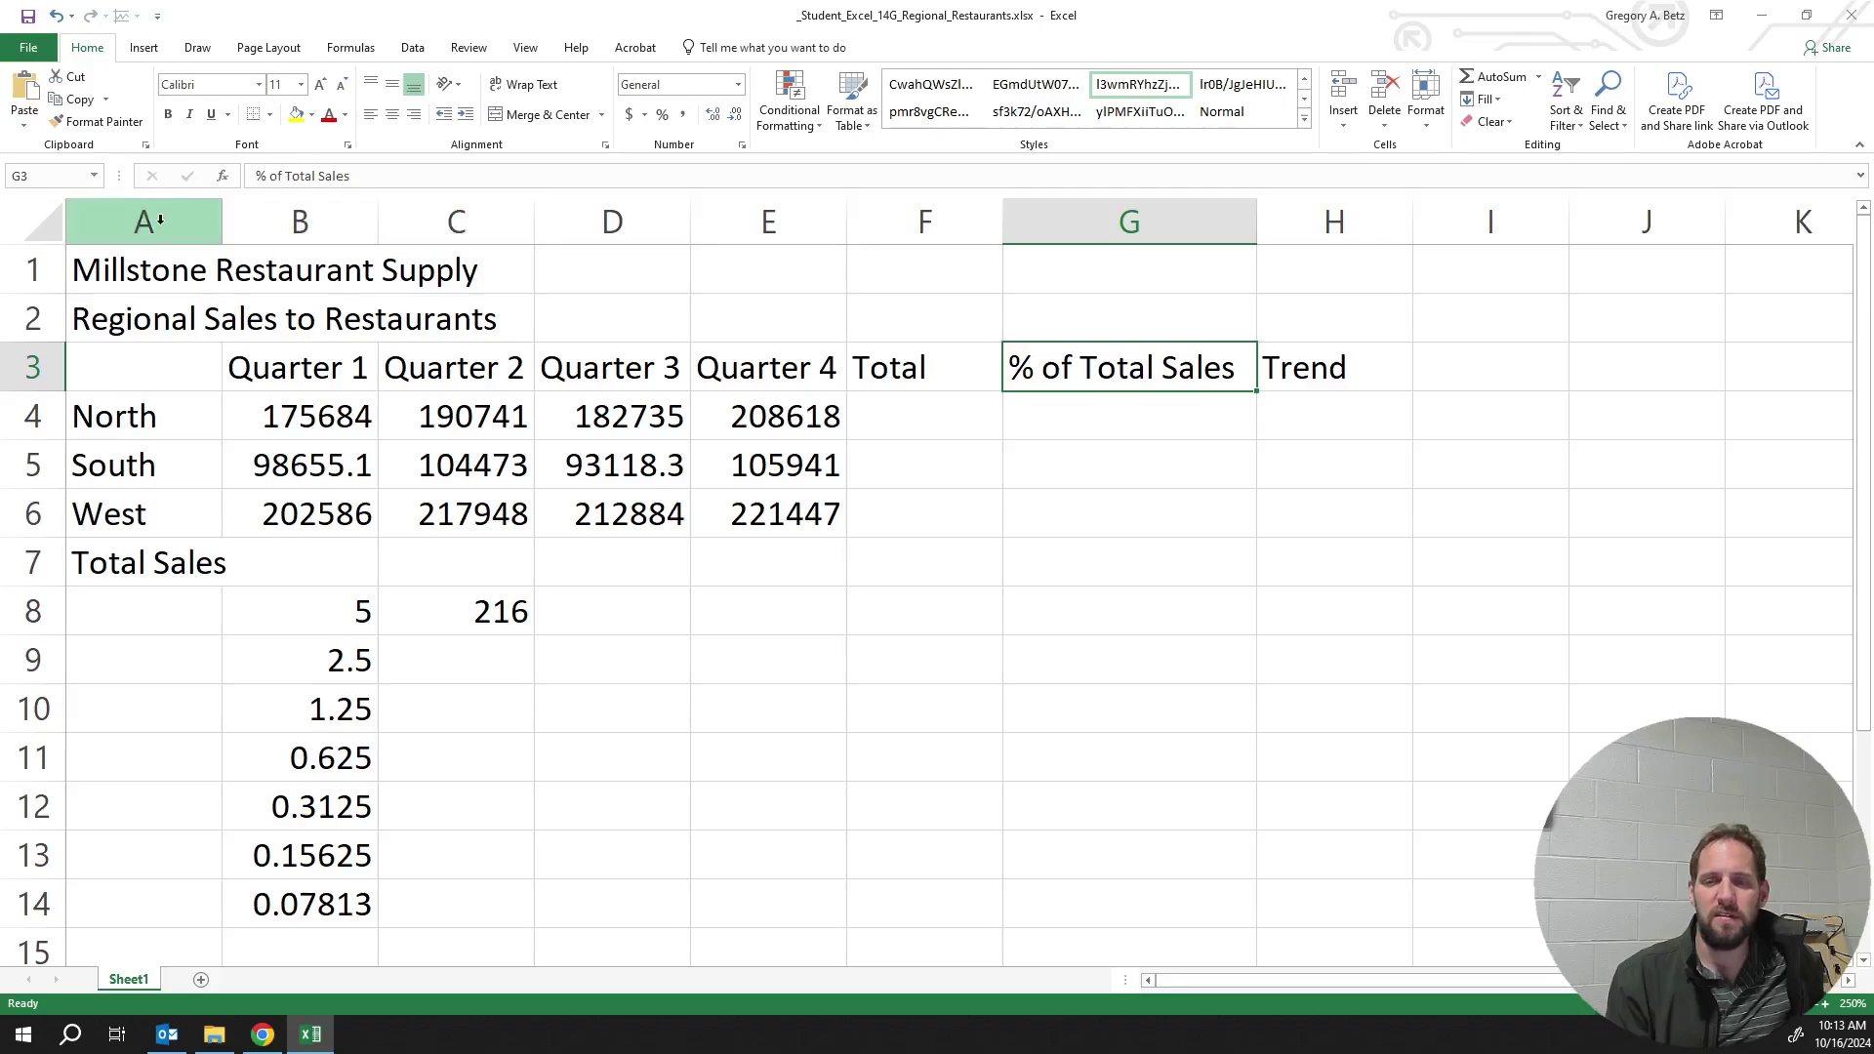
{"action": "left_click_drag", "start_coordinate": [150, 217], "coordinate": [1264, 226]}
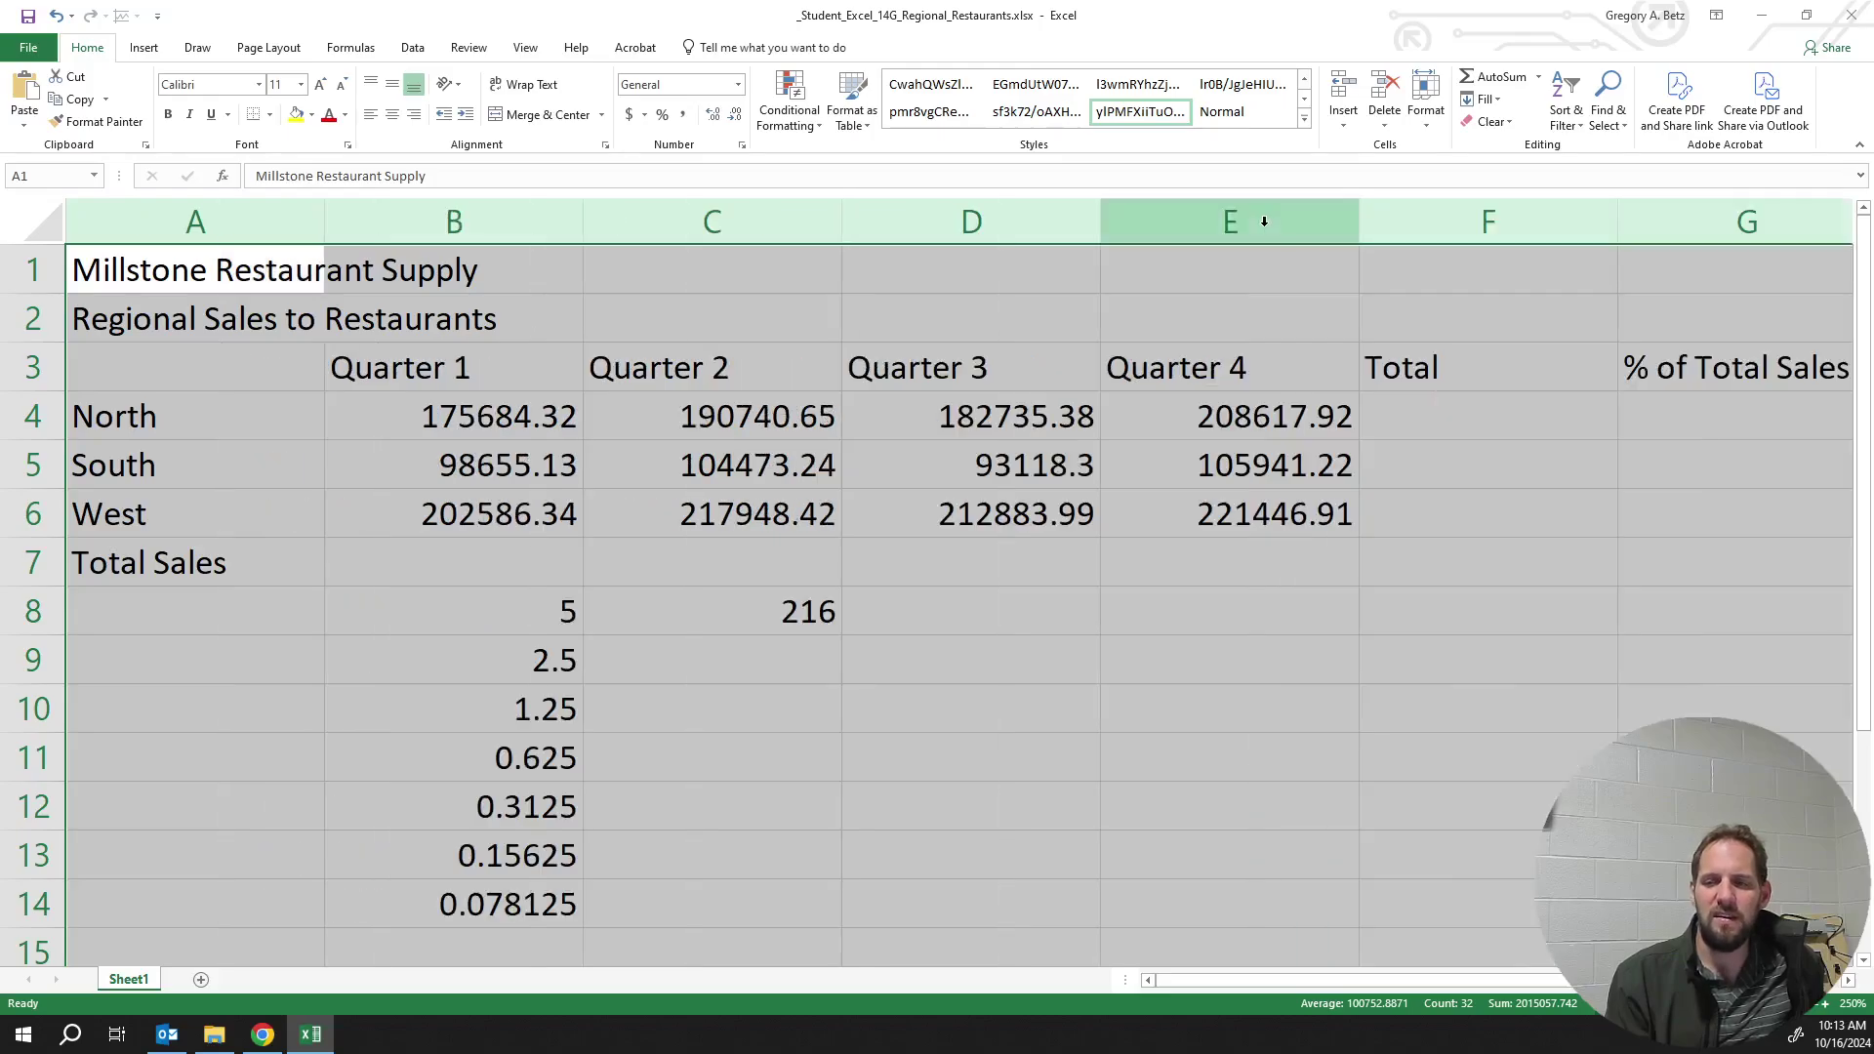
{"action": "double_click", "coordinate": [1101, 219]}
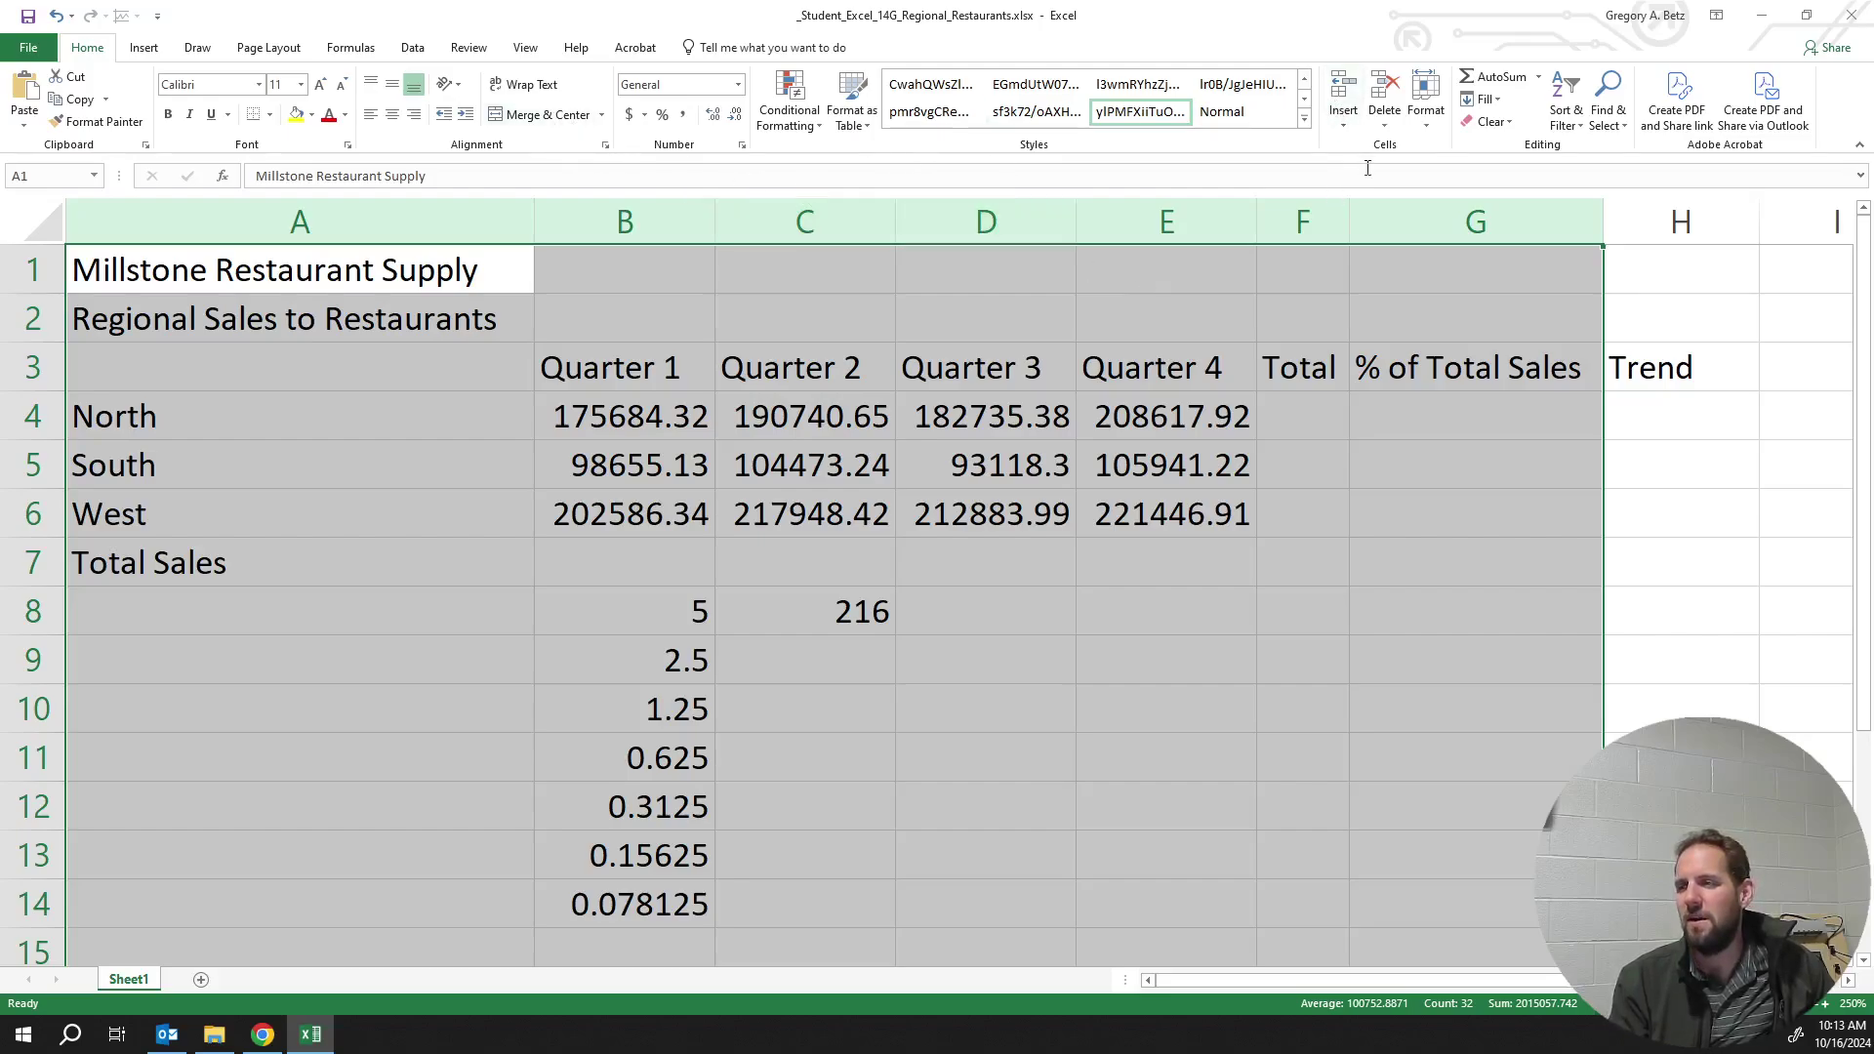
Set the column width of columns A through G to 9, and deselect them
{"action": "left_click", "coordinate": [1427, 128]}
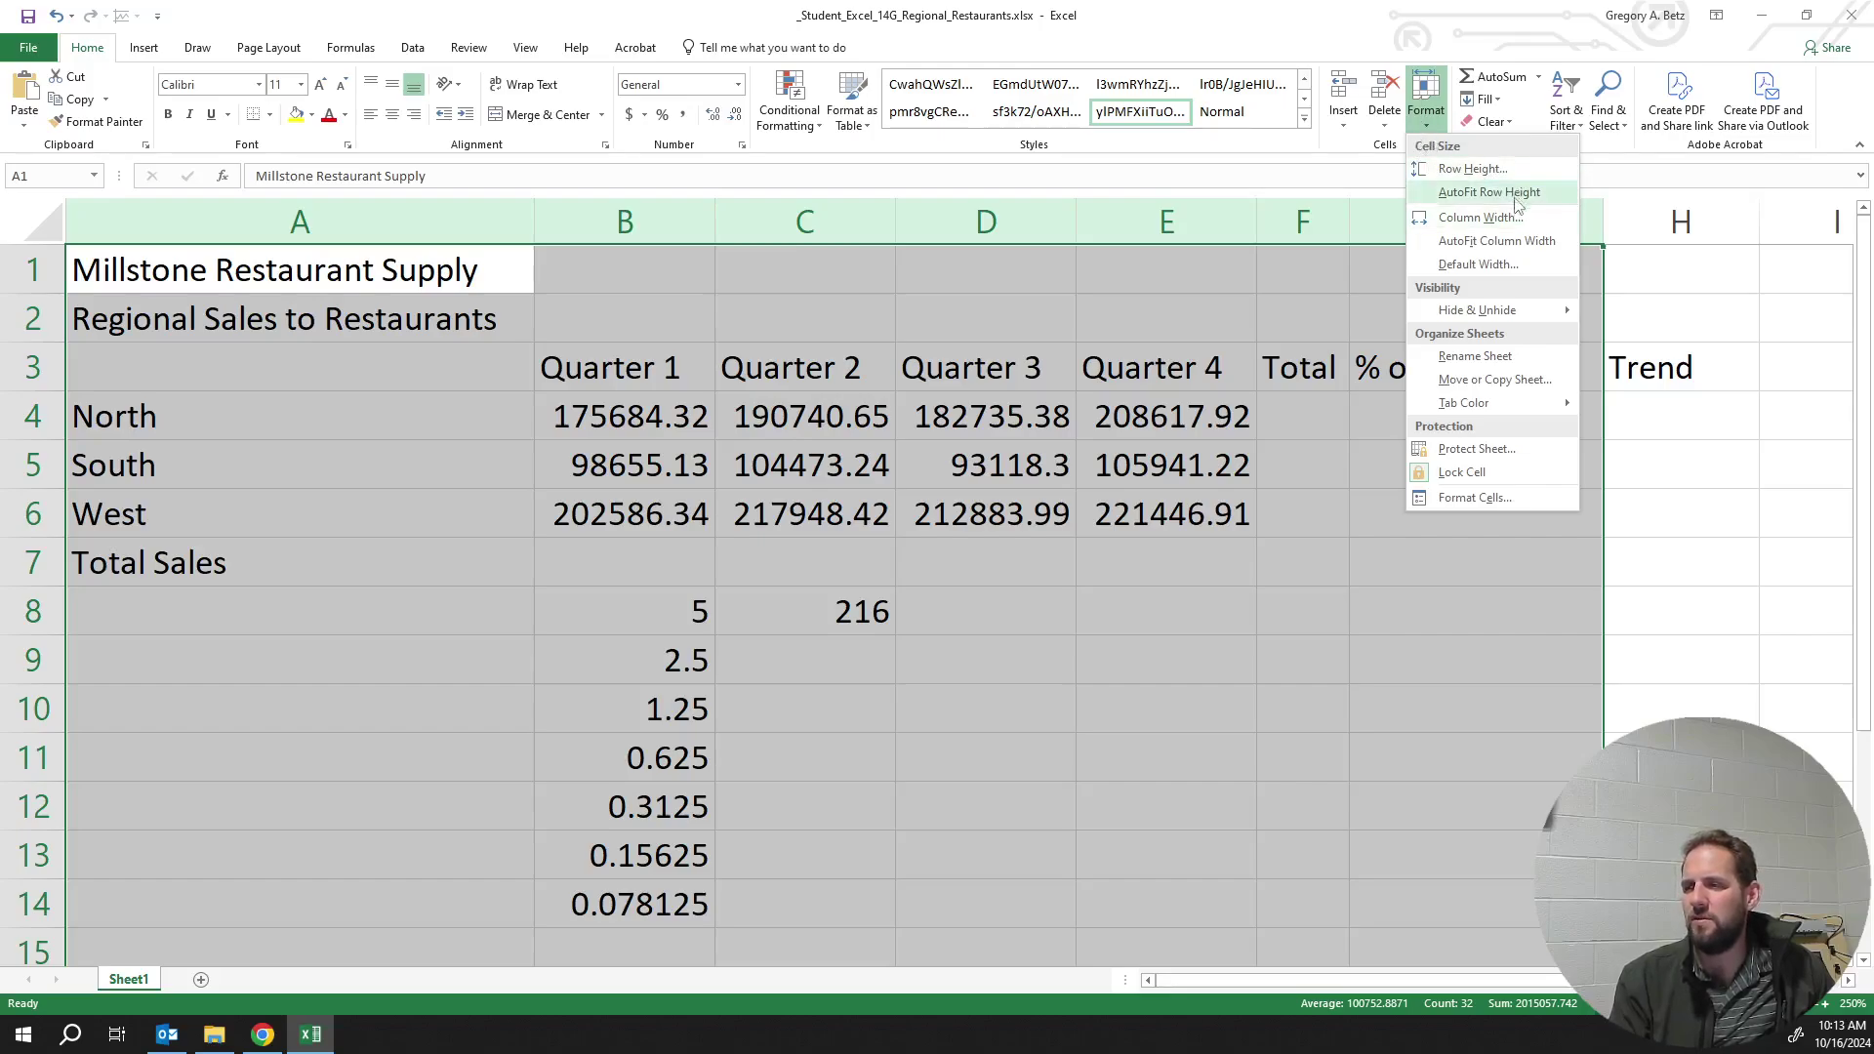
{"action": "left_click", "coordinate": [1519, 226]}
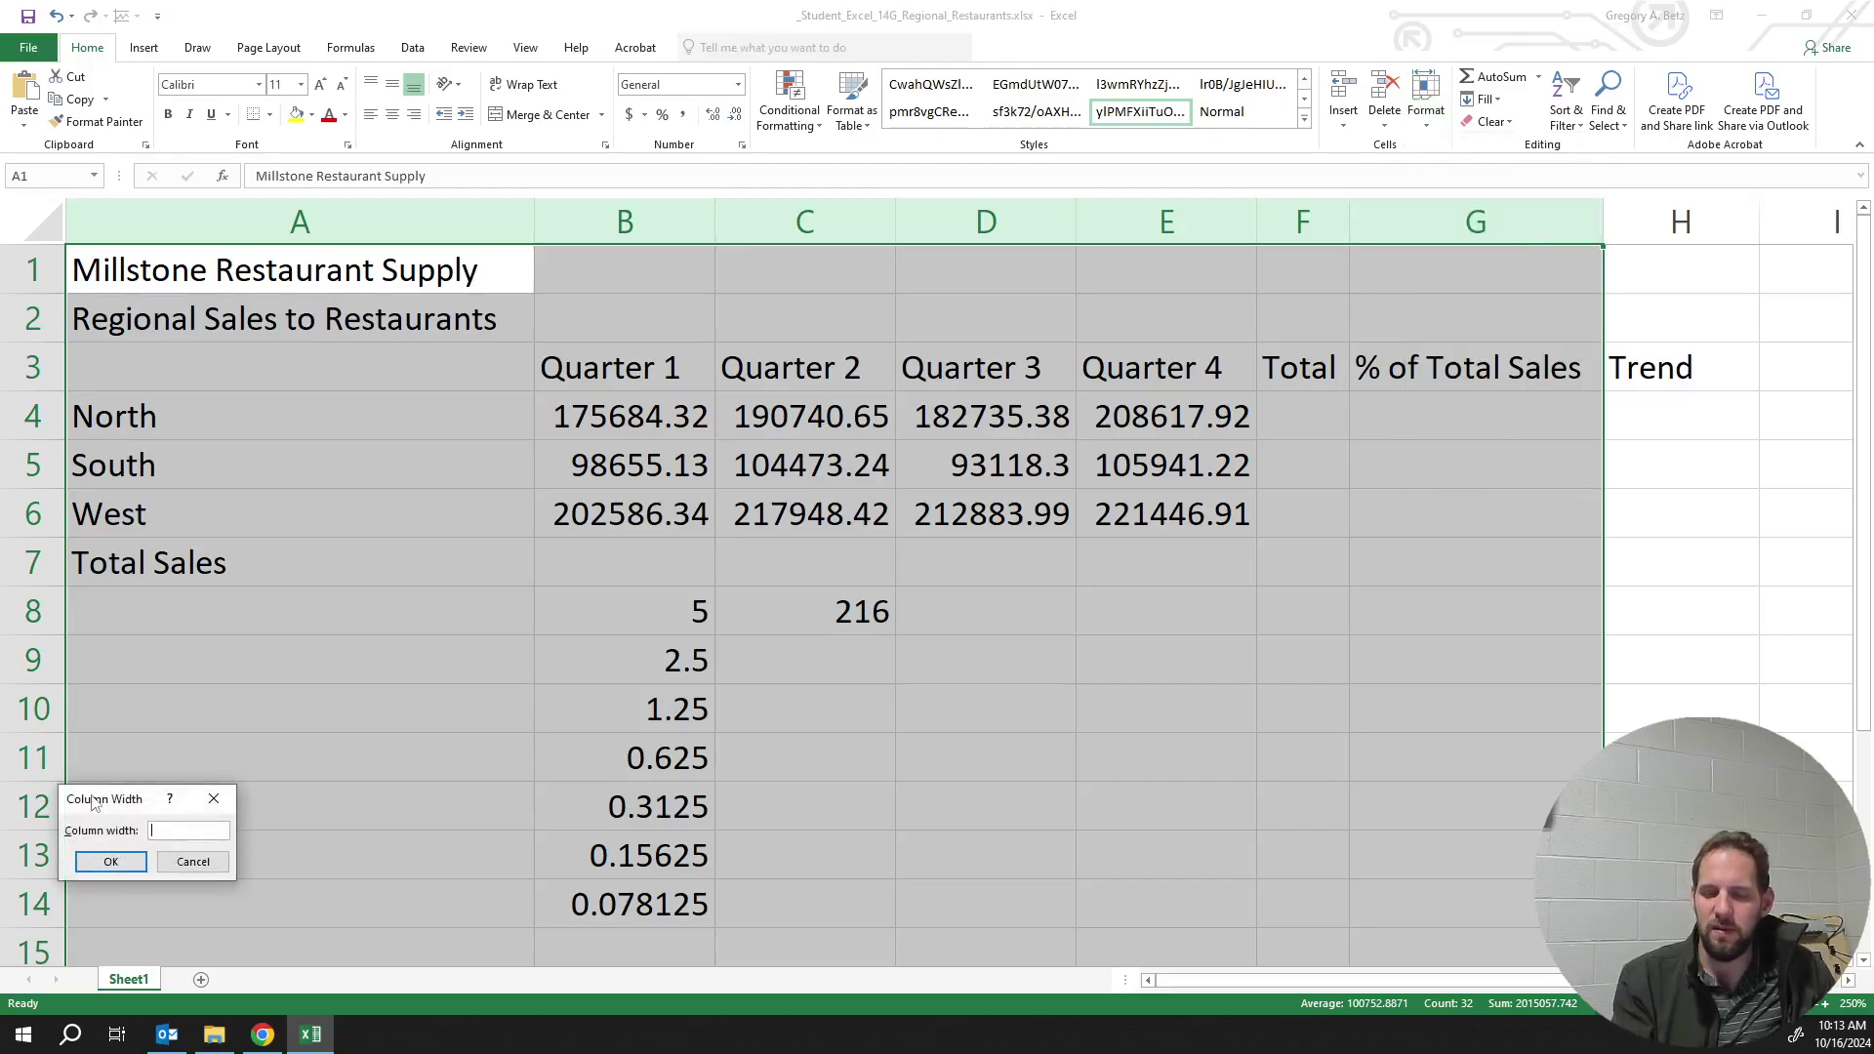
{"action": "type", "text": "9"}
{"action": "key", "text": "Return"}
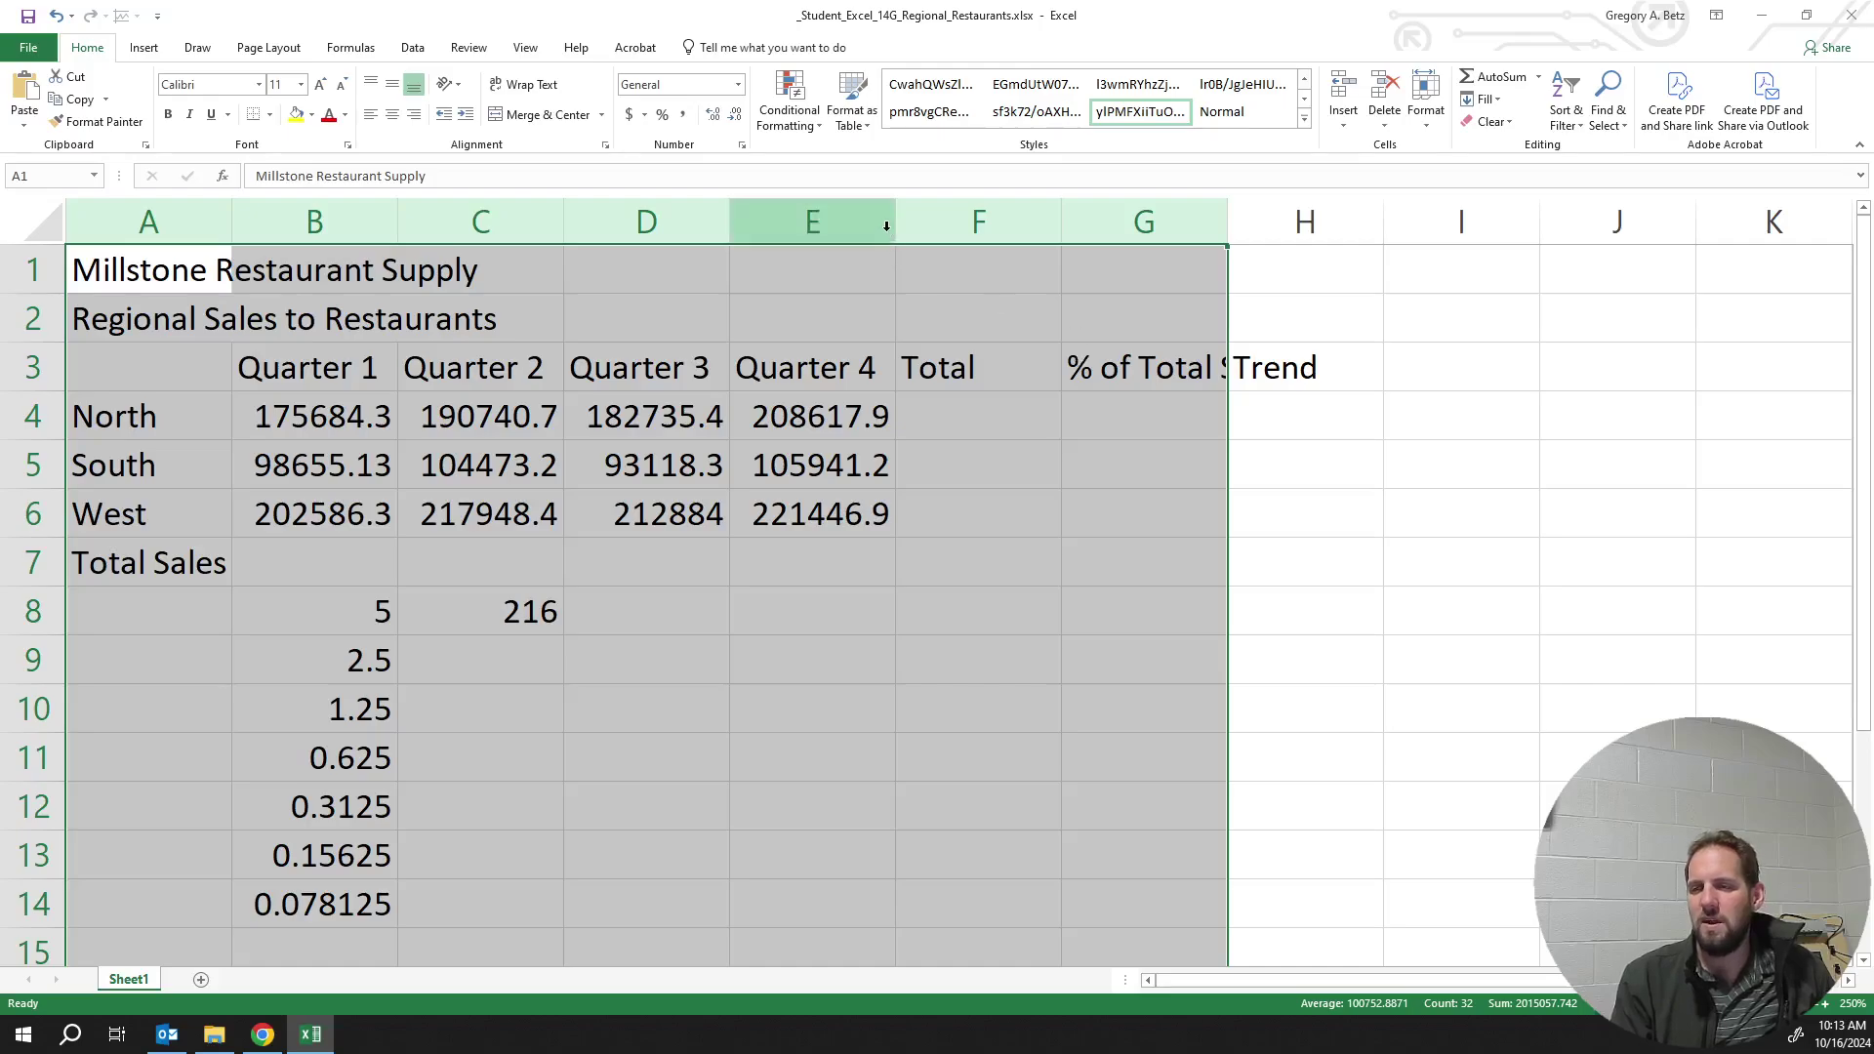
{"action": "left_click_drag", "start_coordinate": [895, 226], "coordinate": [895, 227]}
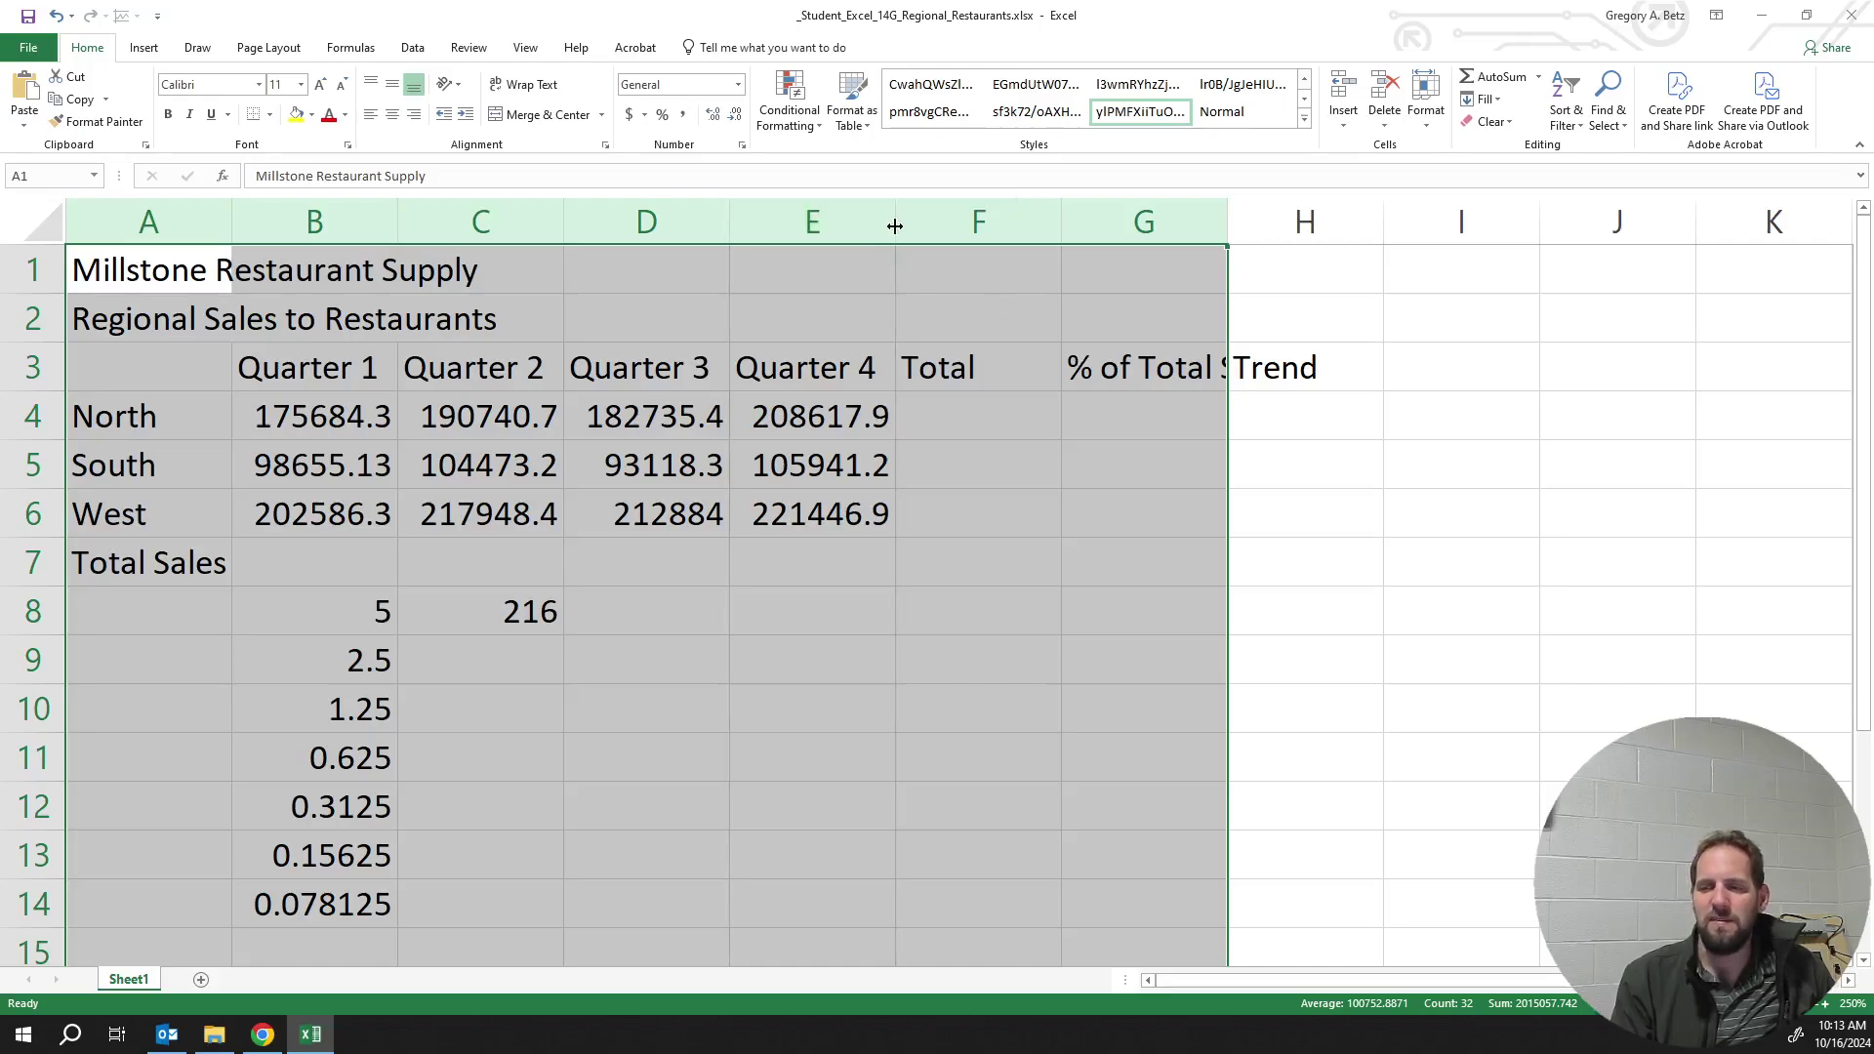
{"action": "left_click", "coordinate": [895, 226]}
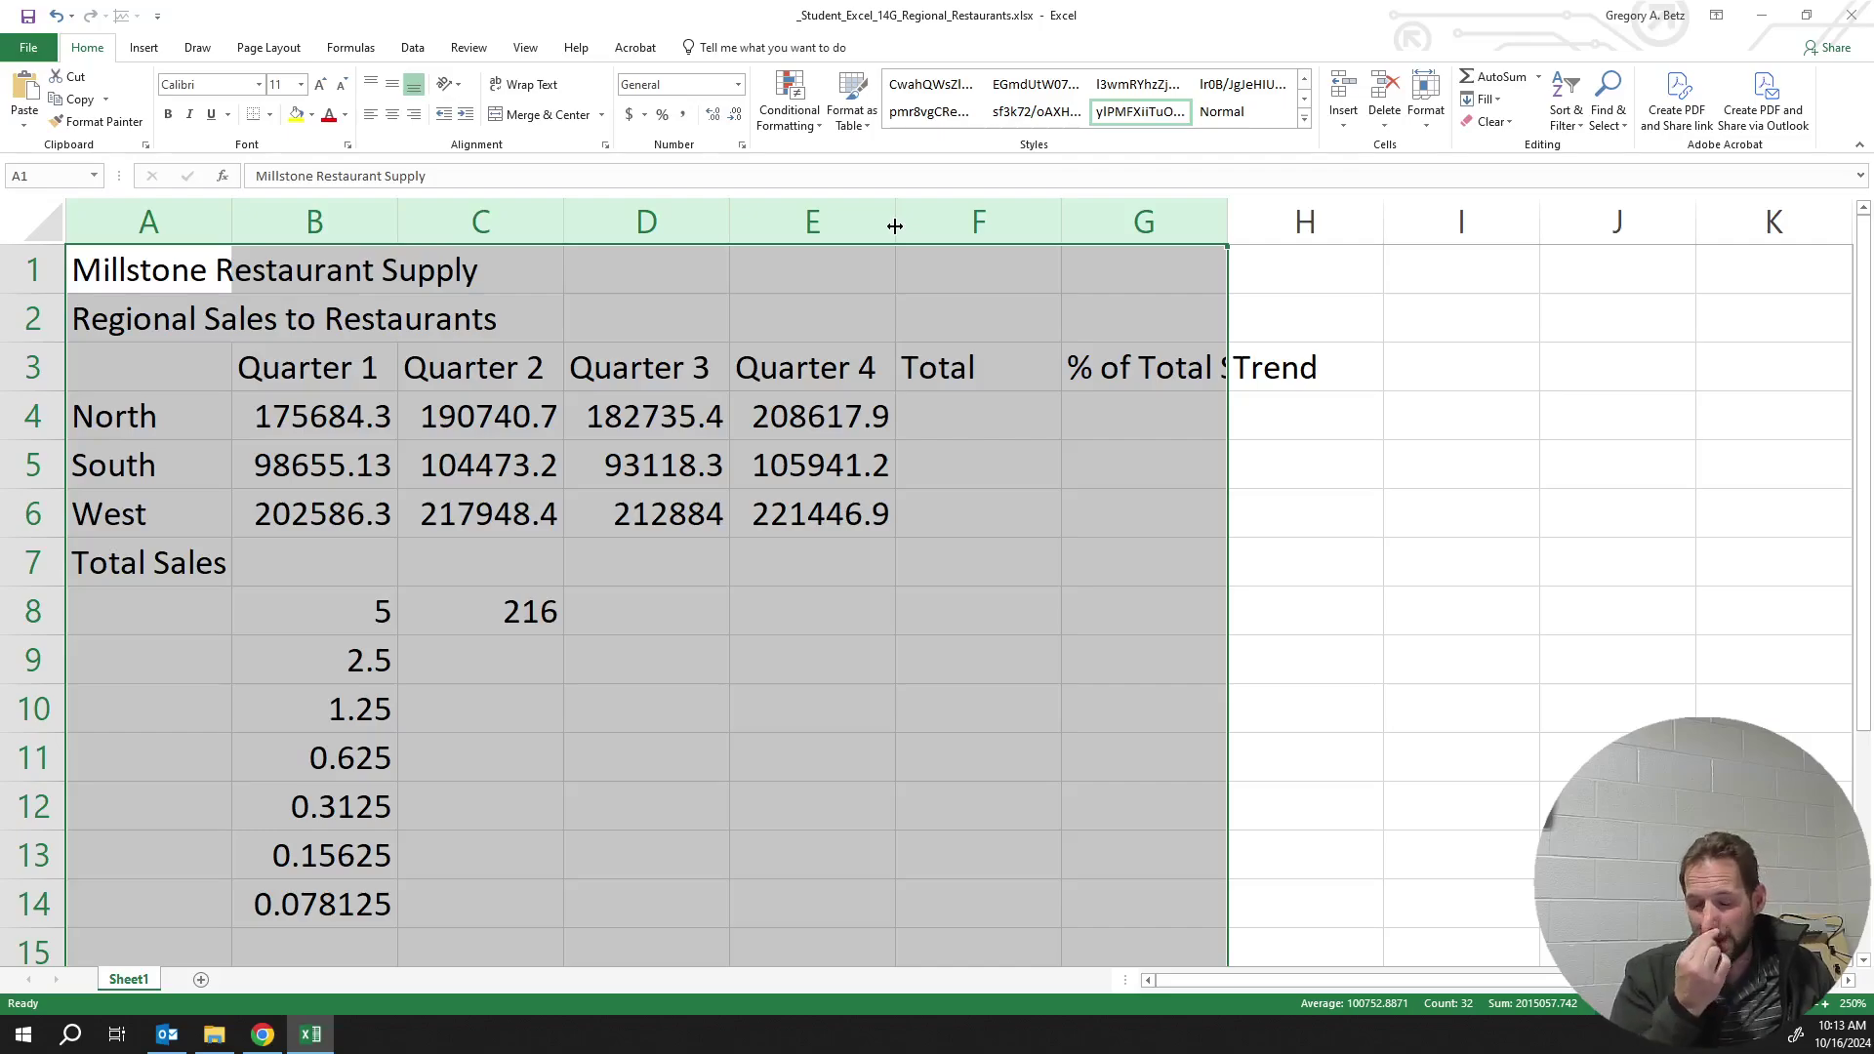
{"action": "left_click", "coordinate": [864, 320]}
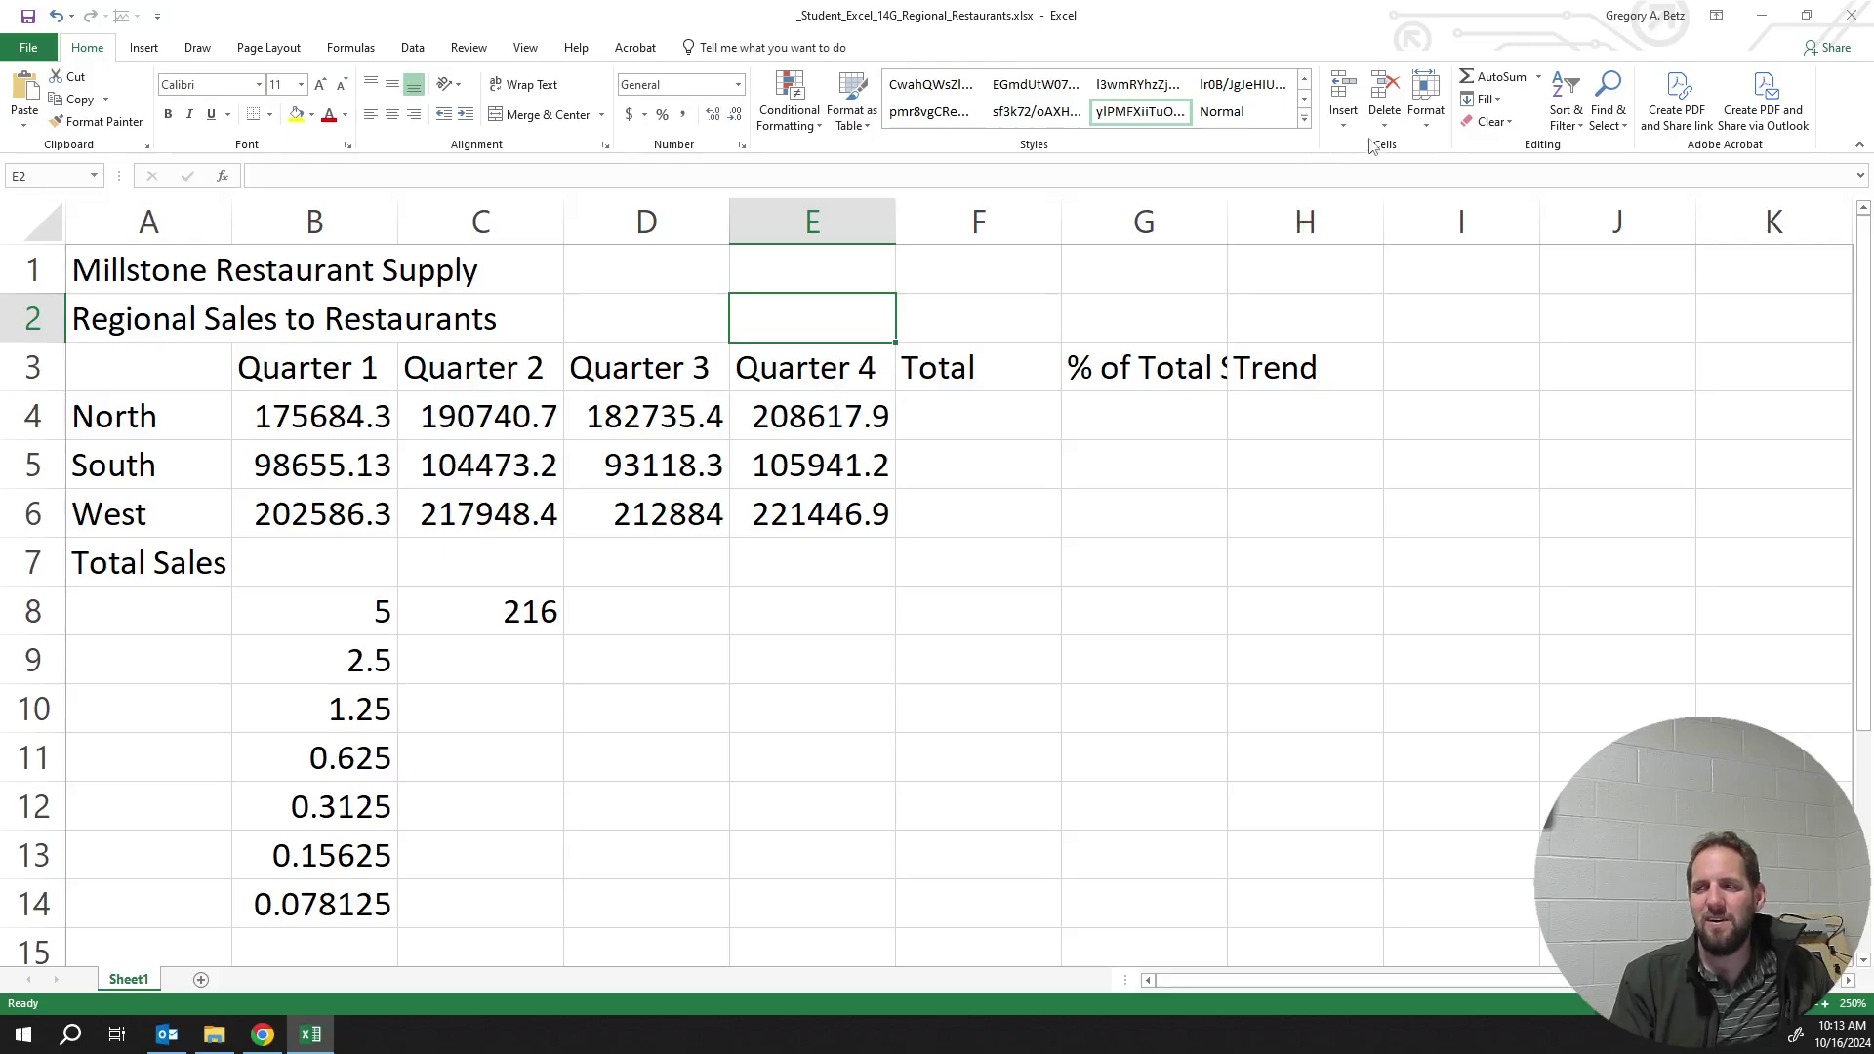
AutoFit the column width of columns A through H to their contents, and deselect them
{"action": "left_click_drag", "start_coordinate": [195, 222], "coordinate": [1245, 223]}
{"action": "left_click", "coordinate": [1426, 115]}
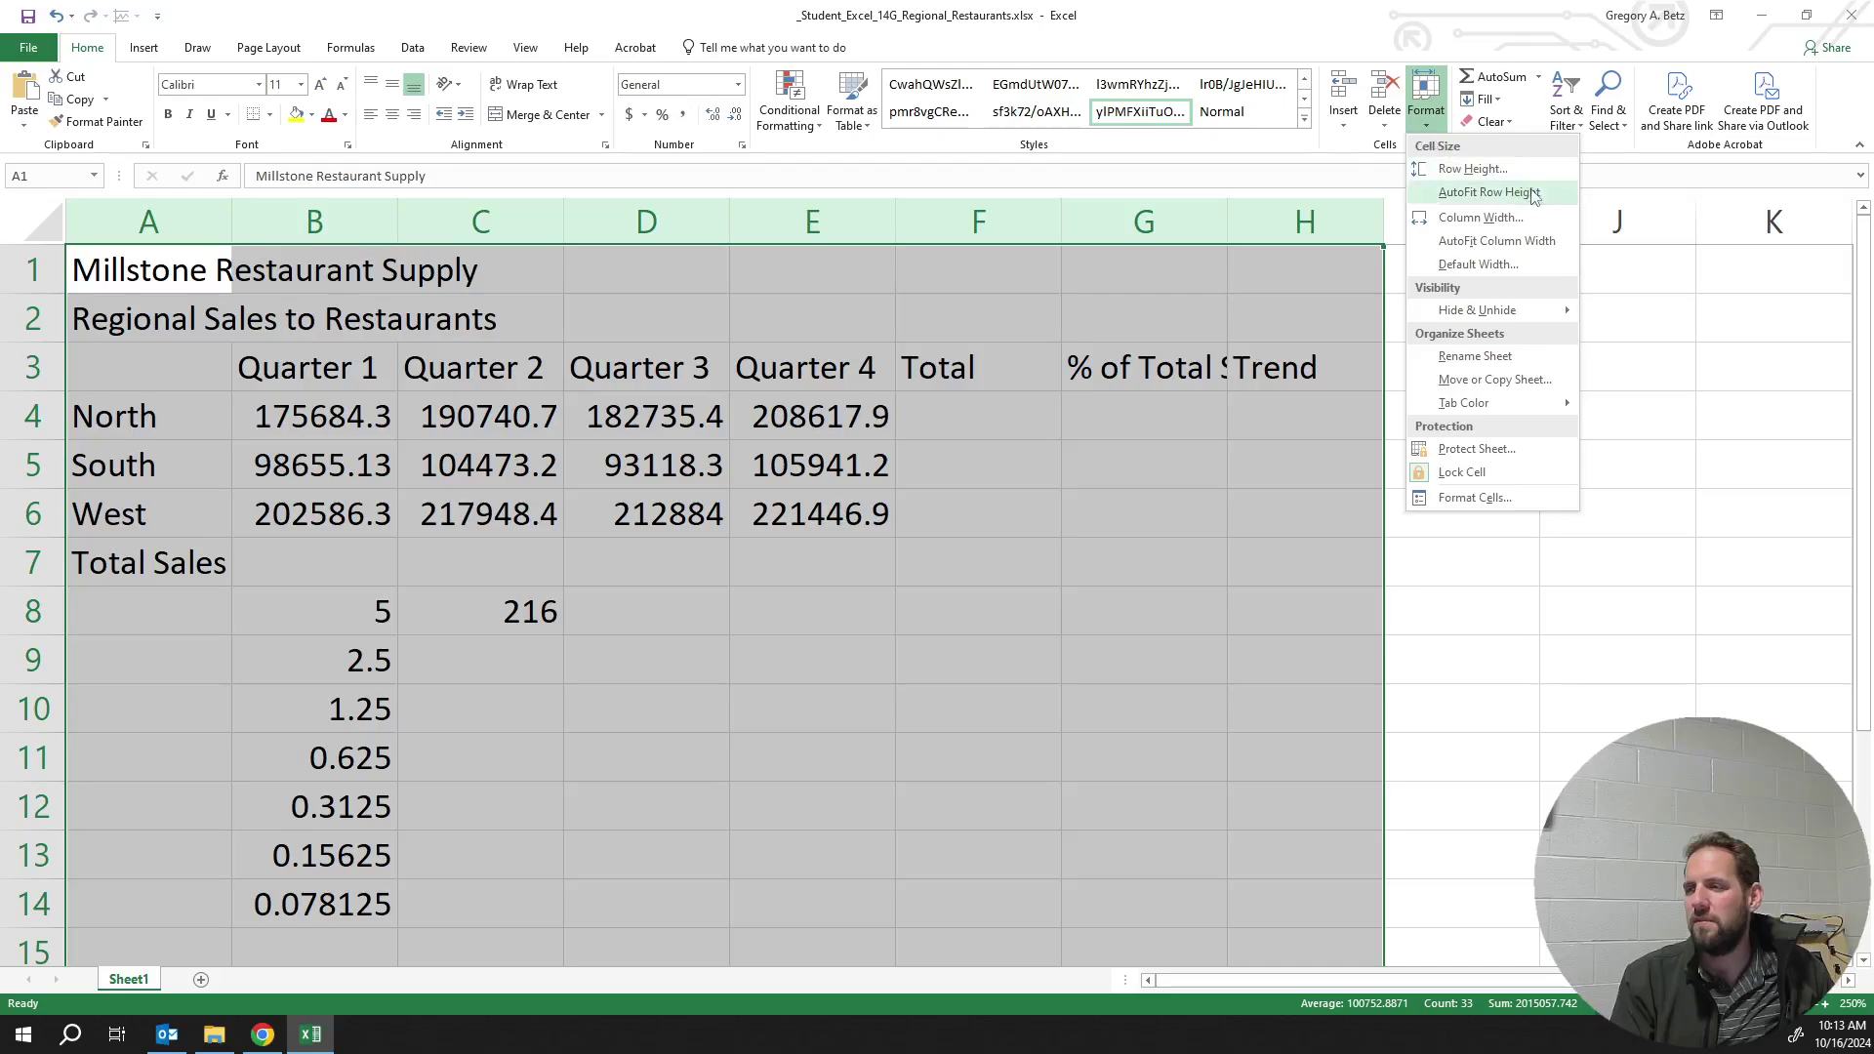
{"action": "left_click", "coordinate": [1548, 240]}
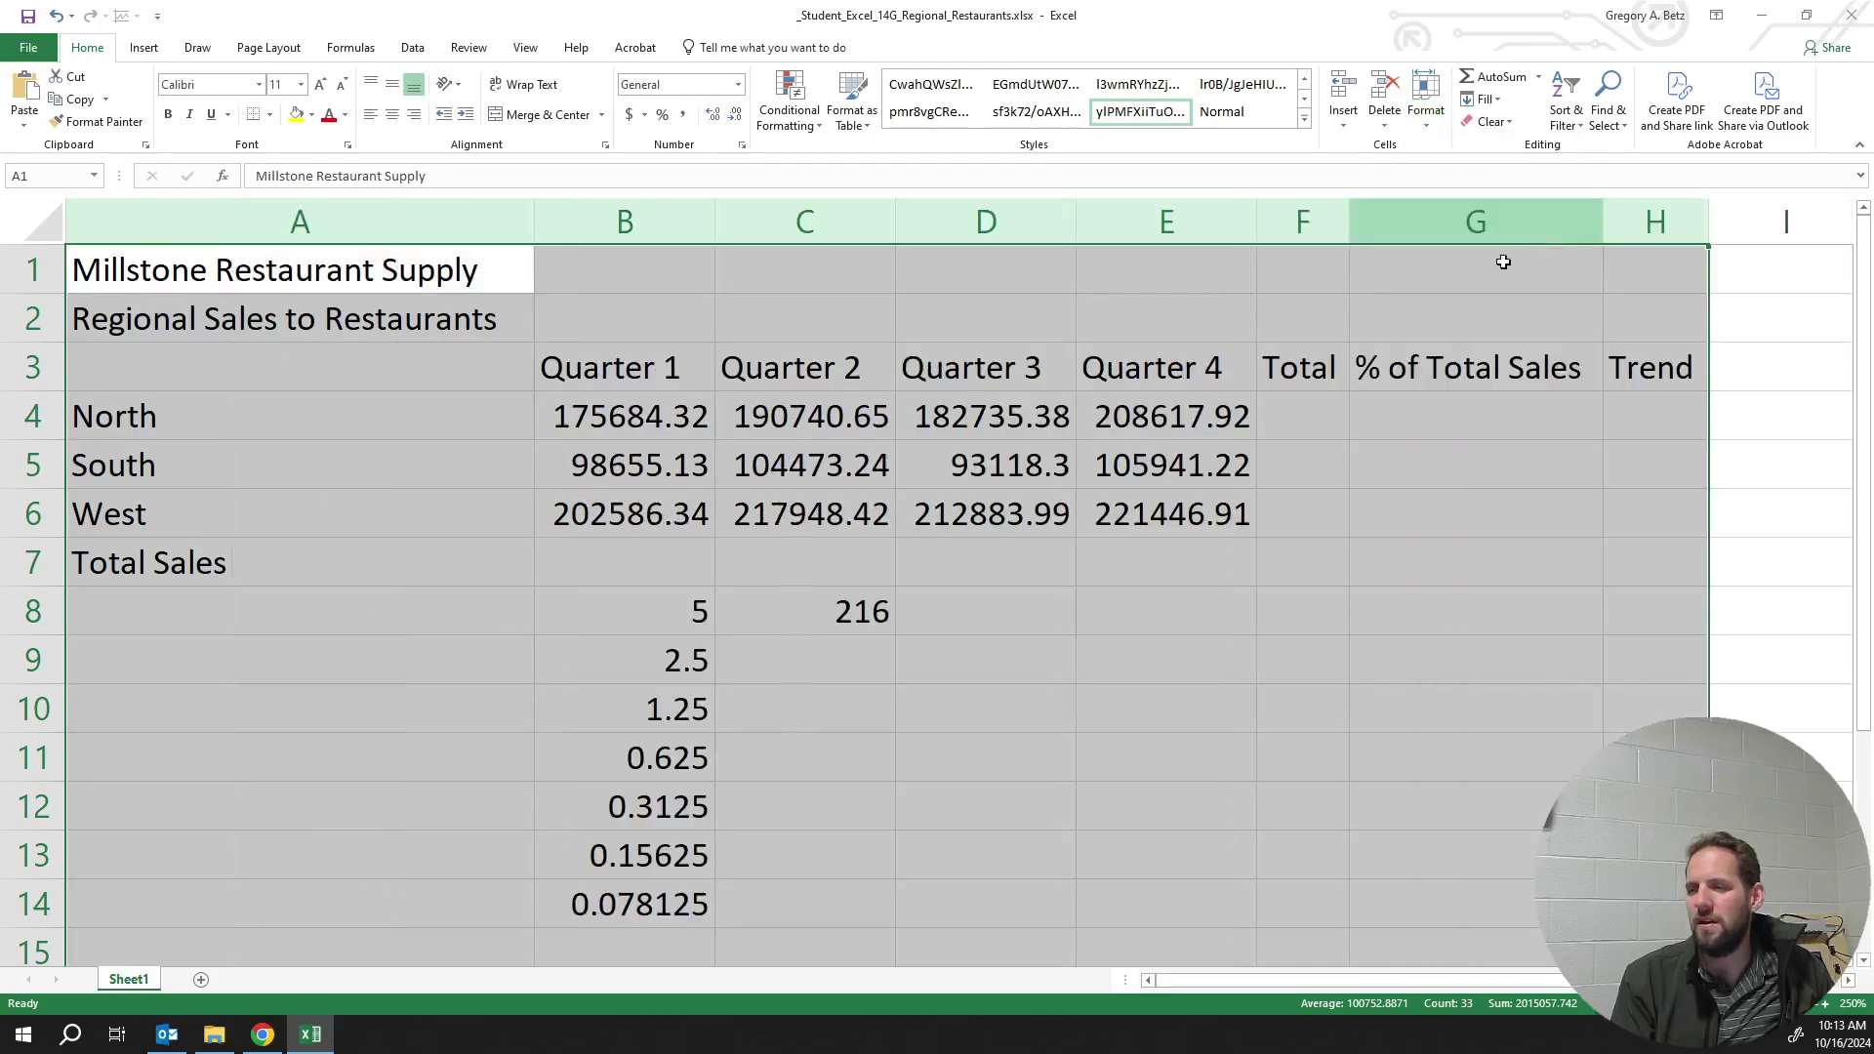
{"action": "left_click", "coordinate": [1247, 551]}
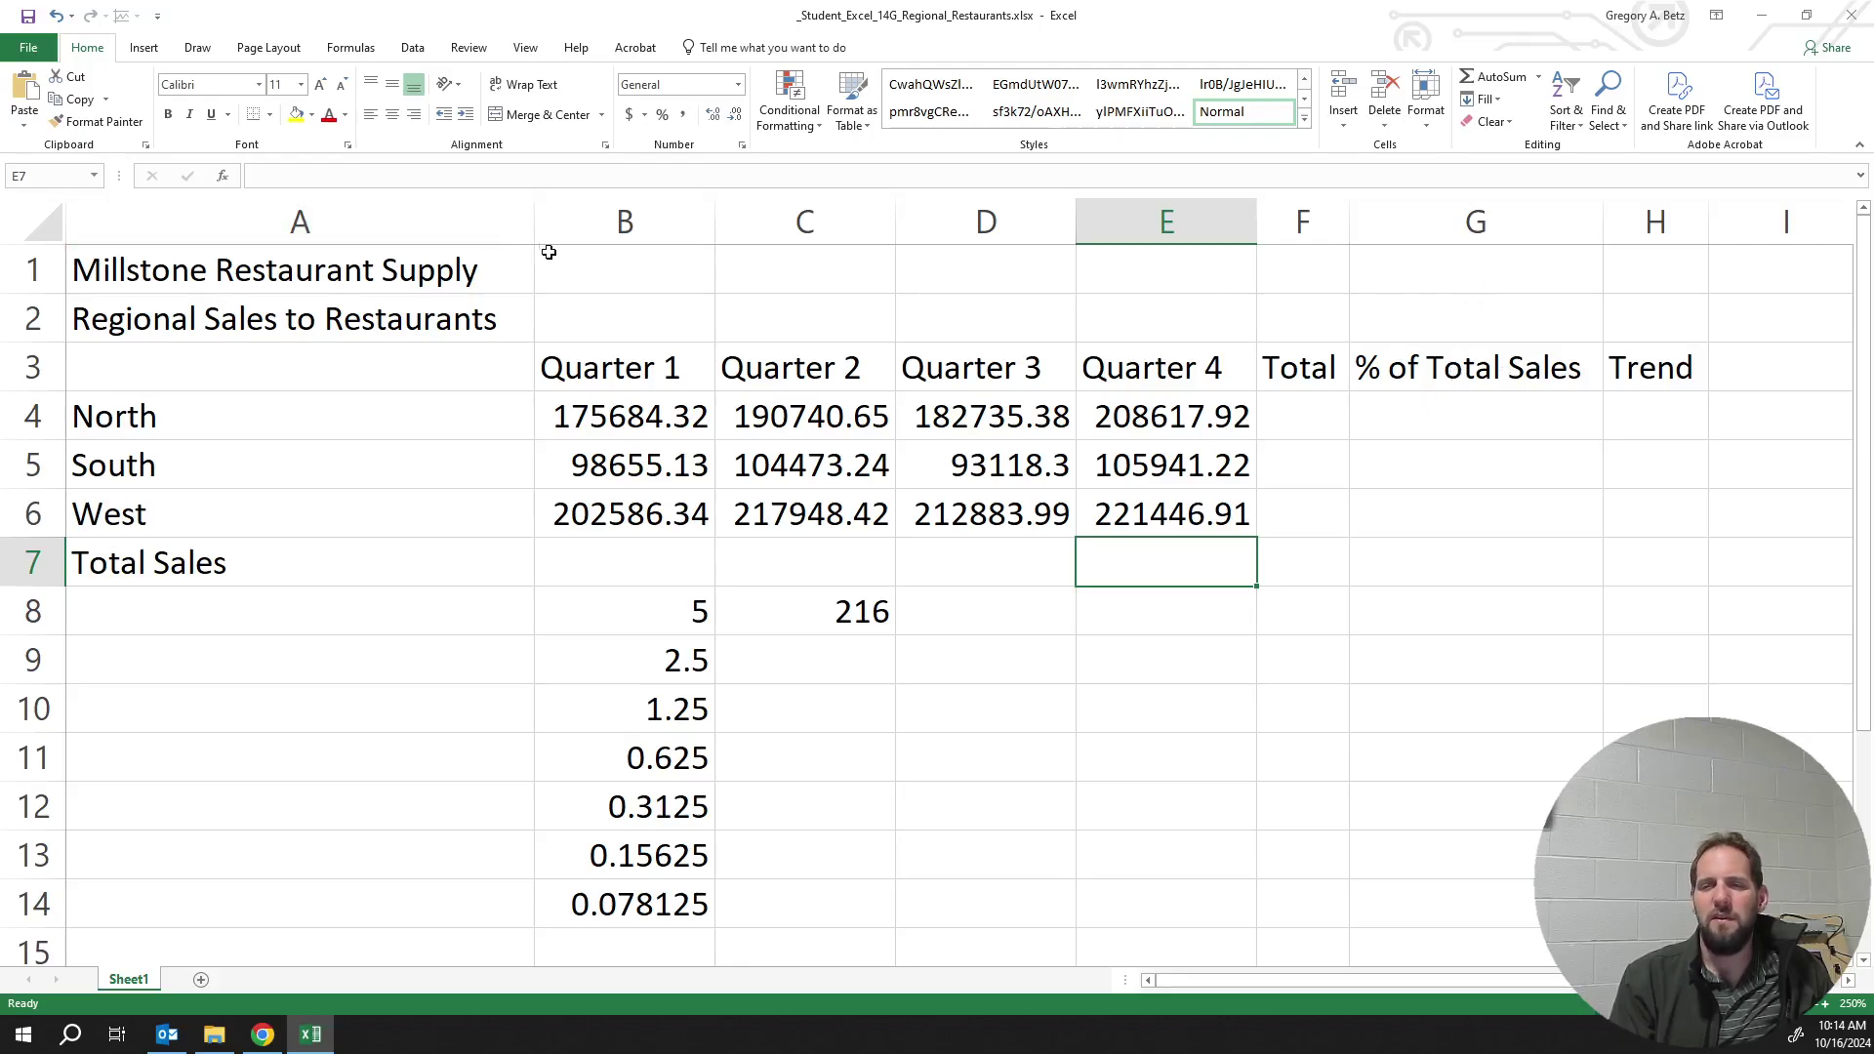
Merge and center the title Millstone Restaurant Supply across A1:H1, and reselect the merged title cell
{"action": "left_click", "coordinate": [442, 280]}
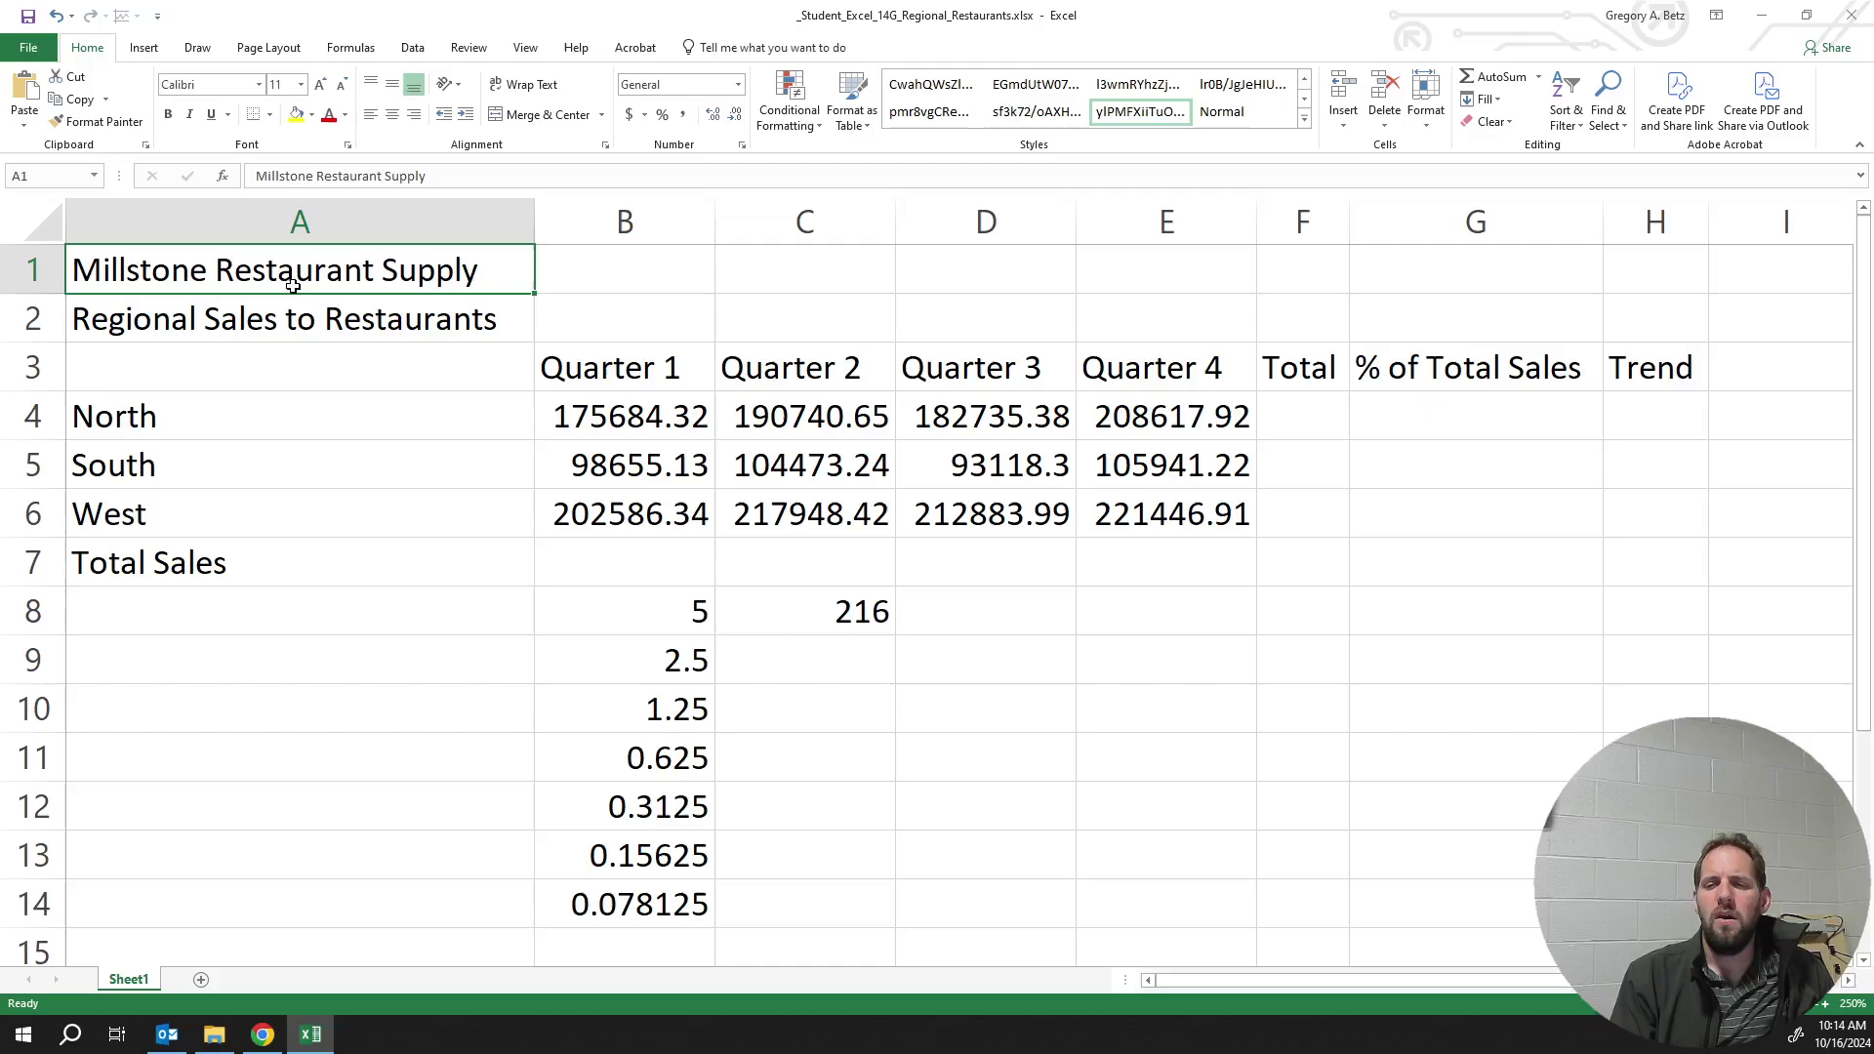
{"action": "left_click", "coordinate": [1639, 281], "text": "shift"}
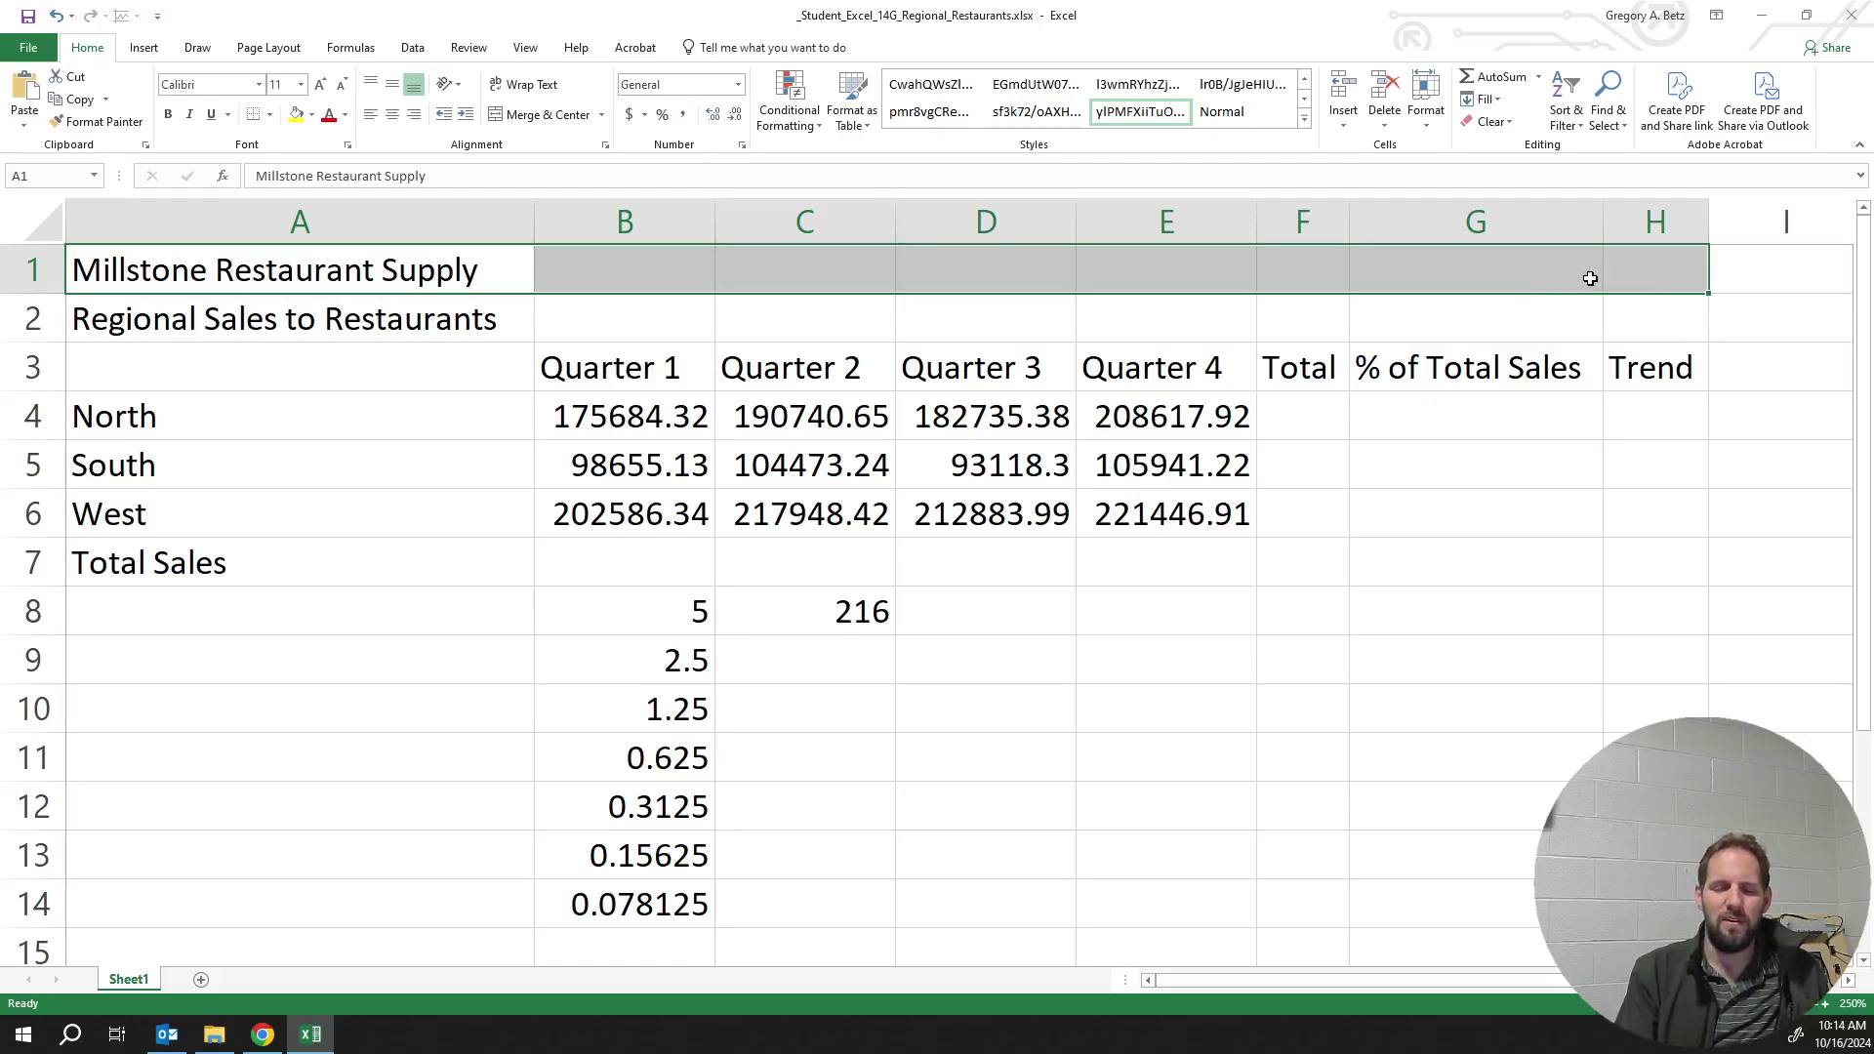
{"action": "left_click", "coordinate": [540, 122]}
{"action": "left_click", "coordinate": [628, 314]}
{"action": "left_click", "coordinate": [513, 258]}
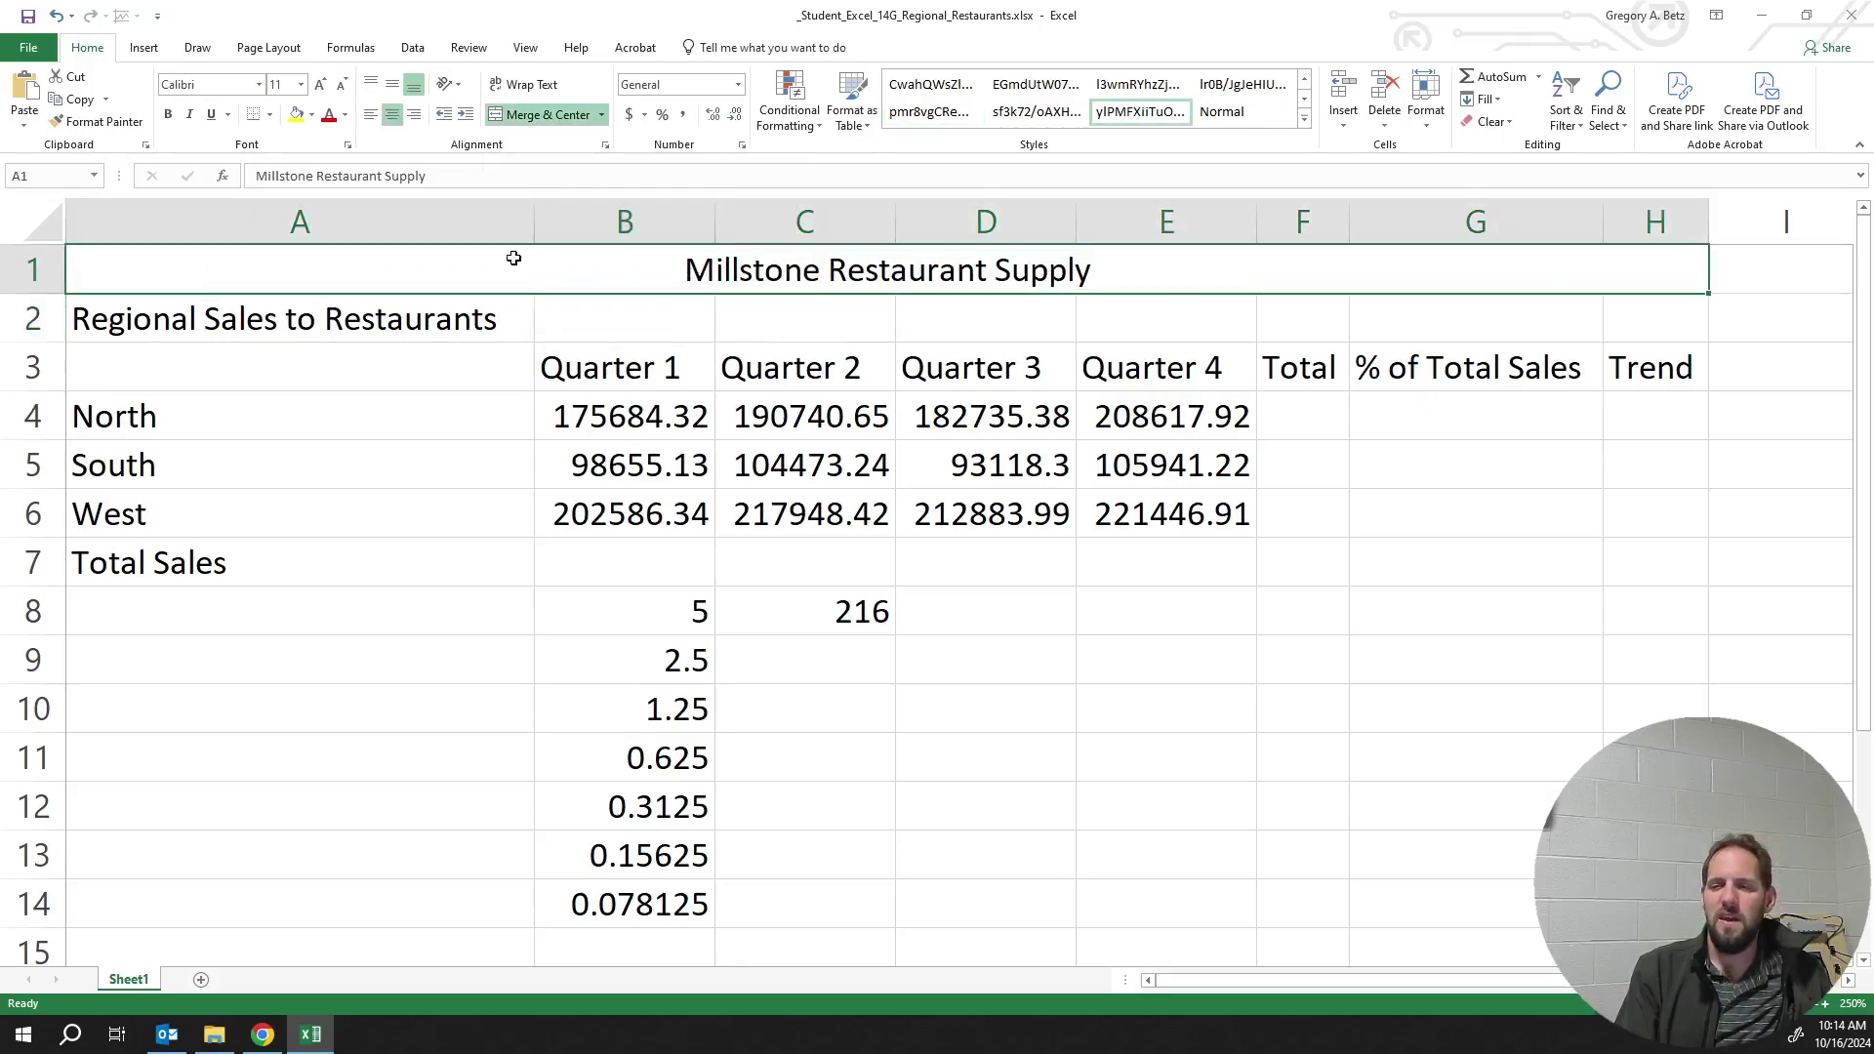
{"action": "left_click", "coordinate": [1617, 332]}
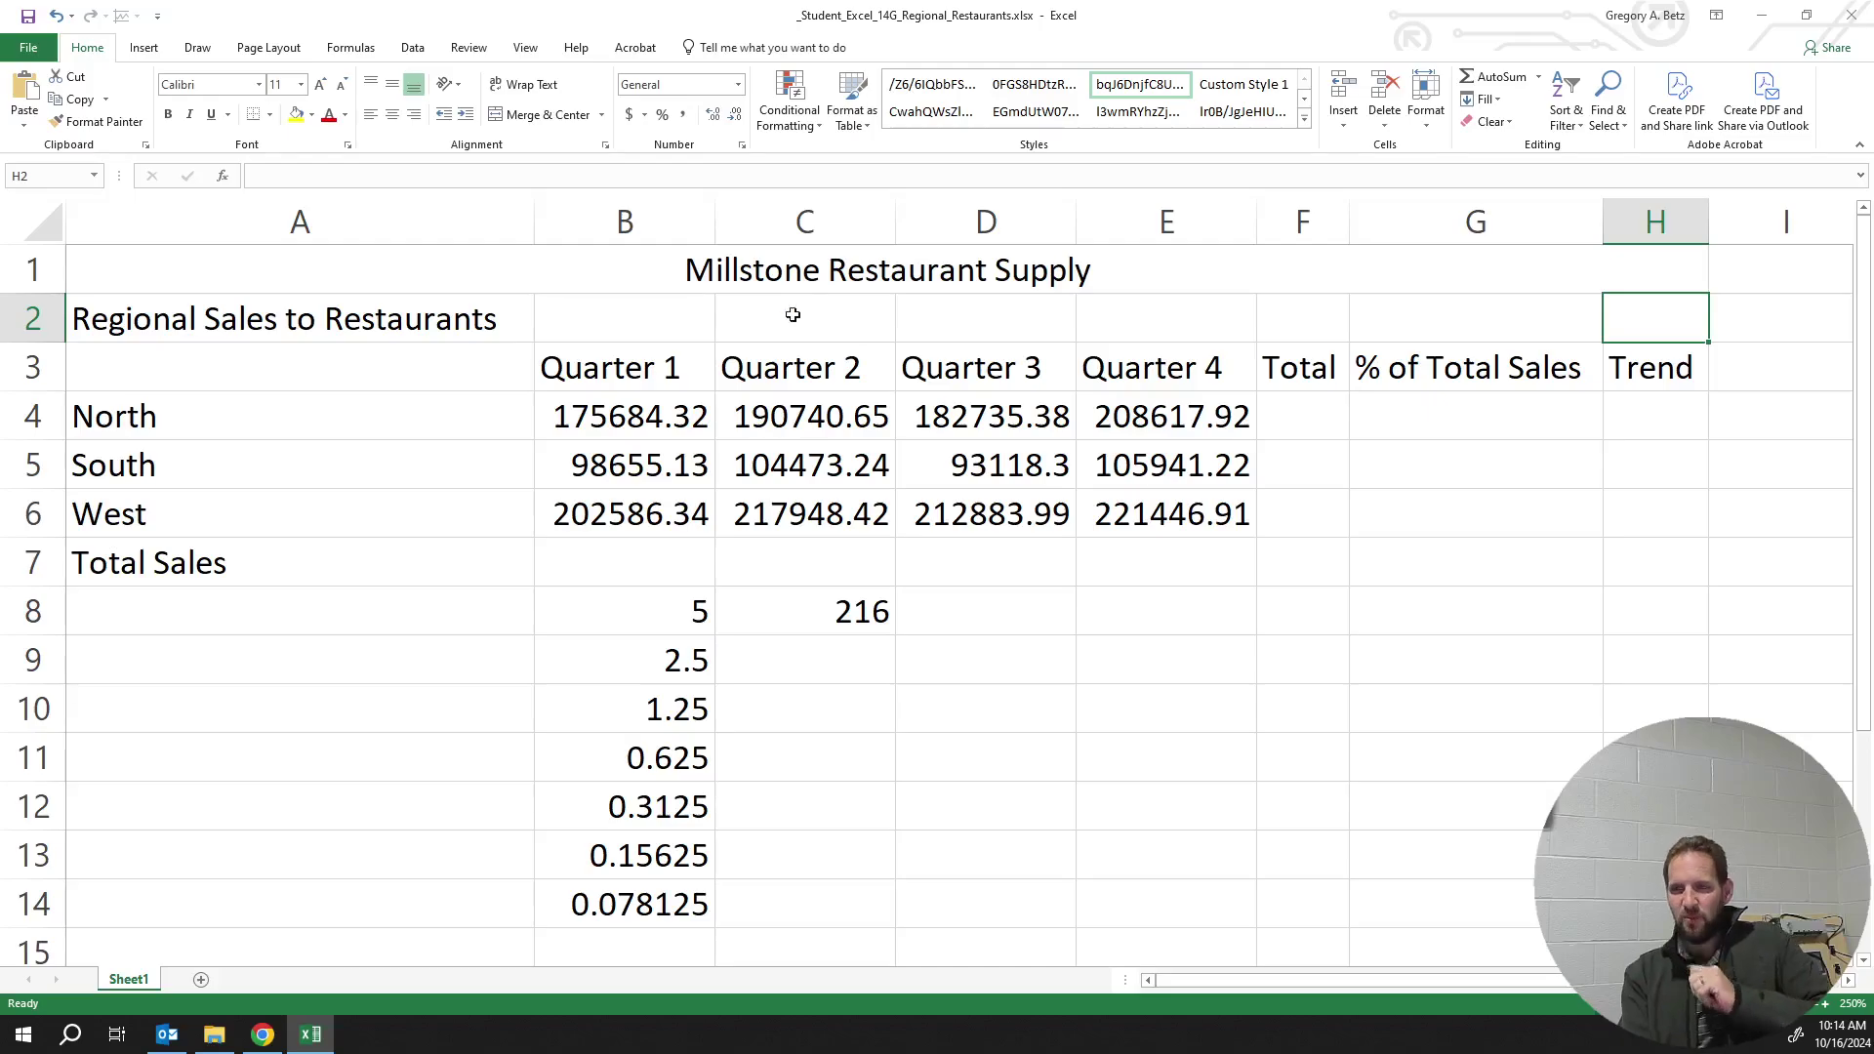
{"action": "left_click", "coordinate": [644, 264]}
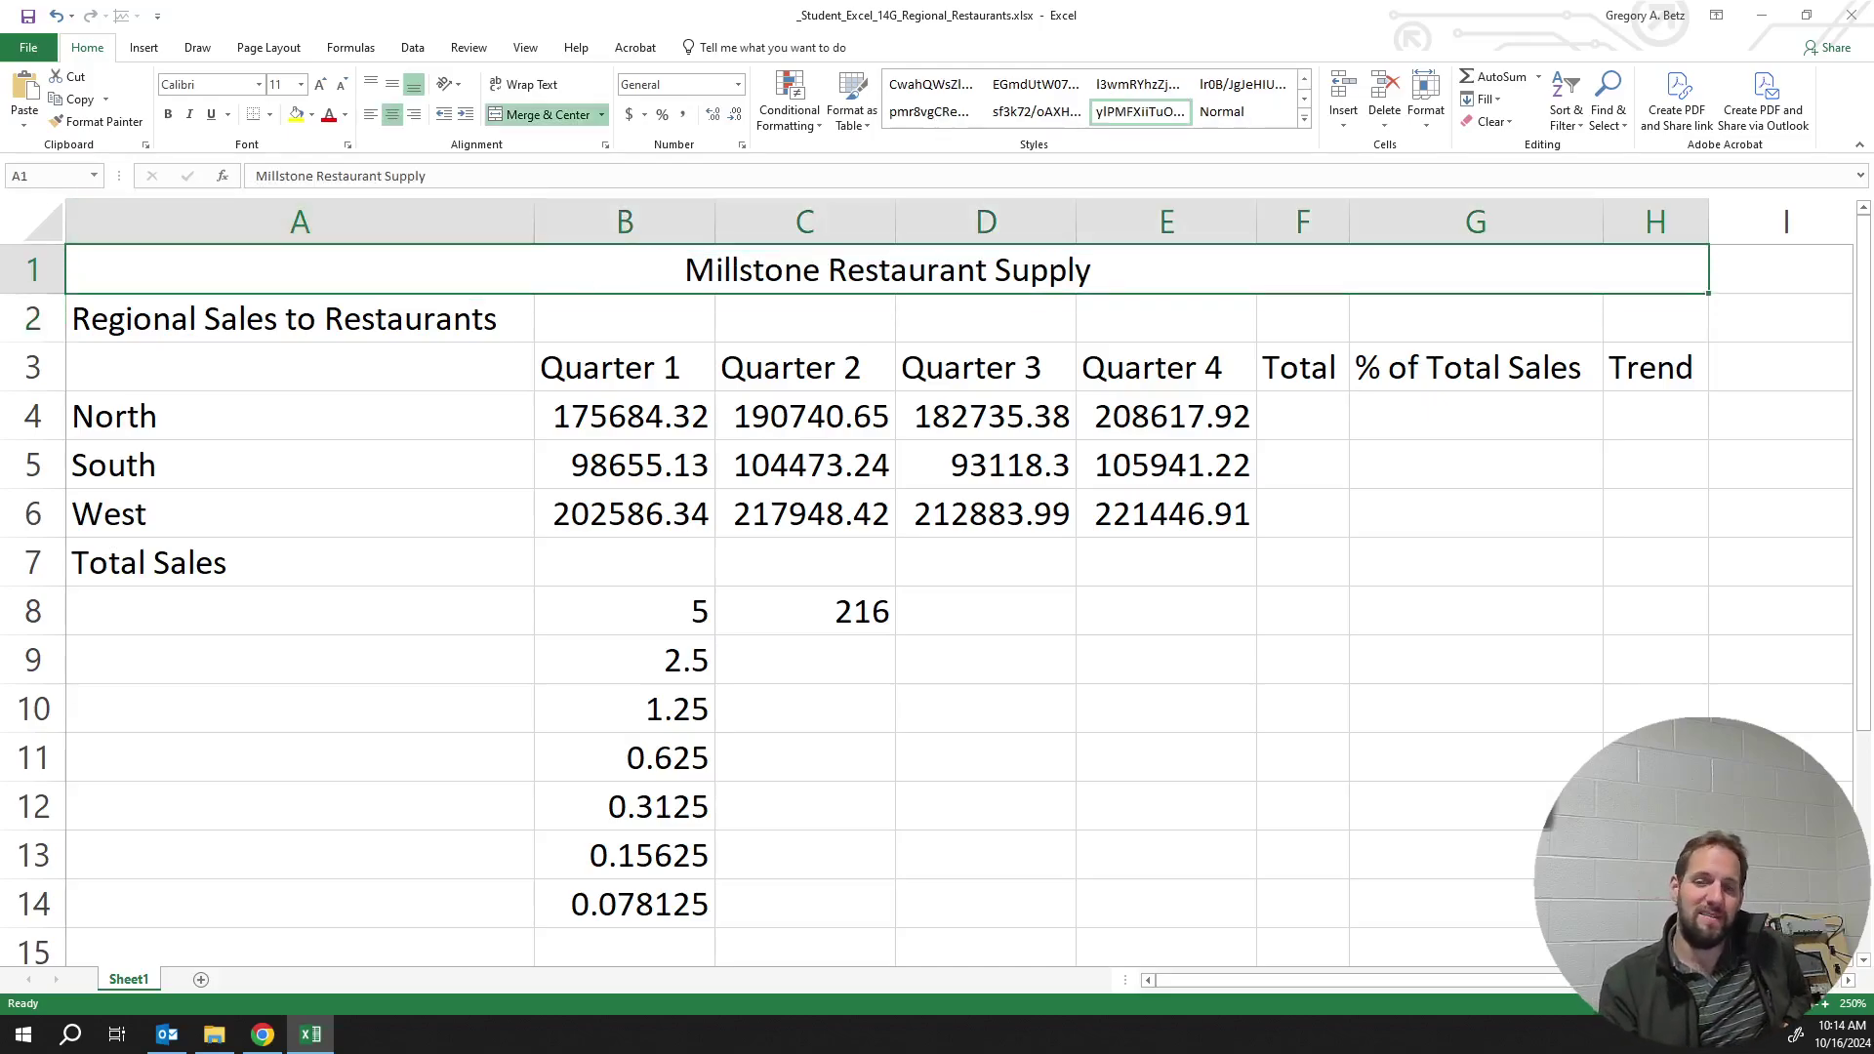
{"action": "left_click", "coordinate": [53, 179]}
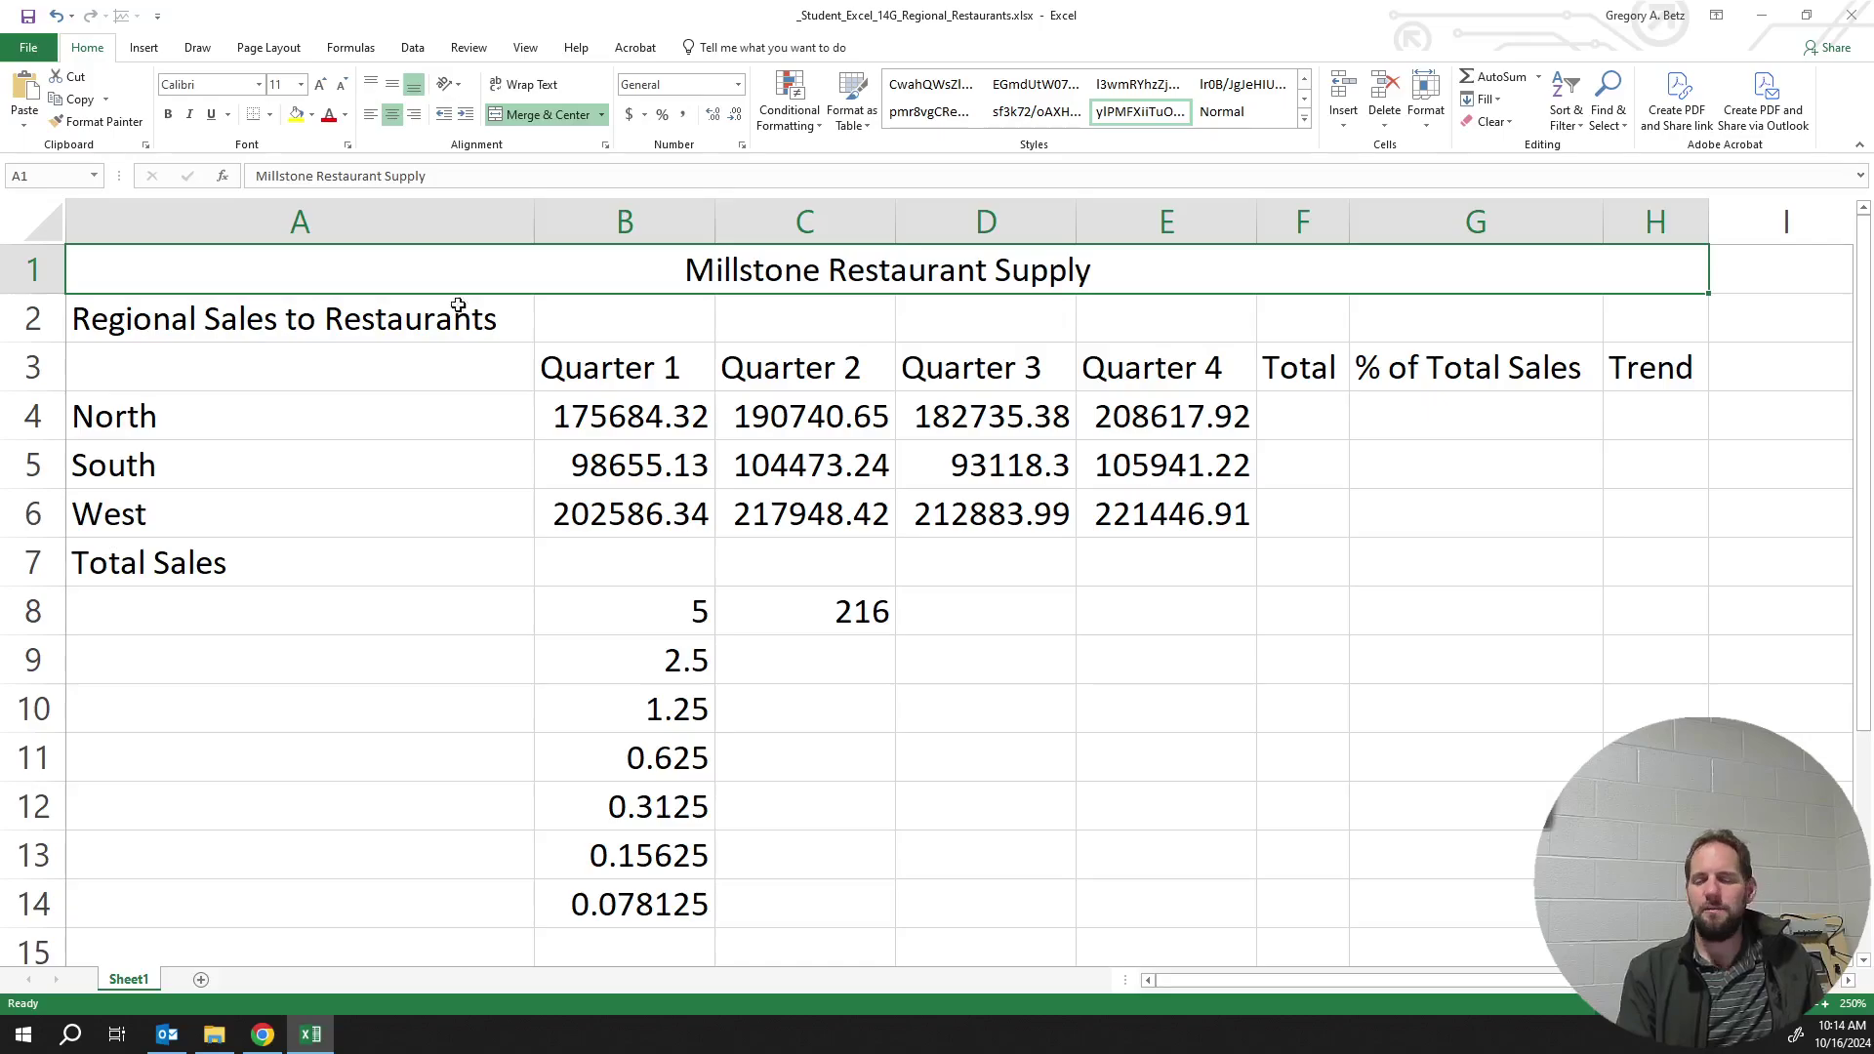
{"action": "left_click", "coordinate": [836, 300]}
{"action": "left_click", "coordinate": [1079, 274]}
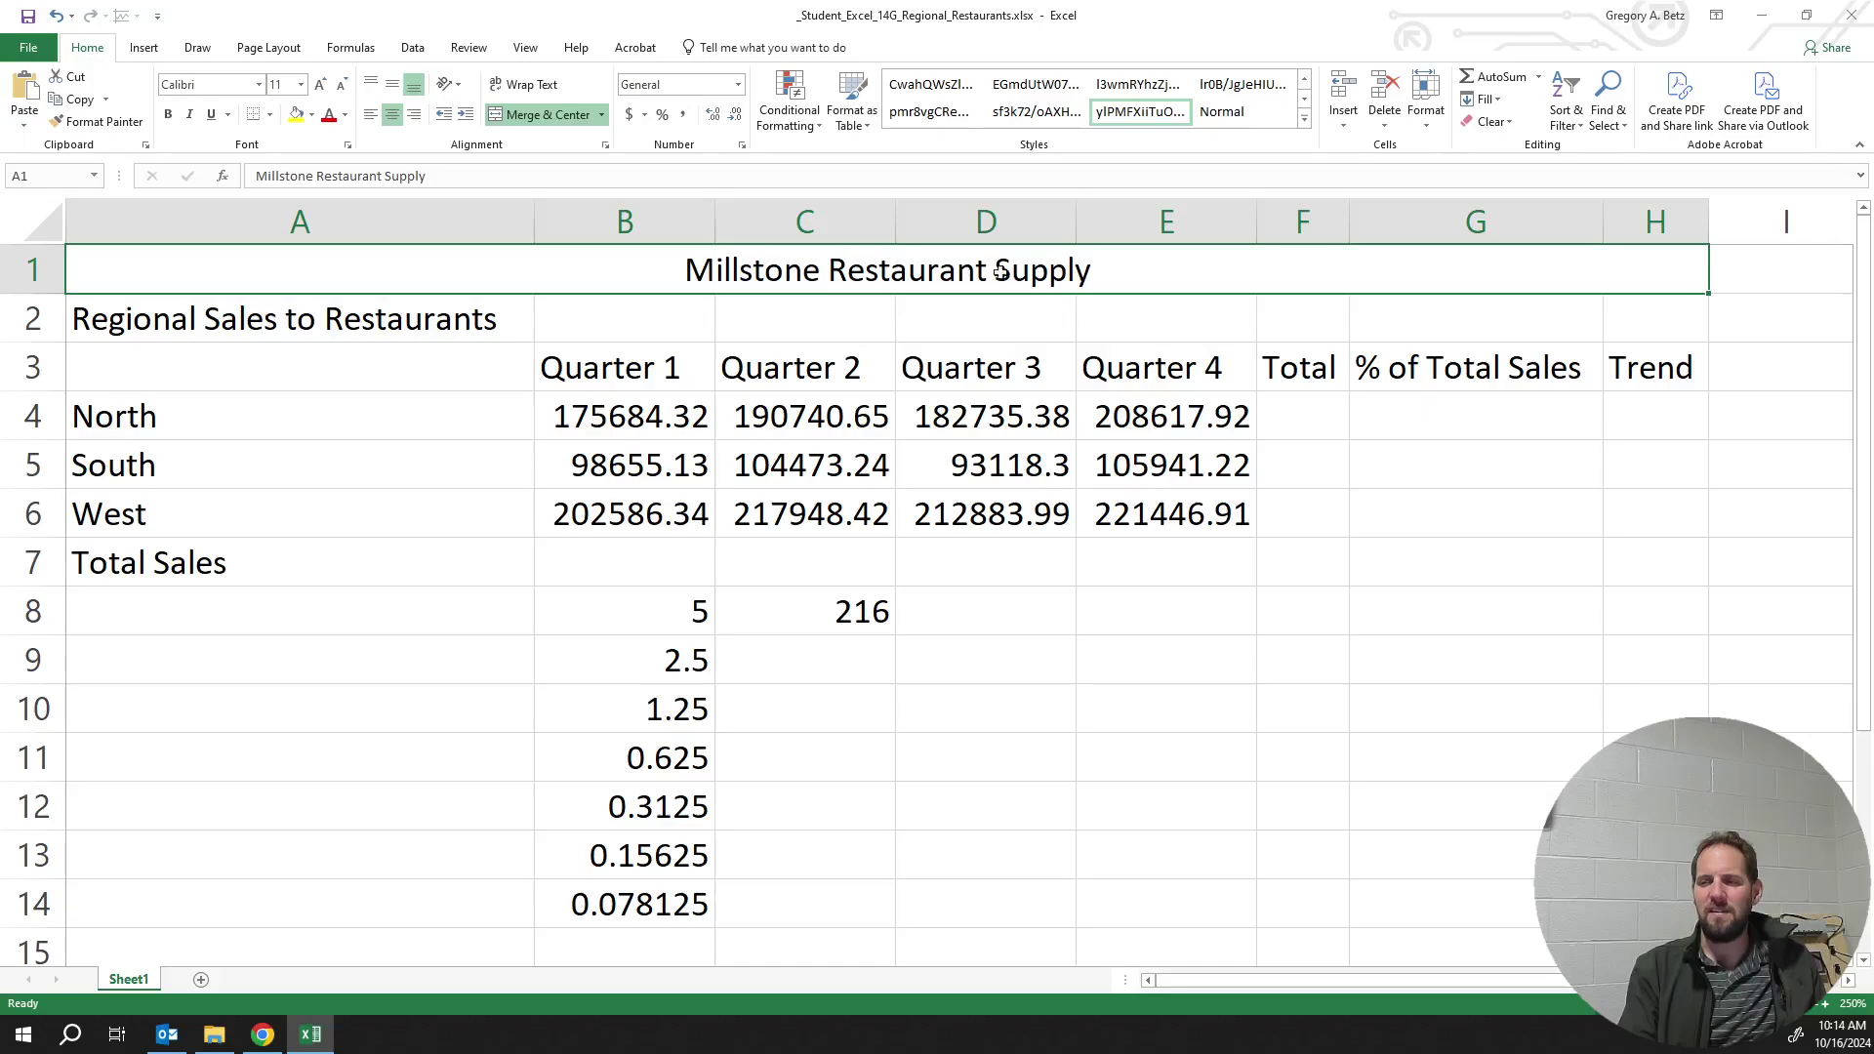
{"action": "left_click", "coordinate": [372, 115]}
{"action": "left_click", "coordinate": [415, 116]}
{"action": "left_click", "coordinate": [399, 116]}
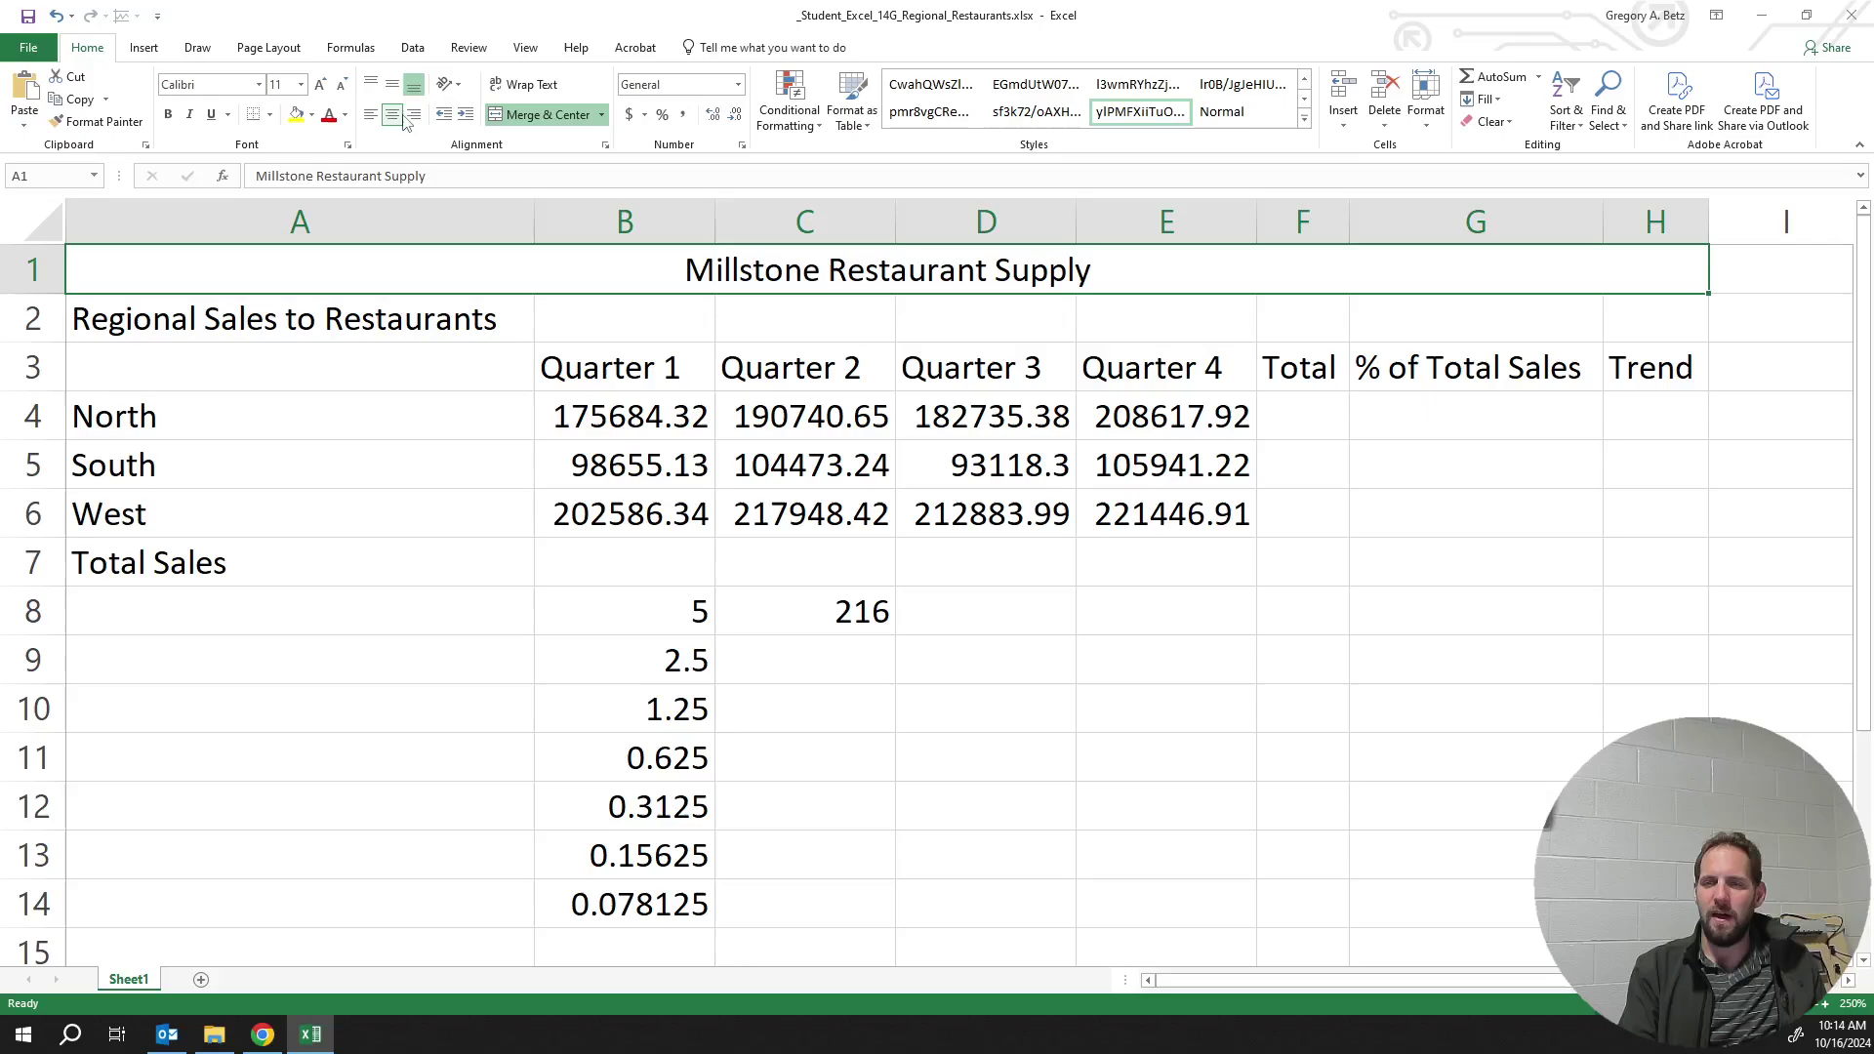
Merge and center the subtitle Regional Sales to Restaurants across A2:H2, and deselect it
{"action": "left_click", "coordinate": [1616, 314]}
{"action": "left_click", "coordinate": [442, 322], "text": "shift"}
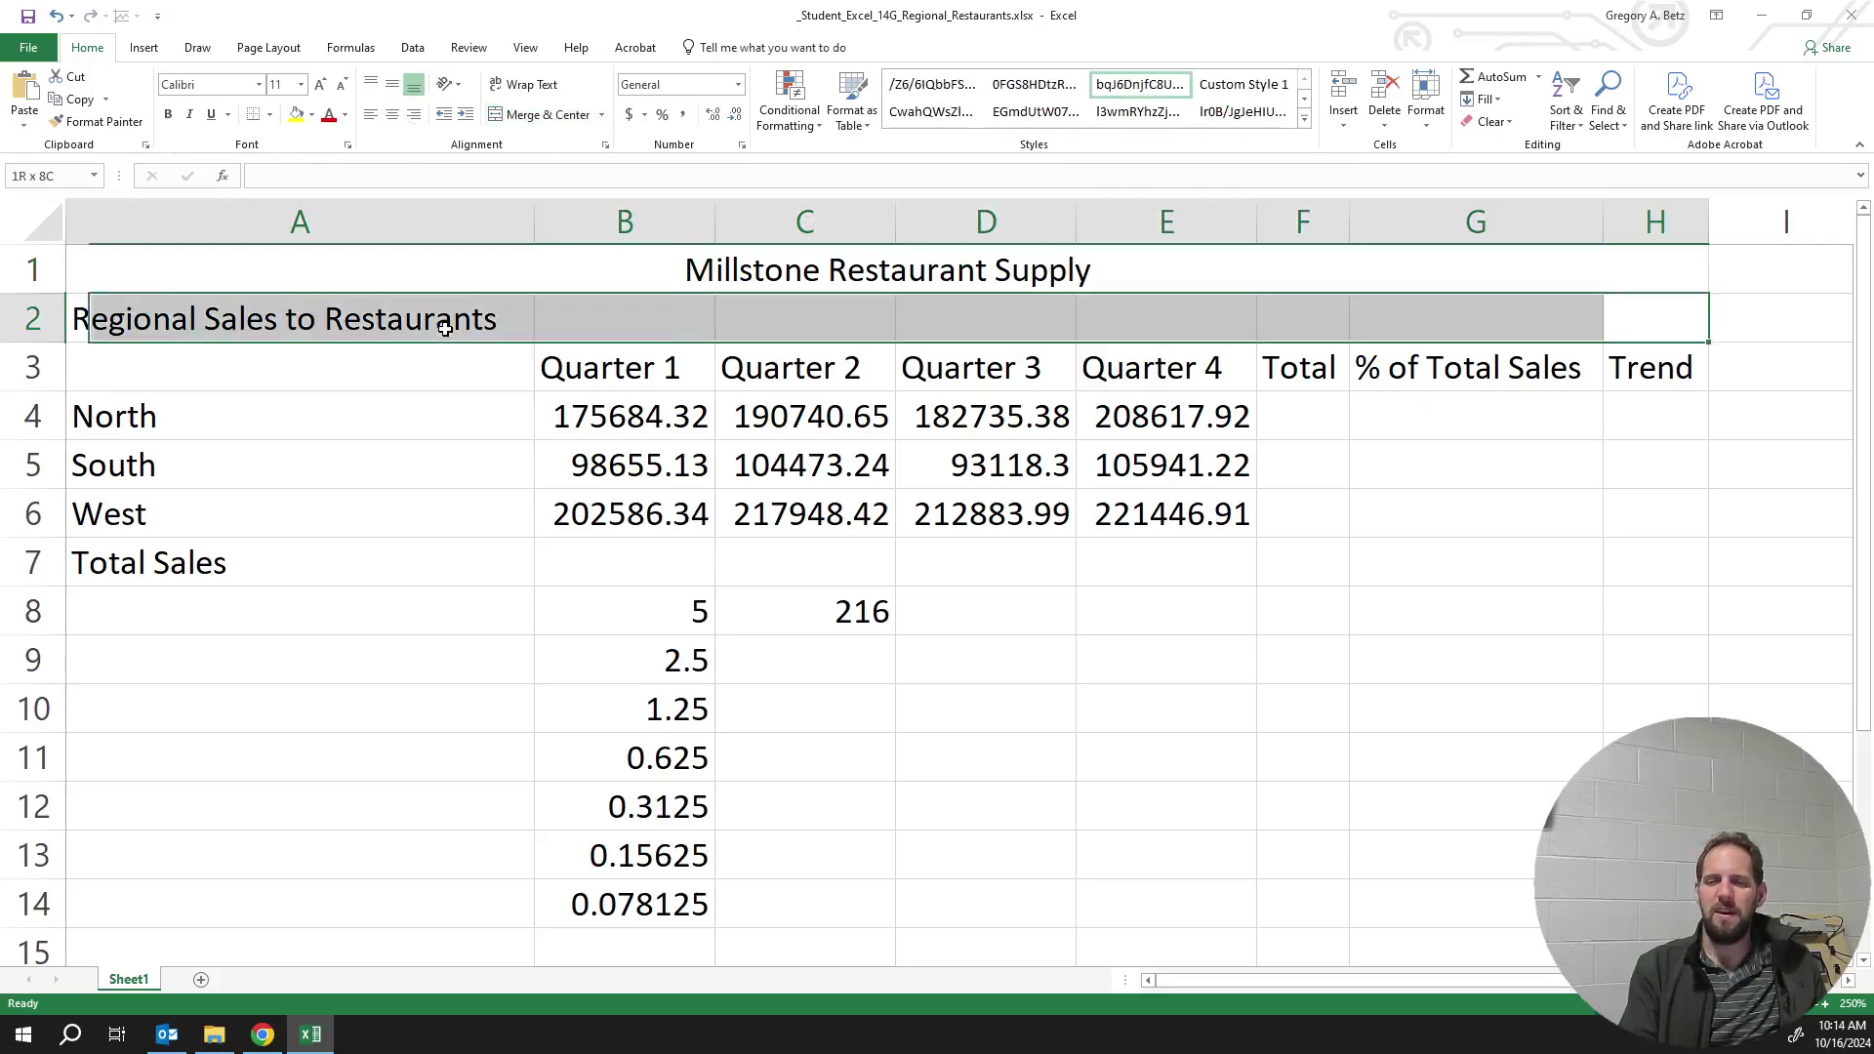
{"action": "left_click", "coordinate": [517, 106]}
{"action": "left_click", "coordinate": [552, 467]}
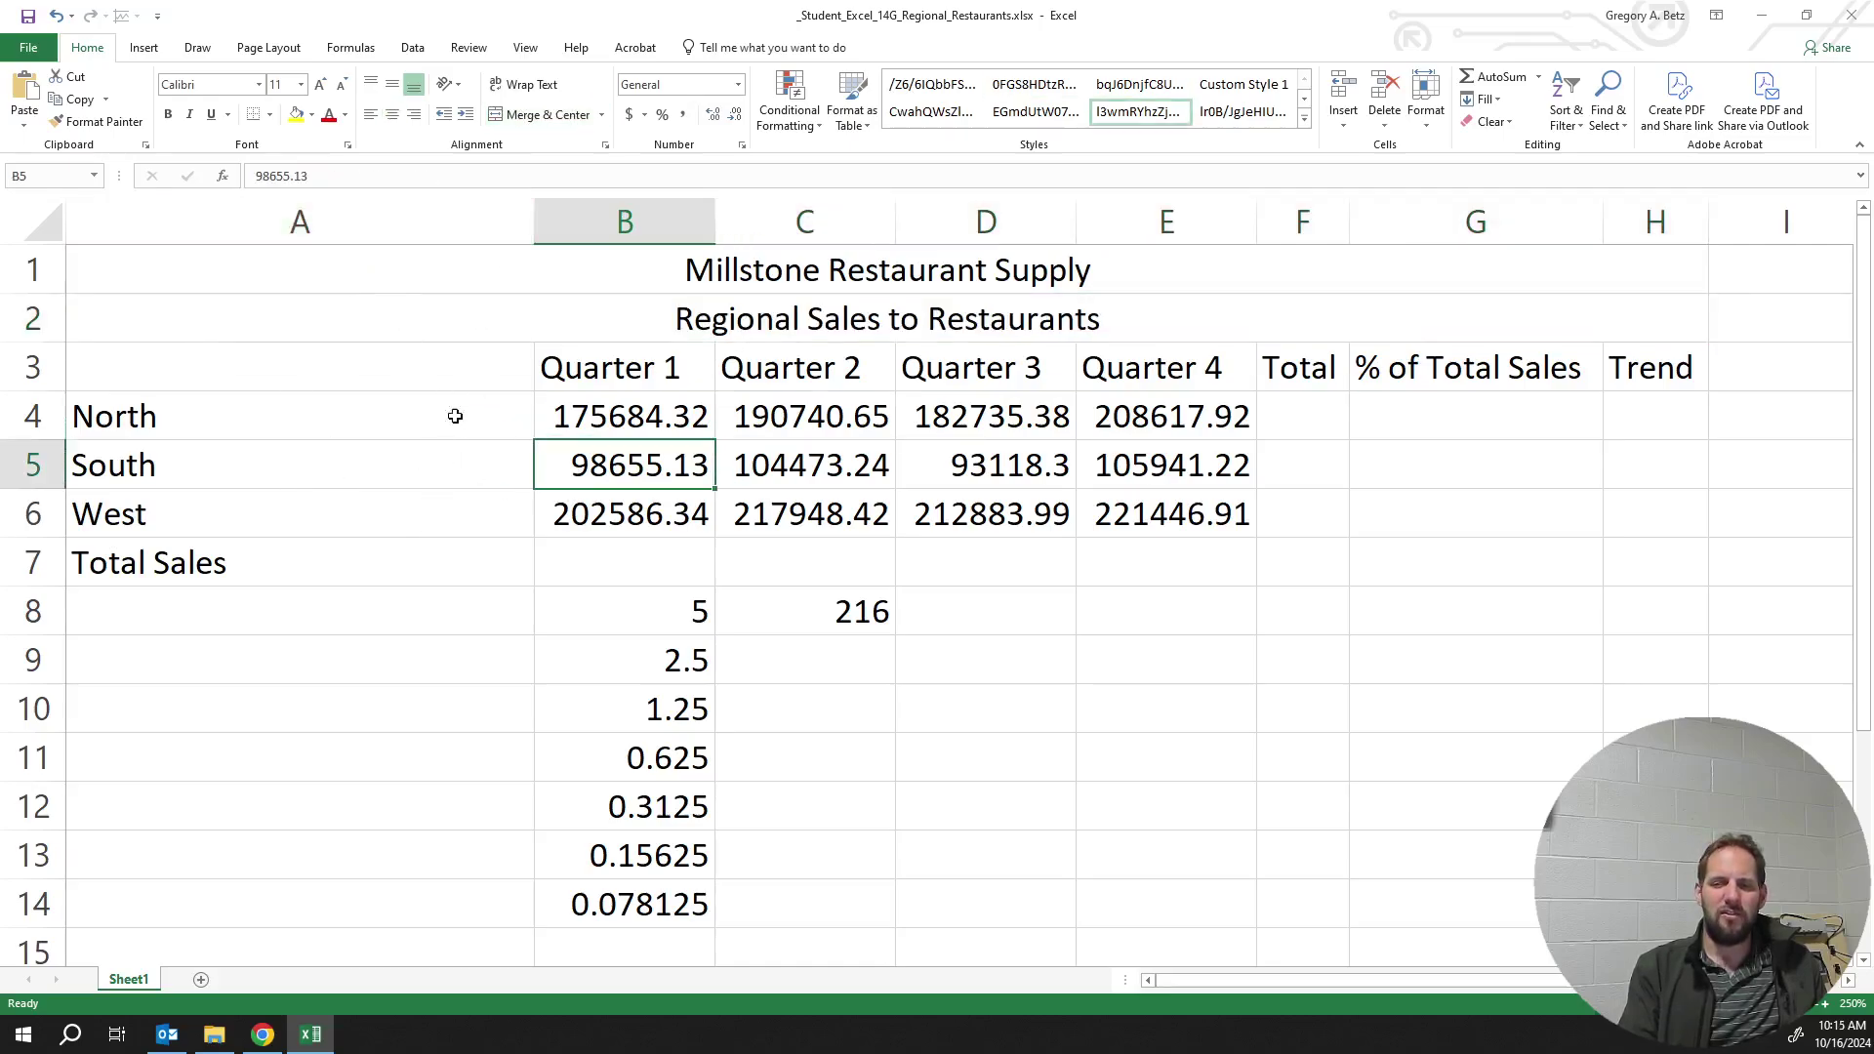
AutoFit column A to its contents, and select the empty Quarter 1 total cell B7
{"action": "double_click", "coordinate": [538, 217]}
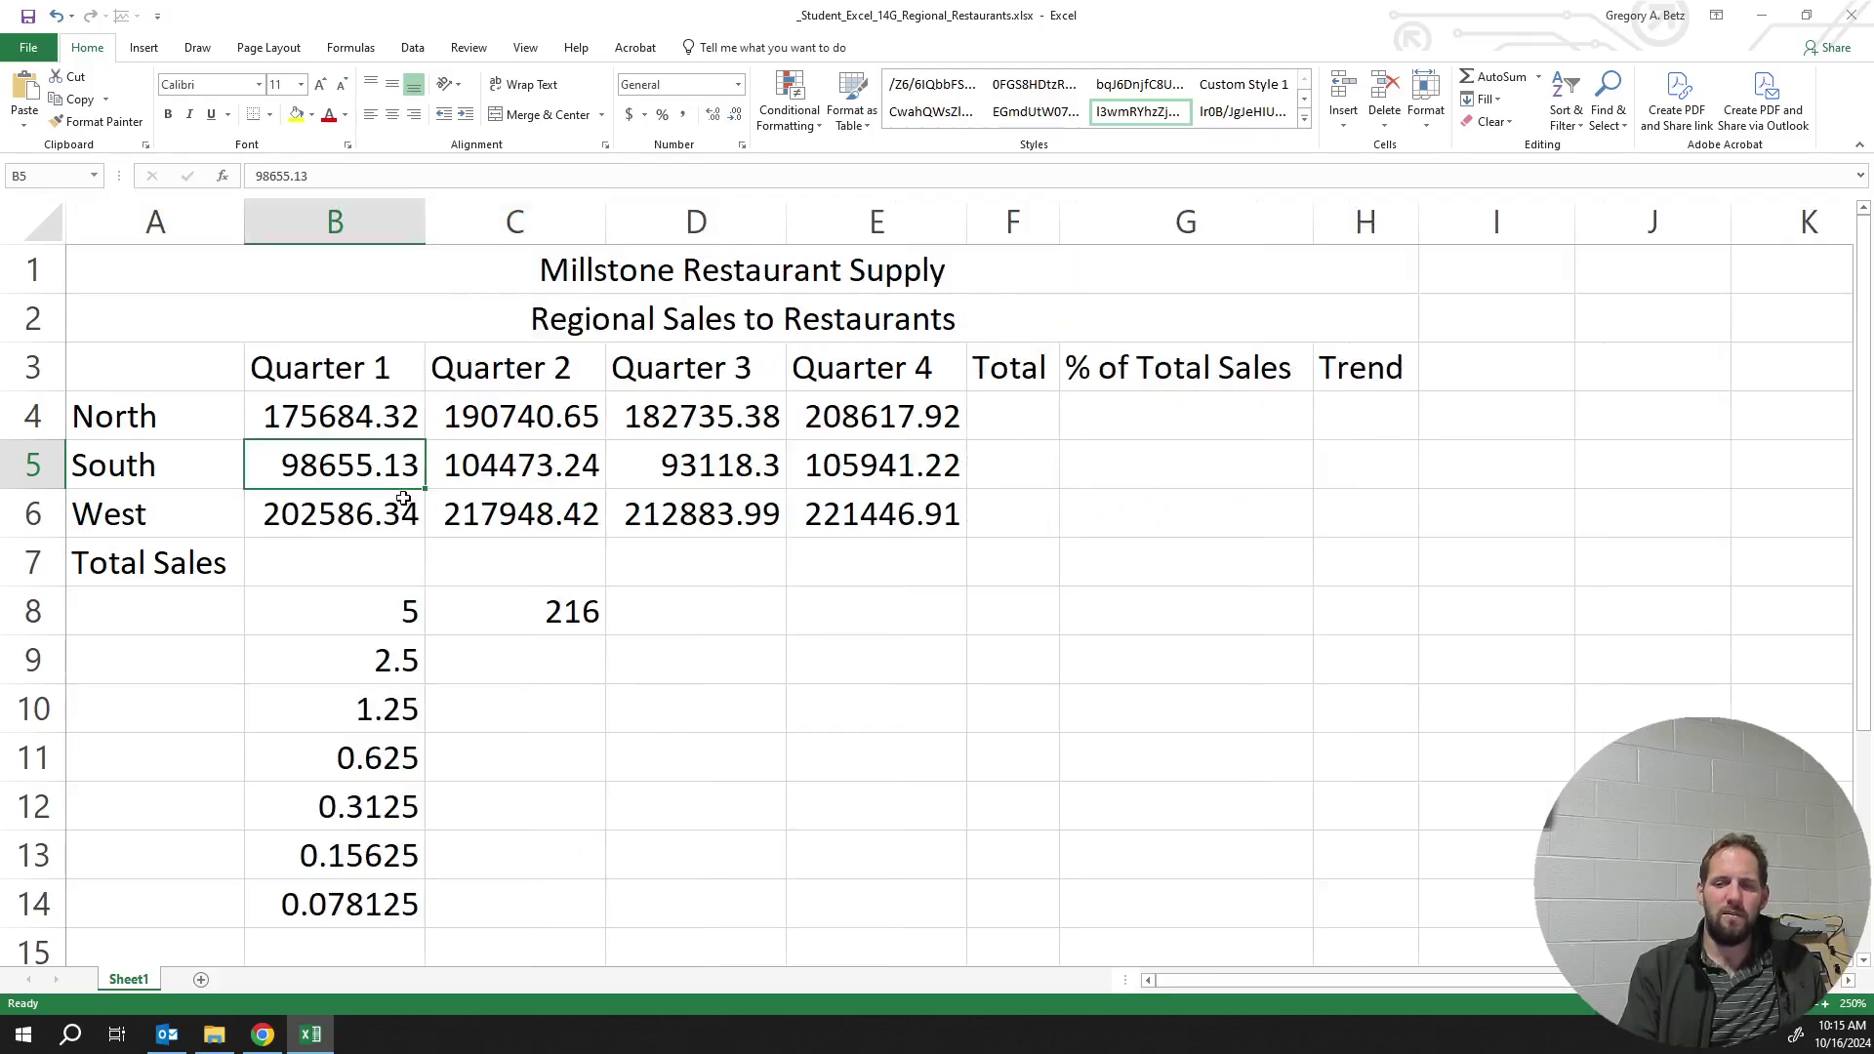
{"action": "left_click", "coordinate": [332, 549]}
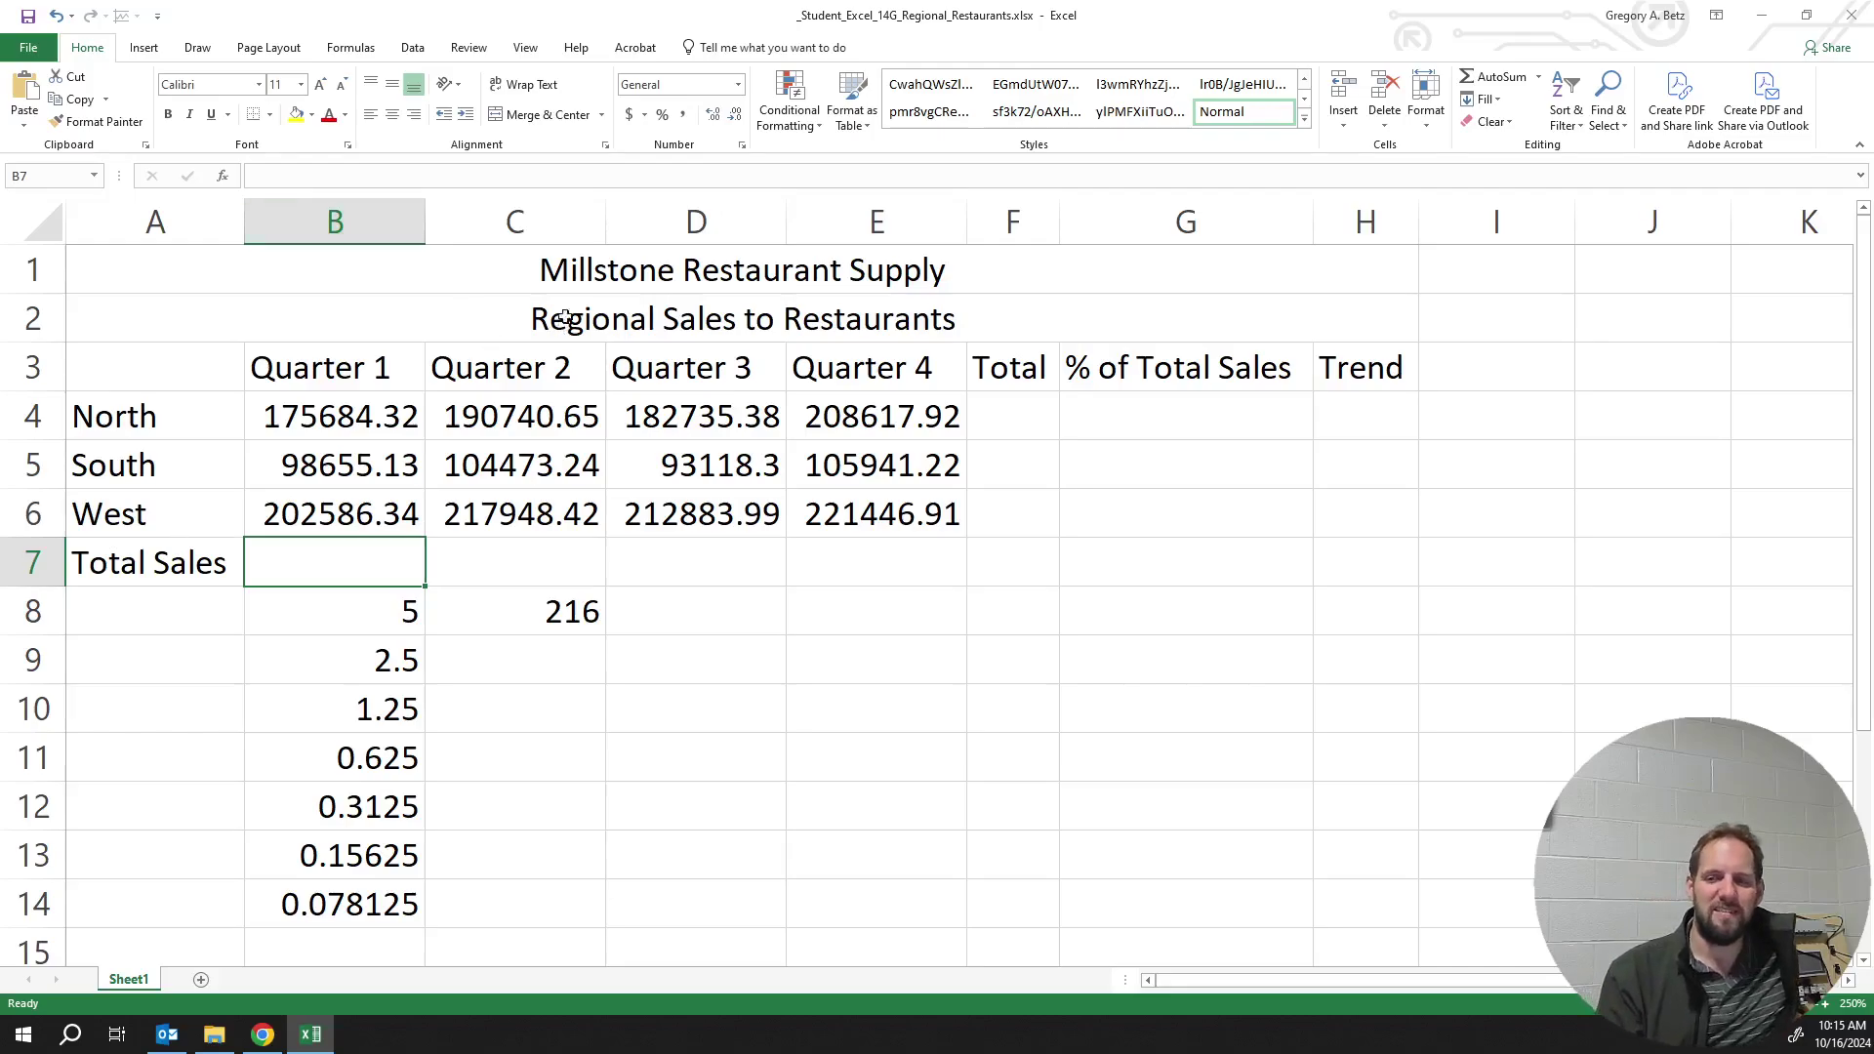
Examine the shortcut commands and quick formatting options offered for the North row's Quarter 1, Quarter 2 and Quarter 3 sales cells
{"action": "left_click", "coordinate": [571, 279]}
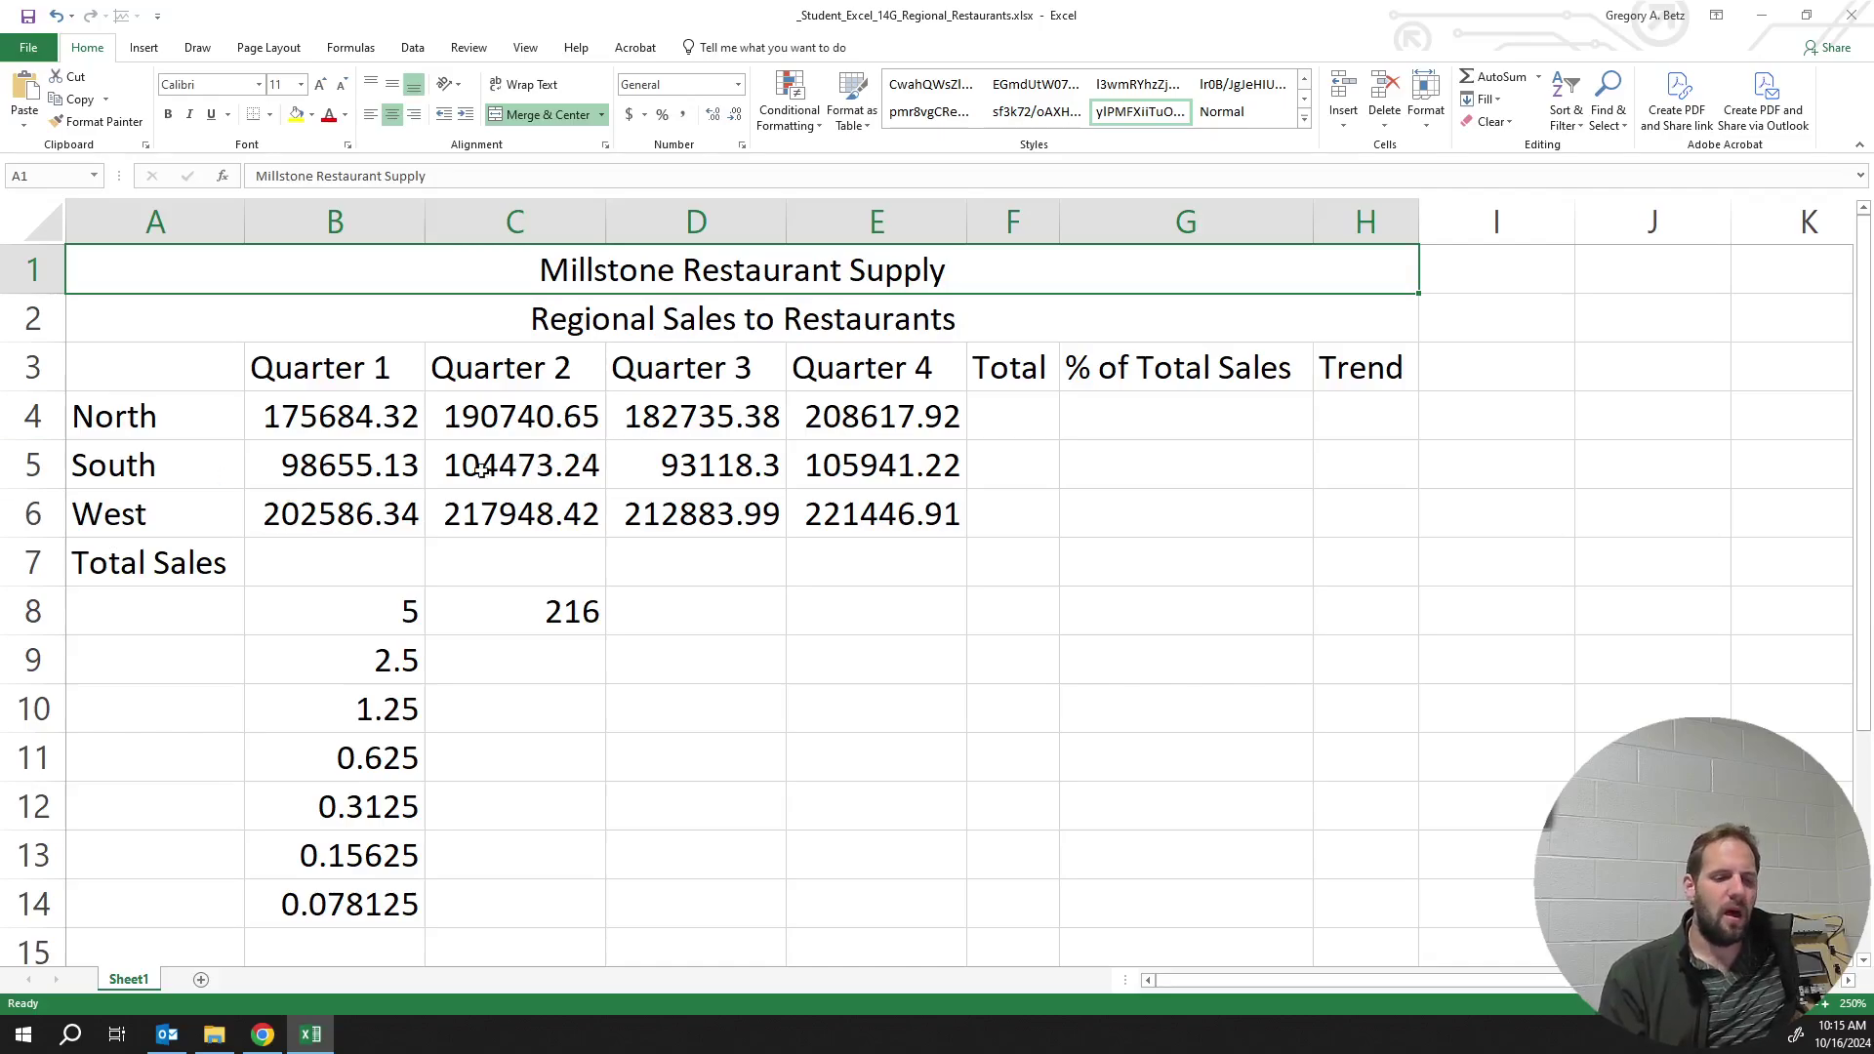
{"action": "left_click", "coordinate": [536, 416]}
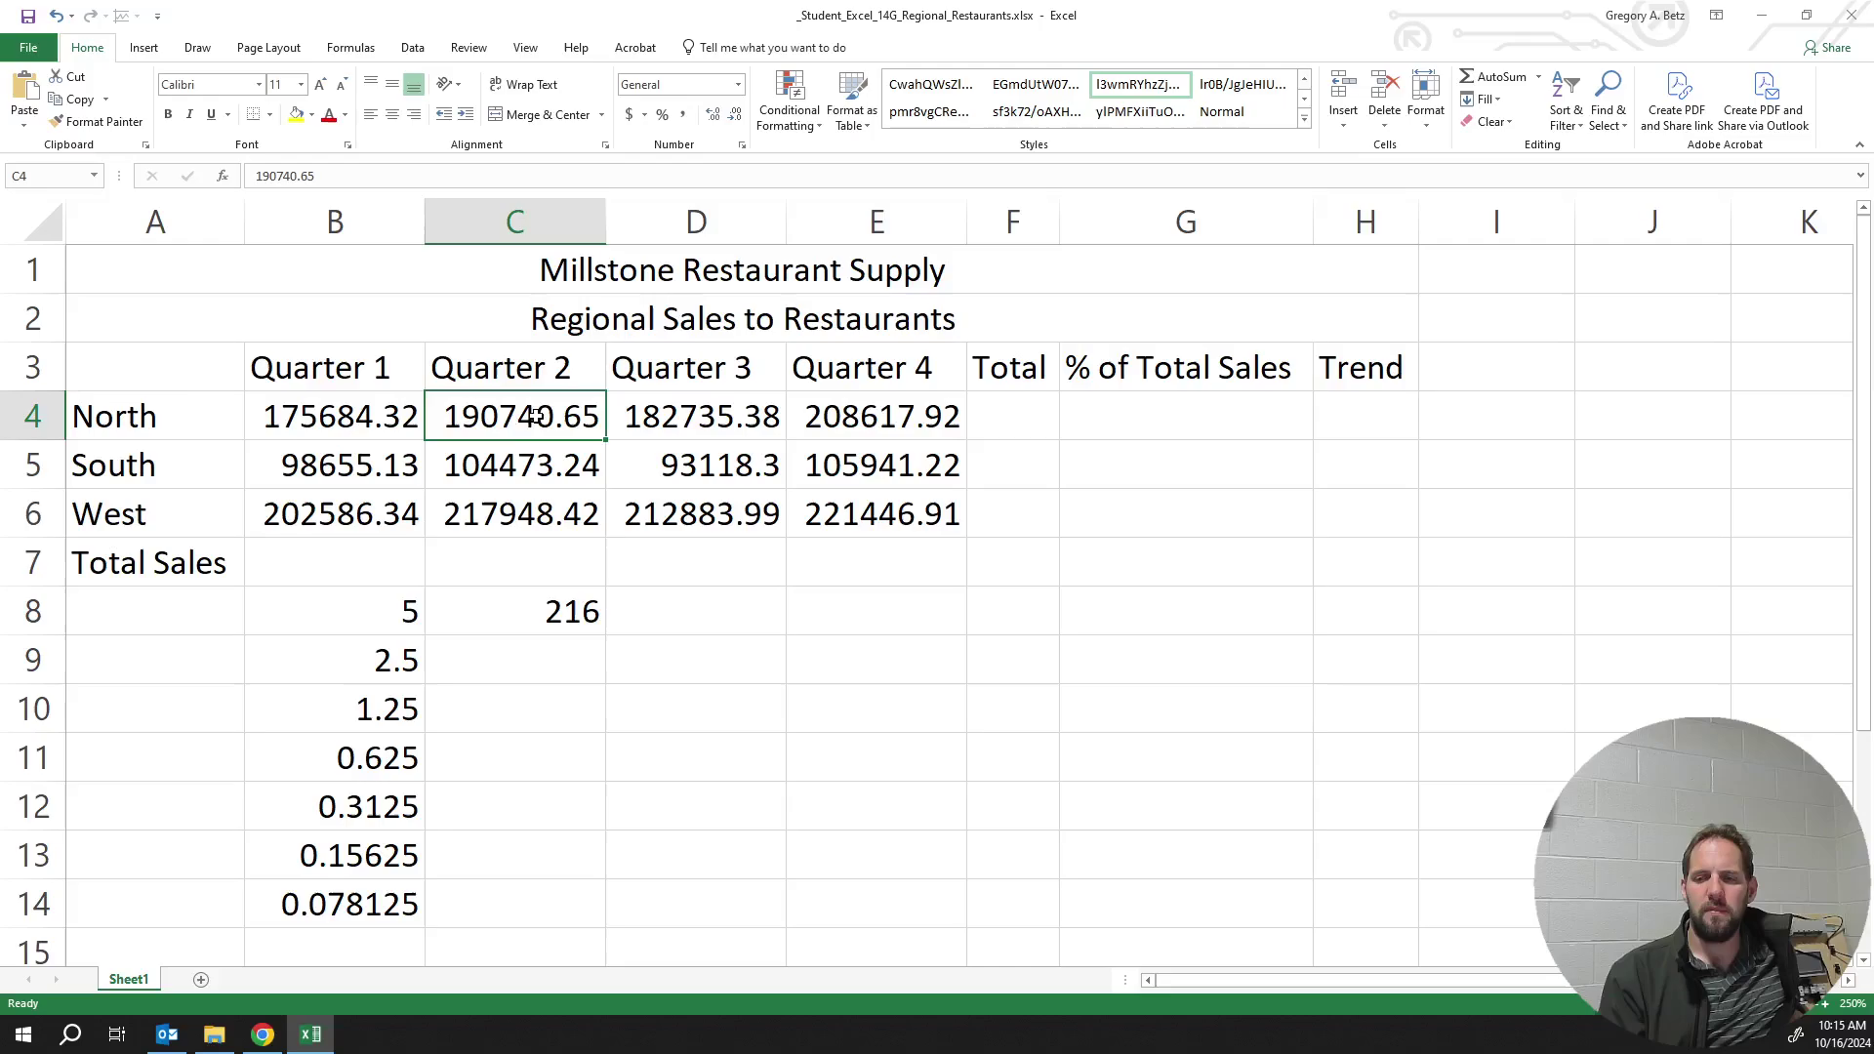
{"action": "right_click", "coordinate": [485, 418]}
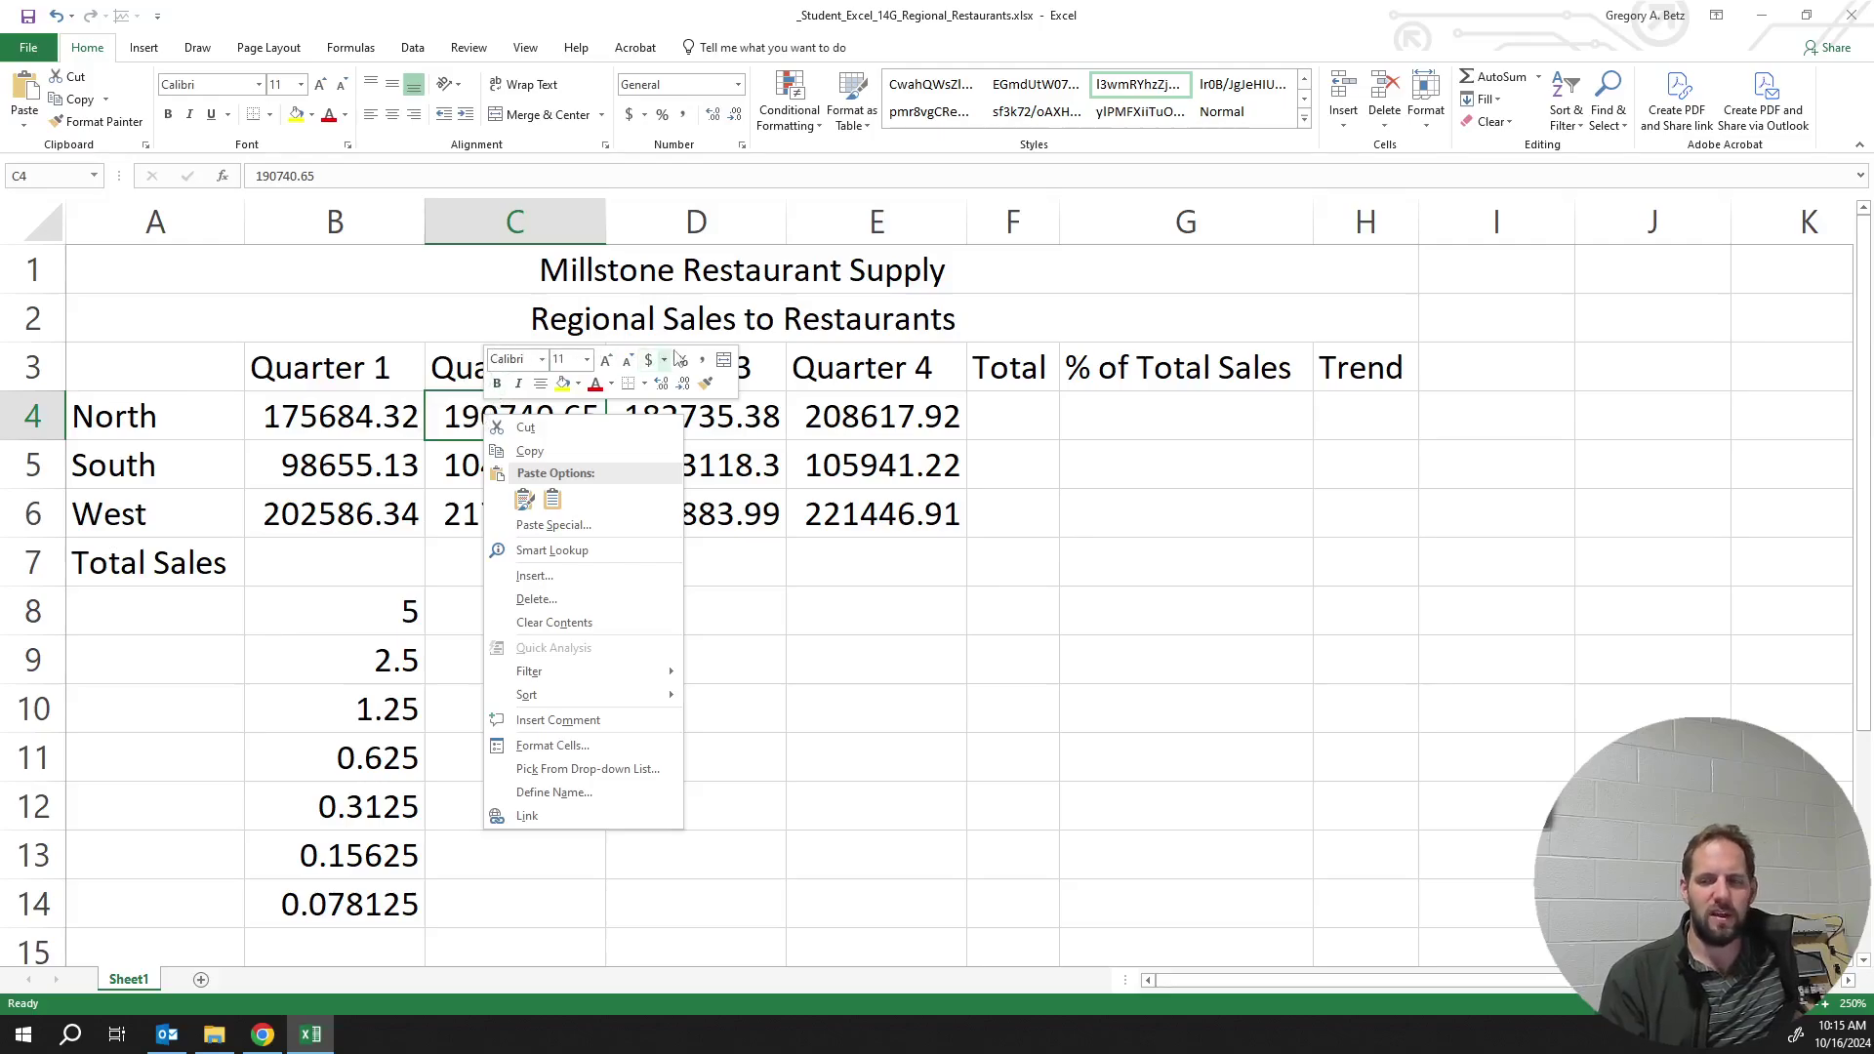
{"action": "left_click", "coordinate": [319, 430]}
{"action": "right_click", "coordinate": [337, 418]}
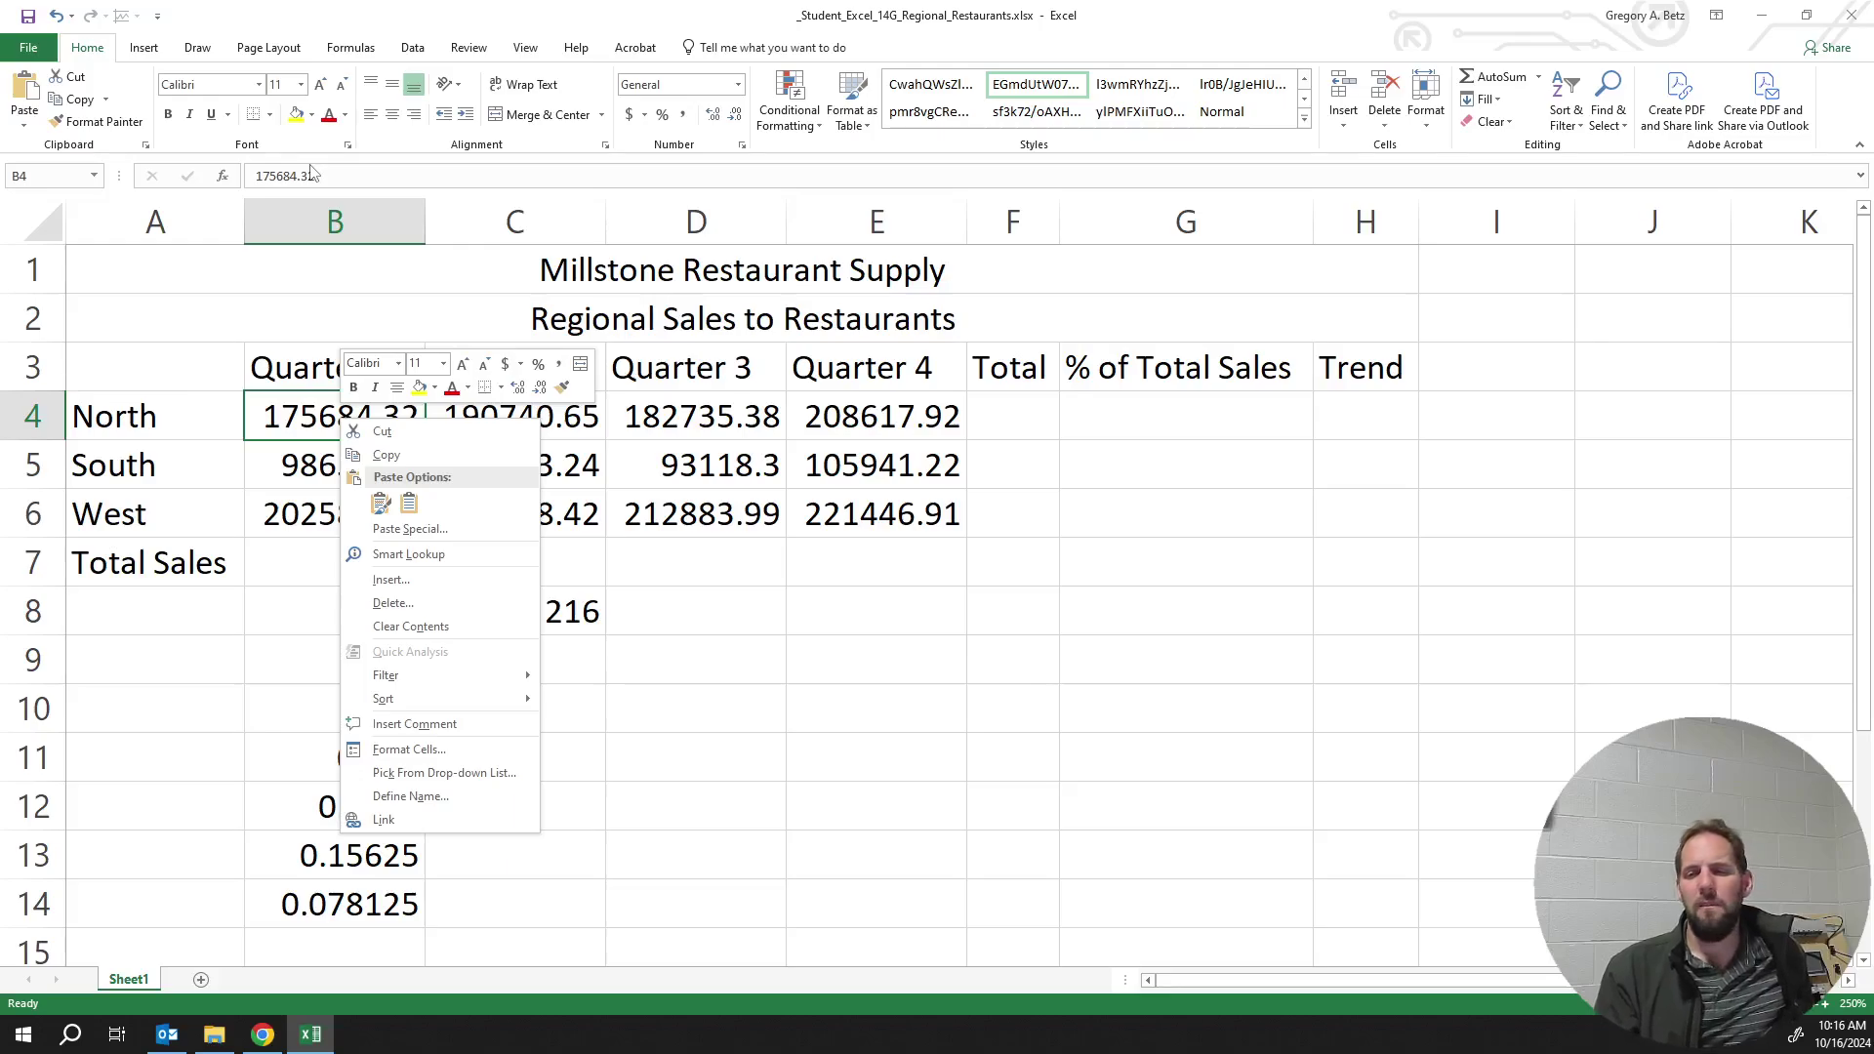
{"action": "key", "text": "Escape"}
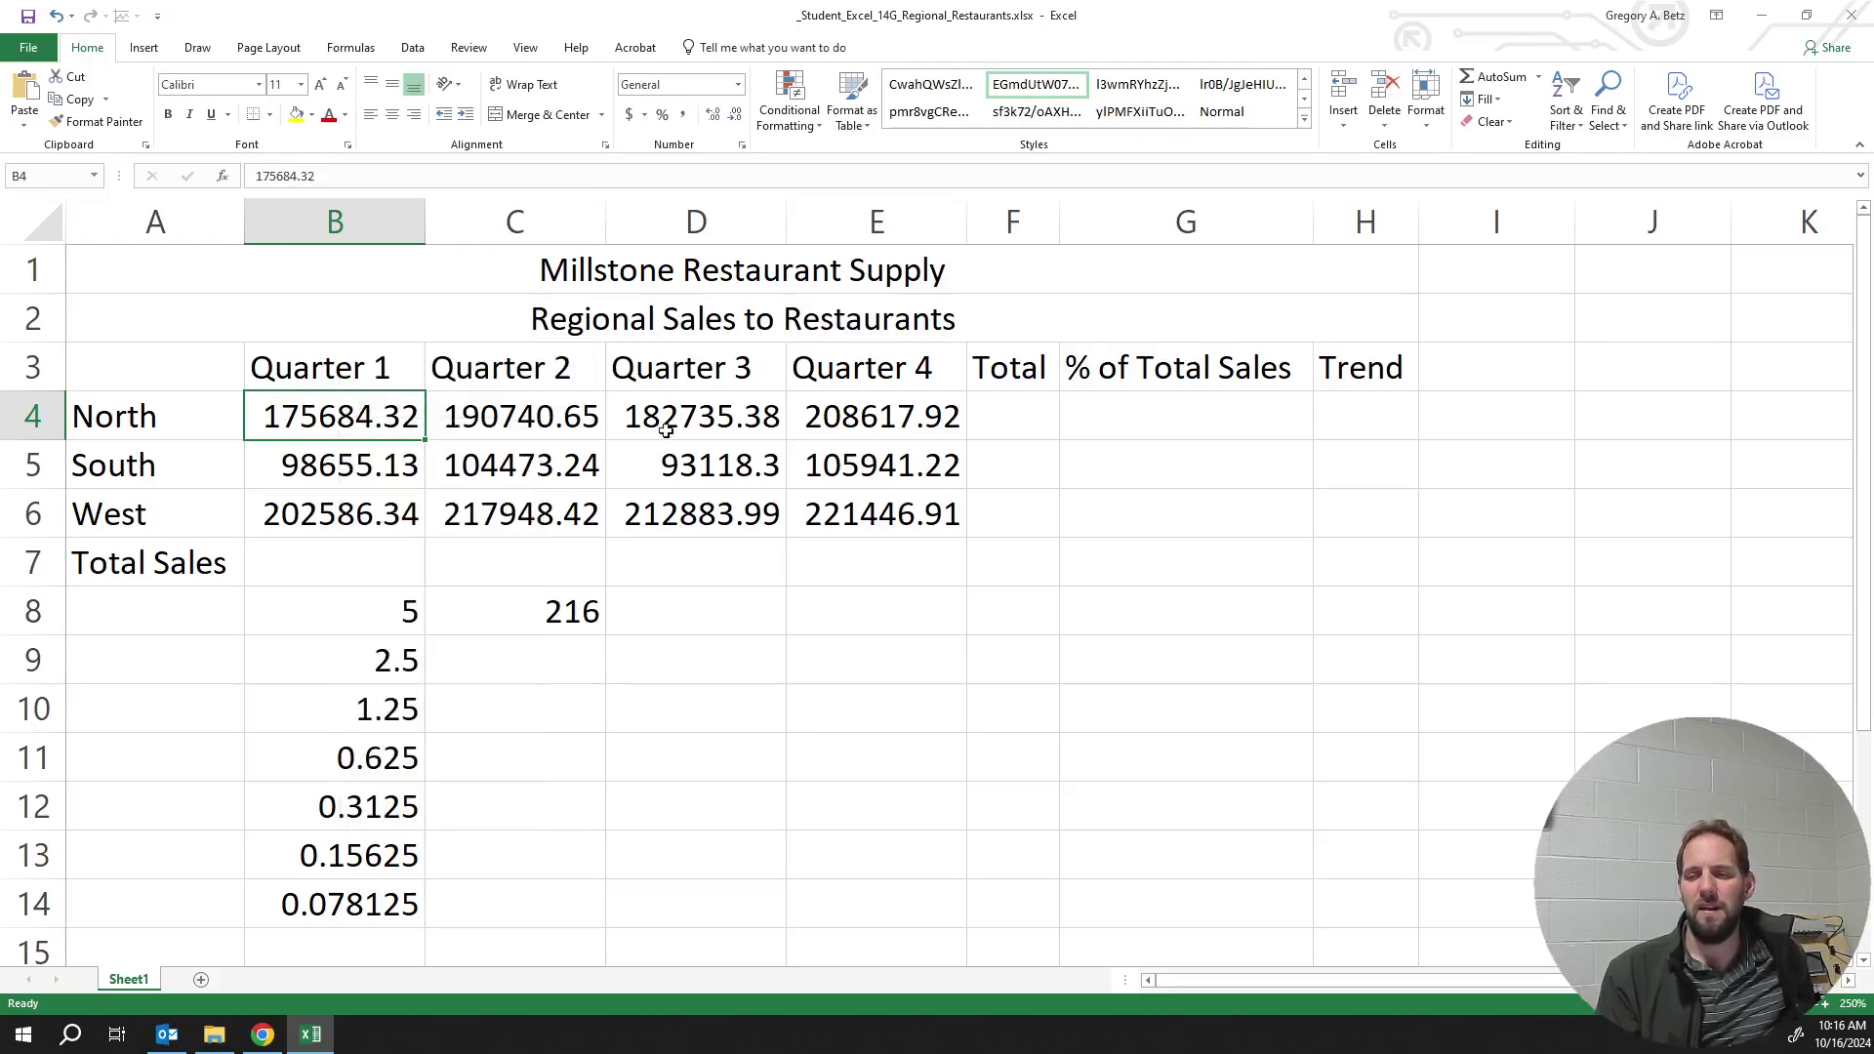
{"action": "right_click", "coordinate": [664, 418]}
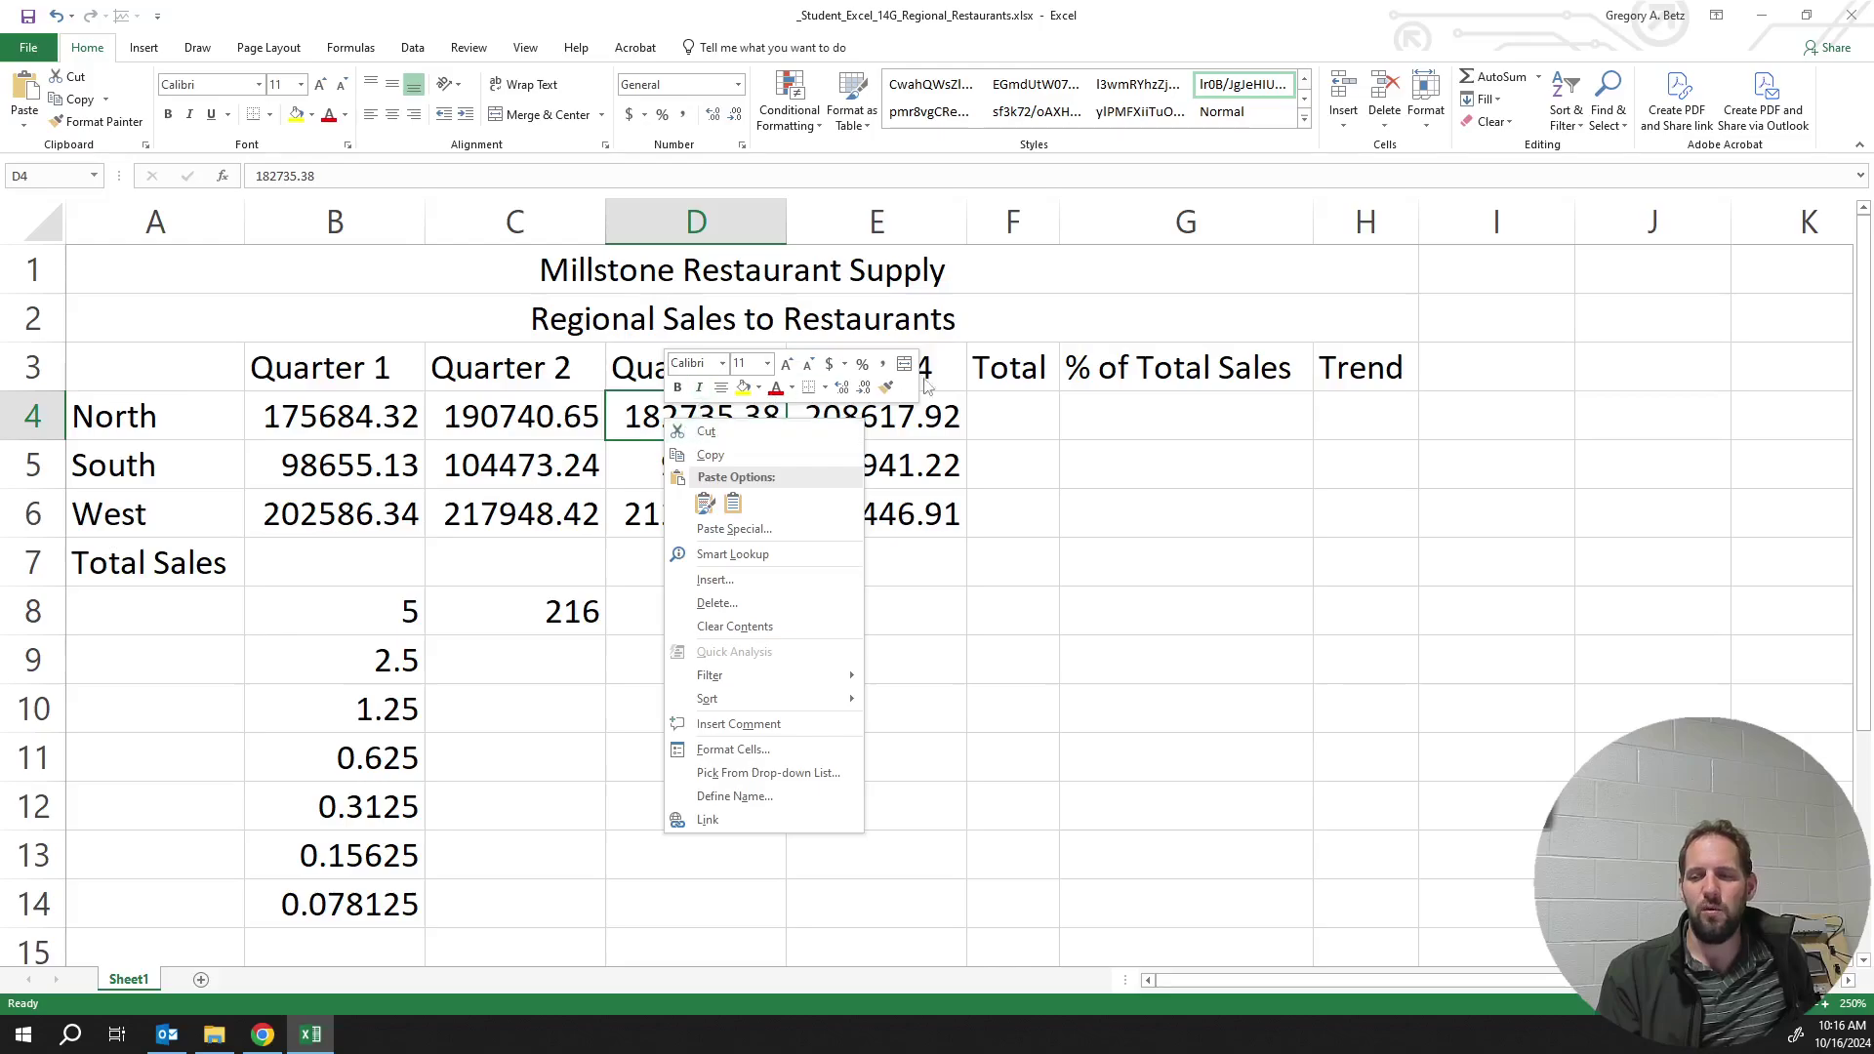
{"action": "left_click", "coordinate": [617, 429]}
{"action": "left_click", "coordinate": [559, 417]}
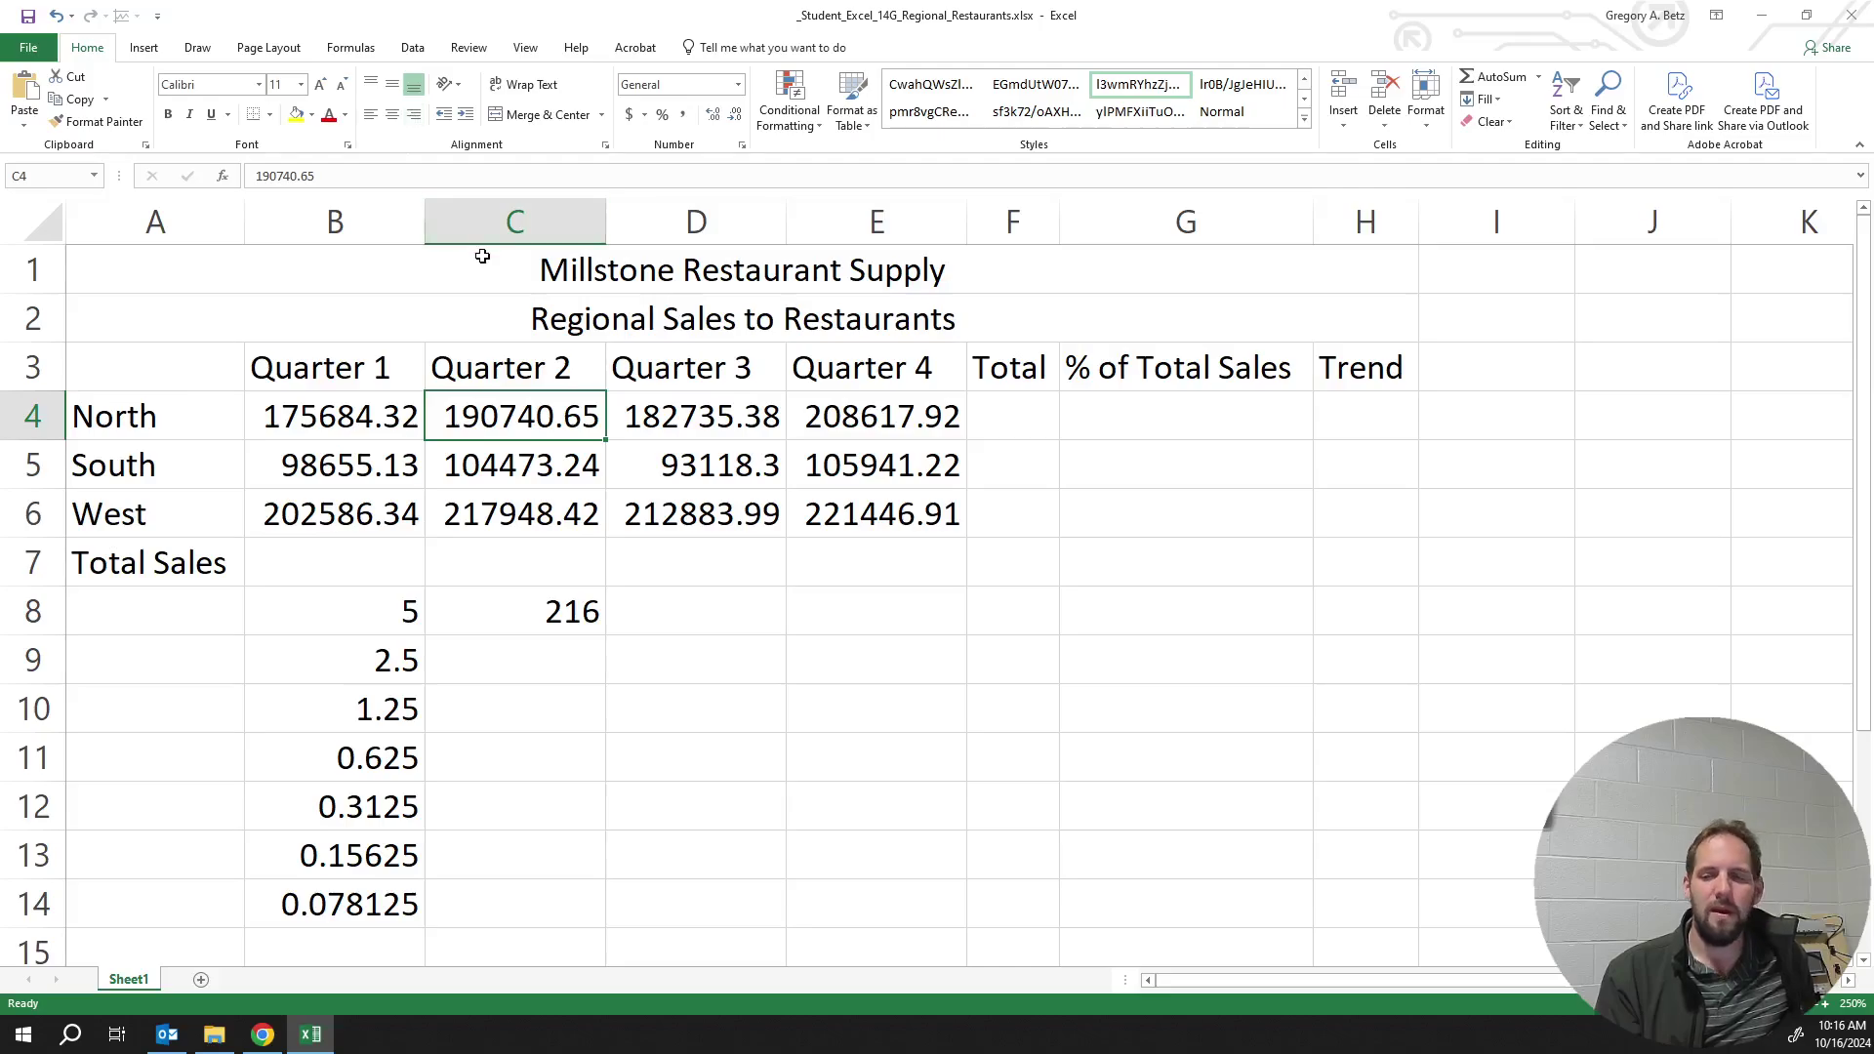
{"action": "right_click", "coordinate": [552, 429]}
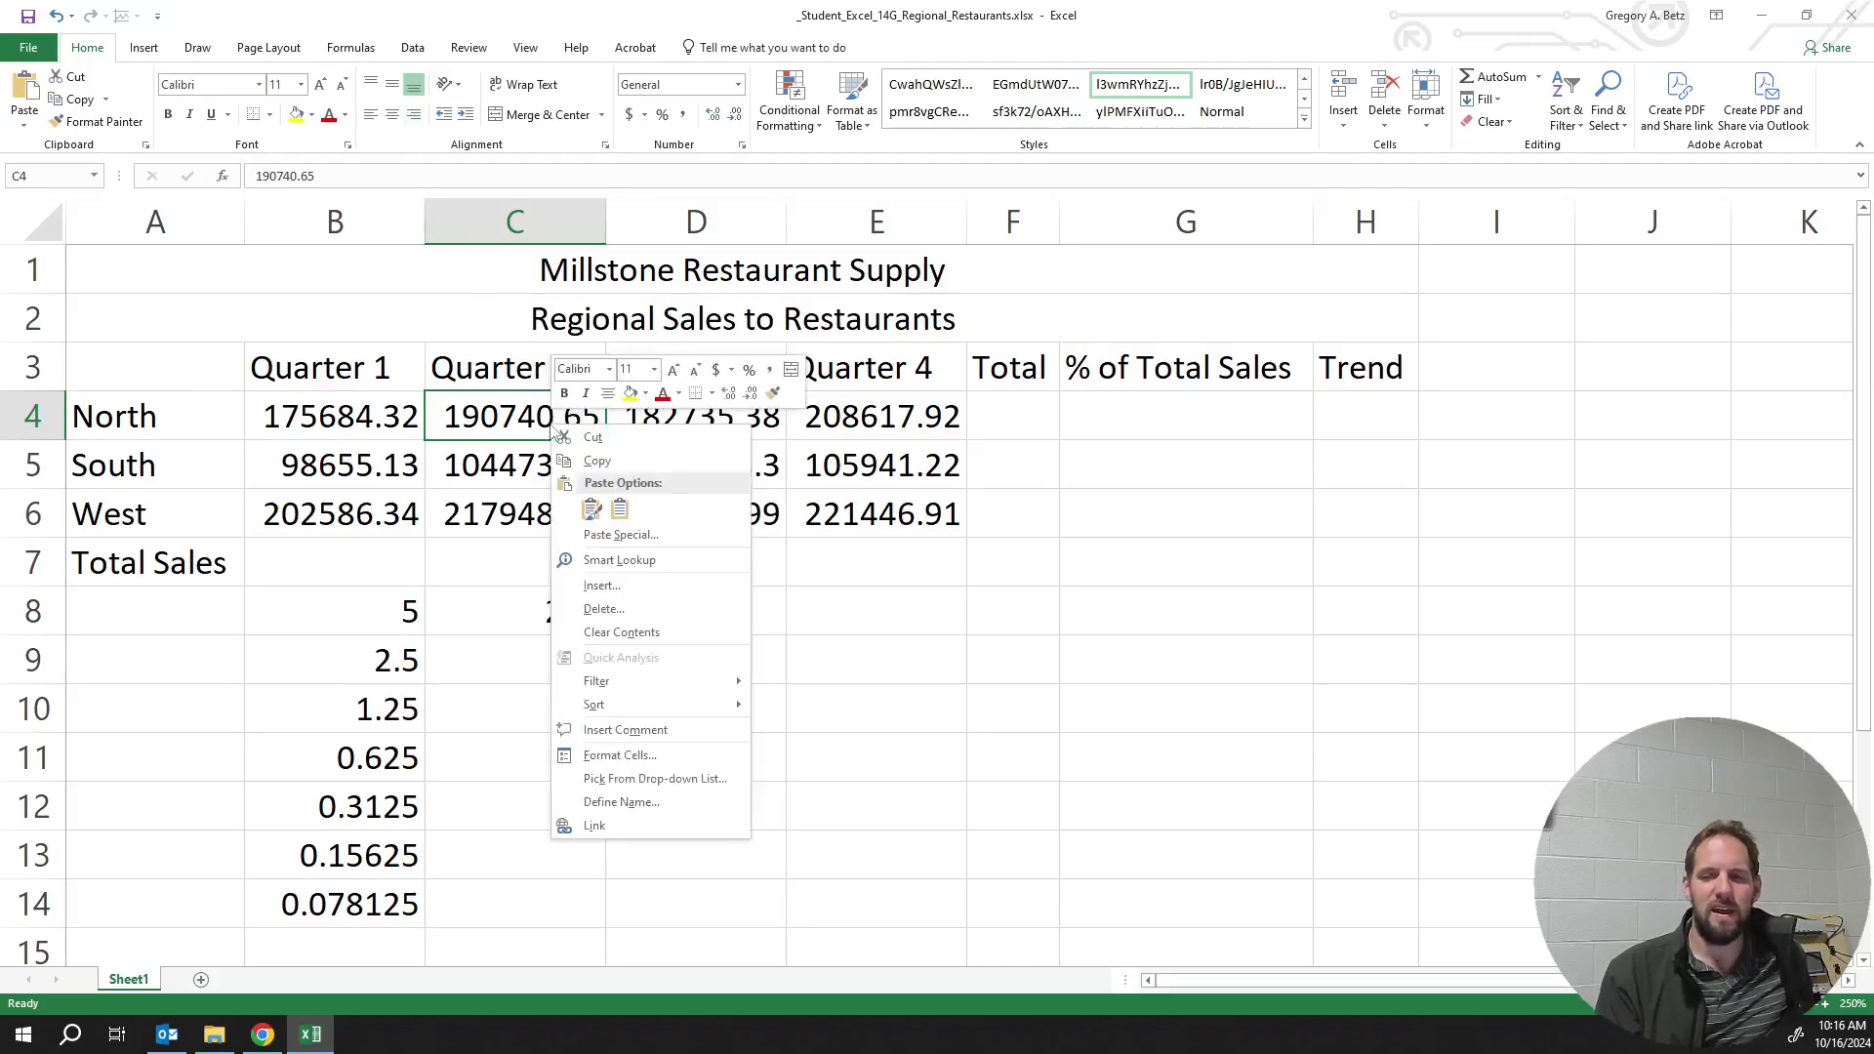
{"action": "left_click", "coordinate": [490, 416]}
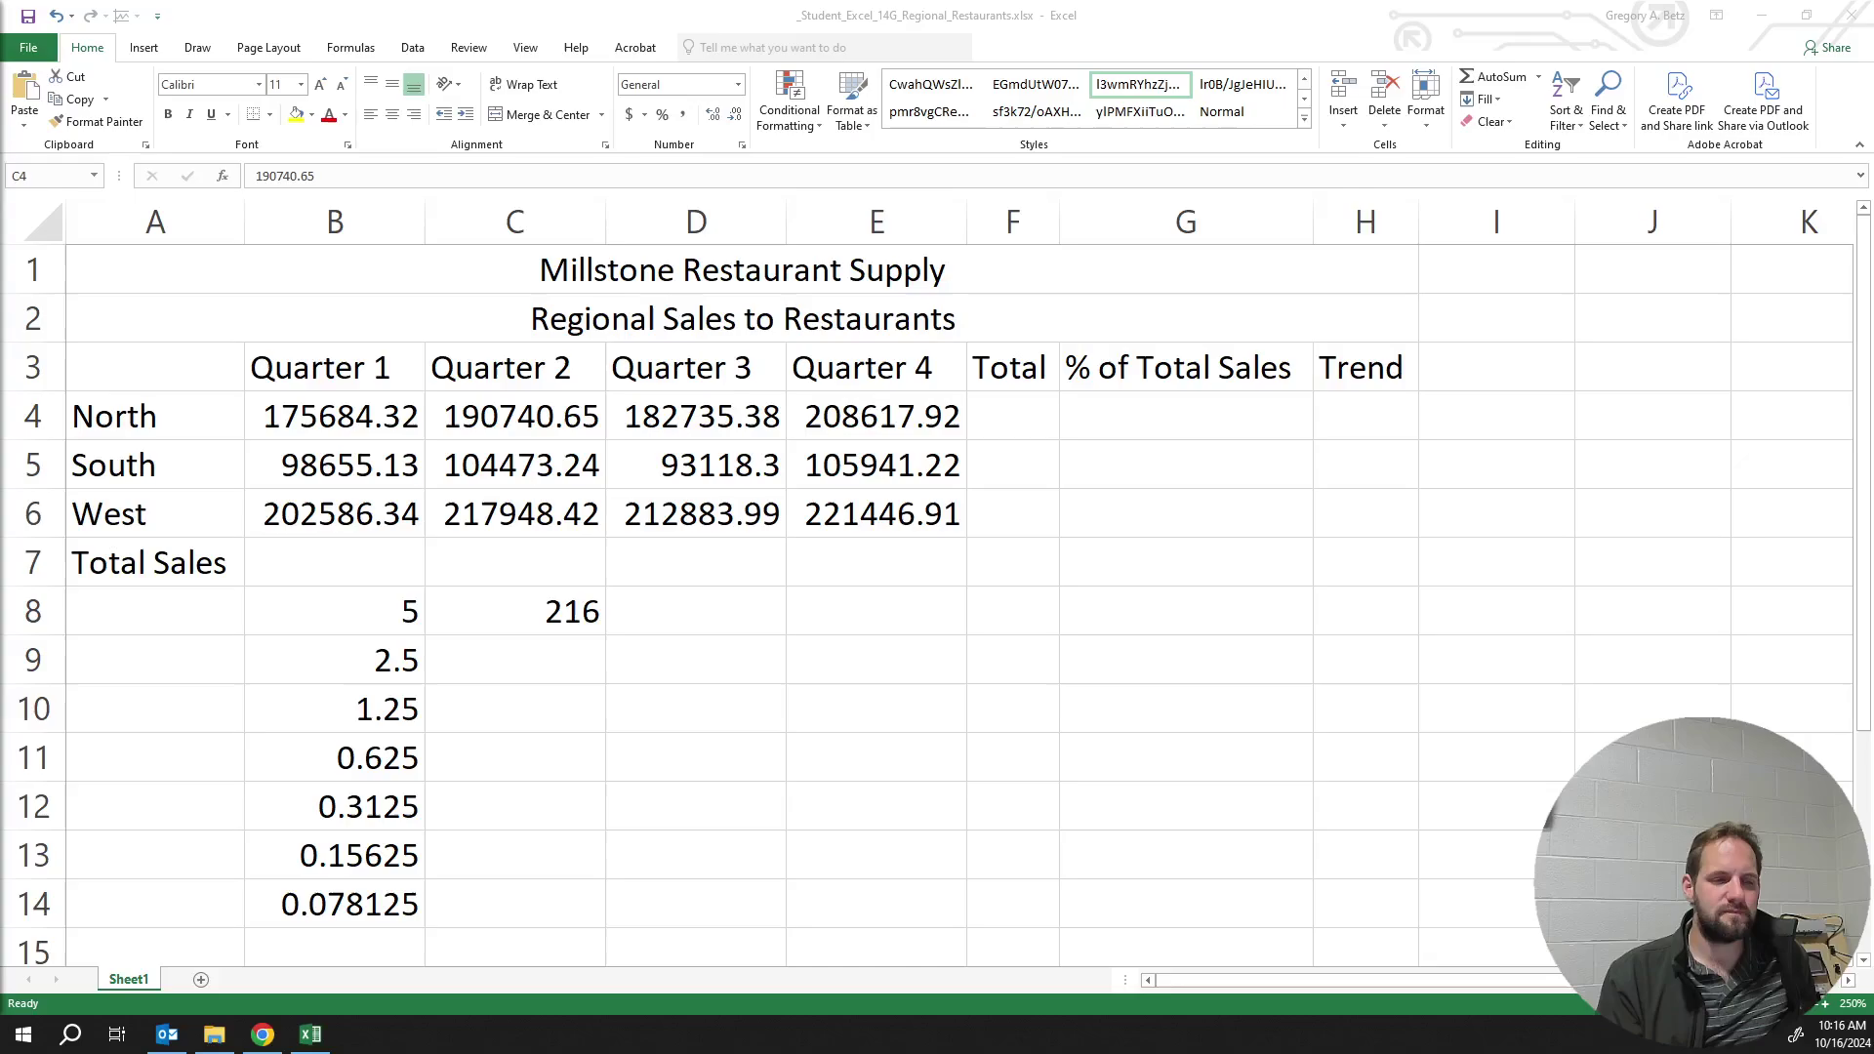
Delete the practice values in B8:C14 and deselect the cleared range
{"action": "left_click_drag", "start_coordinate": [561, 611], "coordinate": [388, 902]}
{"action": "key", "text": "Delete"}
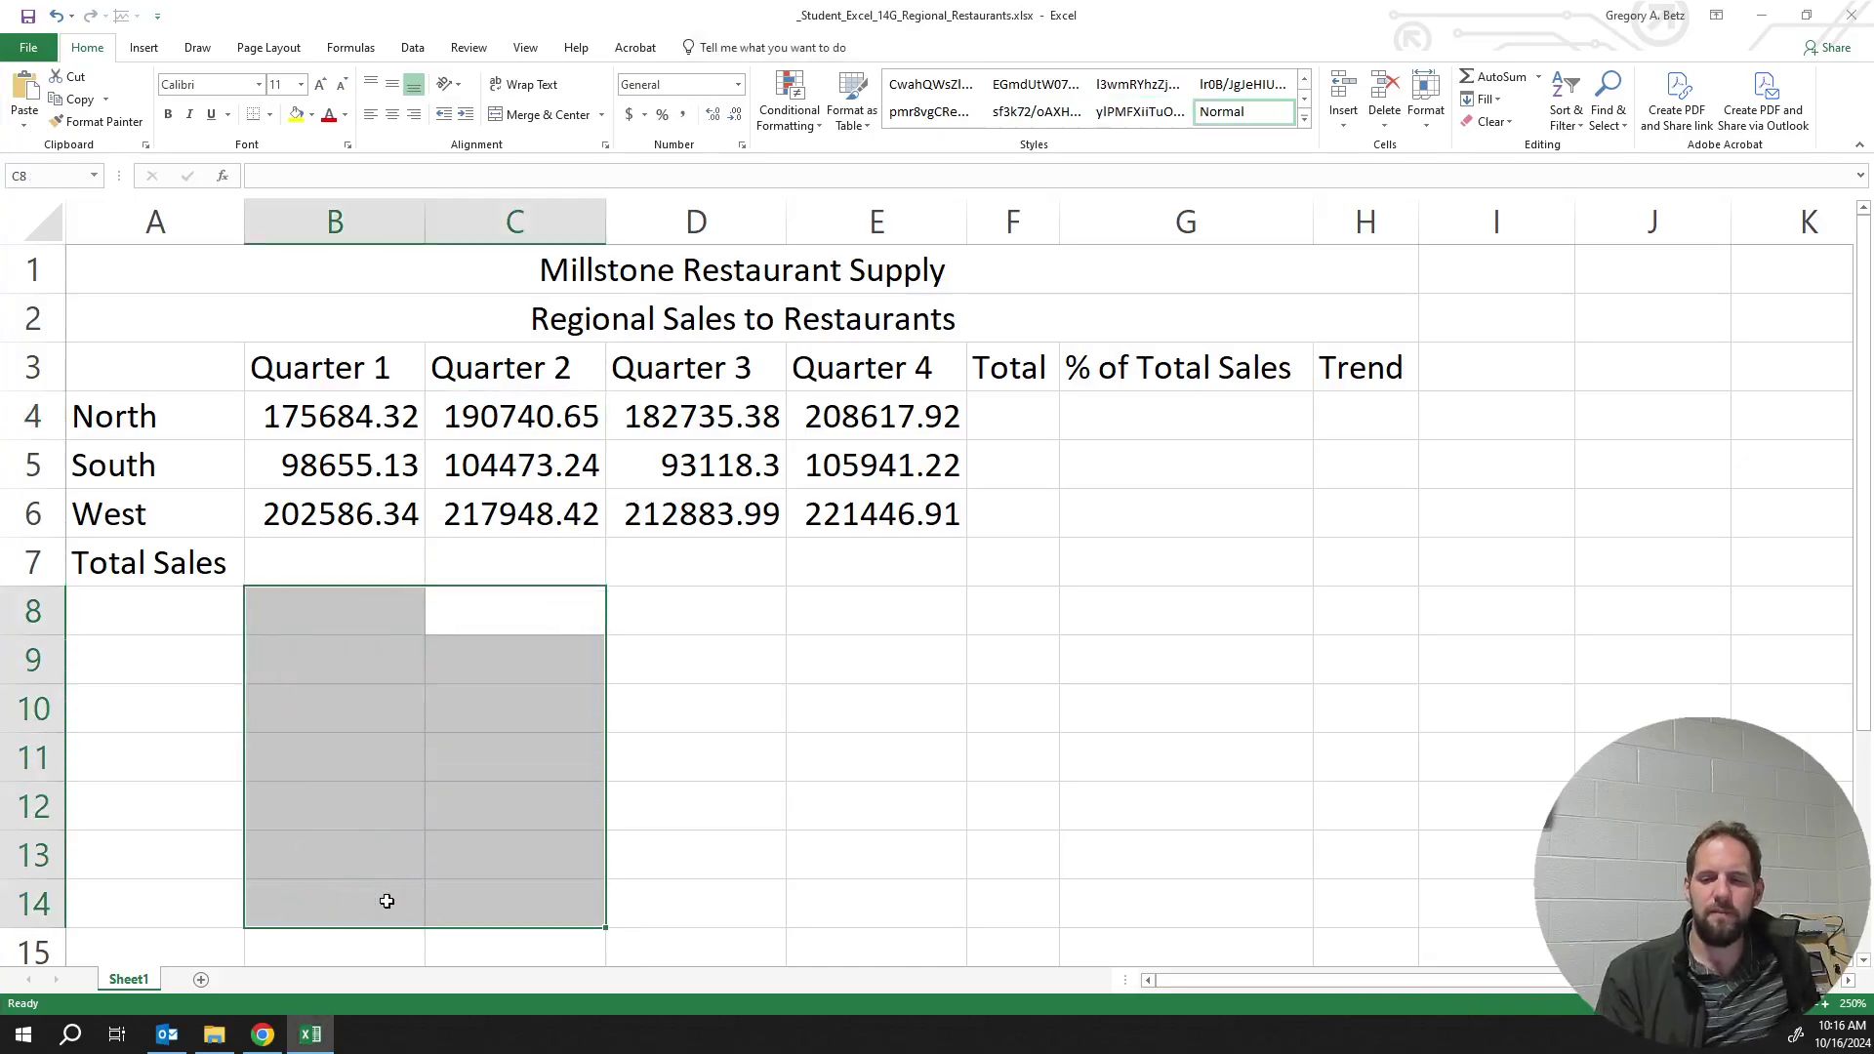
{"action": "left_click", "coordinate": [732, 752]}
{"action": "left_click", "coordinate": [341, 418]}
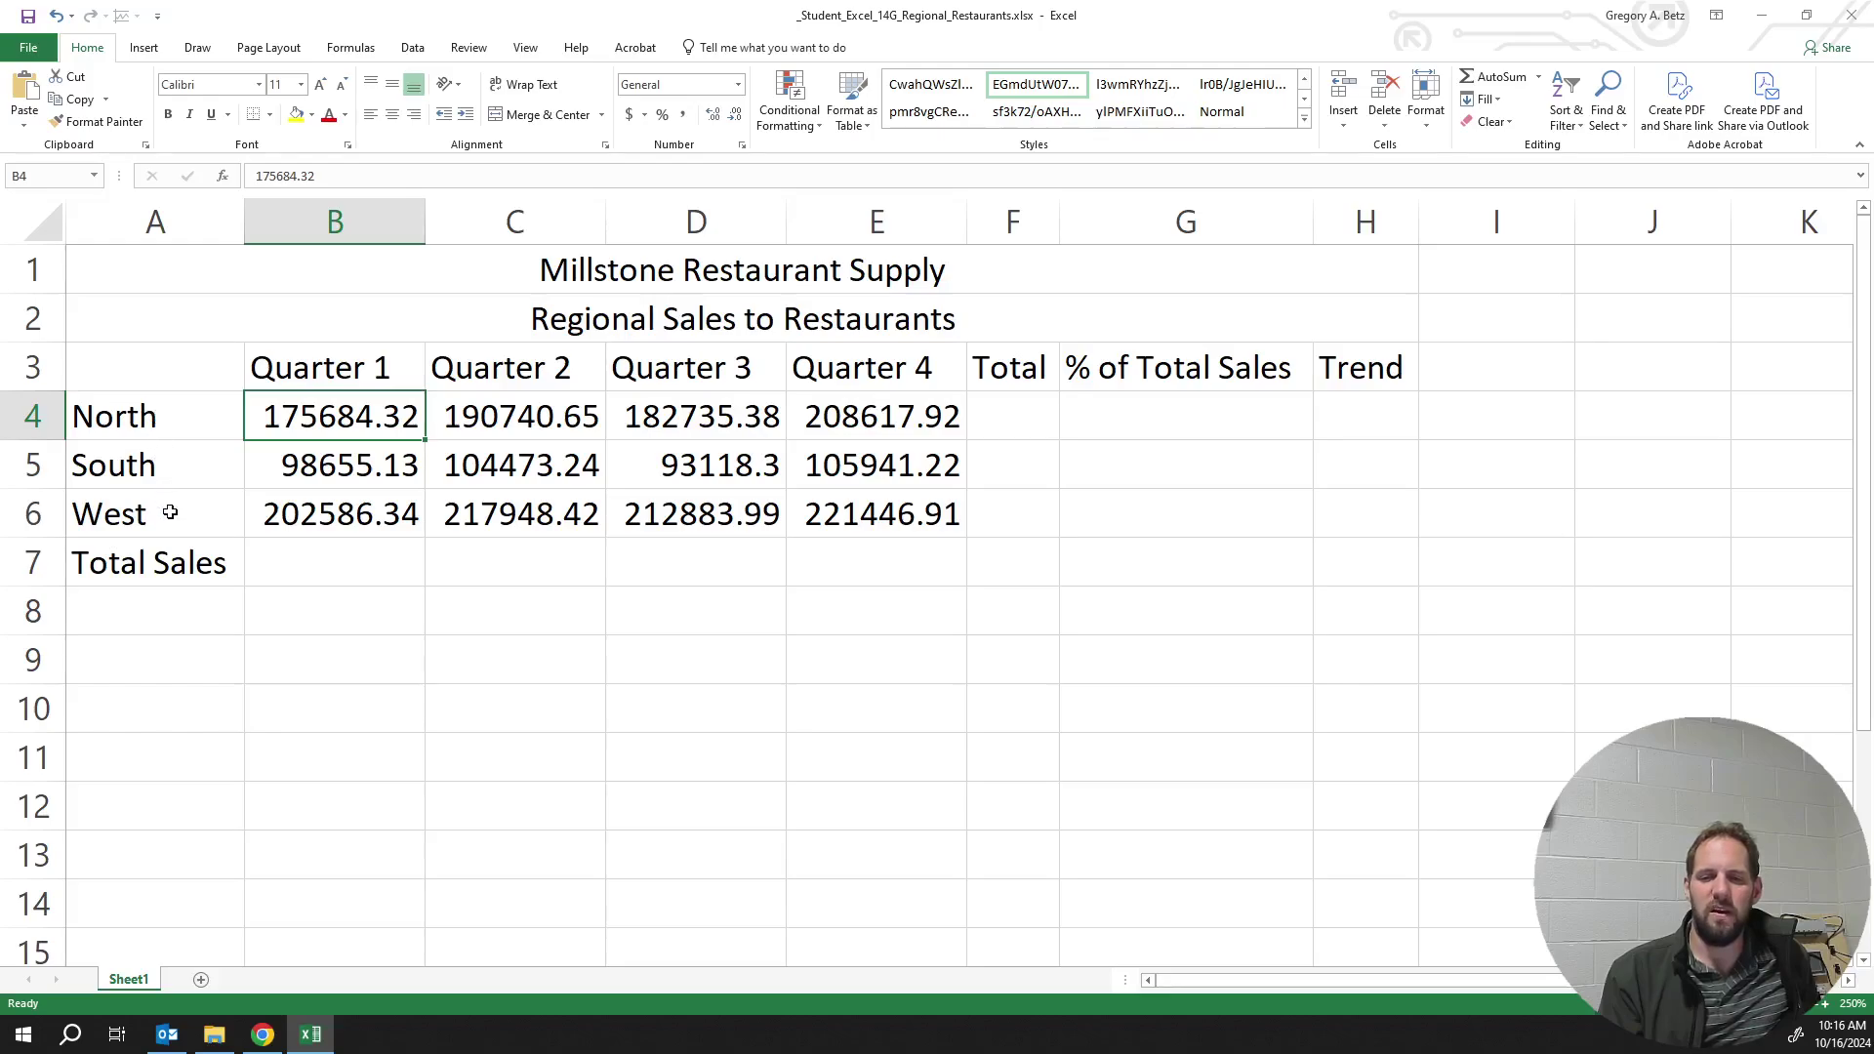
Enter the formula =B4+B5+B6 in B7 for the Quarter 1 Total Sales, and reopen it to check its cell references
{"action": "left_click", "coordinate": [341, 552]}
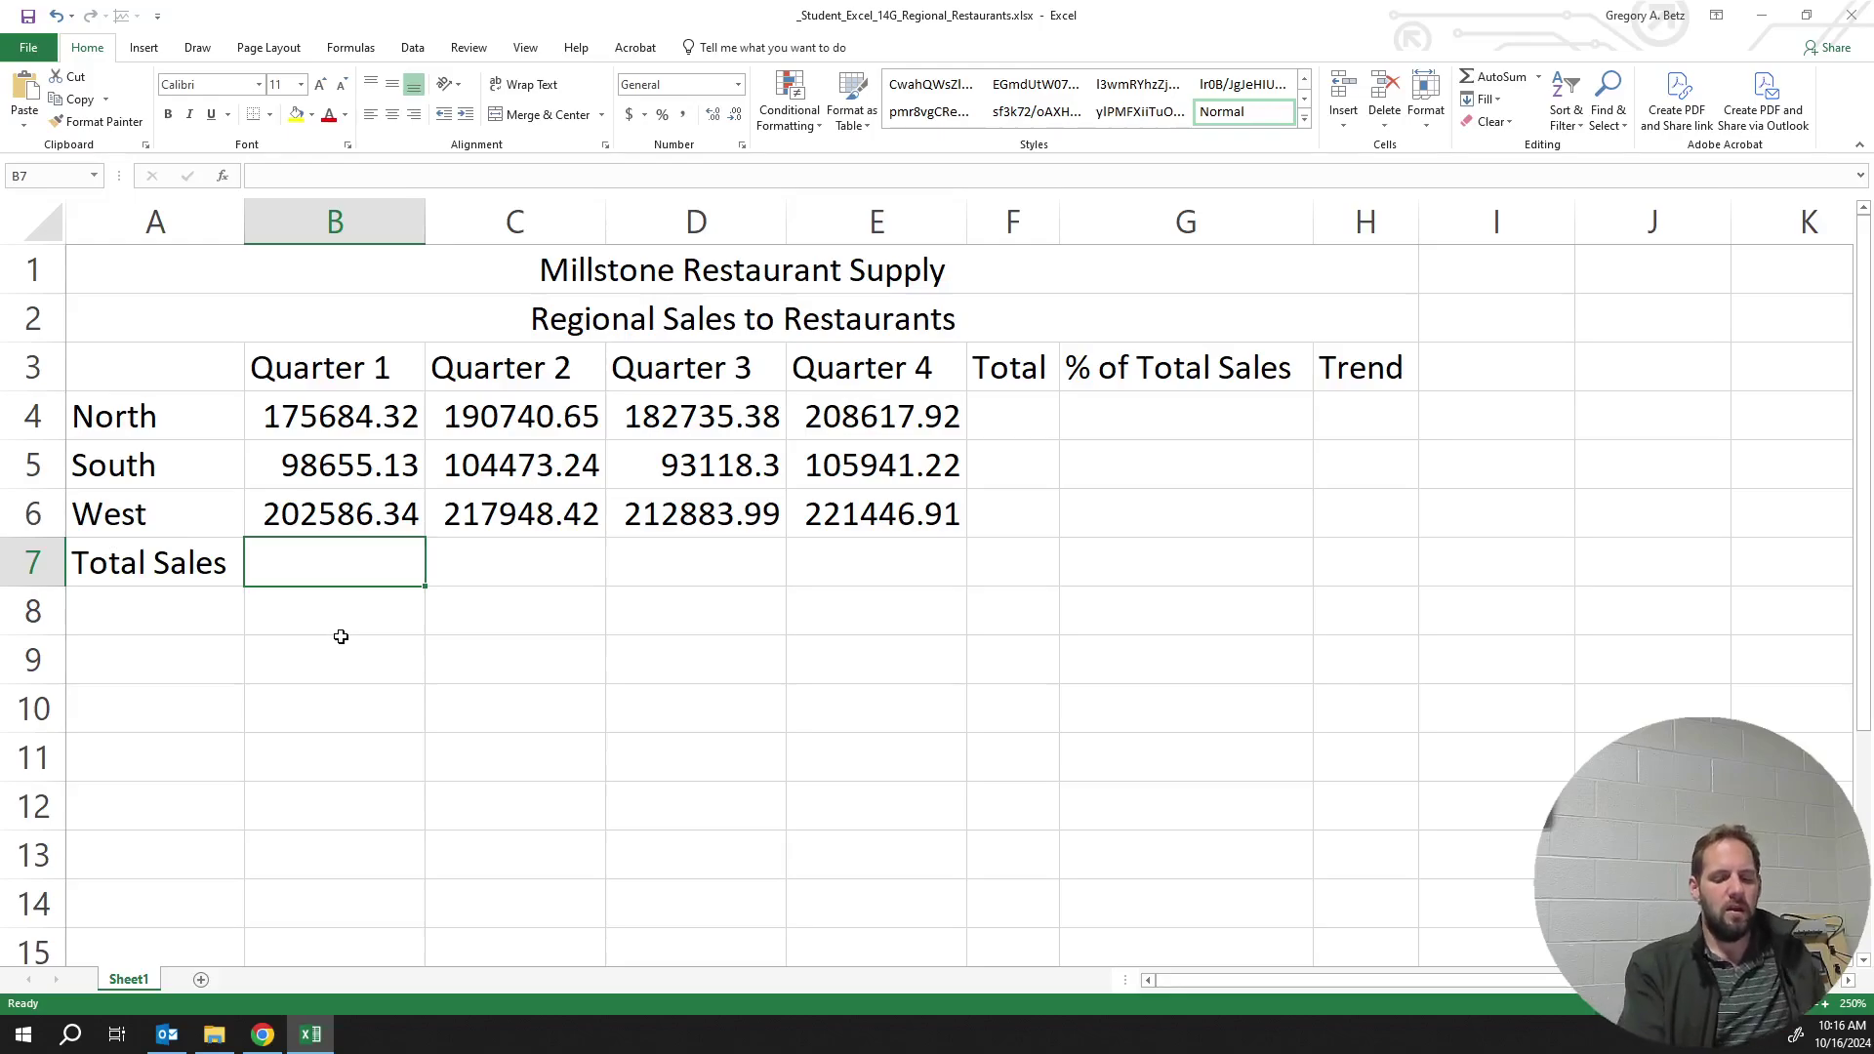
{"action": "type", "text": "="}
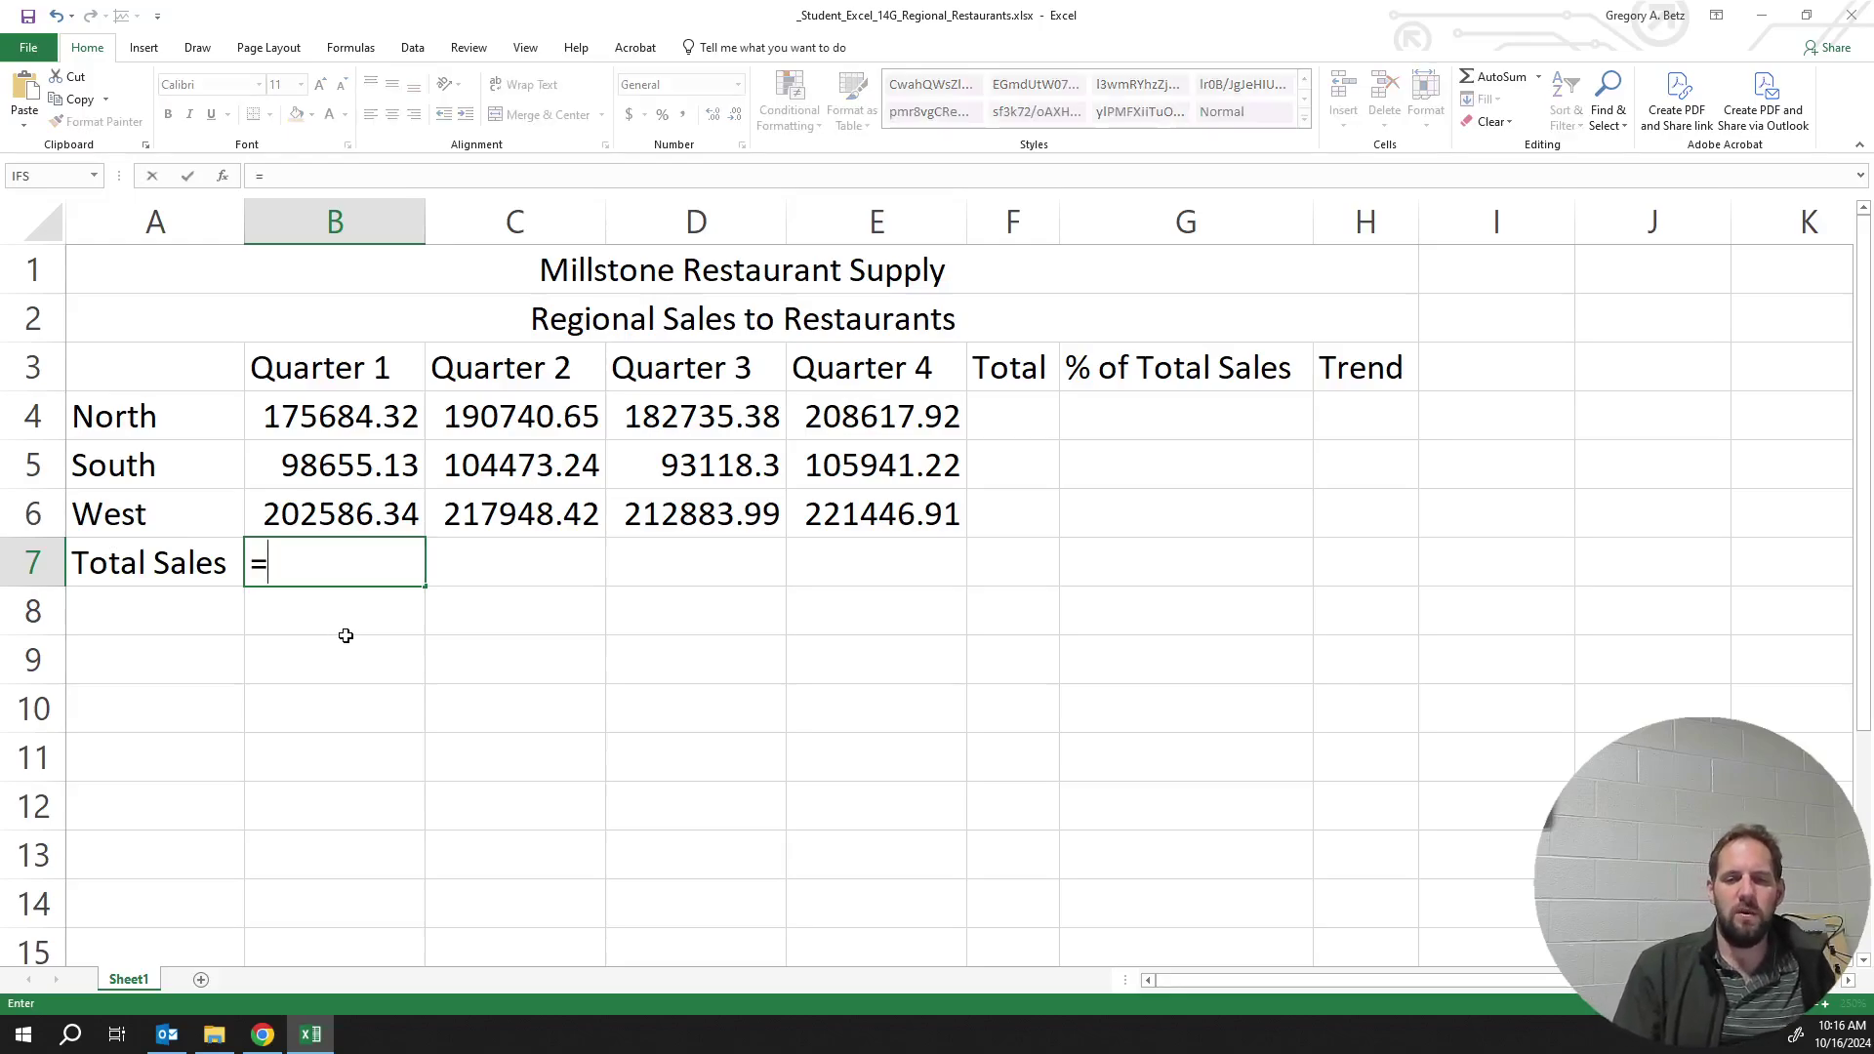
{"action": "type", "text": "b4"}
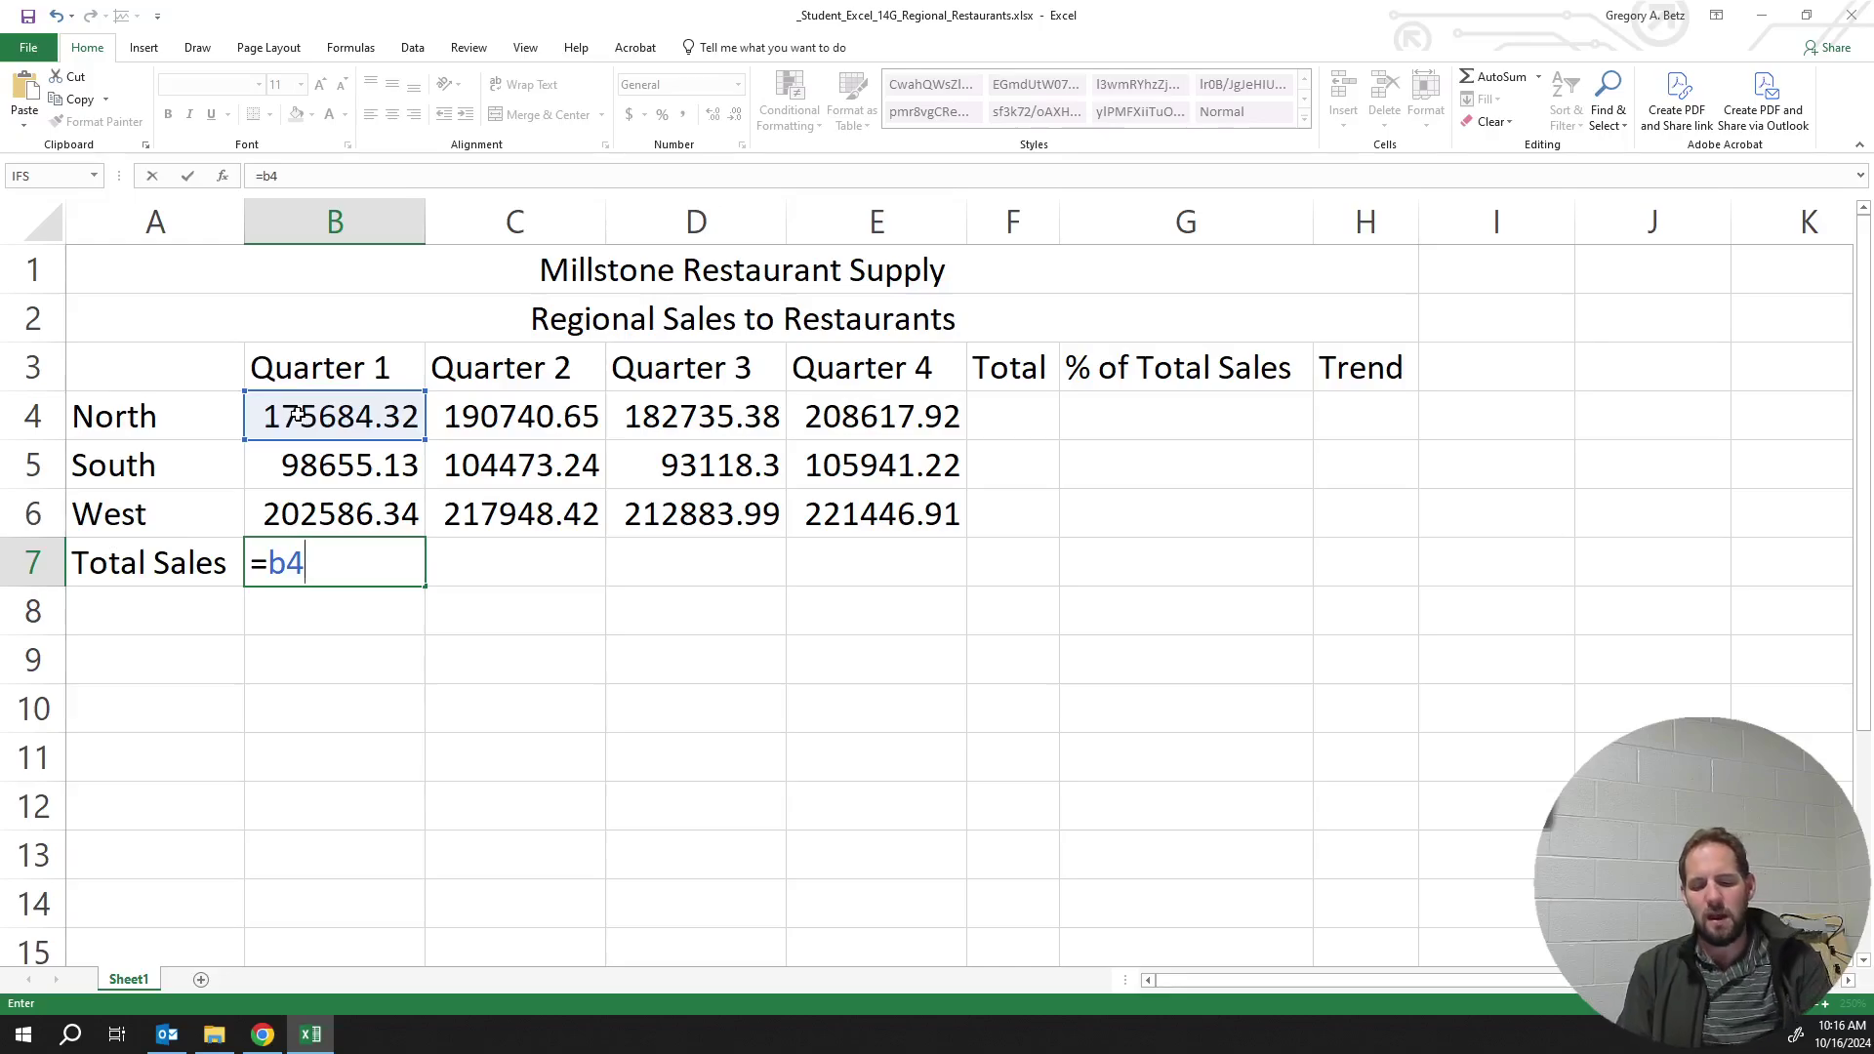
{"action": "type", "text": "+"}
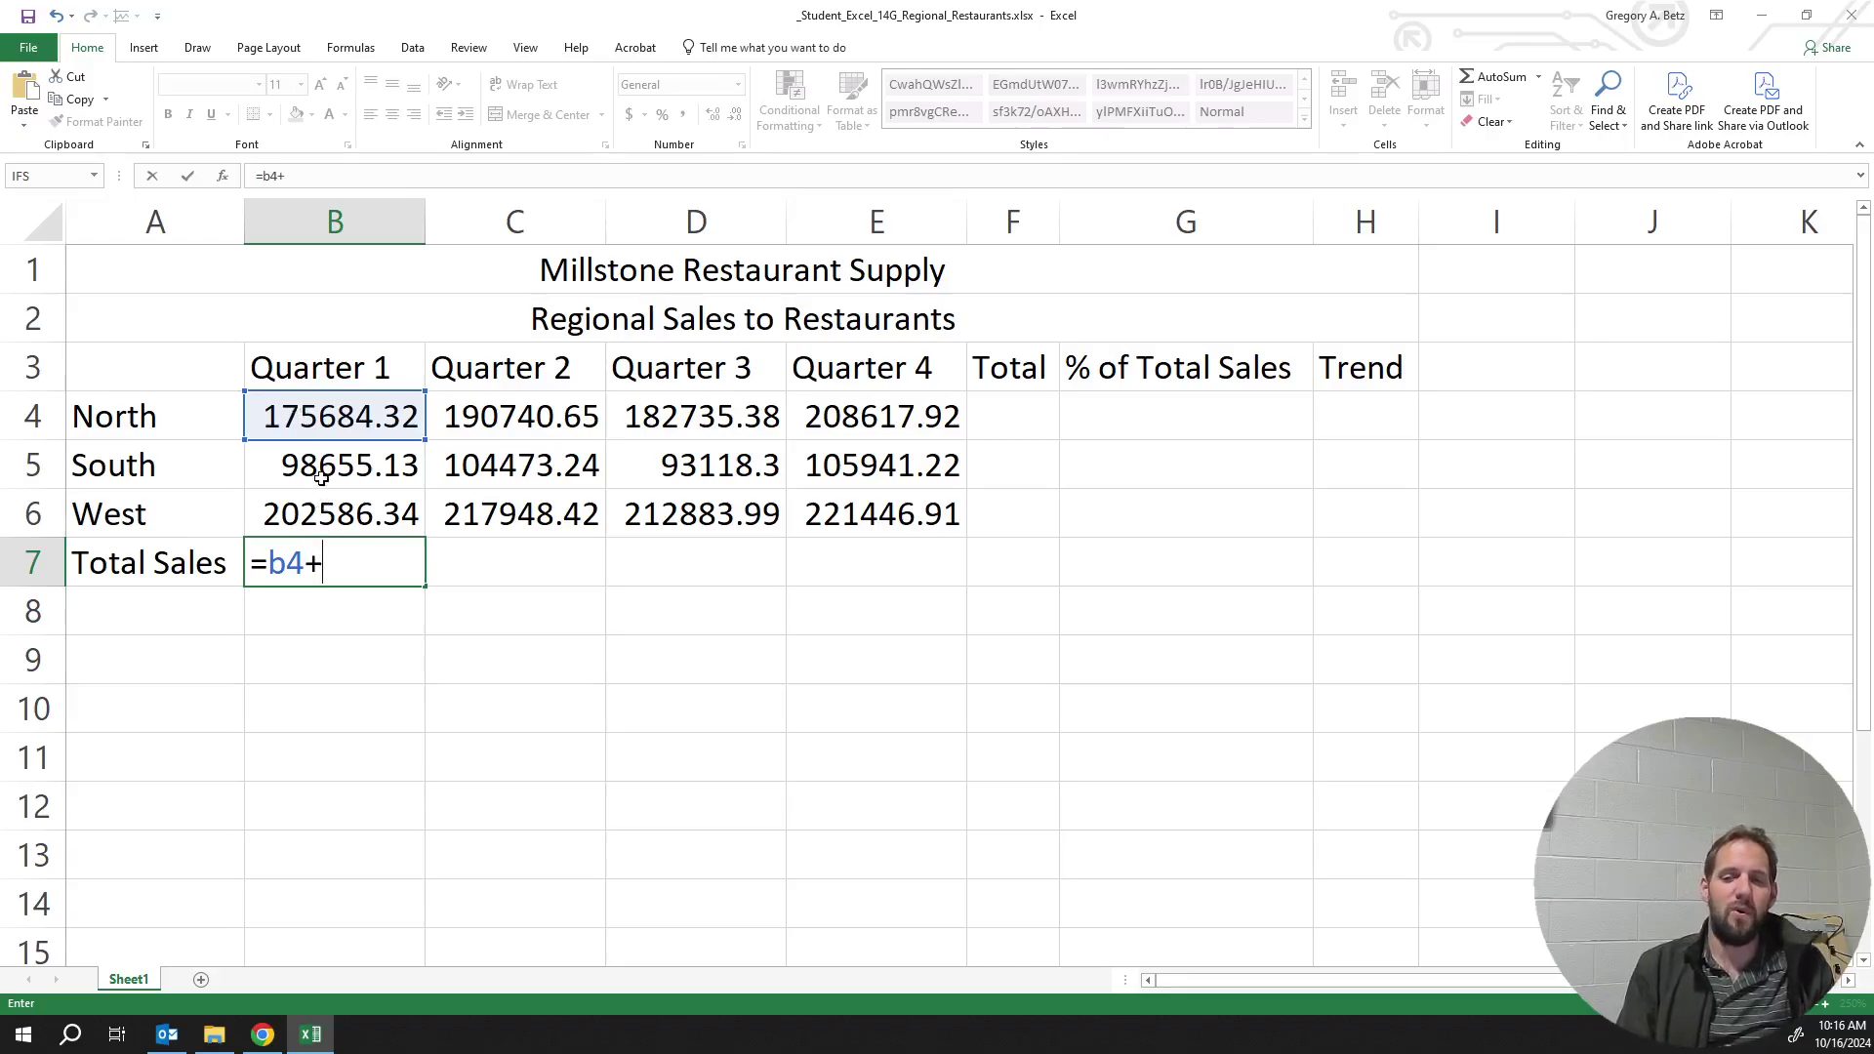
{"action": "left_click", "coordinate": [329, 470]}
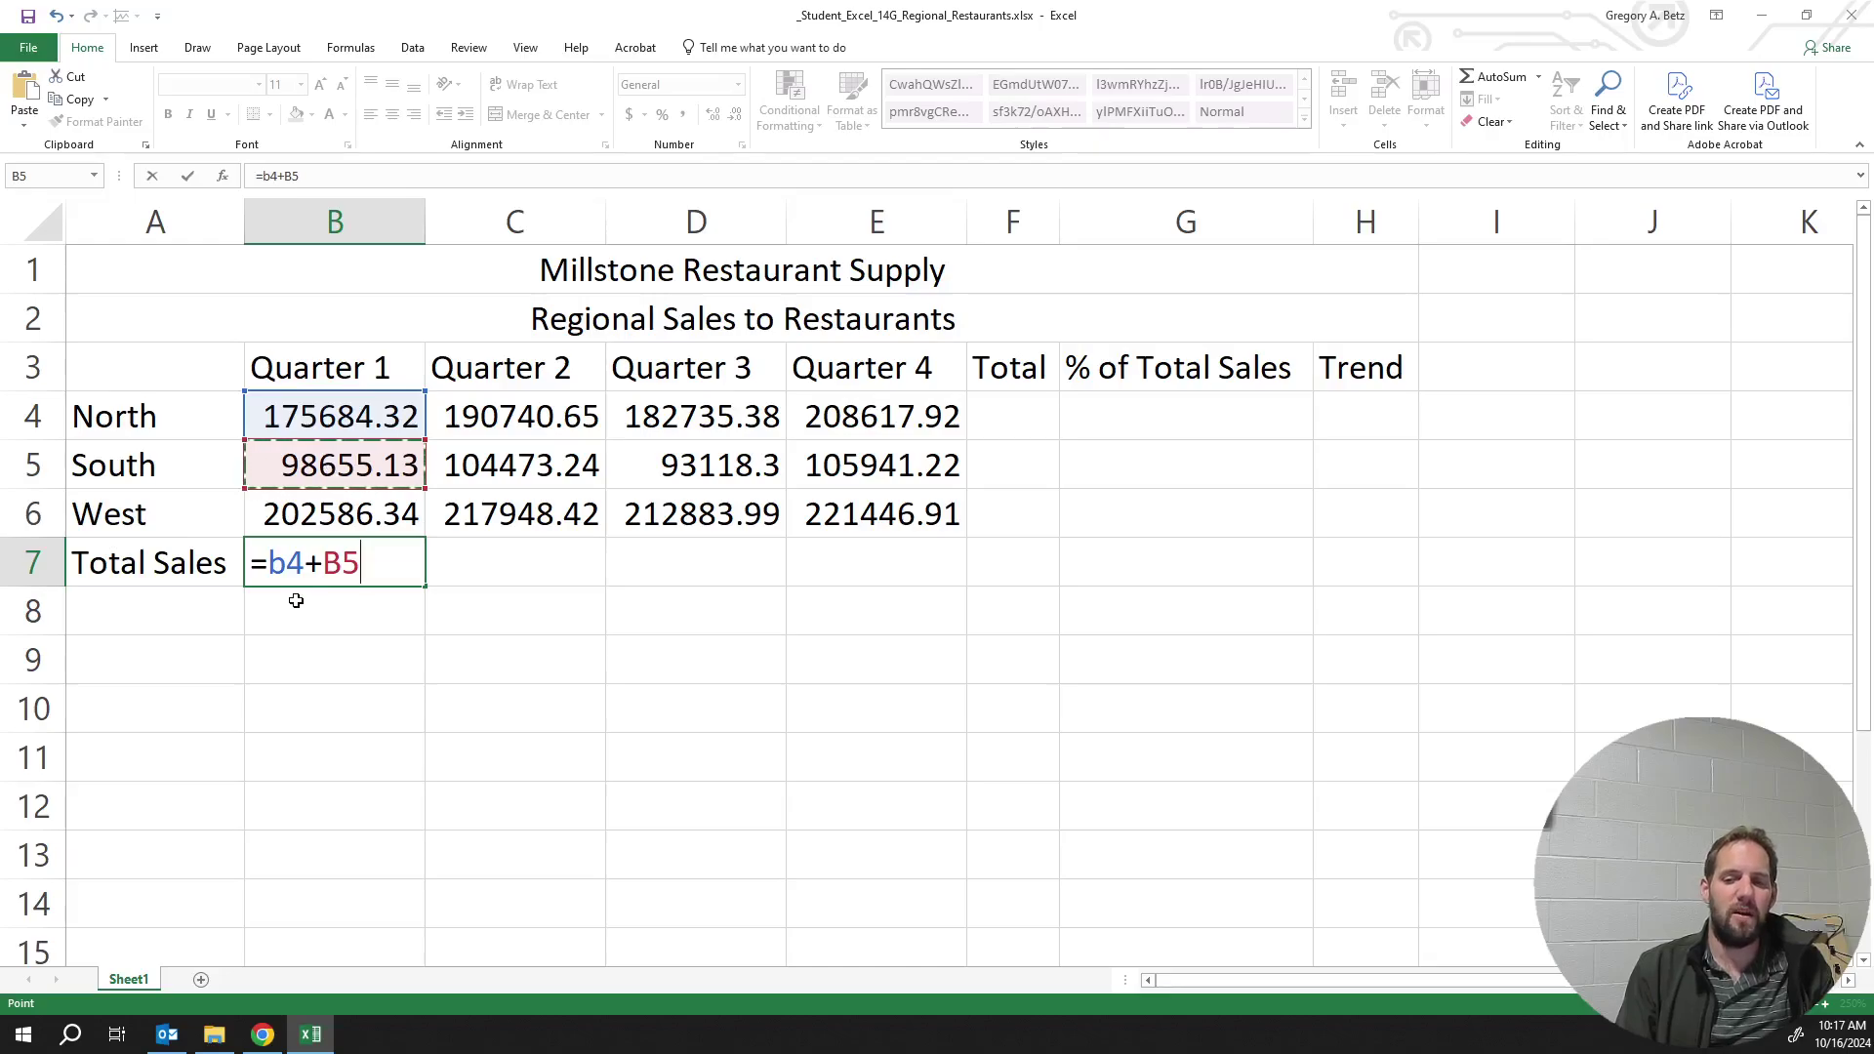
{"action": "type", "text": "+"}
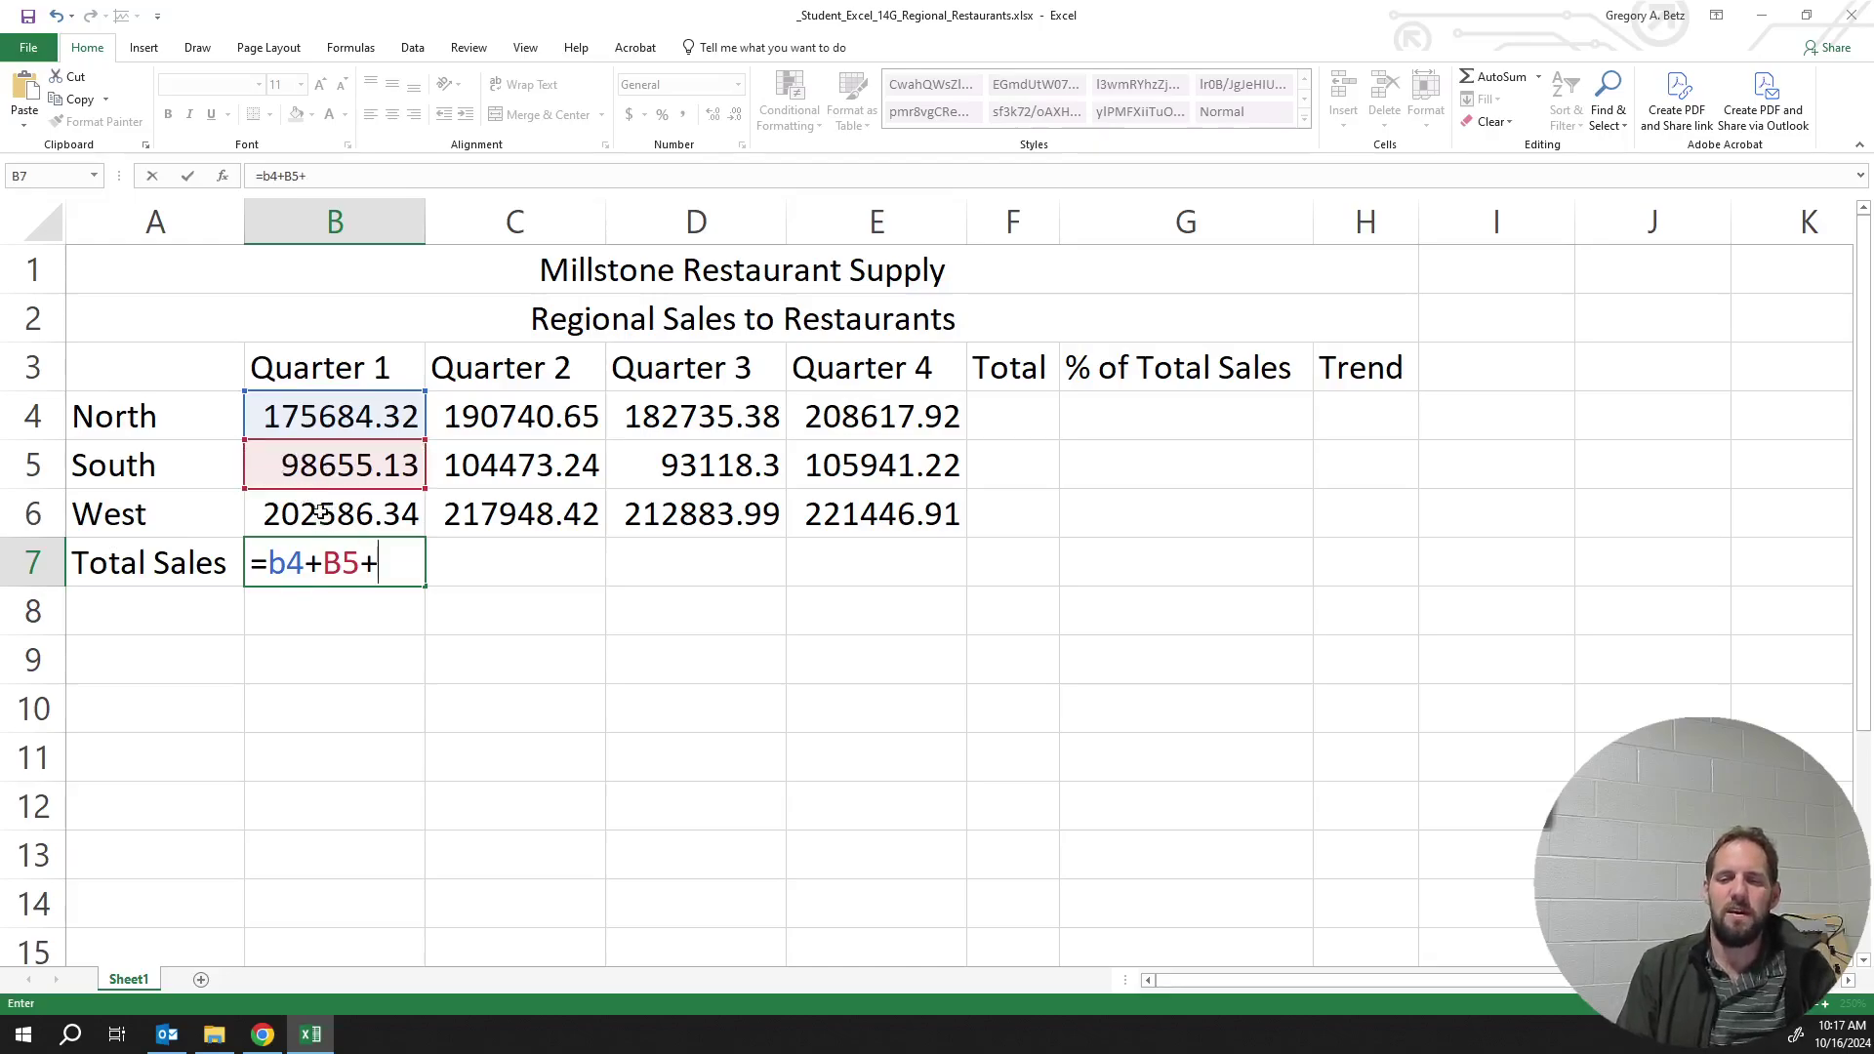
{"action": "left_click", "coordinate": [327, 514]}
{"action": "key", "text": "Return"}
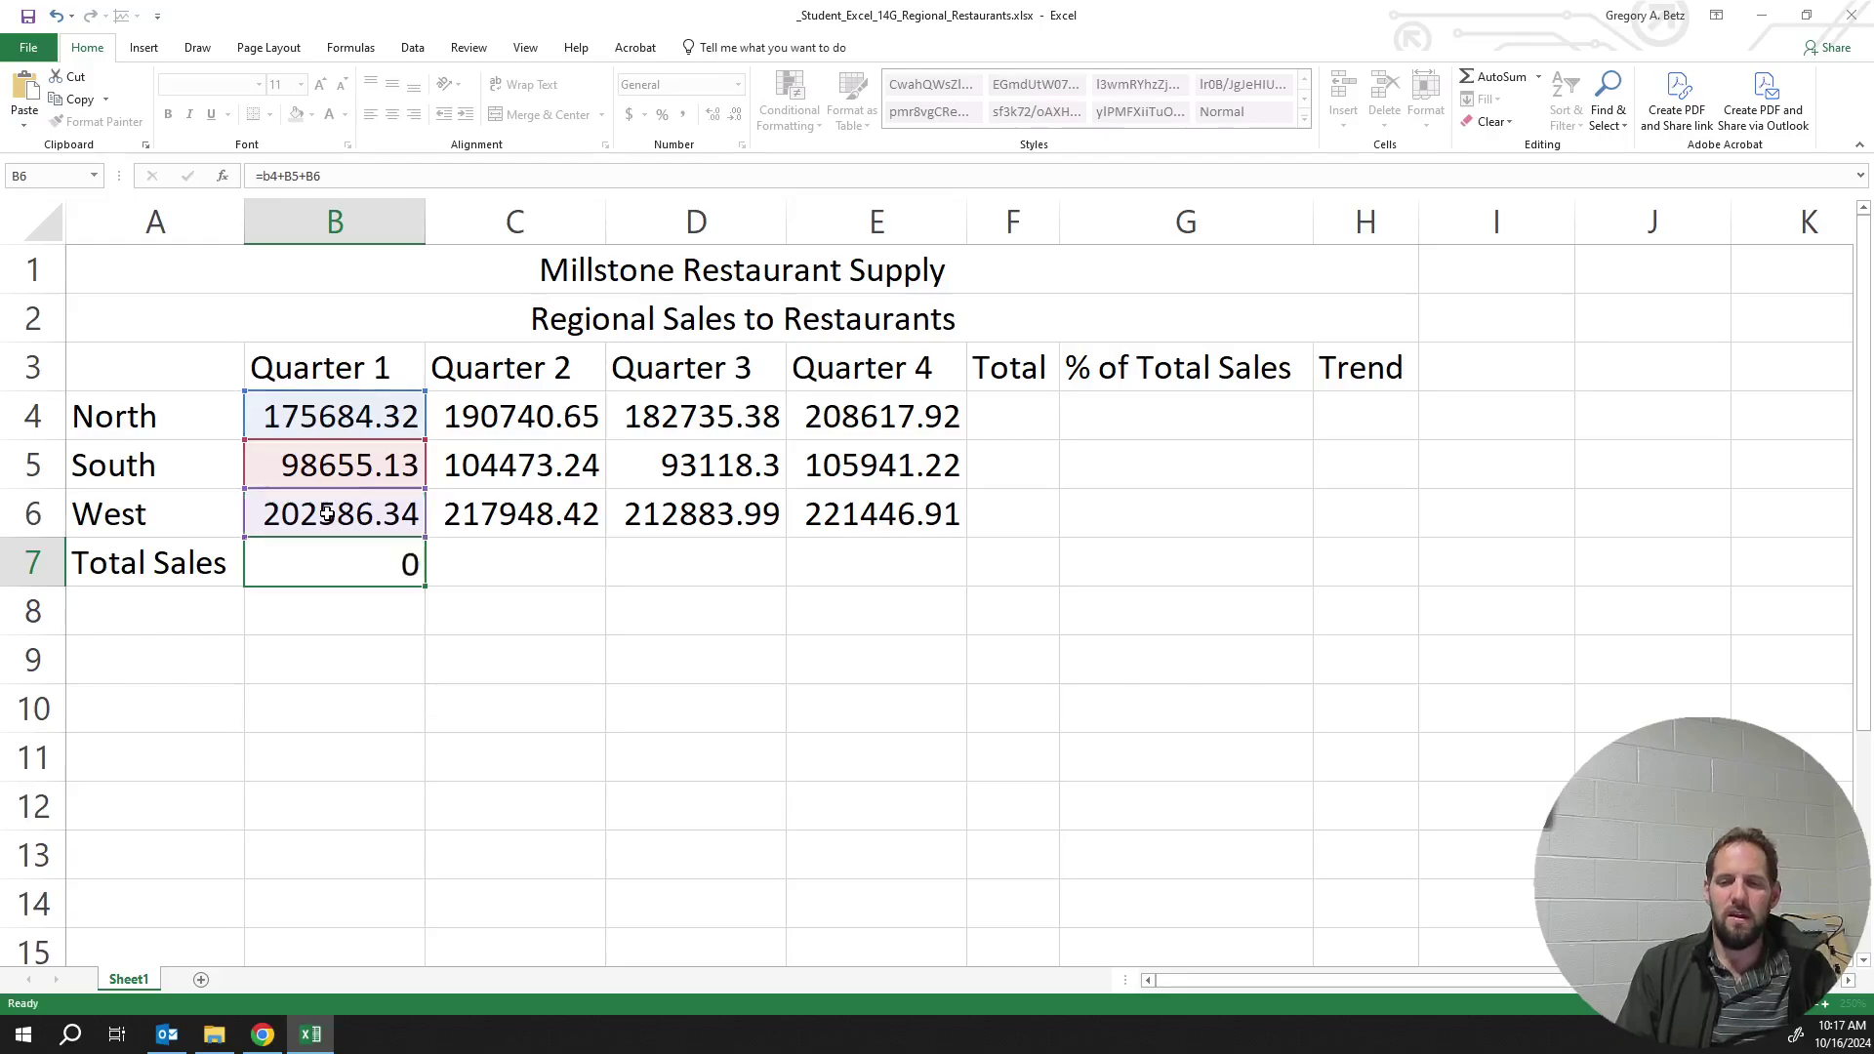
{"action": "left_click", "coordinate": [332, 566]}
{"action": "key", "text": "F2"}
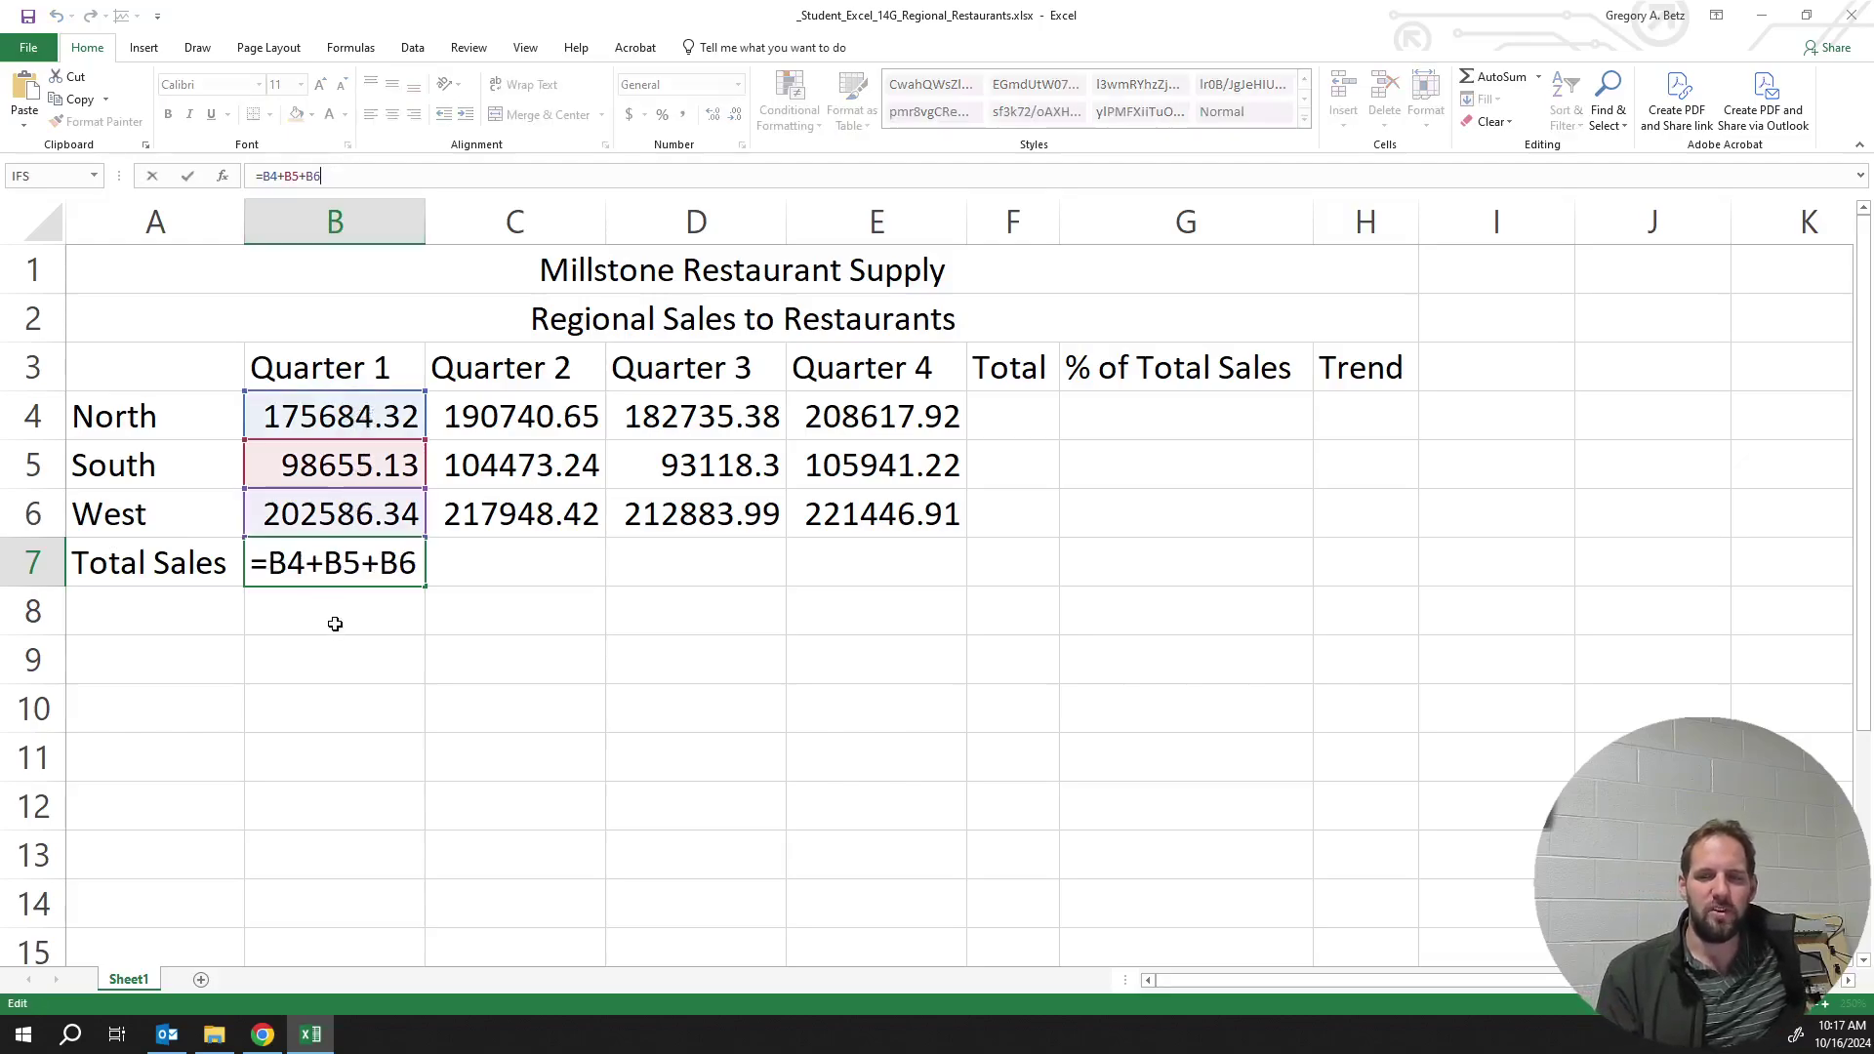
{"action": "key", "text": "Return"}
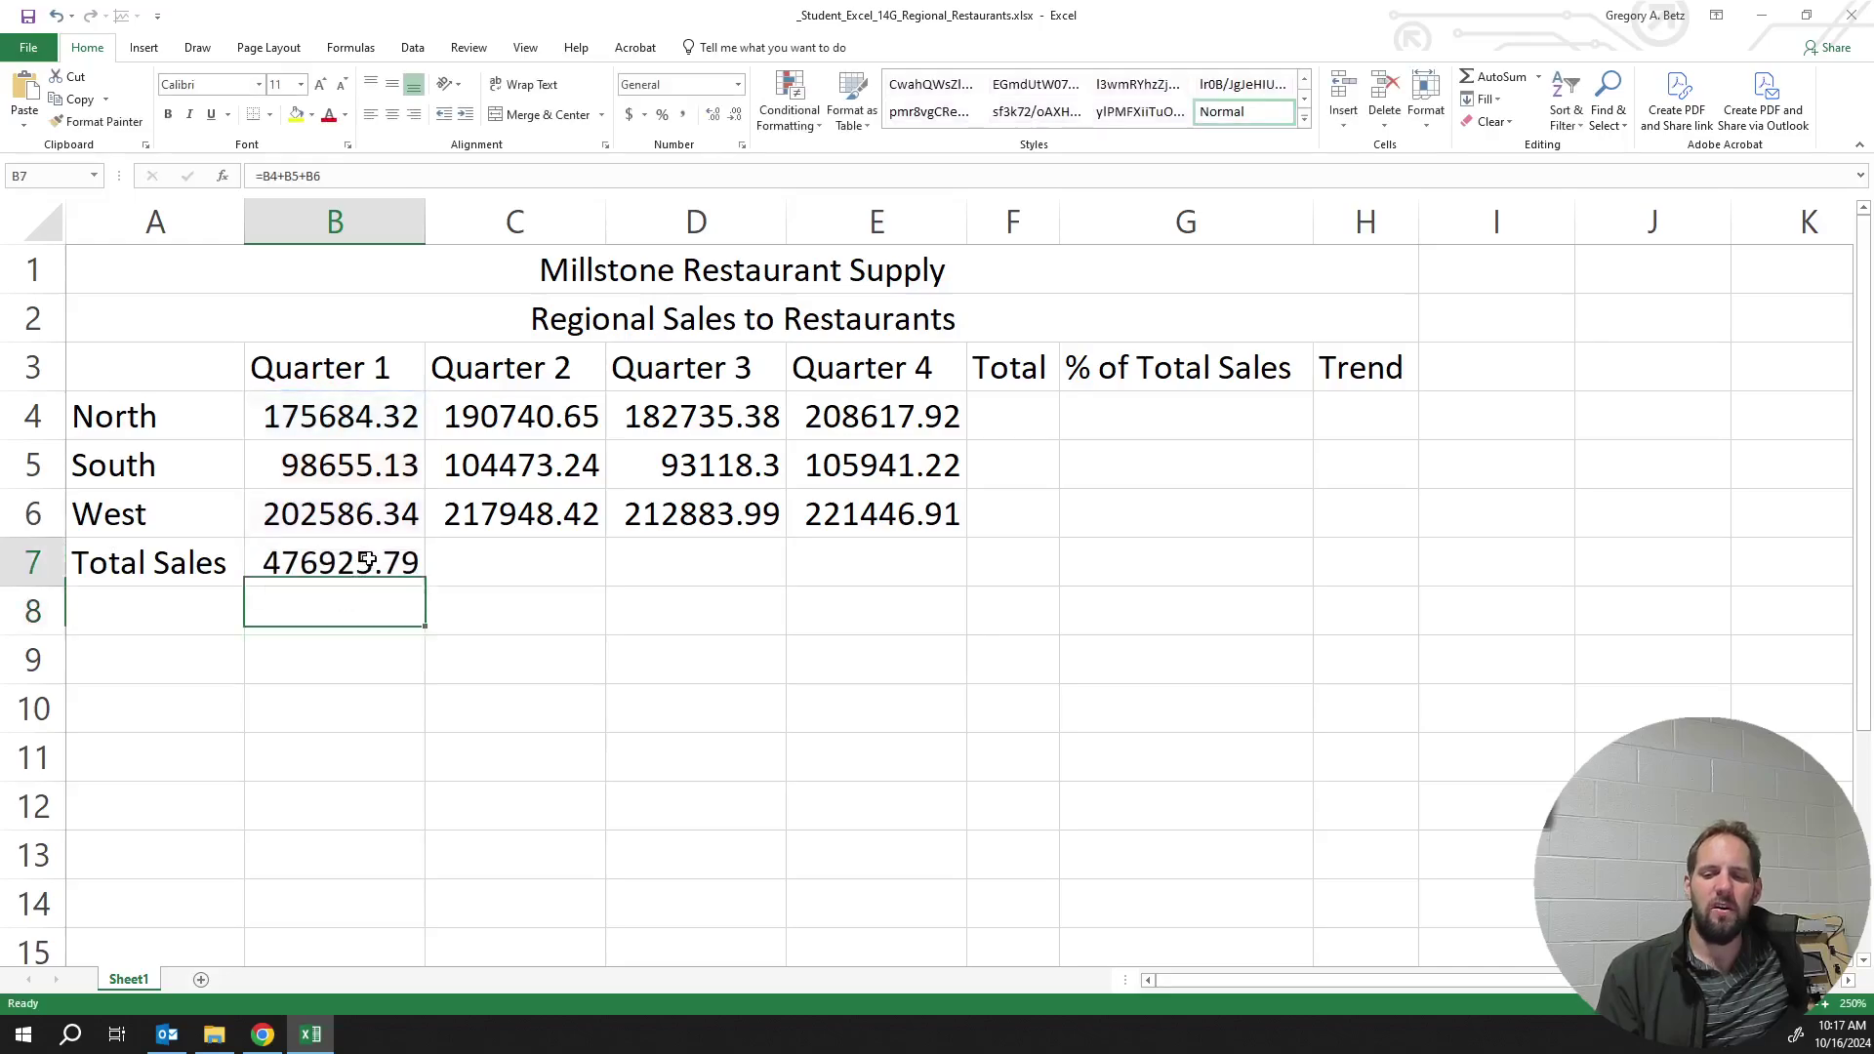
Fill the Total Sales formula from B7 across to E7, and check the copied formulas in C7 through E7
{"action": "left_click", "coordinate": [369, 561]}
{"action": "left_click_drag", "start_coordinate": [428, 590], "coordinate": [882, 594]}
{"action": "left_click", "coordinate": [712, 649]}
{"action": "left_click", "coordinate": [539, 565]}
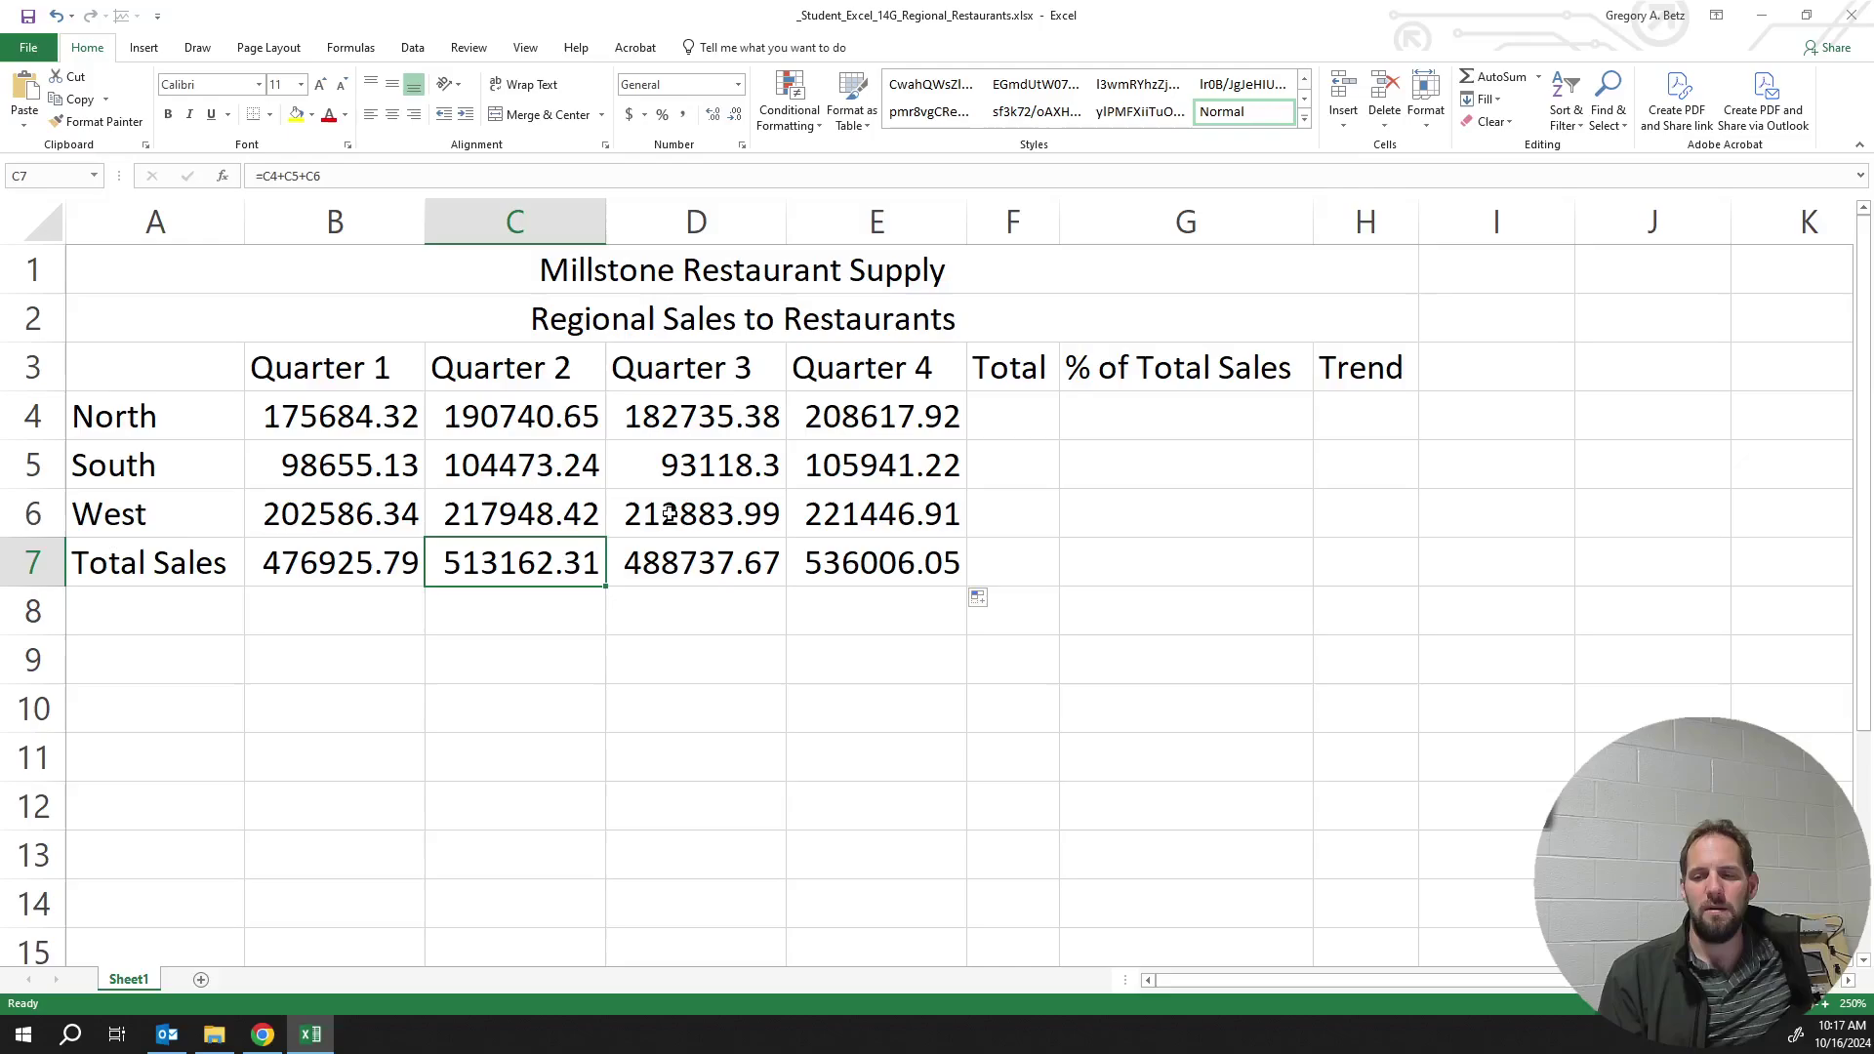
{"action": "left_click", "coordinate": [681, 554]}
{"action": "left_click", "coordinate": [823, 556]}
Begin a =sum formula in C7 and browse the suggested functions, returning to SUM
{"action": "left_click", "coordinate": [538, 555]}
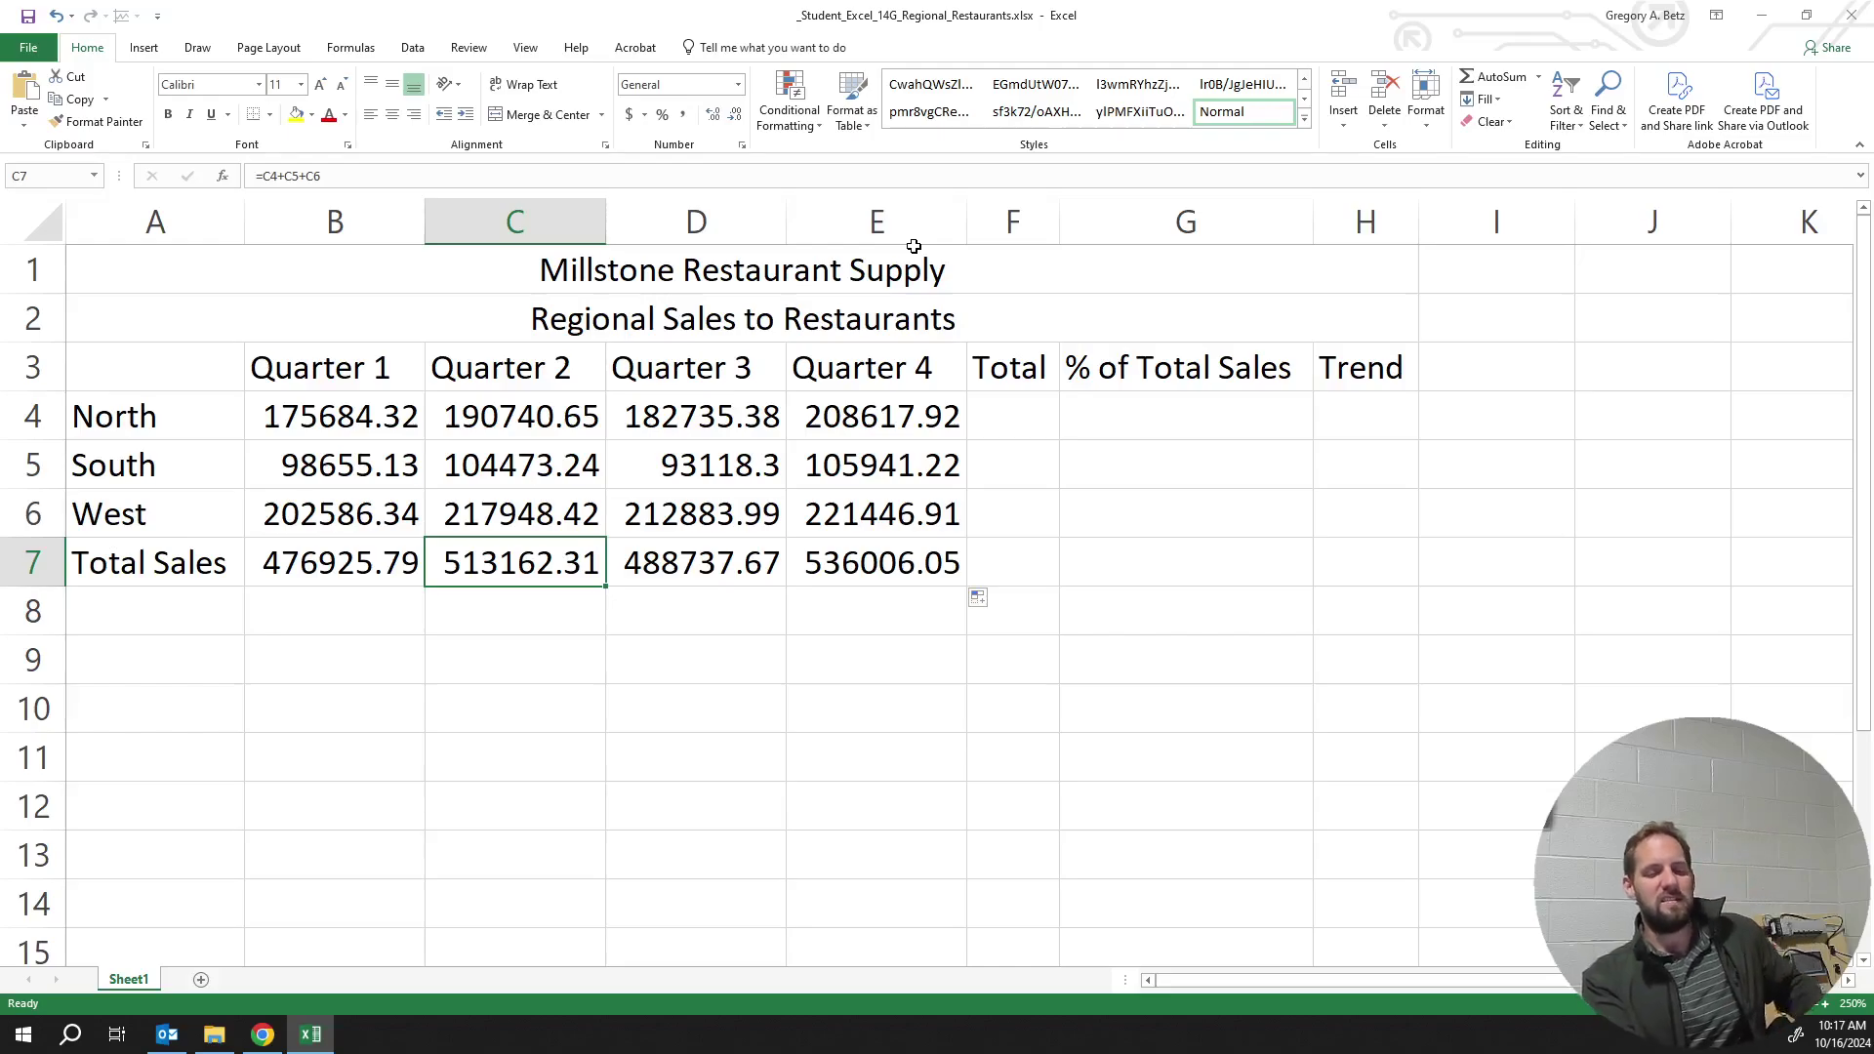
{"action": "type", "text": "="}
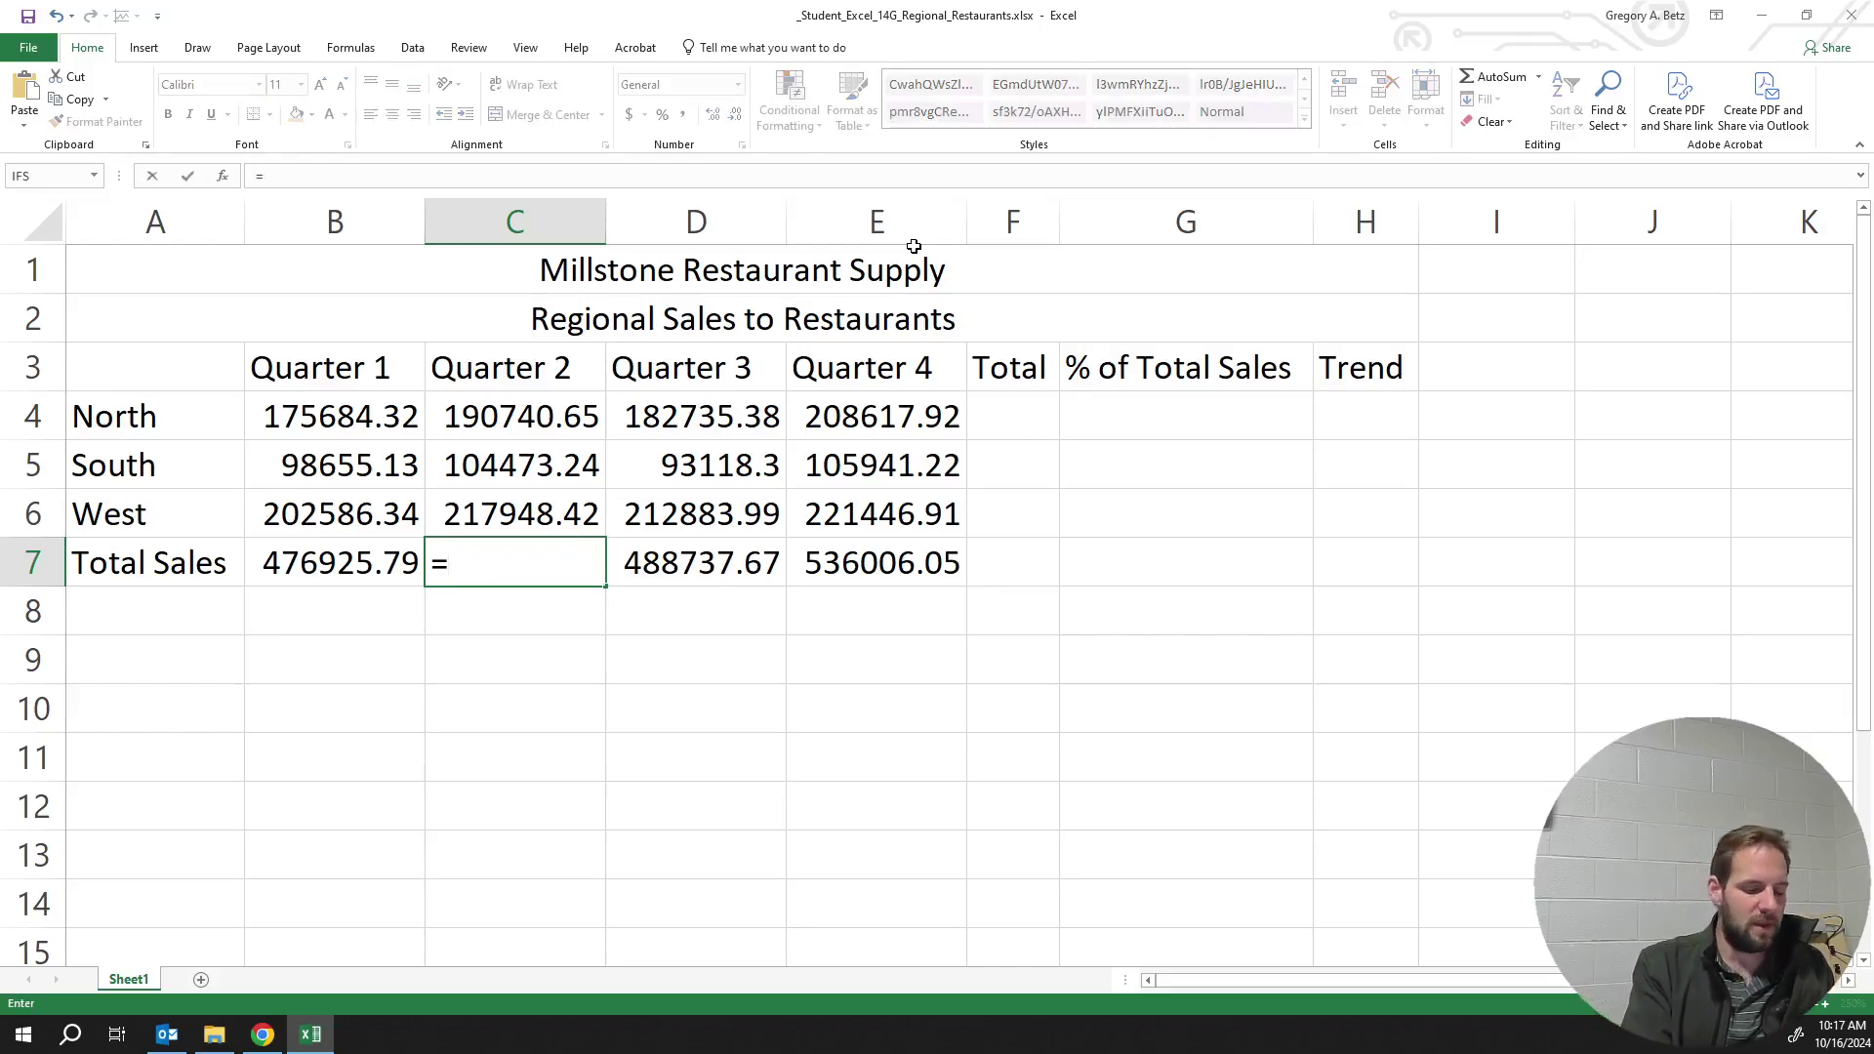
{"action": "type", "text": "sum"}
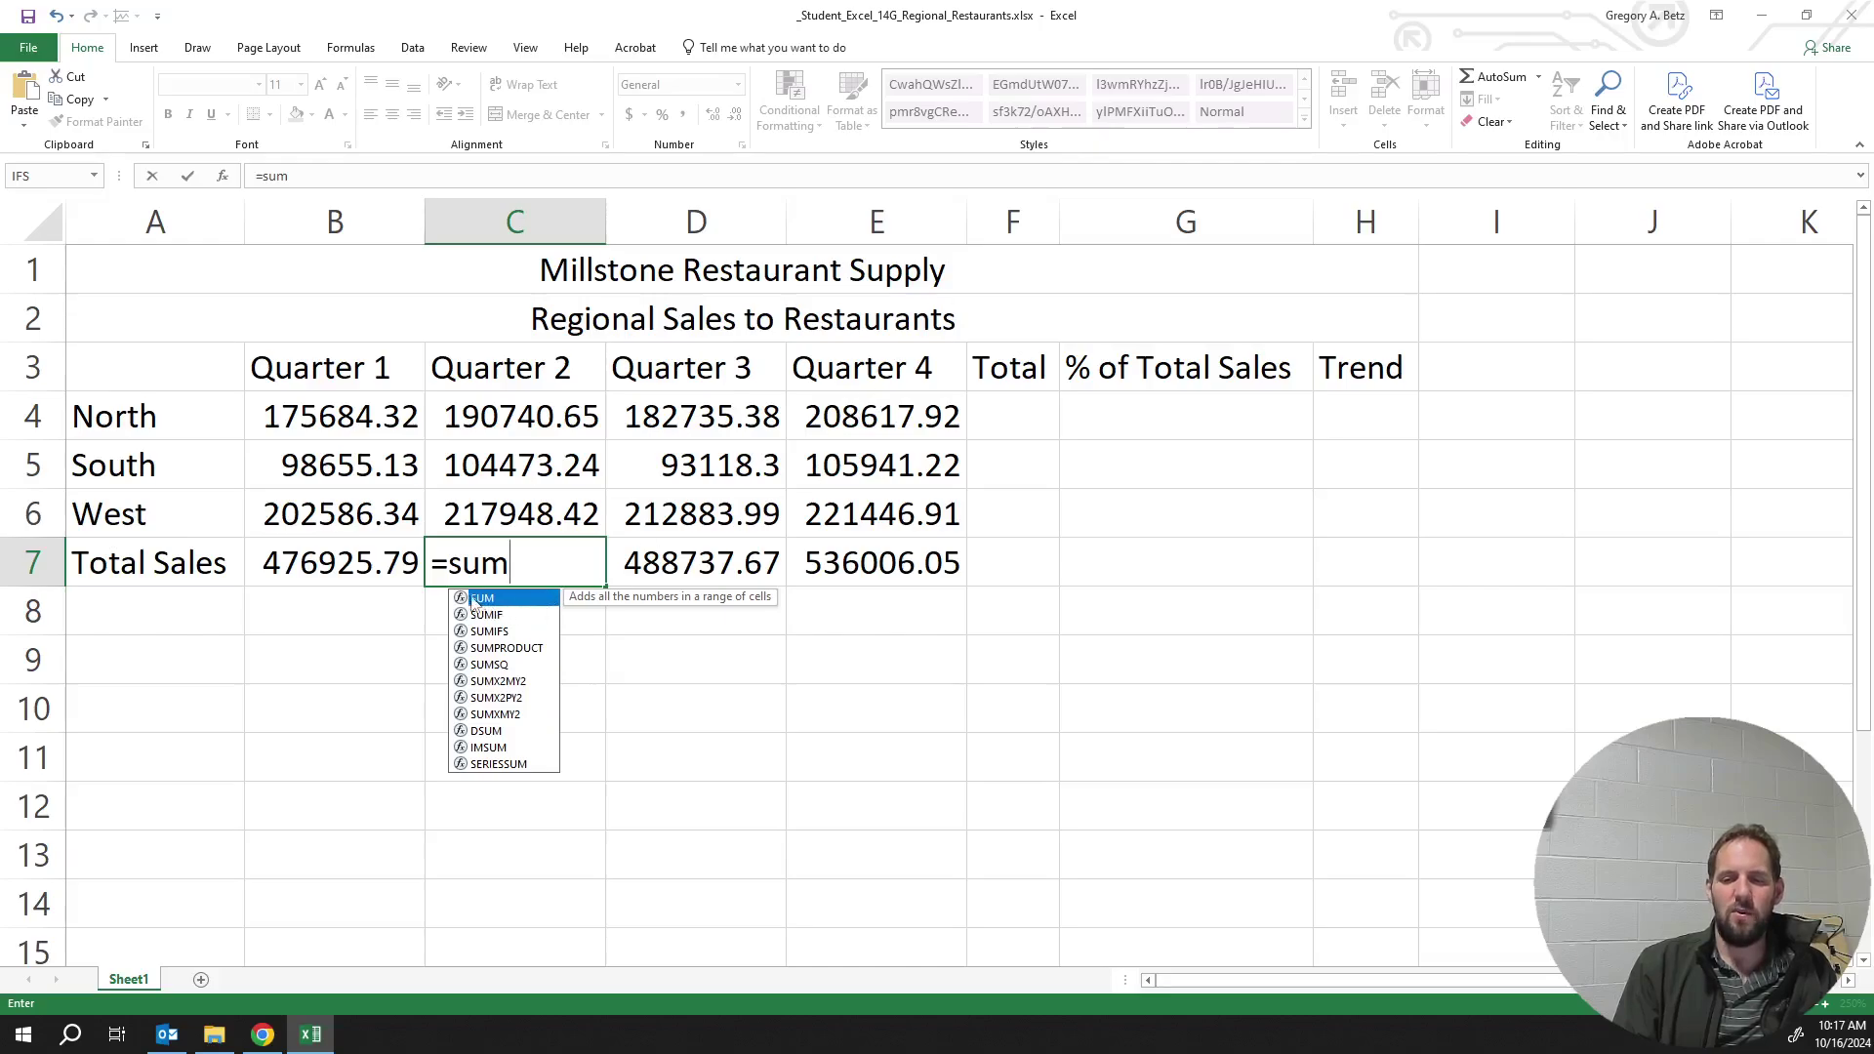
{"action": "key", "text": "Down"}
{"action": "key", "text": "Down"}
{"action": "key", "text": "Down"}
{"action": "key", "text": "Down"}
{"action": "key", "text": "Down"}
{"action": "key", "text": "Down"}
{"action": "key", "text": "Down"}
{"action": "key", "text": "Down"}
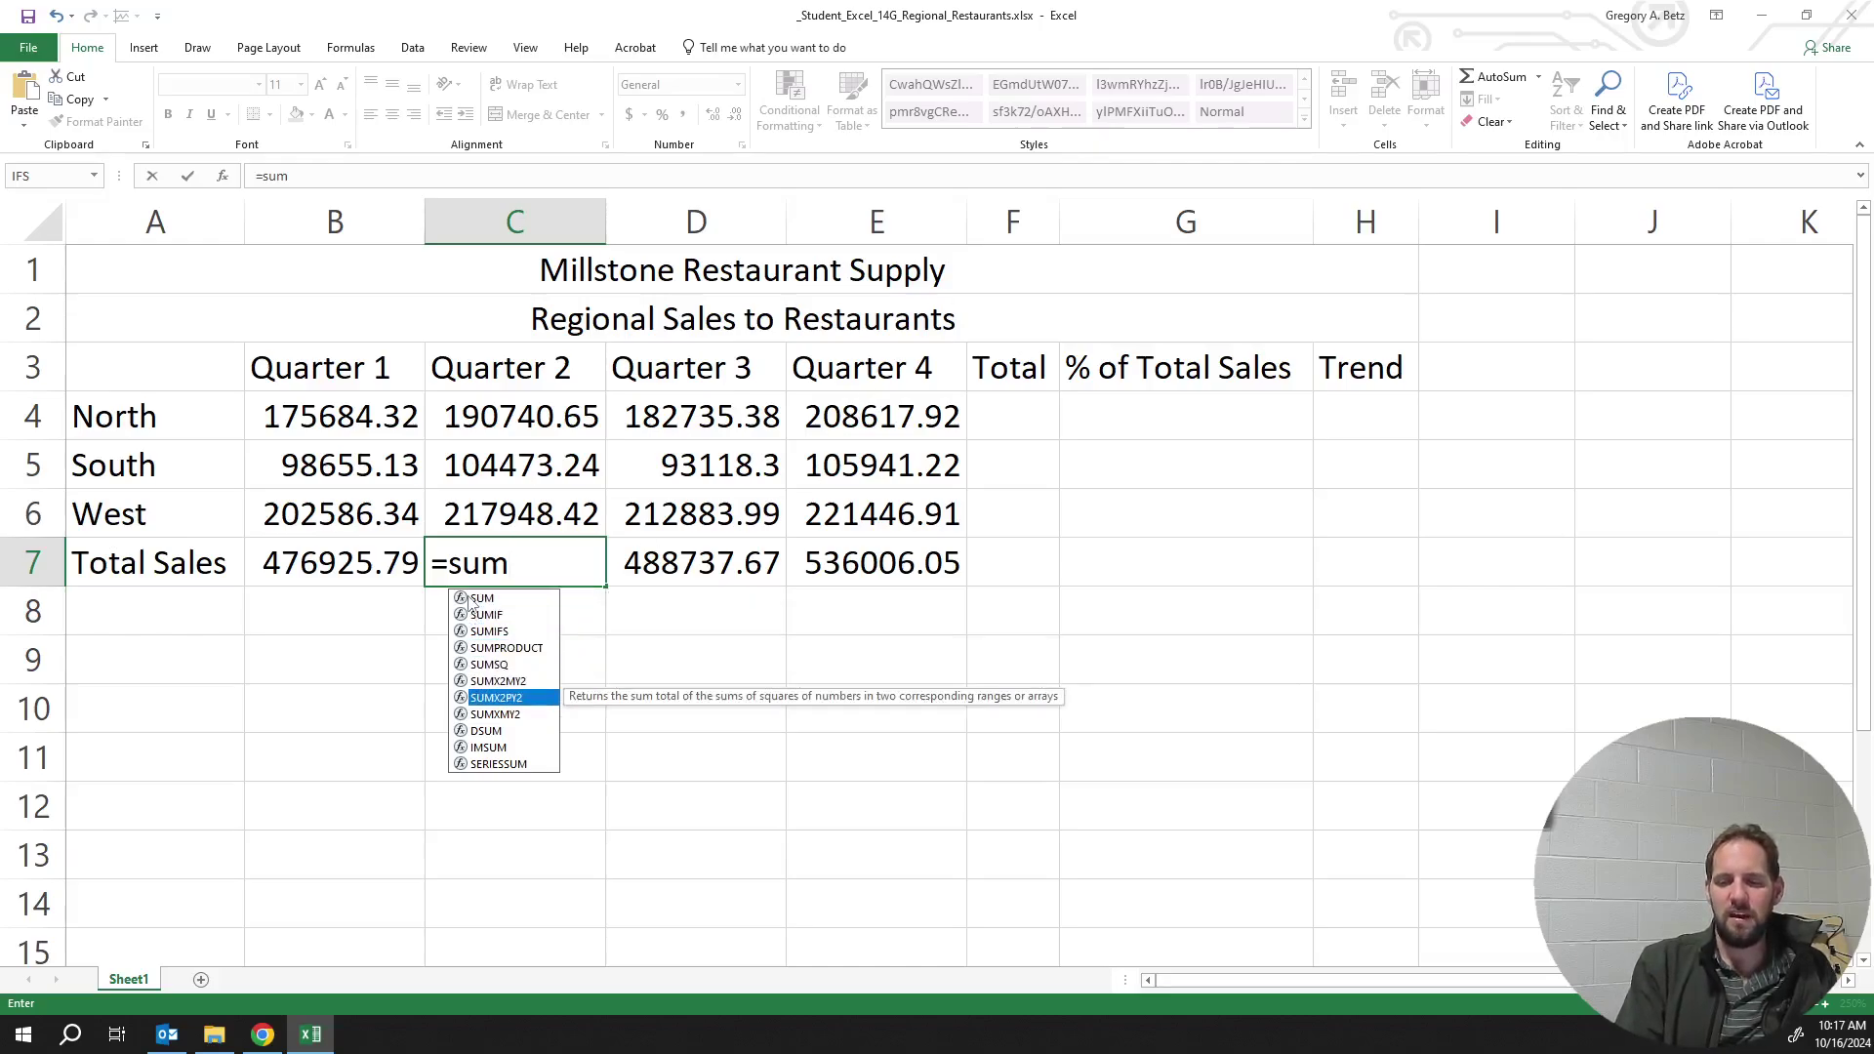
{"action": "key", "text": "Up"}
{"action": "key", "text": "Up"}
{"action": "key", "text": "Up"}
{"action": "key", "text": "Up"}
{"action": "key", "text": "Up"}
{"action": "key", "text": "Up"}
{"action": "key", "text": "Up"}
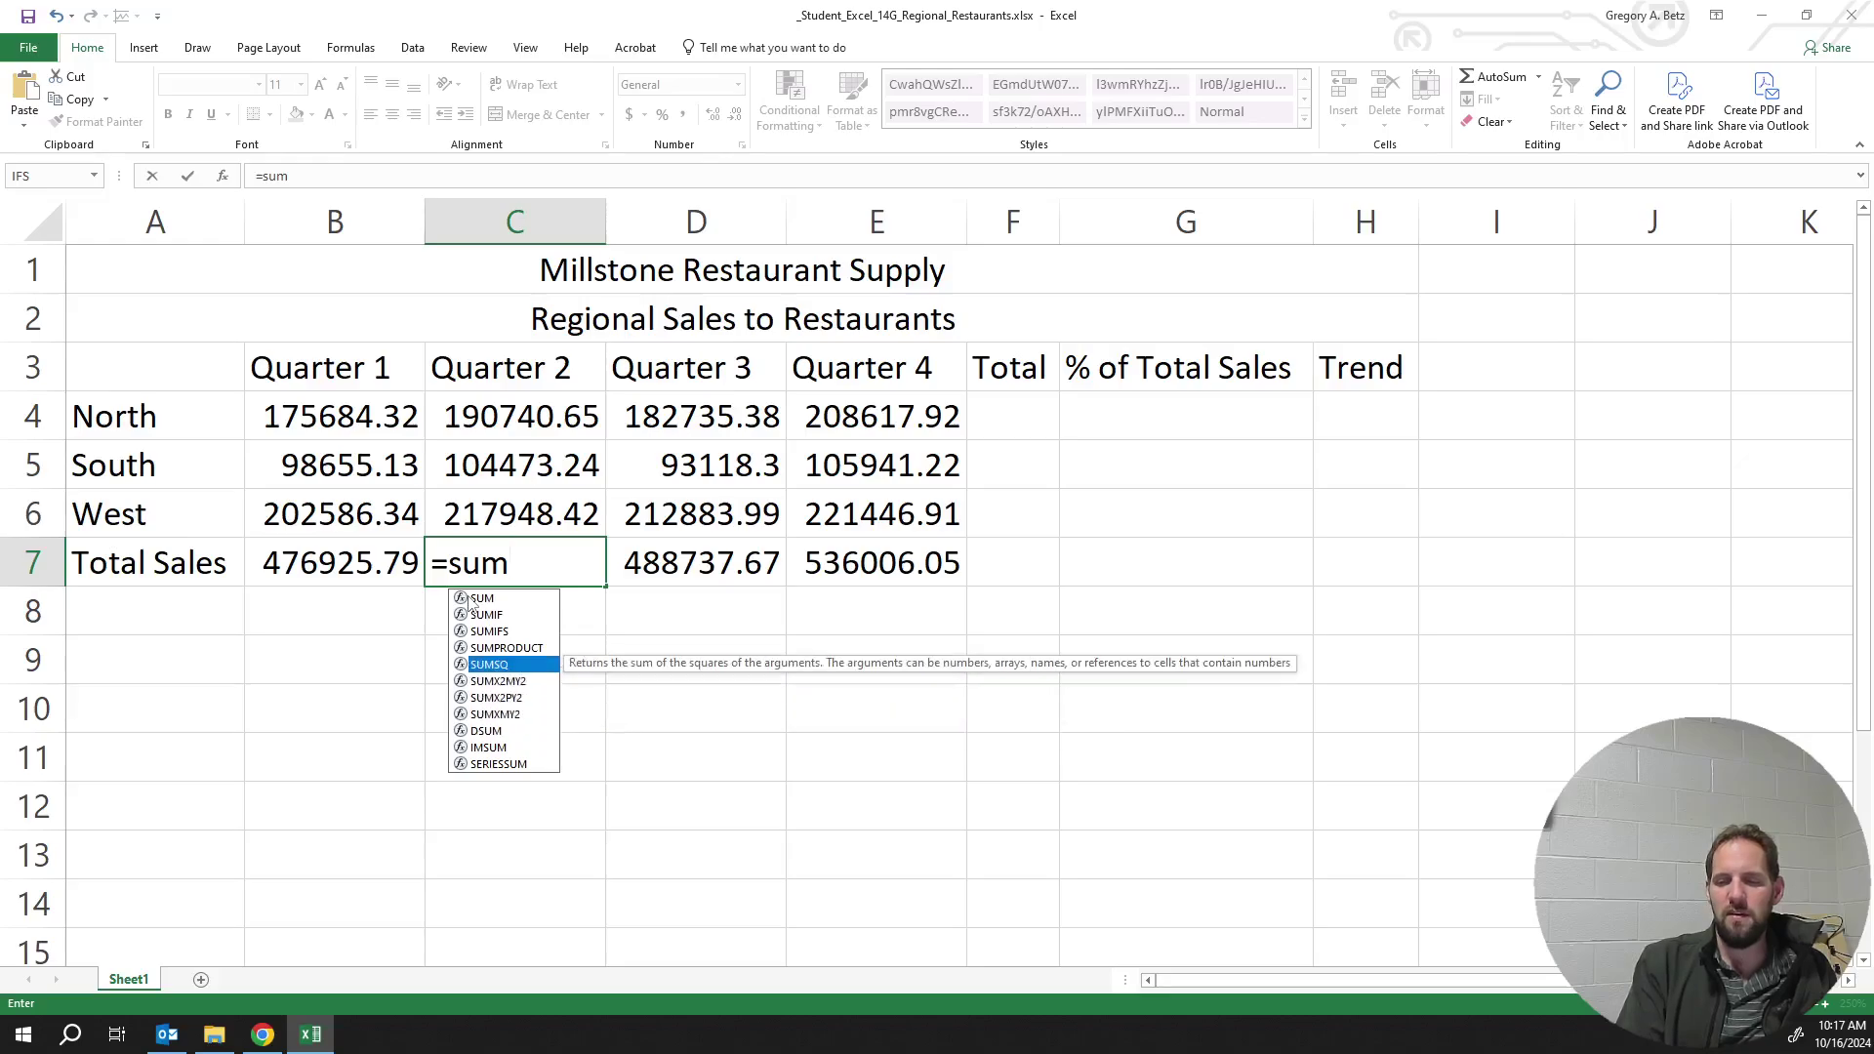
{"action": "key", "text": "Up"}
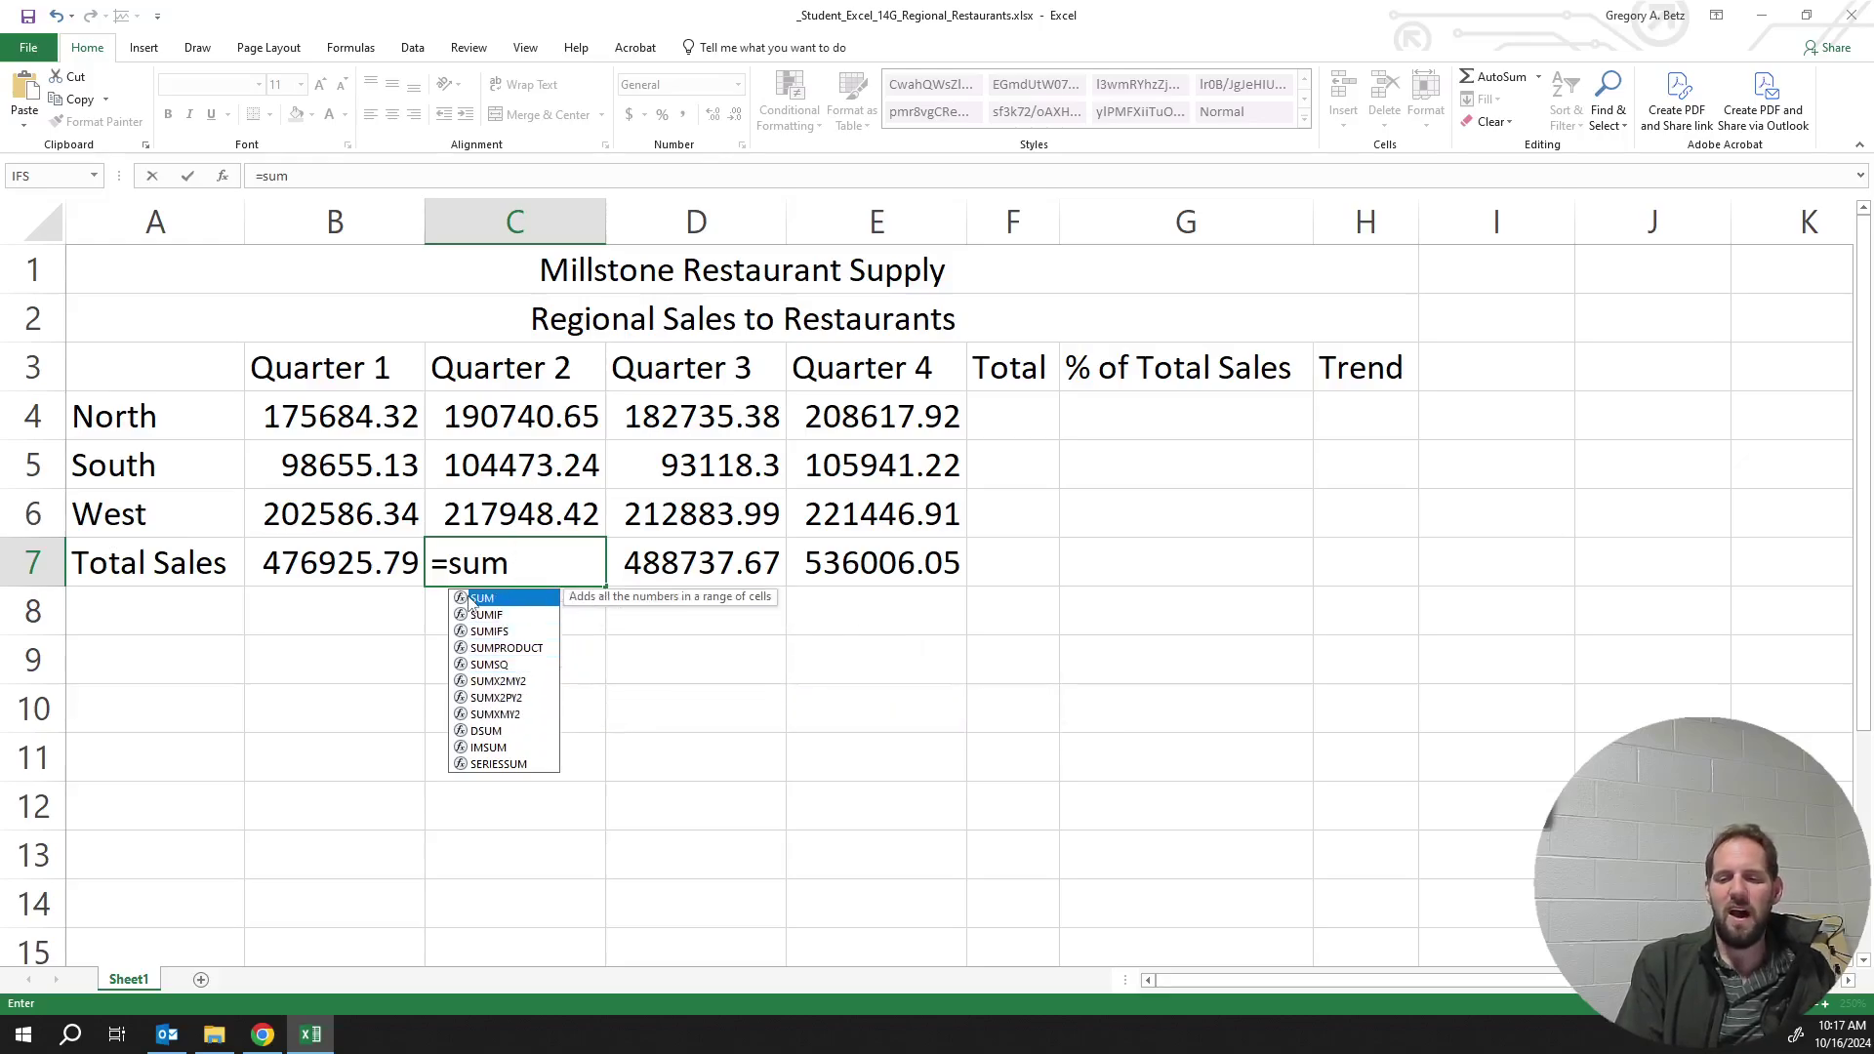
Complete the Quarter 2 Total Sales formula in C7 as =SUM(C4:C6), and compare it with the formula in B7
{"action": "key", "text": "Tab"}
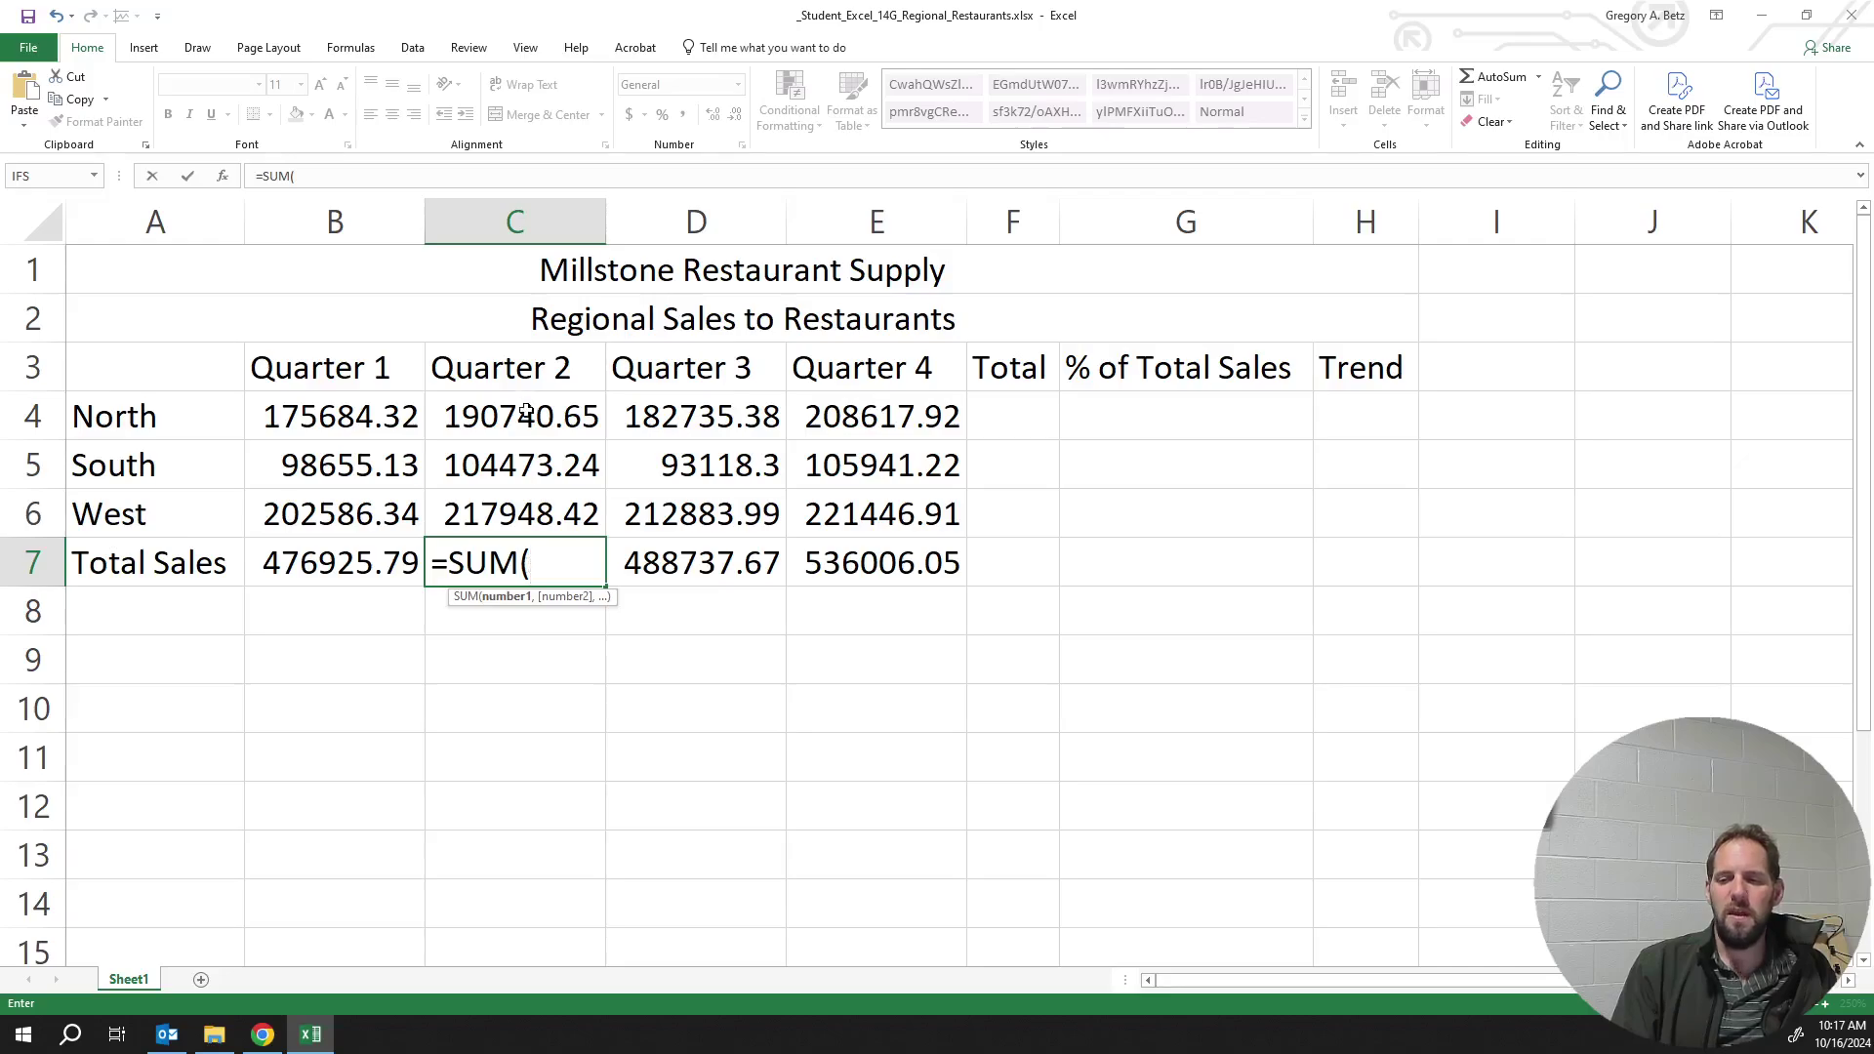
{"action": "left_click_drag", "start_coordinate": [527, 414], "coordinate": [535, 515]}
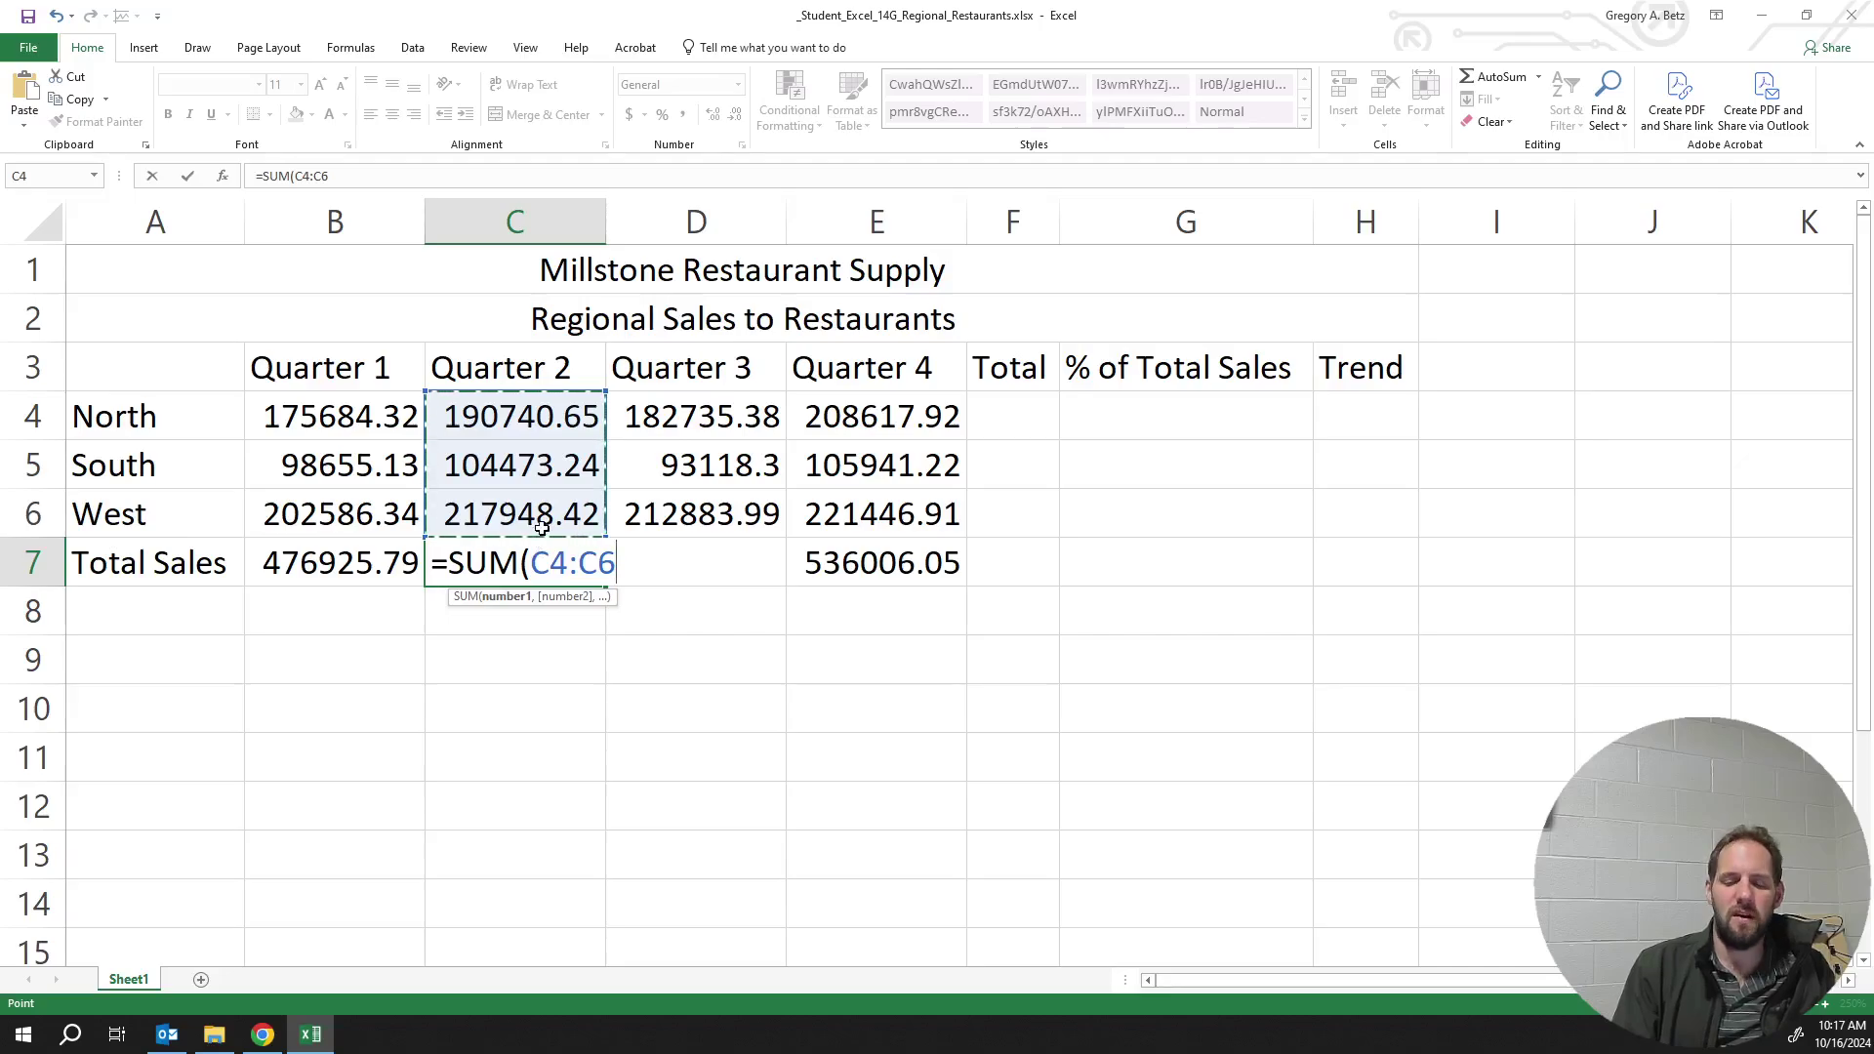
{"action": "type", "text": ")"}
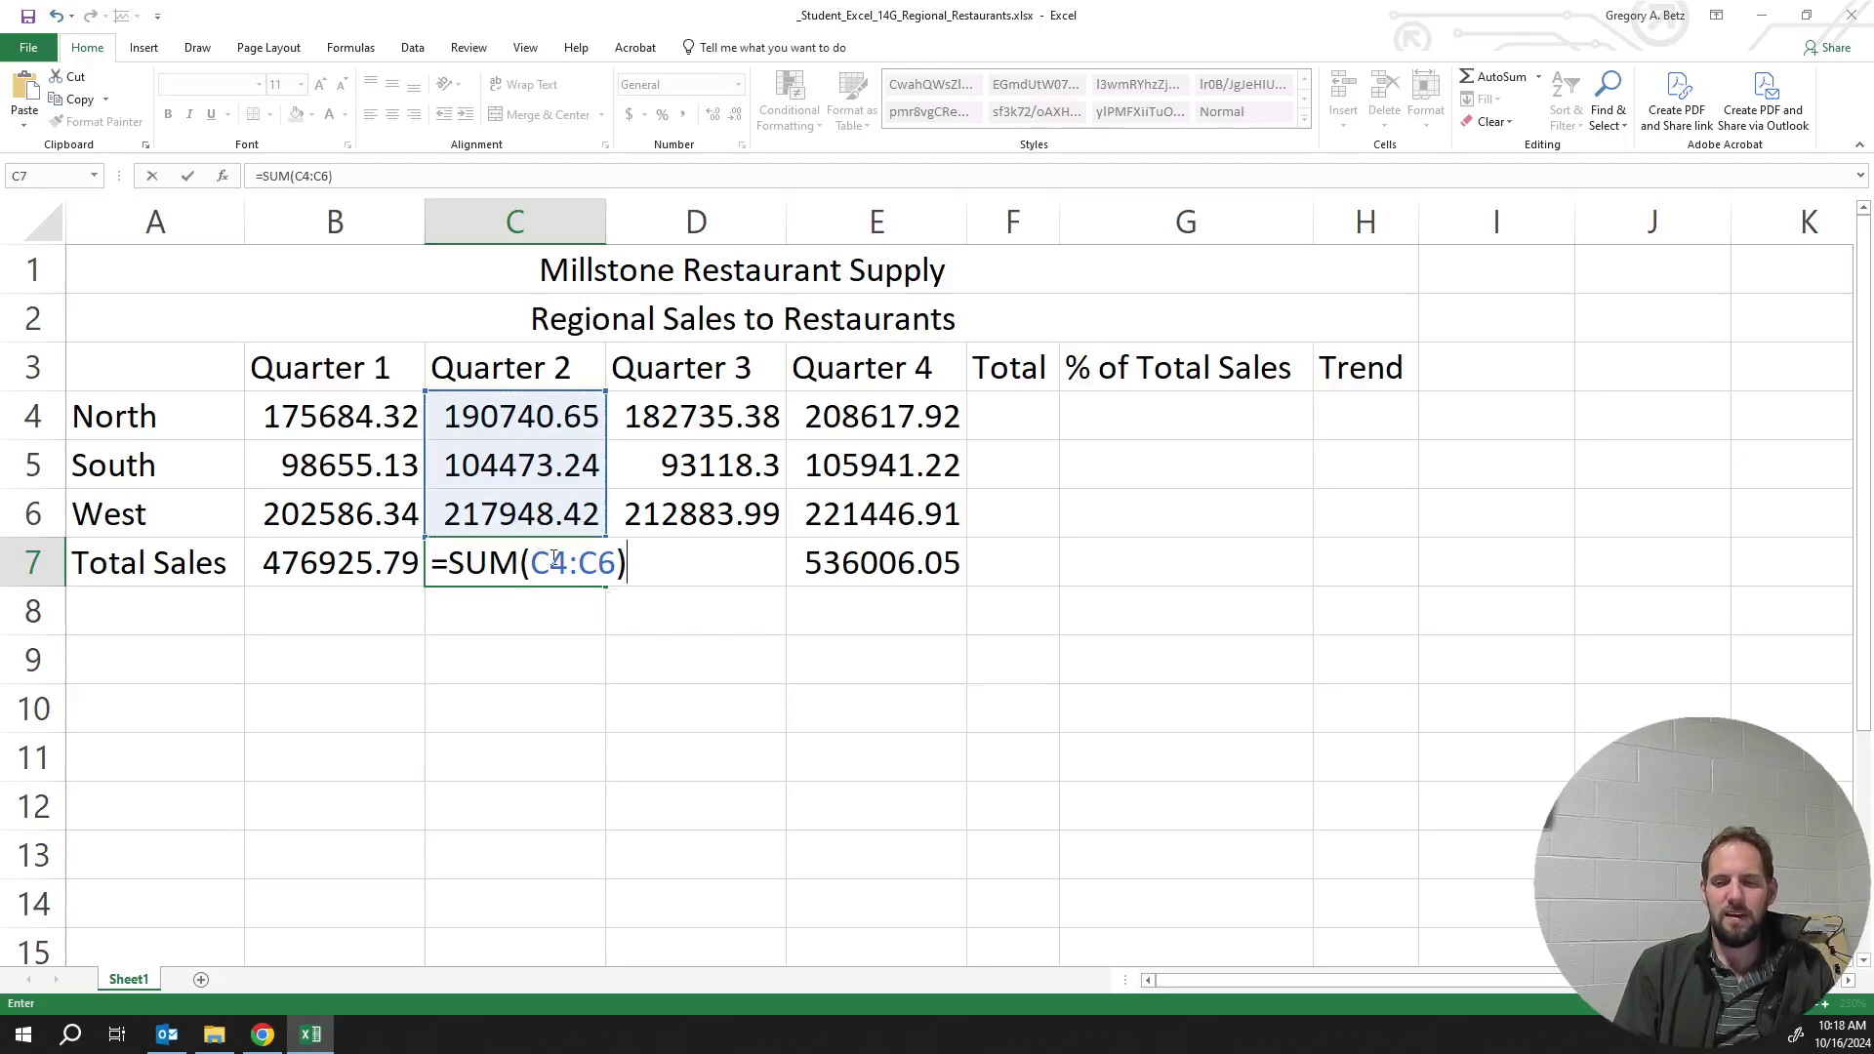
{"action": "key", "text": "Return"}
{"action": "left_click", "coordinate": [544, 636]}
{"action": "left_click", "coordinate": [528, 562]}
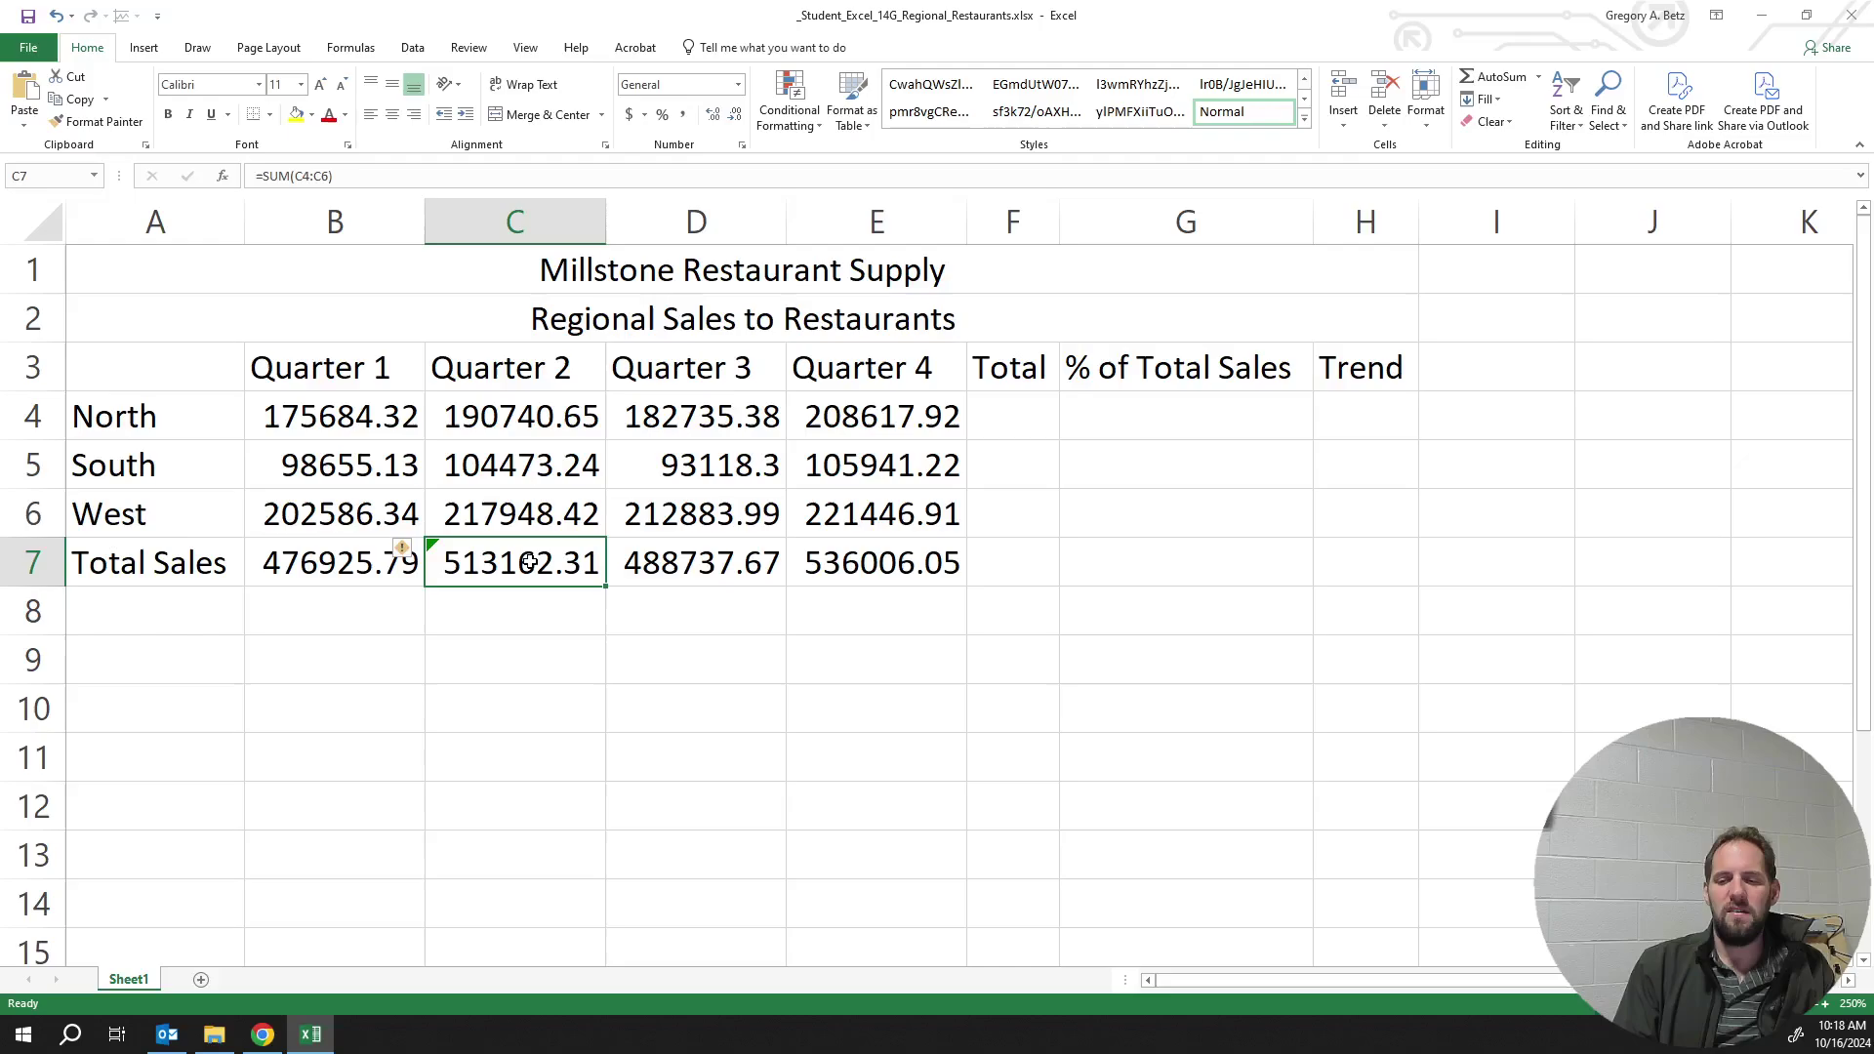
{"action": "left_click", "coordinate": [344, 565]}
{"action": "left_click", "coordinate": [477, 576]}
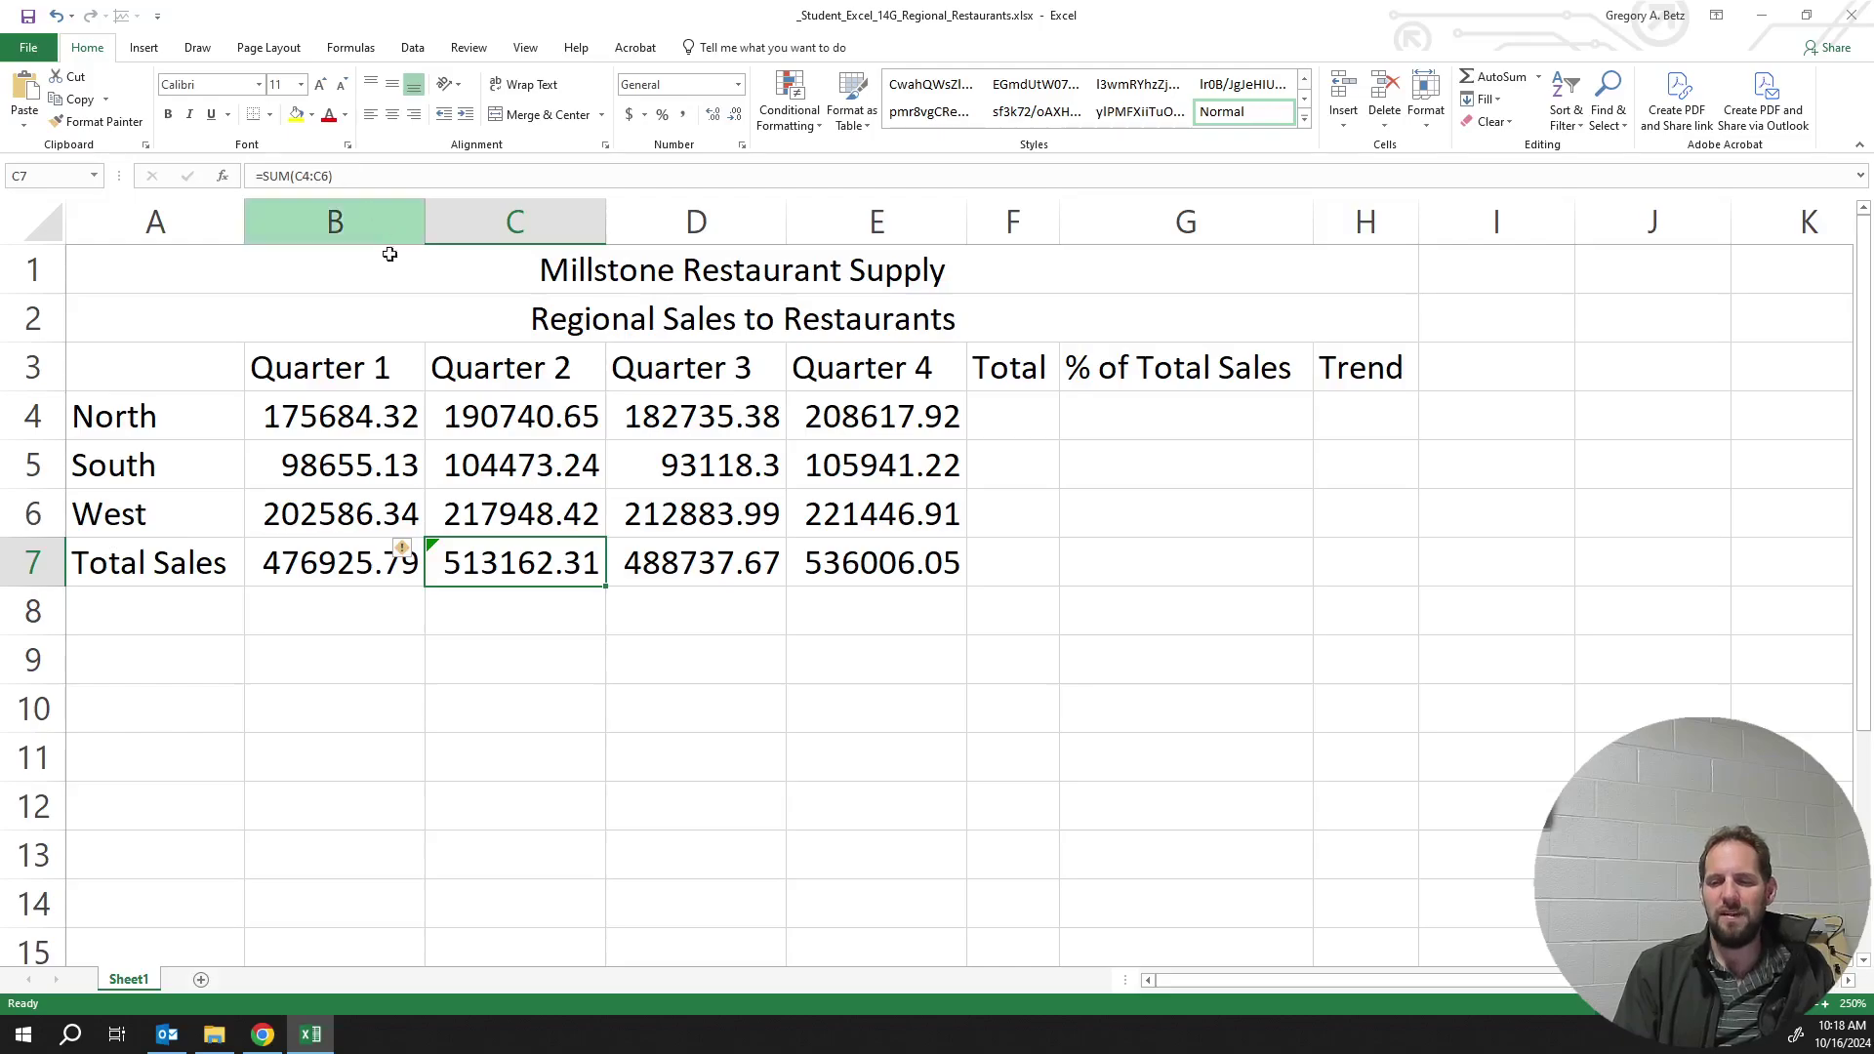
Try pasting the Quarter 1 sales in B4:B6 over the Quarter 2 sales in C4:C6, and undo the paste
{"action": "left_click_drag", "start_coordinate": [415, 426], "coordinate": [410, 518]}
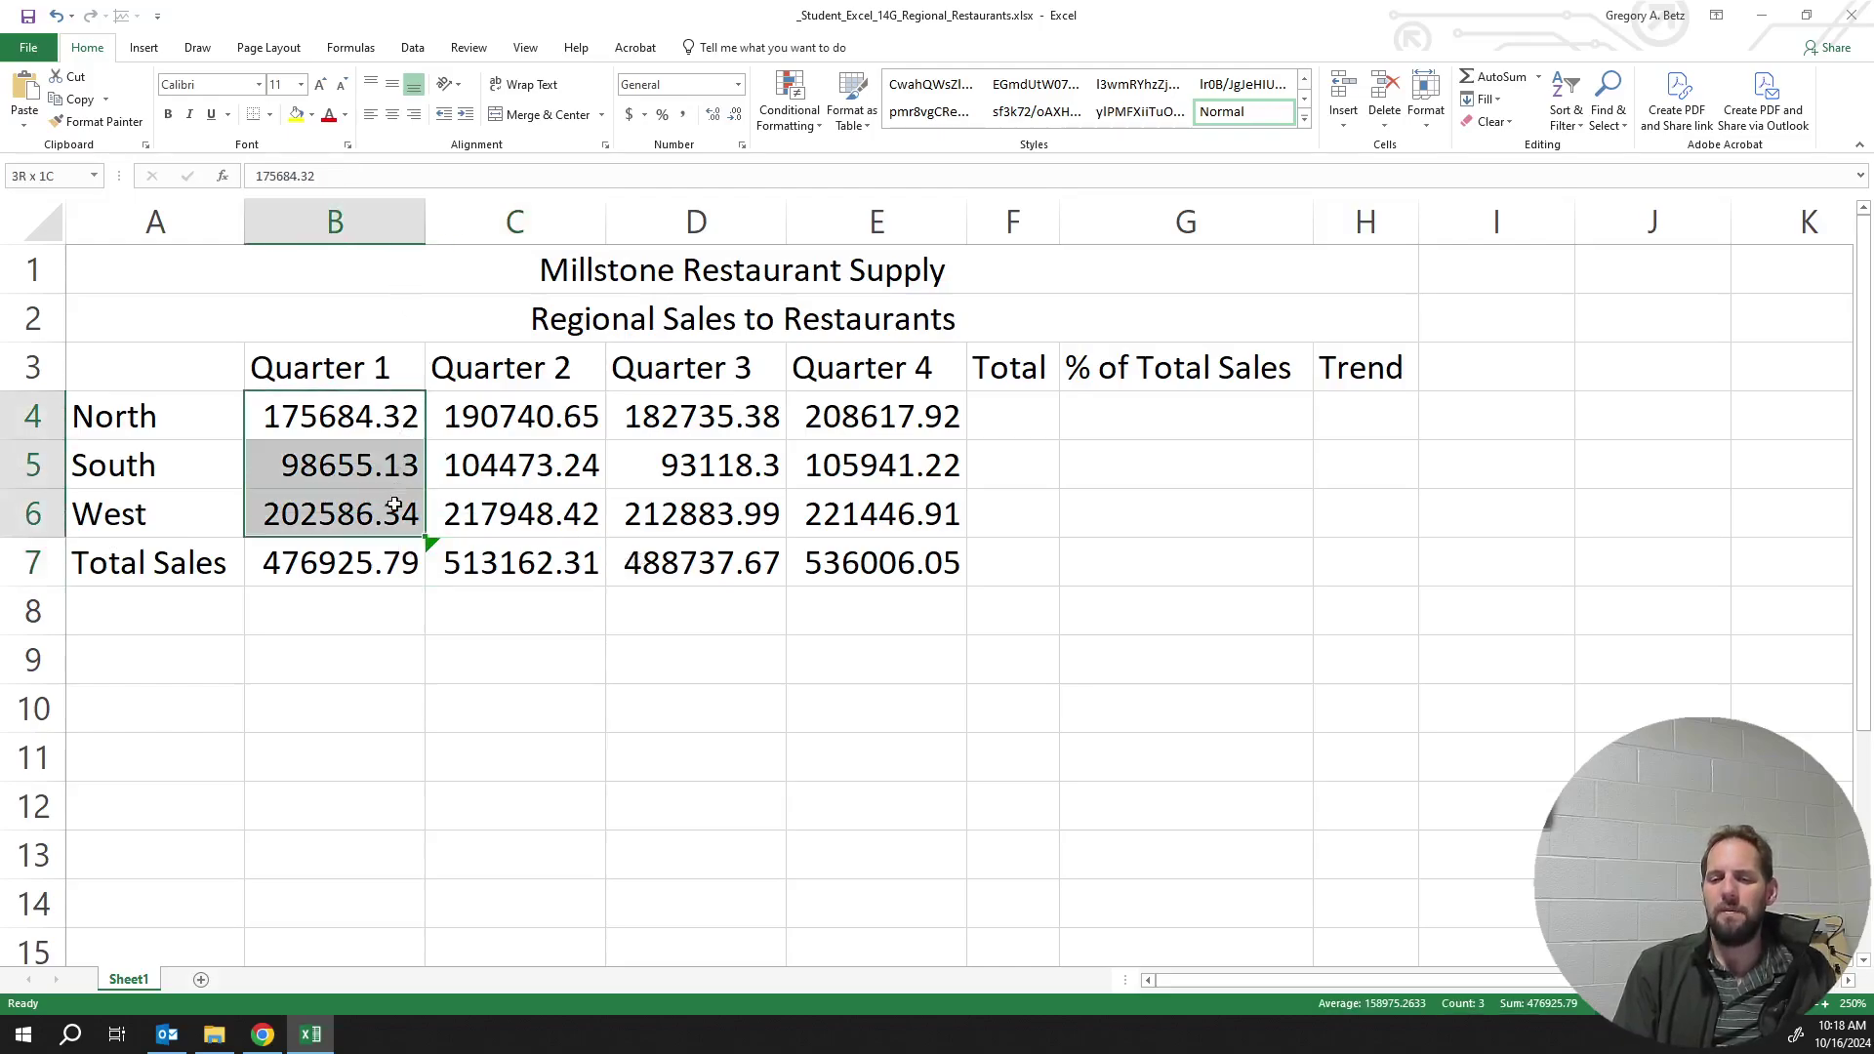
{"action": "key", "text": "ctrl+c"}
{"action": "key", "text": "Right"}
{"action": "key", "text": "ctrl+v"}
{"action": "left_click", "coordinate": [506, 662]}
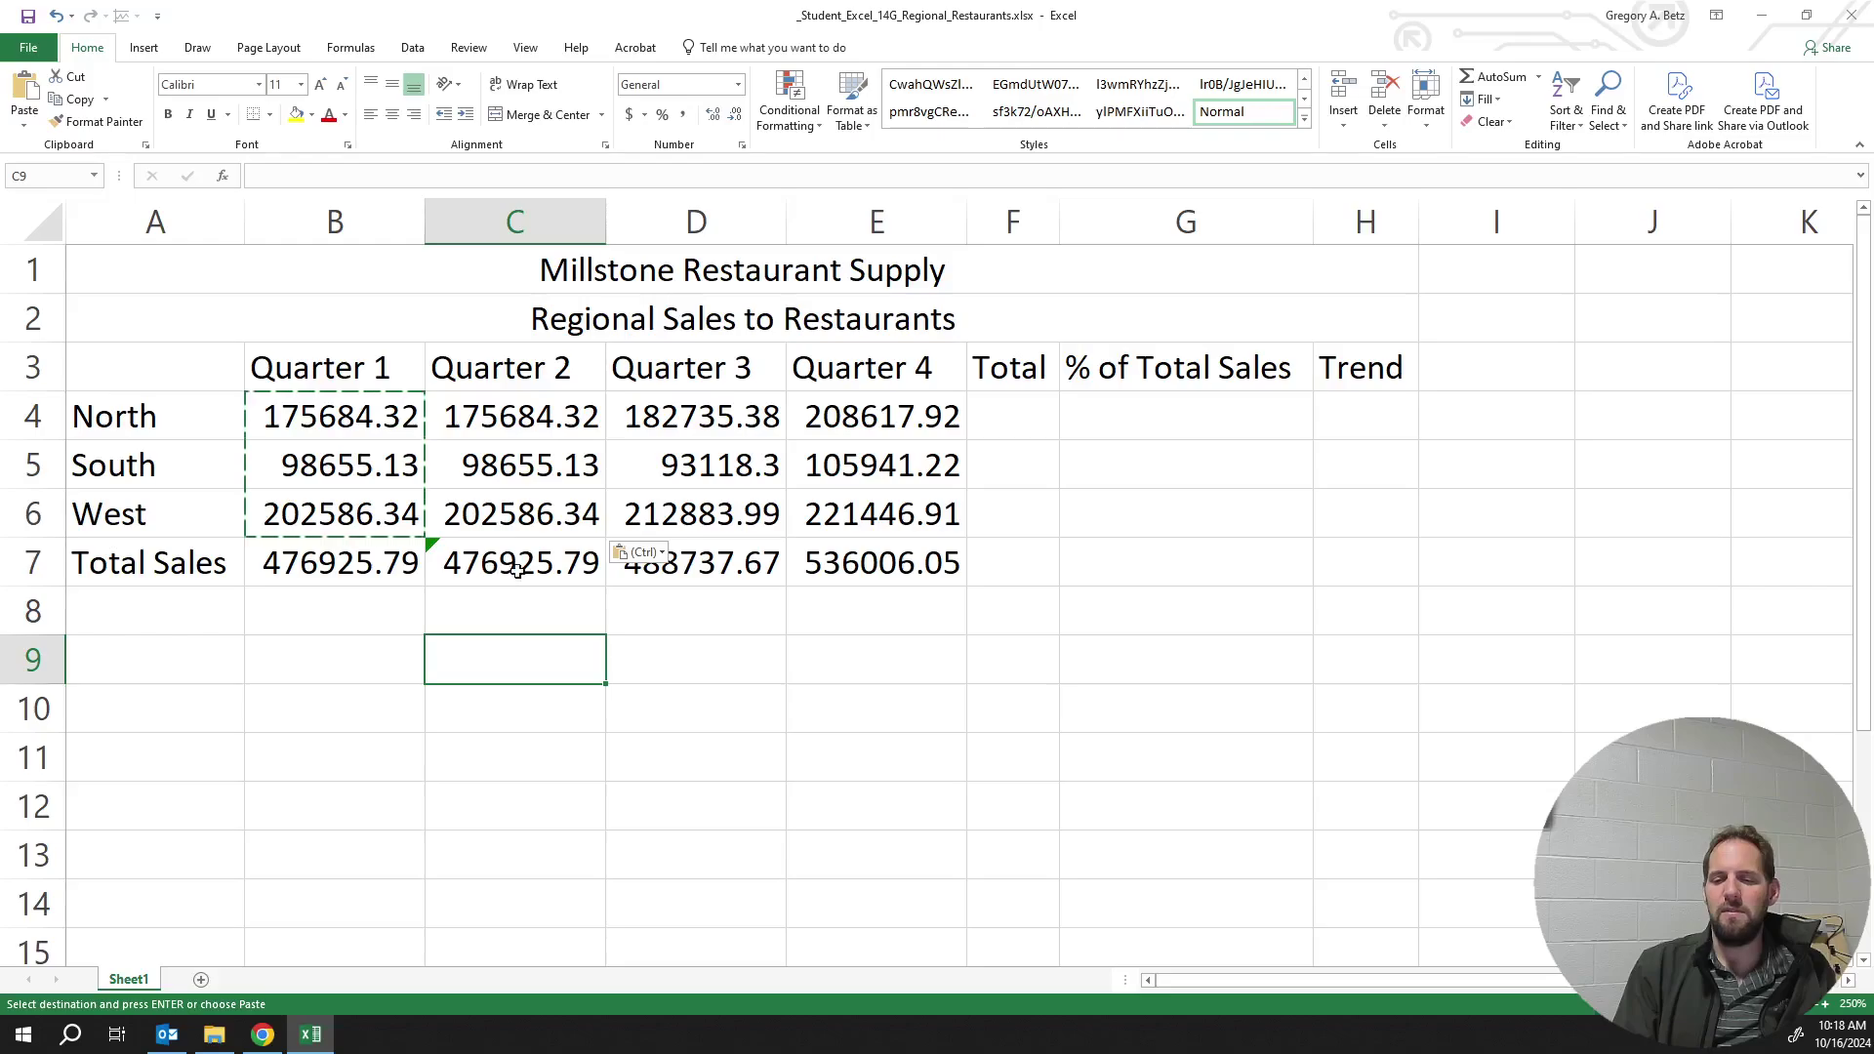
{"action": "key", "text": "ctrl+z"}
{"action": "left_click", "coordinate": [515, 607]}
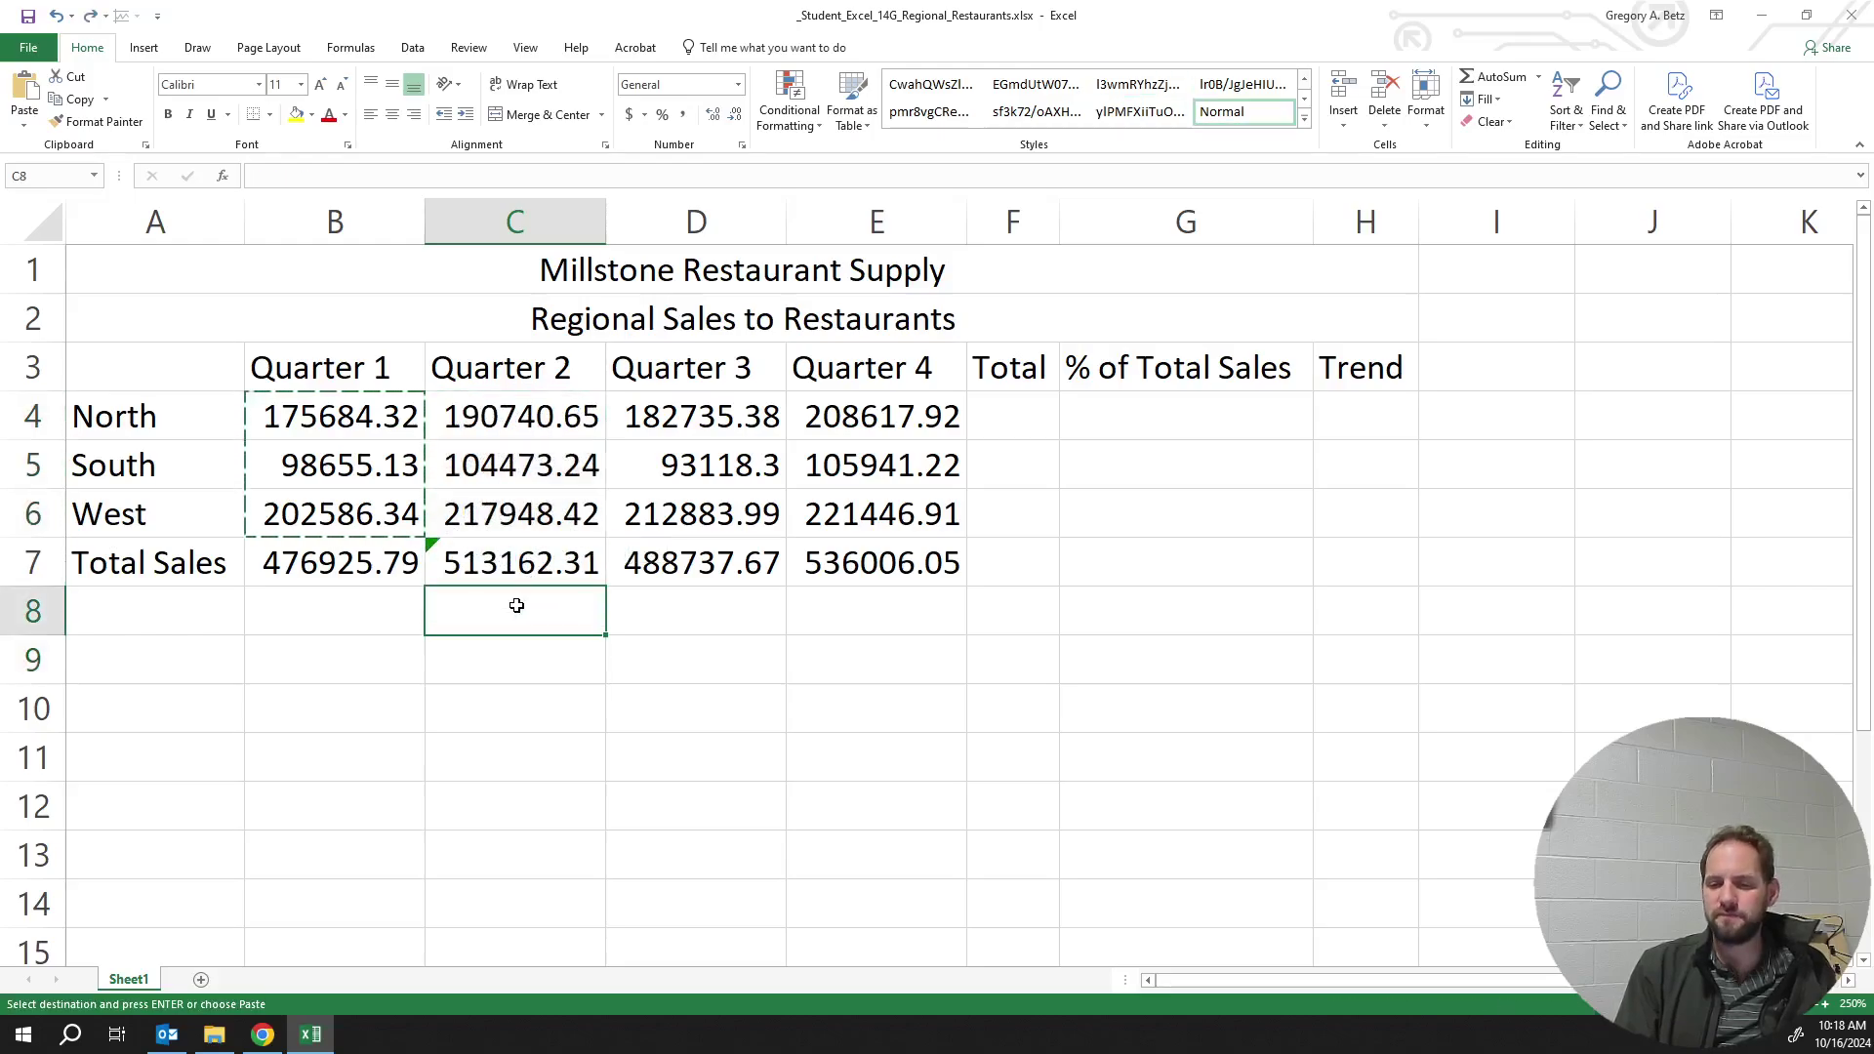
Examine the error-checking options offered for the Quarter 2 total in C7, and close them without choosing any
{"action": "left_click", "coordinate": [544, 561]}
{"action": "left_click", "coordinate": [459, 607]}
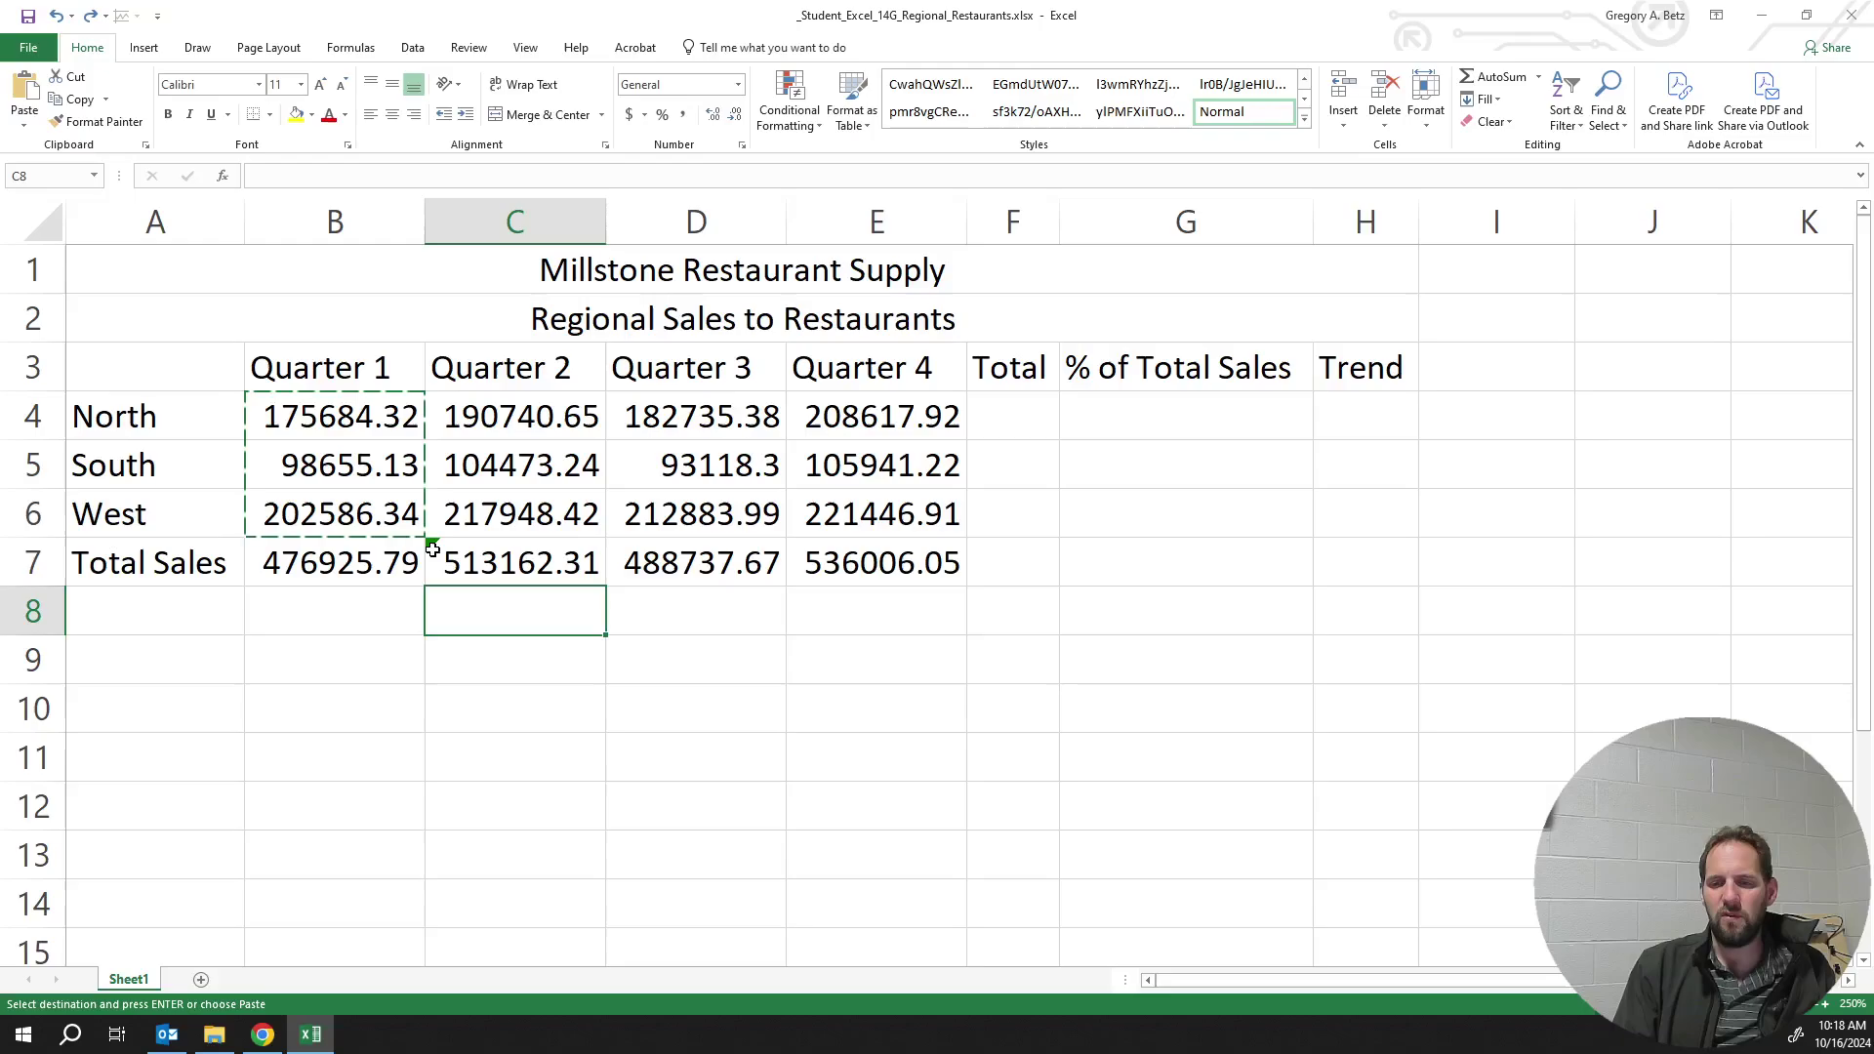
{"action": "left_click", "coordinate": [434, 551]}
{"action": "left_click", "coordinate": [408, 552]}
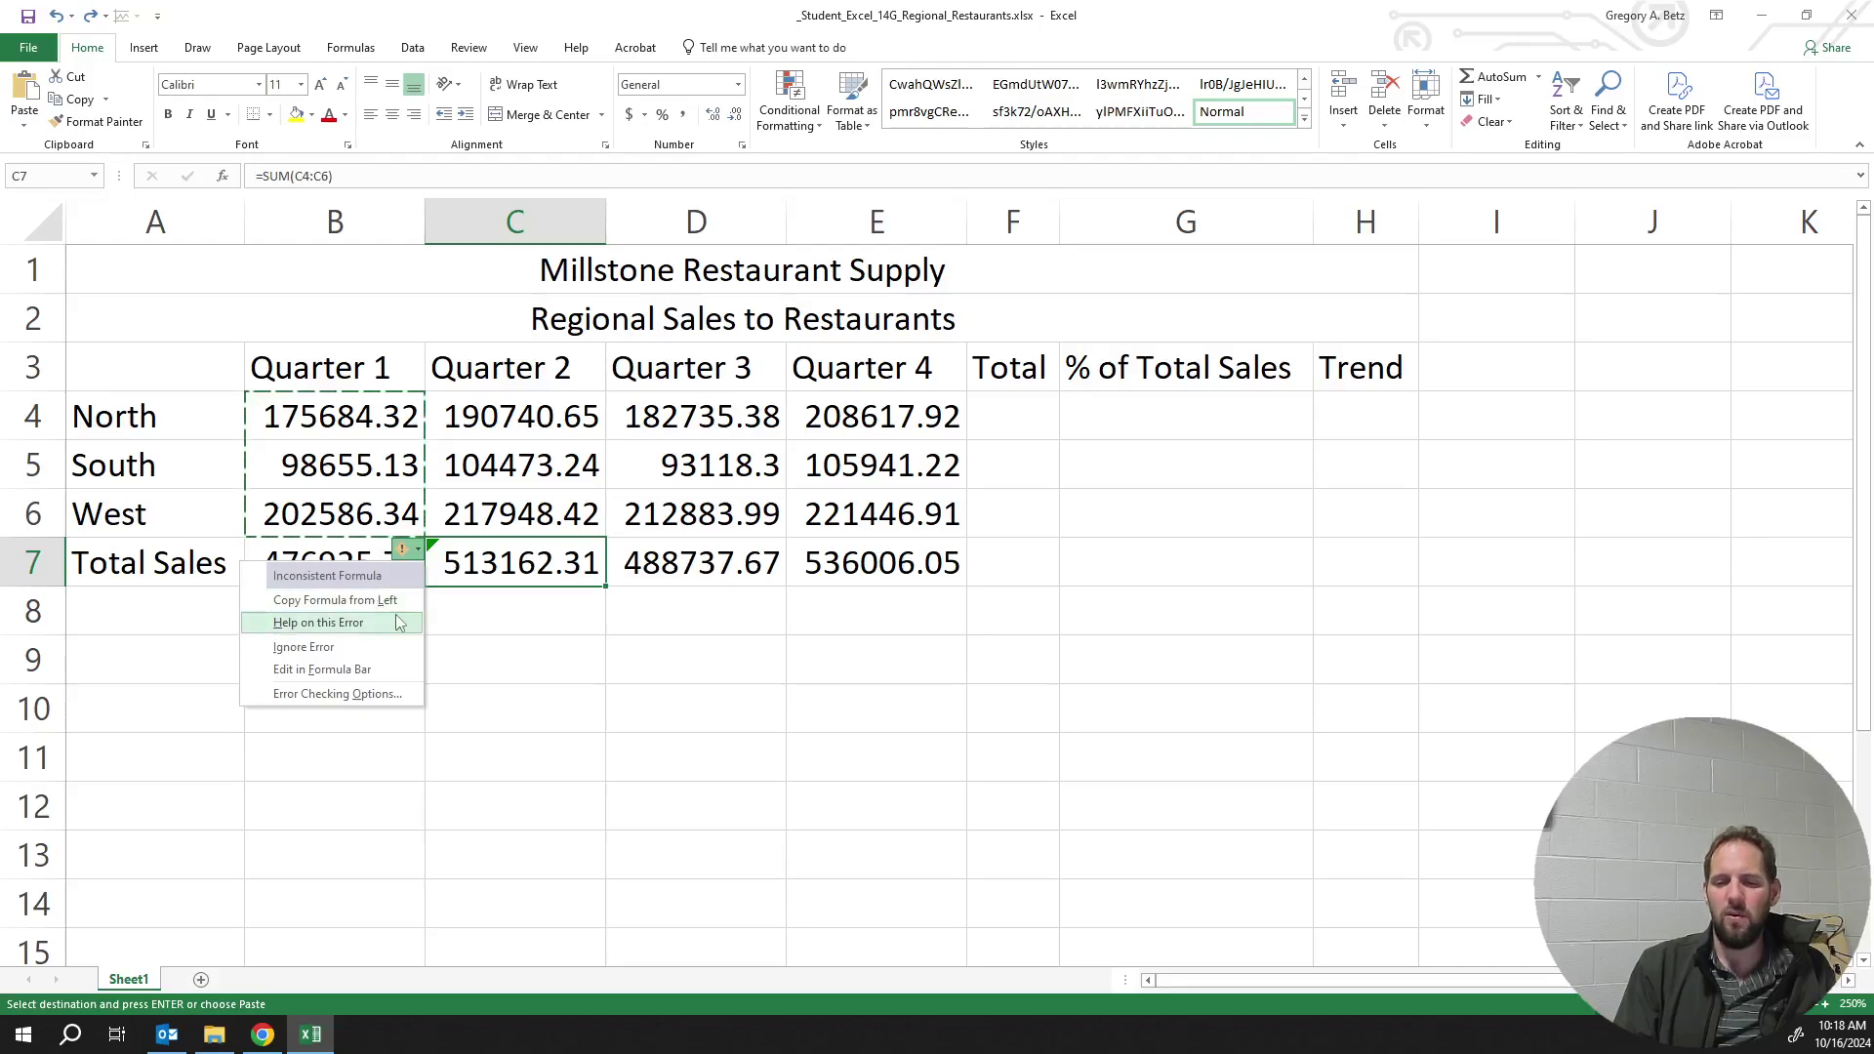
{"action": "left_click", "coordinate": [523, 680]}
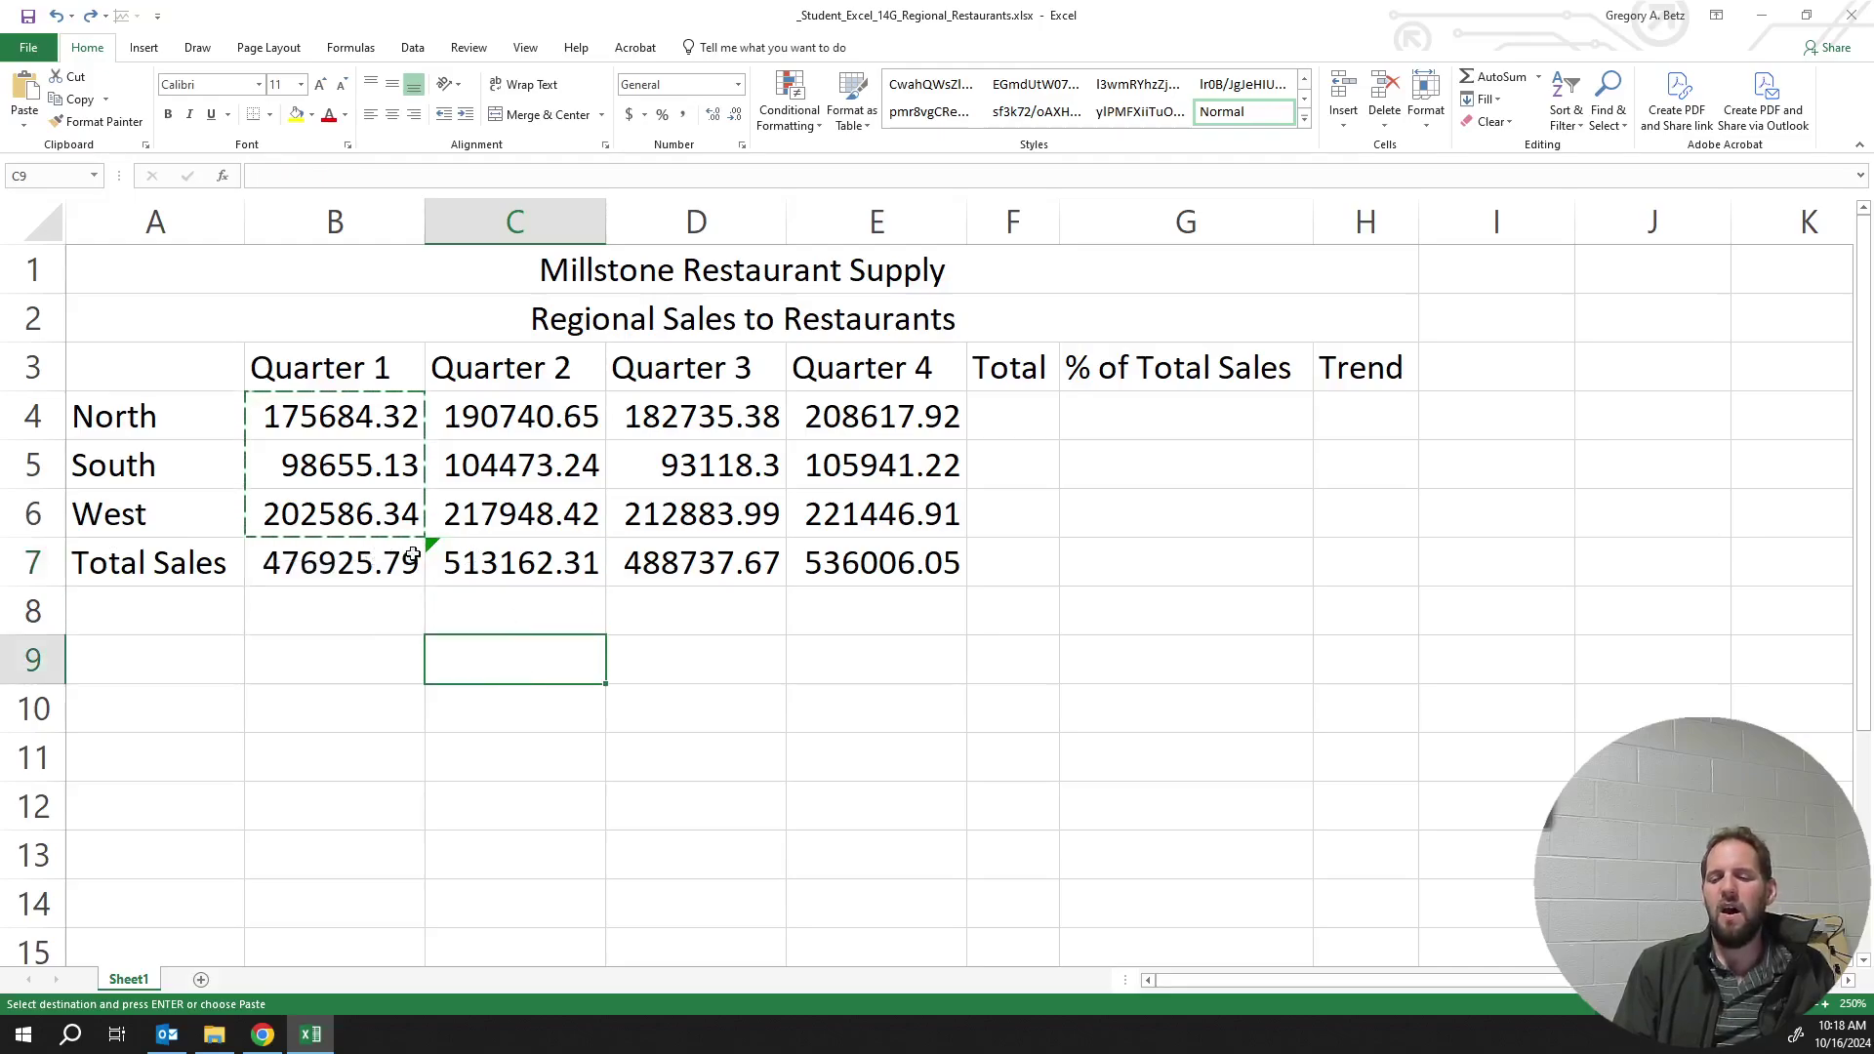
Replace the Quarter 3 Total Sales formula in D7 with an AutoSum of D4:D6
{"action": "left_click", "coordinate": [673, 565]}
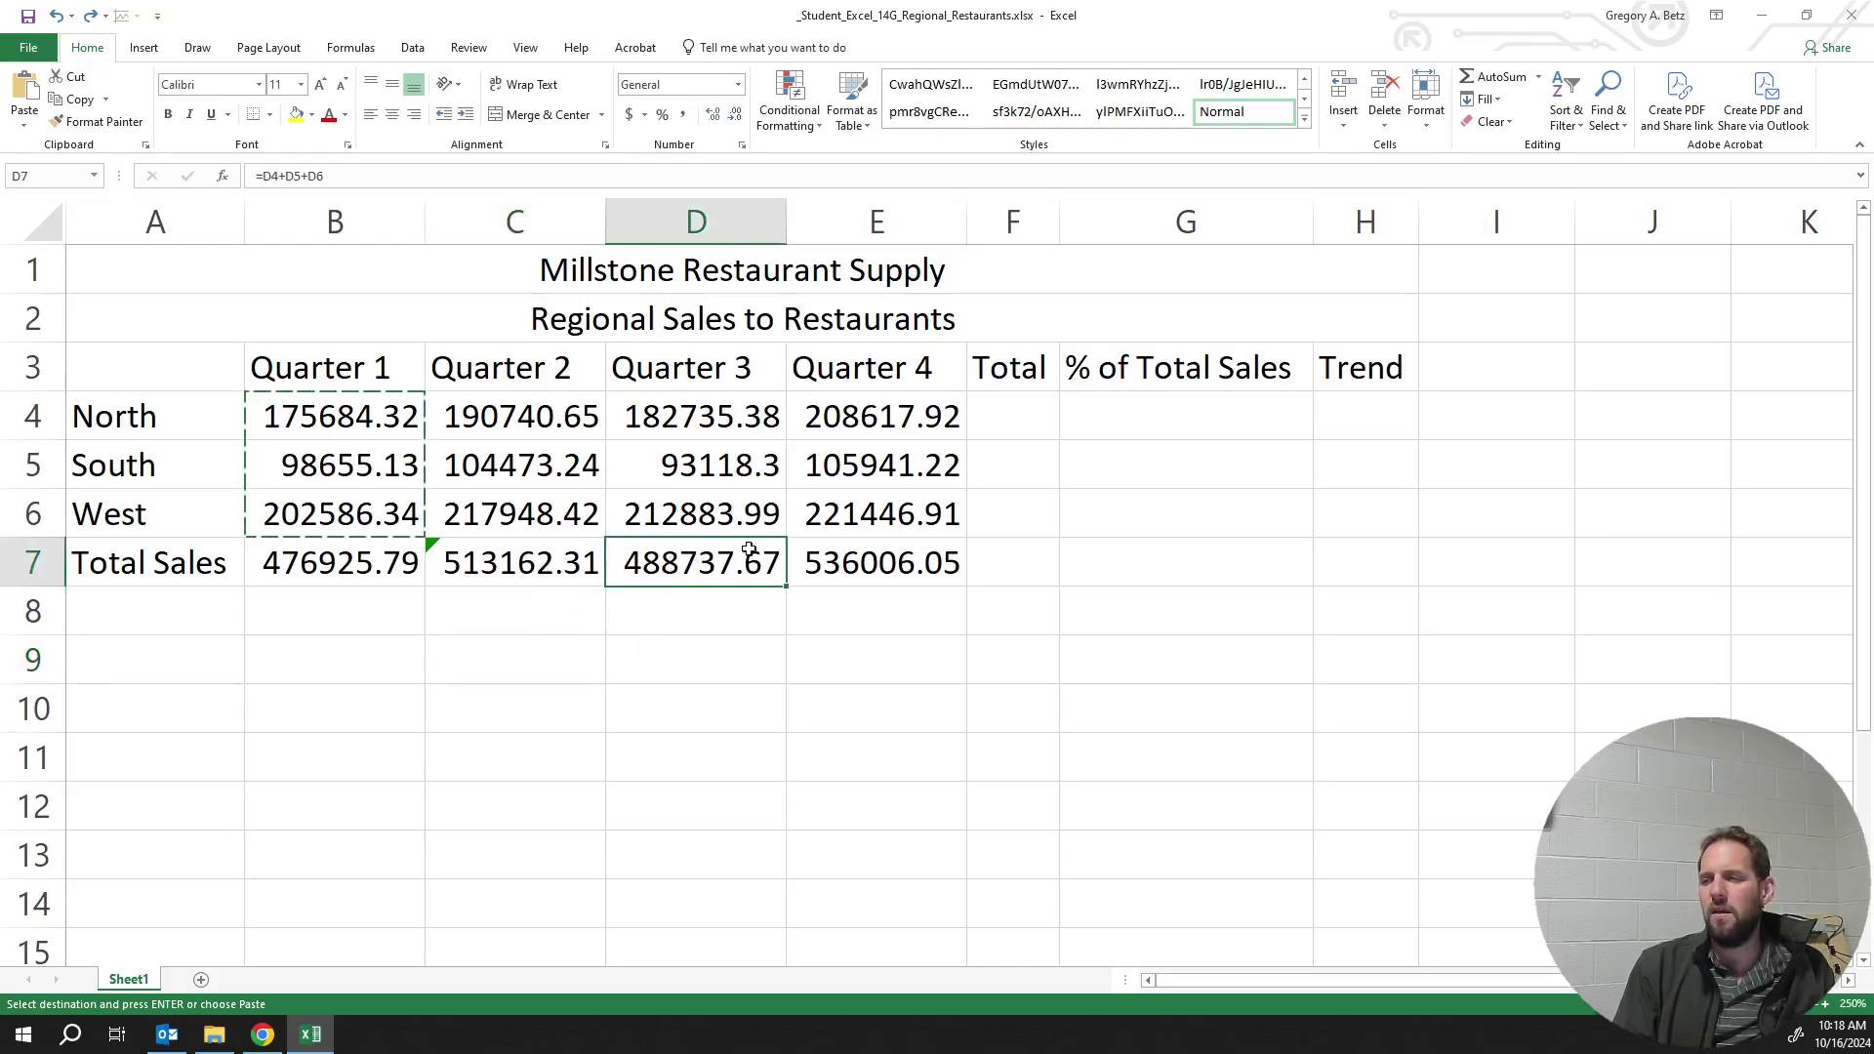
{"action": "left_click", "coordinate": [1514, 85]}
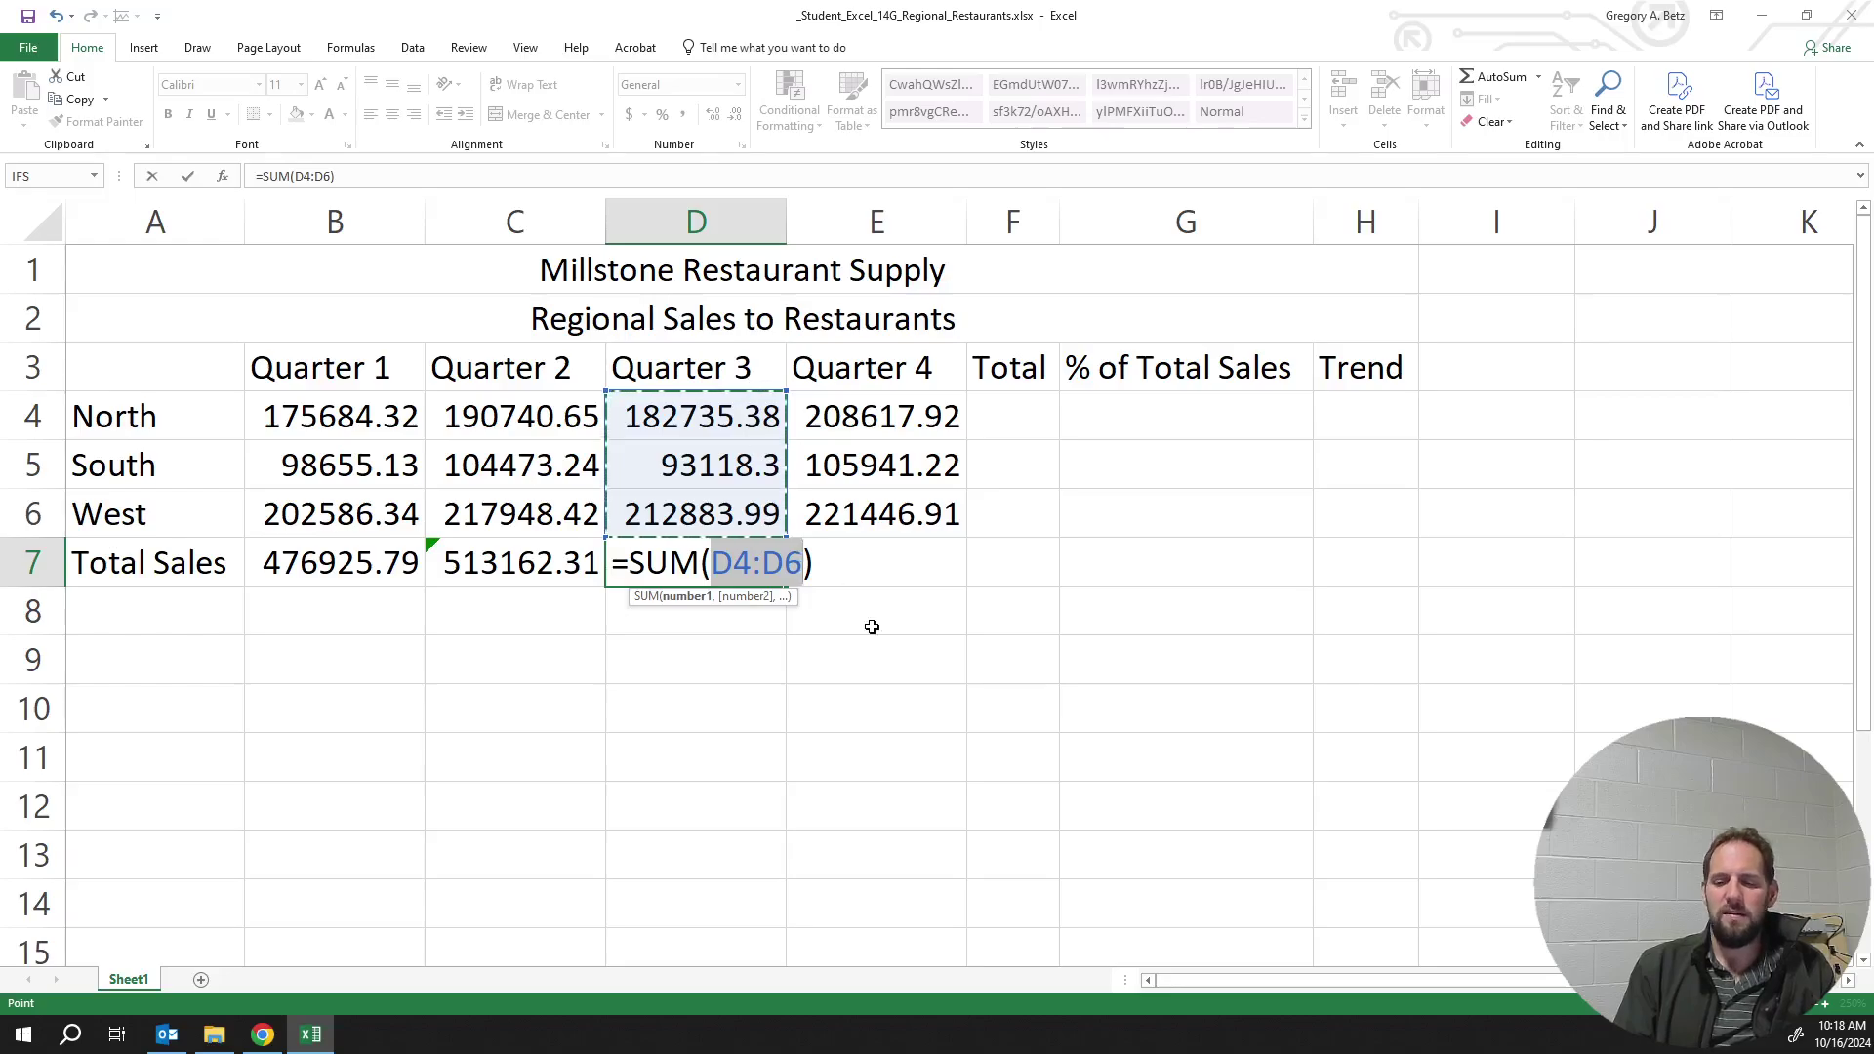
{"action": "key", "text": "Return"}
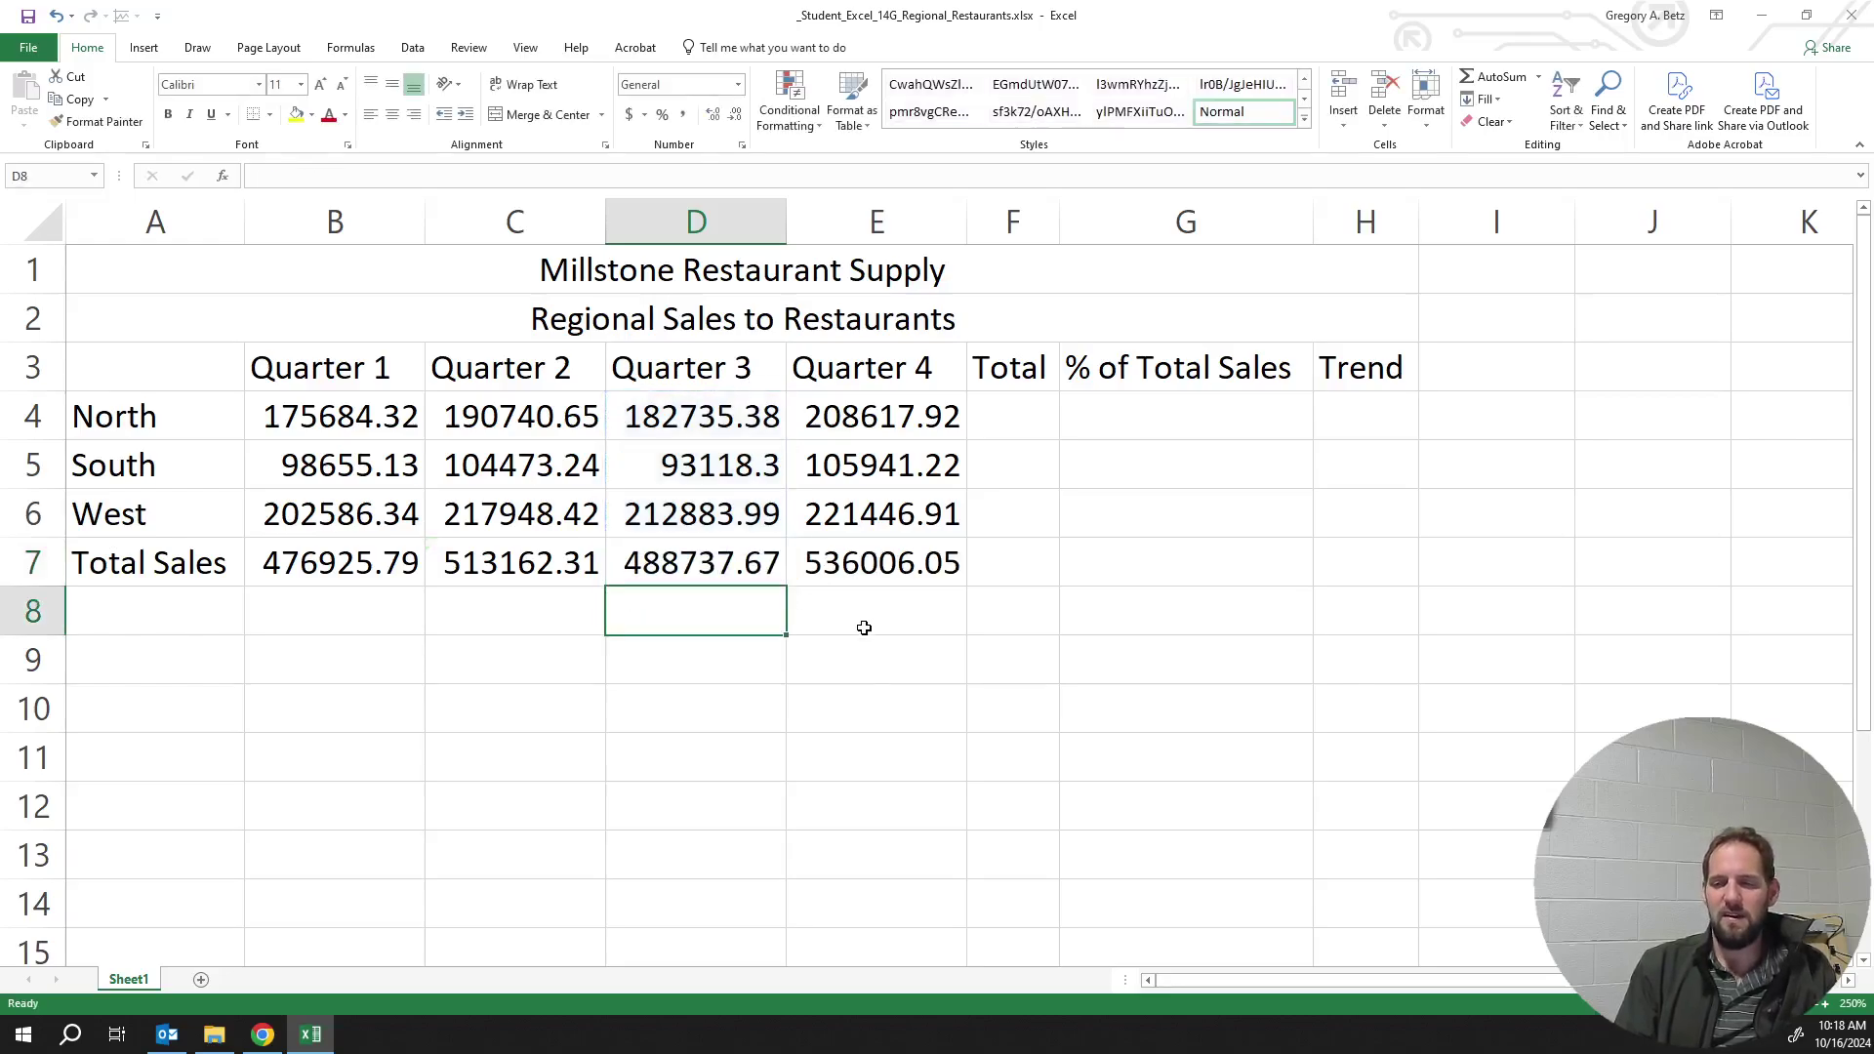
Compare the Total Sales formulas in B7, C7 and D7
{"action": "left_click", "coordinate": [870, 673]}
{"action": "left_click", "coordinate": [534, 558]}
{"action": "left_click", "coordinate": [385, 564]}
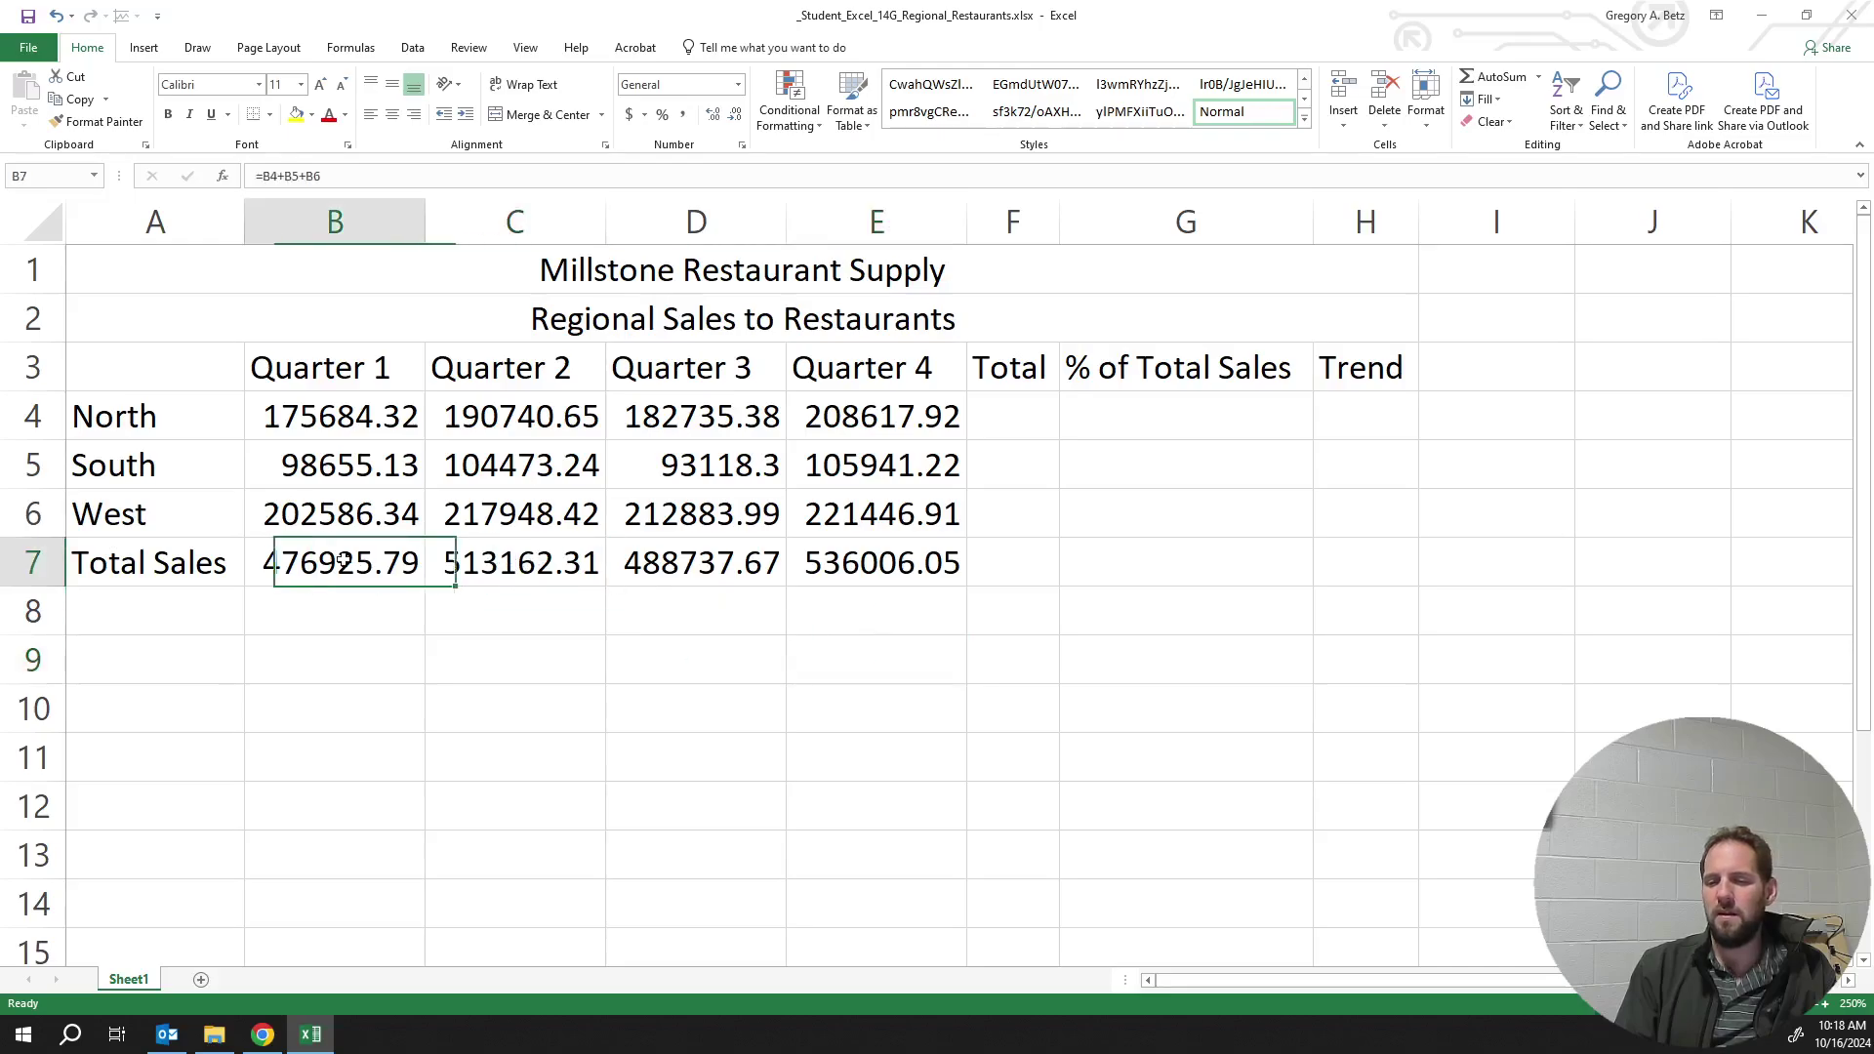
{"action": "left_click", "coordinate": [453, 552]}
{"action": "left_click", "coordinate": [645, 543]}
{"action": "left_click", "coordinate": [366, 546]}
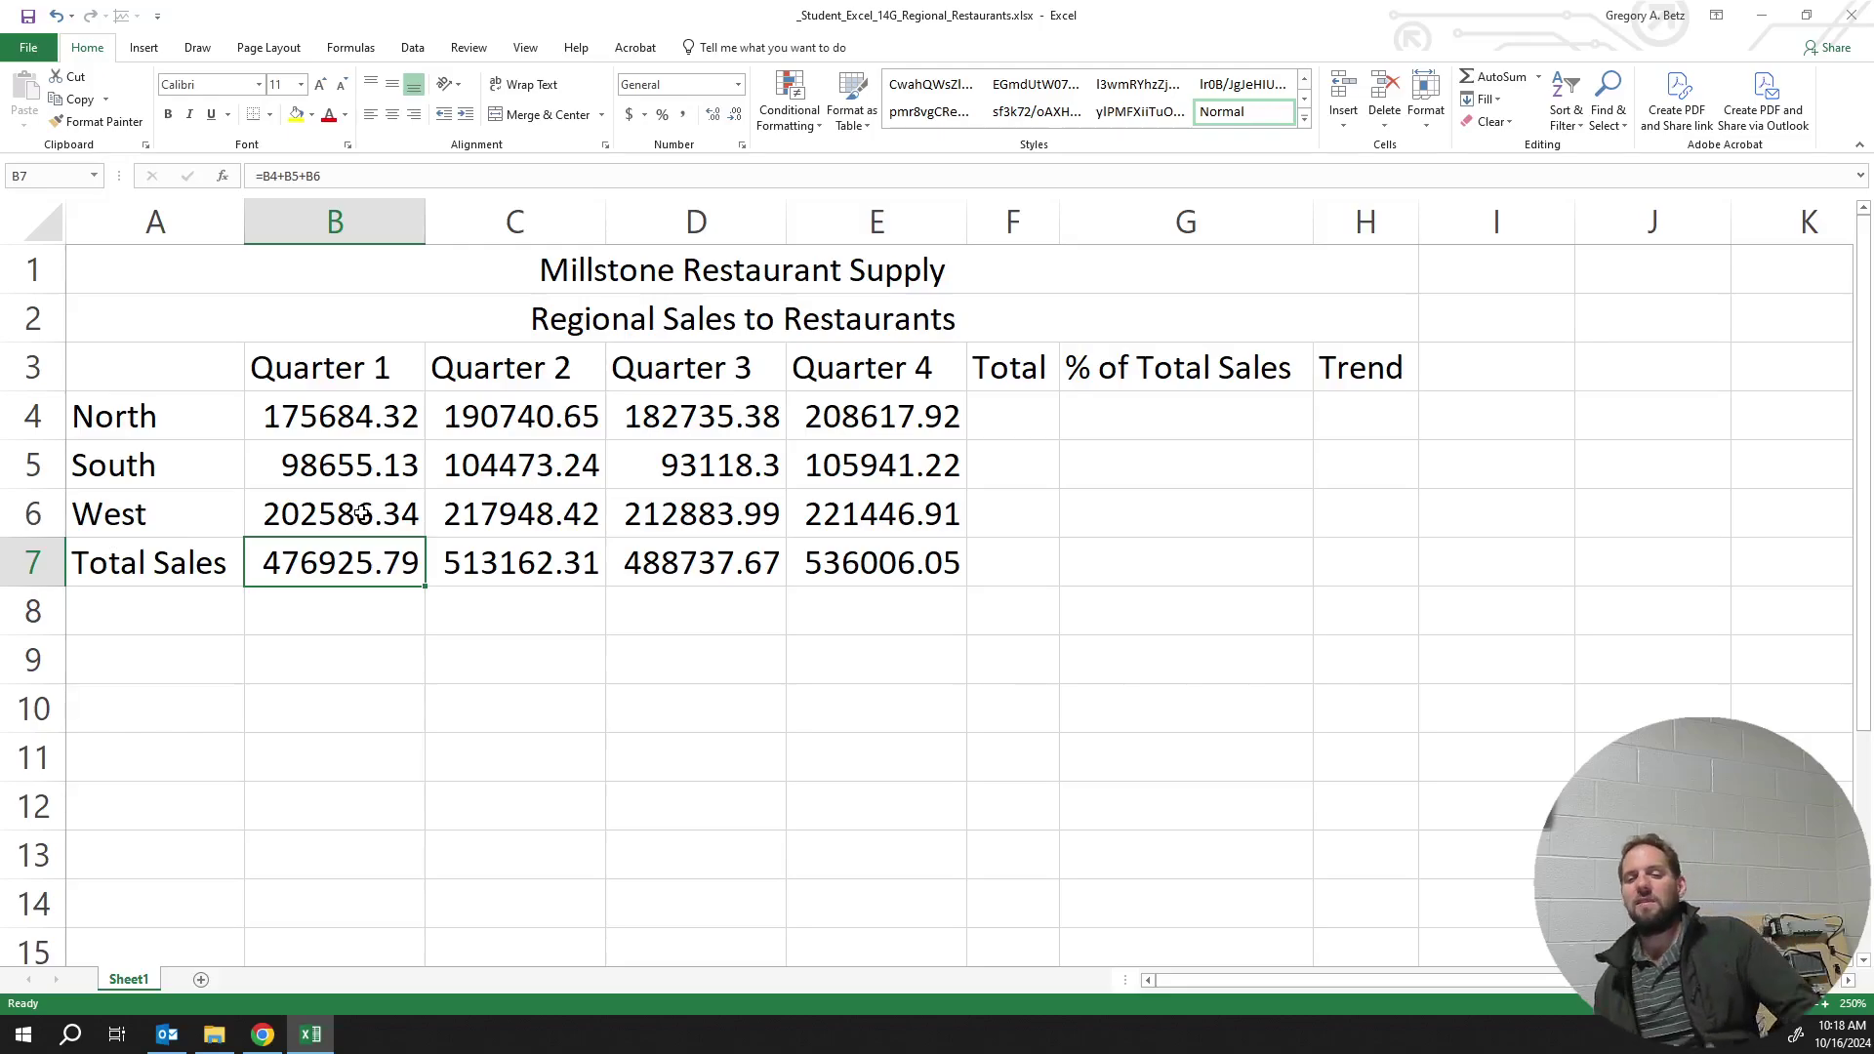
Examine the All and Most Recently Used function categories in the Insert Function dialog for B7, and cancel the dialog
{"action": "left_click", "coordinate": [223, 175]}
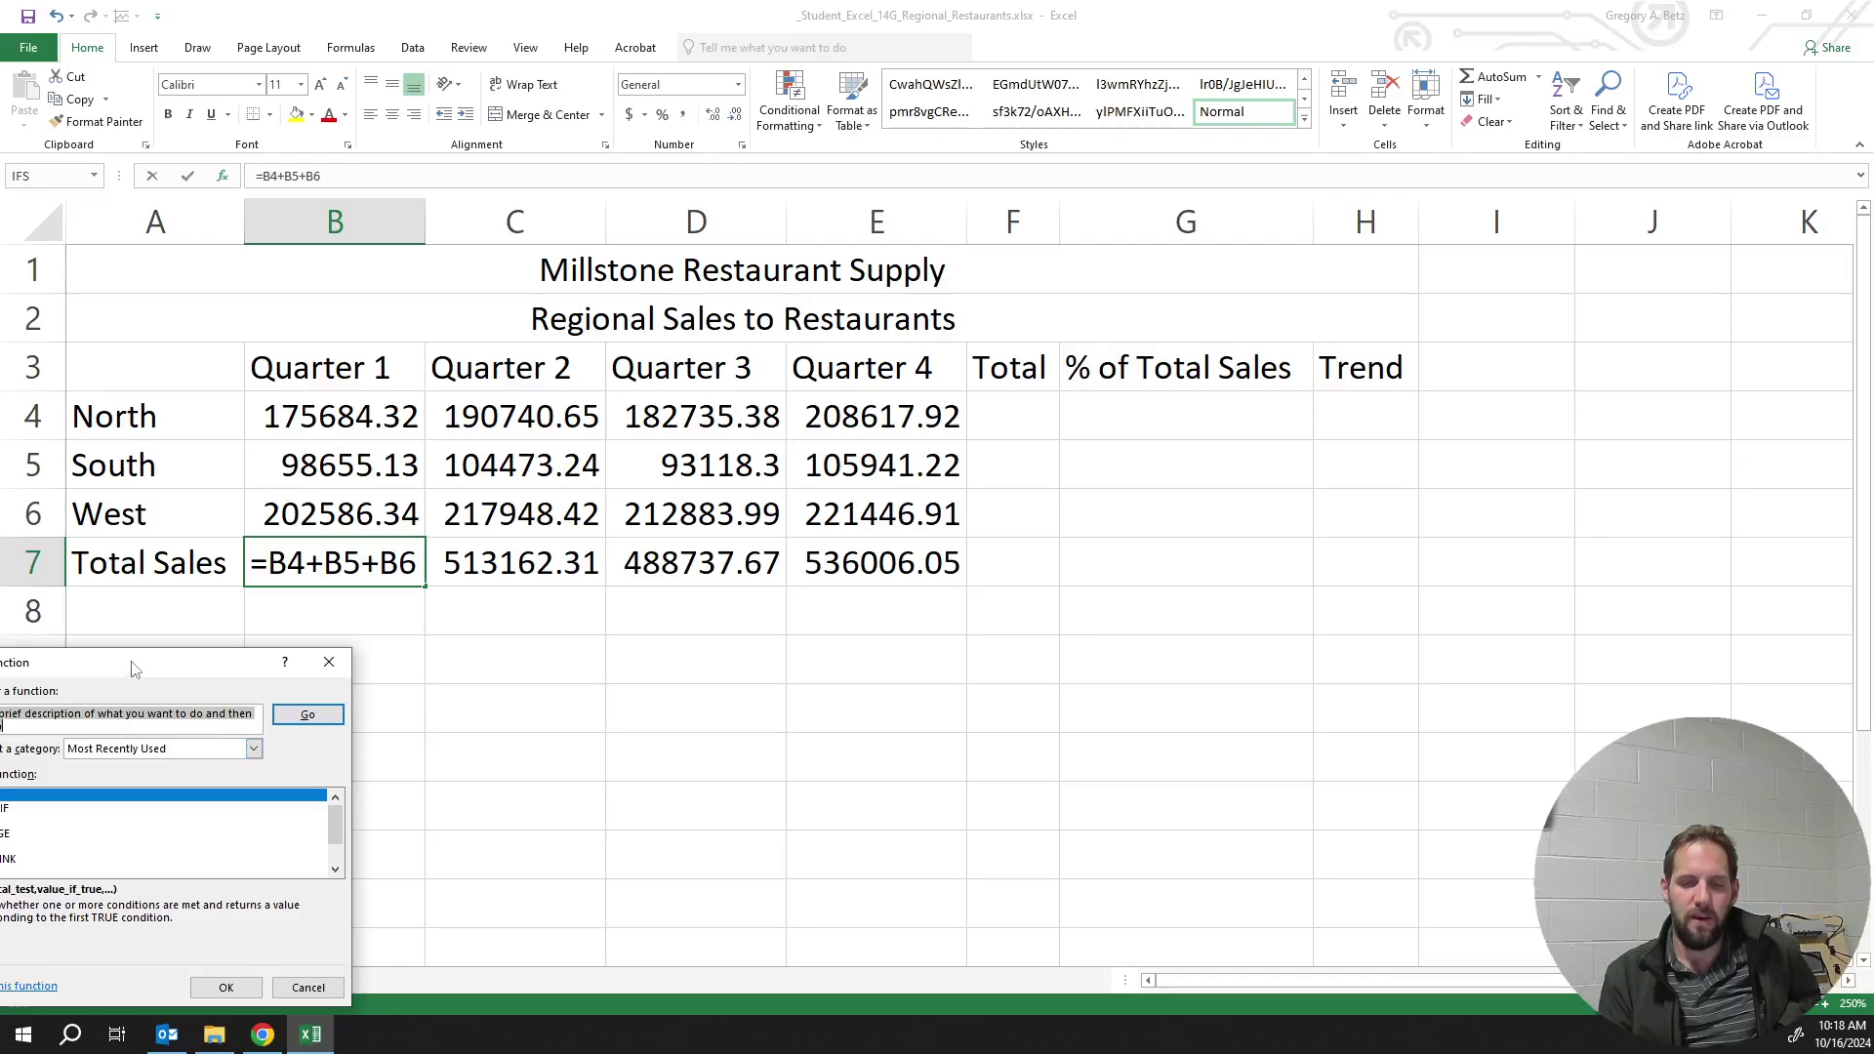
{"action": "left_click_drag", "start_coordinate": [132, 664], "coordinate": [774, 418]}
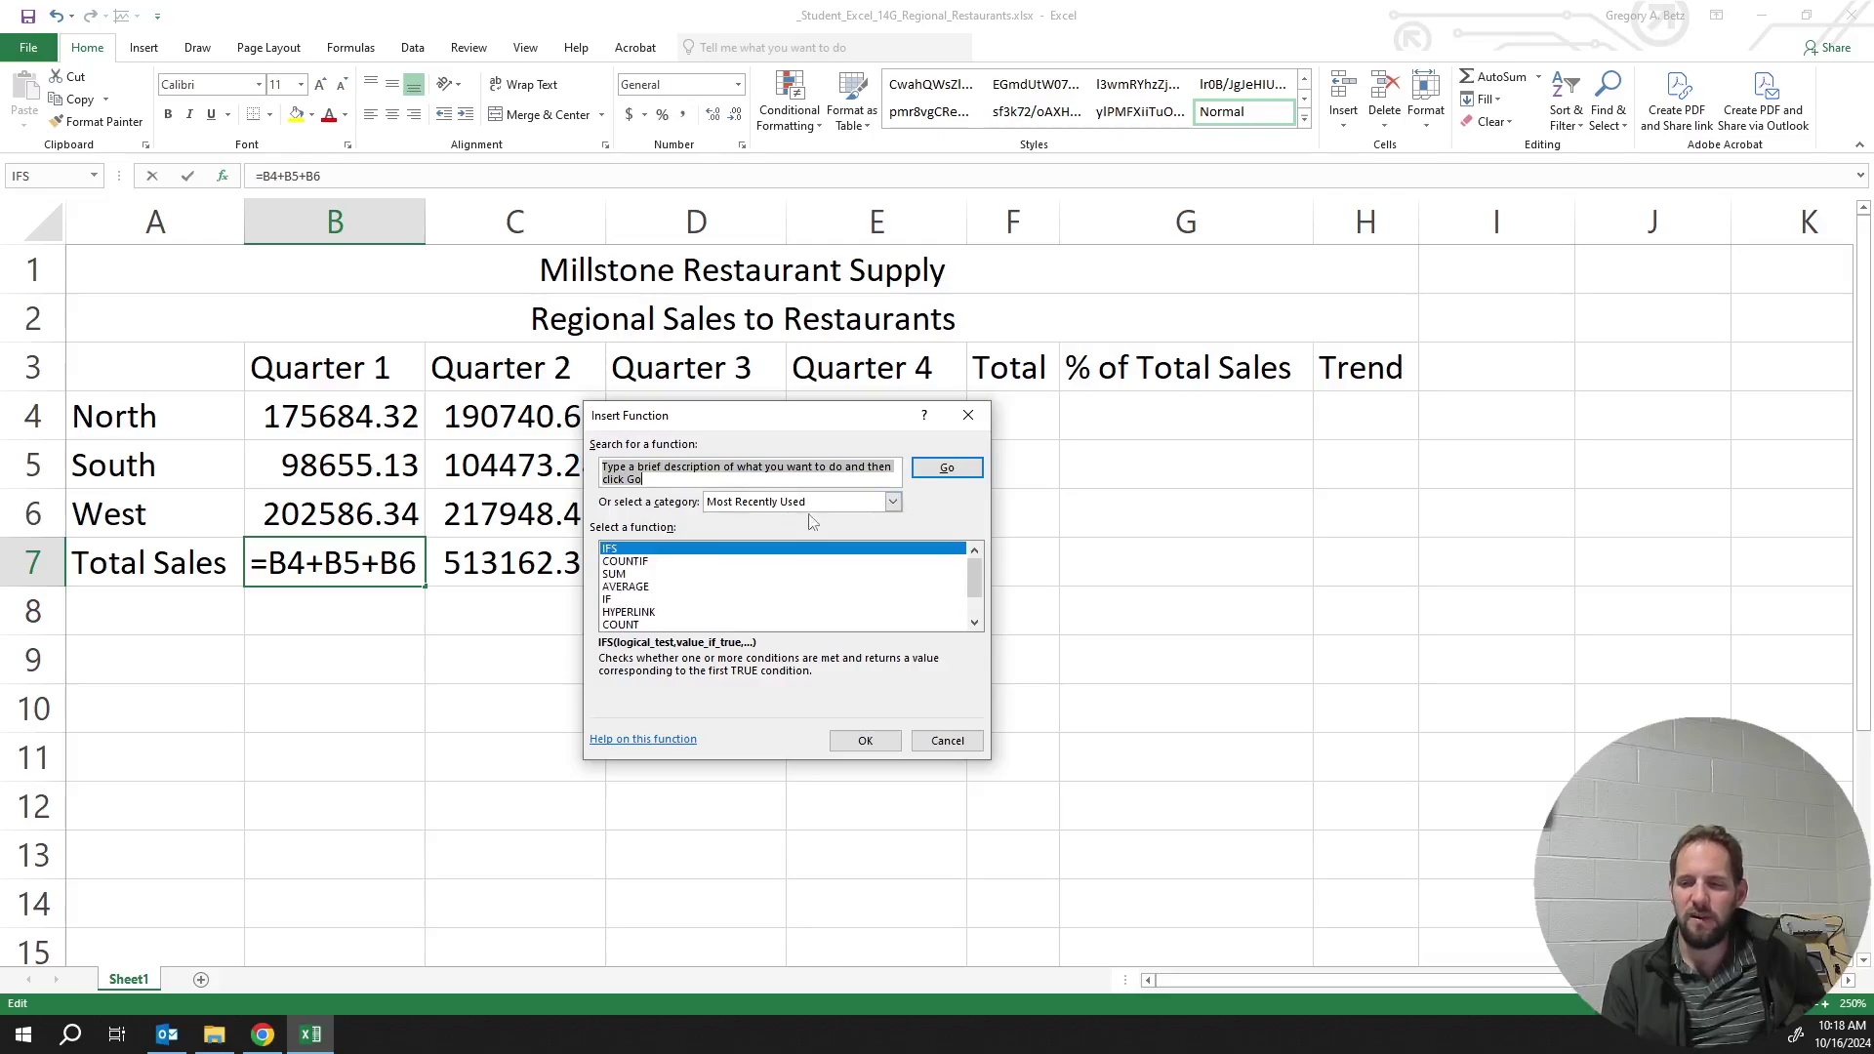
{"action": "left_click", "coordinate": [892, 501]}
{"action": "left_click", "coordinate": [864, 529]}
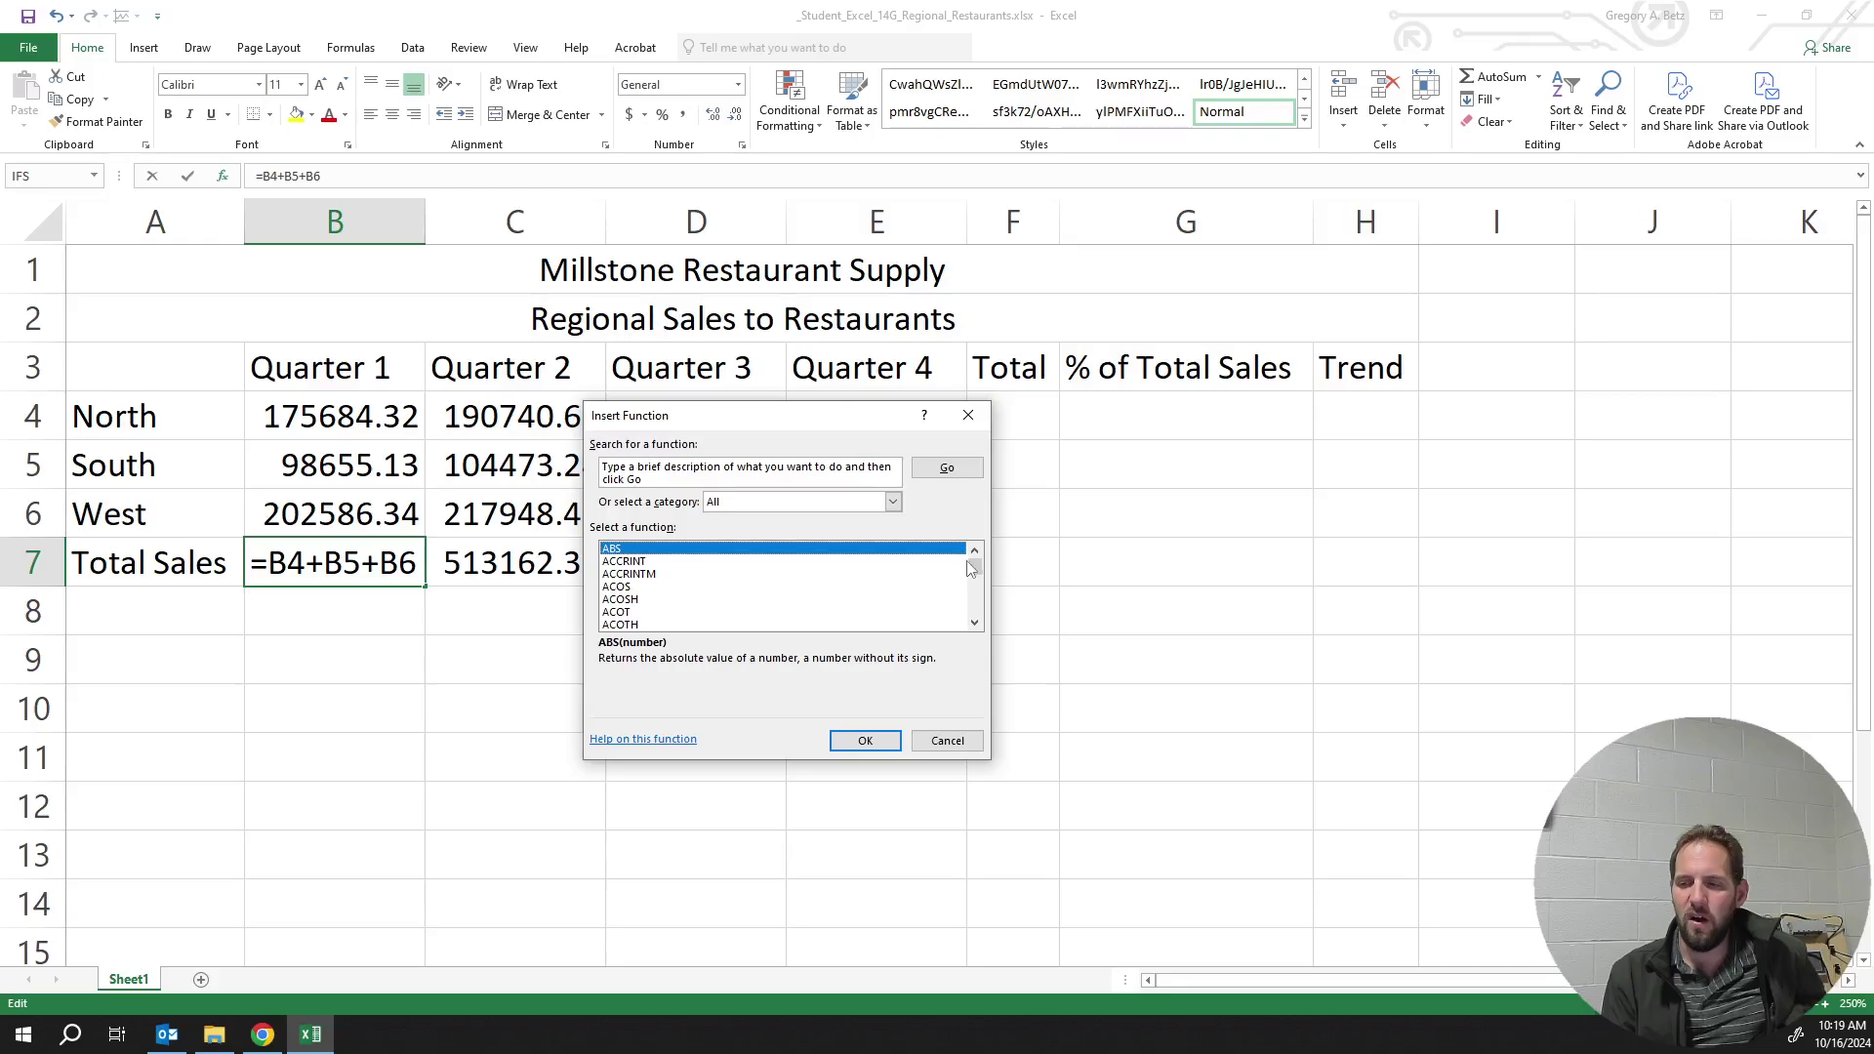
{"action": "left_click_drag", "start_coordinate": [971, 569], "coordinate": [884, 529]}
{"action": "left_click", "coordinate": [860, 505]}
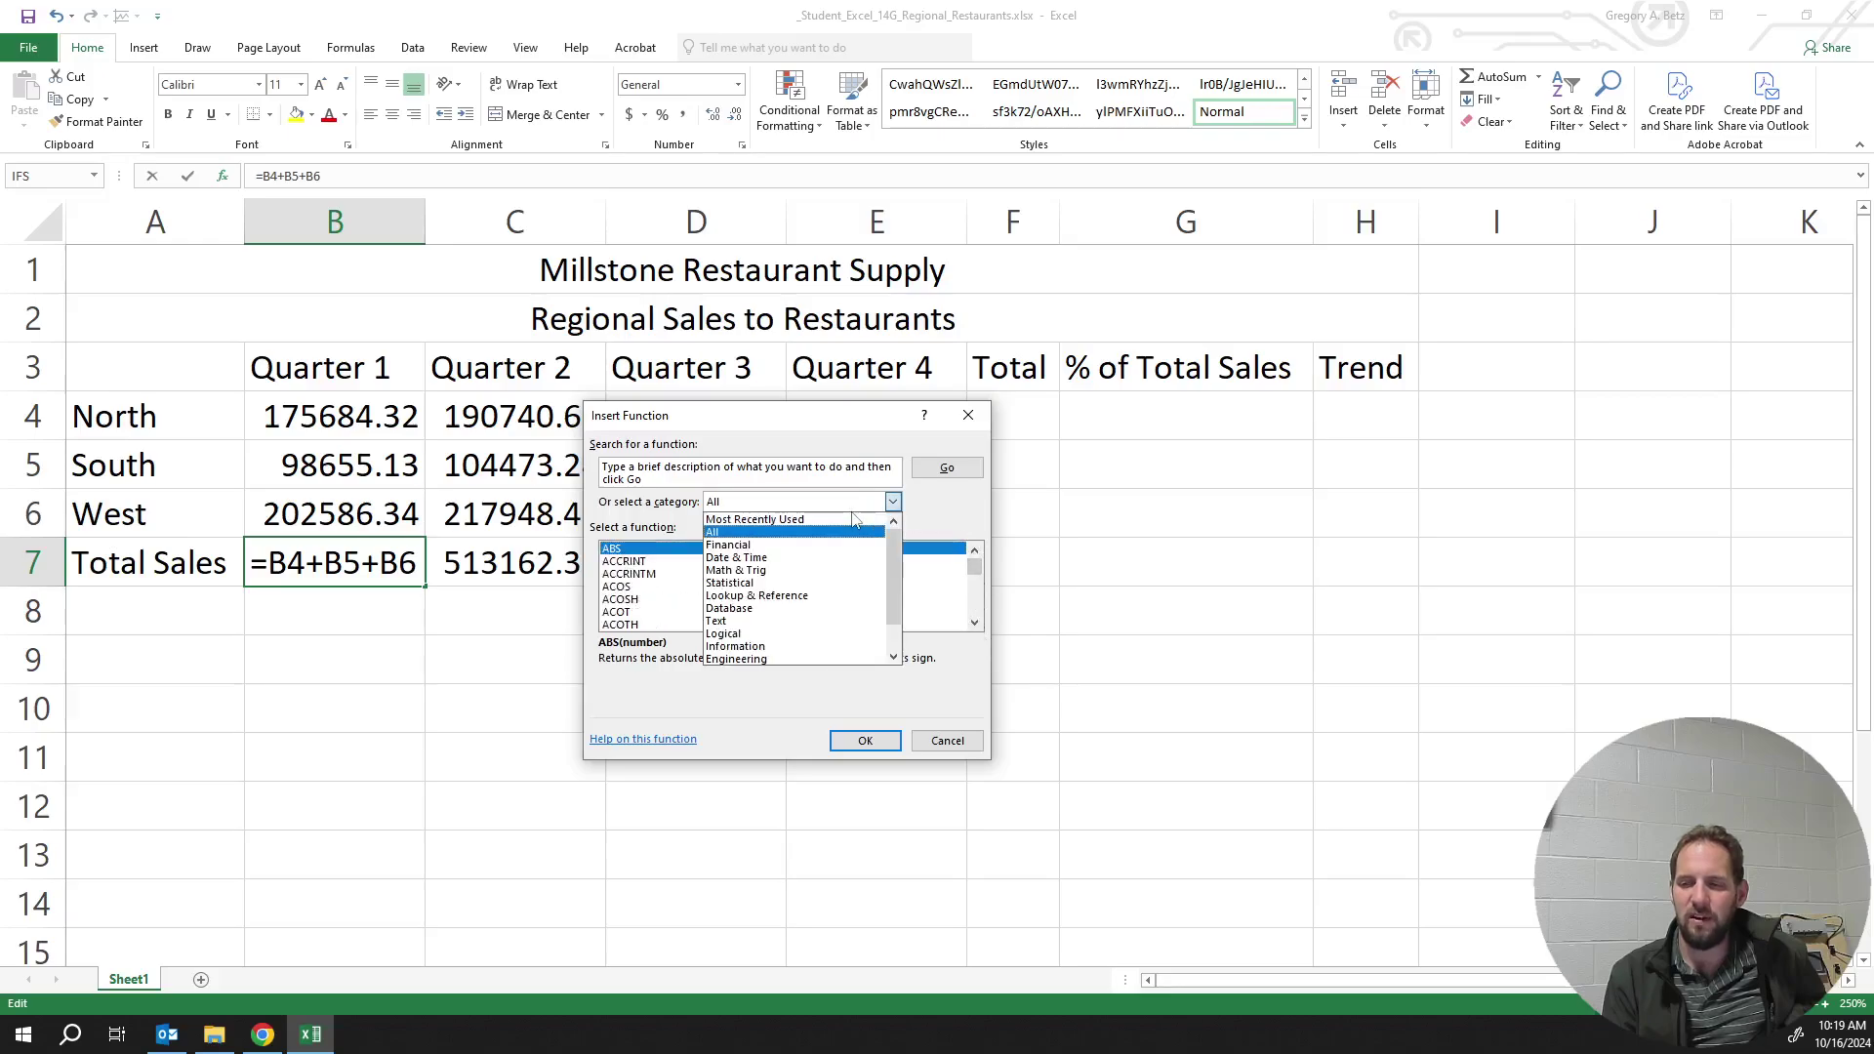
{"action": "left_click", "coordinate": [853, 519]}
{"action": "left_click", "coordinate": [773, 477]}
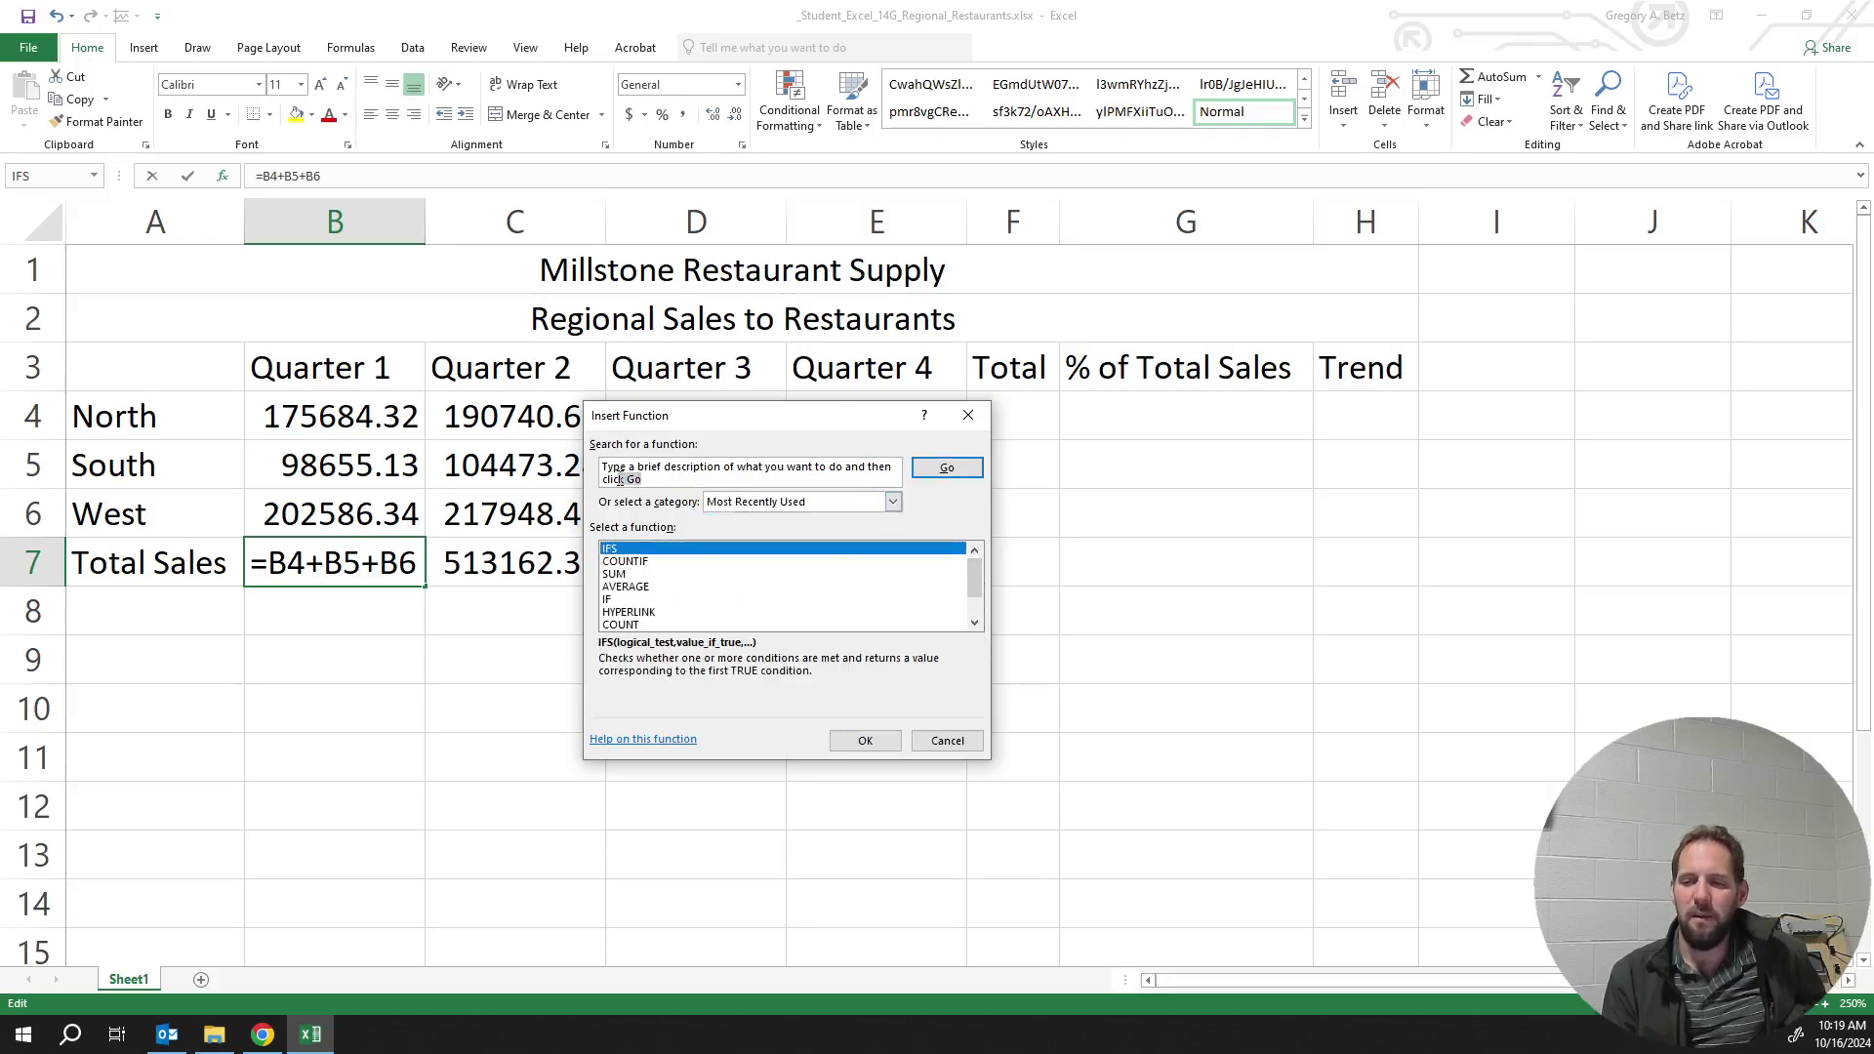
{"action": "left_click", "coordinate": [673, 480]}
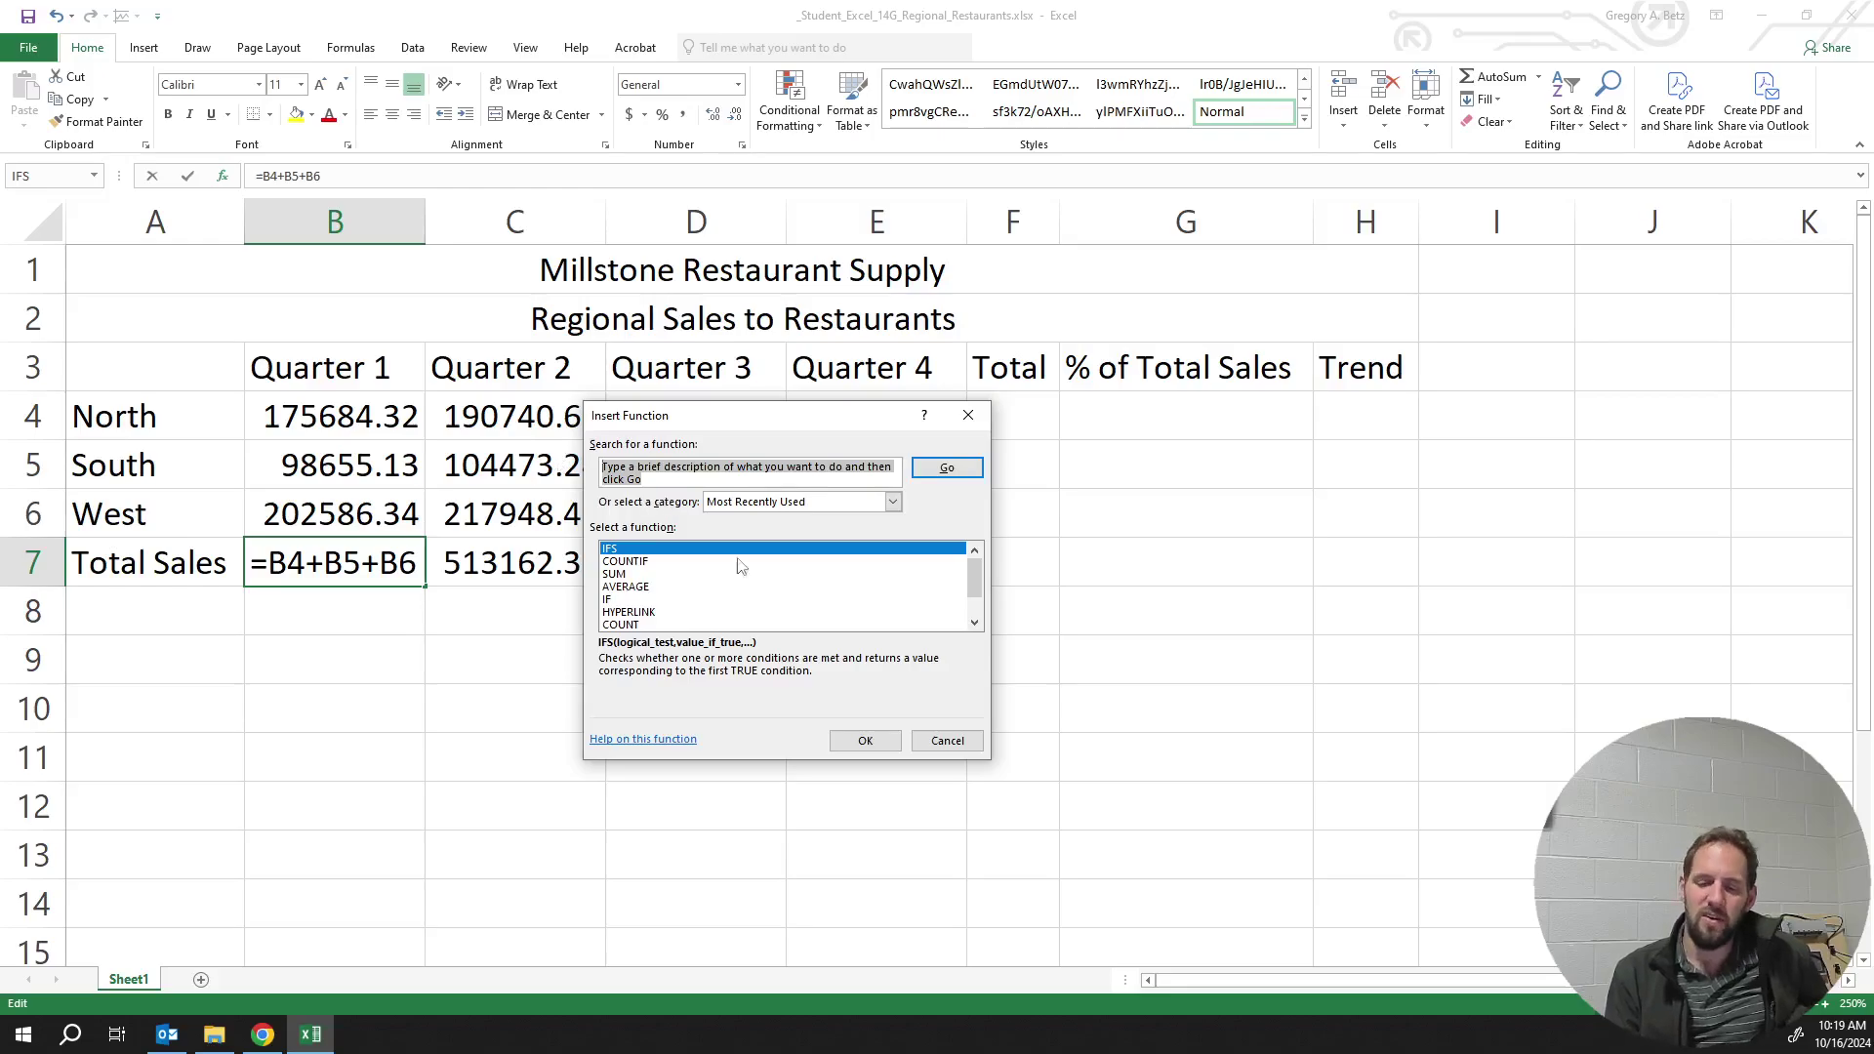
{"action": "left_click", "coordinate": [943, 741]}
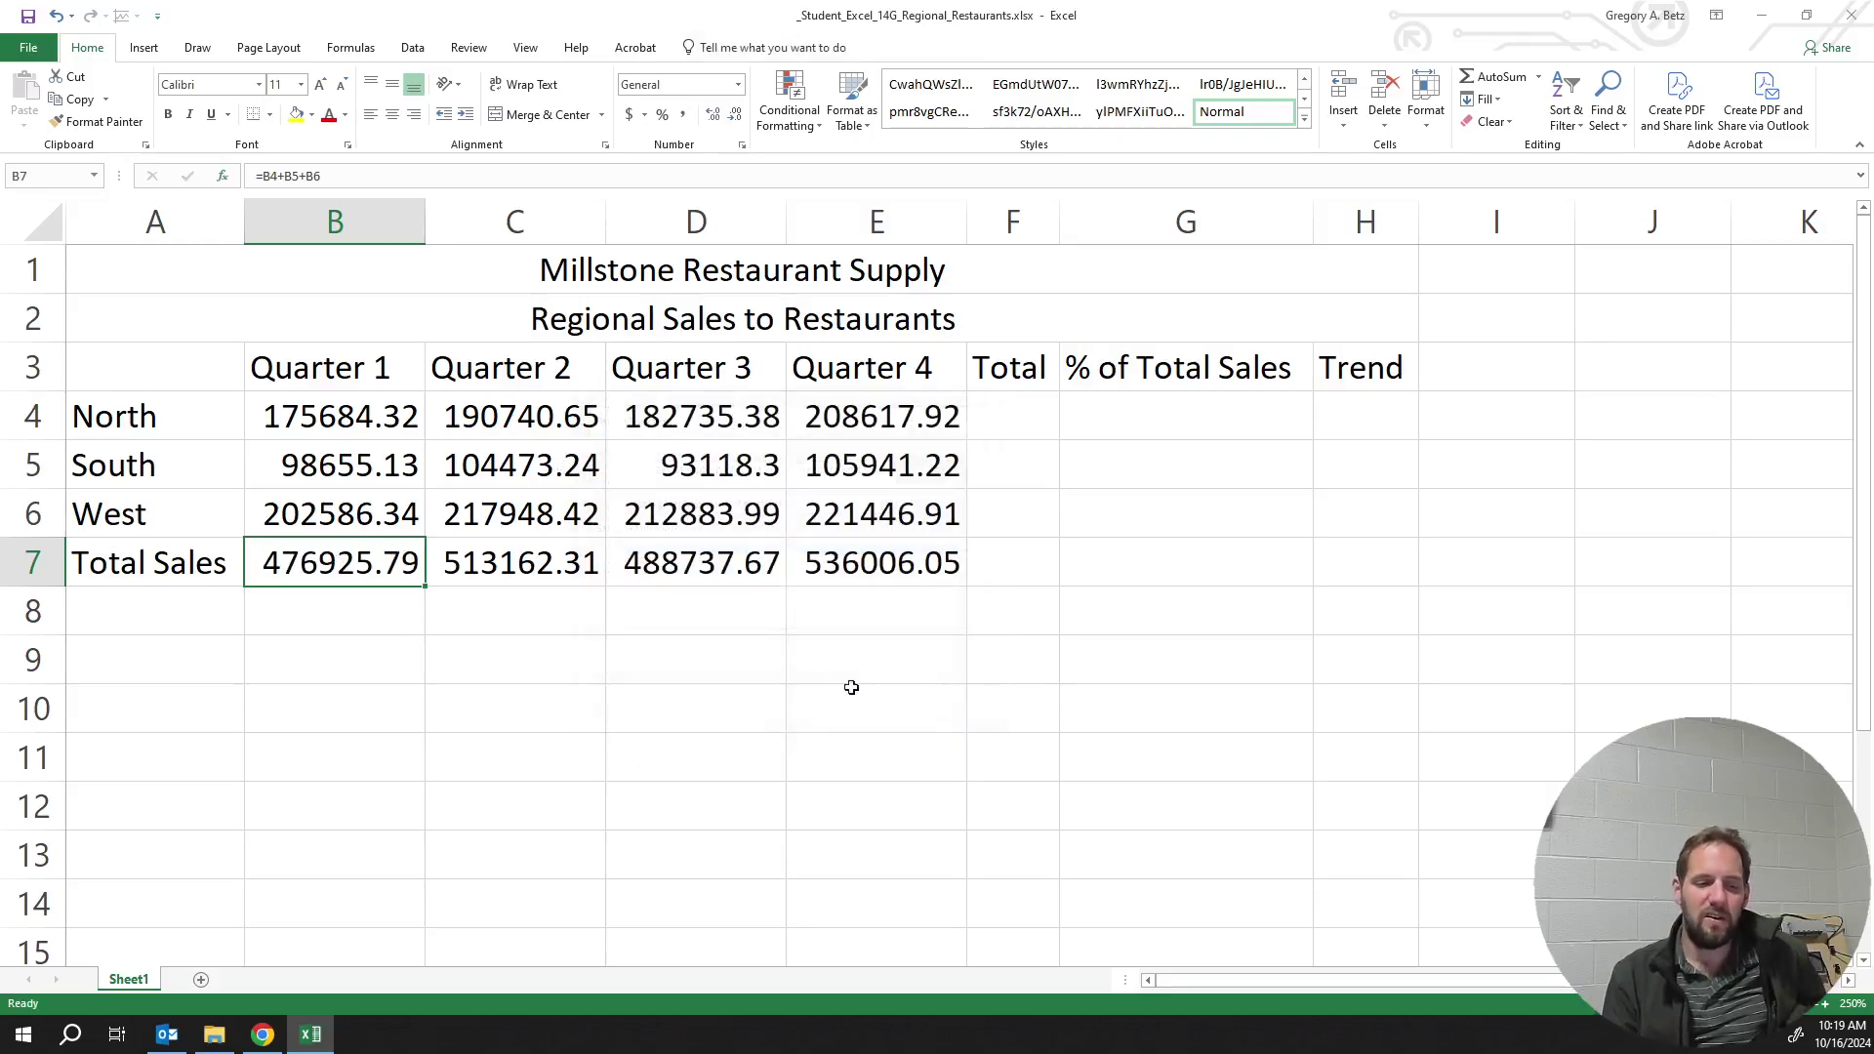
Review the calculations AutoSum offers for the empty cell B8, and close the list without choosing one
{"action": "left_click", "coordinate": [369, 610]}
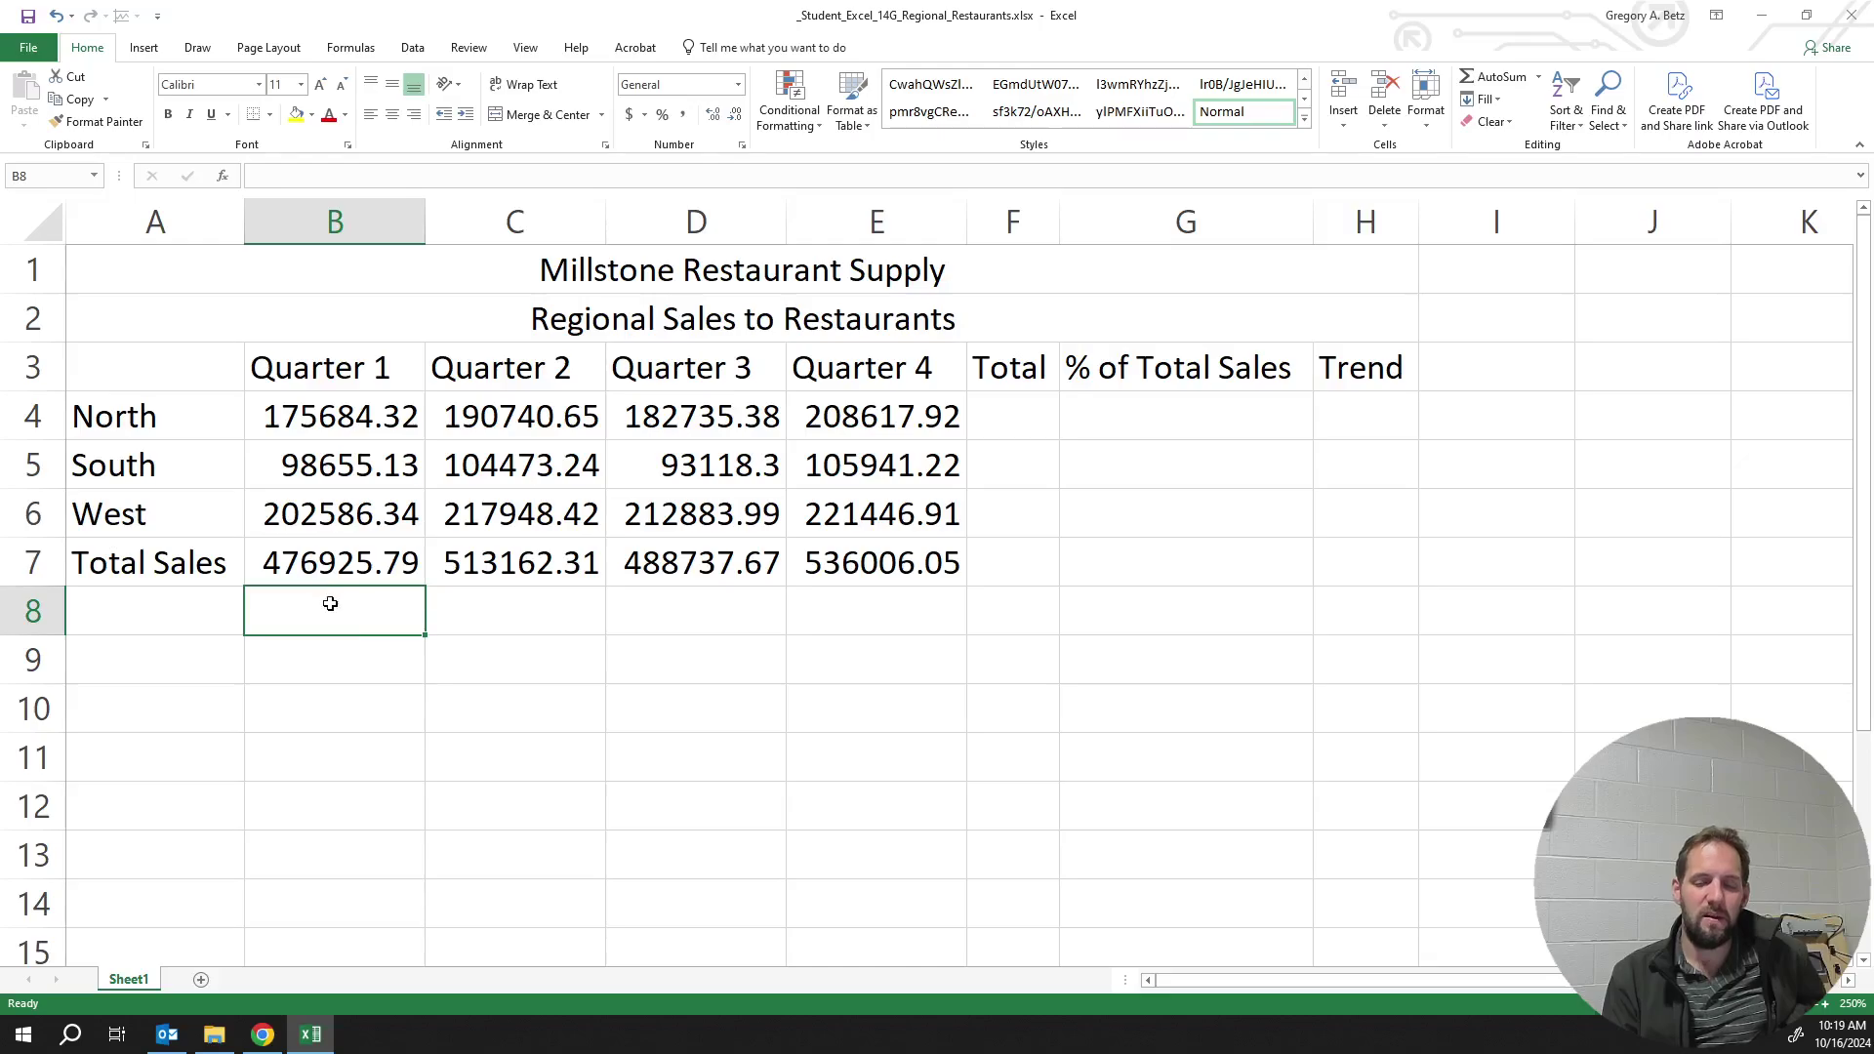
{"action": "left_click", "coordinate": [1539, 77]}
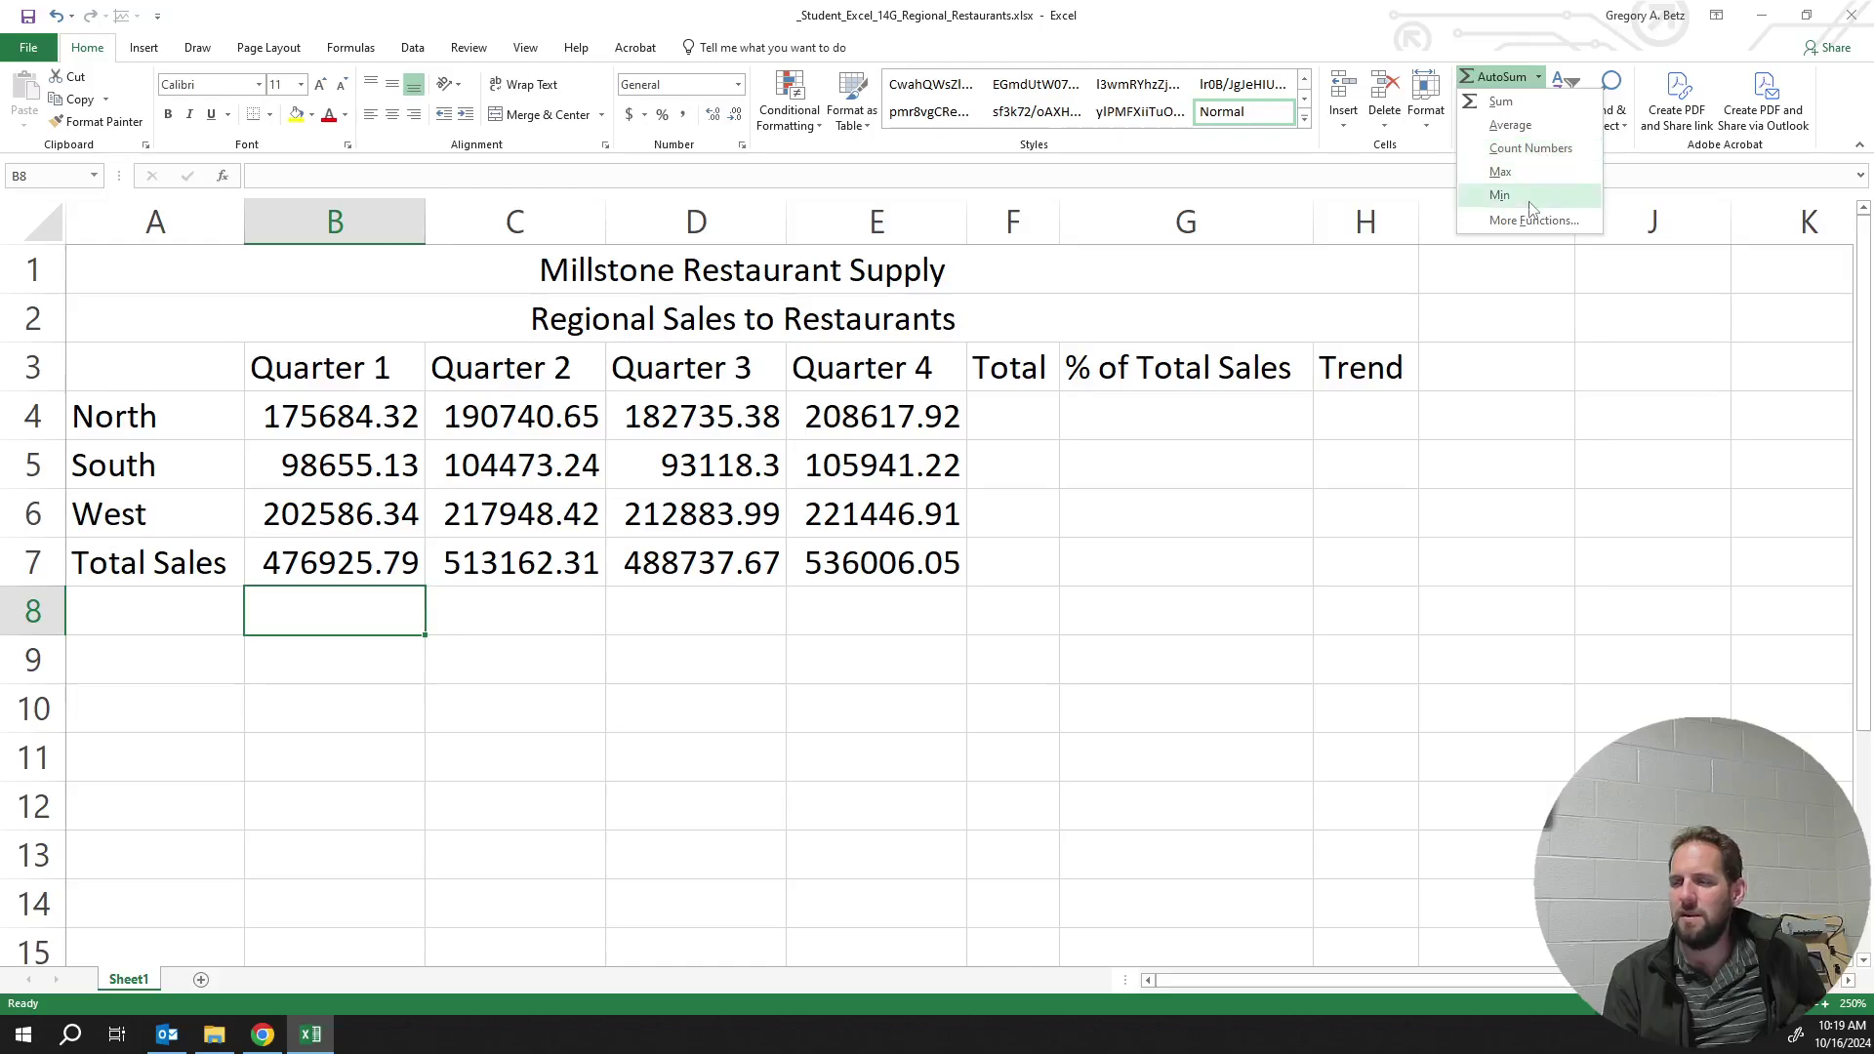
{"action": "key", "text": "Escape"}
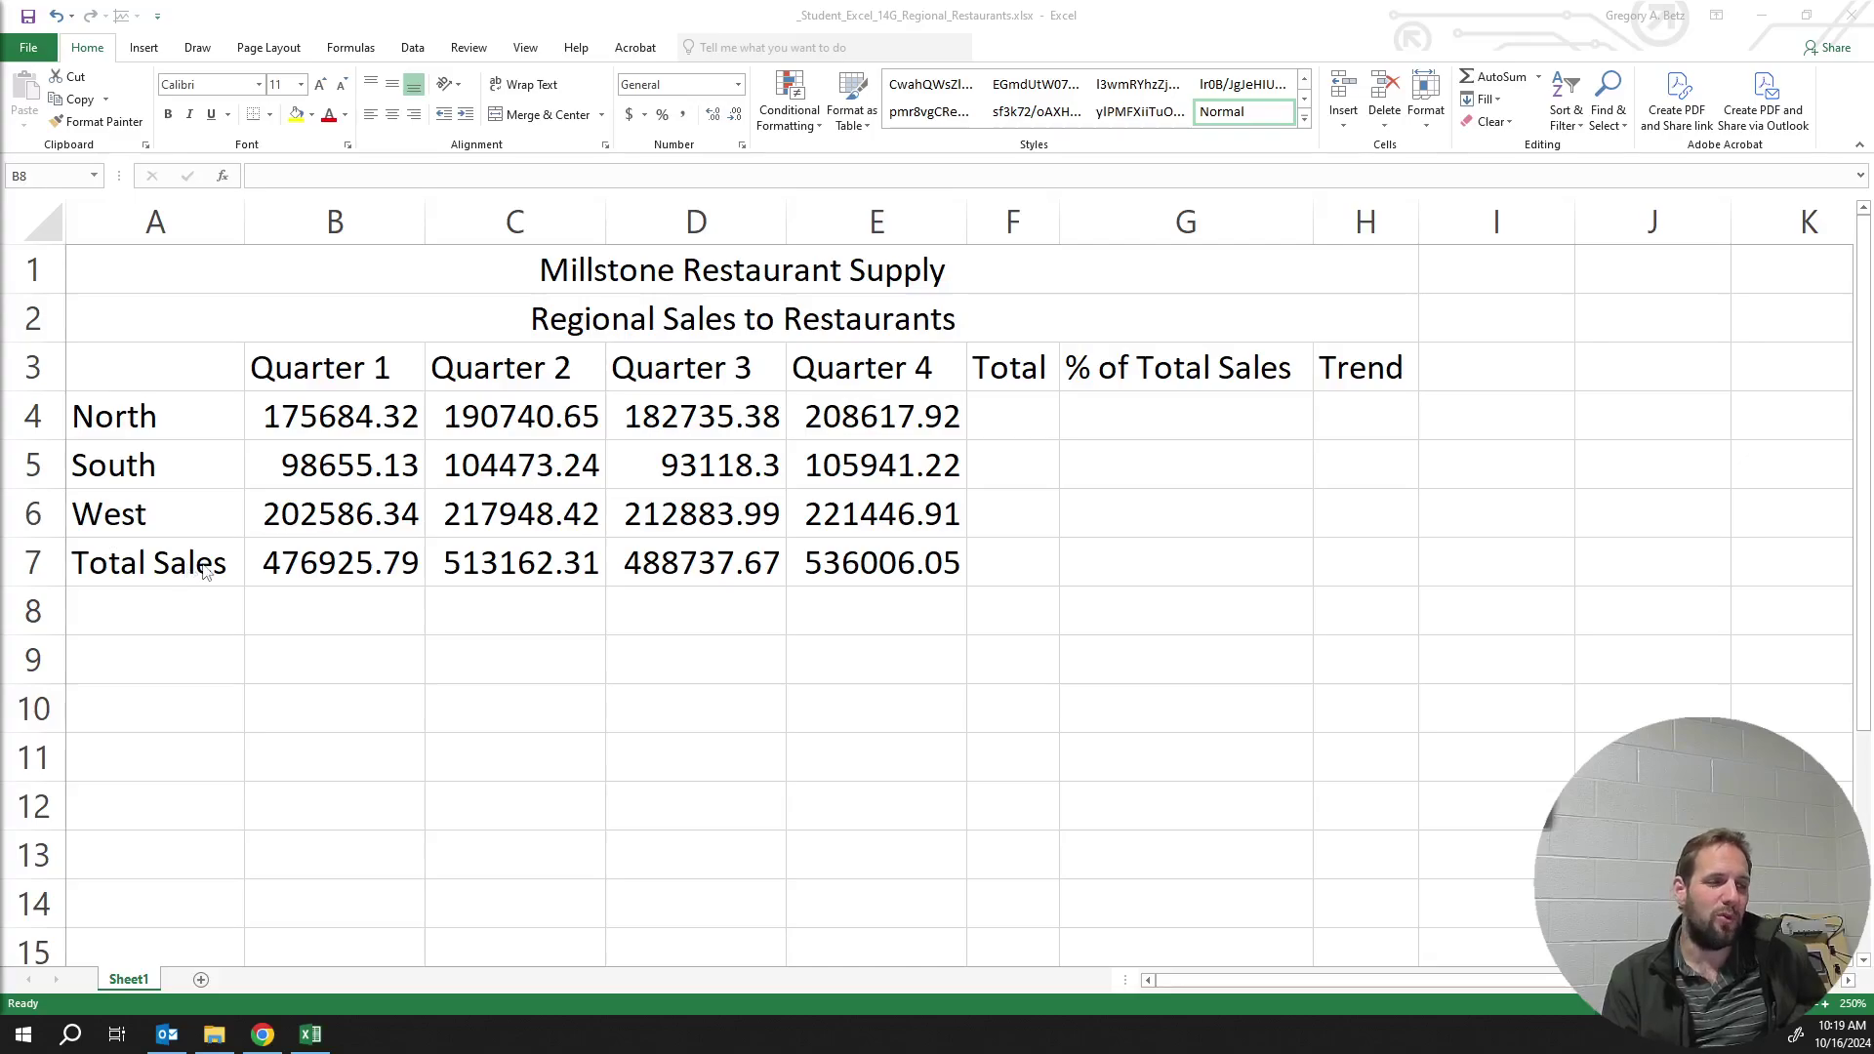
Enter a MAX formula in B8 that covers the Quarter 1 regional sales in B4:B6
{"action": "left_click", "coordinate": [322, 607]}
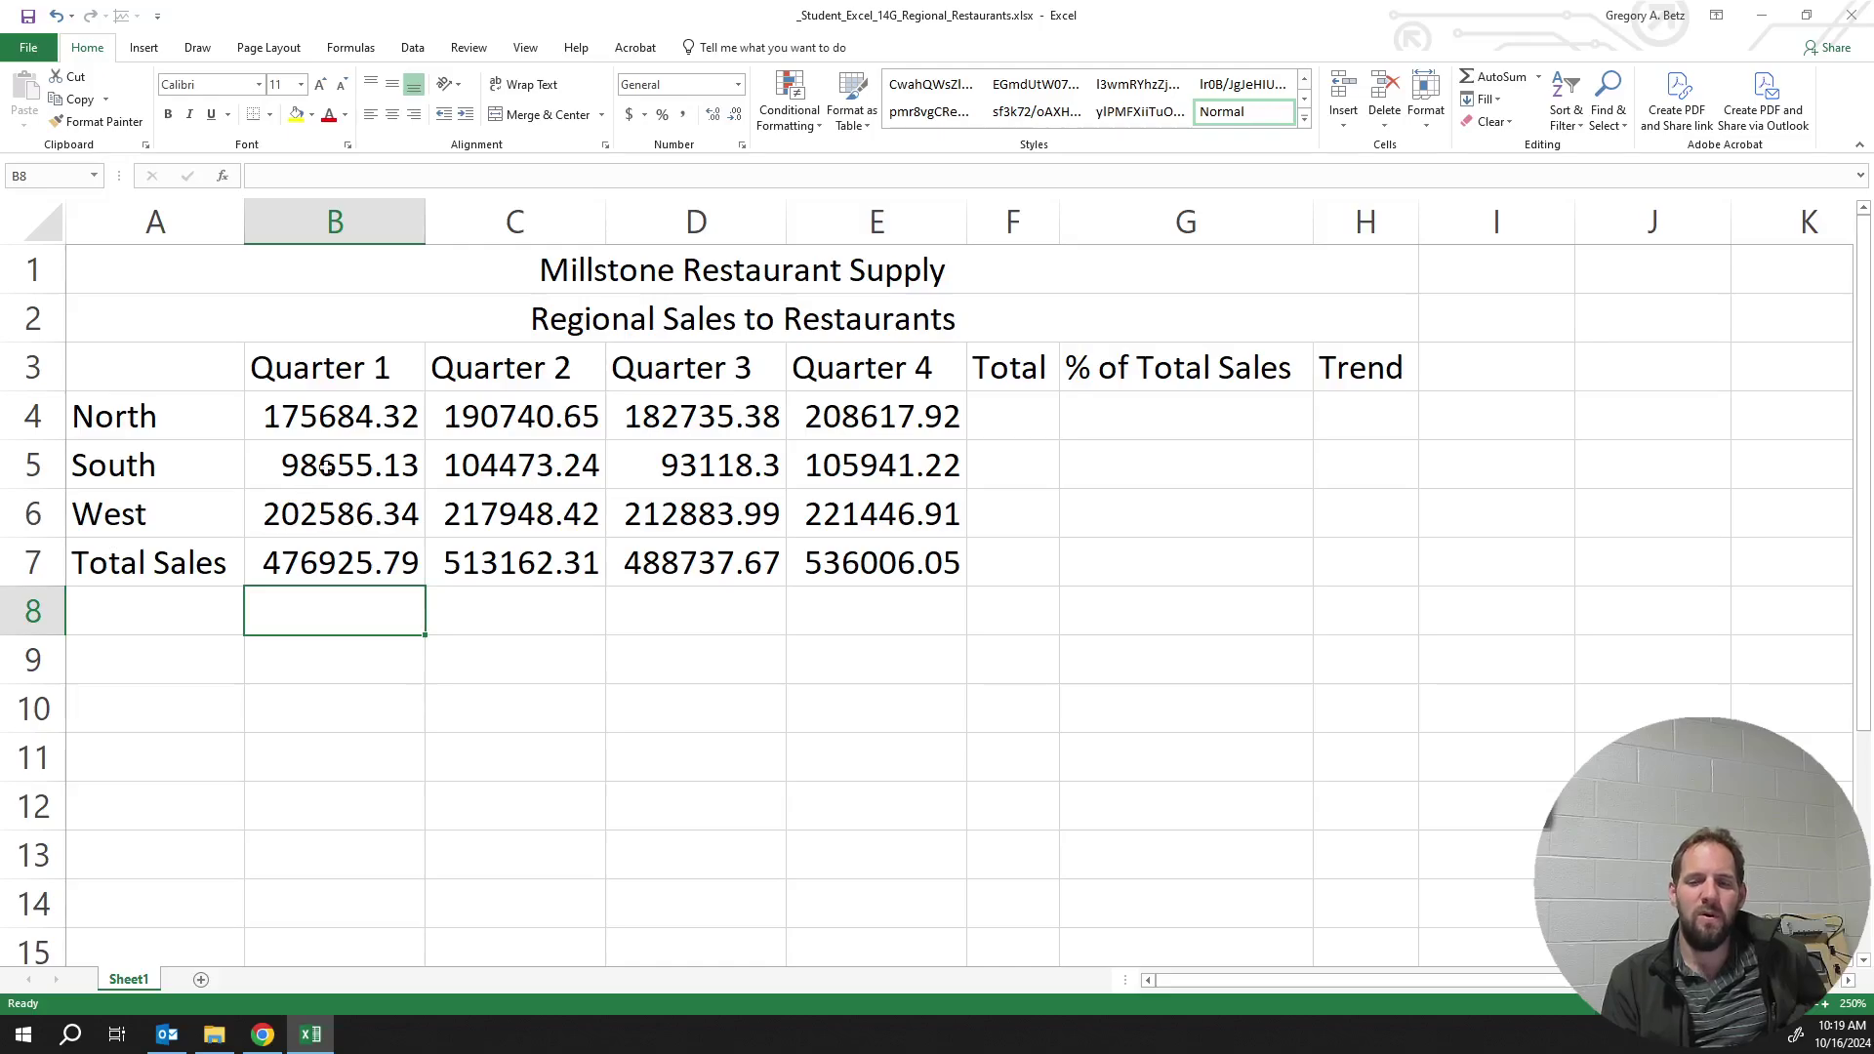
{"action": "type", "text": "=mac"}
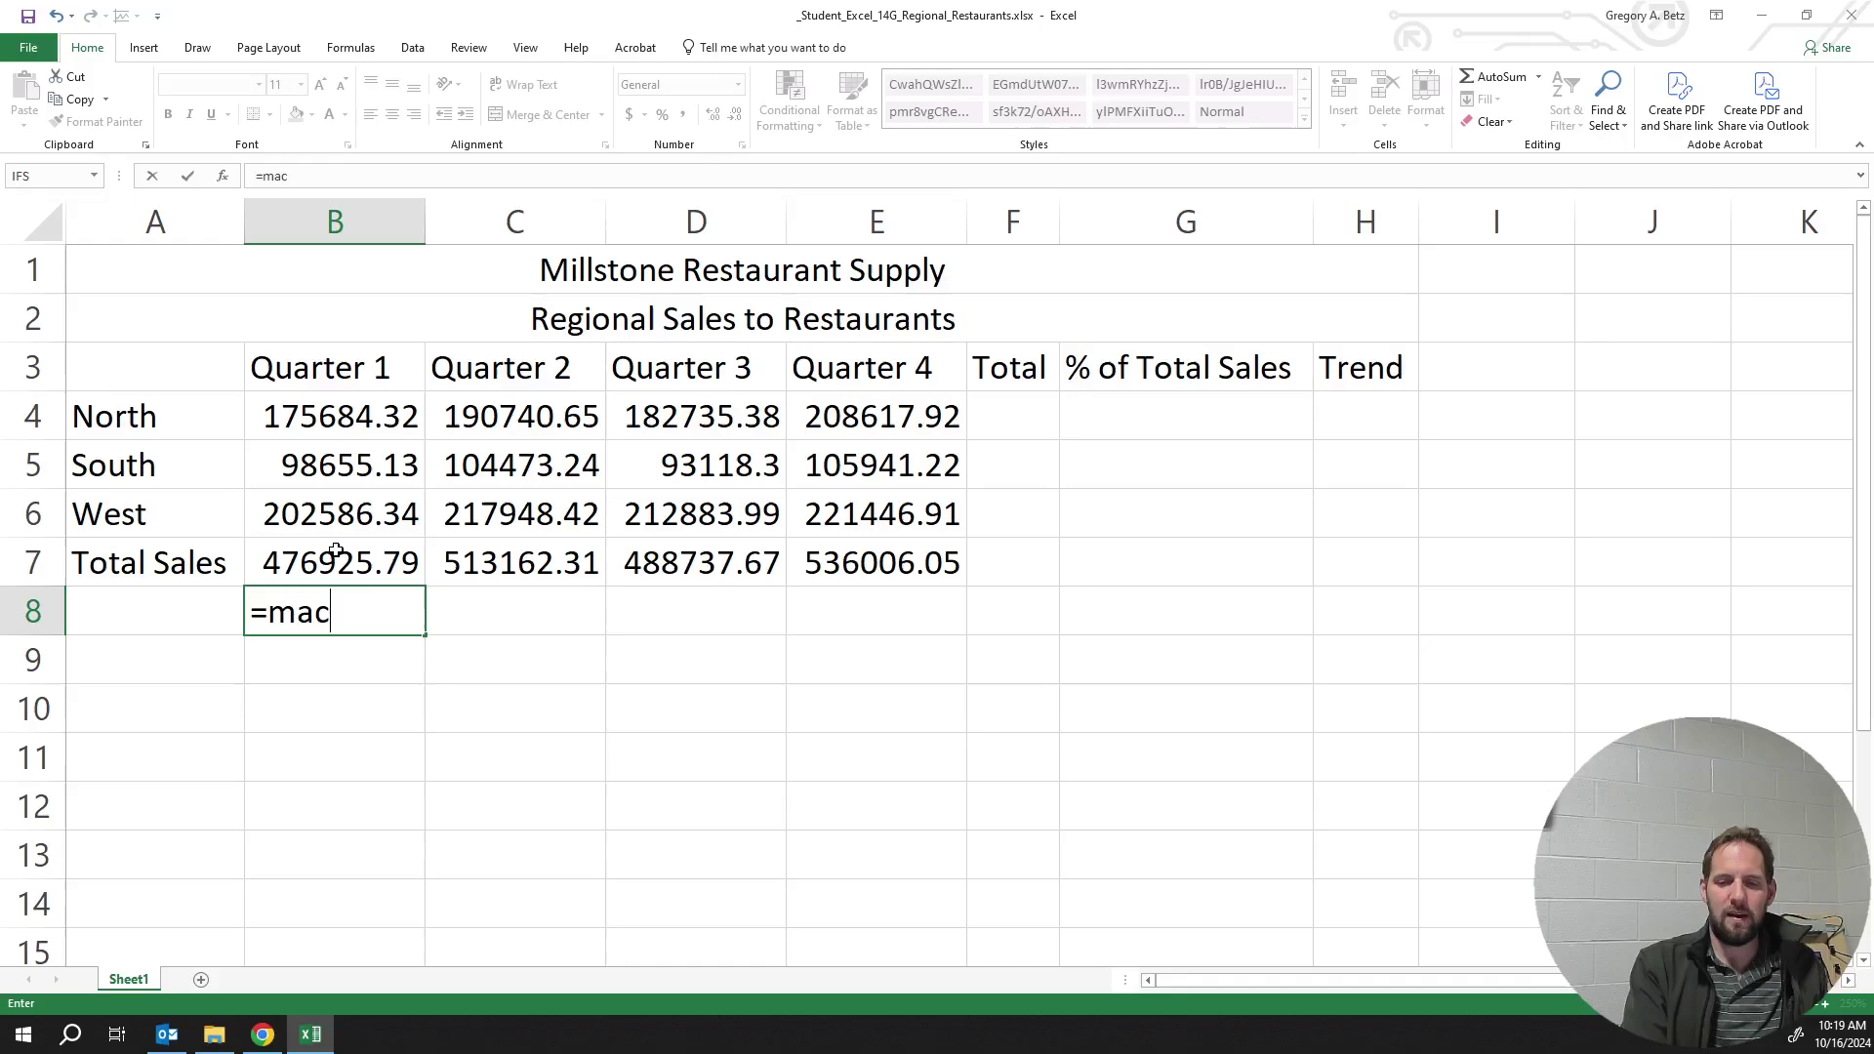
{"action": "key", "text": "BackSpace"}
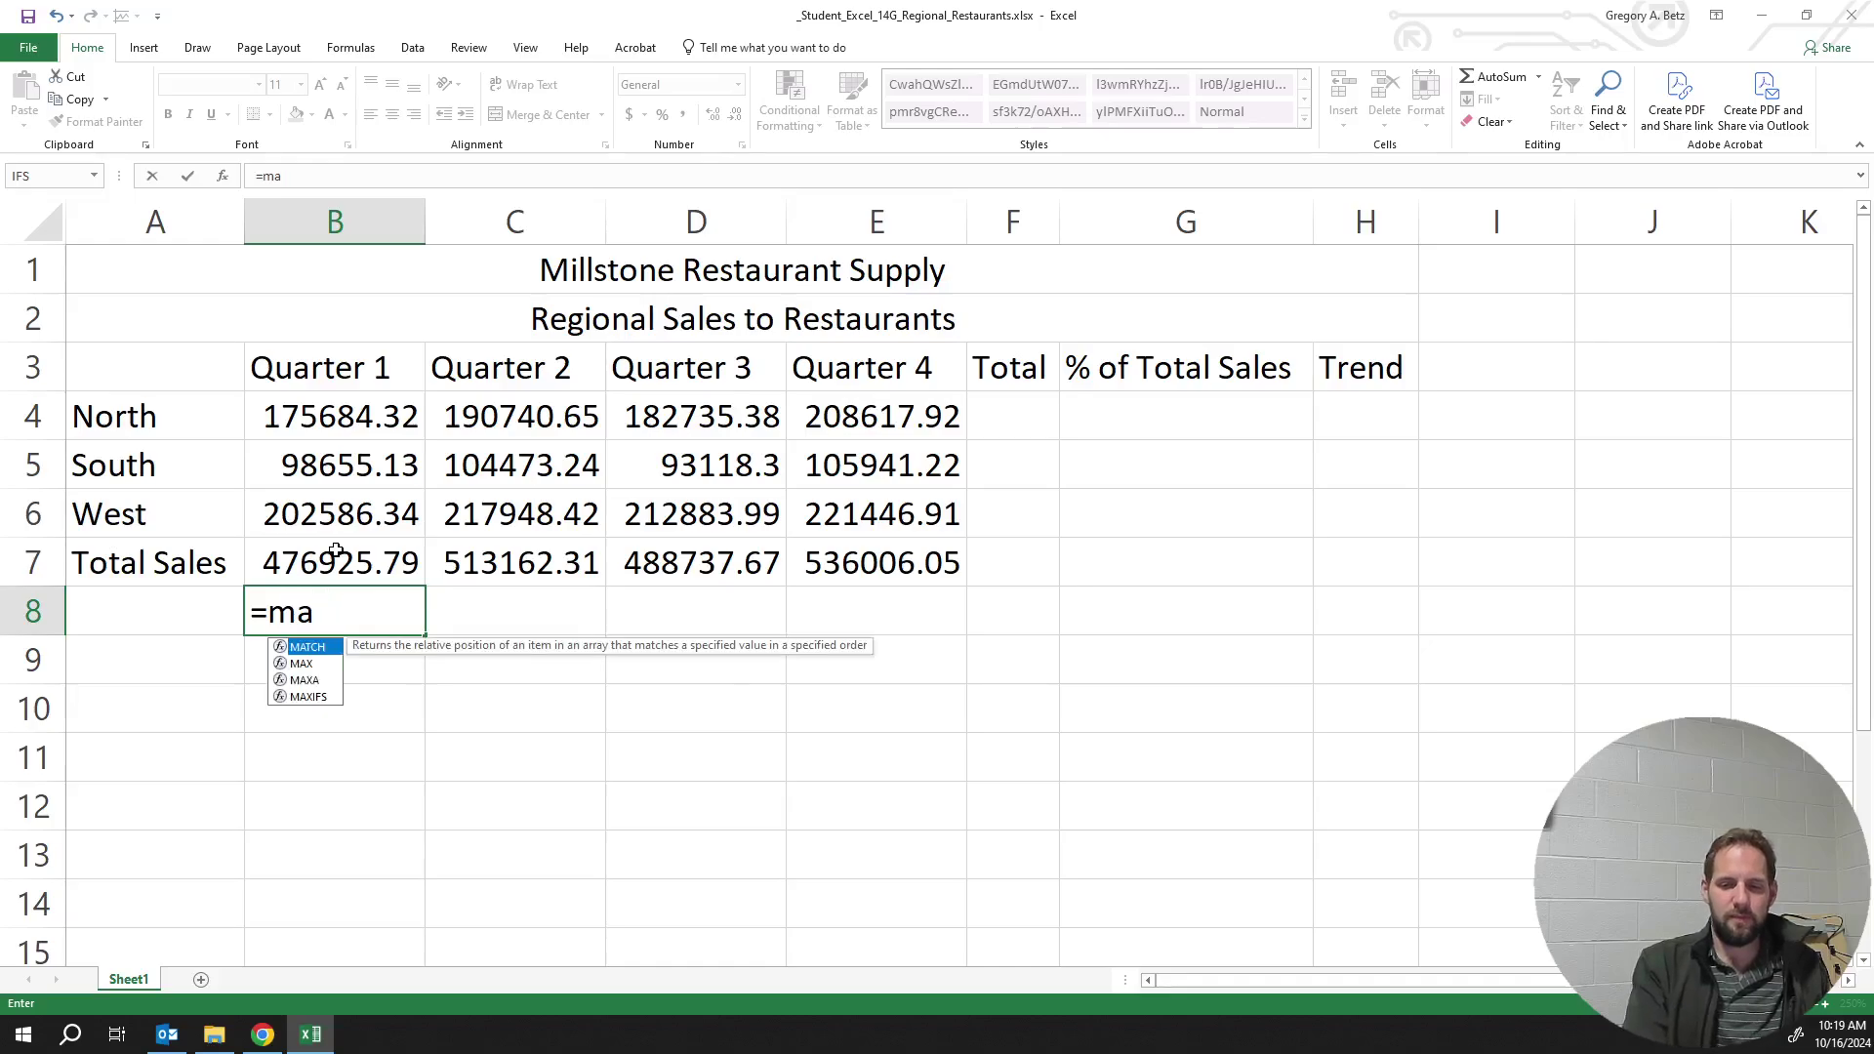
{"action": "type", "text": "x"}
{"action": "key", "text": "Tab"}
{"action": "left_click_drag", "start_coordinate": [347, 515], "coordinate": [338, 412]}
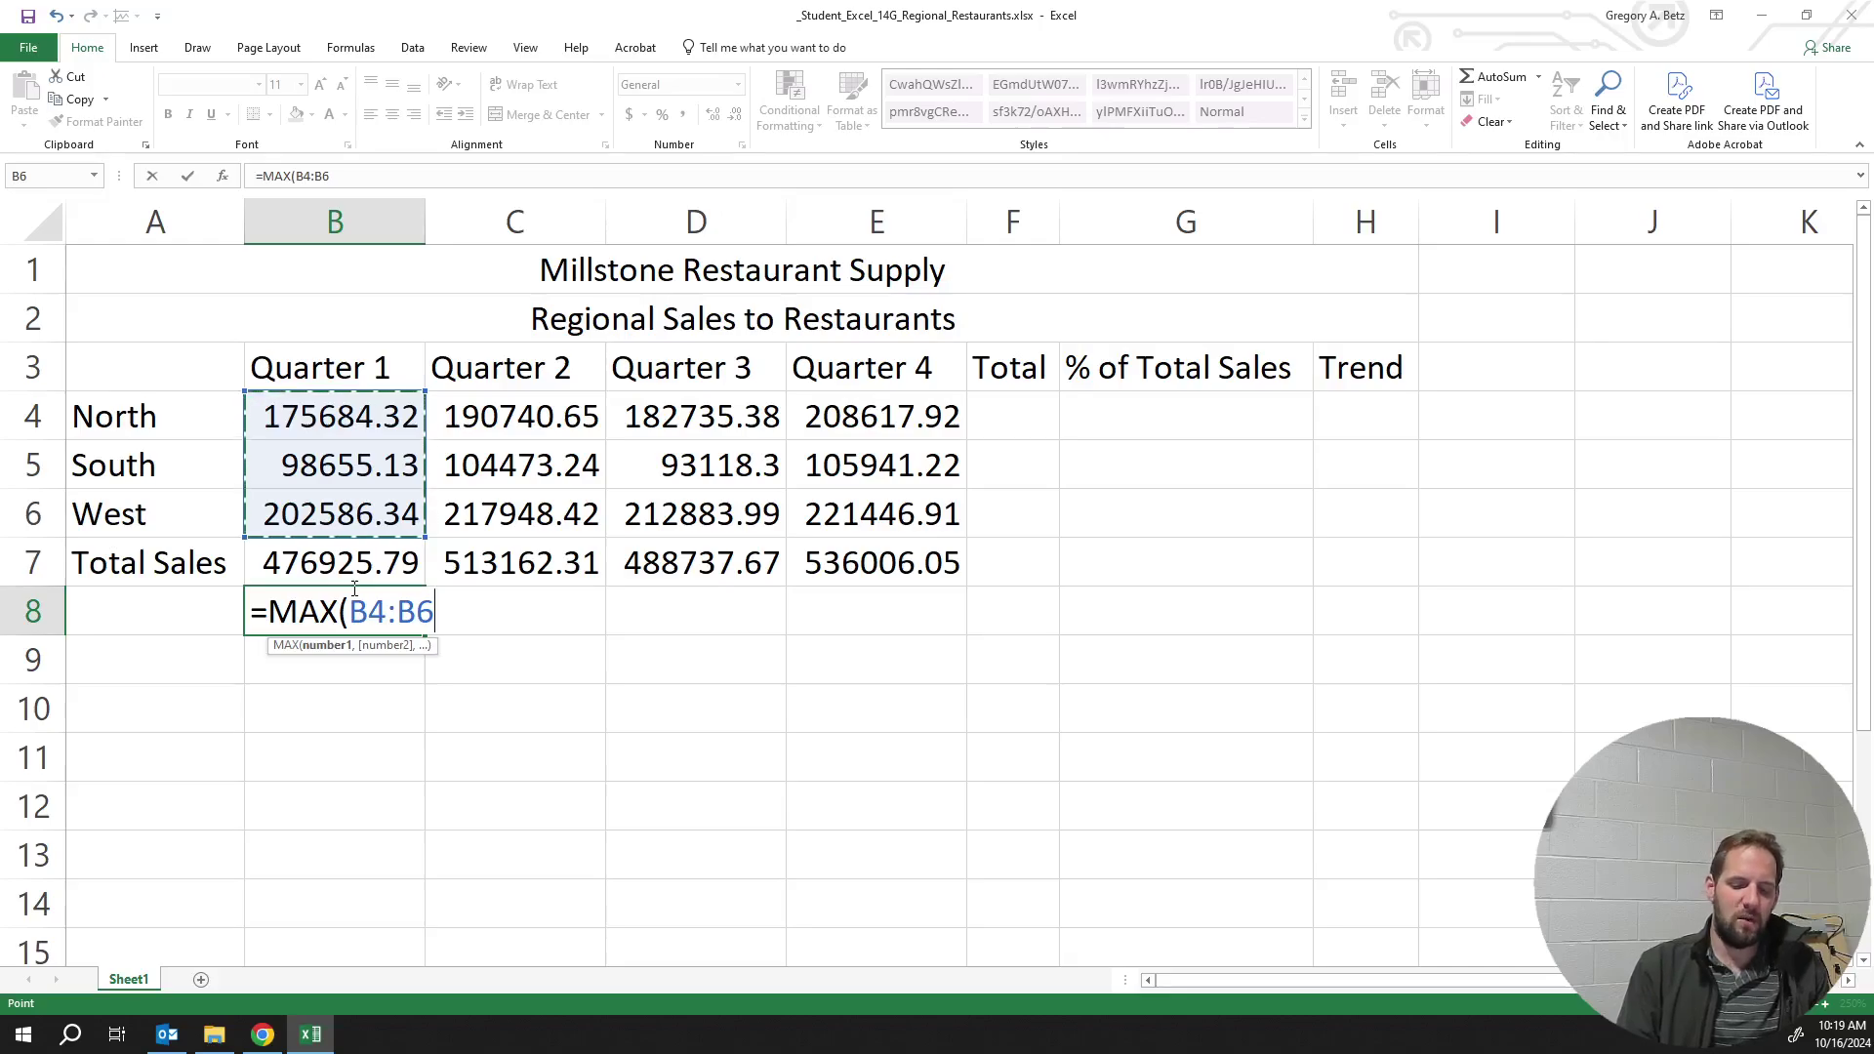
{"action": "key", "text": "Return"}
{"action": "left_click", "coordinate": [334, 625]}
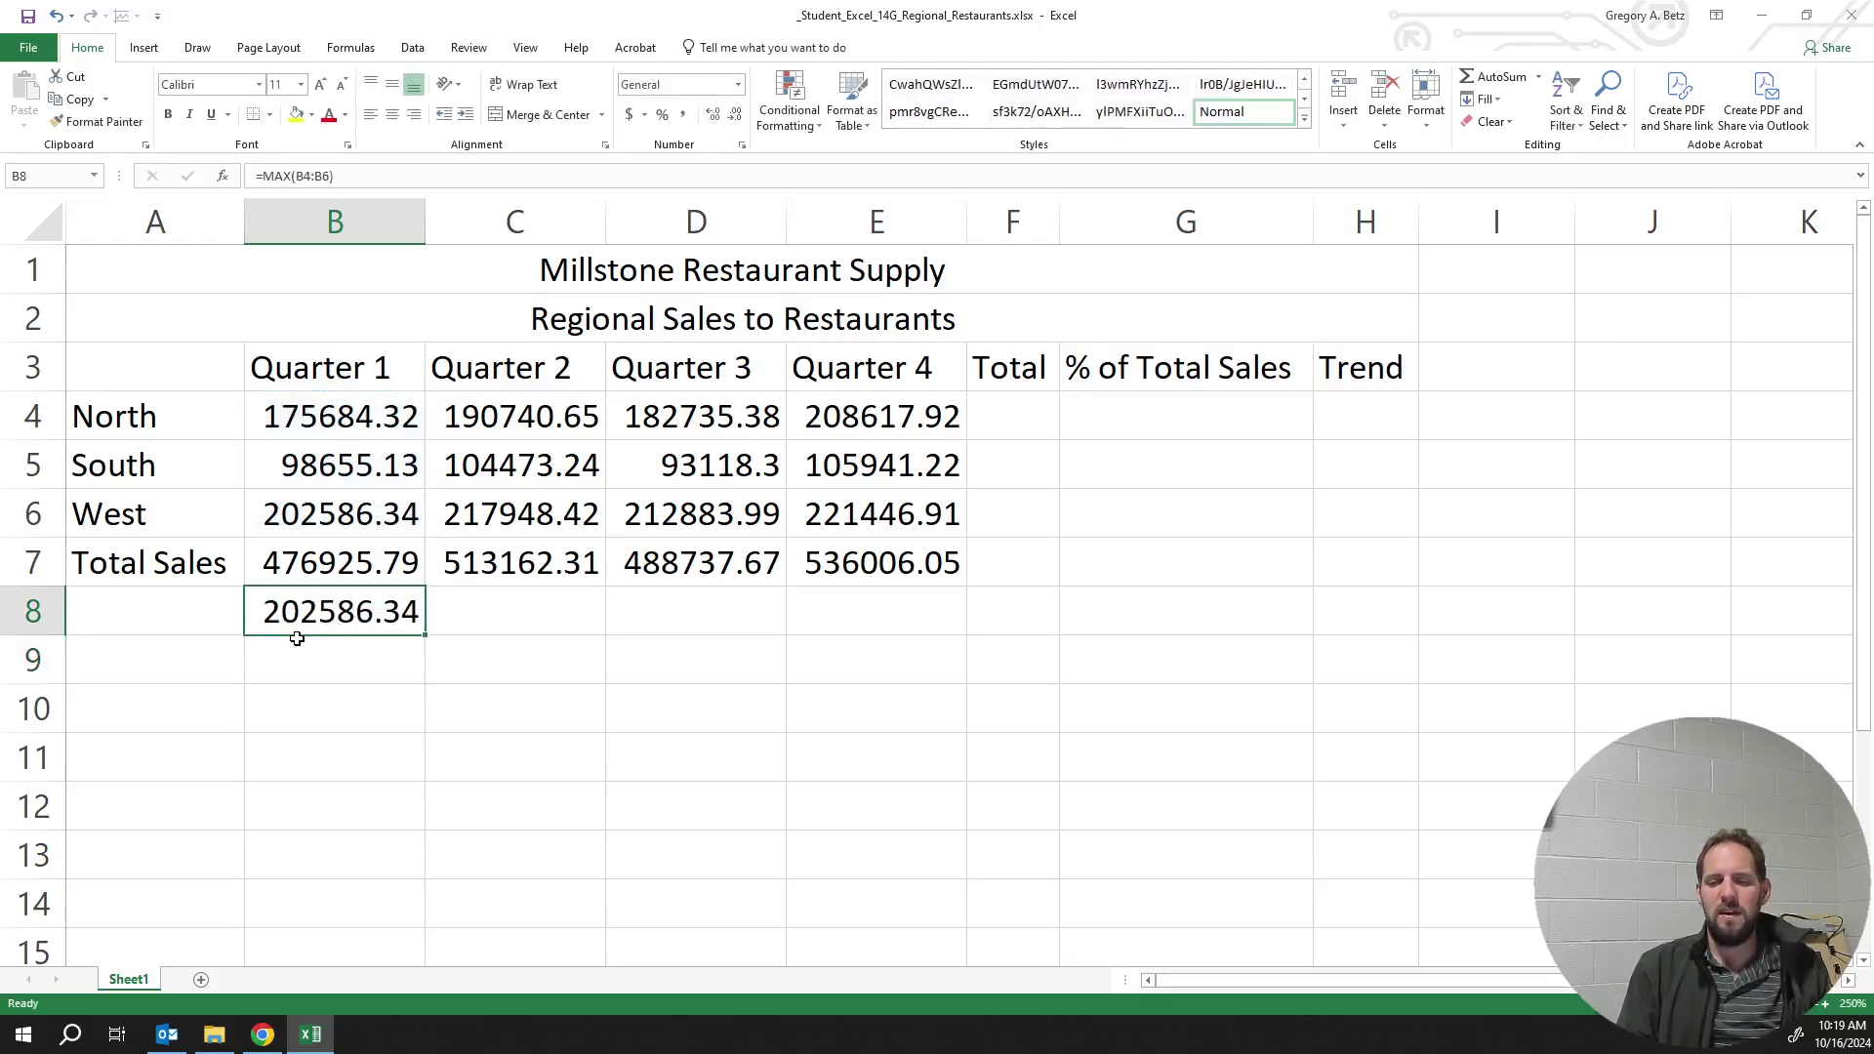
Compare the MAX formula and result in B8 with the West label and its Quarter 1 sales value
{"action": "left_click", "coordinate": [208, 516]}
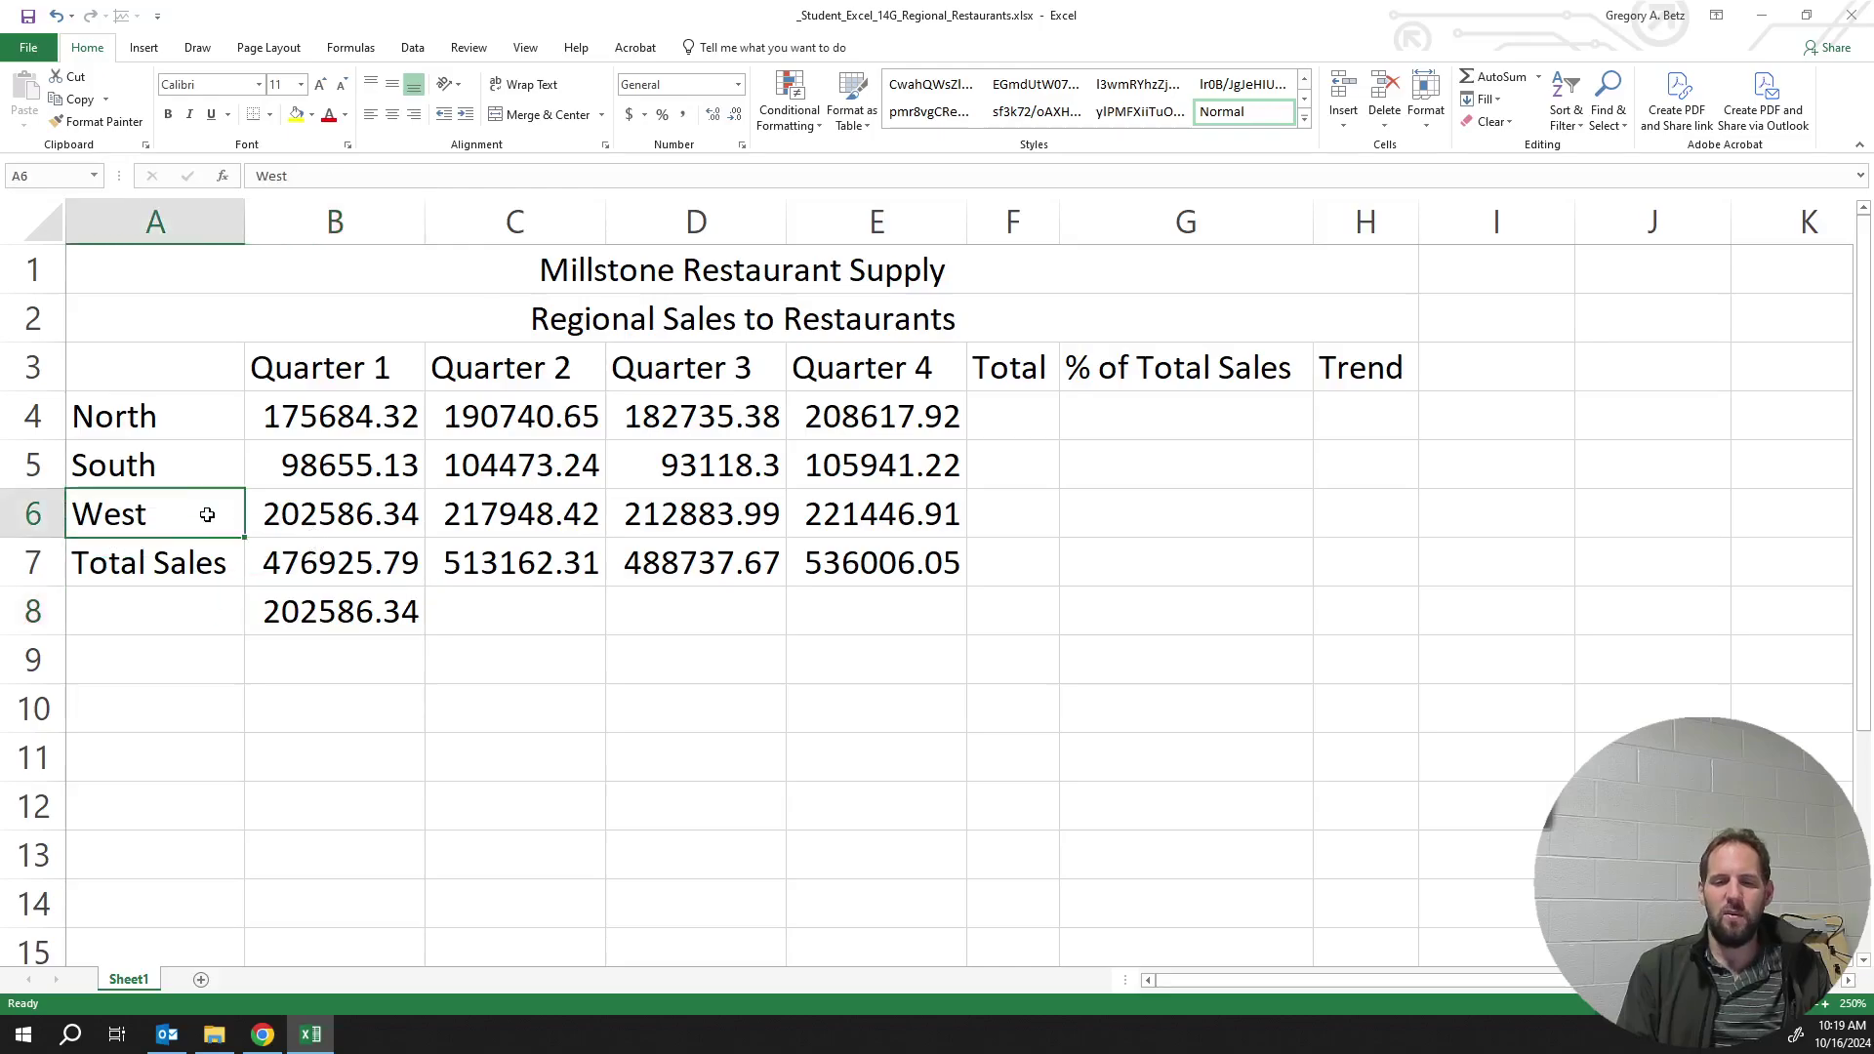
{"action": "left_click", "coordinate": [262, 559]}
{"action": "left_click", "coordinate": [287, 604]}
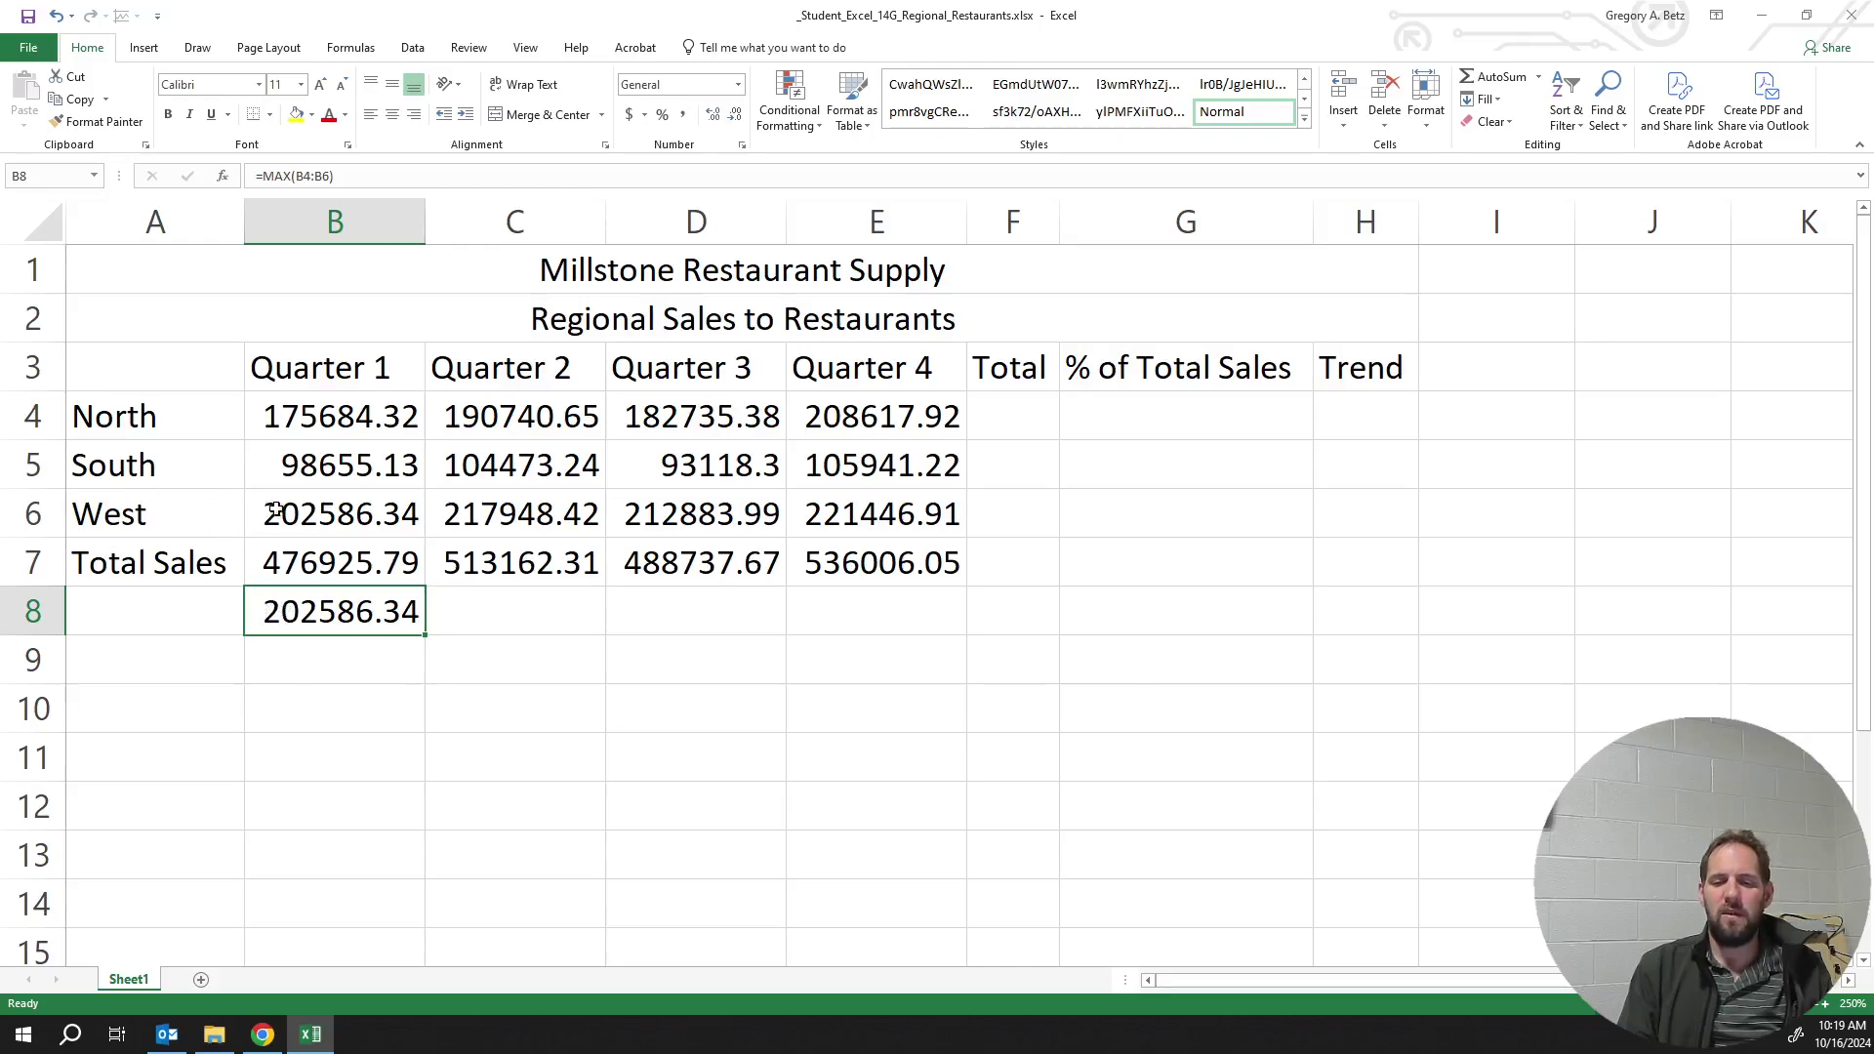
{"action": "left_click", "coordinate": [184, 506]}
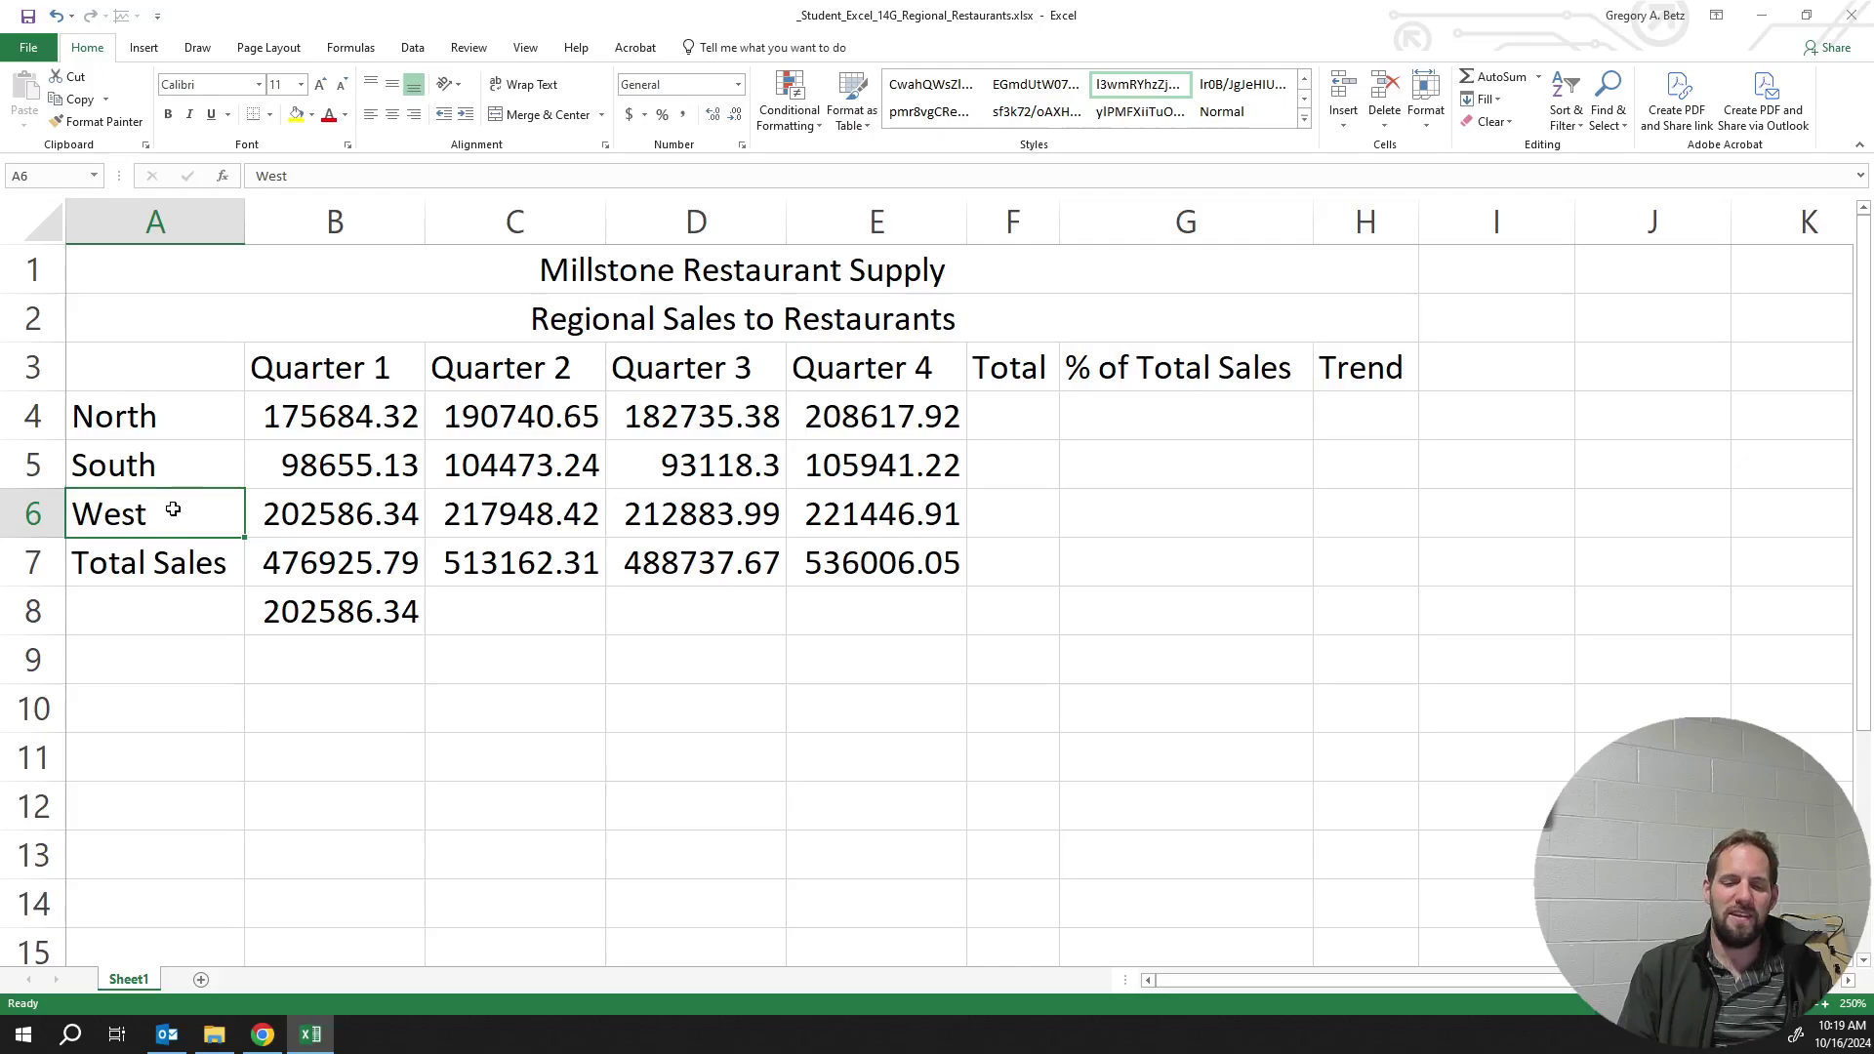
{"action": "left_click", "coordinate": [296, 613]}
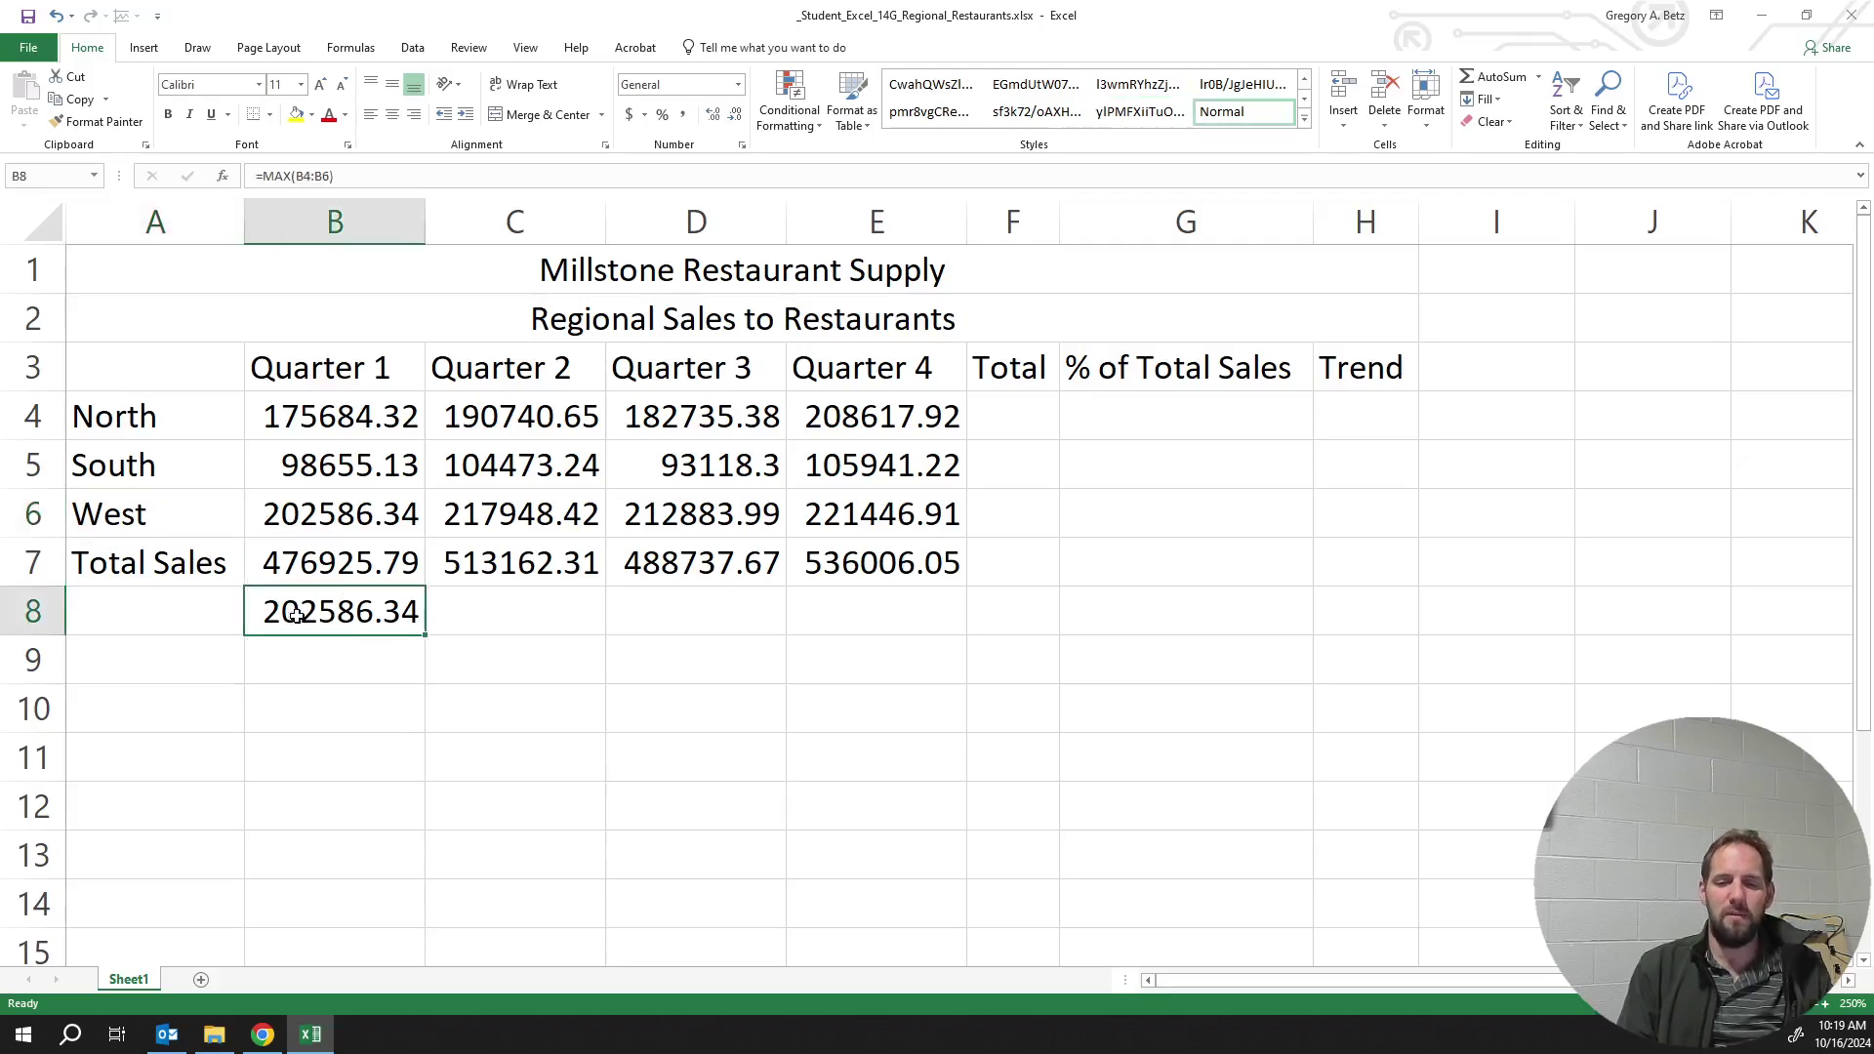
{"action": "left_click", "coordinate": [191, 520]}
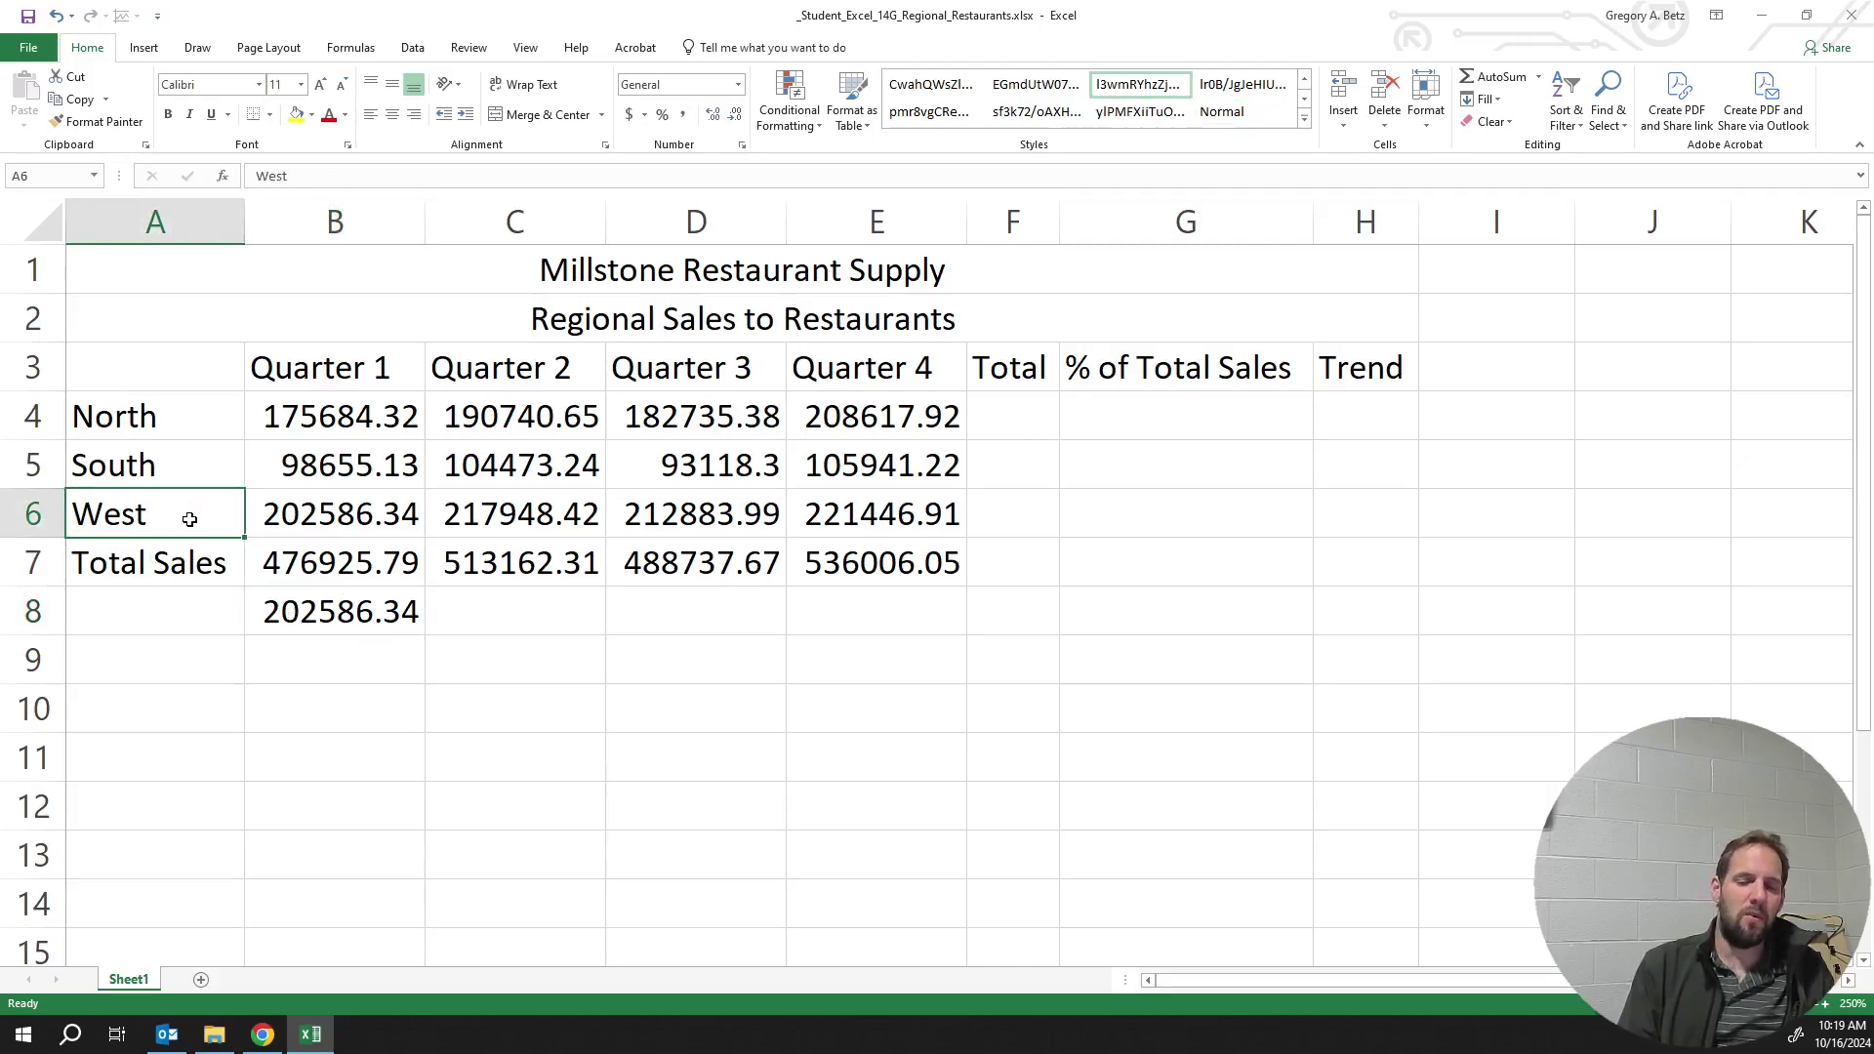
{"action": "left_click", "coordinate": [297, 603]}
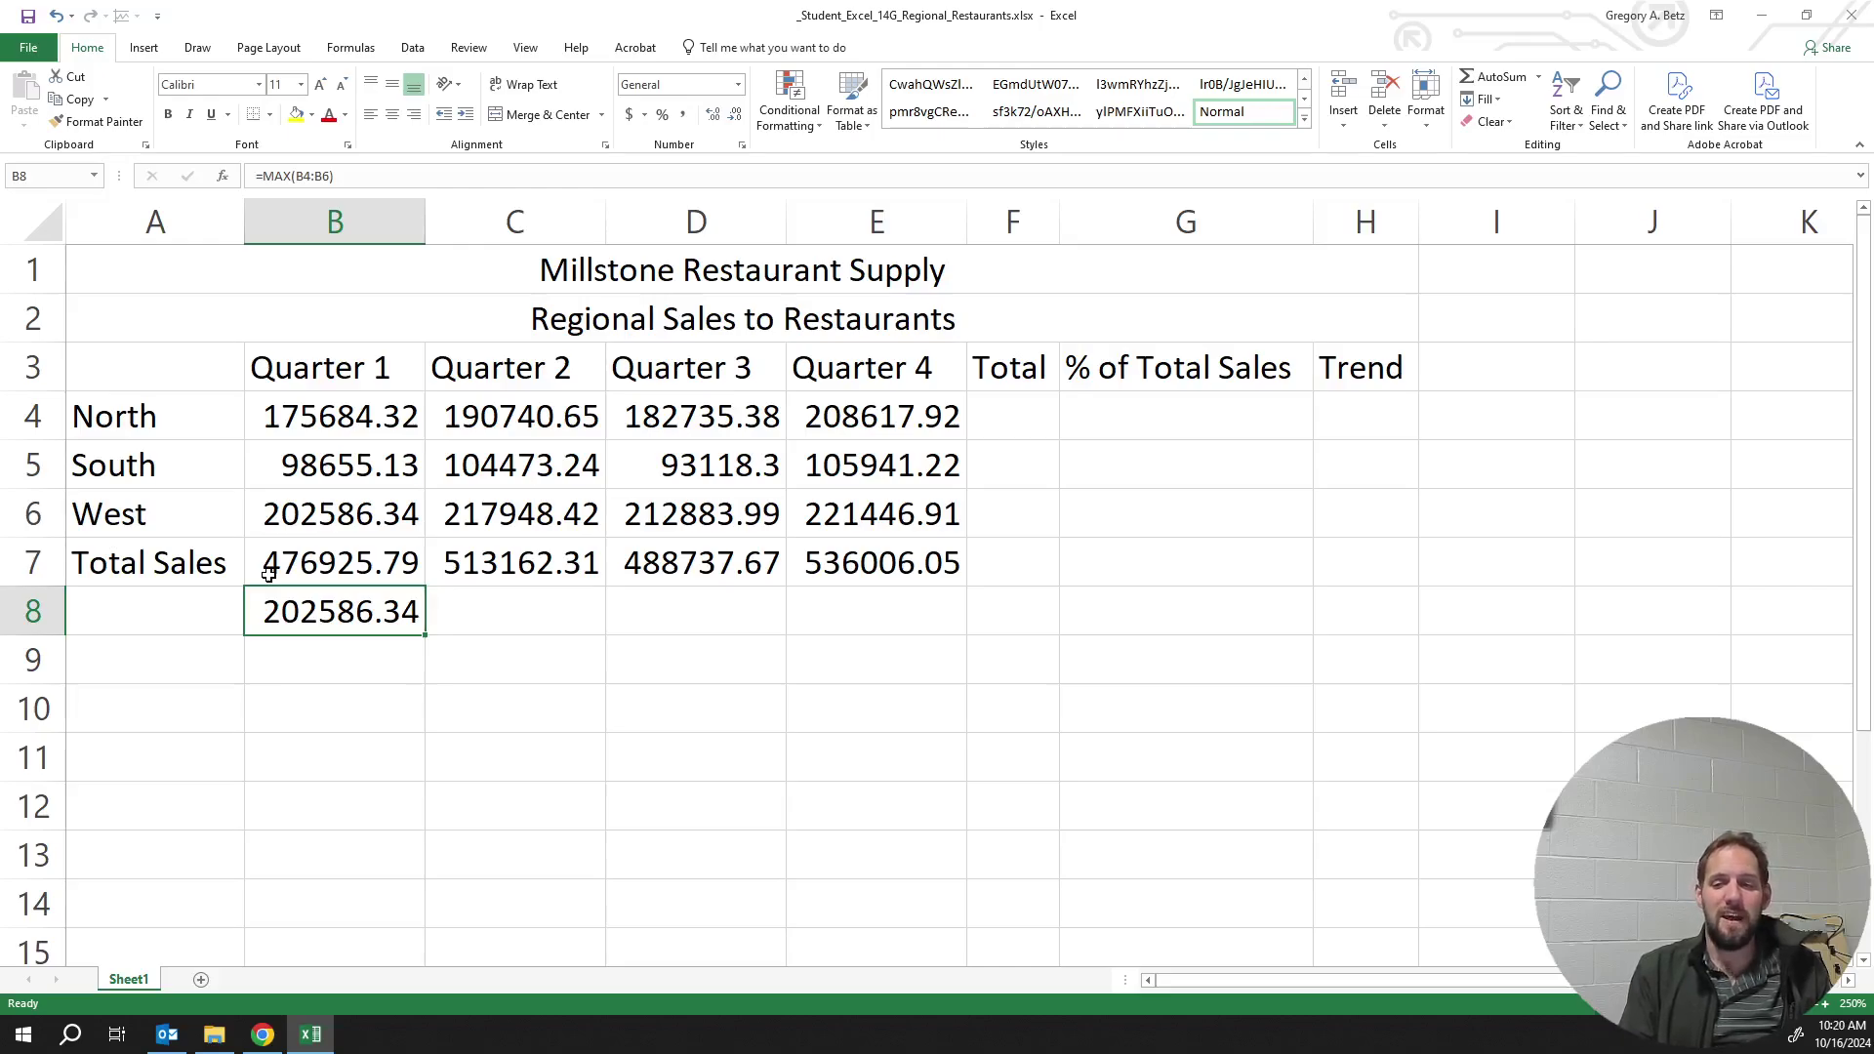
{"action": "left_click", "coordinate": [289, 509]}
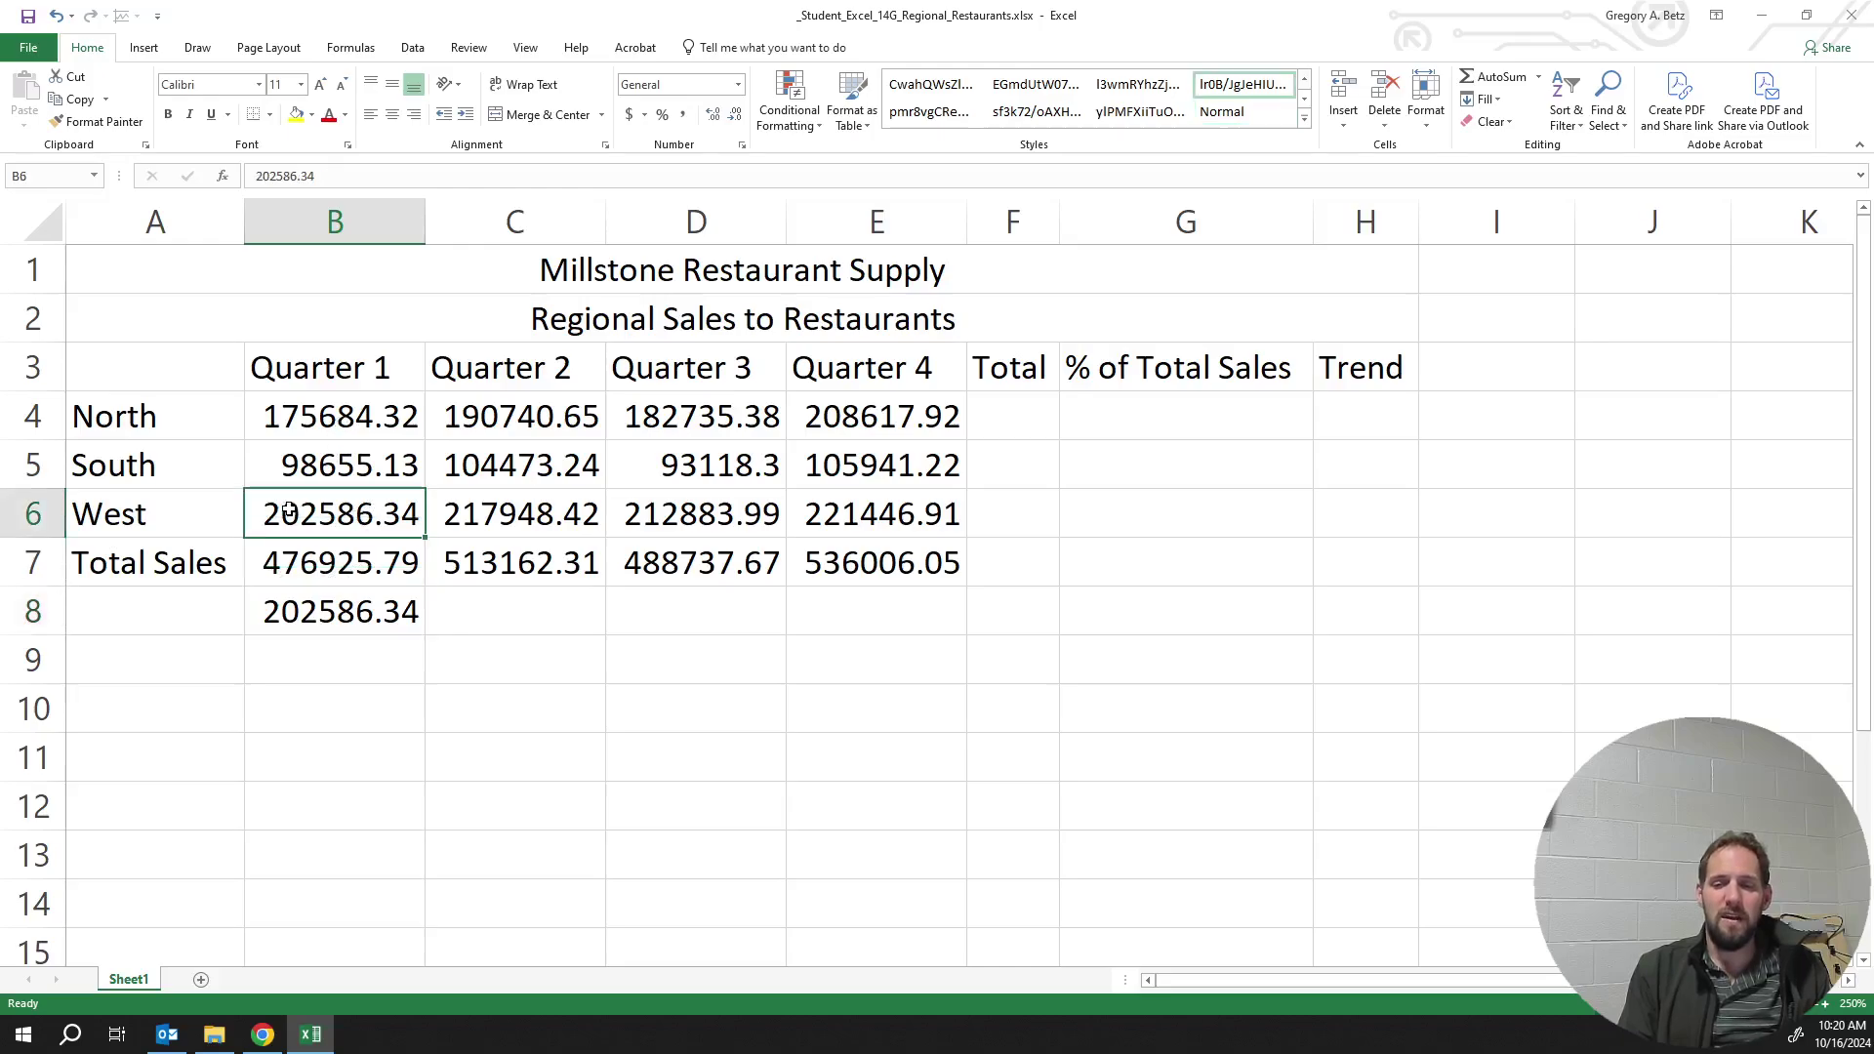
Change the North Quarter 1 sales value in B4 to 375684.32
{"action": "left_click", "coordinate": [274, 416]}
{"action": "double_click", "coordinate": [274, 416]}
{"action": "left_click_drag", "start_coordinate": [282, 416], "coordinate": [261, 415]}
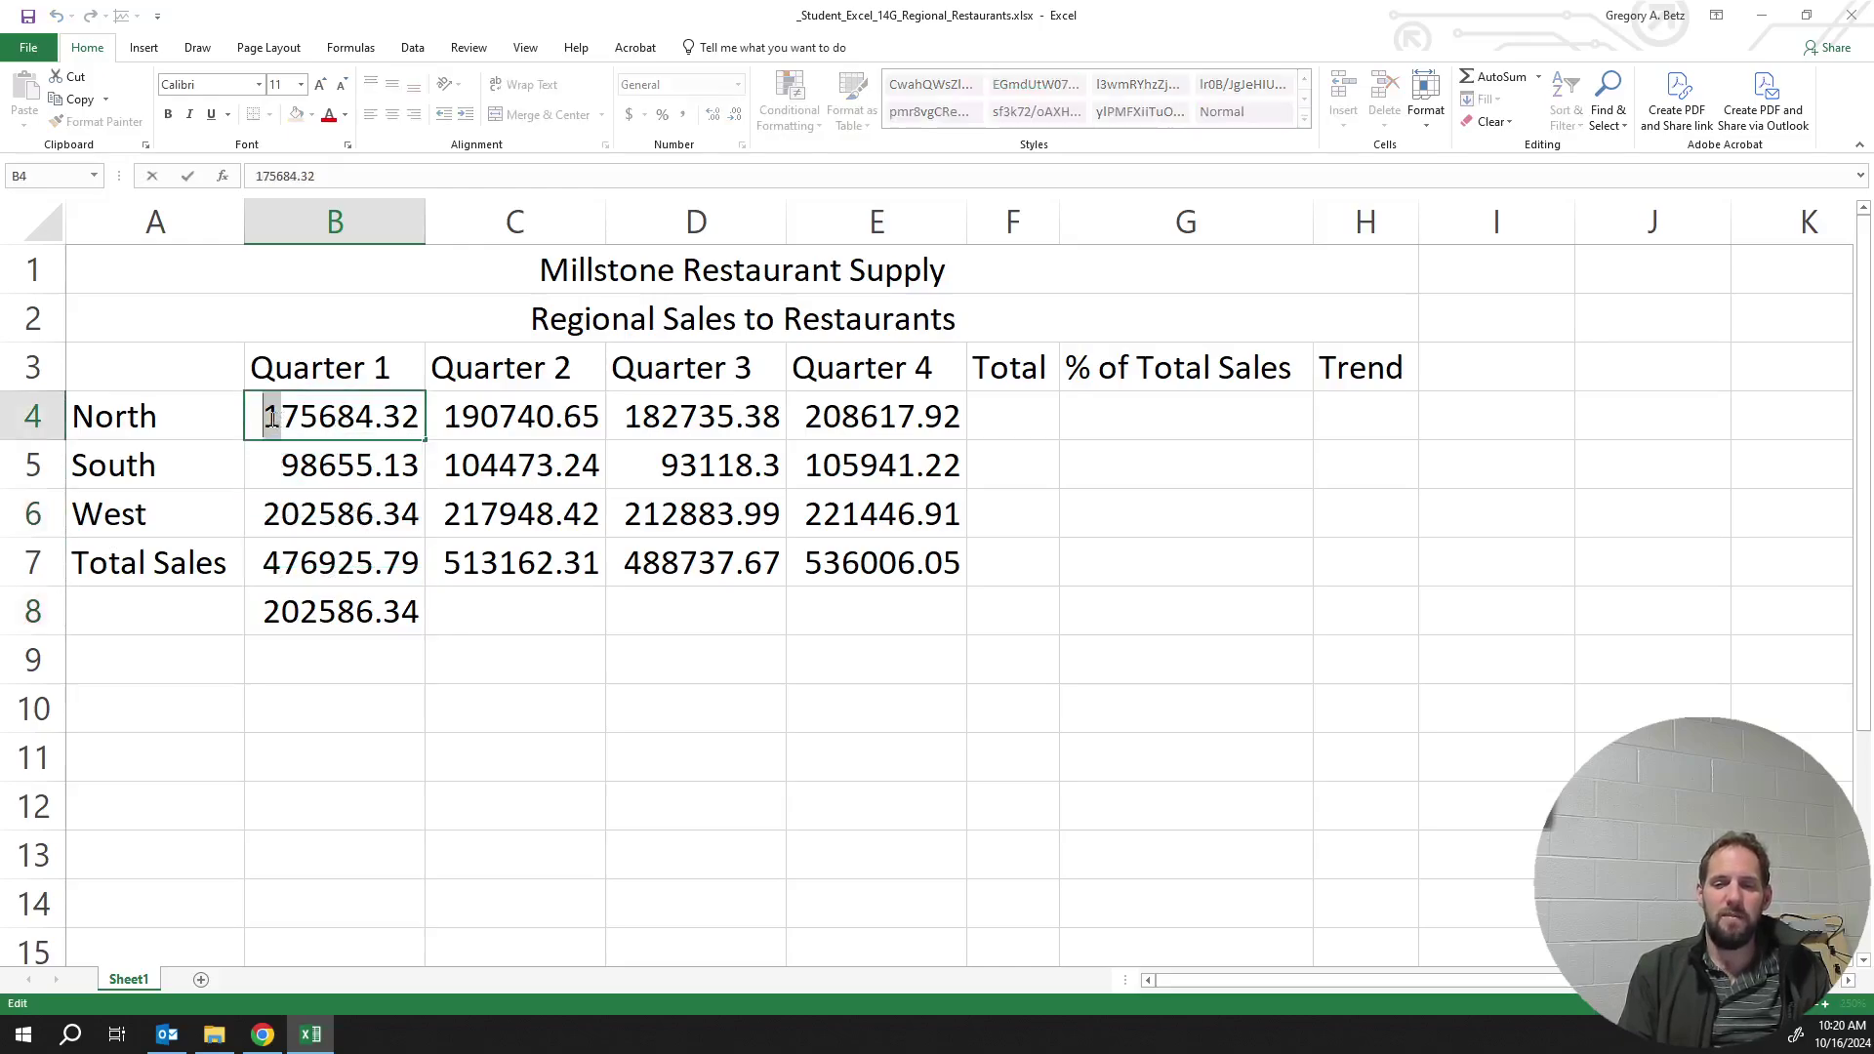
{"action": "type", "text": "3"}
{"action": "key", "text": "Return"}
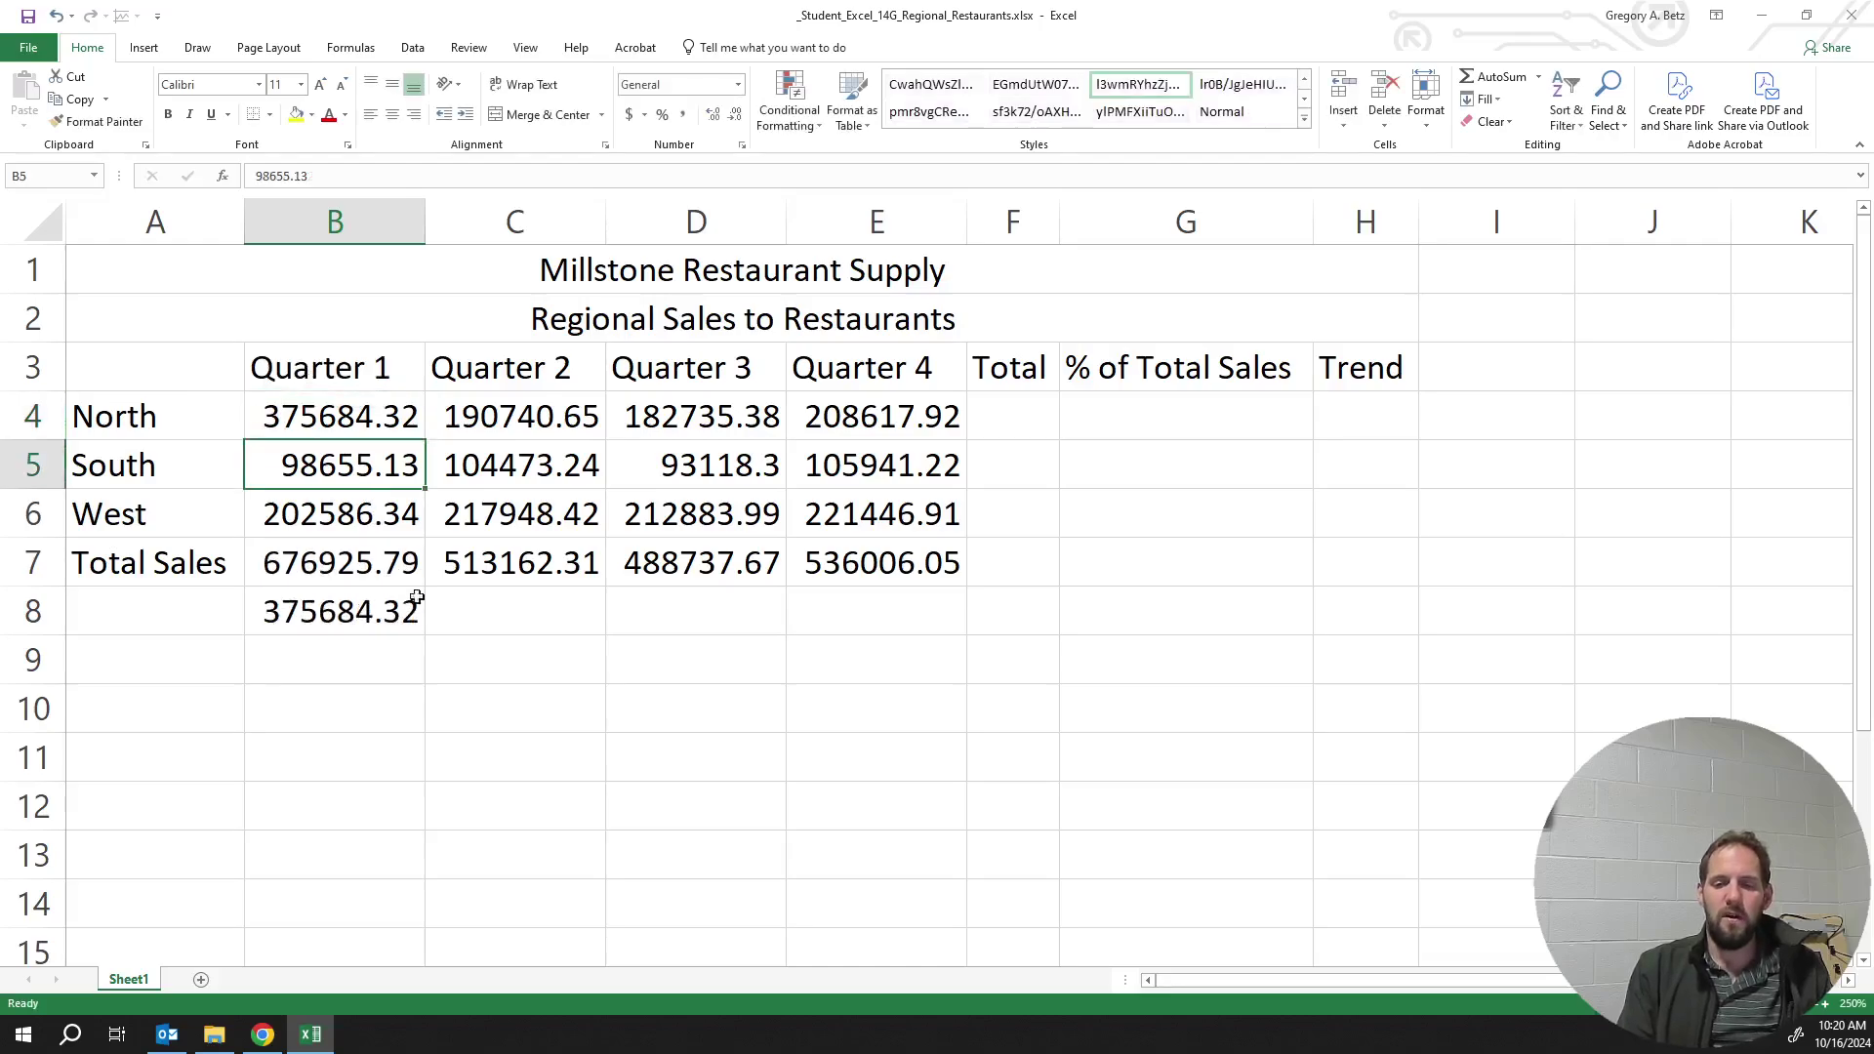
Check the recalculated Total Sales in B7 and maximum in B8, and undo the change to B4
{"action": "left_click", "coordinate": [386, 628]}
{"action": "left_click", "coordinate": [394, 576]}
{"action": "key", "text": "Down"}
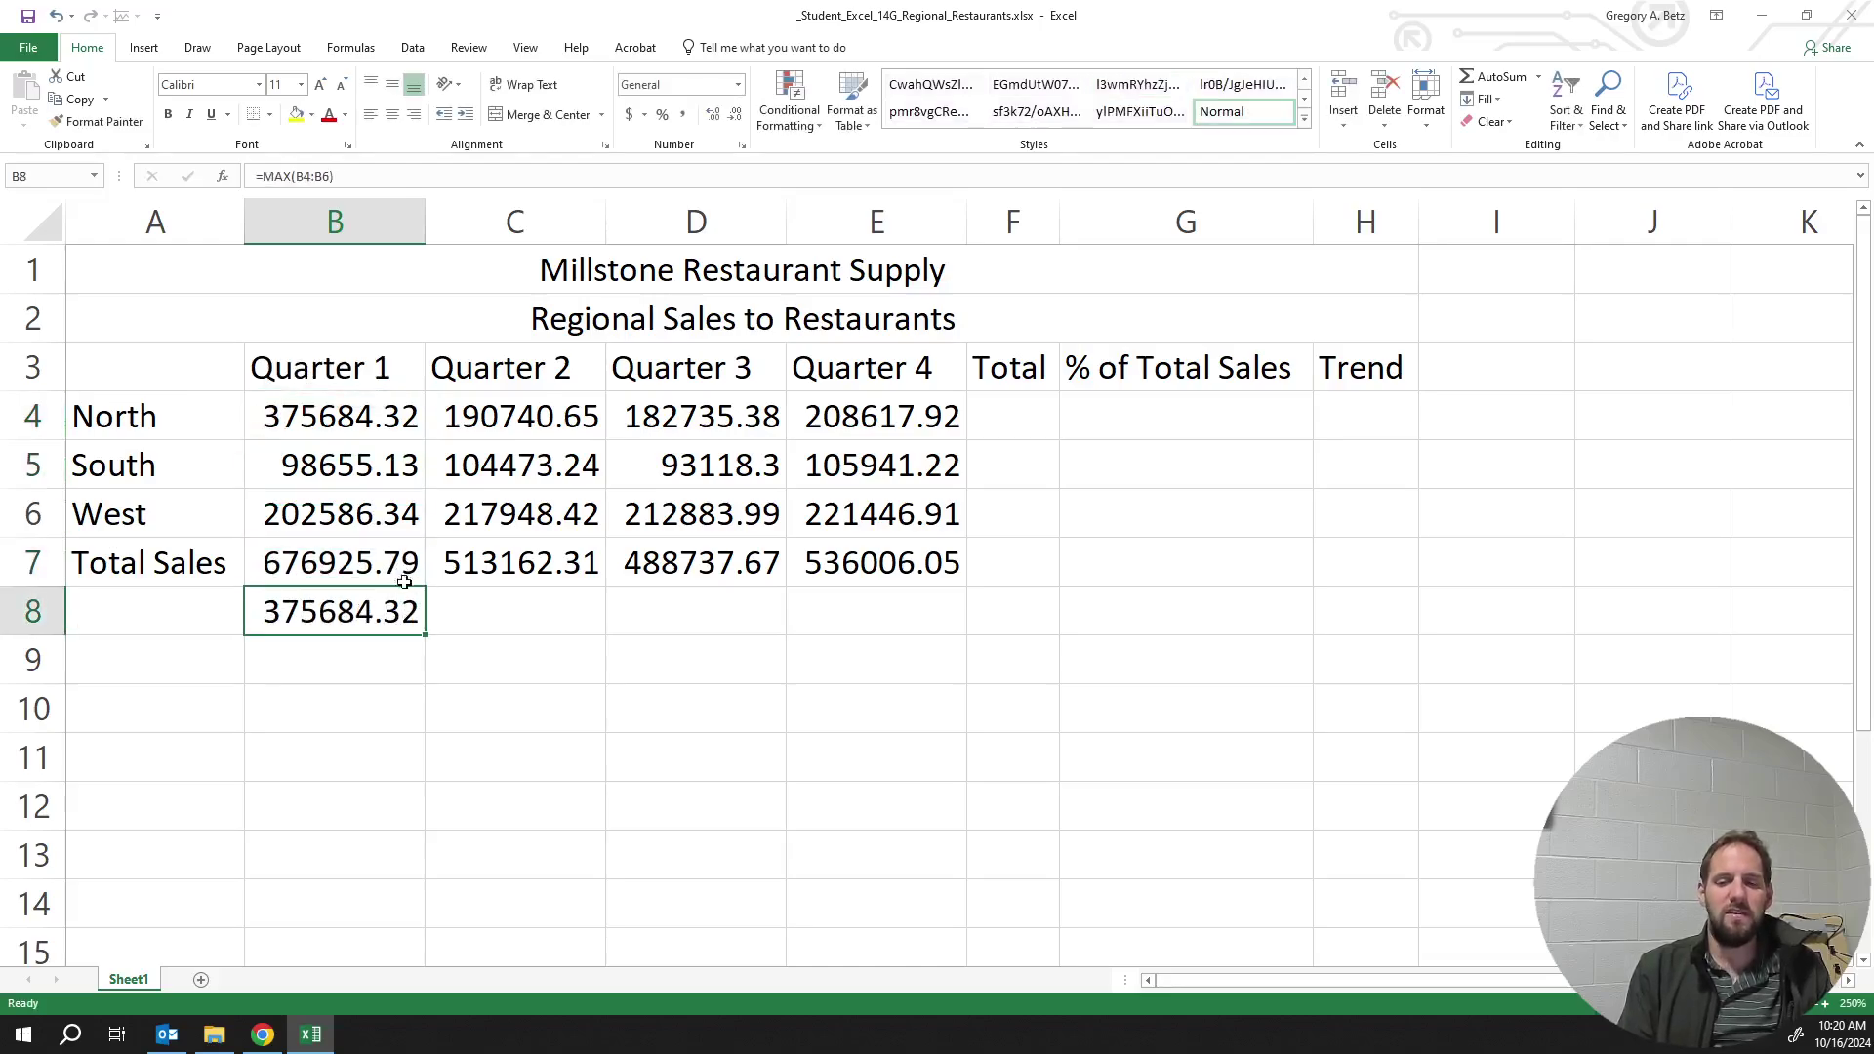
{"action": "left_click", "coordinate": [406, 561]}
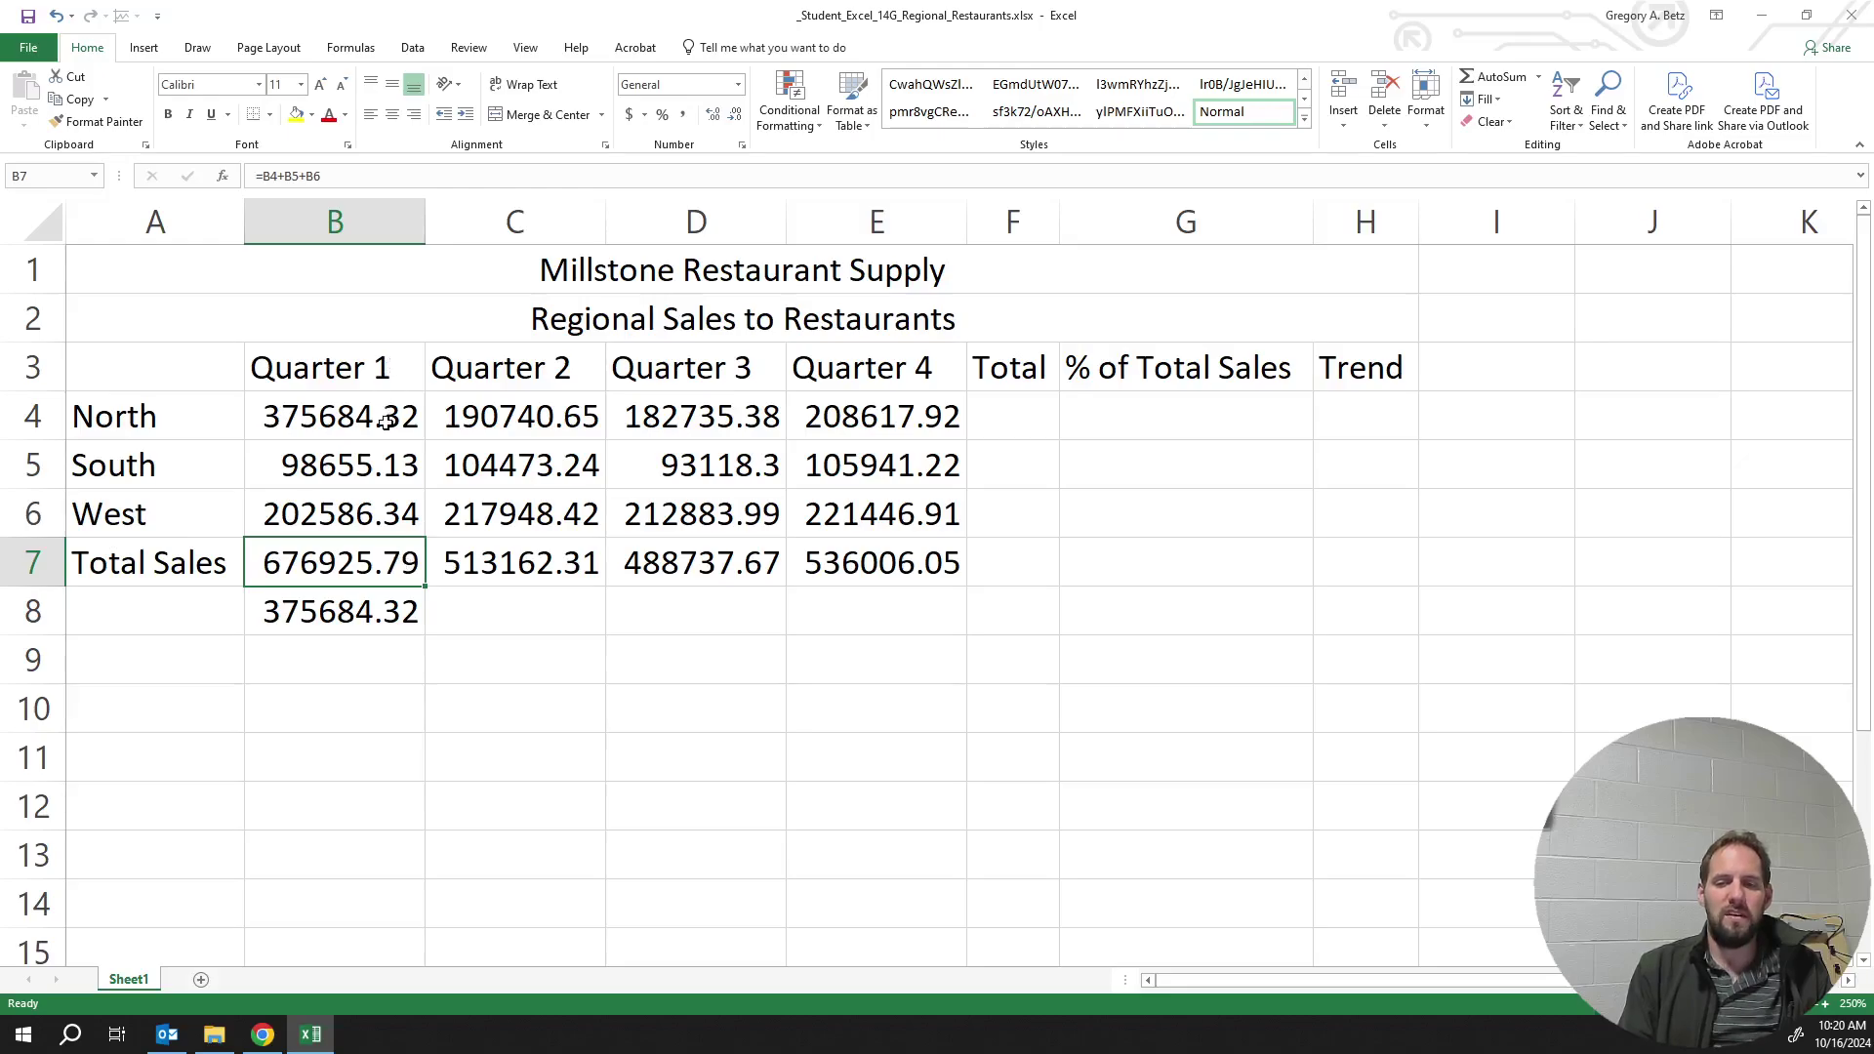
{"action": "left_click", "coordinate": [383, 613]}
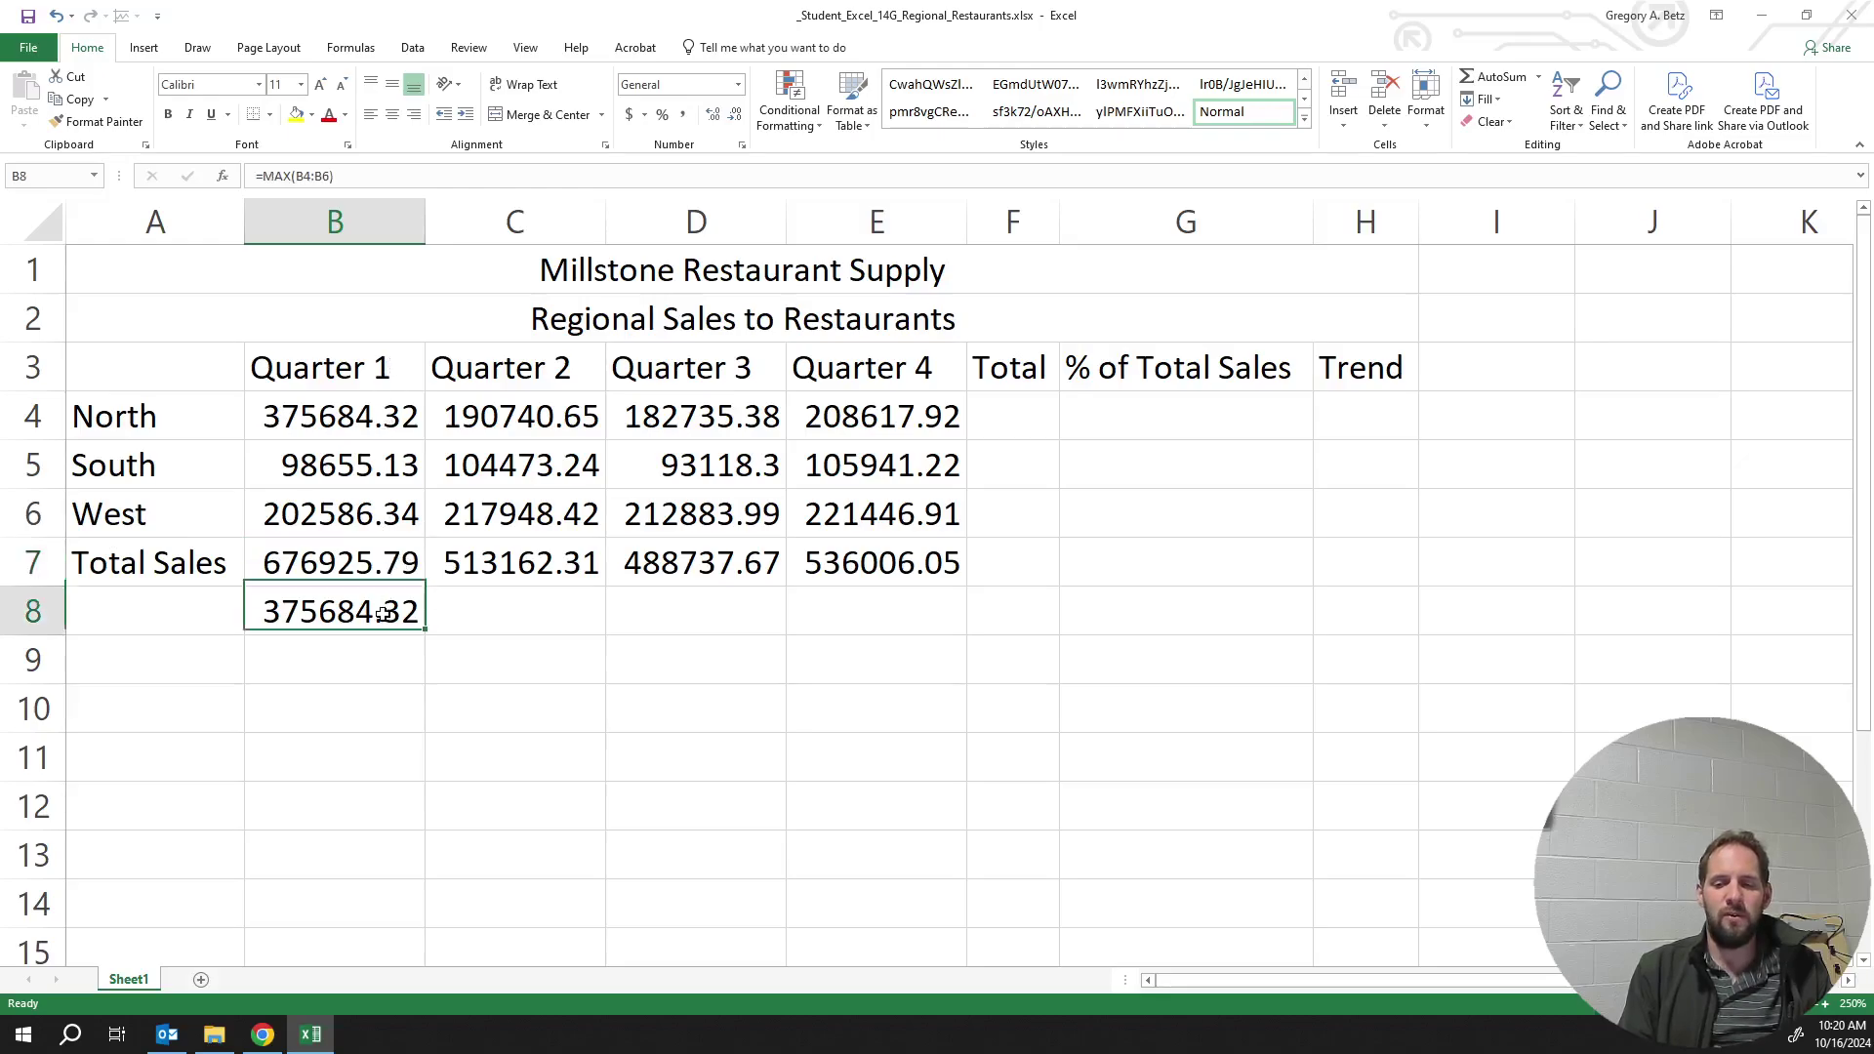
{"action": "key", "text": "ctrl+z"}
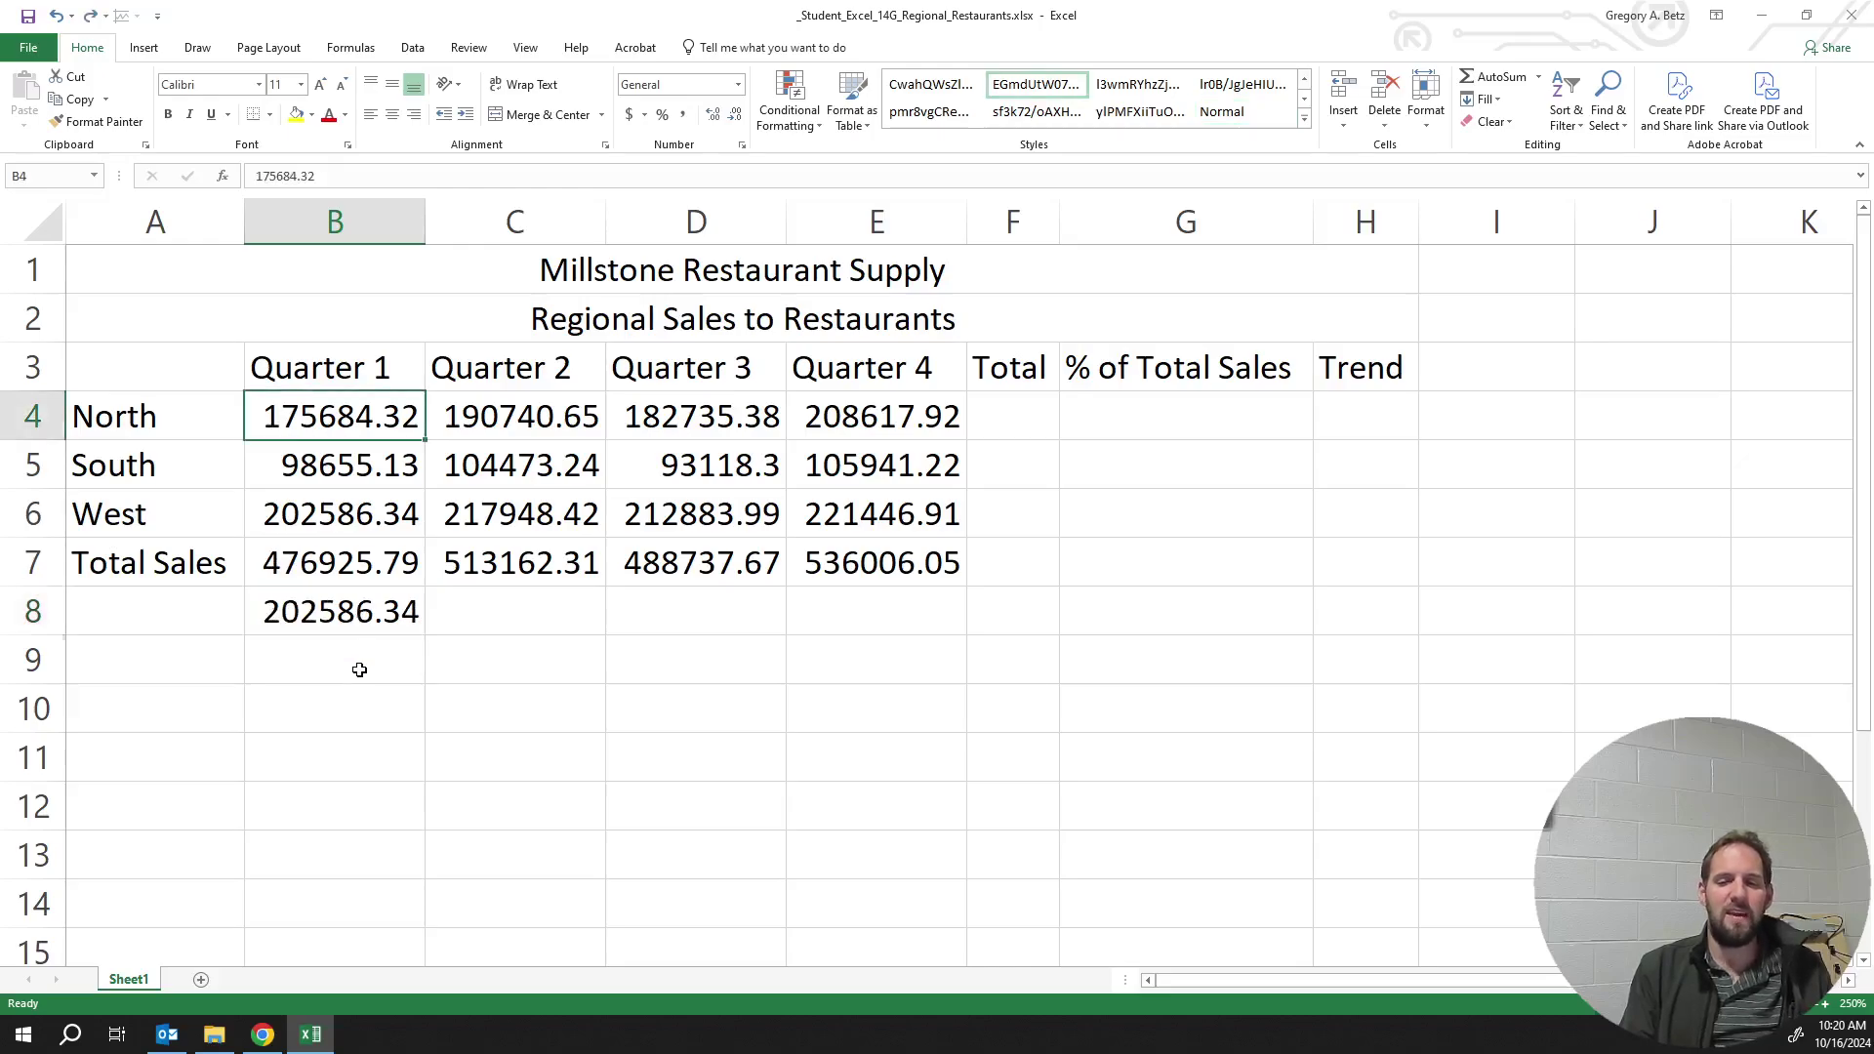
{"action": "left_click", "coordinate": [360, 670]}
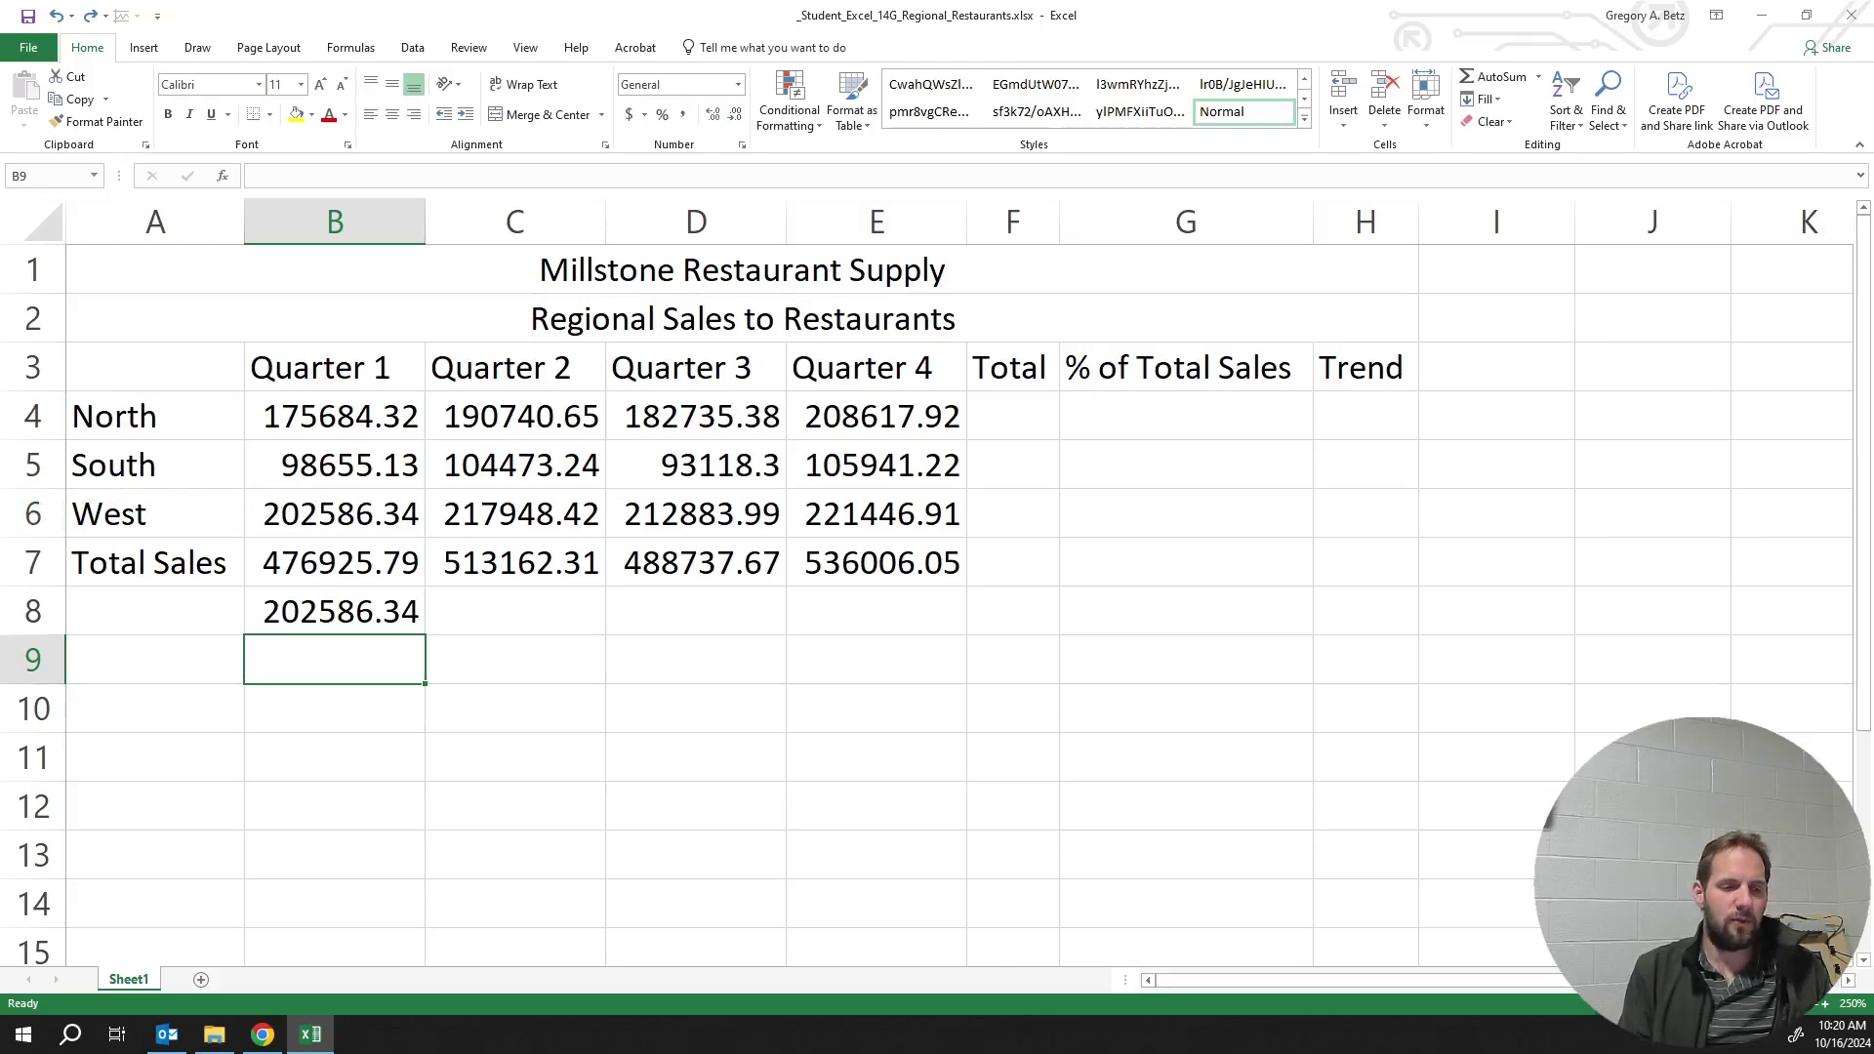
Try formatting the North Quarter 3 sales value in D4 with a red font at size 18
{"action": "left_click", "coordinate": [803, 451]}
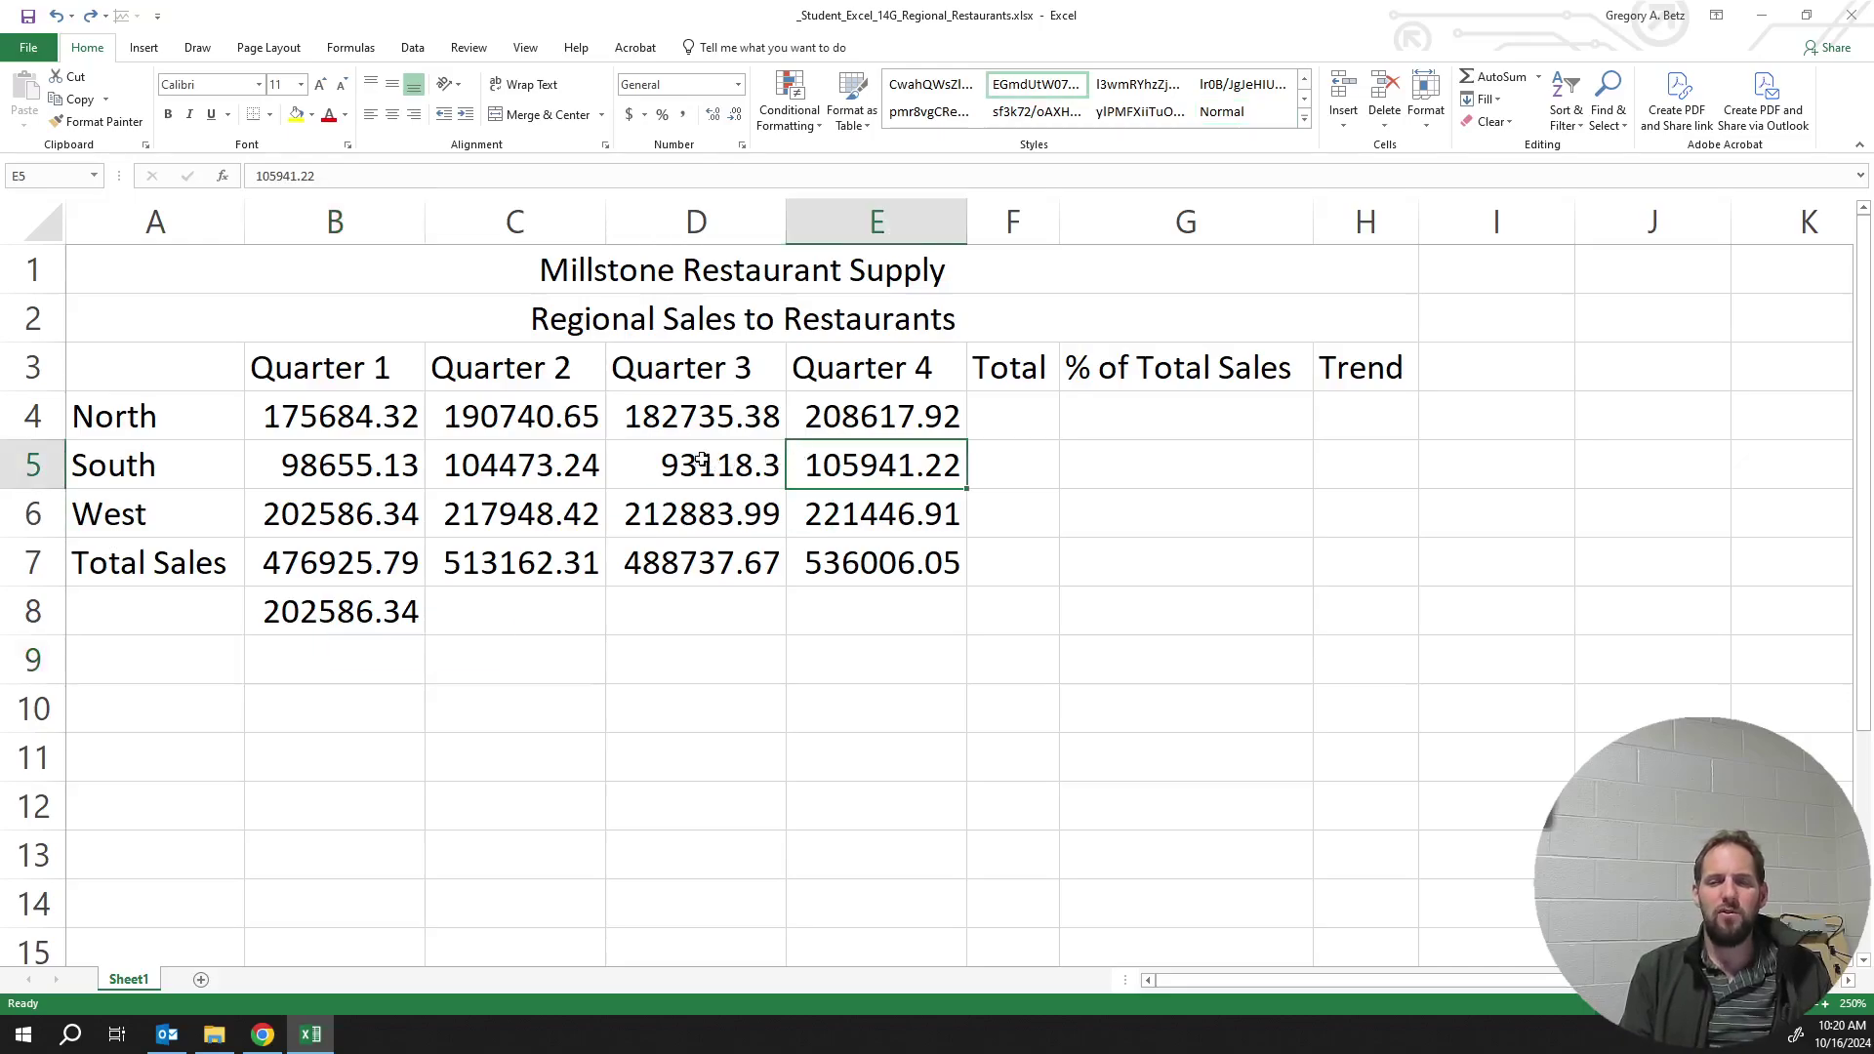
{"action": "left_click", "coordinate": [673, 418]}
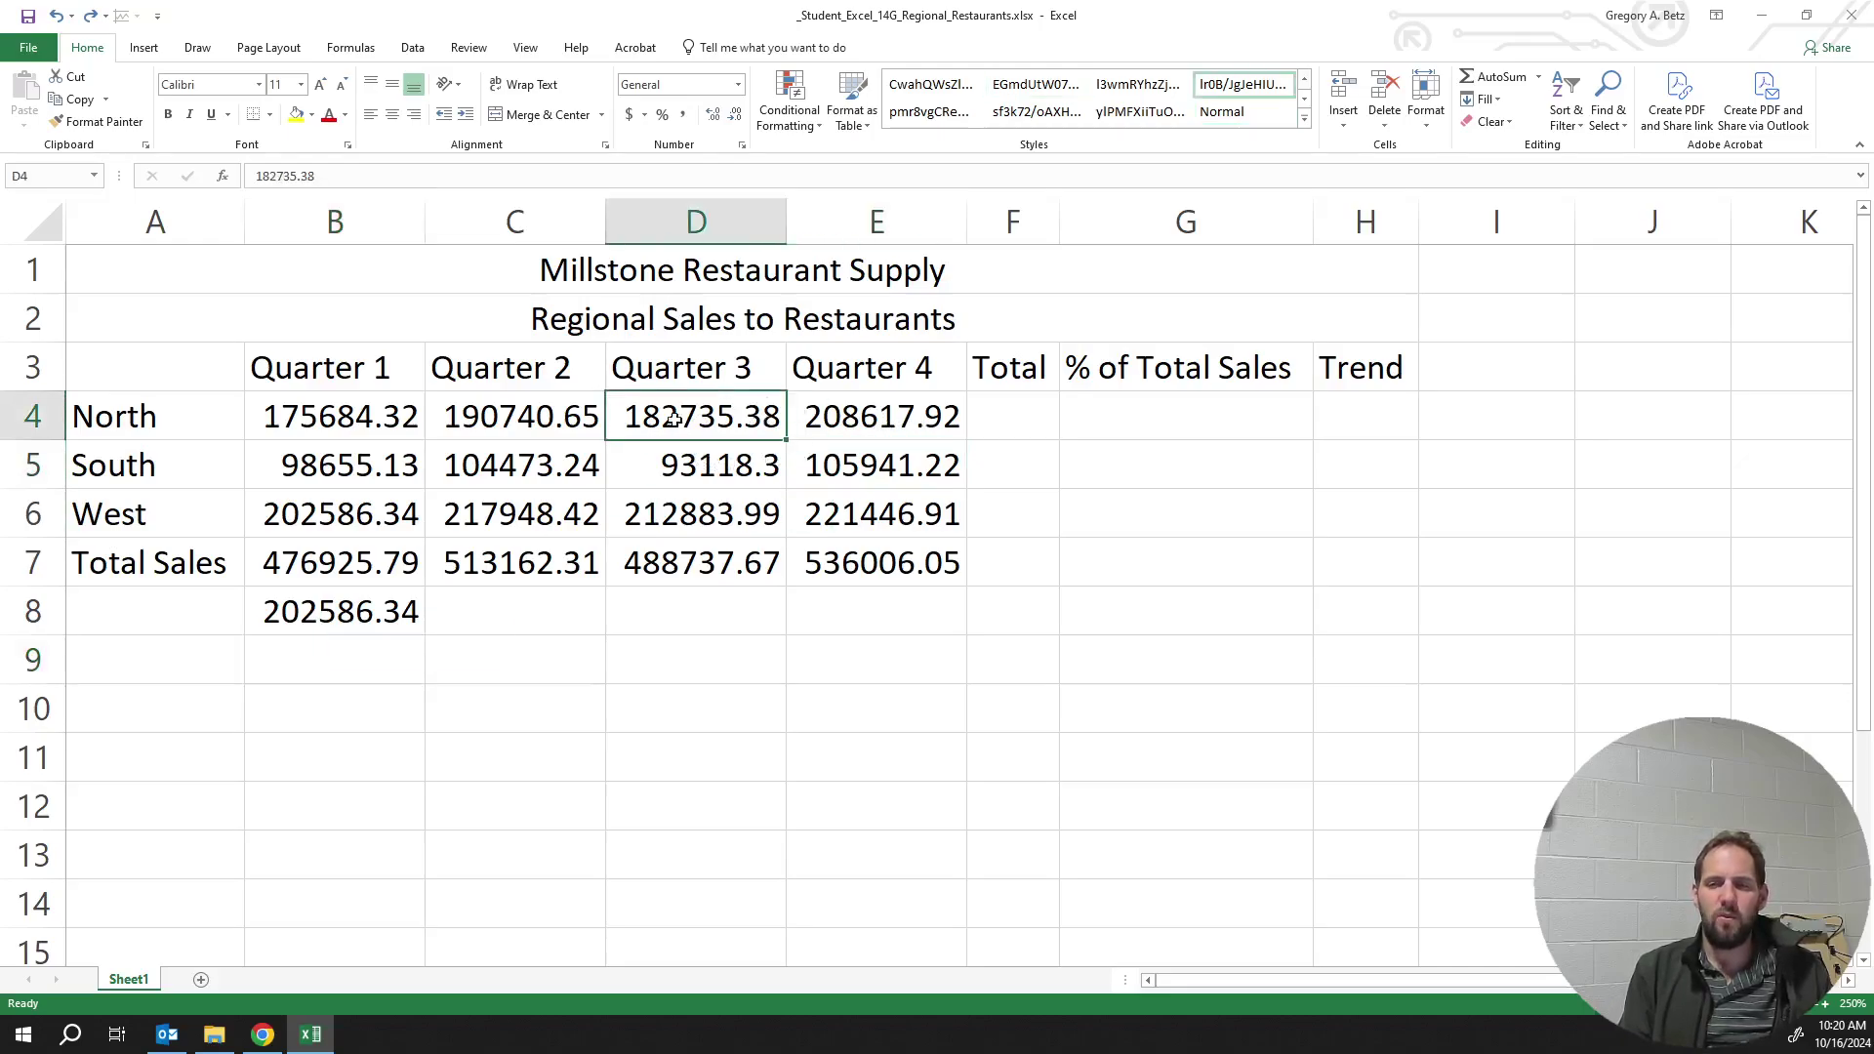
{"action": "left_click", "coordinate": [329, 114]}
{"action": "left_click", "coordinate": [633, 461]}
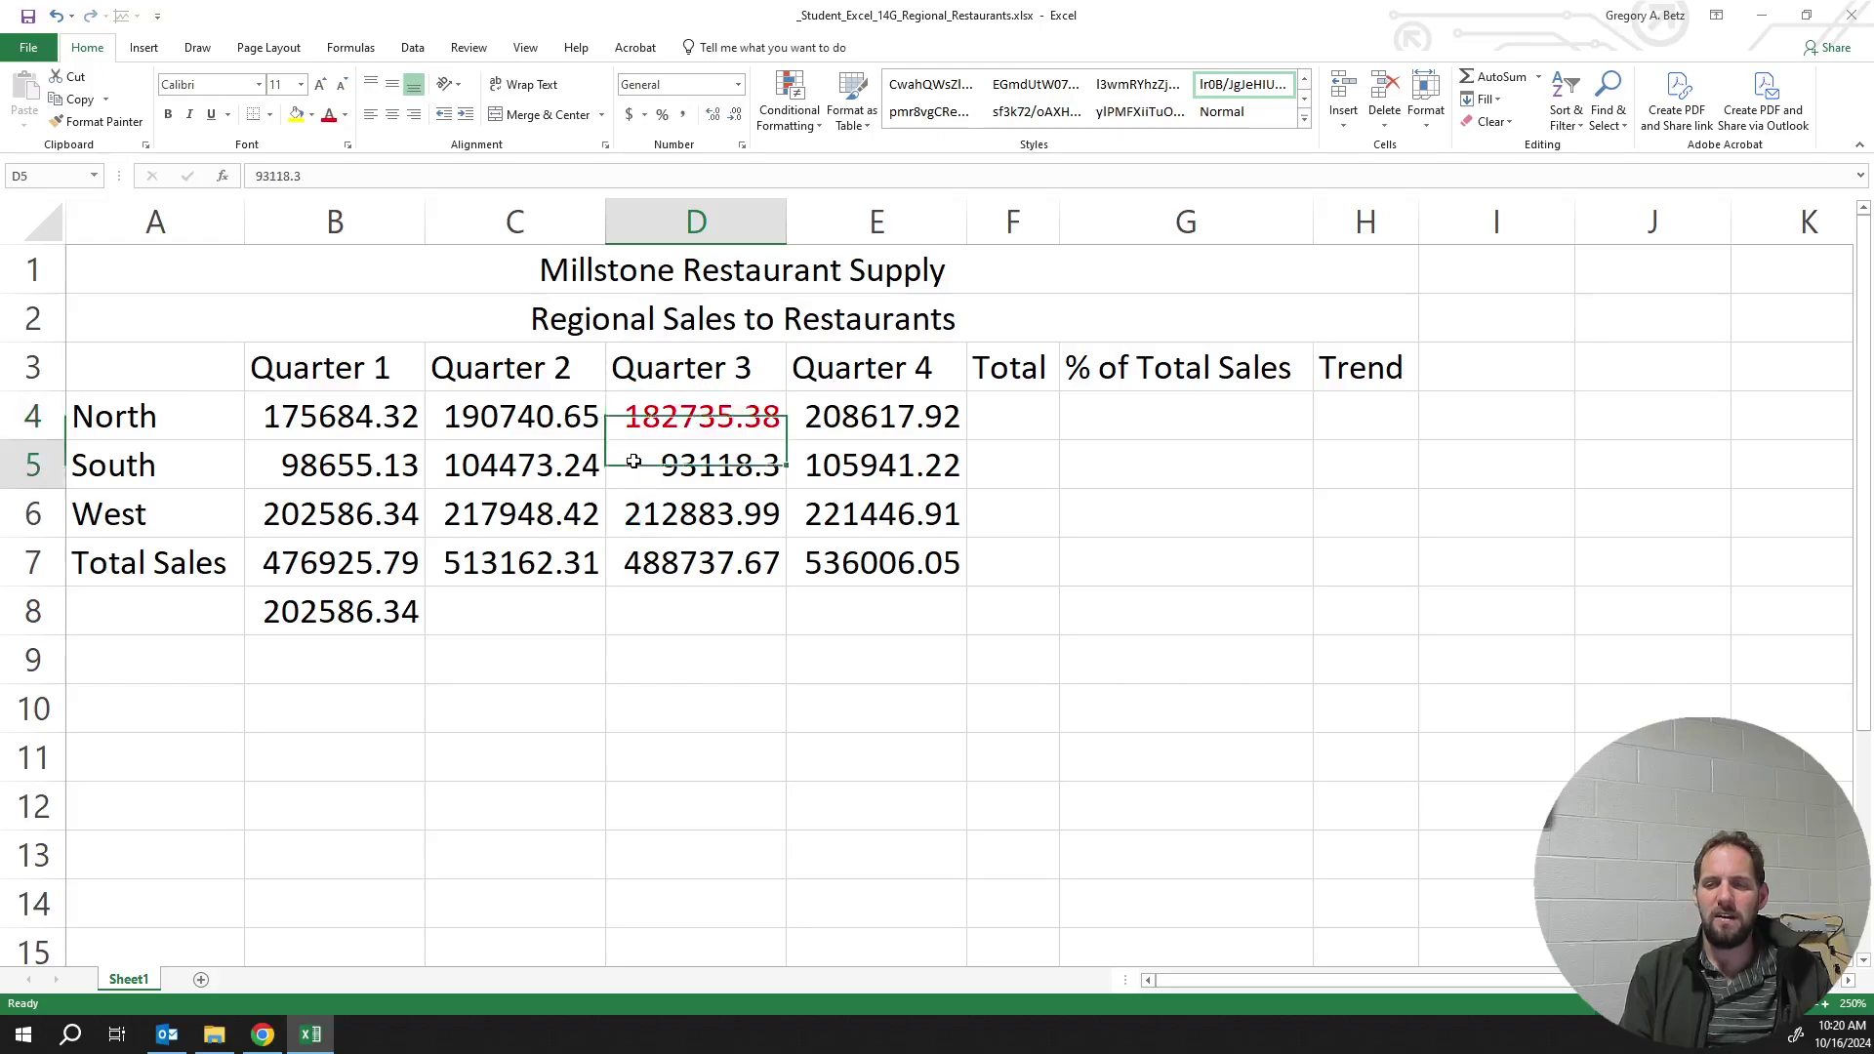
{"action": "key", "text": "Up"}
{"action": "left_click", "coordinate": [320, 86]}
{"action": "left_click", "coordinate": [320, 86]}
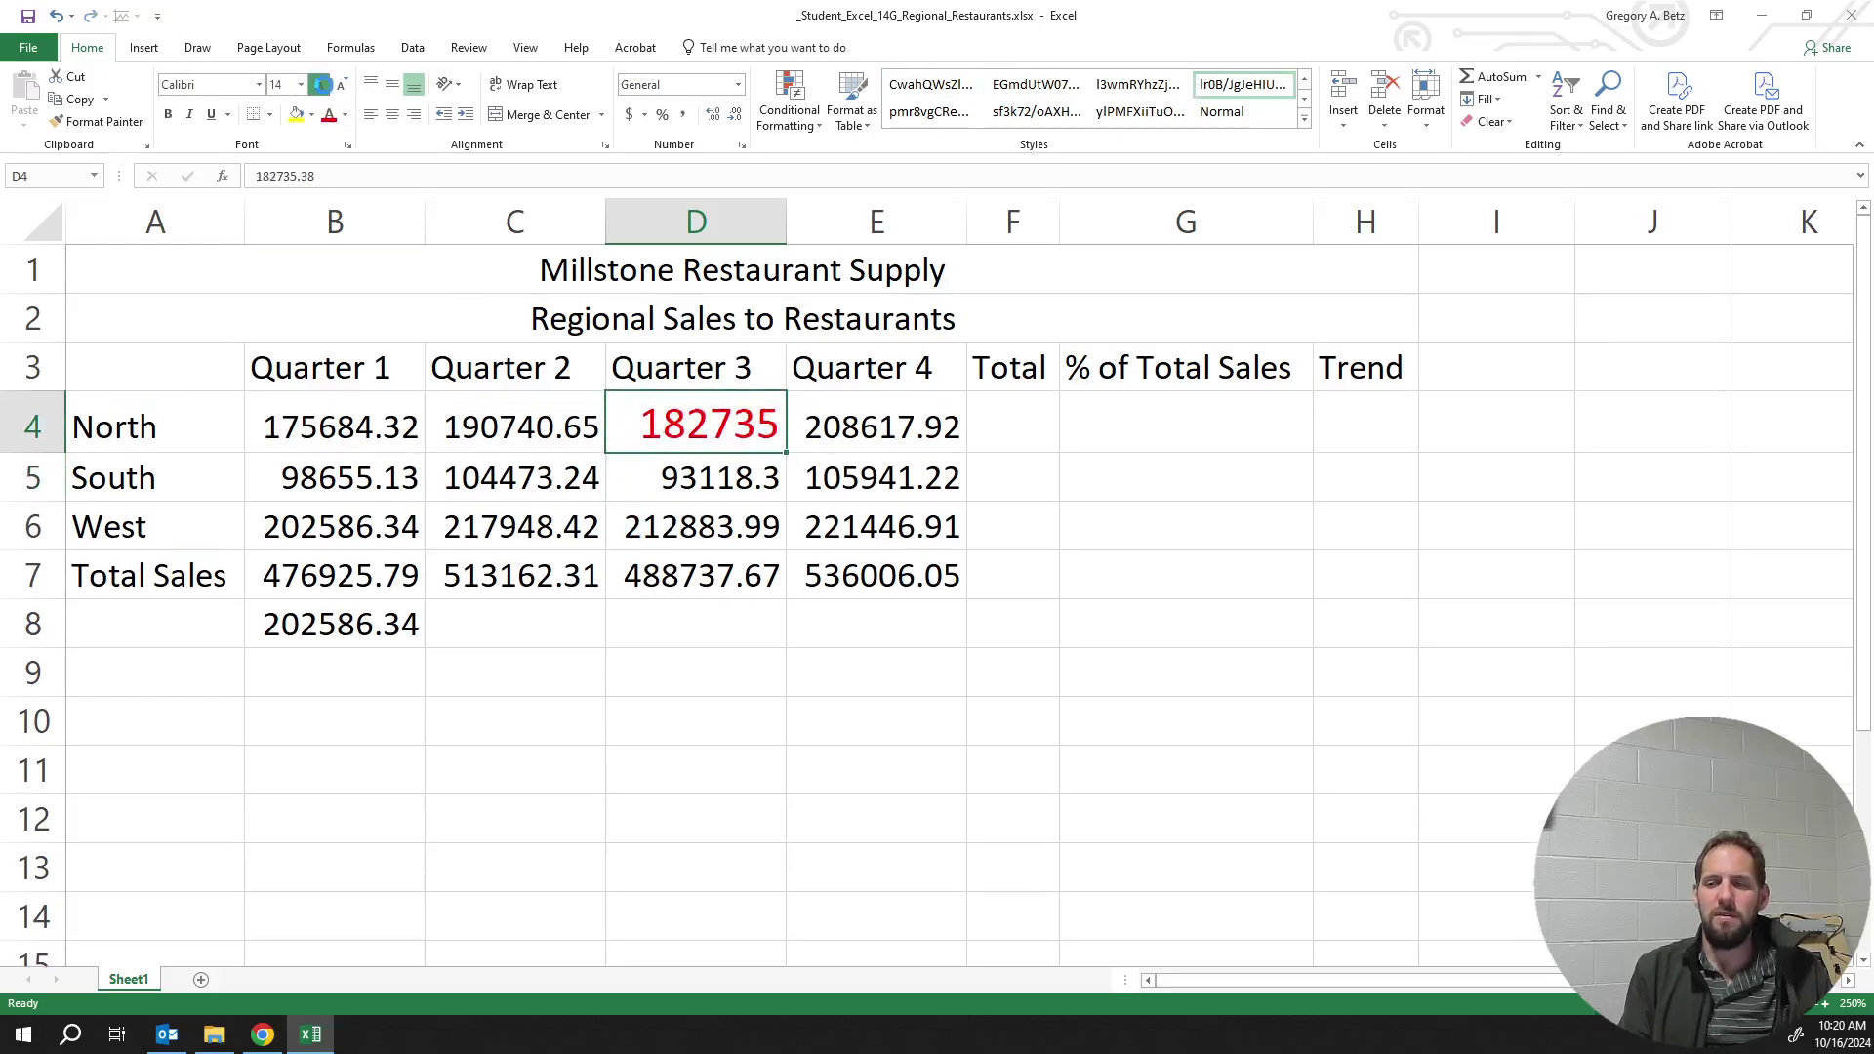
{"action": "left_click", "coordinate": [320, 86]}
{"action": "left_click", "coordinate": [320, 86]}
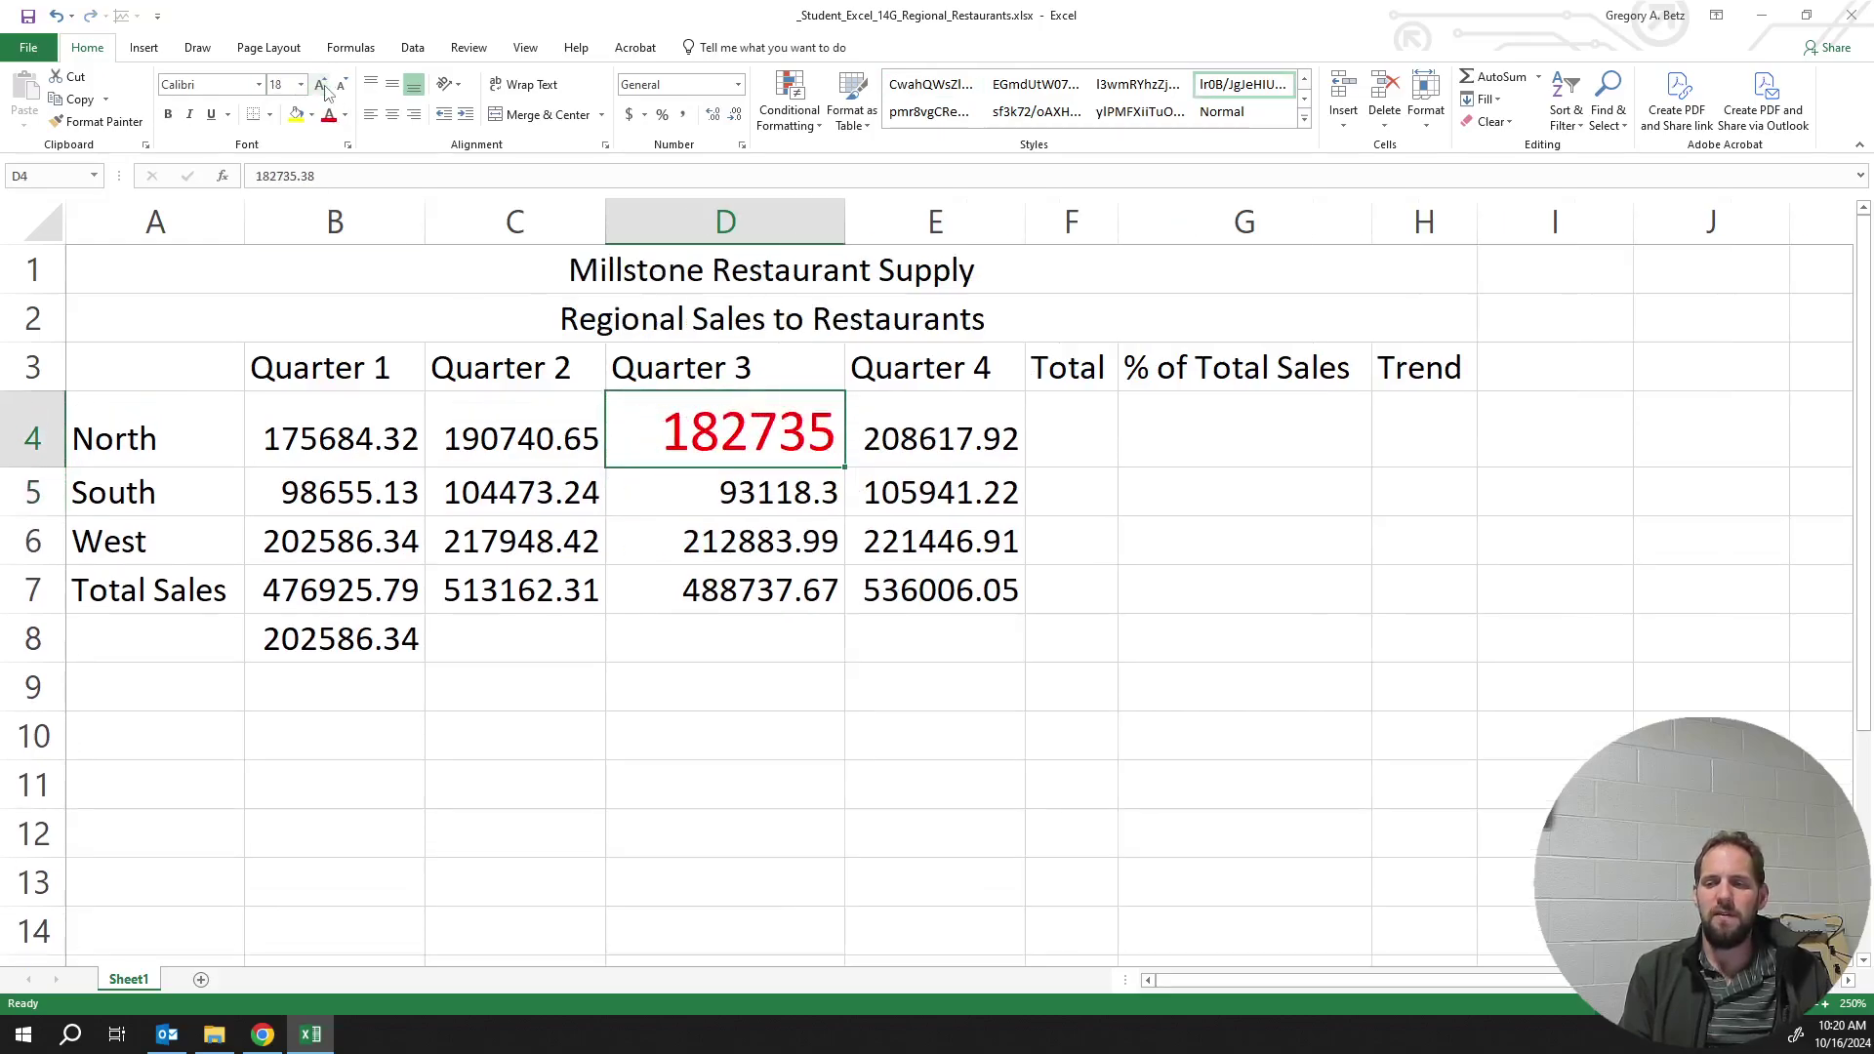
Preview other fonts on D4 without choosing one, and undo its font size and color changes
{"action": "left_click", "coordinate": [259, 85]}
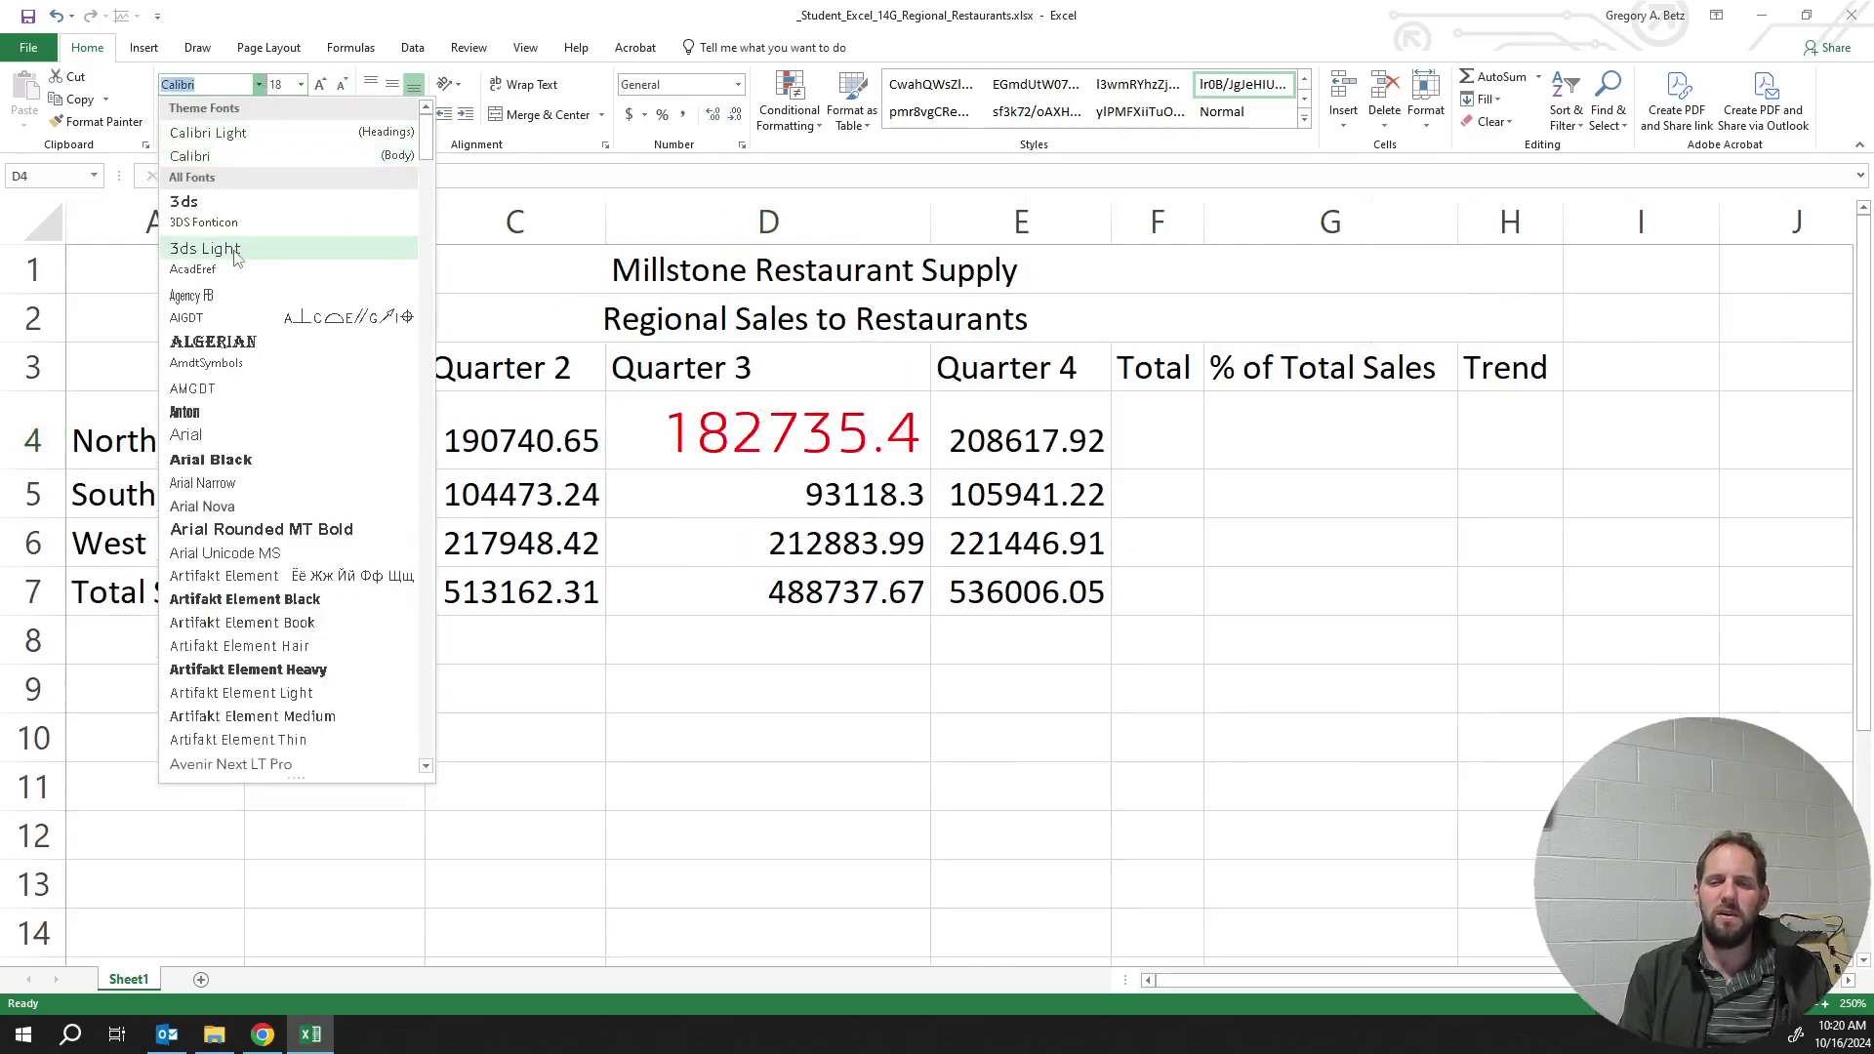
{"action": "key", "text": "Escape"}
{"action": "key", "text": "ctrl+z"}
{"action": "key", "text": "ctrl+z"}
{"action": "key", "text": "ctrl+z"}
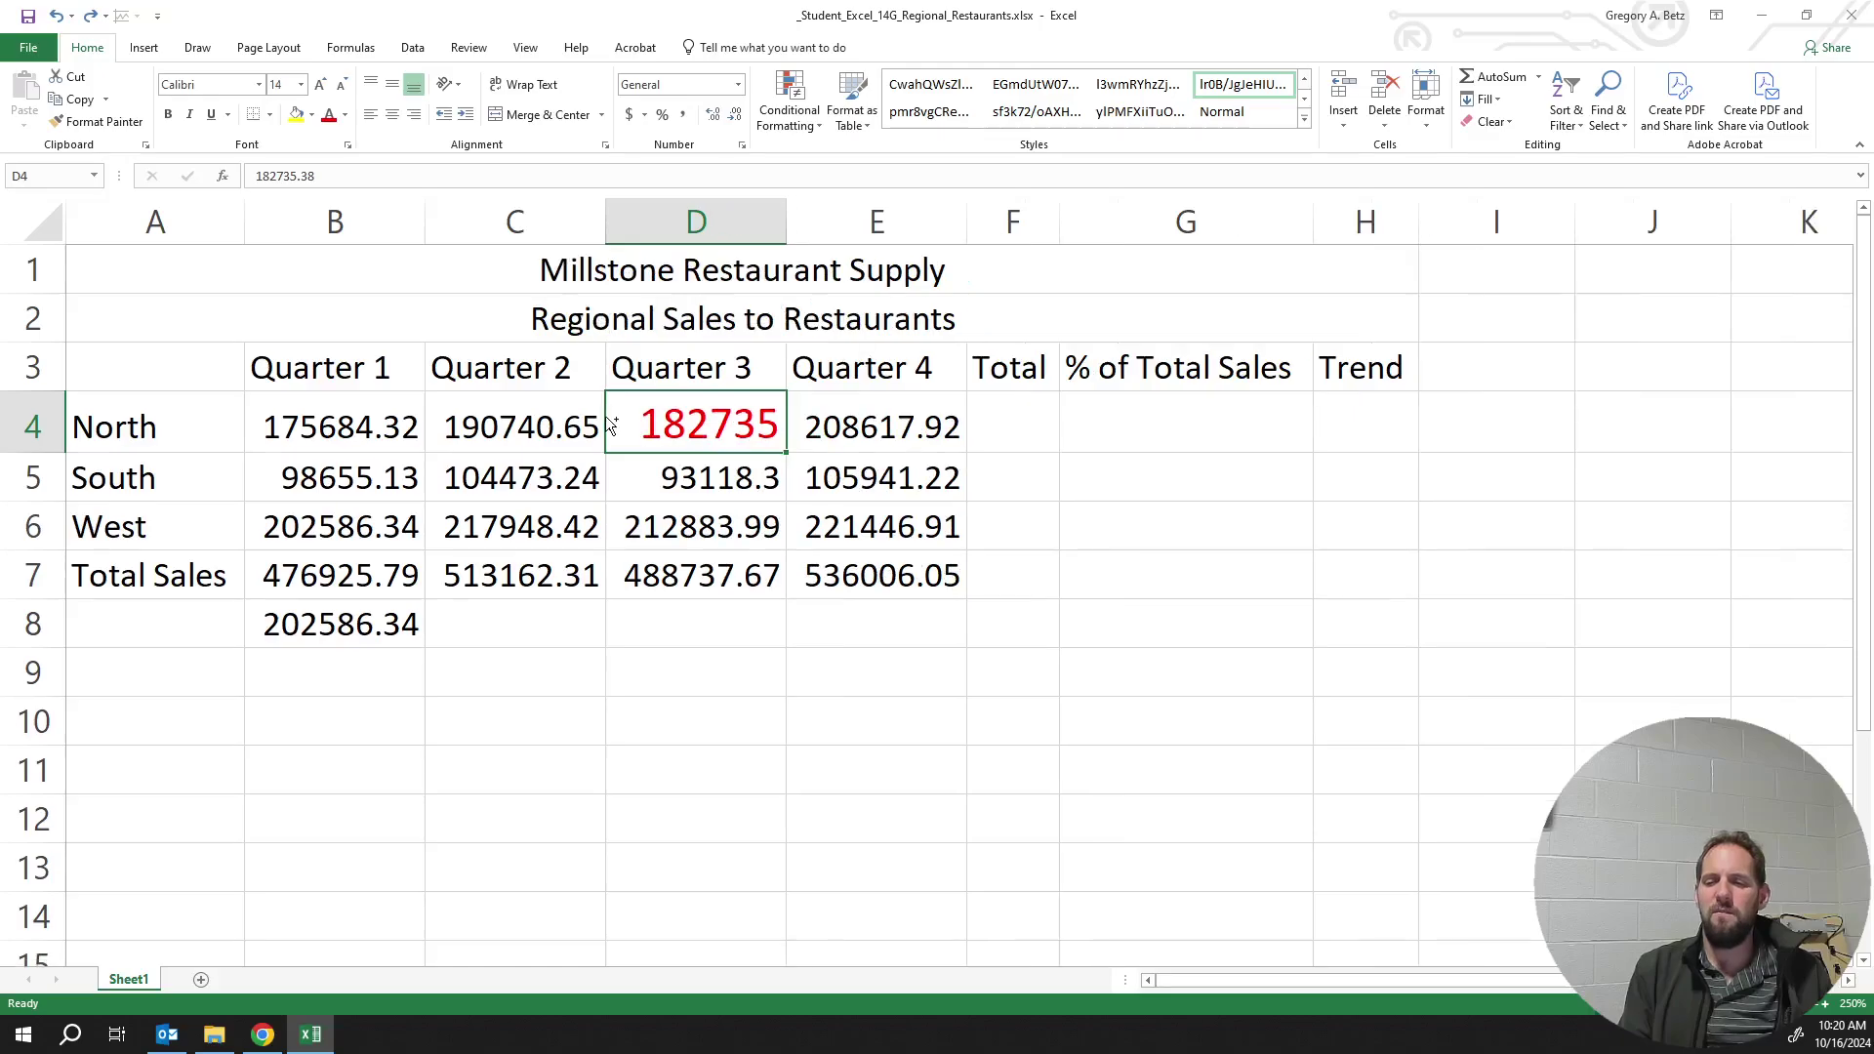
{"action": "key", "text": "ctrl+z"}
{"action": "key", "text": "ctrl+z"}
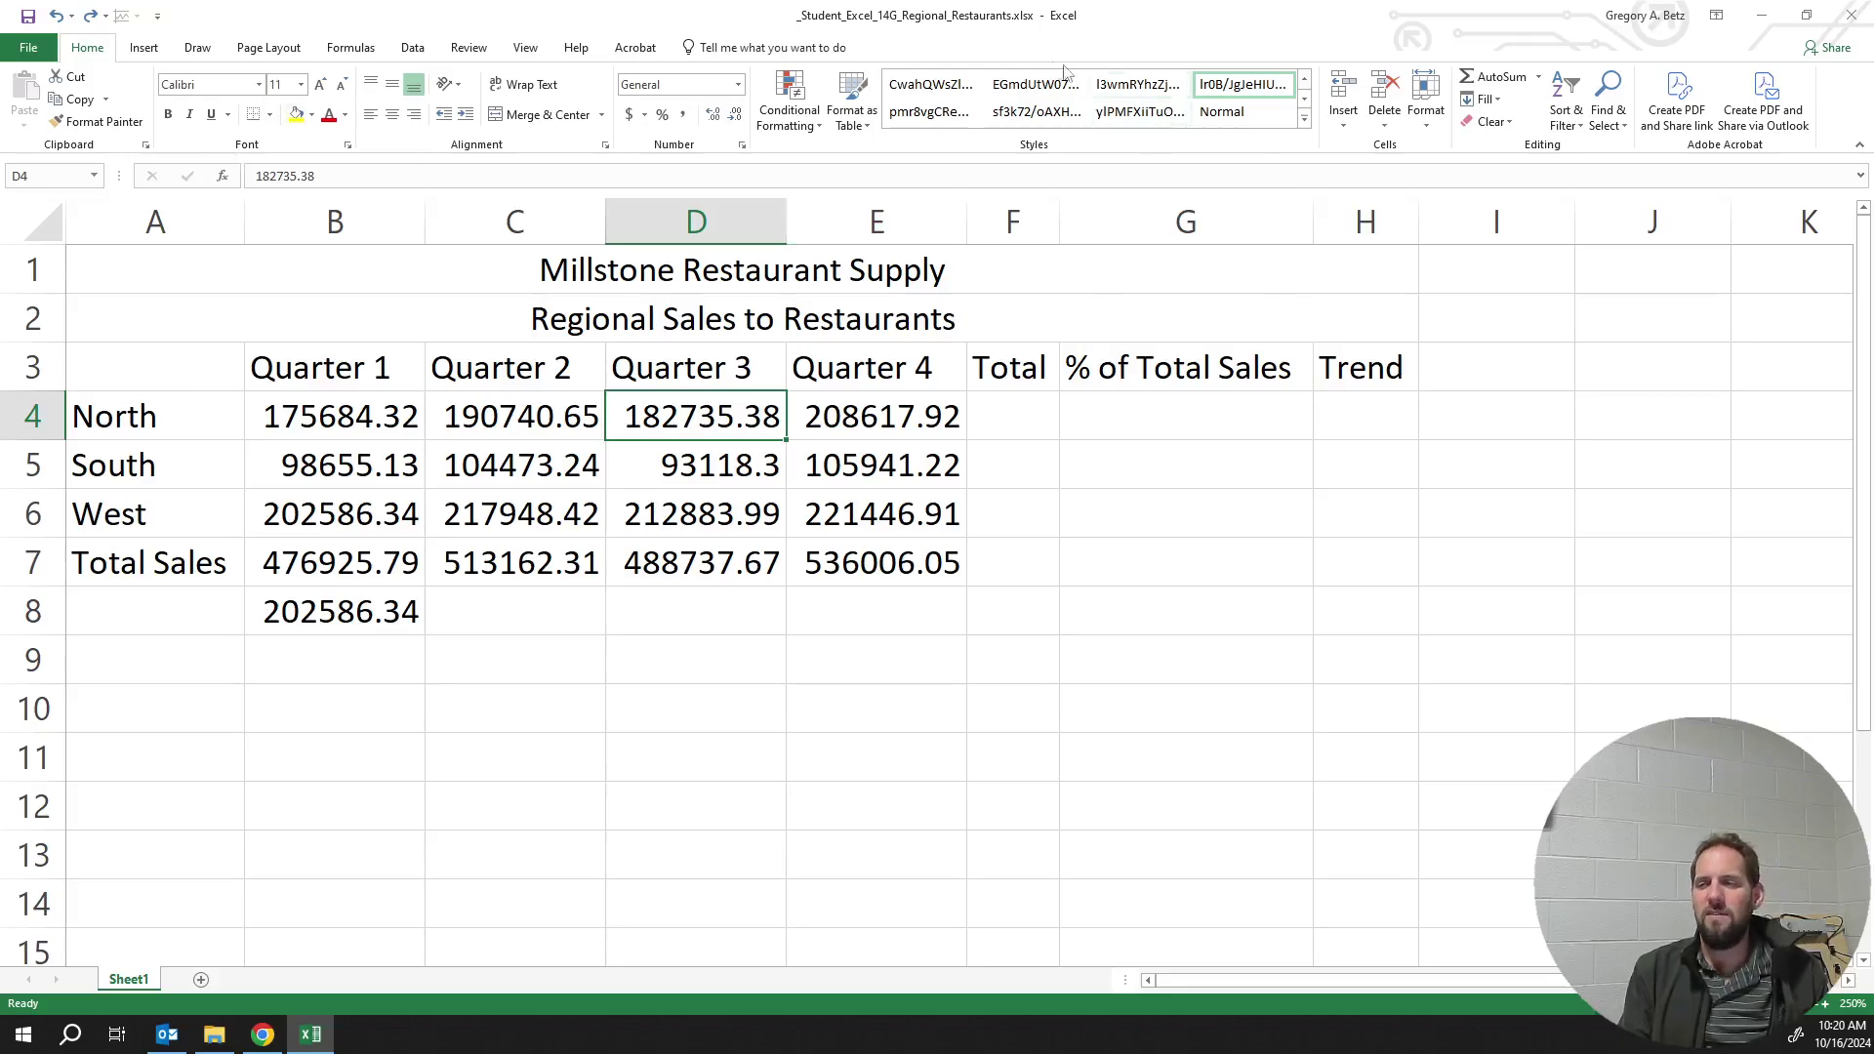
Review the available cell styles for D4 and preview them on A3:F7 without applying any
{"action": "left_click", "coordinate": [1304, 118]}
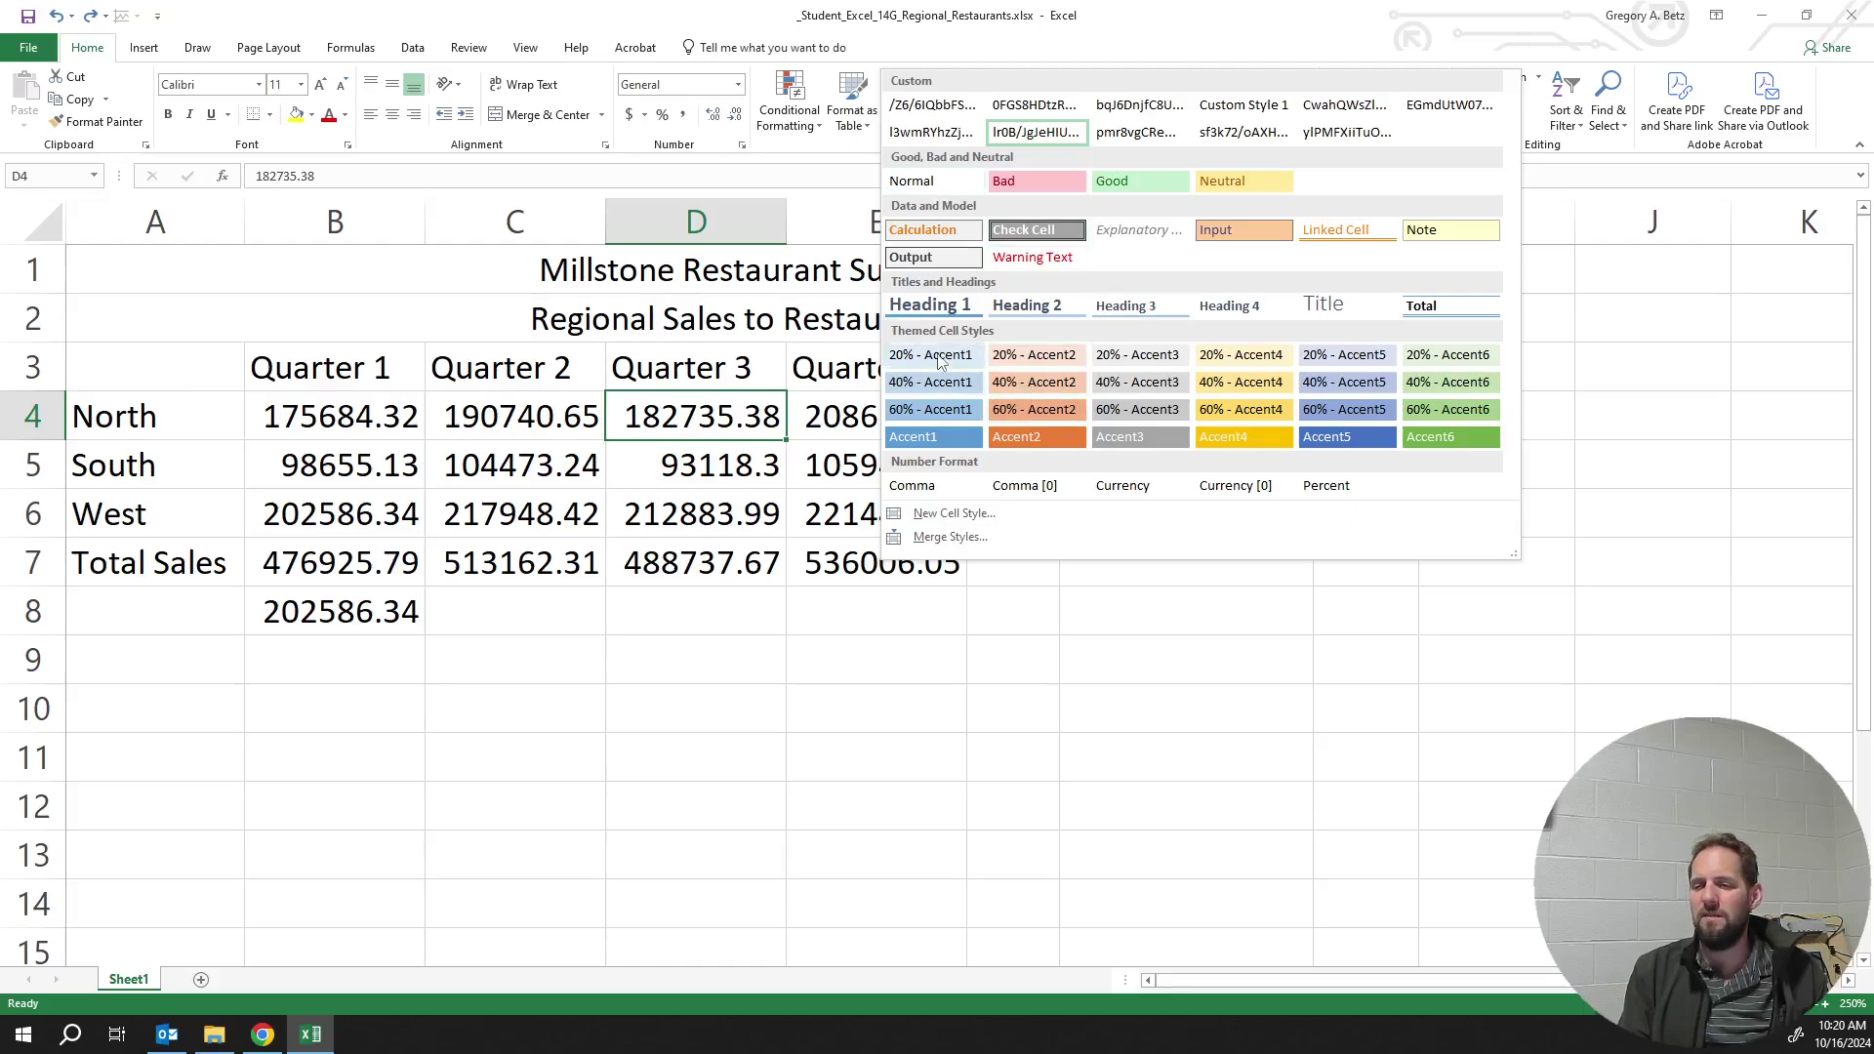
{"action": "left_click", "coordinate": [641, 452]}
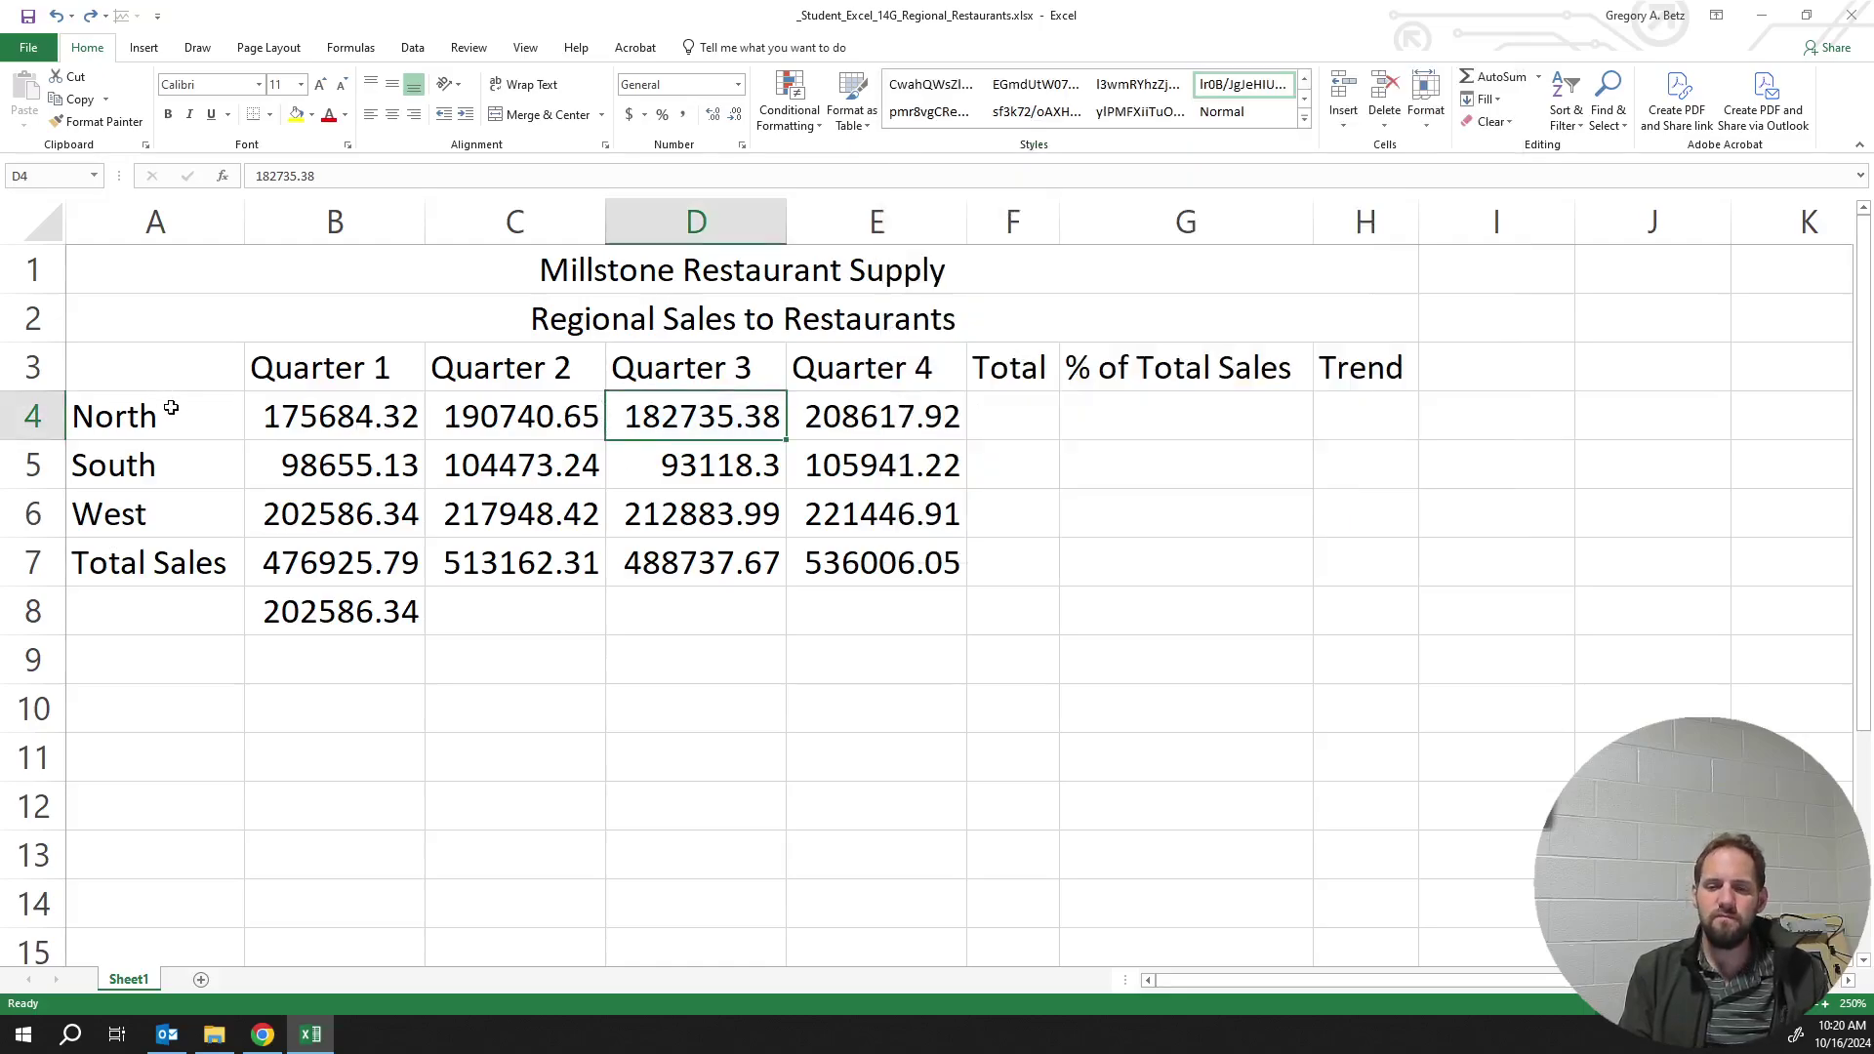
{"action": "left_click_drag", "start_coordinate": [196, 384], "coordinate": [1016, 563]}
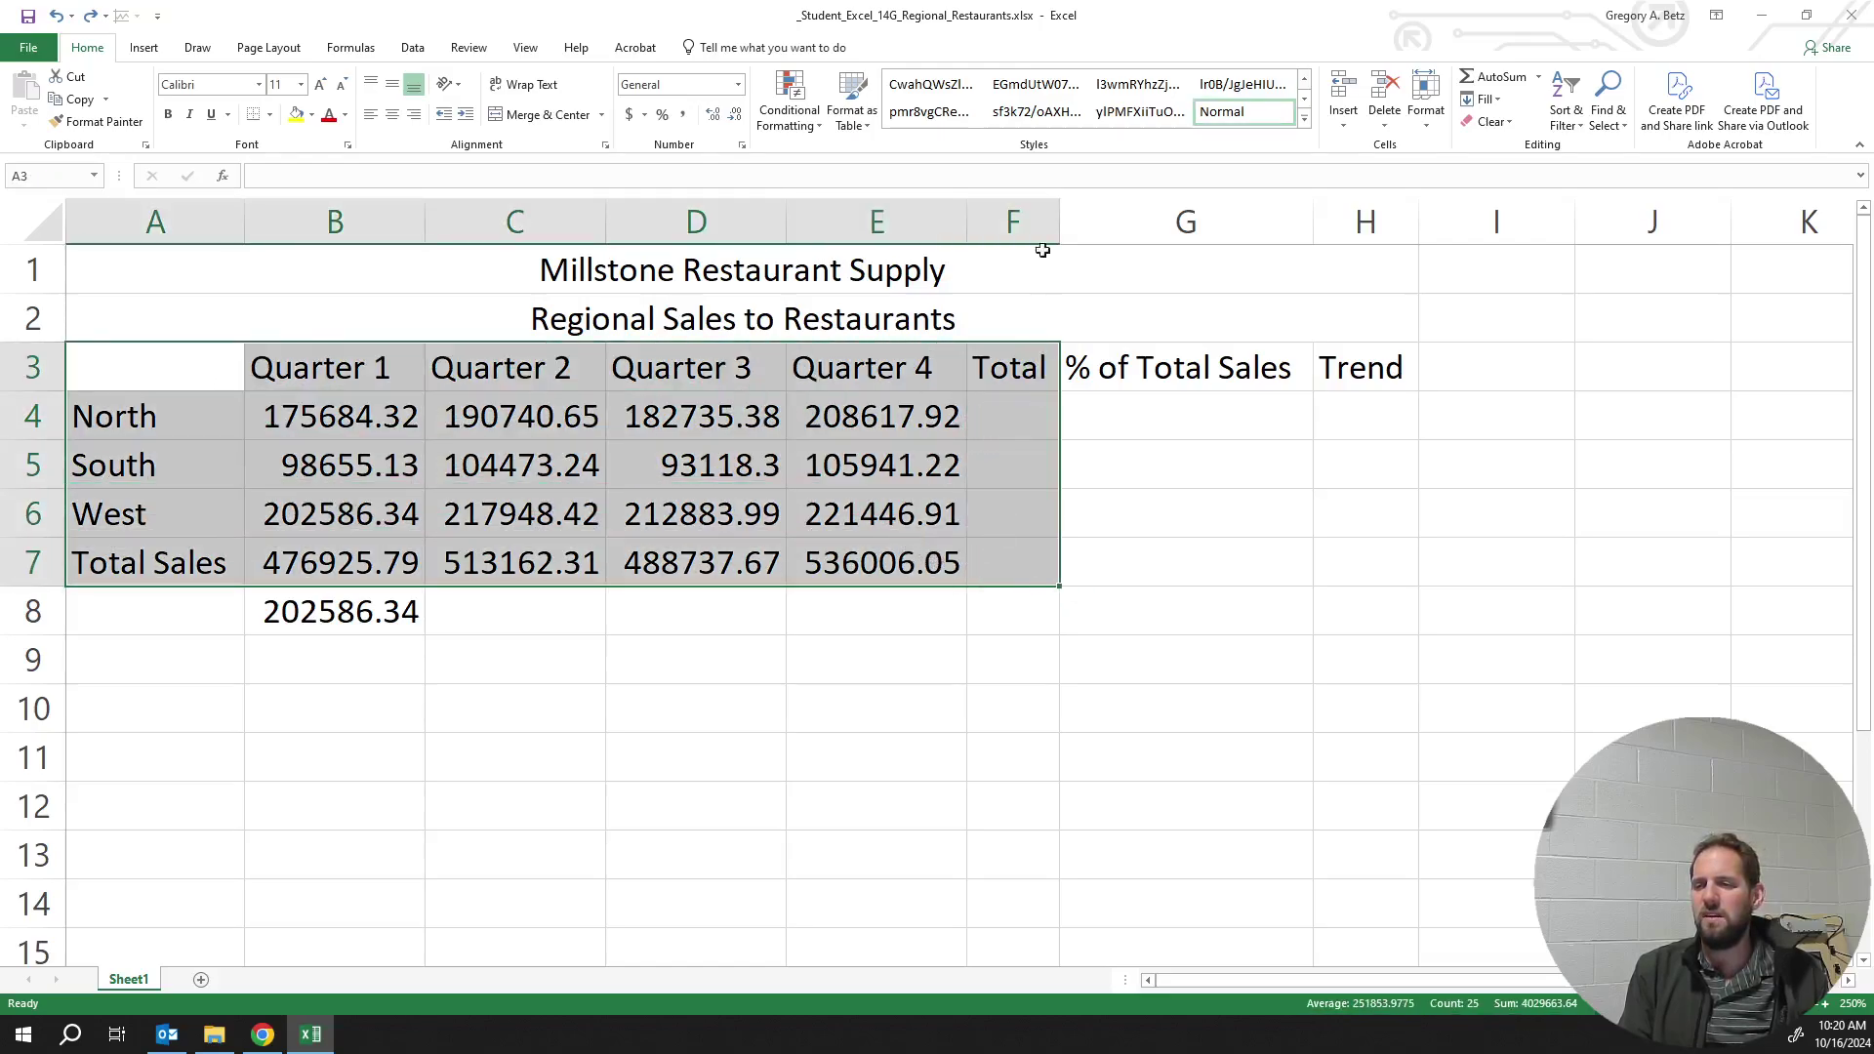
{"action": "left_click", "coordinate": [1304, 118]}
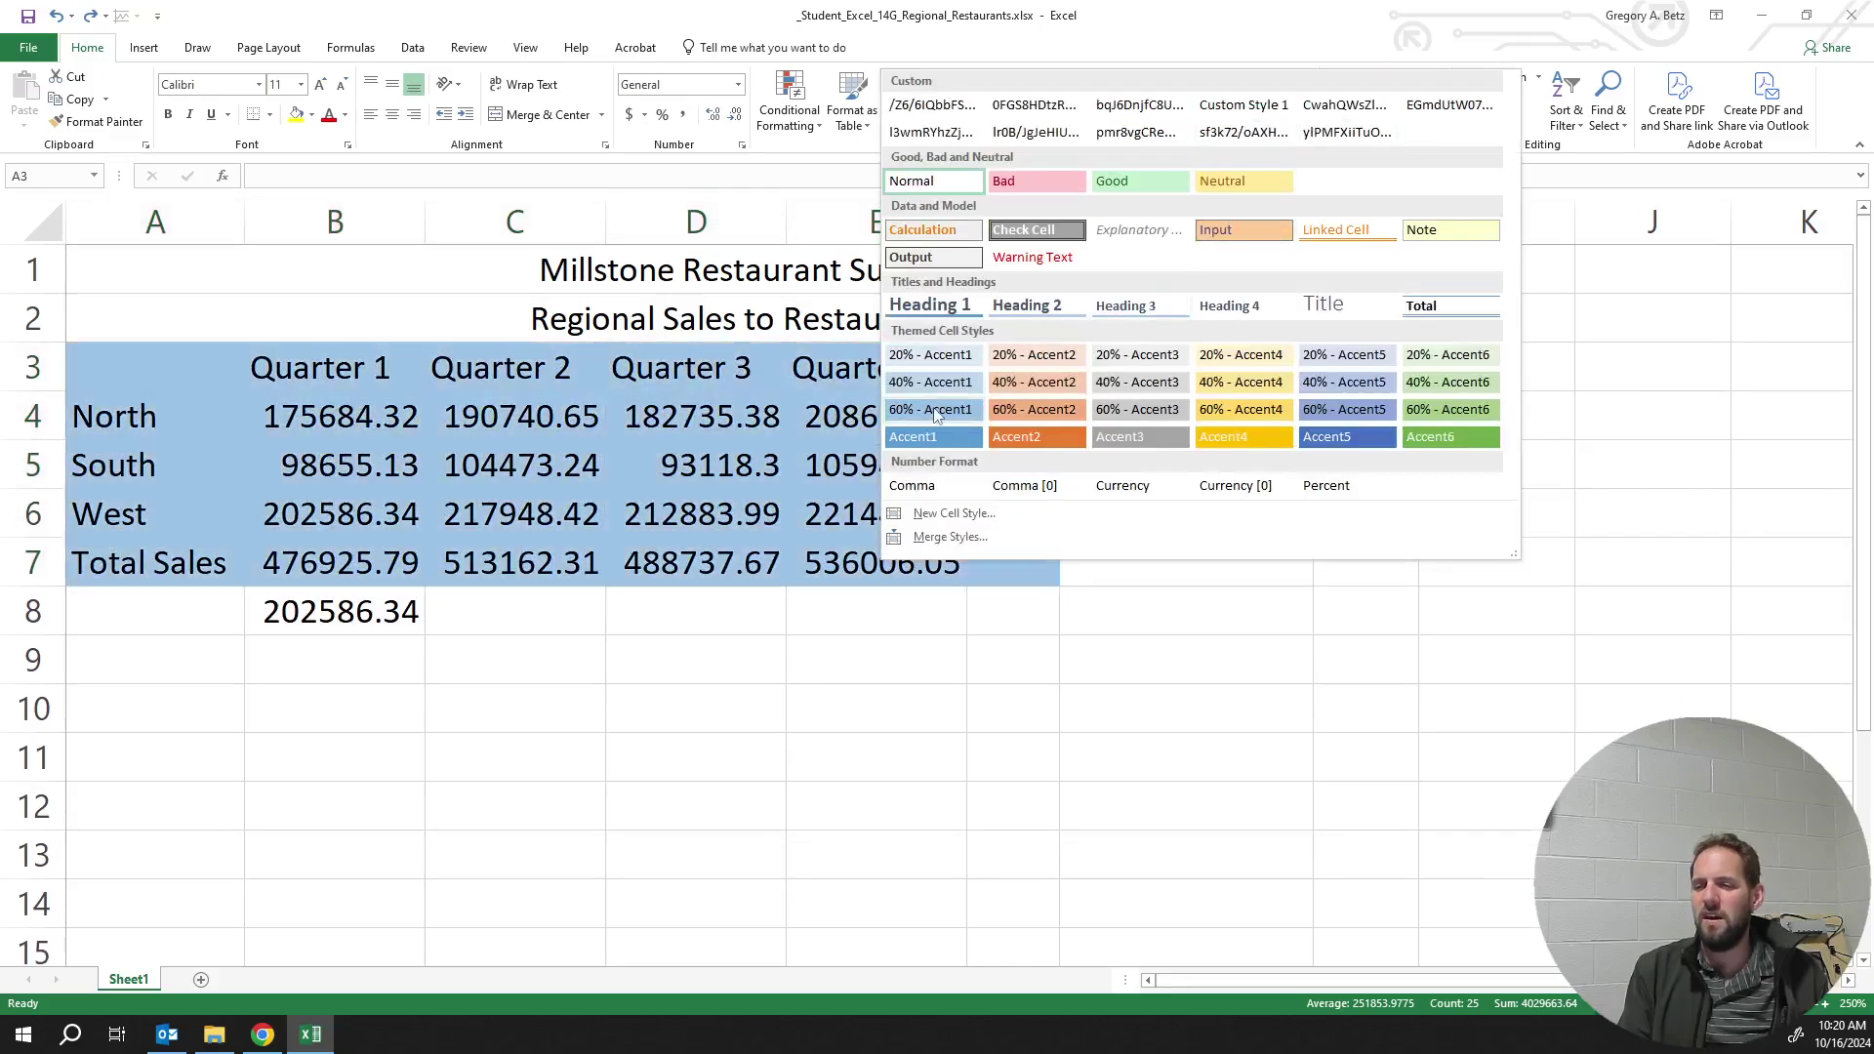
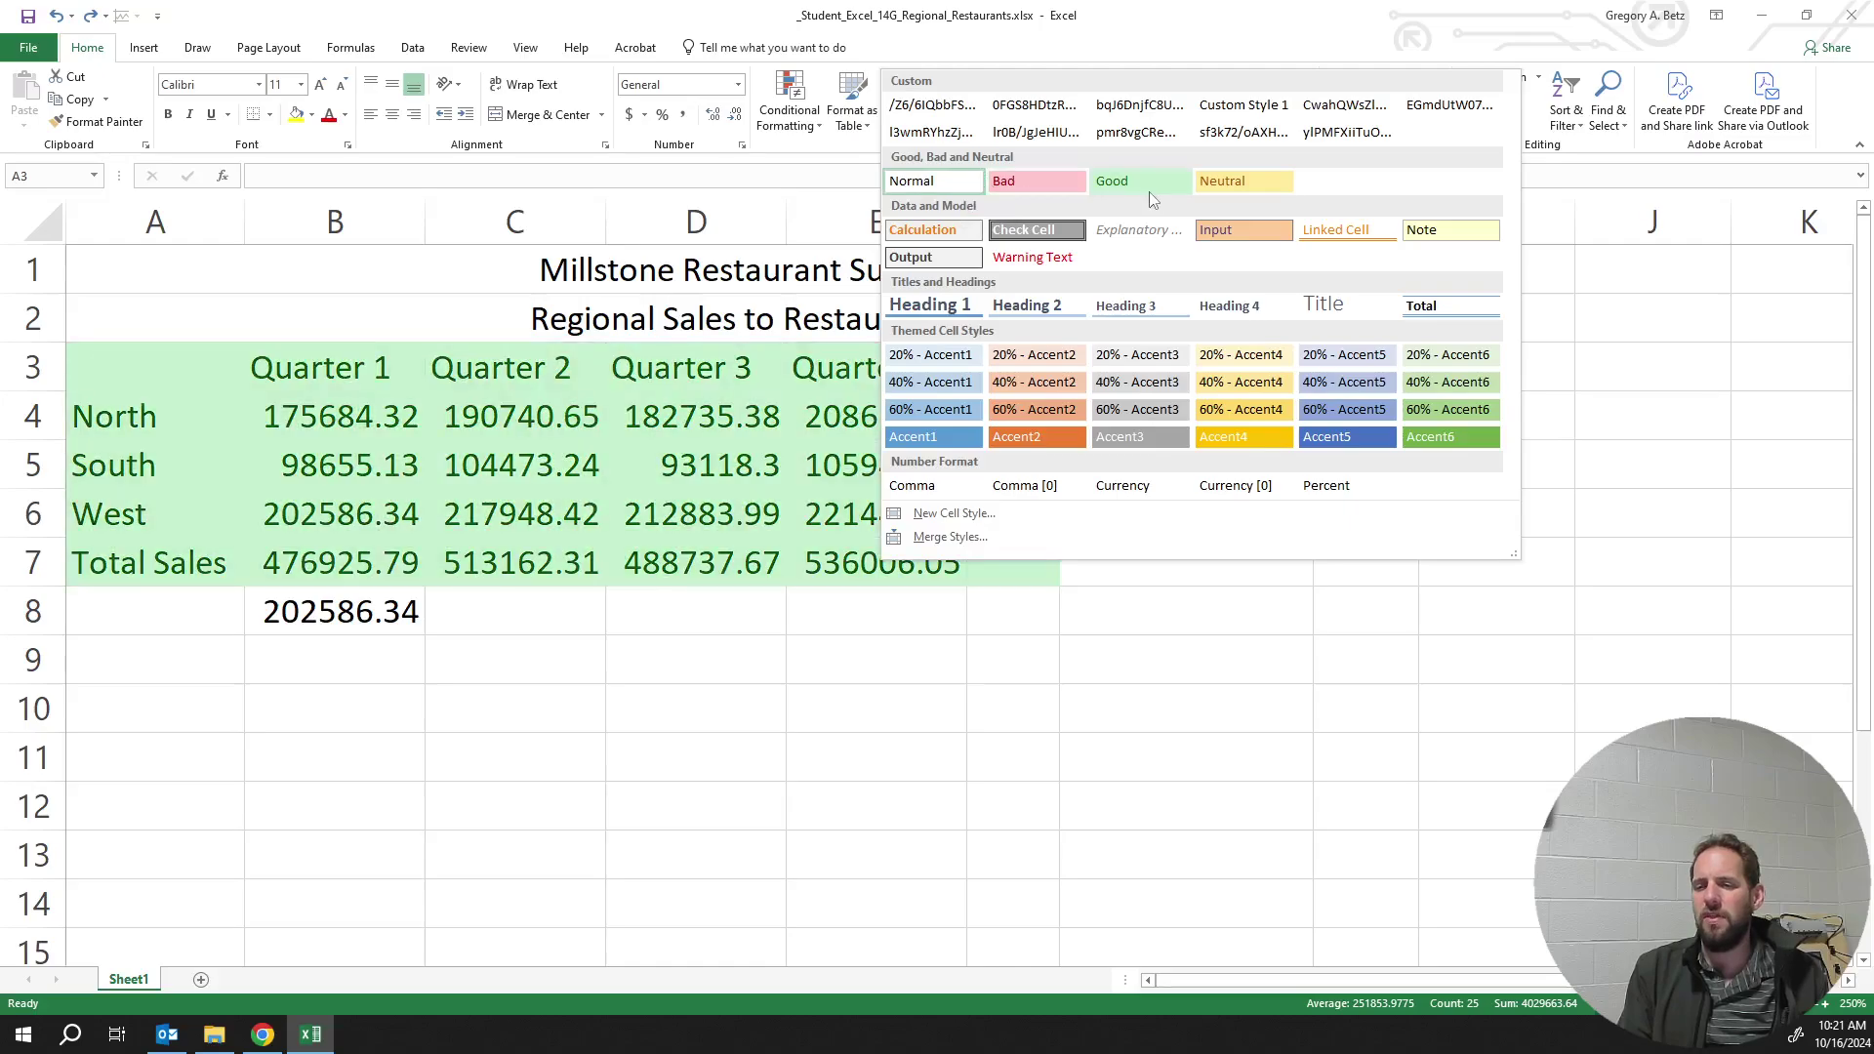
{"action": "left_click", "coordinate": [770, 372]}
Apply the Good cell style to the Quarter 3 heading in D3
{"action": "left_click", "coordinate": [769, 372]}
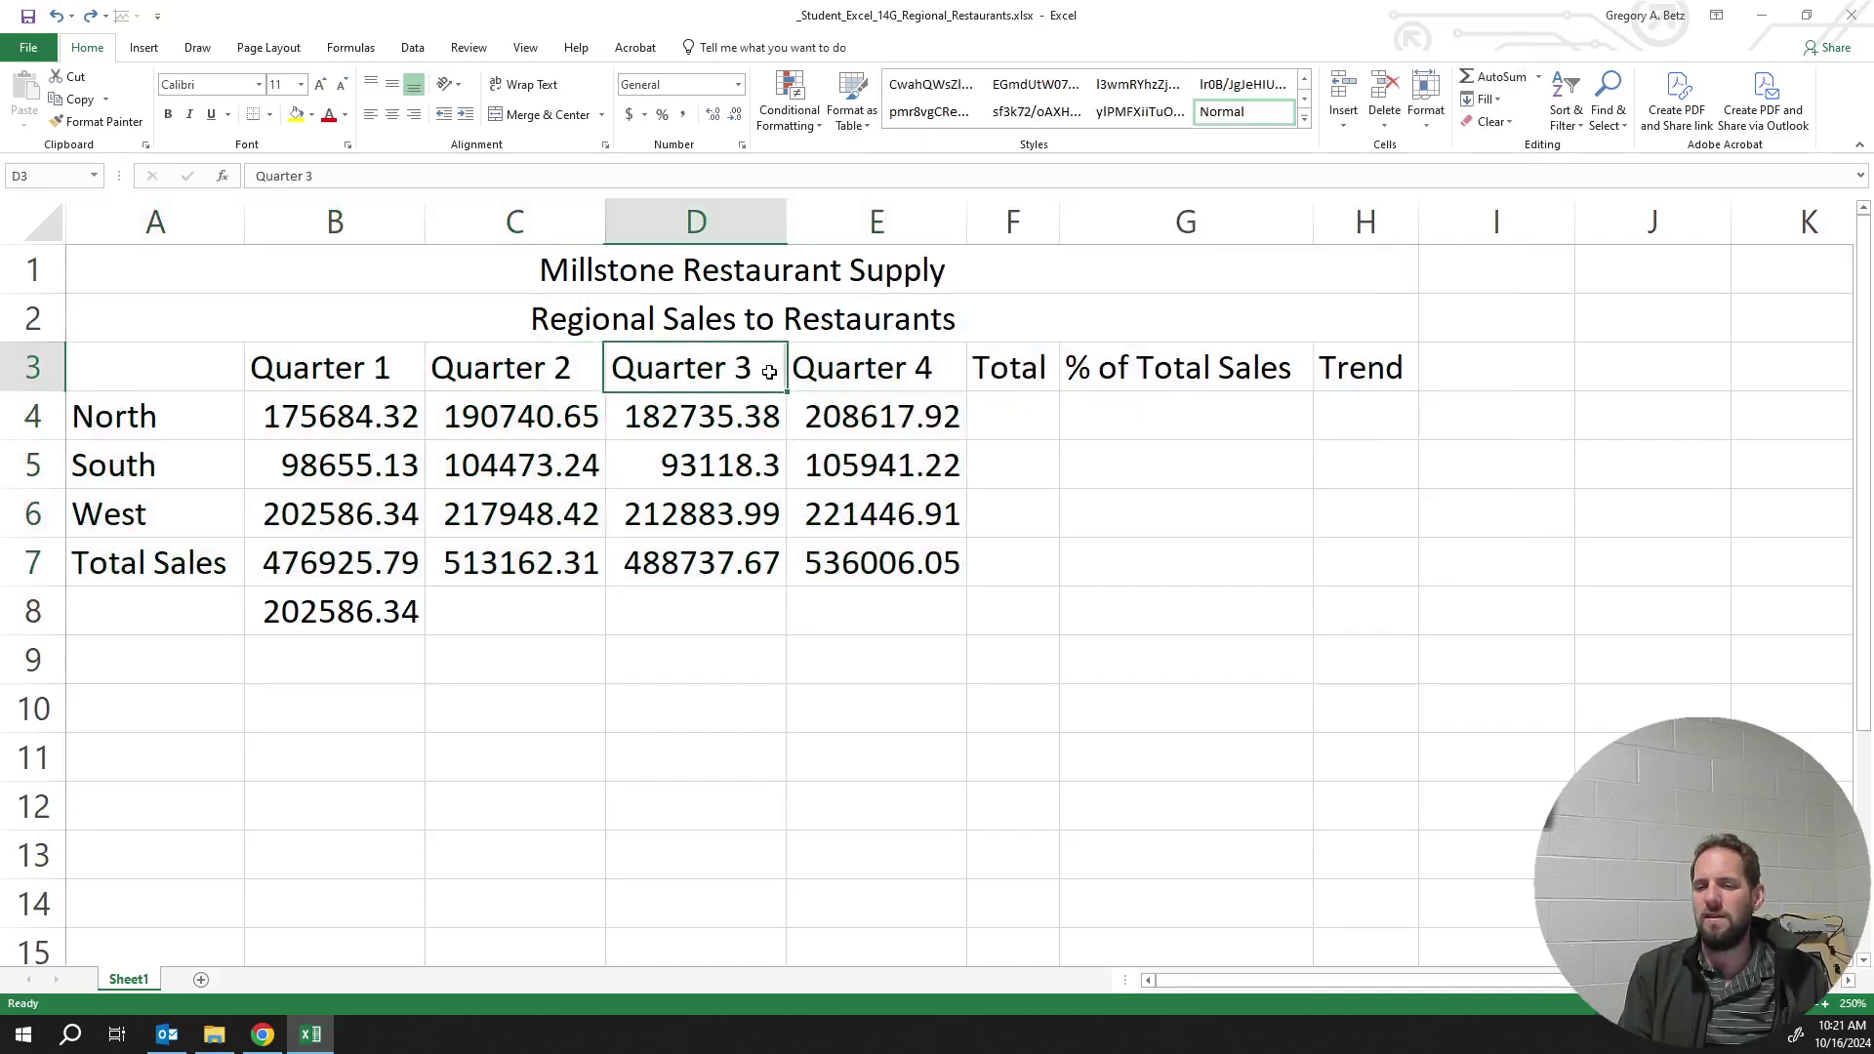
{"action": "left_click", "coordinate": [1304, 119]}
{"action": "left_click", "coordinate": [1132, 180]}
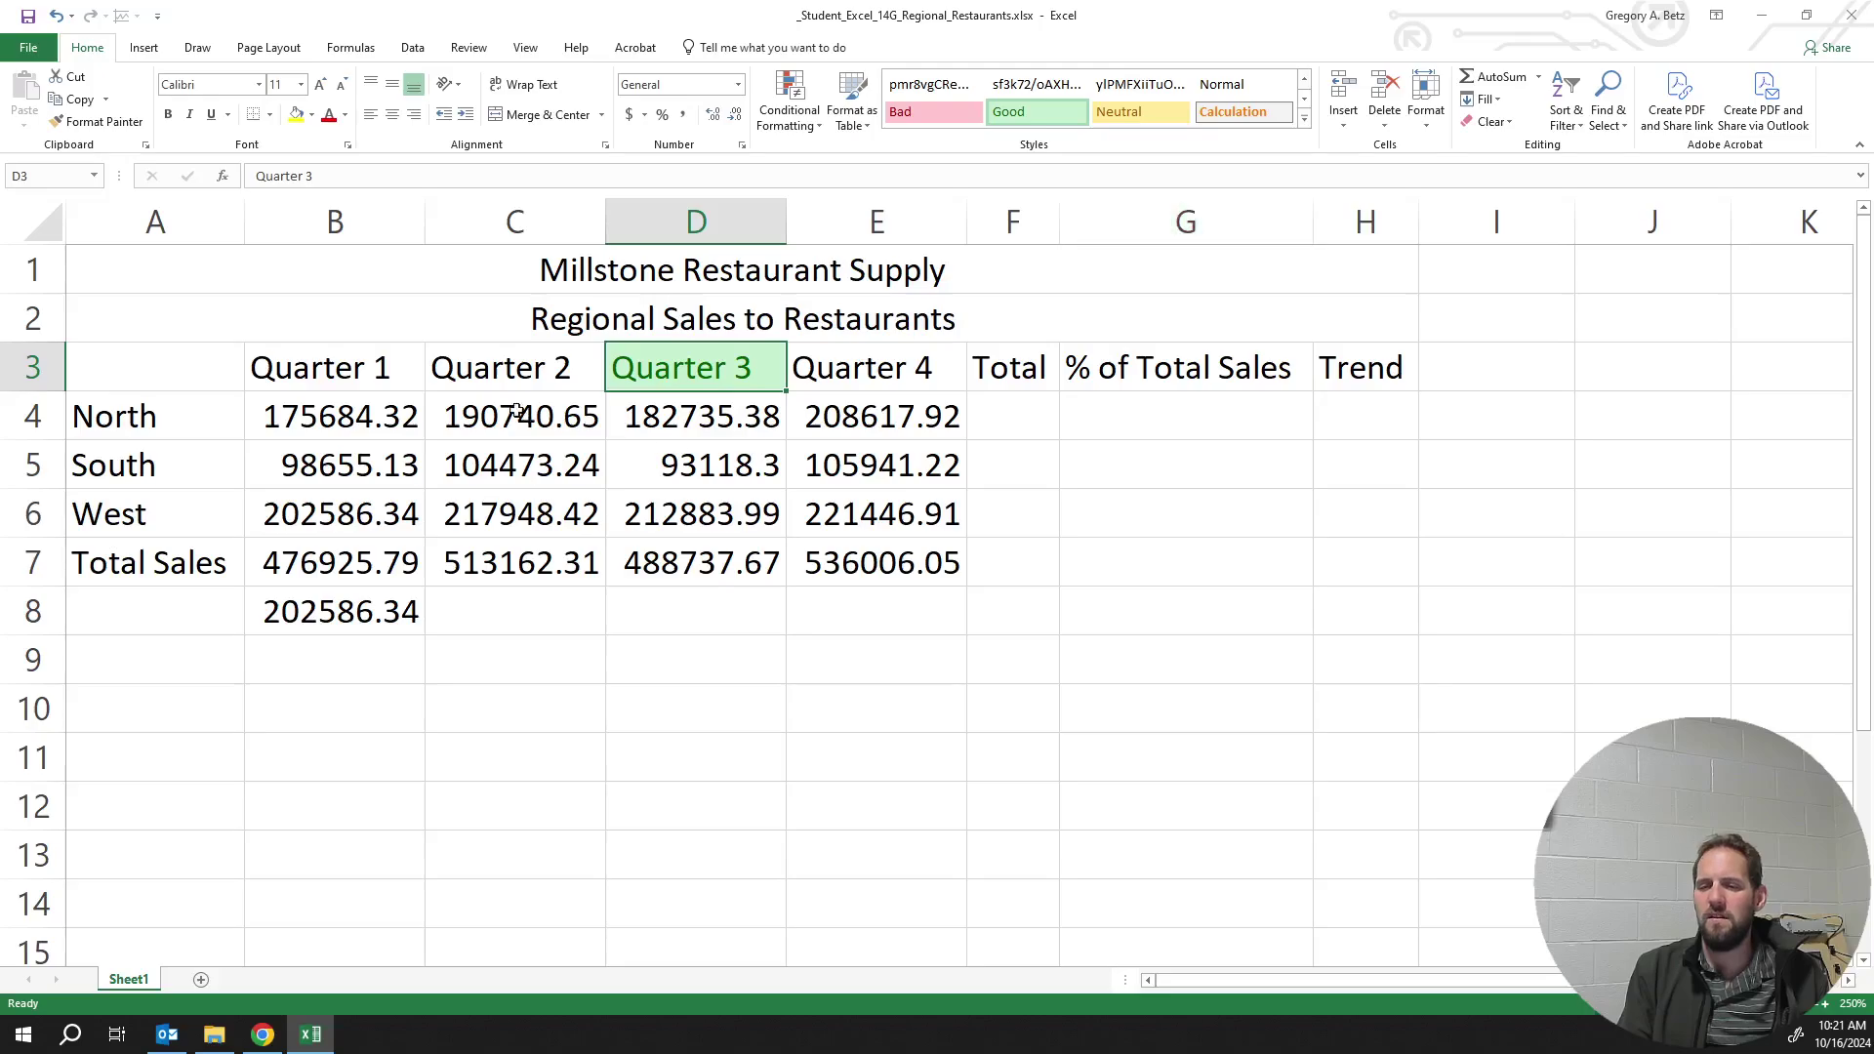
Apply the Bad cell style to the Quarter 2 heading in C3
{"action": "left_click", "coordinate": [514, 380]}
{"action": "left_click", "coordinate": [1304, 118]}
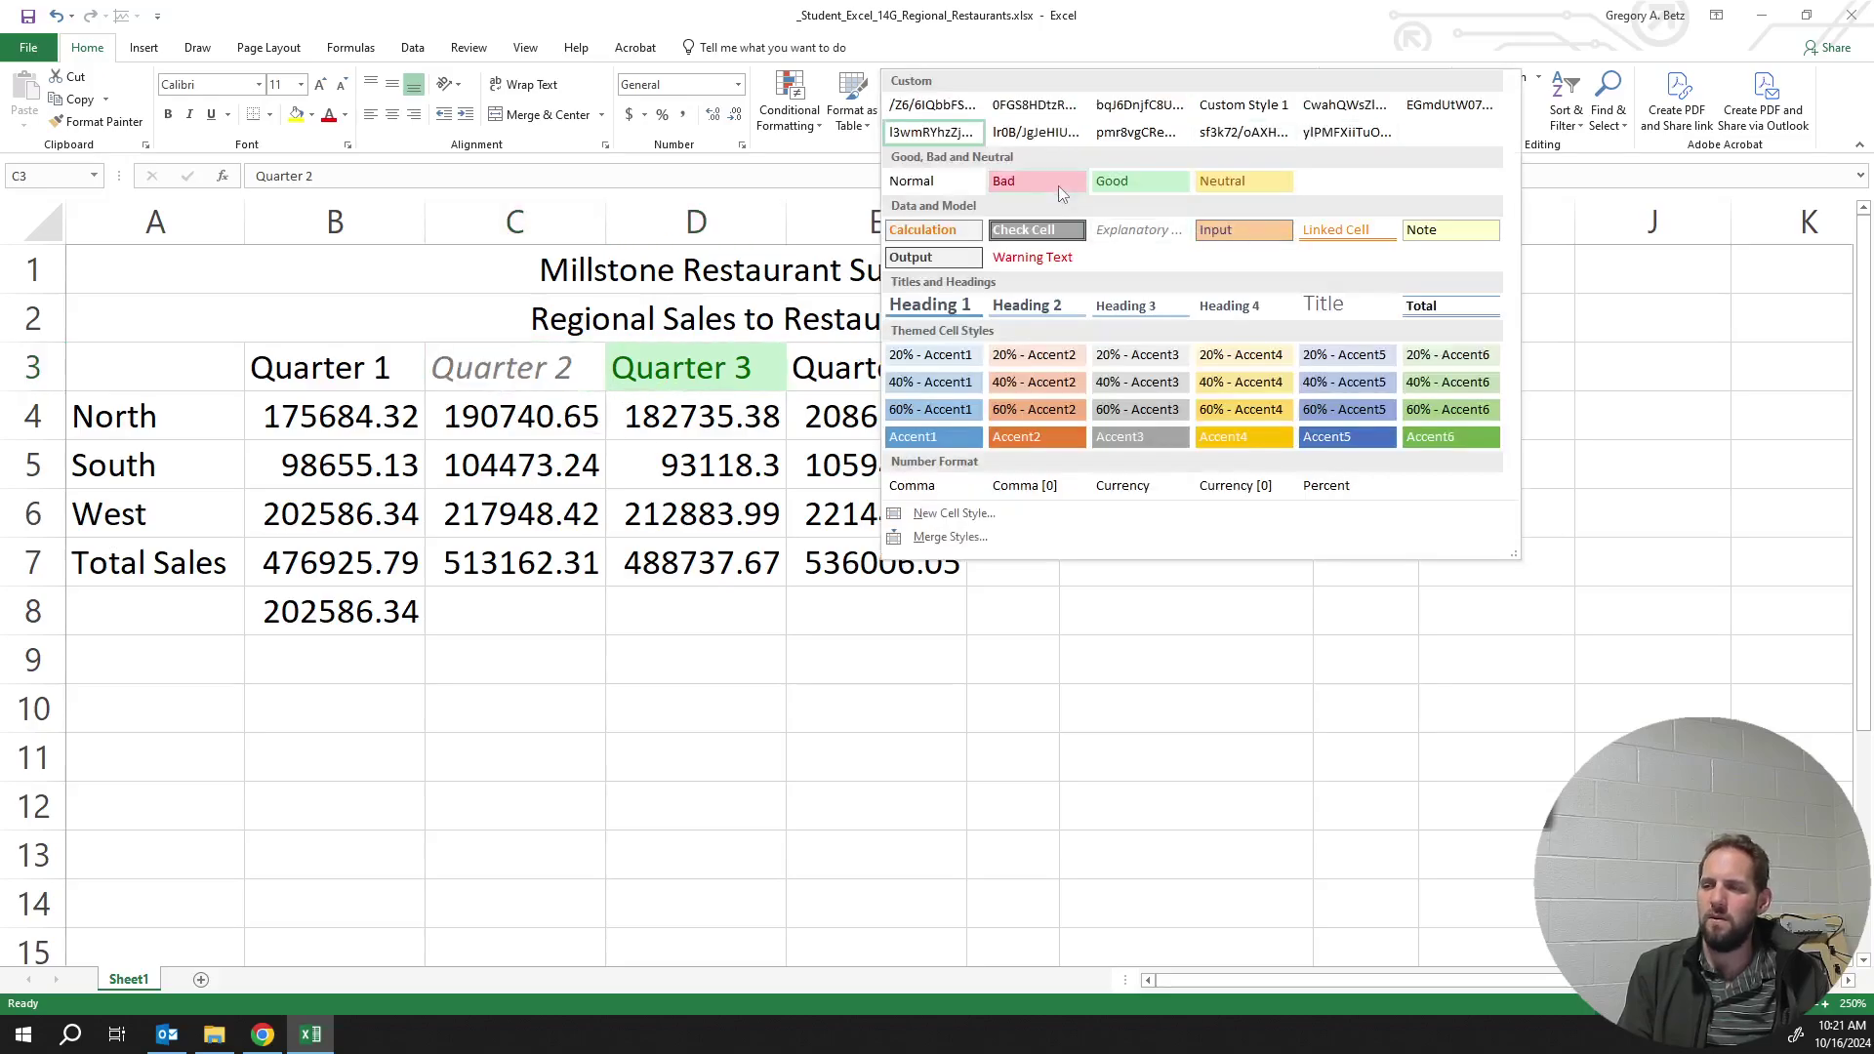
{"action": "left_click", "coordinate": [1044, 183]}
{"action": "left_click", "coordinate": [720, 418]}
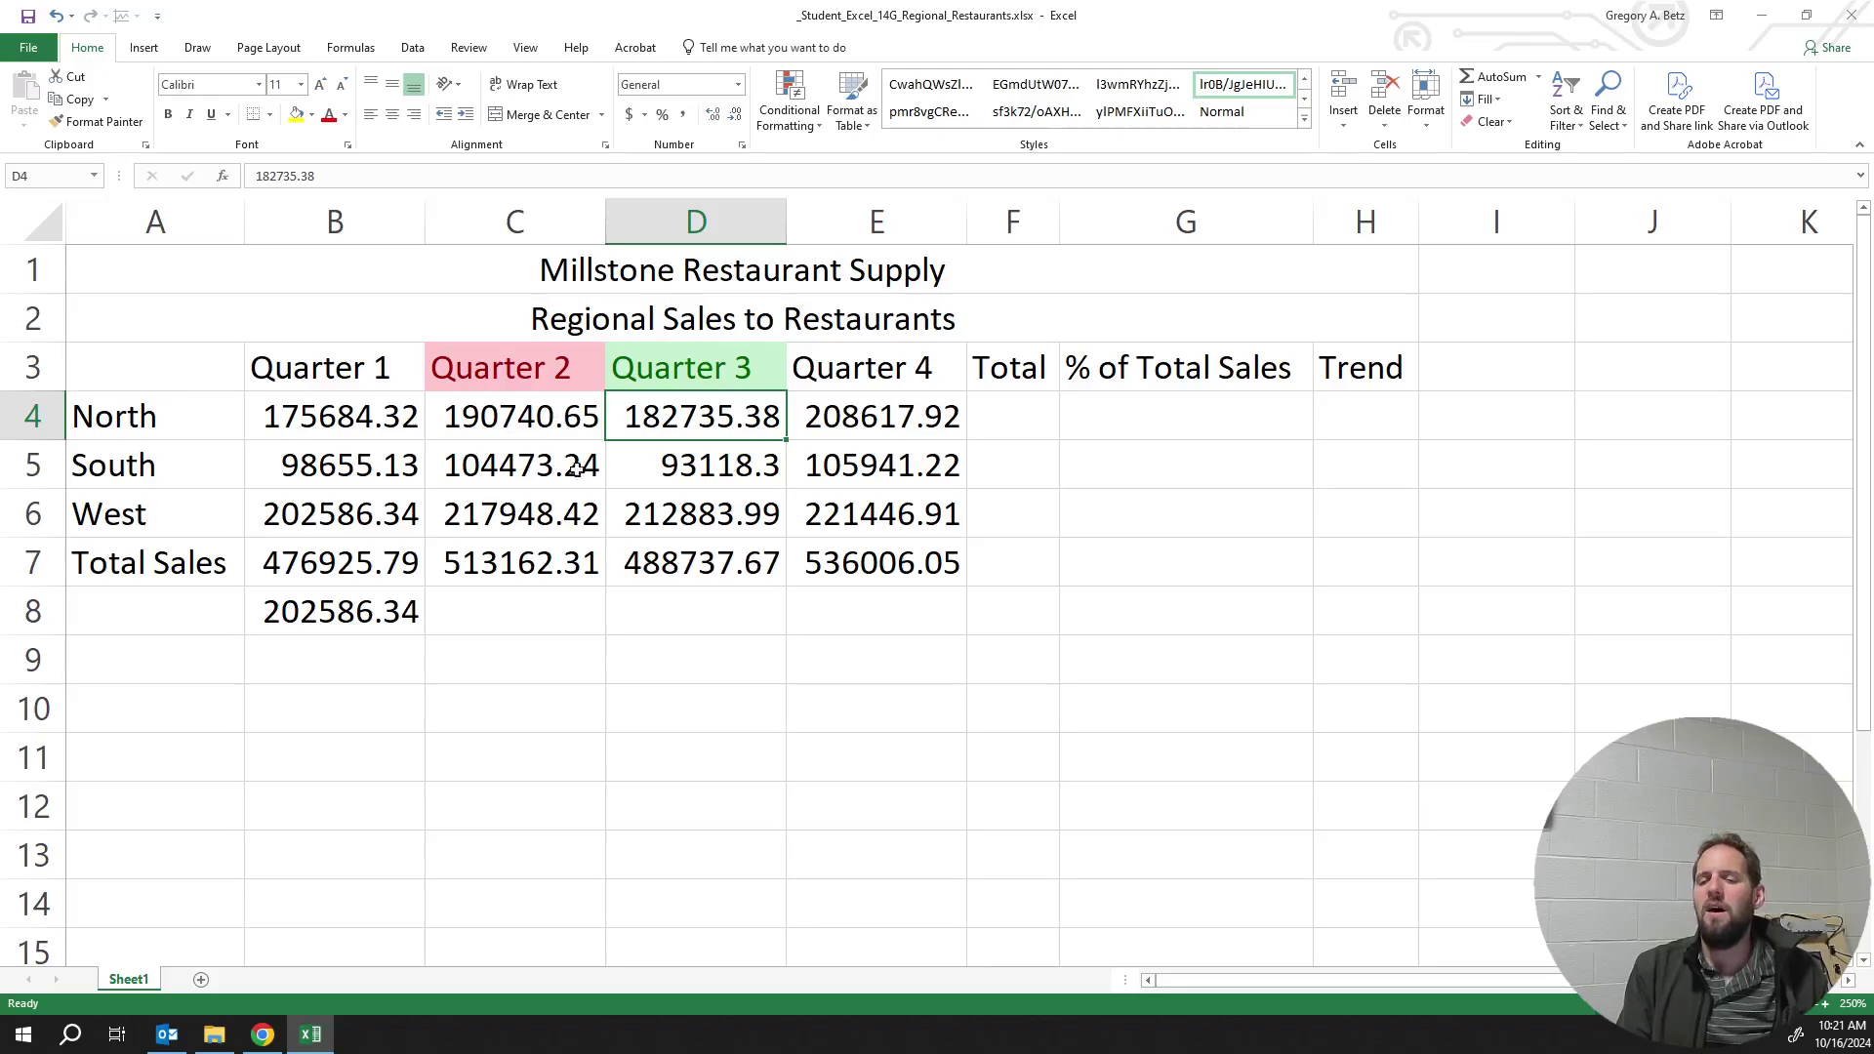
{"action": "left_click_drag", "start_coordinate": [703, 377], "coordinate": [530, 362]}
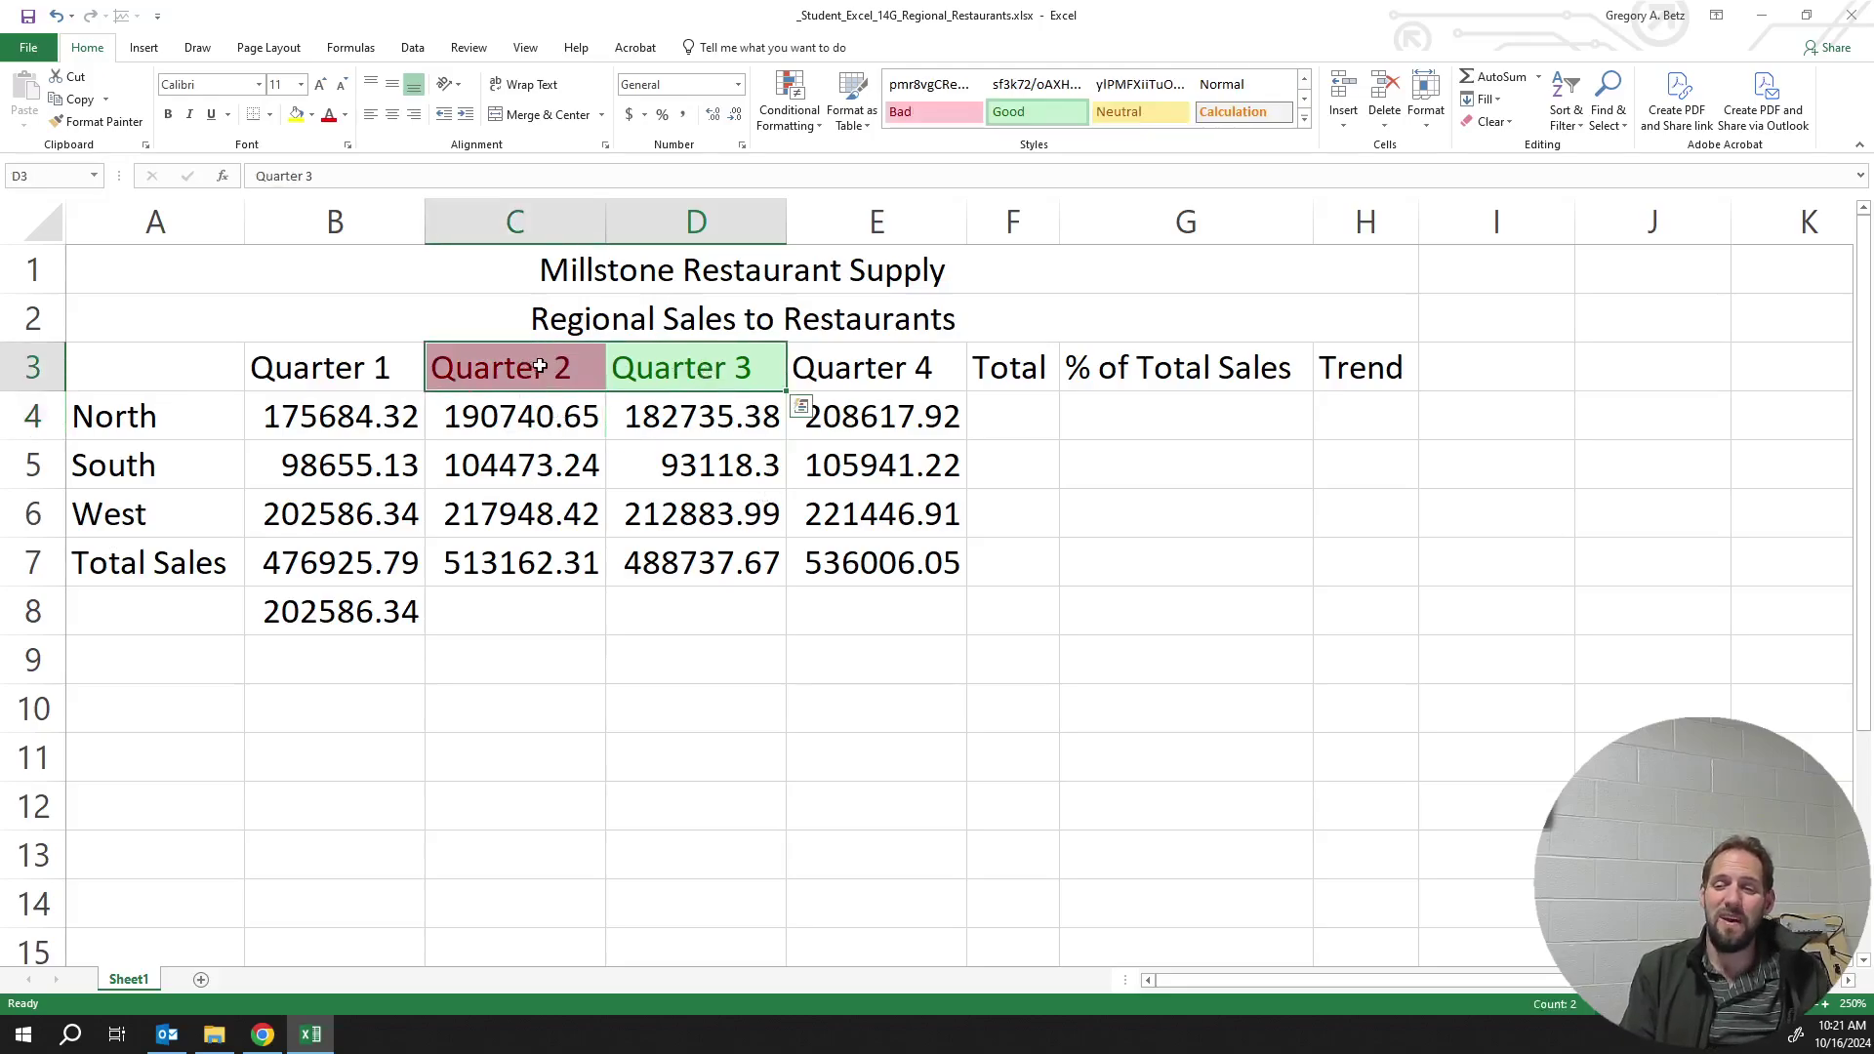
{"action": "left_click", "coordinate": [706, 556]}
{"action": "left_click", "coordinate": [717, 375]}
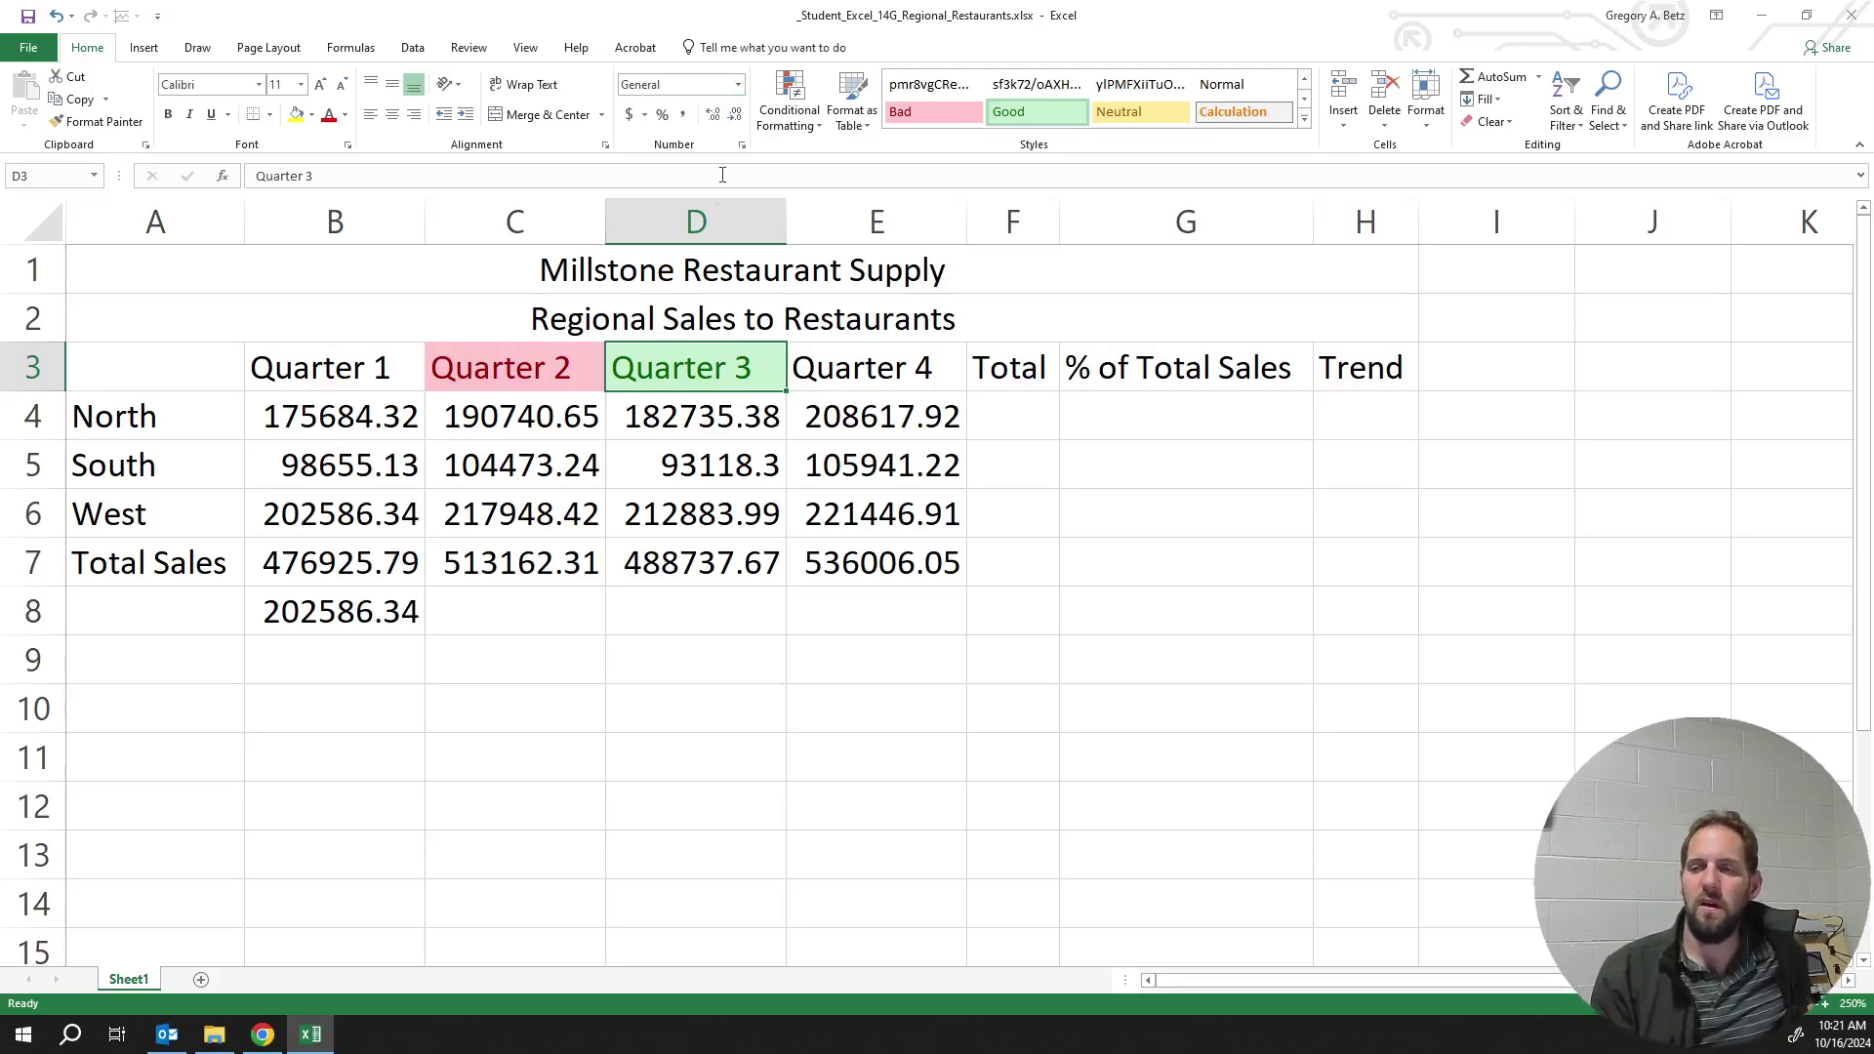
Format the North Quarter 3 sales value in D4 as Currency
{"action": "left_click", "coordinate": [665, 413]}
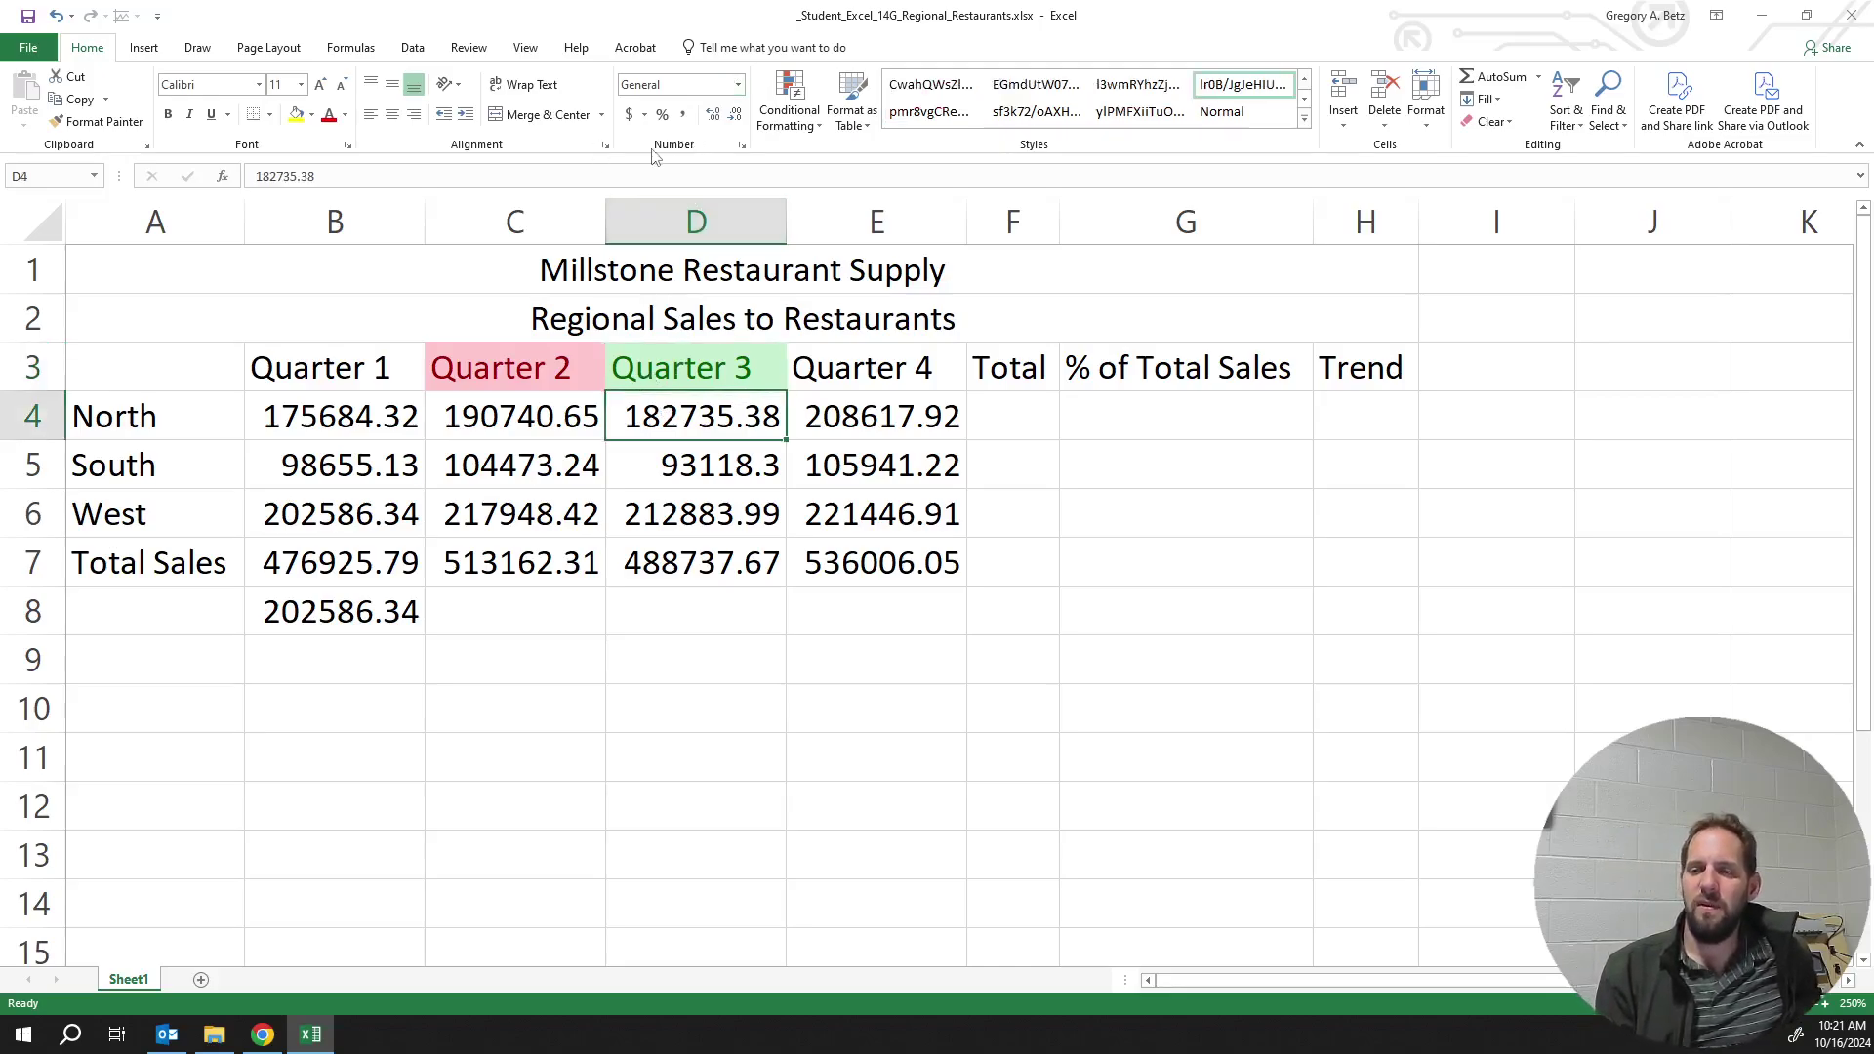
{"action": "left_click", "coordinate": [739, 86]}
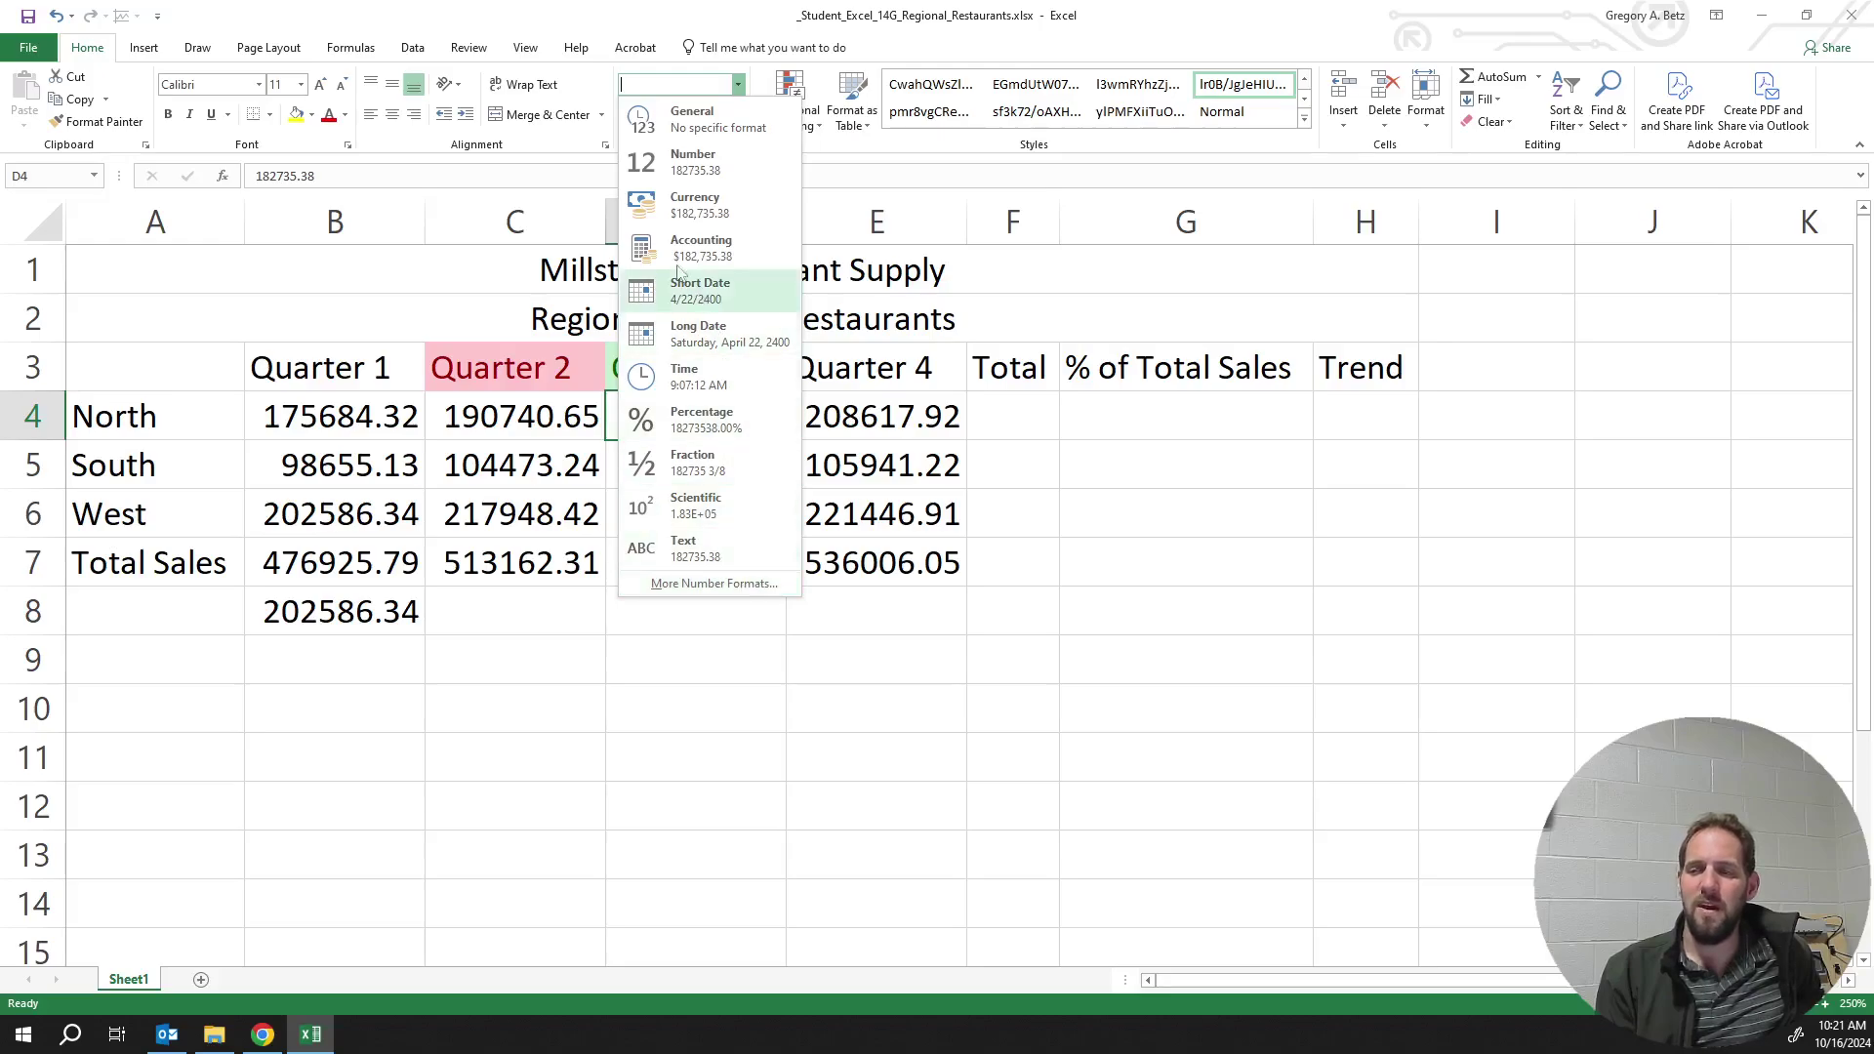
{"action": "left_click", "coordinate": [742, 202]}
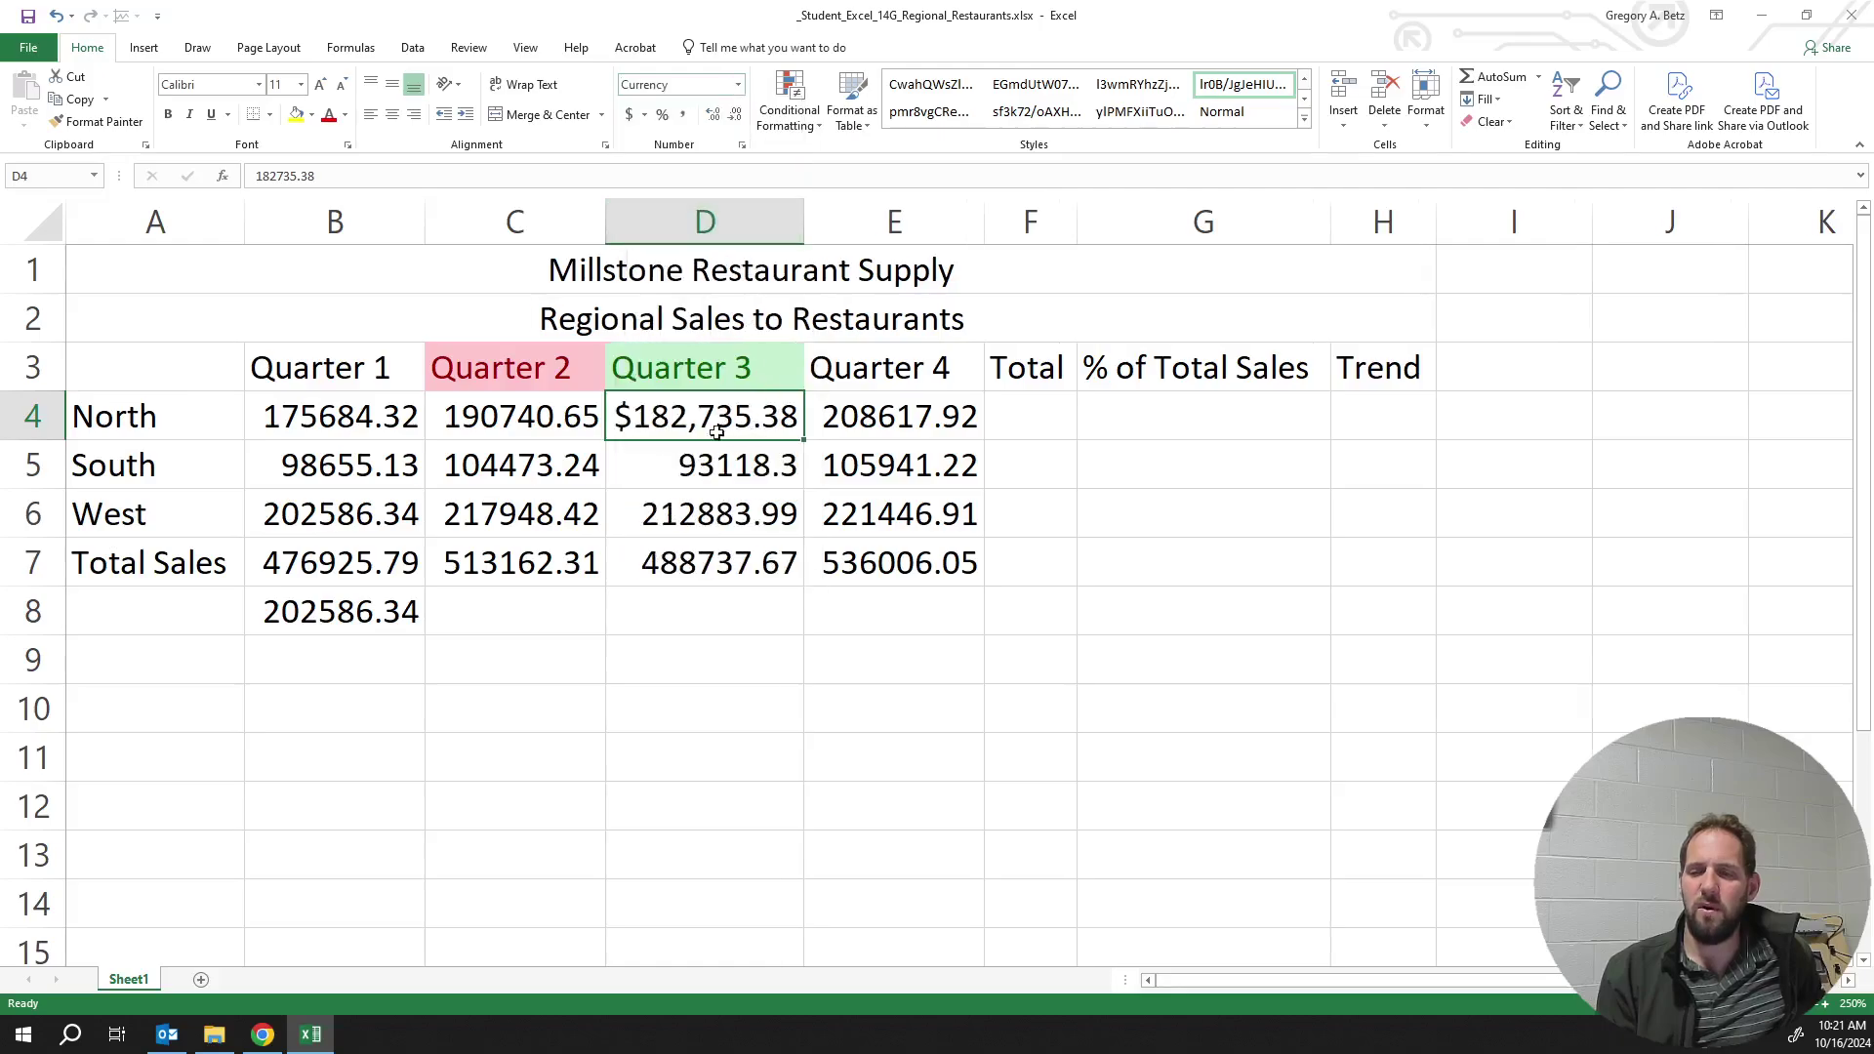
Apply the Currency number format to all quarterly sales and totals in B4:E7
{"action": "left_click", "coordinate": [390, 416]}
{"action": "mouse_move", "coordinate": [390, 416]}
{"action": "left_mouse_down"}
{"action": "mouse_move", "coordinate": [908, 517]}
{"action": "mouse_move", "coordinate": [922, 564]}
{"action": "left_mouse_up"}
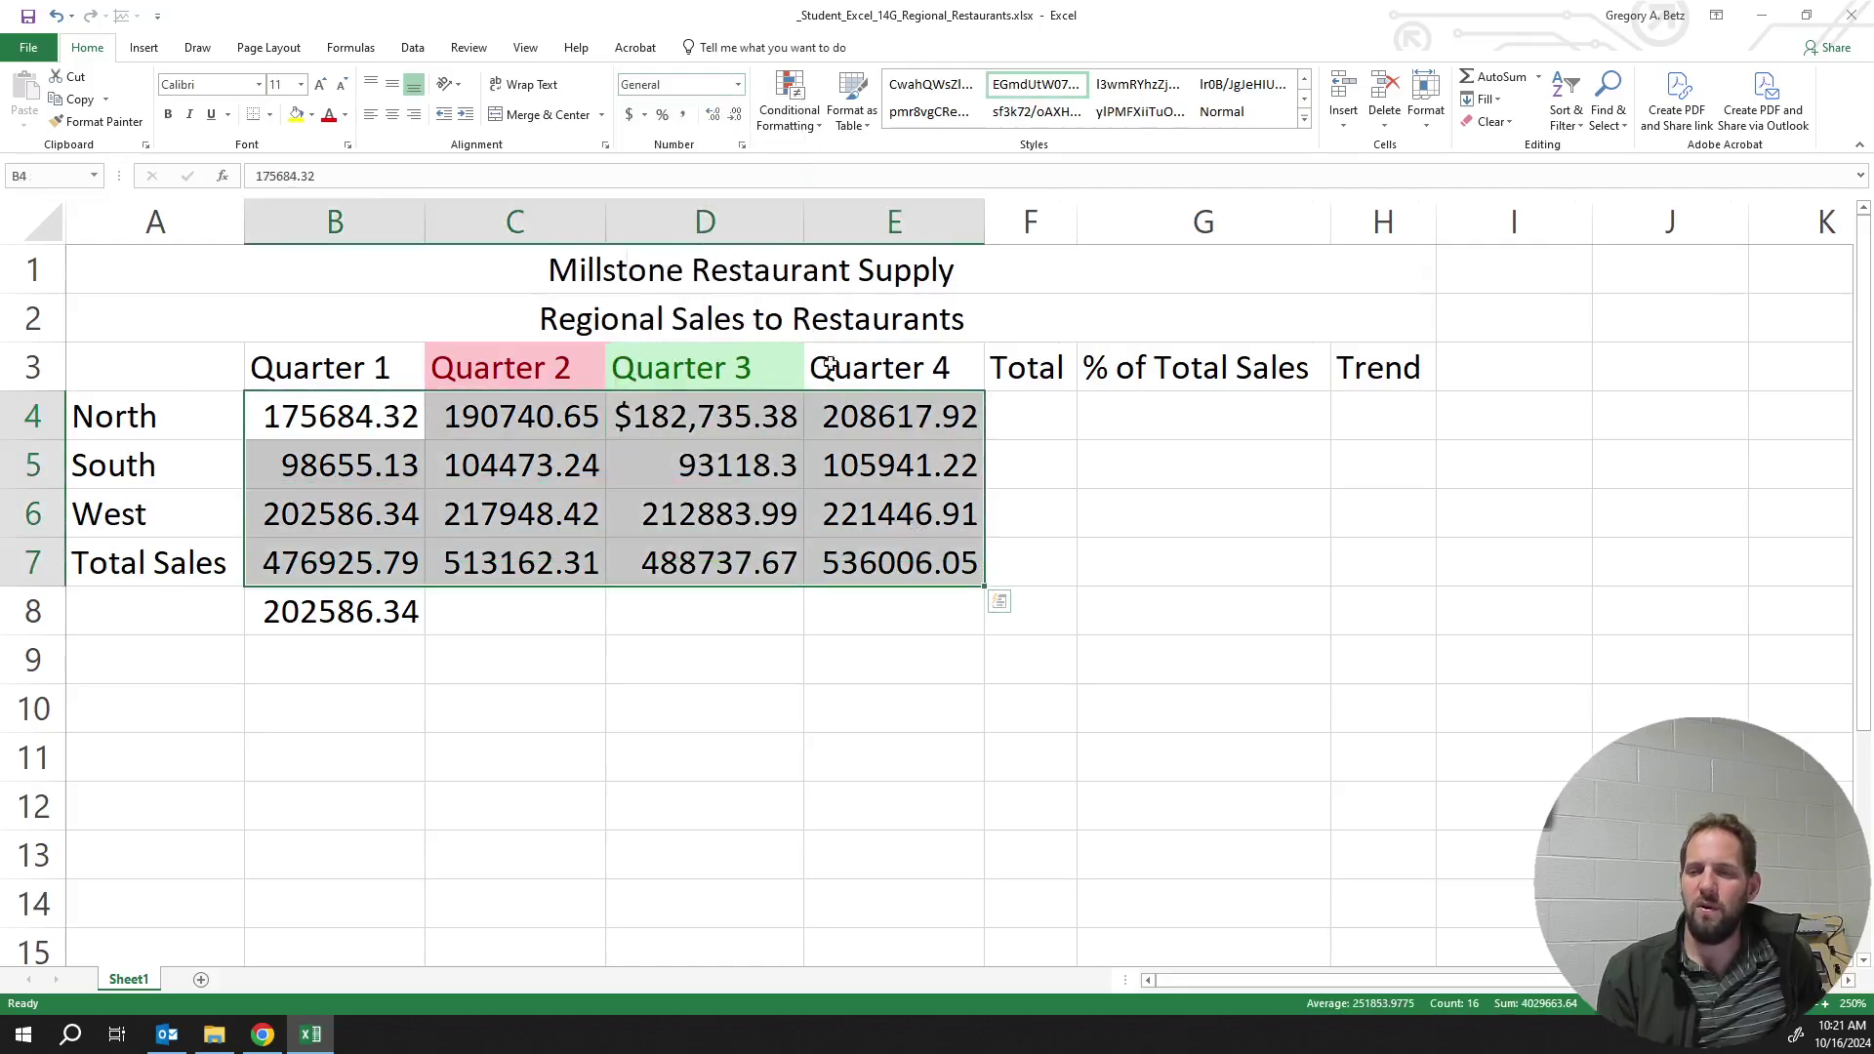
{"action": "left_click", "coordinate": [739, 85]}
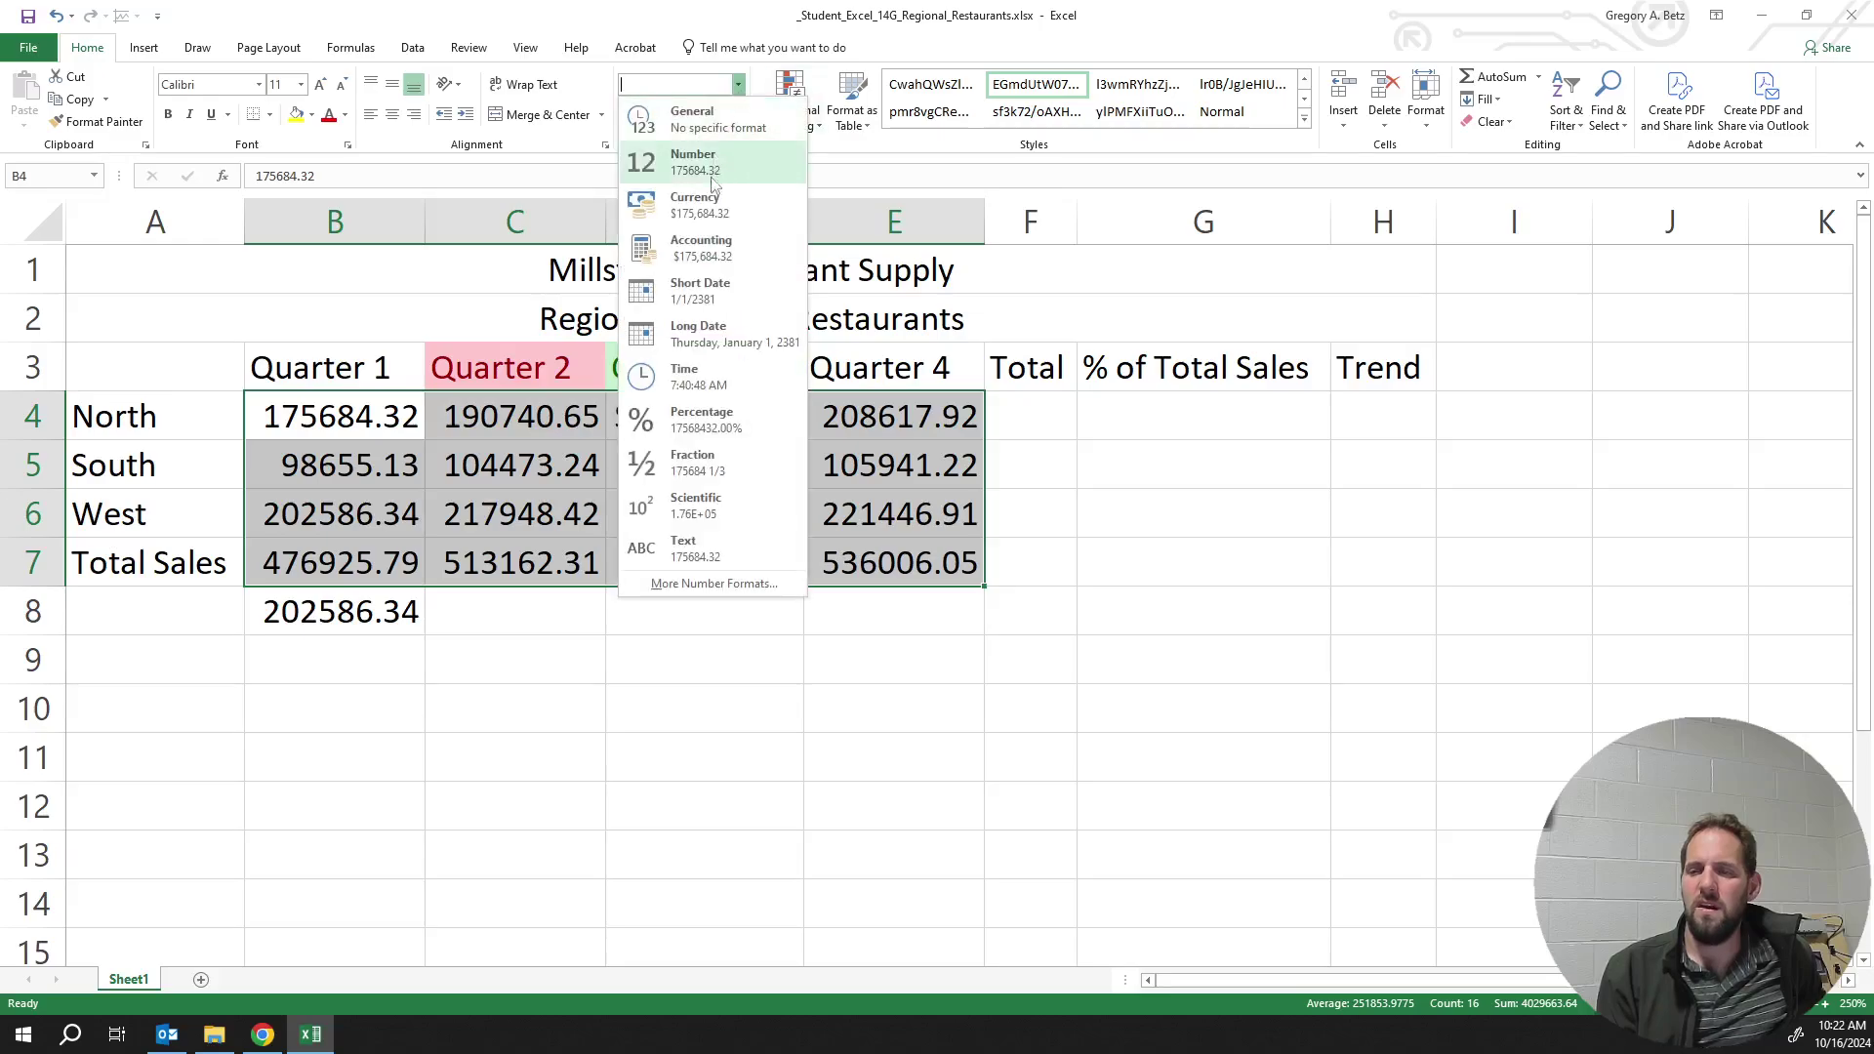
{"action": "left_click", "coordinate": [695, 205]}
{"action": "left_click", "coordinate": [690, 564]}
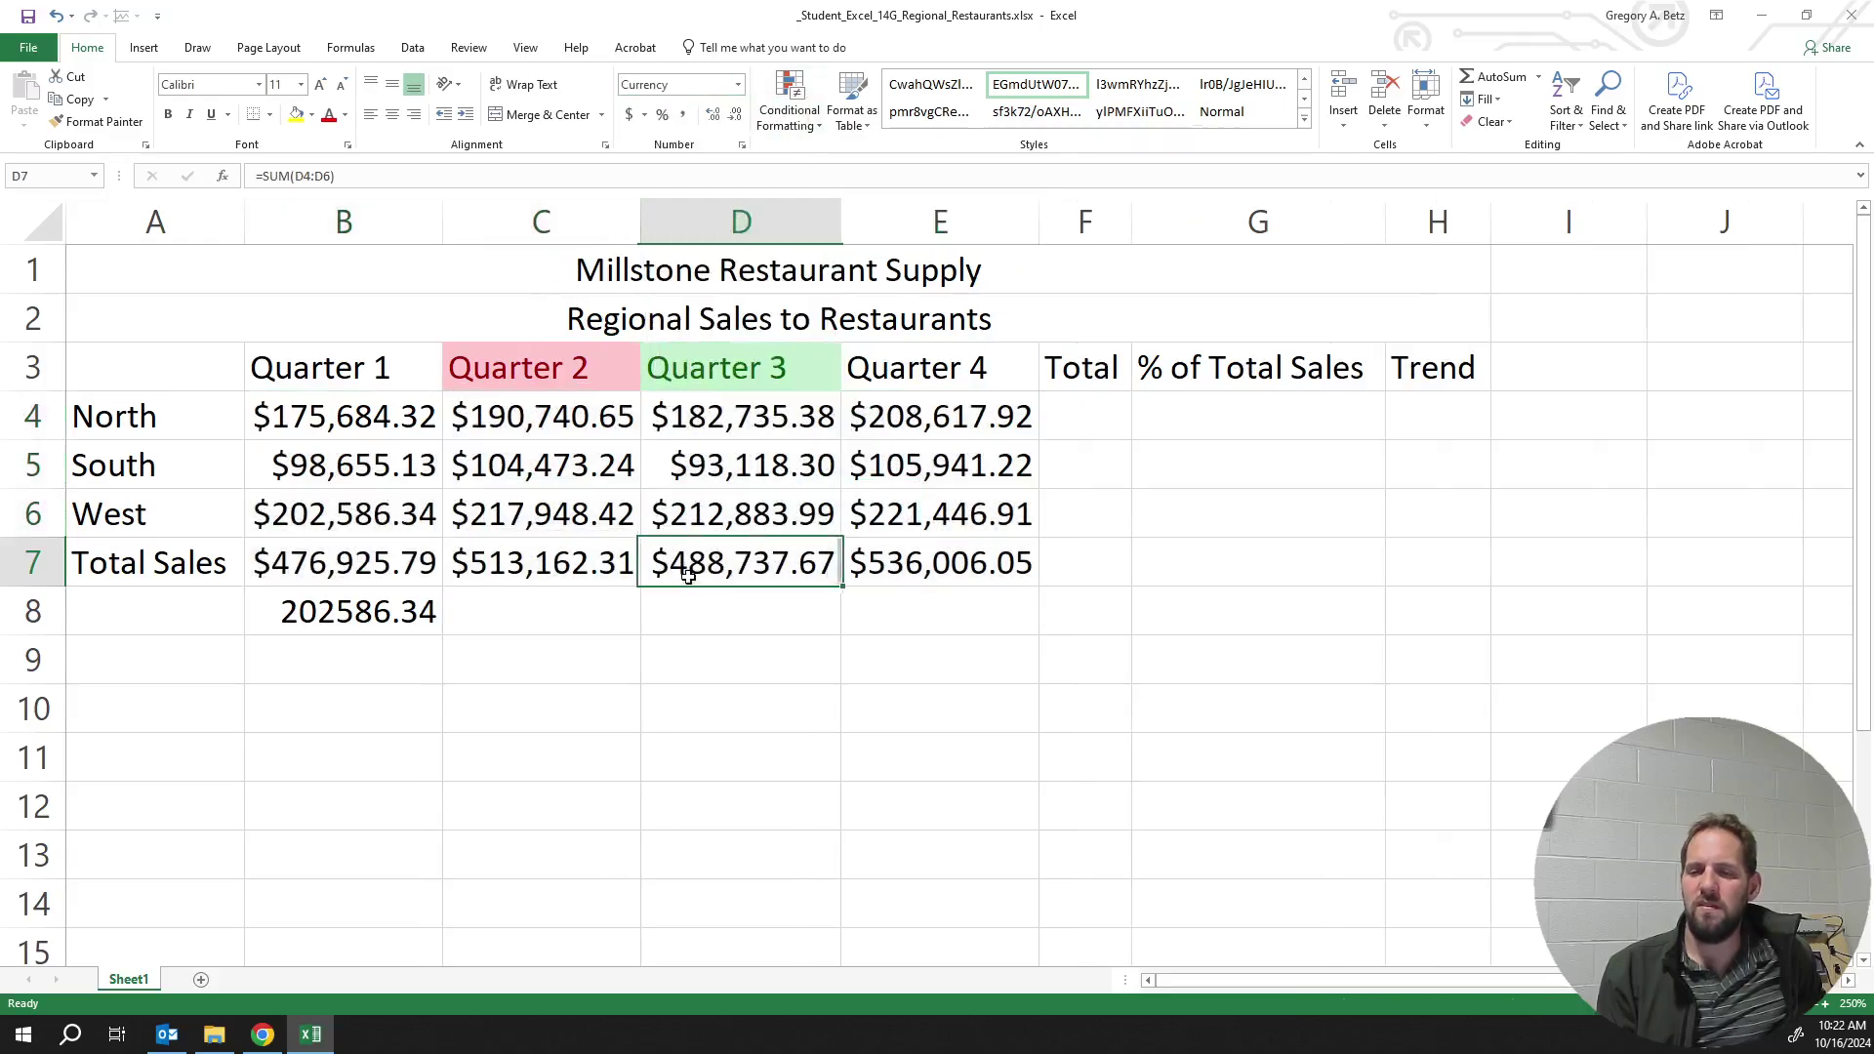
Change the North Quarter 1 sales value in B4 to -175684.32
{"action": "left_click", "coordinate": [261, 420]}
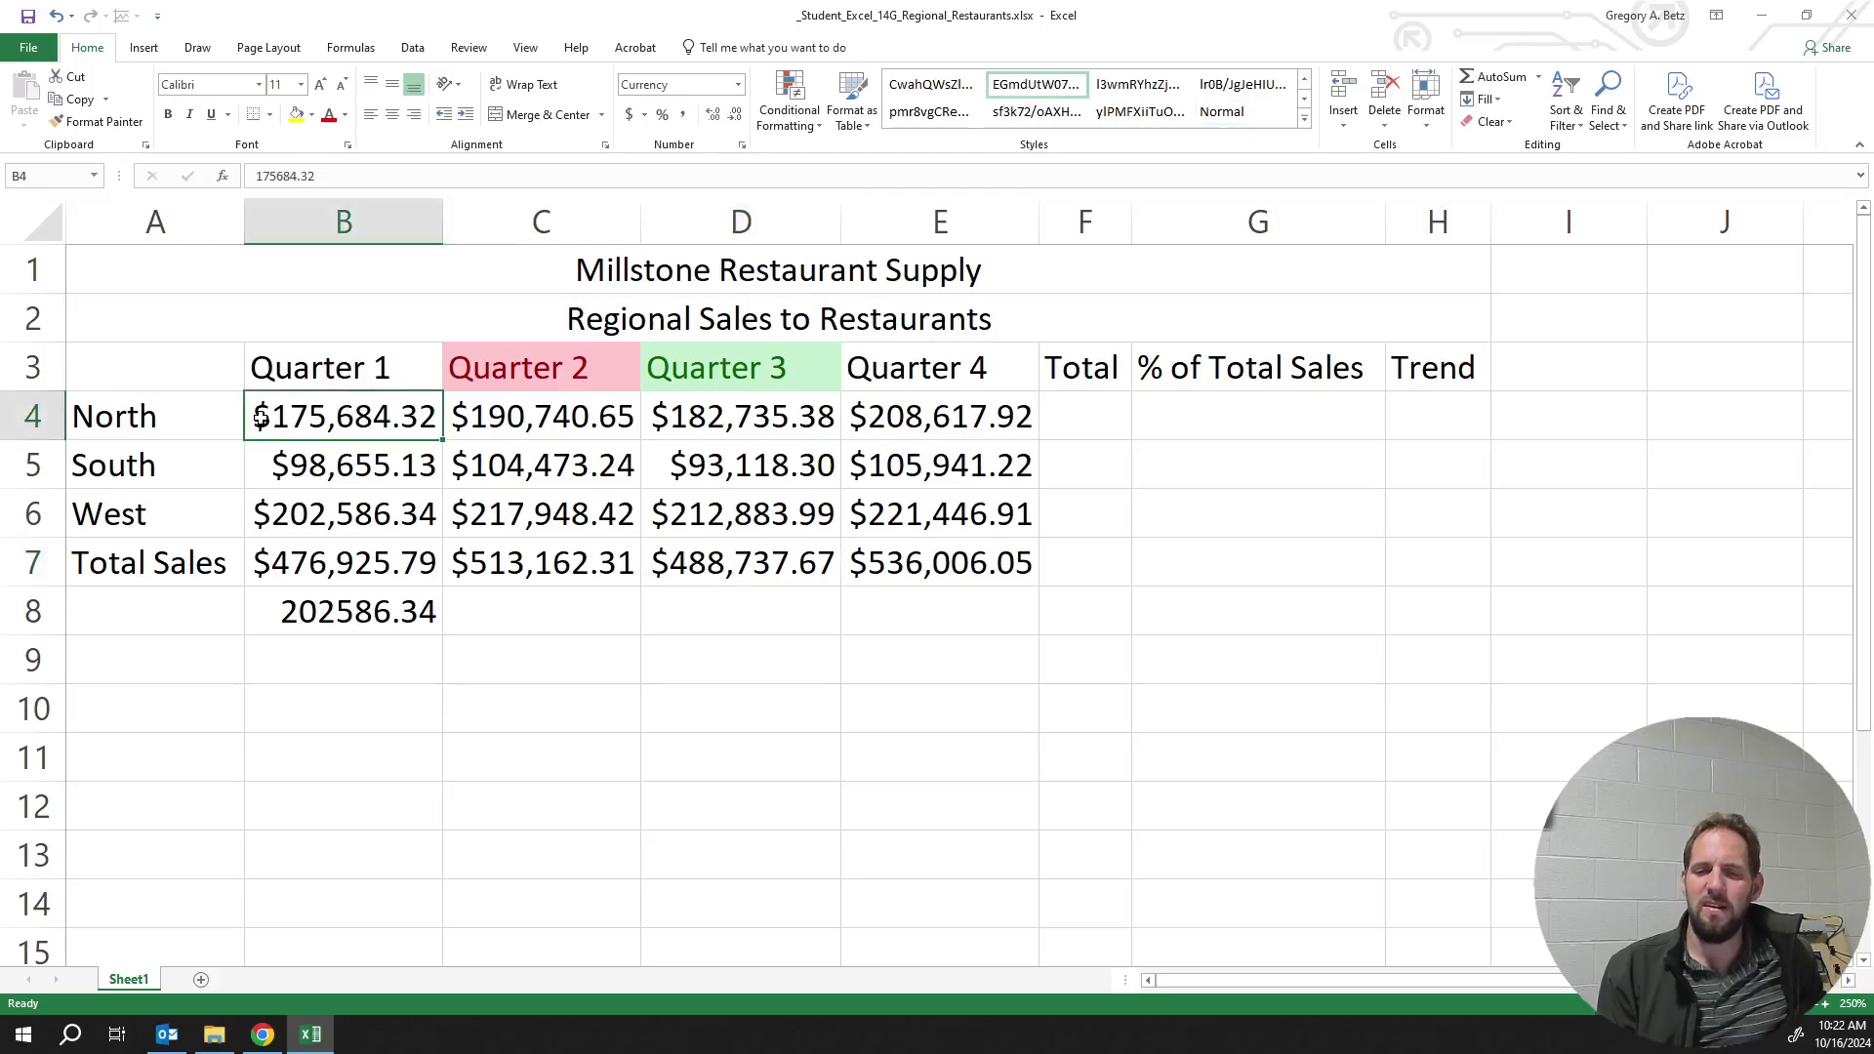
{"action": "double_click", "coordinate": [256, 417]}
{"action": "left_click", "coordinate": [252, 417]}
{"action": "type", "text": "-"}
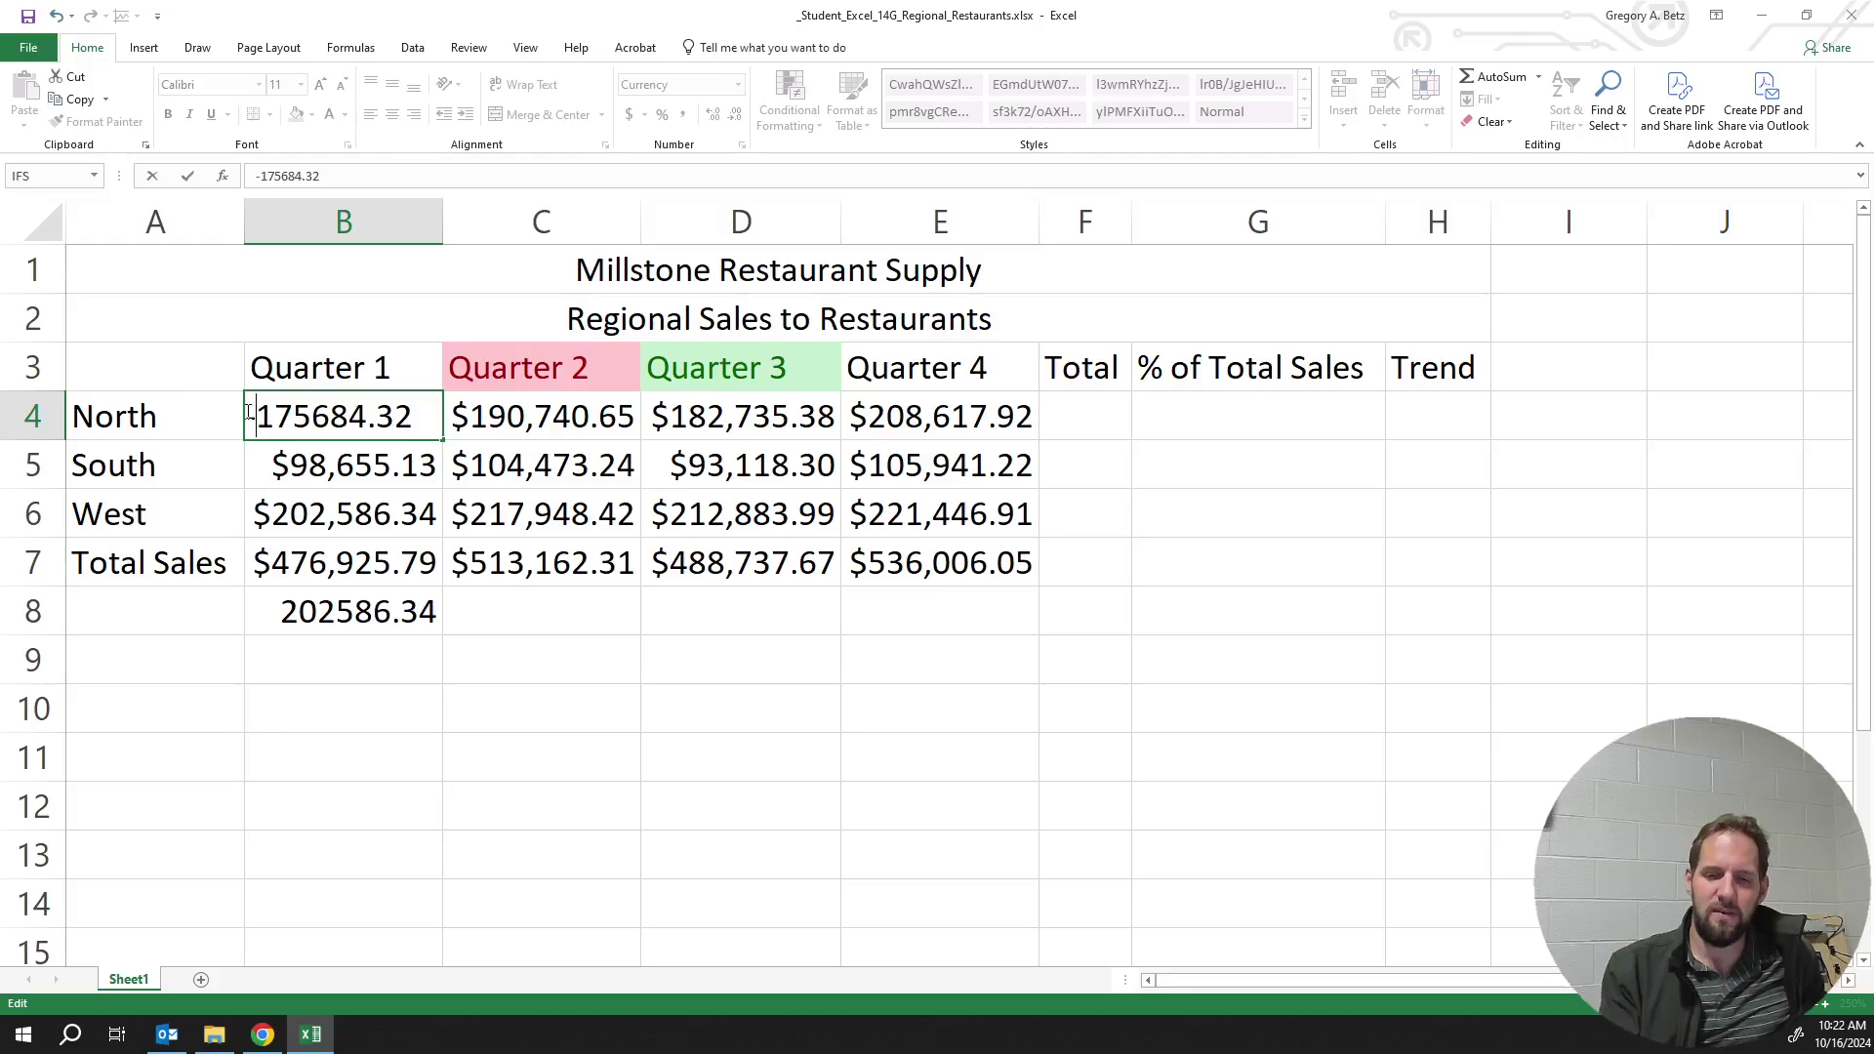
{"action": "key", "text": "Return"}
Apply the Accounting number format to B4 and review the other available number formats without choosing one
{"action": "left_click", "coordinate": [302, 415]}
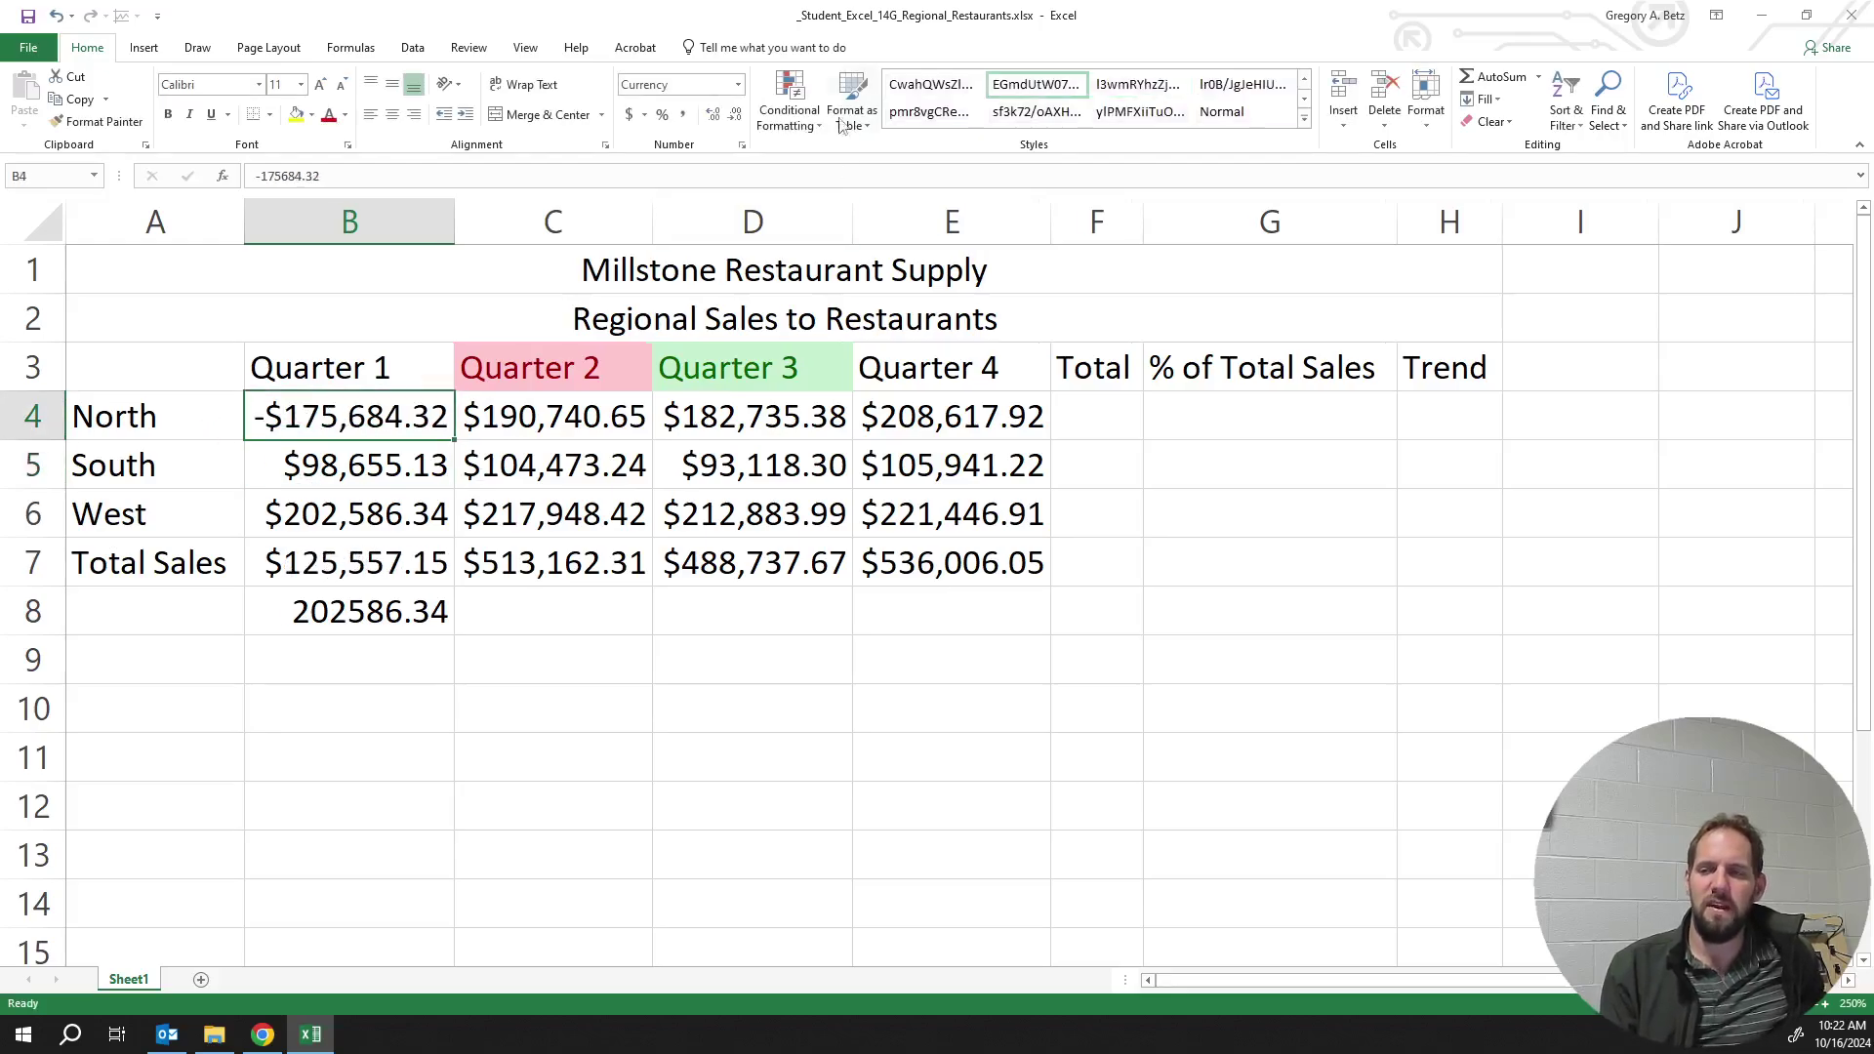
{"action": "left_click", "coordinate": [738, 86]}
{"action": "left_click", "coordinate": [742, 249]}
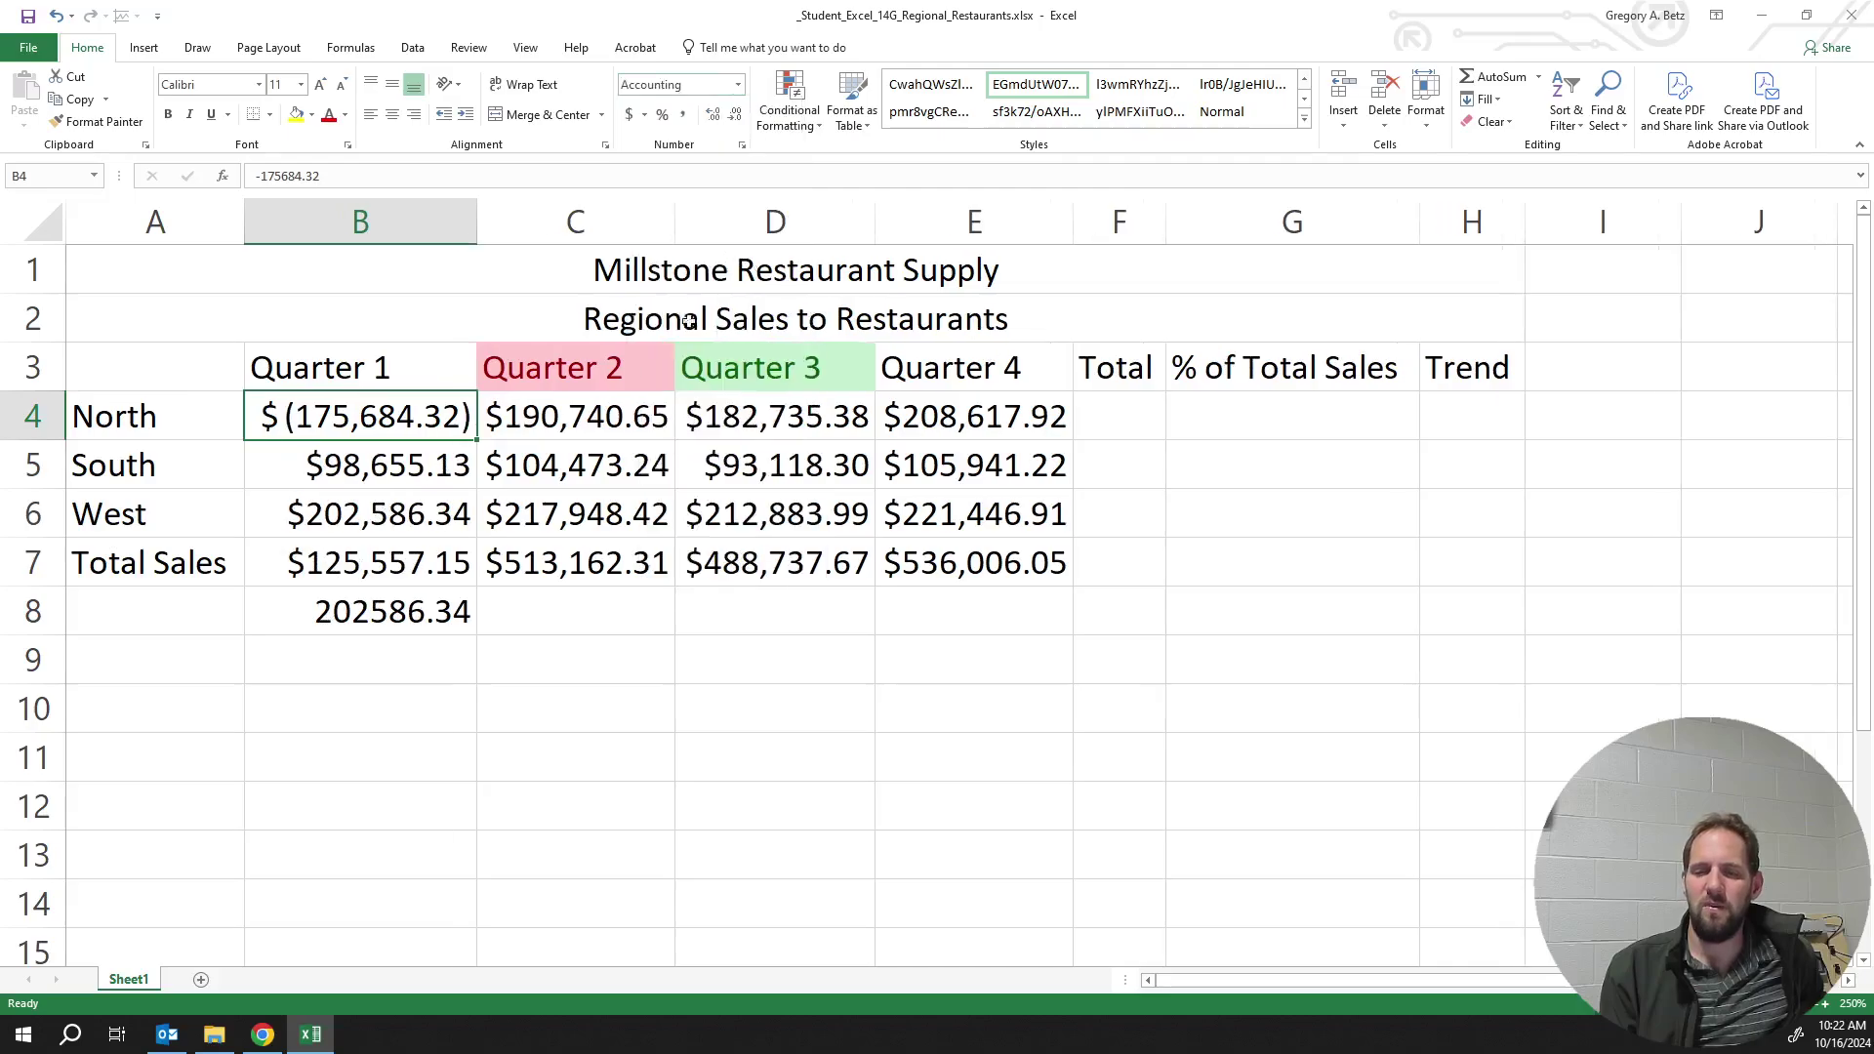
{"action": "left_click", "coordinate": [459, 512]}
{"action": "left_click", "coordinate": [292, 418]}
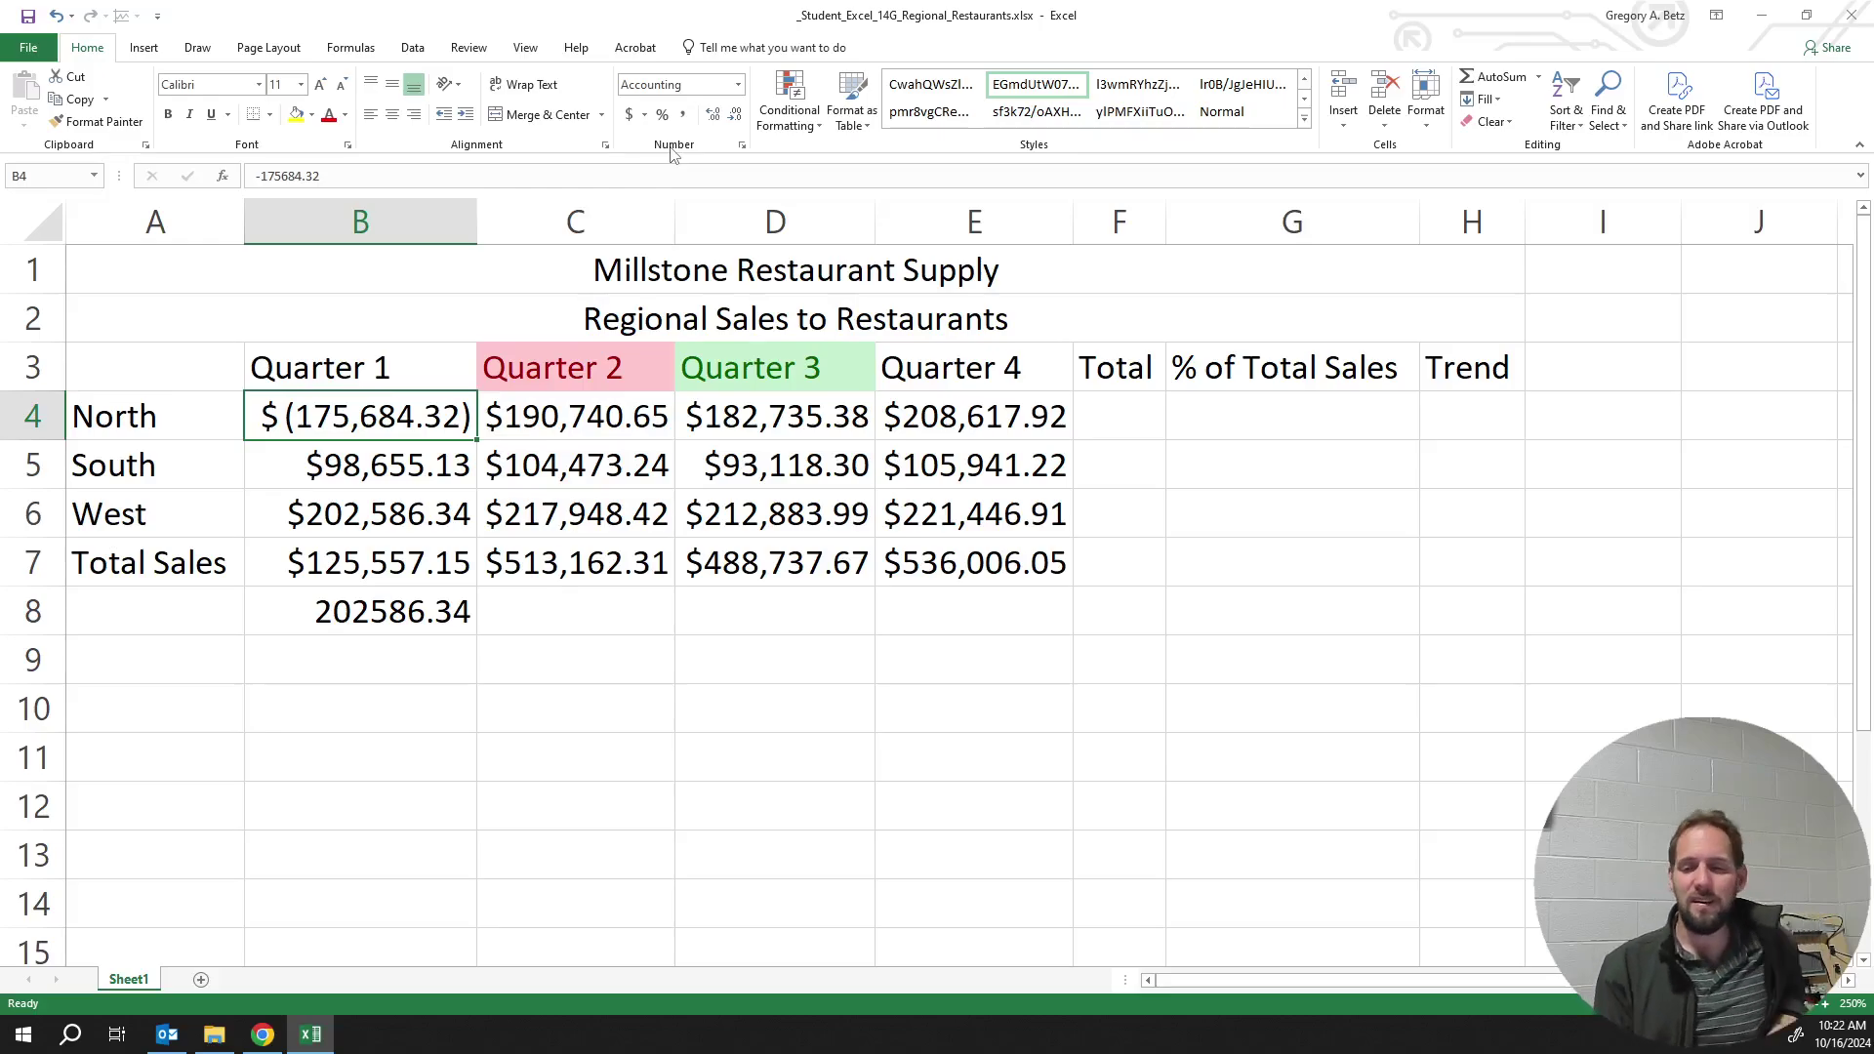
{"action": "left_click", "coordinate": [738, 86]}
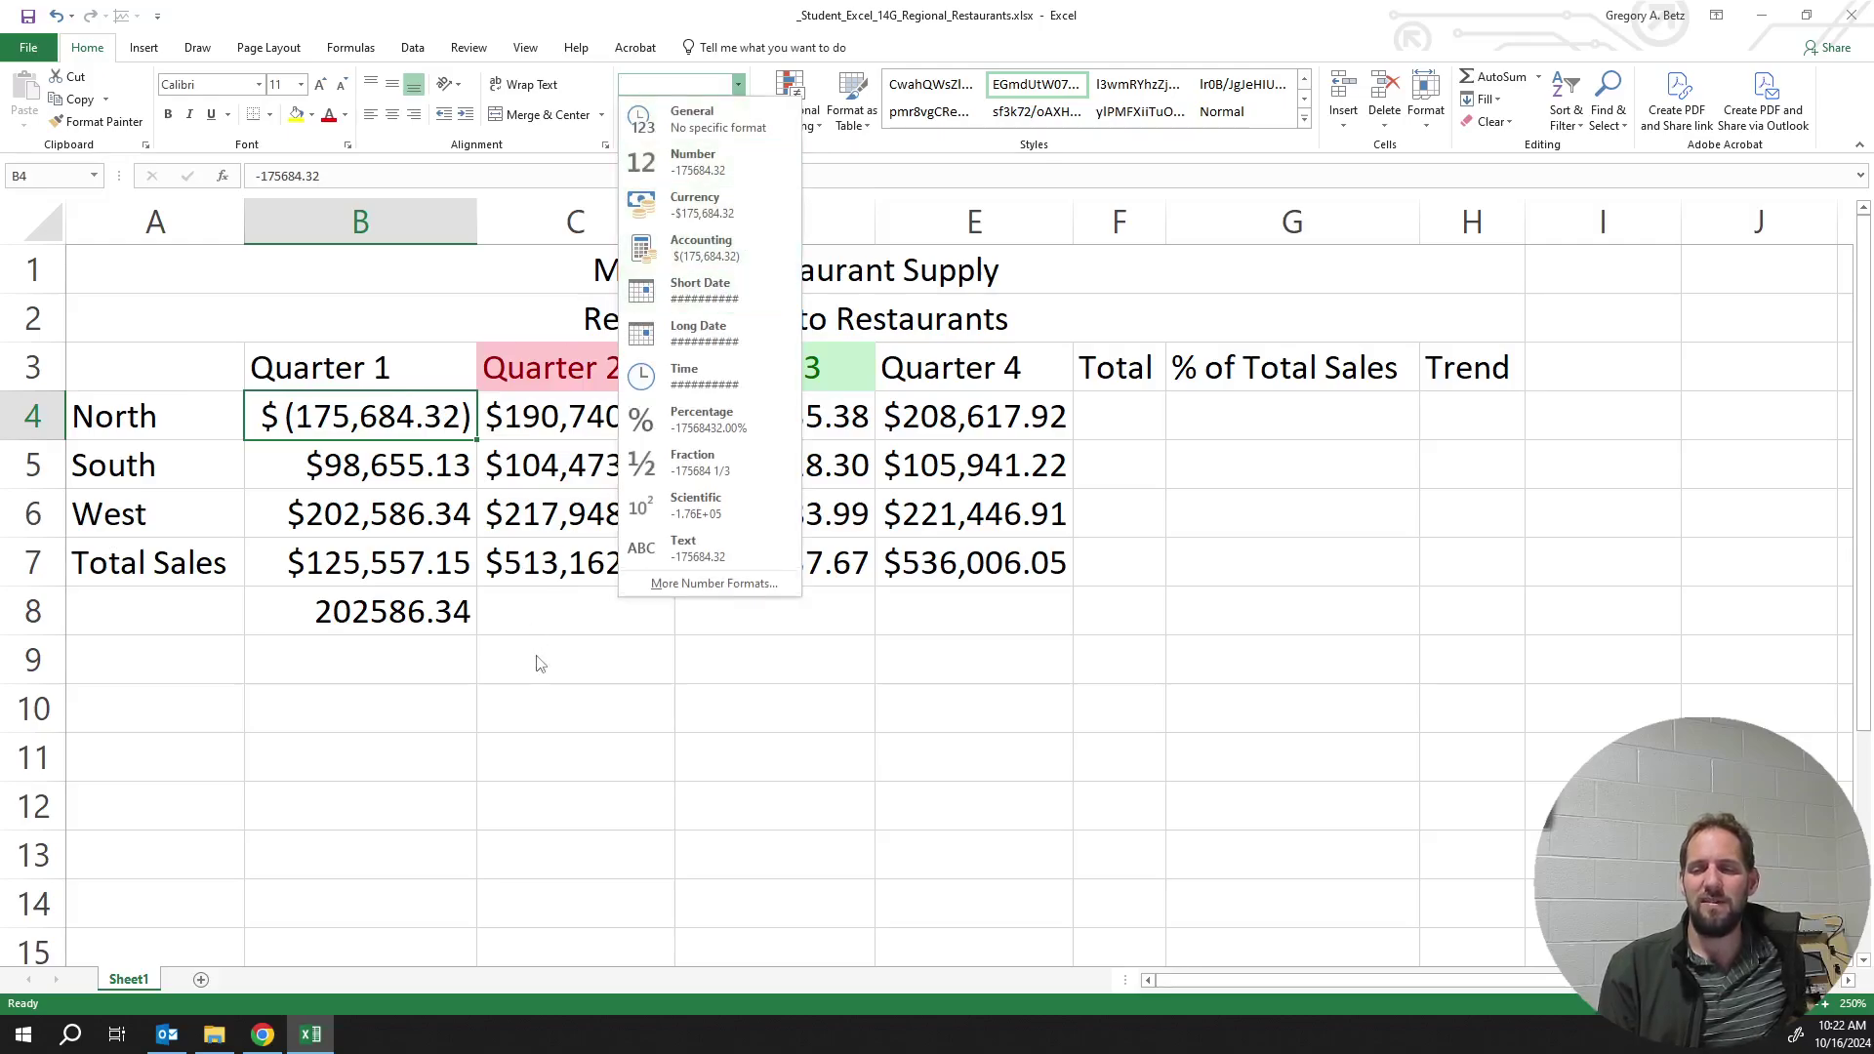
{"action": "left_click", "coordinate": [580, 640]}
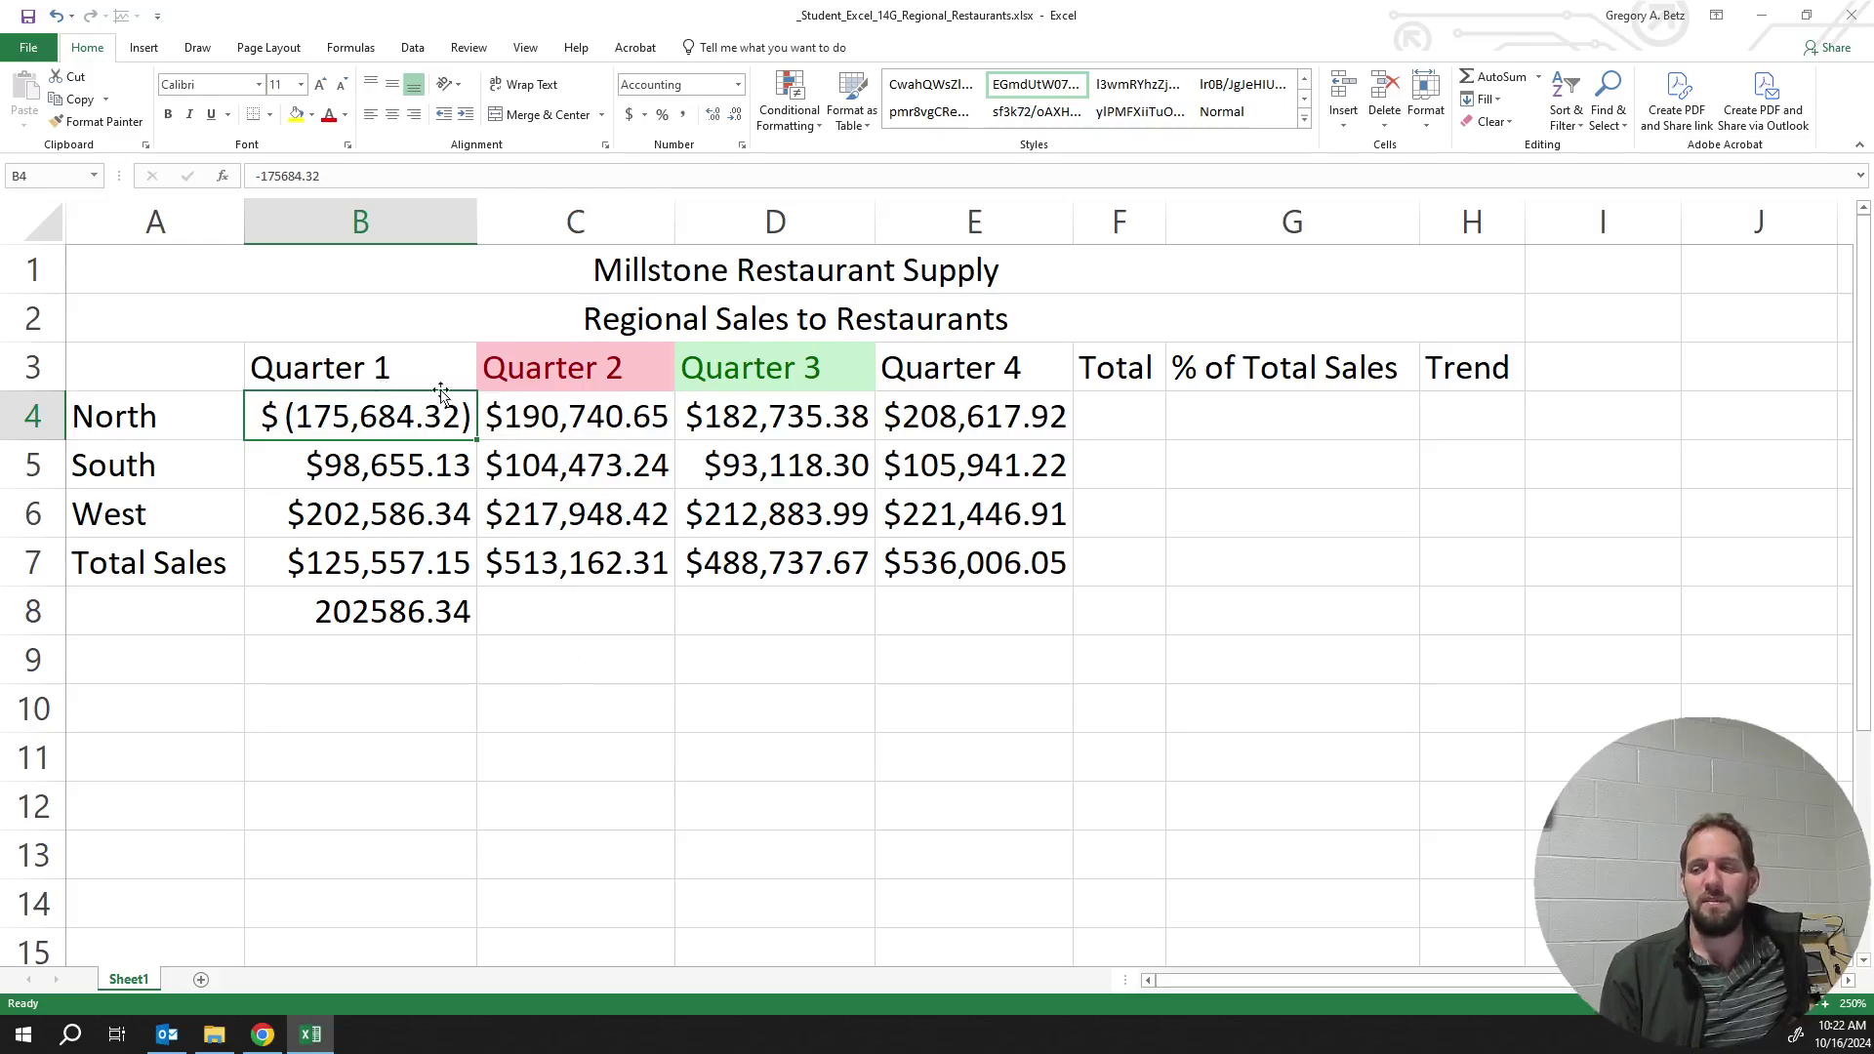
Enter 56 in cell C9 below the sales data
{"action": "left_click", "coordinate": [445, 696]}
{"action": "left_click", "coordinate": [536, 667]}
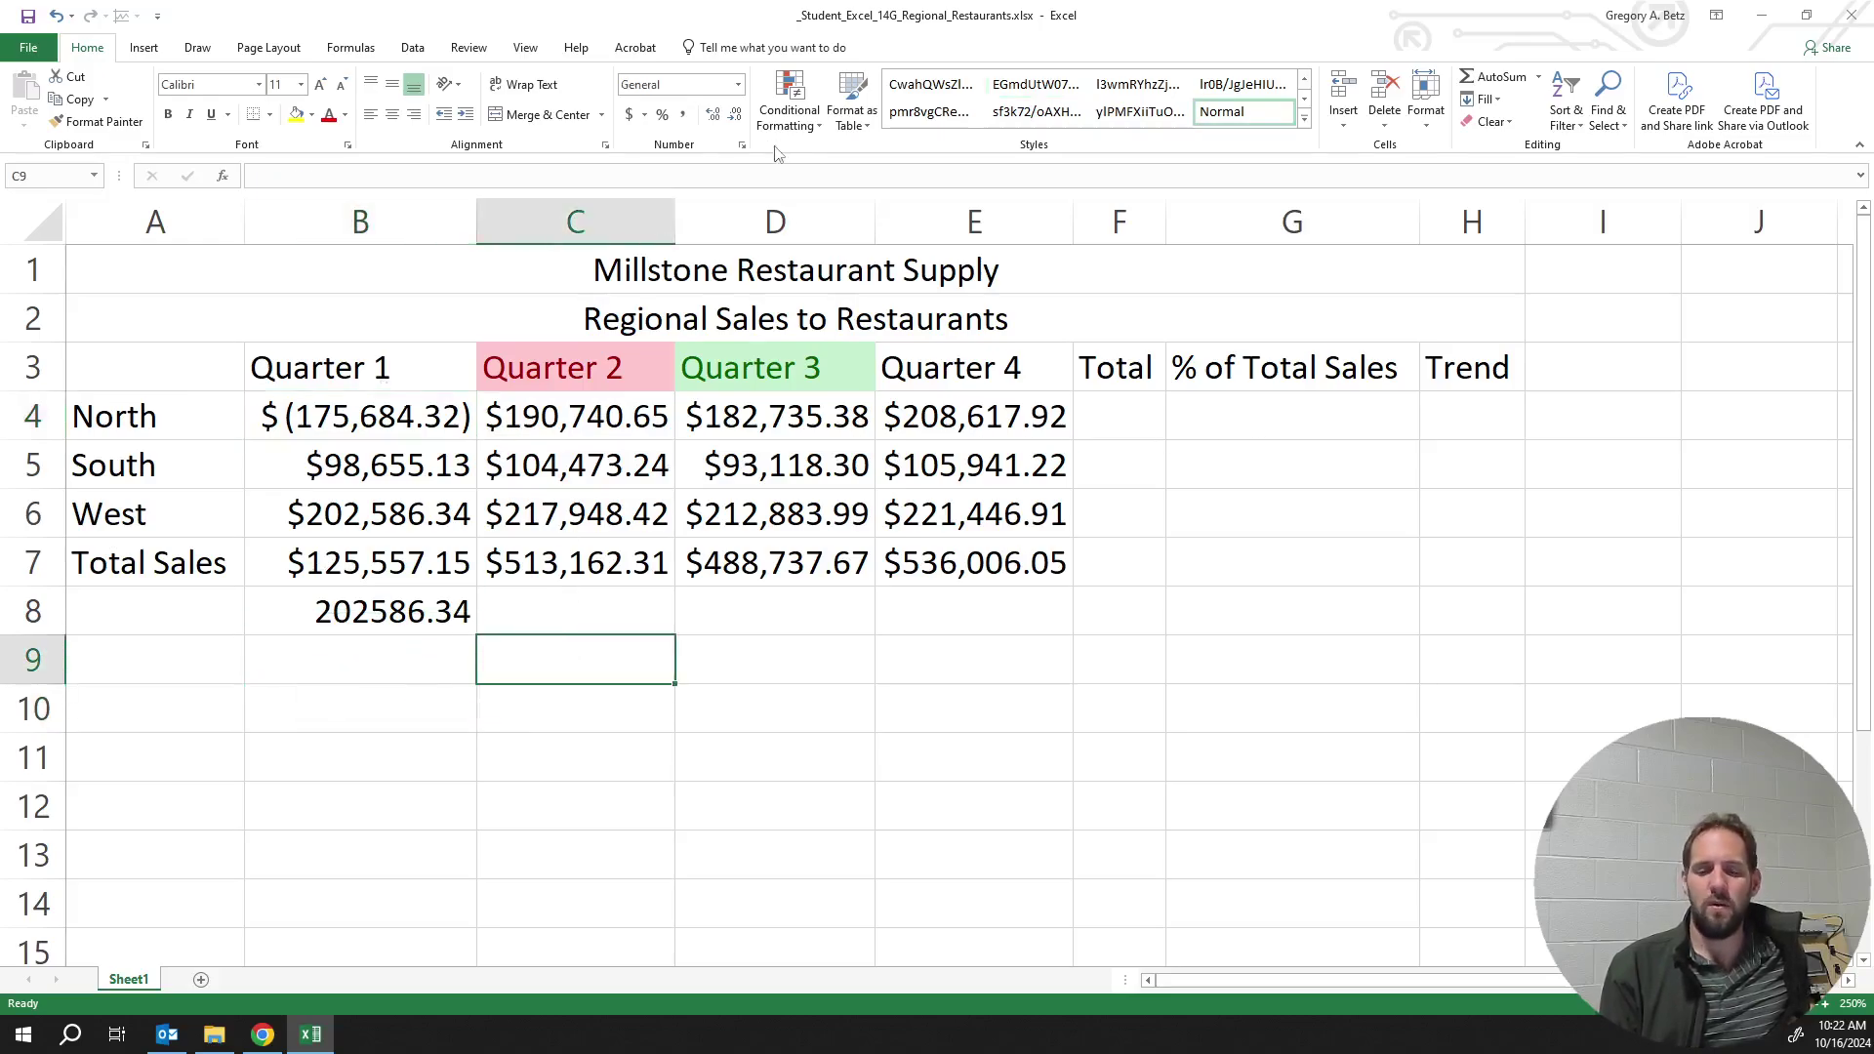
{"action": "type", "text": "56"}
{"action": "key", "text": "Return"}
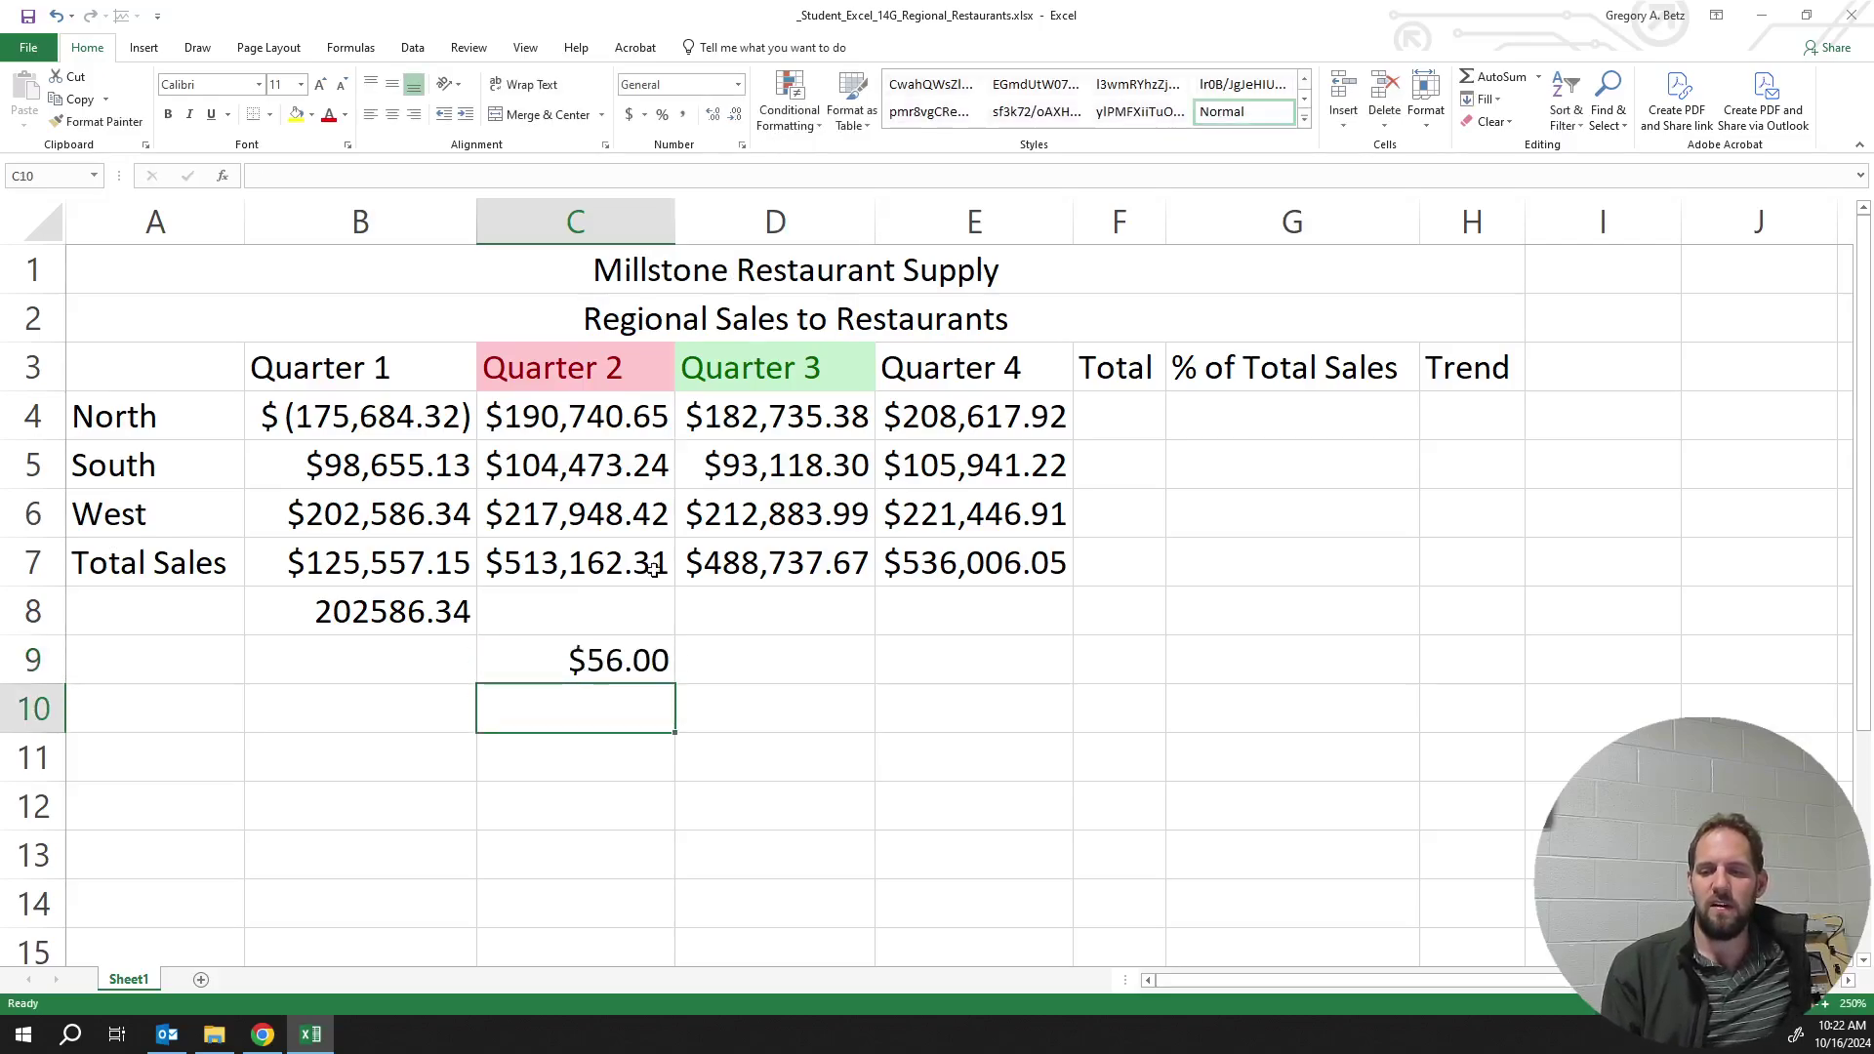
{"action": "left_click", "coordinate": [632, 652]}
{"action": "key", "text": "Down"}
{"action": "key", "text": "Down"}
{"action": "key", "text": "Down"}
{"action": "key", "text": "Down"}
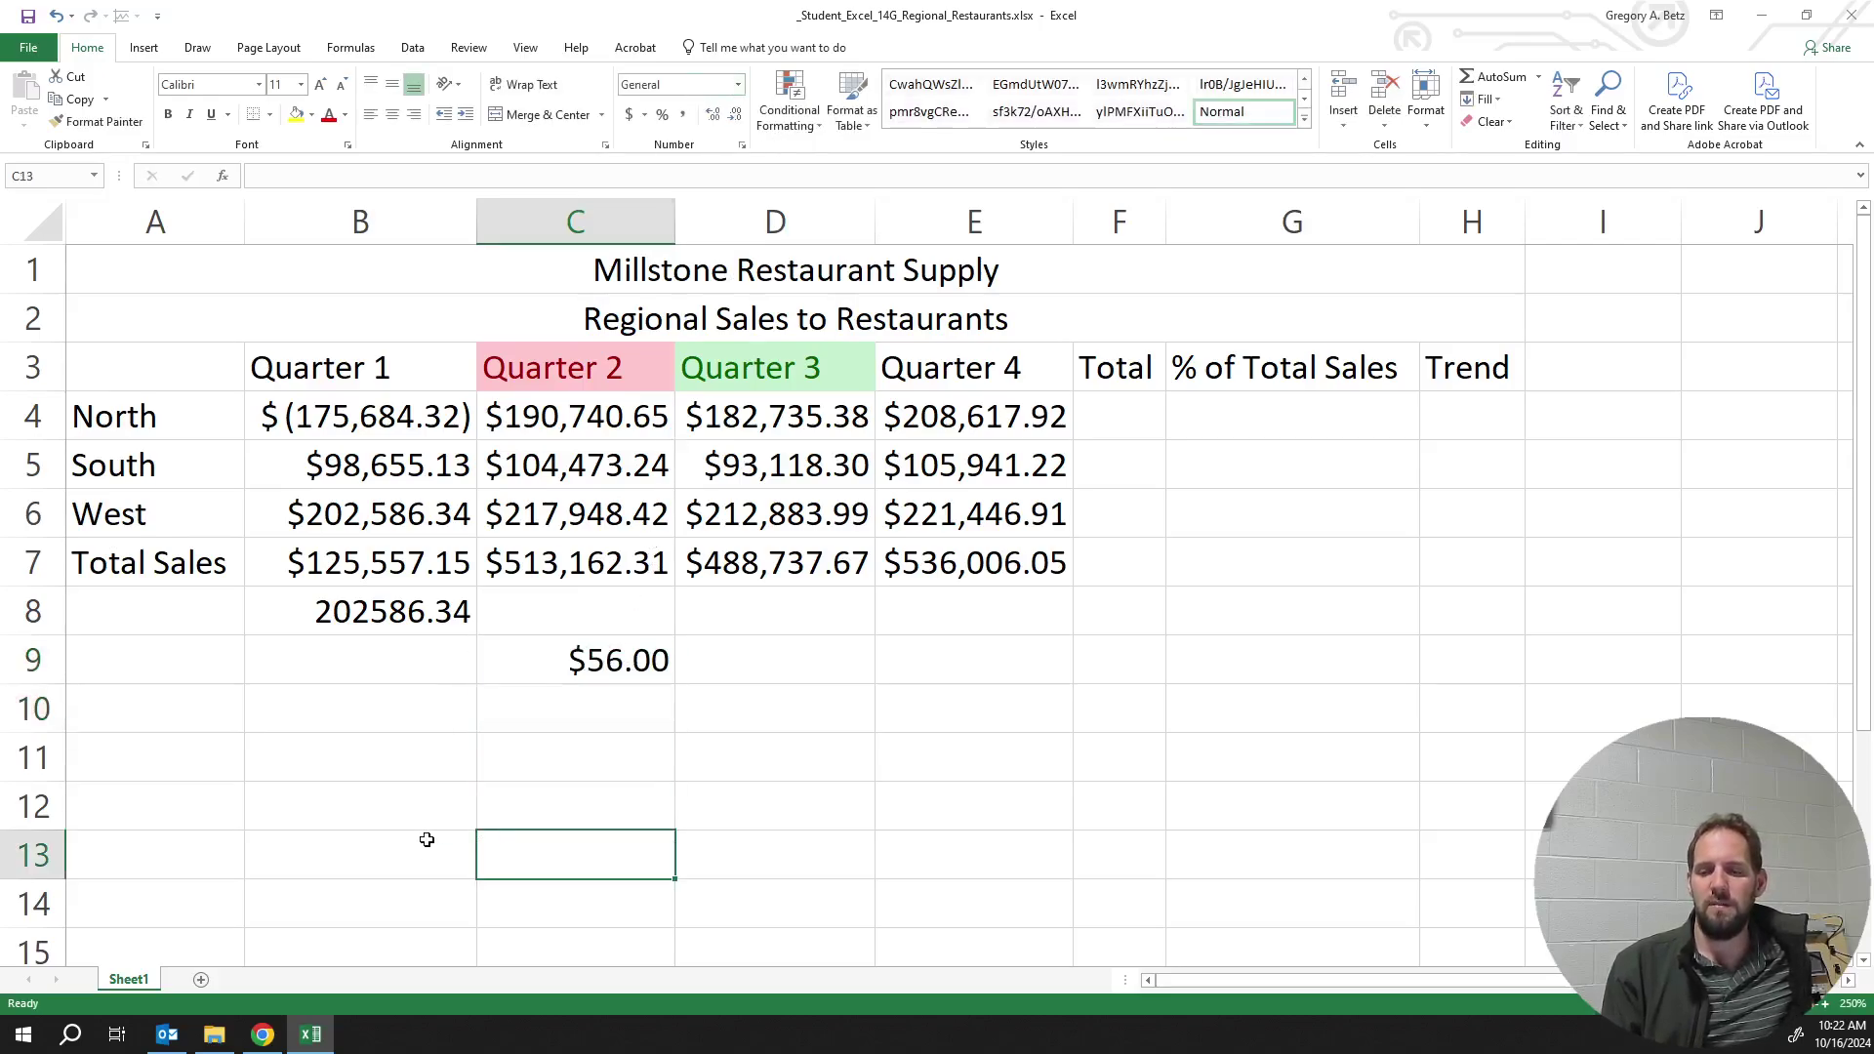
Enter 546 in cell E12 of a new worksheet and return to Sheet1
{"action": "left_click", "coordinate": [201, 979]}
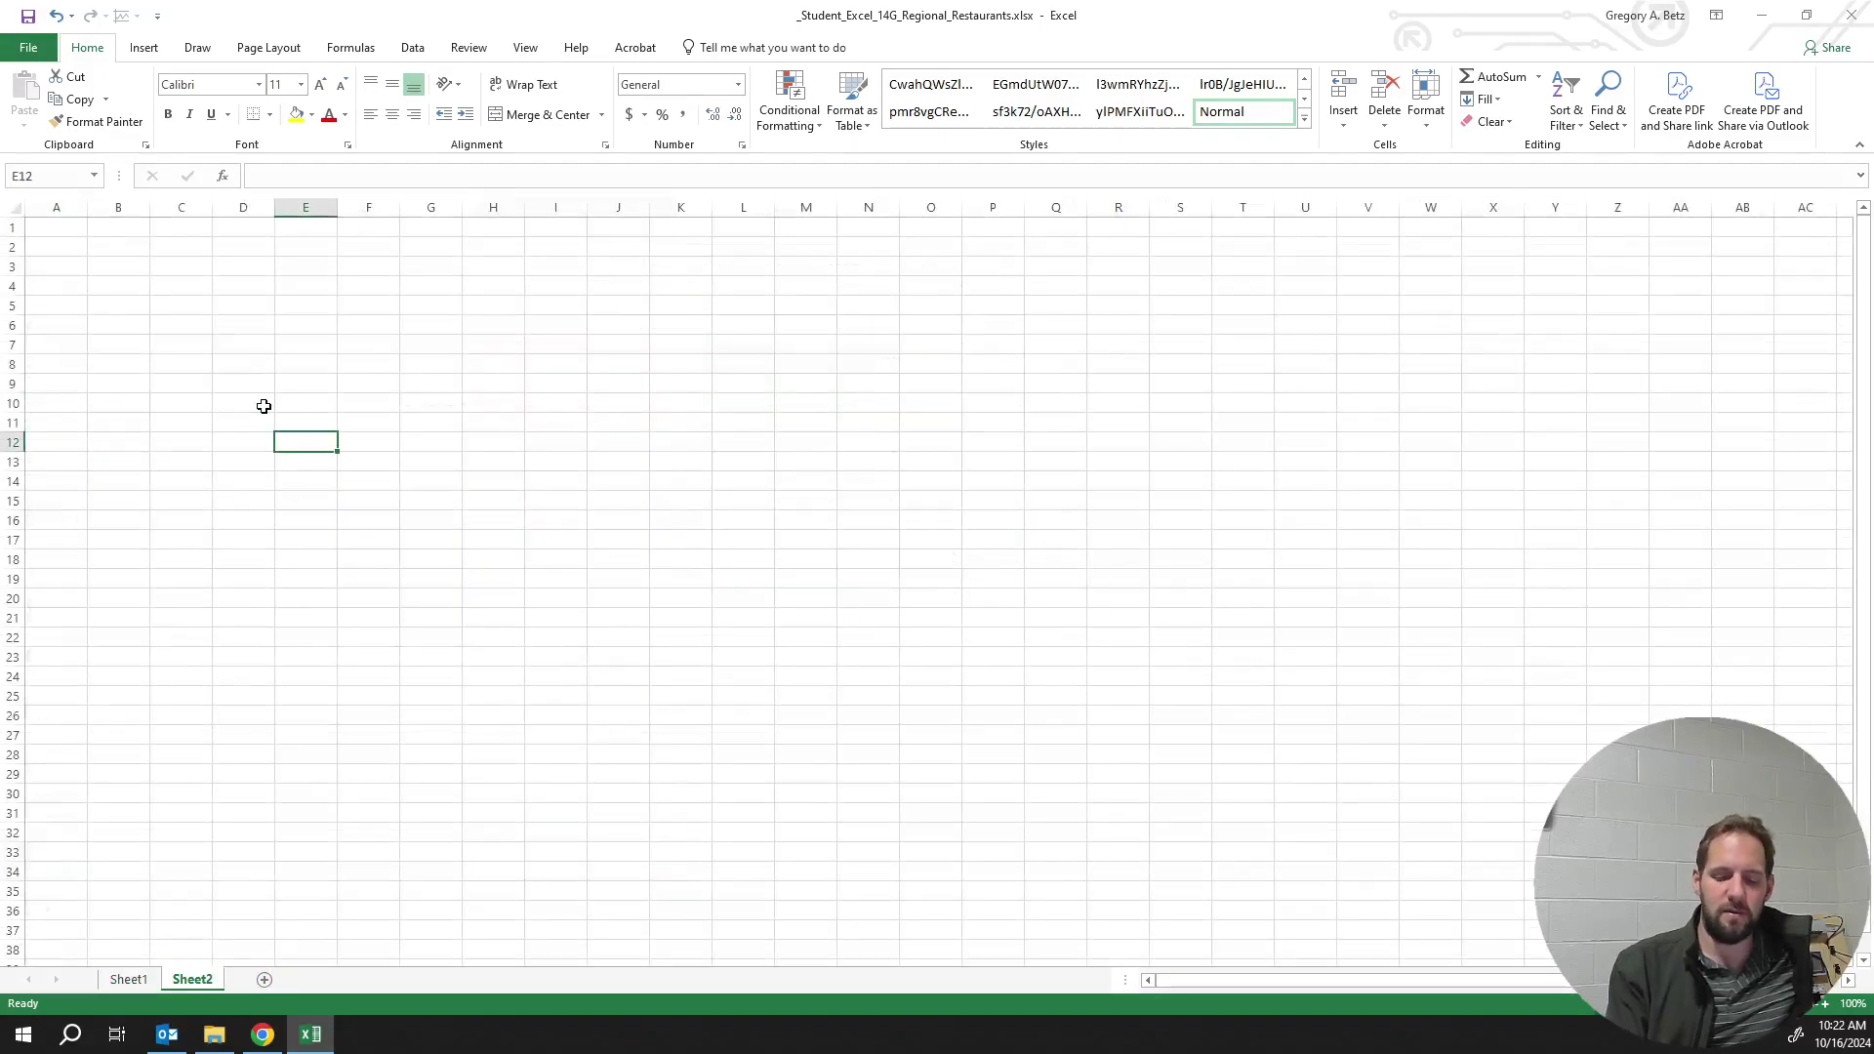
{"action": "type", "text": "546"}
{"action": "key", "text": "Return"}
{"action": "left_click", "coordinate": [305, 448]}
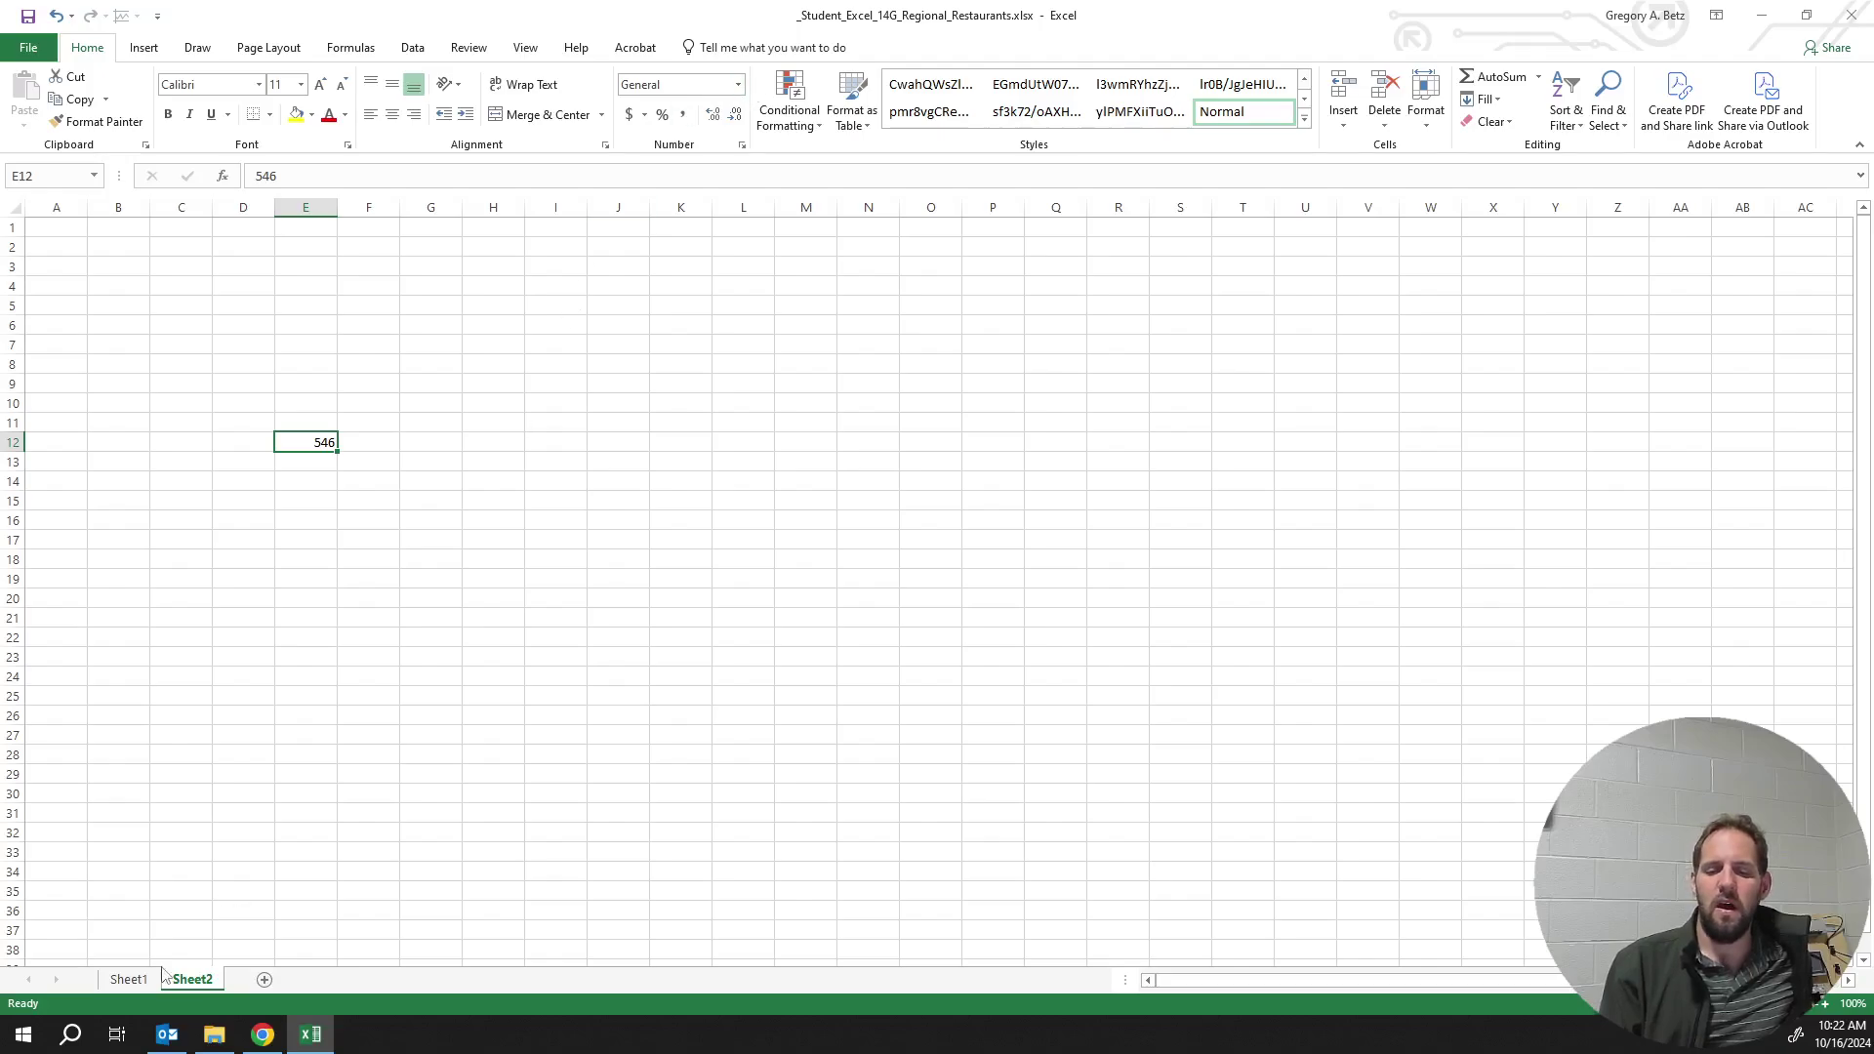
{"action": "left_click", "coordinate": [128, 979]}
{"action": "left_click", "coordinate": [719, 615]}
{"action": "left_click", "coordinate": [718, 699]}
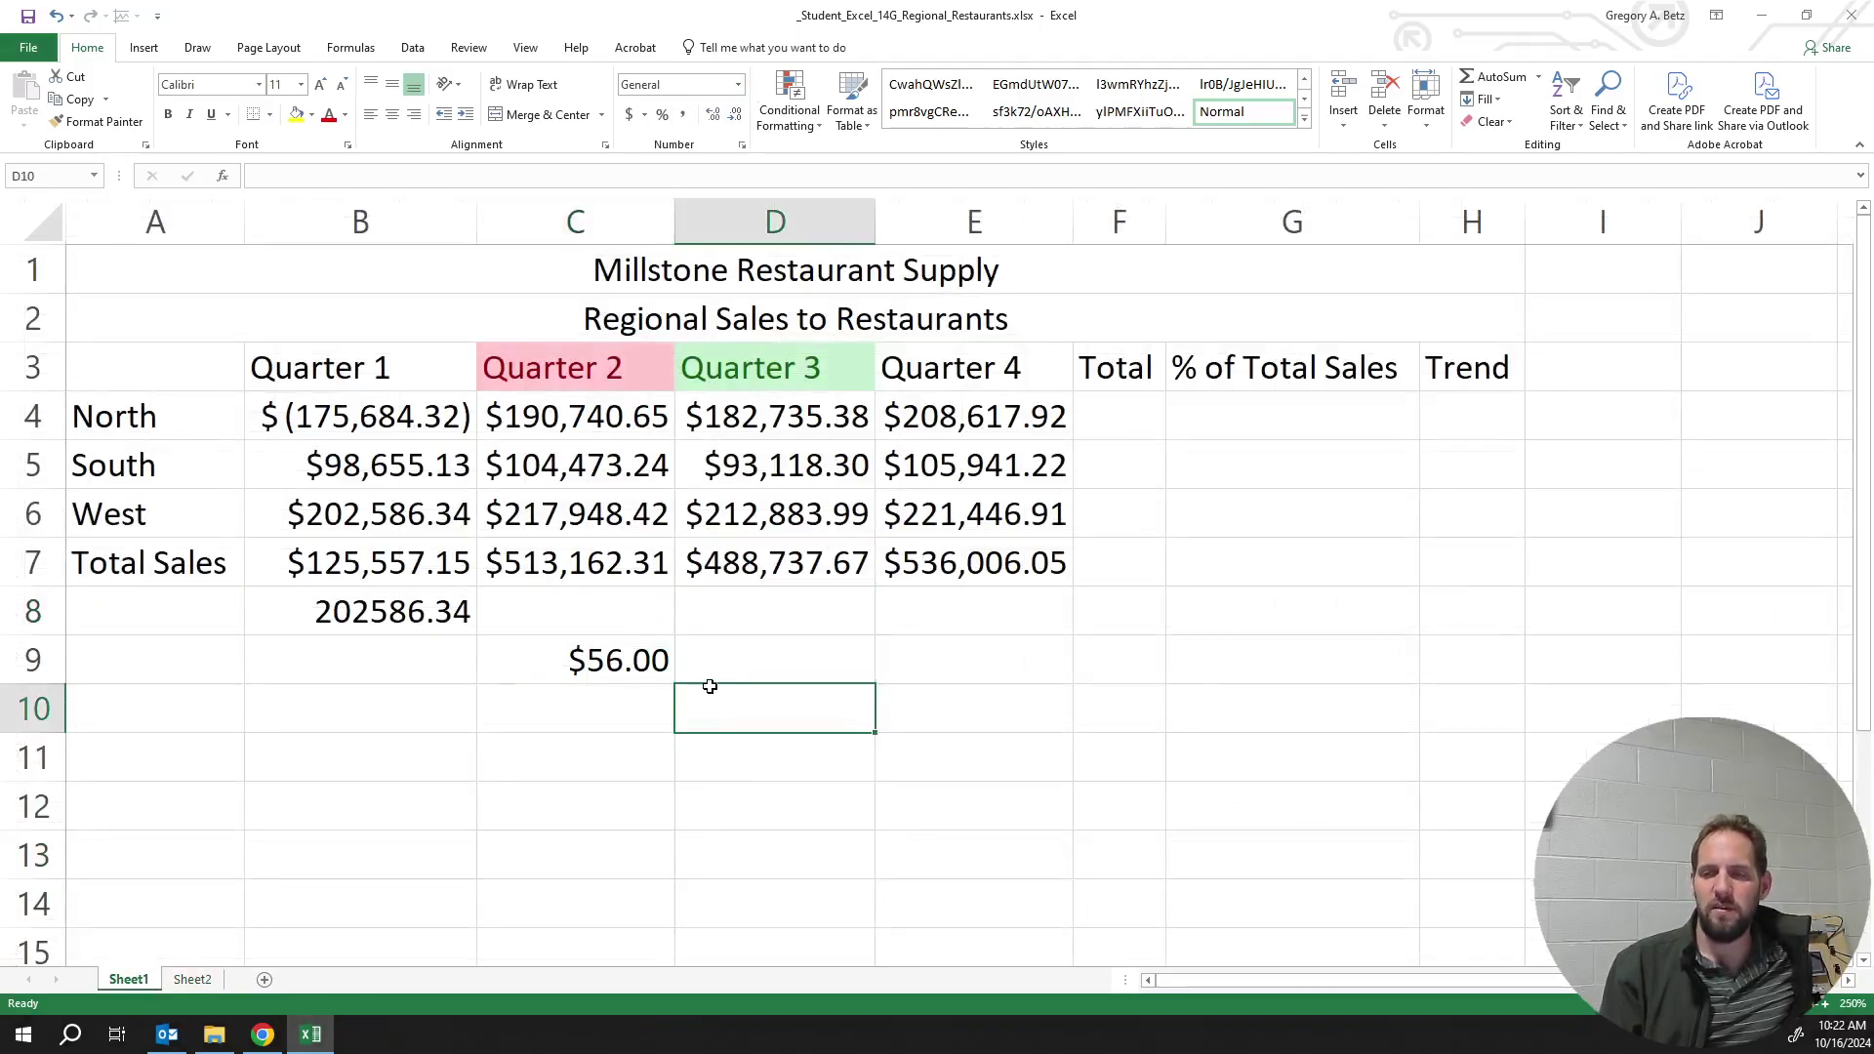
{"action": "type", "text": "0000000000"}
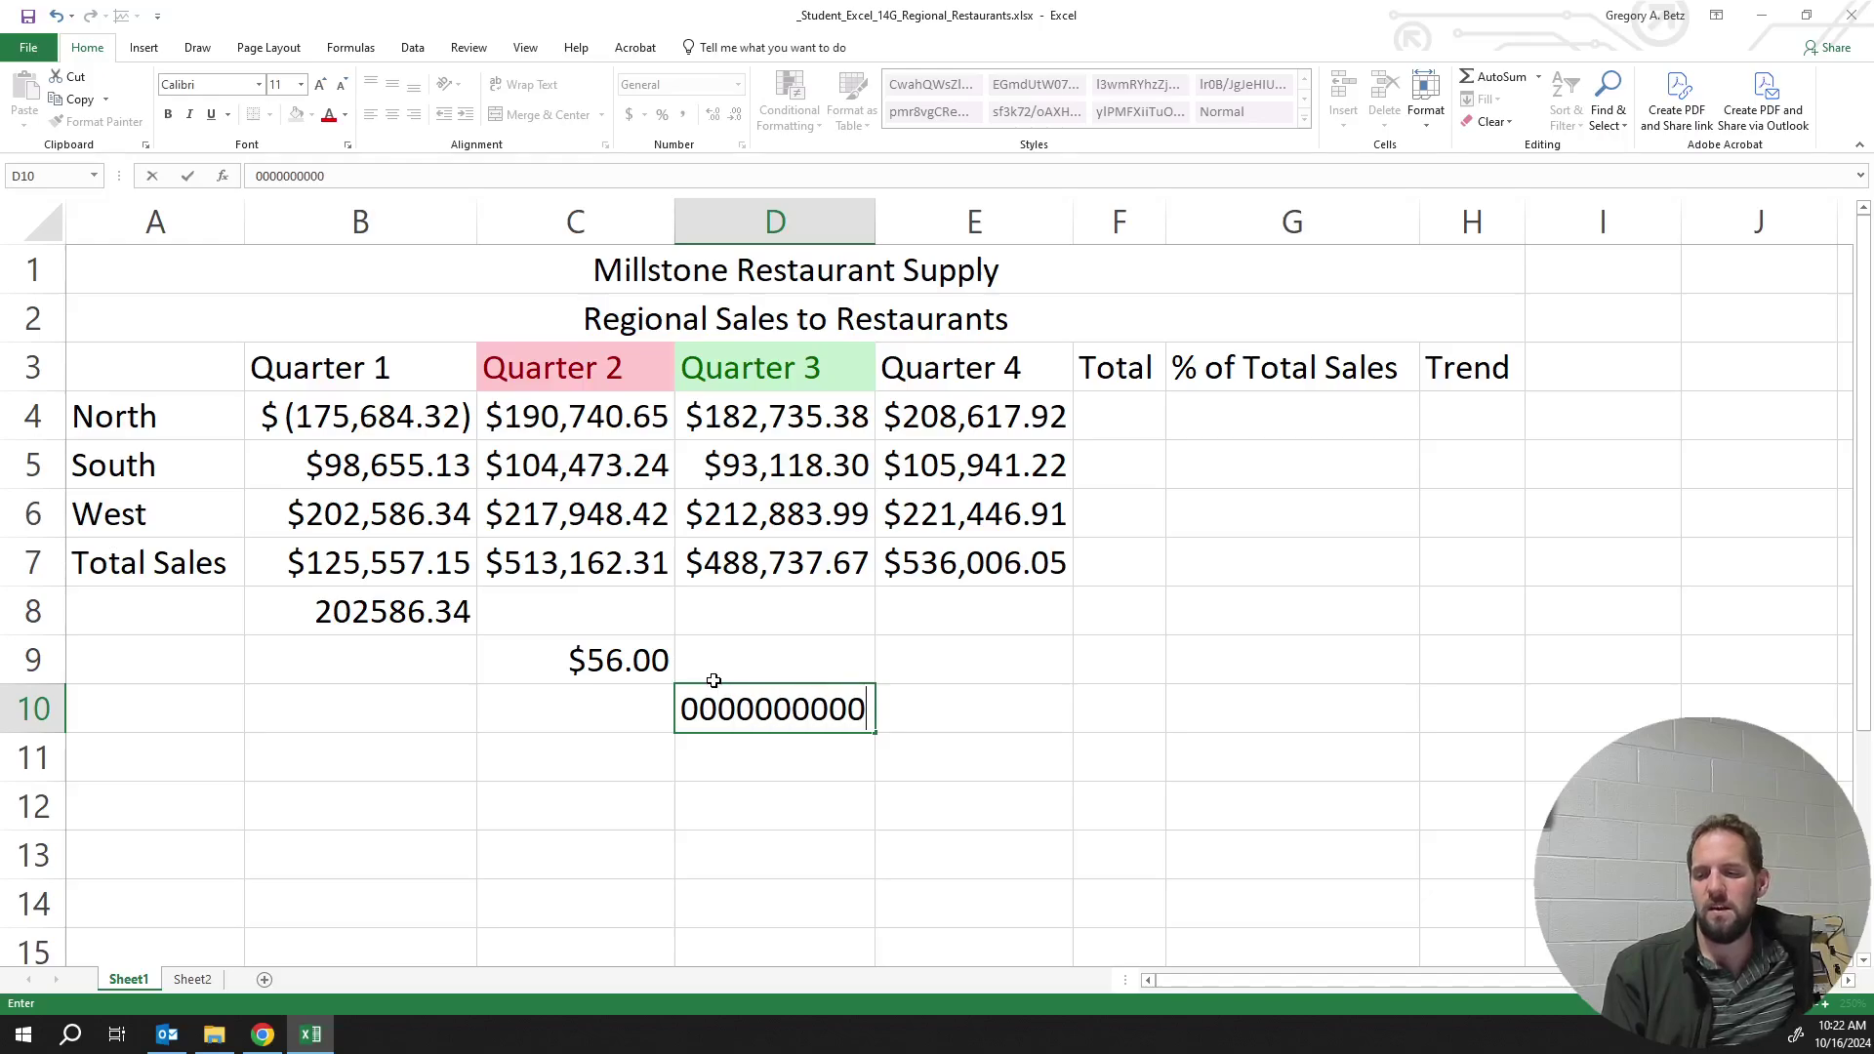
{"action": "key", "text": "Return"}
{"action": "left_click", "coordinate": [790, 711]}
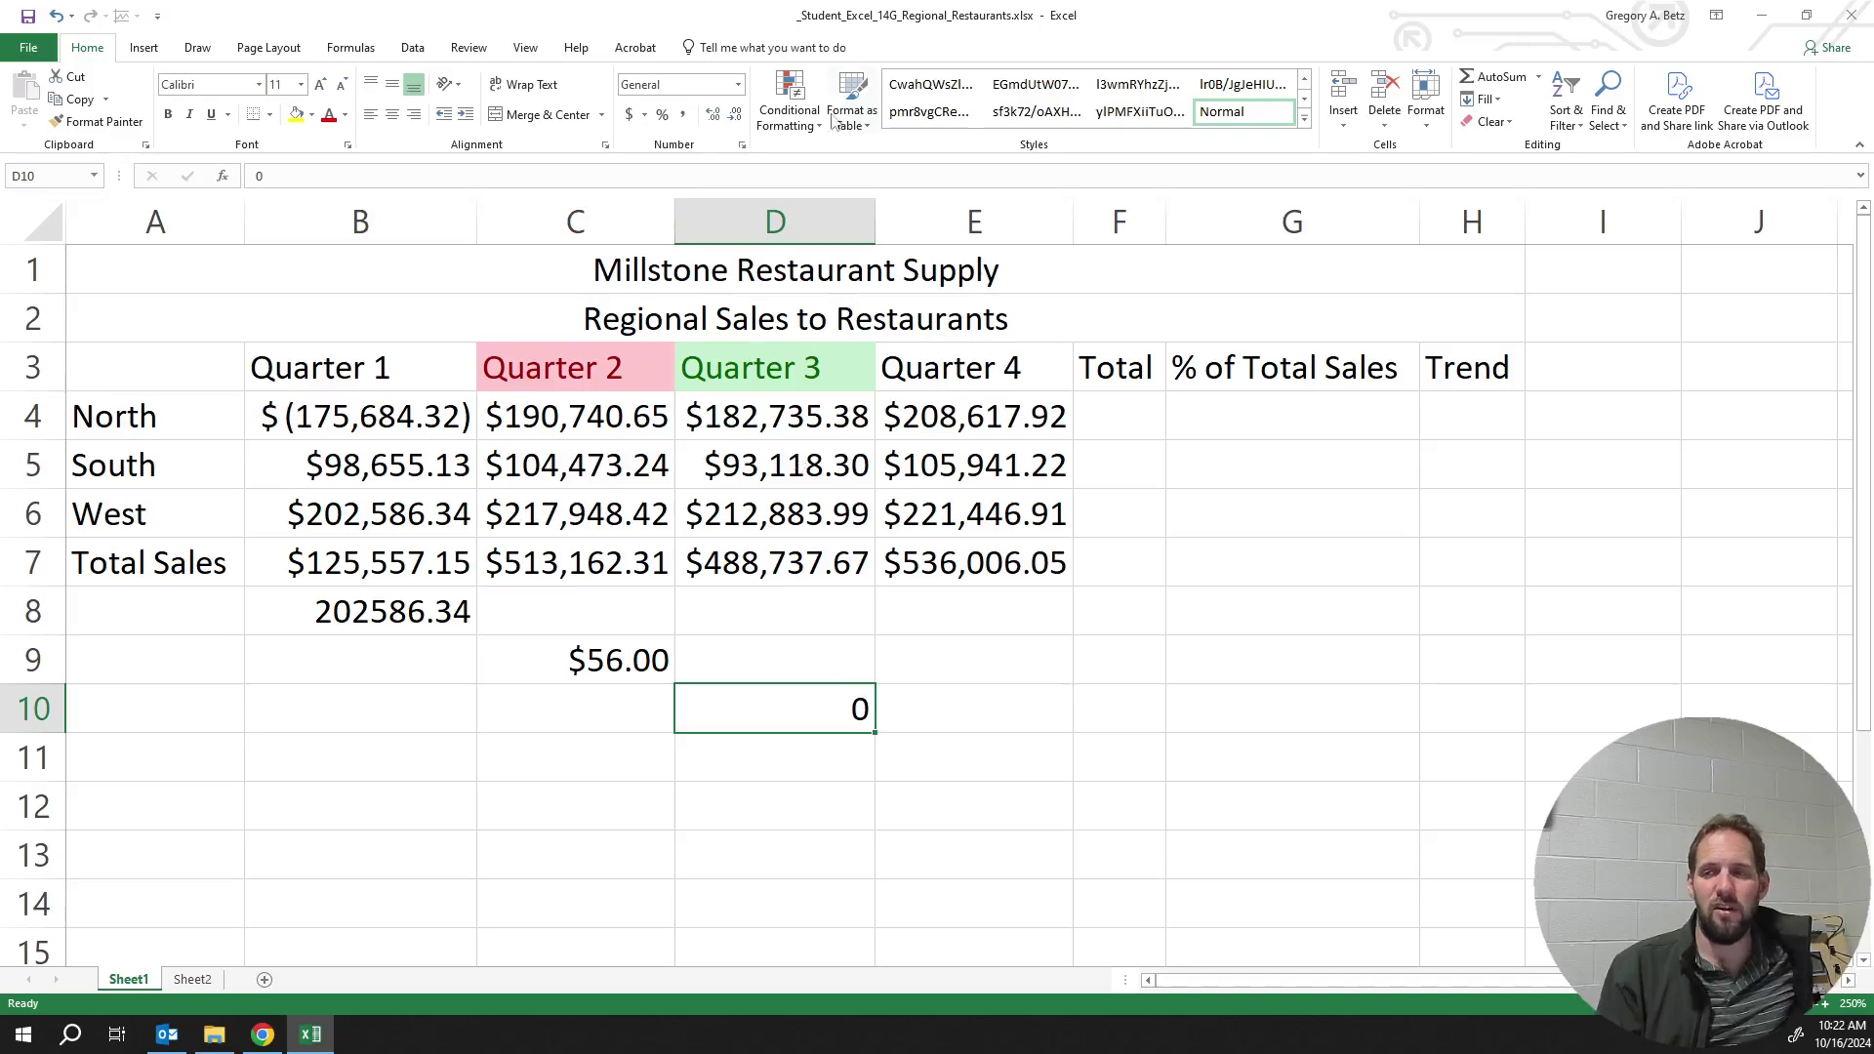
Format D10 as Text and enter 00000 in it, with 0 in D11 below for comparison
{"action": "left_click", "coordinate": [738, 85]}
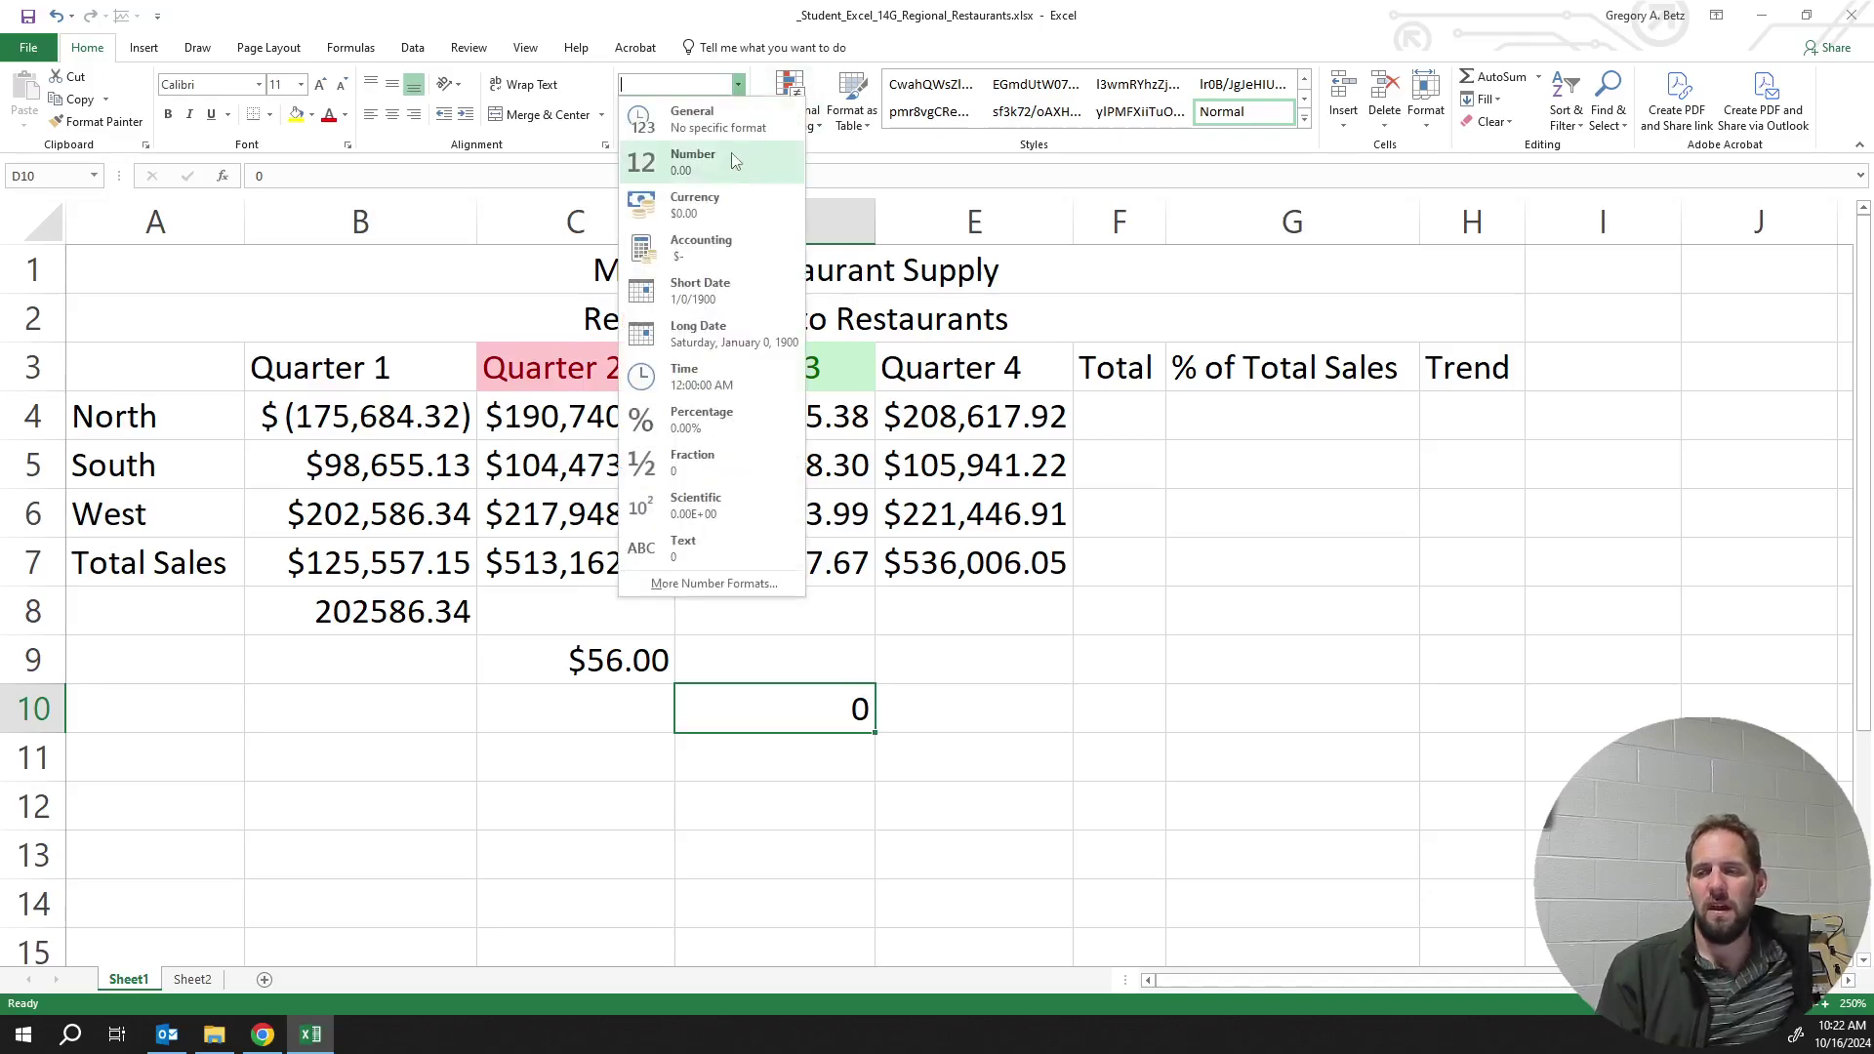
{"action": "left_click", "coordinate": [727, 543]}
{"action": "type", "text": "00000"}
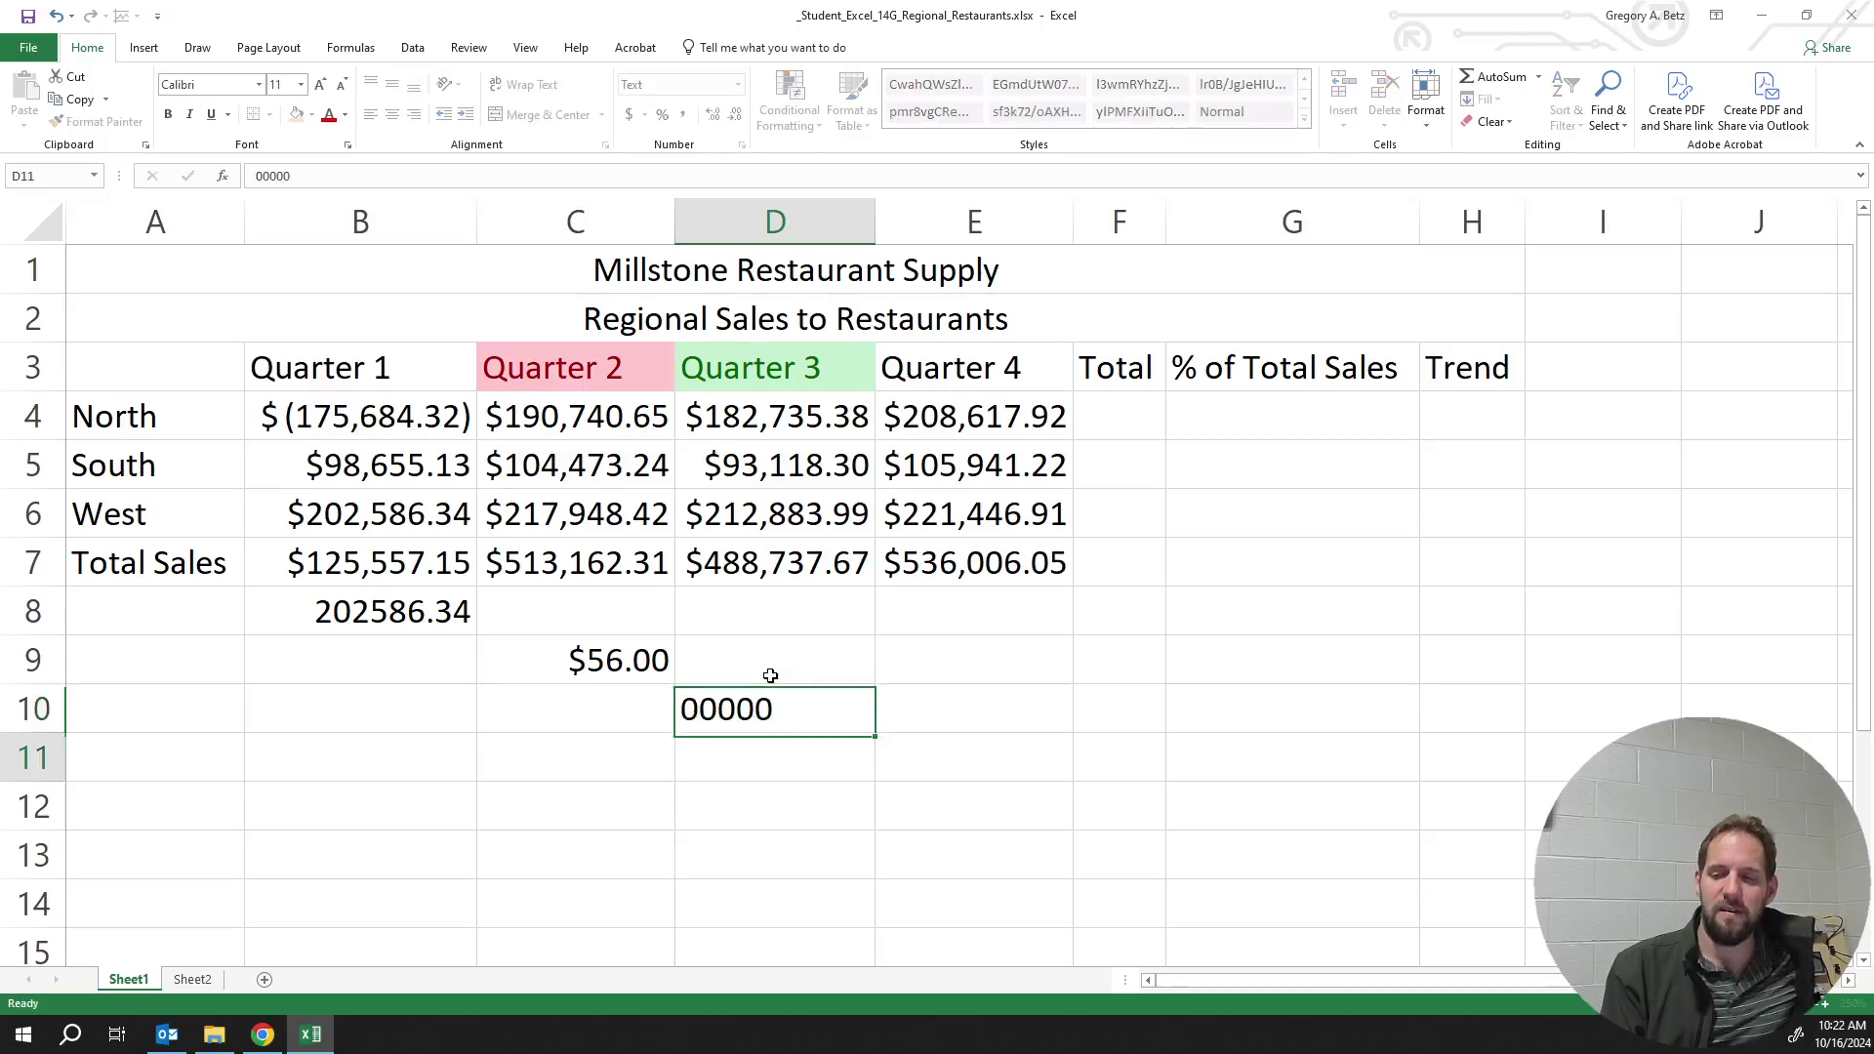
{"action": "key", "text": "Return"}
{"action": "type", "text": "0"}
{"action": "left_click", "coordinate": [527, 660]}
{"action": "left_click", "coordinate": [771, 720]}
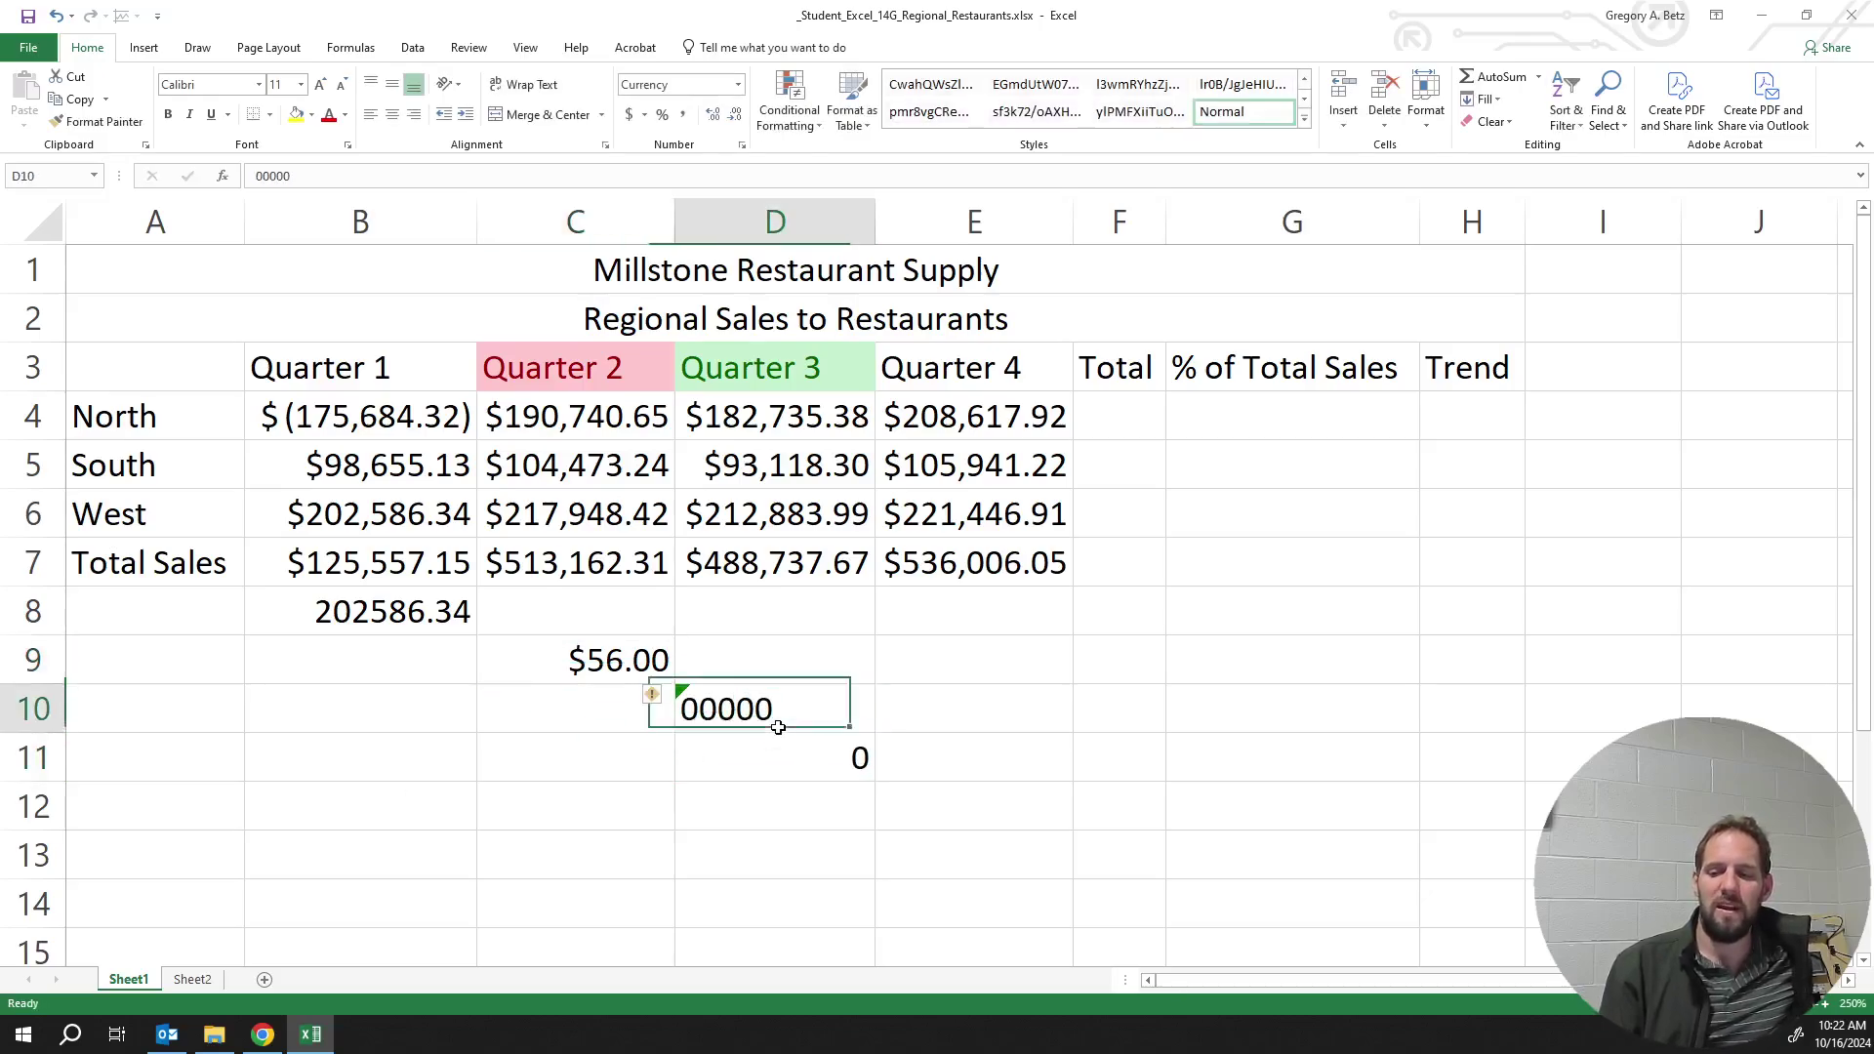
{"action": "mouse_move", "coordinate": [654, 695]}
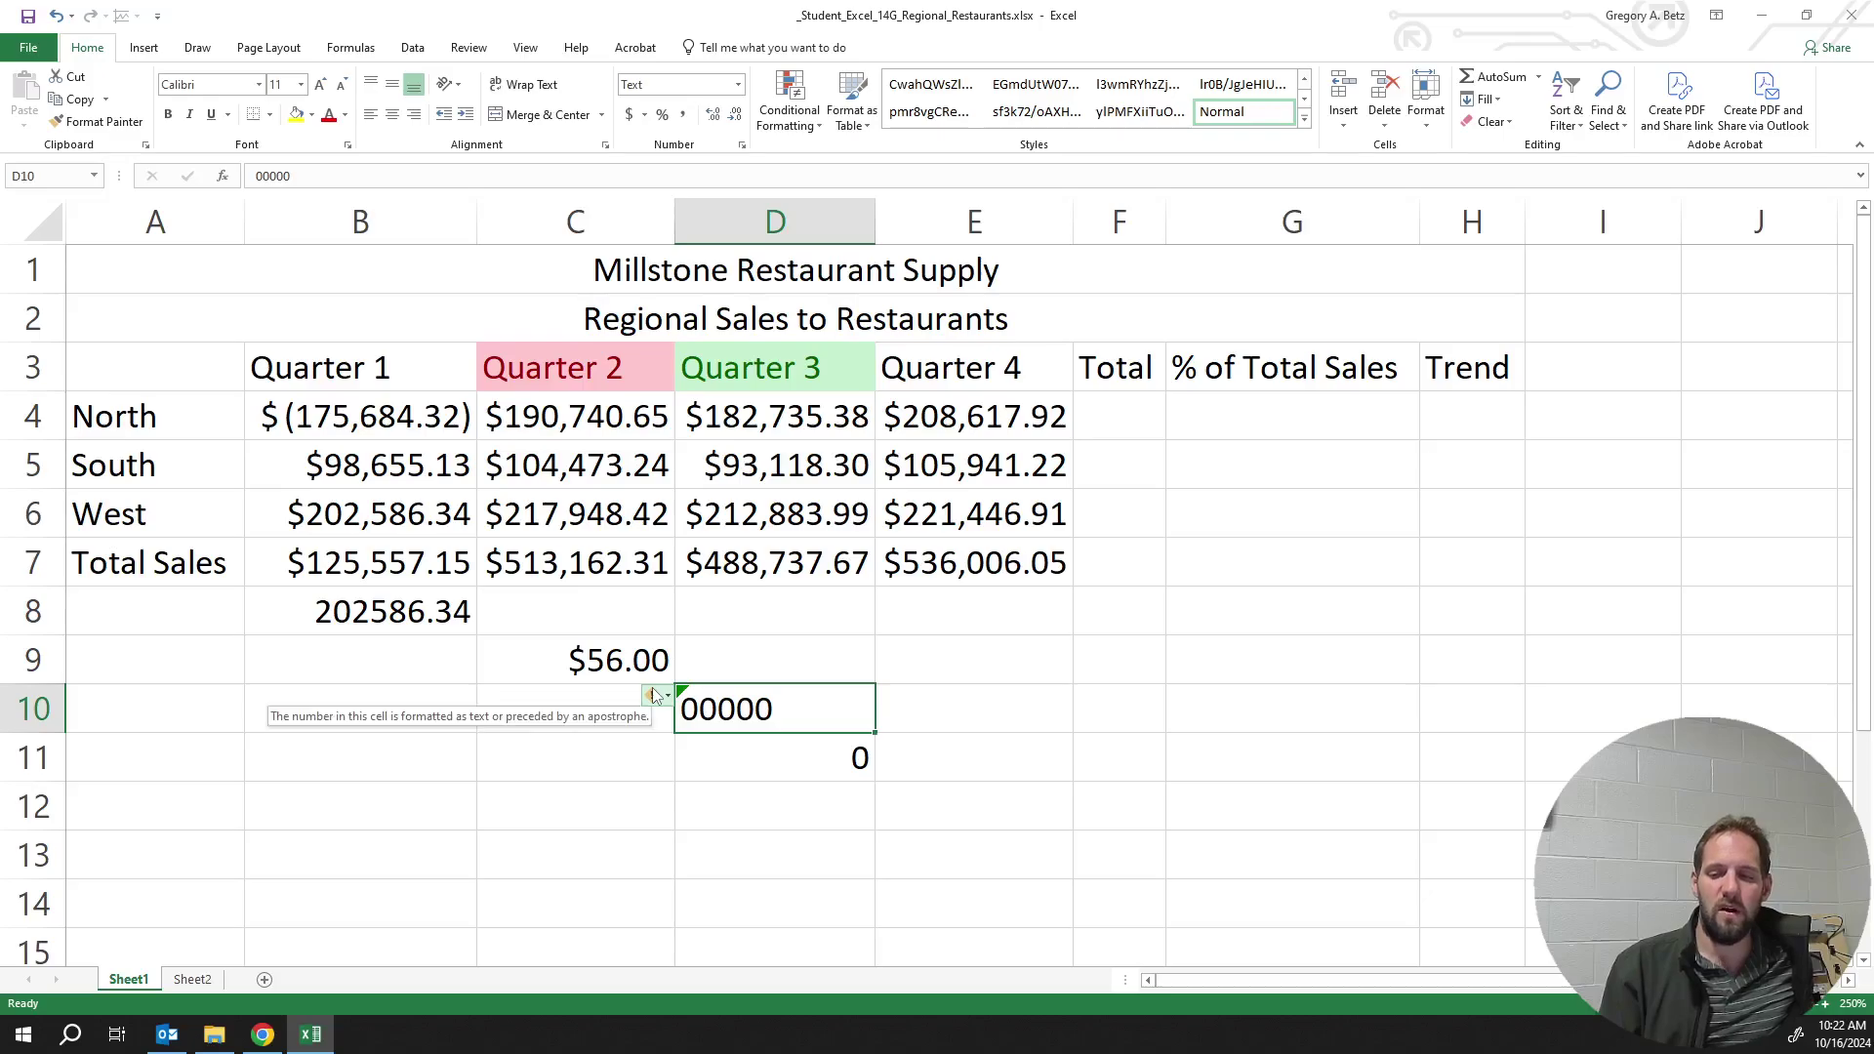
Clear the contents of the test cells in C9:D11
{"action": "left_click_drag", "start_coordinate": [628, 664], "coordinate": [791, 745]}
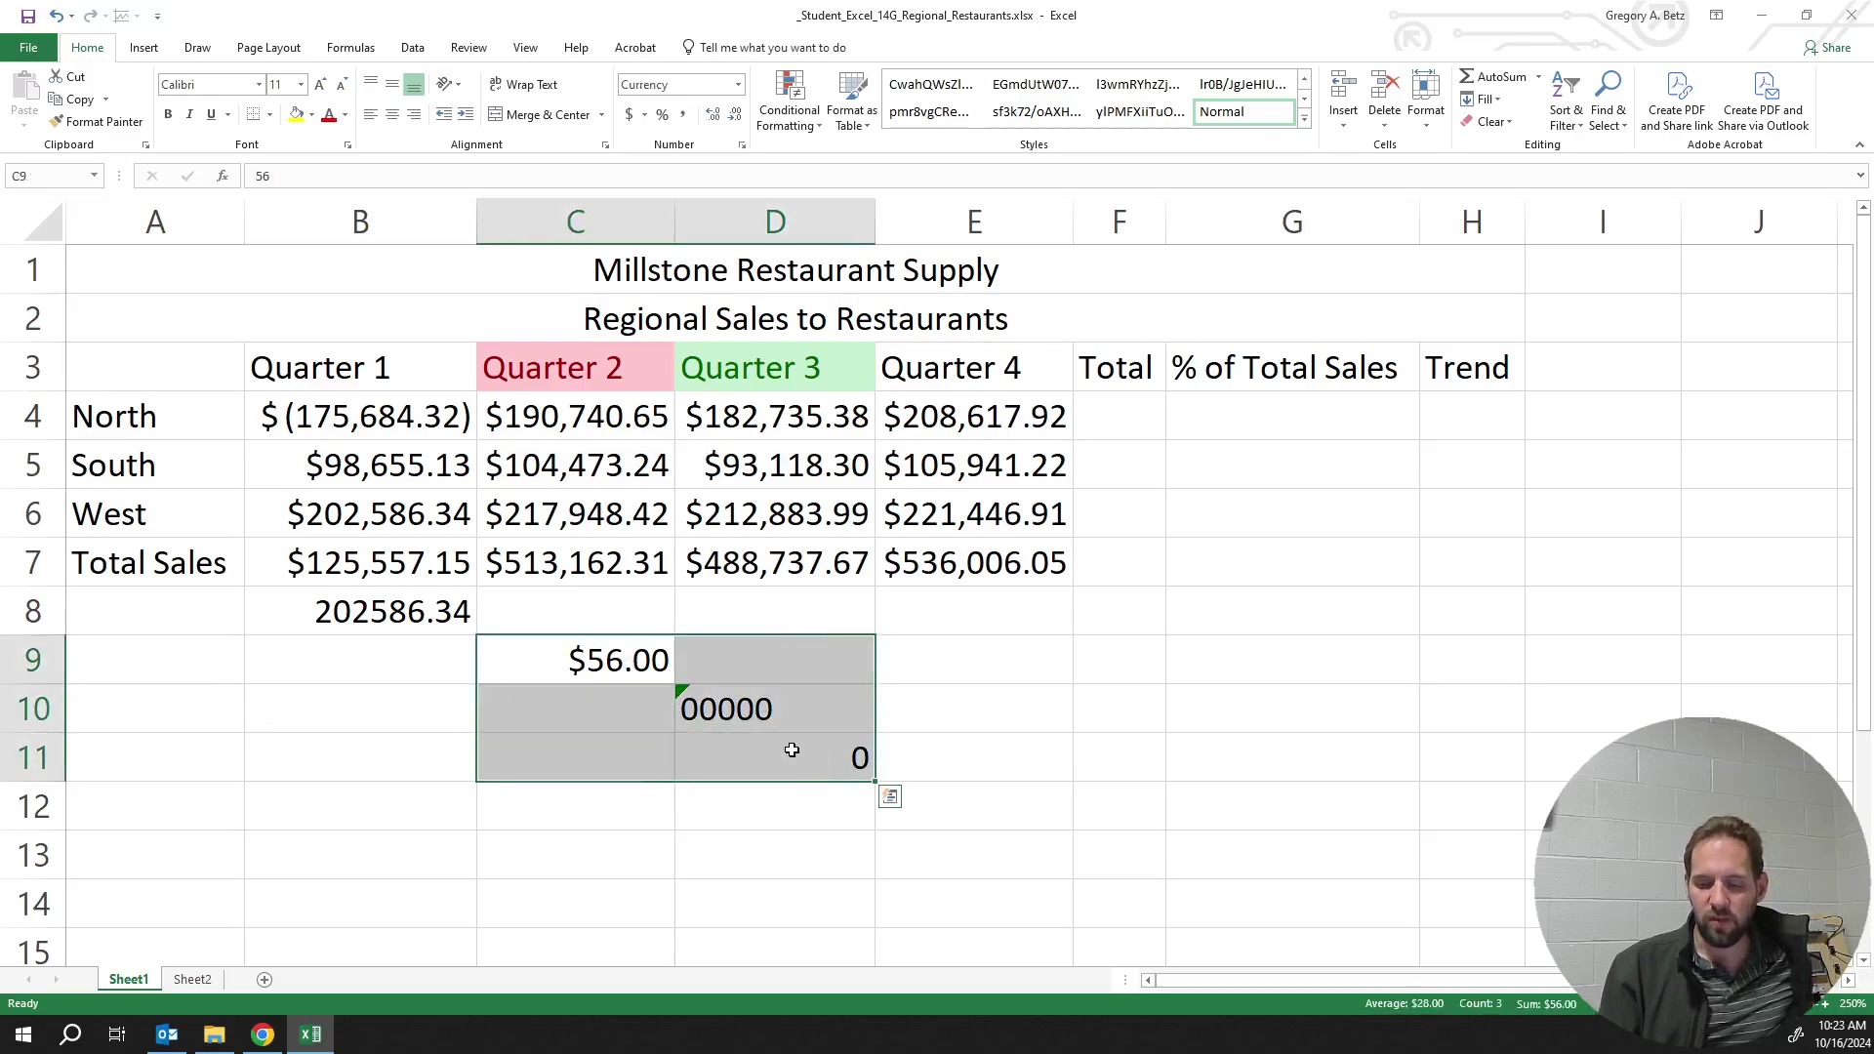
{"action": "key", "text": "Delete"}
{"action": "left_click", "coordinate": [738, 749]}
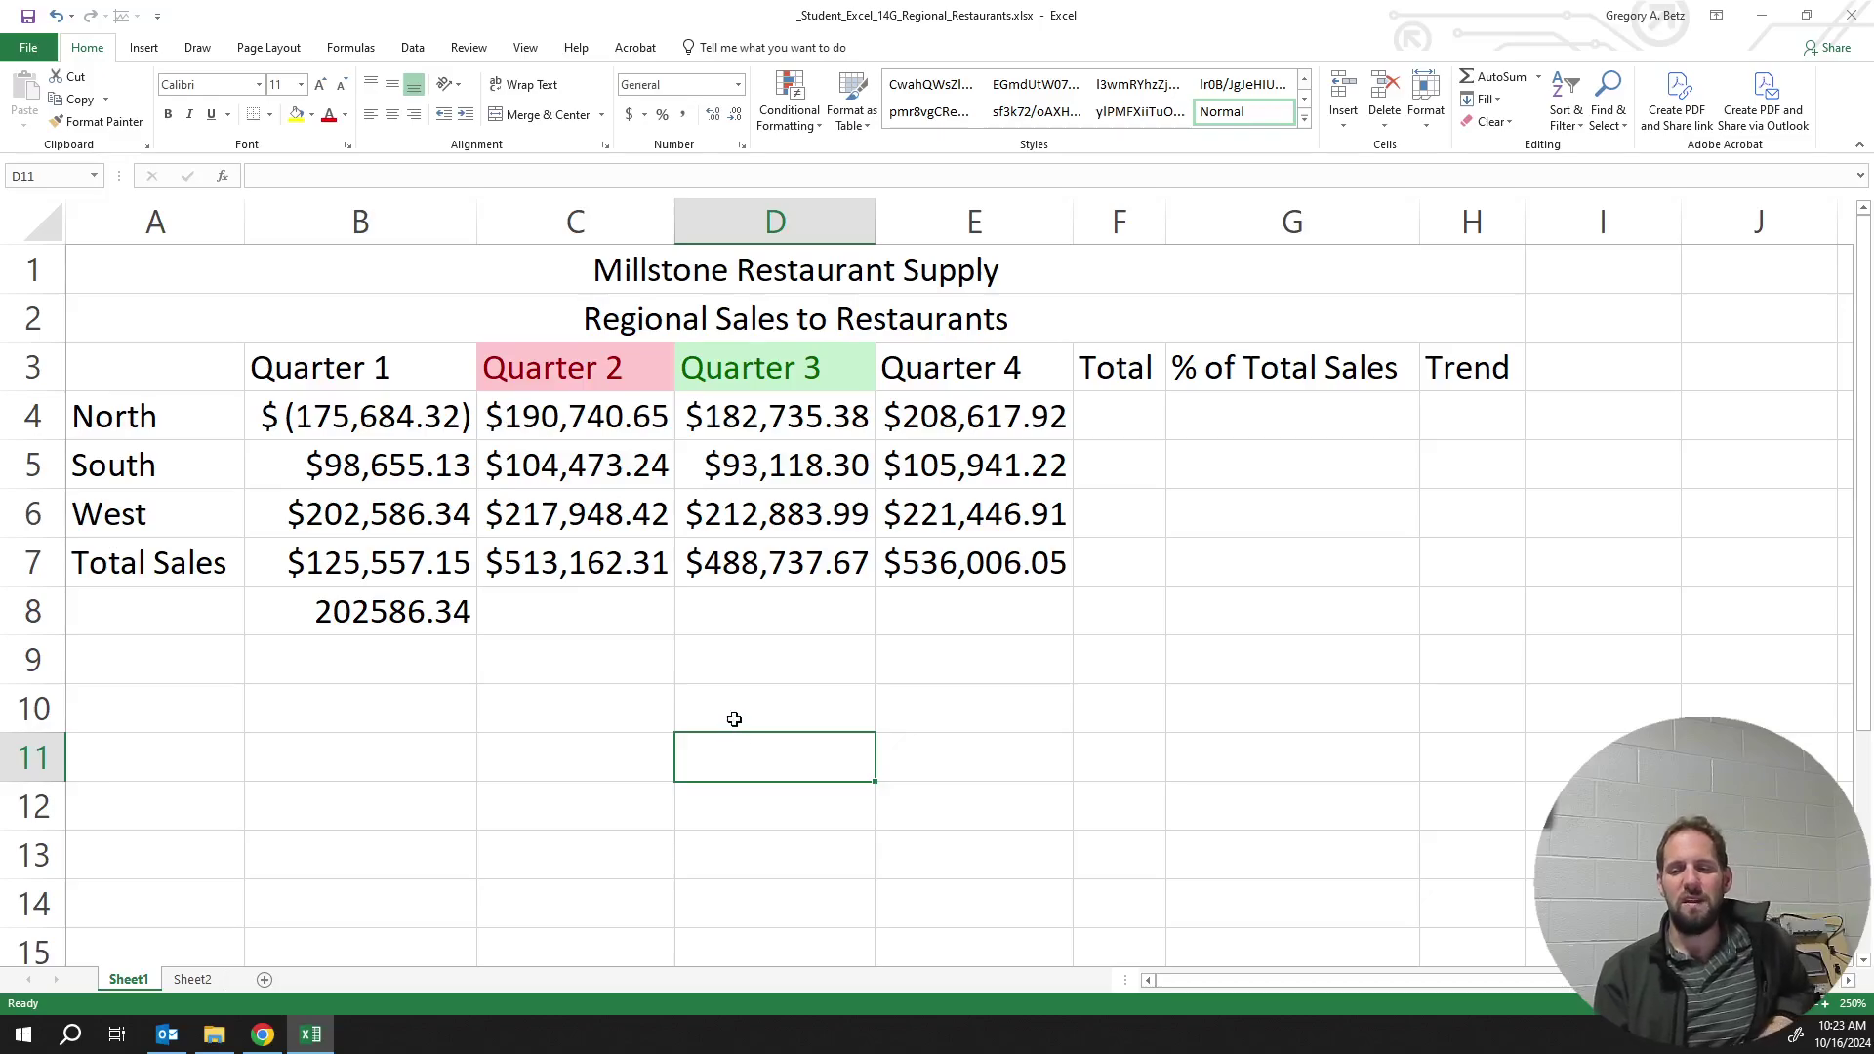
{"action": "left_click", "coordinate": [732, 719]}
{"action": "left_click", "coordinate": [710, 680]}
{"action": "left_click", "coordinate": [620, 712]}
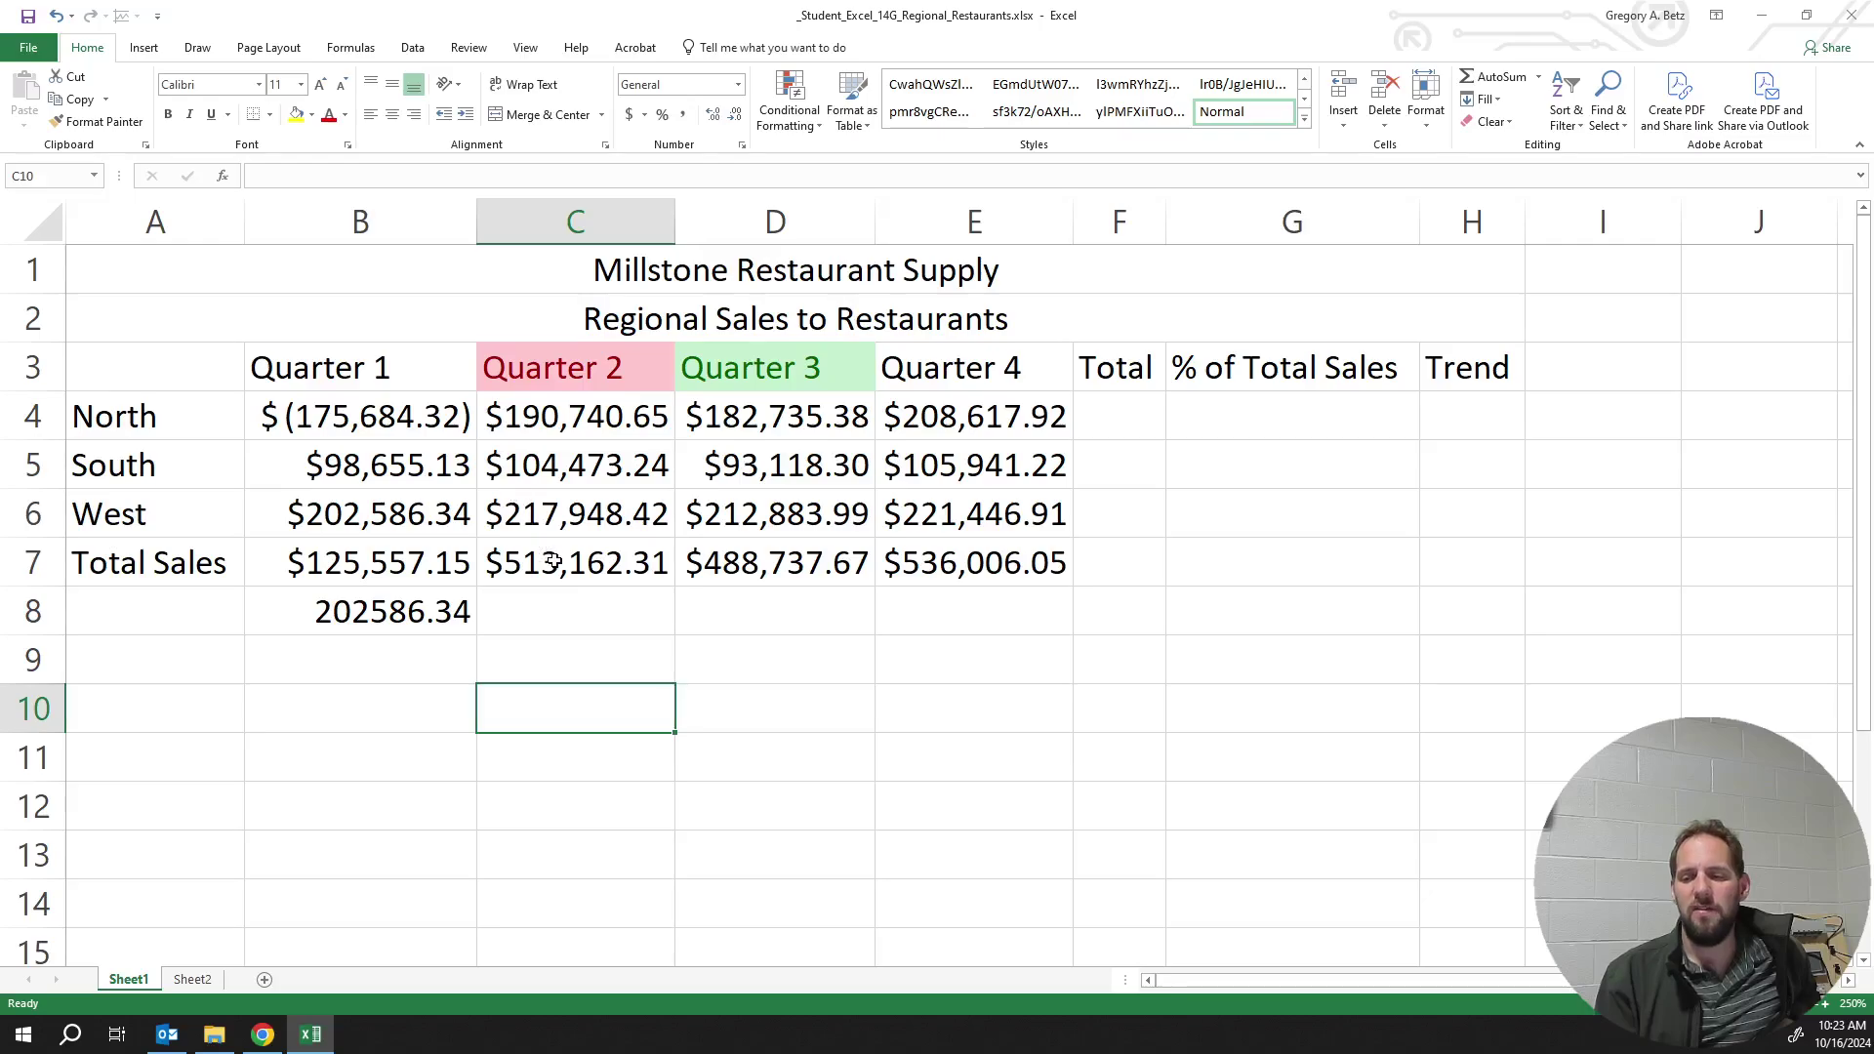
Enter the formula =100/3 in the empty cell C10
{"action": "left_click", "coordinate": [576, 568]}
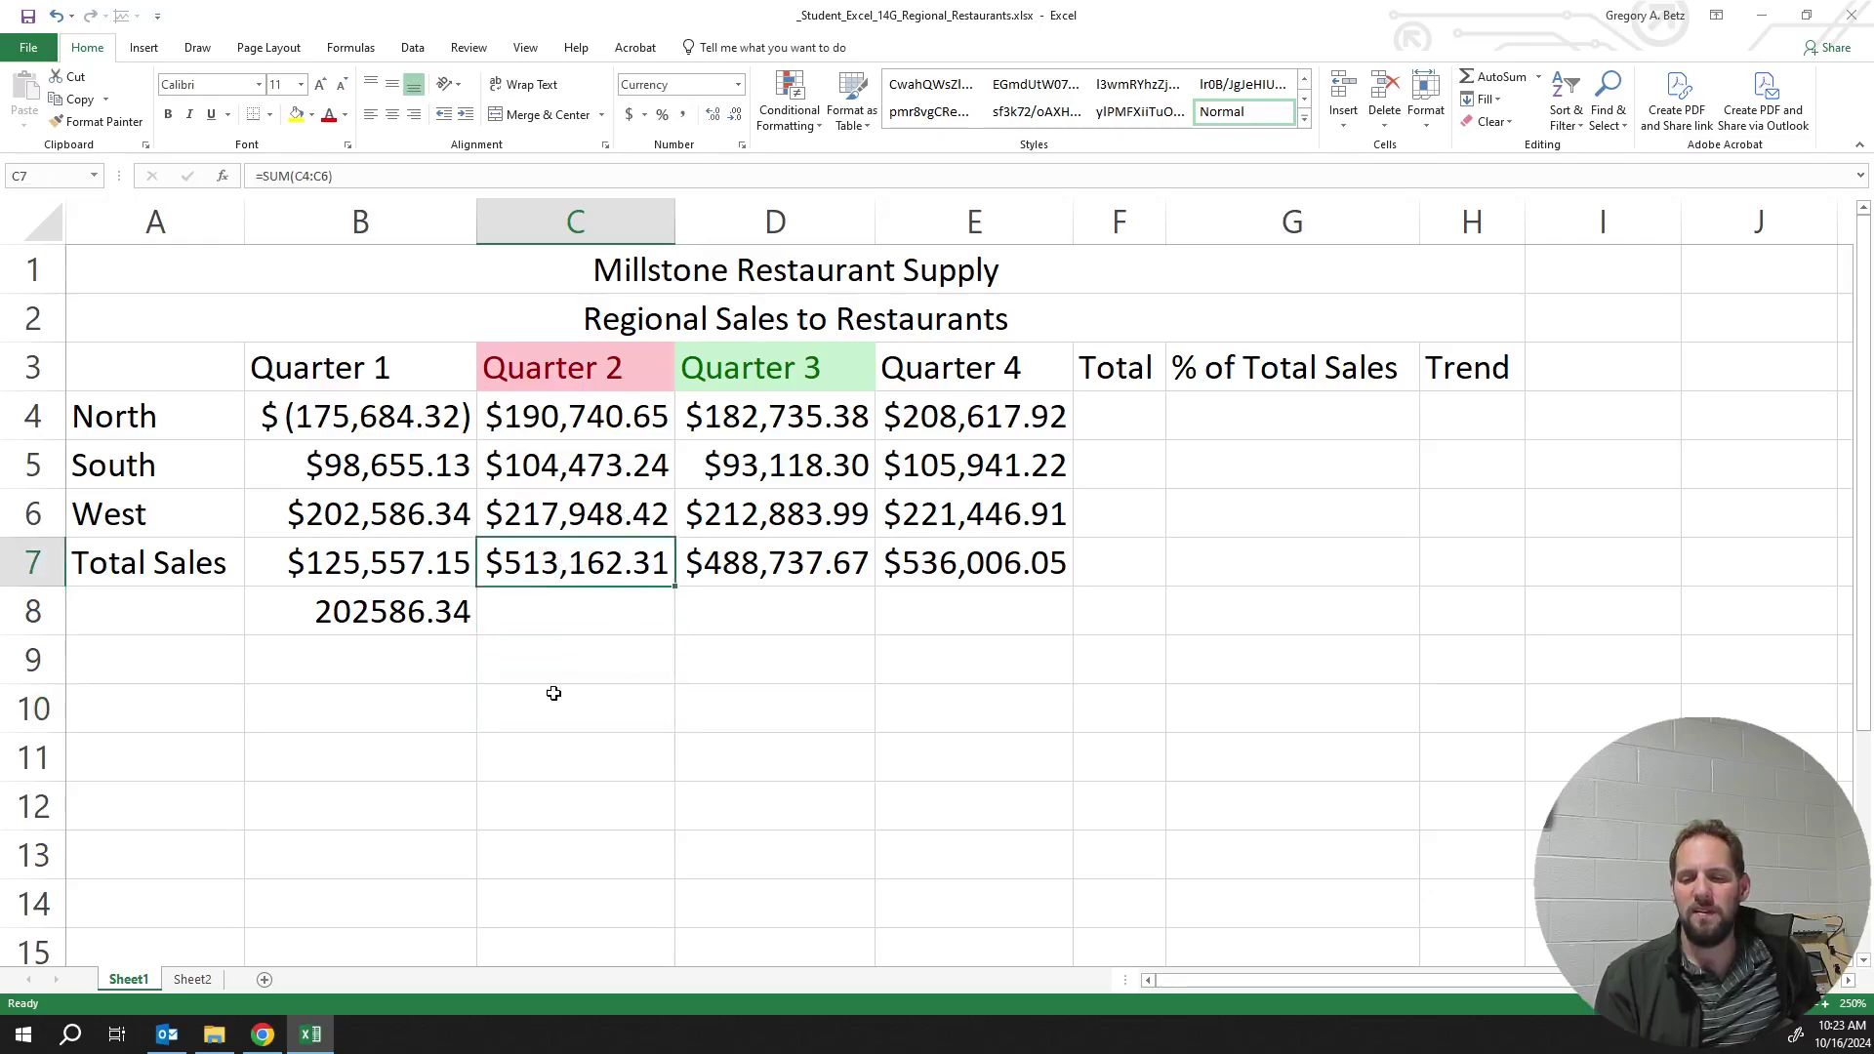
{"action": "left_click", "coordinate": [517, 696]}
{"action": "type", "text": "="}
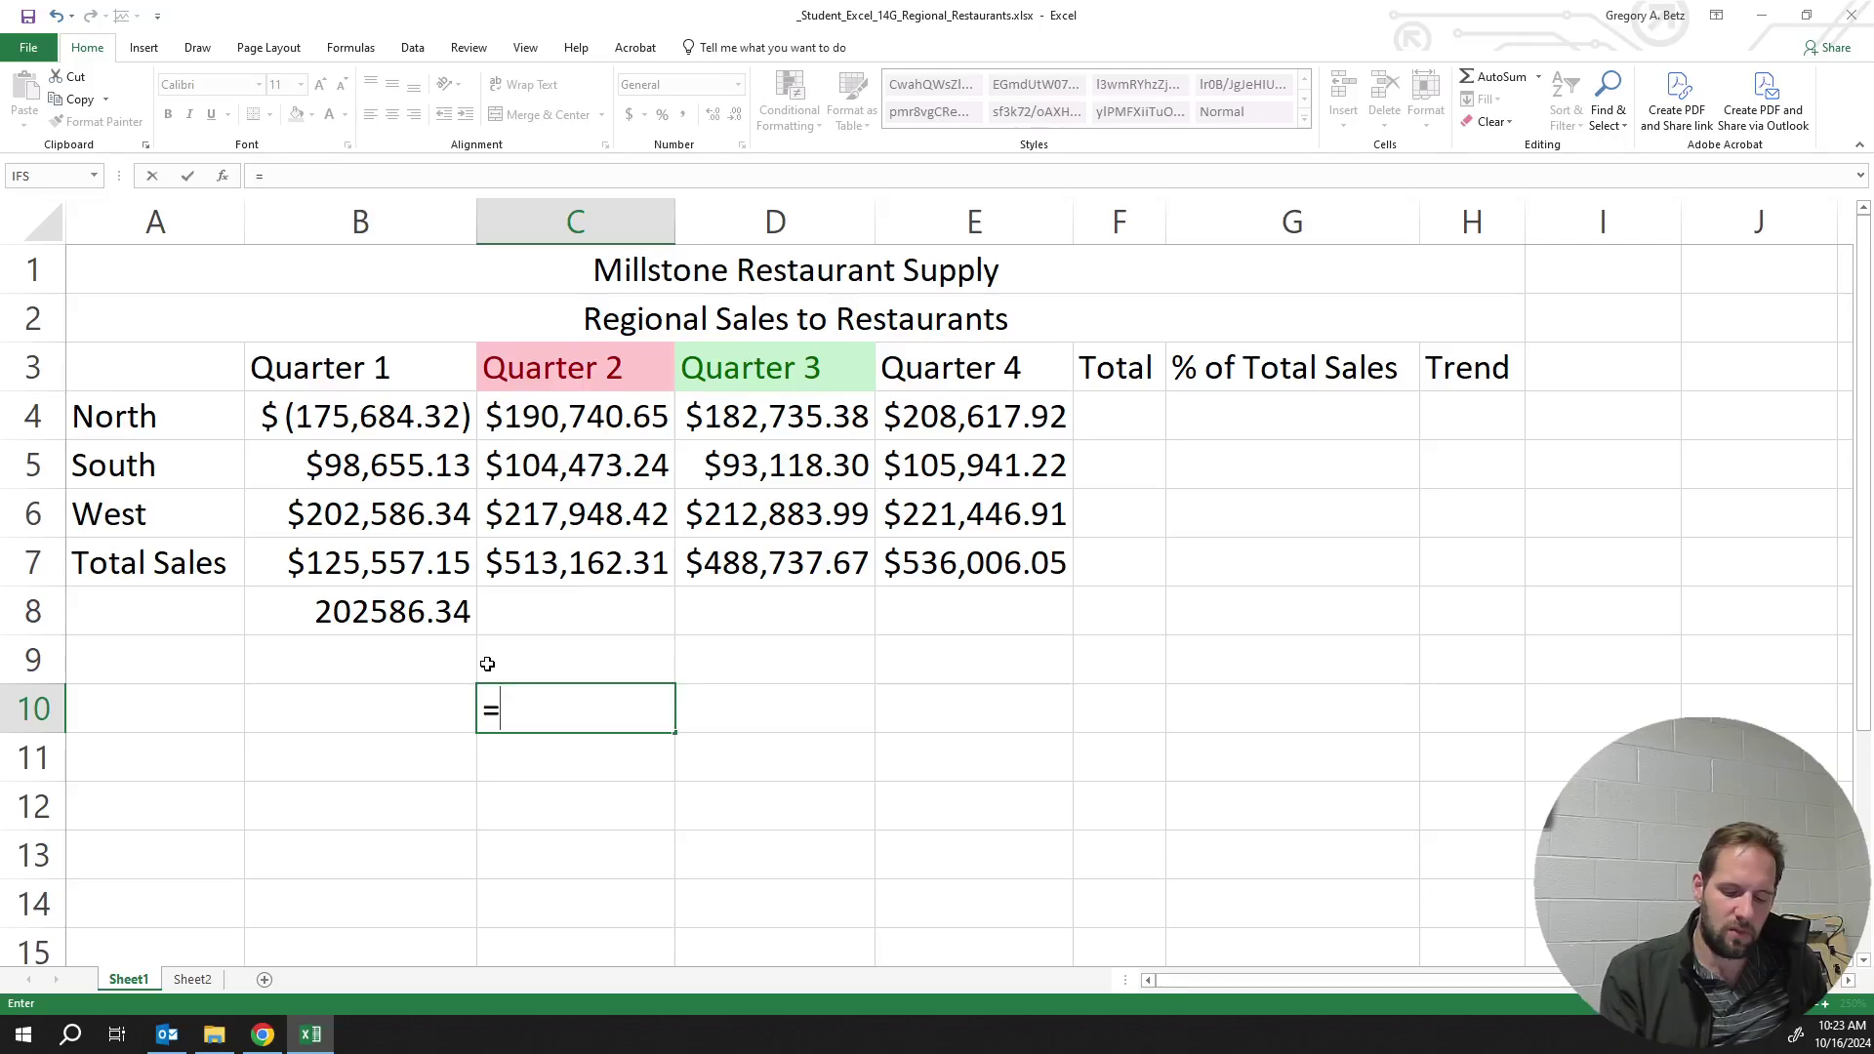
{"action": "type", "text": "100/3"}
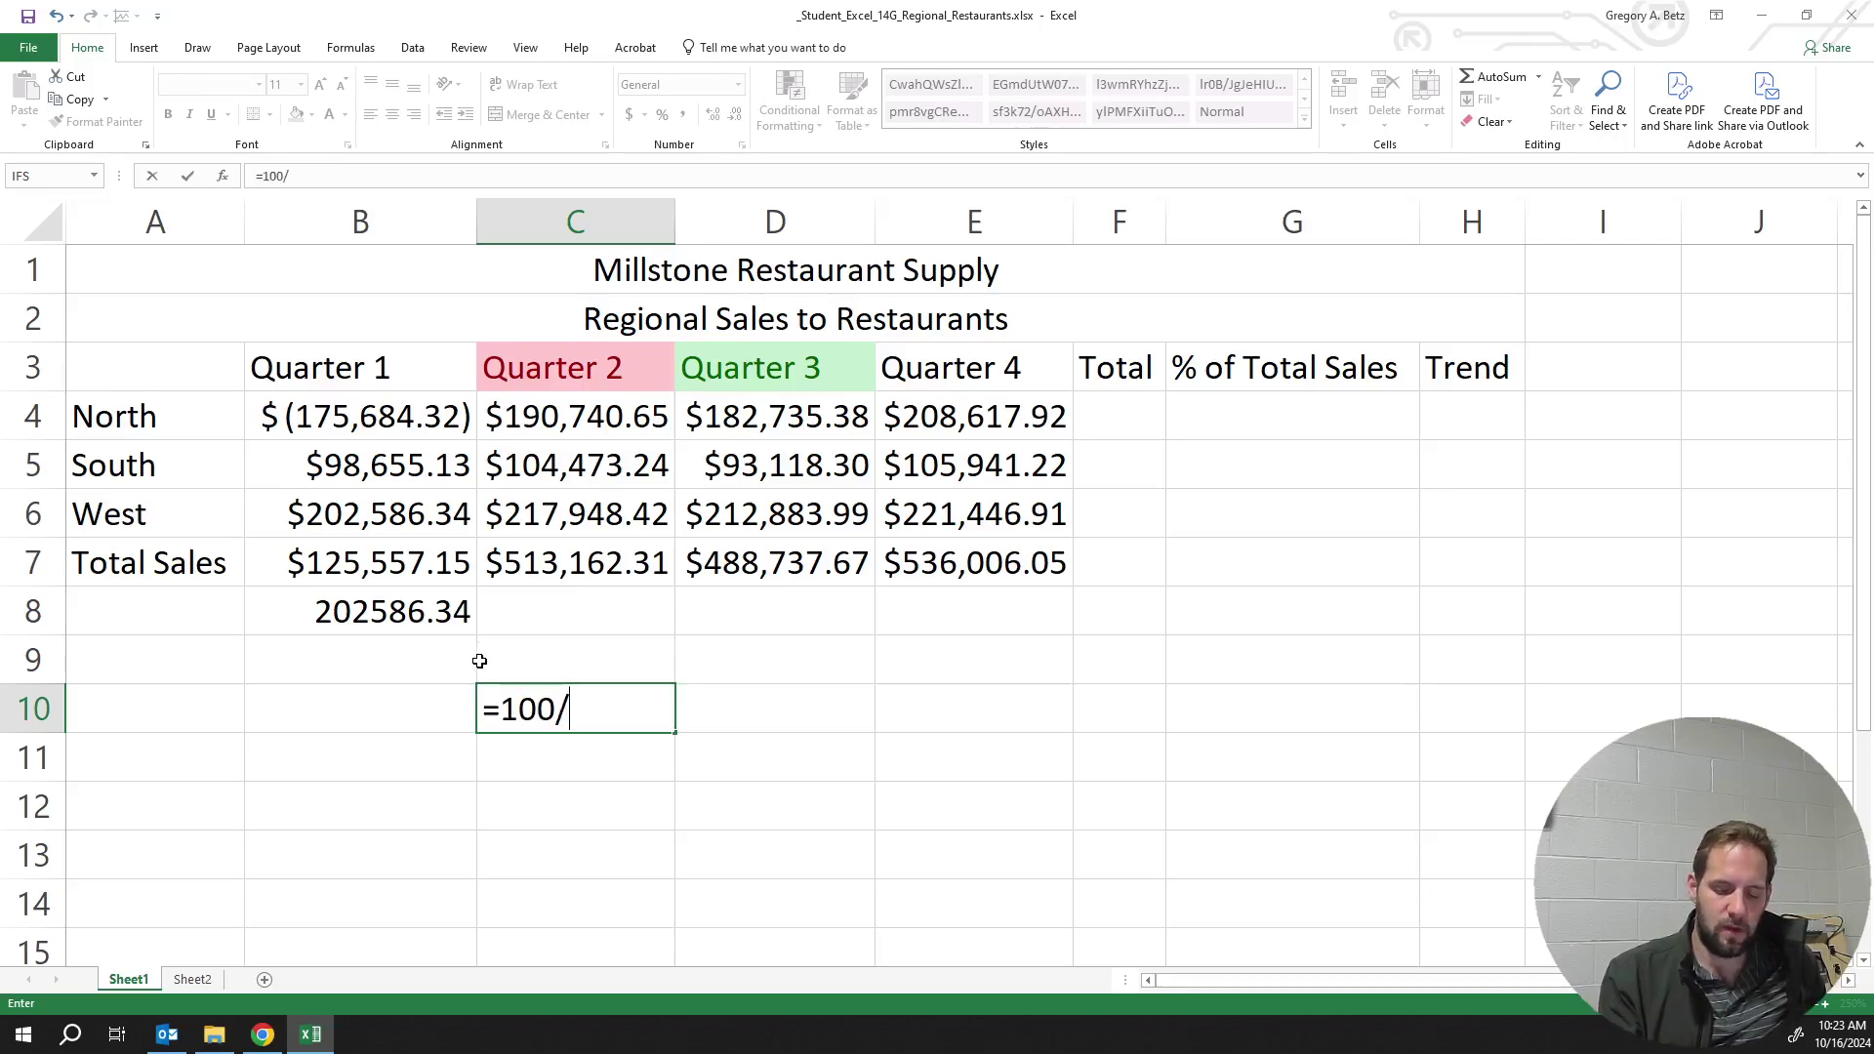
{"action": "key", "text": "Return"}
Add one decimal place to C10, and reduce its display to two decimal places
{"action": "left_click", "coordinate": [521, 694]}
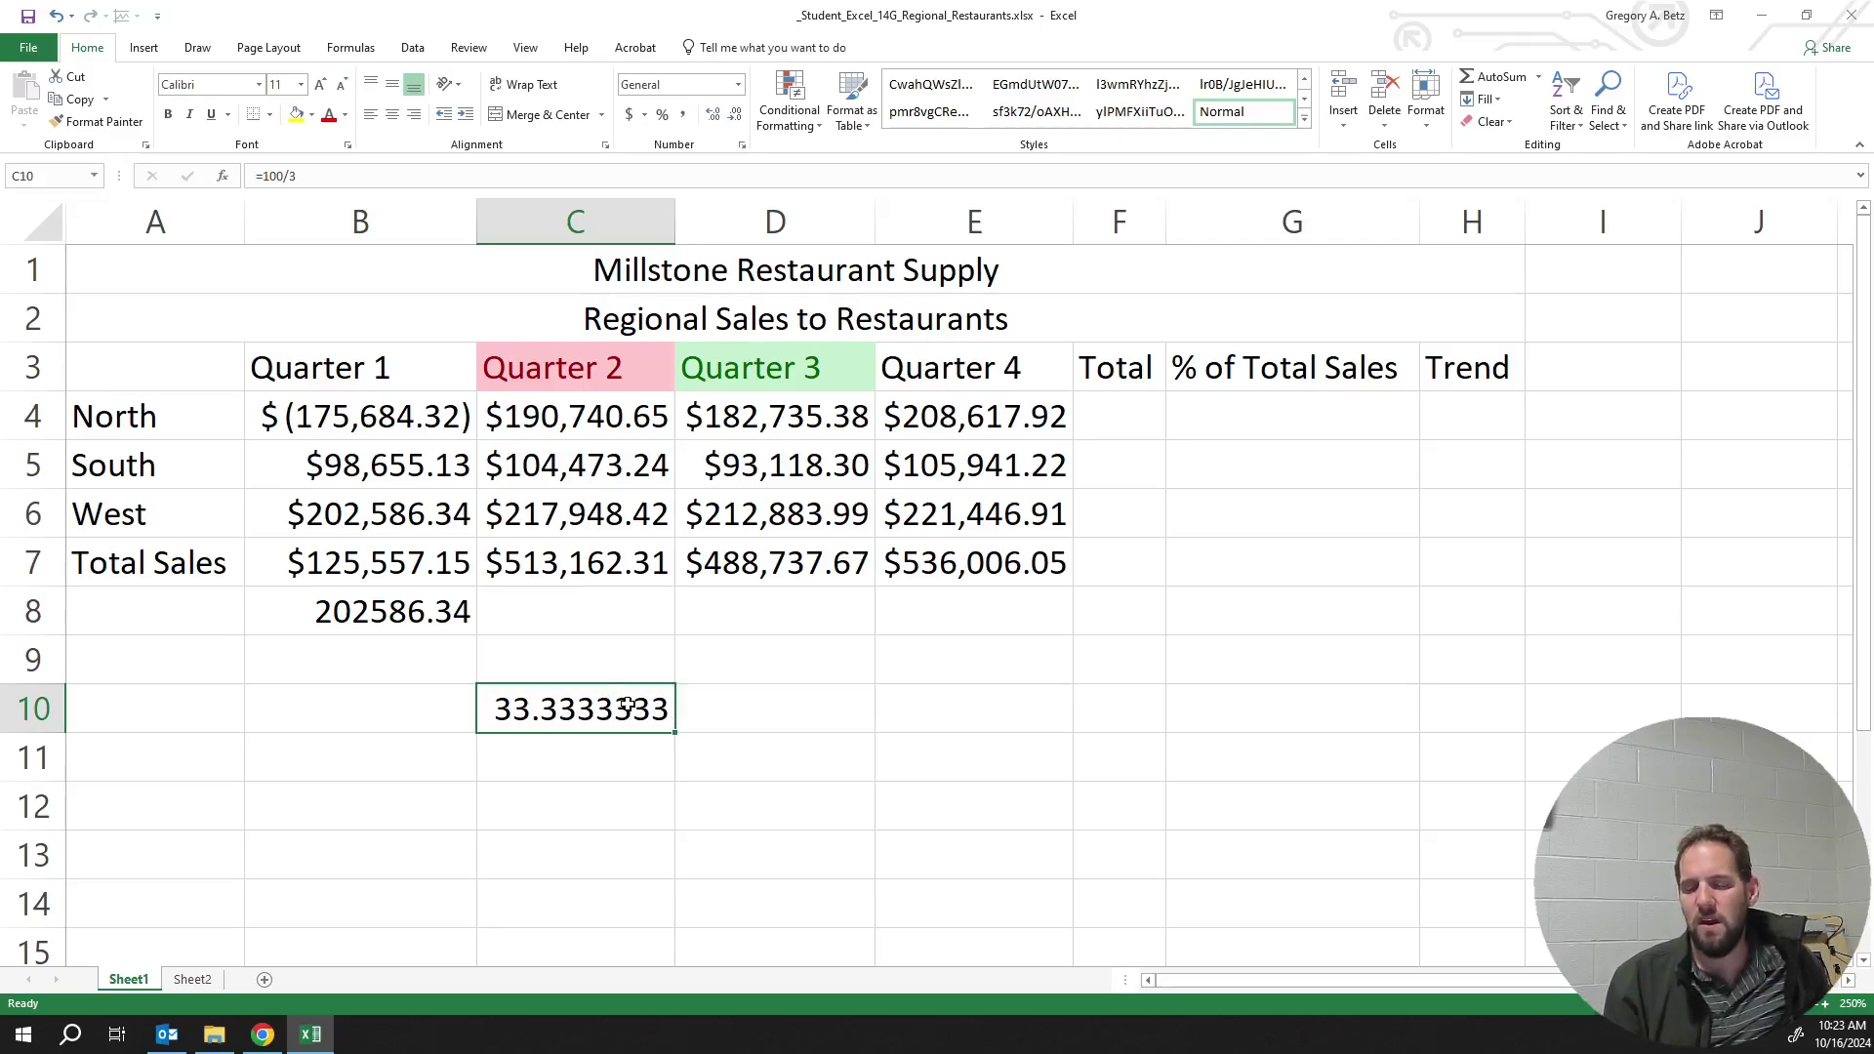
{"action": "left_click", "coordinate": [715, 116]}
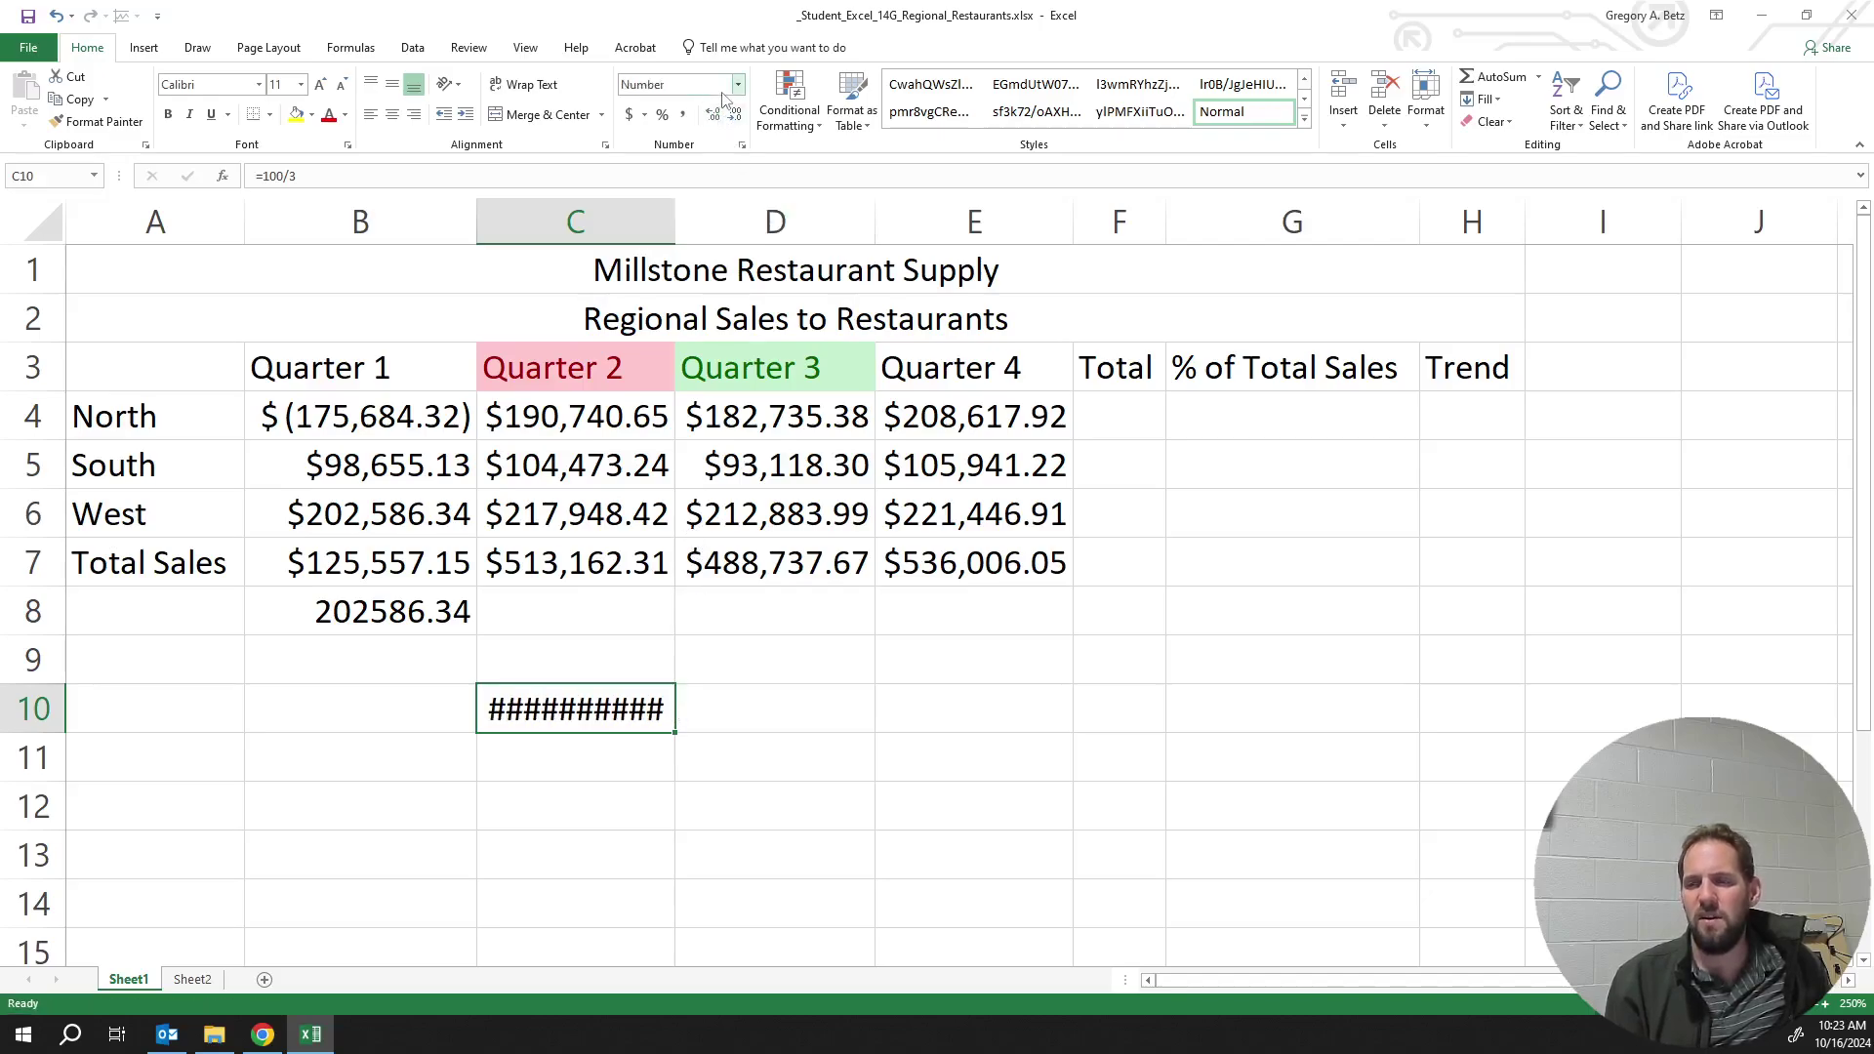
{"action": "left_click", "coordinate": [736, 115]}
{"action": "left_click", "coordinate": [736, 115]}
{"action": "left_click", "coordinate": [736, 115]}
{"action": "left_click", "coordinate": [736, 115]}
{"action": "left_click", "coordinate": [736, 116]}
{"action": "left_click", "coordinate": [737, 115]}
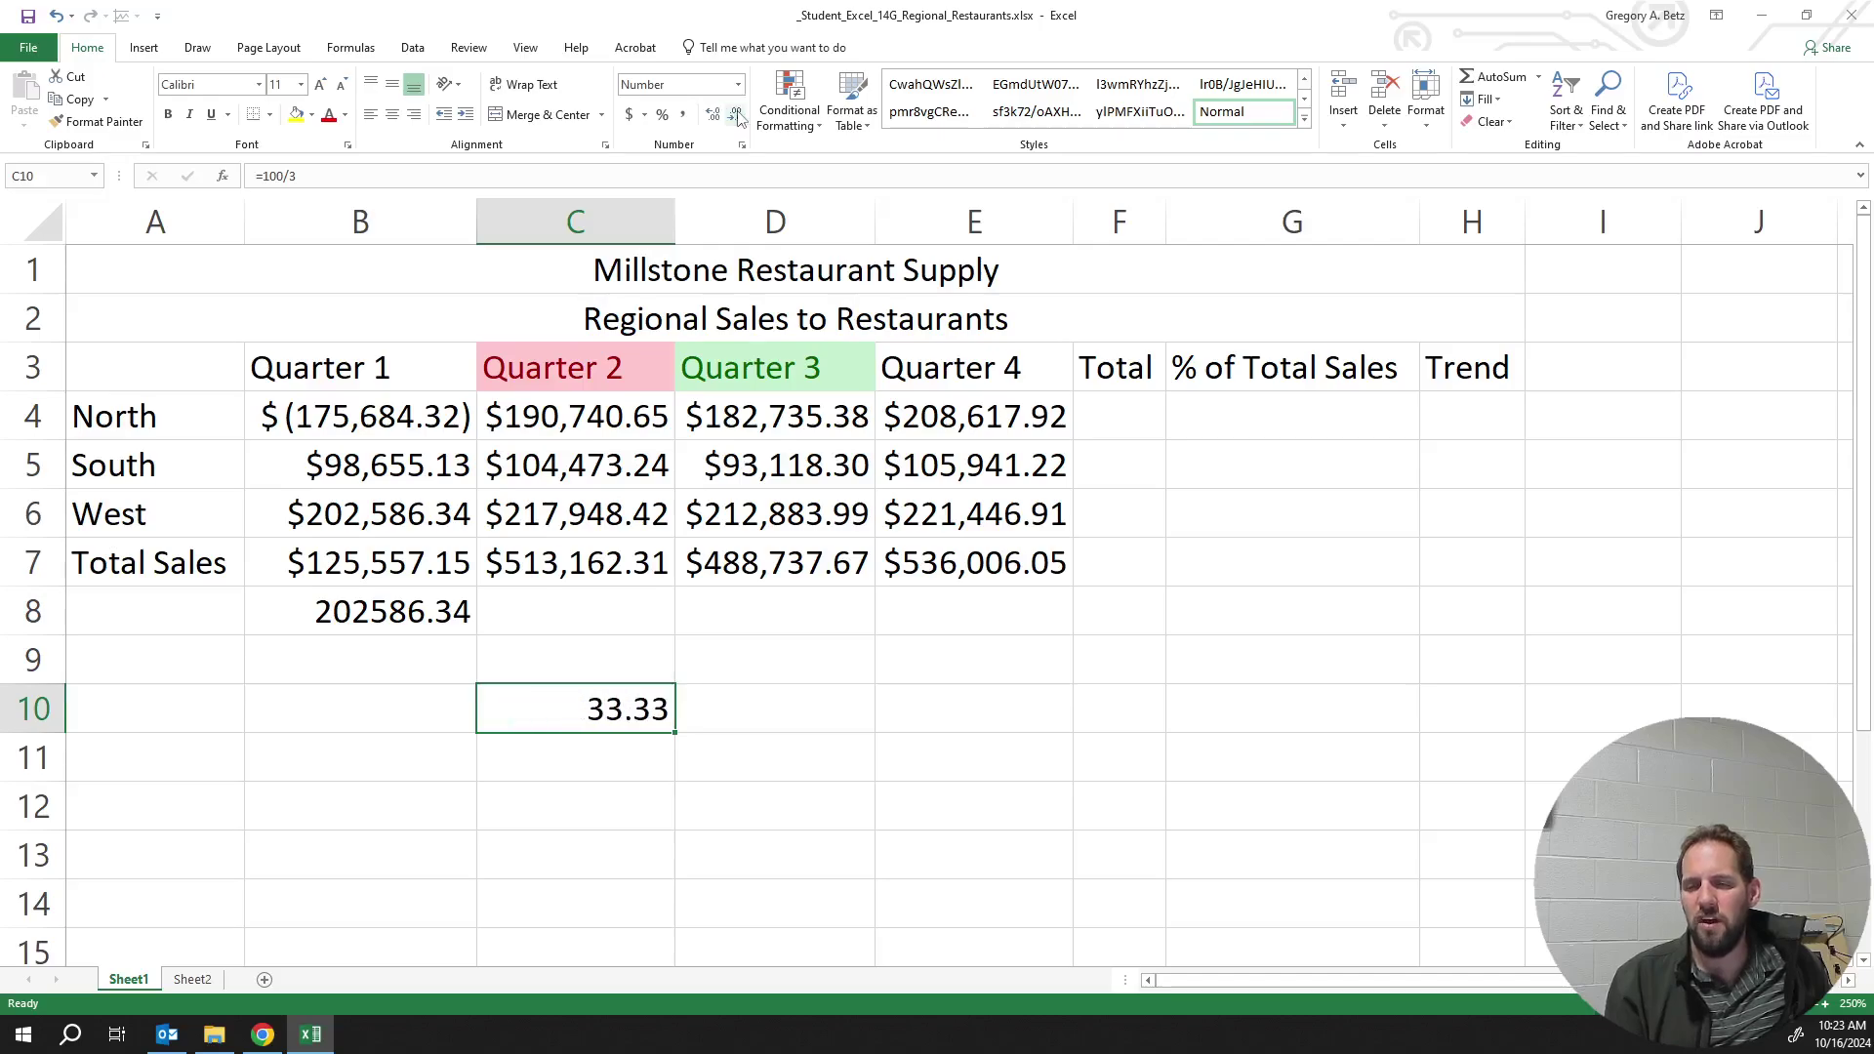
Increase the decimal places shown in C10 past six, and bring them back to five
{"action": "left_click", "coordinate": [715, 115]}
{"action": "left_click", "coordinate": [715, 116]}
{"action": "left_click", "coordinate": [715, 115]}
{"action": "left_click", "coordinate": [715, 115]}
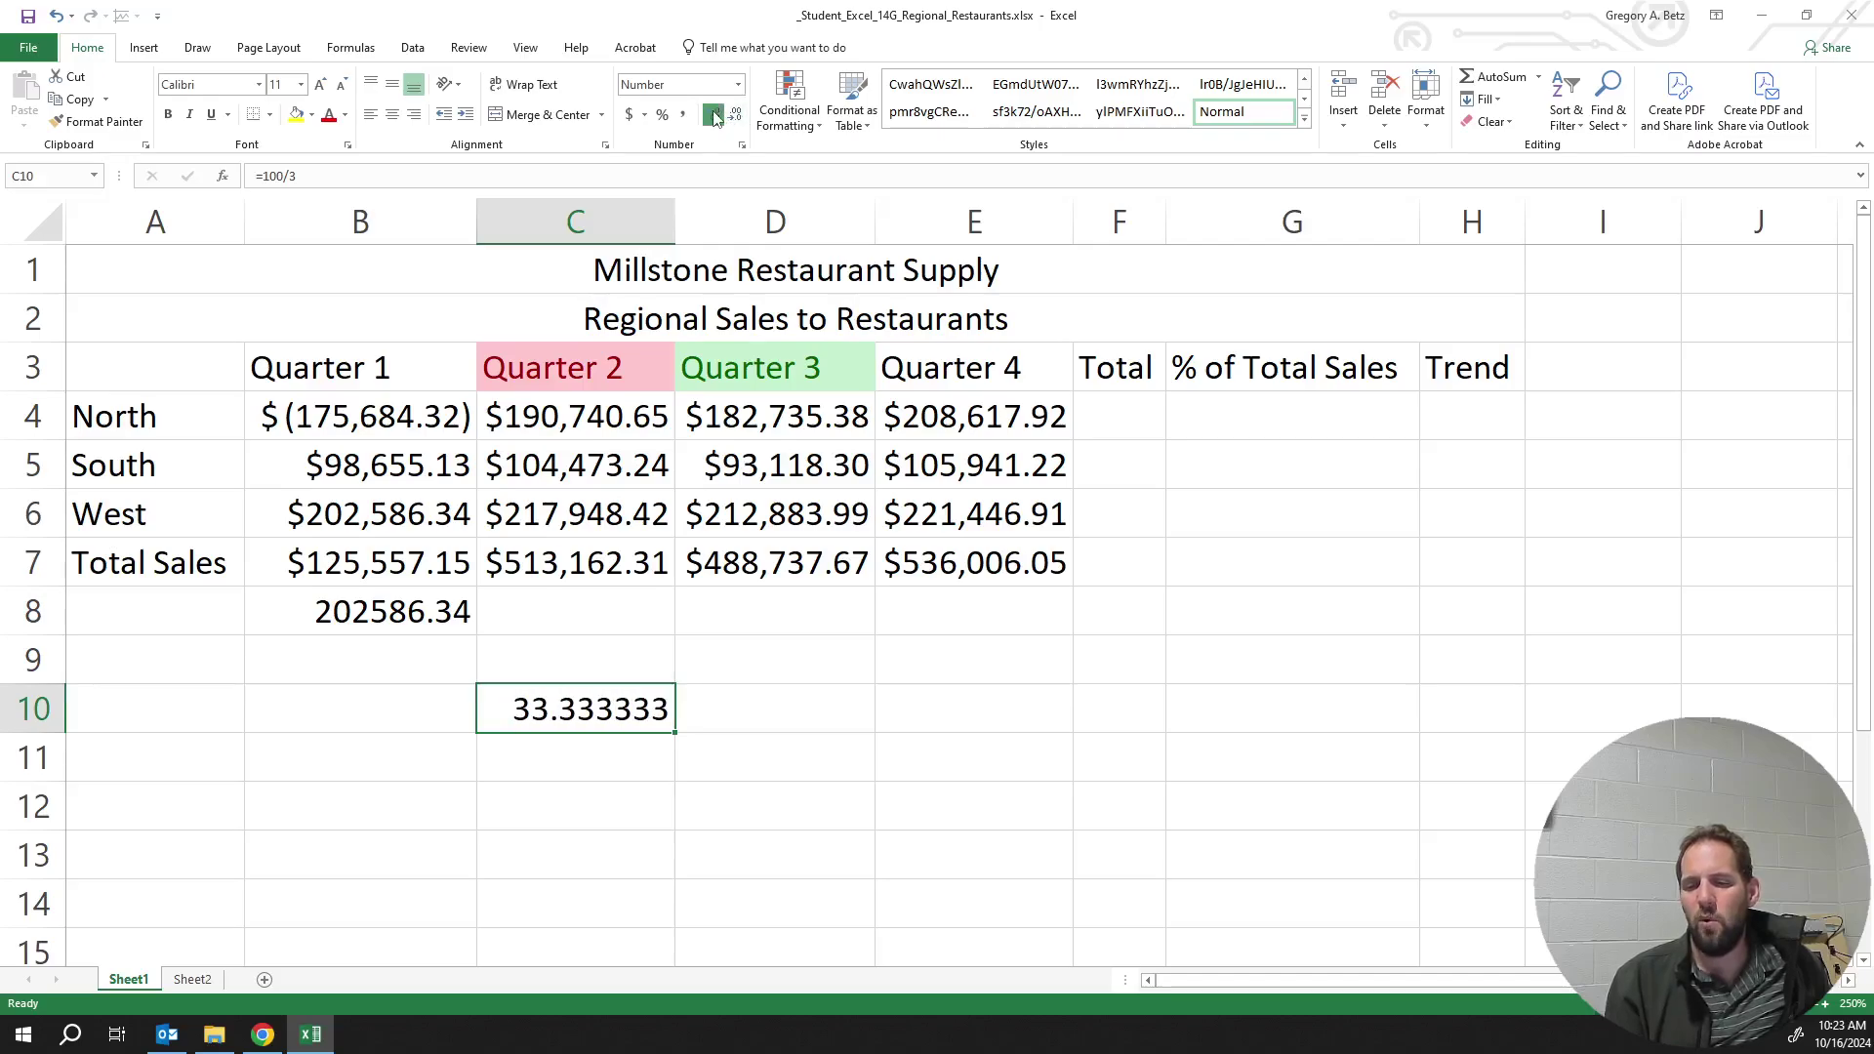
{"action": "left_click", "coordinate": [715, 116]}
{"action": "left_click", "coordinate": [736, 115]}
{"action": "left_click", "coordinate": [736, 115]}
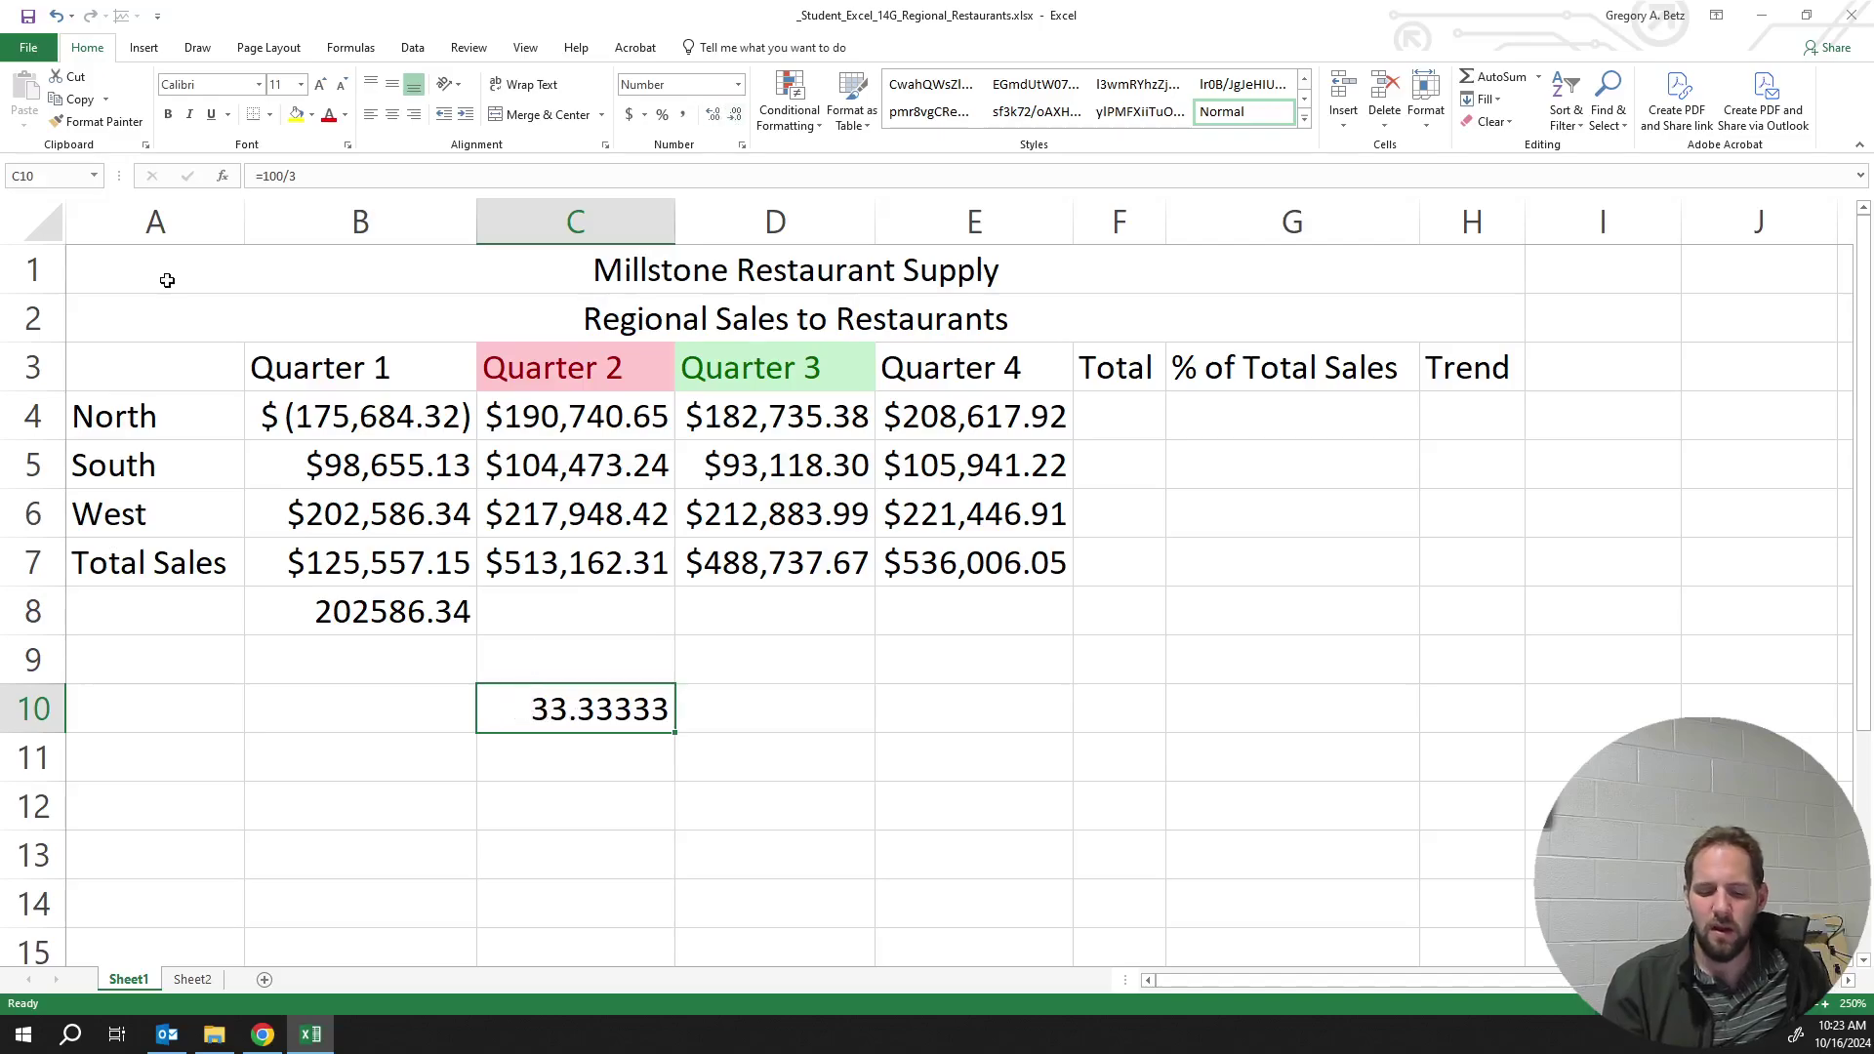
Enter 5/6 in C10, and replace that content with the formula =5/7
{"action": "type", "text": "5/6"}
{"action": "key", "text": "Return"}
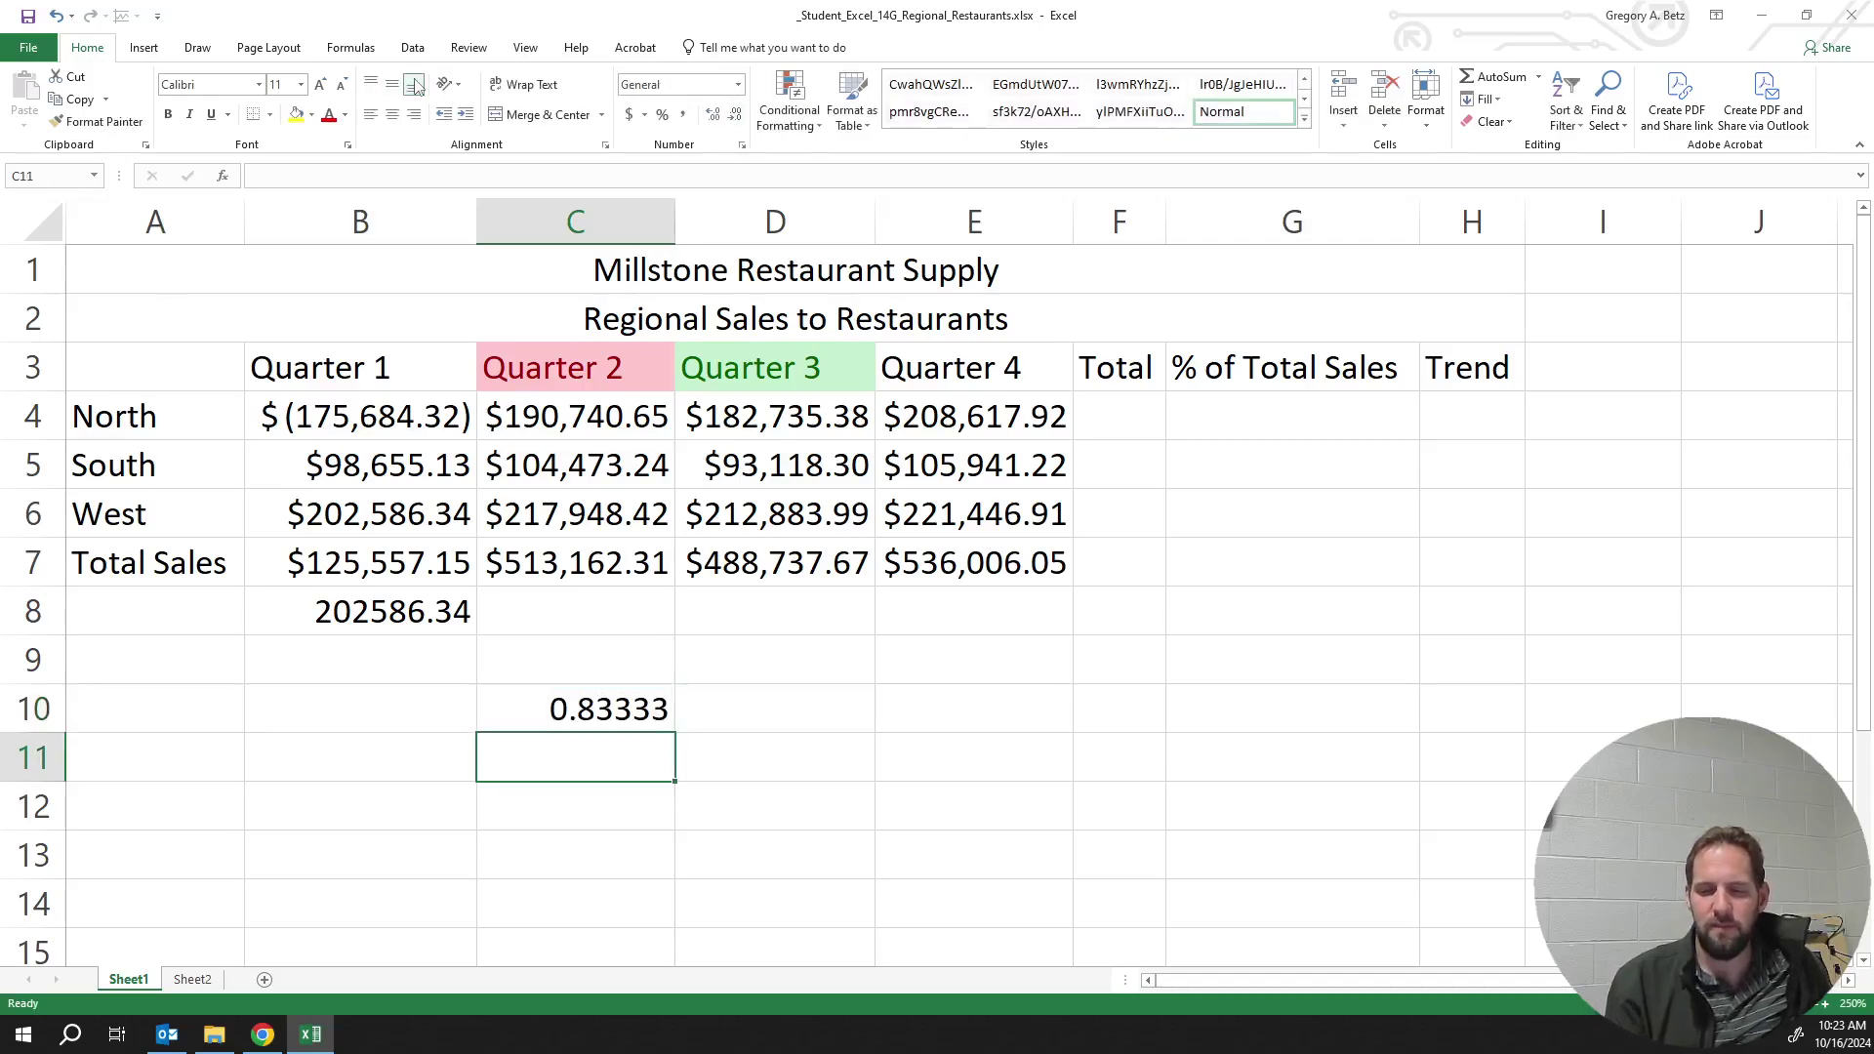
{"action": "left_click", "coordinate": [618, 705]}
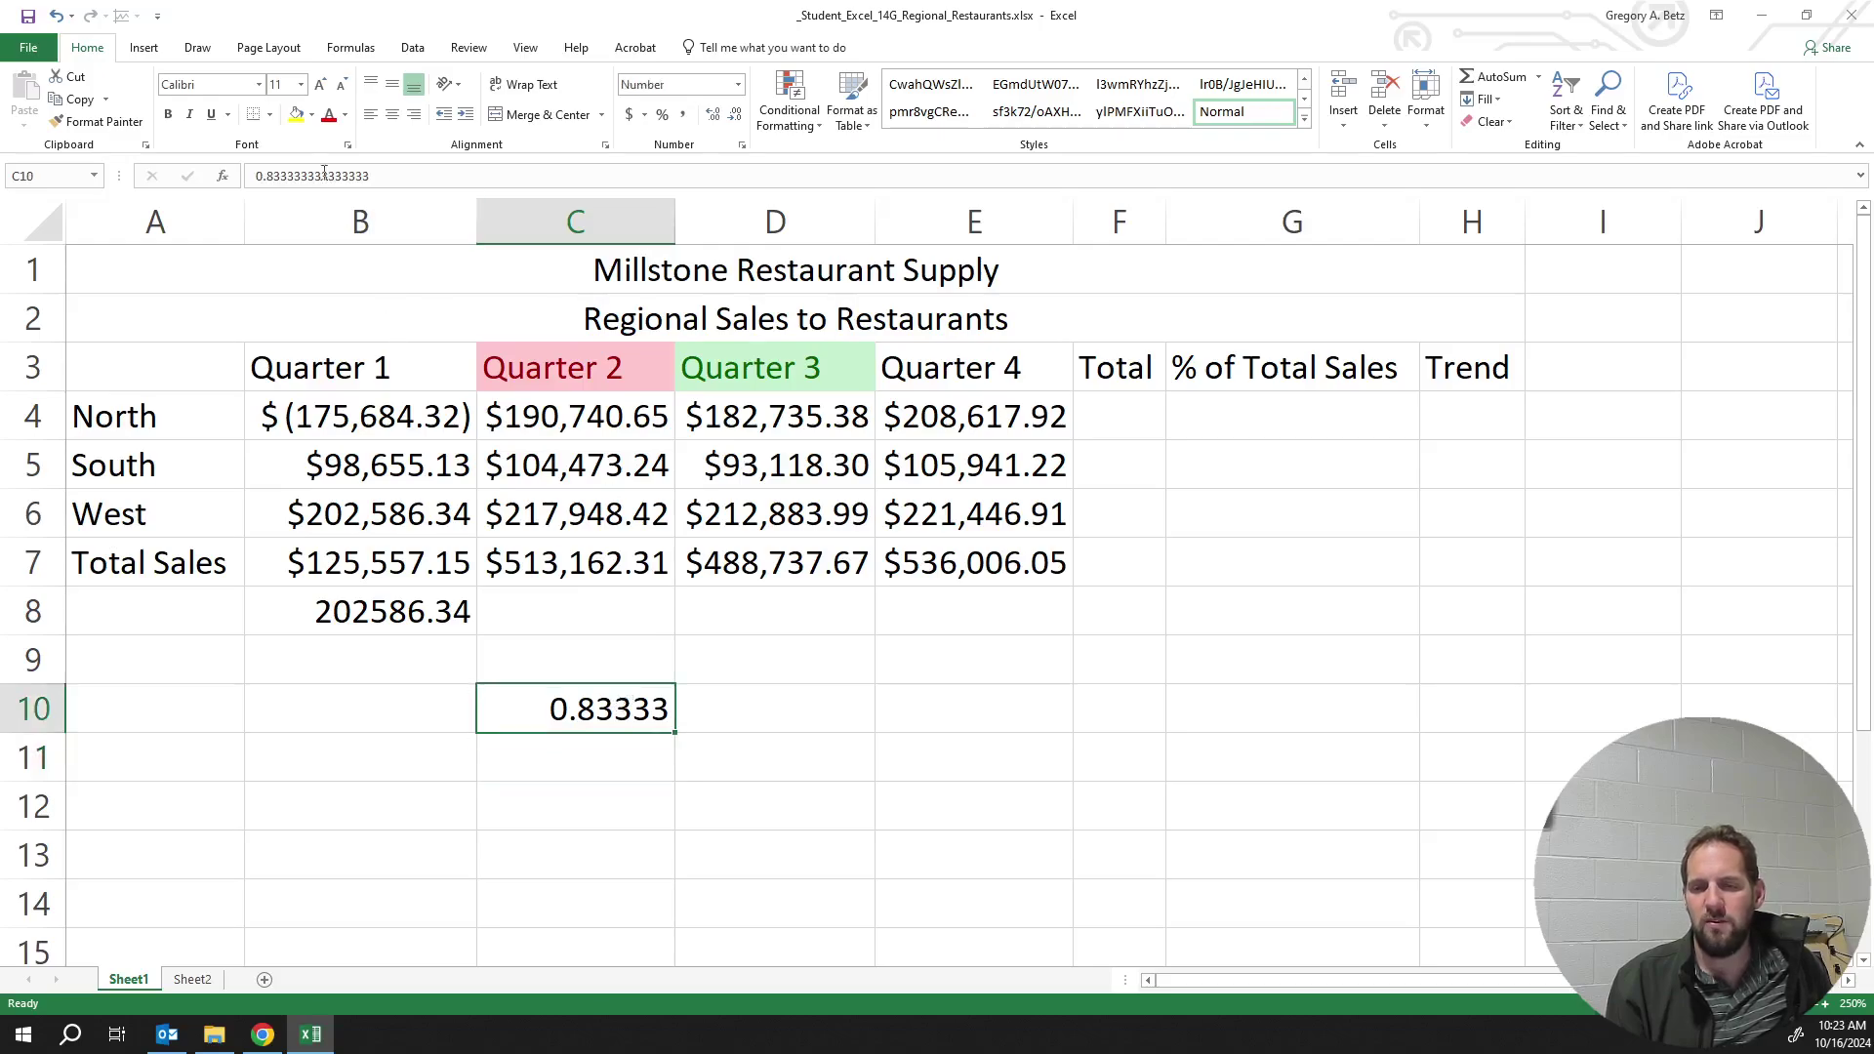
{"action": "left_click", "coordinate": [358, 176]}
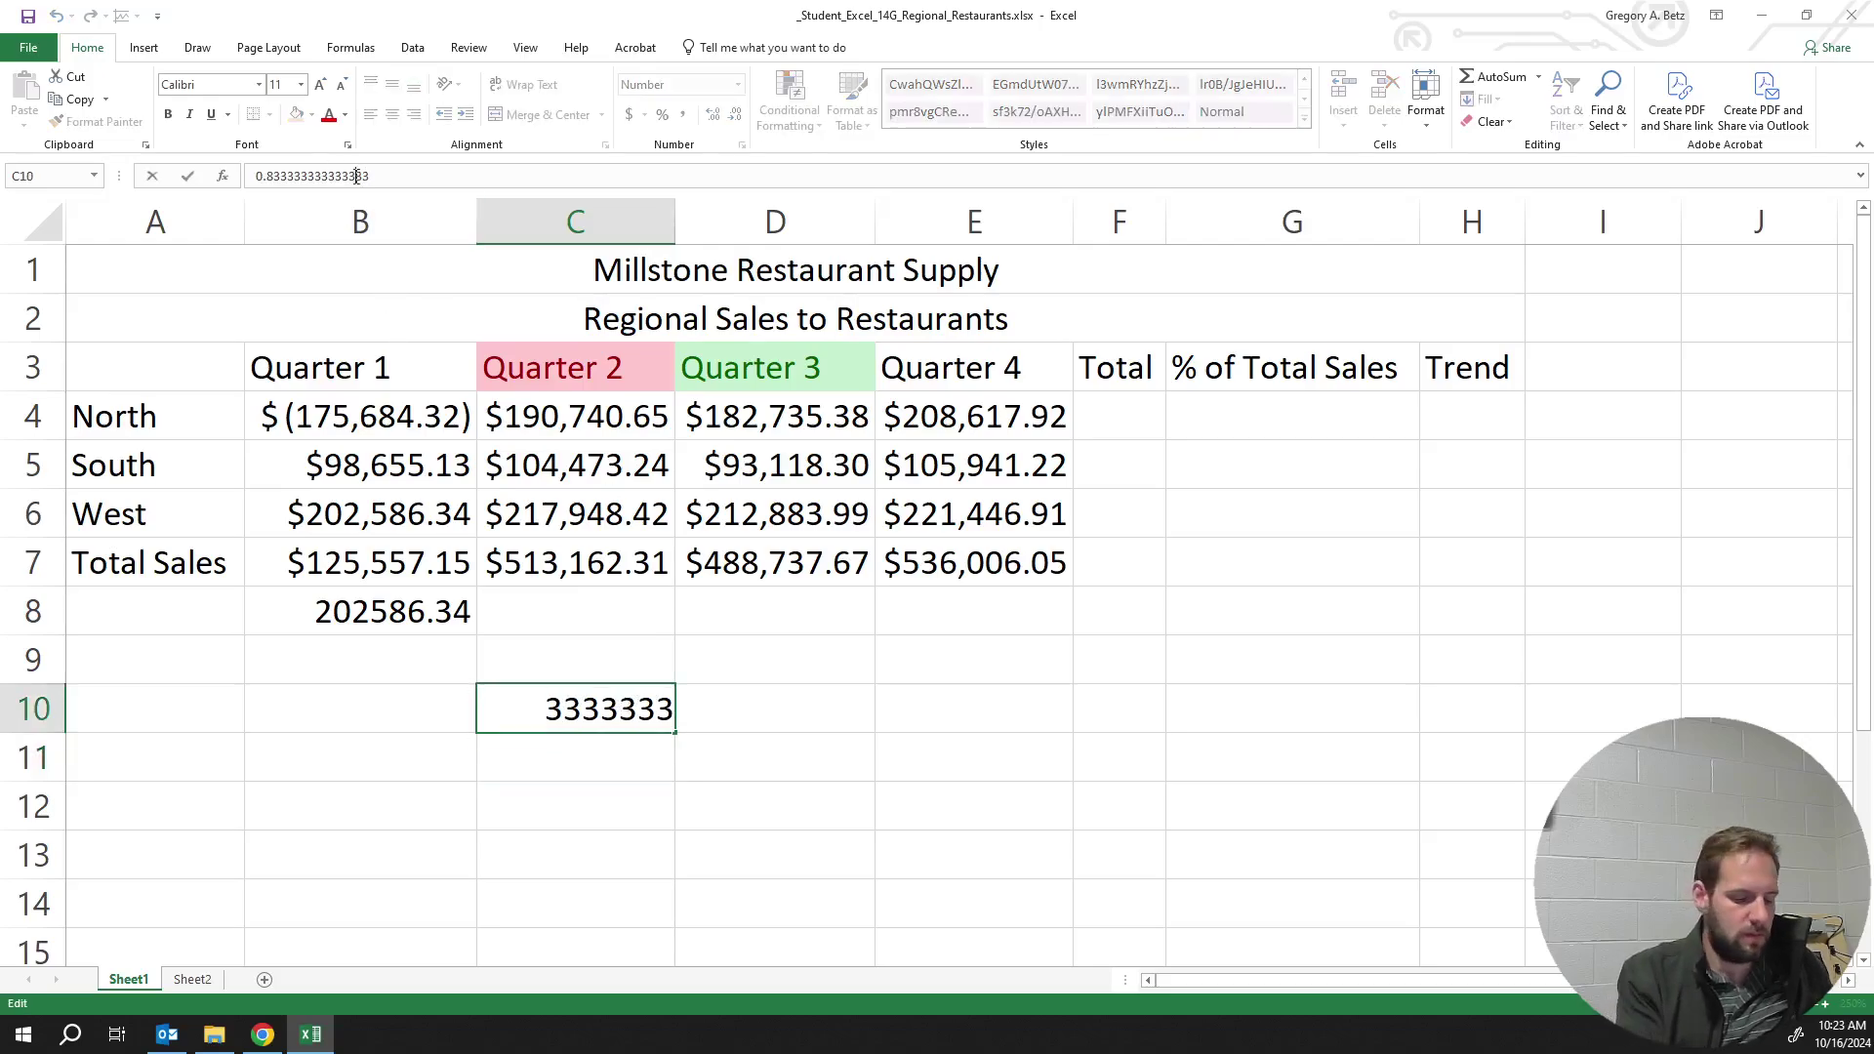
{"action": "double_click", "coordinate": [356, 176]}
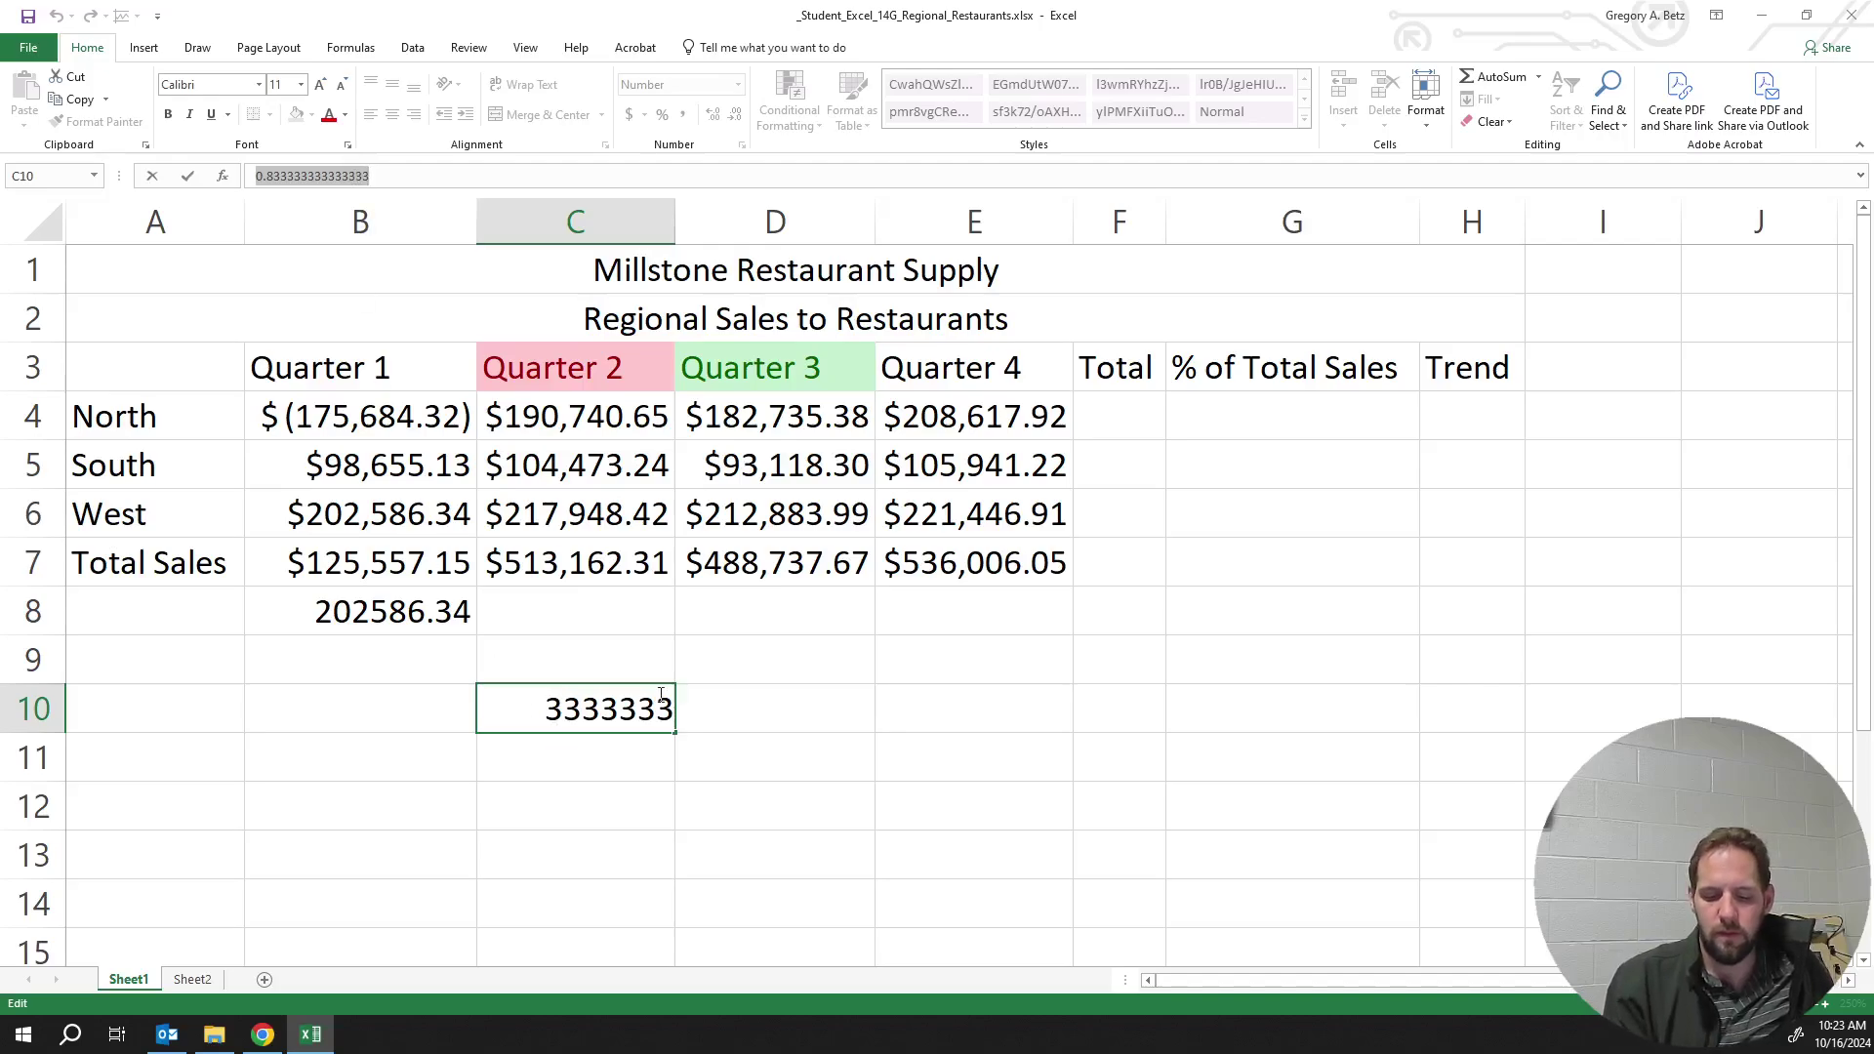
{"action": "type", "text": "=5/7"}
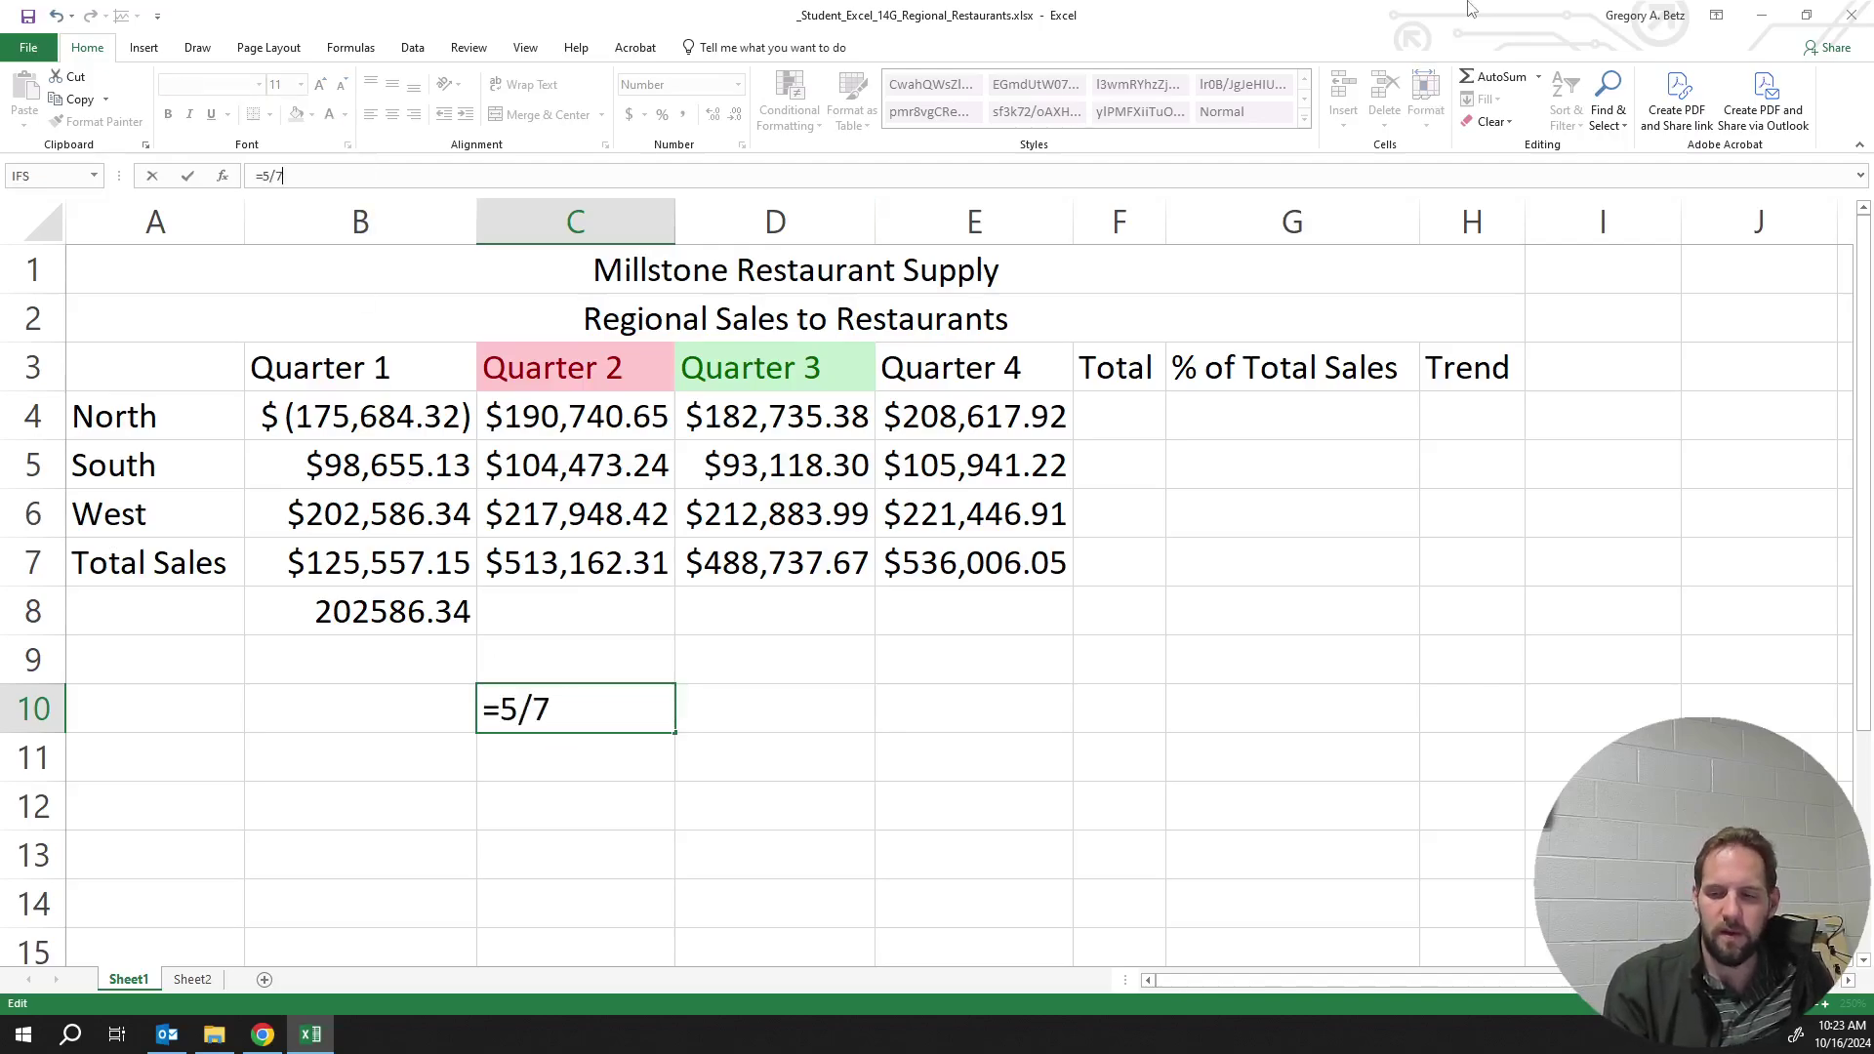
{"action": "key", "text": "Return"}
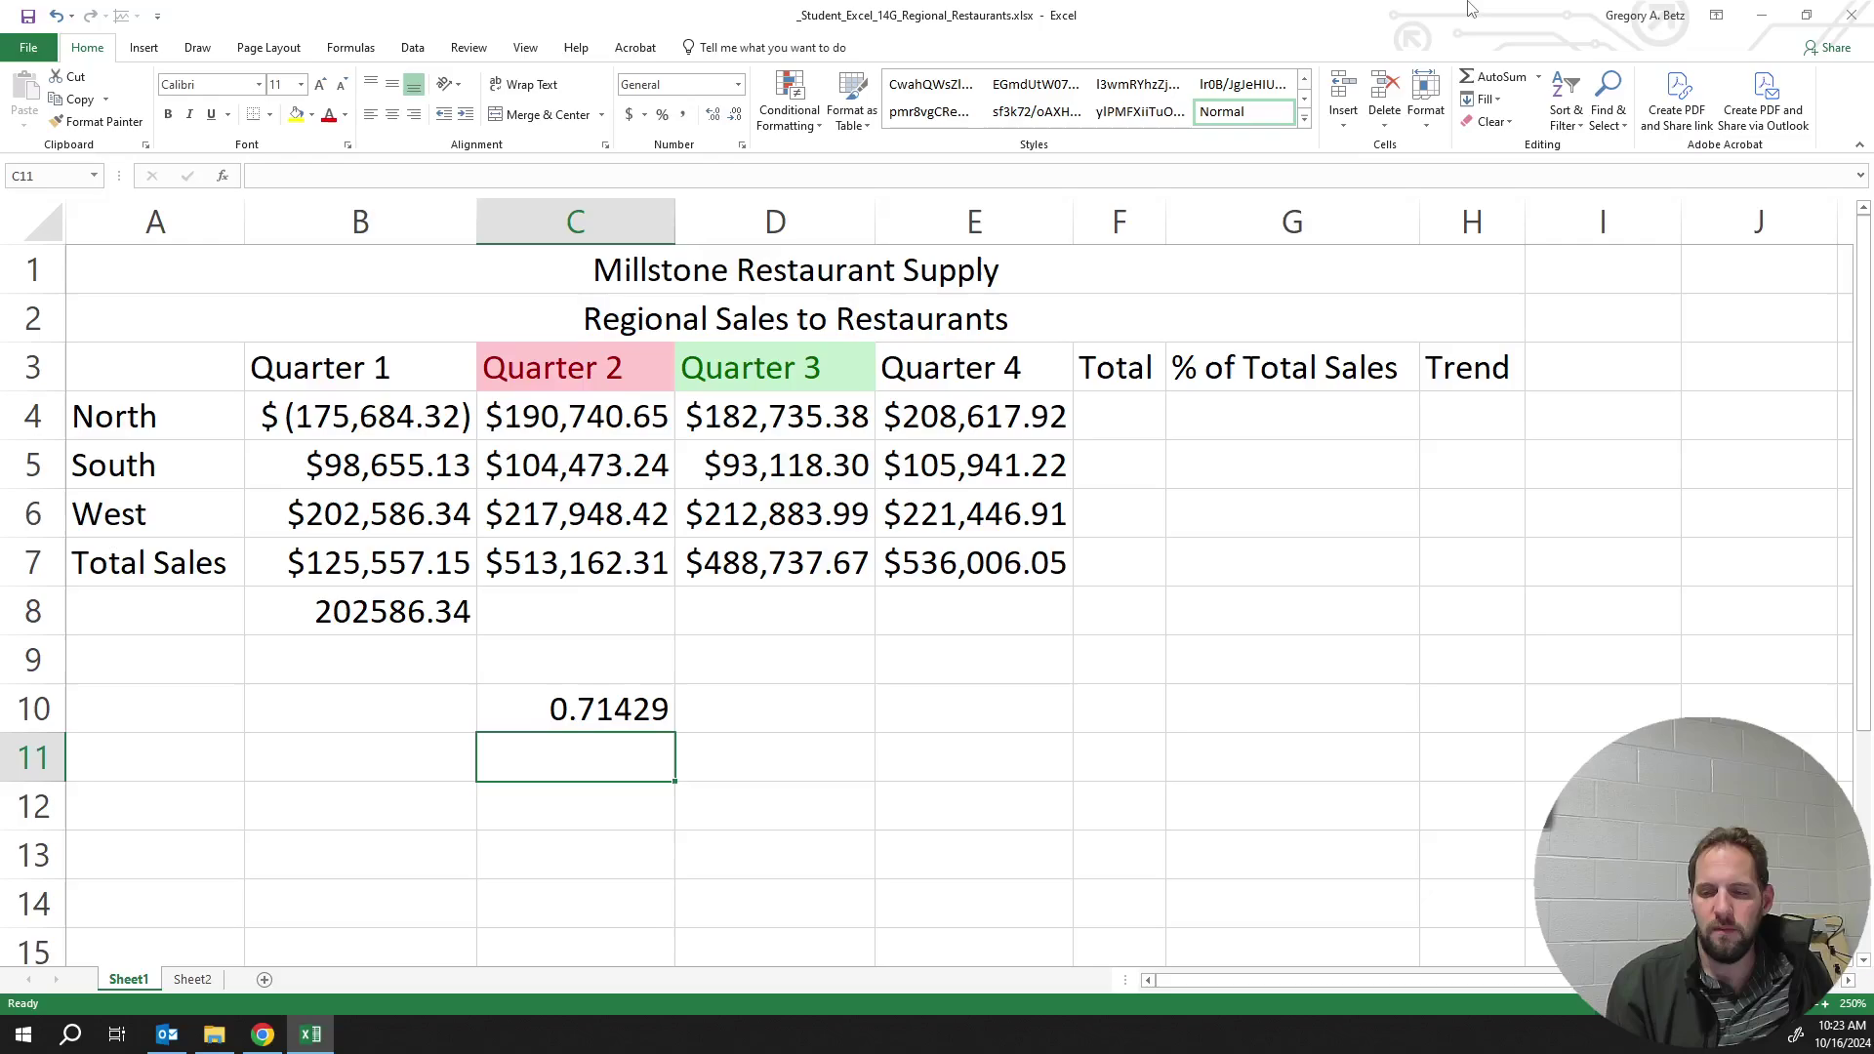
Vary the decimal places of the =5/7 result in C10 between four and five, and reduce them to two
{"action": "left_click", "coordinate": [612, 726]}
{"action": "left_click", "coordinate": [735, 114]}
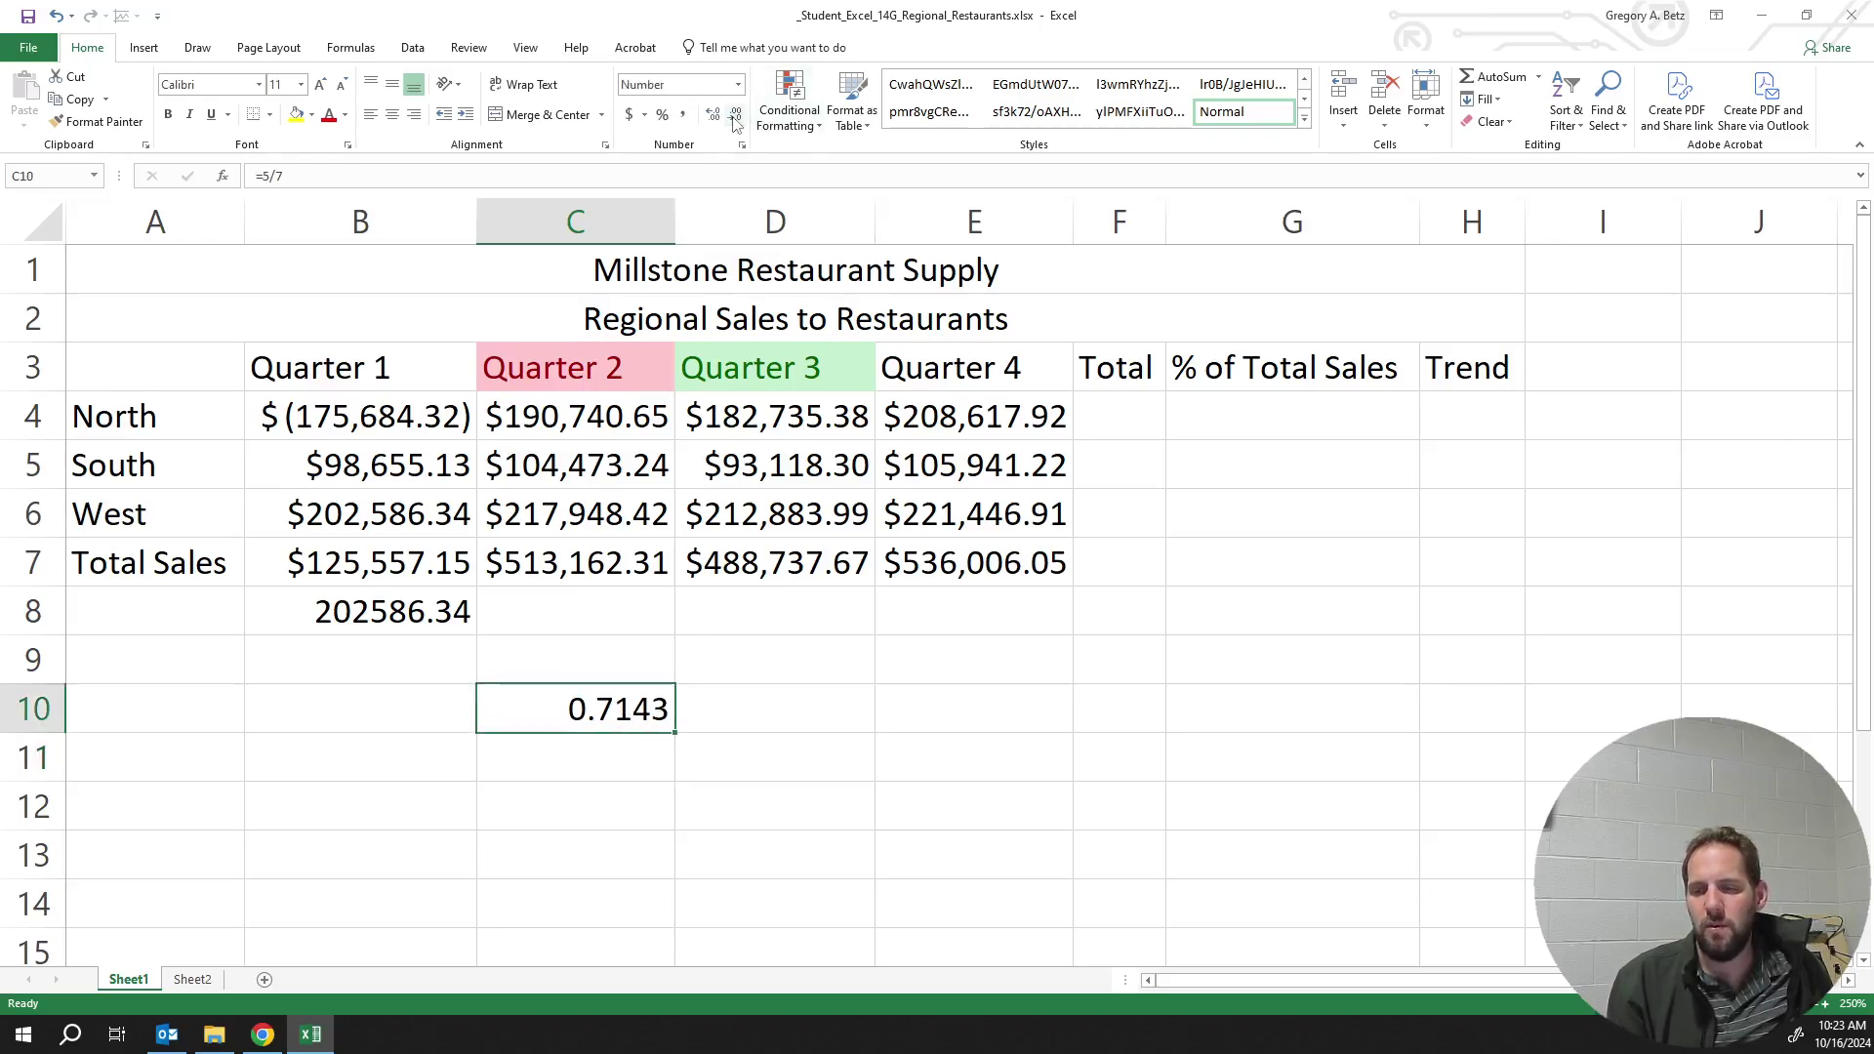
{"action": "left_click", "coordinate": [714, 114]}
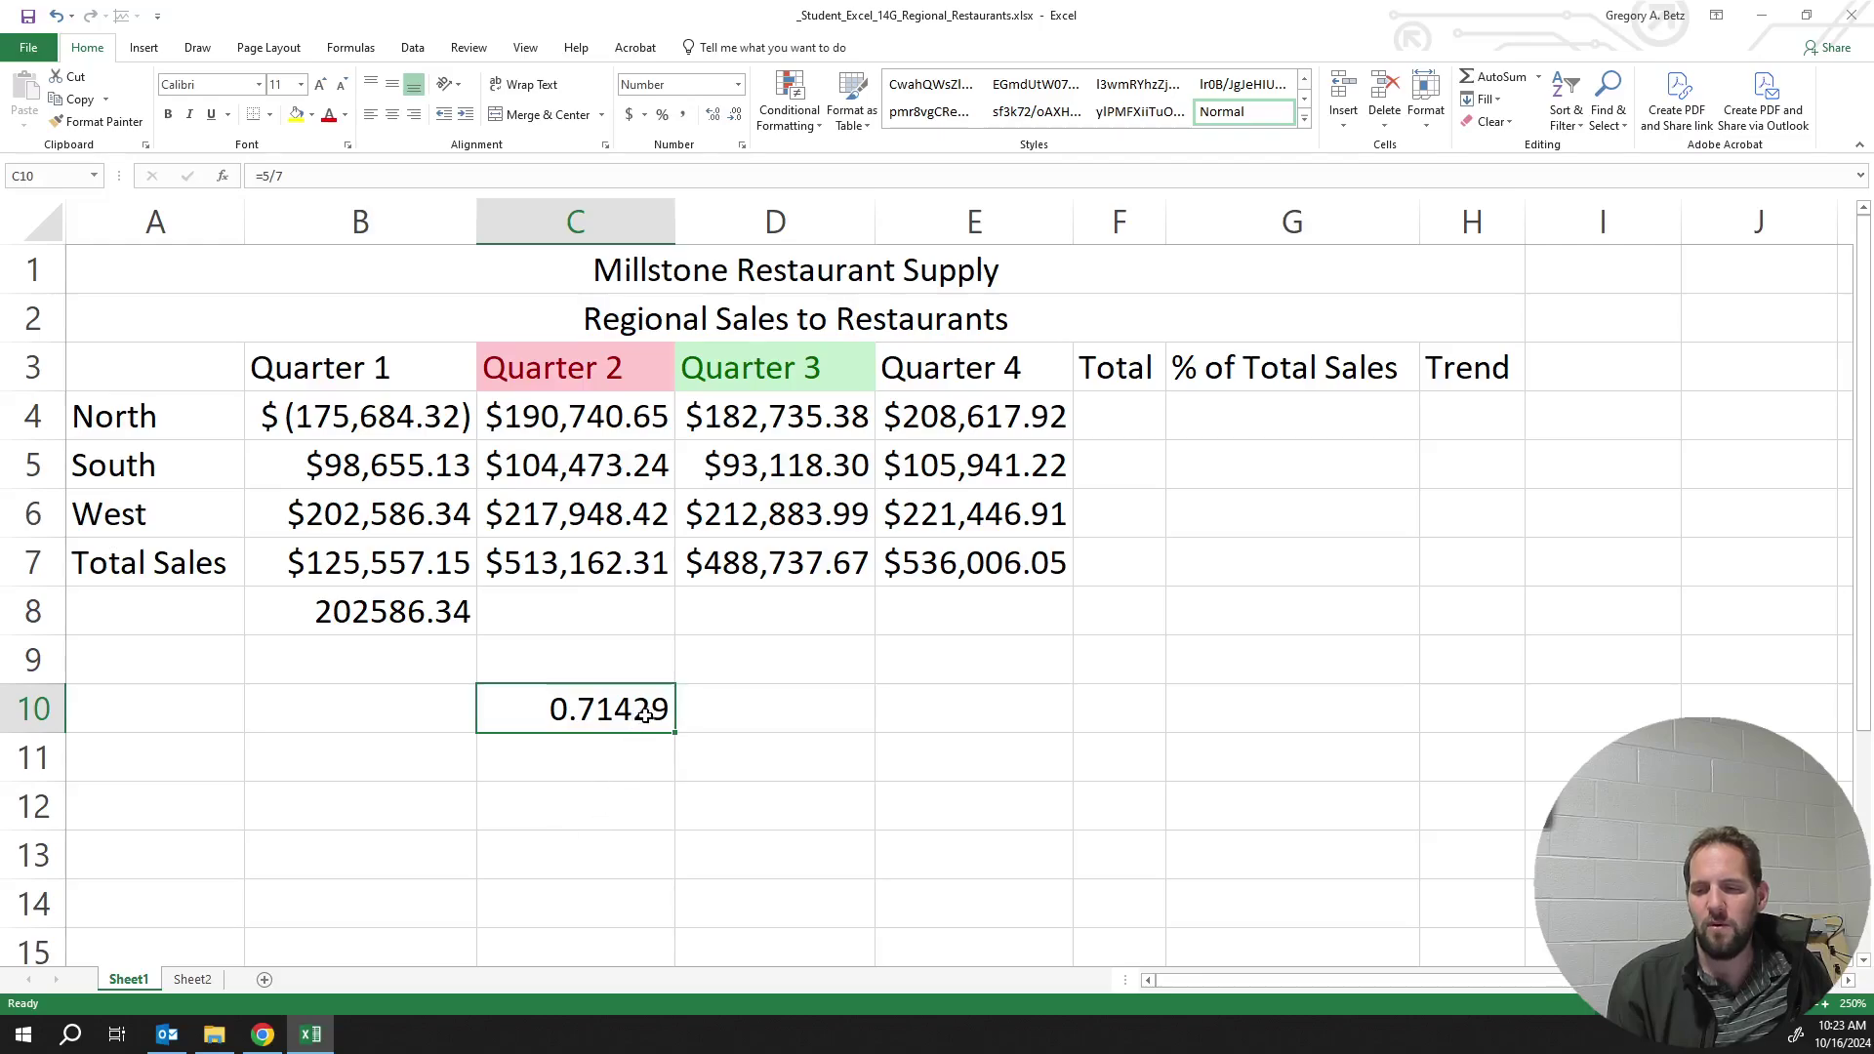
{"action": "left_click", "coordinate": [735, 115]}
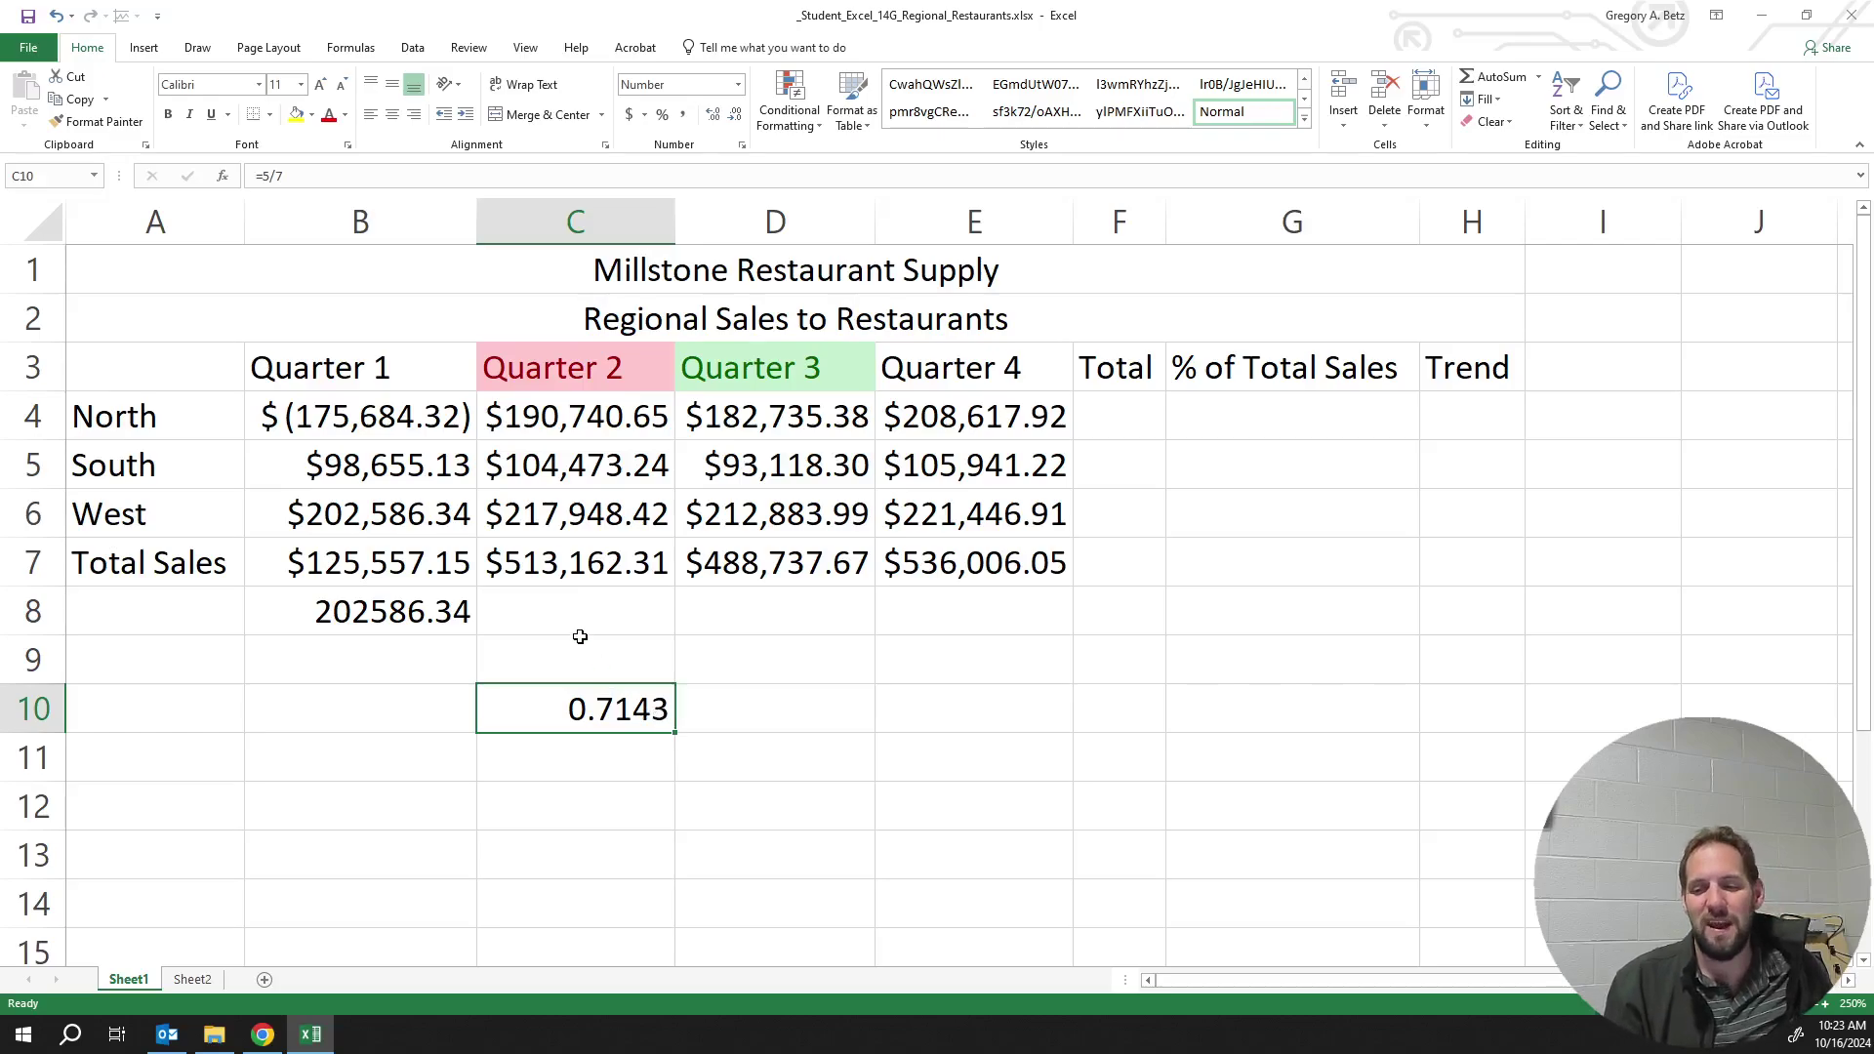
{"action": "left_click", "coordinate": [732, 122]}
{"action": "left_click", "coordinate": [732, 122]}
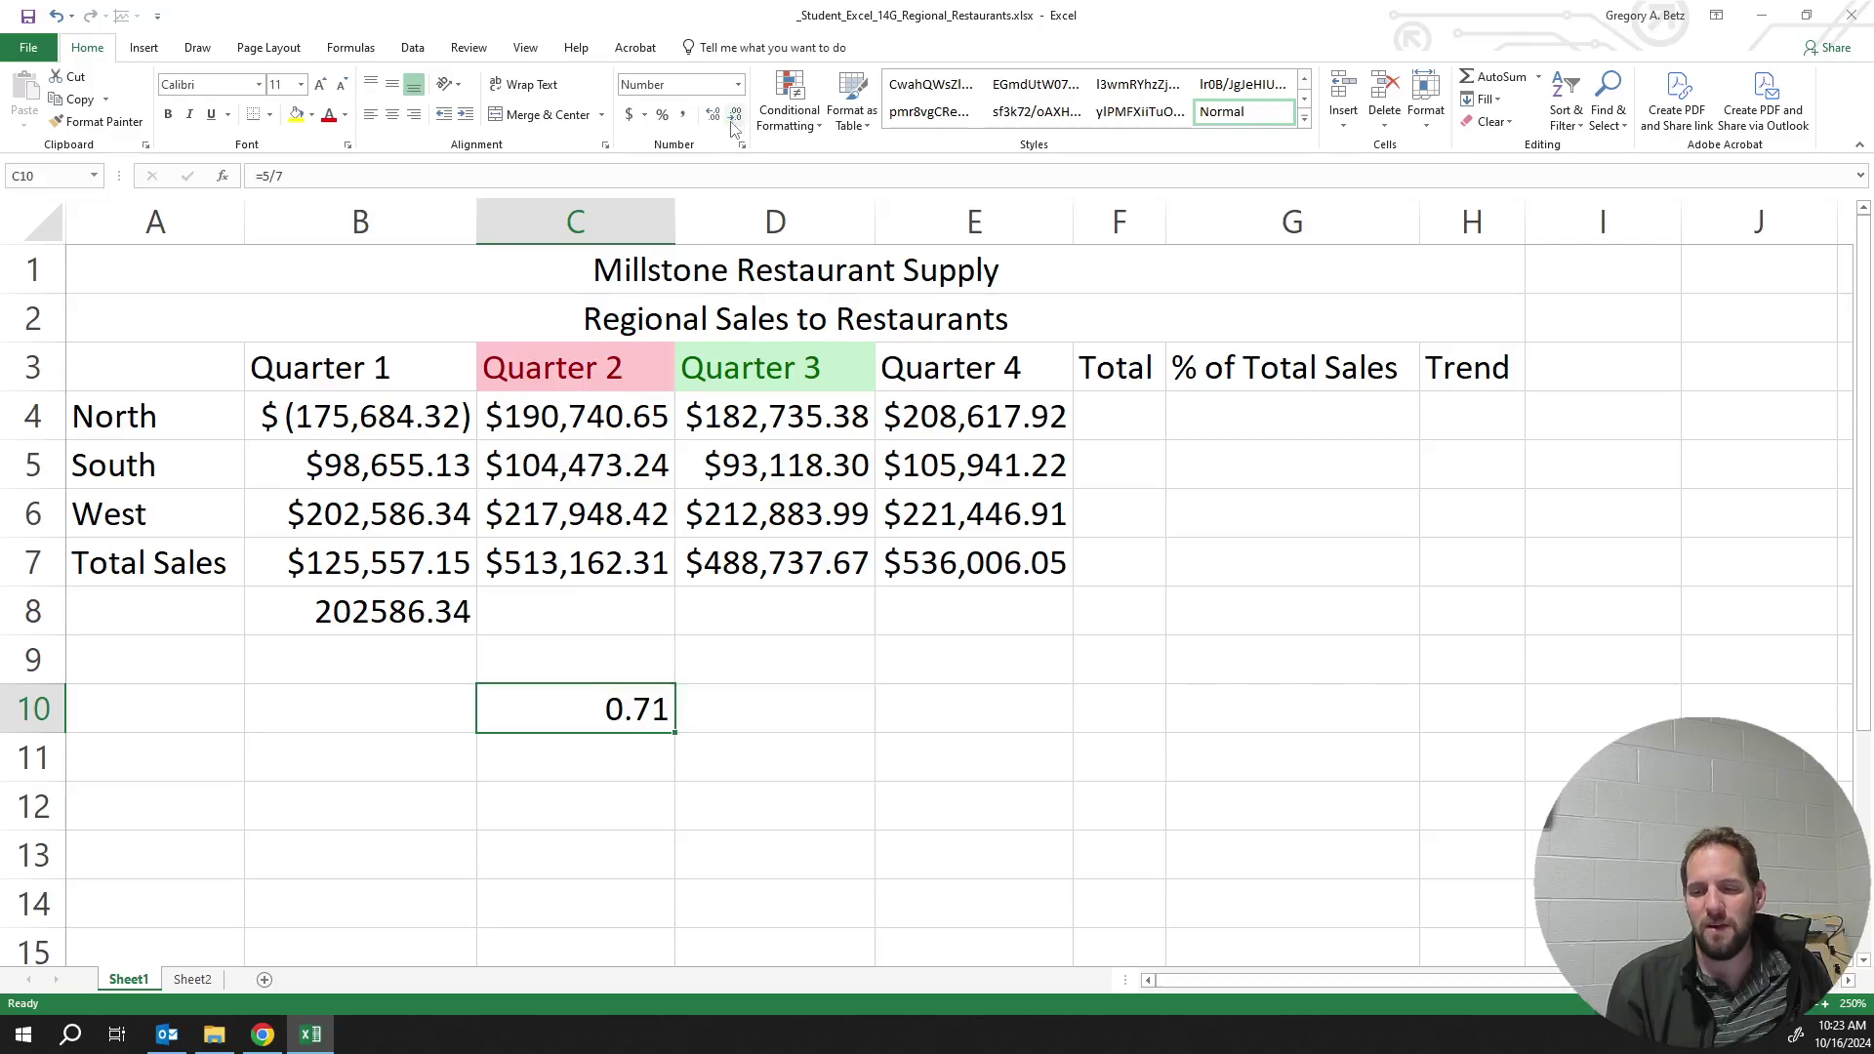
Increase the decimal places displayed in C10 to eight
{"action": "left_click", "coordinate": [717, 121]}
{"action": "left_click", "coordinate": [717, 121]}
{"action": "left_click", "coordinate": [718, 121]}
{"action": "left_click", "coordinate": [718, 121]}
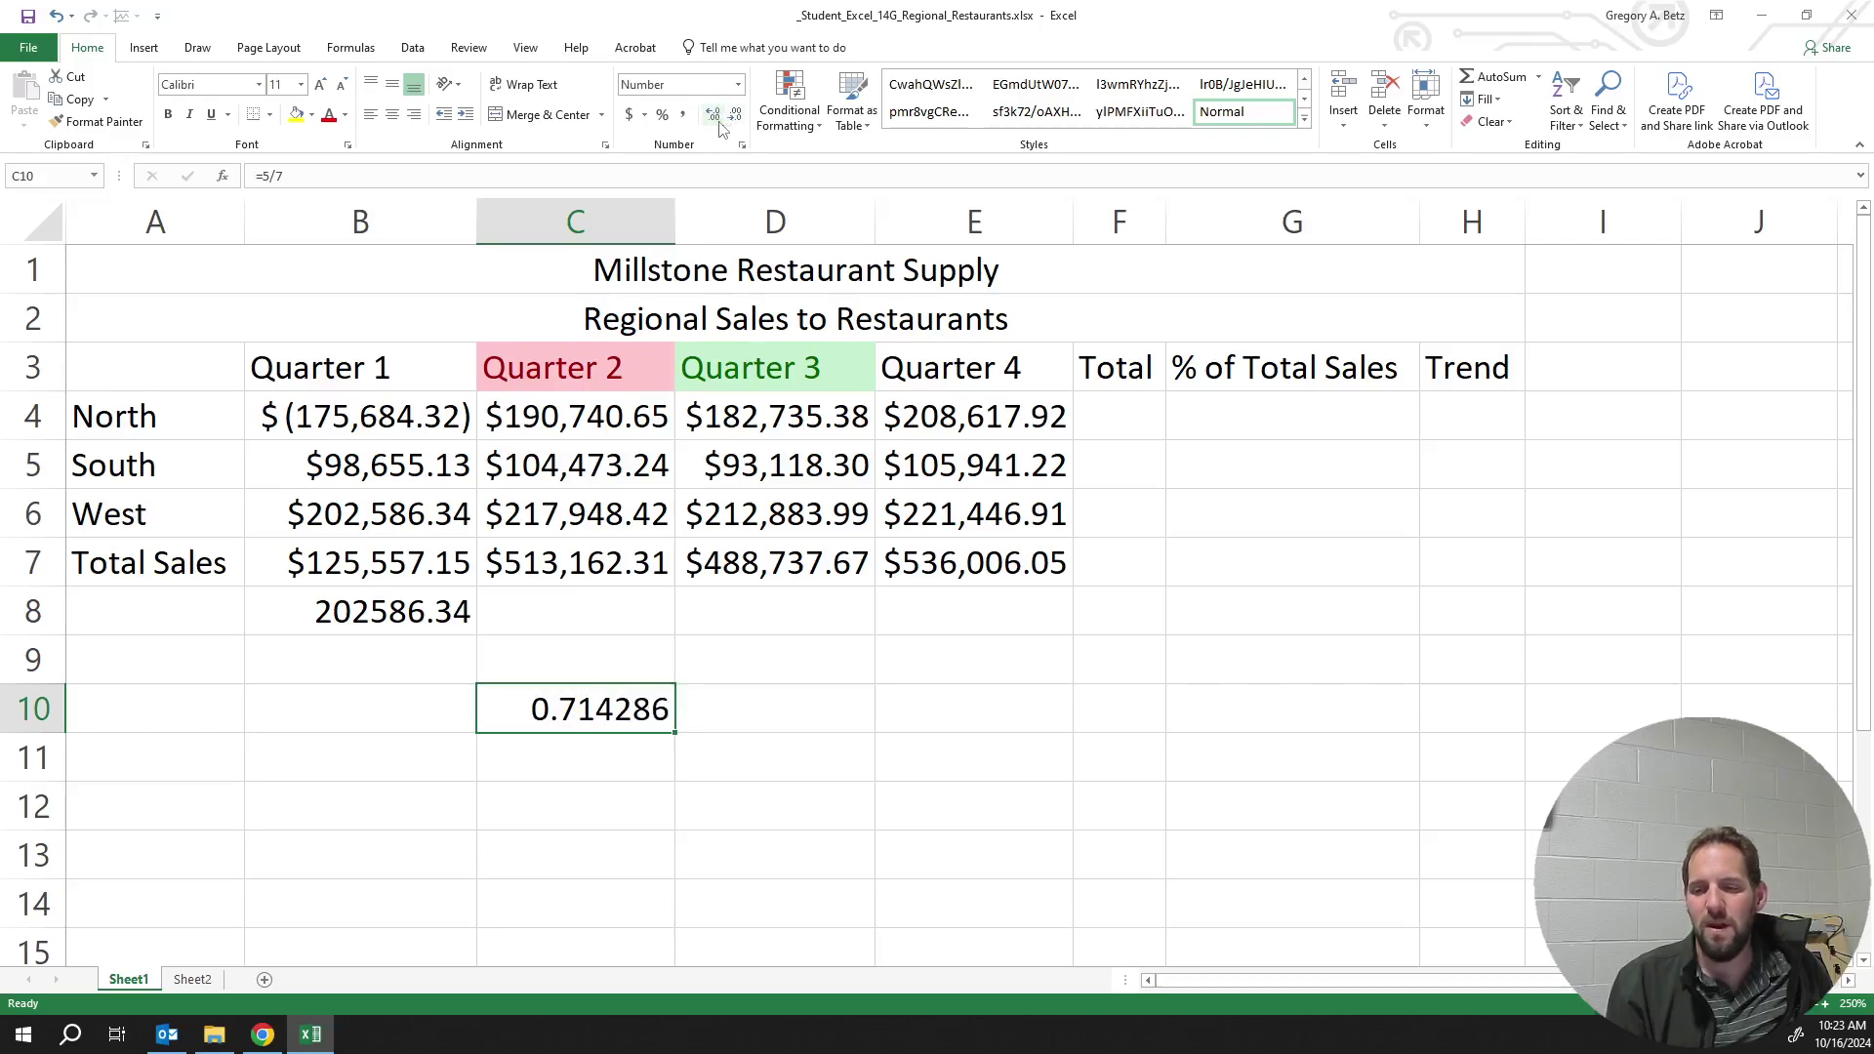
{"action": "left_click", "coordinate": [717, 121]}
{"action": "left_click", "coordinate": [717, 121]}
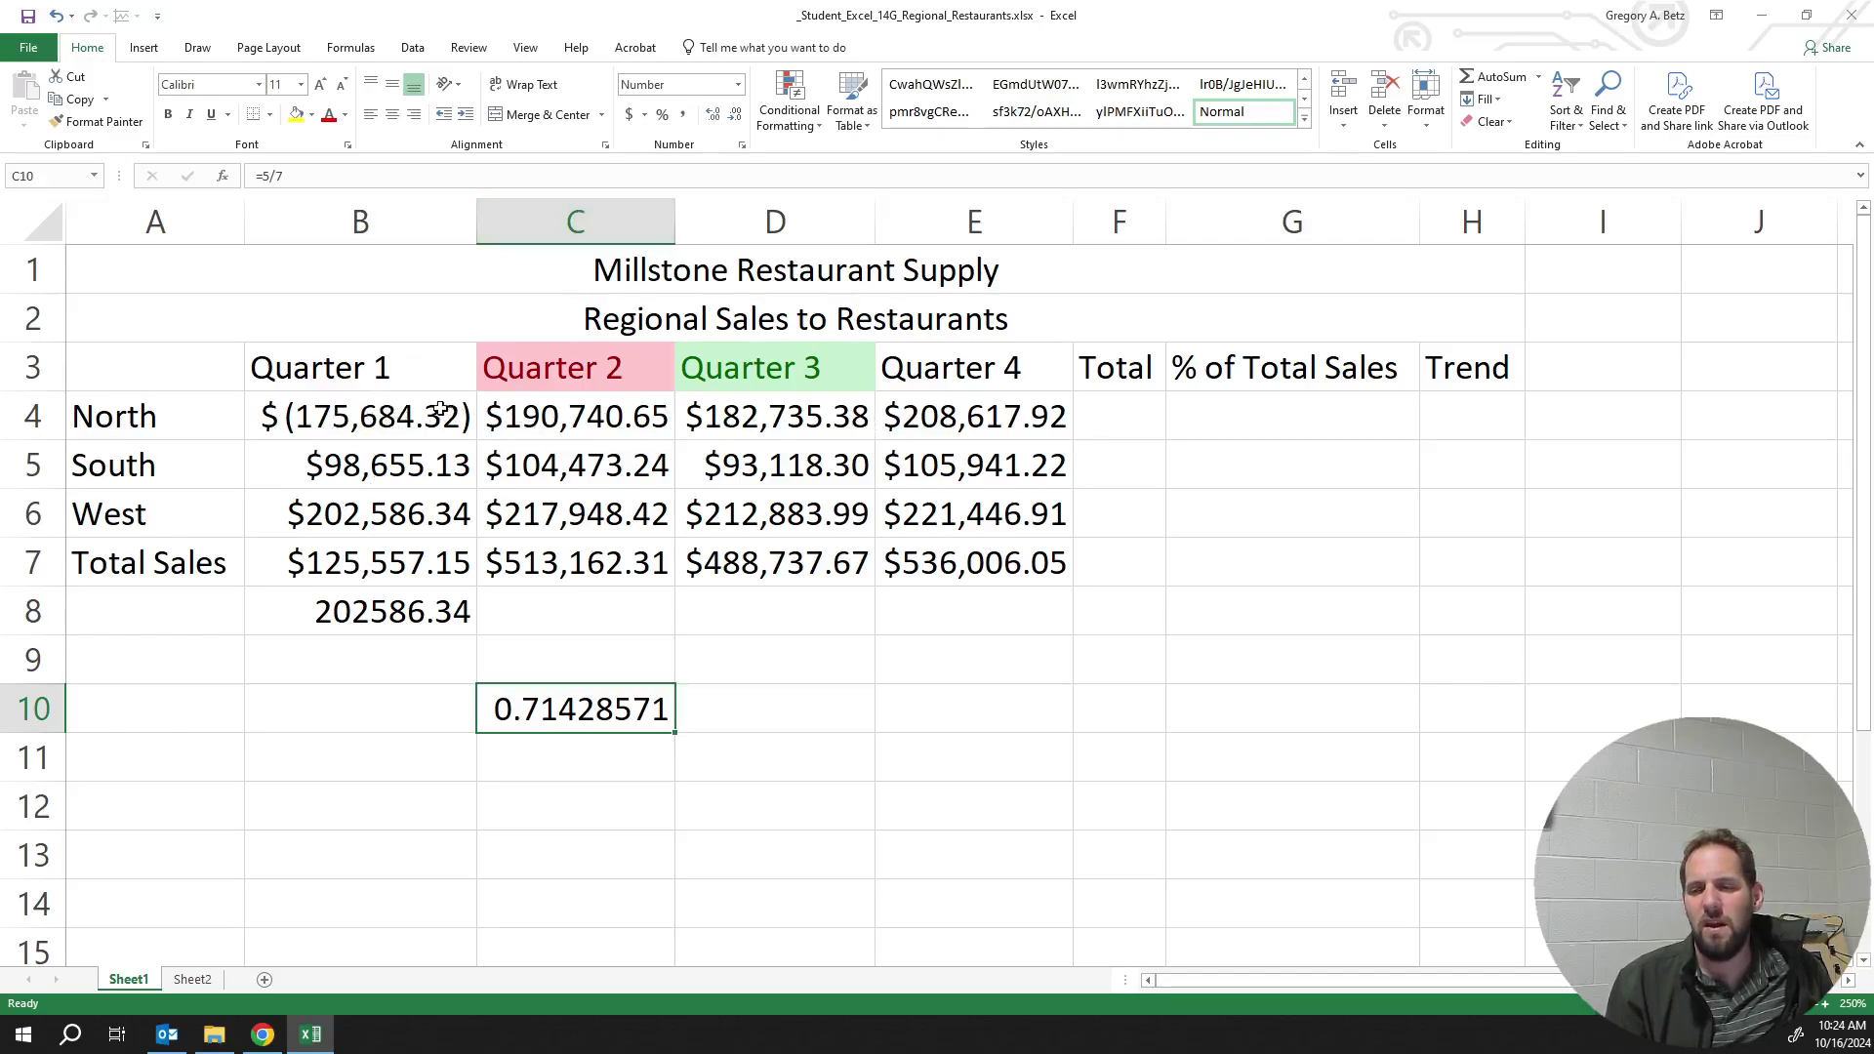
Open the number format choices for the regional quarterly sales values in B4:E6
{"action": "left_click_drag", "start_coordinate": [937, 417], "coordinate": [377, 501]}
{"action": "left_click", "coordinate": [738, 85]}
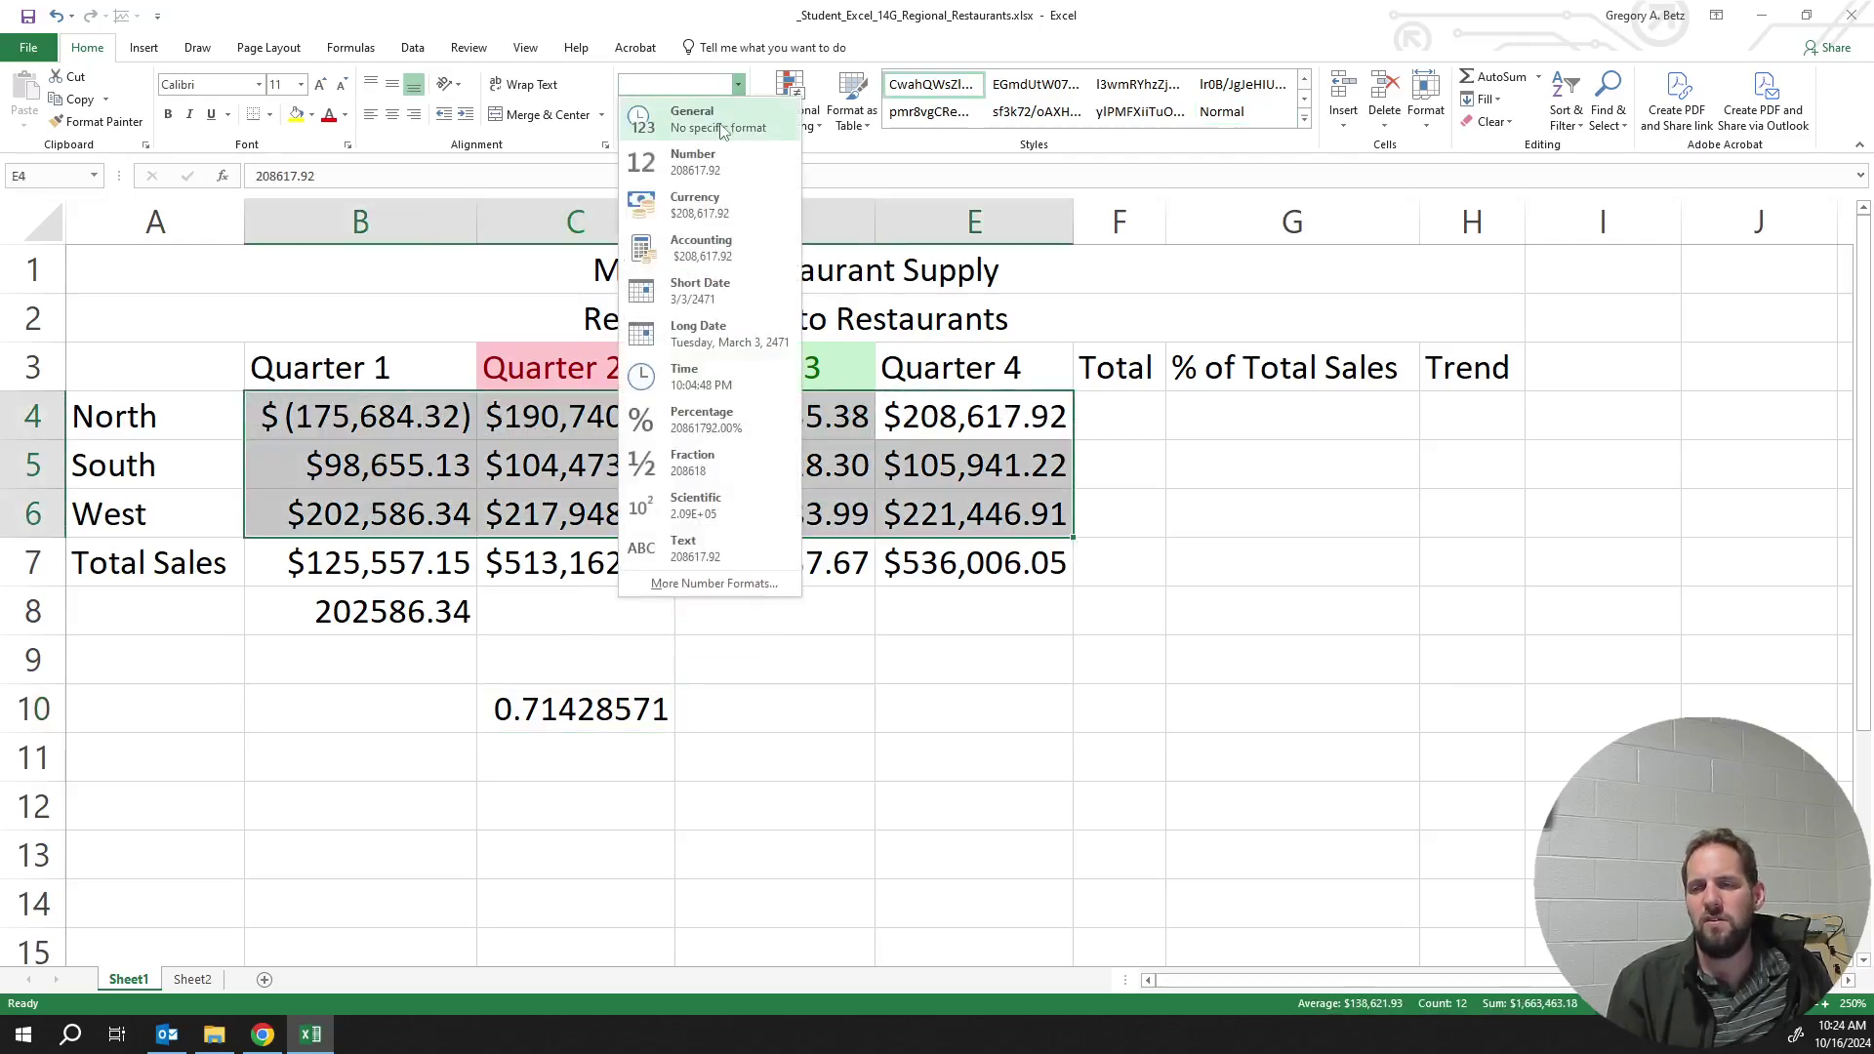
Reset the number format of the quarterly sales figures in B4:E6 to General
{"action": "left_click", "coordinate": [722, 130]}
{"action": "left_click", "coordinate": [439, 494]}
{"action": "left_click", "coordinate": [342, 449]}
Remove the minus sign from the North Quarter 1 value in B4, making it 175684.32
{"action": "double_click", "coordinate": [311, 418]}
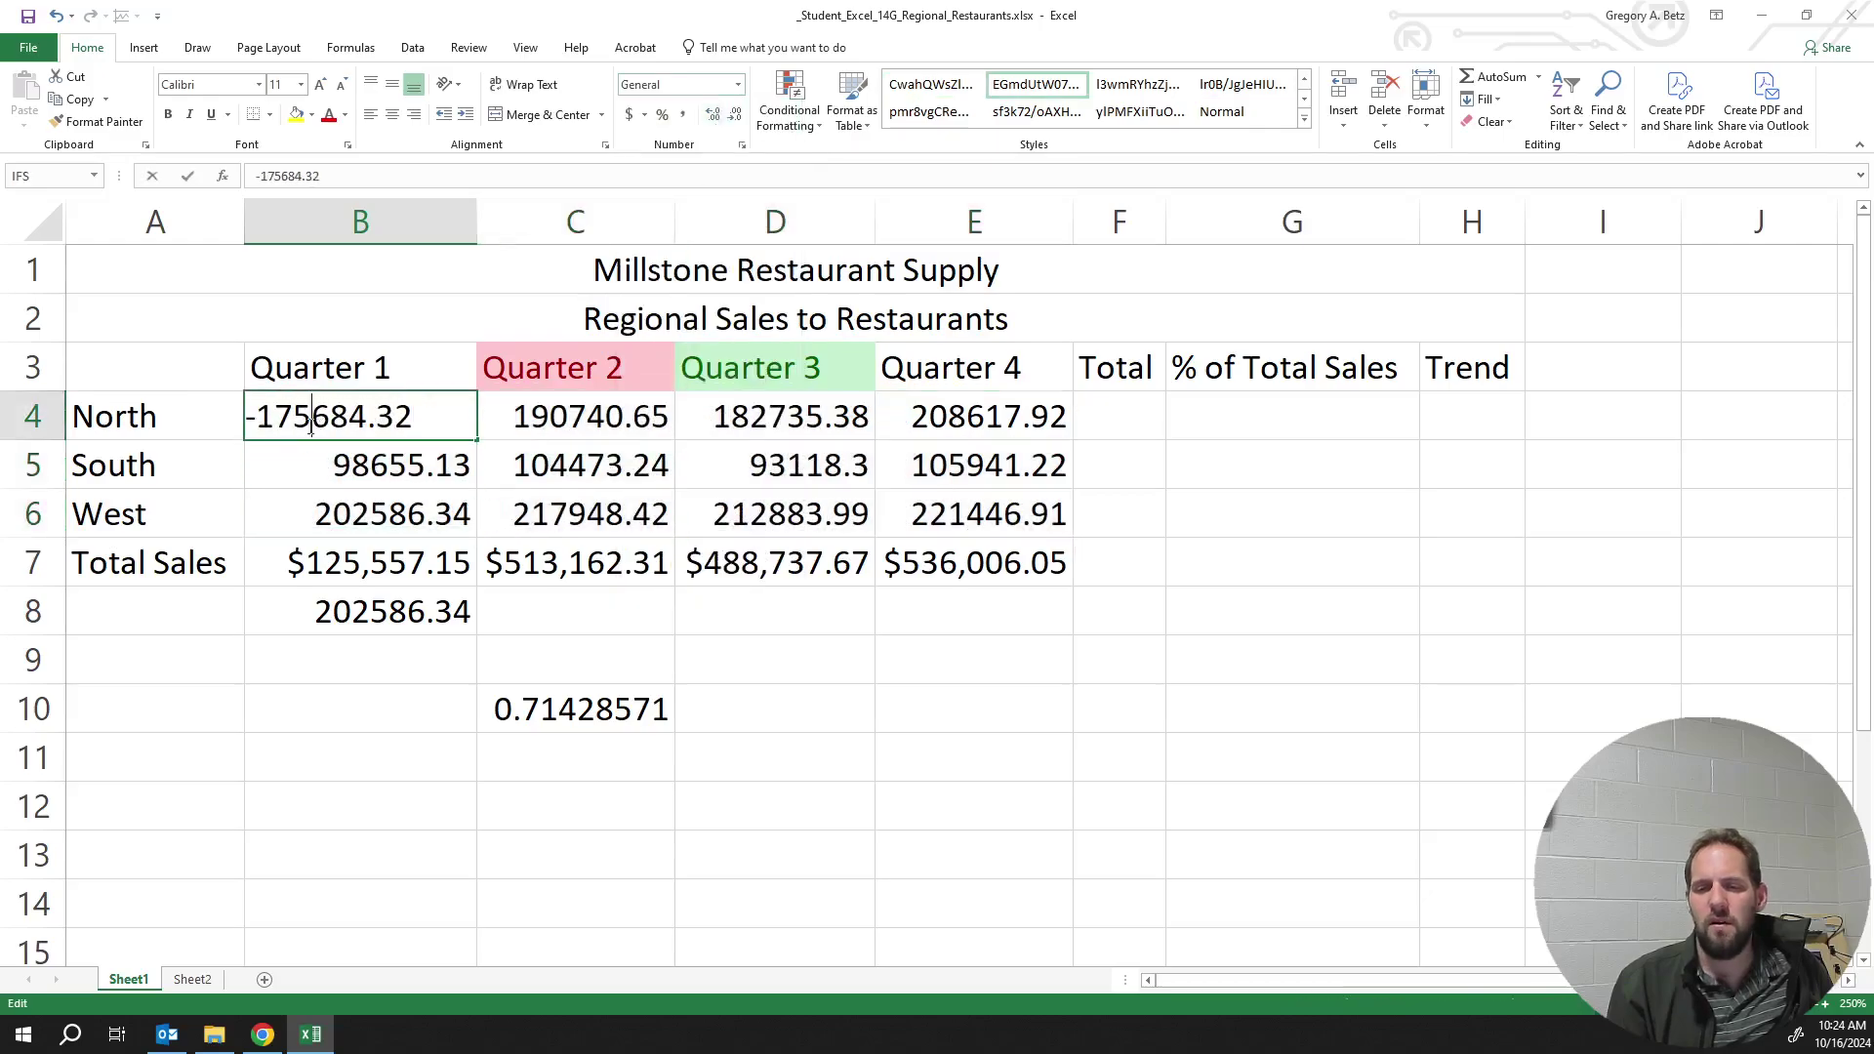
{"action": "left_click", "coordinate": [255, 418]}
{"action": "key", "text": "BackSpace"}
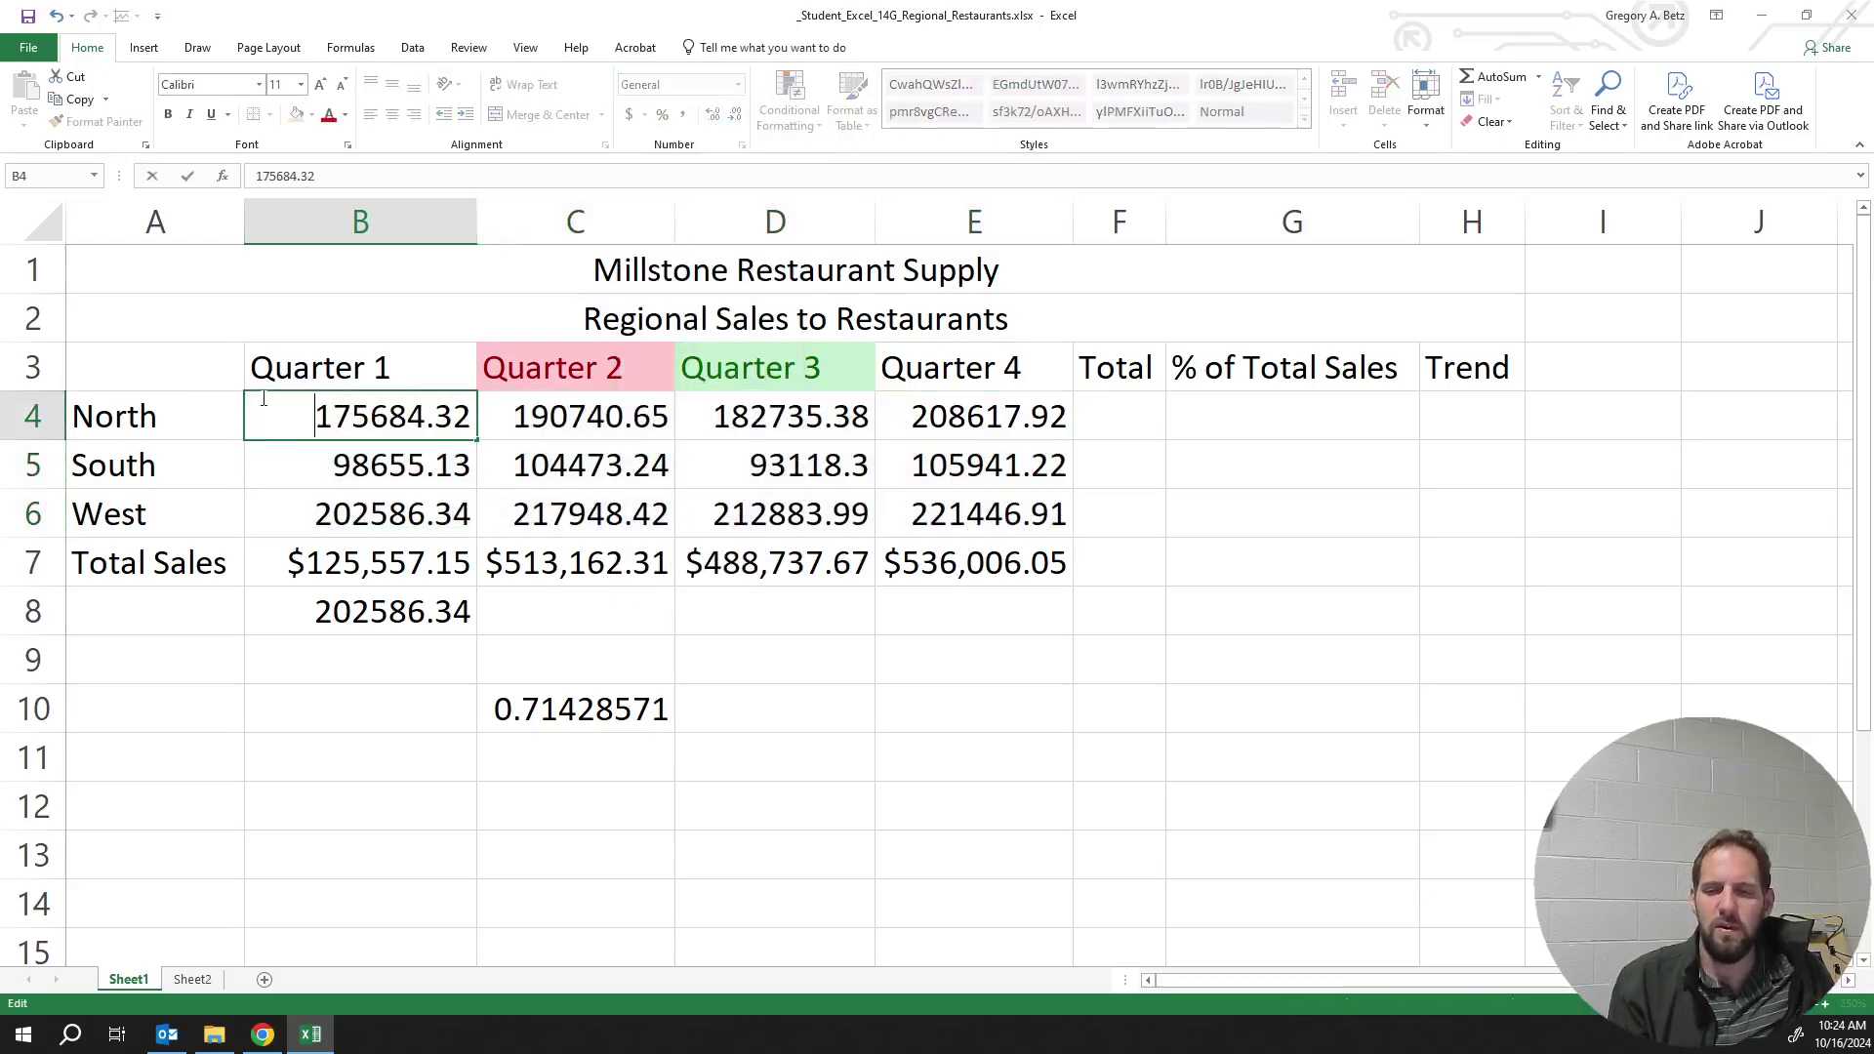
Try the Currency number format on the North and Total Sales values, B4:E4 and B7:E7
{"action": "left_click_drag", "start_coordinate": [987, 576], "coordinate": [452, 566]}
{"action": "left_click_drag", "start_coordinate": [391, 418], "coordinate": [1103, 412]}
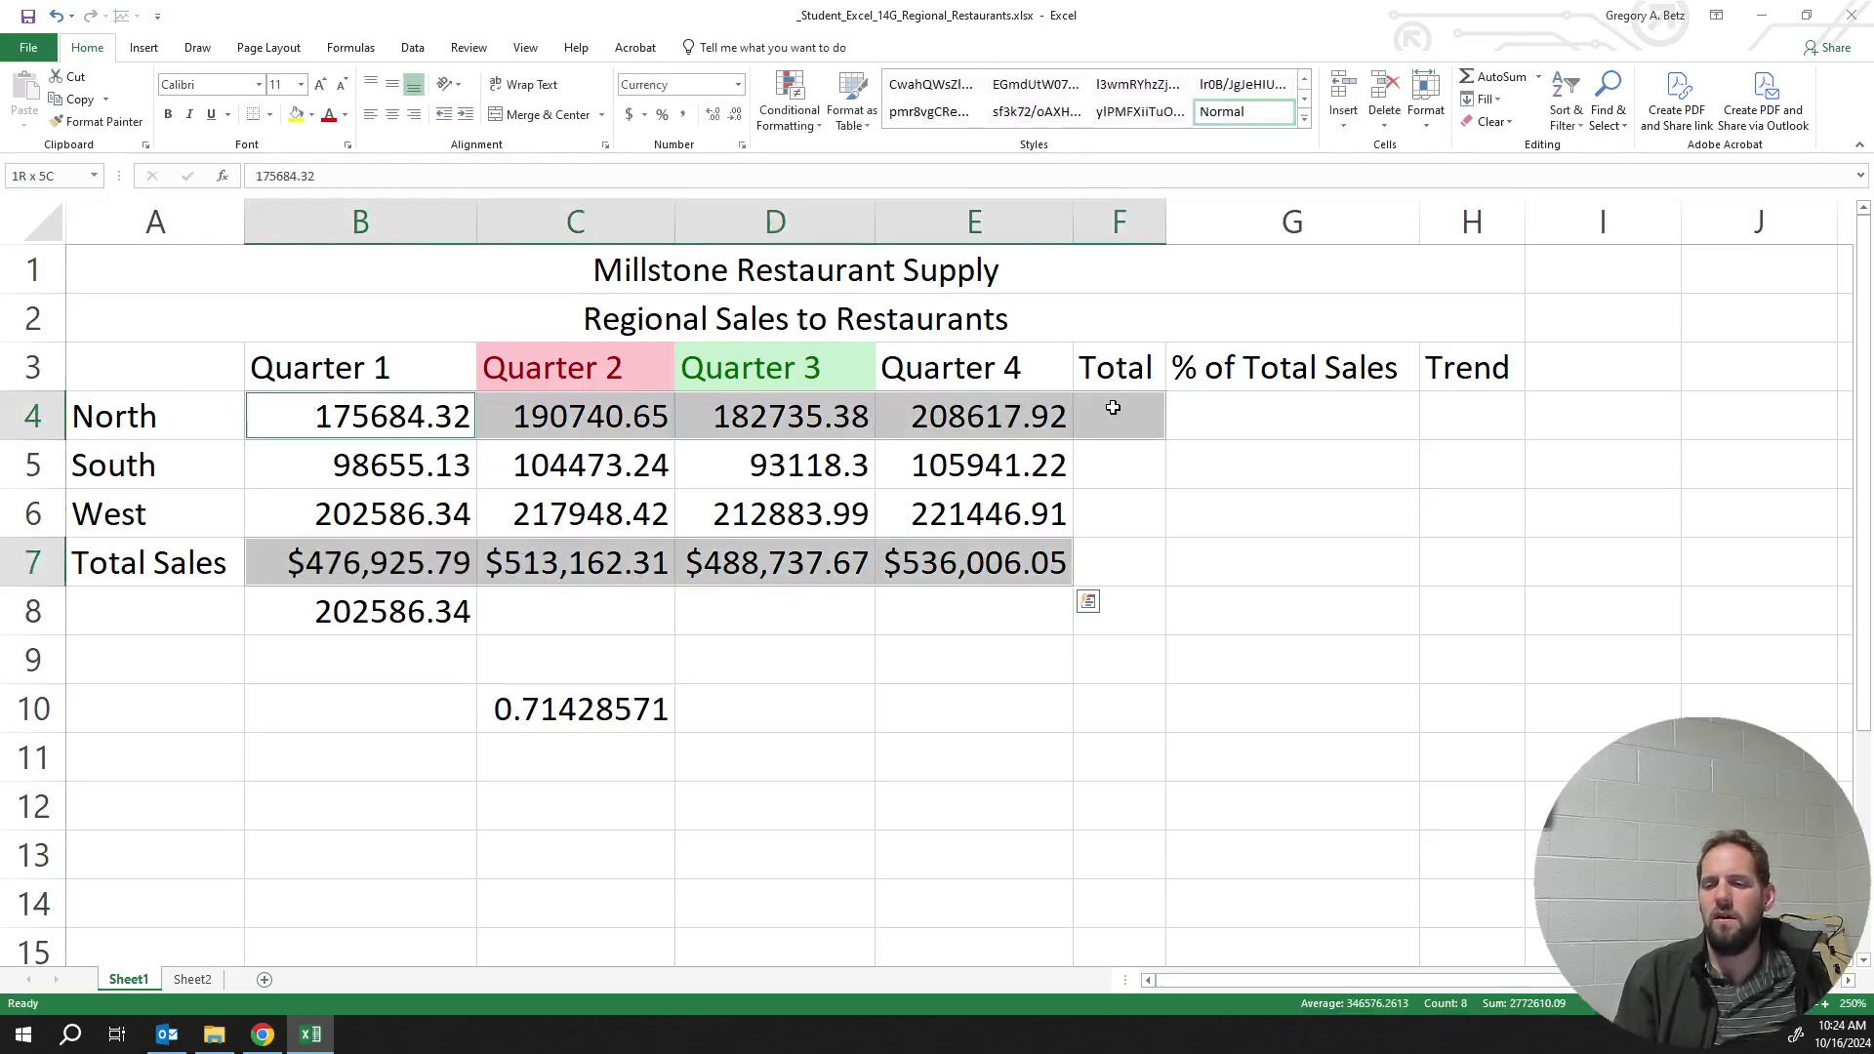
{"action": "left_click", "coordinate": [1062, 418], "text": "ctrl"}
{"action": "left_click", "coordinate": [1096, 414], "text": "ctrl"}
{"action": "left_click", "coordinate": [1035, 415], "text": "ctrl"}
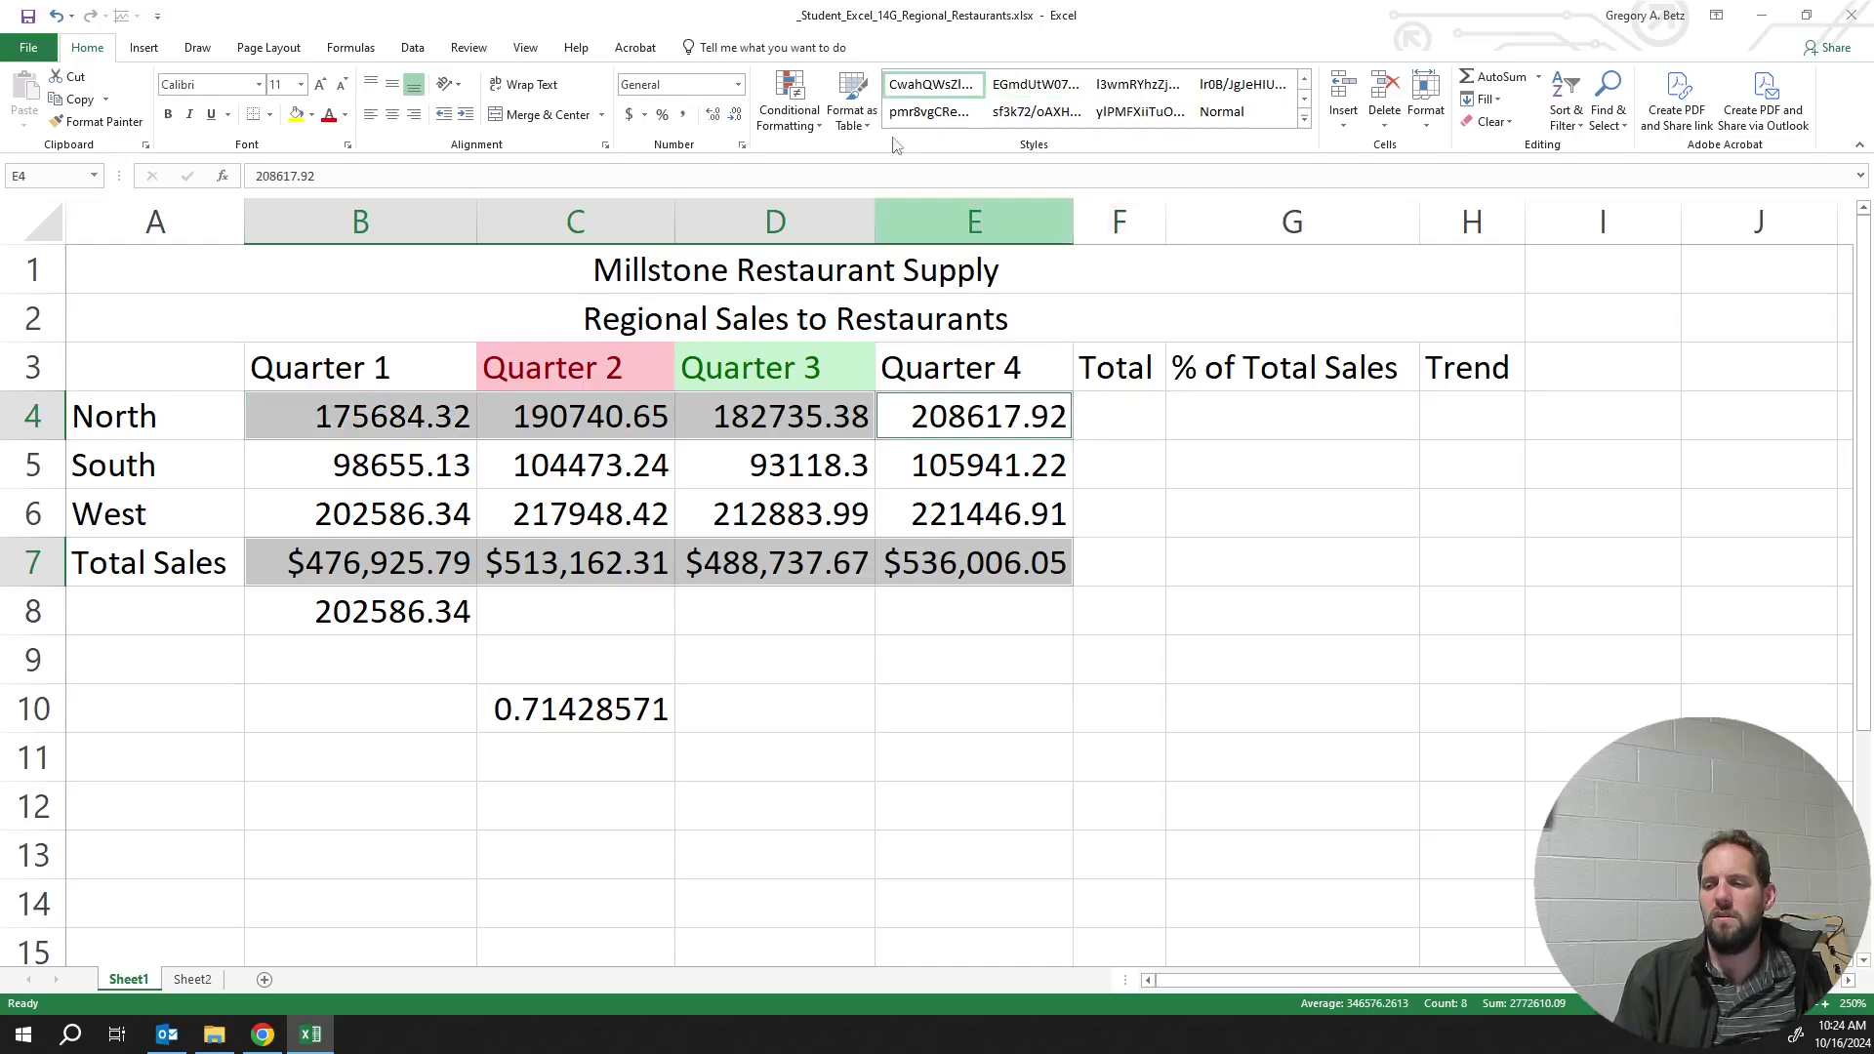
{"action": "left_click", "coordinate": [739, 85]}
{"action": "left_click", "coordinate": [683, 205]}
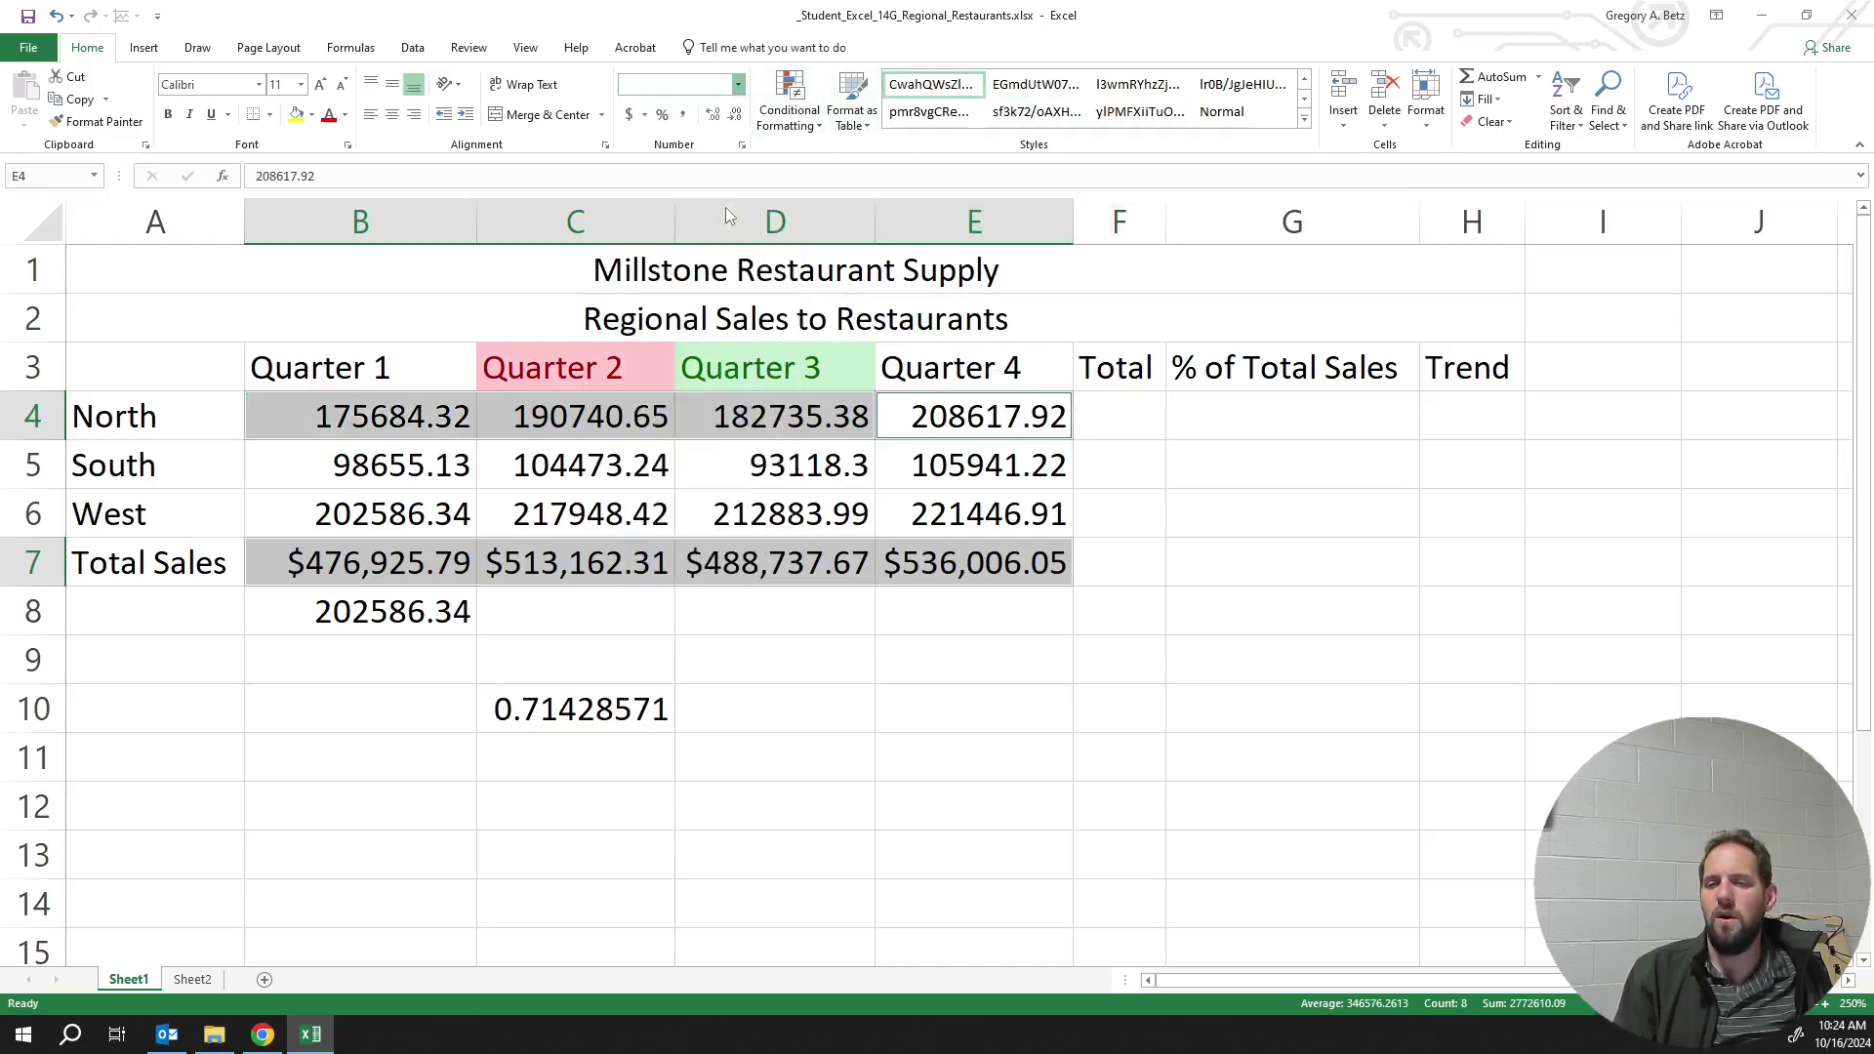
{"action": "left_click", "coordinate": [656, 603]}
{"action": "left_click", "coordinate": [400, 465]}
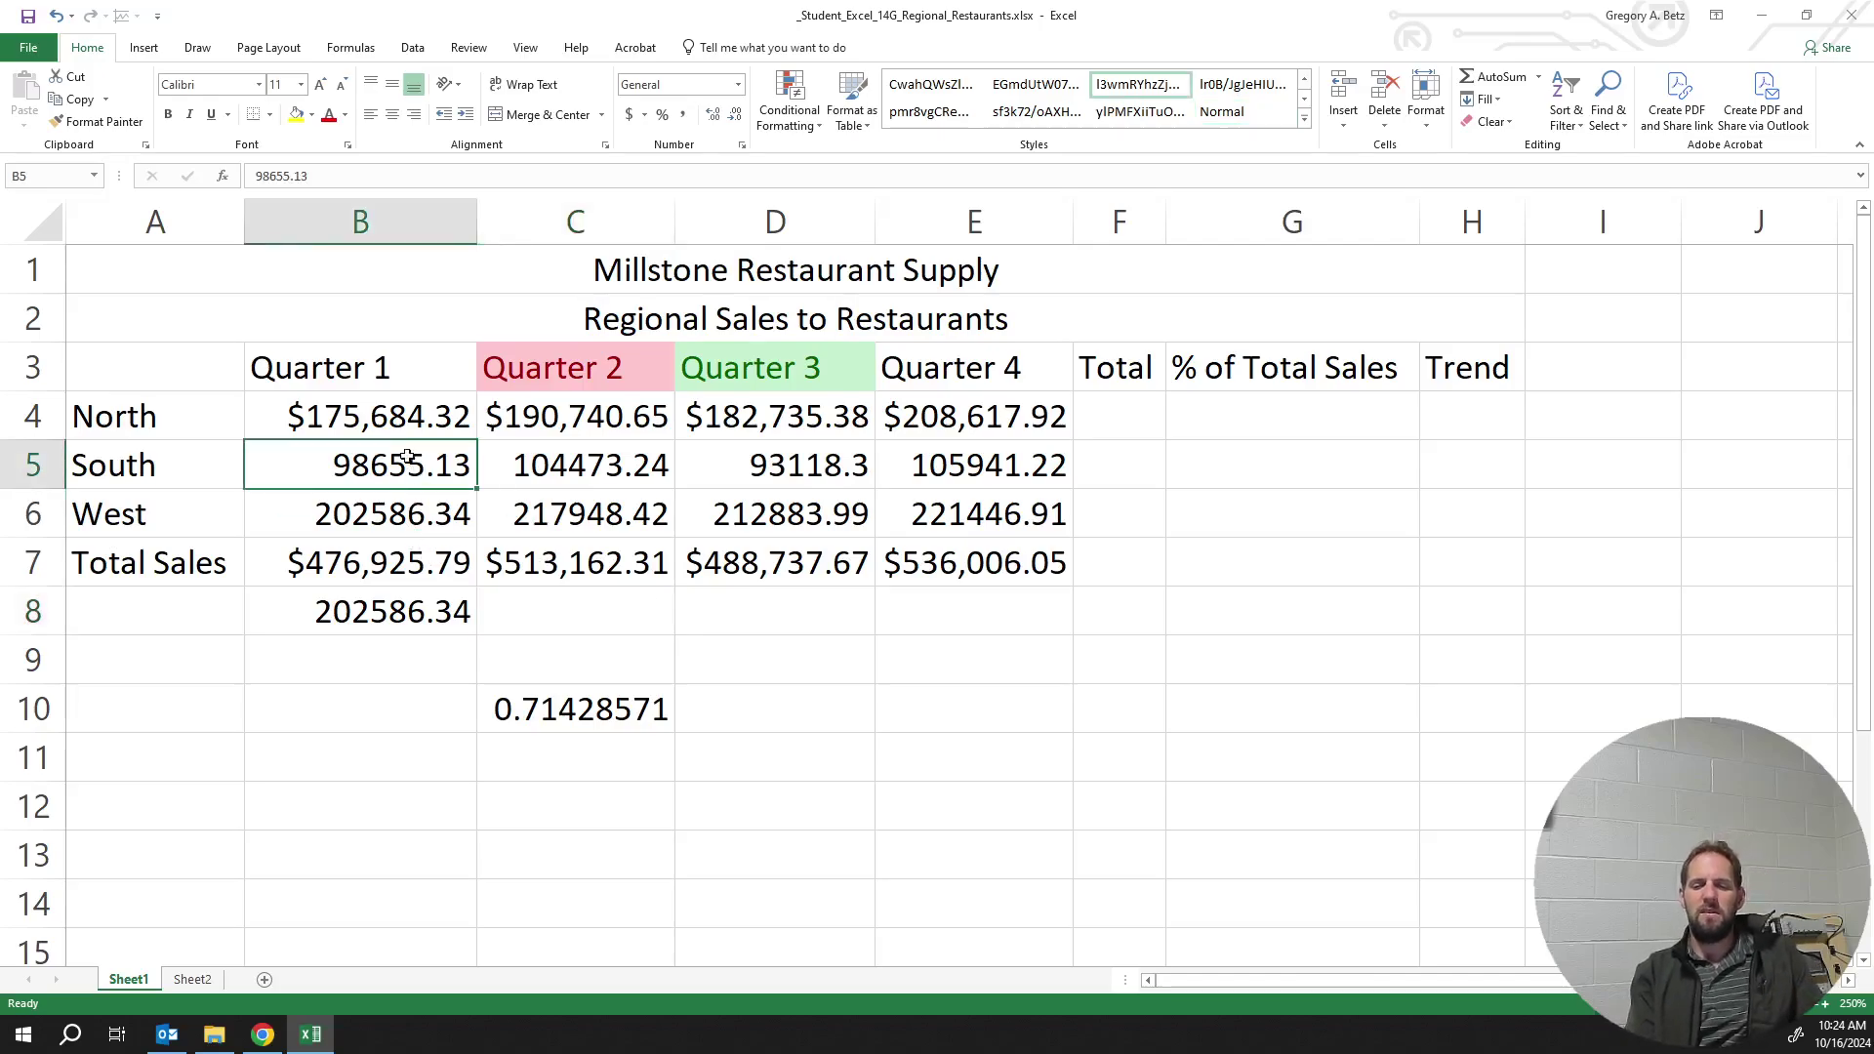
{"action": "key", "text": "ctrl+z"}
Try the Accounting format on the North values in B4:E4 and separately on the Total Sales values in B7:E7
{"action": "left_click_drag", "start_coordinate": [410, 437], "coordinate": [1025, 420]}
{"action": "left_click", "coordinate": [644, 114]}
{"action": "left_click", "coordinate": [684, 142]}
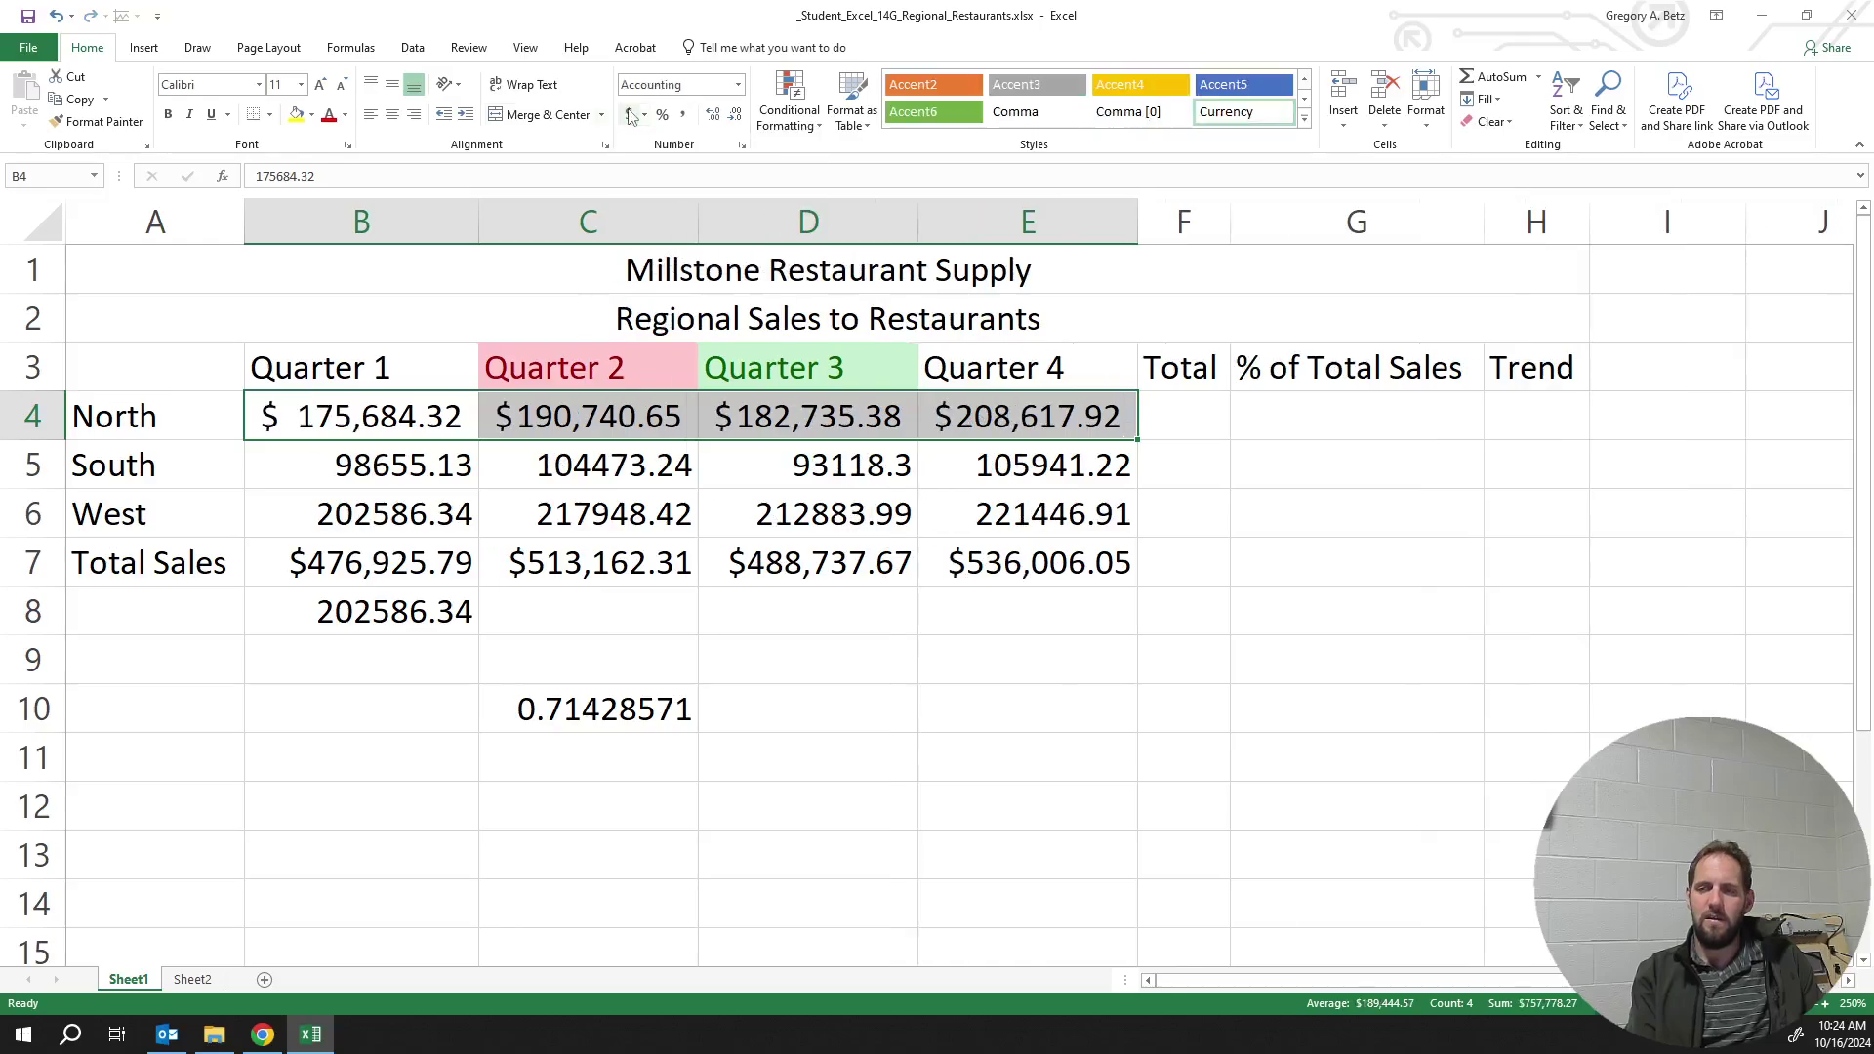
{"action": "left_click_drag", "start_coordinate": [454, 571], "coordinate": [1074, 576]}
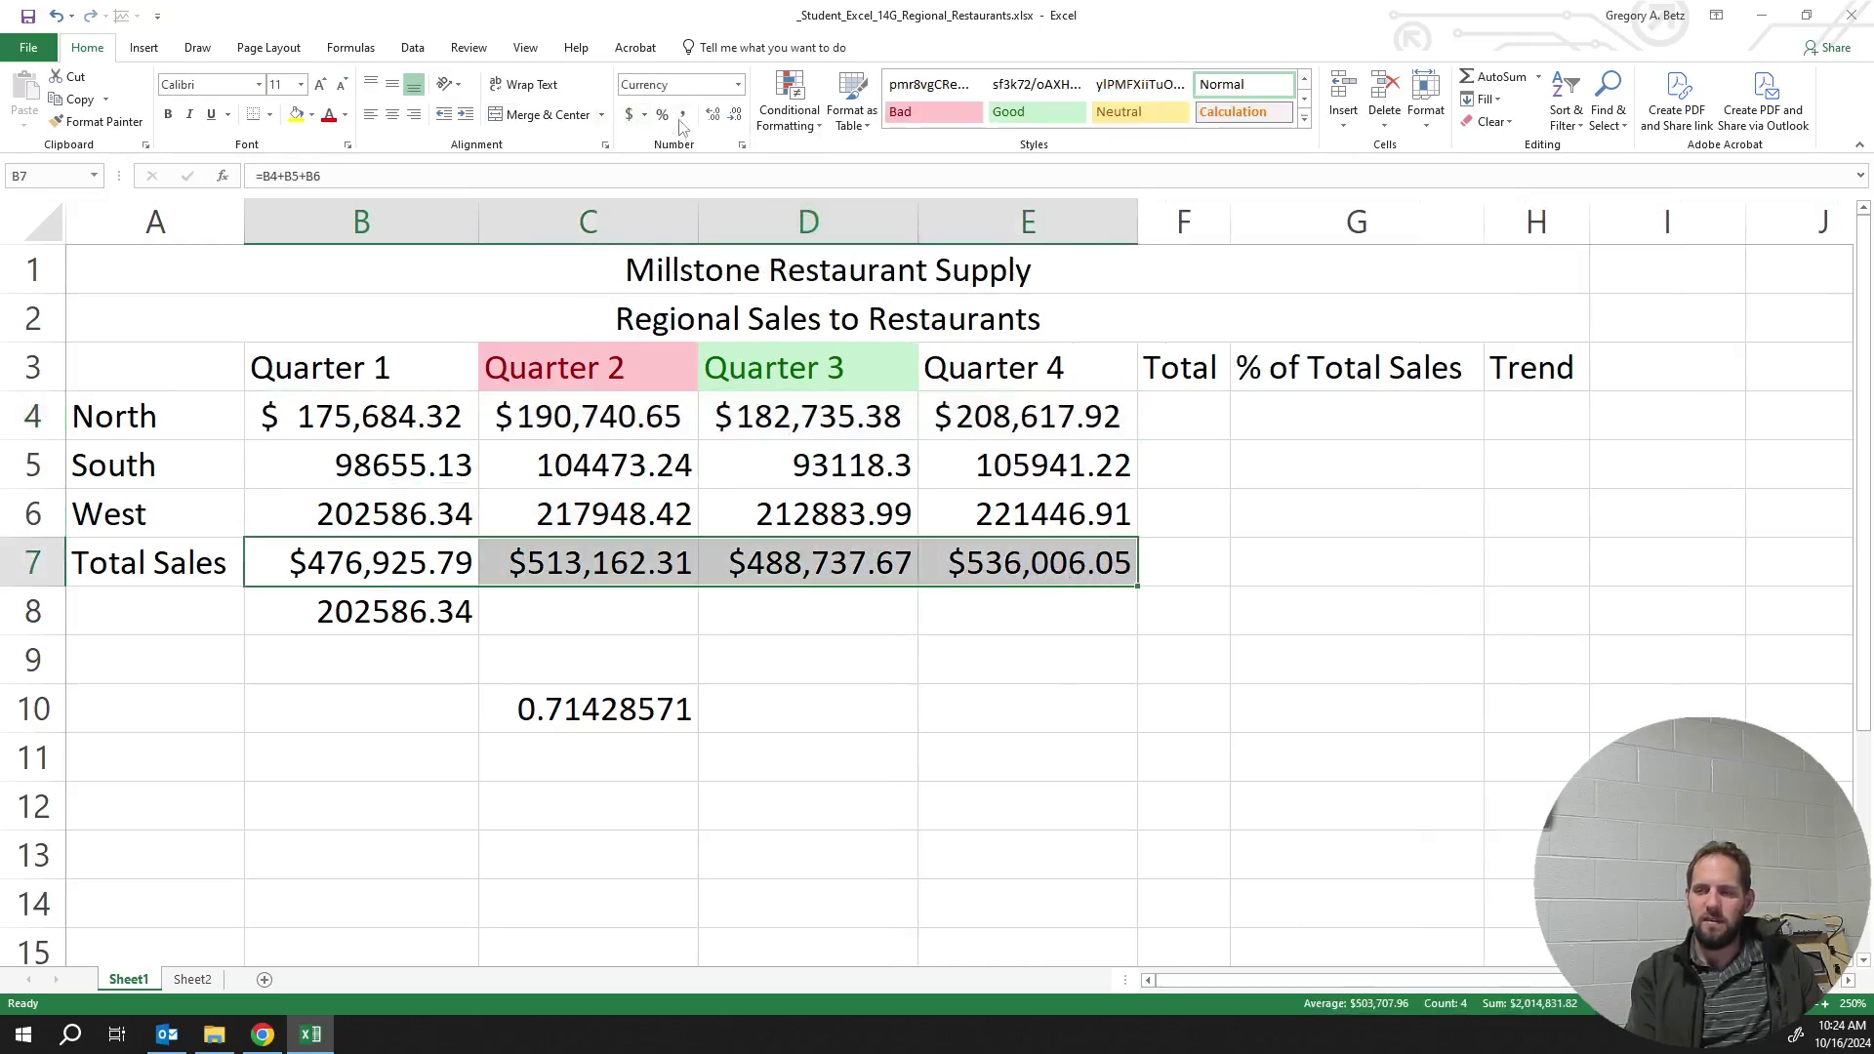
{"action": "left_click", "coordinate": [630, 114]}
{"action": "left_click", "coordinate": [740, 606]}
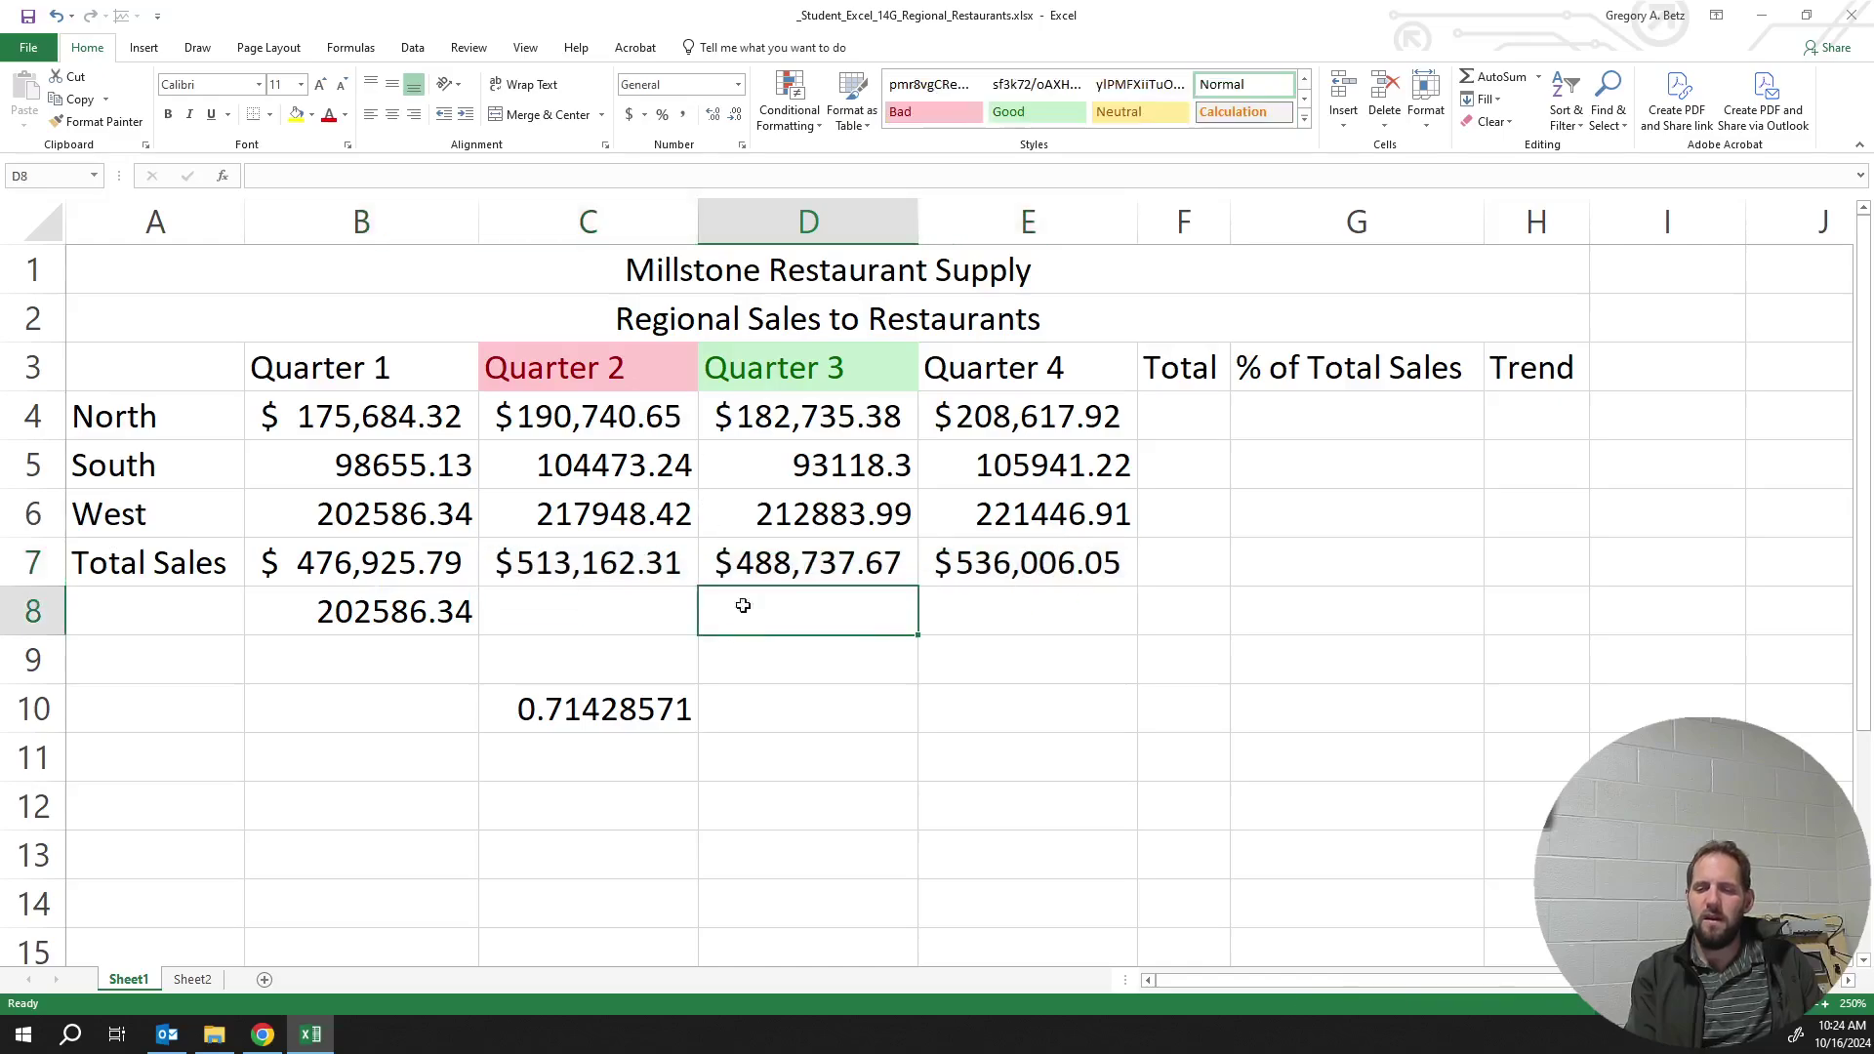
{"action": "key", "text": "ctrl+z"}
{"action": "key", "text": "ctrl+z"}
{"action": "left_click", "coordinate": [683, 517]}
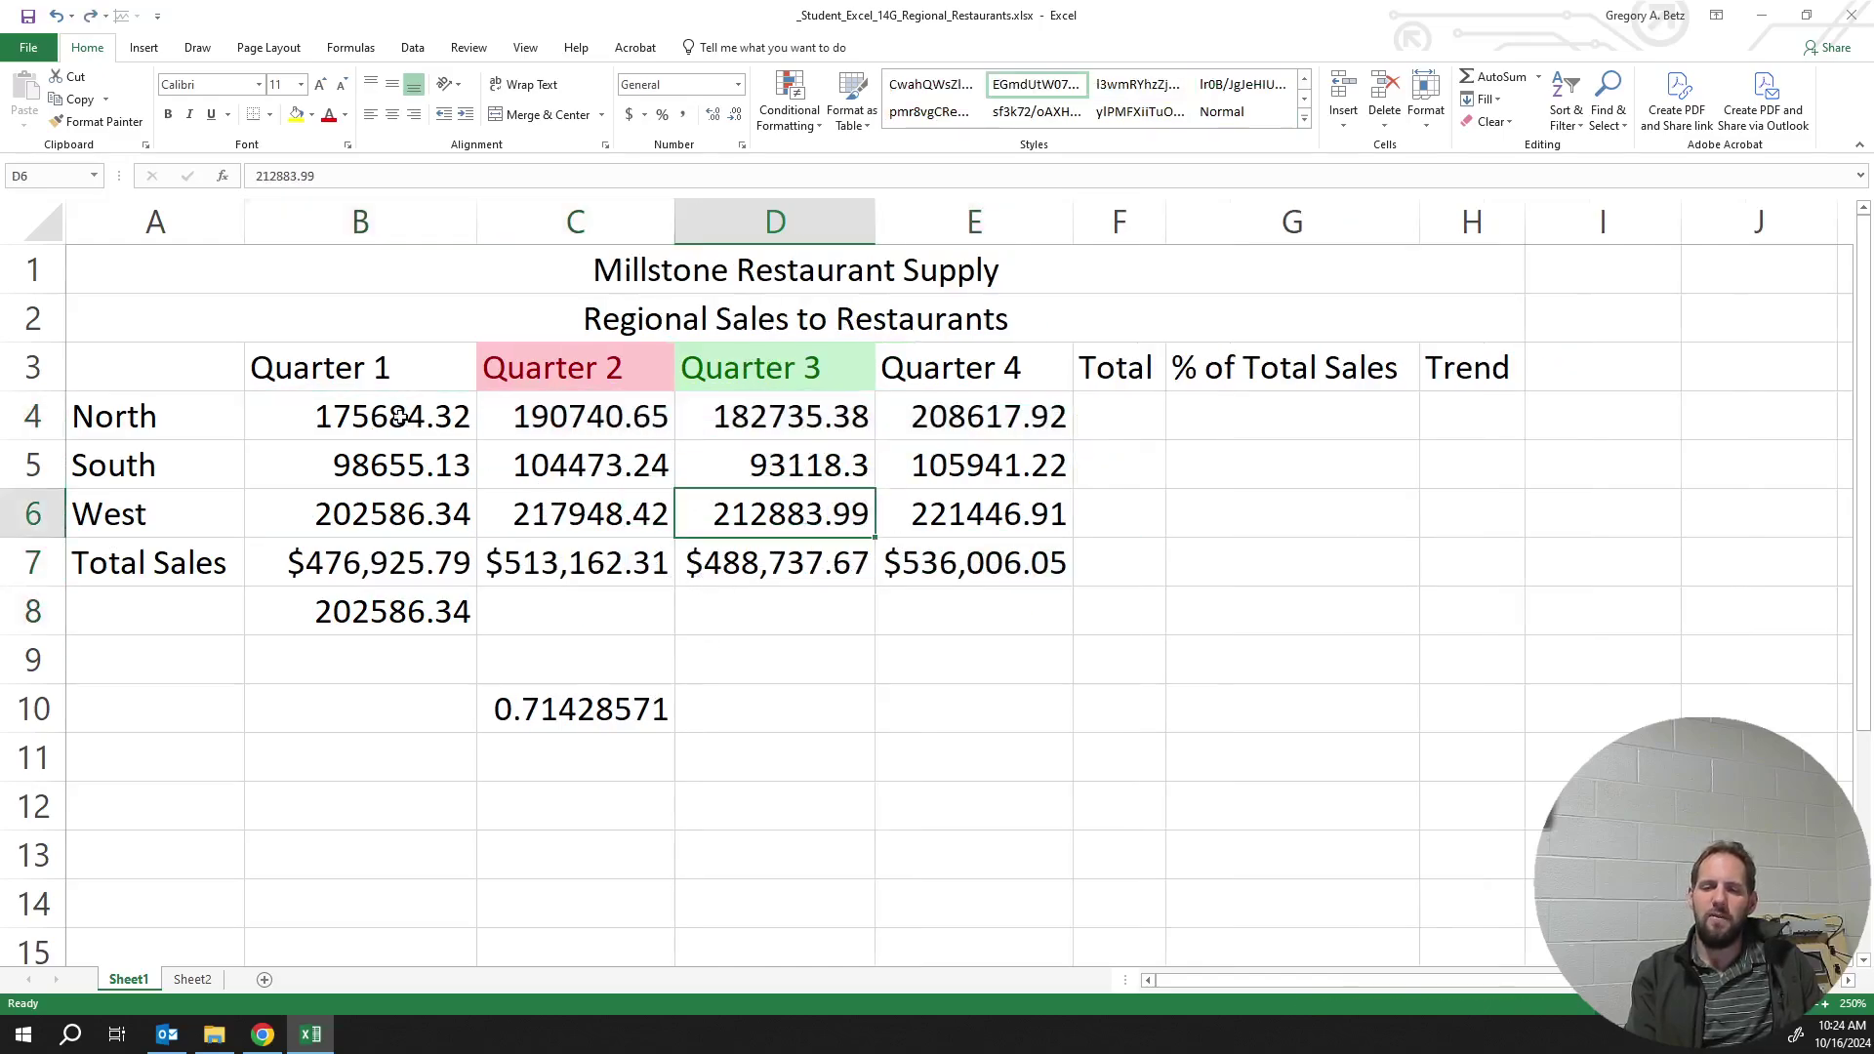
Apply the Accounting format to B4:E4 and B7:E7 together as one non-adjacent selection
{"action": "left_click_drag", "start_coordinate": [398, 417], "coordinate": [884, 427]}
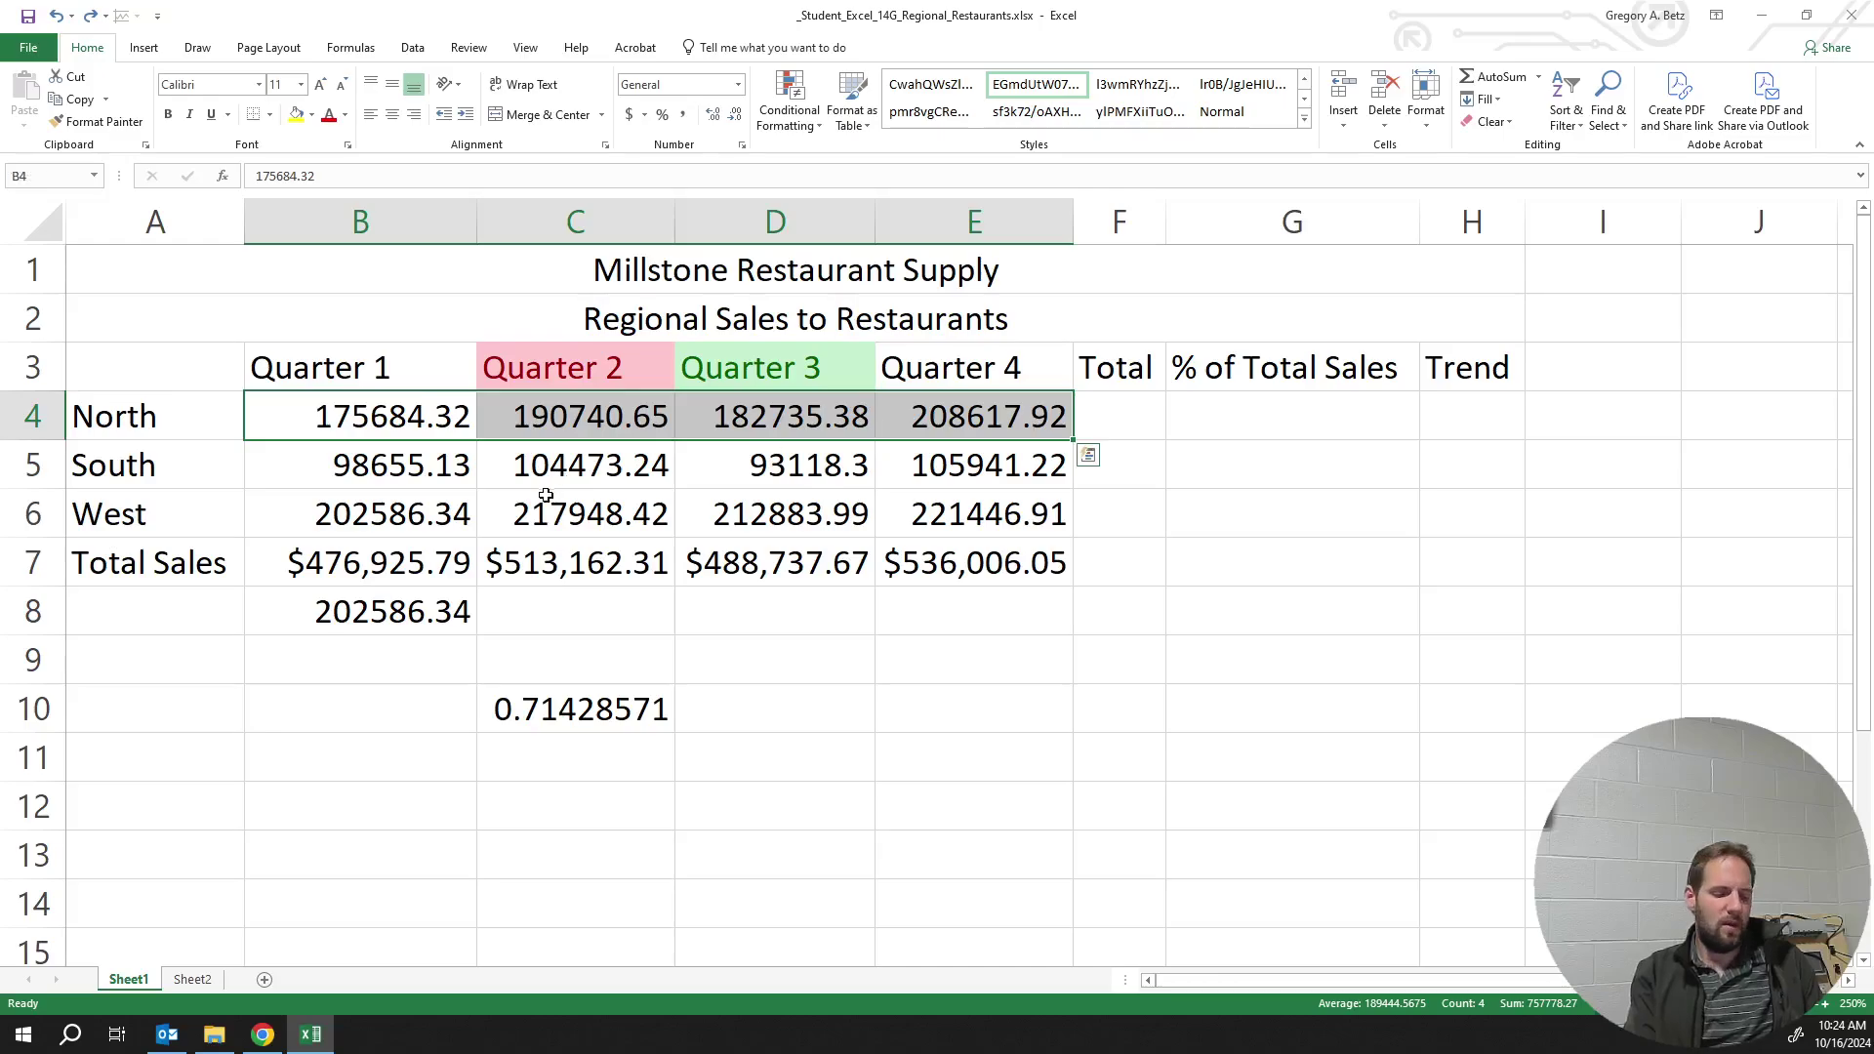
{"action": "left_click_drag", "start_coordinate": [363, 565], "coordinate": [937, 569], "text": "ctrl"}
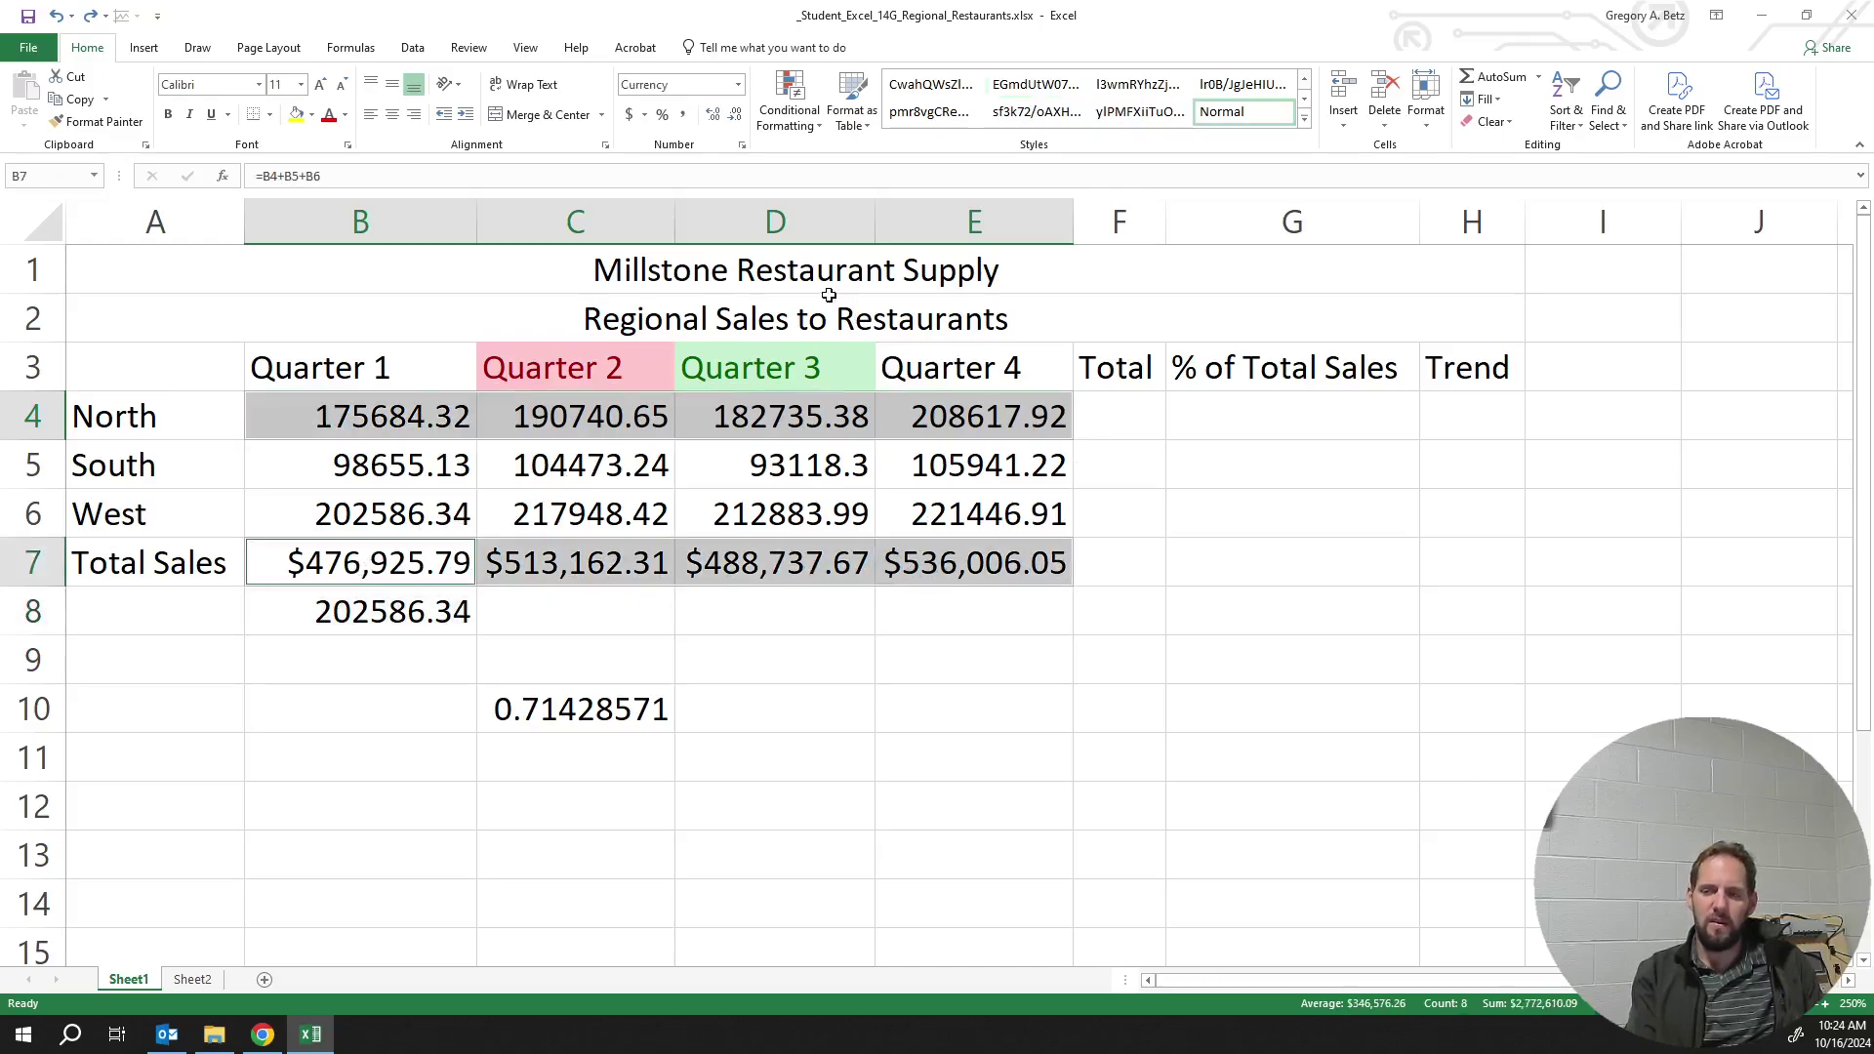
{"action": "left_click", "coordinate": [629, 115]}
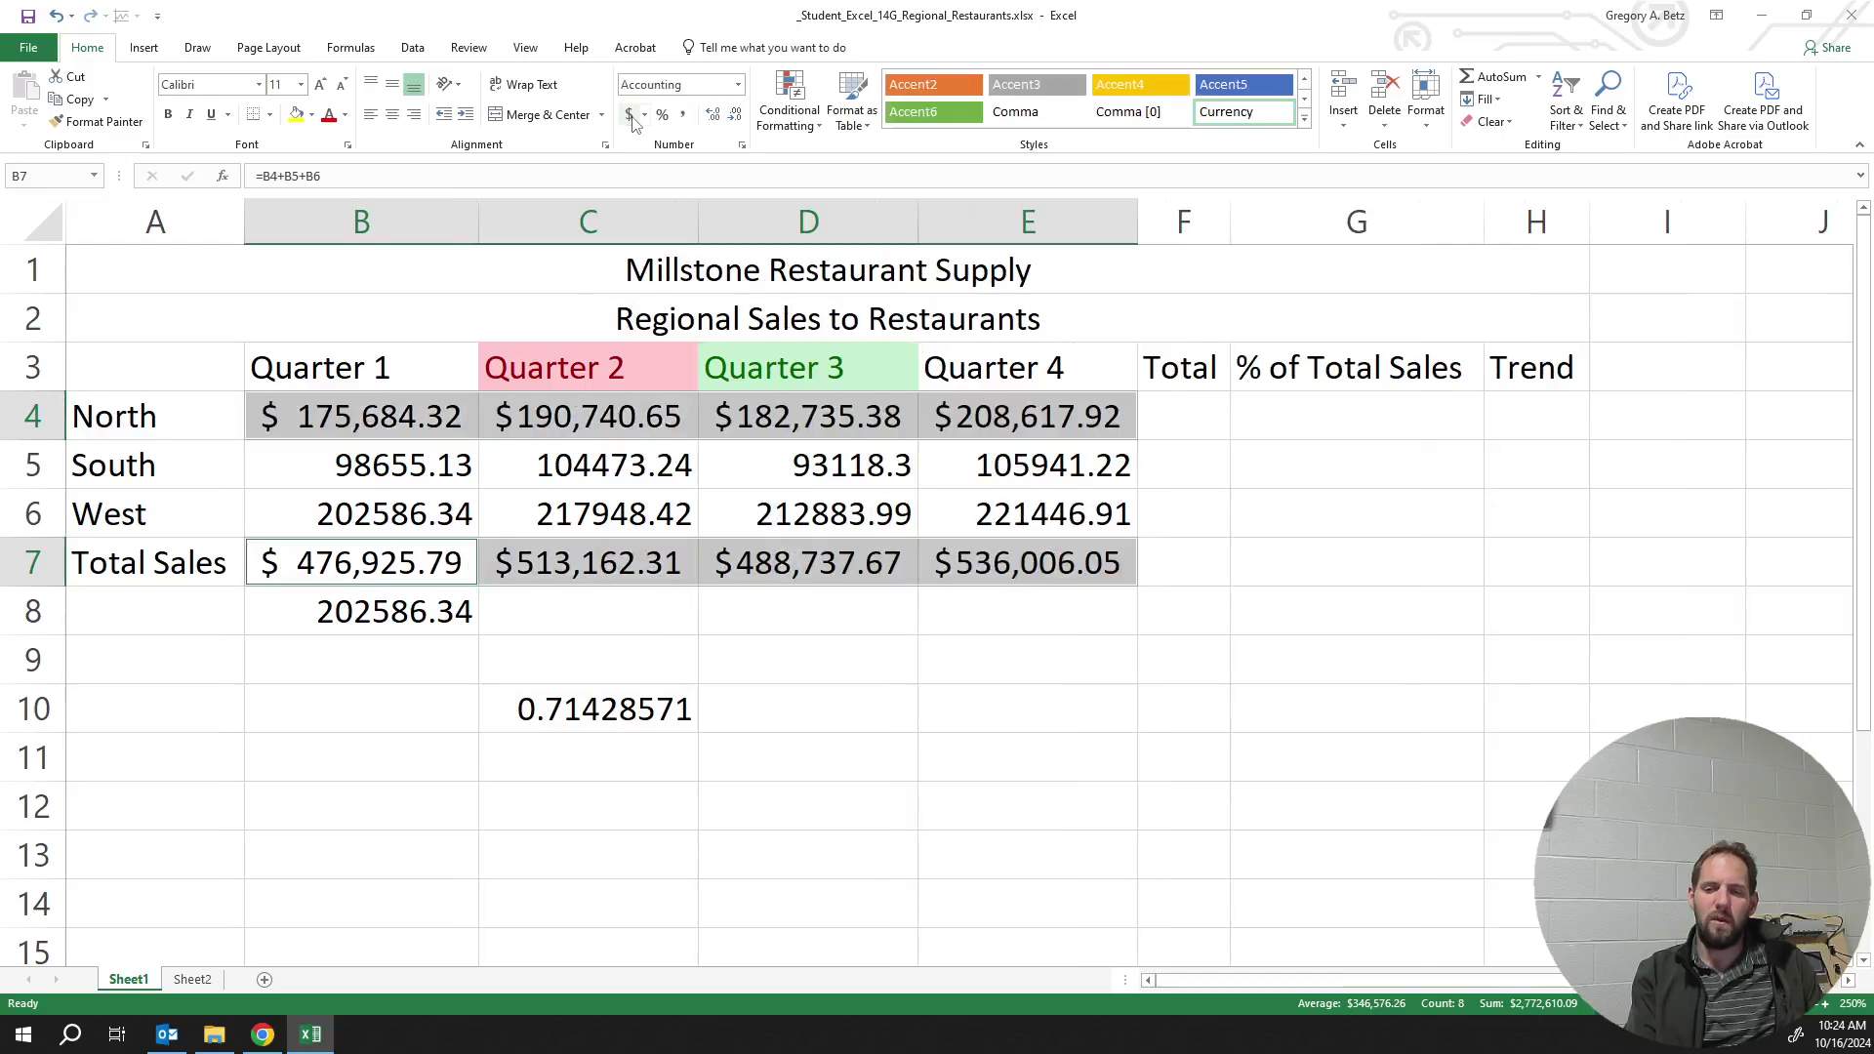
{"action": "left_click", "coordinate": [395, 724]}
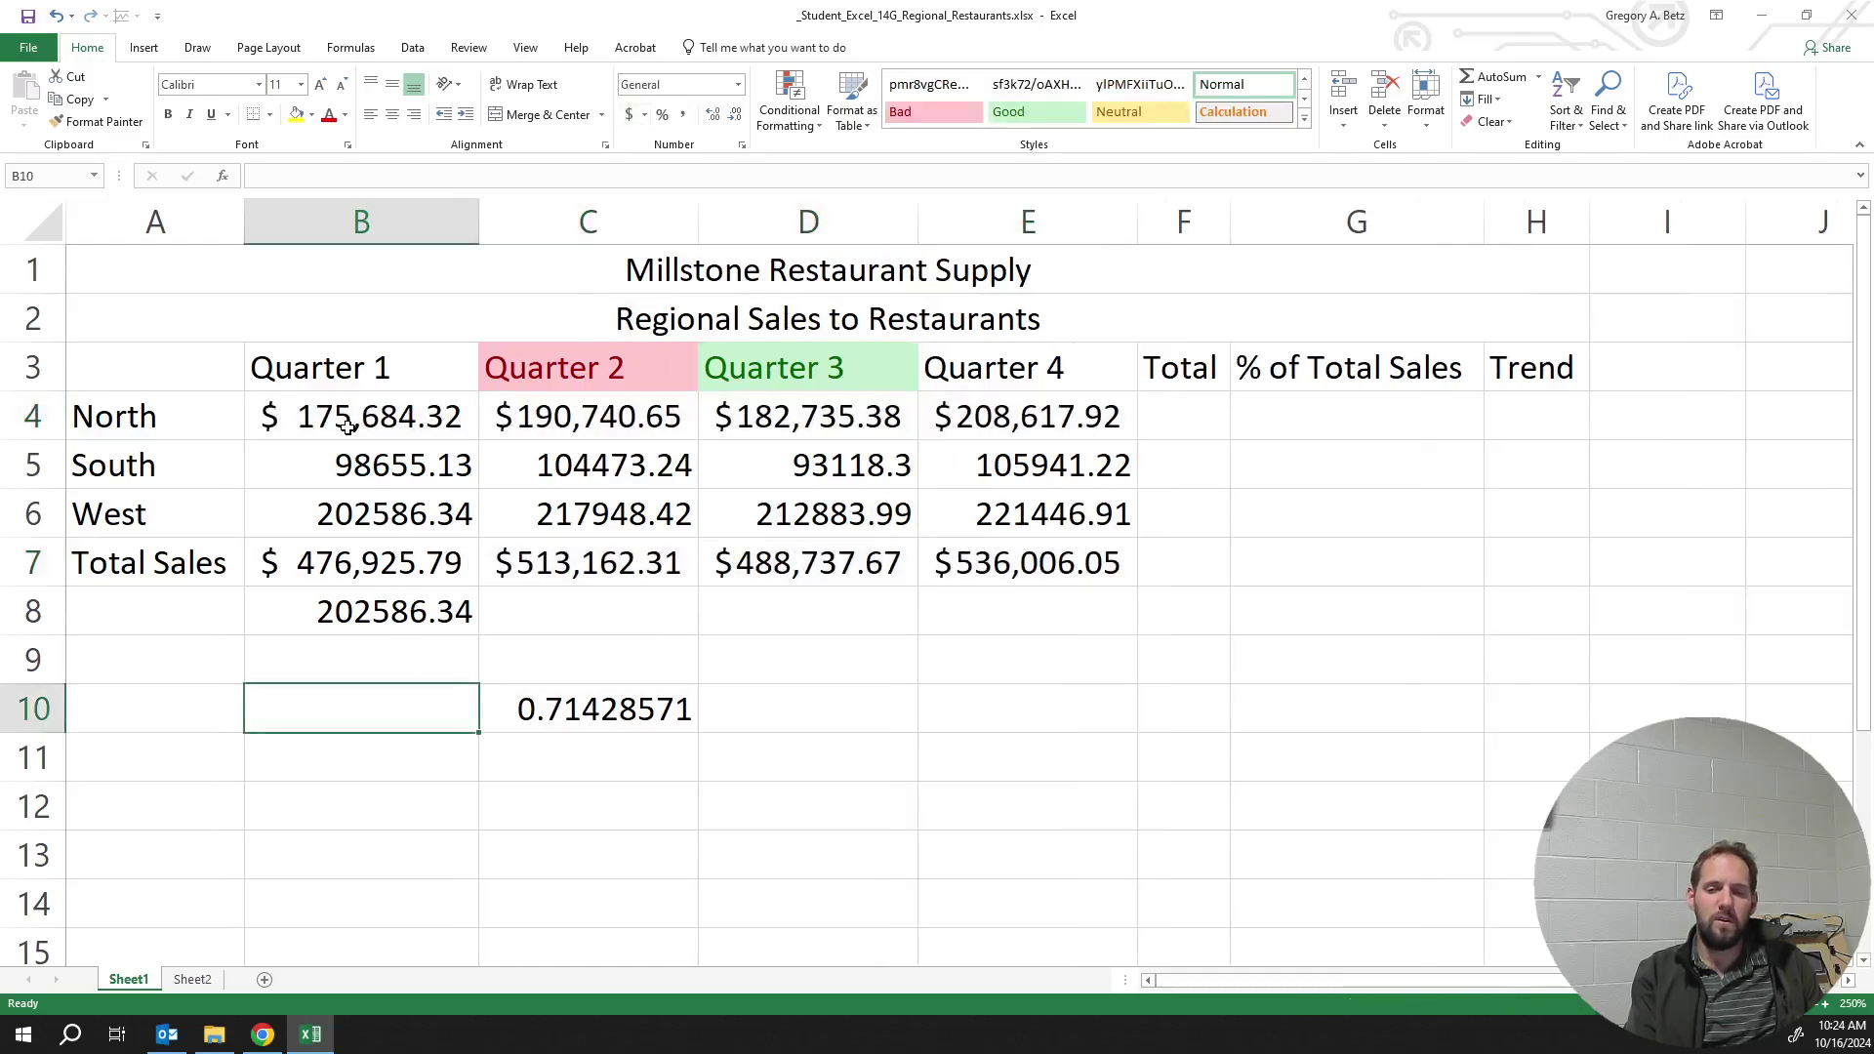
Review the Accounting-formatted North and Total Sales rows by selecting B4:E4 and B7:E7 together
{"action": "left_click_drag", "start_coordinate": [348, 426], "coordinate": [1035, 467]}
{"action": "left_click", "coordinate": [809, 466]}
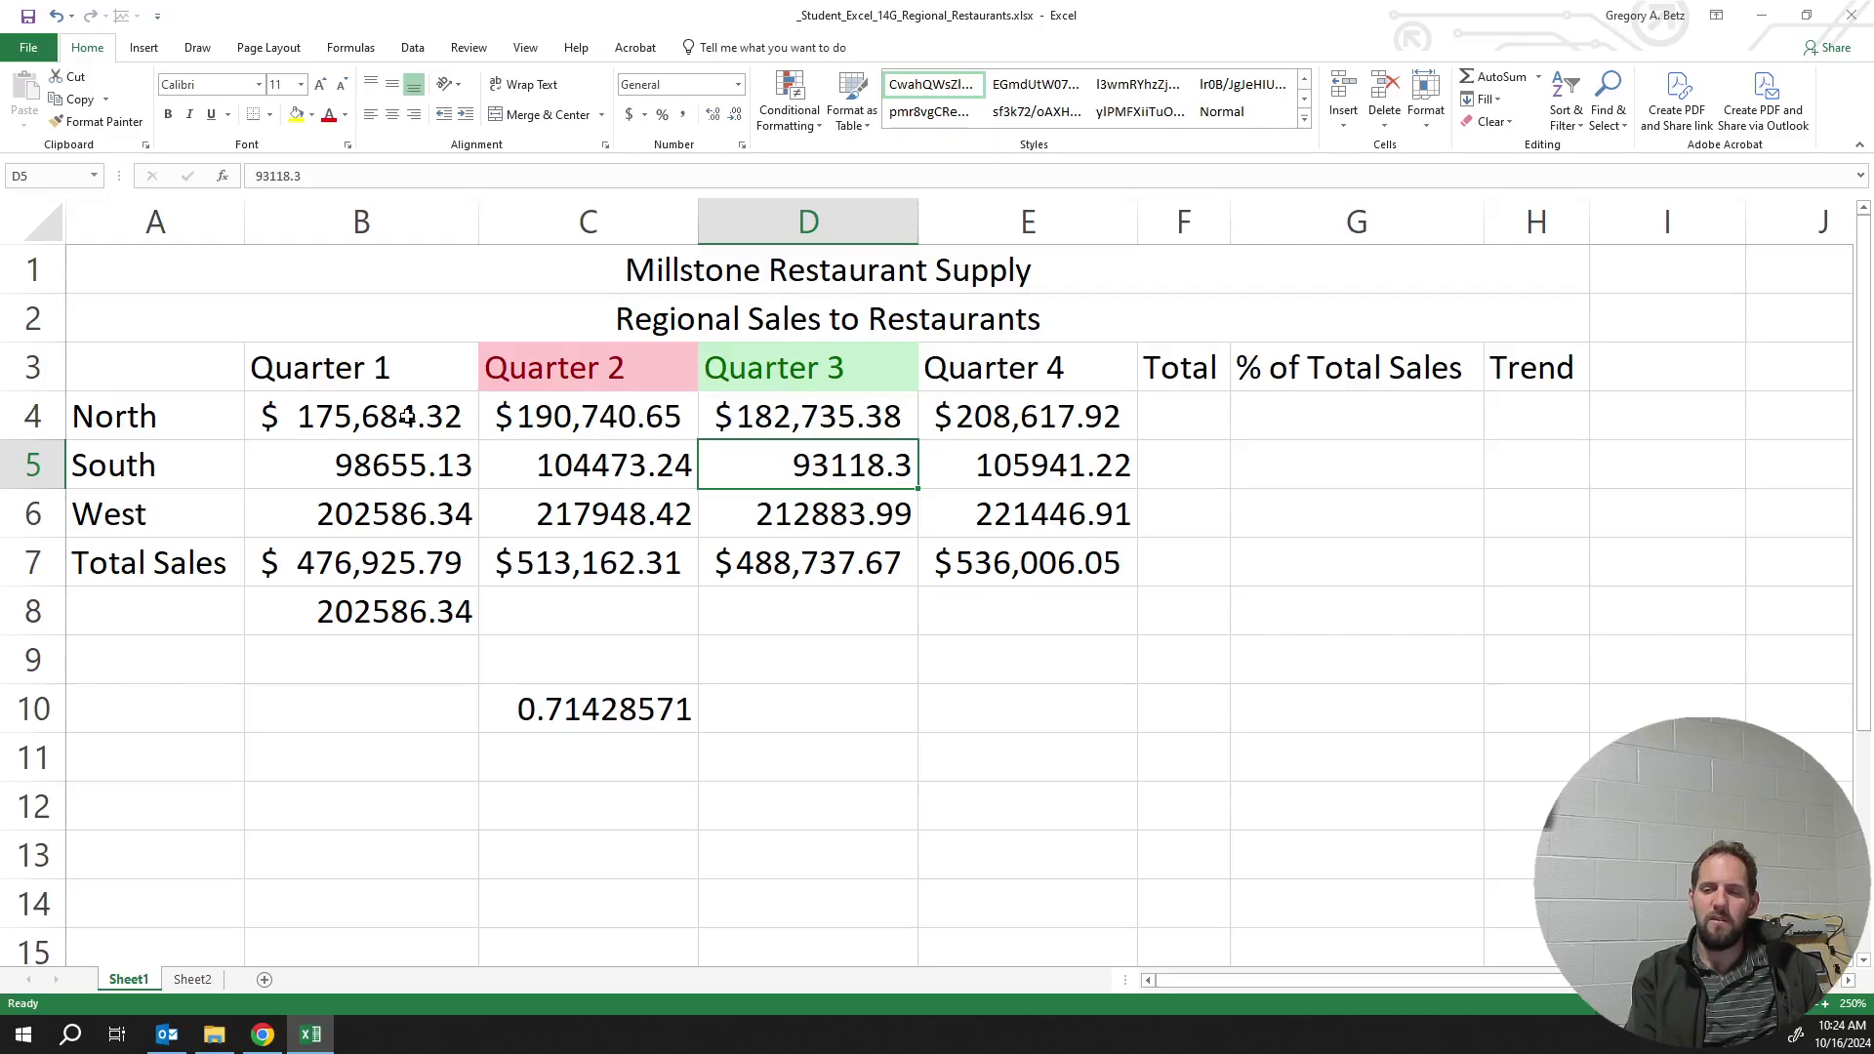
{"action": "left_click_drag", "start_coordinate": [407, 417], "coordinate": [1069, 401]}
{"action": "left_click_drag", "start_coordinate": [413, 575], "coordinate": [996, 568]}
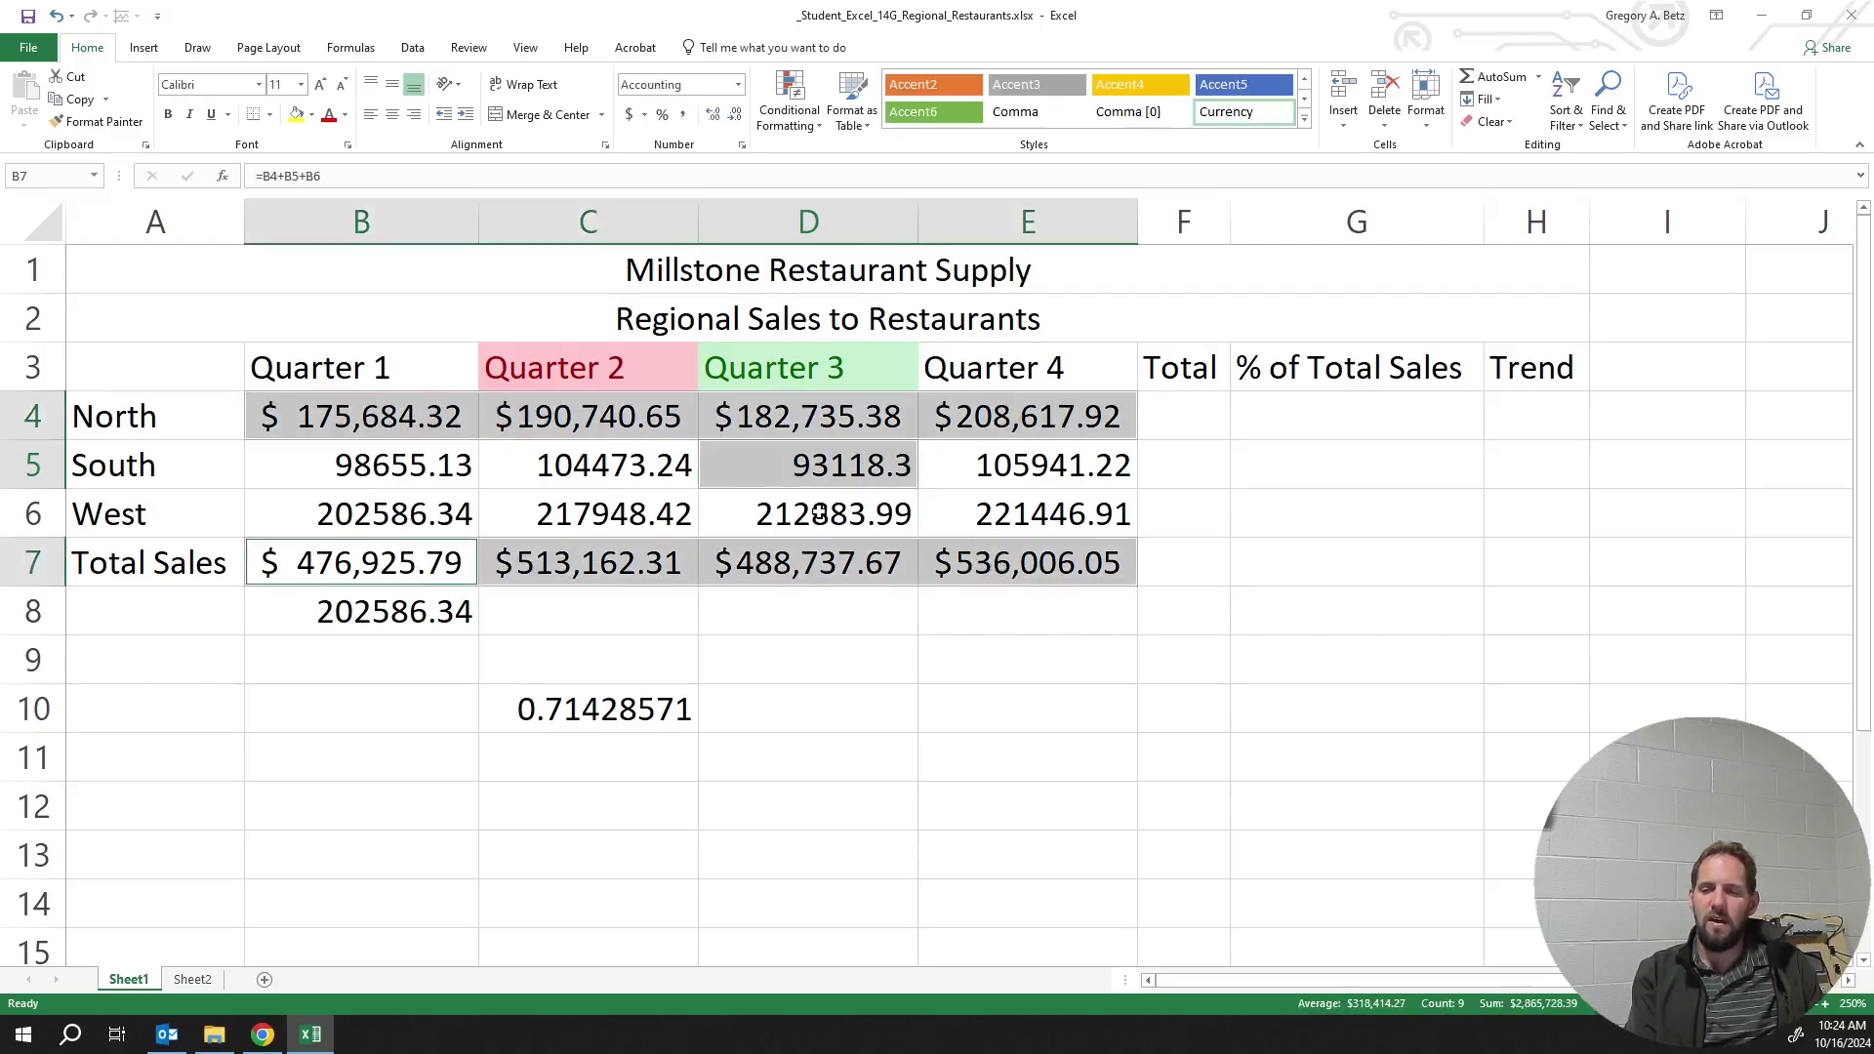
{"action": "left_click", "coordinate": [770, 478]}
{"action": "left_click", "coordinate": [380, 418]}
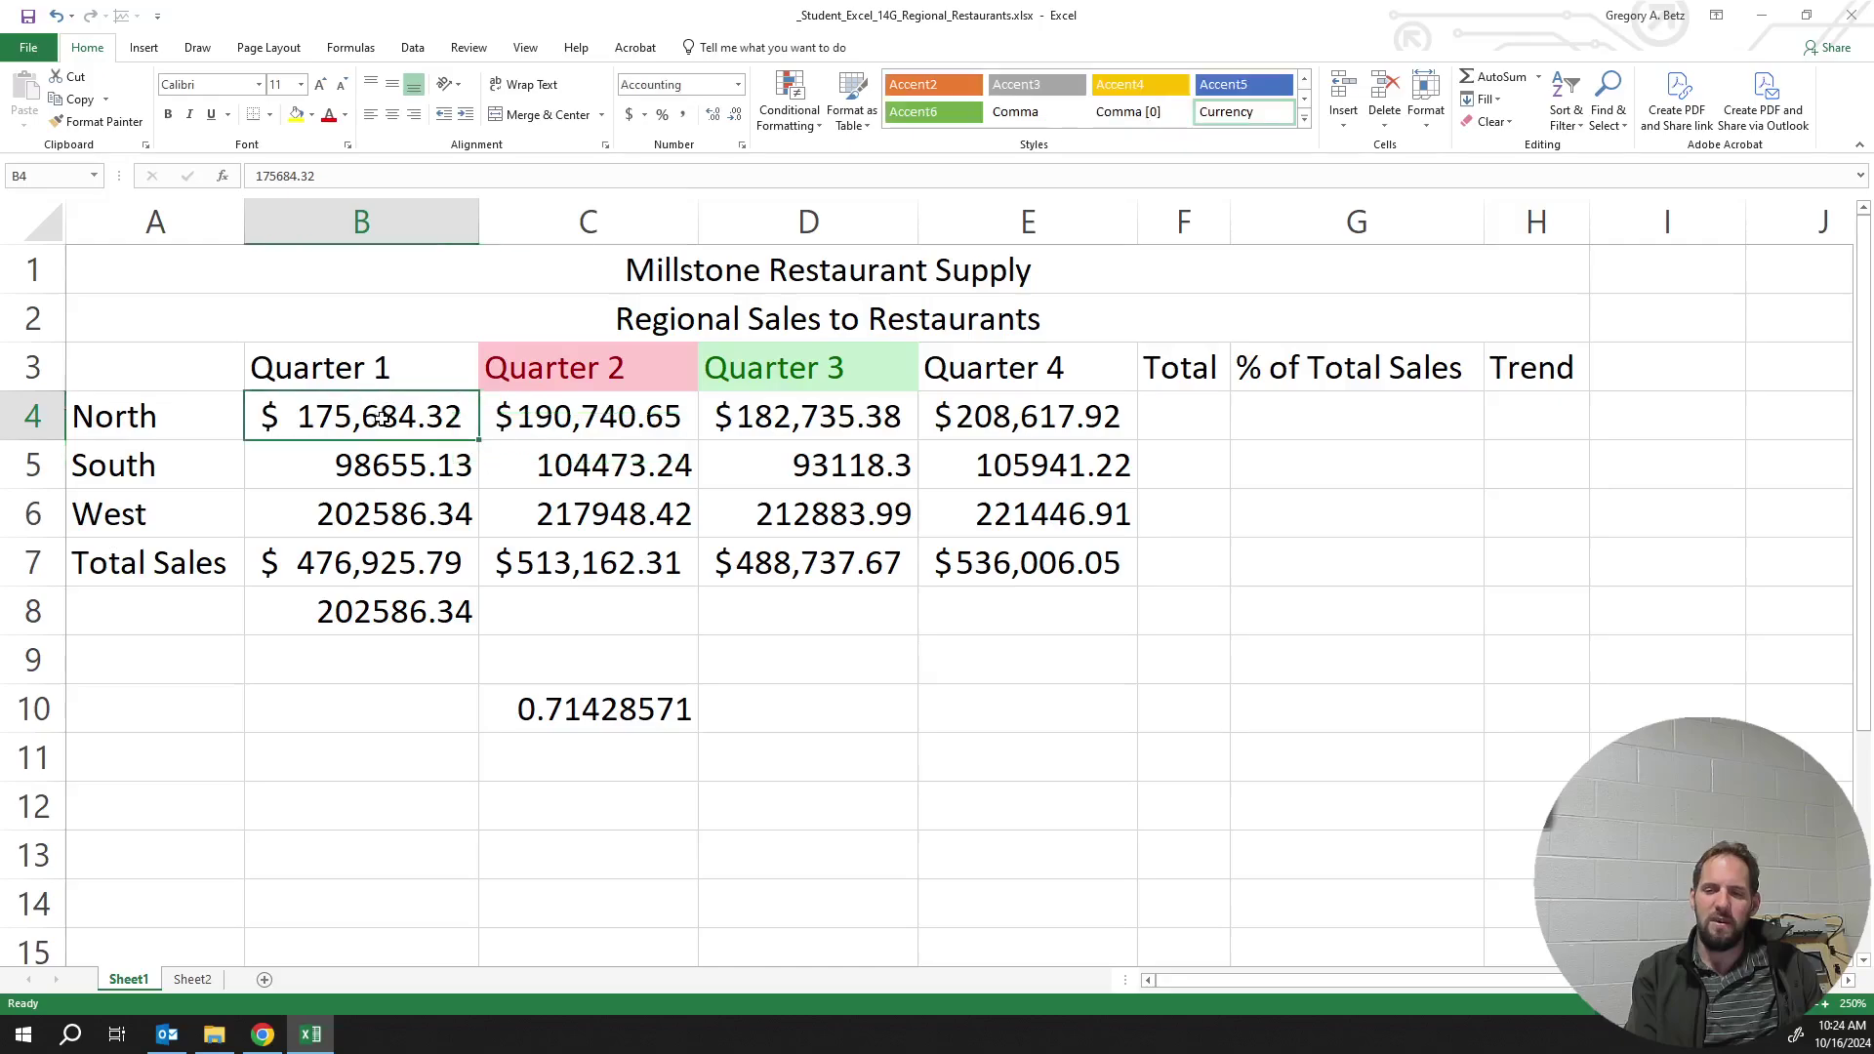
{"action": "mouse_move", "coordinate": [422, 420]}
{"action": "left_mouse_down"}
{"action": "mouse_move", "coordinate": [976, 419]}
{"action": "mouse_move", "coordinate": [410, 420]}
{"action": "left_mouse_up"}
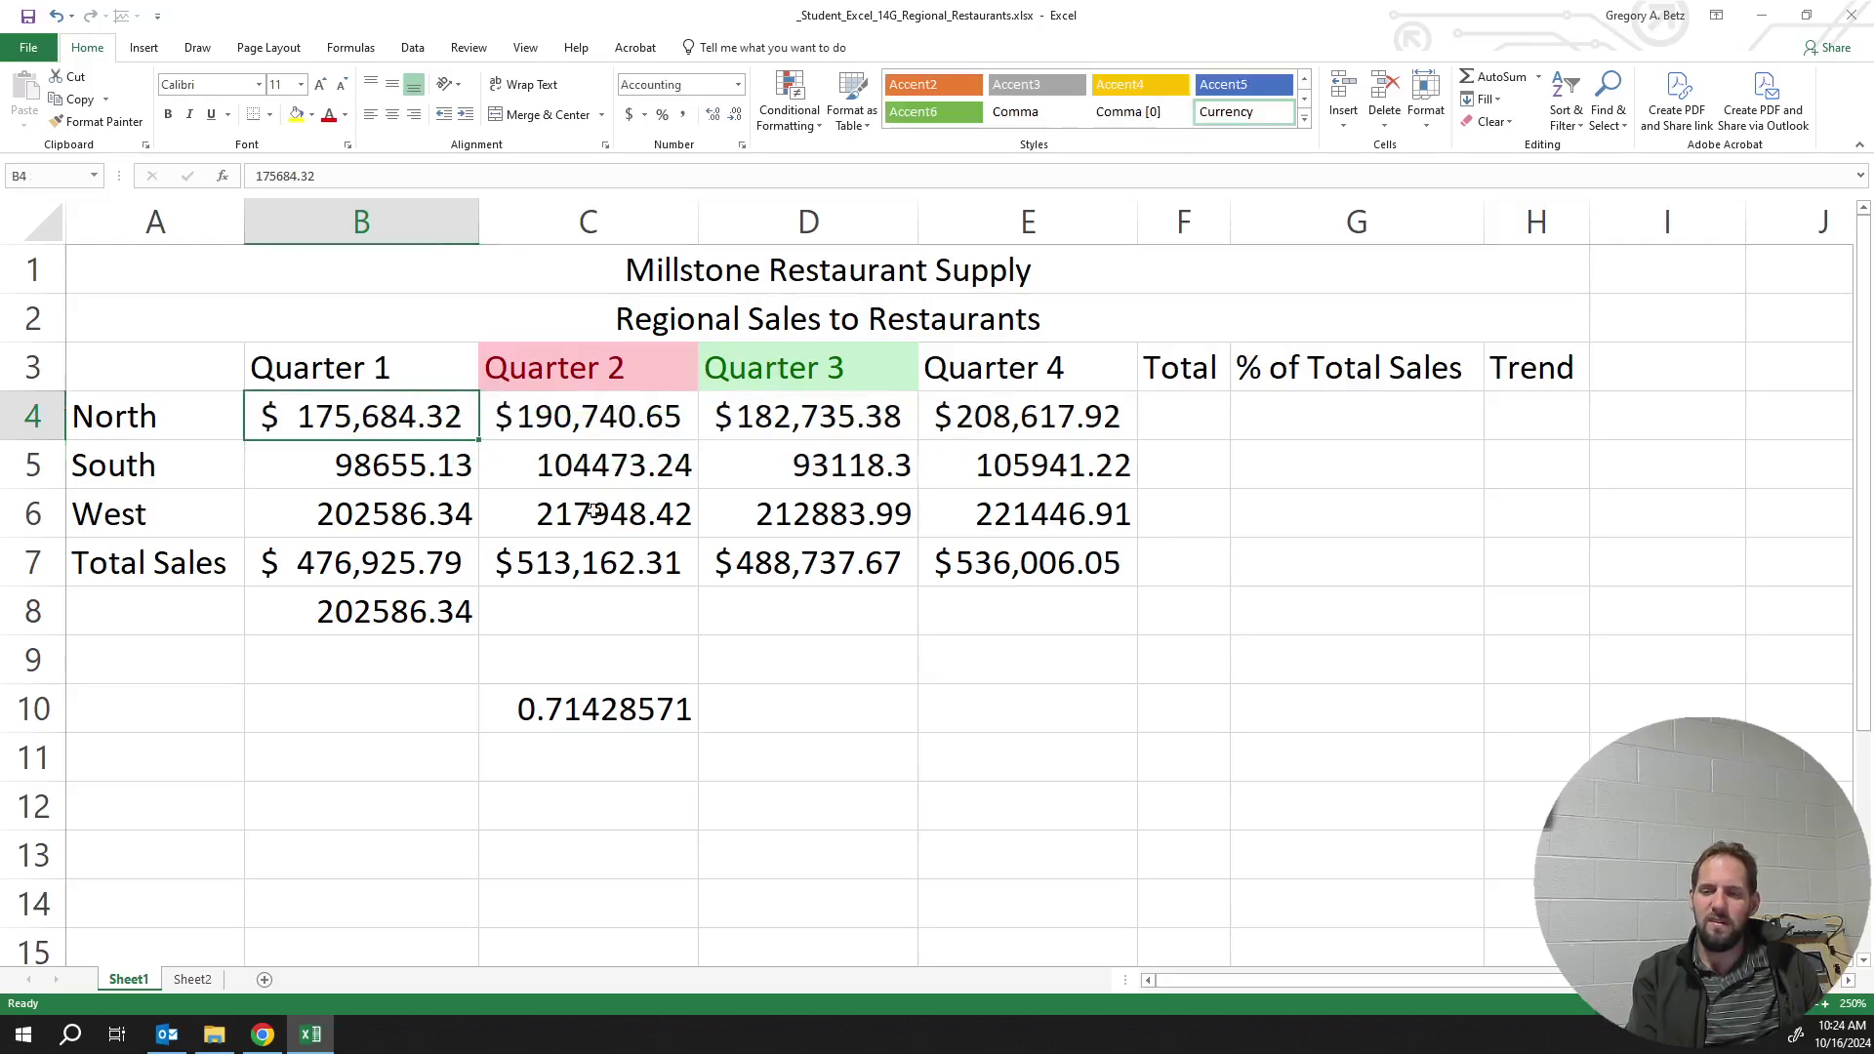
{"action": "left_click_drag", "start_coordinate": [1006, 429], "coordinate": [371, 420]}
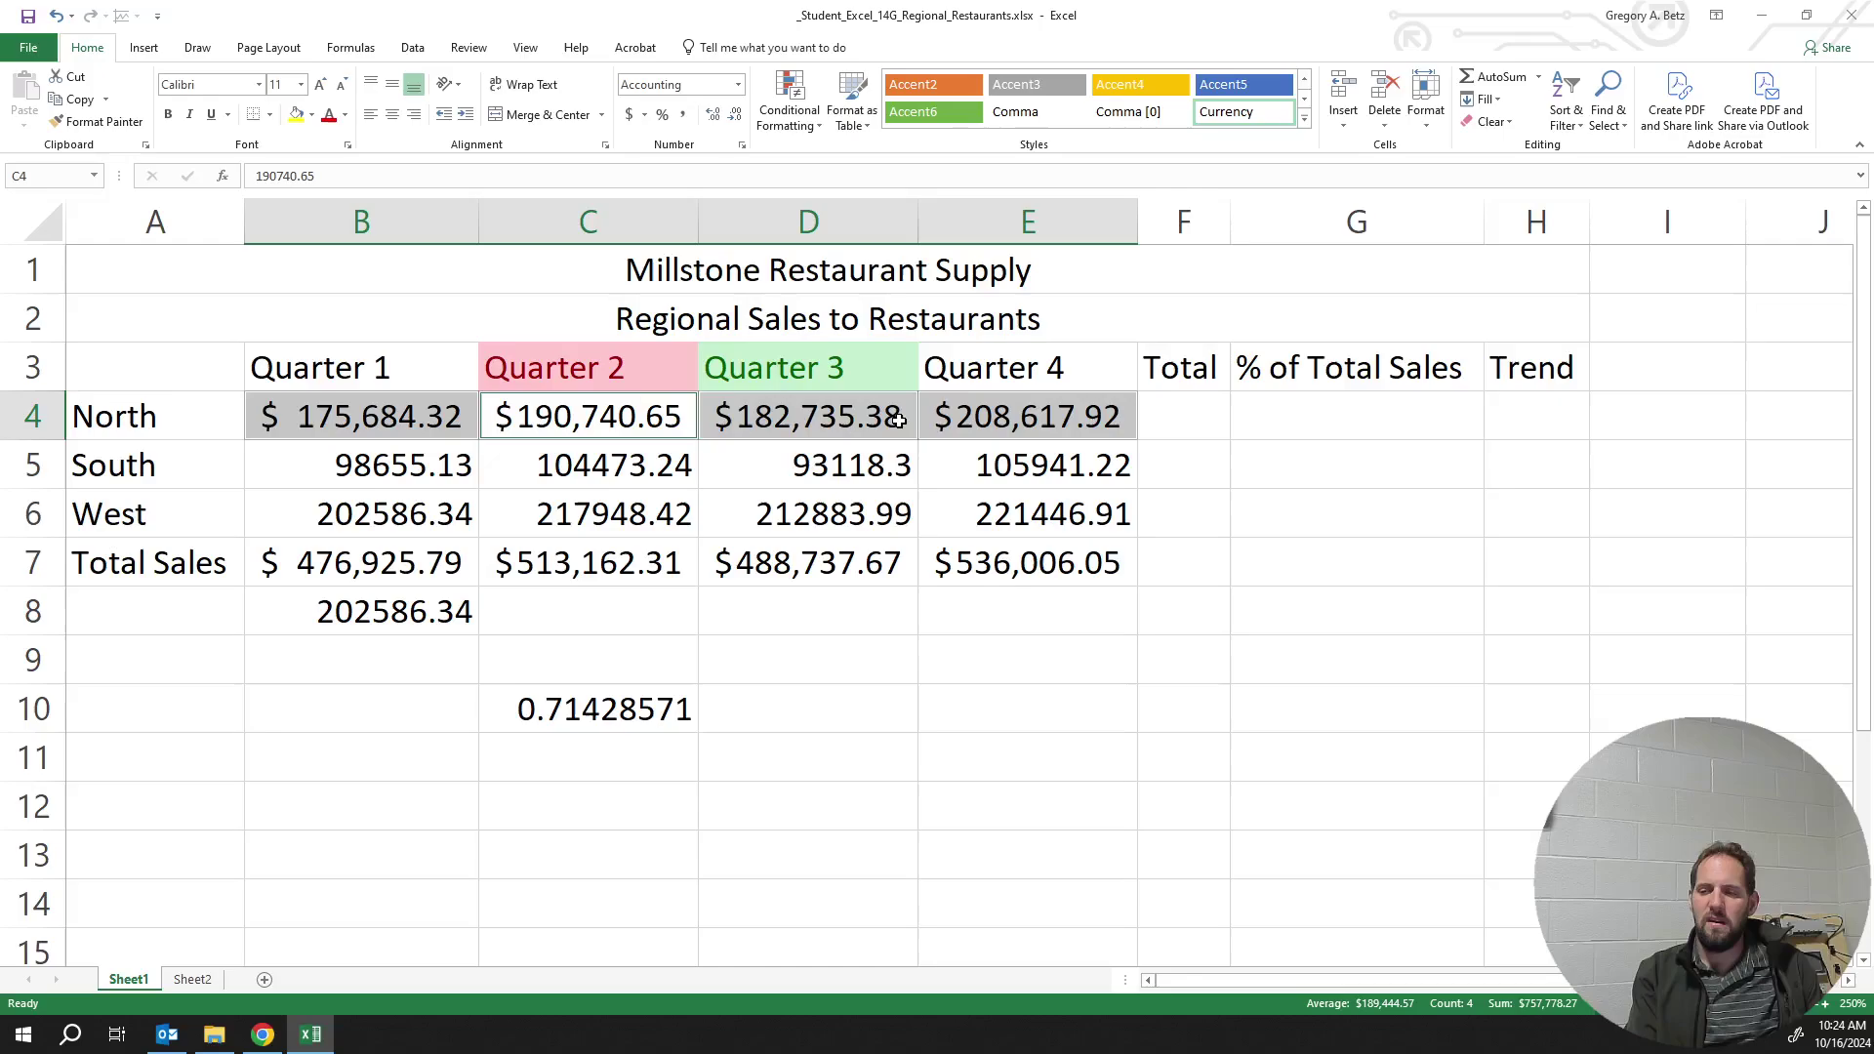
{"action": "left_click_drag", "start_coordinate": [976, 547], "coordinate": [447, 552]}
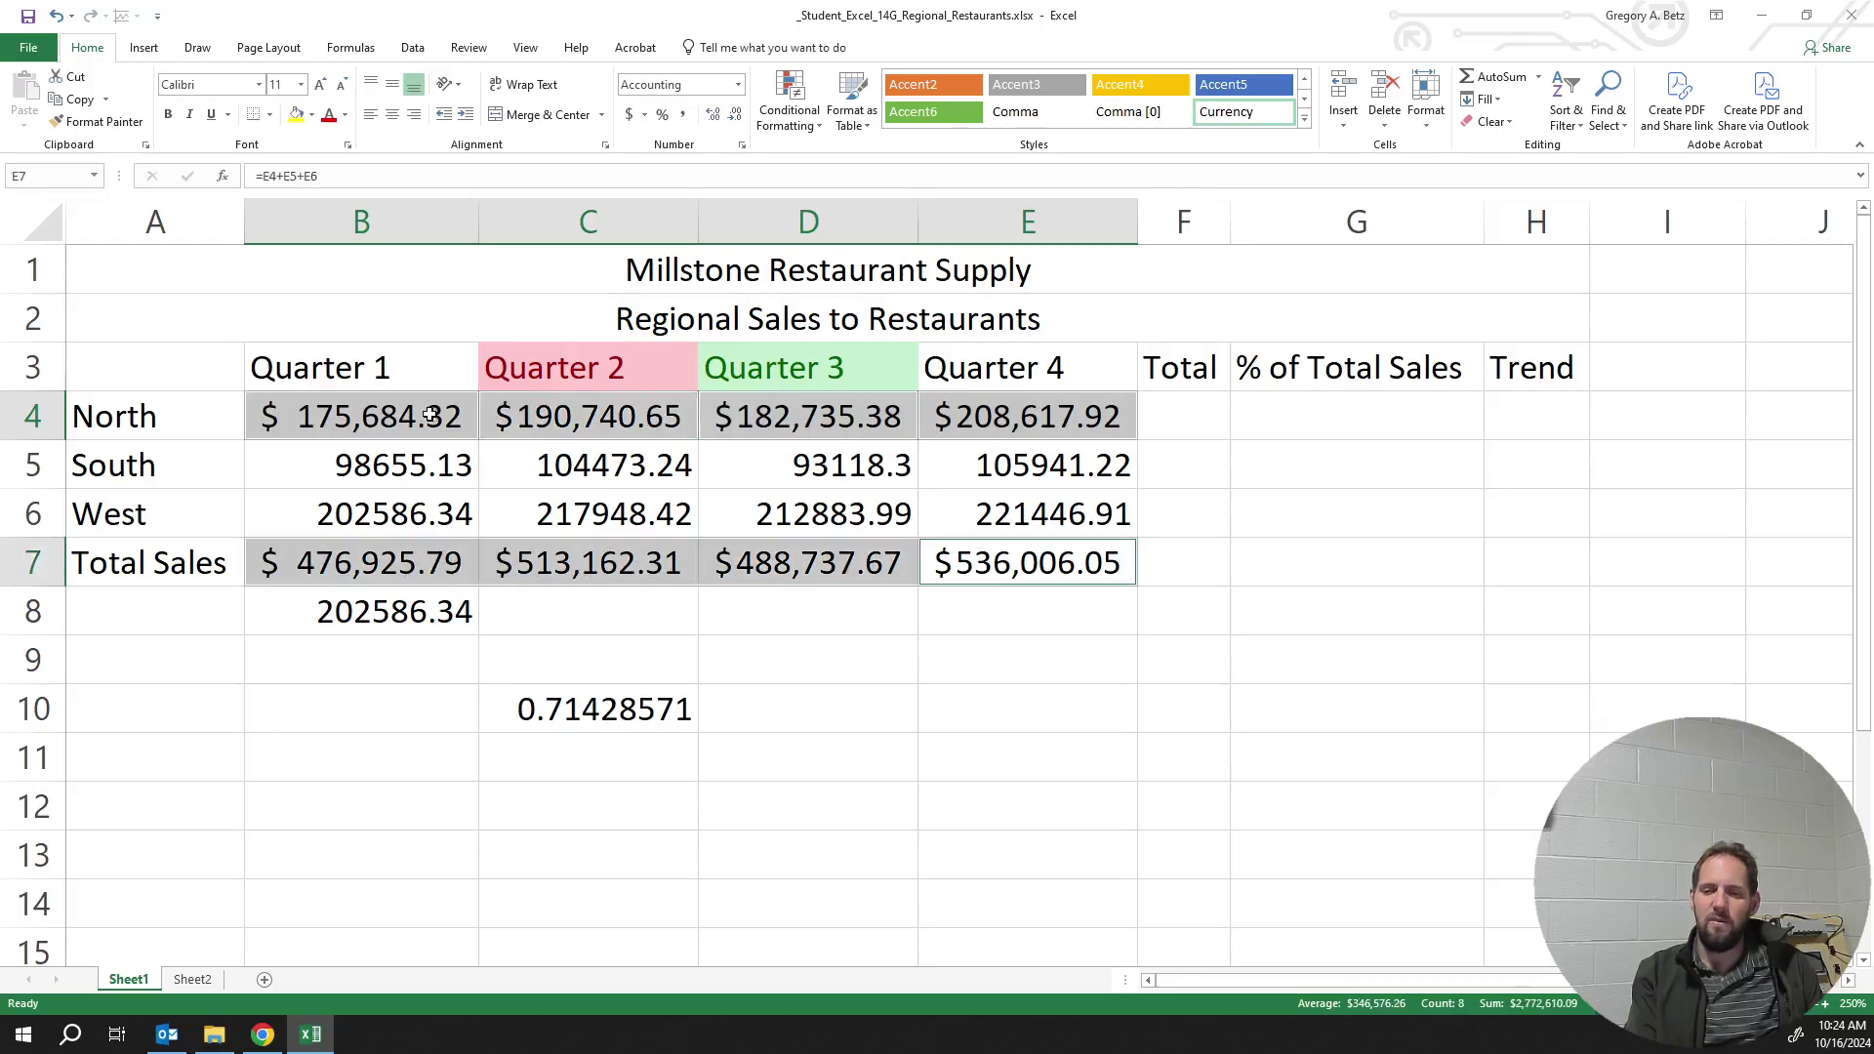
{"action": "key", "text": "Return"}
{"action": "left_click", "coordinate": [448, 631]}
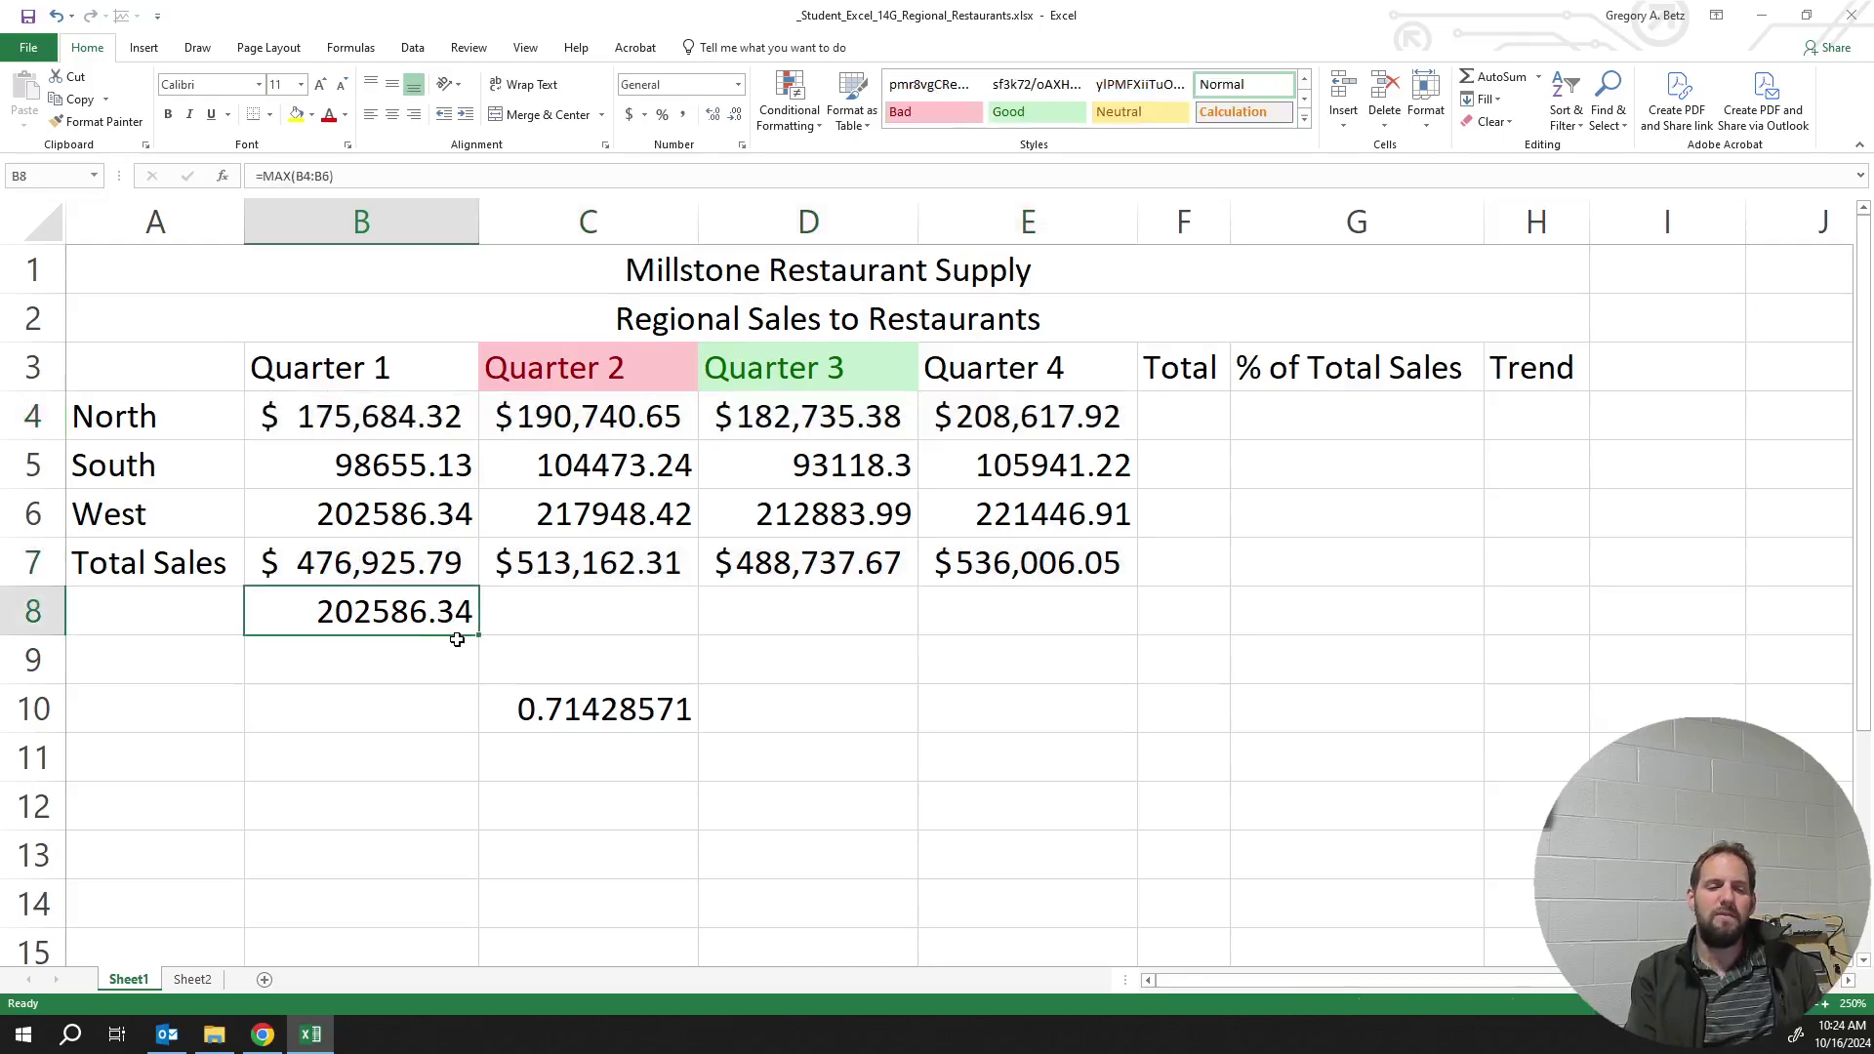
{"action": "left_click_drag", "start_coordinate": [379, 414], "coordinate": [1074, 430]}
{"action": "left_click_drag", "start_coordinate": [321, 578], "coordinate": [963, 563]}
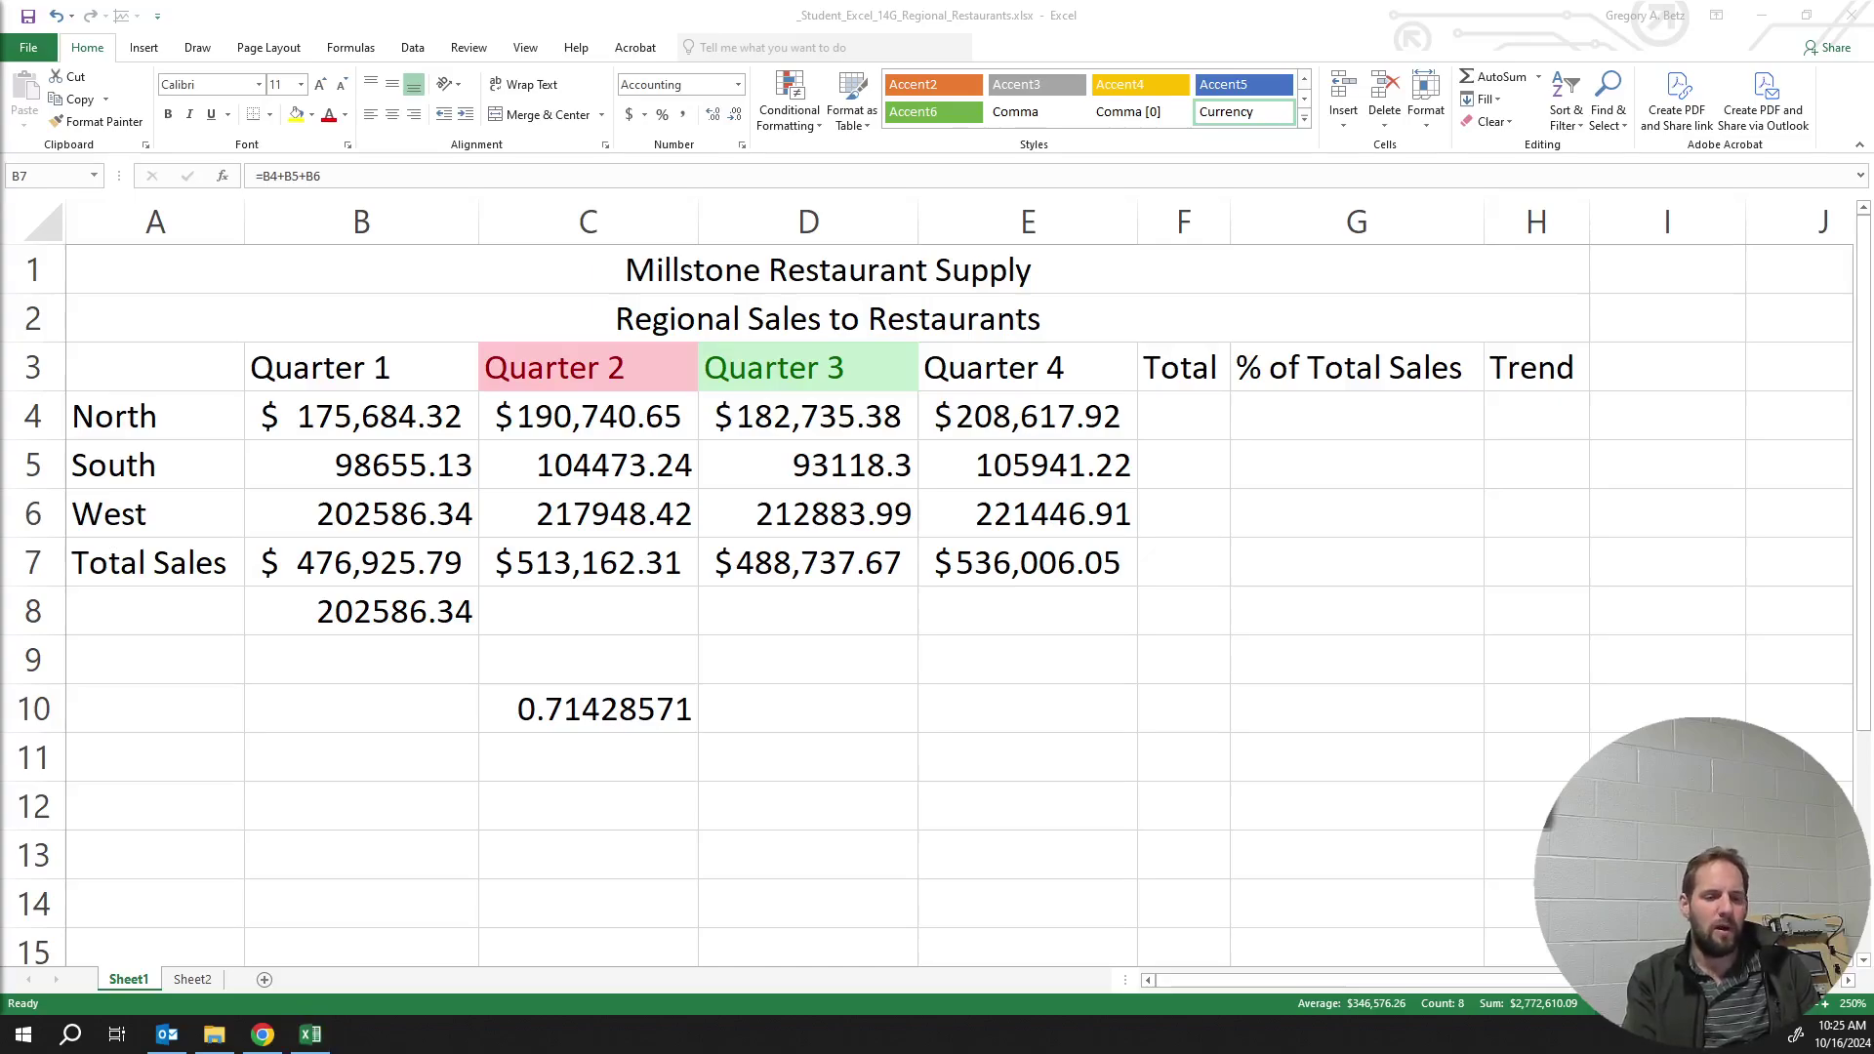
Clear the contents of the leftover cells B8 and C10 below the sales table
{"action": "left_click", "coordinate": [628, 592]}
{"action": "left_click", "coordinate": [403, 612]}
{"action": "key", "text": "Delete"}
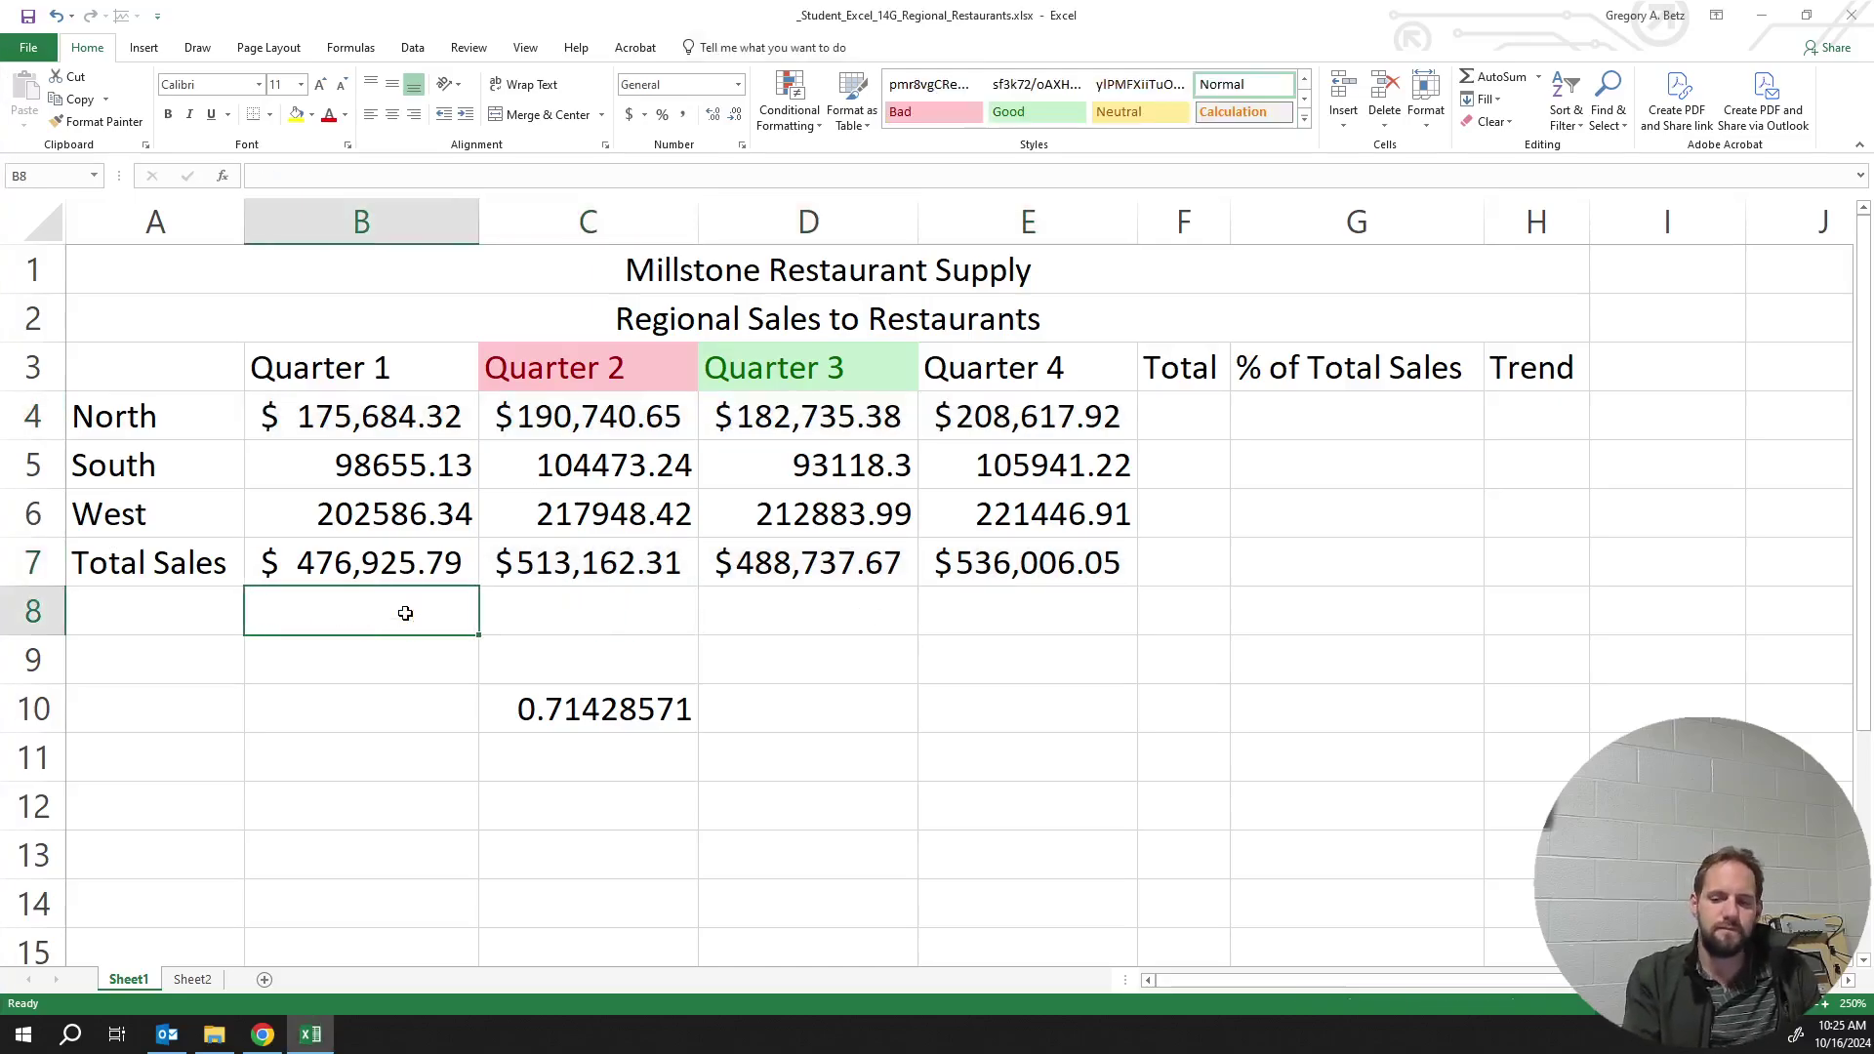
{"action": "left_click", "coordinate": [688, 712]}
{"action": "key", "text": "Delete"}
{"action": "left_click", "coordinate": [812, 709]}
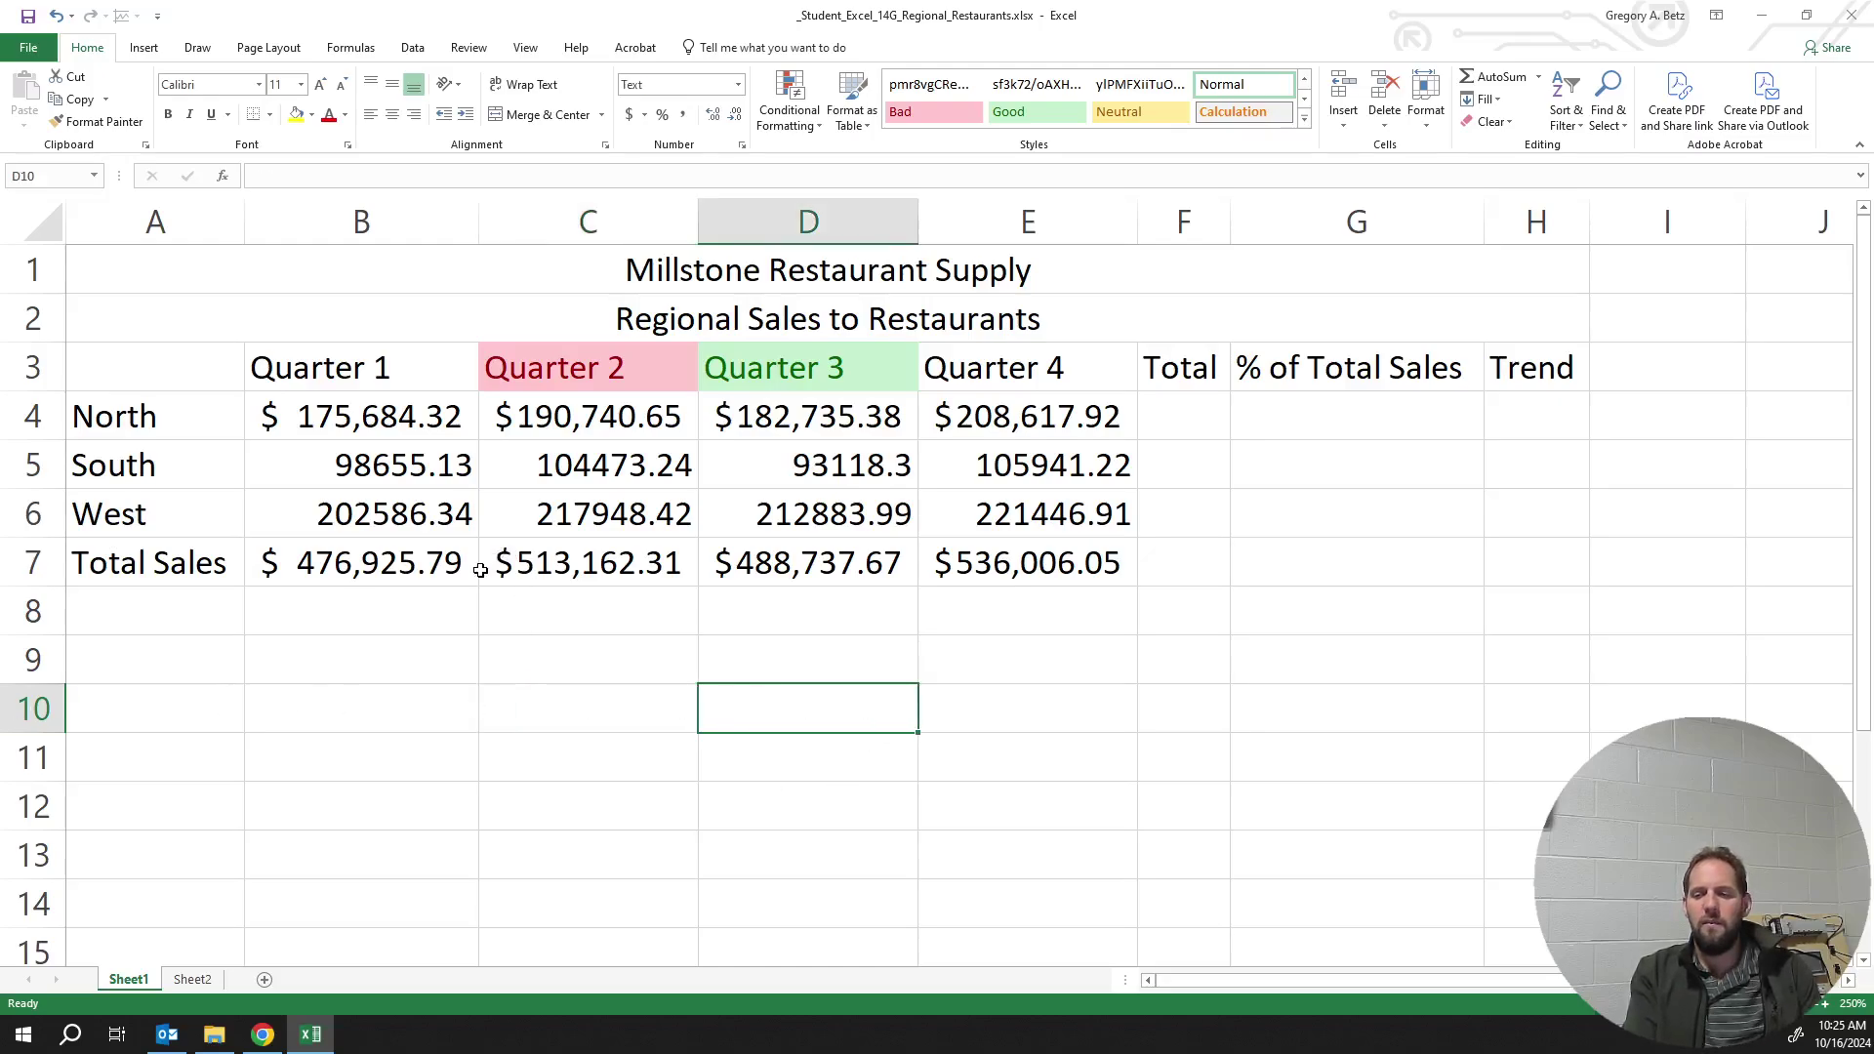
Insert a recommended Clustered Column chart from B4:E6 and move it to start in column D below the header row
{"action": "scroll", "coordinate": [480, 570], "scroll_direction": "down", "scroll_amount": 3}
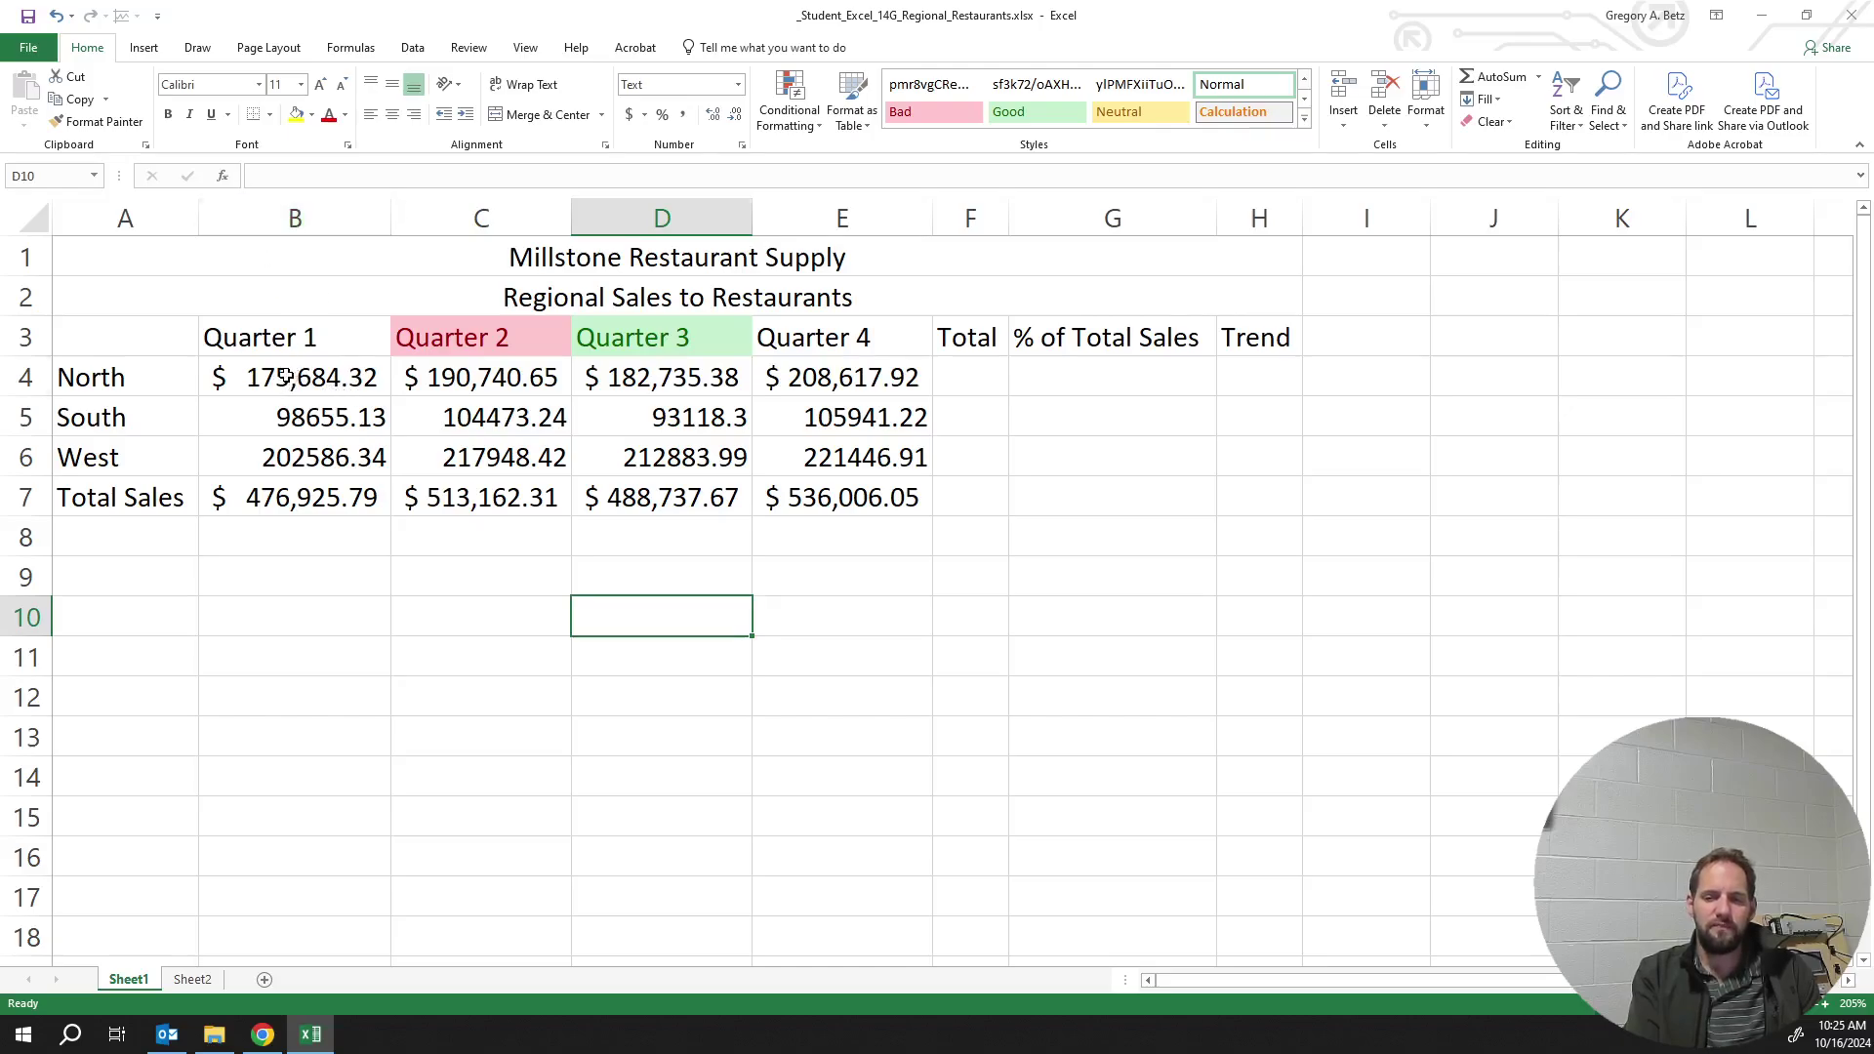
{"action": "left_click_drag", "start_coordinate": [283, 376], "coordinate": [840, 453]}
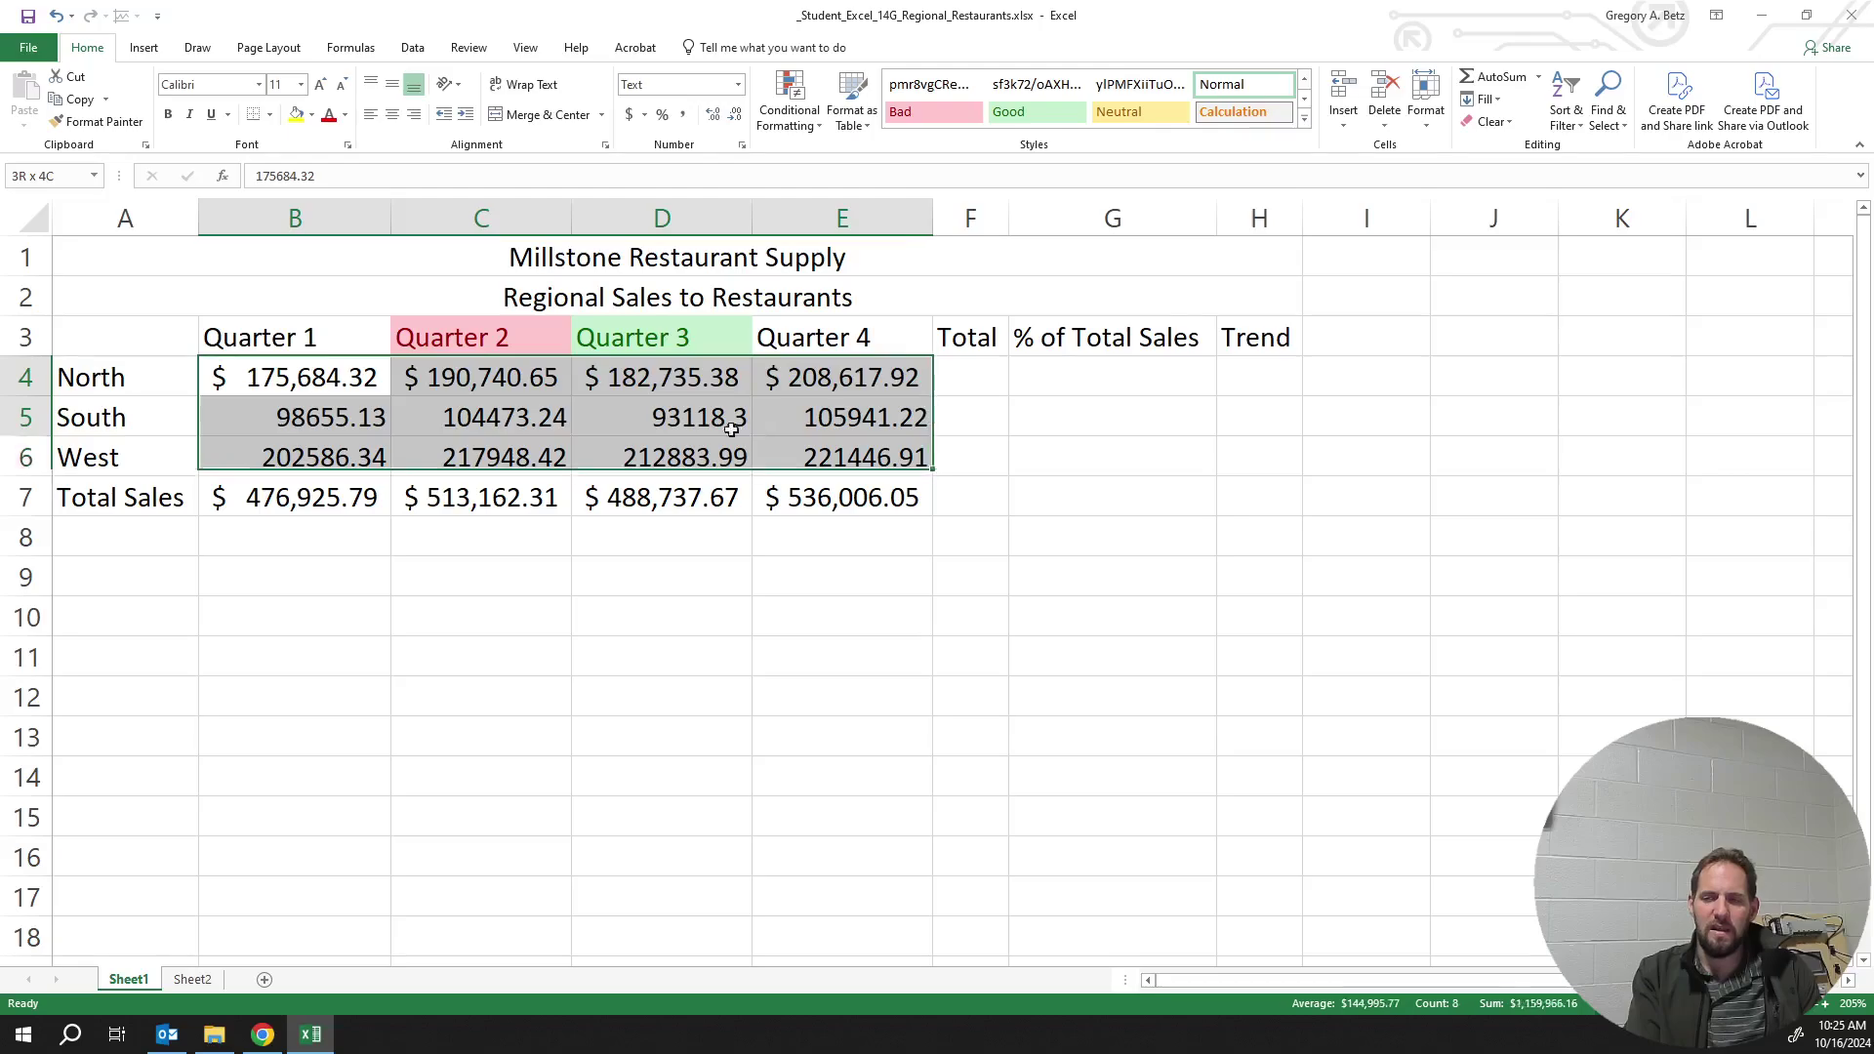
{"action": "left_click_drag", "start_coordinate": [731, 429], "coordinate": [840, 454]}
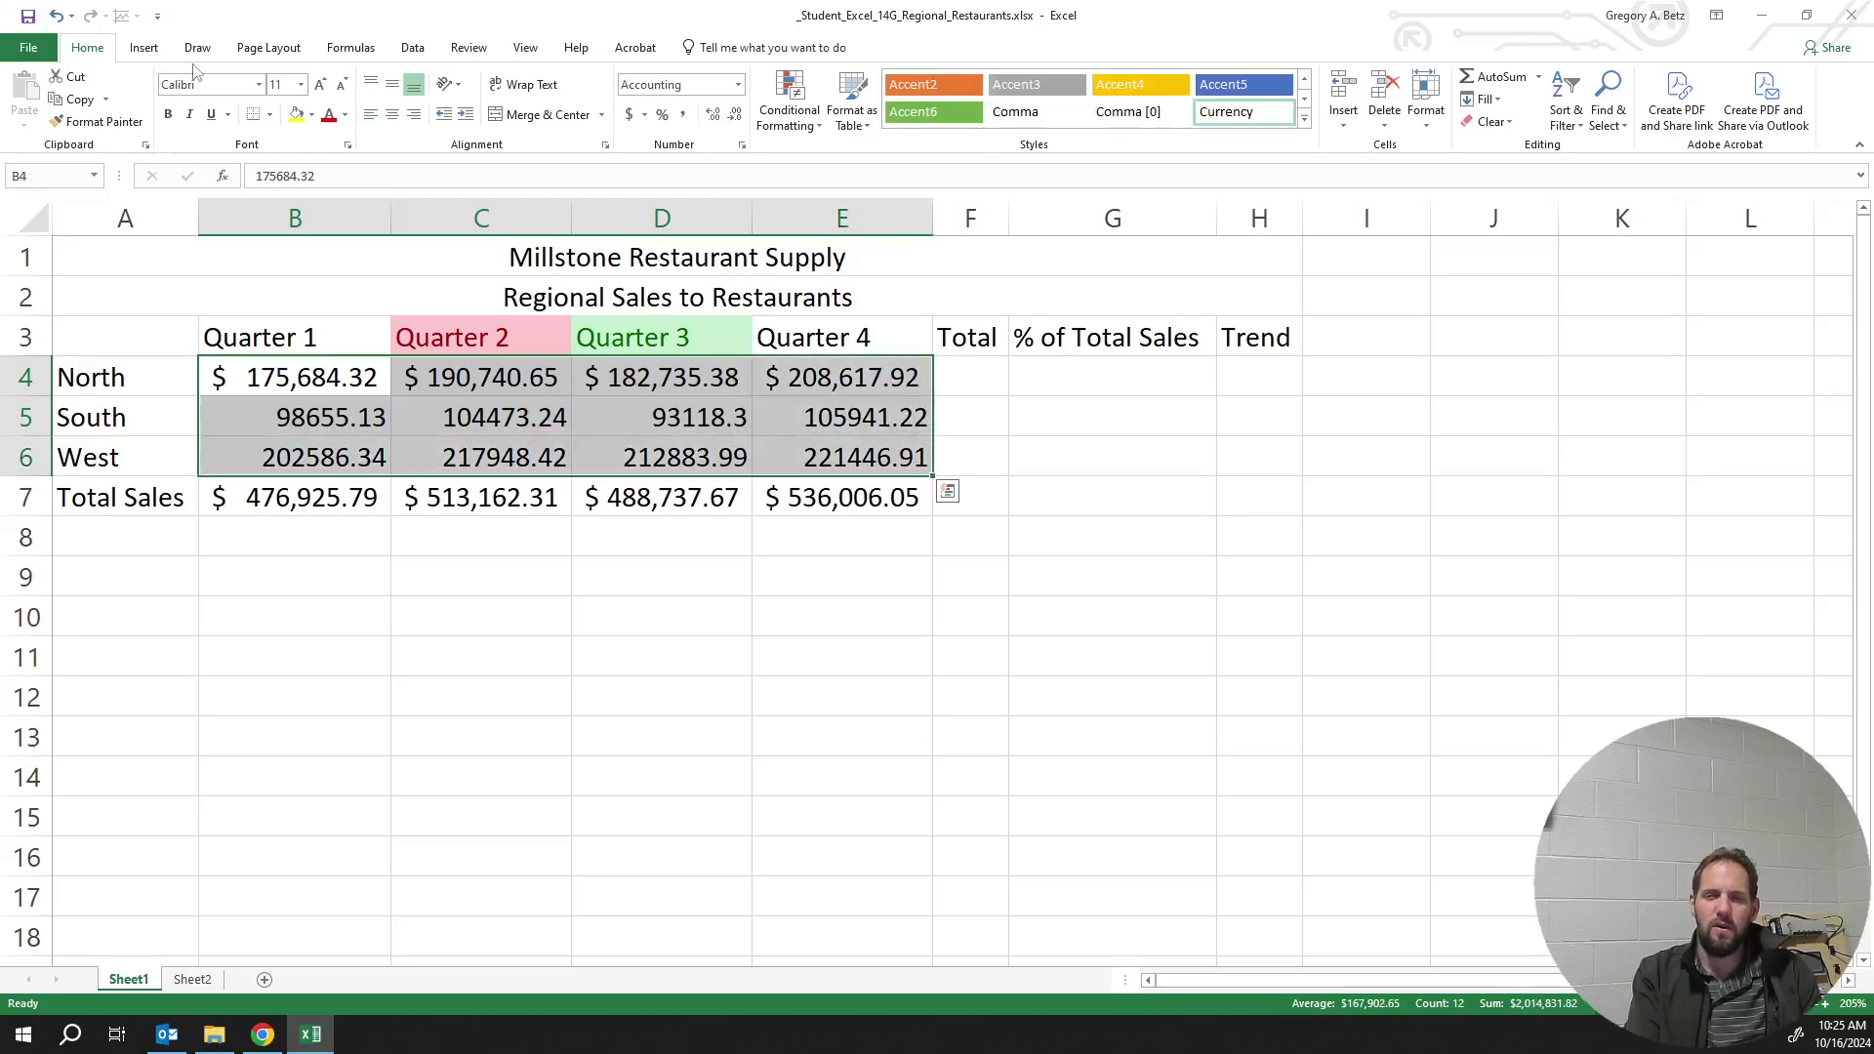
{"action": "left_click", "coordinate": [144, 47]}
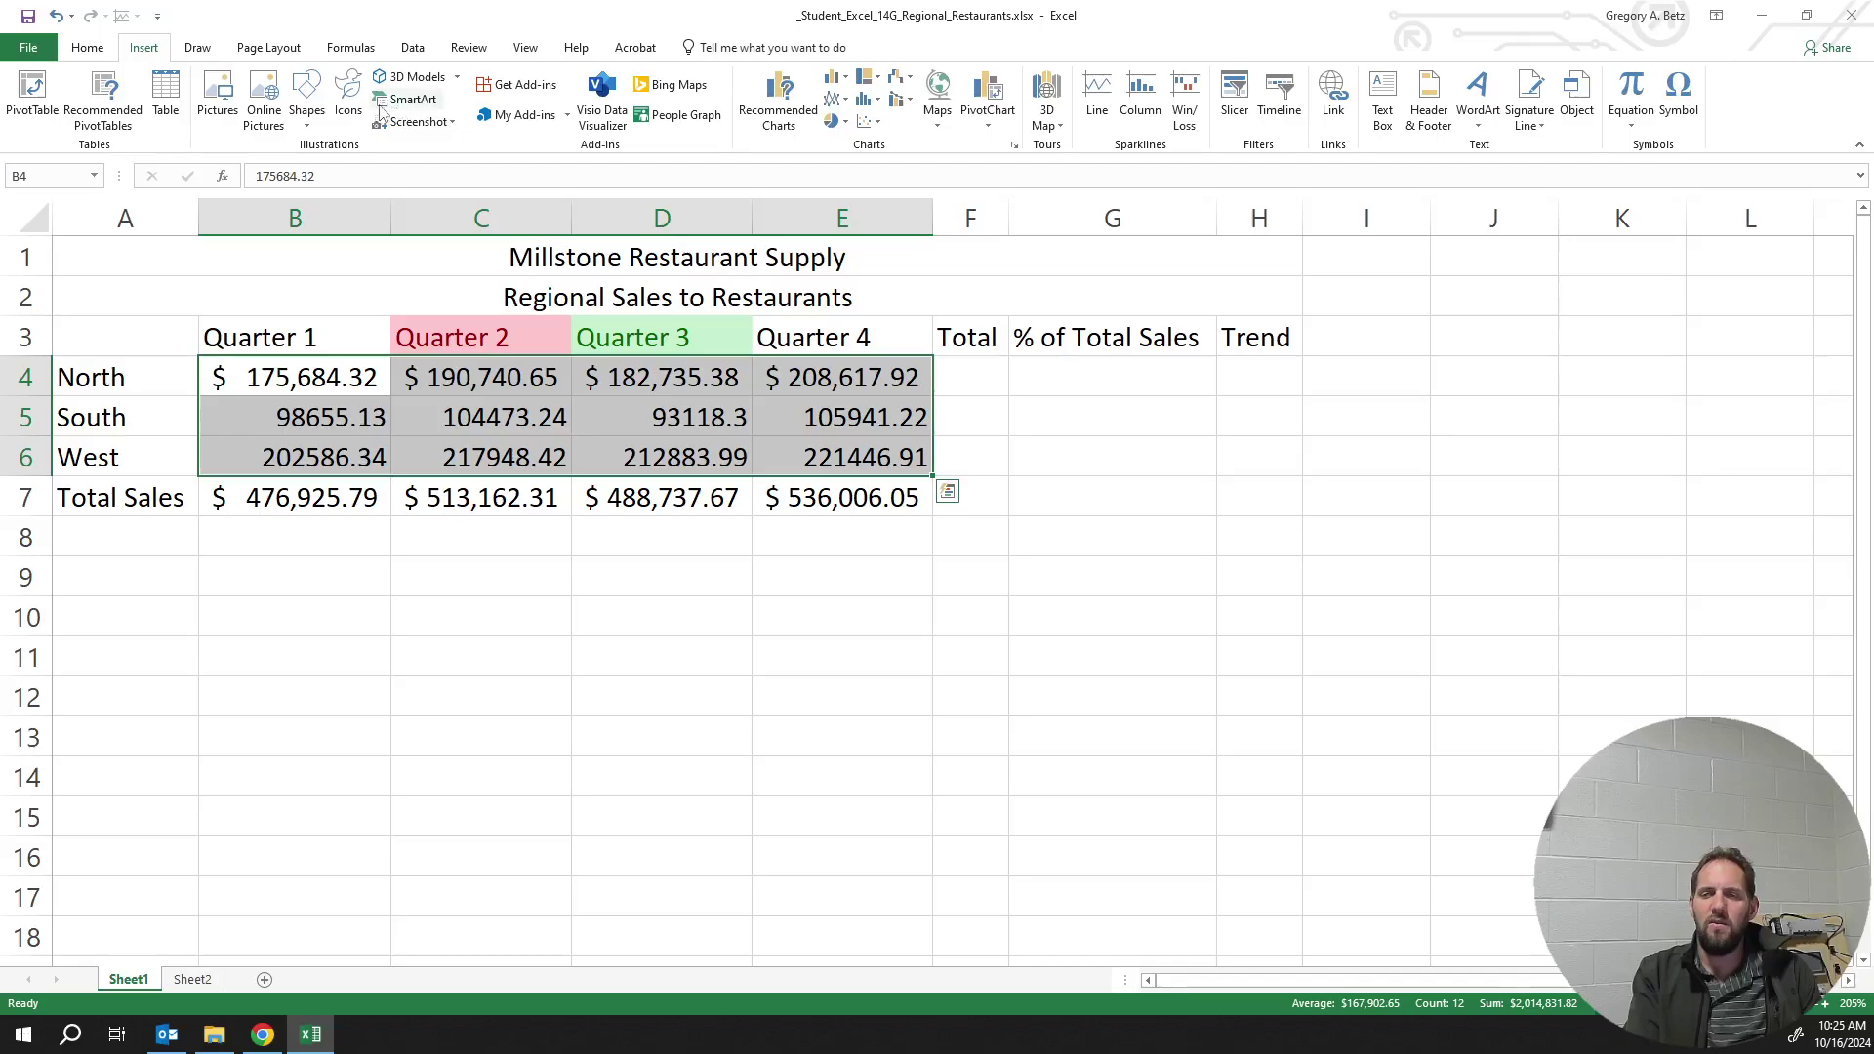
{"action": "left_click", "coordinate": [753, 118]}
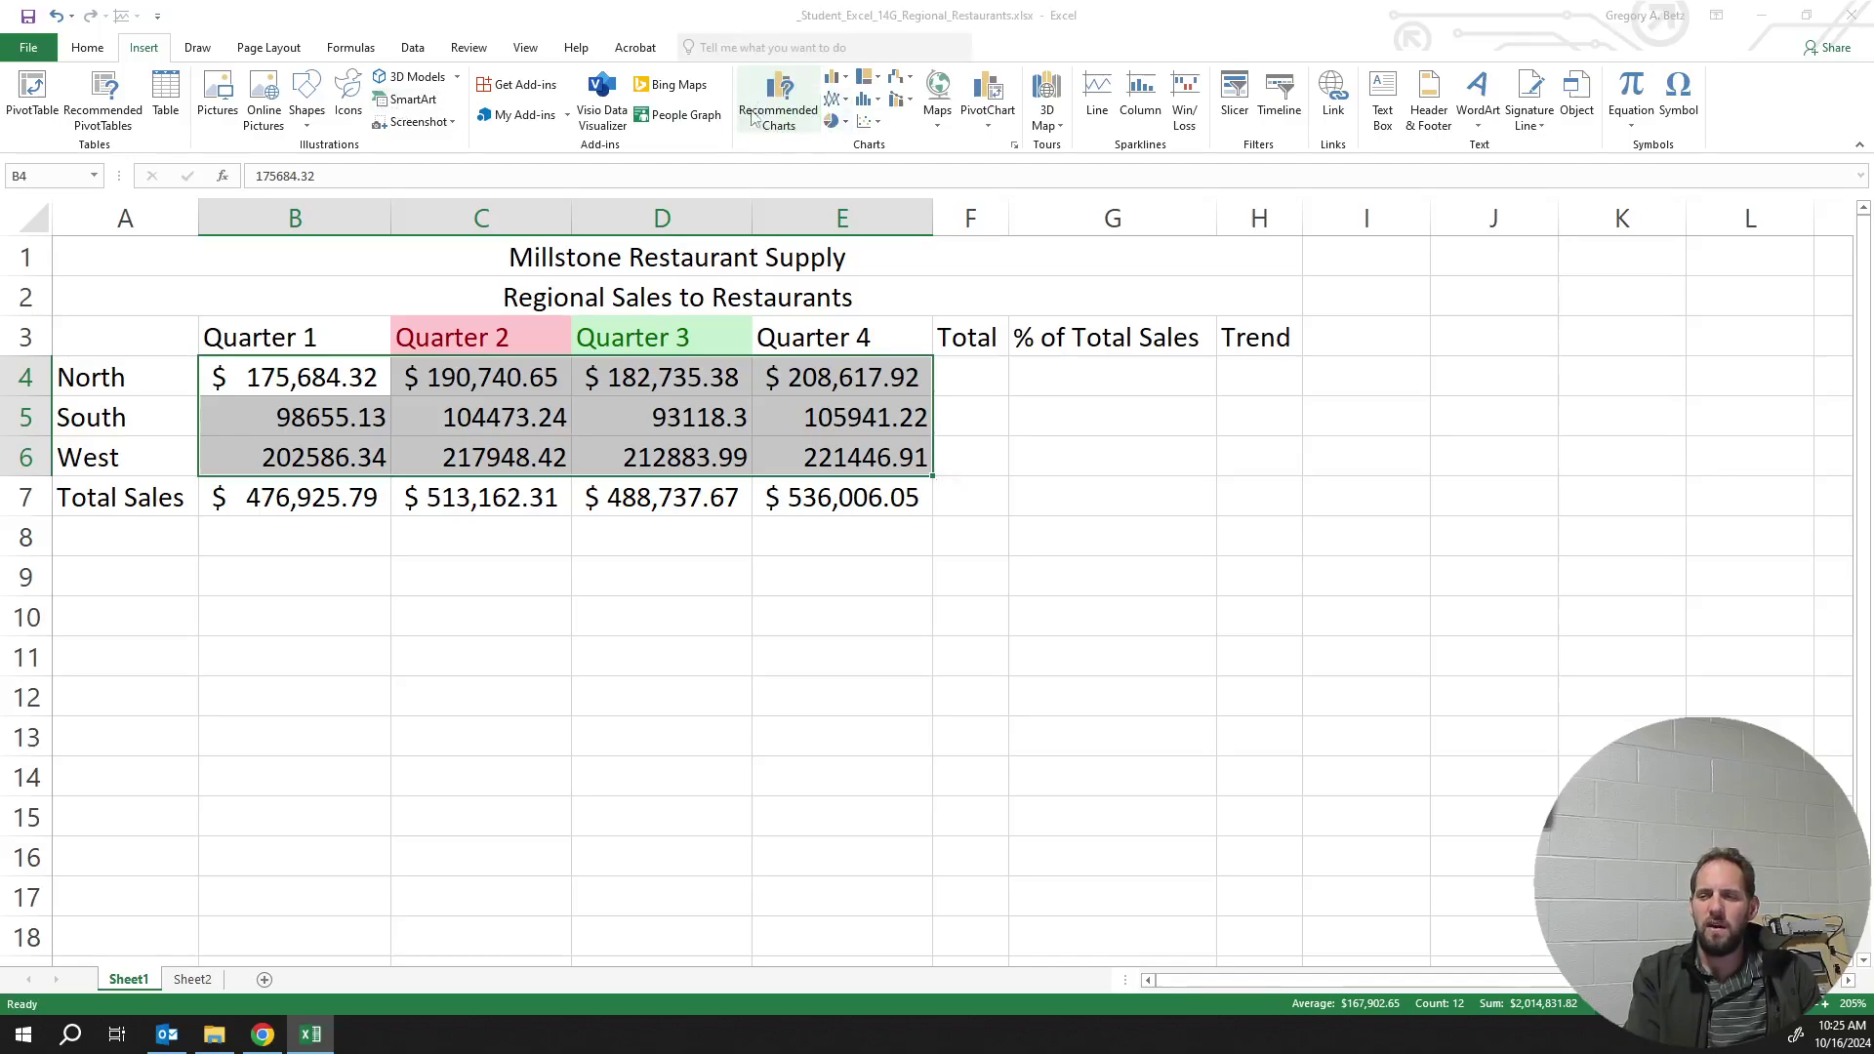
{"action": "scroll", "coordinate": [718, 532], "scroll_direction": "down", "scroll_amount": 3}
{"action": "scroll", "coordinate": [717, 532], "scroll_direction": "up", "scroll_amount": 3}
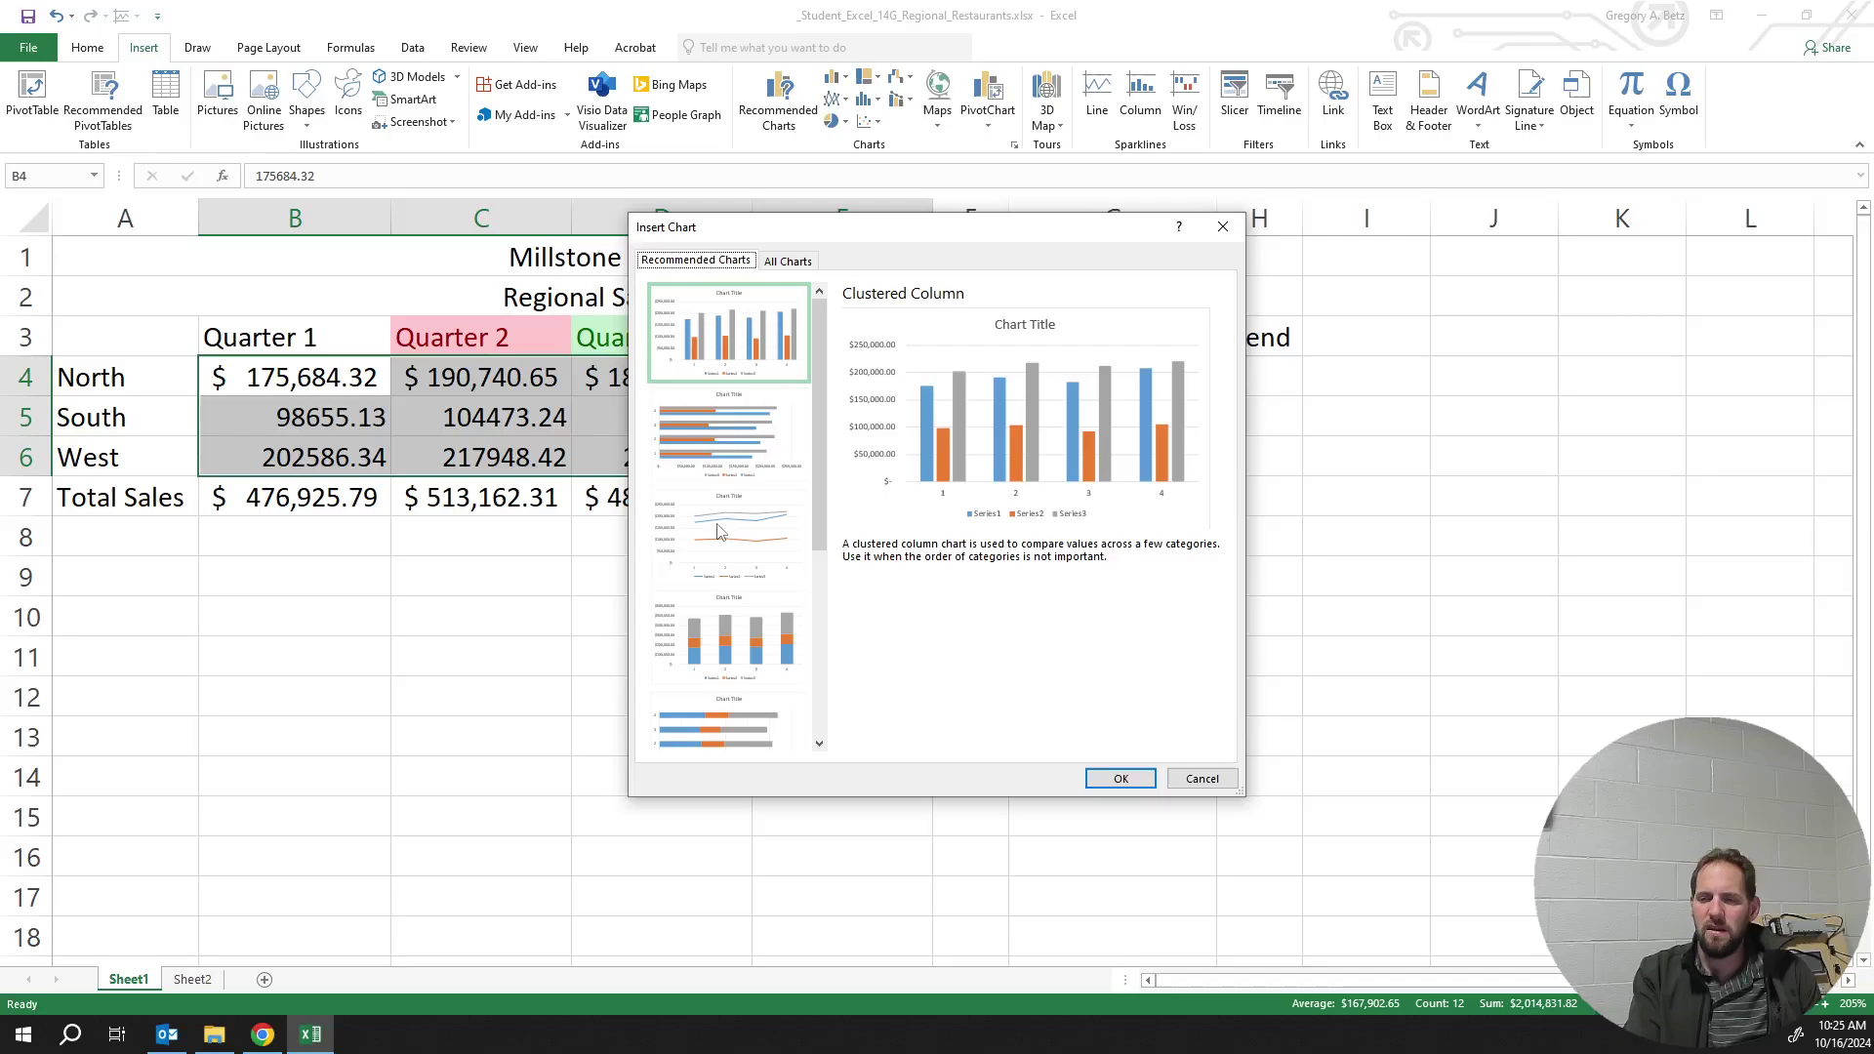
{"action": "scroll", "coordinate": [742, 439], "scroll_direction": "down", "scroll_amount": 3}
{"action": "scroll", "coordinate": [772, 371], "scroll_direction": "up", "scroll_amount": 3}
{"action": "left_click", "coordinate": [1121, 778]}
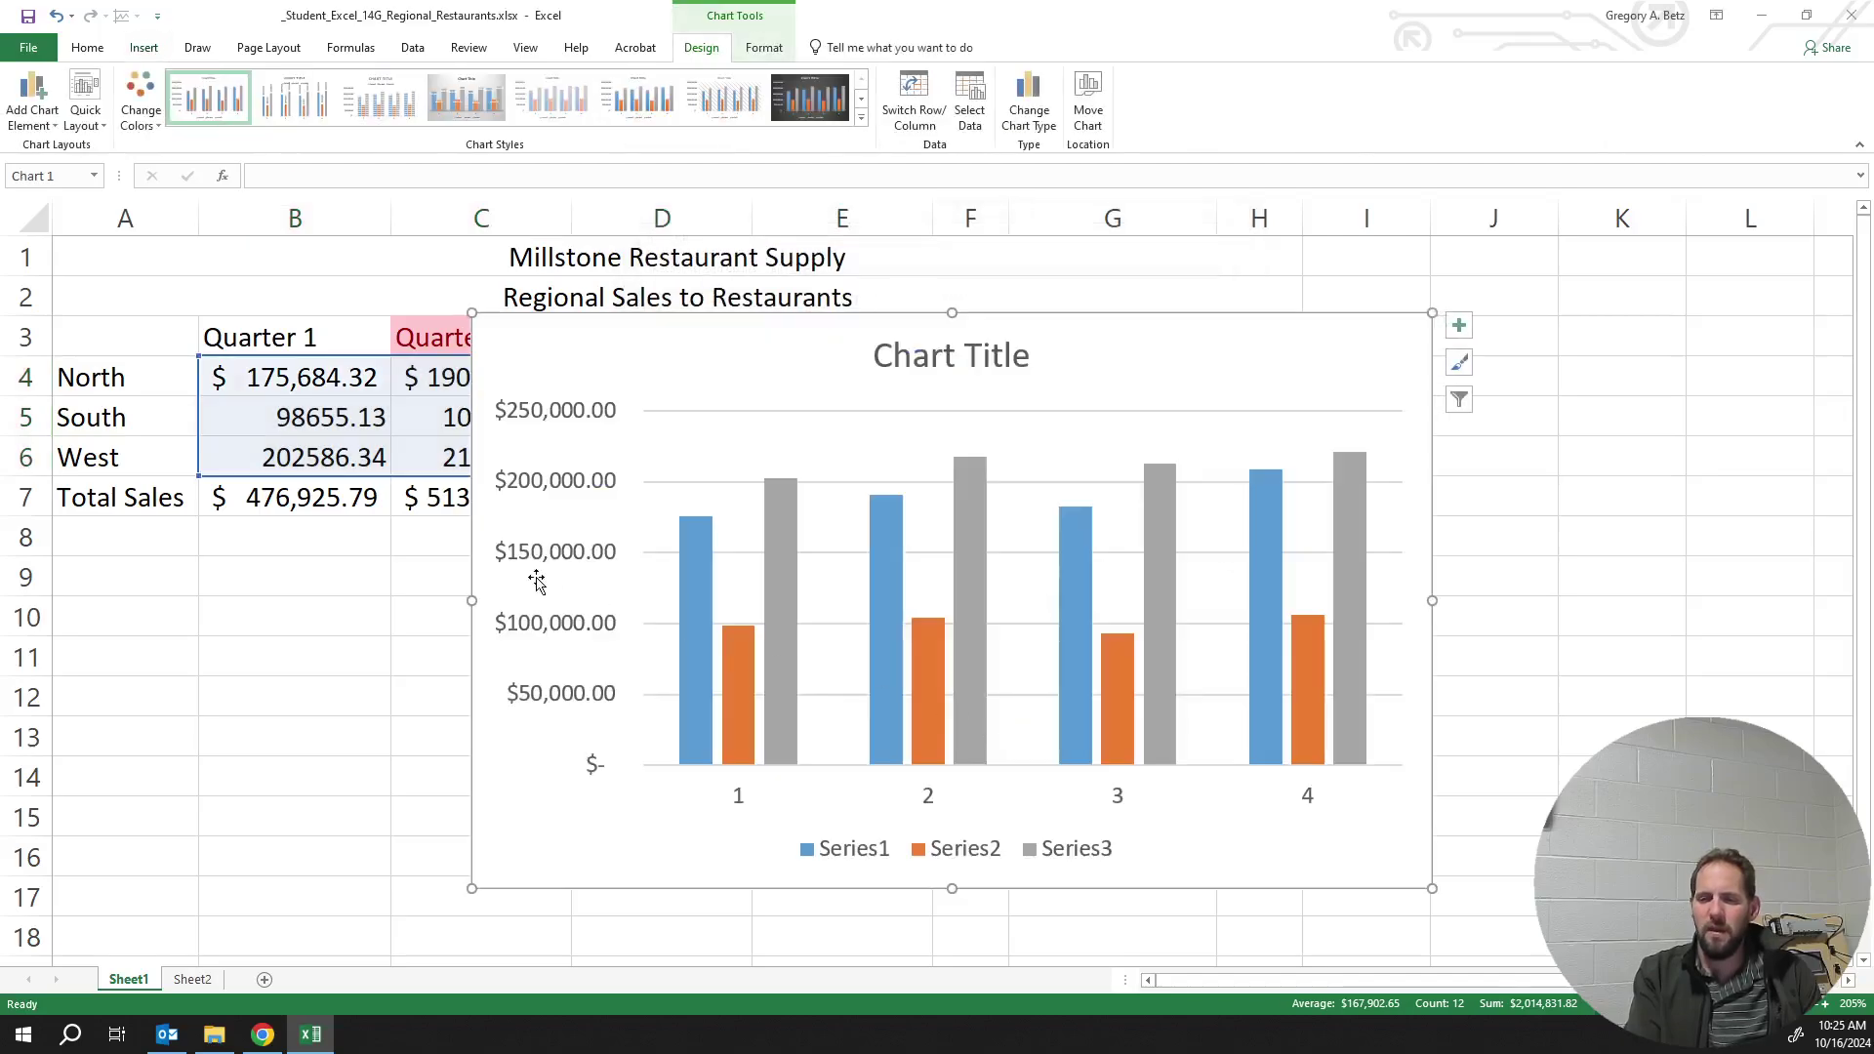
{"action": "left_click_drag", "start_coordinate": [662, 408], "coordinate": [845, 470]}
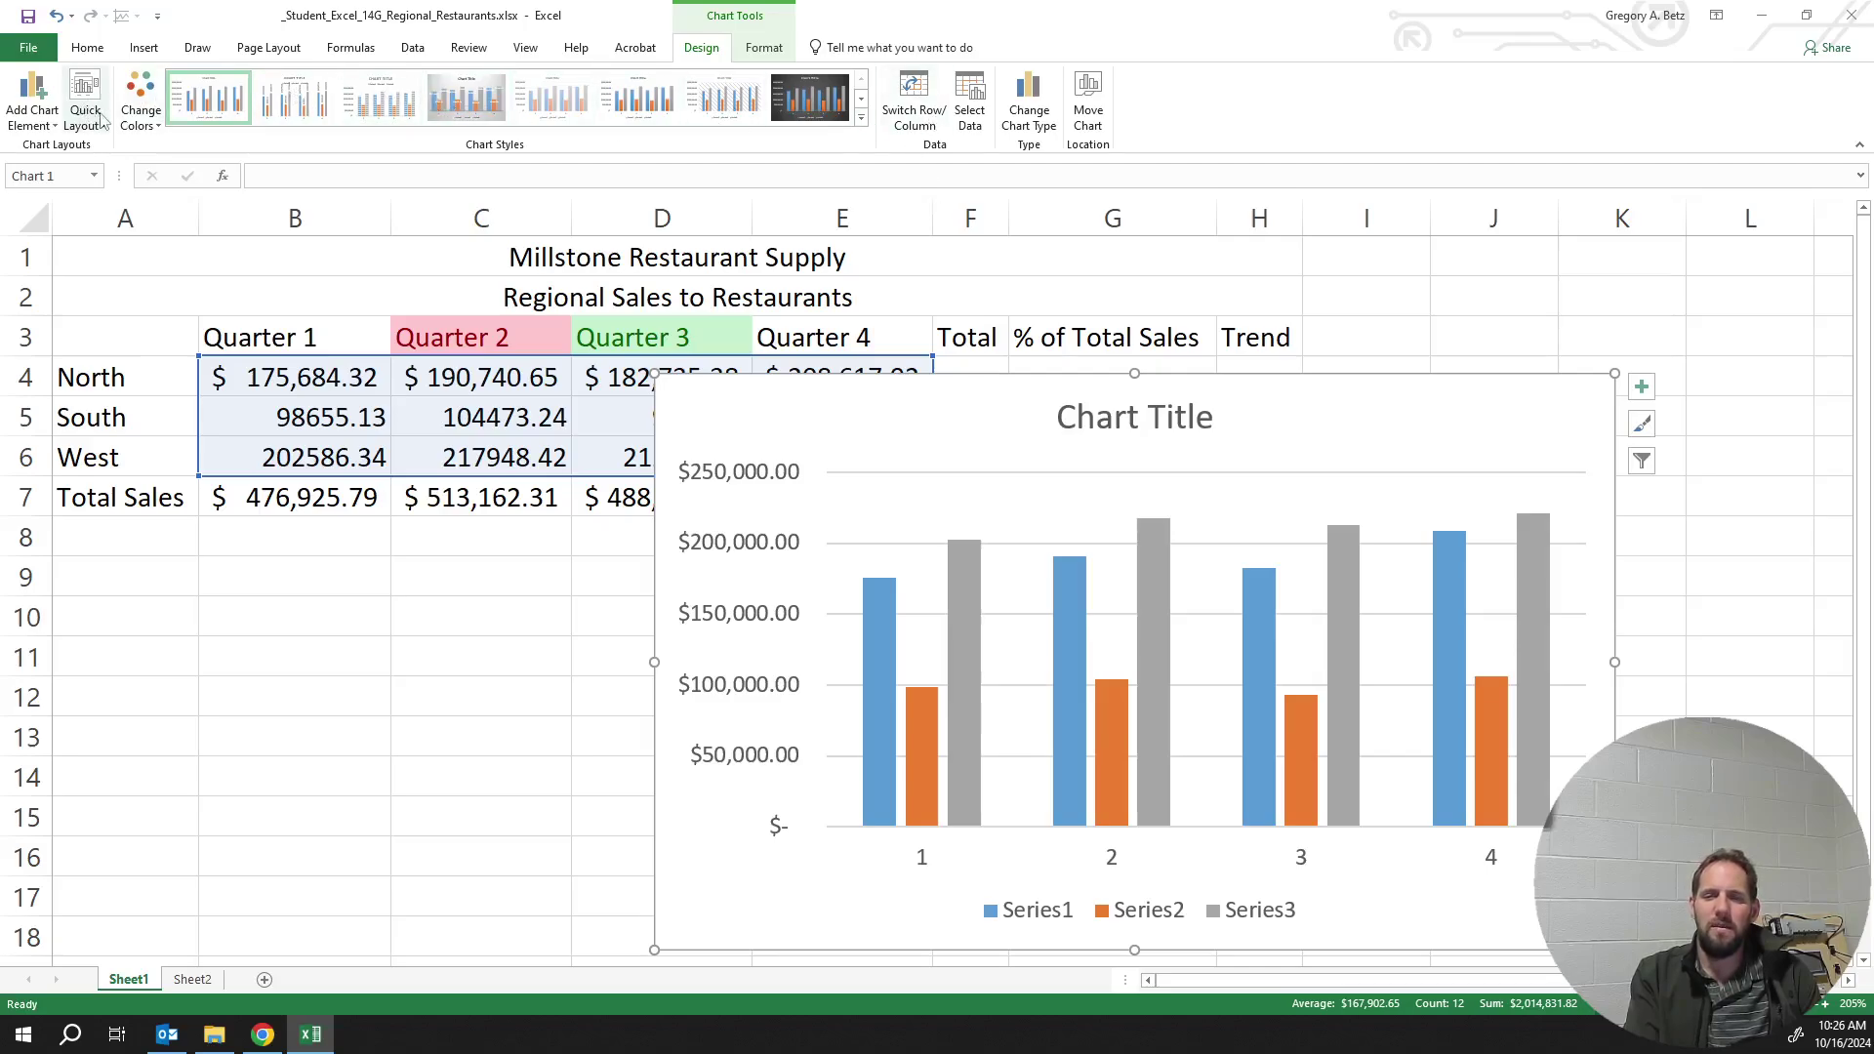
Change the type of the regional sales chart to Line
{"action": "left_click", "coordinate": [1019, 125]}
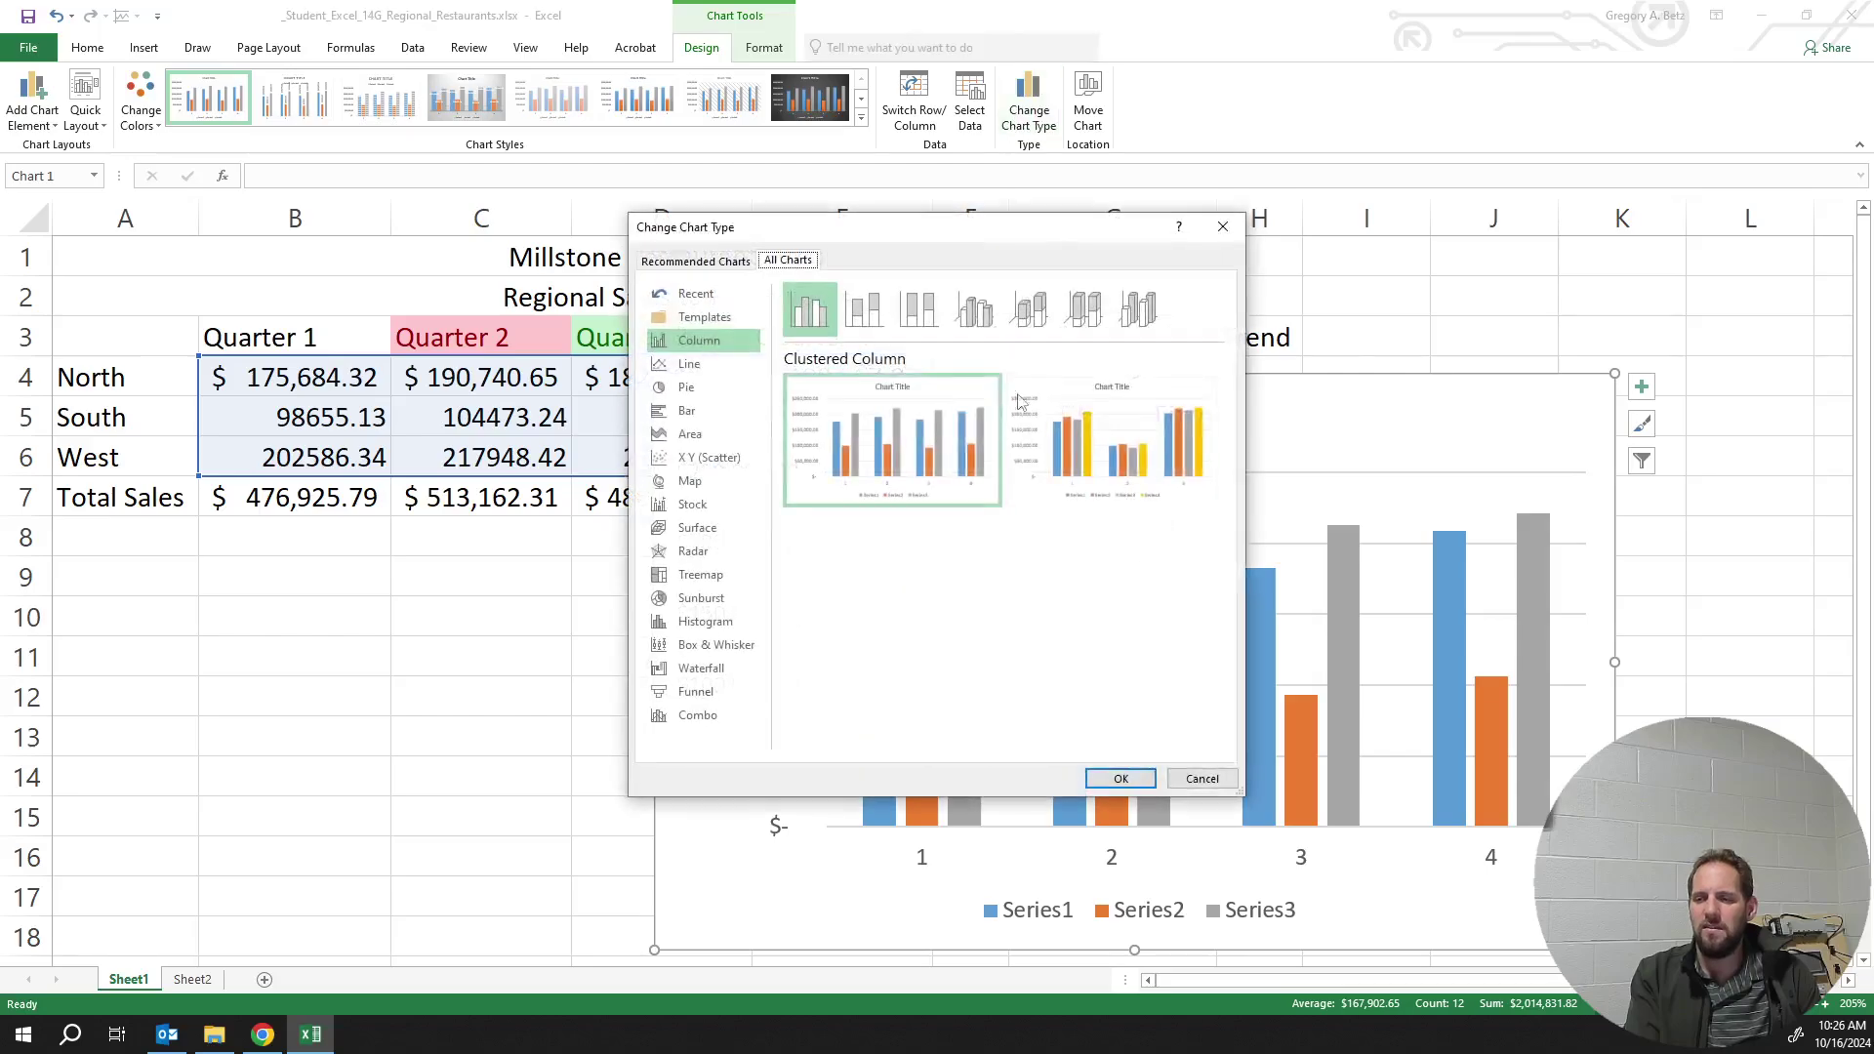
{"action": "left_click", "coordinate": [689, 363]}
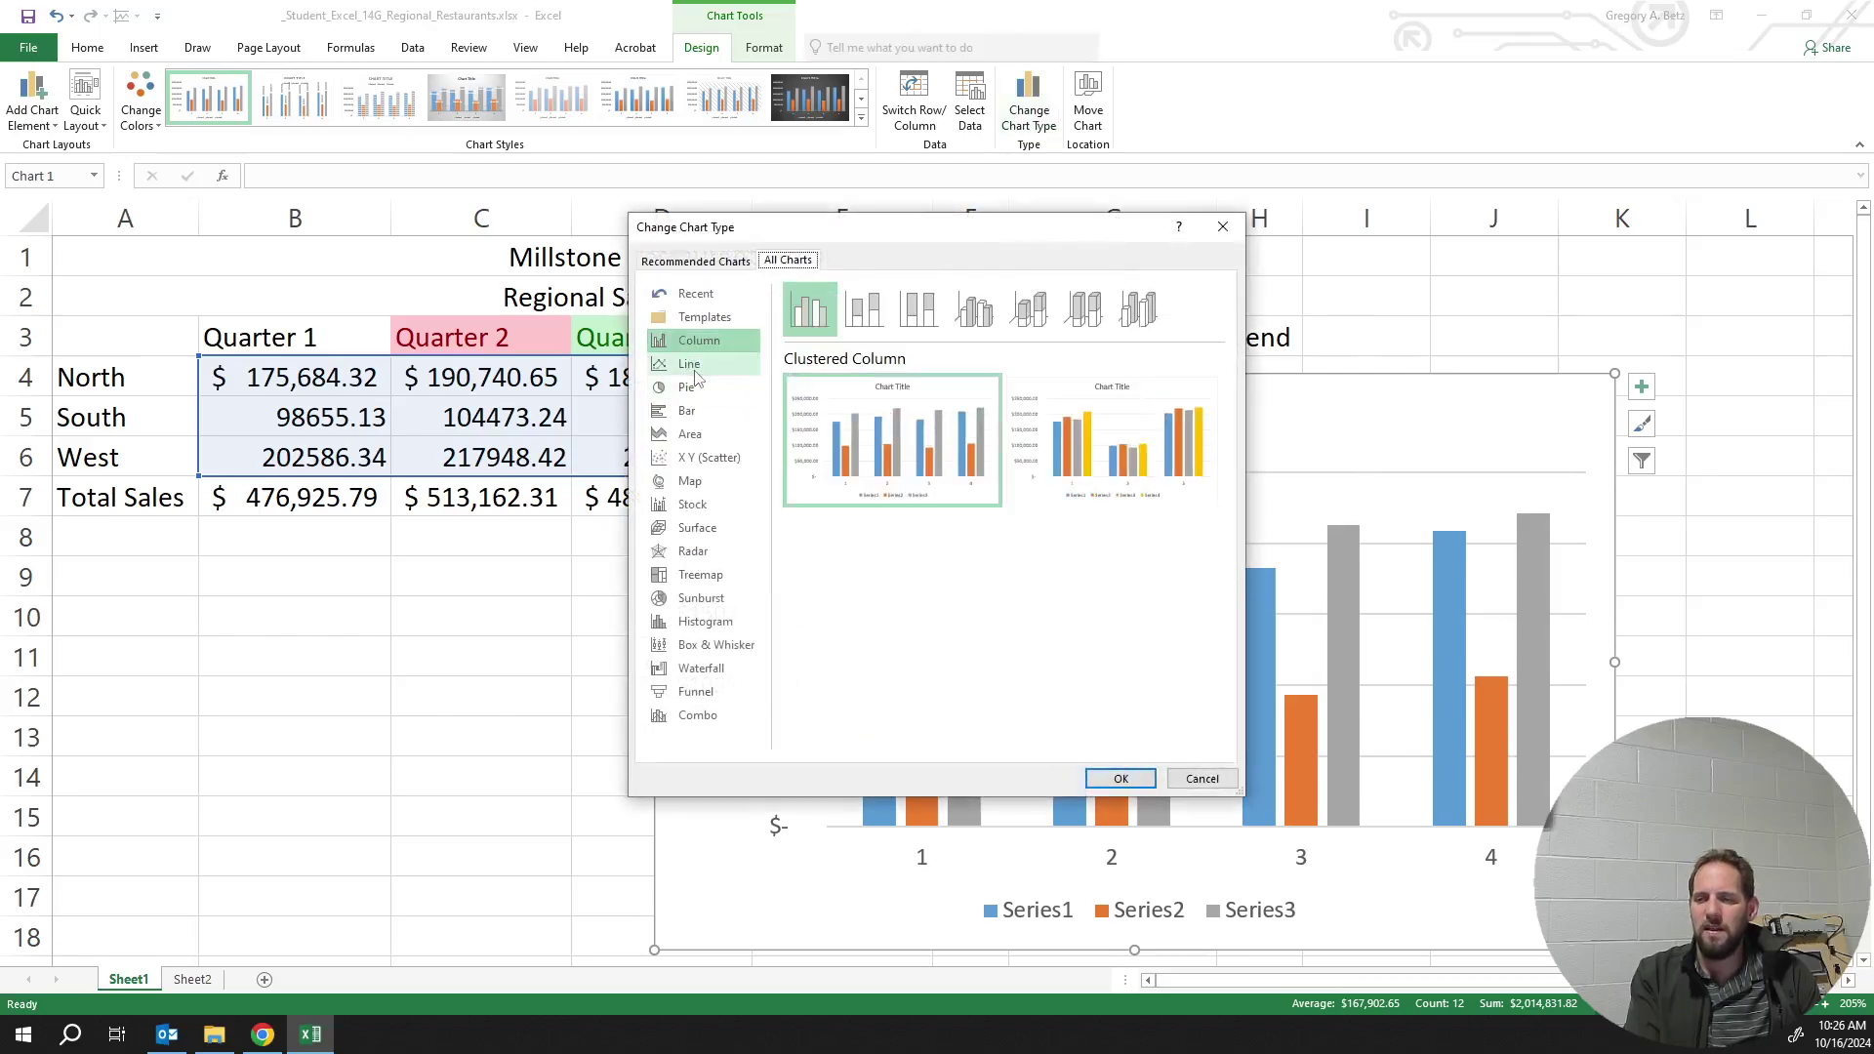
{"action": "left_click", "coordinate": [1120, 778]}
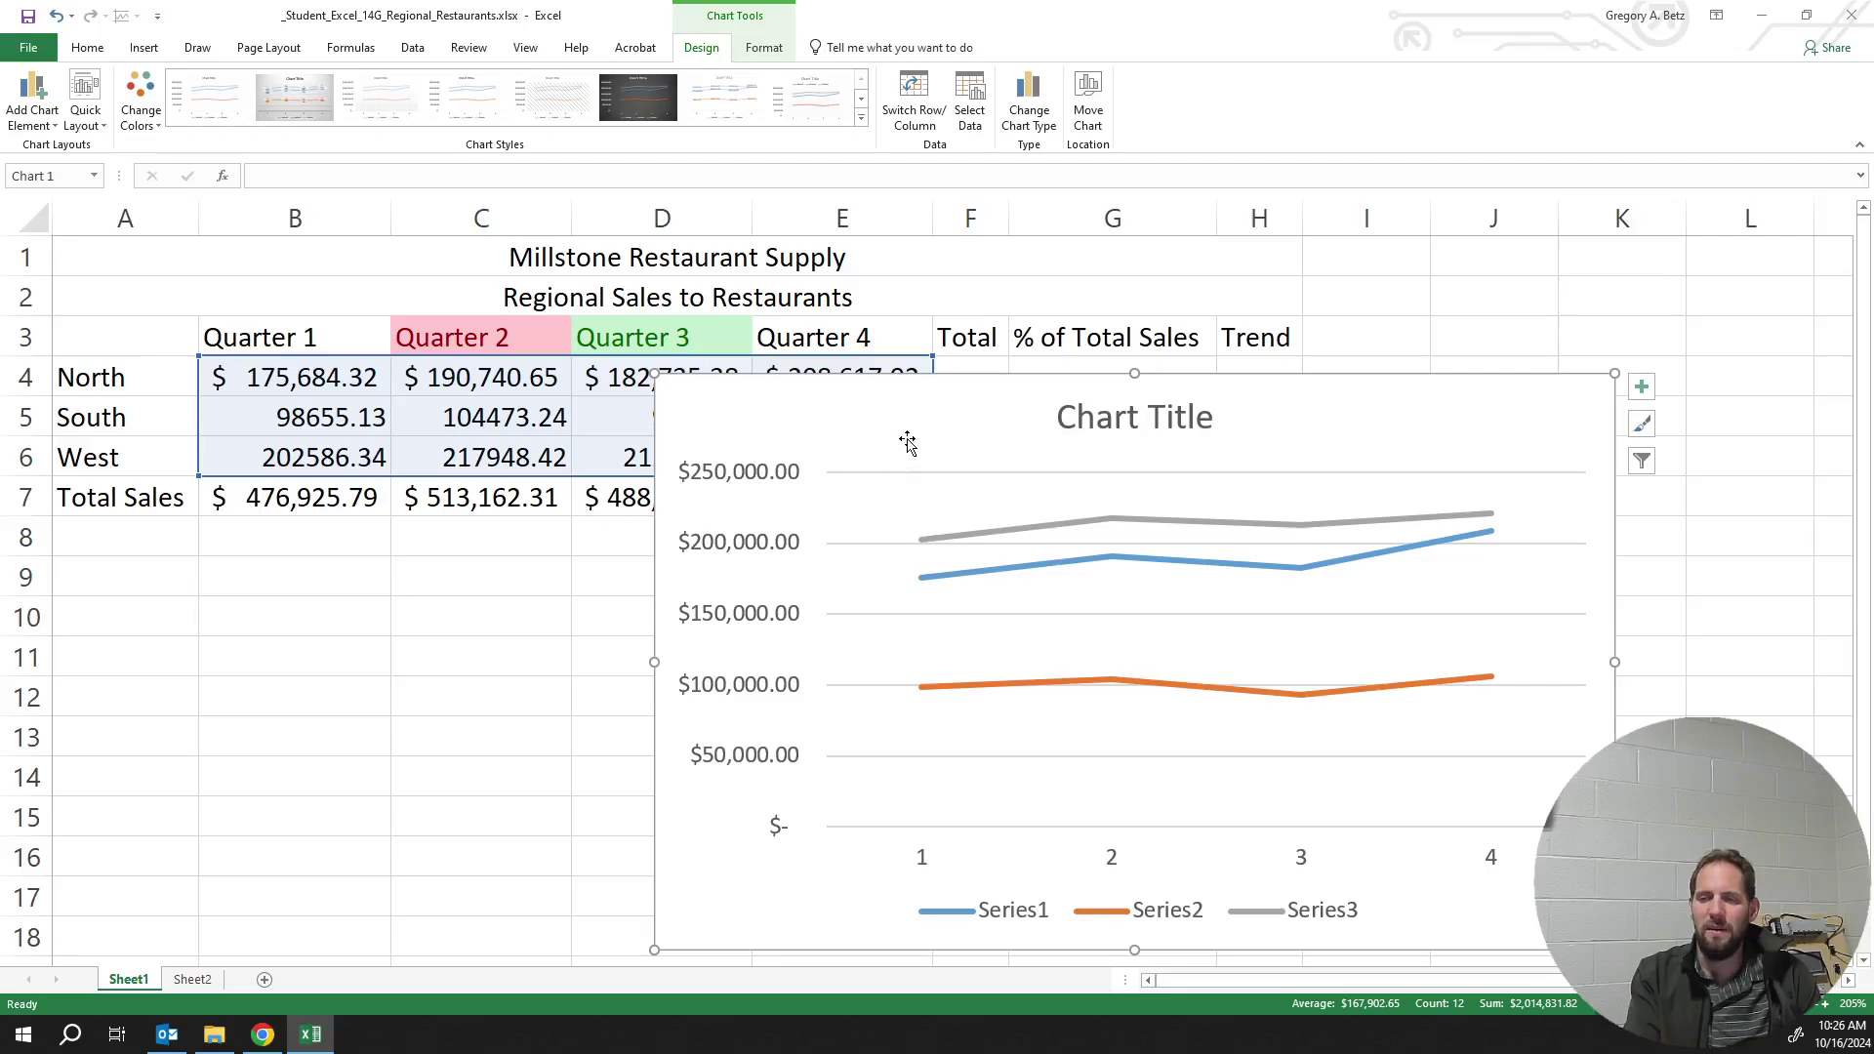
Change the sales chart's type to the recommended Clustered Column and shift the chart slightly up to the header row
{"action": "left_click", "coordinate": [1029, 106]}
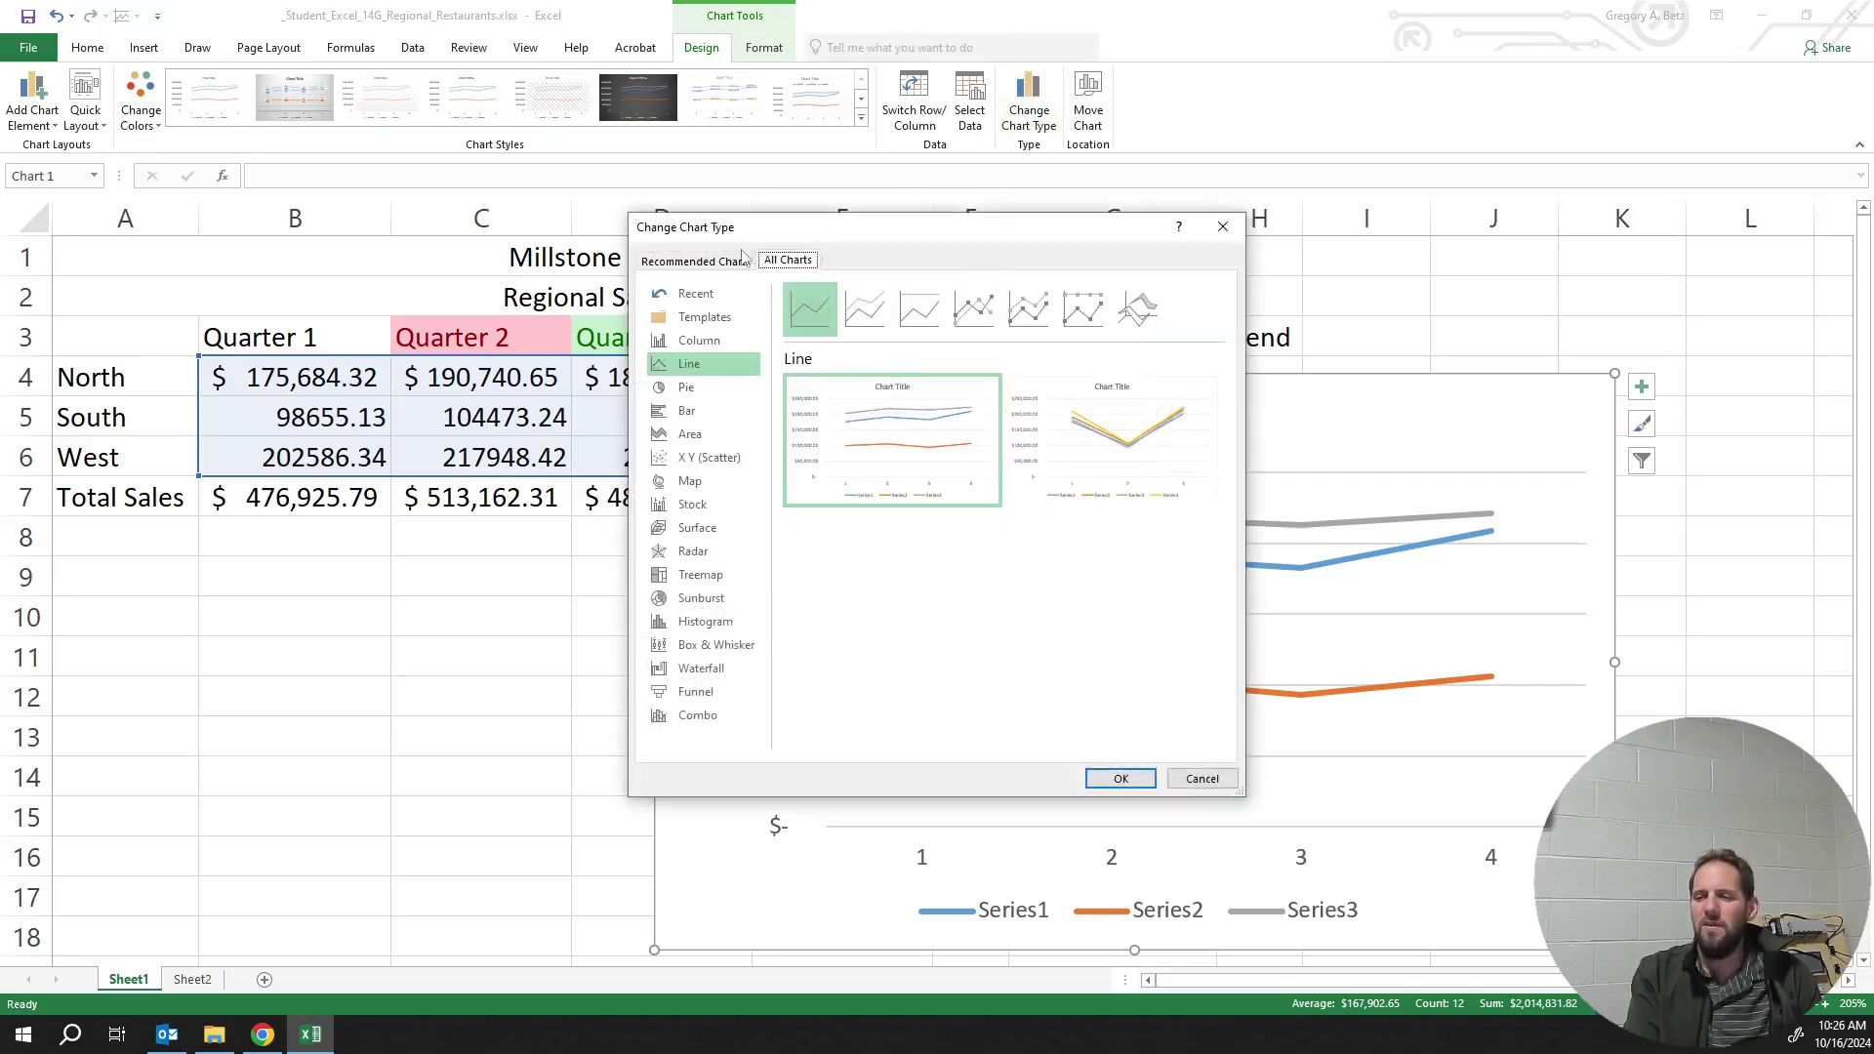
{"action": "left_click", "coordinate": [696, 262]}
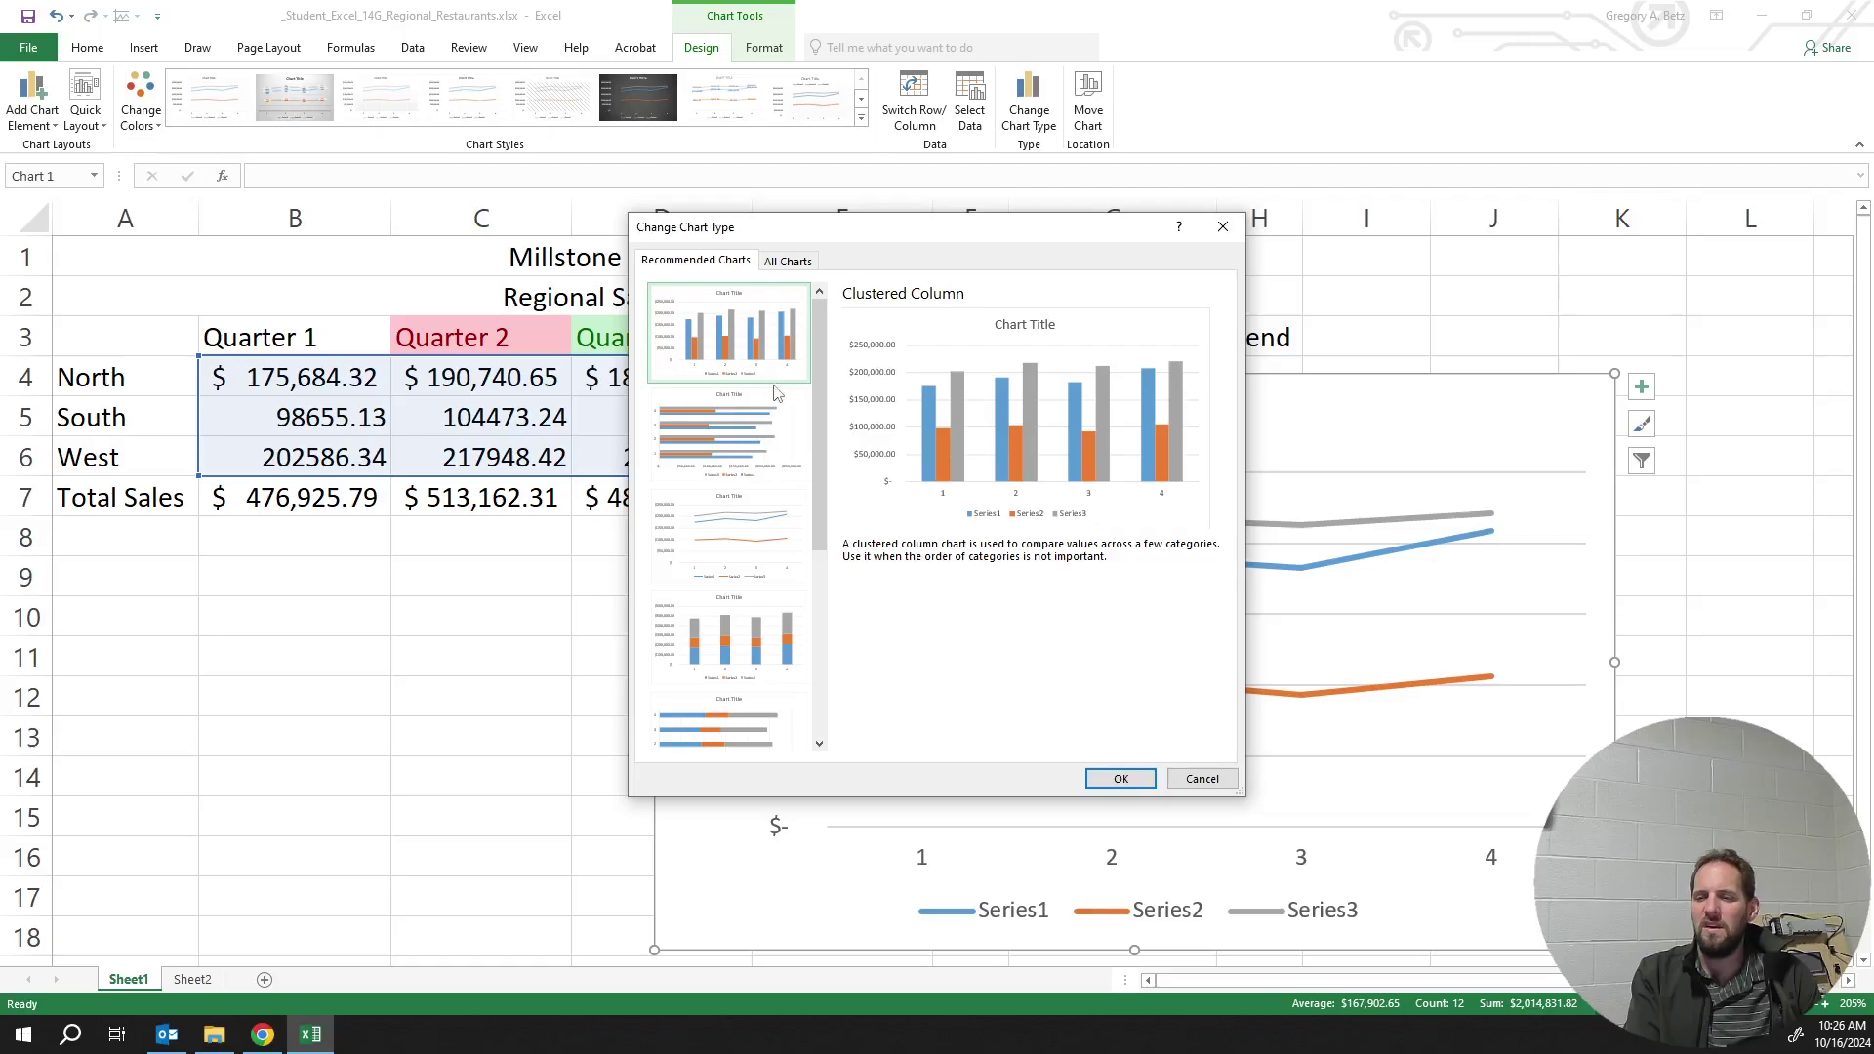
{"action": "left_click", "coordinate": [1118, 778]}
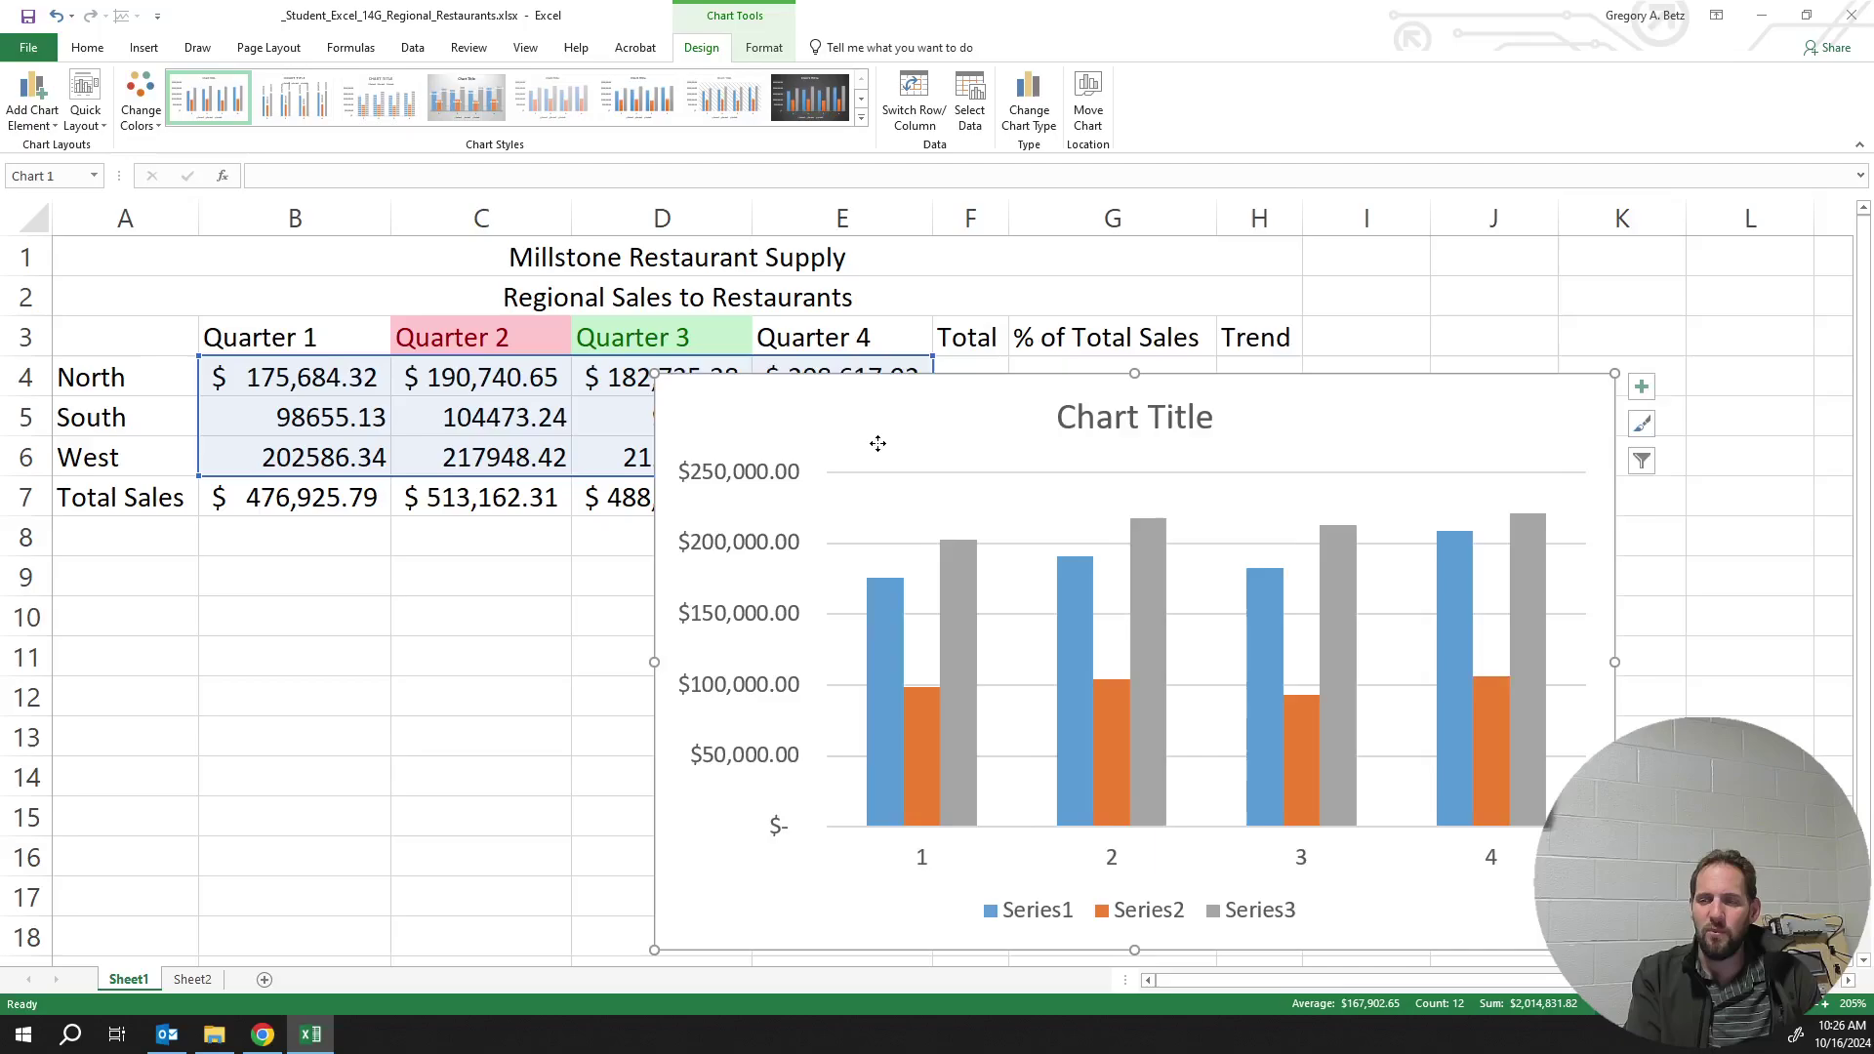
{"action": "mouse_move", "coordinate": [878, 443]}
{"action": "left_mouse_down"}
{"action": "mouse_move", "coordinate": [817, 372]}
{"action": "mouse_move", "coordinate": [853, 415]}
{"action": "left_mouse_up"}
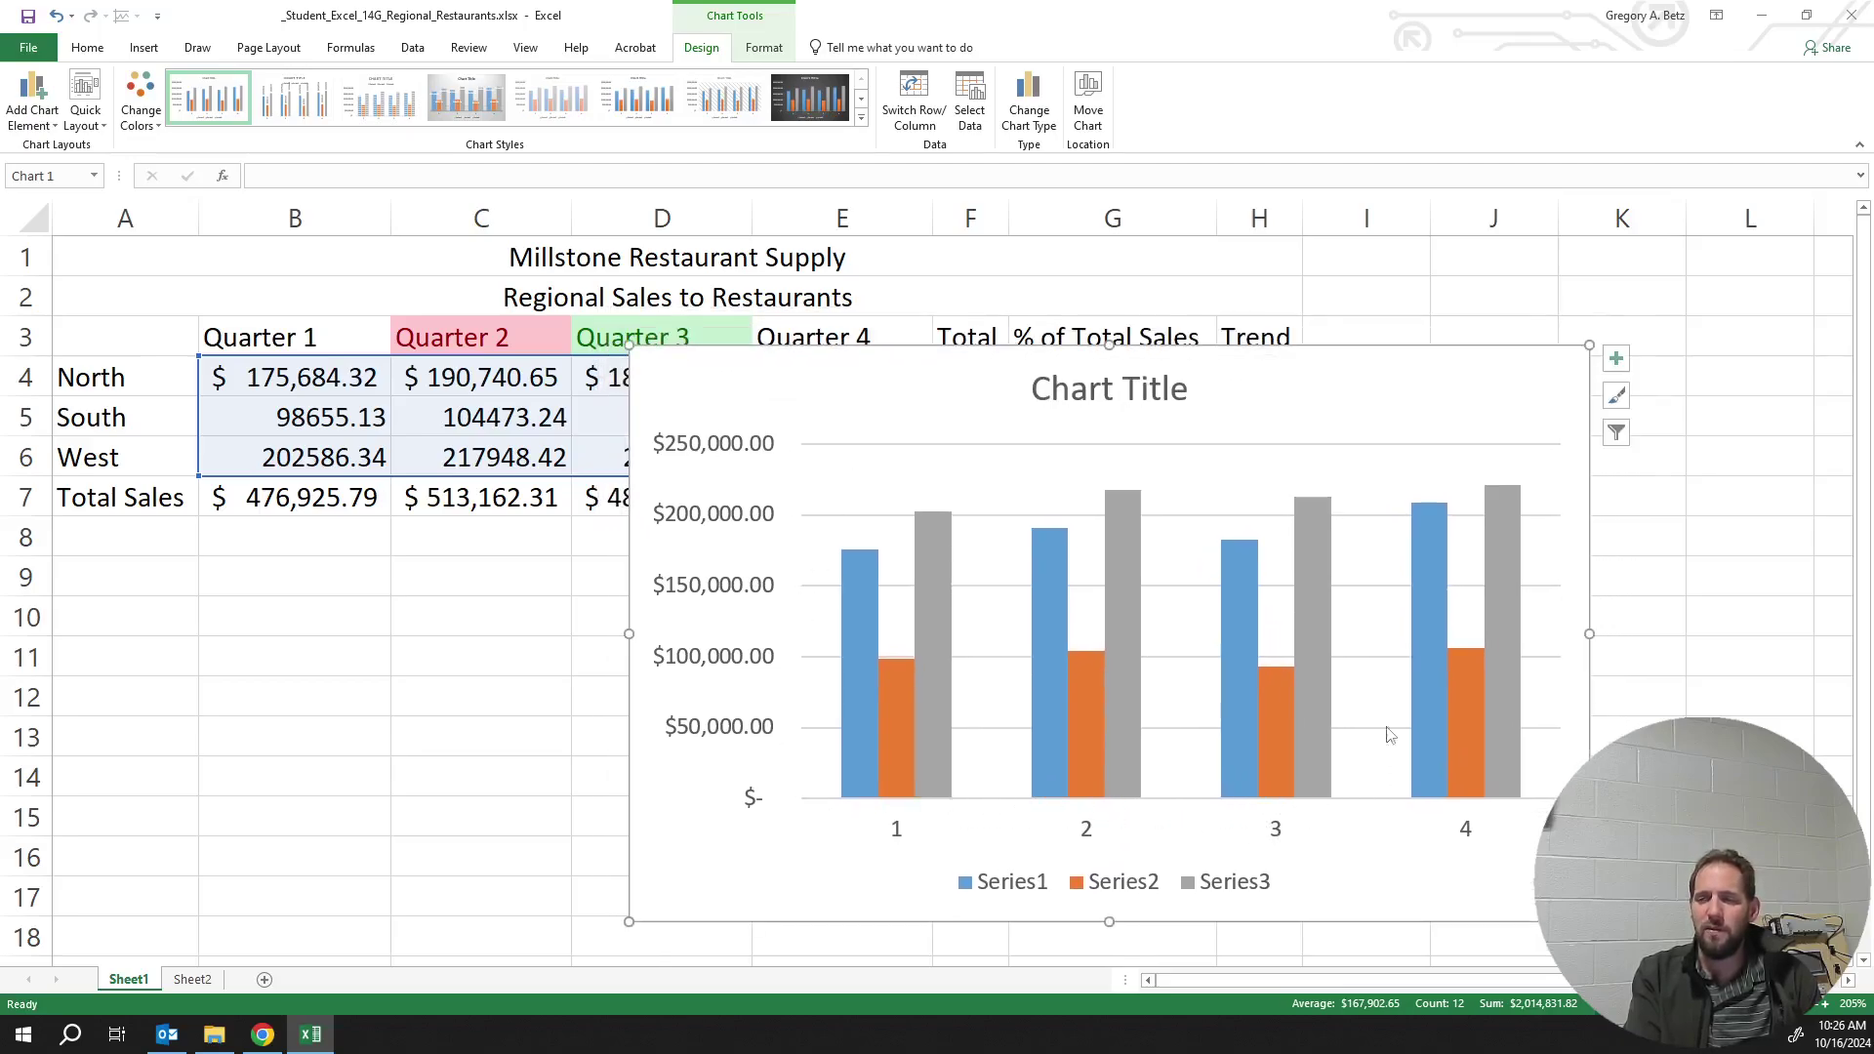
Set the chart's horizontal axis labels to the quarter headings in B3:E3
{"action": "left_click", "coordinate": [972, 104]}
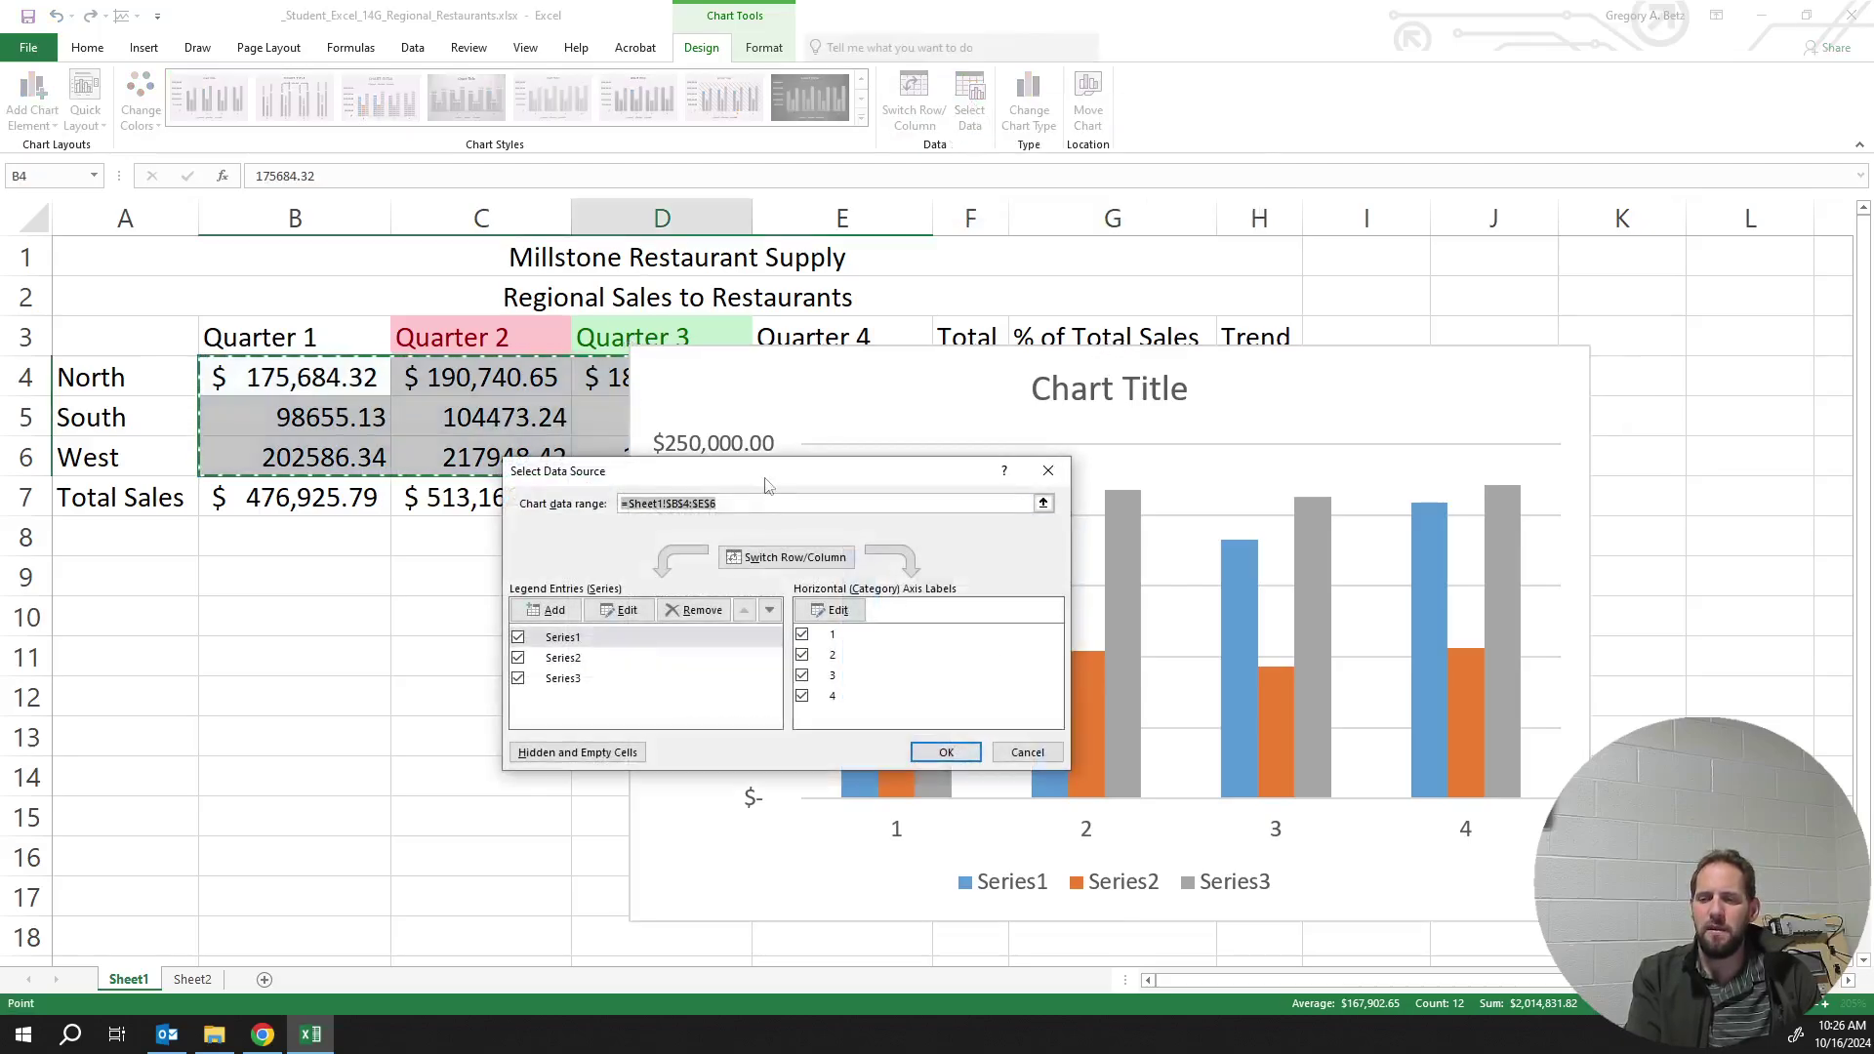
{"action": "left_click_drag", "start_coordinate": [789, 477], "coordinate": [804, 484]}
{"action": "left_click", "coordinate": [863, 645]}
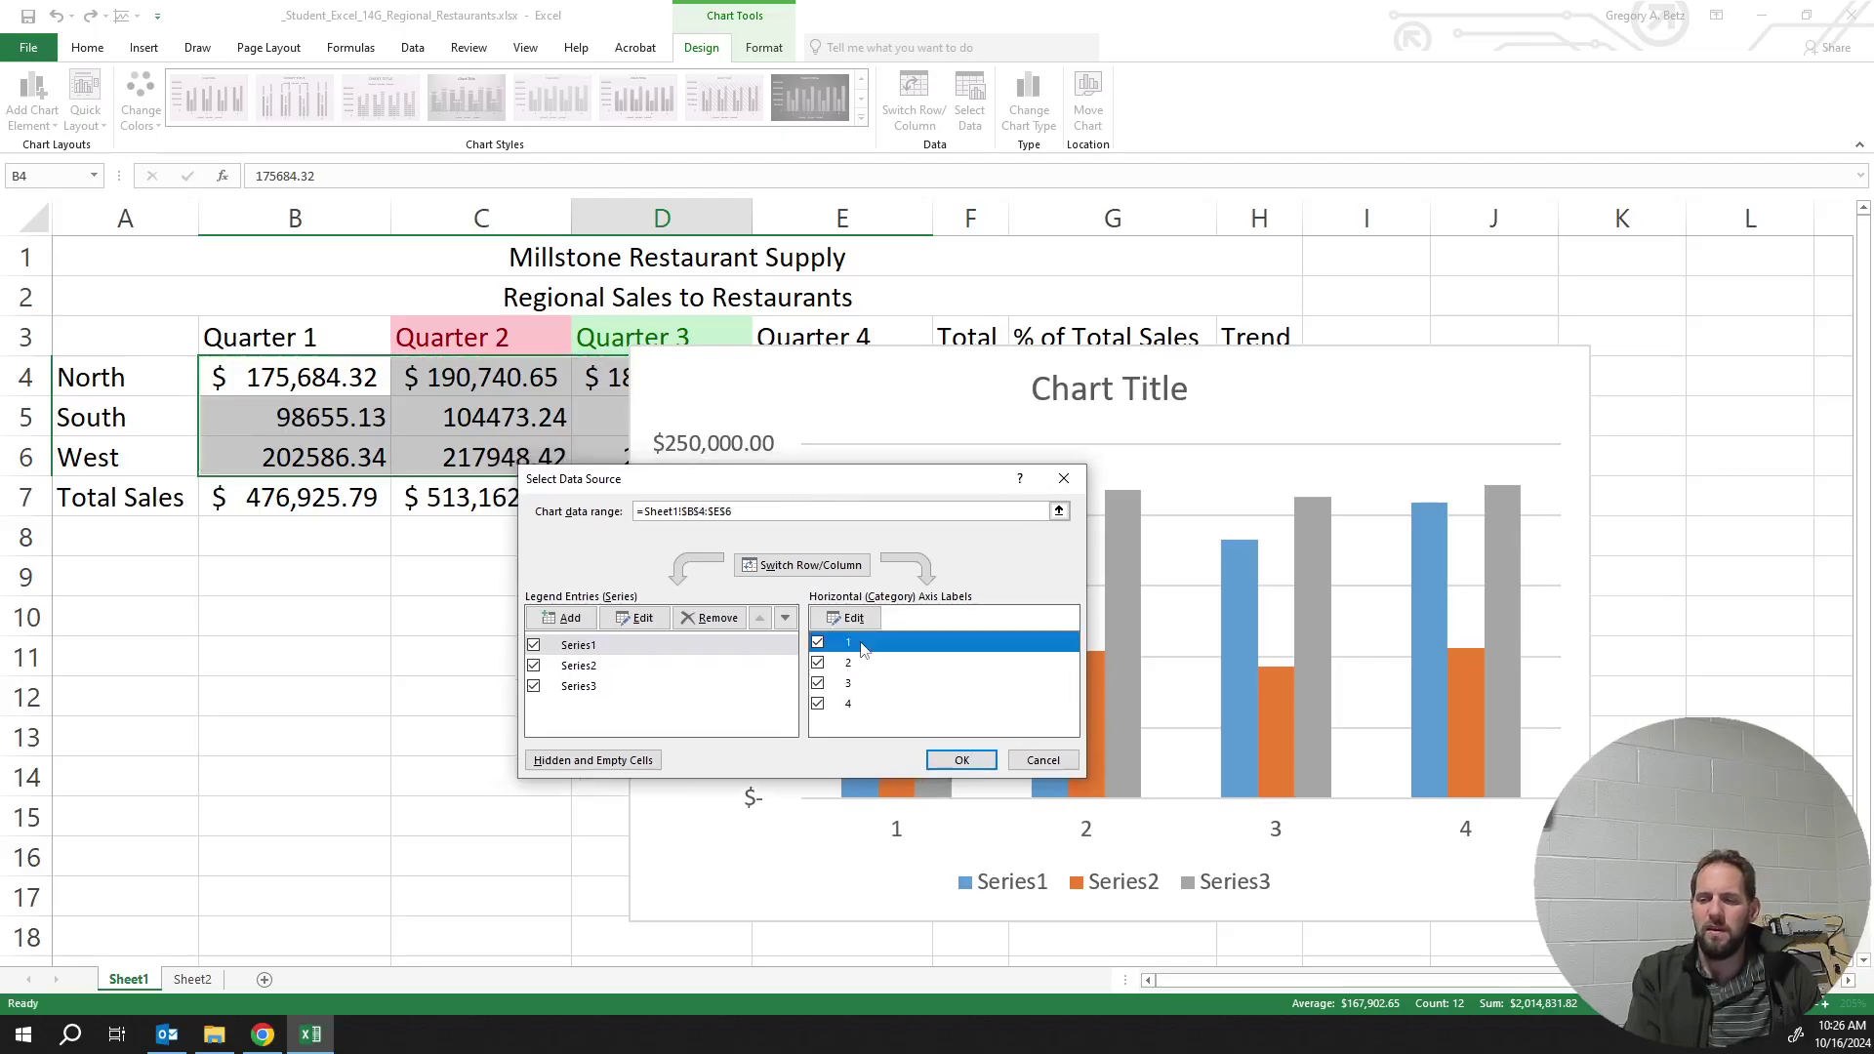
{"action": "left_click_drag", "start_coordinate": [860, 667], "coordinate": [861, 705]}
{"action": "left_click", "coordinate": [846, 618]}
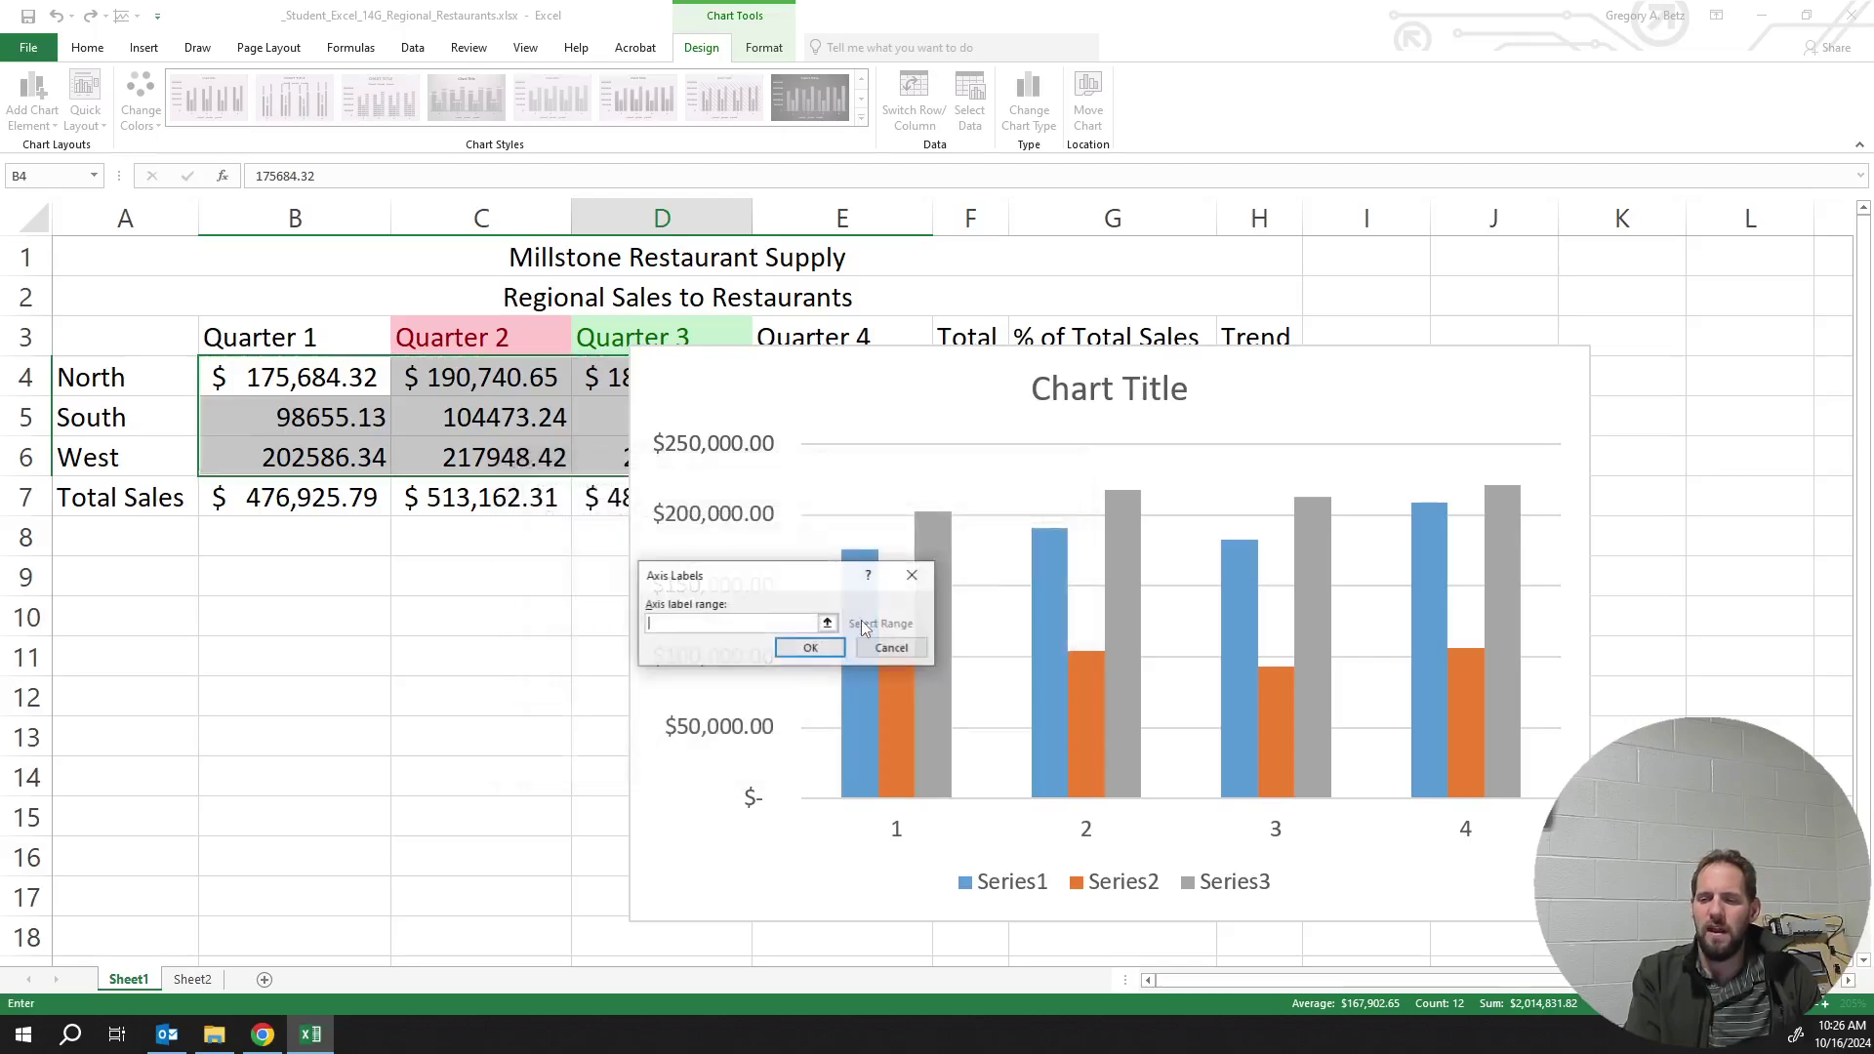
{"action": "left_click_drag", "start_coordinate": [314, 334], "coordinate": [908, 340]}
{"action": "left_click", "coordinate": [811, 649]}
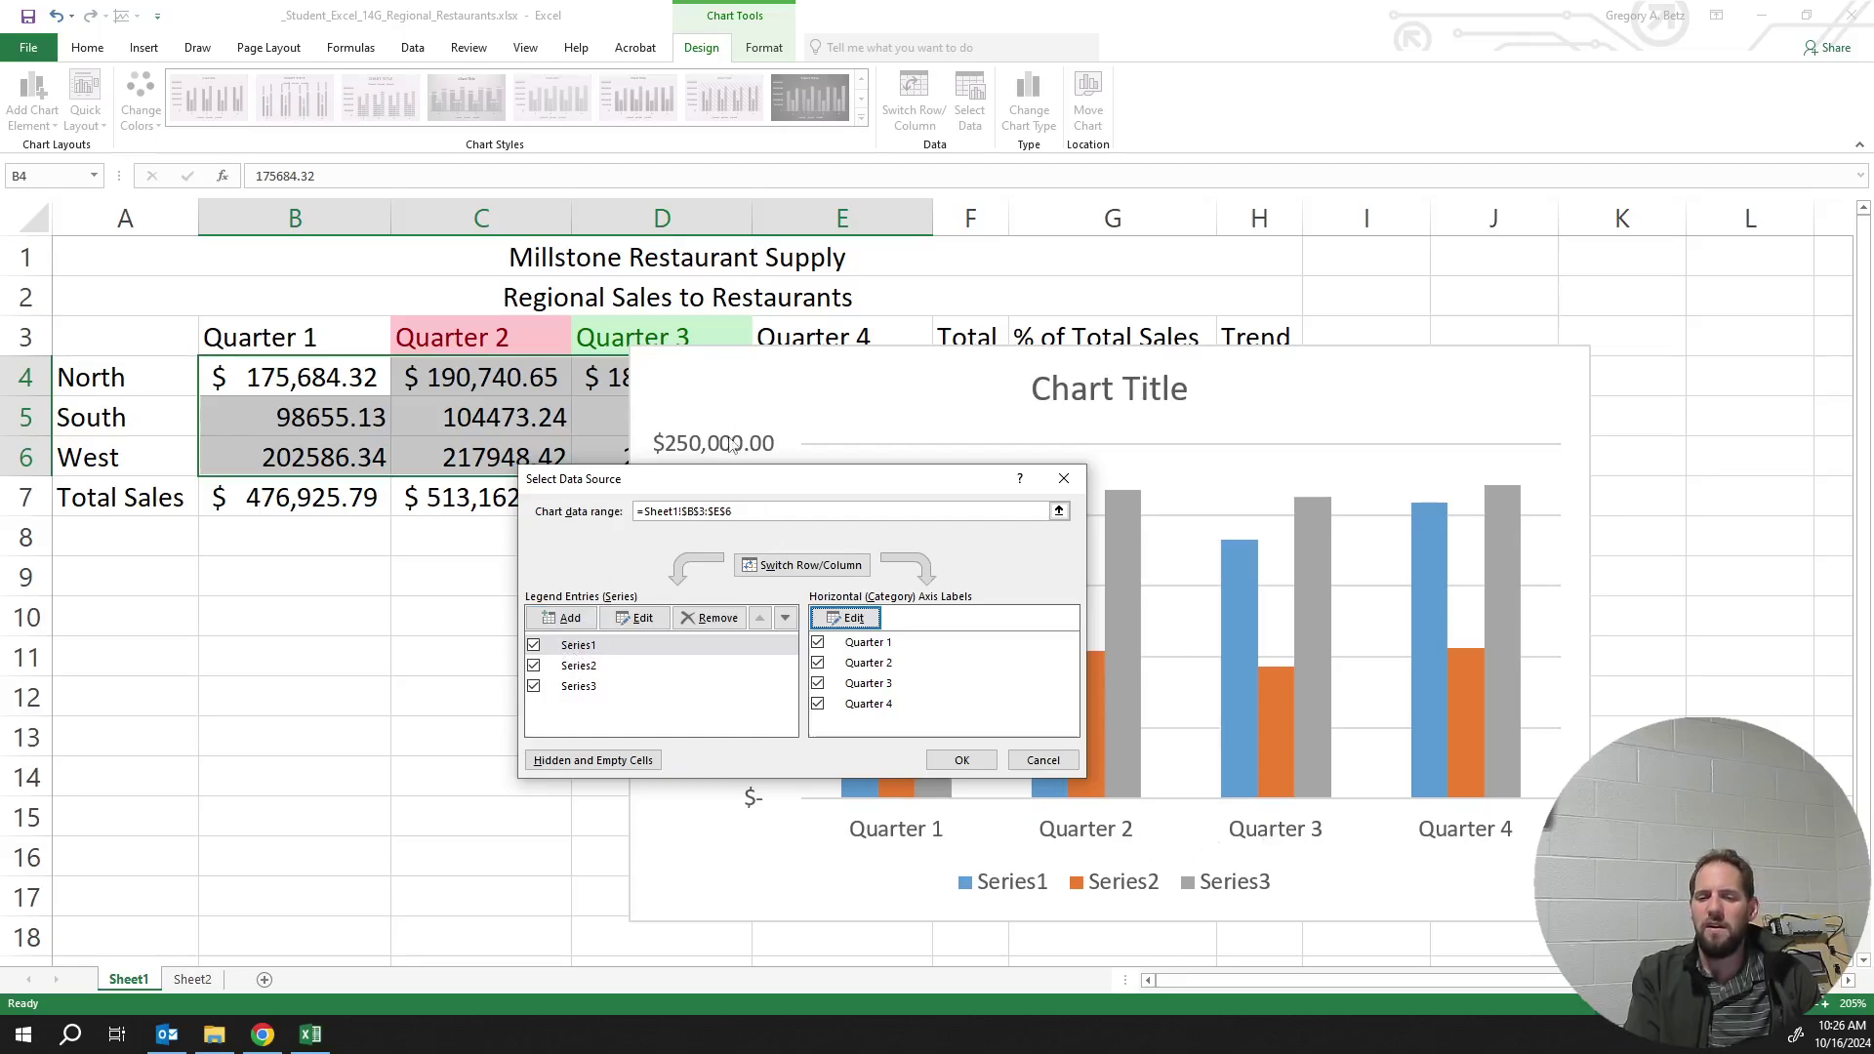
Name the three chart series from cells A4, A5 and A6 (North, South, West) and apply the data source changes
{"action": "left_click", "coordinate": [635, 618]}
{"action": "left_click", "coordinate": [145, 386]}
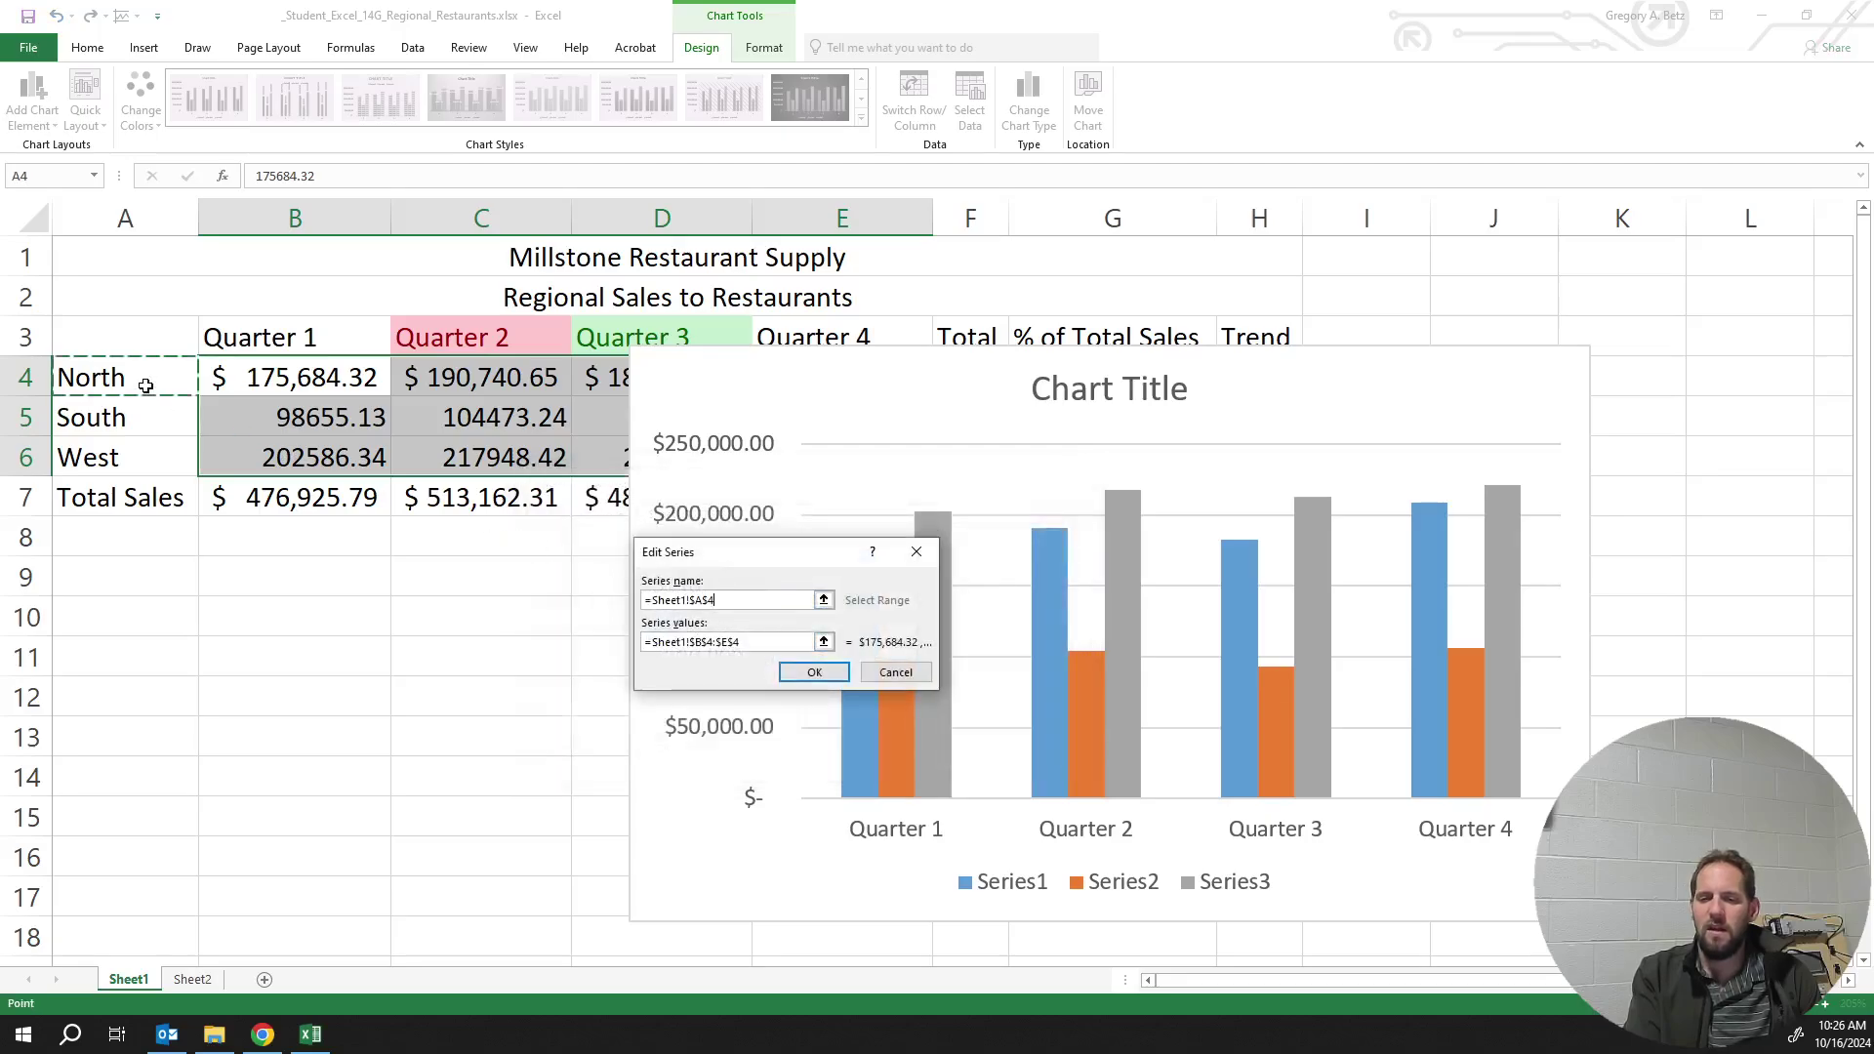
{"action": "left_click", "coordinate": [820, 673]}
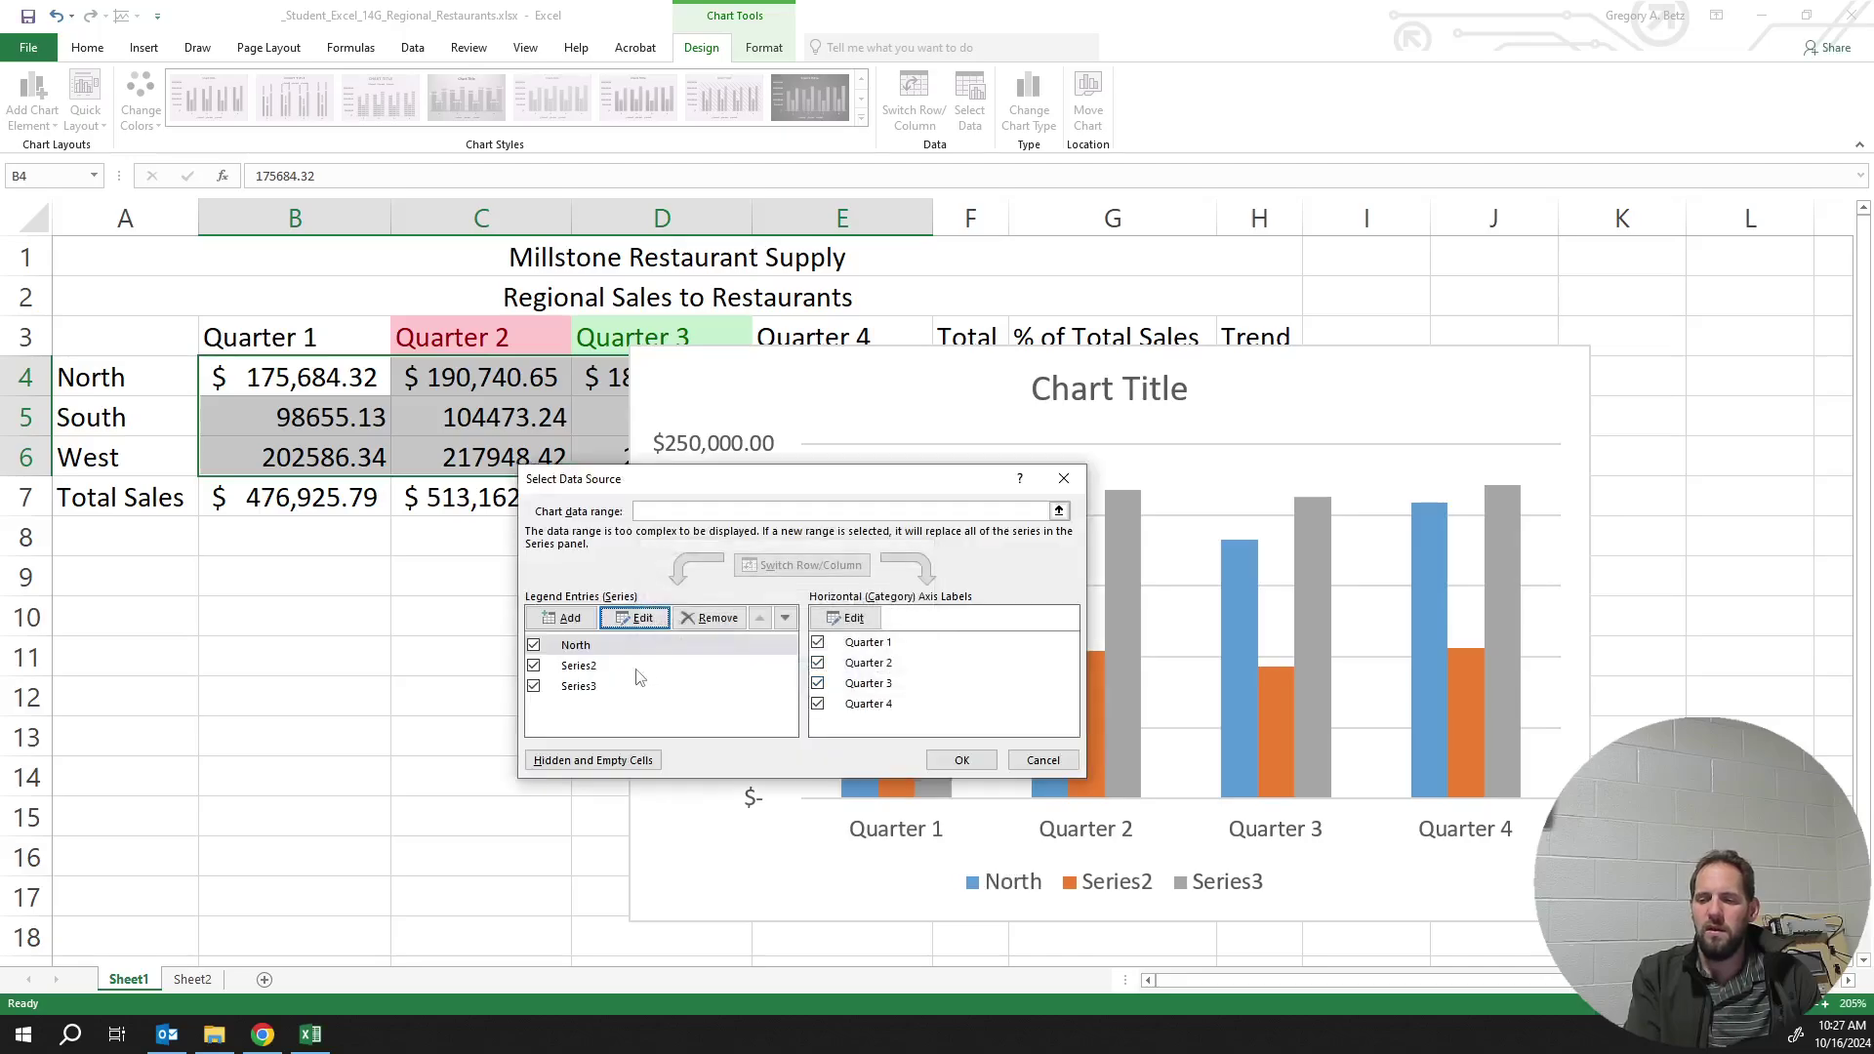
{"action": "left_click", "coordinate": [640, 667]}
{"action": "left_click", "coordinate": [636, 618]}
{"action": "left_click", "coordinate": [119, 420]}
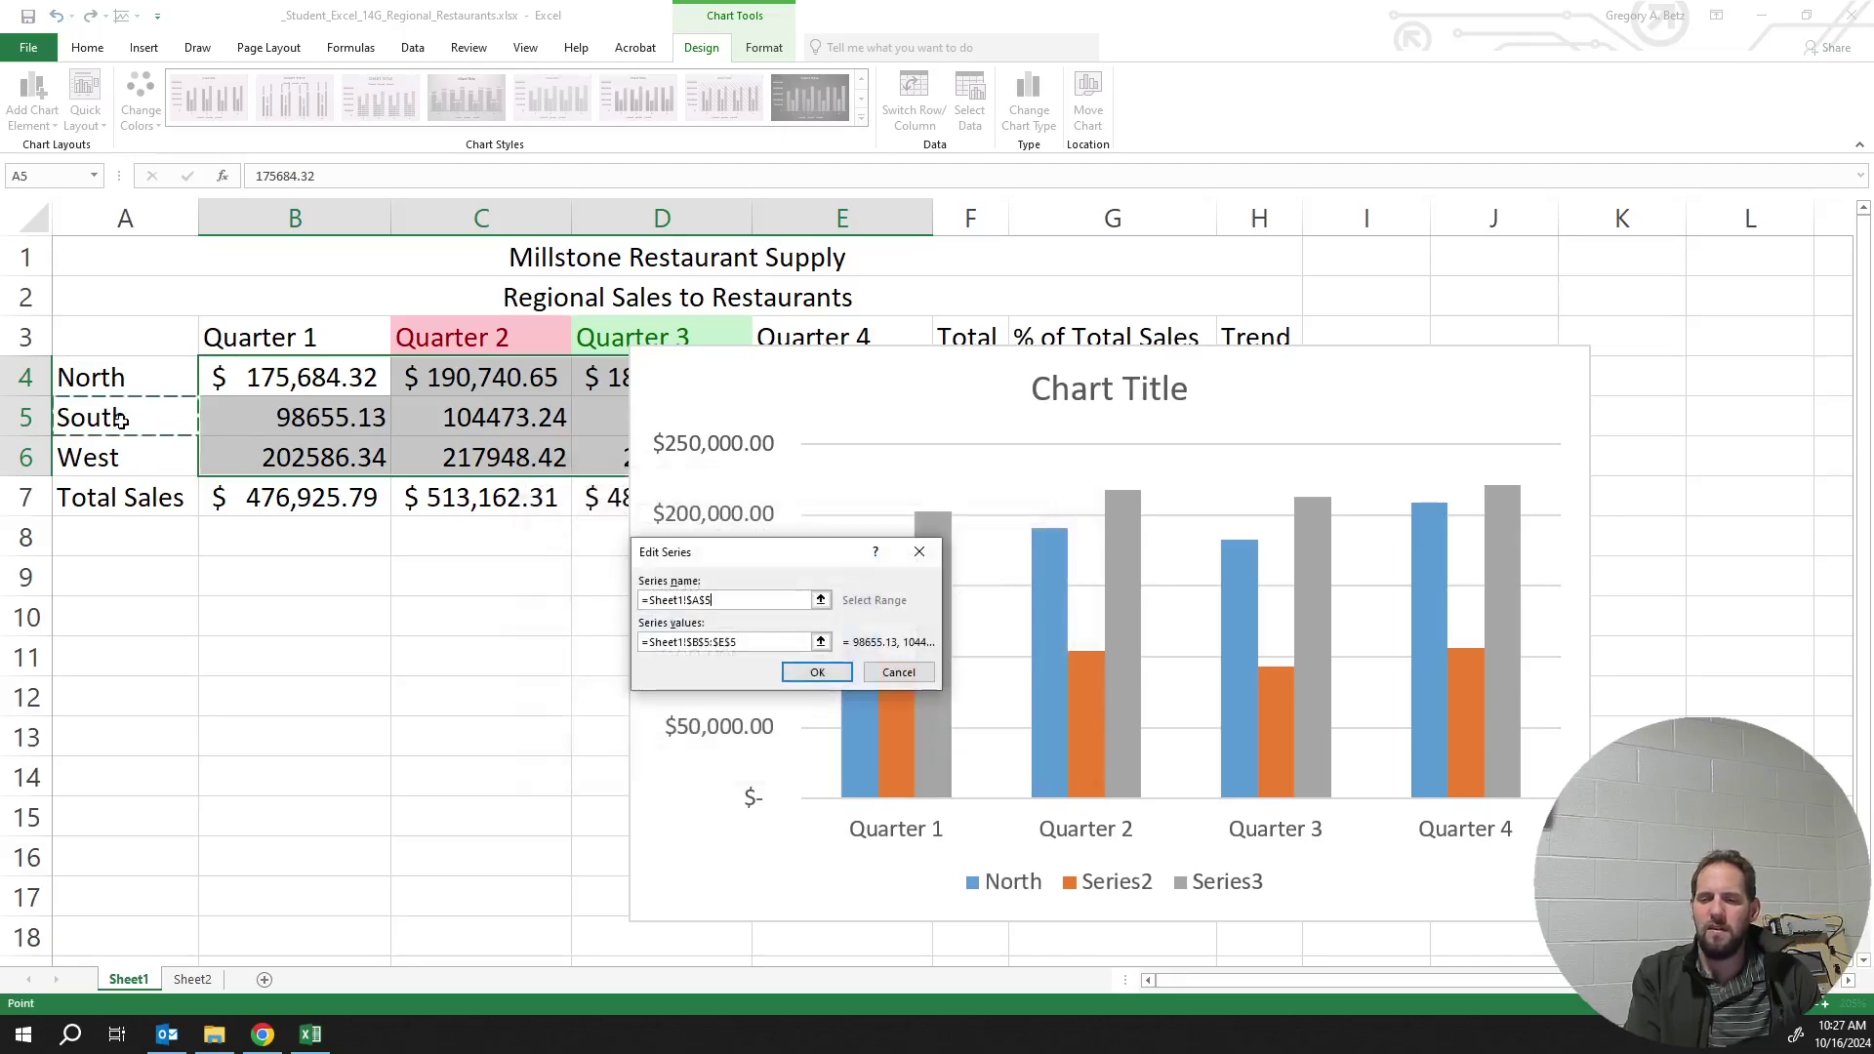
{"action": "left_click", "coordinate": [817, 672]}
{"action": "left_click", "coordinate": [590, 687]}
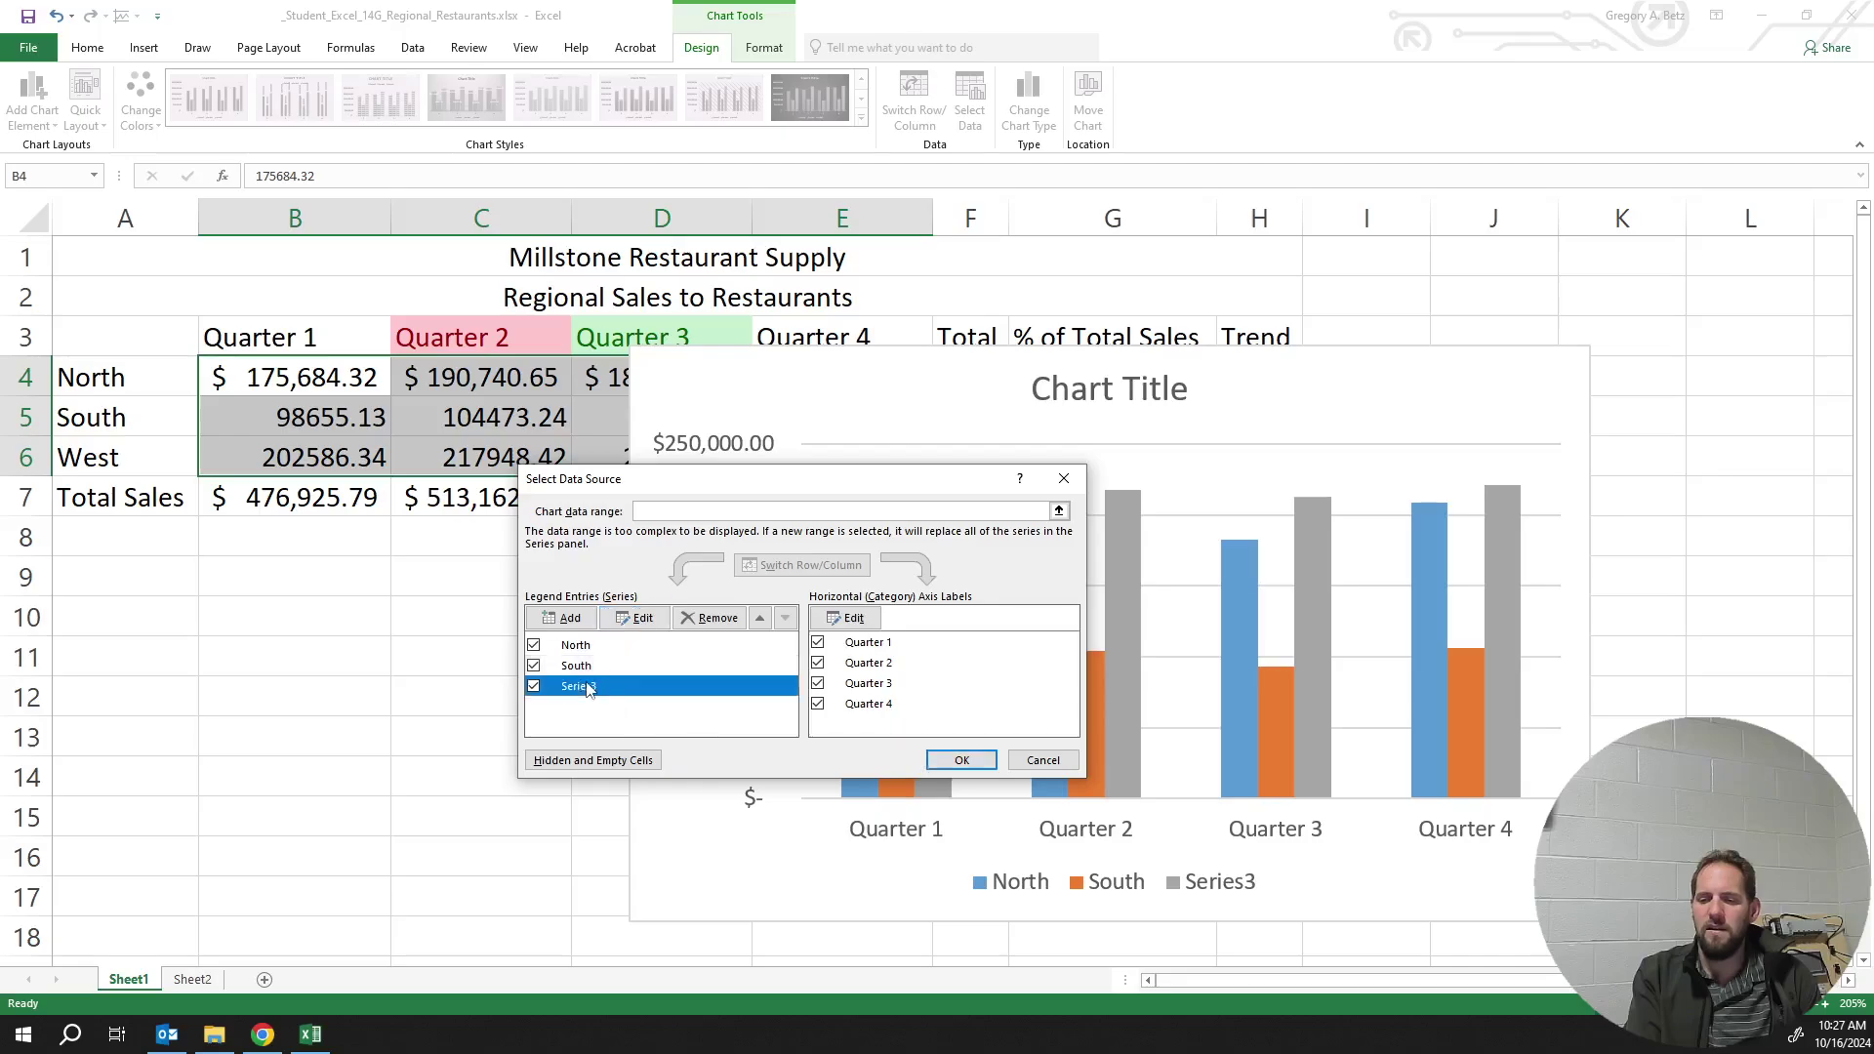
{"action": "left_click", "coordinate": [639, 618]}
{"action": "left_click", "coordinate": [103, 446]}
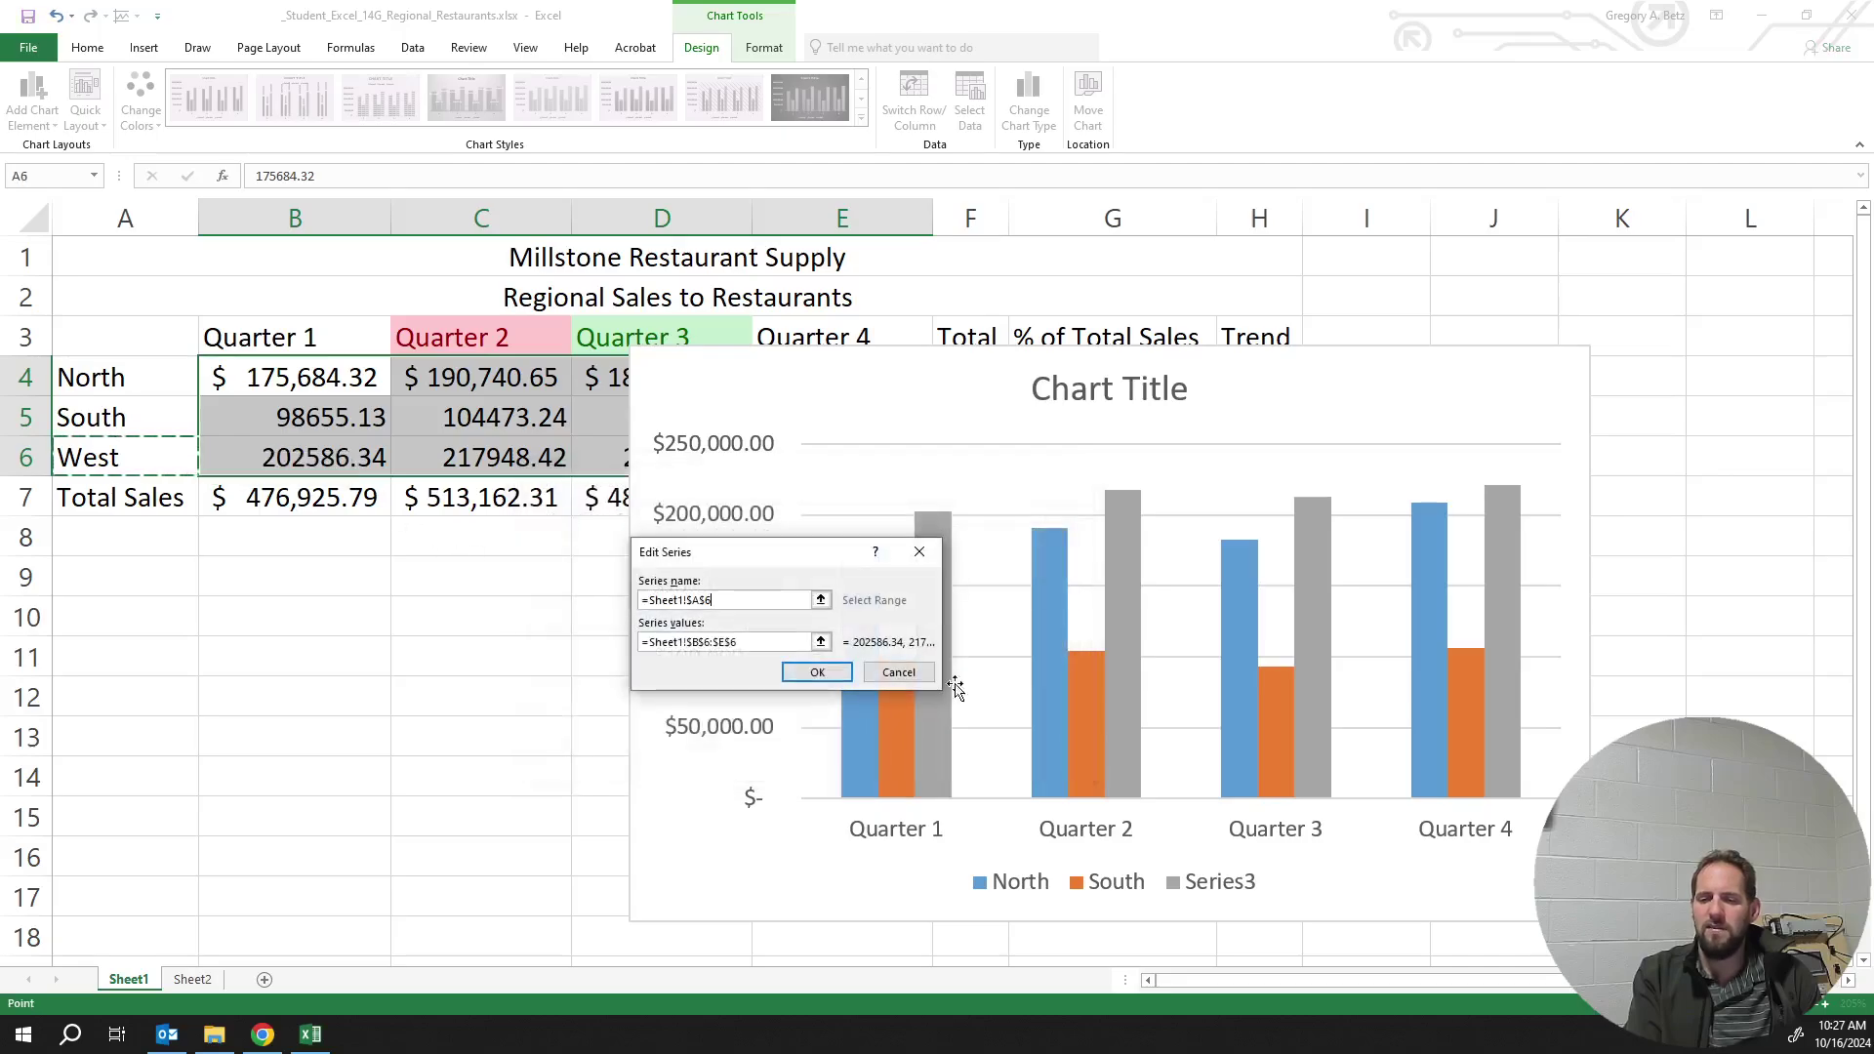
{"action": "left_click", "coordinate": [829, 674]}
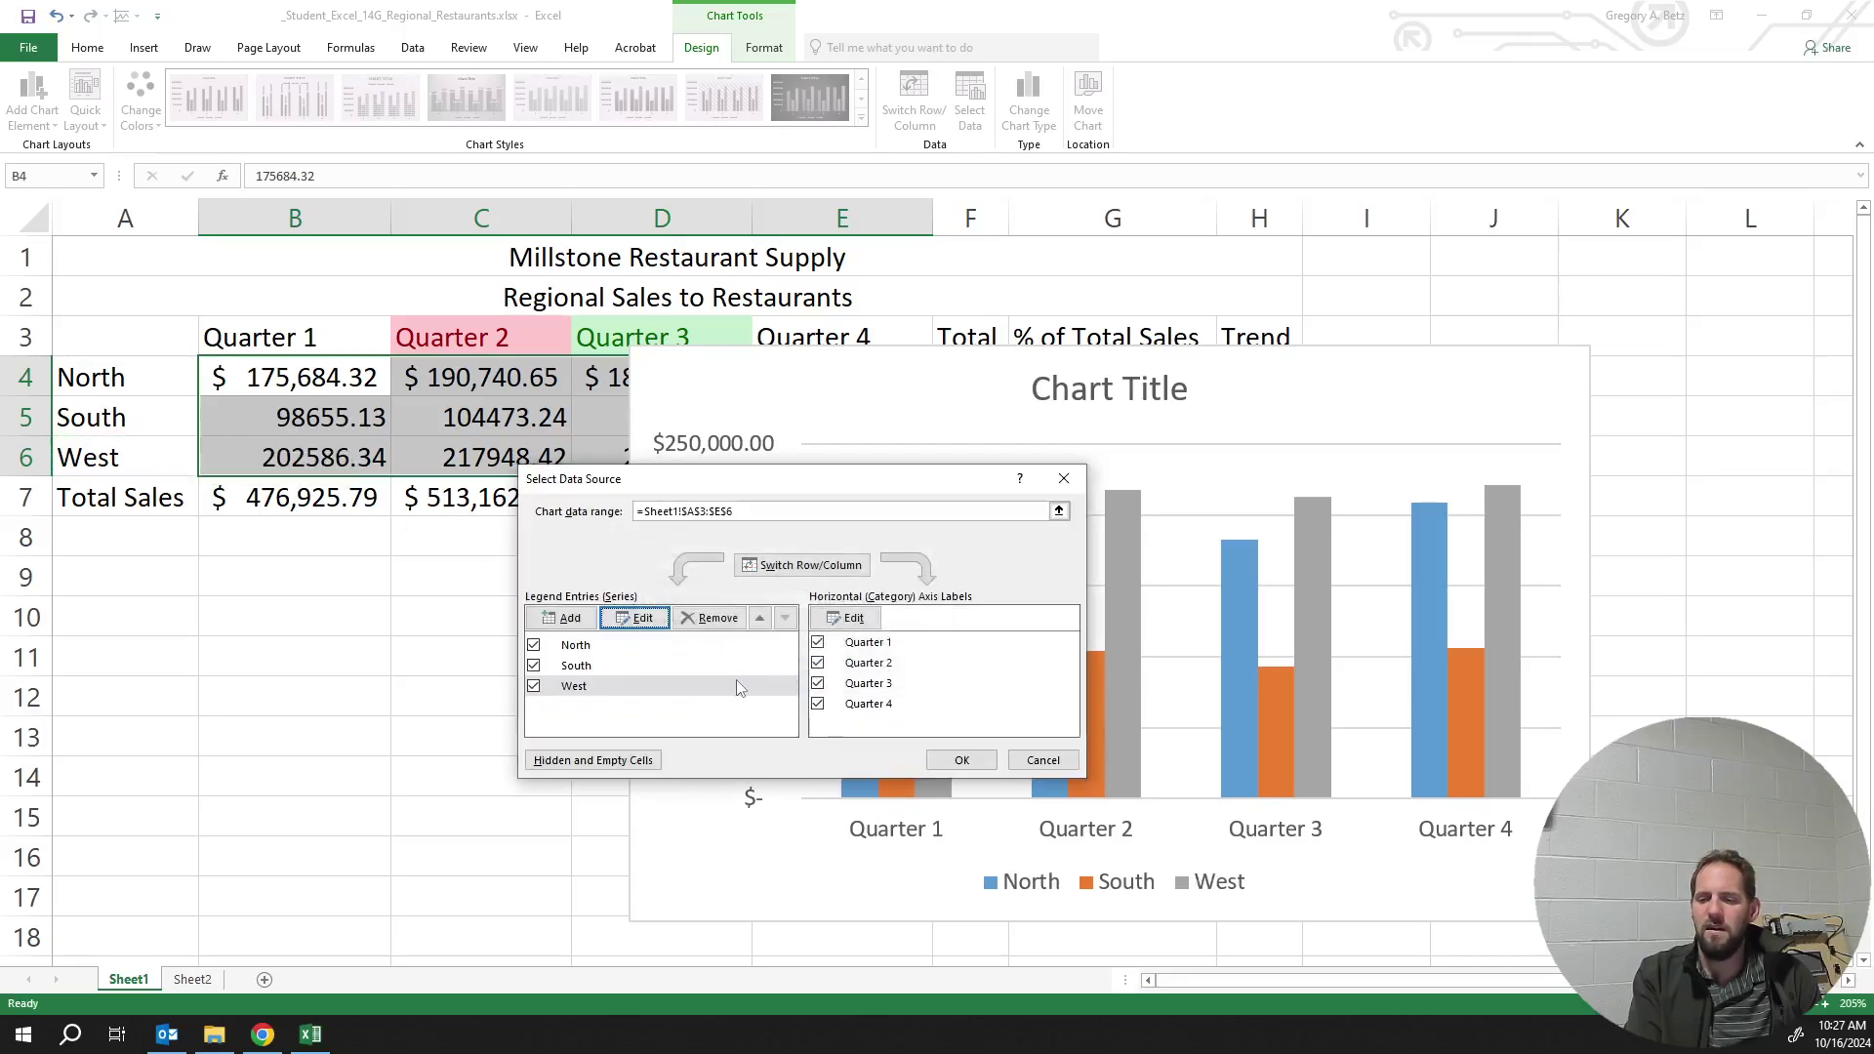
{"action": "left_click", "coordinate": [962, 760]}
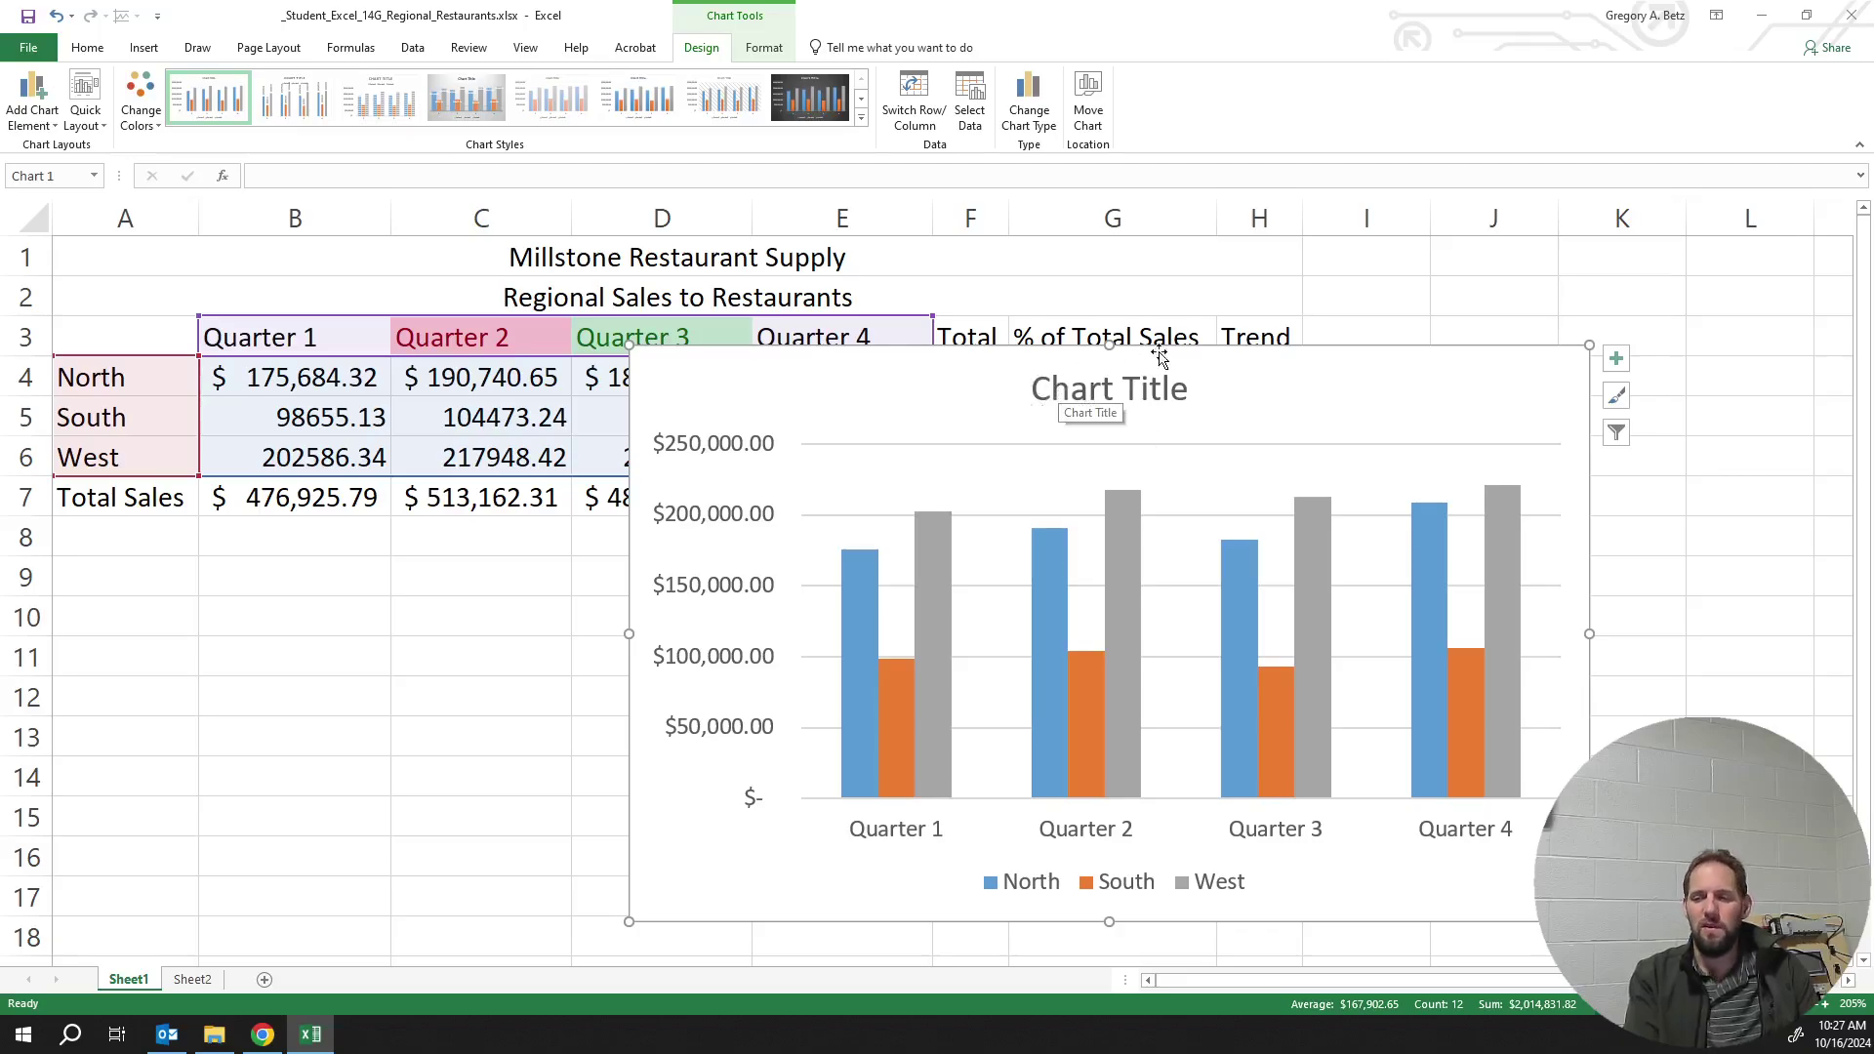
Move the chart below the header row, starting at the right edge of column B, and title it "Quarterly Sales Report"
{"action": "left_click_drag", "start_coordinate": [1245, 395], "coordinate": [925, 345]}
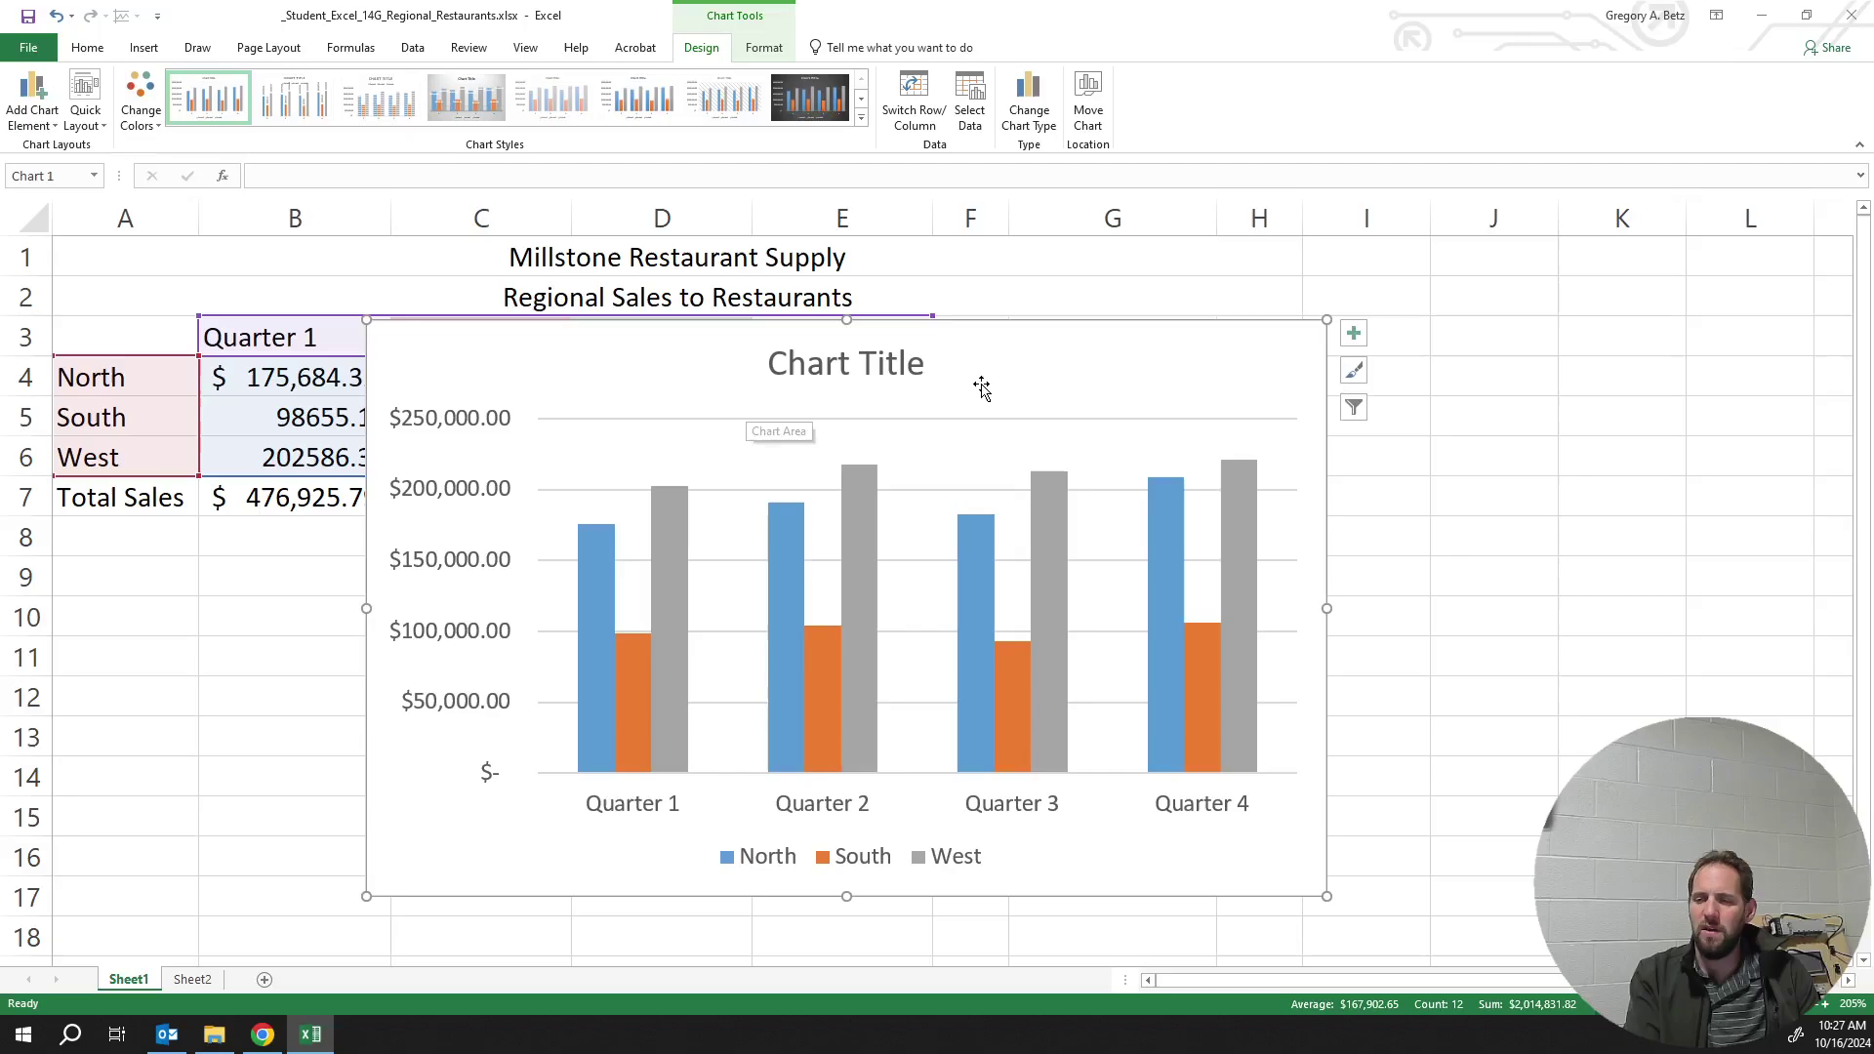
{"action": "left_click_drag", "start_coordinate": [970, 368], "coordinate": [977, 405]}
{"action": "left_click", "coordinate": [820, 402]}
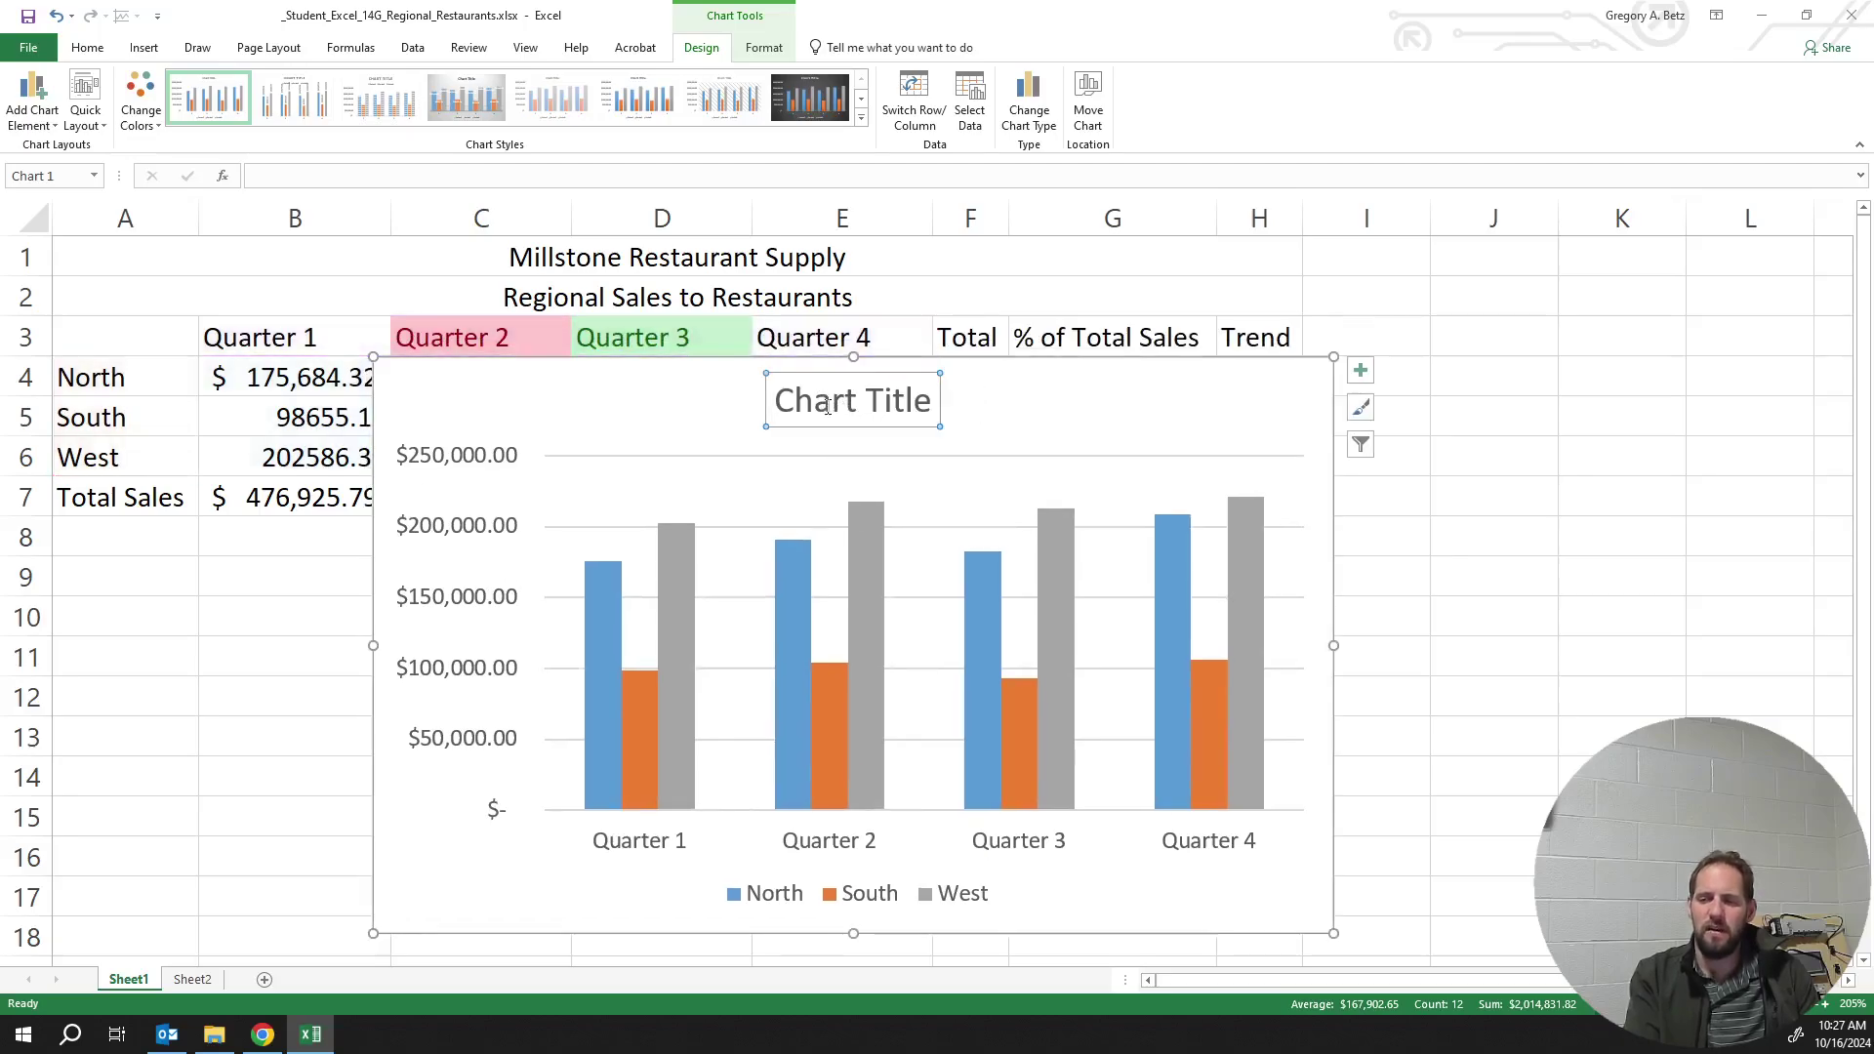
{"action": "triple_click", "coordinate": [826, 404]}
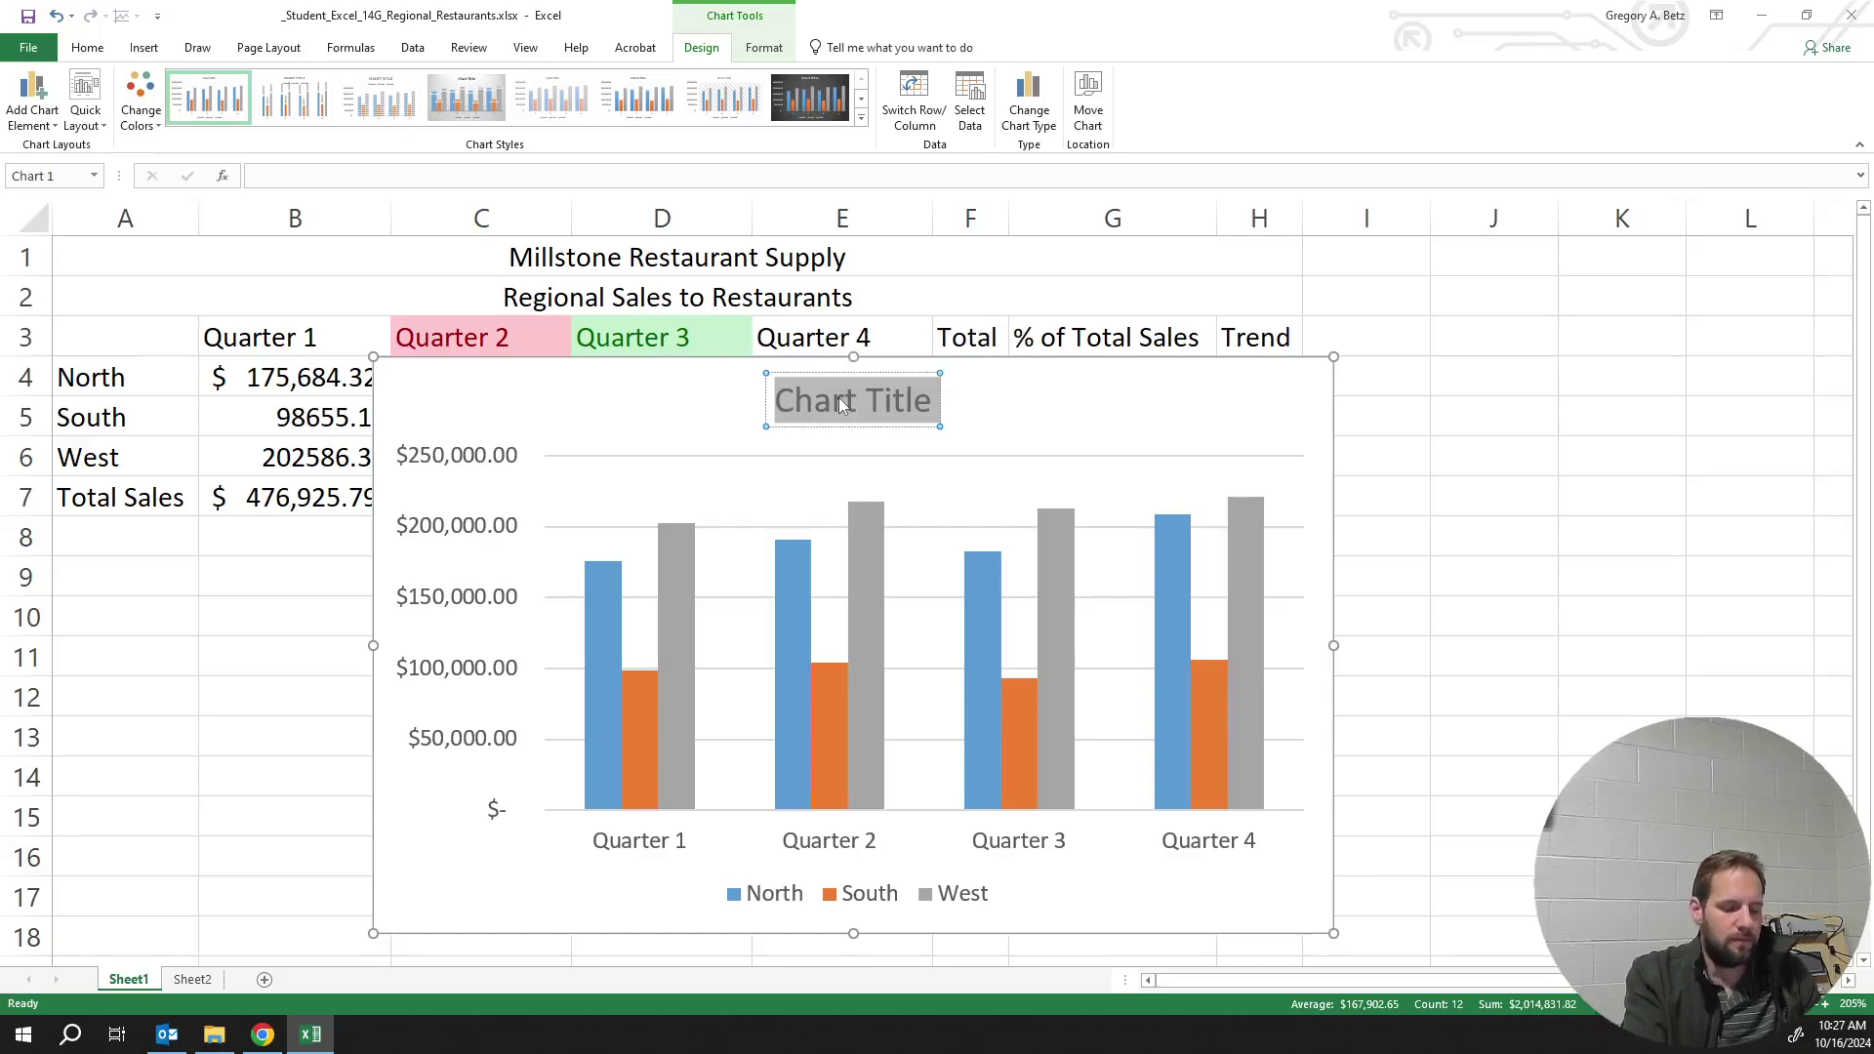
{"action": "type", "text": "Quar"}
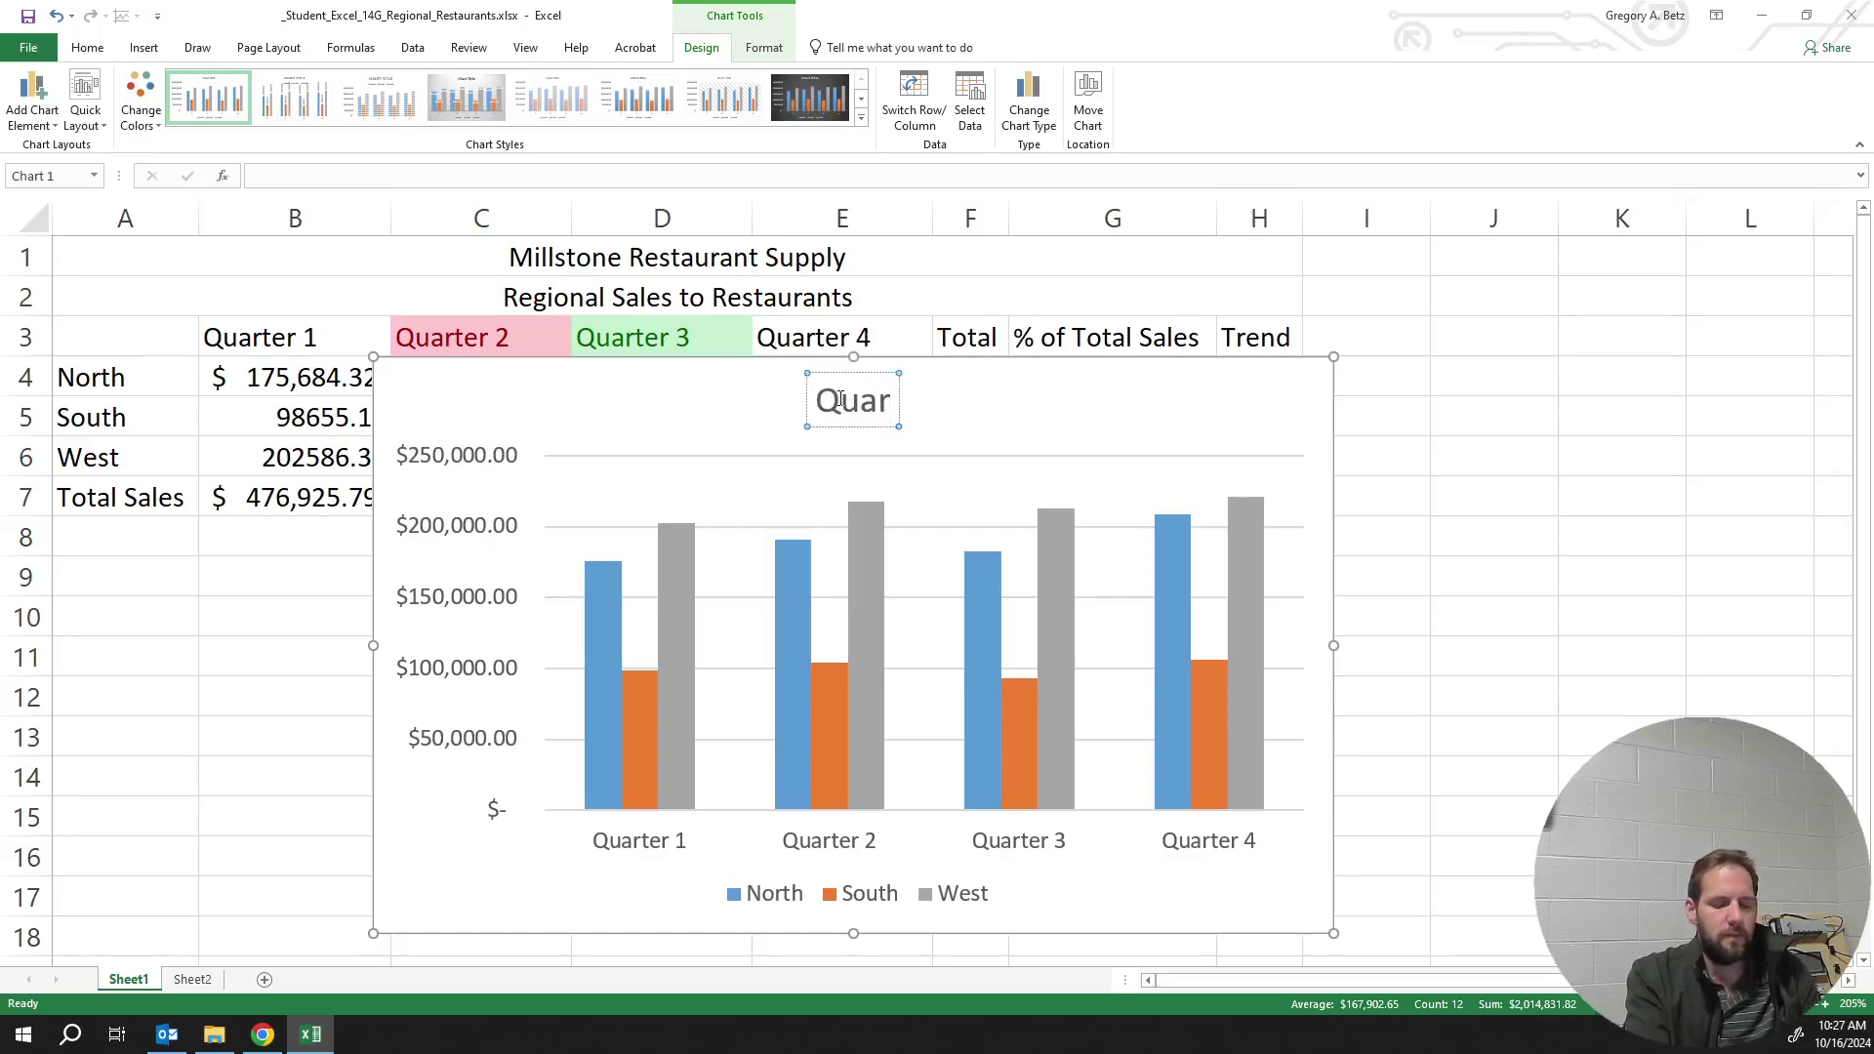
{"action": "type", "text": "terly"}
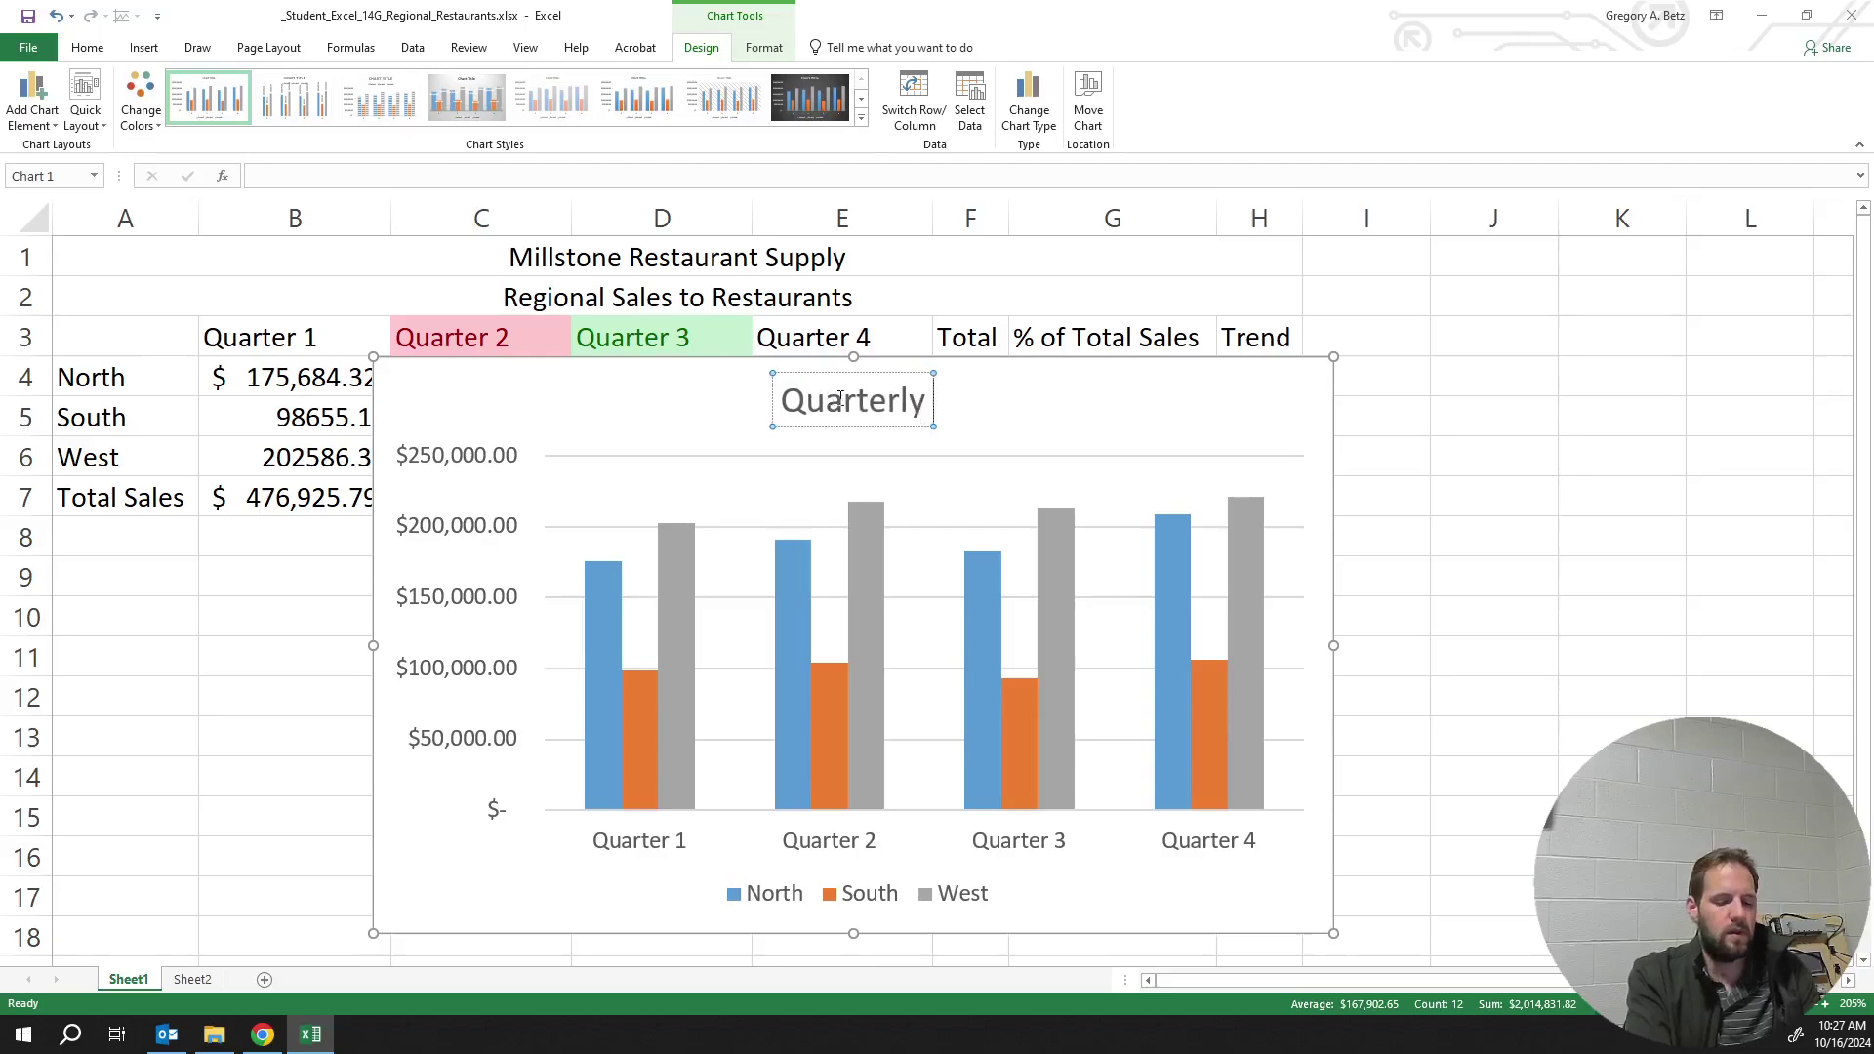
{"action": "type", "text": " Sales Report"}
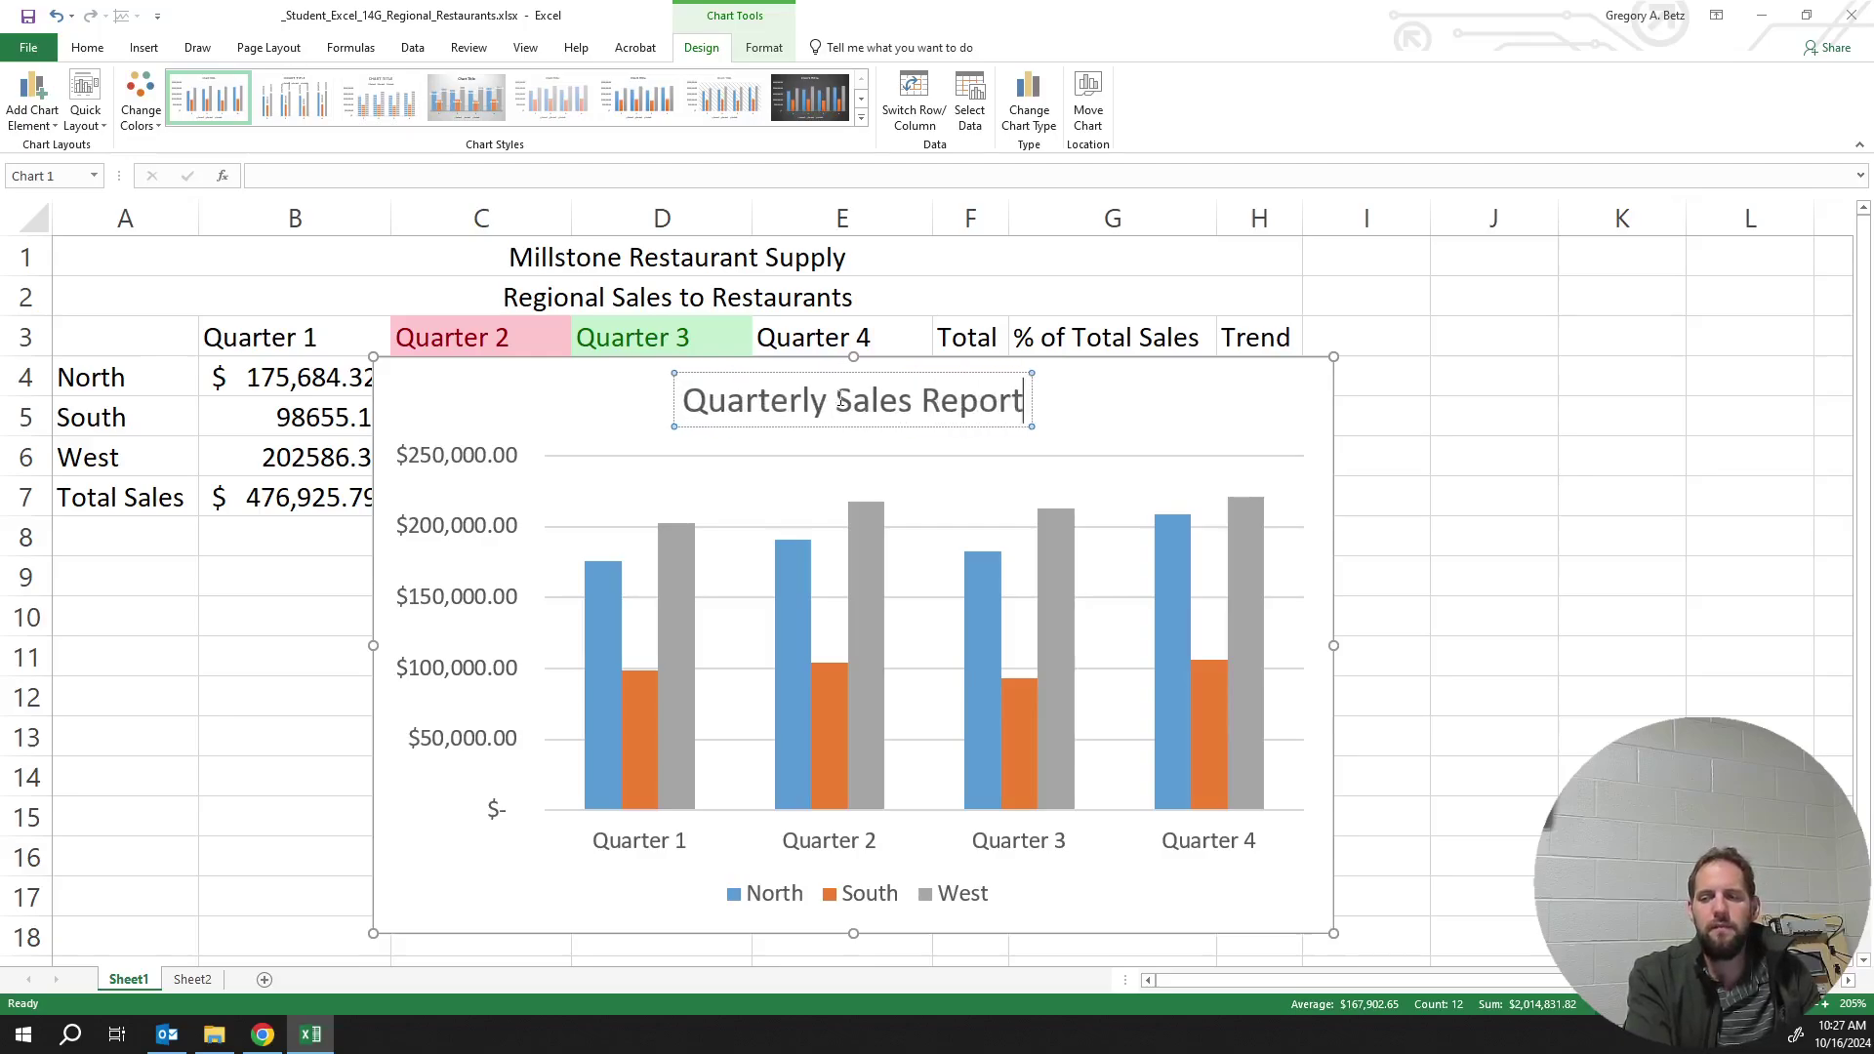
{"action": "key", "text": "Return"}
{"action": "key", "text": "BackSpace"}
{"action": "left_click", "coordinate": [576, 410]}
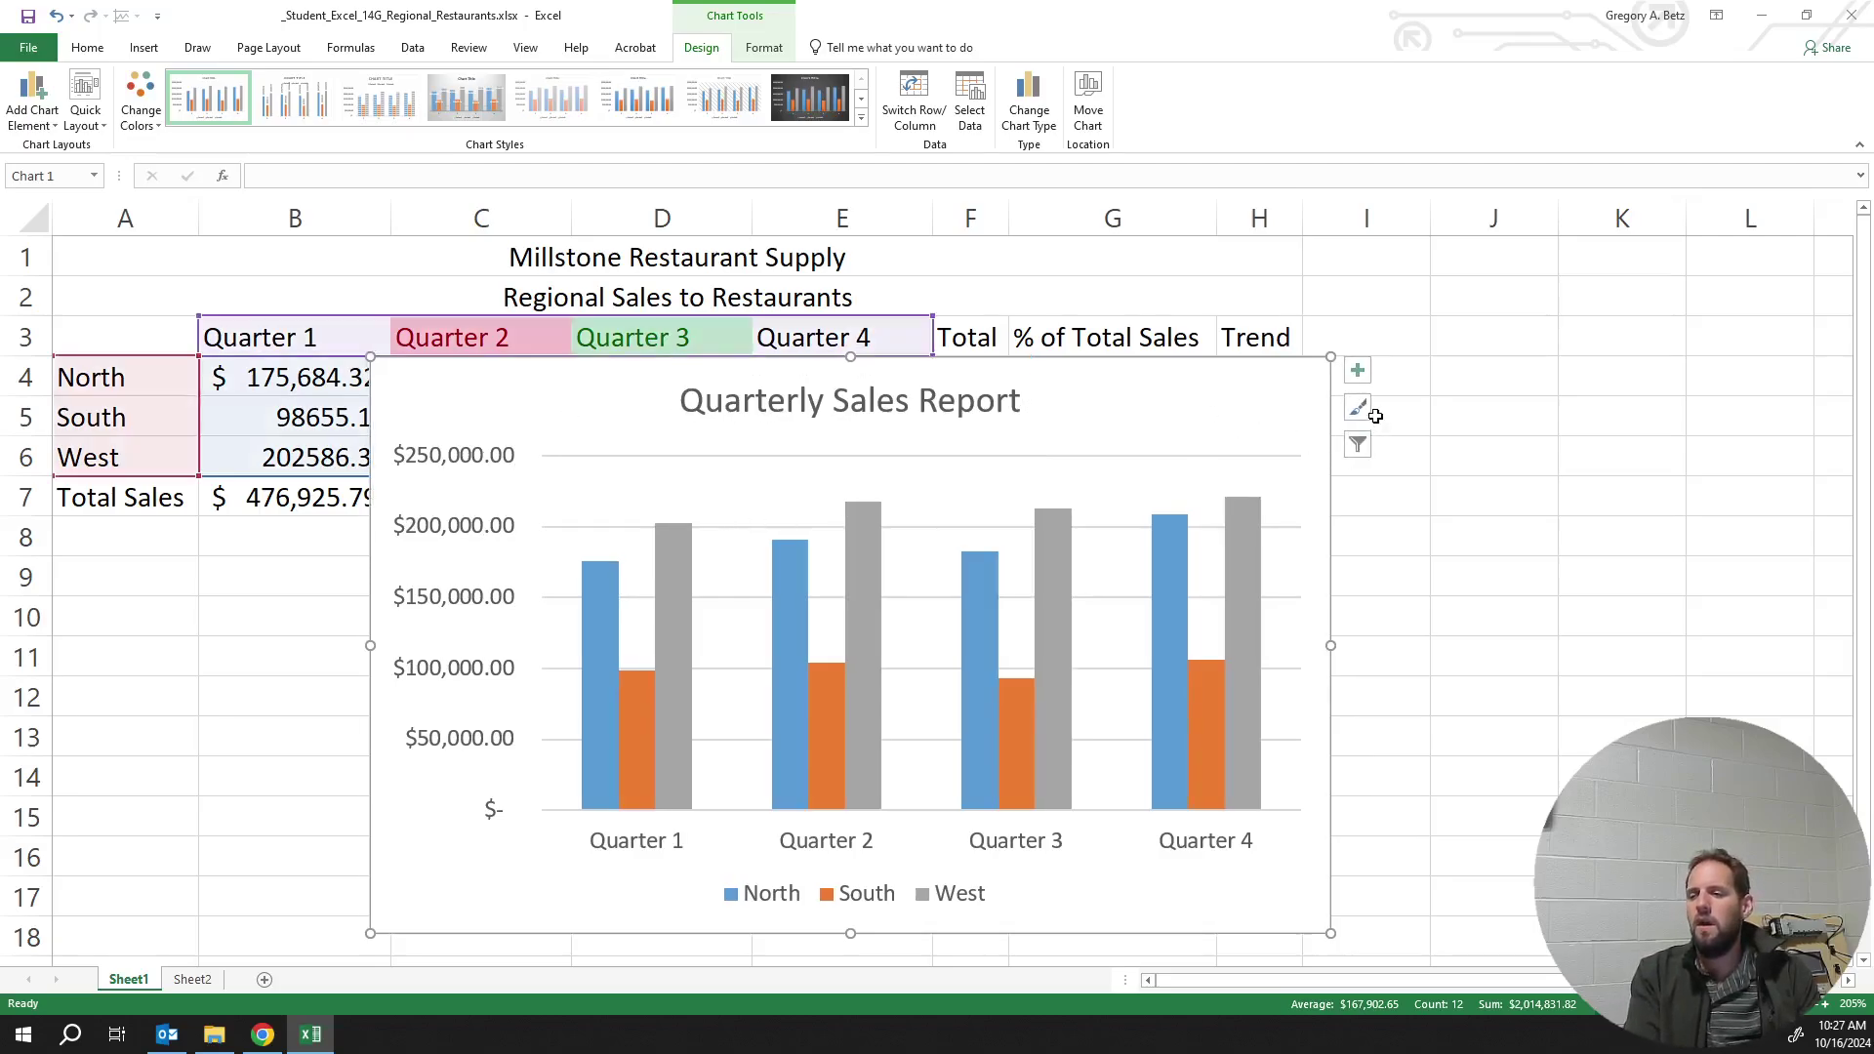
Try axis titles and data labels on the chart, removing each one again
{"action": "left_click", "coordinate": [1358, 369]}
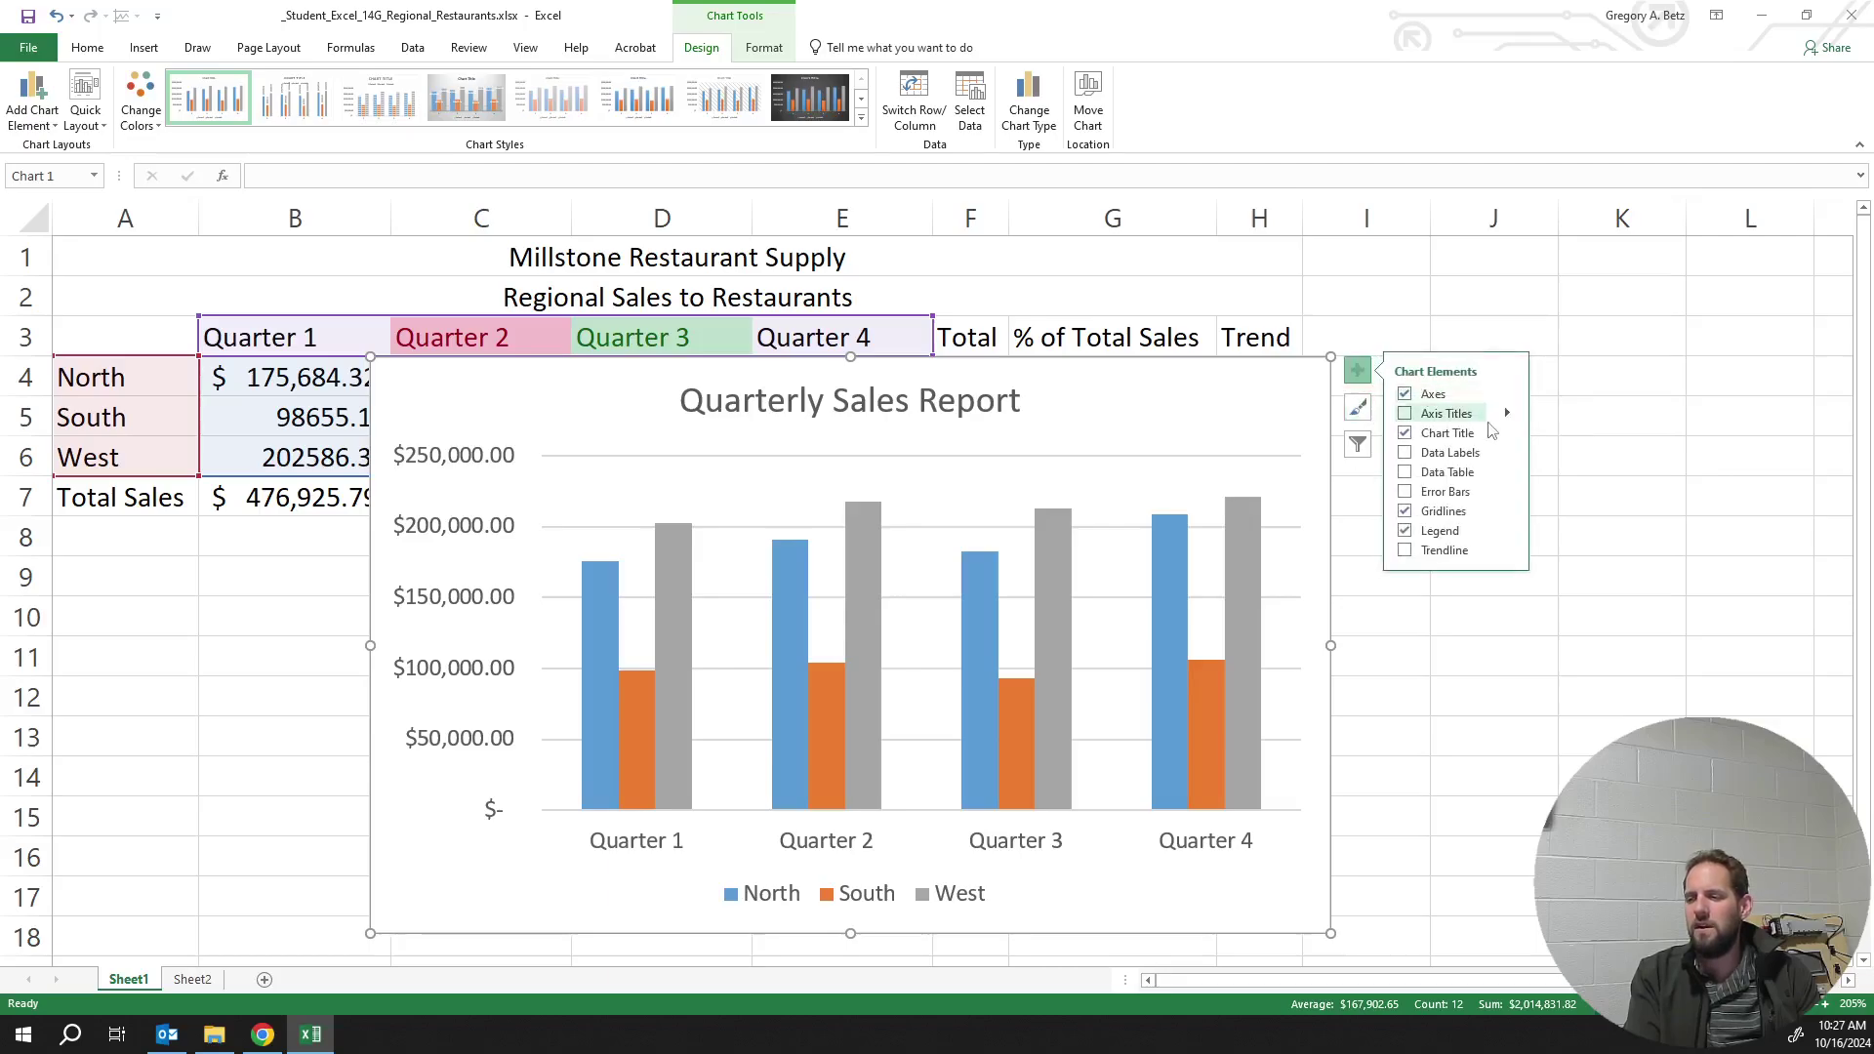
{"action": "left_click", "coordinate": [1406, 413]}
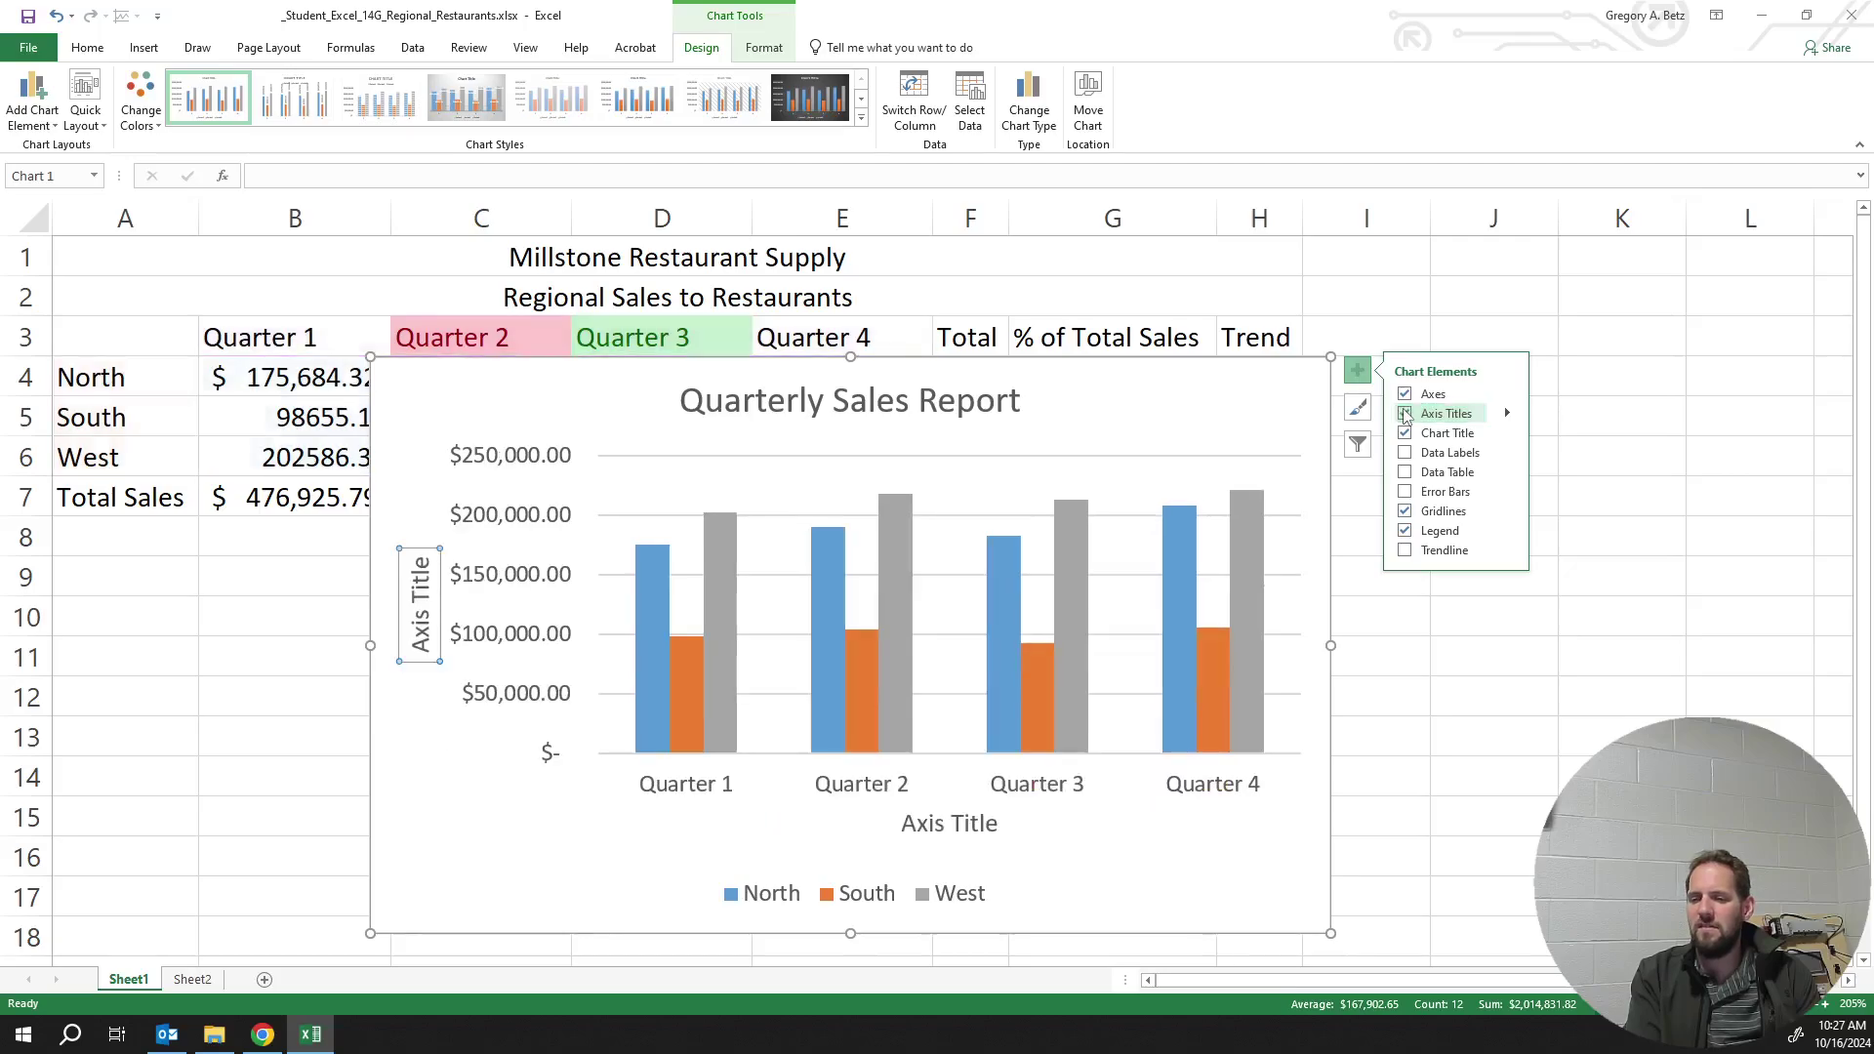
{"action": "left_click", "coordinate": [1406, 414]}
{"action": "left_click", "coordinate": [1406, 453]}
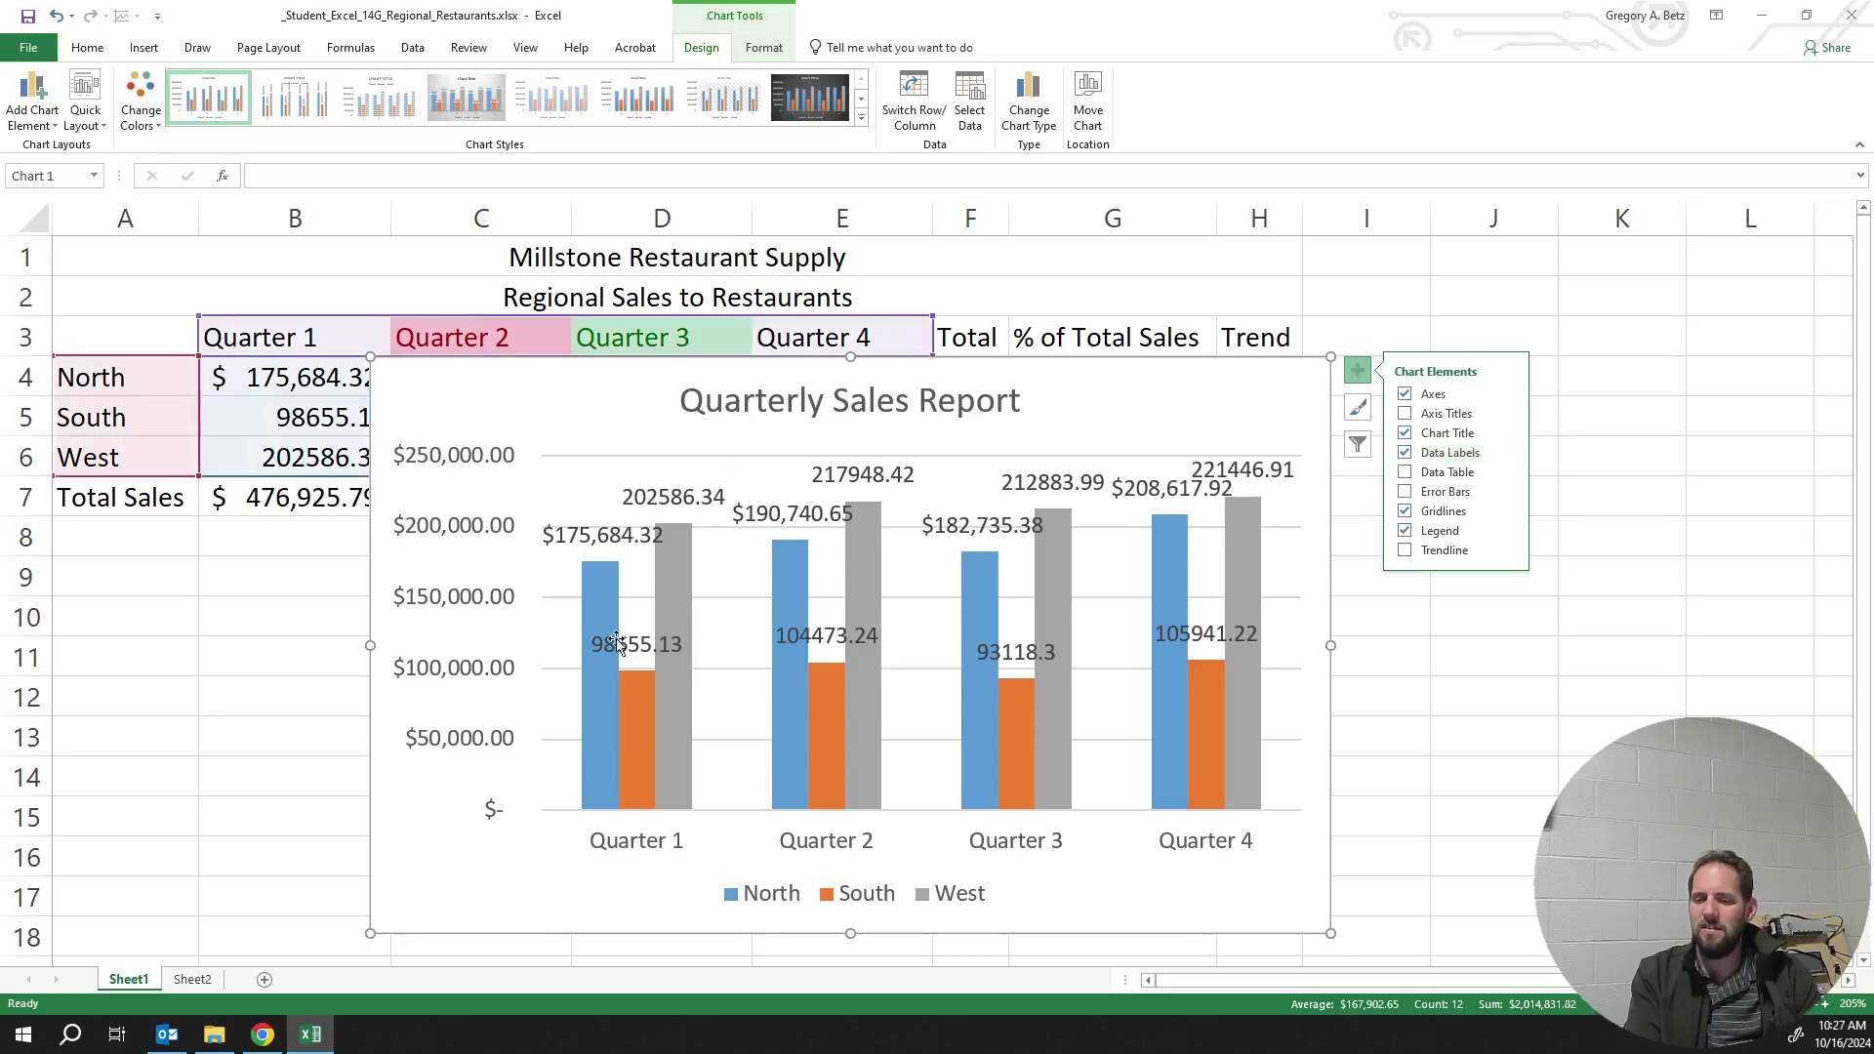
{"action": "left_click", "coordinate": [1406, 453]}
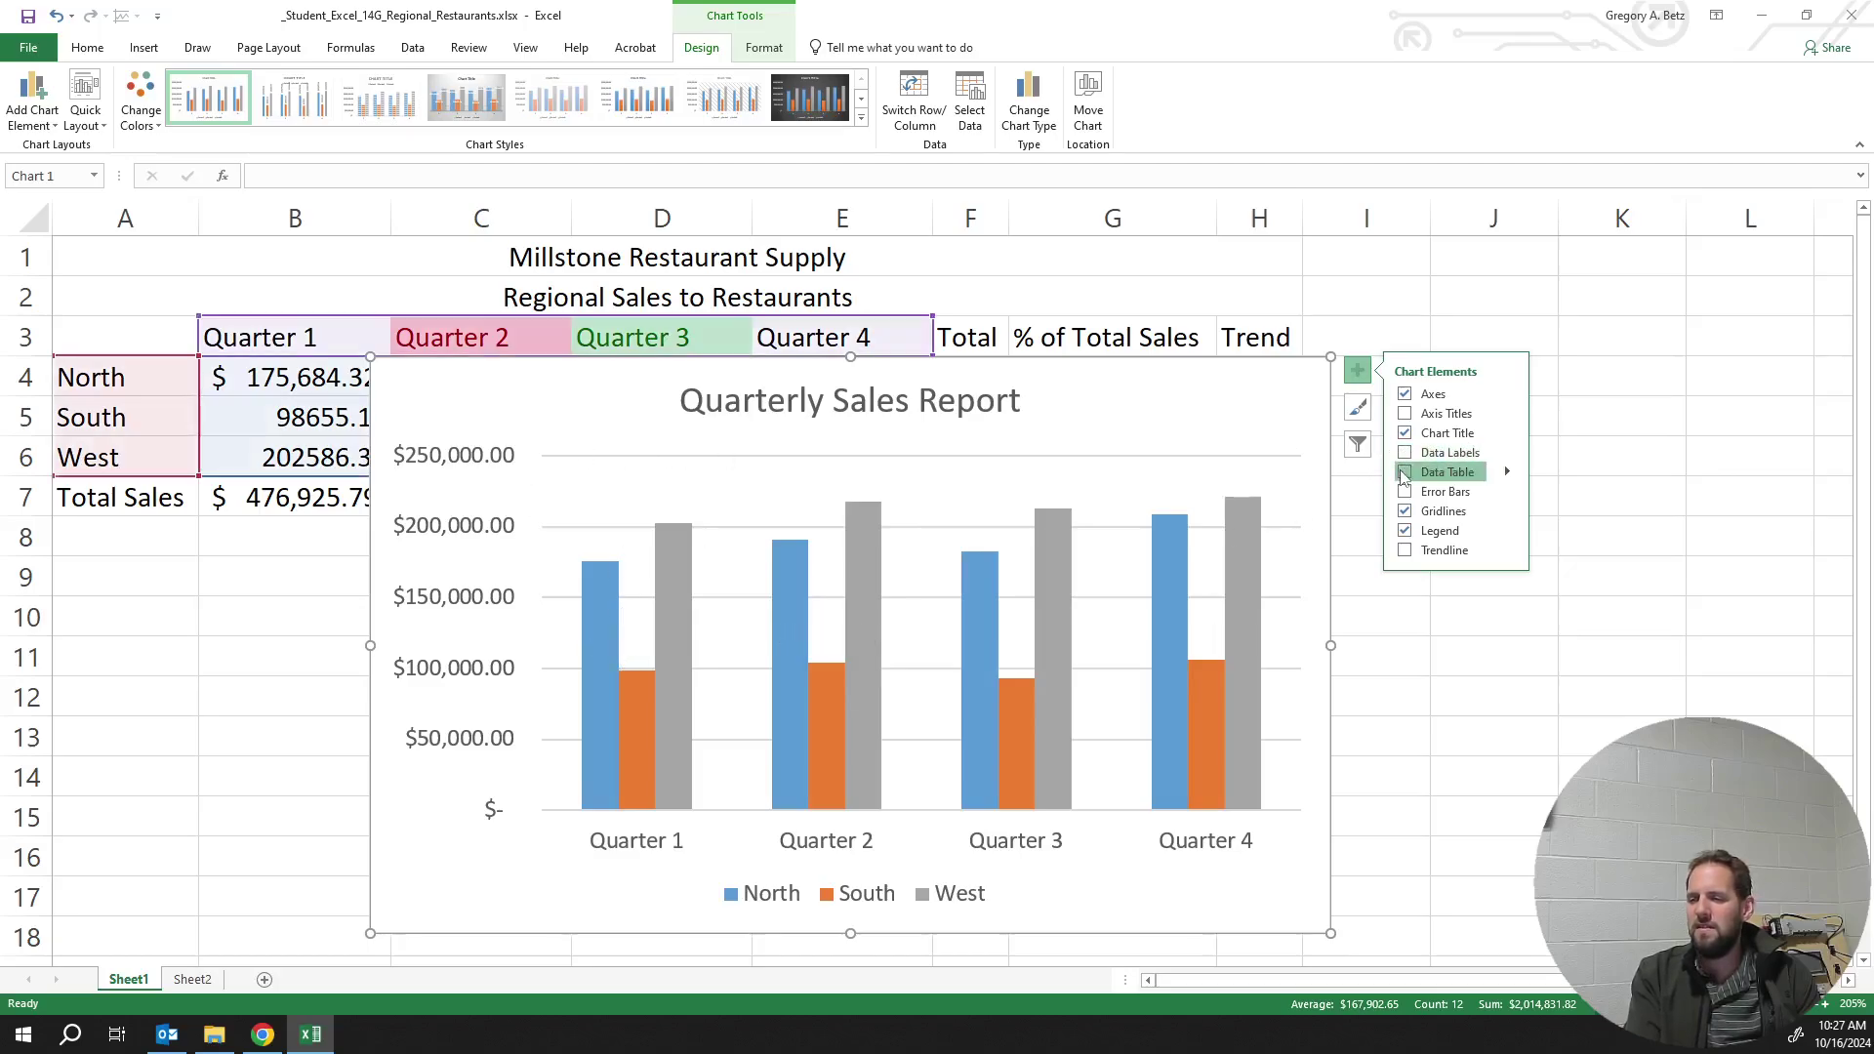
Try a data table and error bars on the chart, and remove the data table again
{"action": "left_click", "coordinate": [1406, 473]}
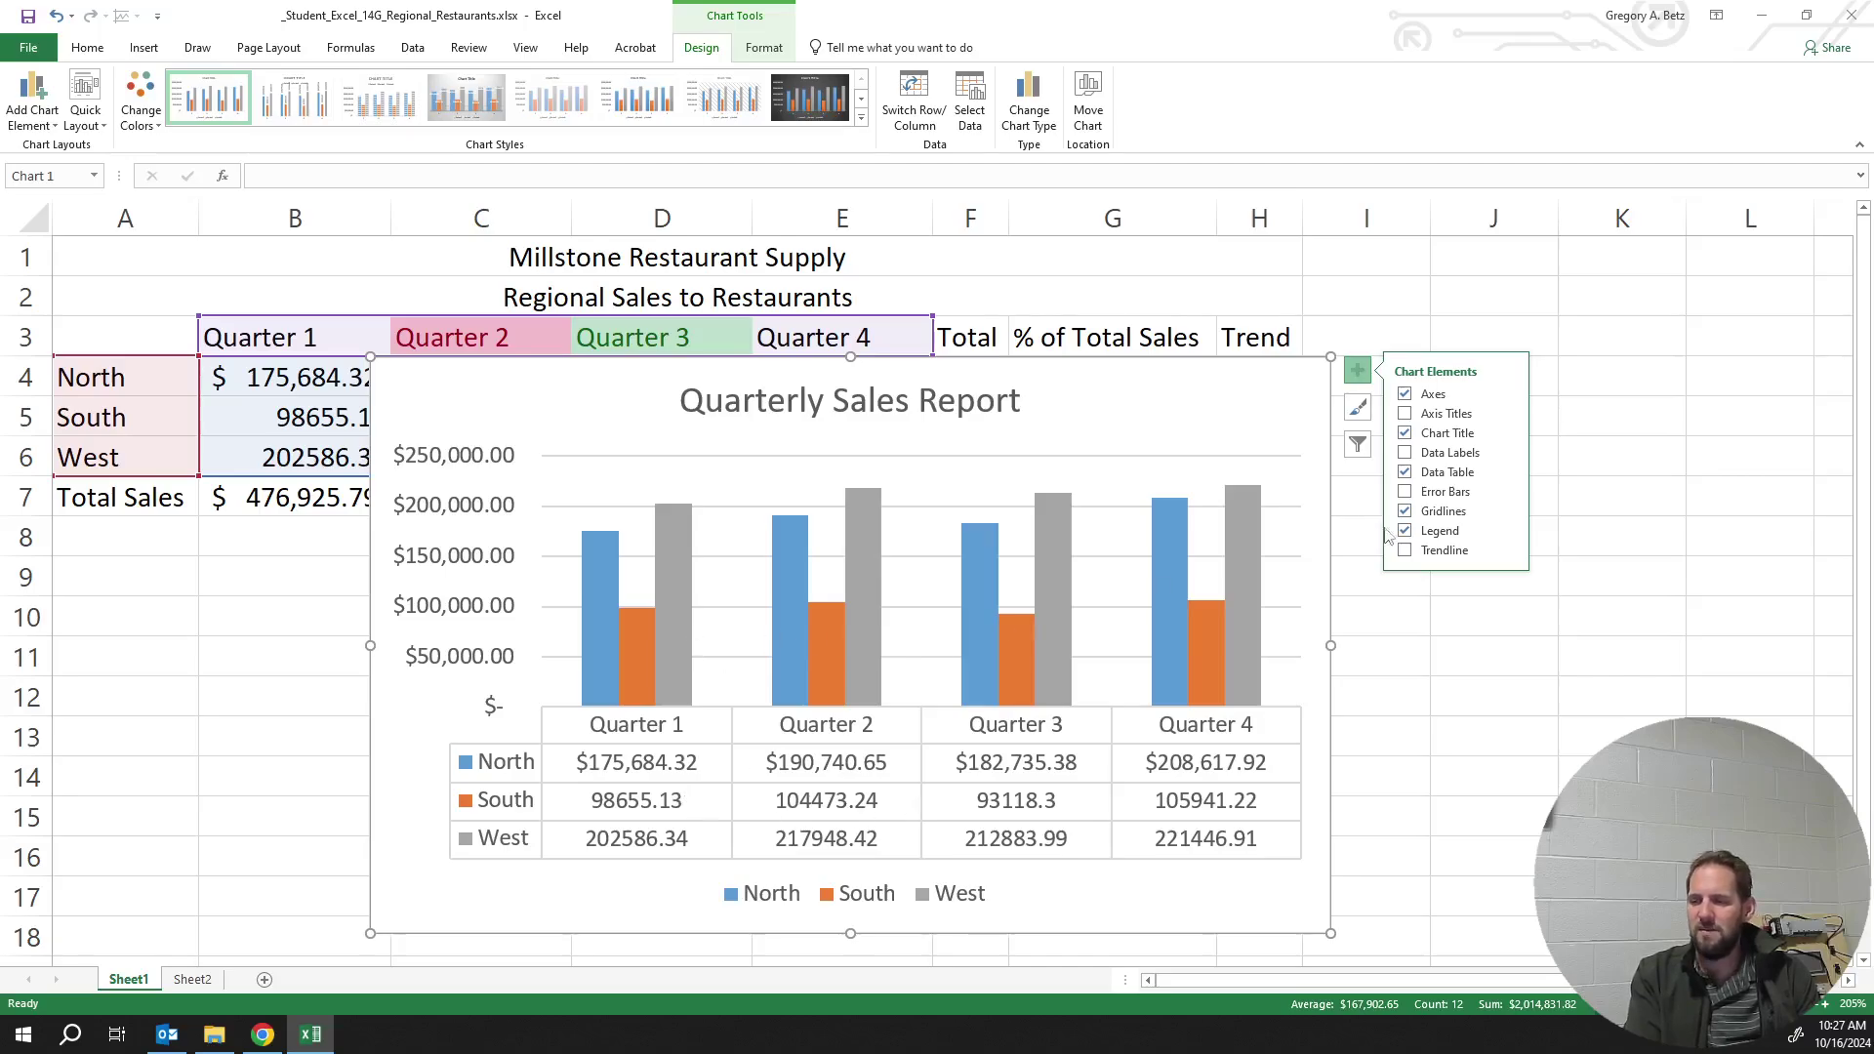
{"action": "left_click", "coordinate": [1406, 492]}
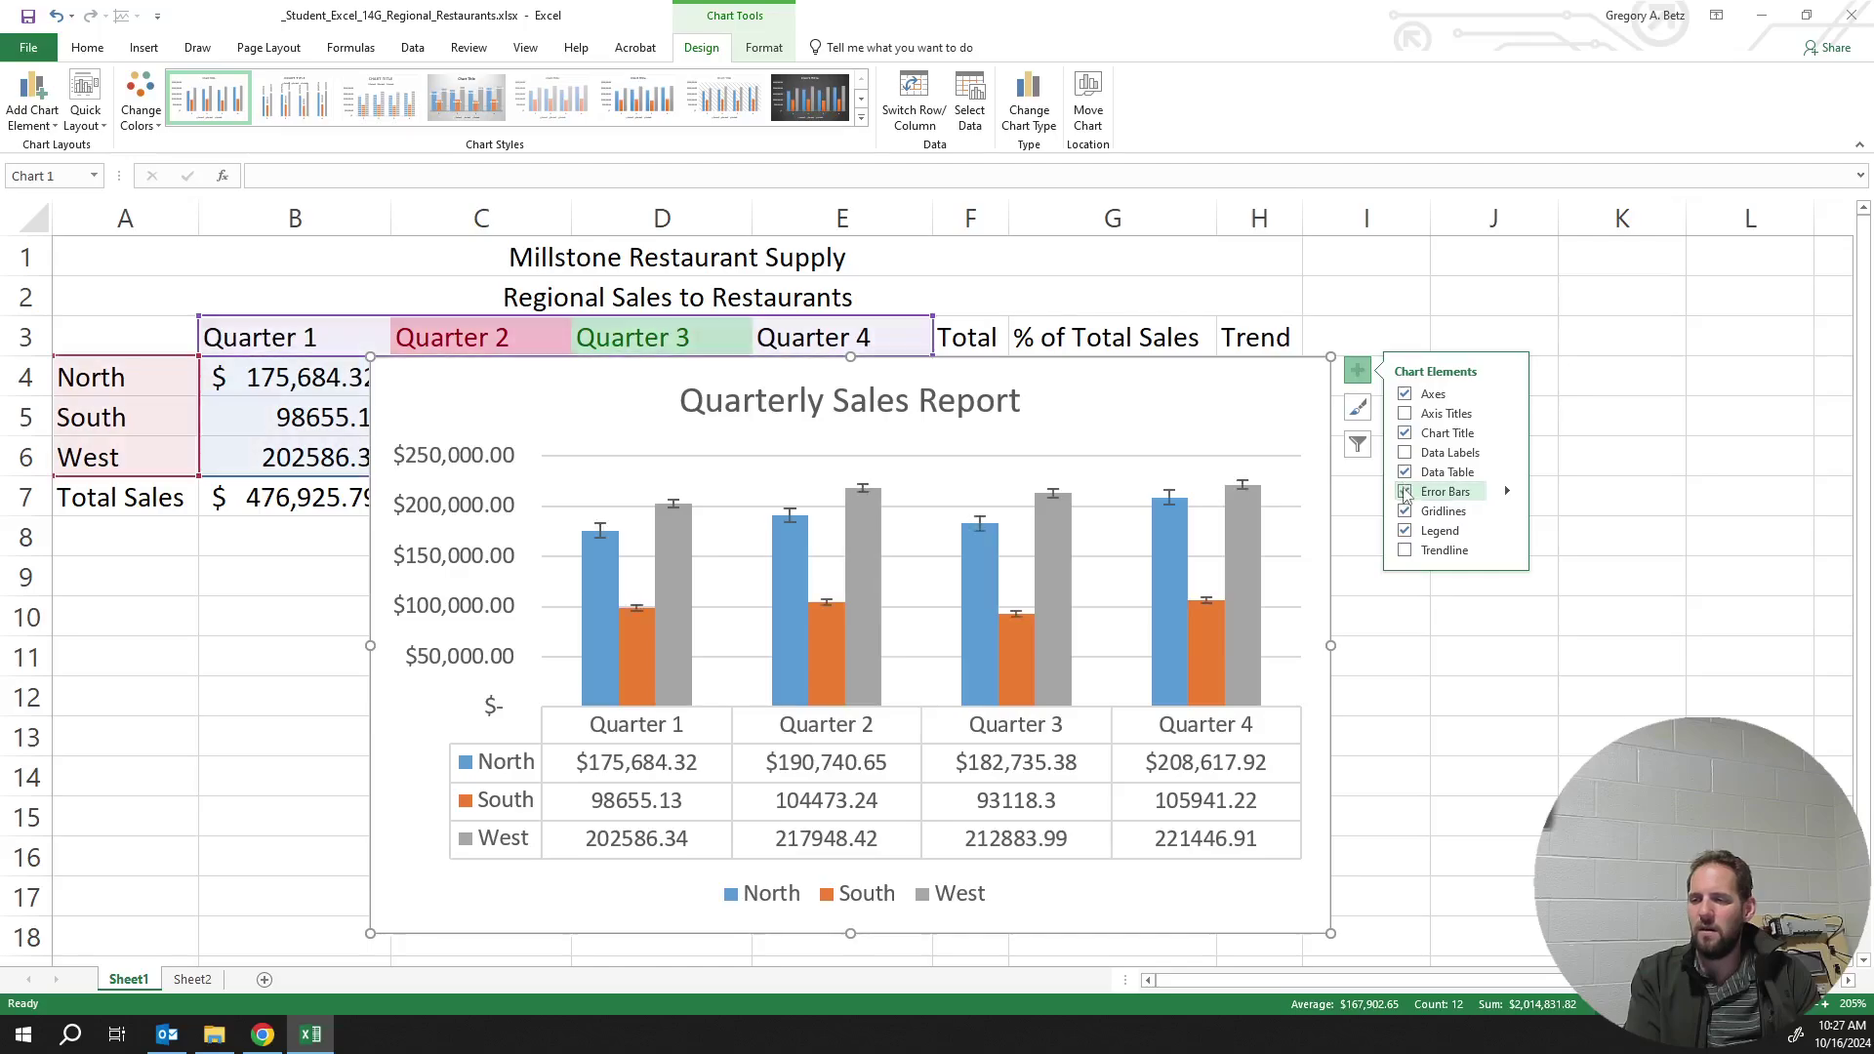
{"action": "left_click", "coordinate": [1406, 472]}
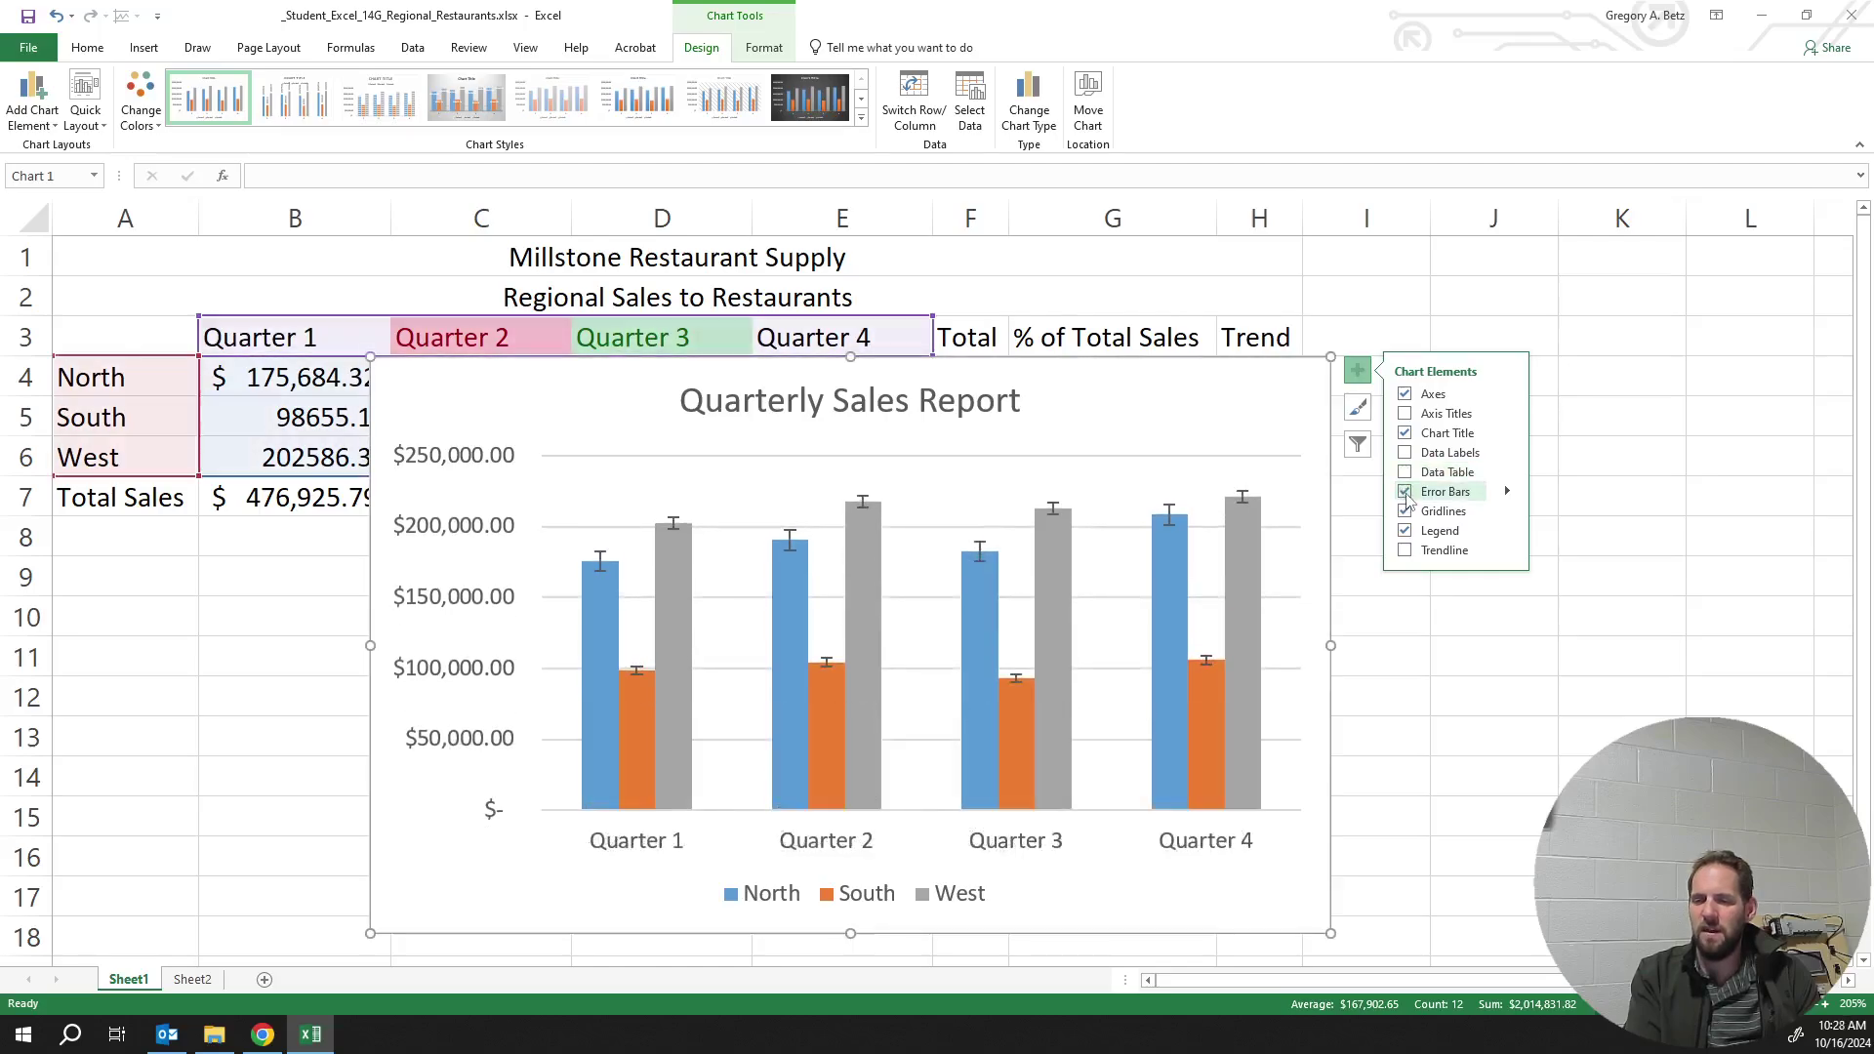
Try a trendline based on the North series, and remove both the trendline and the error bars
{"action": "left_click", "coordinate": [1405, 551]}
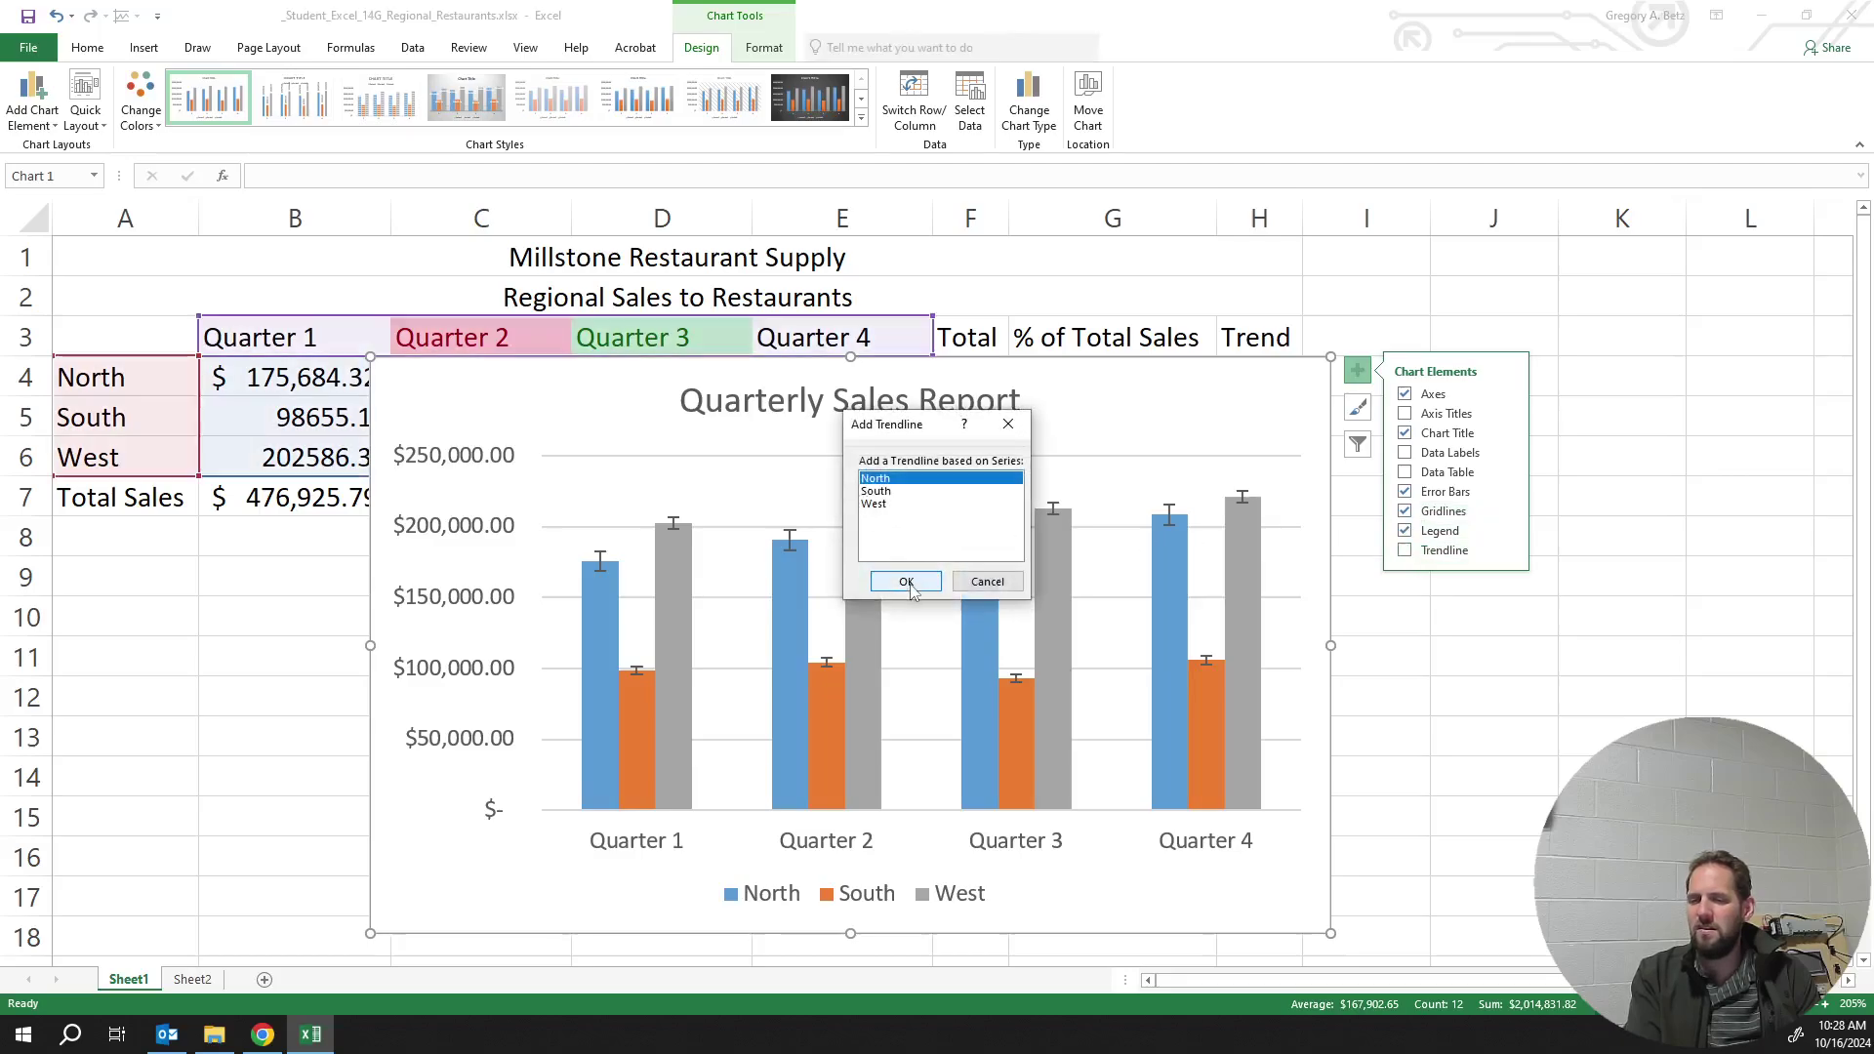
{"action": "left_click", "coordinate": [907, 583]}
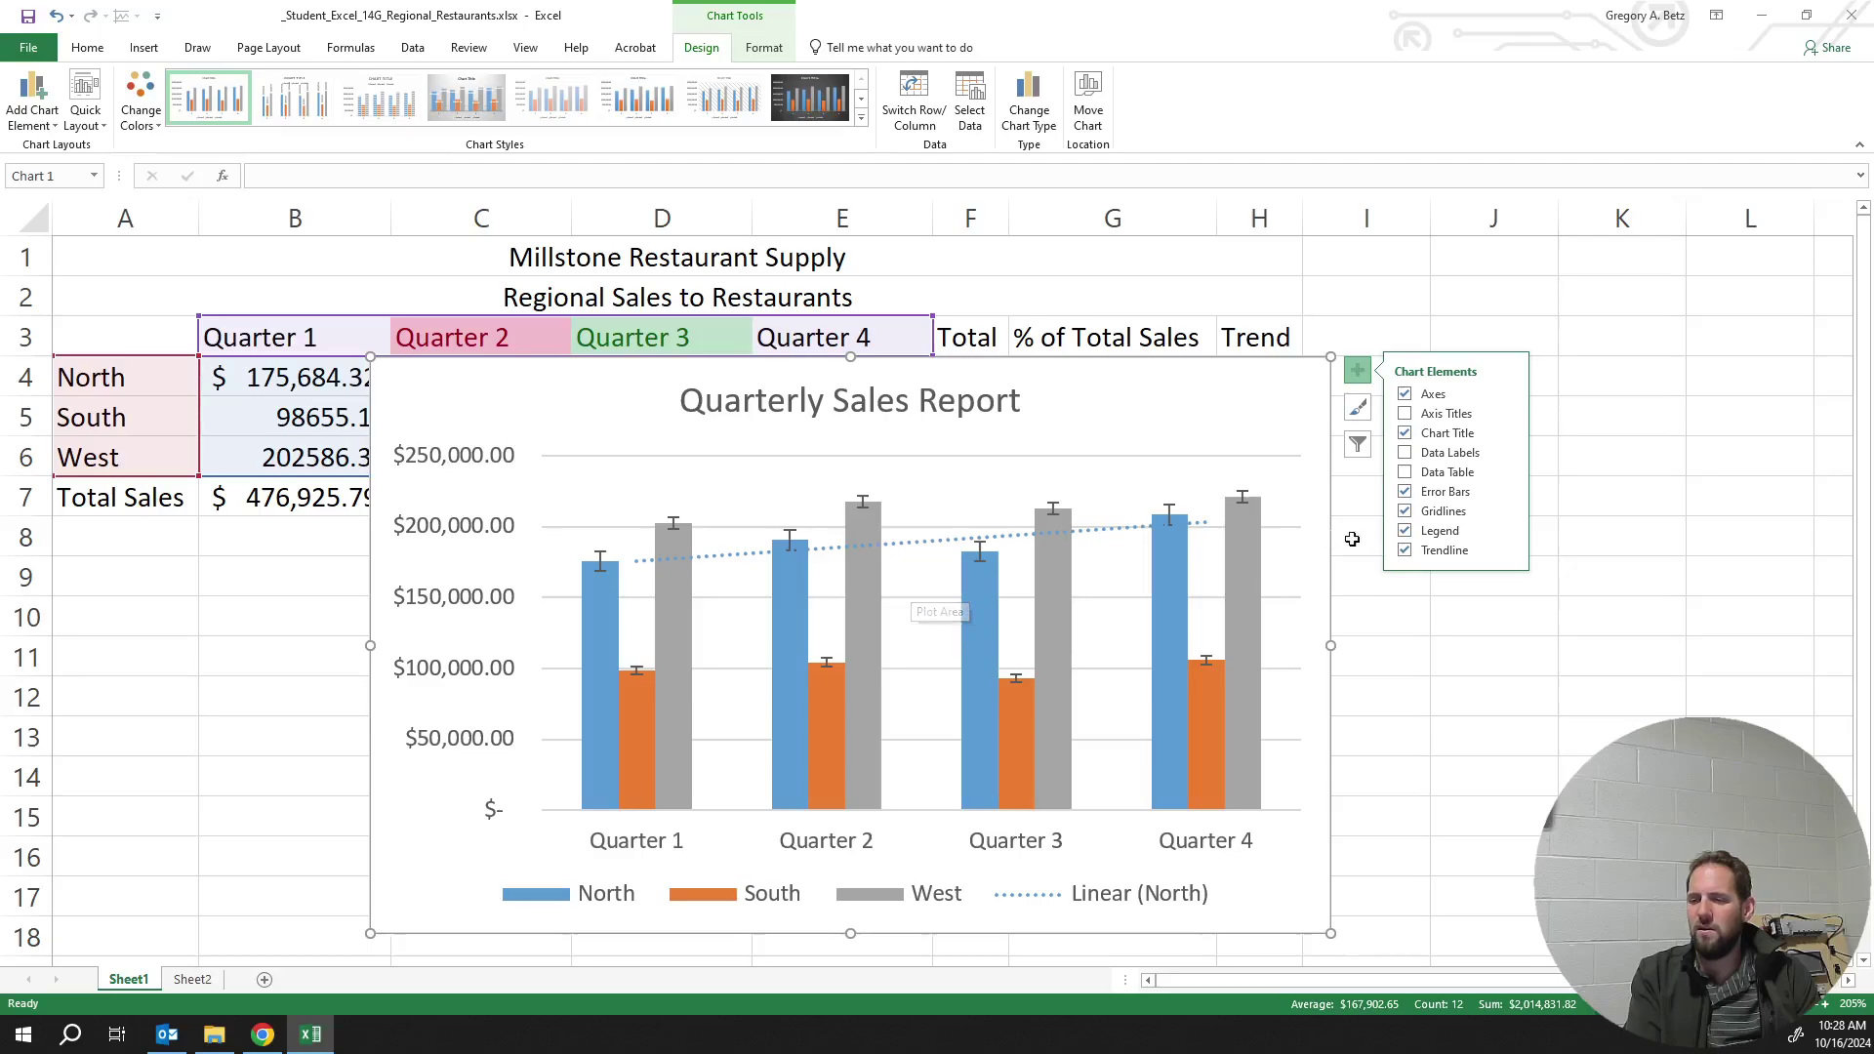
{"action": "left_click", "coordinate": [1406, 552]}
{"action": "left_click", "coordinate": [1417, 552]}
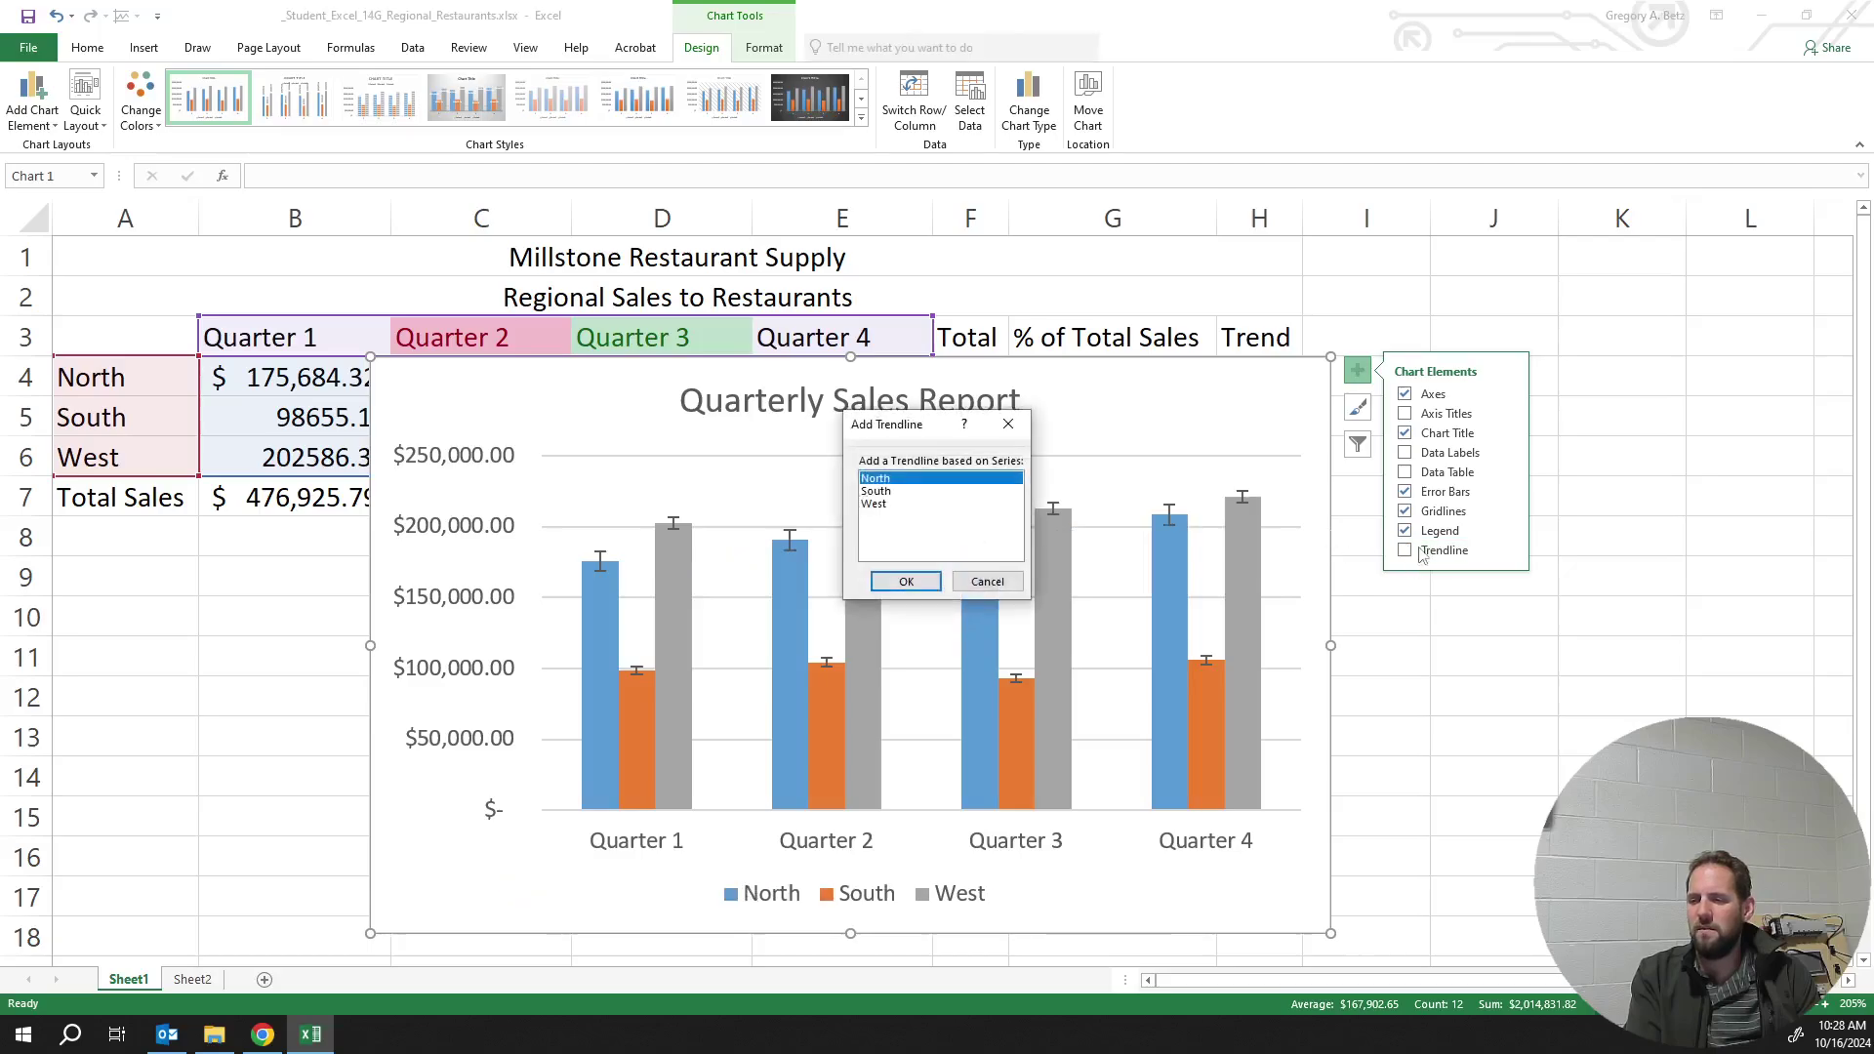
{"action": "left_click", "coordinate": [894, 505]}
{"action": "left_click", "coordinate": [893, 492]}
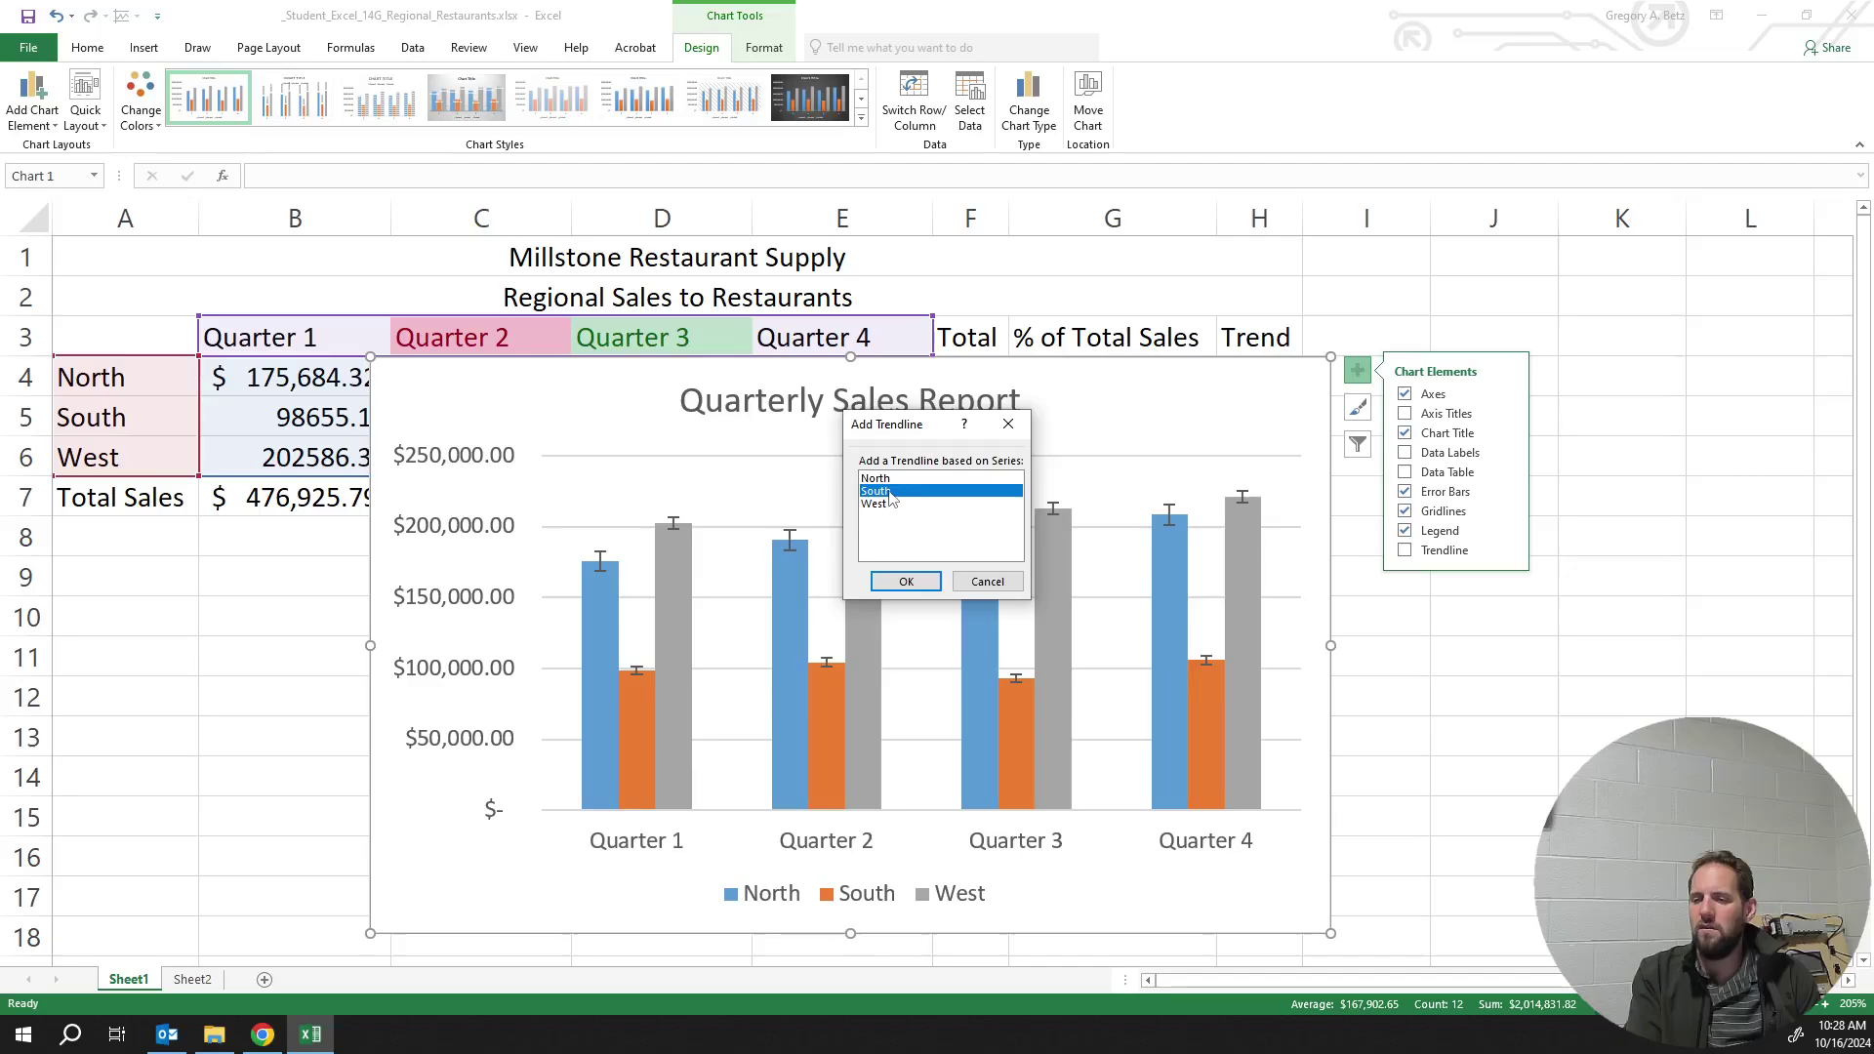
{"action": "left_click", "coordinate": [894, 480]}
{"action": "left_click", "coordinate": [988, 582]}
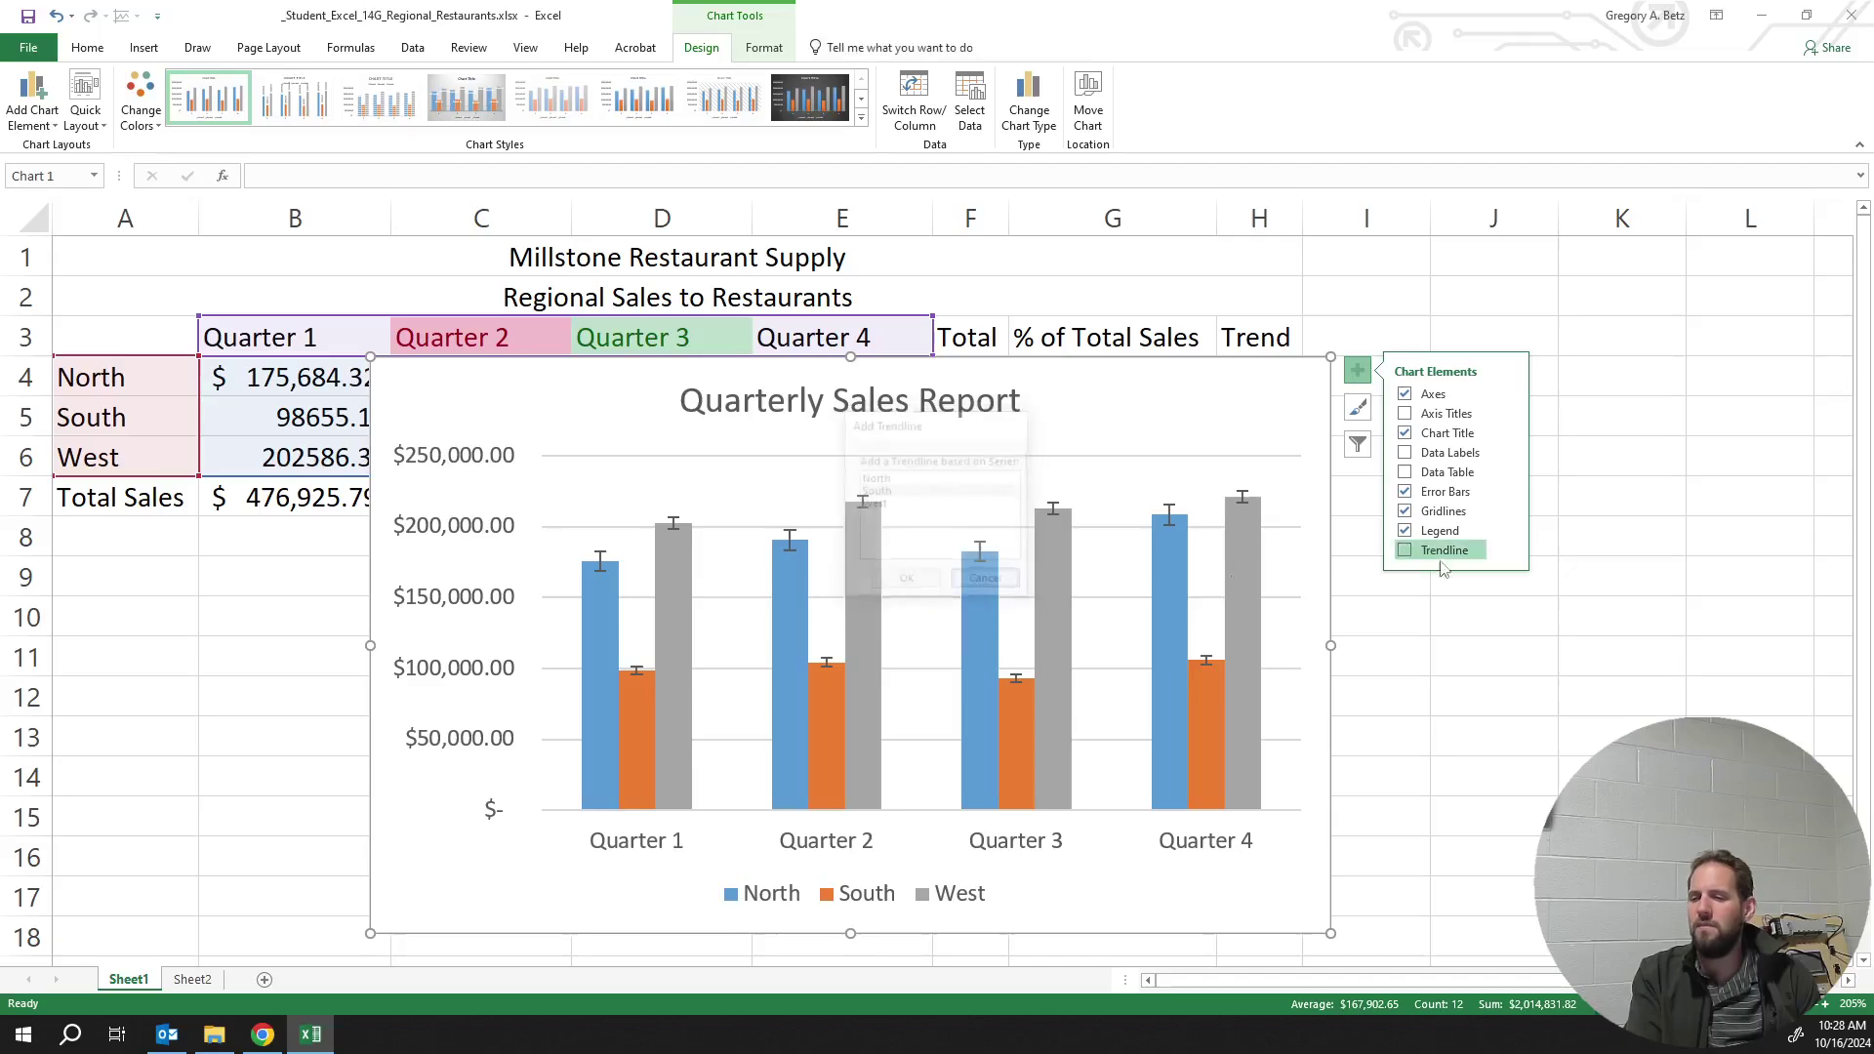
{"action": "left_click", "coordinate": [1405, 491]}
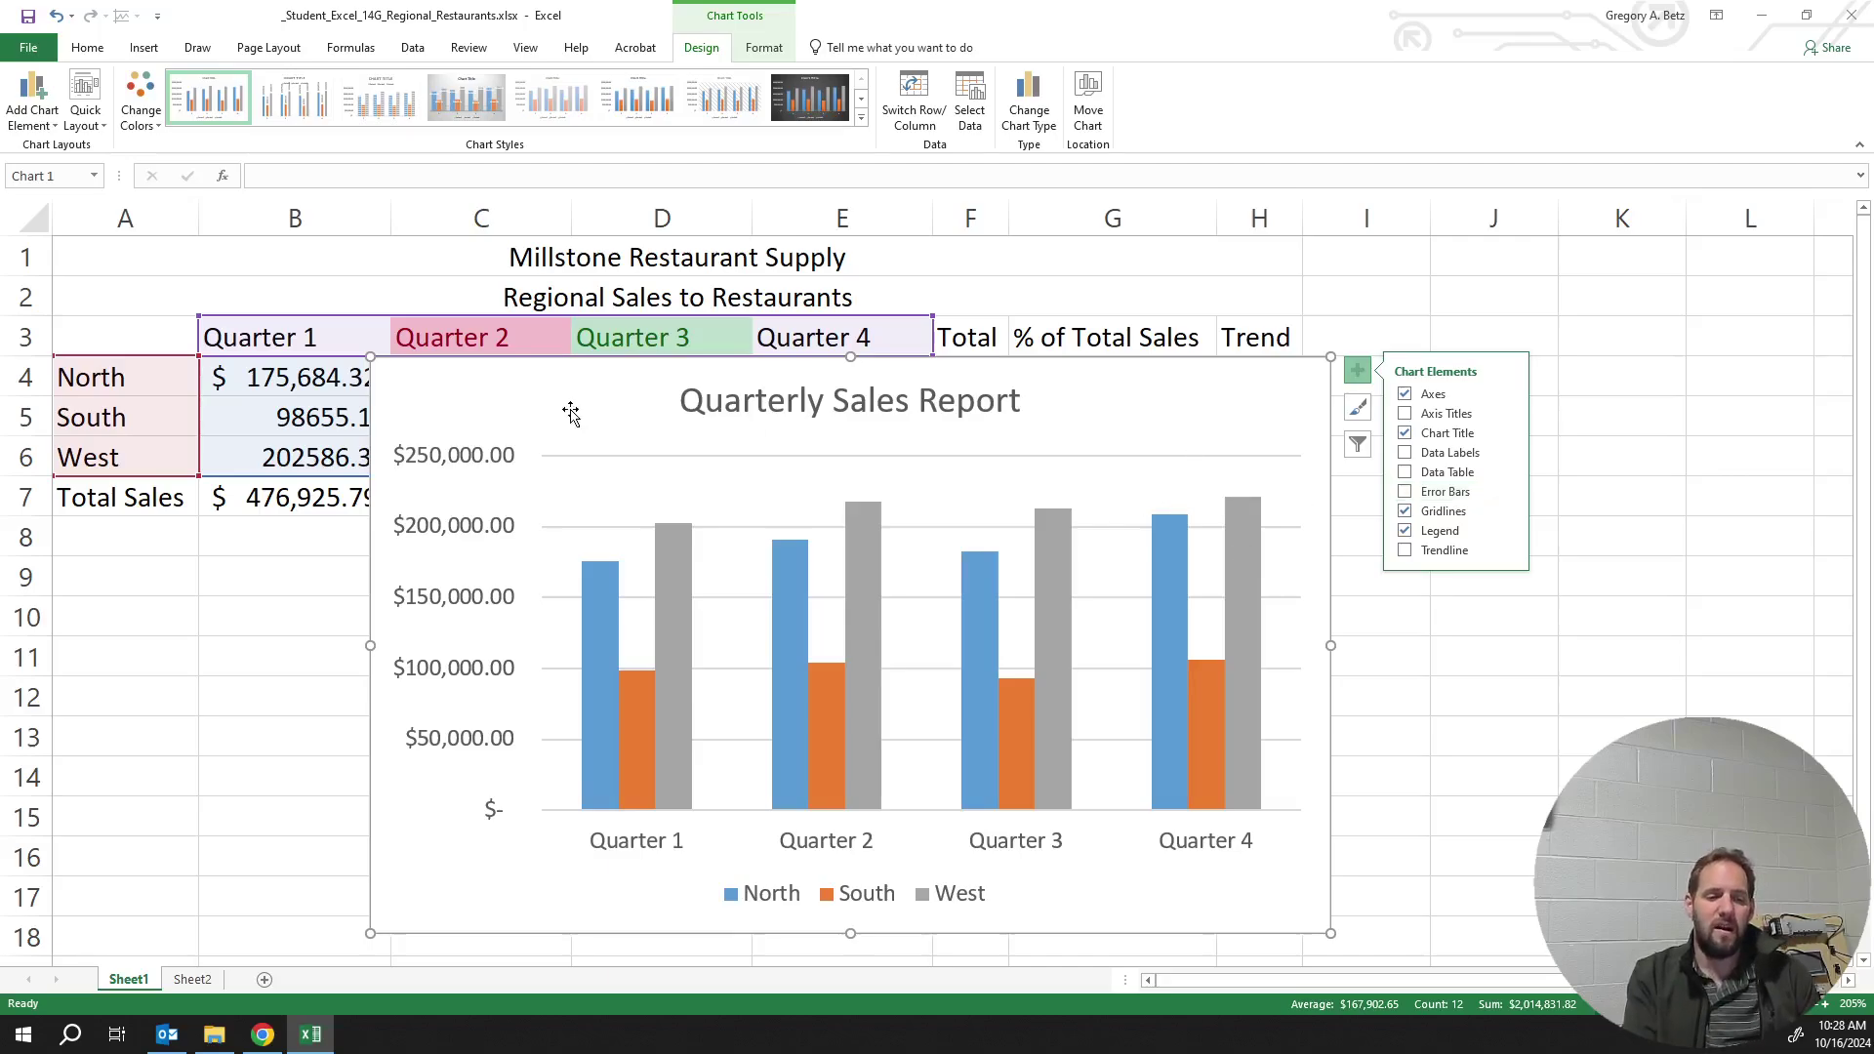
Examine the chart's title, plot area, legend, and horizontal and vertical axes
{"action": "left_click", "coordinate": [761, 497]}
{"action": "left_click", "coordinate": [530, 402]}
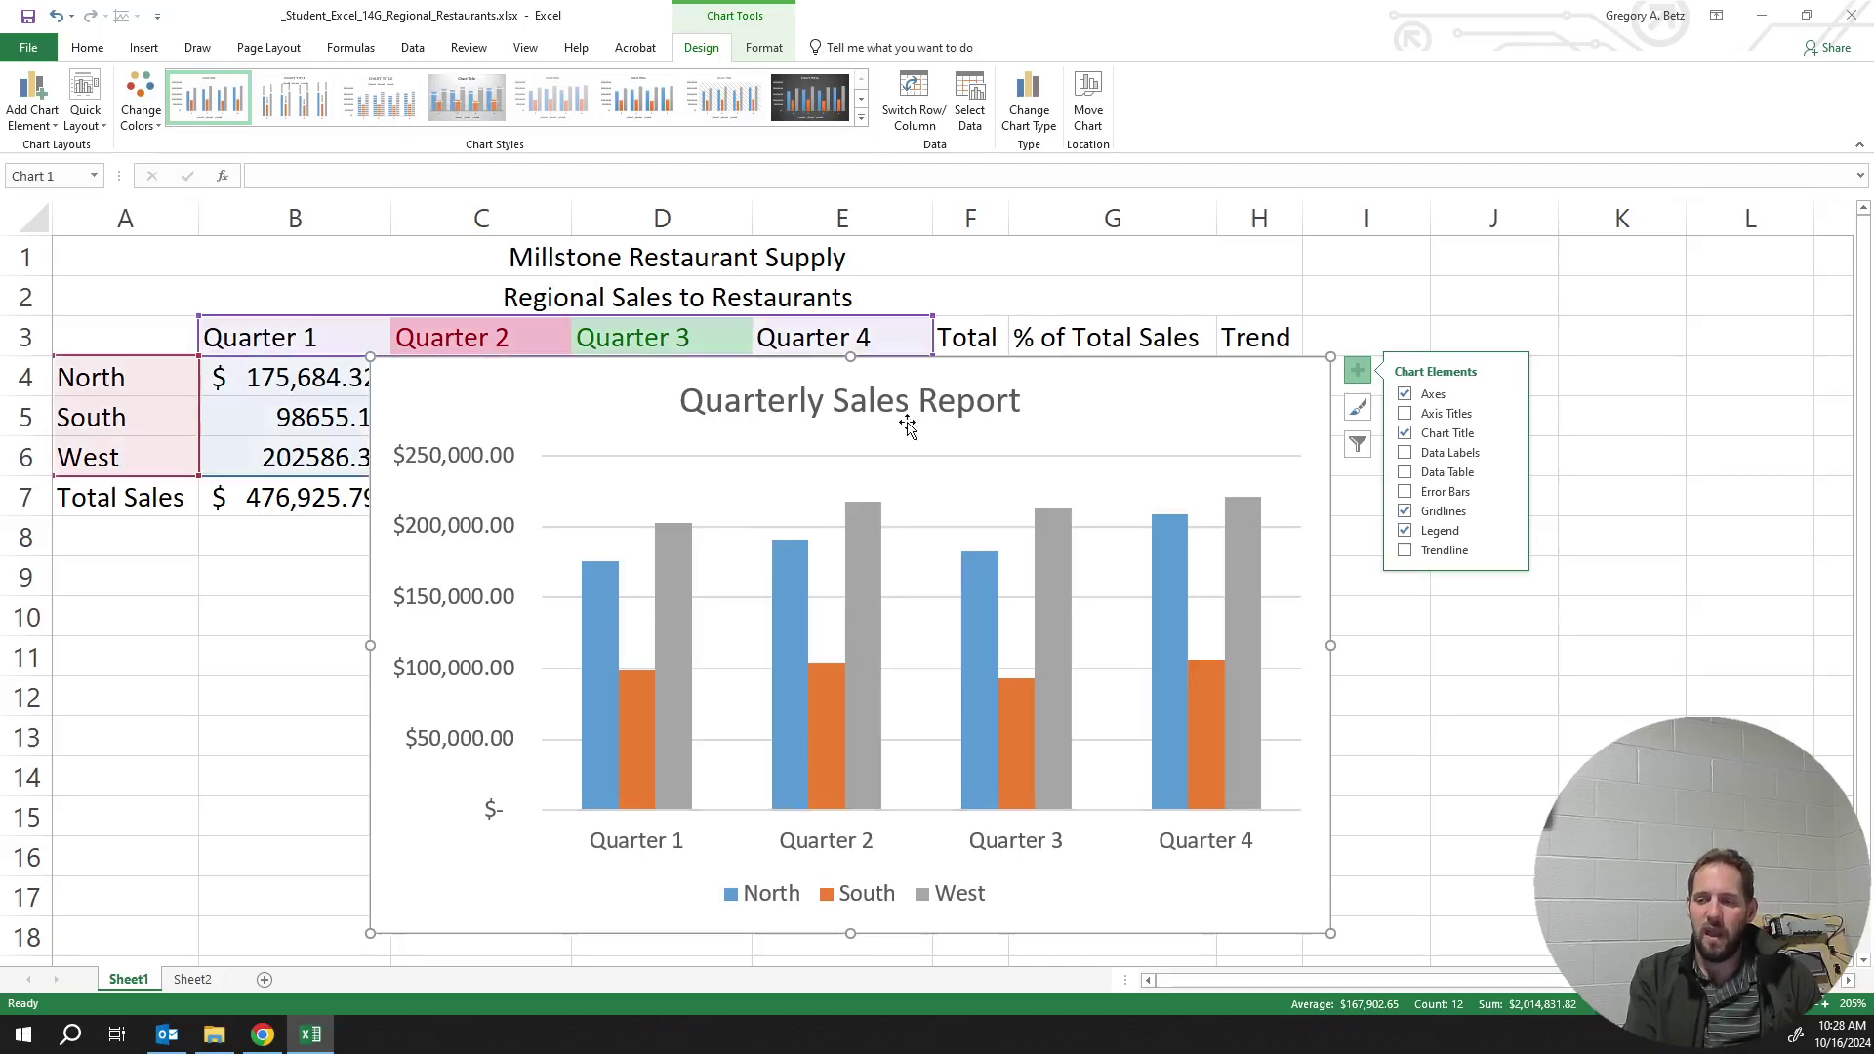
{"action": "left_click", "coordinate": [810, 414]}
{"action": "left_click", "coordinate": [503, 477]}
{"action": "left_click", "coordinate": [780, 776]}
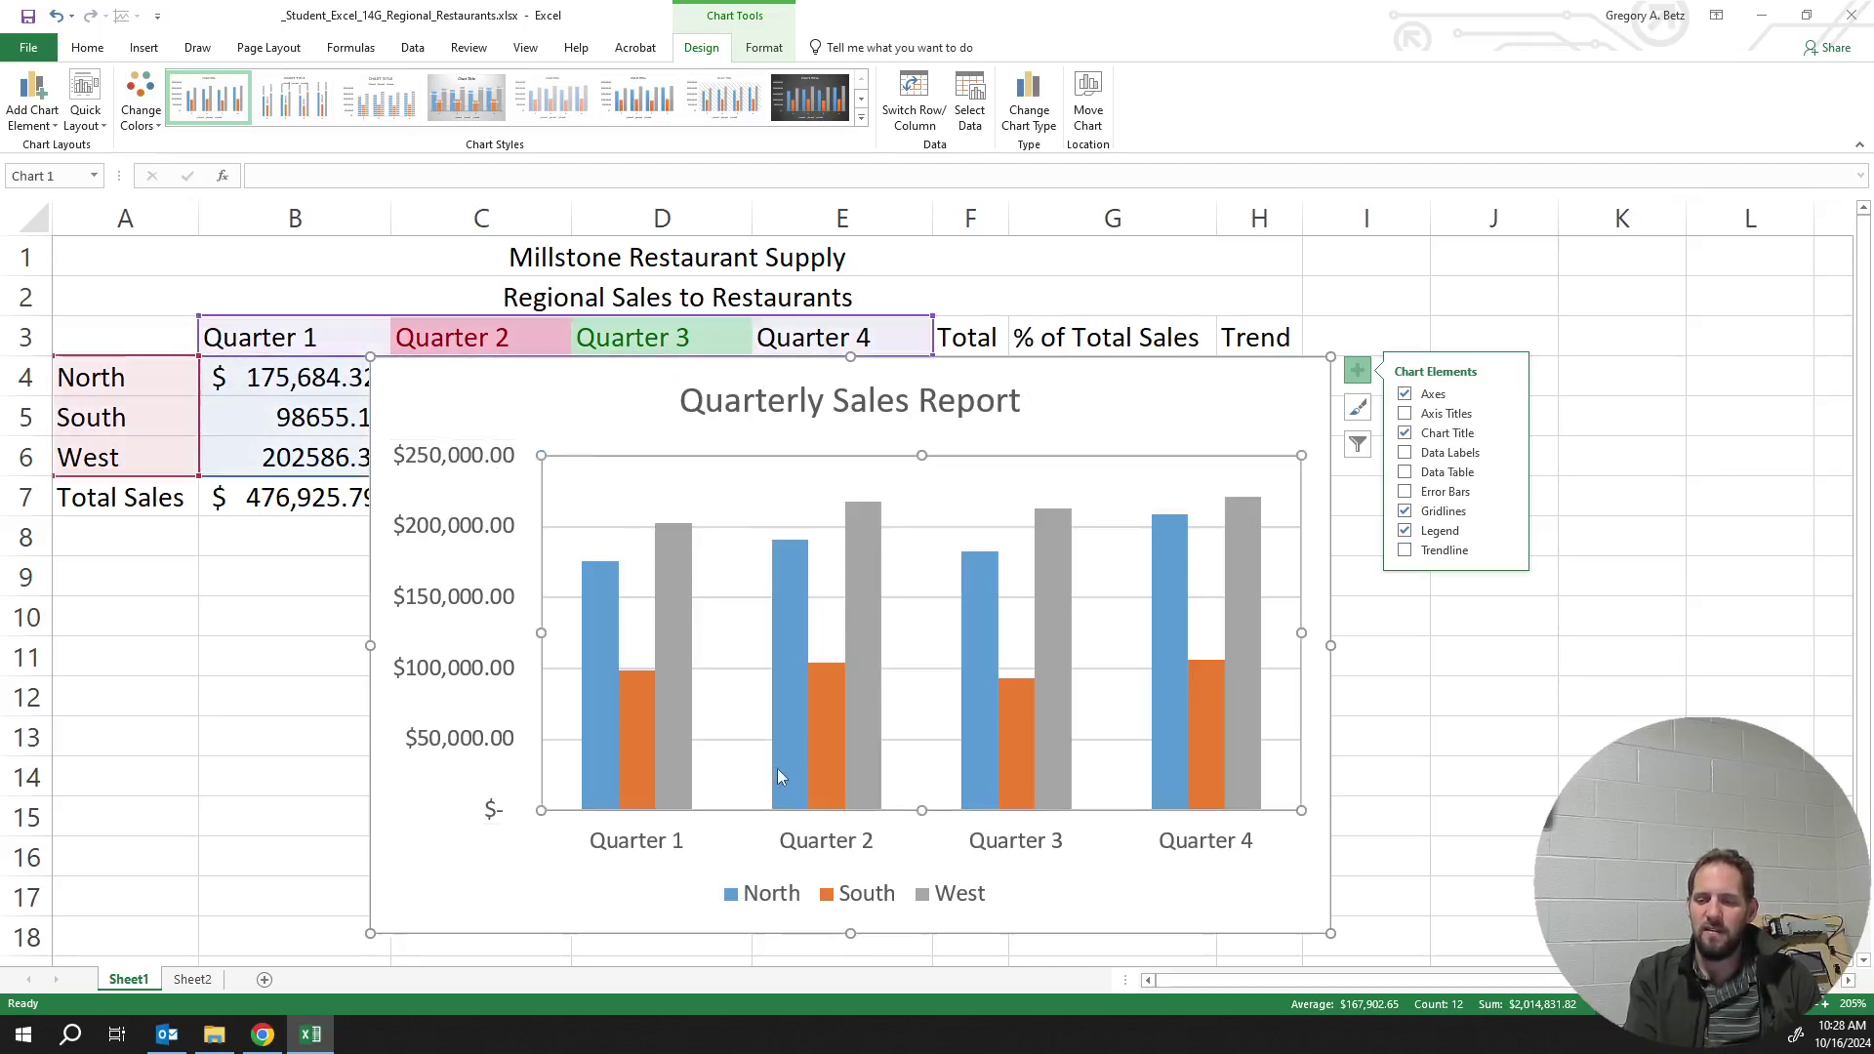
{"action": "left_click", "coordinate": [792, 898]}
{"action": "left_click", "coordinate": [818, 851]}
{"action": "left_click", "coordinate": [649, 823]}
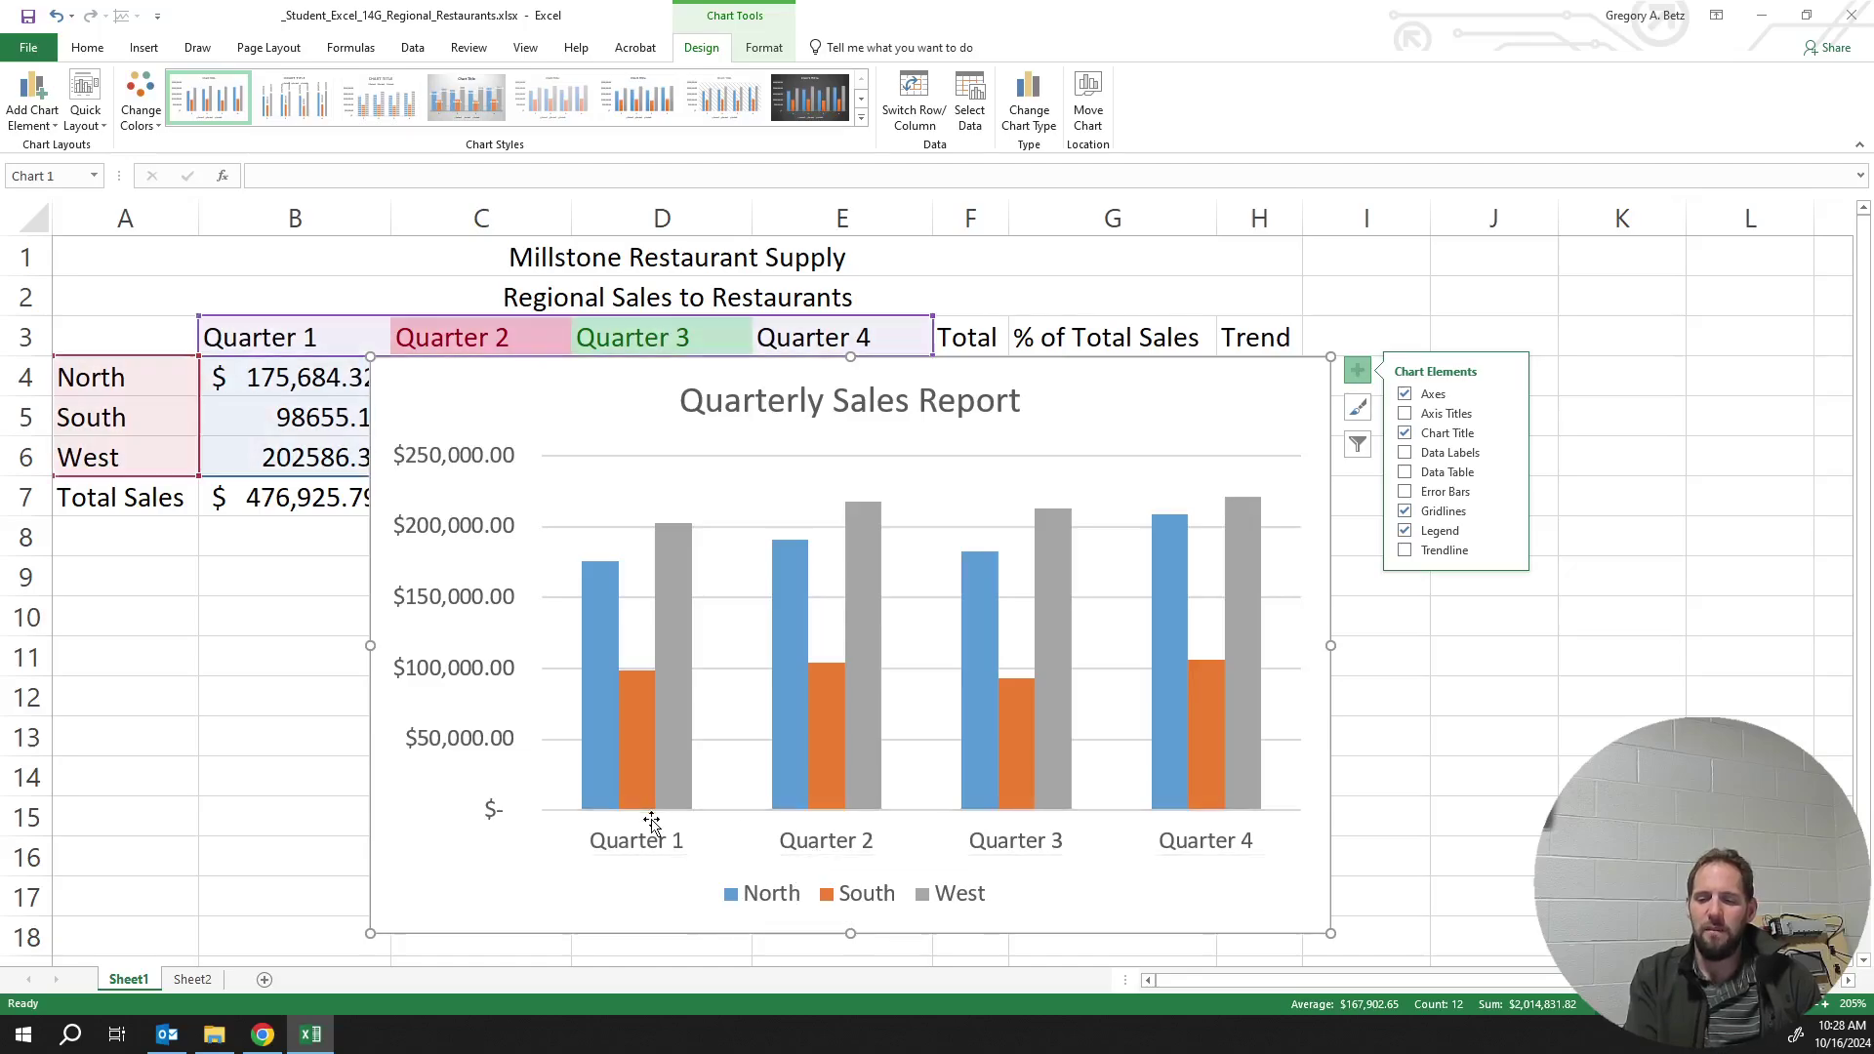
{"action": "left_click", "coordinate": [666, 845]}
{"action": "left_click", "coordinate": [582, 766]}
{"action": "left_click", "coordinate": [503, 723]}
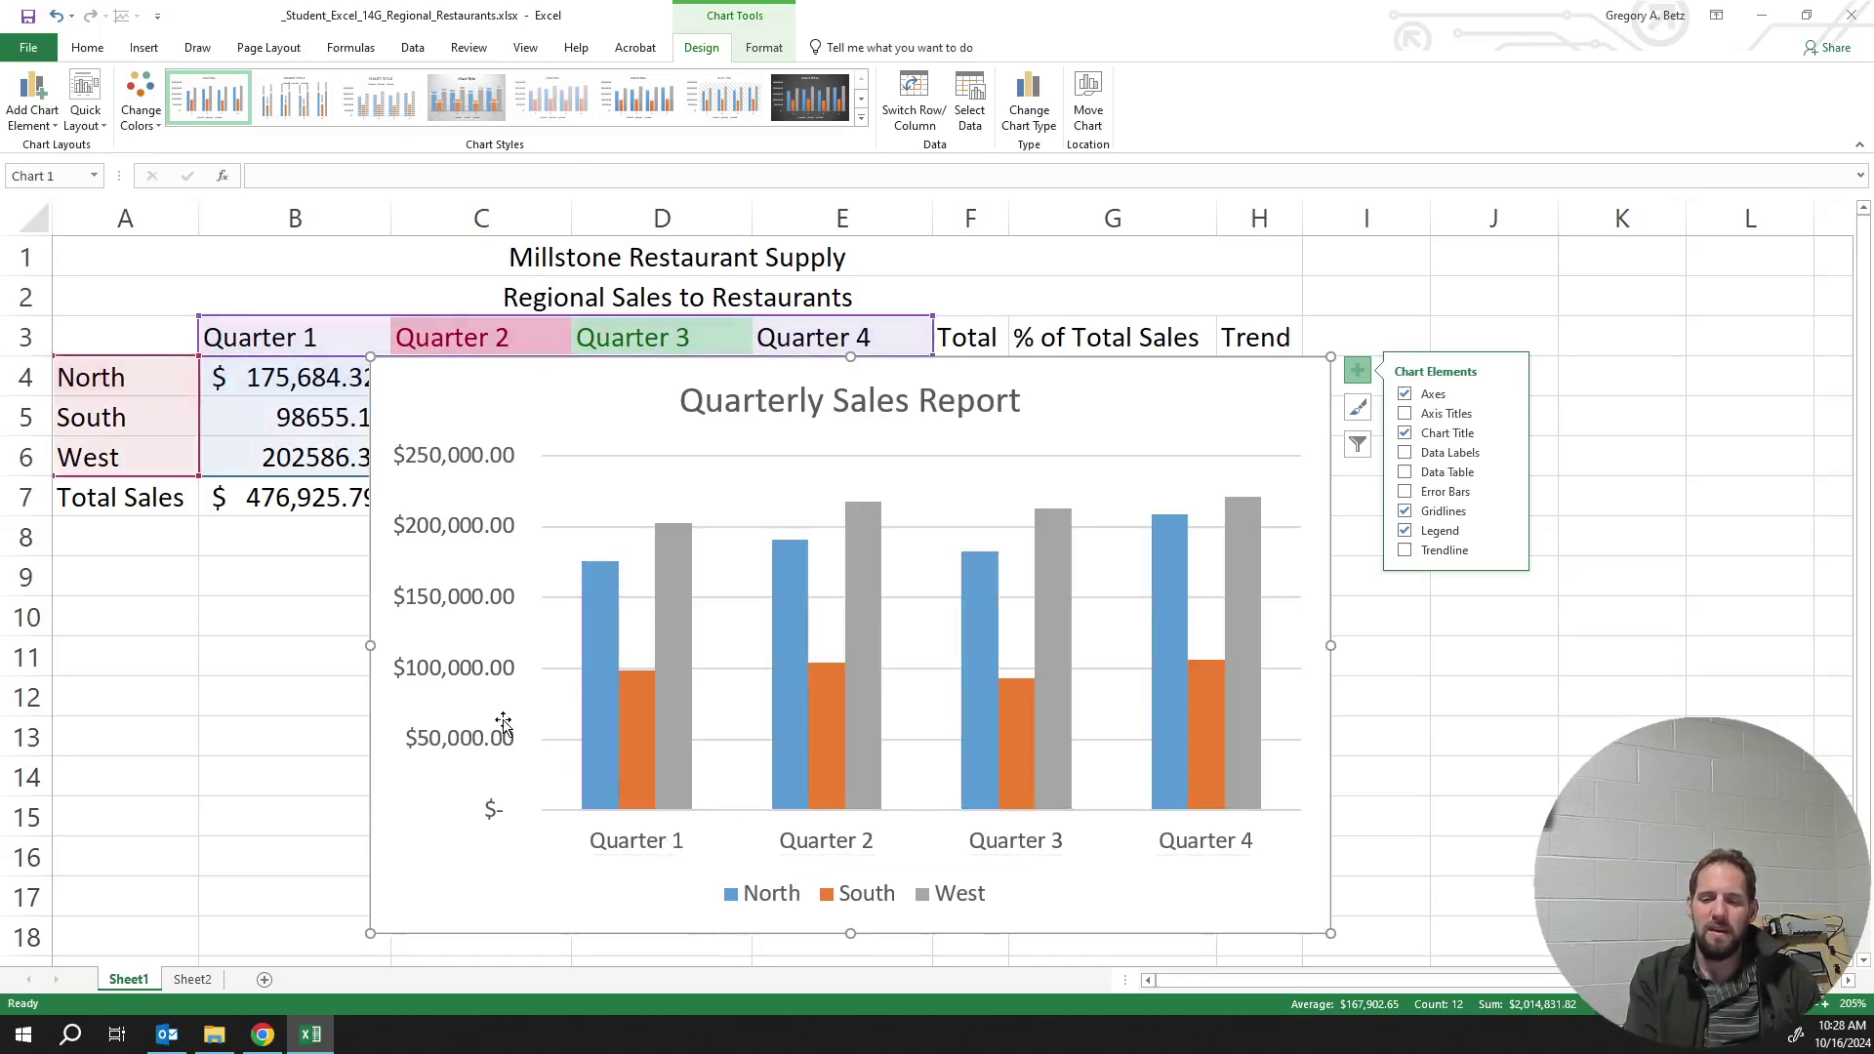
{"action": "left_click", "coordinate": [441, 689]}
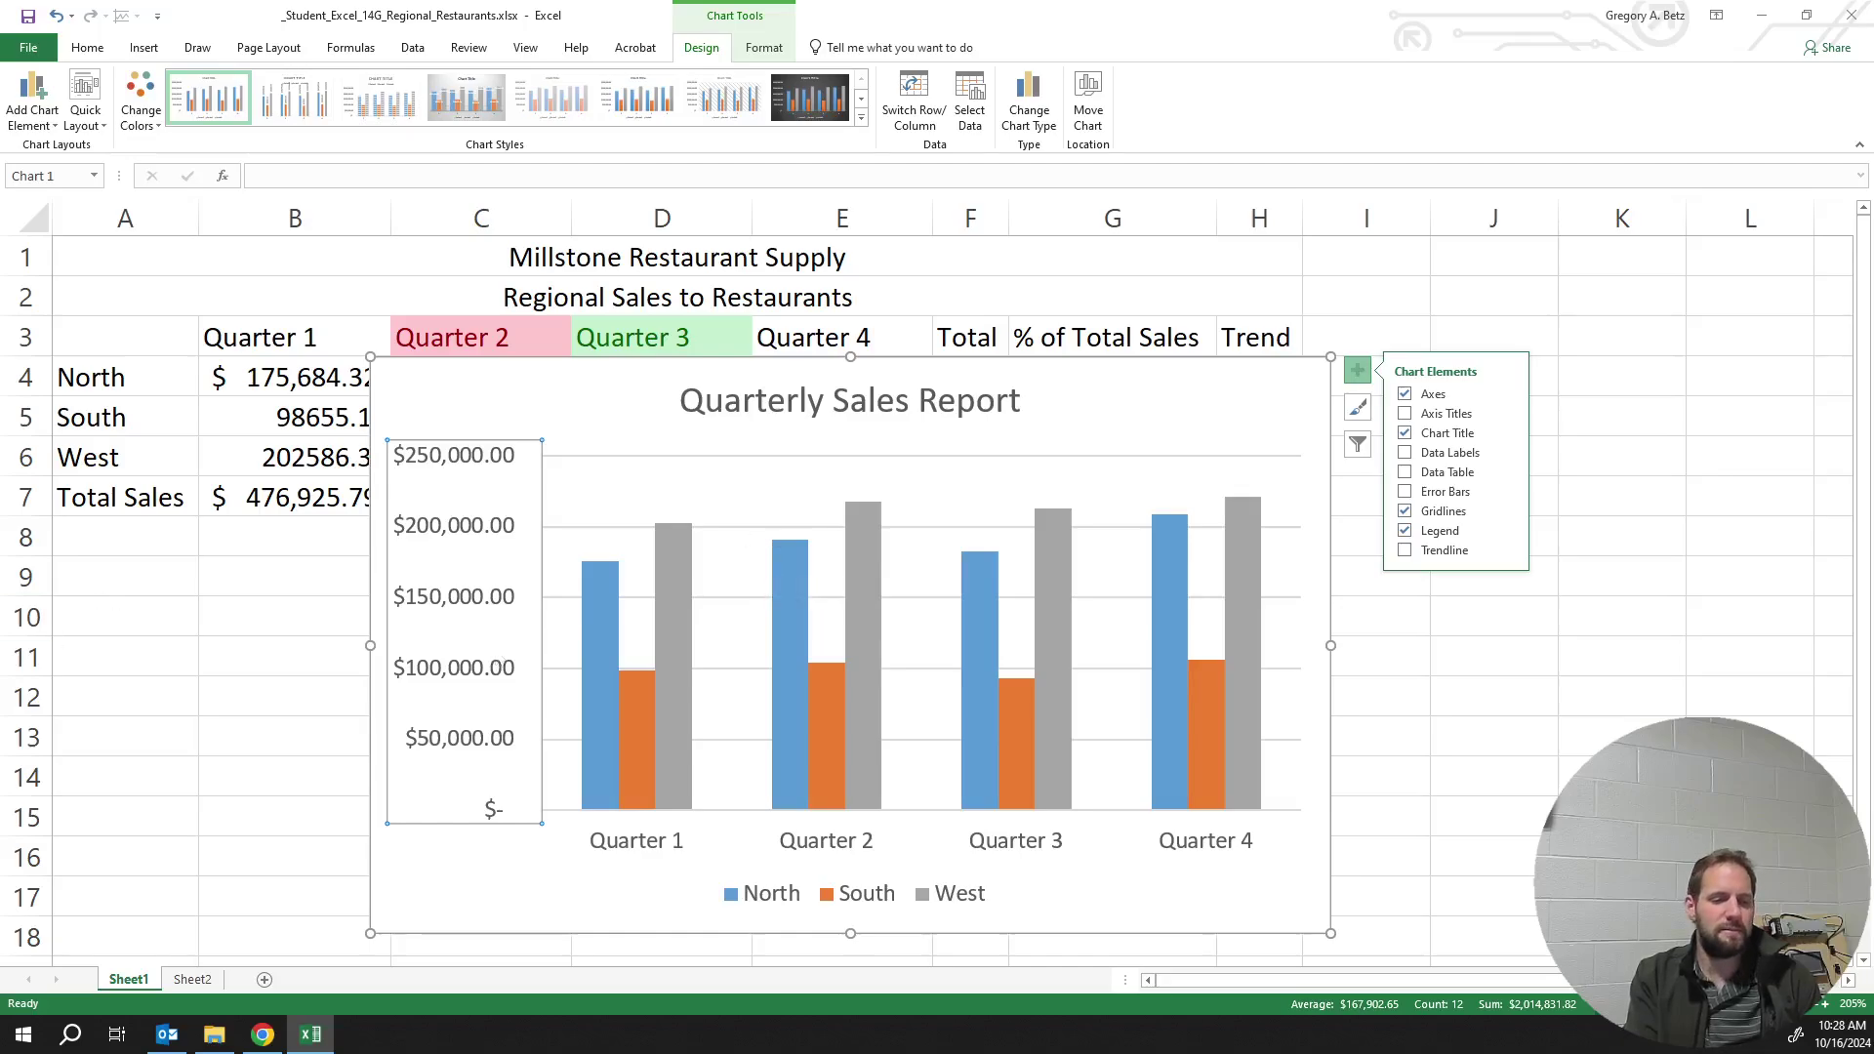
{"action": "left_click", "coordinate": [1329, 265]}
Move the chart below the Total Sales row, with its upper-left corner near the start of column B
{"action": "left_click", "coordinate": [452, 425]}
{"action": "left_click_drag", "start_coordinate": [500, 410], "coordinate": [917, 470]}
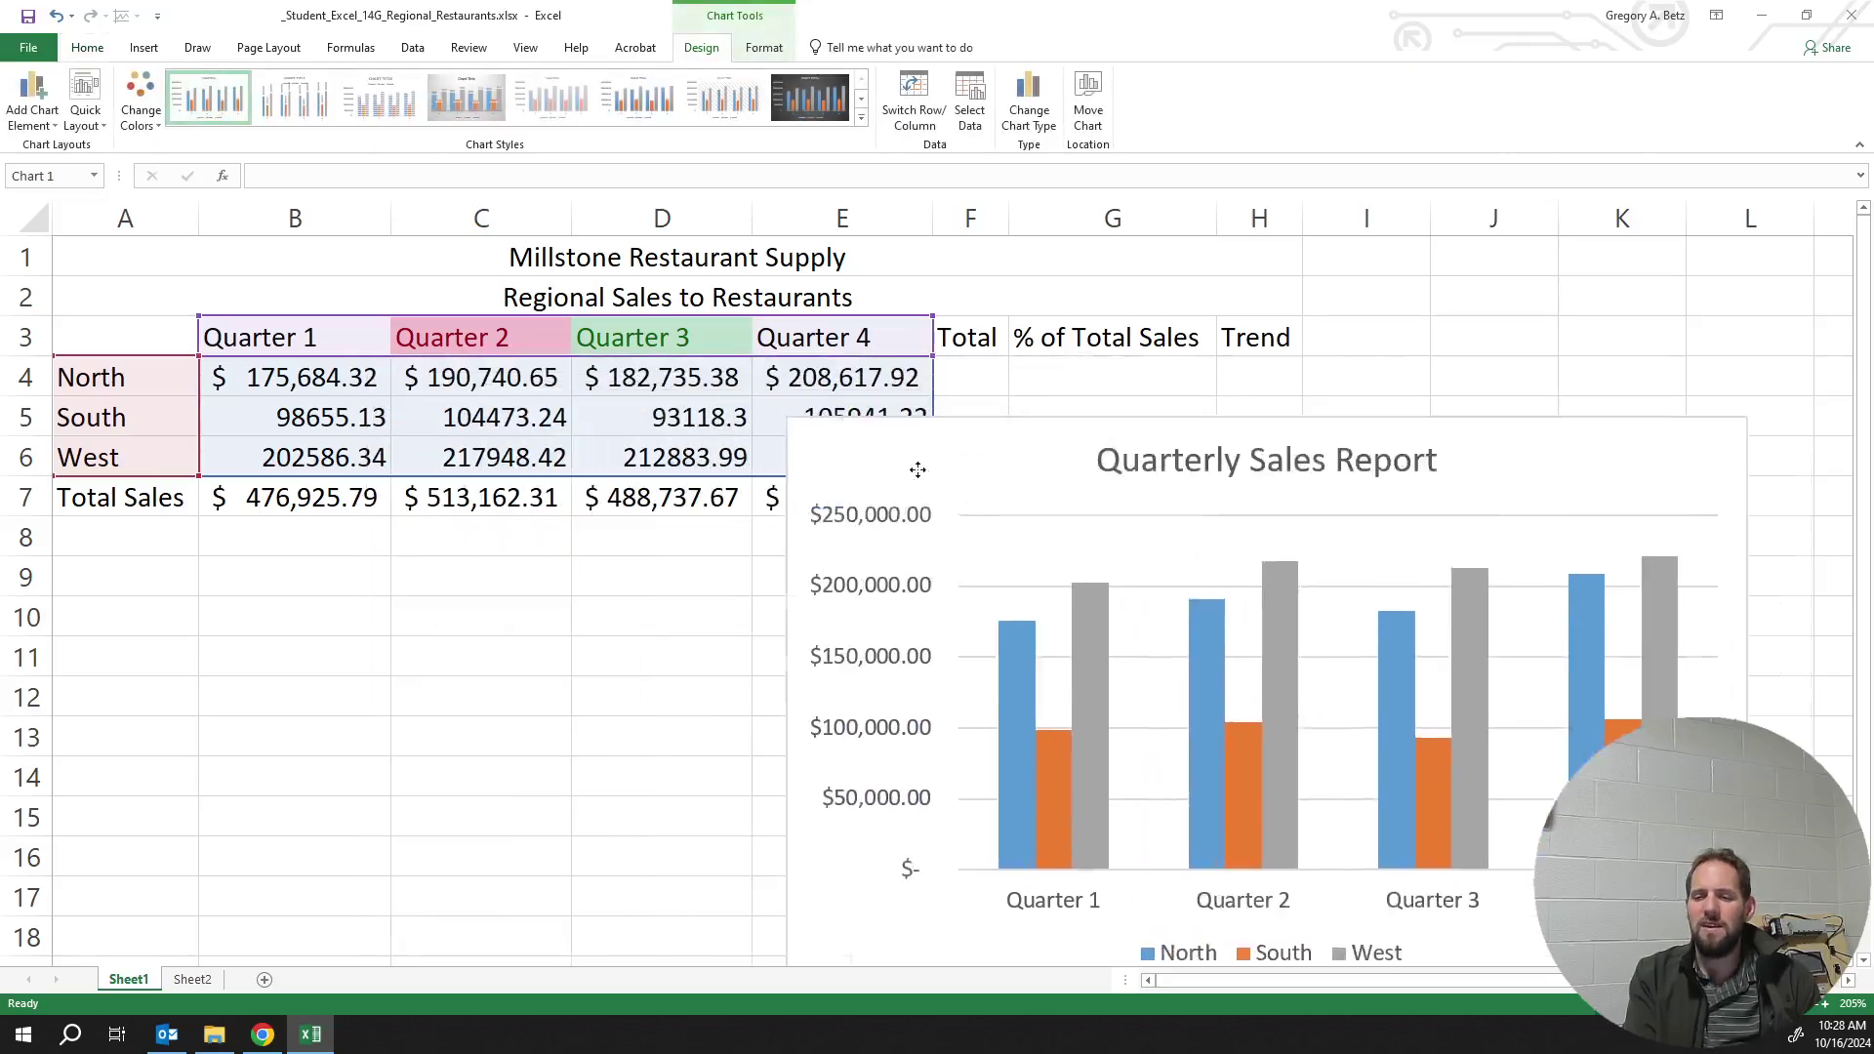
{"action": "left_click_drag", "start_coordinate": [806, 448], "coordinate": [337, 601]}
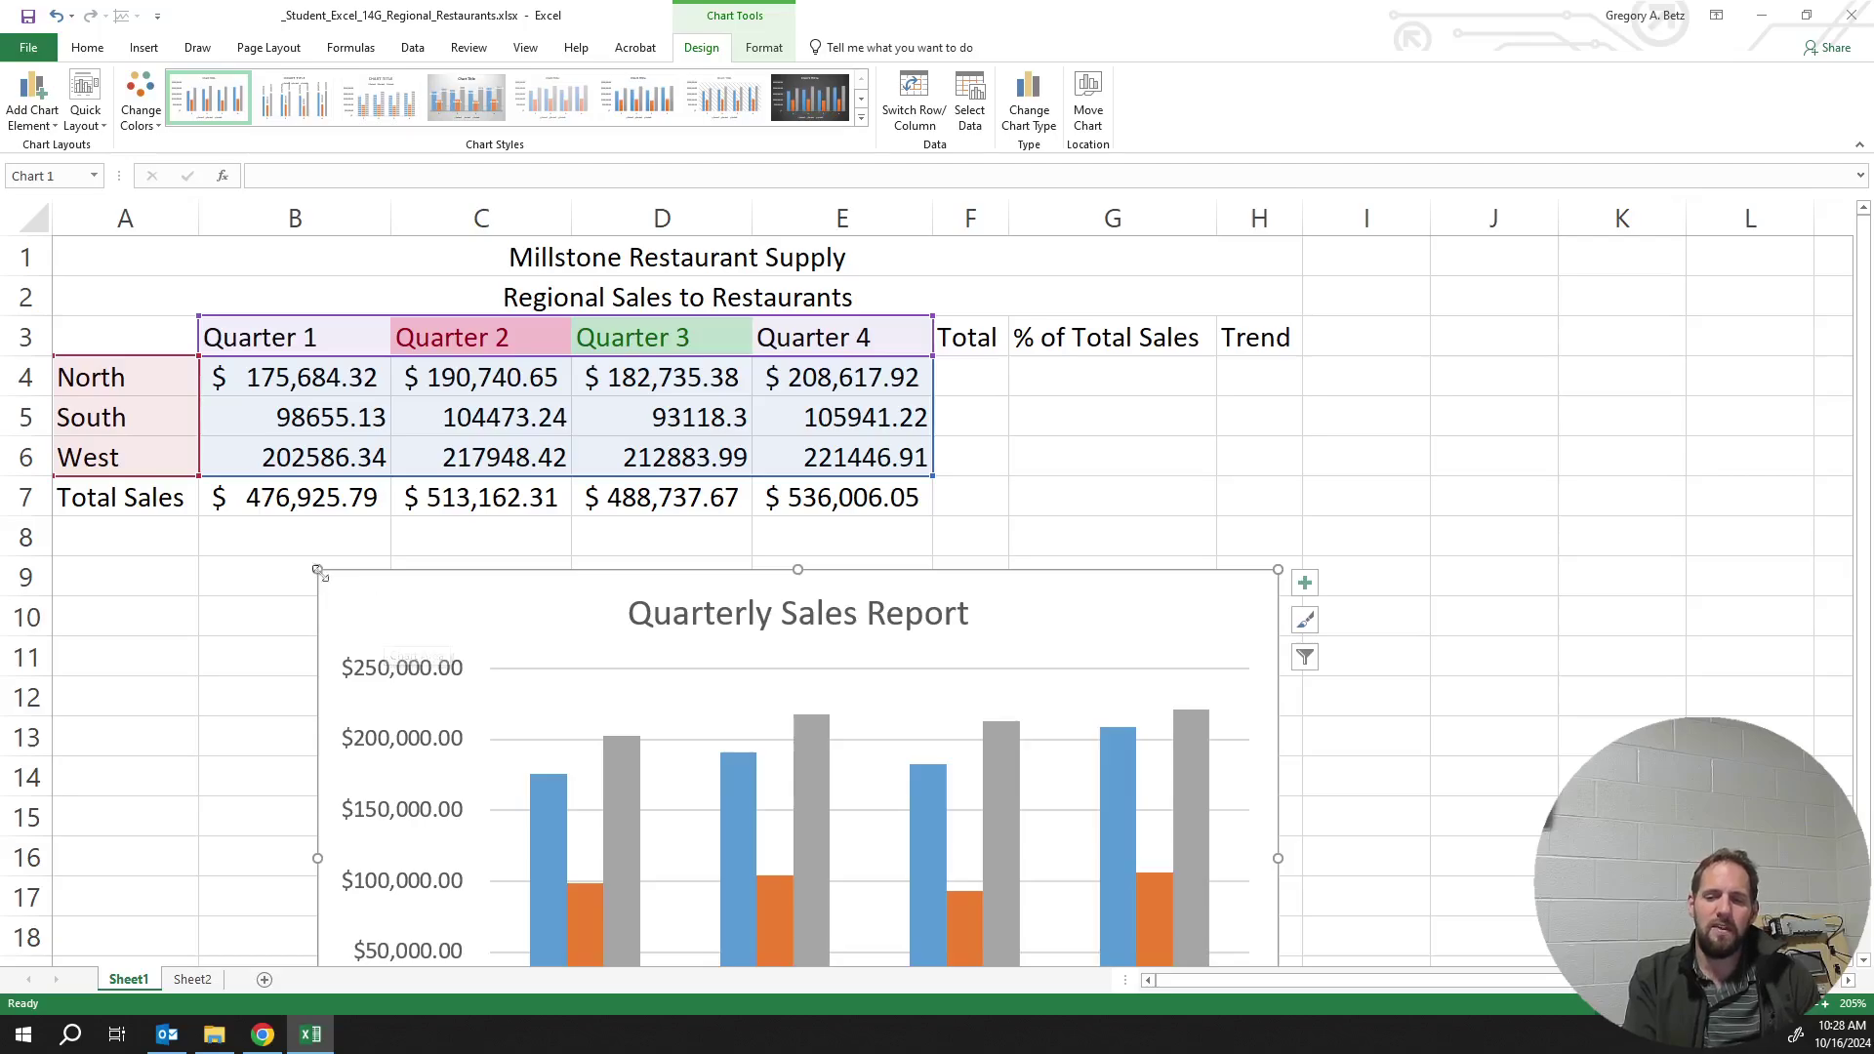
{"action": "mouse_move", "coordinate": [364, 611]}
{"action": "left_mouse_down"}
{"action": "mouse_move", "coordinate": [439, 625]}
{"action": "mouse_move", "coordinate": [601, 588]}
{"action": "mouse_move", "coordinate": [632, 561]}
{"action": "mouse_move", "coordinate": [683, 560]}
{"action": "mouse_move", "coordinate": [679, 596]}
{"action": "mouse_move", "coordinate": [635, 552]}
{"action": "mouse_move", "coordinate": [646, 574]}
{"action": "mouse_move", "coordinate": [782, 568]}
{"action": "mouse_move", "coordinate": [627, 566]}
{"action": "mouse_move", "coordinate": [774, 573]}
{"action": "mouse_move", "coordinate": [682, 573]}
{"action": "mouse_move", "coordinate": [649, 601]}
{"action": "left_mouse_up"}
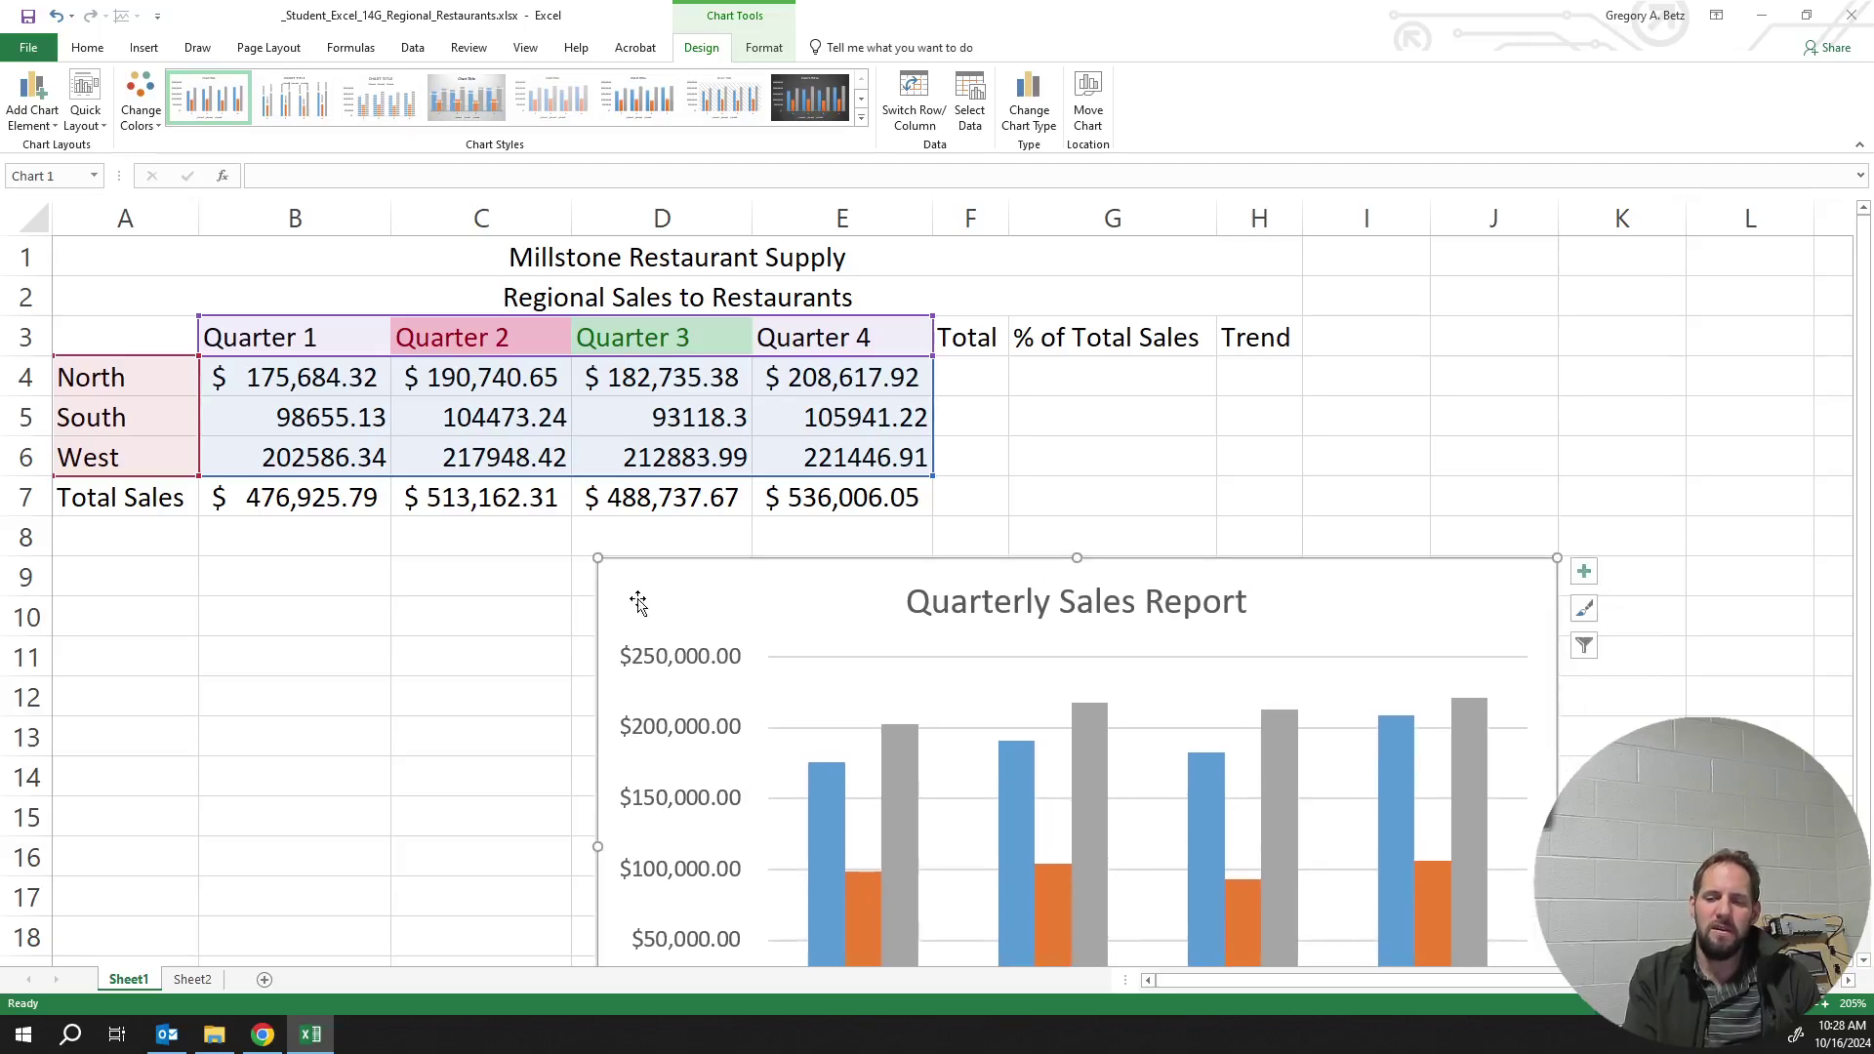
{"action": "left_click", "coordinate": [570, 595]}
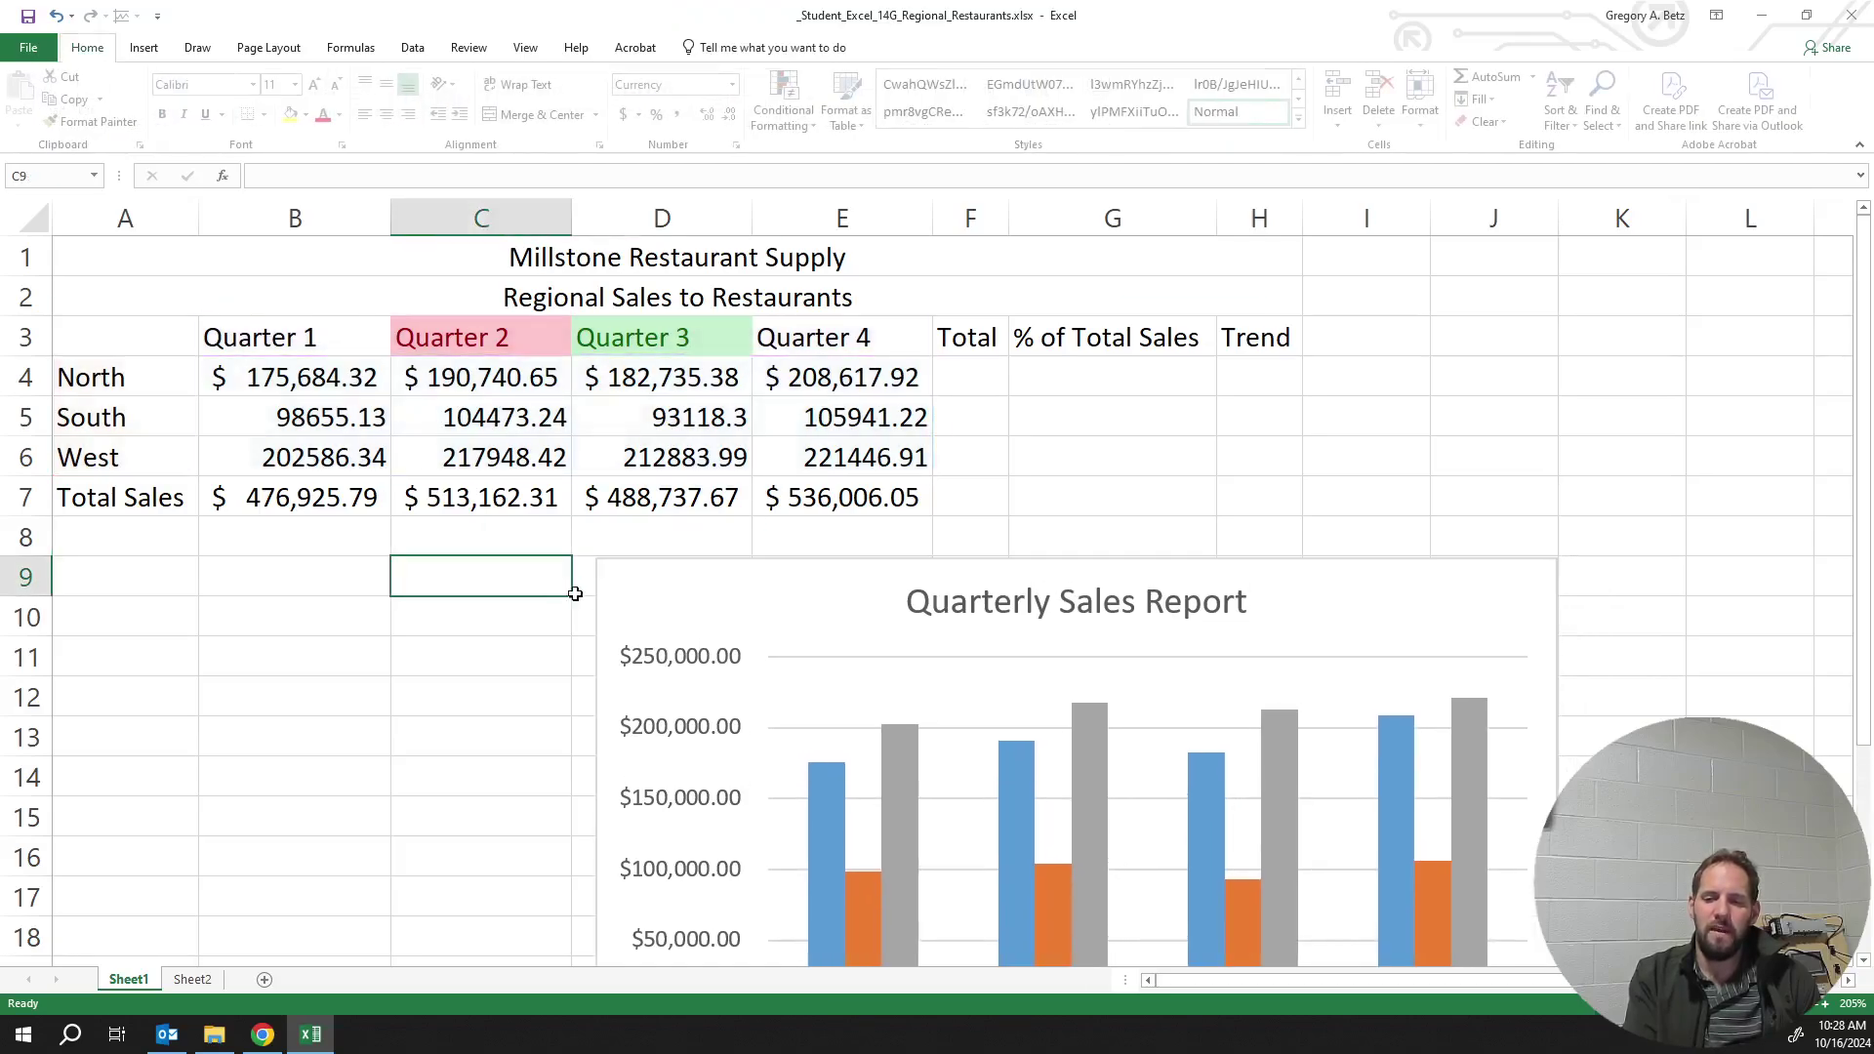
{"action": "left_click", "coordinate": [626, 578]}
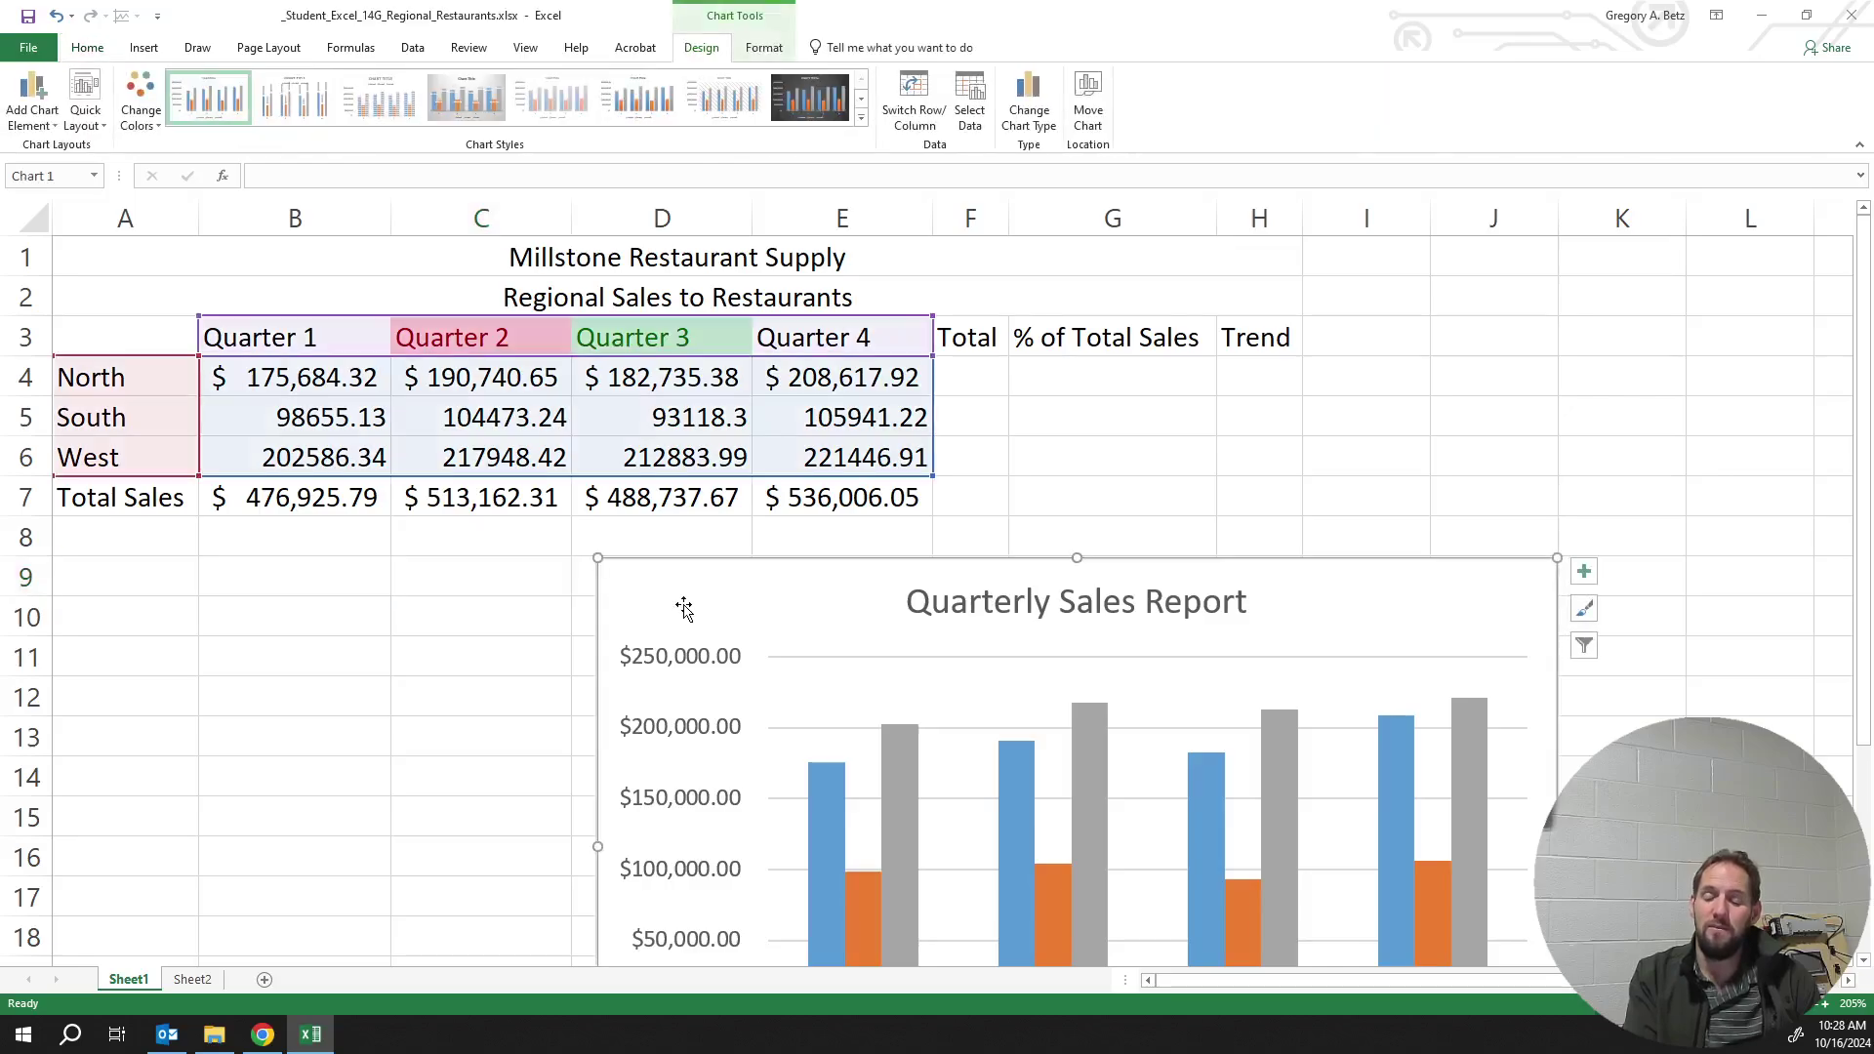
{"action": "mouse_move", "coordinate": [688, 632]}
{"action": "left_mouse_down"}
{"action": "mouse_move", "coordinate": [678, 594]}
{"action": "mouse_move", "coordinate": [774, 598]}
{"action": "mouse_move", "coordinate": [714, 595]}
{"action": "left_mouse_up"}
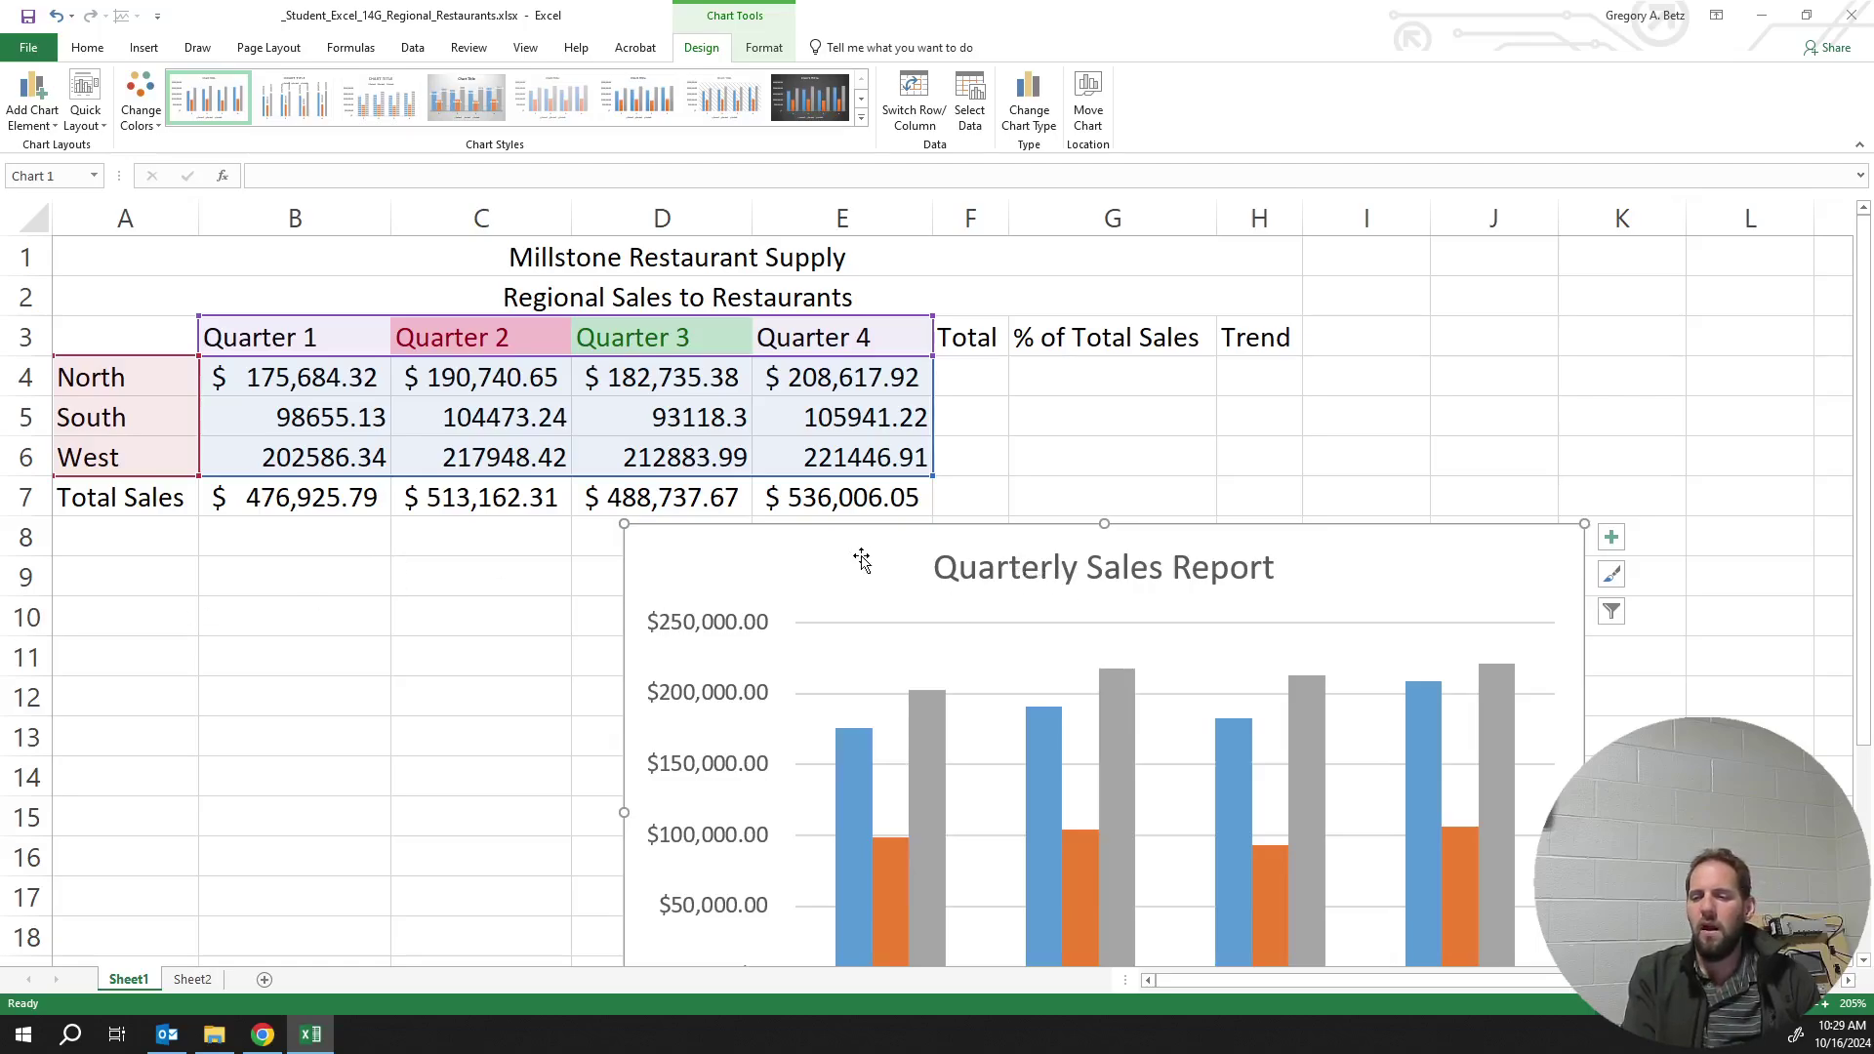
{"action": "left_click_drag", "start_coordinate": [862, 559], "coordinate": [505, 597]}
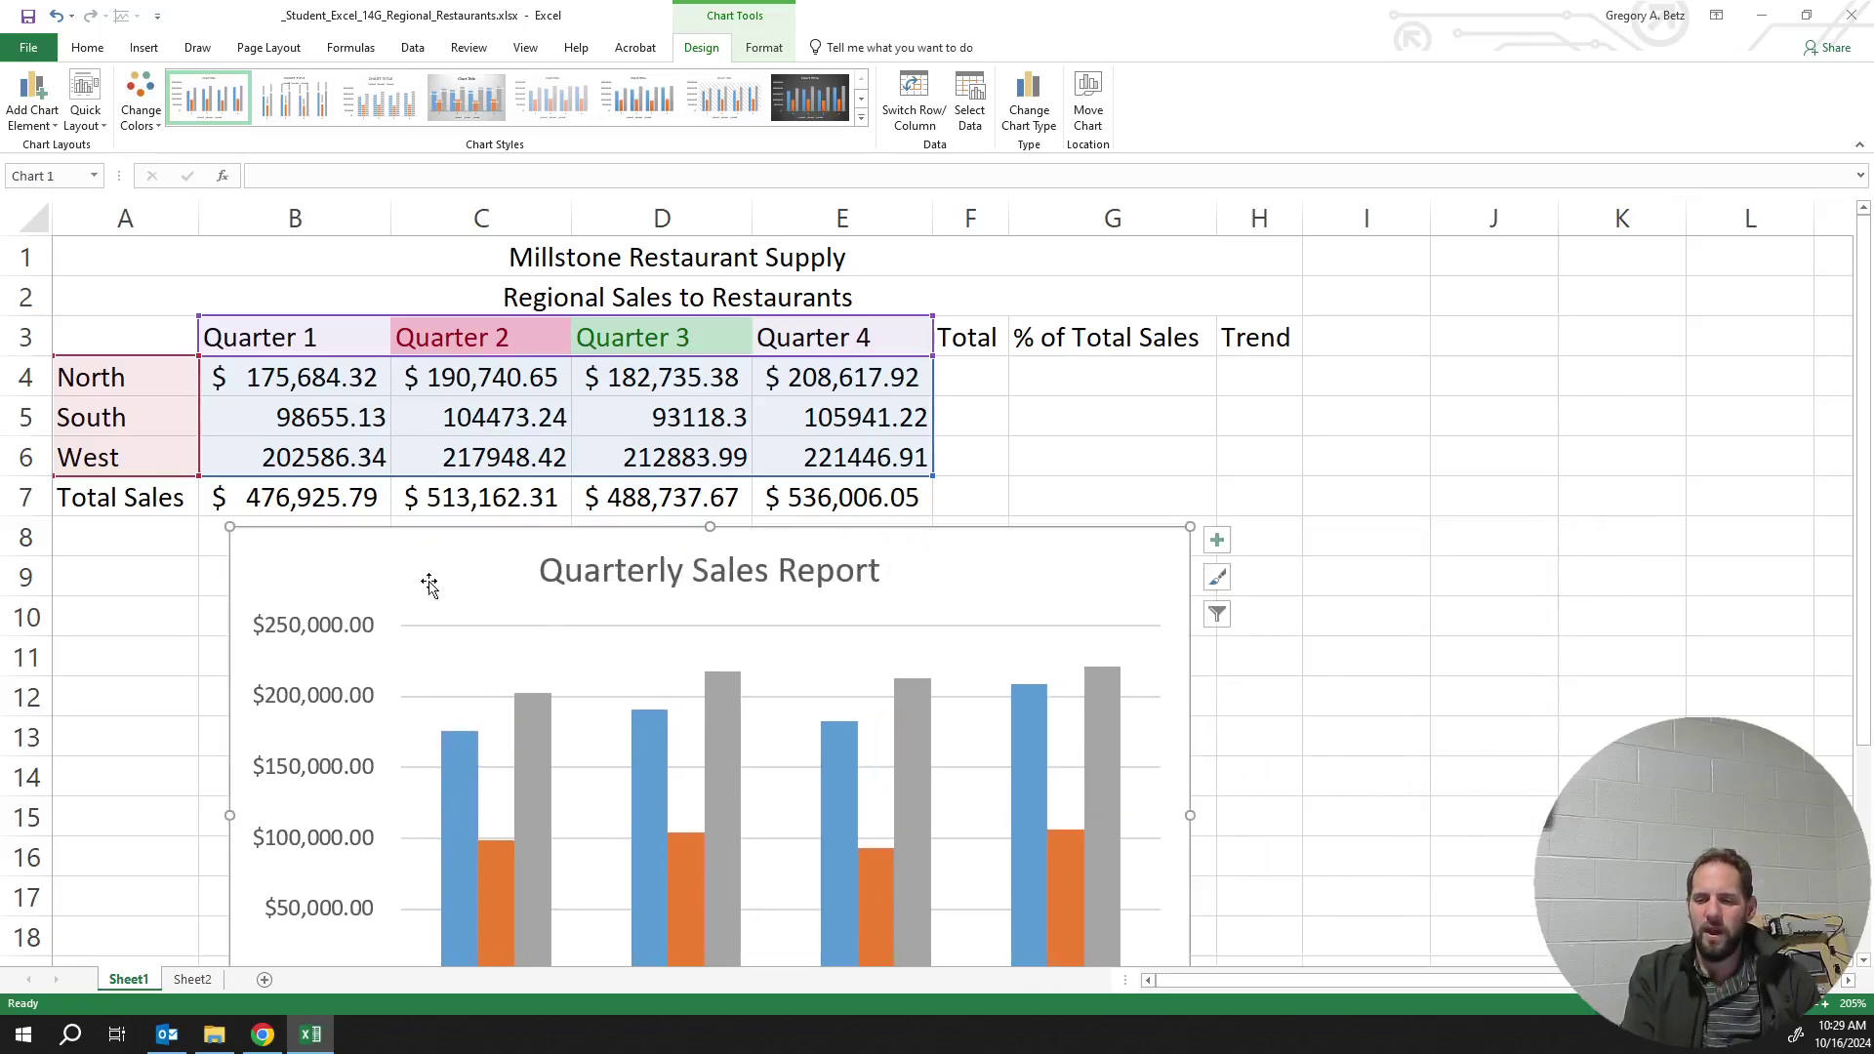
{"action": "left_click_drag", "start_coordinate": [417, 594], "coordinate": [397, 618]}
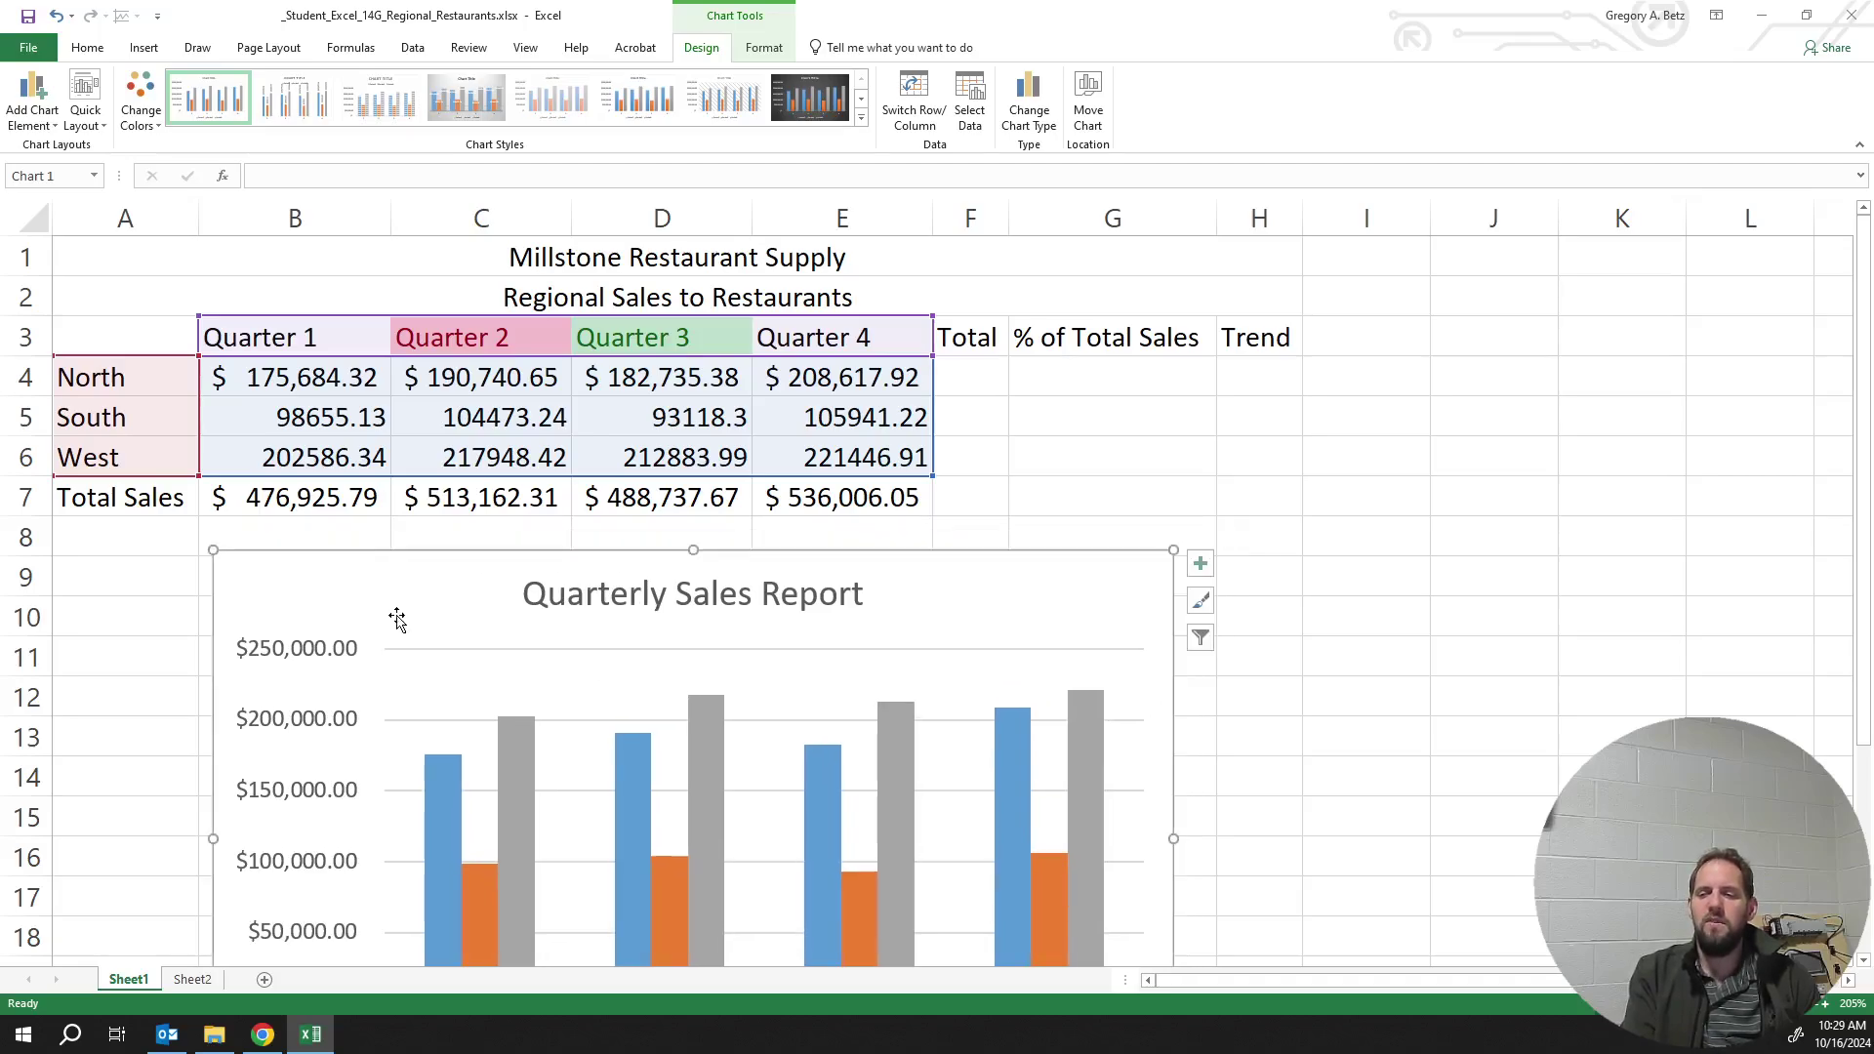
{"action": "left_click", "coordinate": [967, 530]}
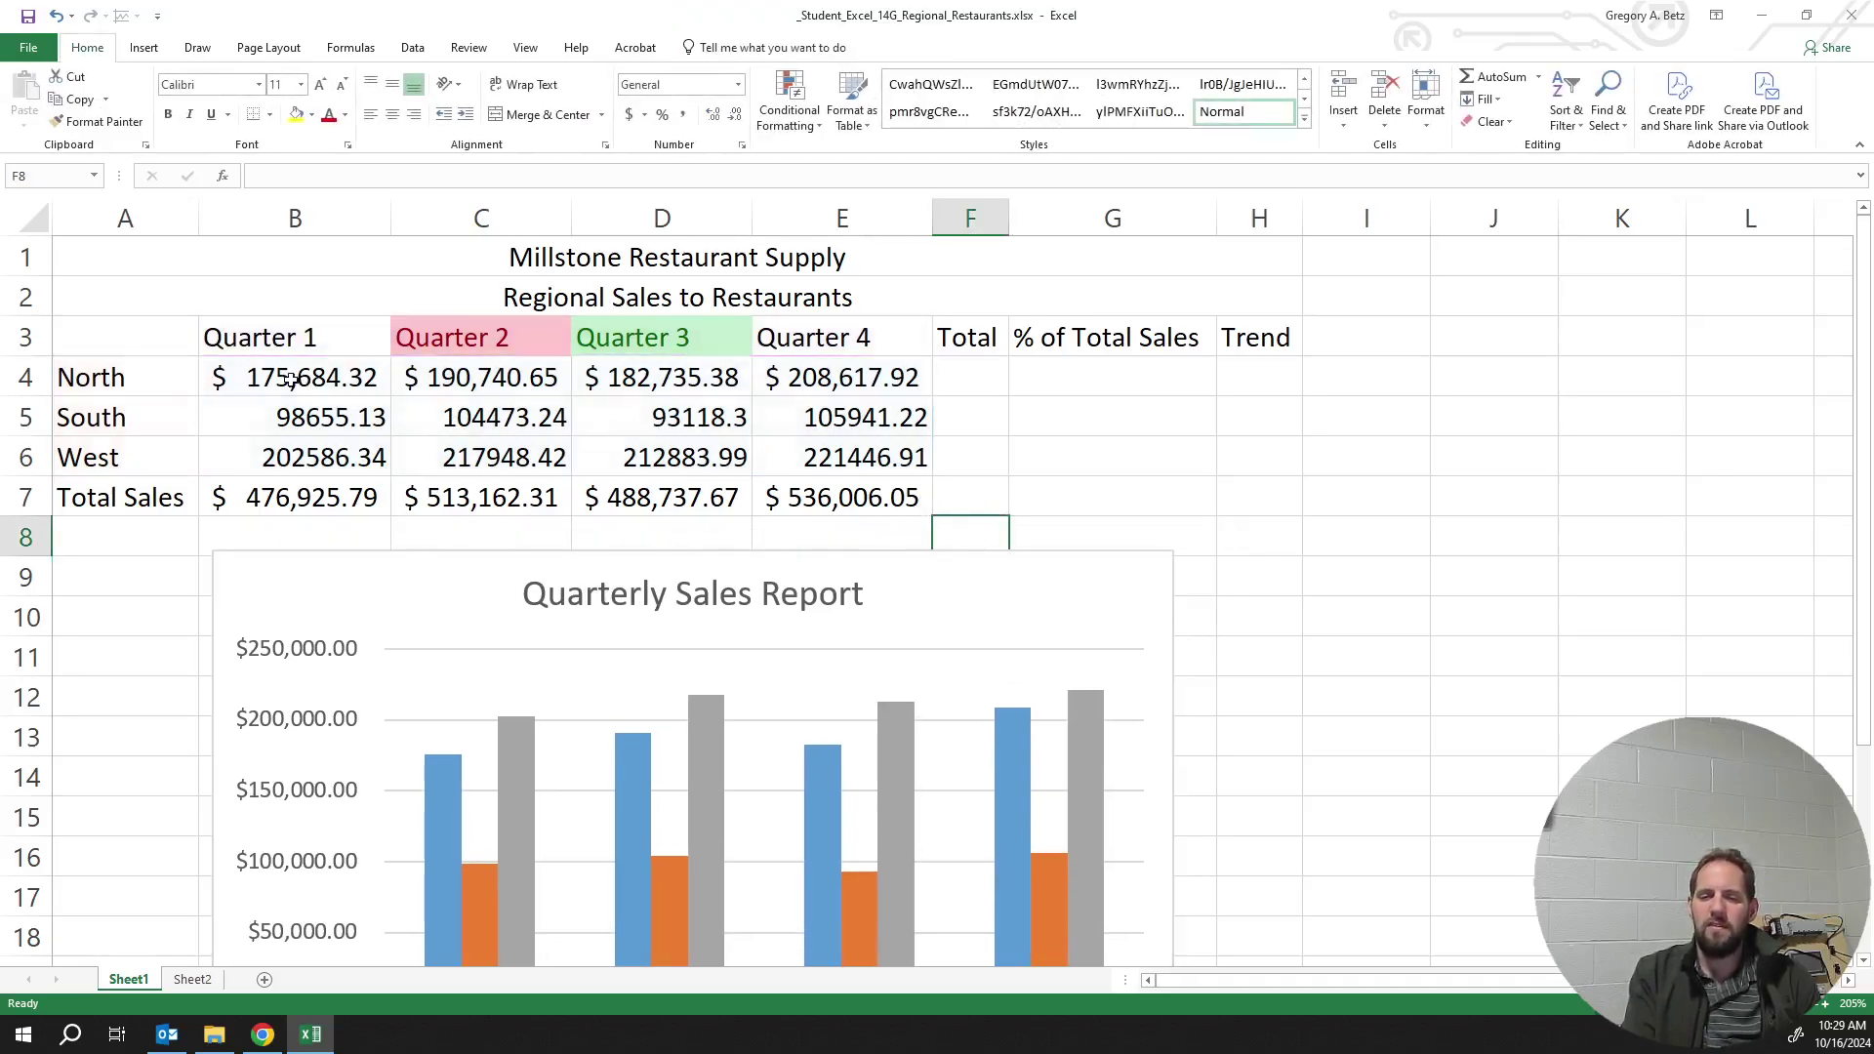
Create Line sparklines in H4:H6 under the Trend heading from the data range B4:E6
{"action": "left_click_drag", "start_coordinate": [290, 379], "coordinate": [798, 464]}
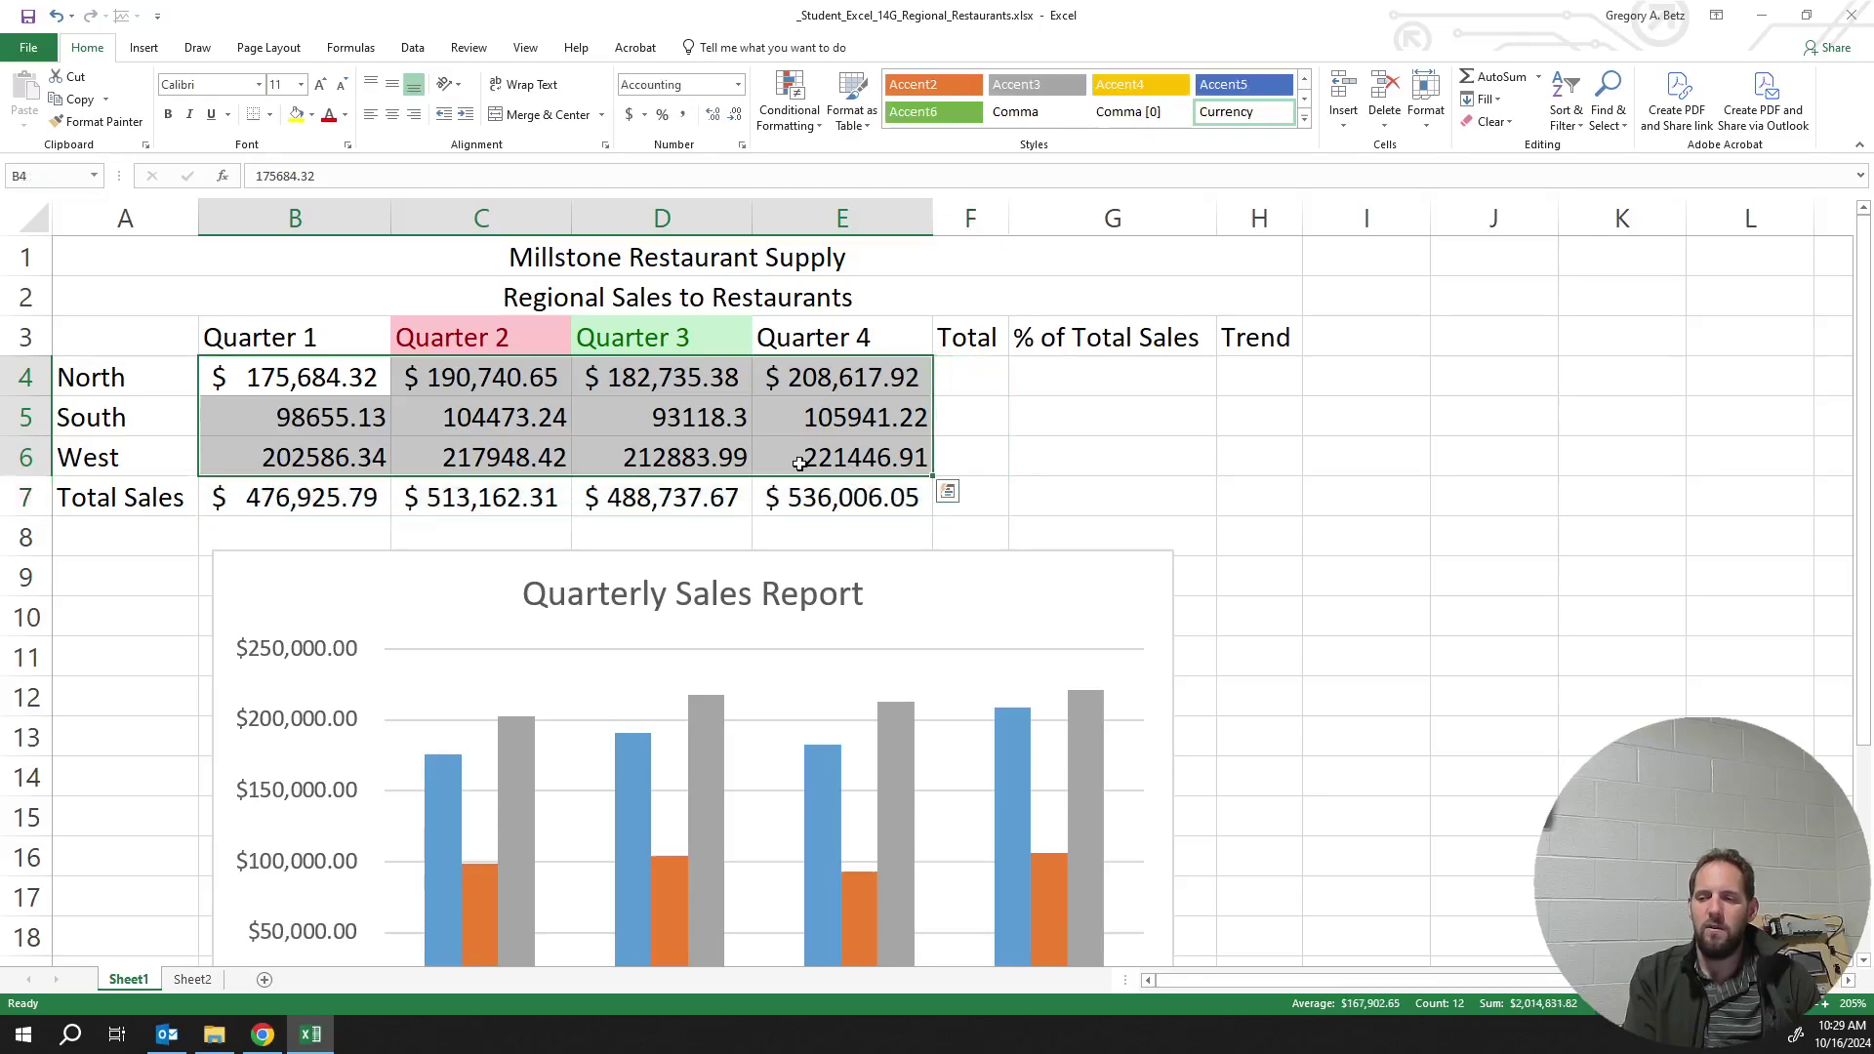
{"action": "left_click", "coordinate": [143, 47]}
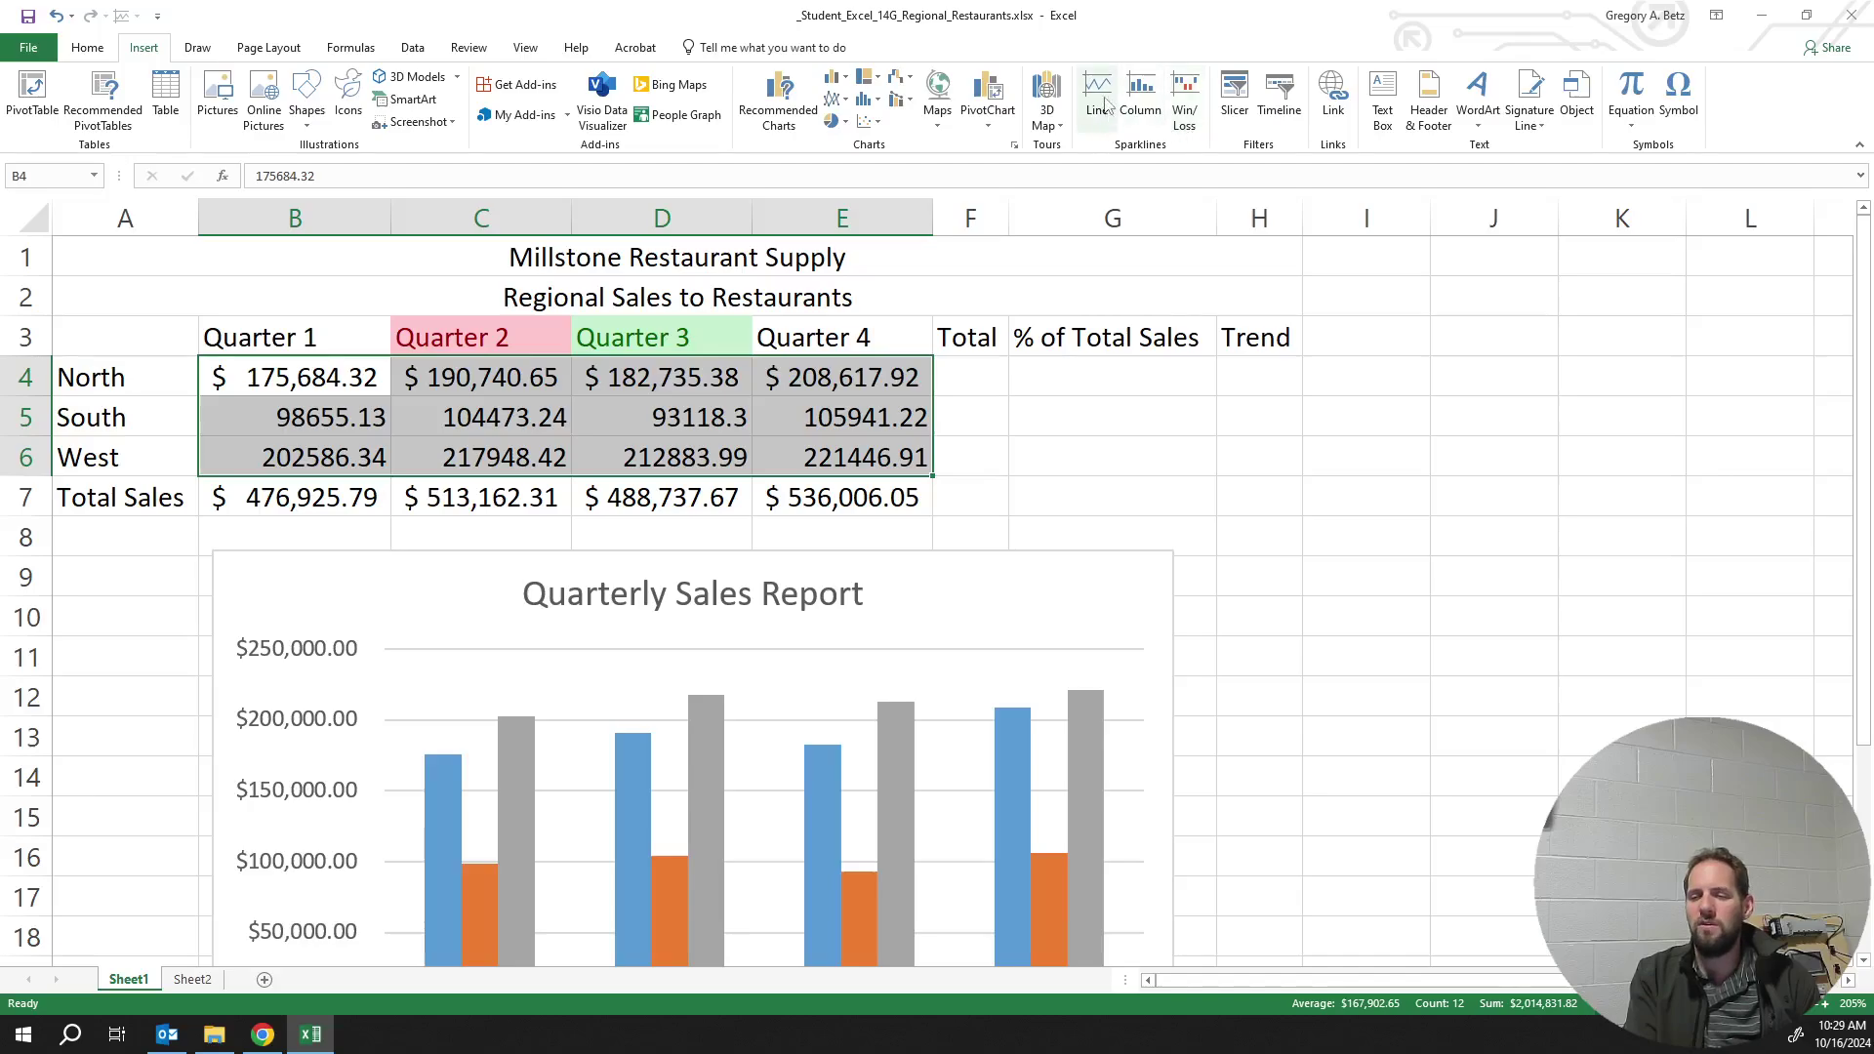
{"action": "left_click", "coordinate": [1106, 100]}
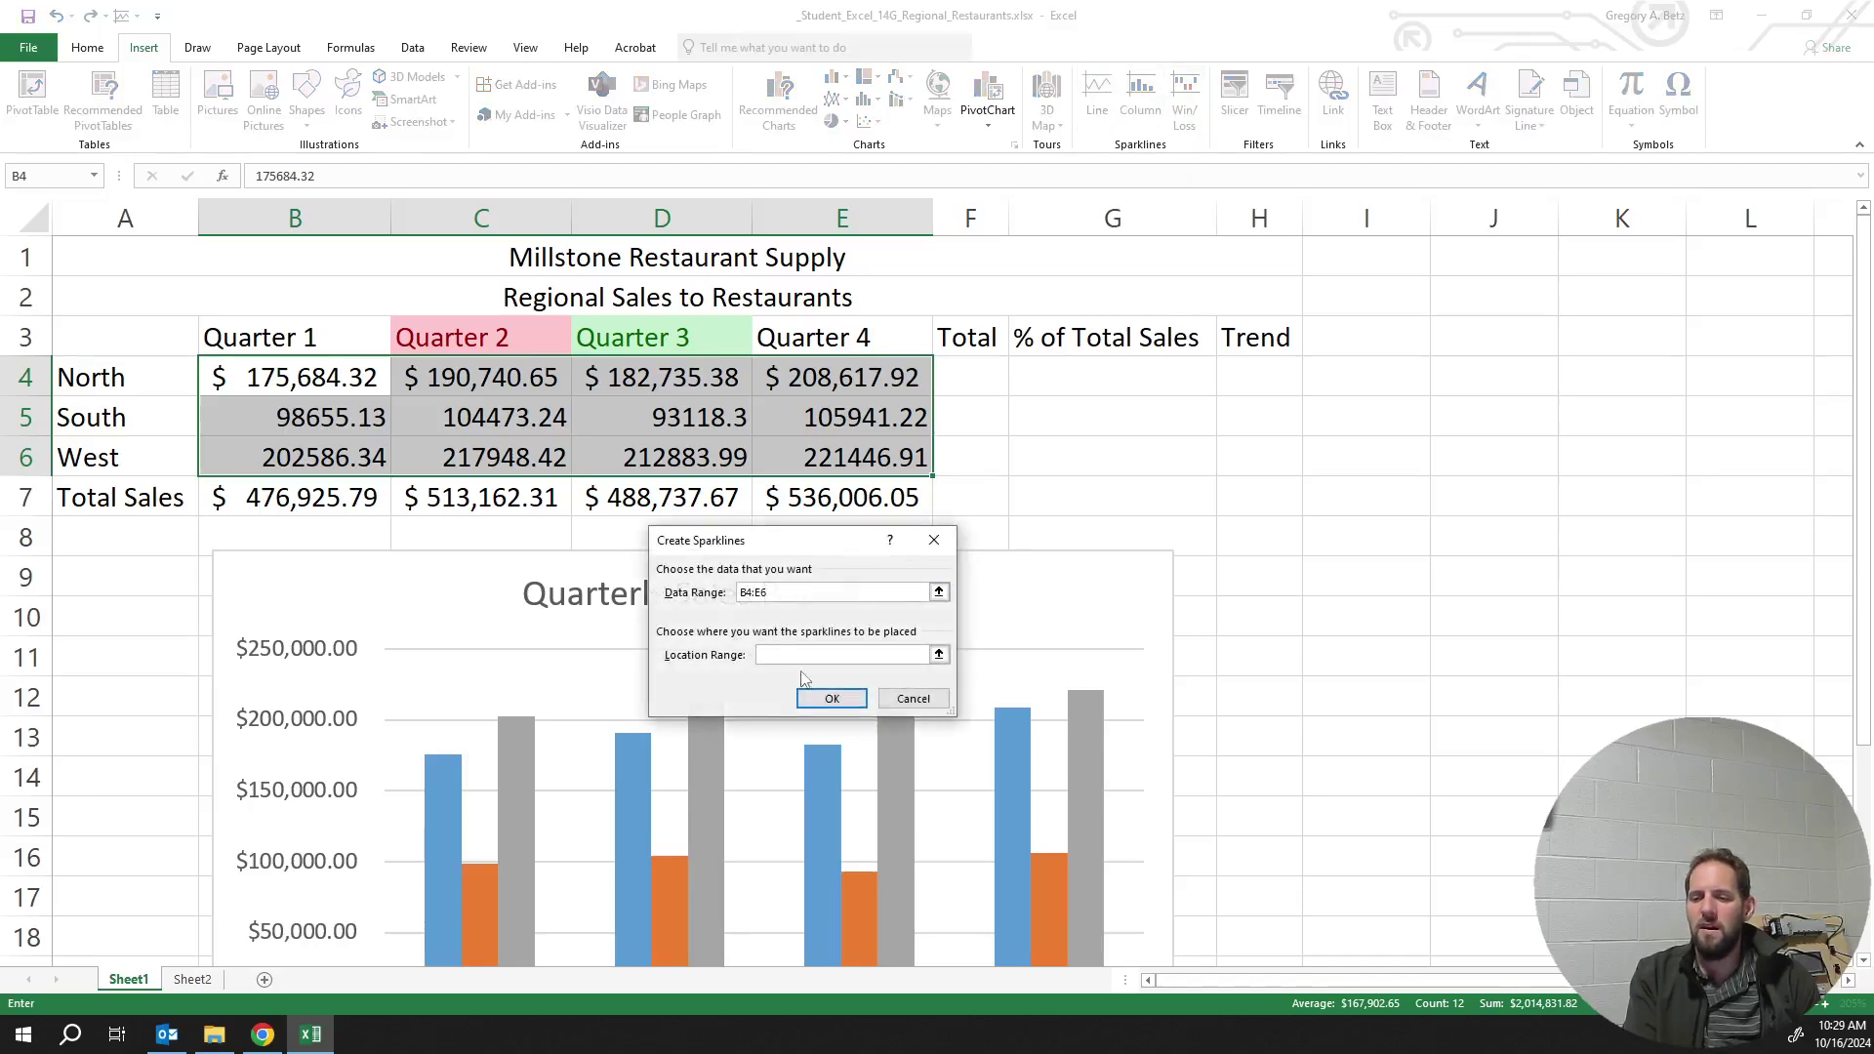
{"action": "left_click", "coordinate": [938, 654]}
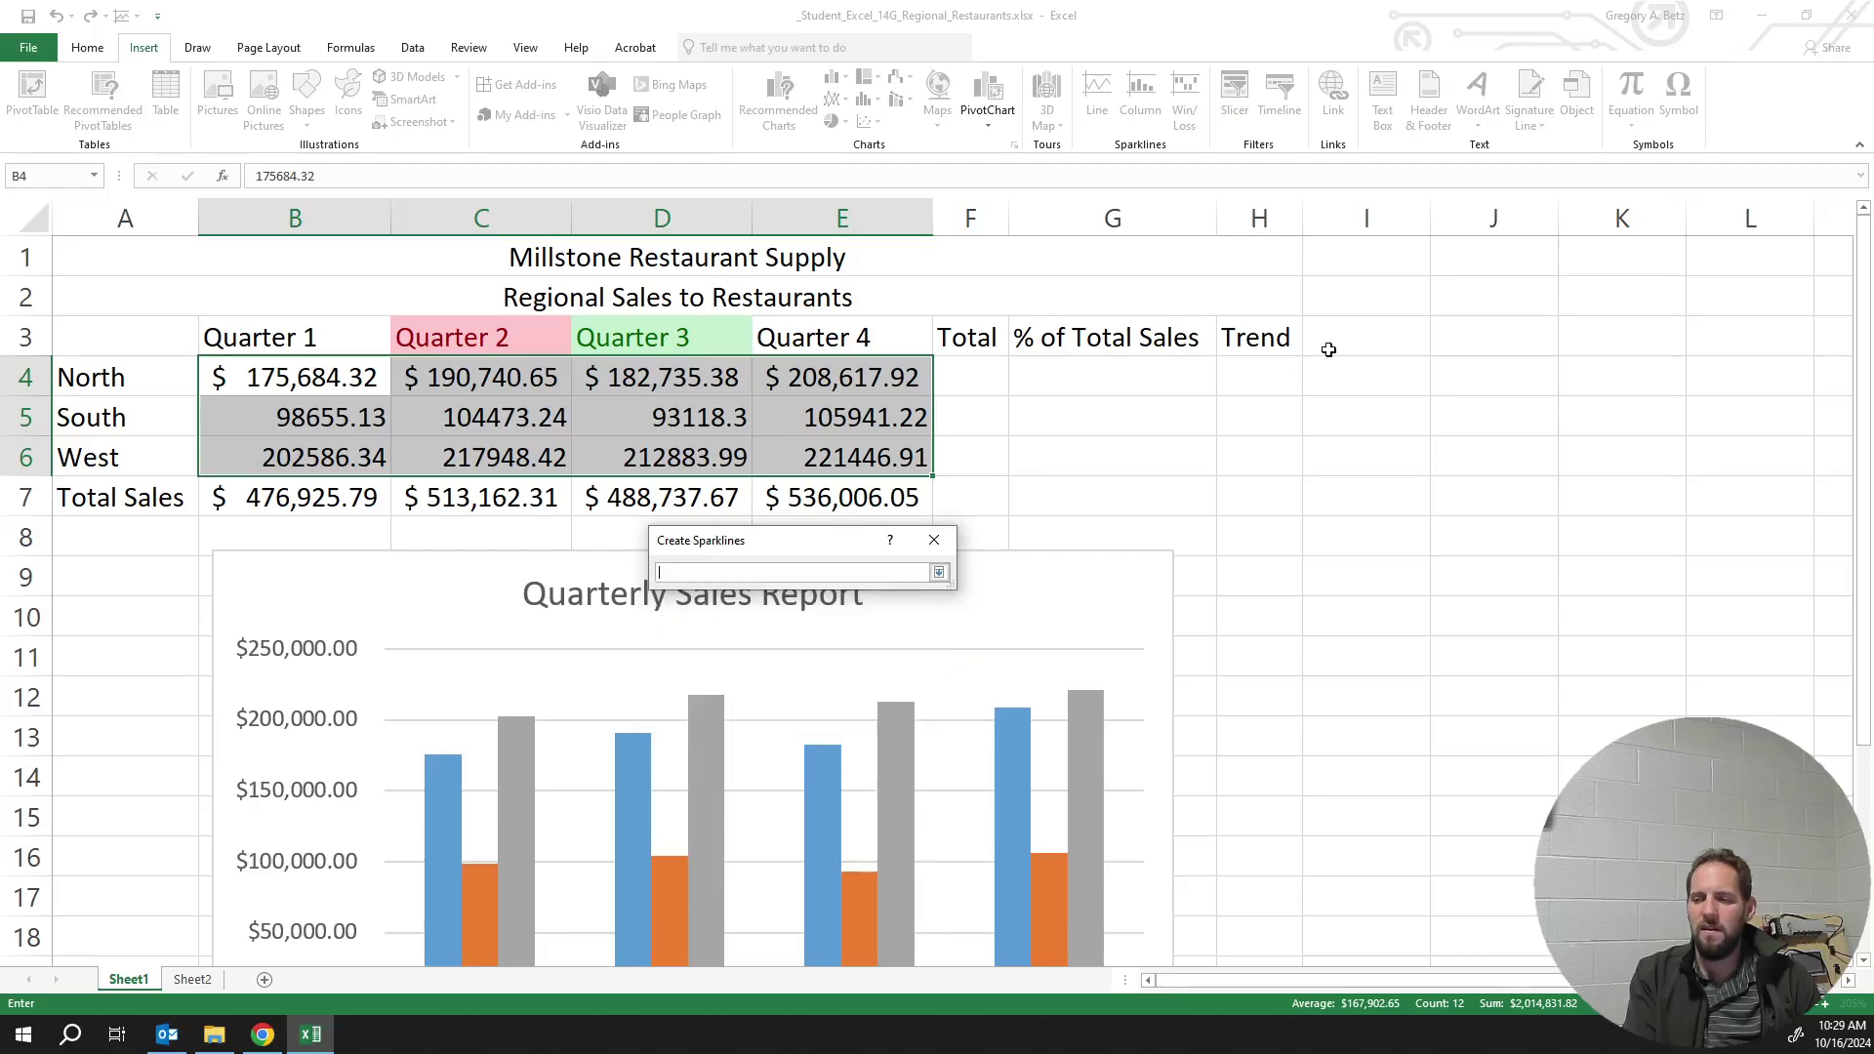
{"action": "left_click_drag", "start_coordinate": [1272, 363], "coordinate": [1269, 456]}
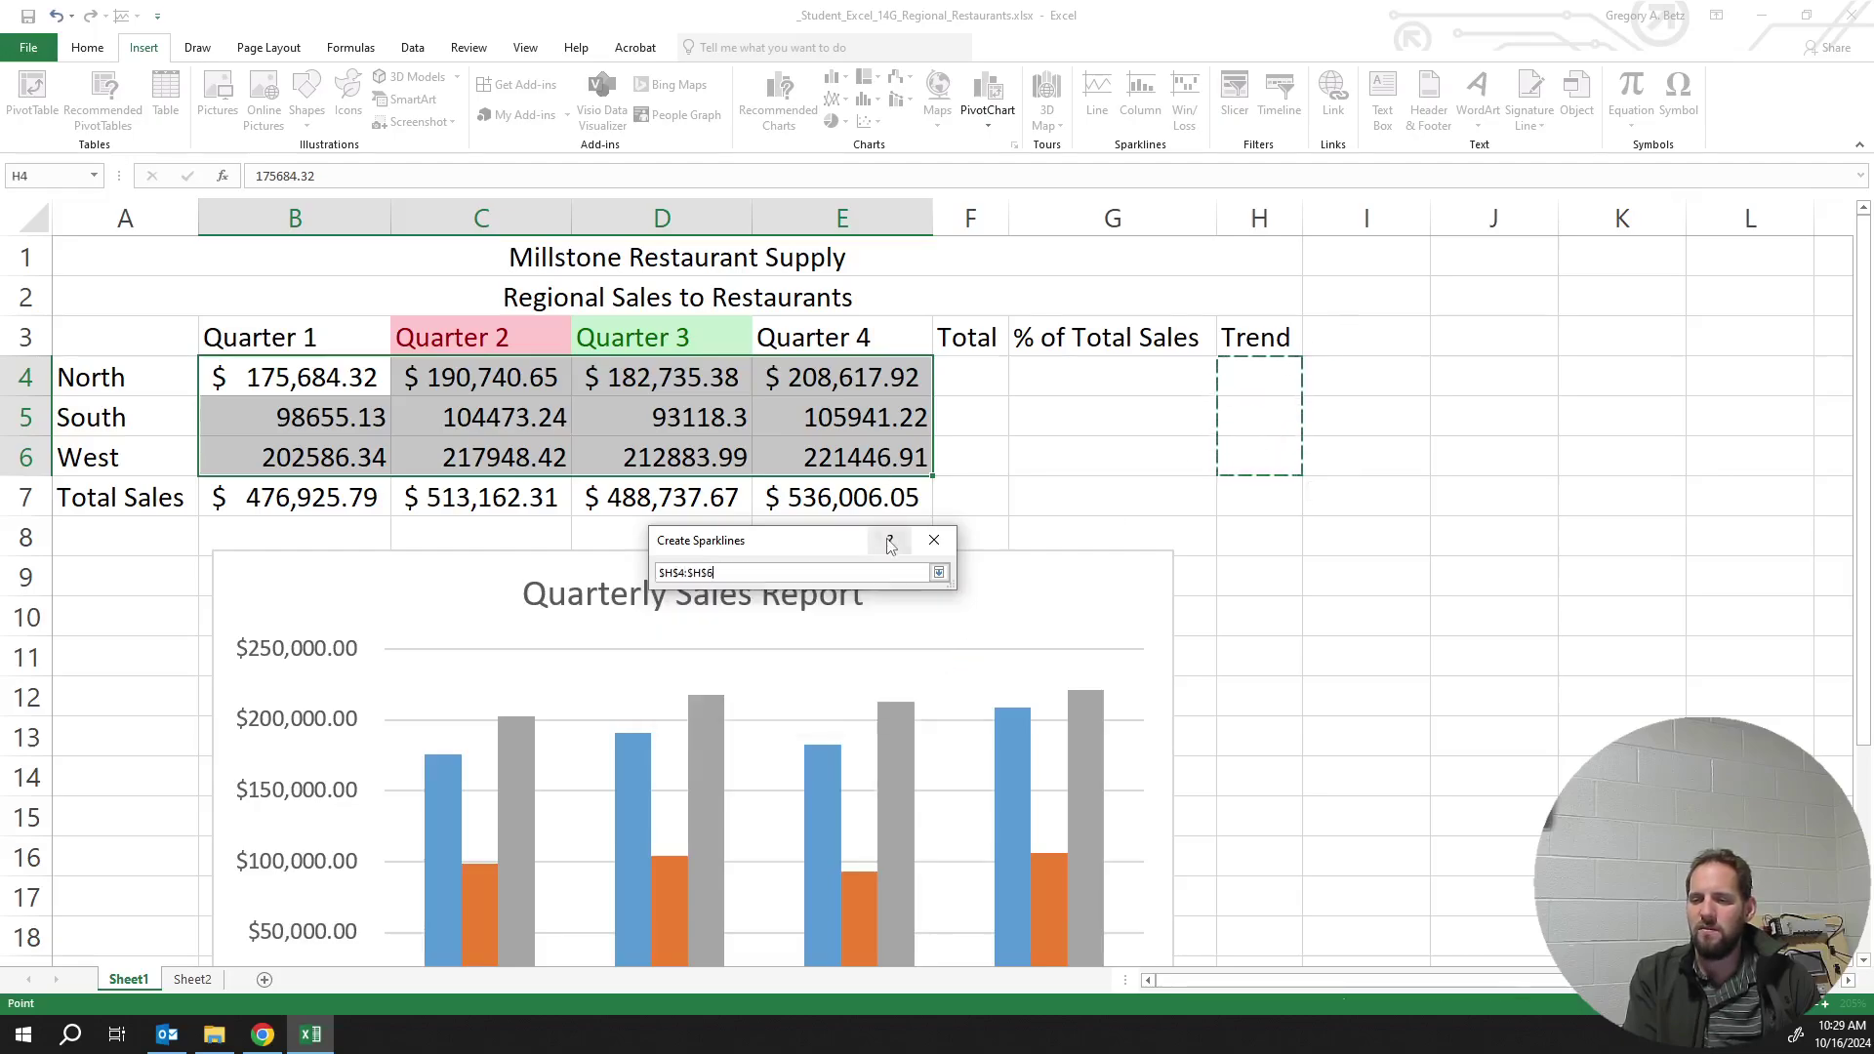
{"action": "left_click", "coordinate": [944, 579]}
{"action": "left_click", "coordinate": [832, 701]}
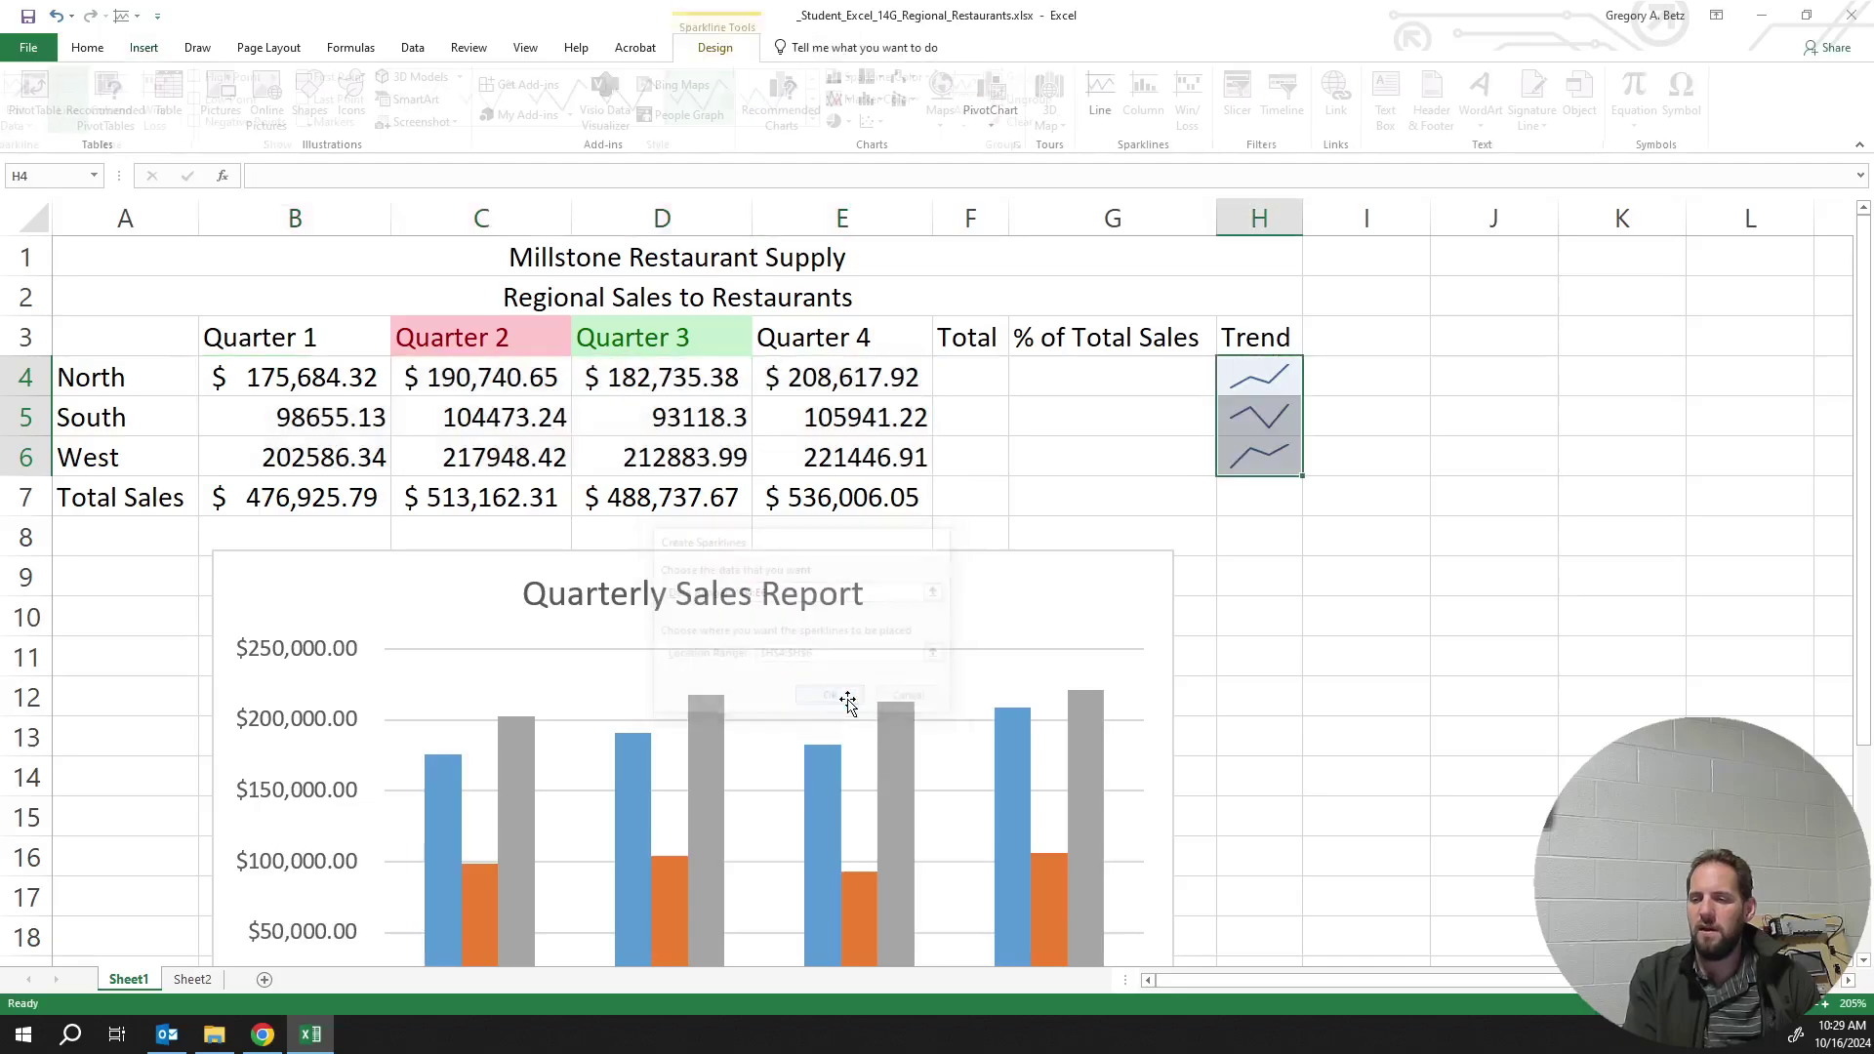
Try the High Point marker on the Trend sparklines, removing it again
{"action": "left_click", "coordinate": [1230, 537]}
{"action": "left_click", "coordinate": [1256, 381]}
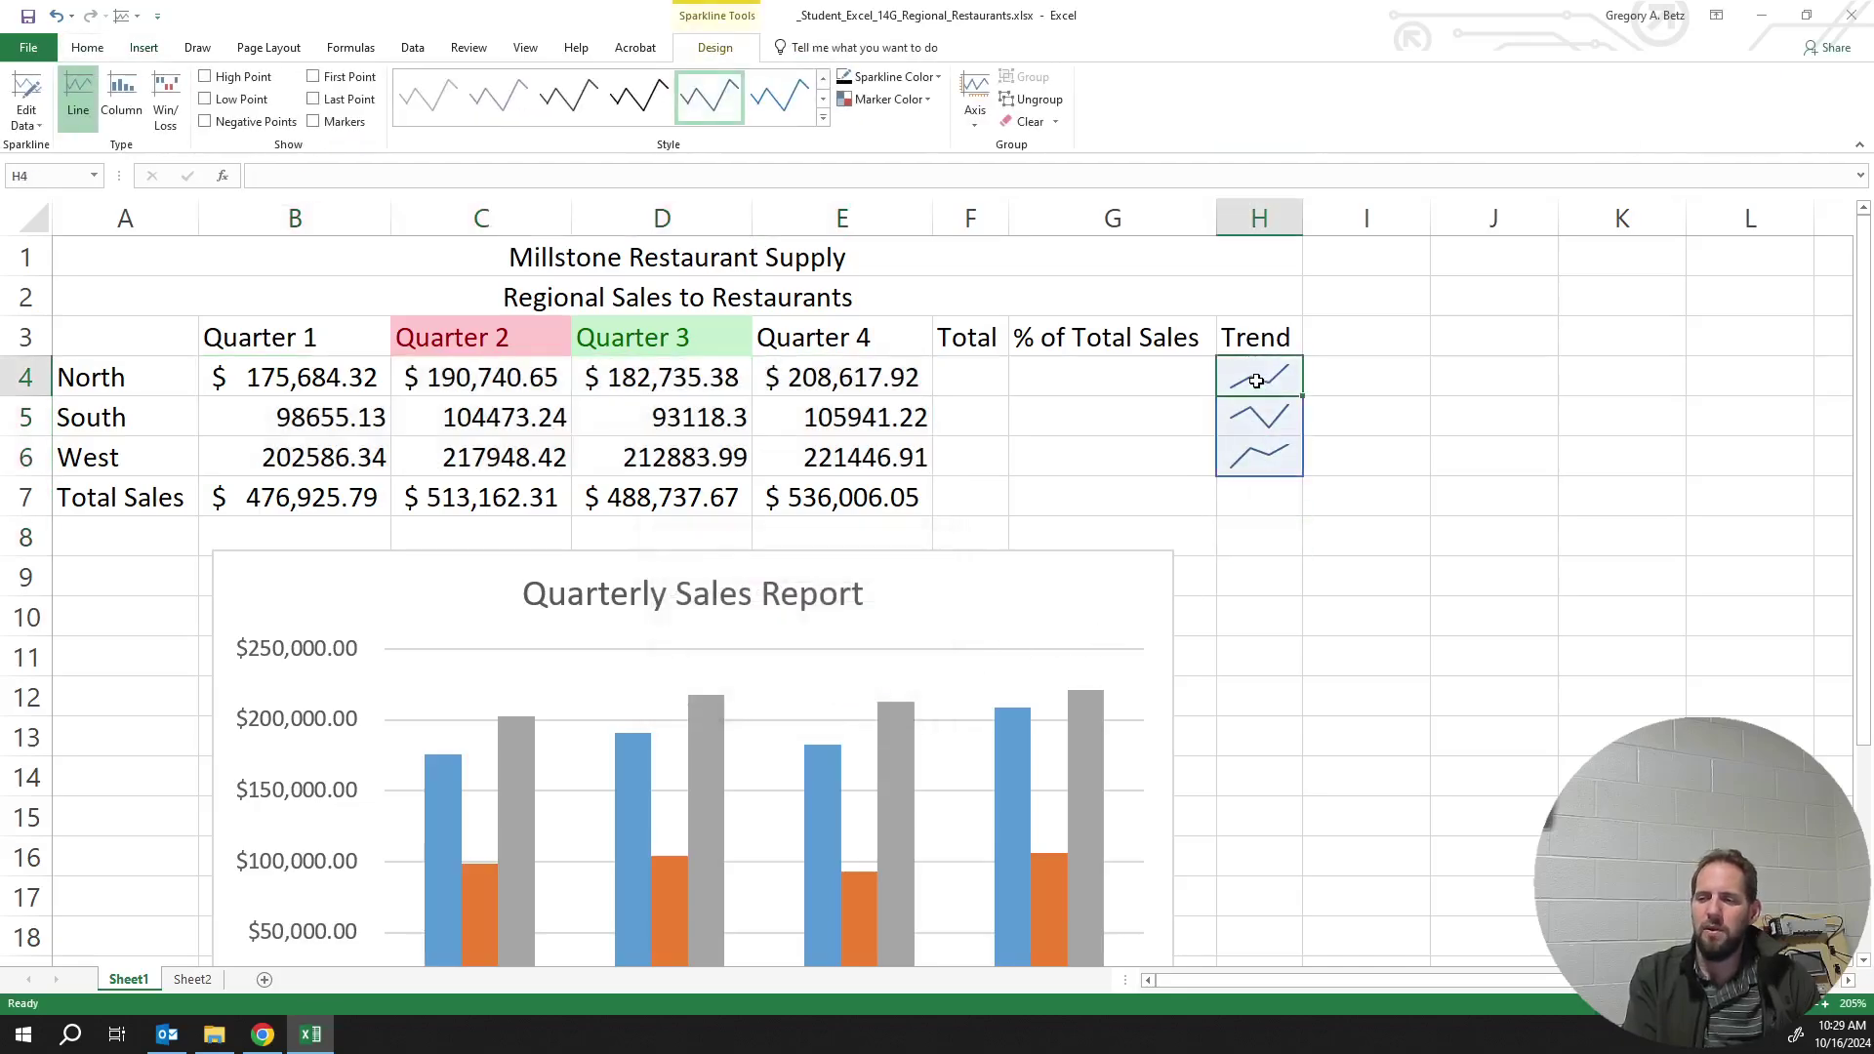
{"action": "left_click", "coordinate": [1226, 570]}
{"action": "left_click", "coordinate": [1240, 378]}
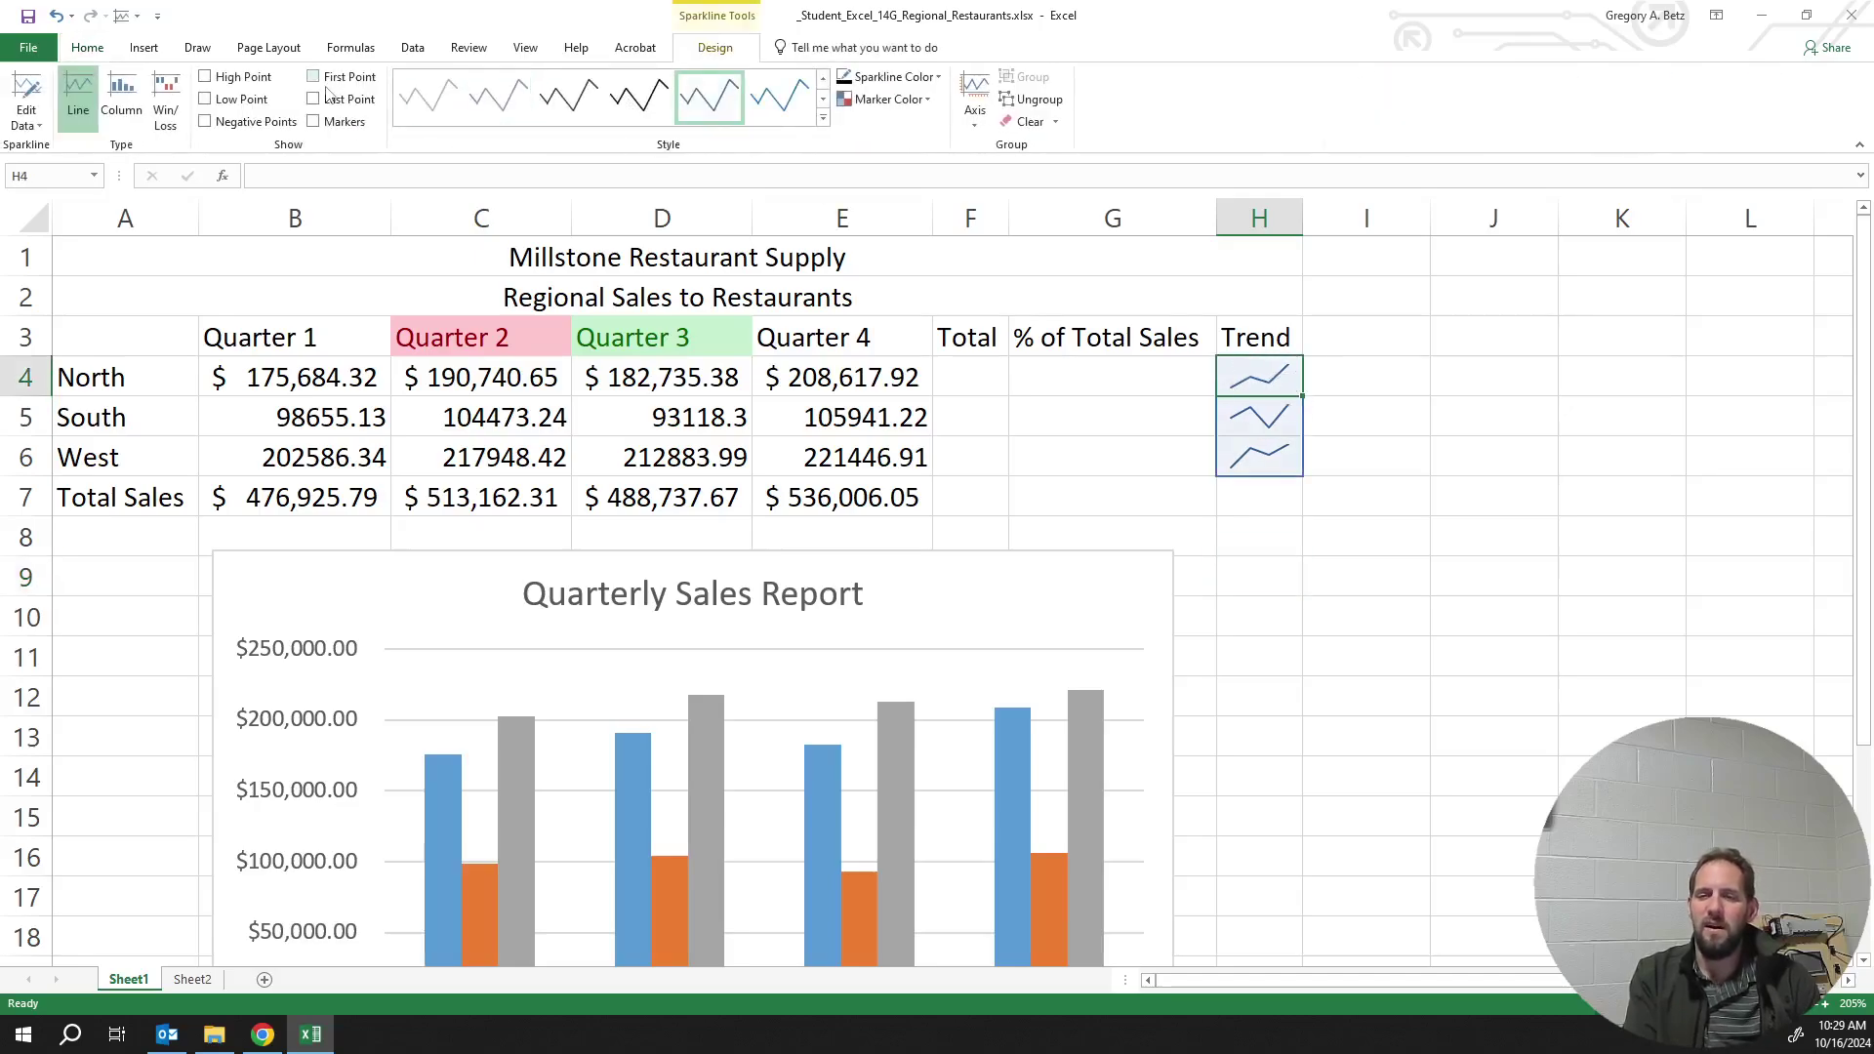
{"action": "left_click", "coordinate": [230, 78]}
{"action": "left_click", "coordinate": [231, 78]}
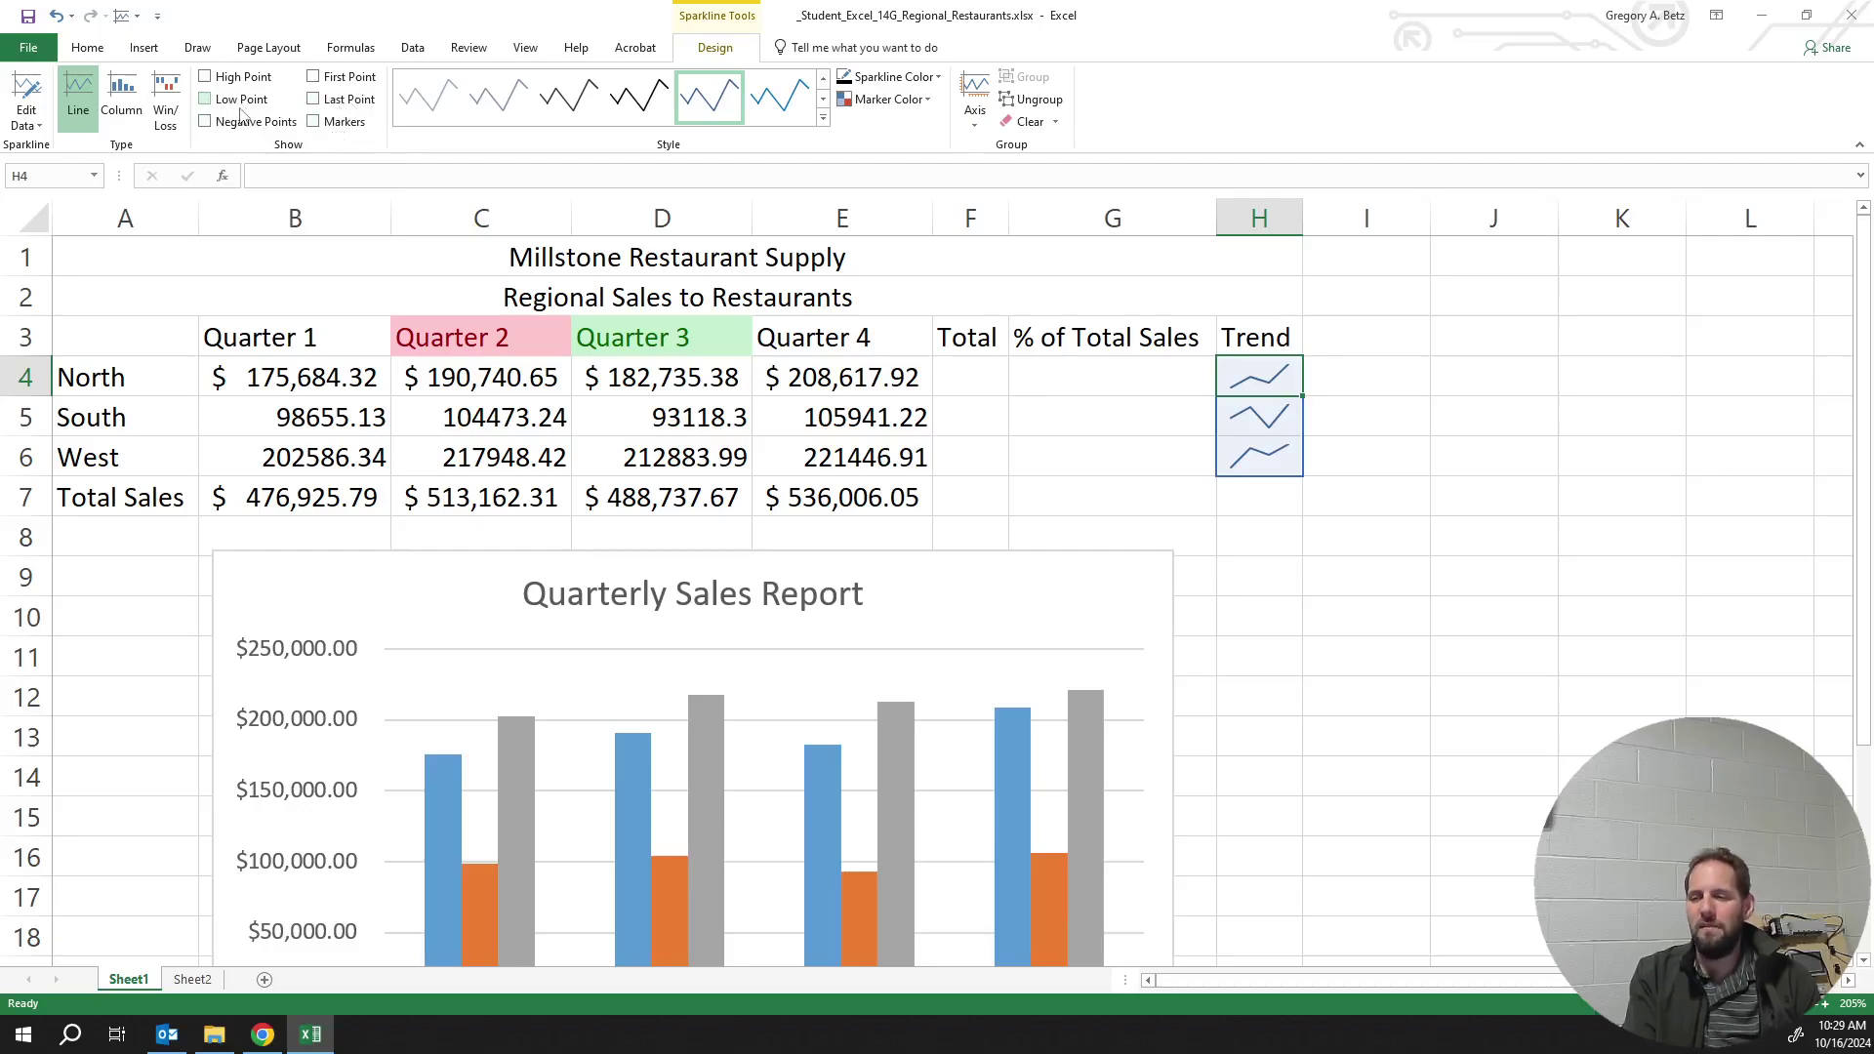
Reposition the chart just below the West row and widen the Trend column to nearly four times its width
{"action": "left_click_drag", "start_coordinate": [928, 615], "coordinate": [849, 456]}
{"action": "left_click", "coordinate": [1285, 461]}
{"action": "left_click", "coordinate": [1286, 494]}
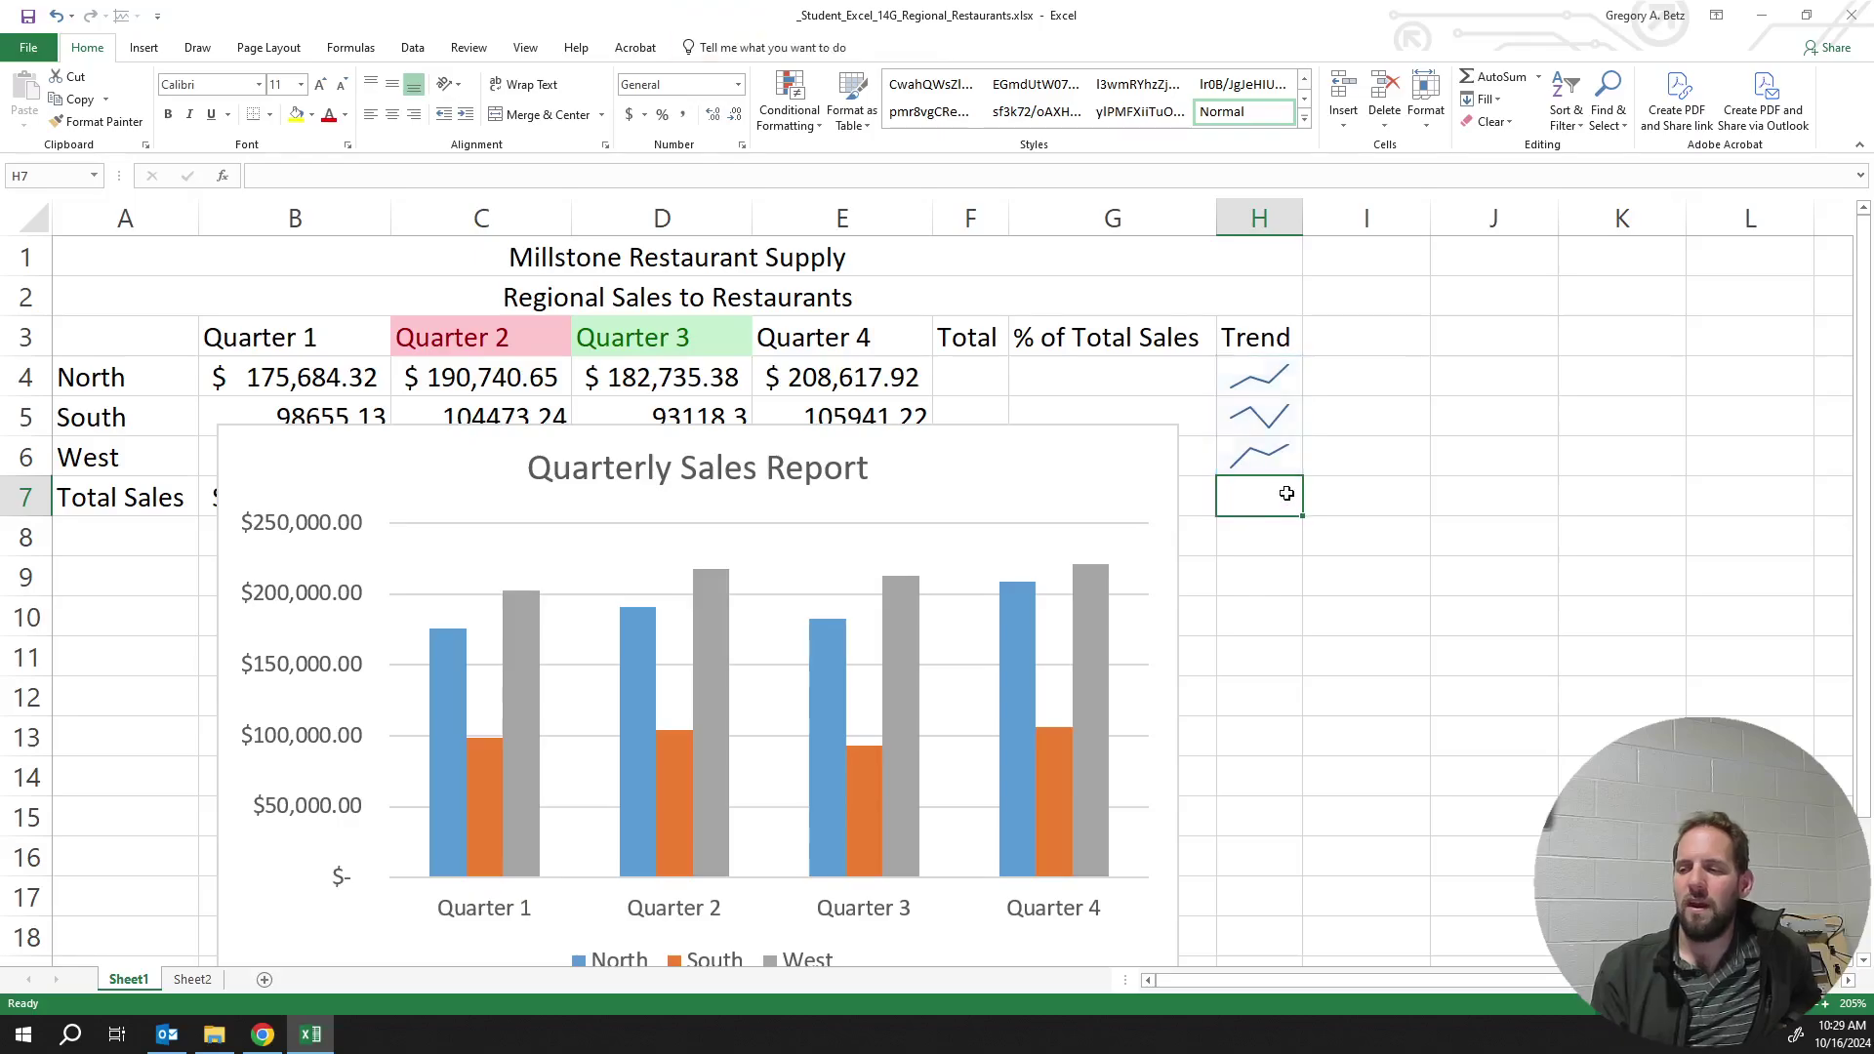
{"action": "left_click_drag", "start_coordinate": [1170, 454], "coordinate": [1113, 515]}
{"action": "left_click", "coordinate": [1253, 463]}
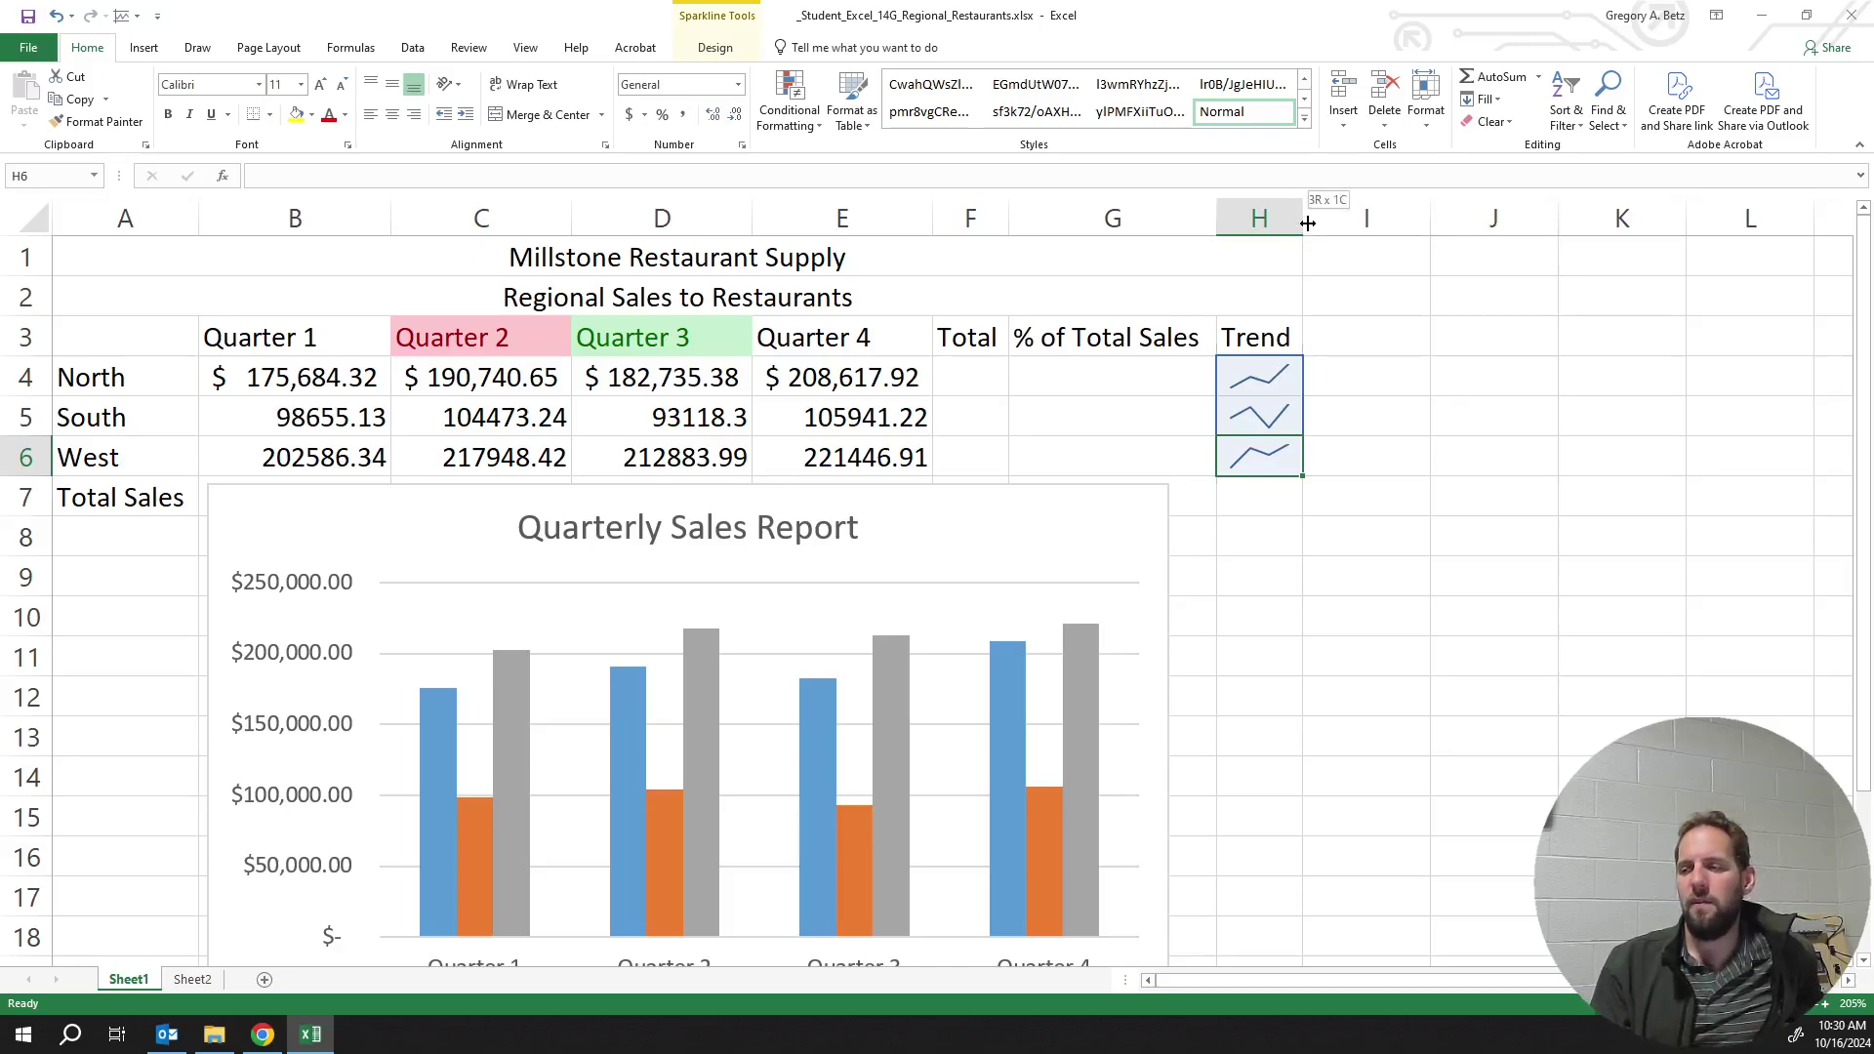
{"action": "left_click_drag", "start_coordinate": [1305, 216], "coordinate": [1535, 238]}
Move the chart up and across so it starts at row 2 over column E, shifting its title slightly upward
{"action": "left_click_drag", "start_coordinate": [963, 545], "coordinate": [1234, 572]}
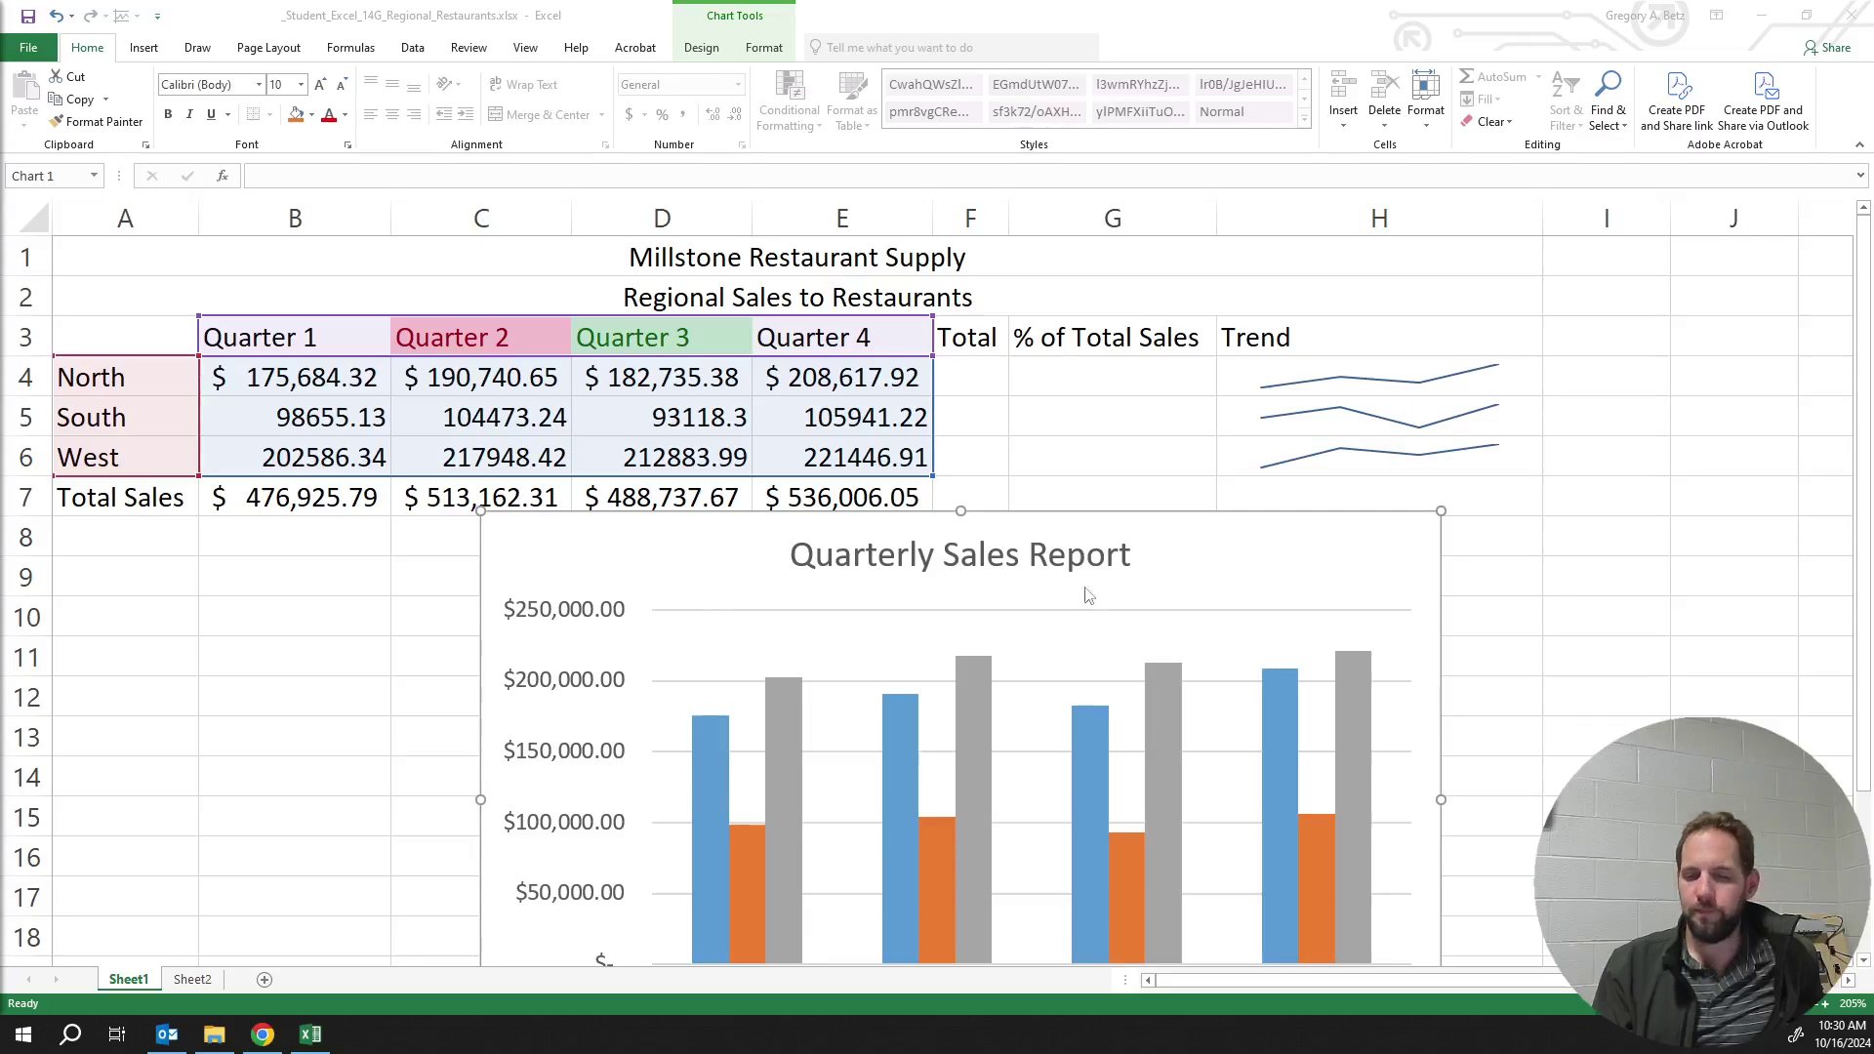
{"action": "left_click_drag", "start_coordinate": [636, 541], "coordinate": [773, 430]}
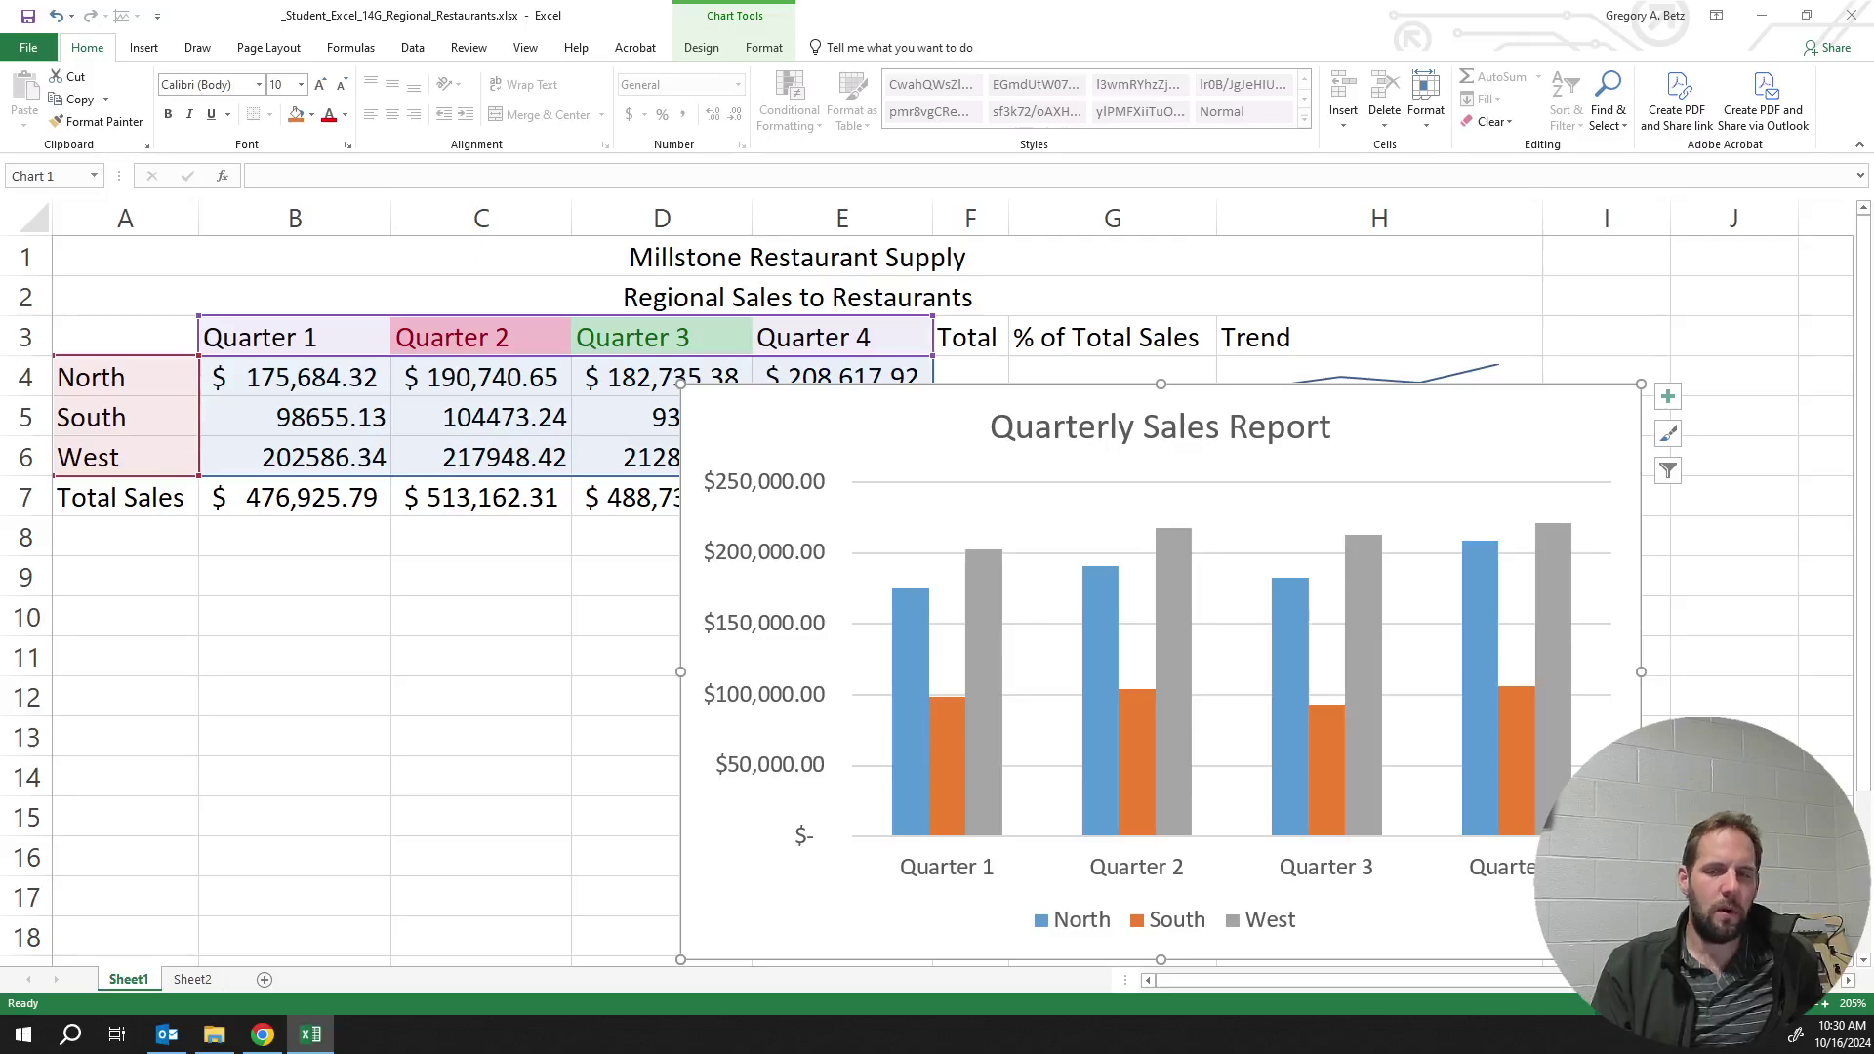
{"action": "left_click", "coordinate": [494, 644]}
{"action": "left_click_drag", "start_coordinate": [1111, 427], "coordinate": [1186, 346]}
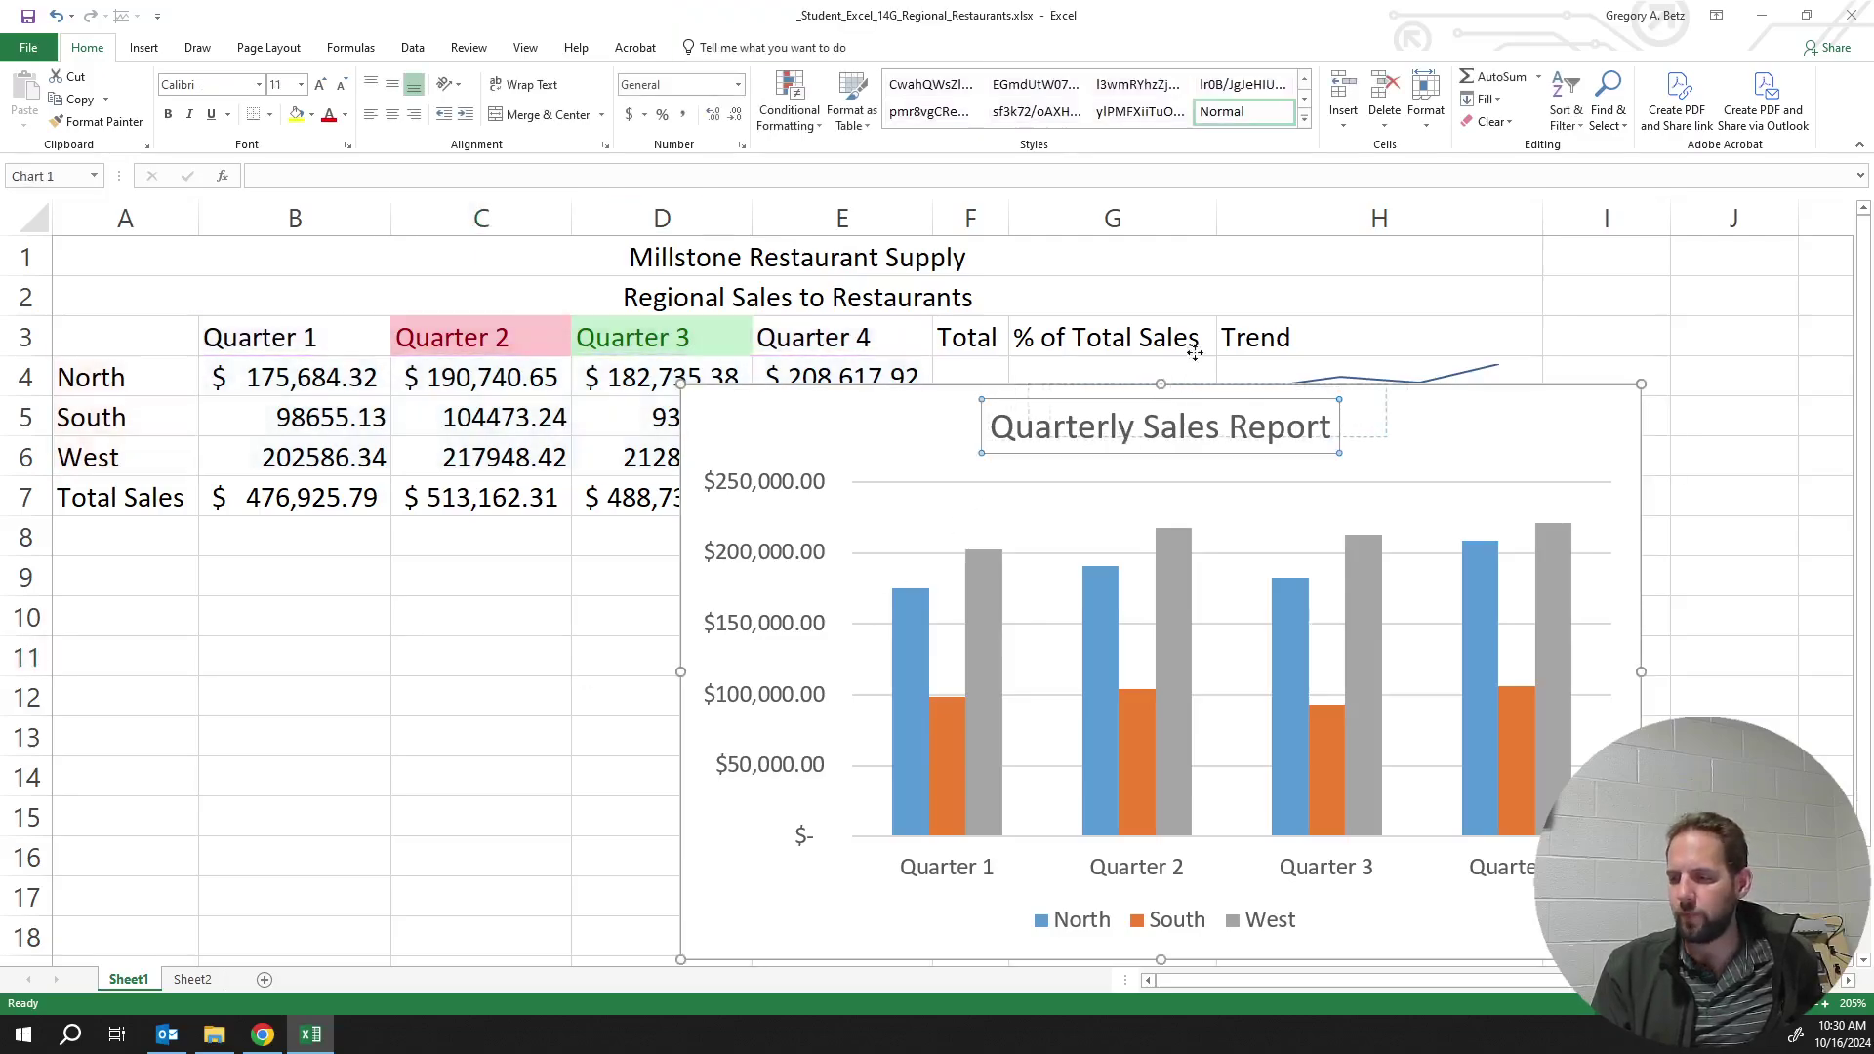
{"action": "left_click_drag", "start_coordinate": [950, 406], "coordinate": [1095, 308]}
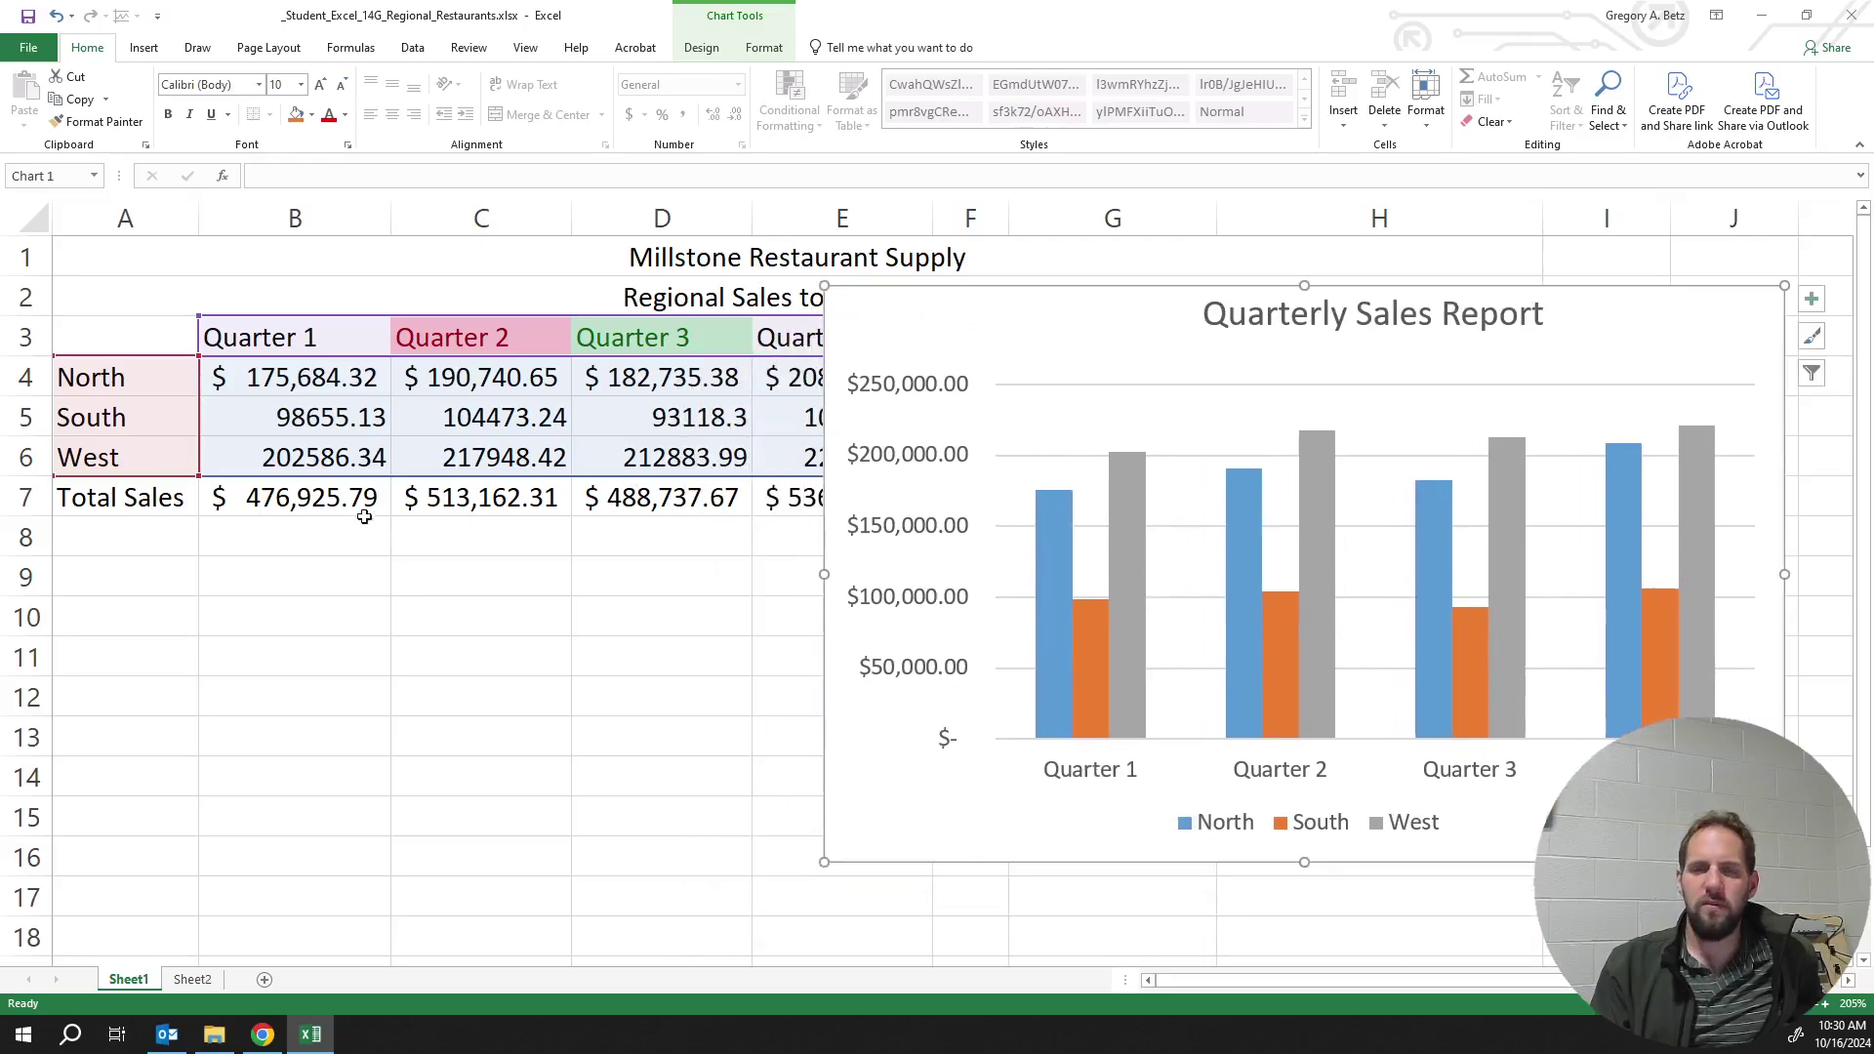
Examine the custom page margin values, header and footer distances, and centering options while the chart is selected
{"action": "left_click", "coordinate": [268, 48]}
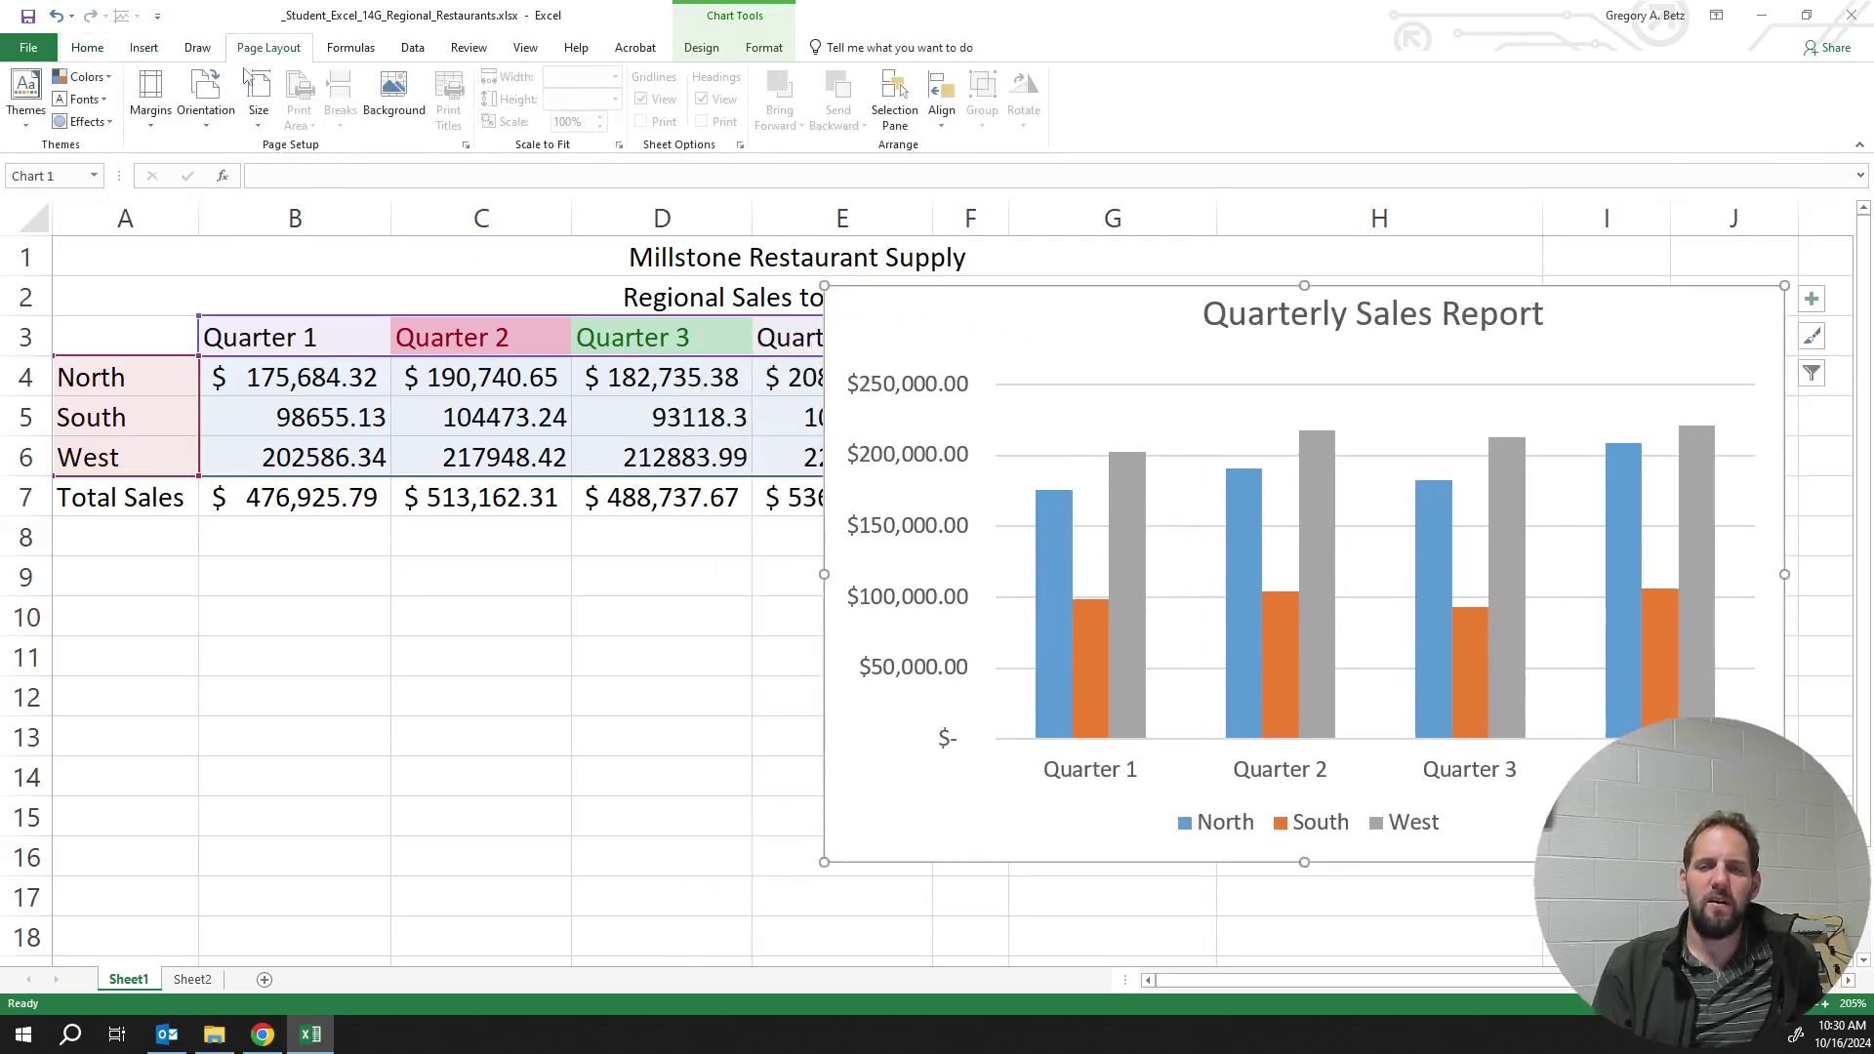
{"action": "left_click", "coordinate": [151, 107]}
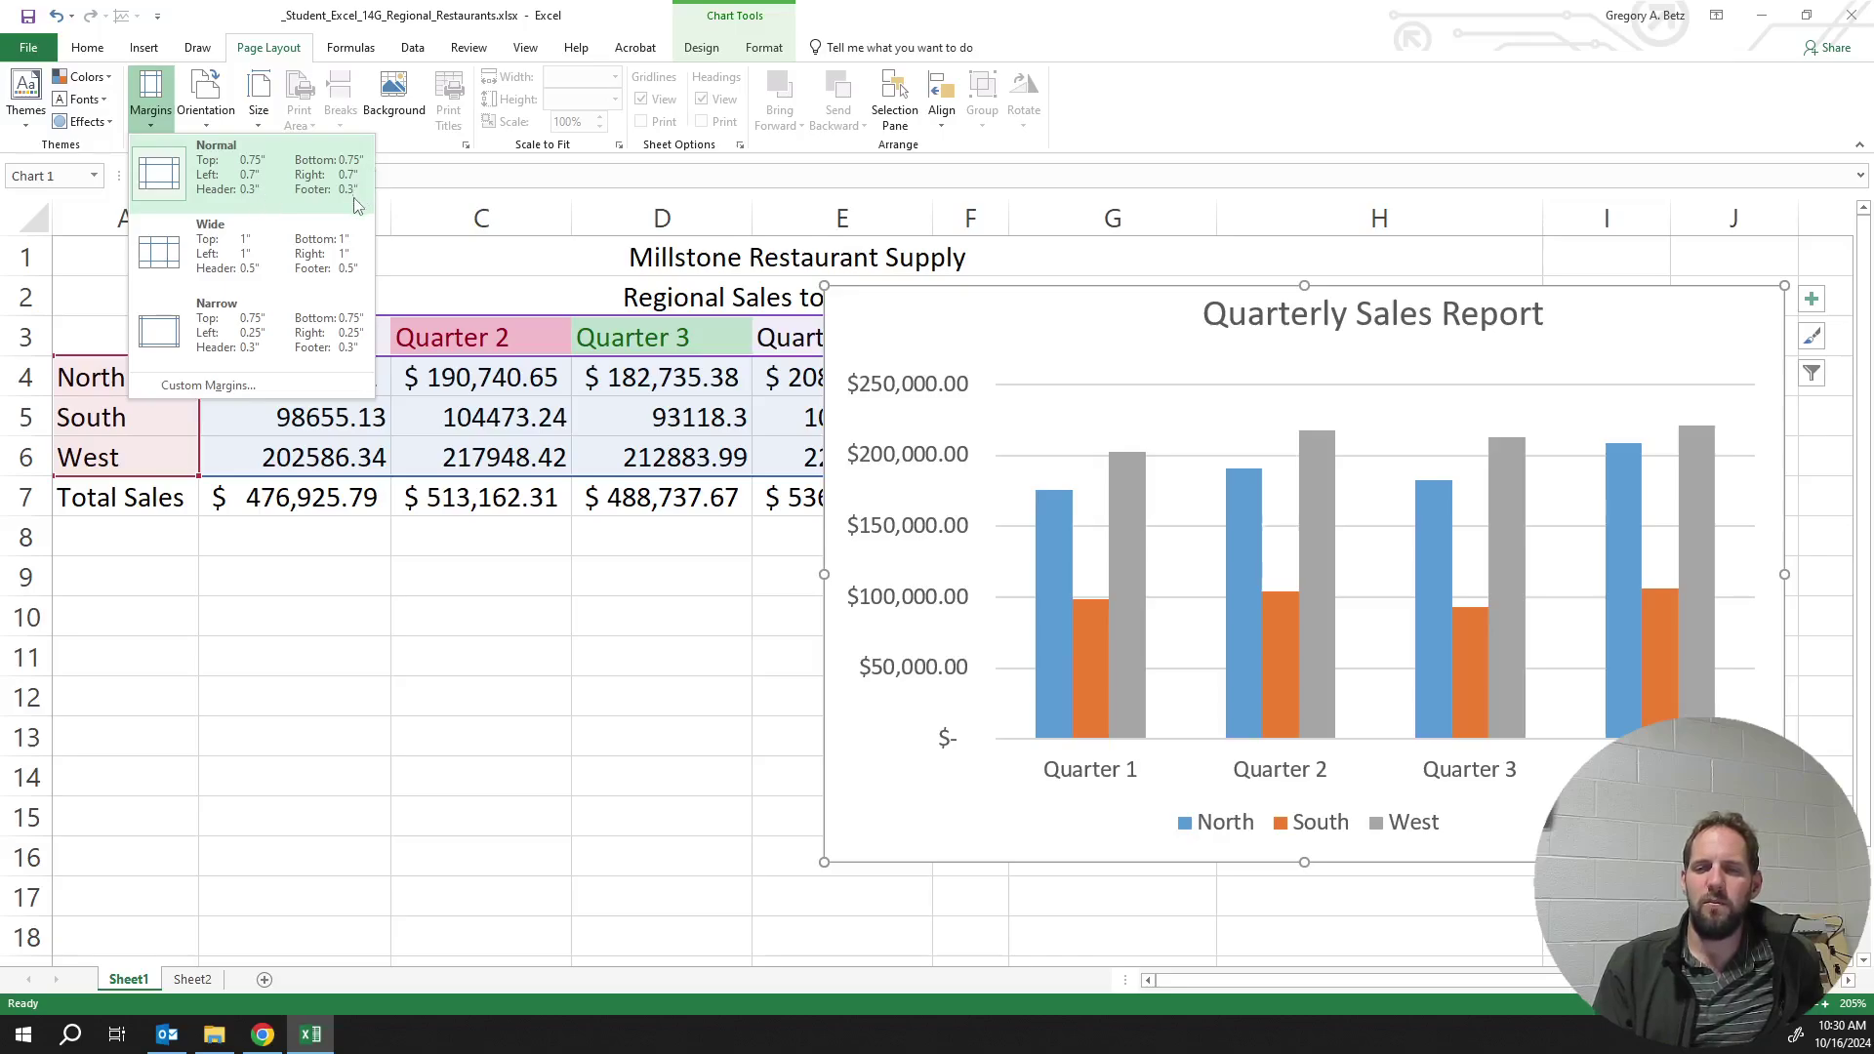
{"action": "left_click", "coordinate": [202, 386]}
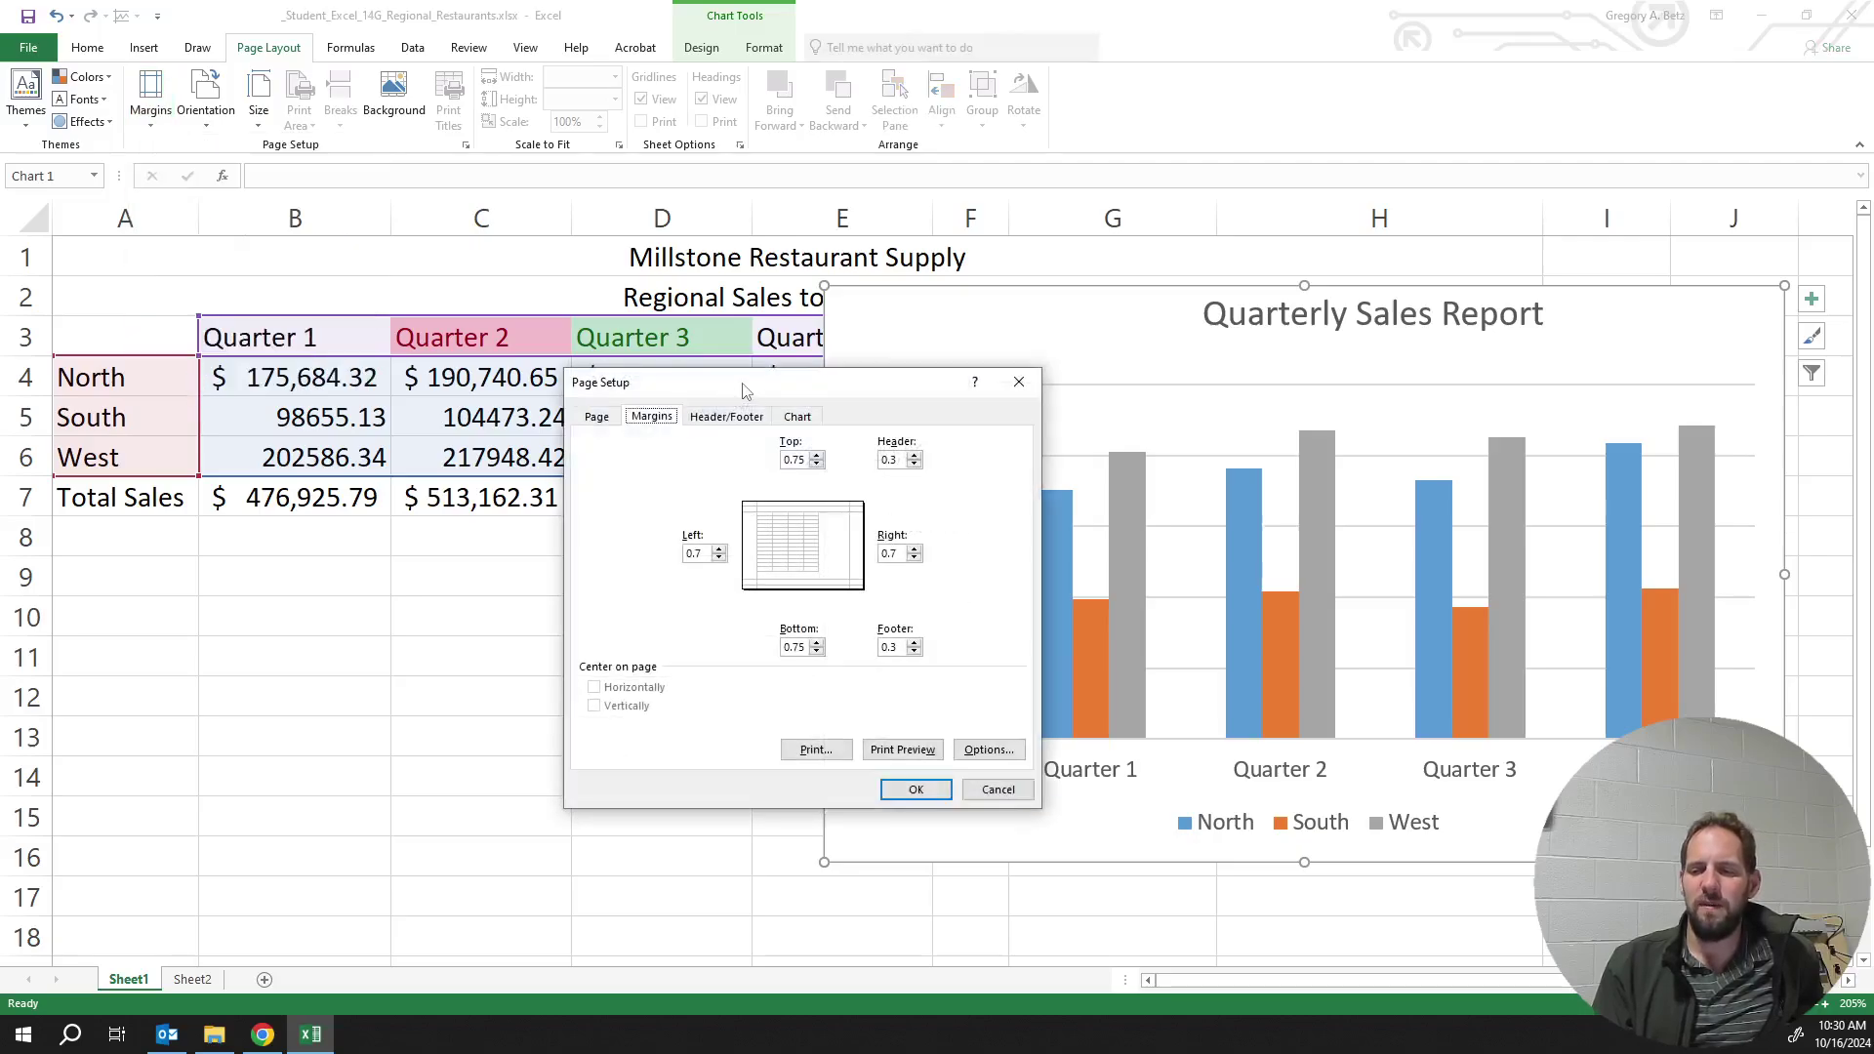
{"action": "left_click_drag", "start_coordinate": [742, 390], "coordinate": [504, 269]}
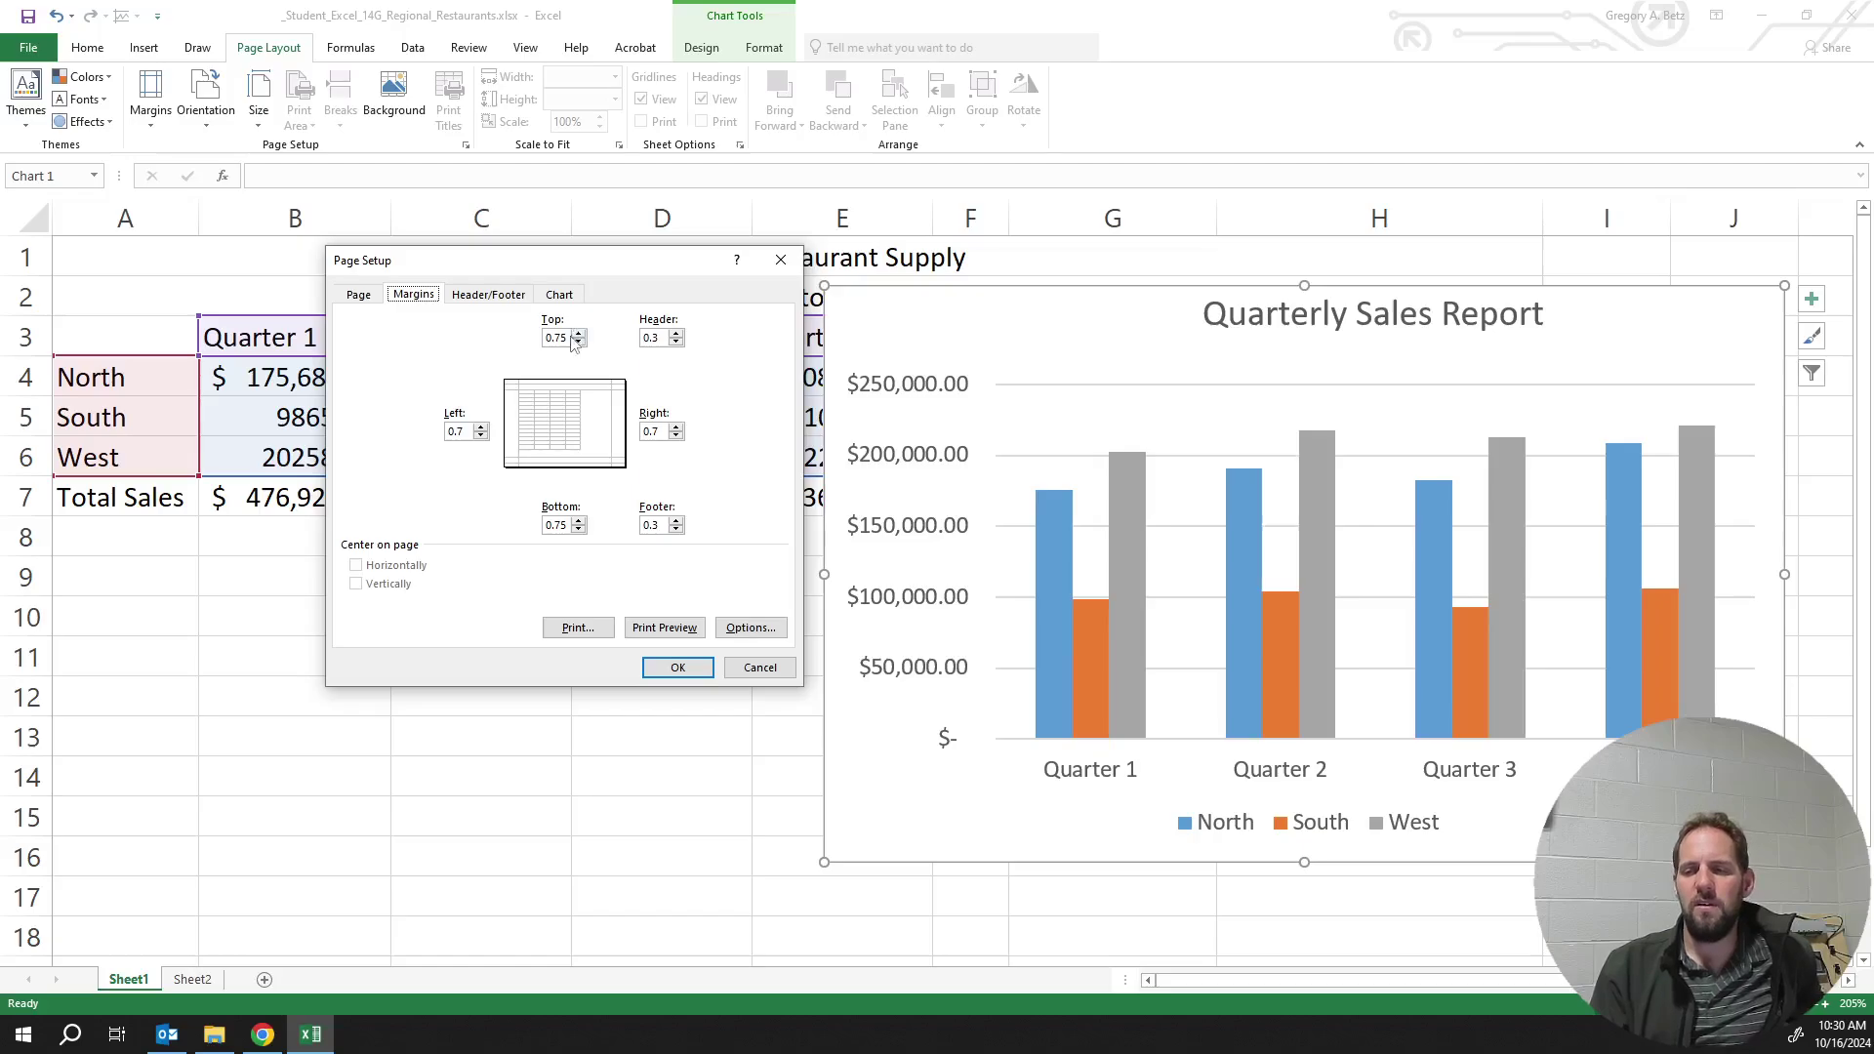
{"action": "left_click", "coordinate": [467, 430]}
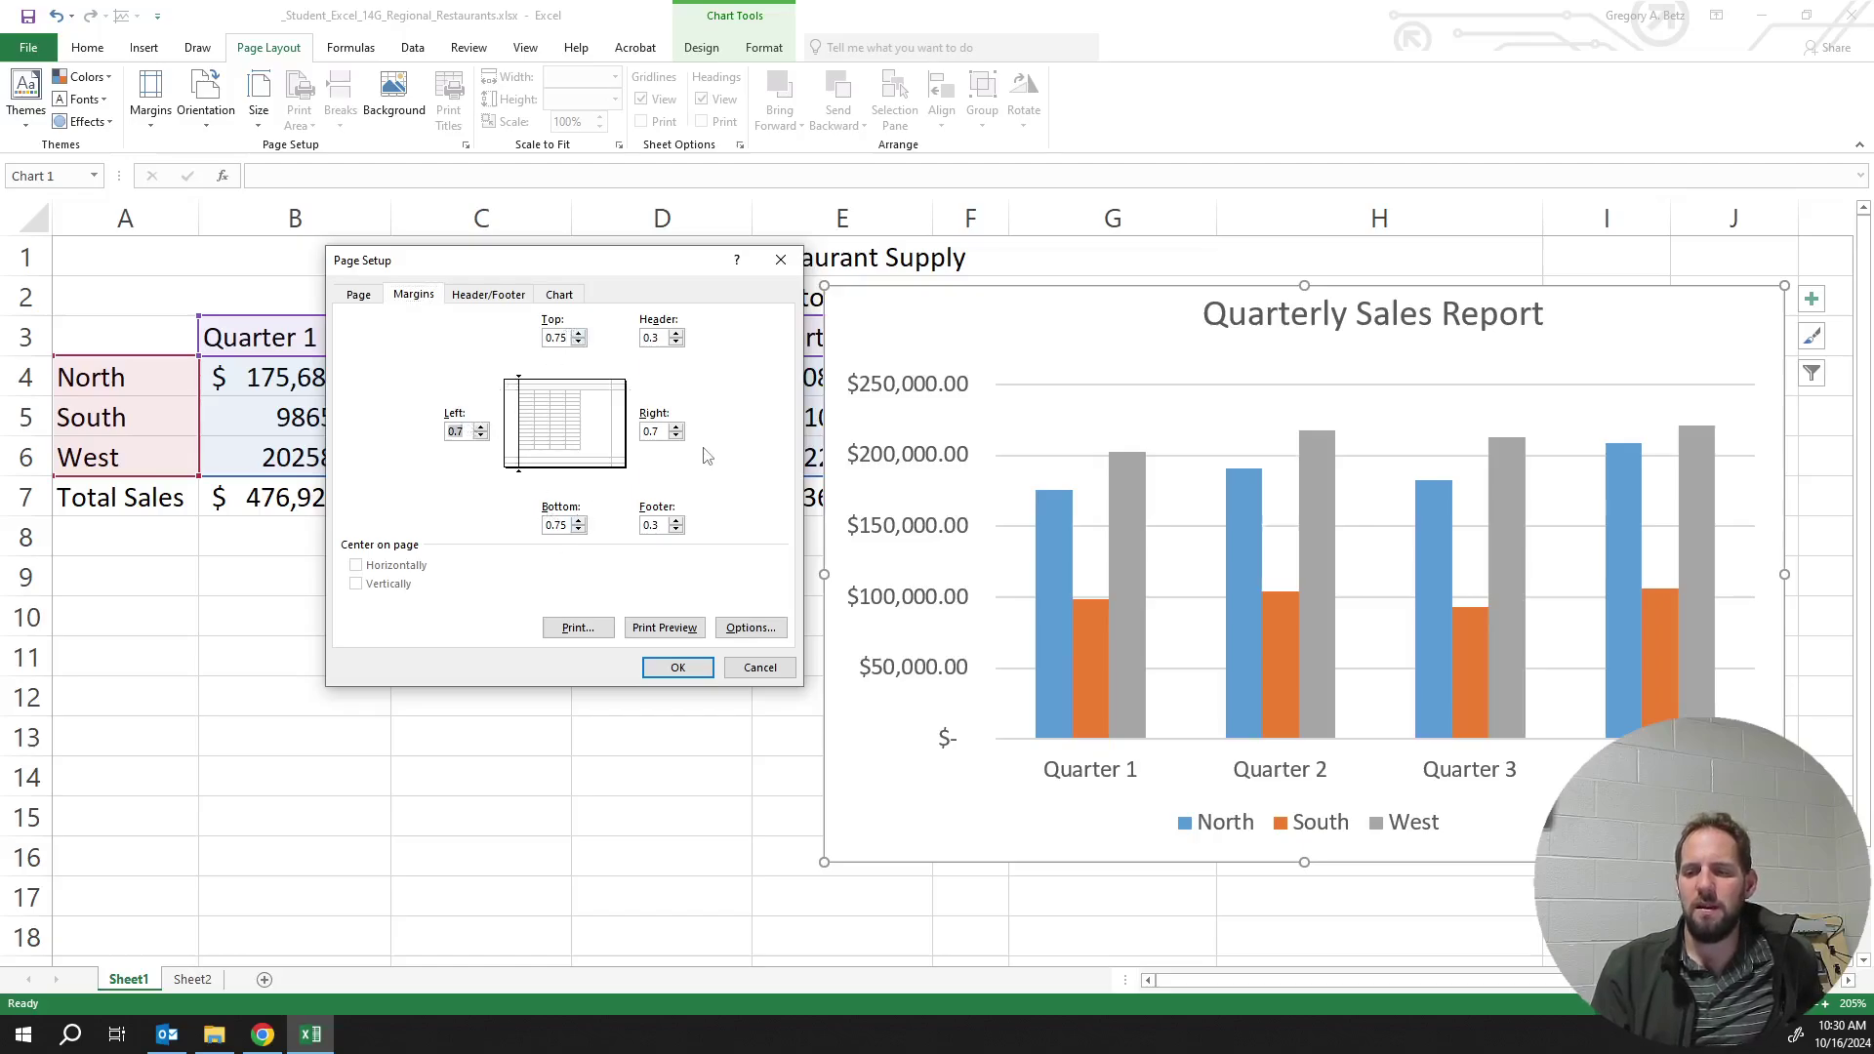
{"action": "left_click", "coordinate": [657, 431]}
{"action": "left_click", "coordinate": [664, 337]}
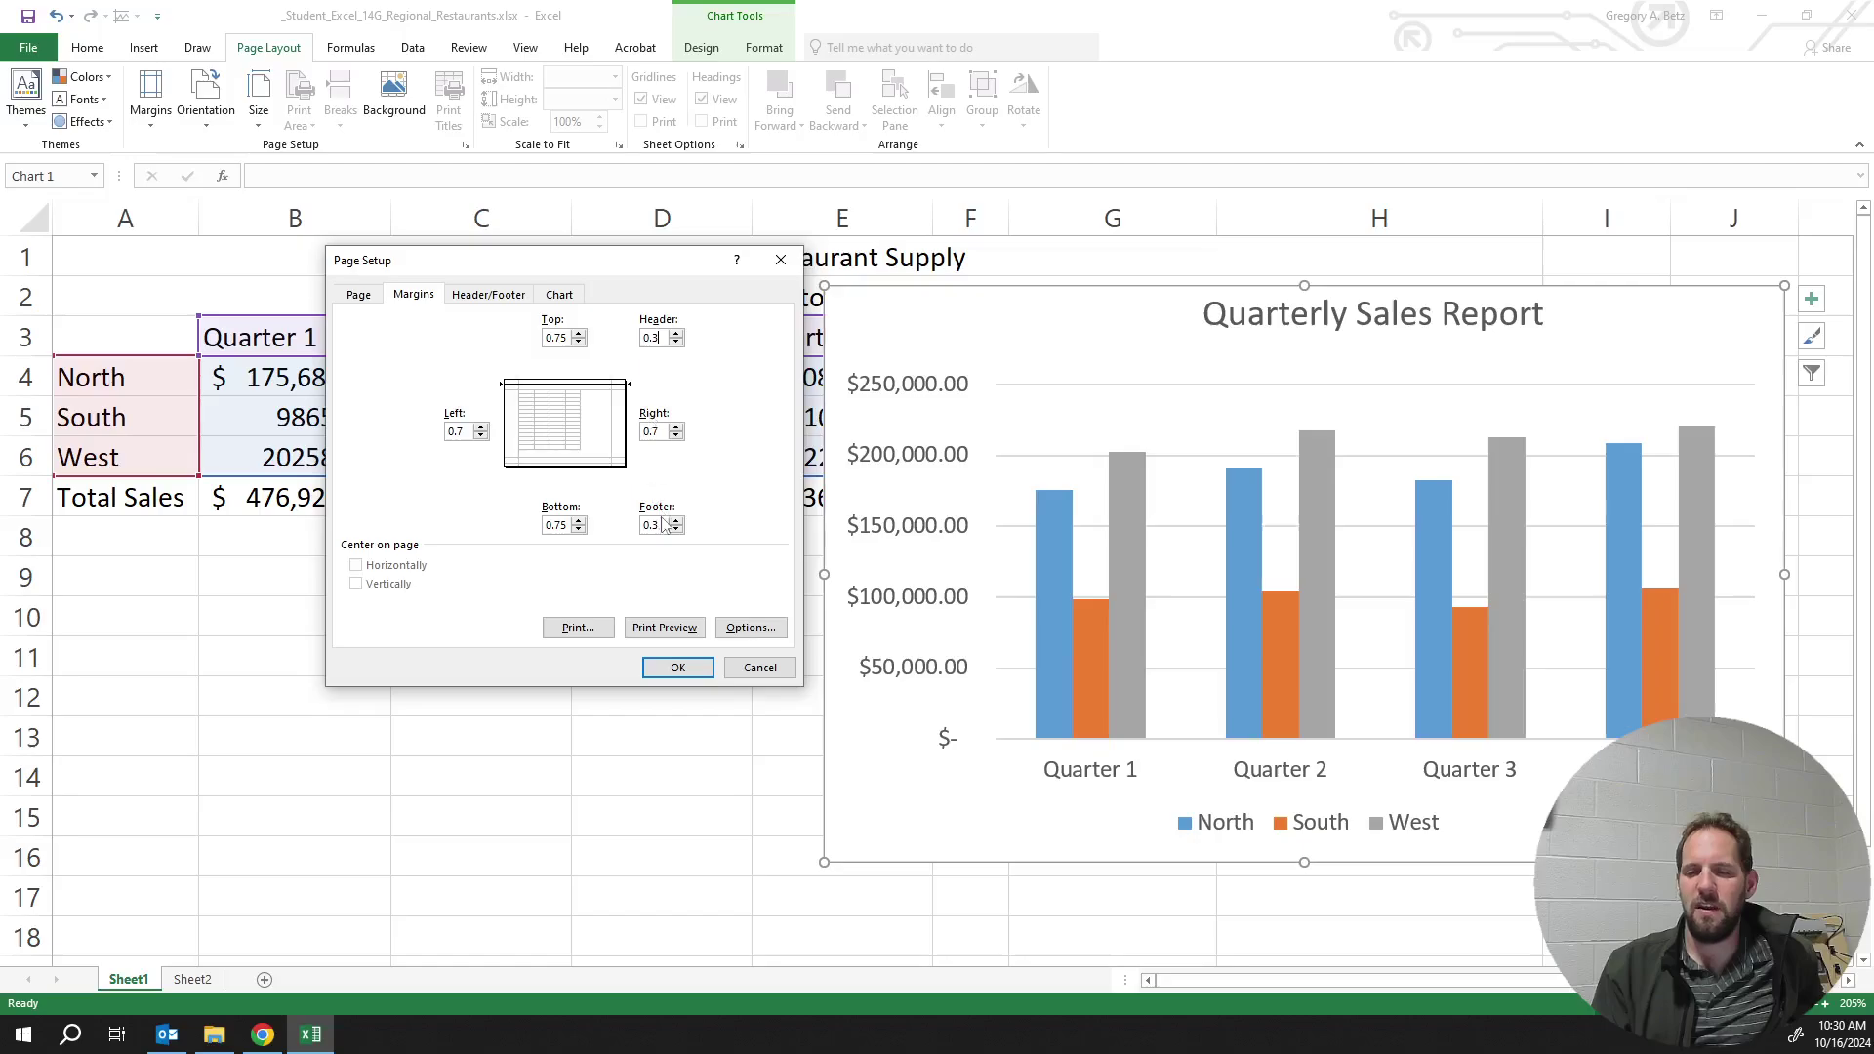
{"action": "left_click", "coordinate": [664, 526]}
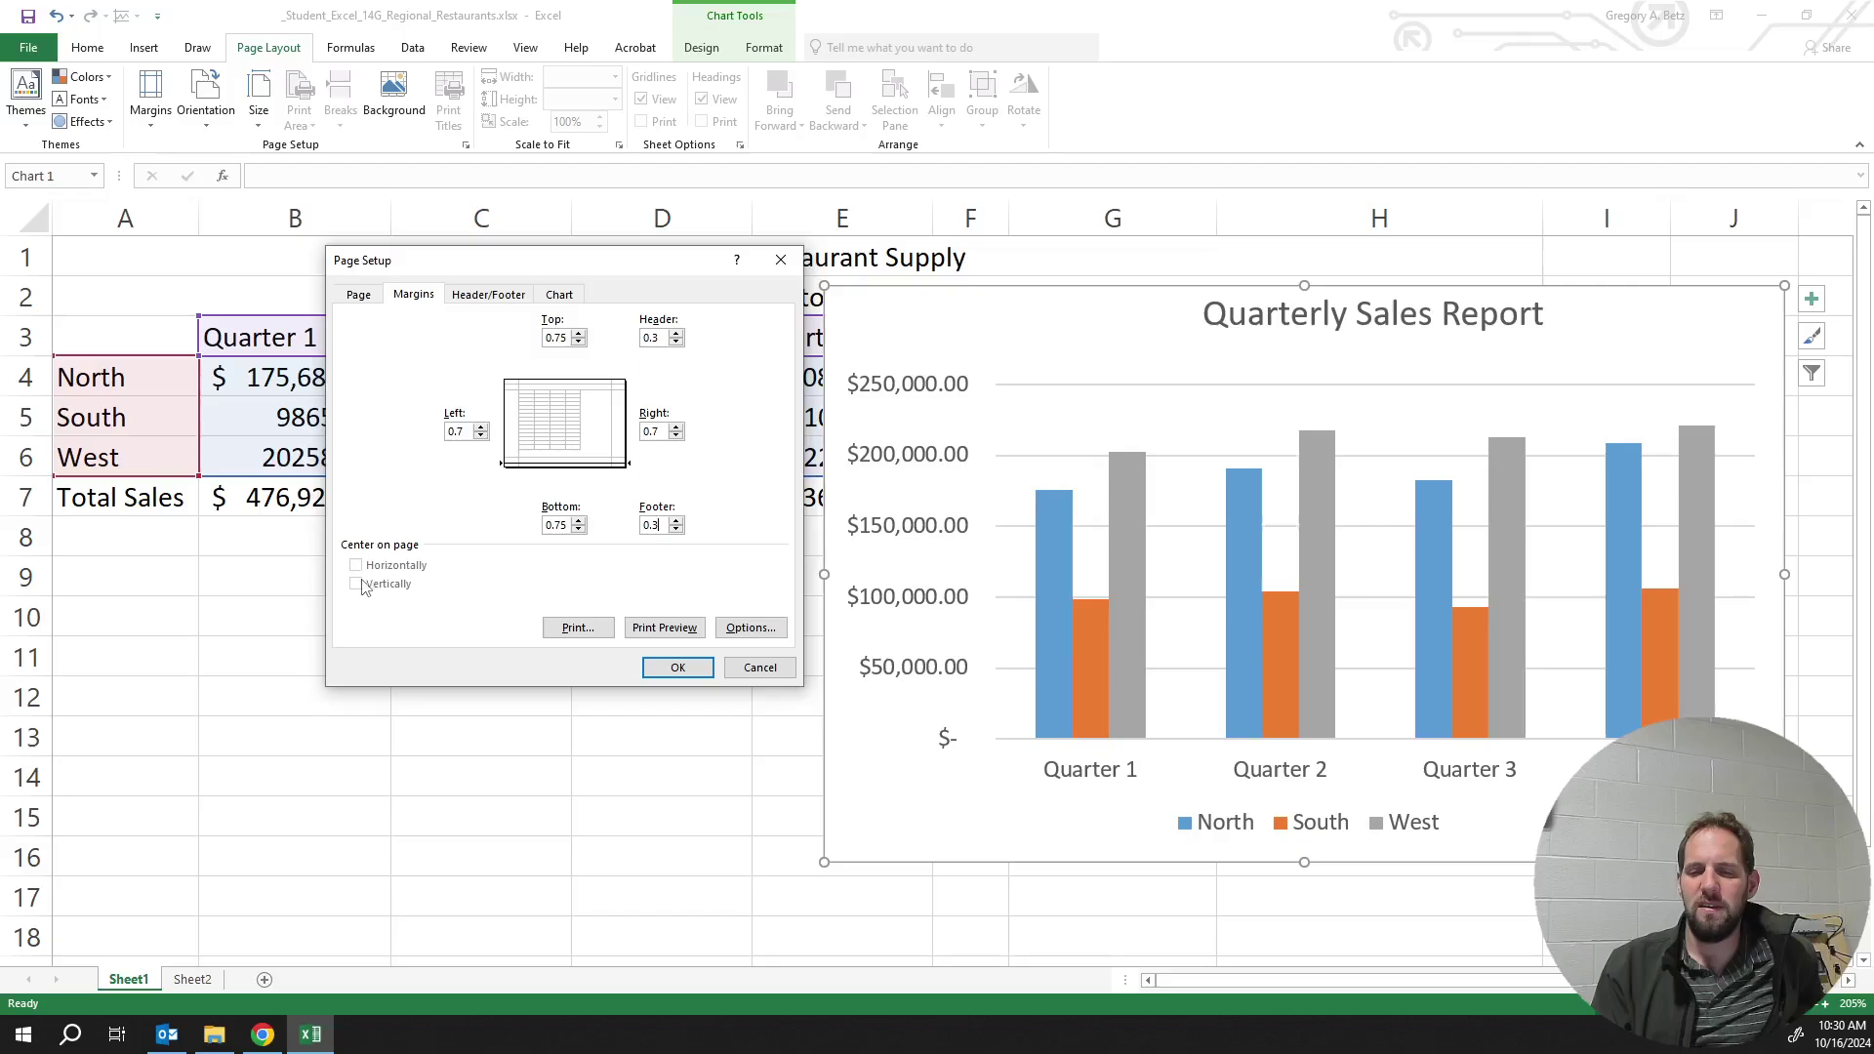
{"action": "left_click", "coordinate": [758, 666]}
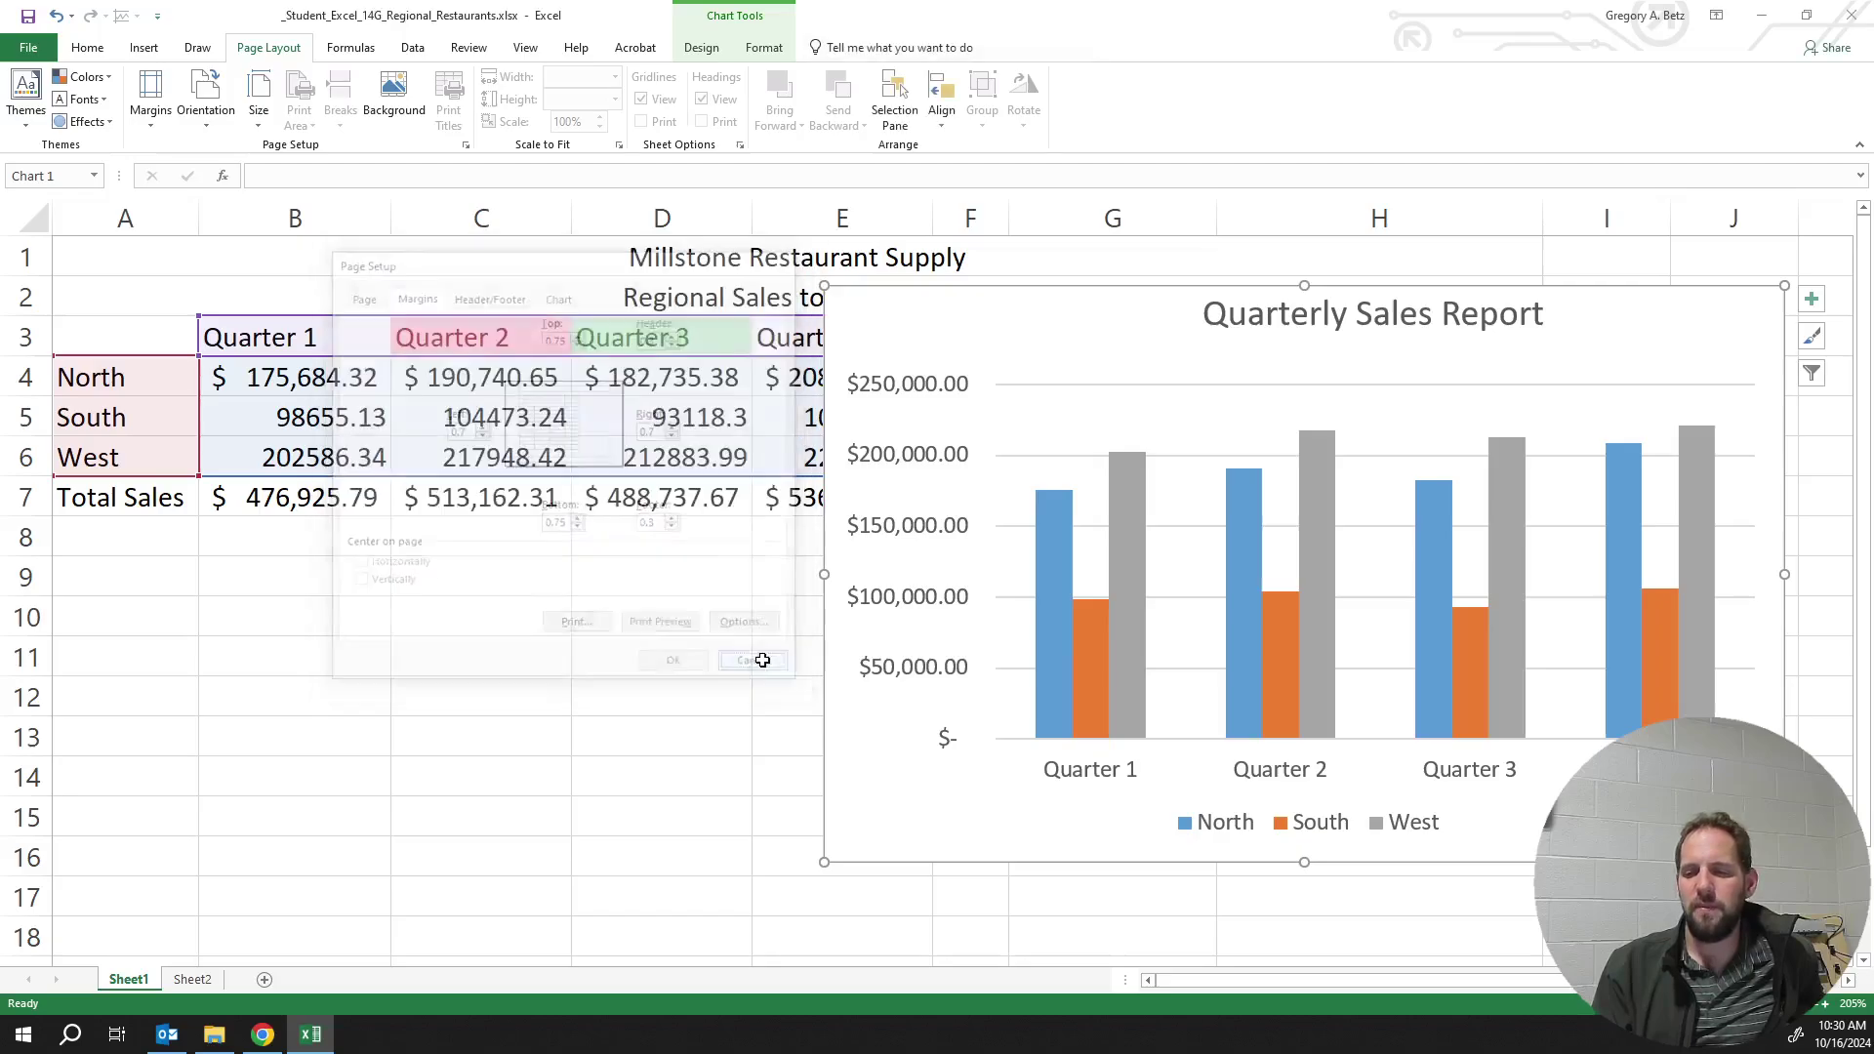
Move the chart back over the quarterly figures so it starts at row 3 over column B, and deselect it
{"action": "left_click_drag", "start_coordinate": [1021, 358], "coordinate": [426, 411]}
{"action": "left_click", "coordinate": [212, 549]}
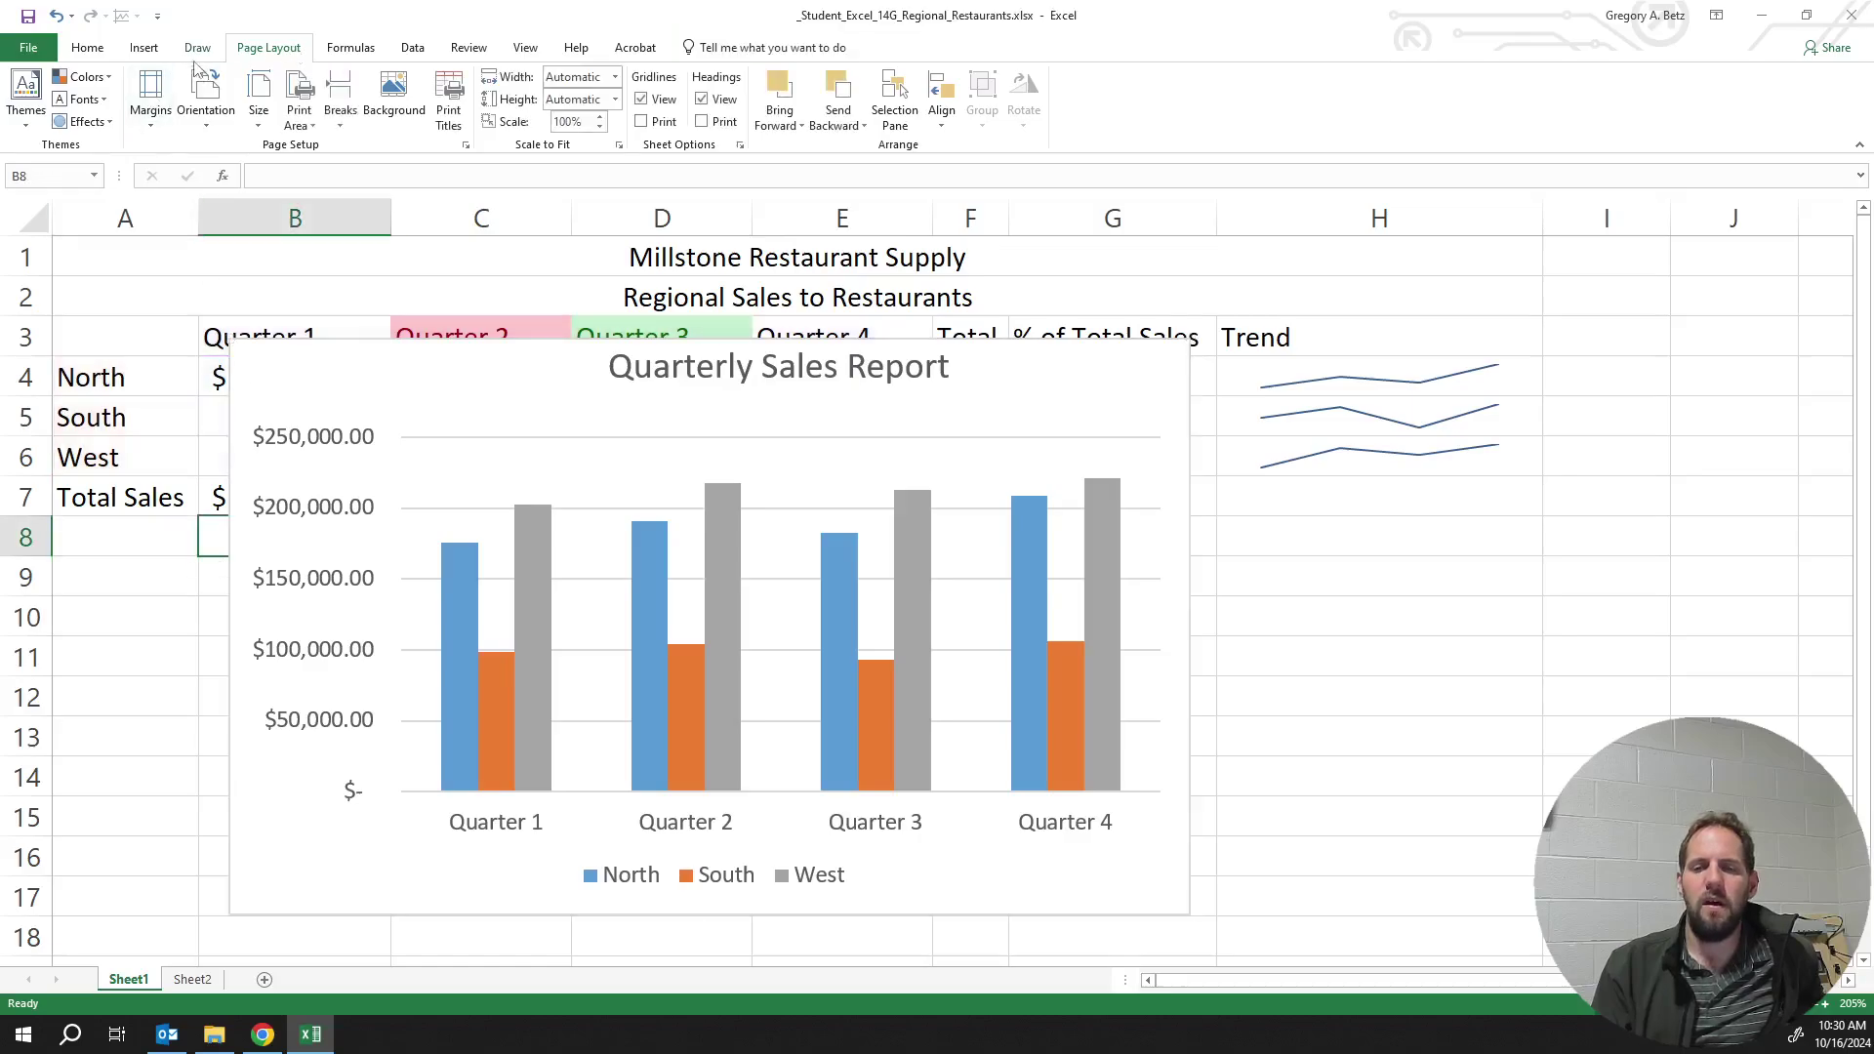
Set the worksheet's custom margins to center on the page horizontally, leaving vertical centering off
{"action": "left_click", "coordinate": [154, 107]}
{"action": "left_click", "coordinate": [186, 390]}
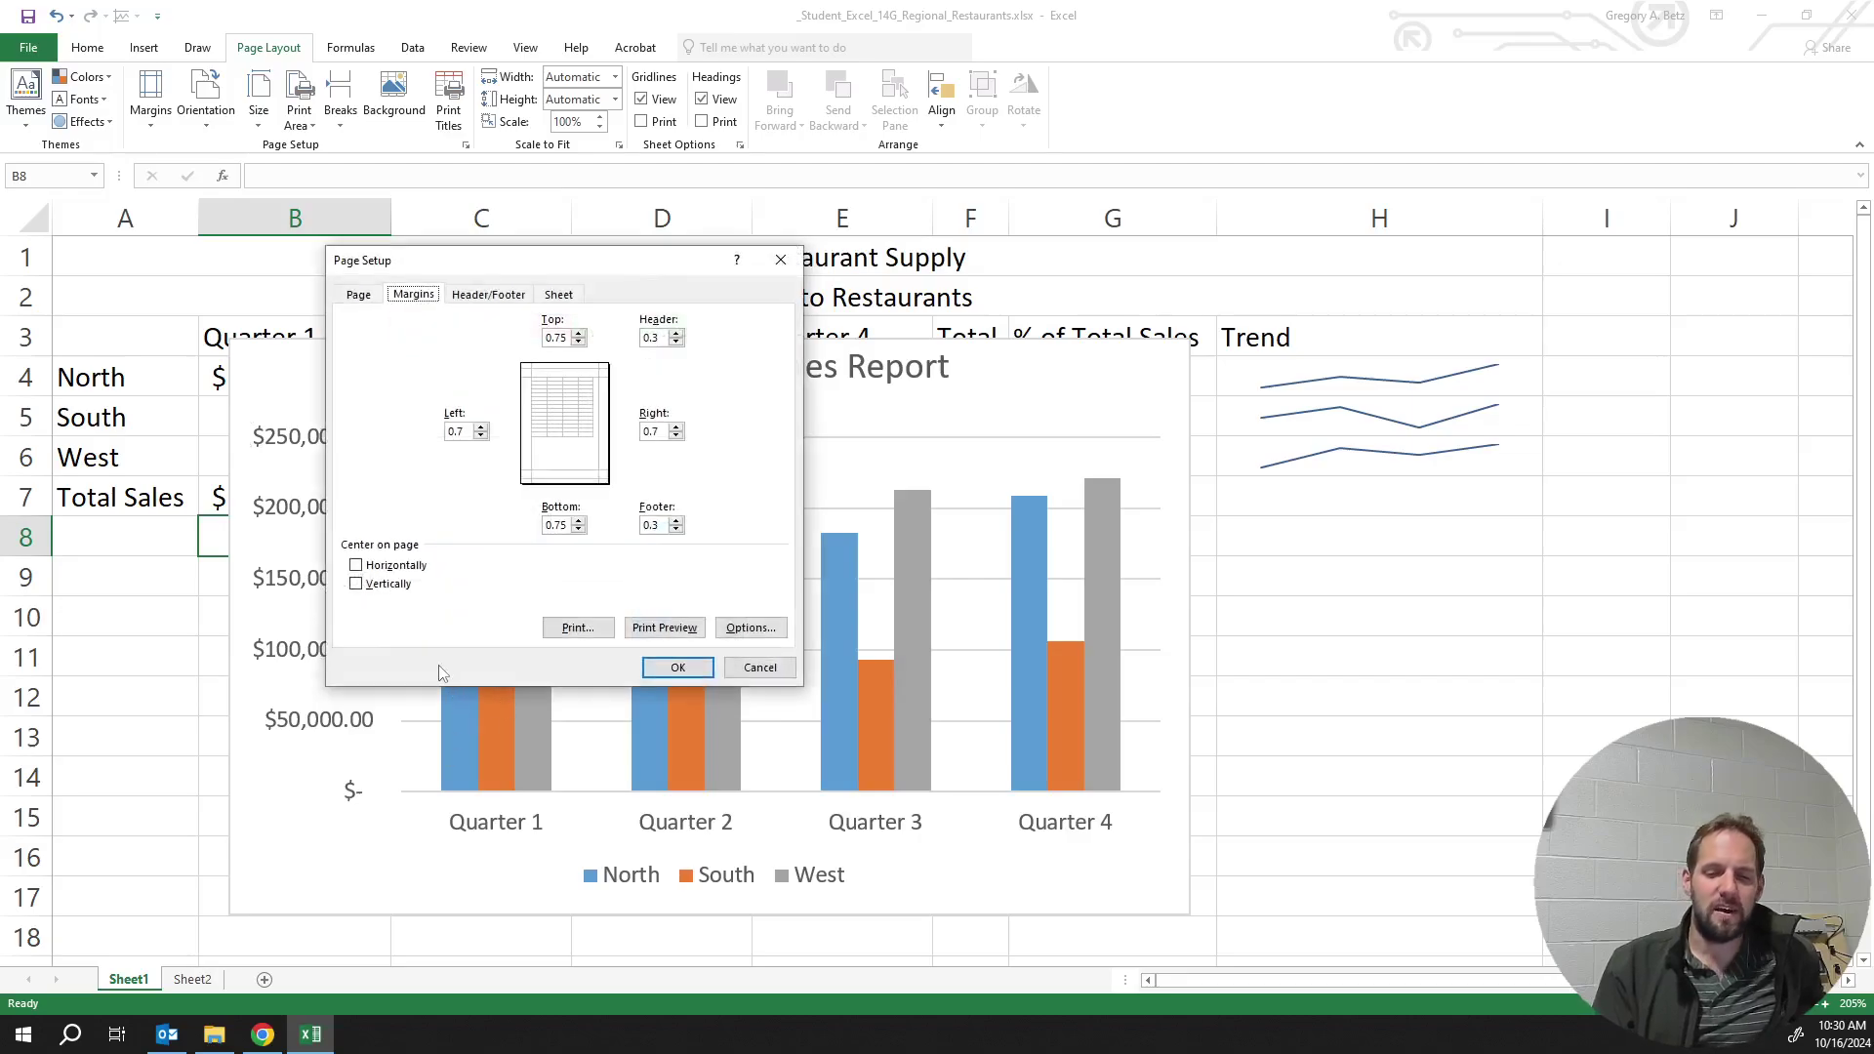
{"action": "left_click", "coordinate": [395, 568]}
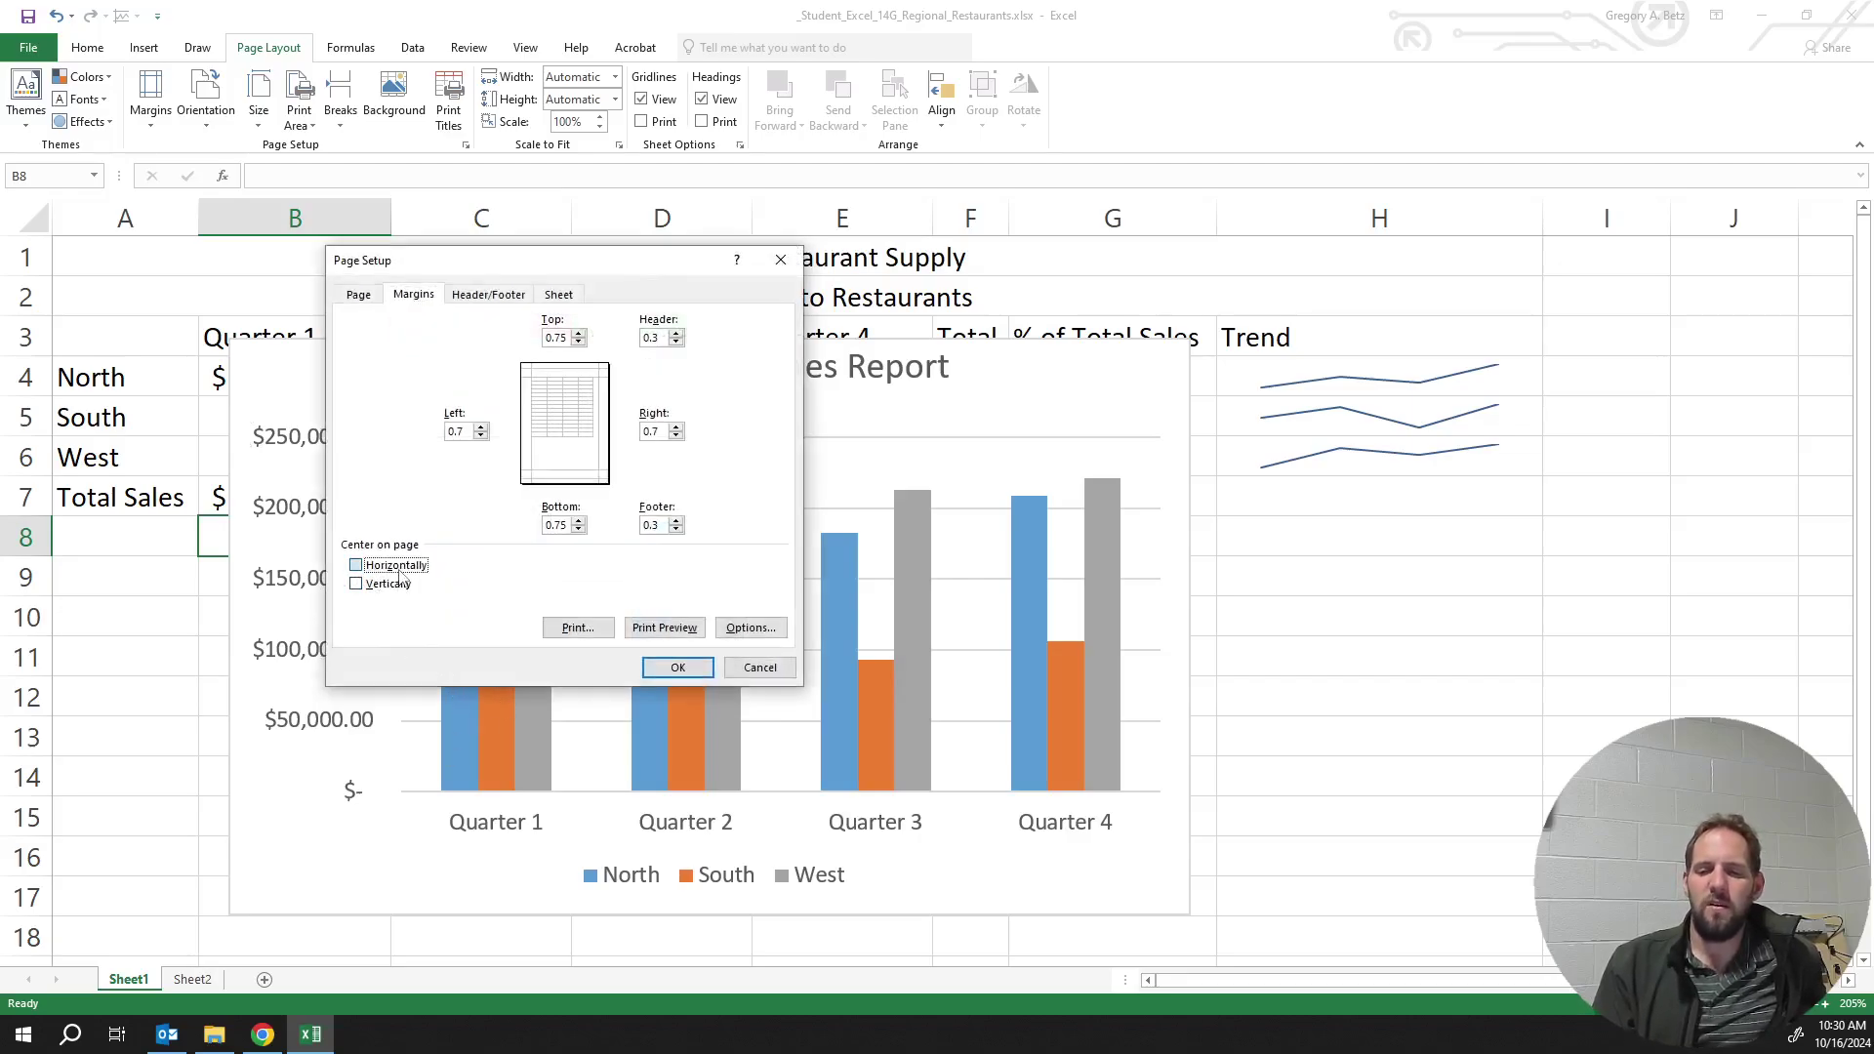
{"action": "left_click", "coordinate": [400, 586]}
{"action": "left_click", "coordinate": [401, 572]}
{"action": "left_click", "coordinate": [395, 586]}
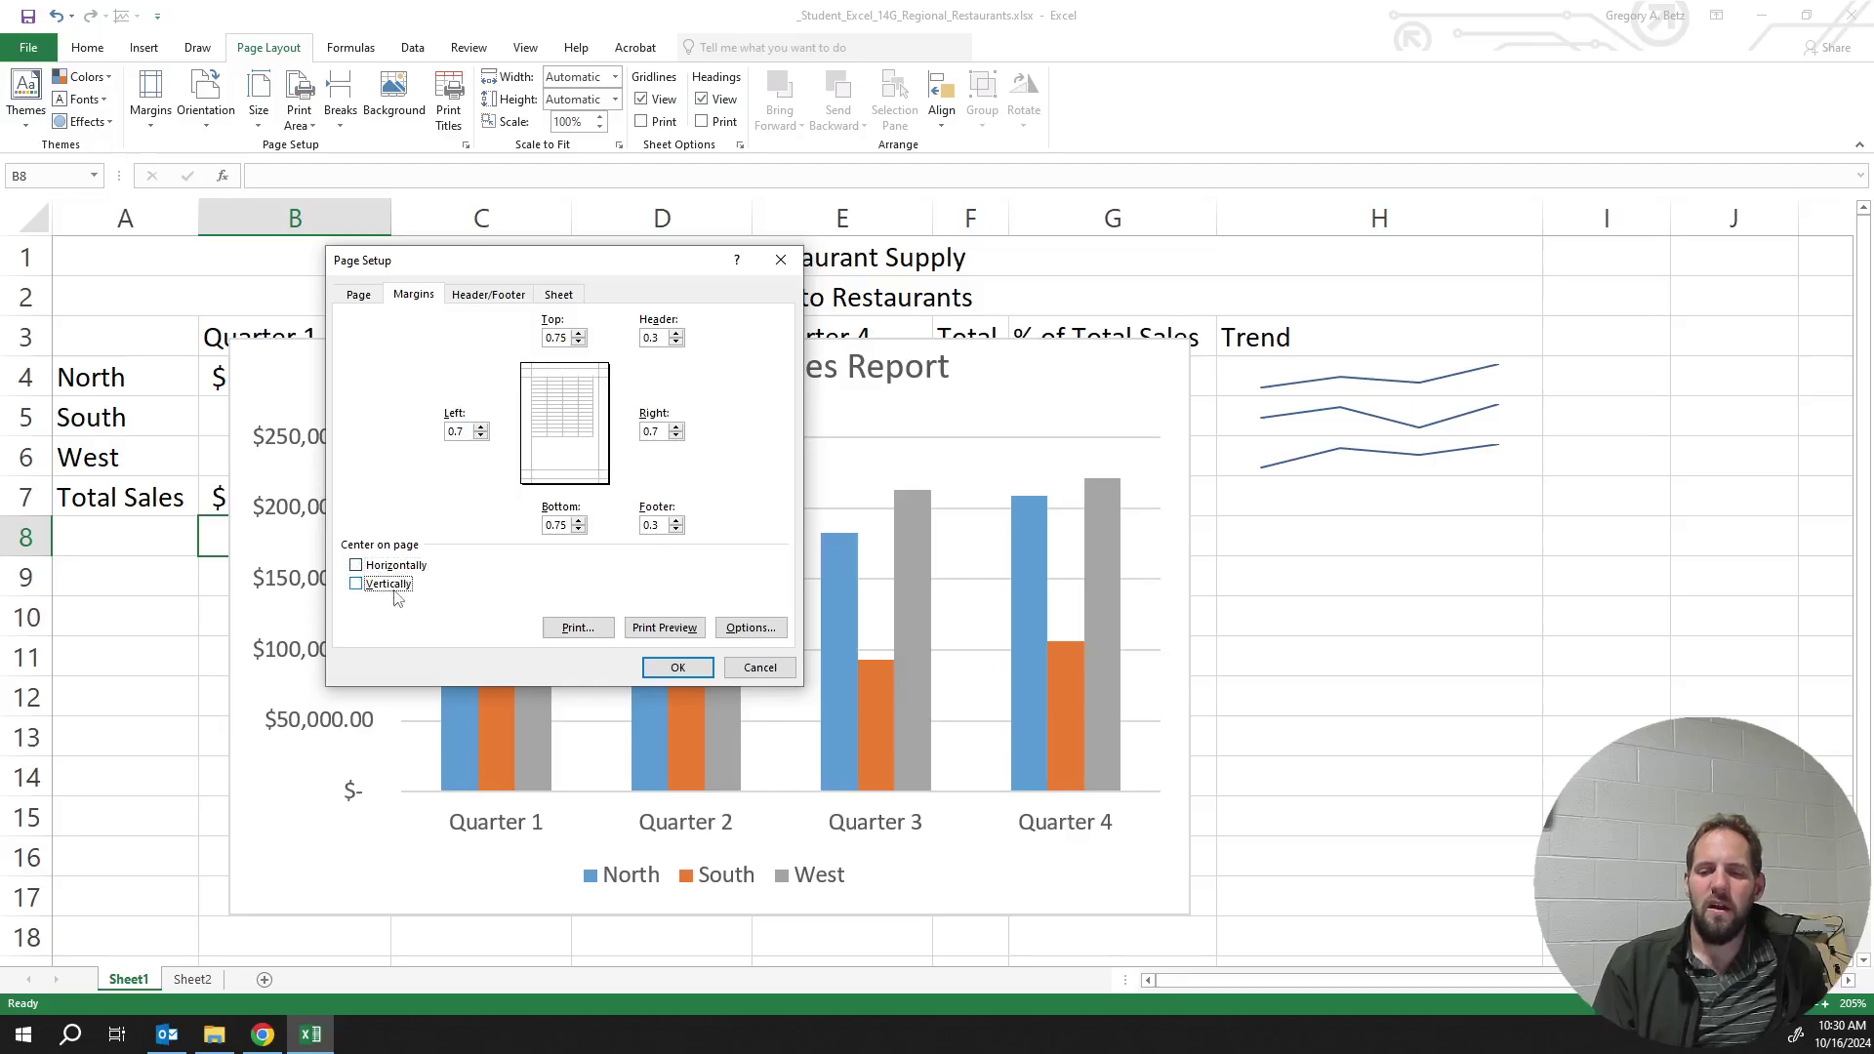
{"action": "left_click", "coordinate": [400, 587]}
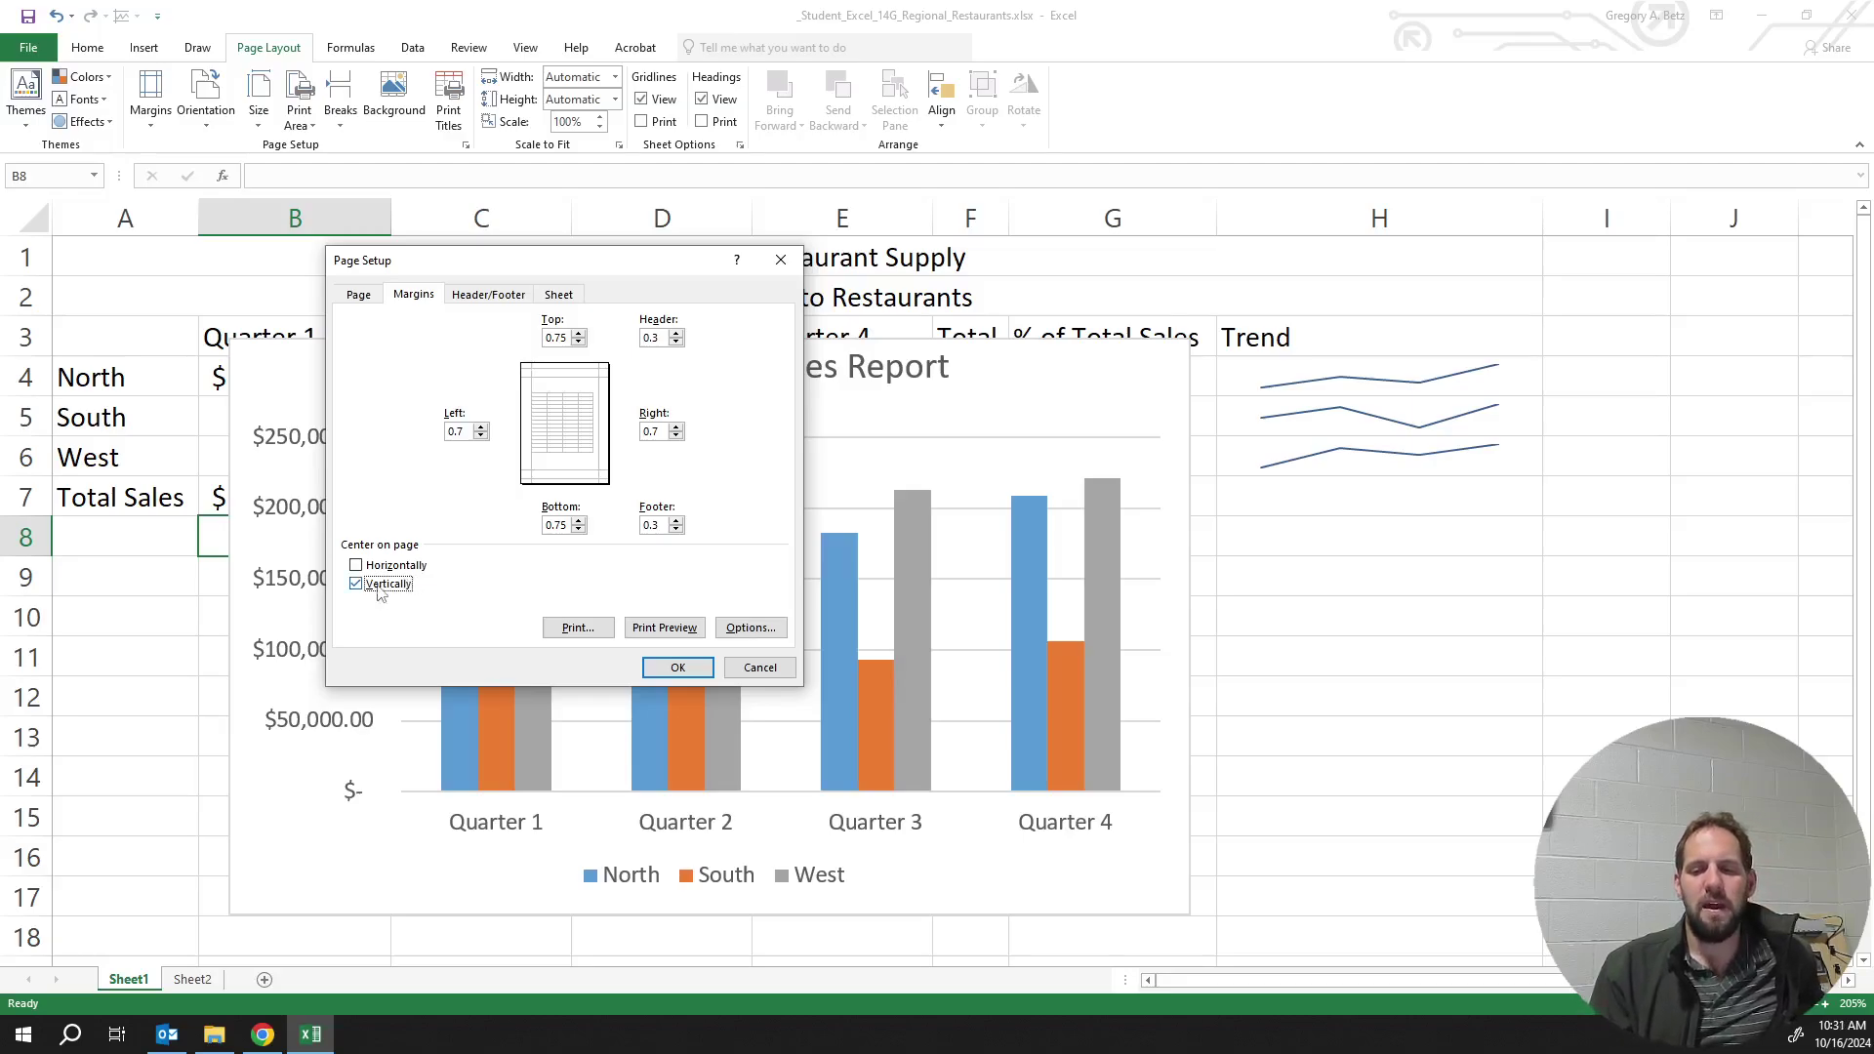
{"action": "left_click", "coordinate": [383, 586]}
{"action": "left_click", "coordinate": [387, 569]}
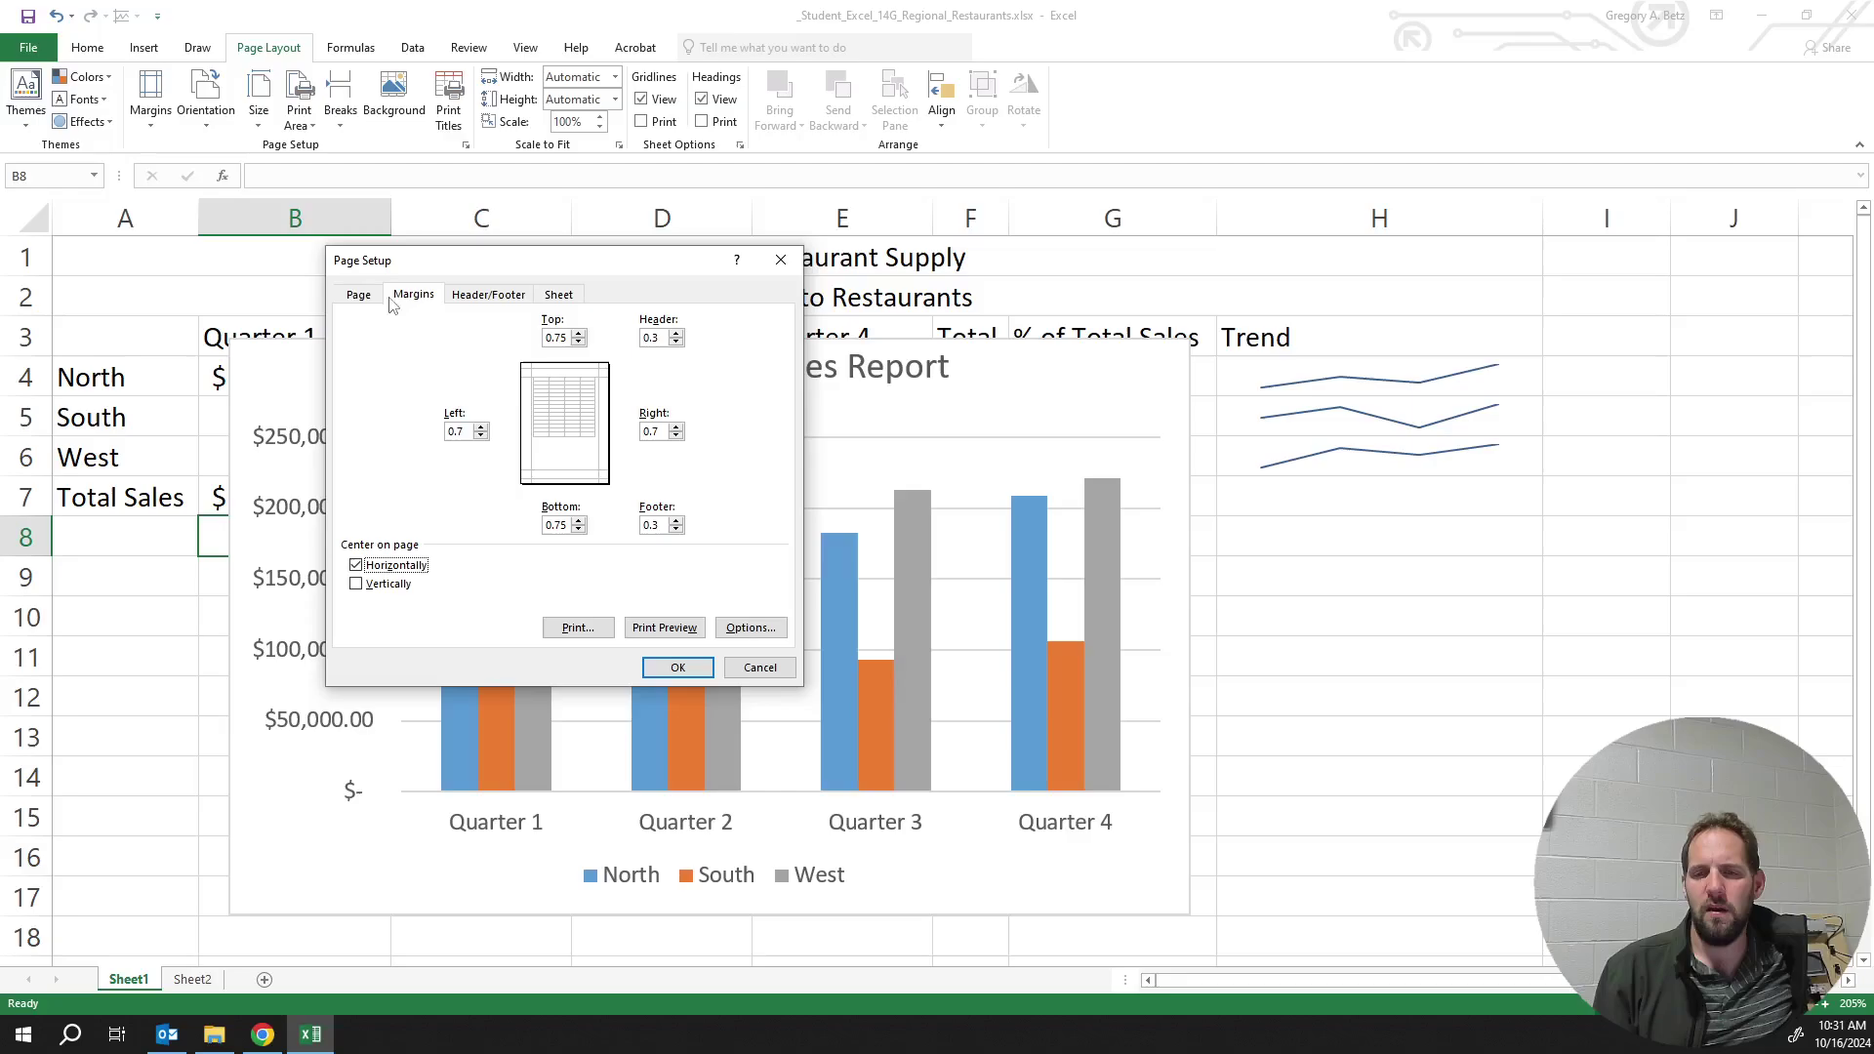
Try page scaling that fits the sheet to 1 page wide by 1 tall, returning to adjusting to 100% normal size
{"action": "left_click", "coordinate": [359, 295]}
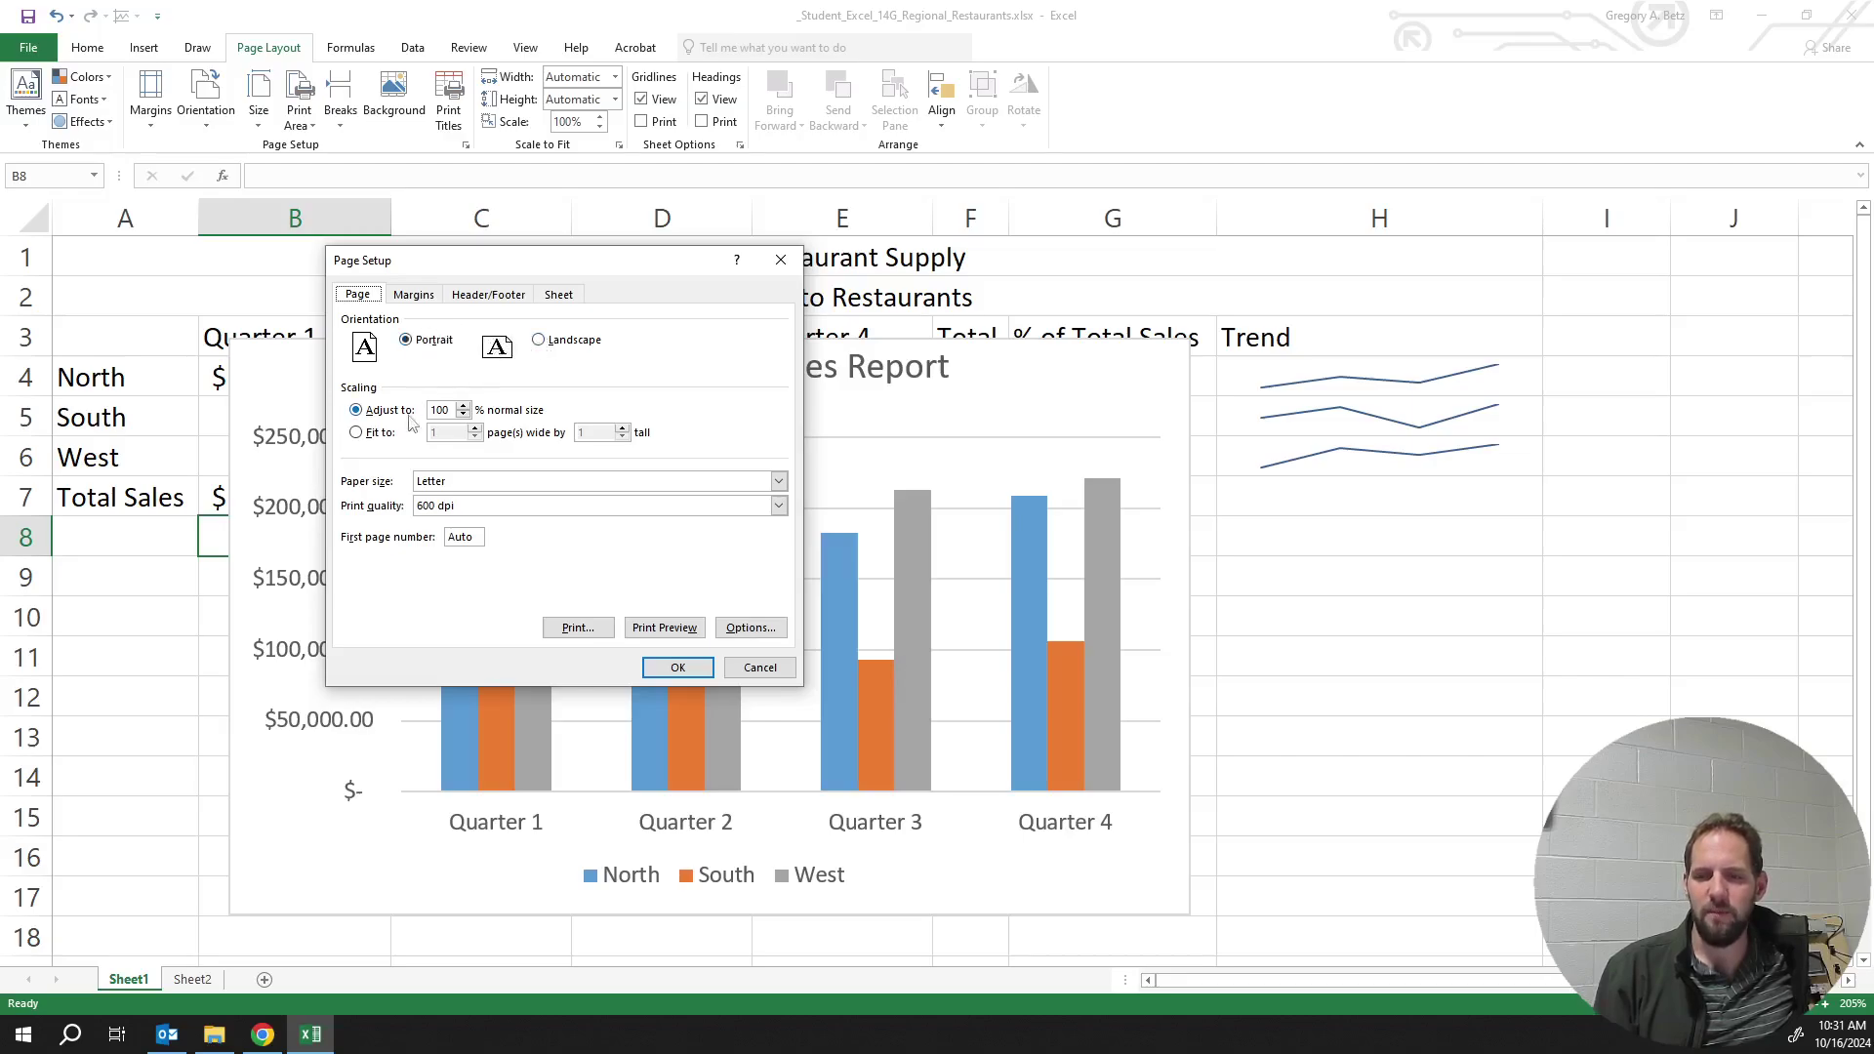
{"action": "left_click", "coordinate": [373, 437]}
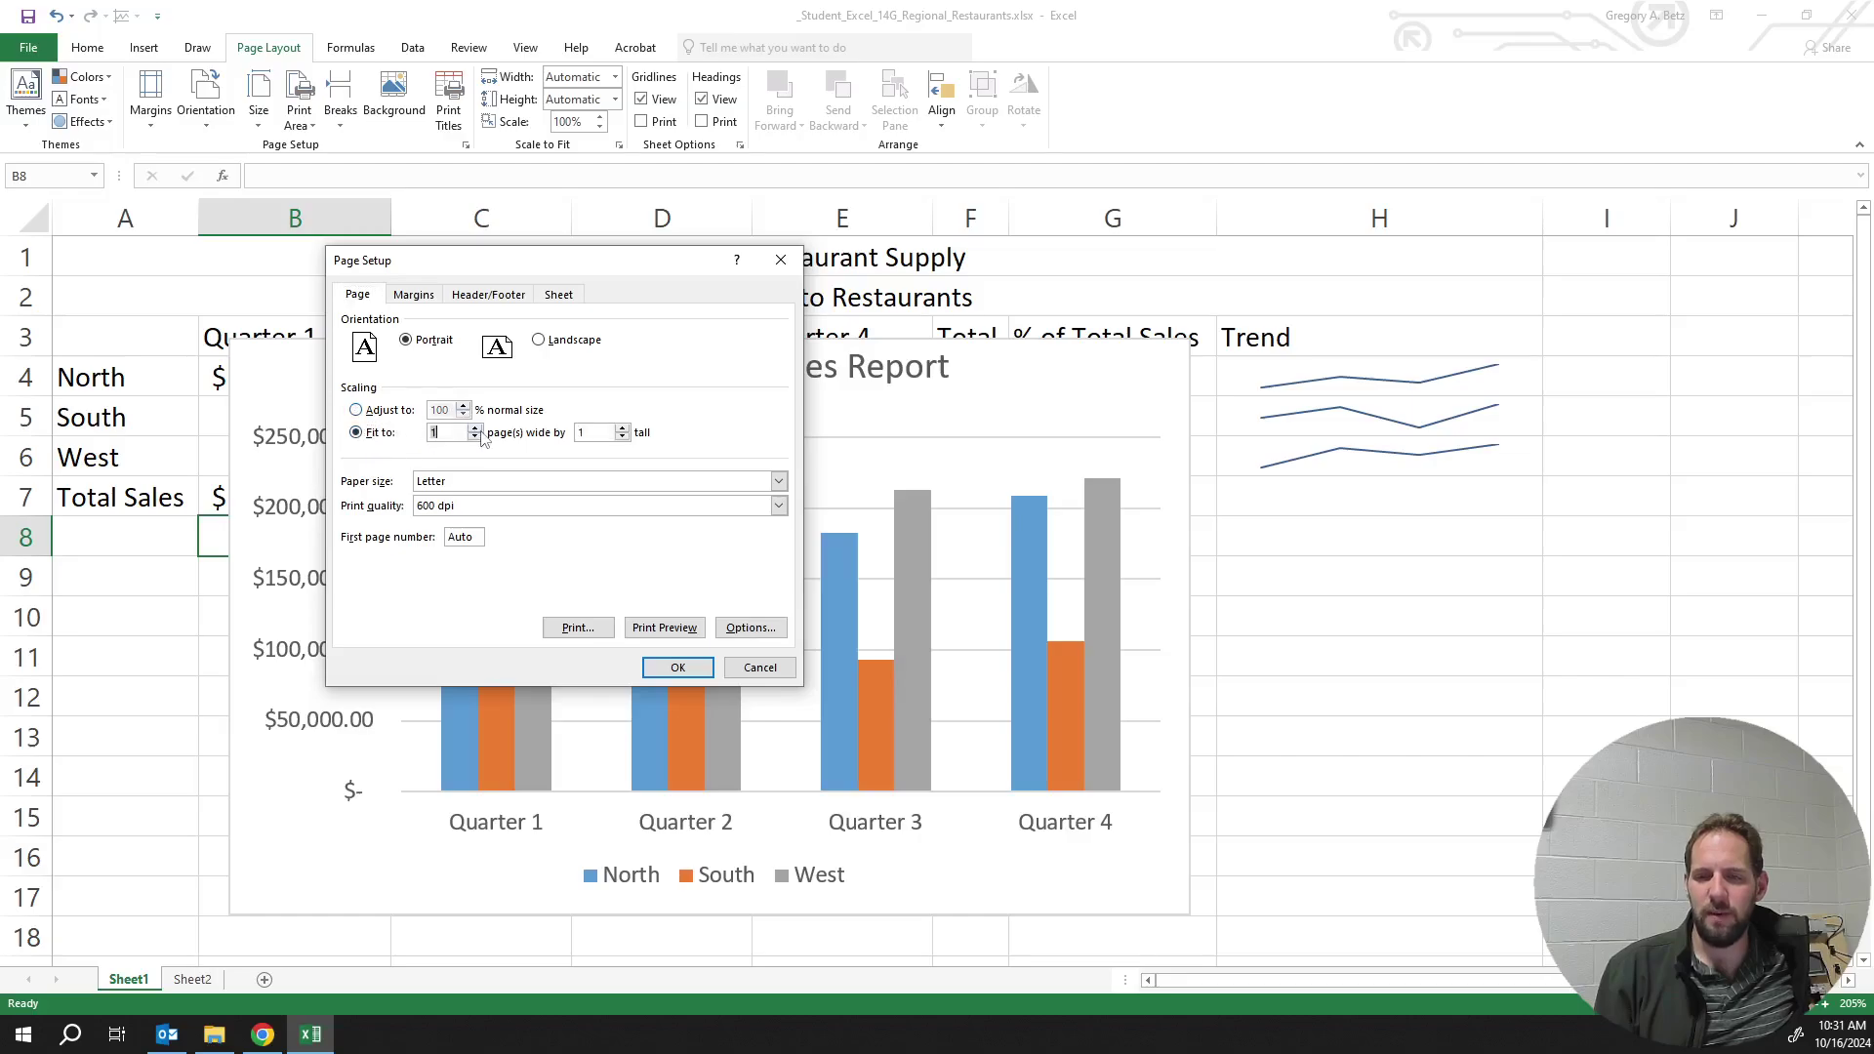
{"action": "left_click", "coordinate": [376, 410]}
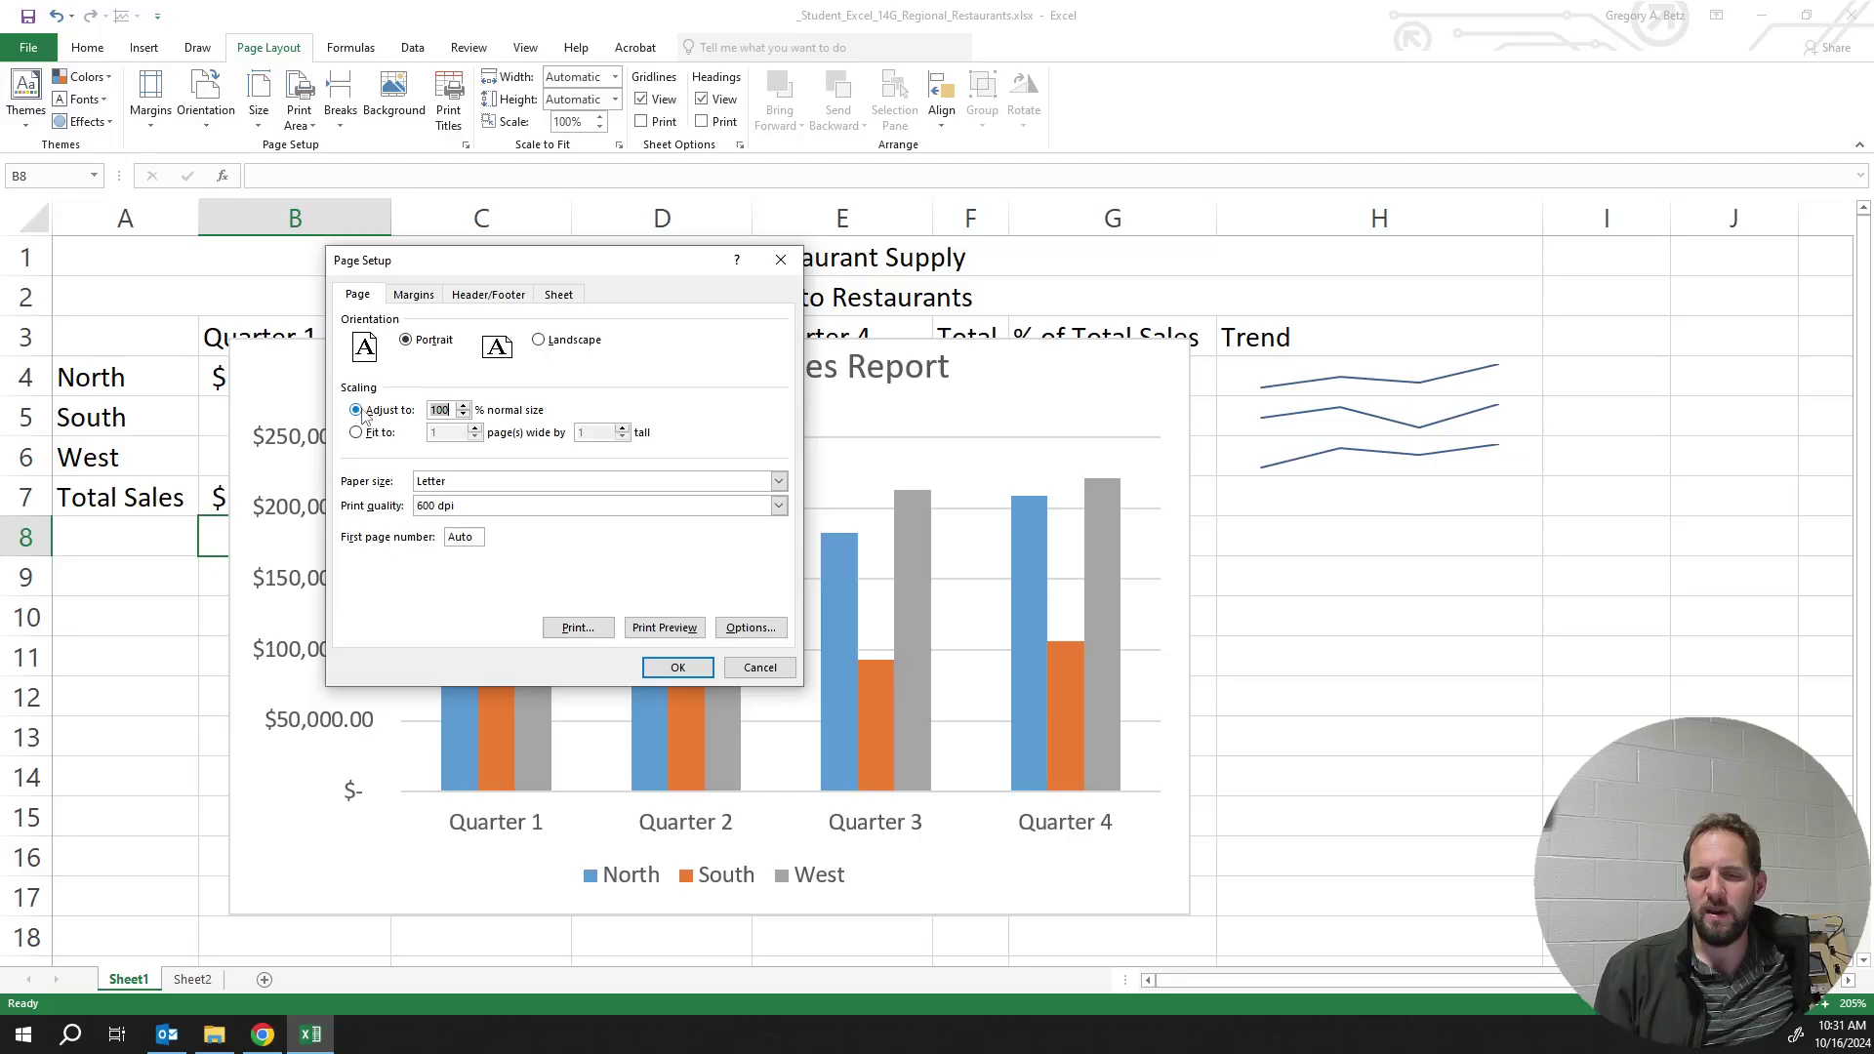
Create a custom footer with the file name field in its left section and apply the page setup
{"action": "left_click", "coordinate": [478, 296]}
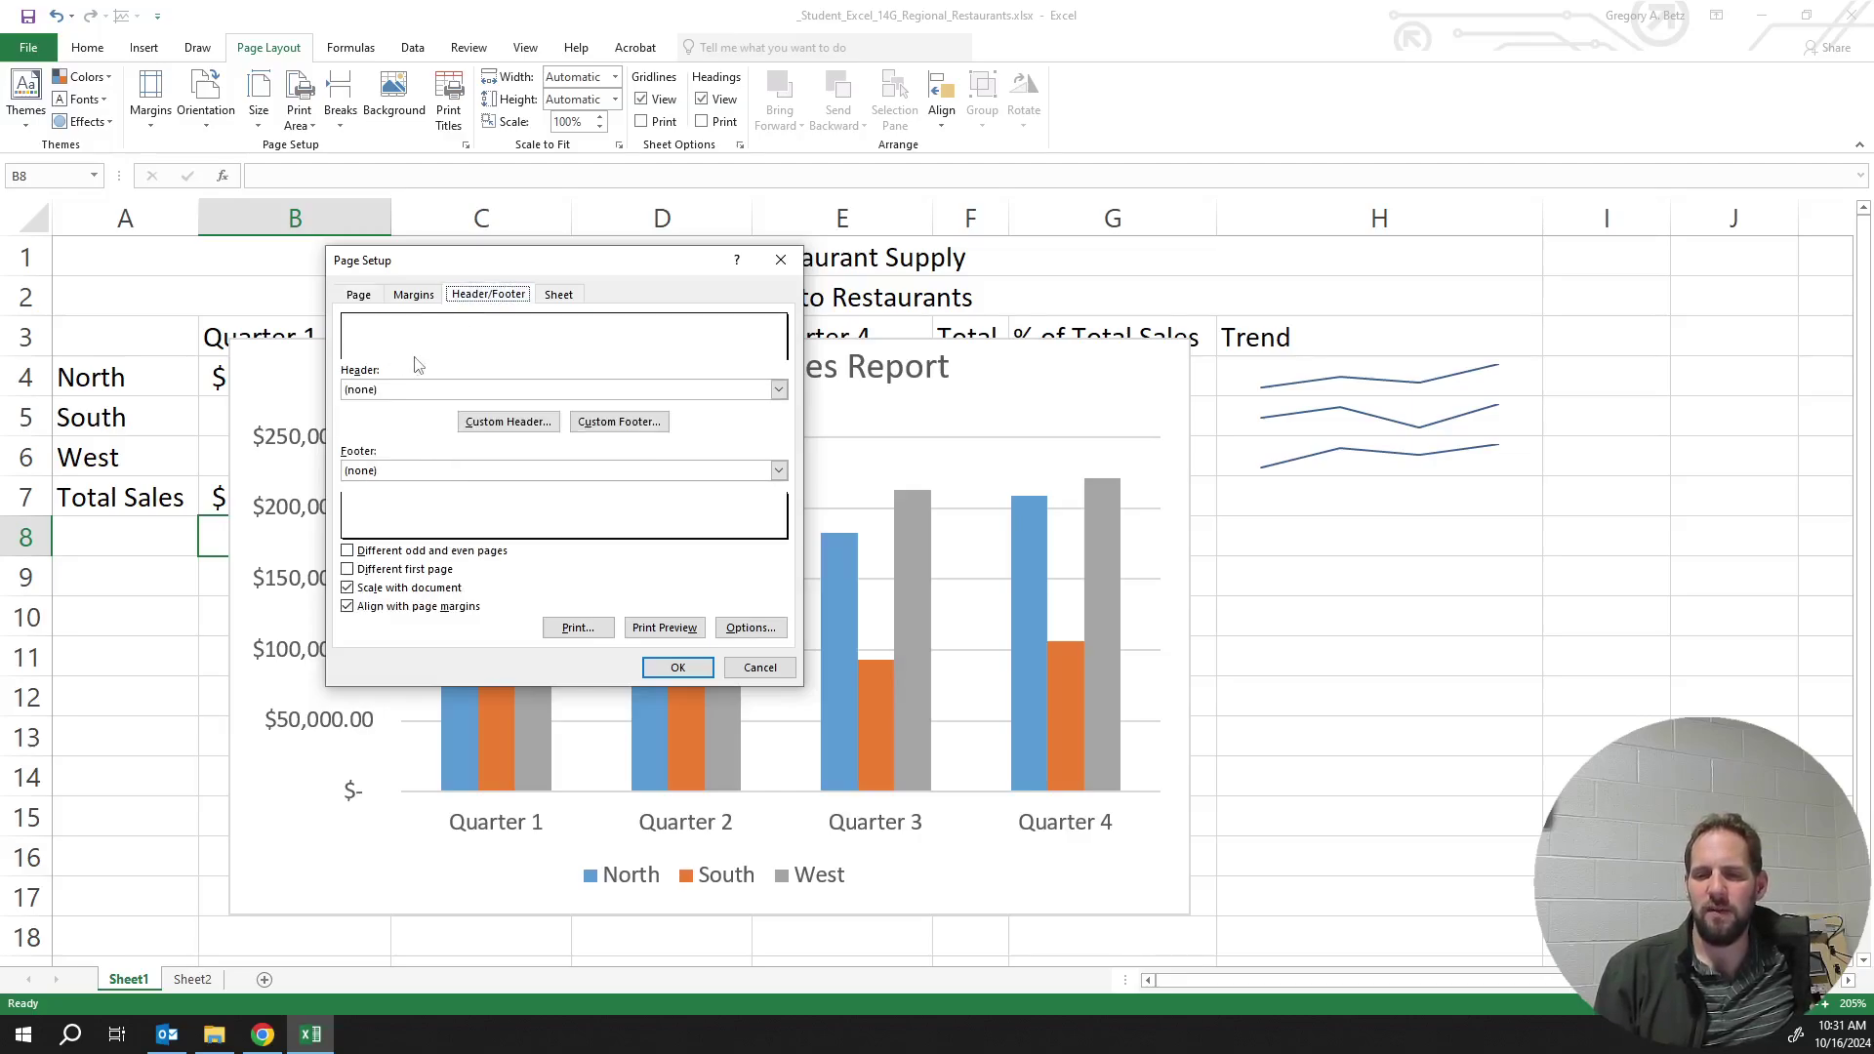
{"action": "left_click", "coordinate": [410, 390]}
{"action": "left_click", "coordinate": [419, 402]}
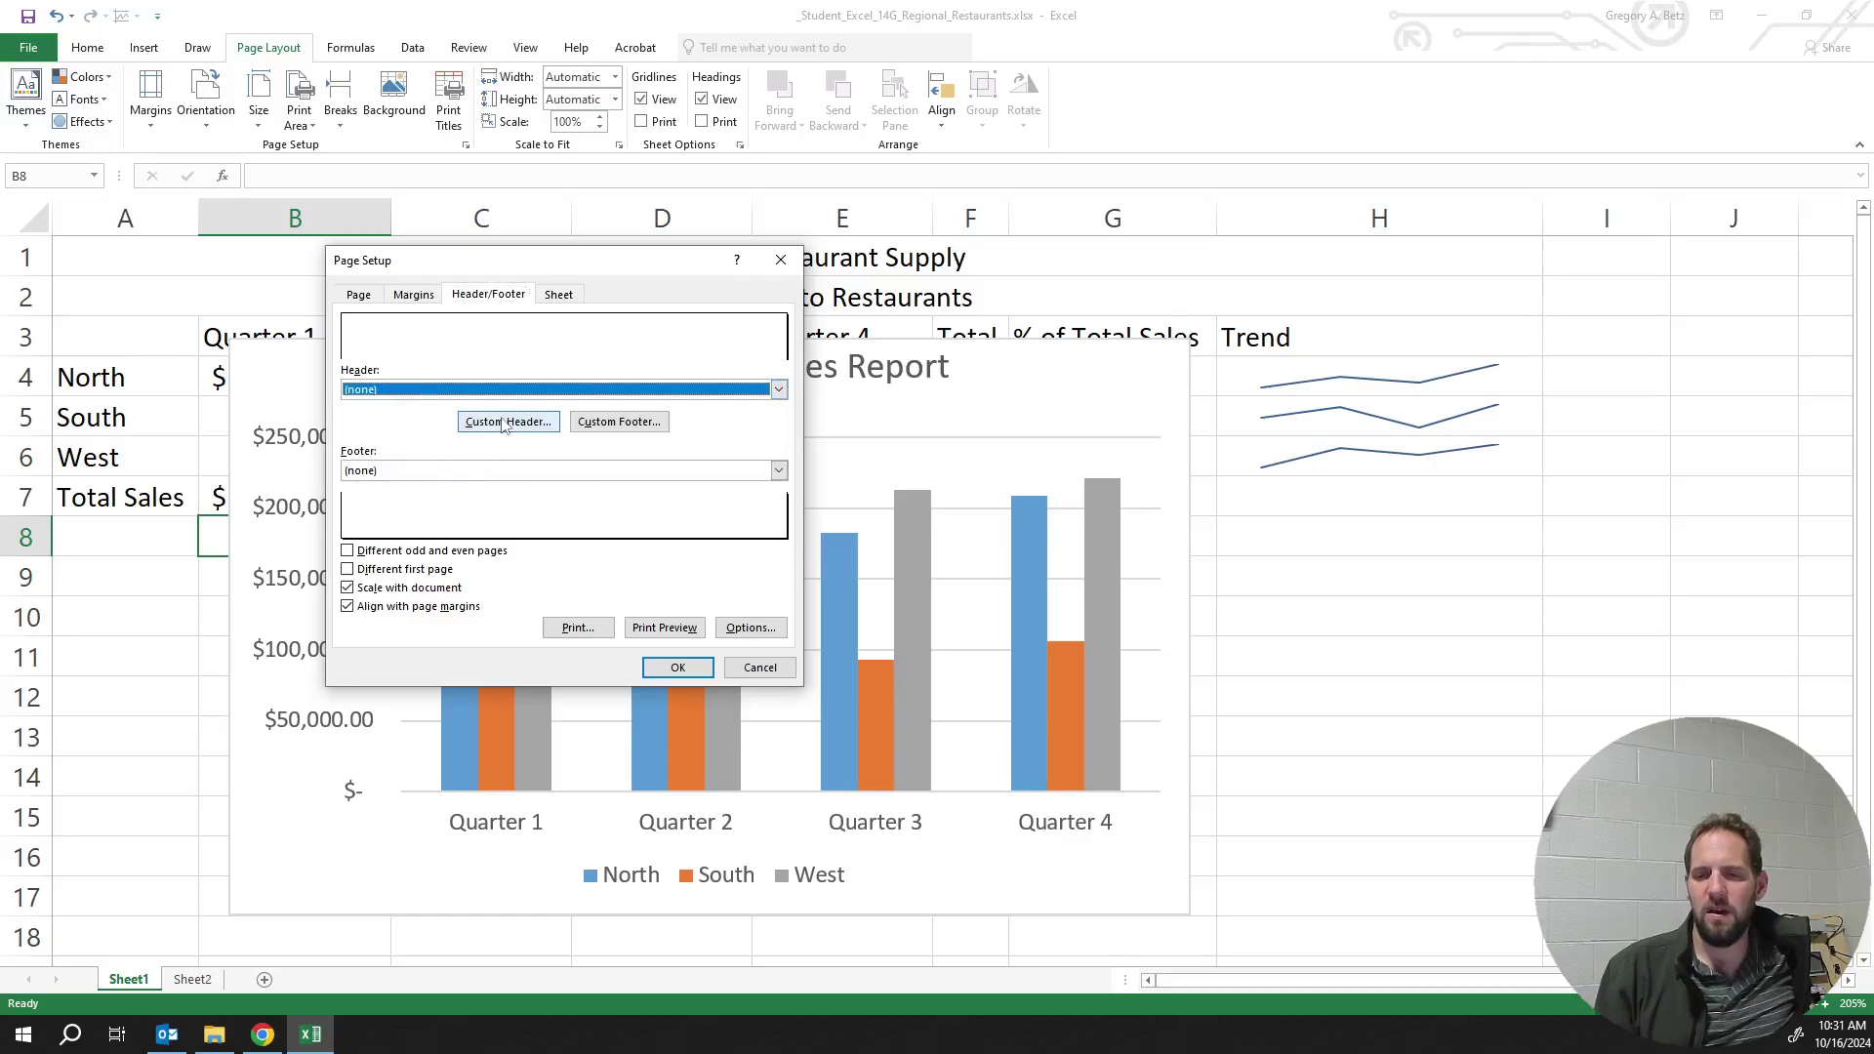
{"action": "left_click", "coordinate": [620, 428]}
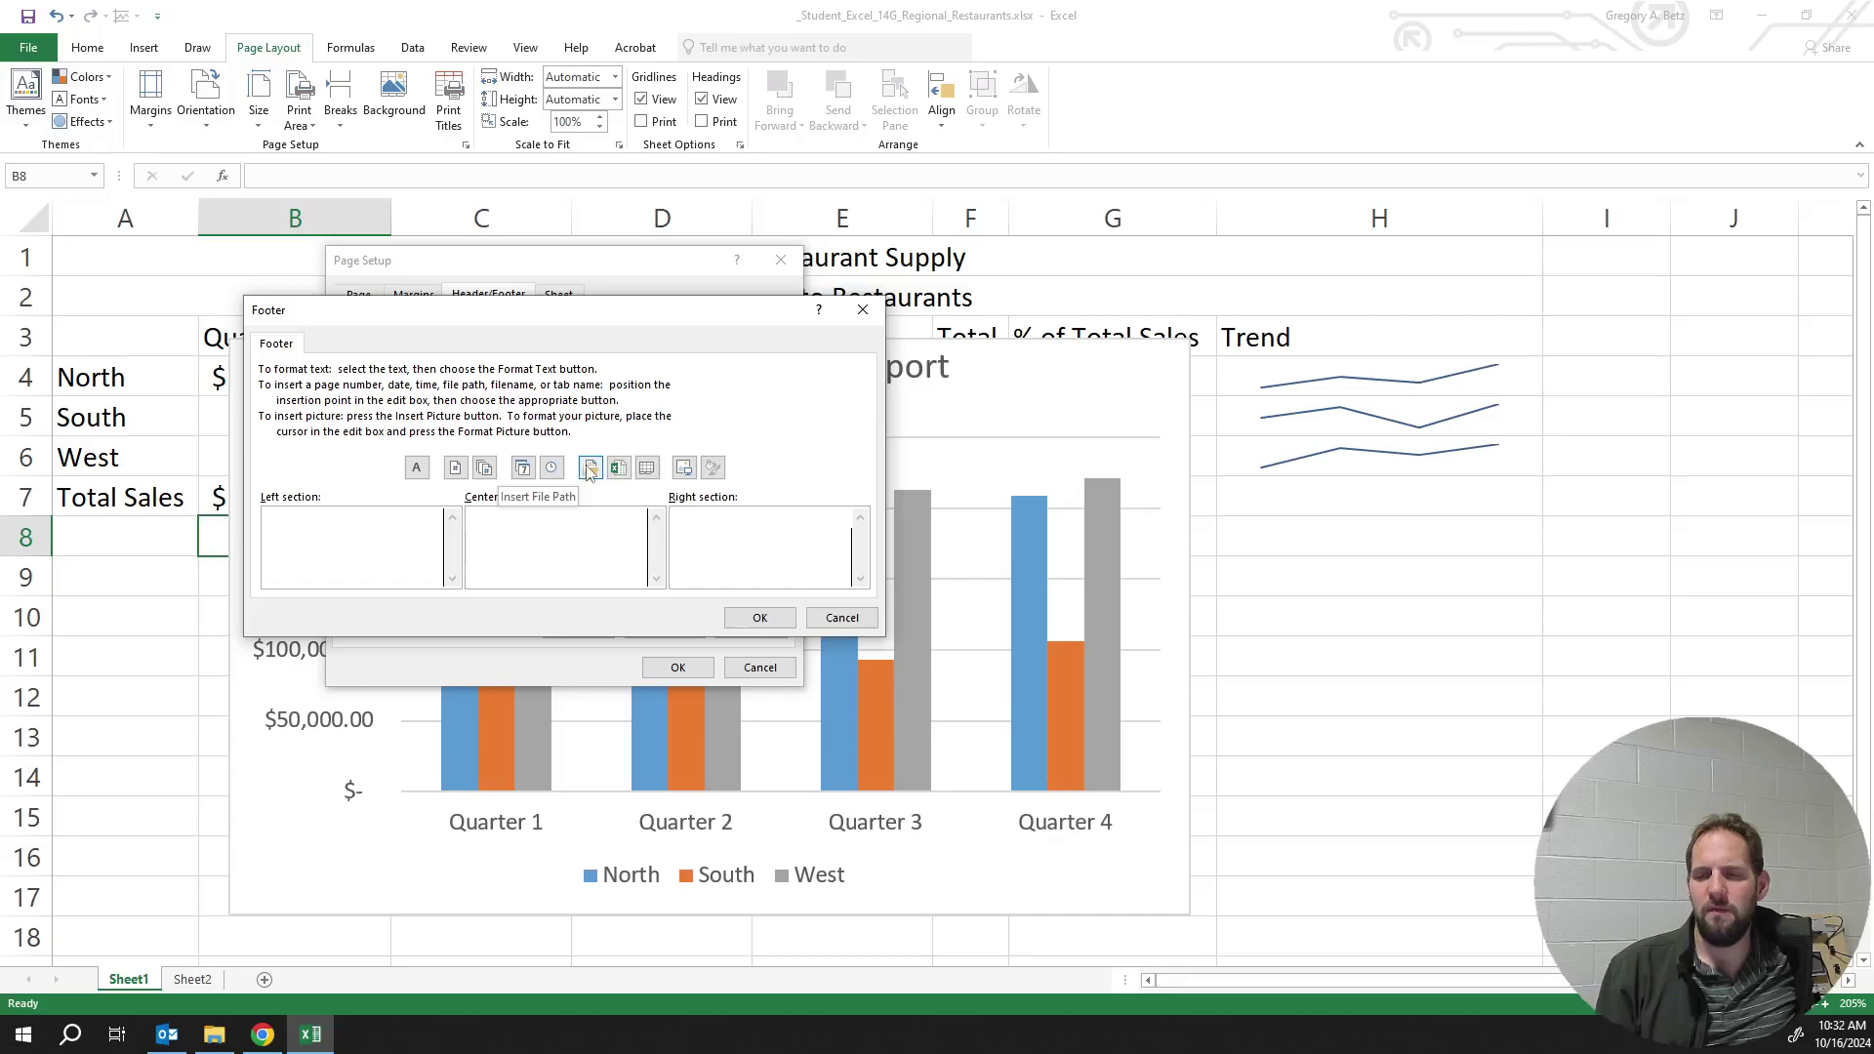
{"action": "left_click", "coordinate": [388, 523]}
{"action": "left_click", "coordinate": [619, 467]}
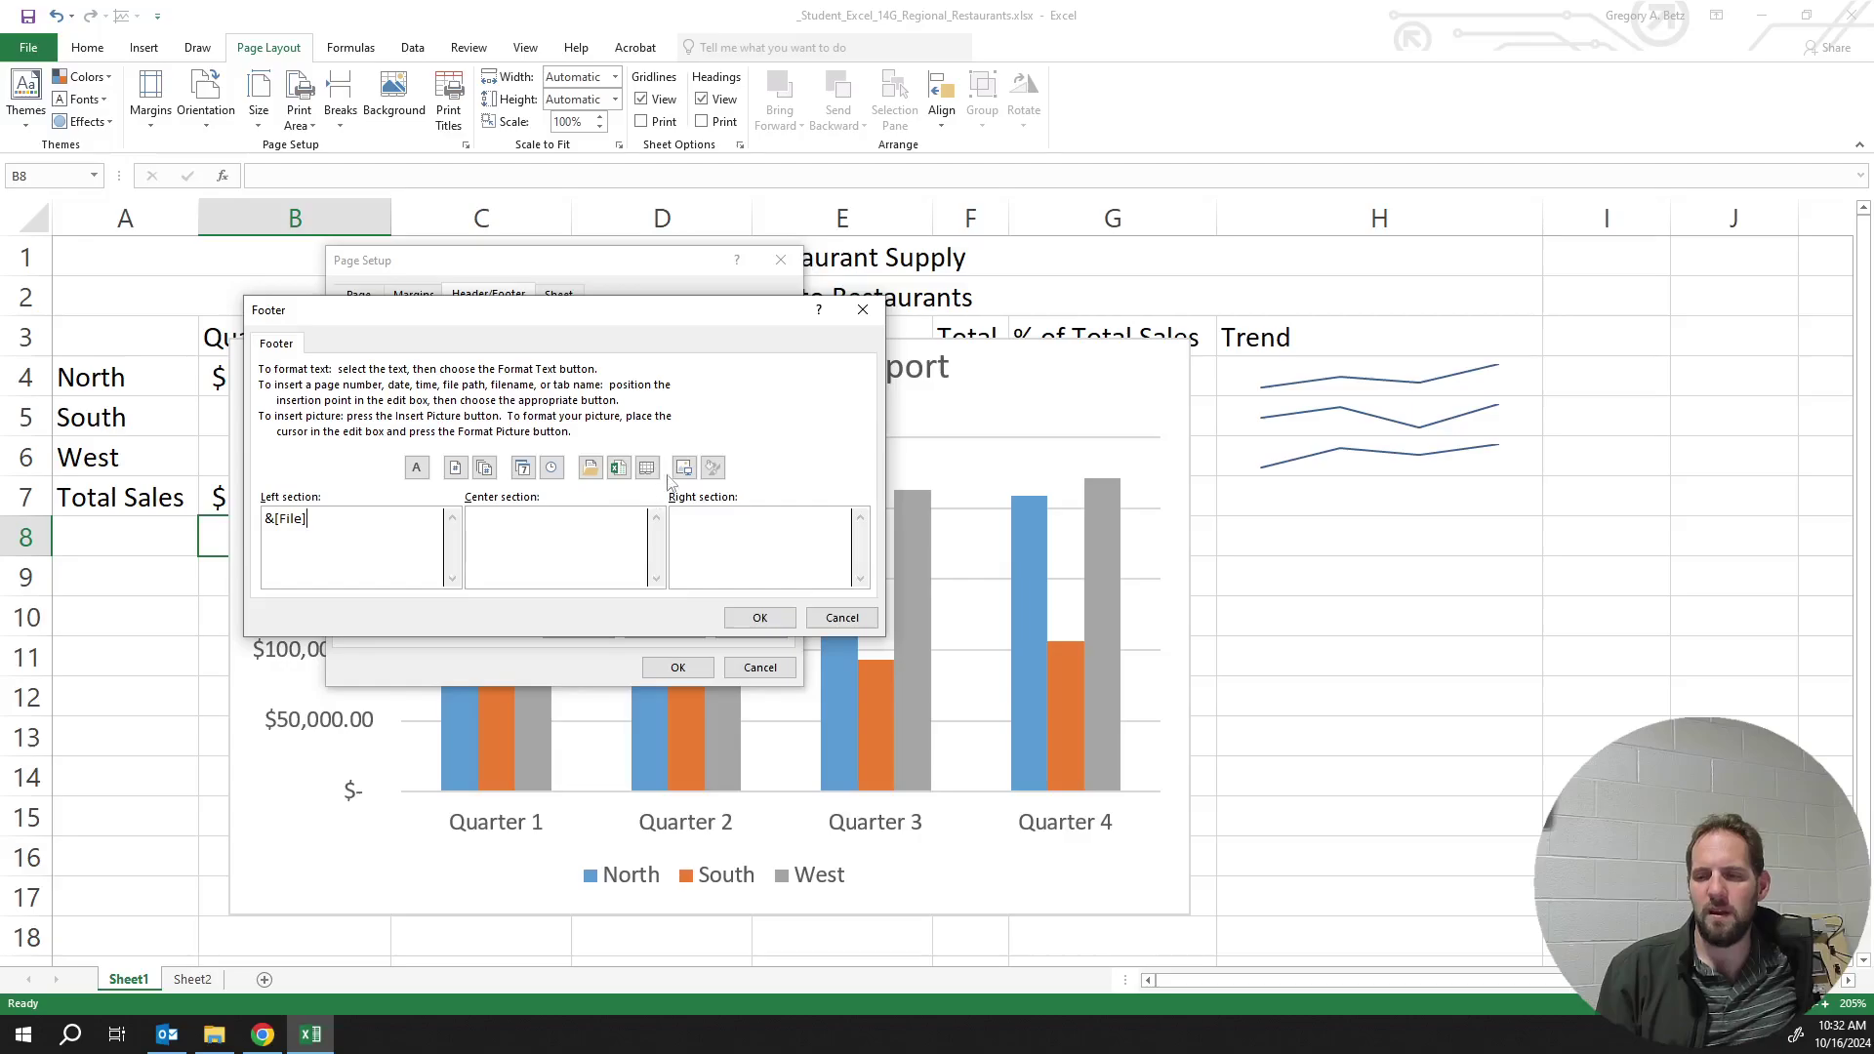
{"action": "left_click", "coordinate": [744, 617]}
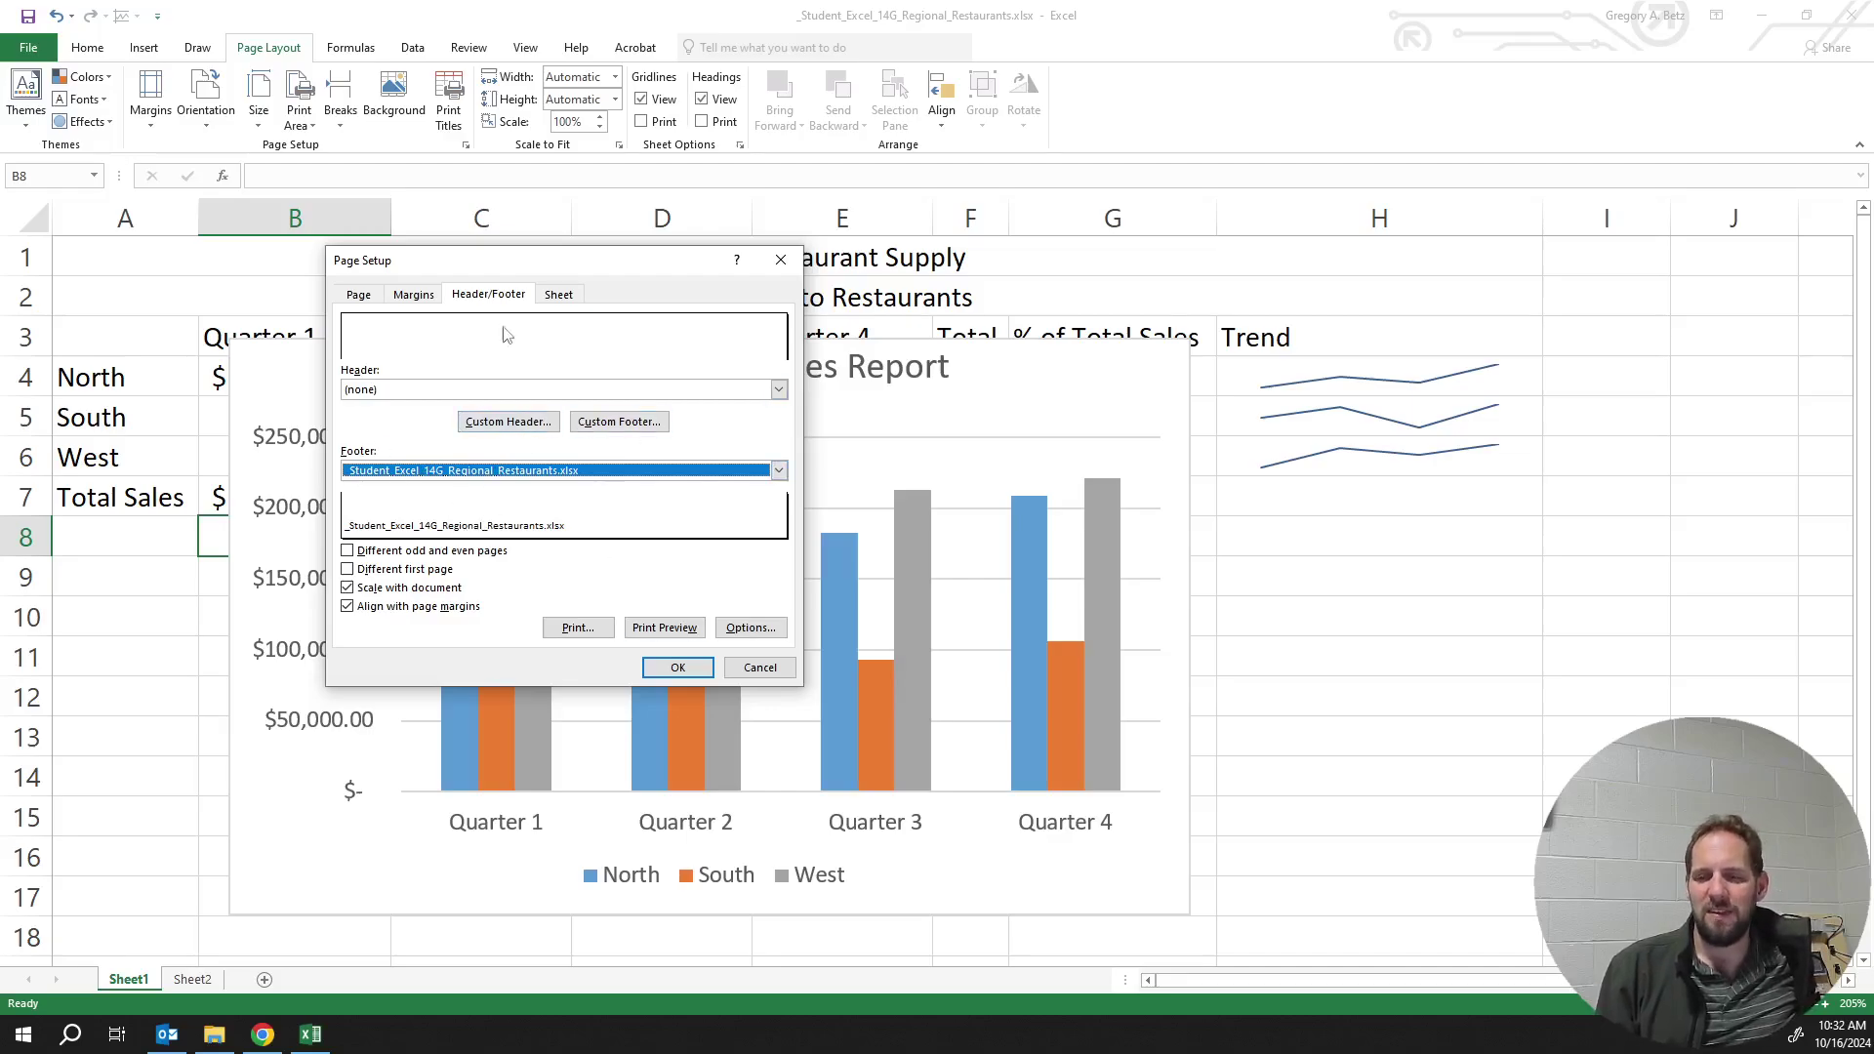
{"action": "left_click", "coordinate": [664, 659]}
Examine the header and footer areas in page layout view, and return to Normal view at the top of the sheet
{"action": "left_click", "coordinate": [159, 54]}
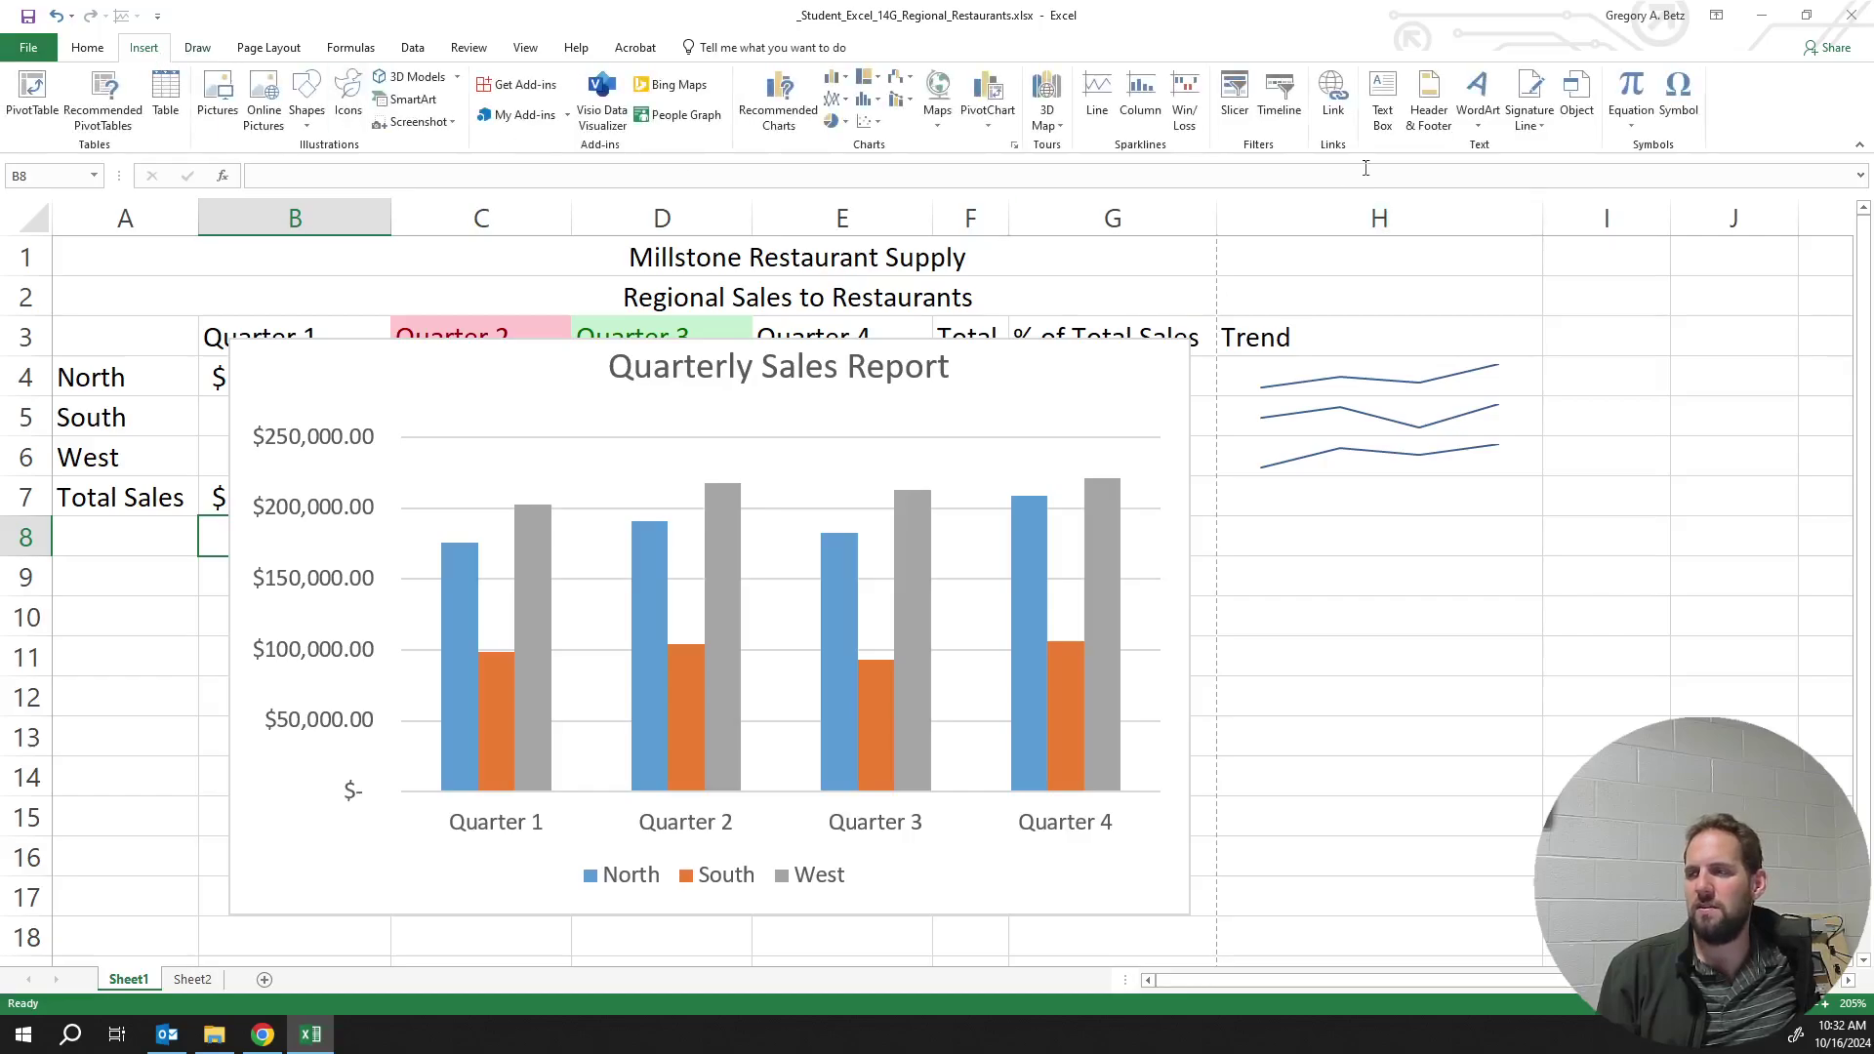
{"action": "left_click", "coordinate": [1430, 102]}
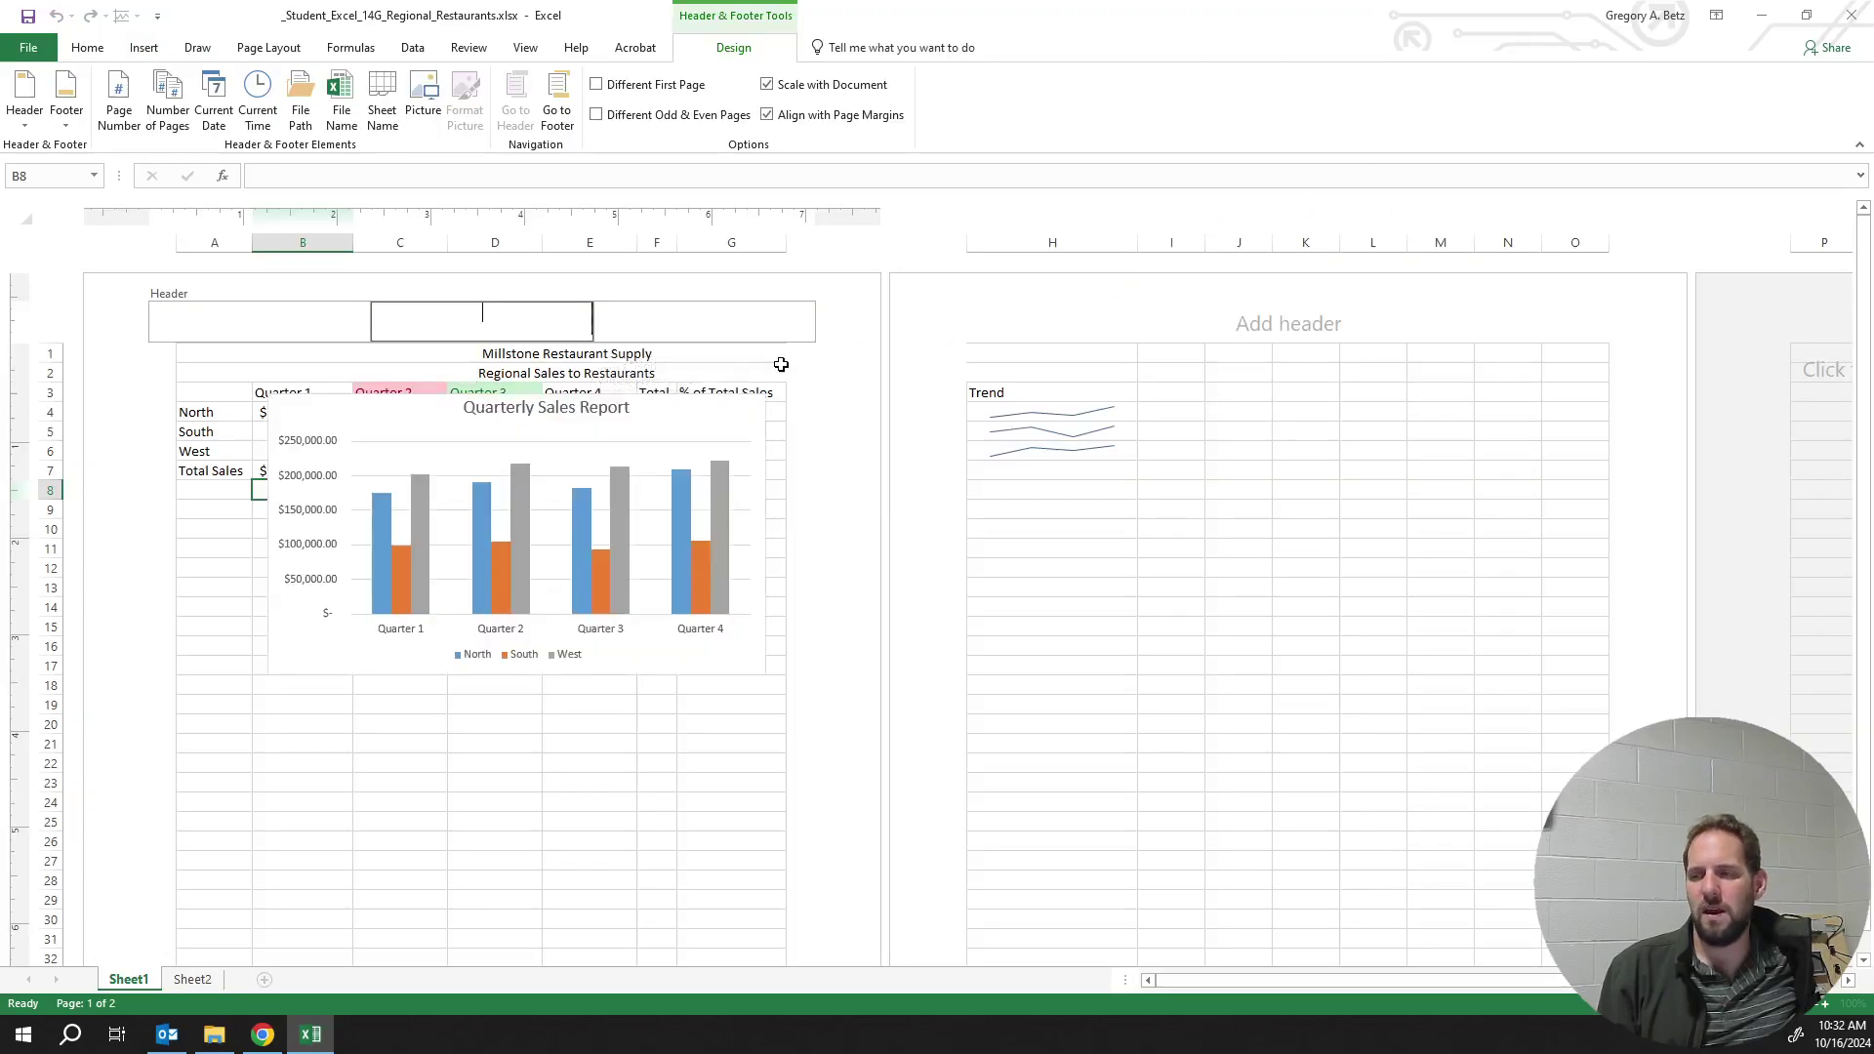
{"action": "left_click", "coordinate": [569, 662]}
{"action": "left_click", "coordinate": [570, 663]}
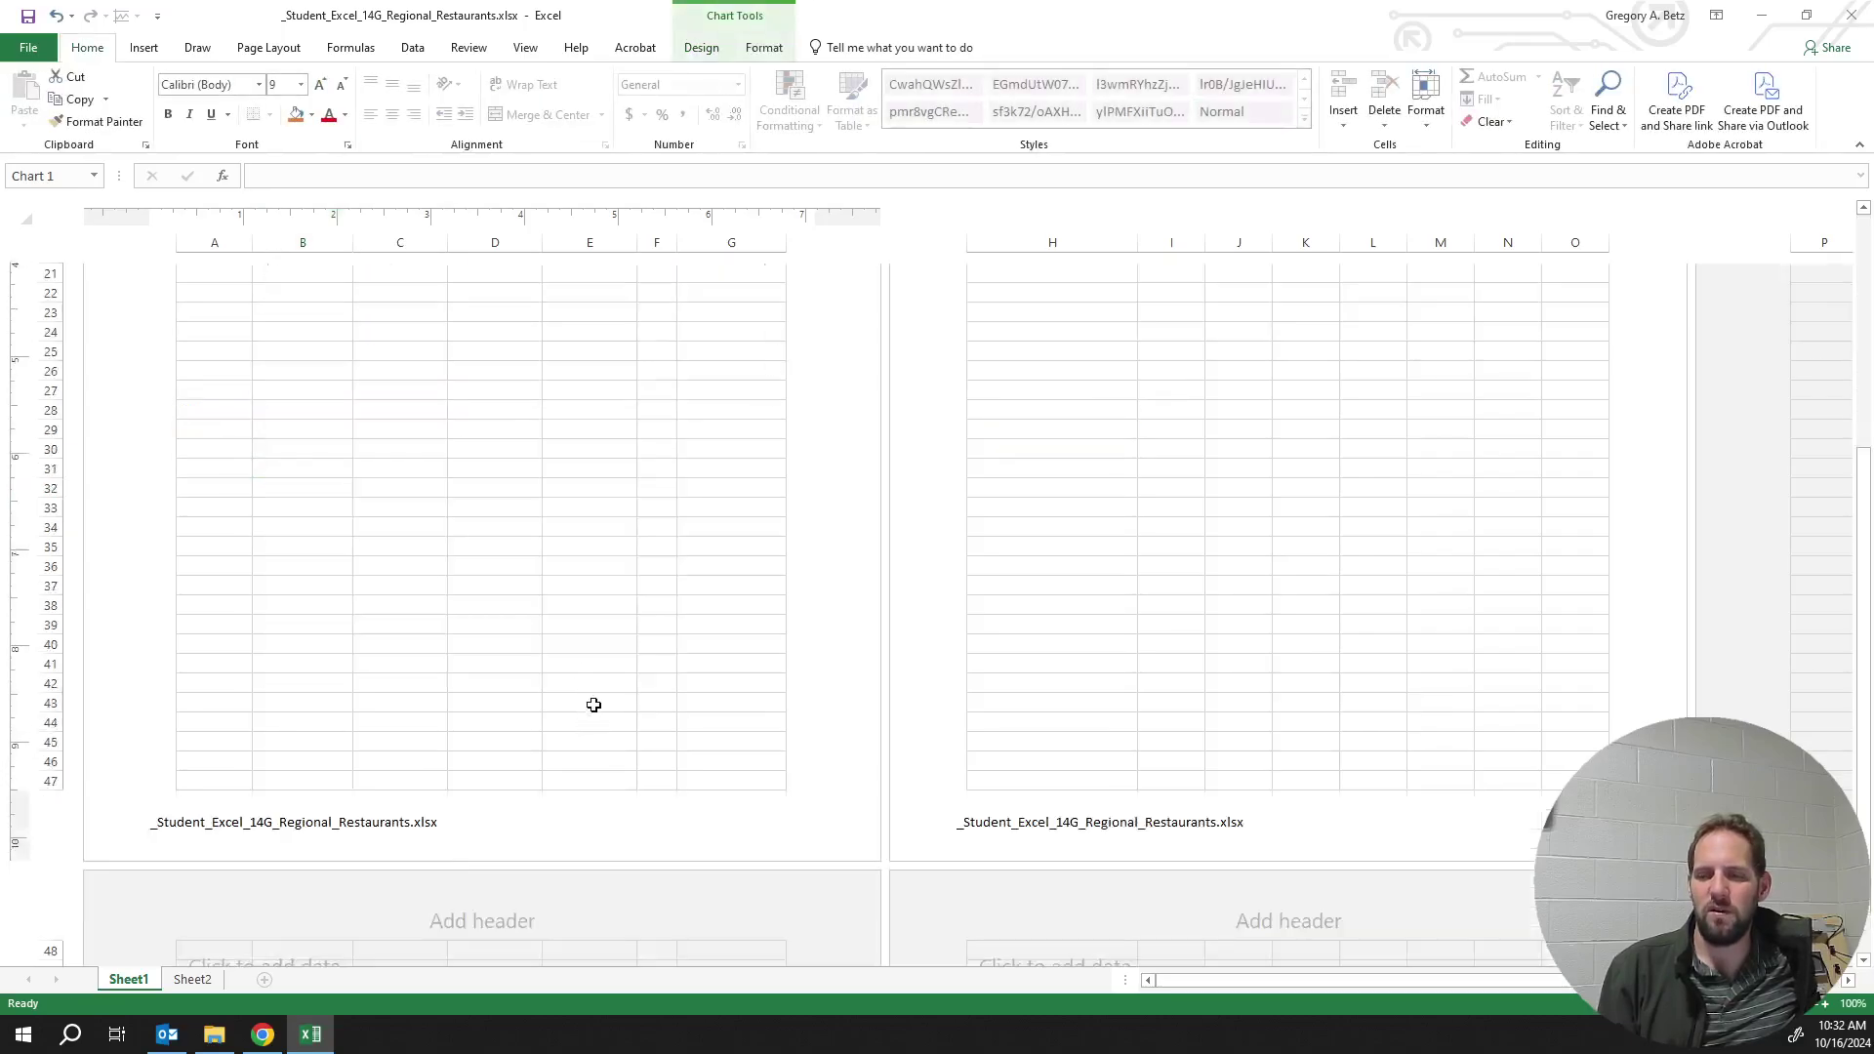
{"action": "left_click", "coordinate": [750, 53]}
{"action": "left_click", "coordinate": [722, 53]}
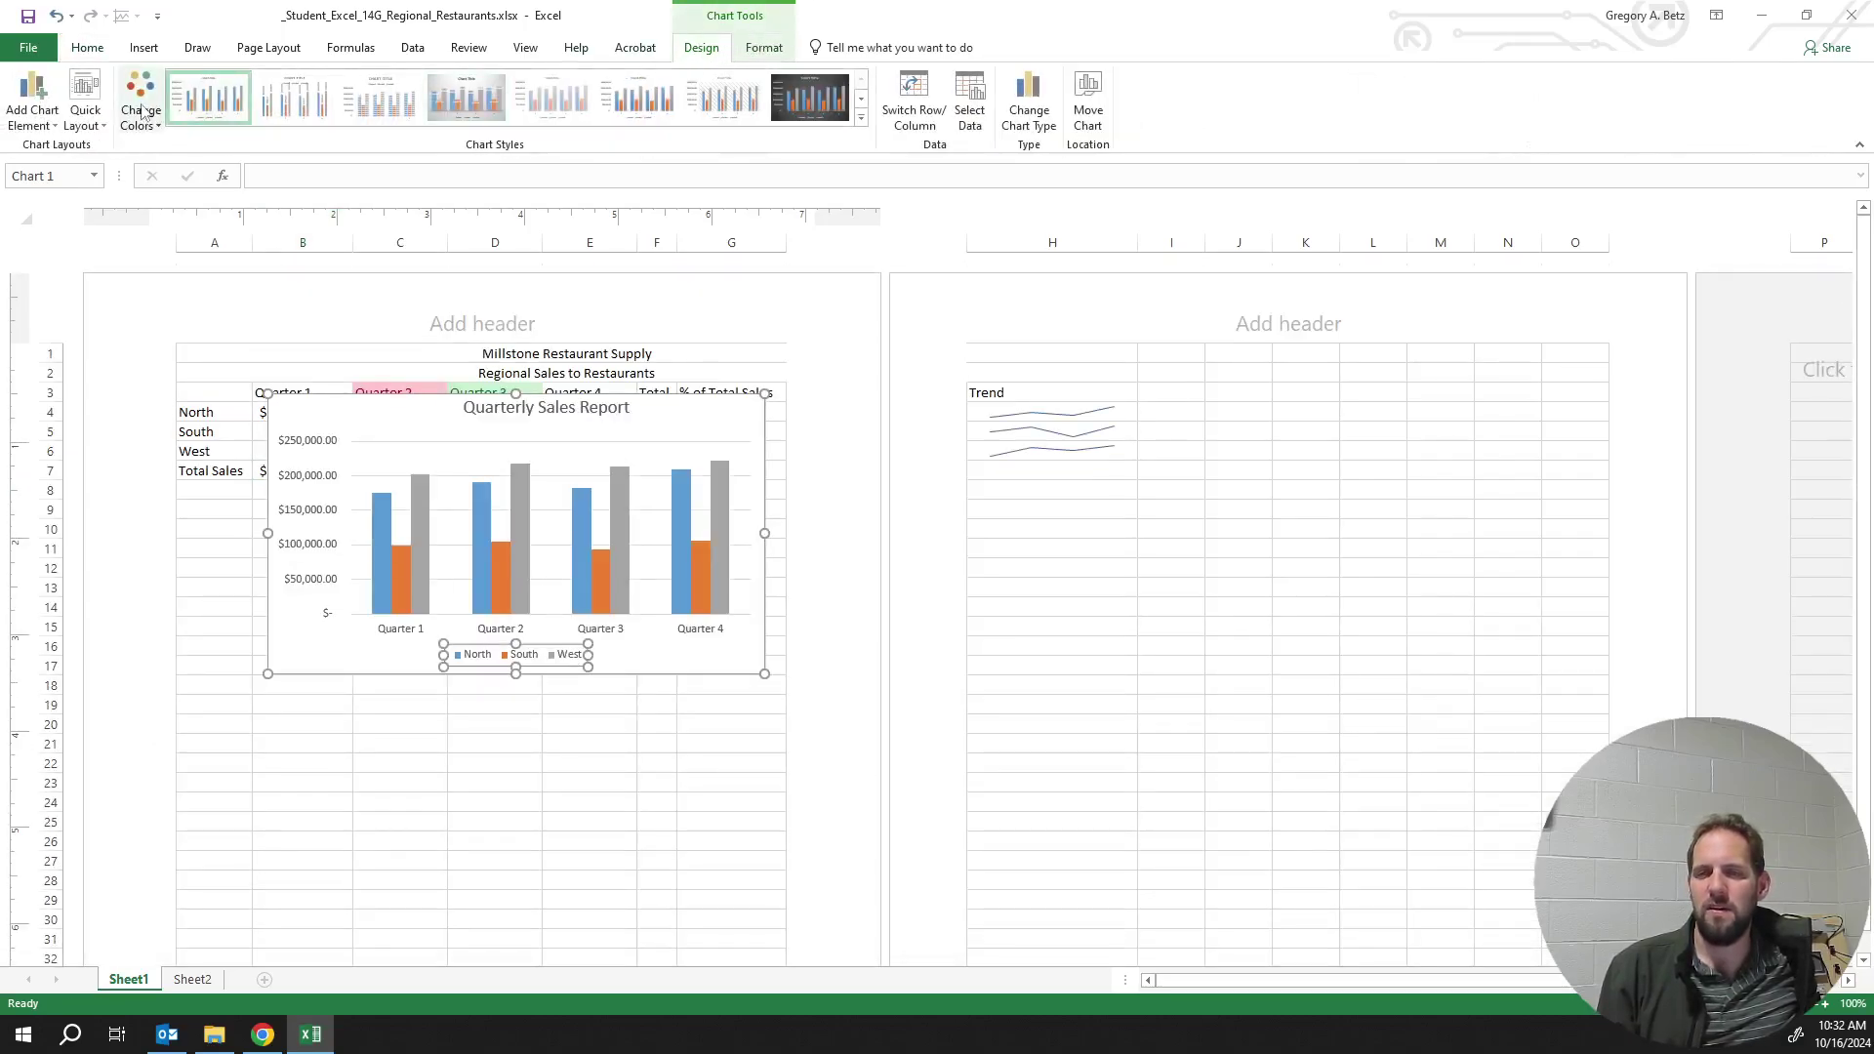
{"action": "left_click", "coordinate": [786, 55]}
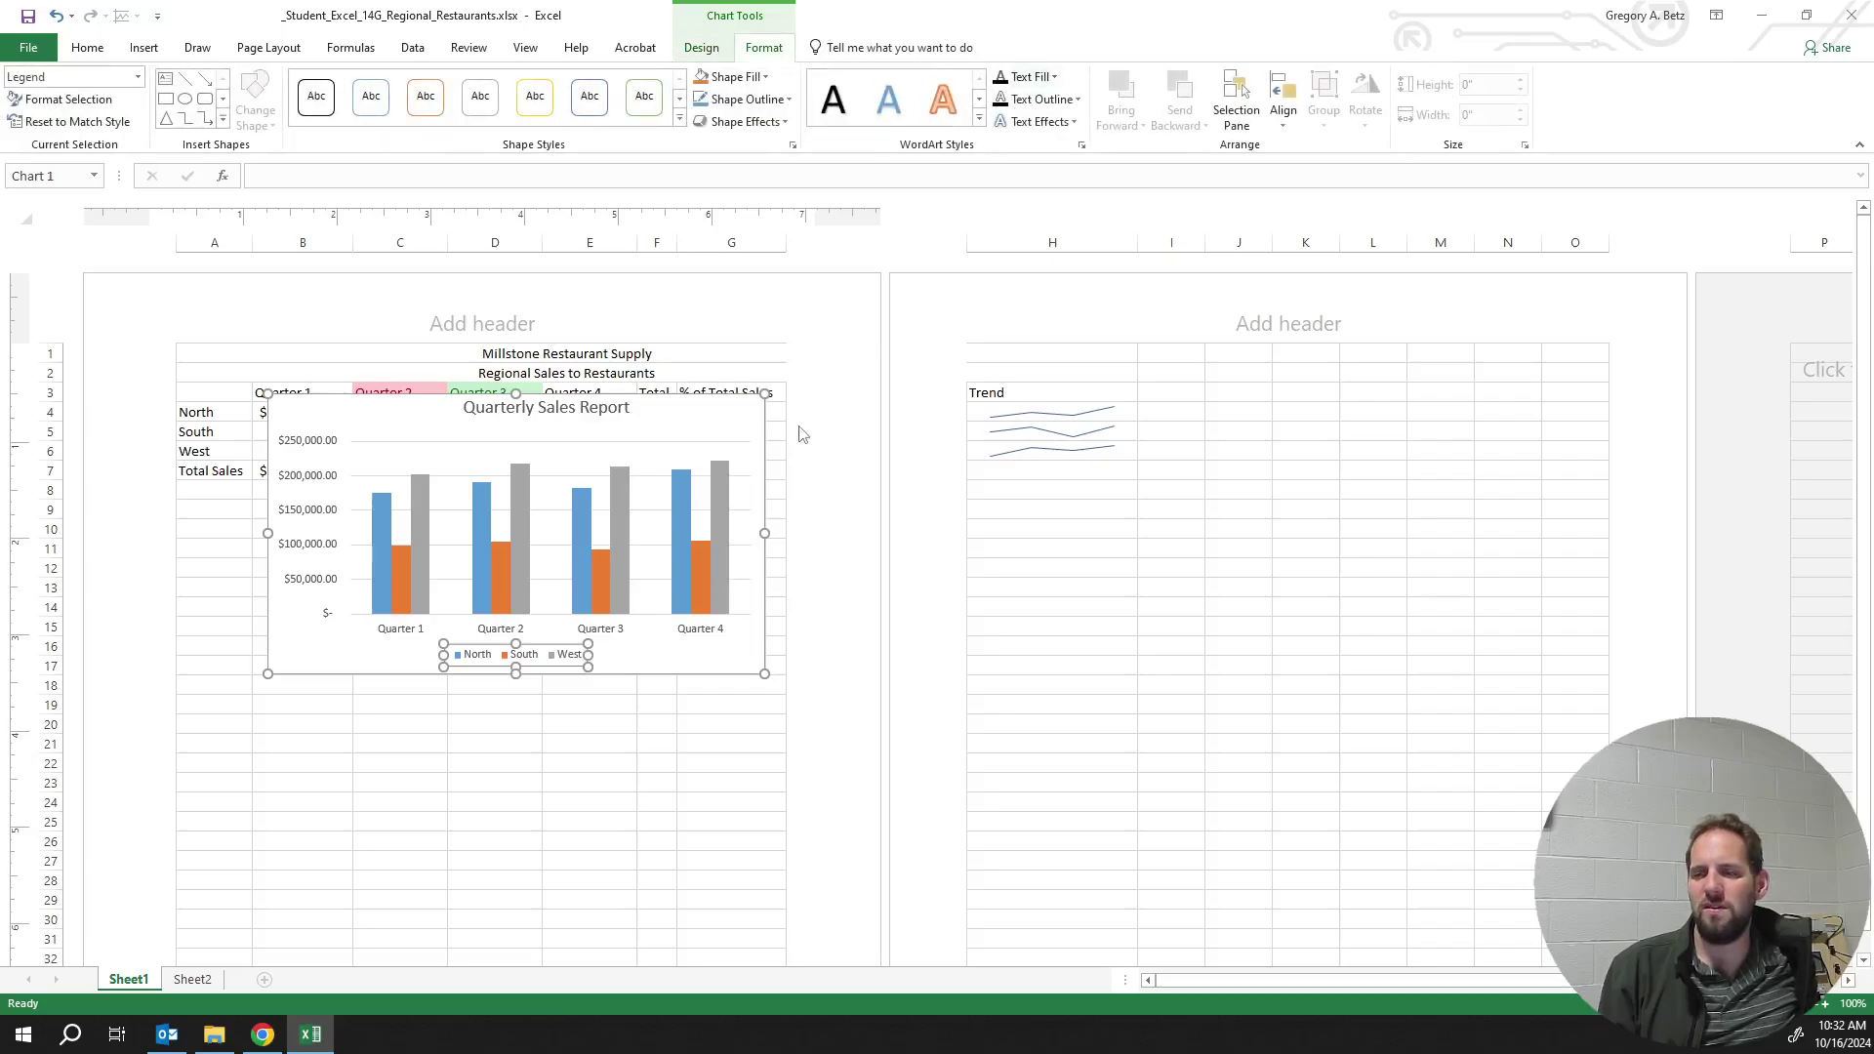
{"action": "left_click", "coordinate": [779, 459]}
{"action": "left_click", "coordinate": [630, 802]}
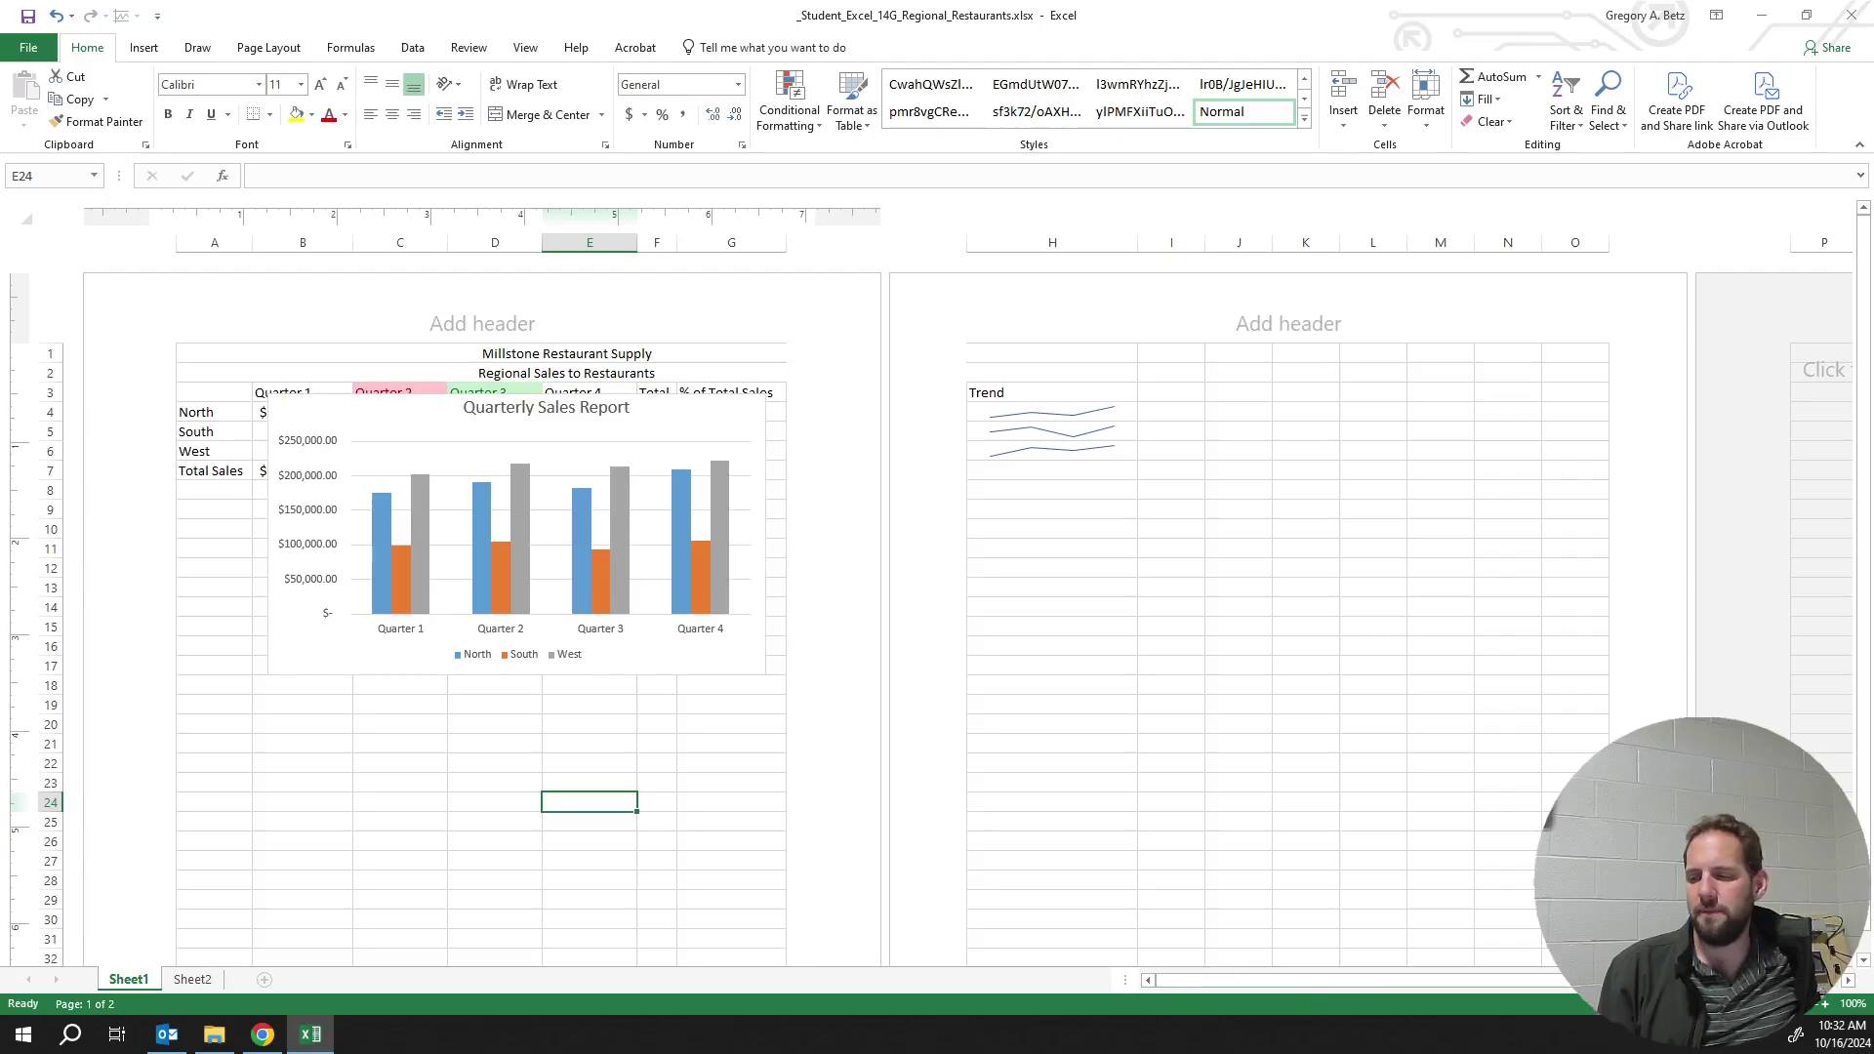
{"action": "left_click", "coordinate": [1641, 1003]}
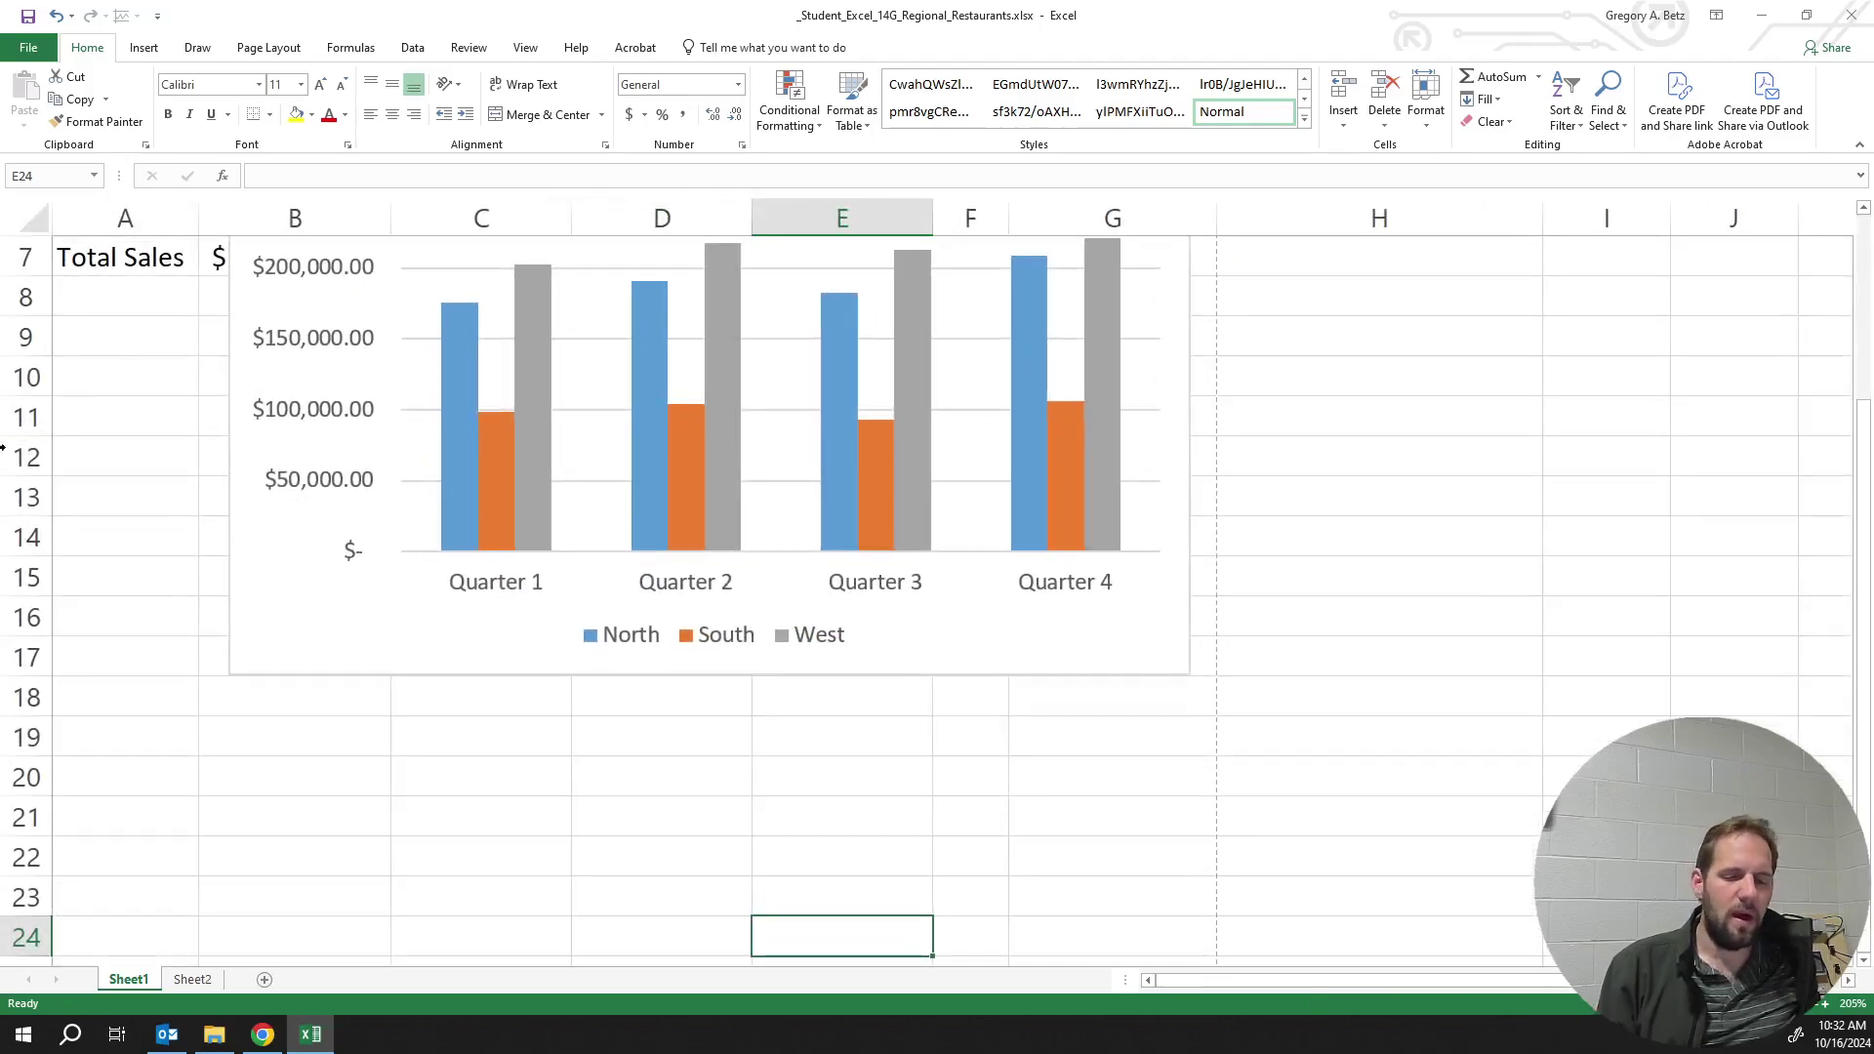
{"action": "scroll", "coordinate": [349, 457], "scroll_direction": "up", "scroll_amount": 2}
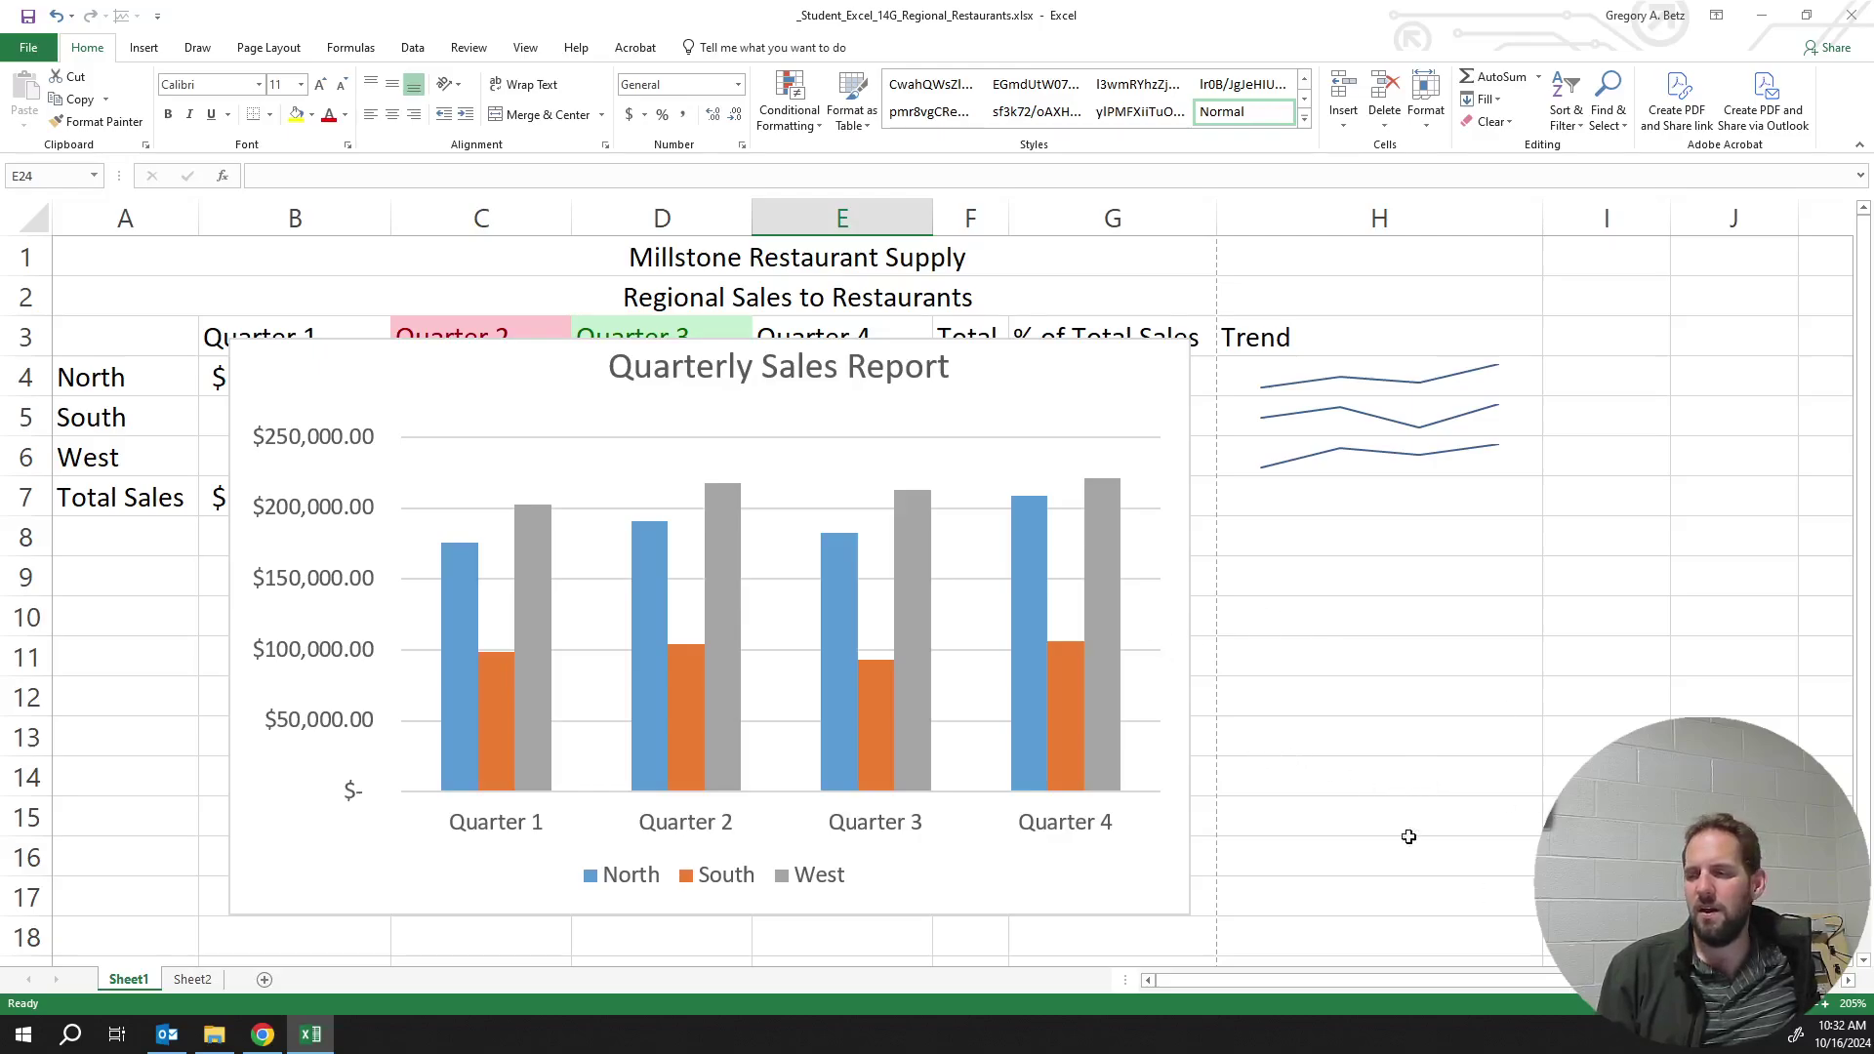
Deselect the chart by selecting cell H9 and change the page orientation to Landscape
{"action": "left_click", "coordinate": [1042, 389]}
{"action": "left_click", "coordinate": [1429, 567]}
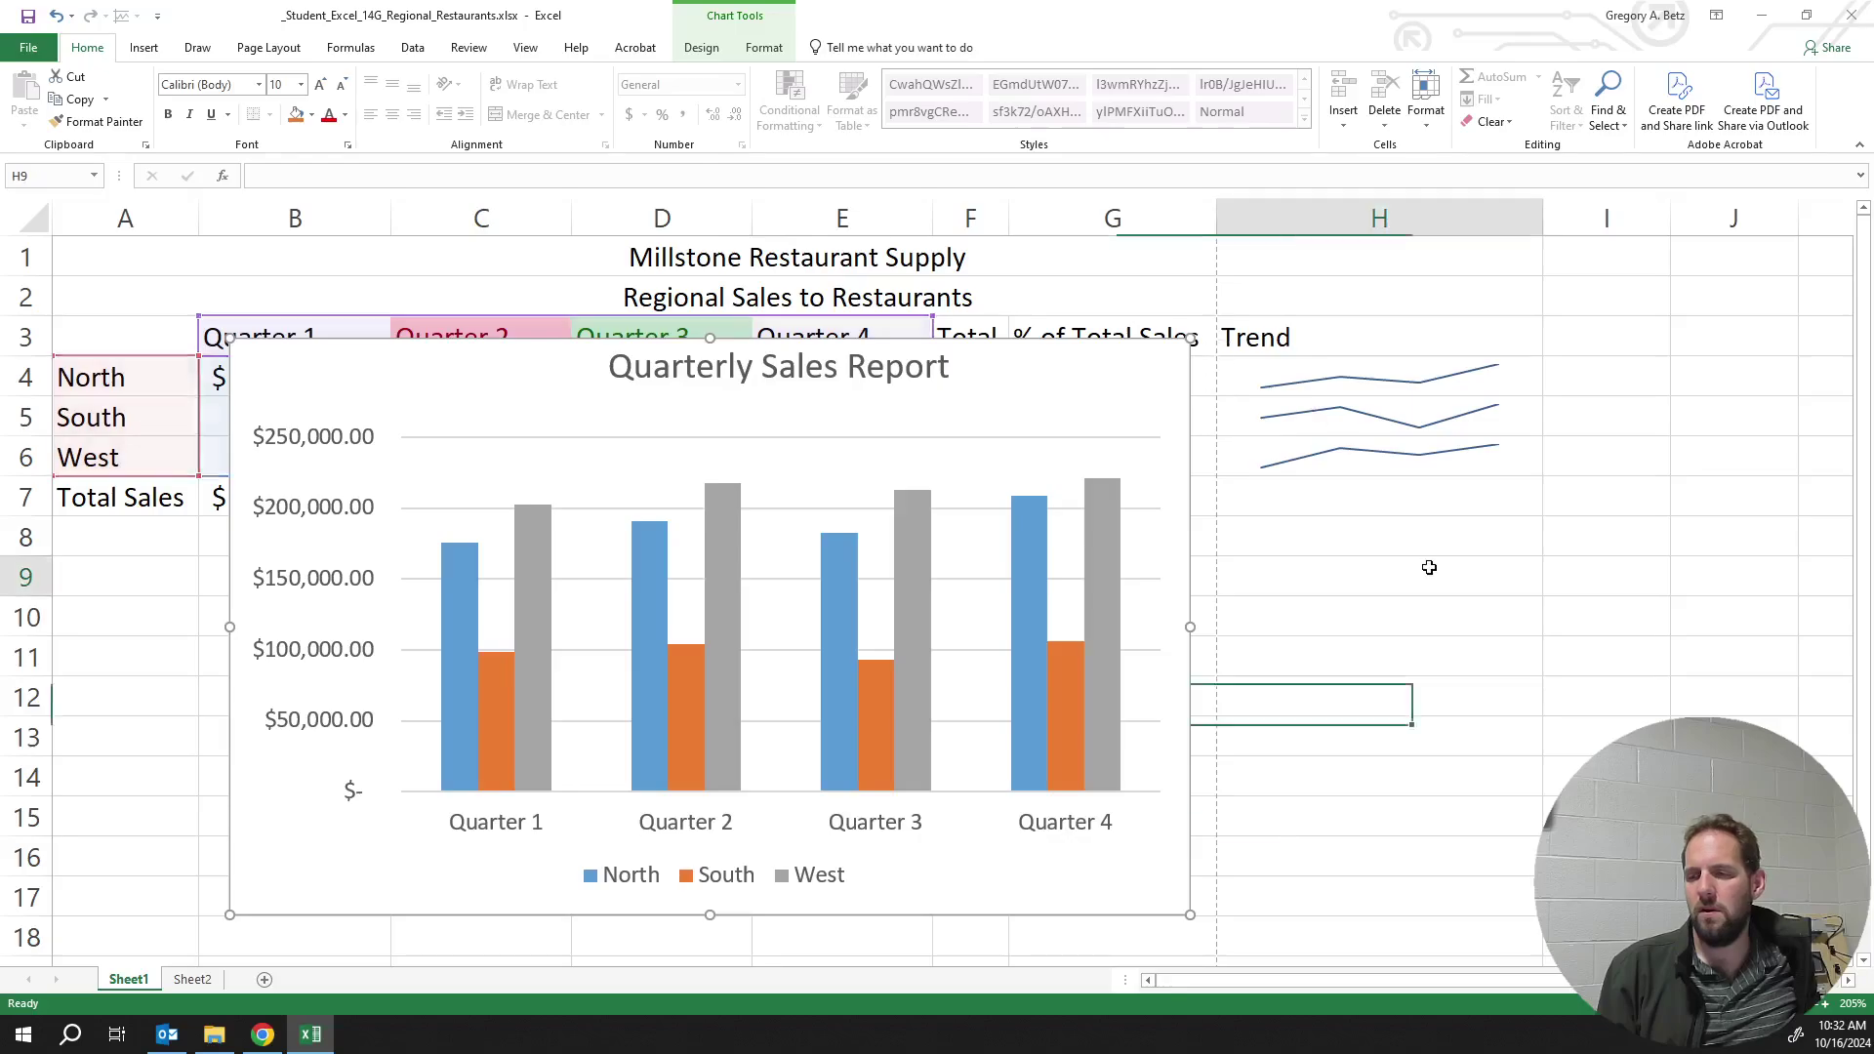
{"action": "left_click", "coordinate": [269, 48]}
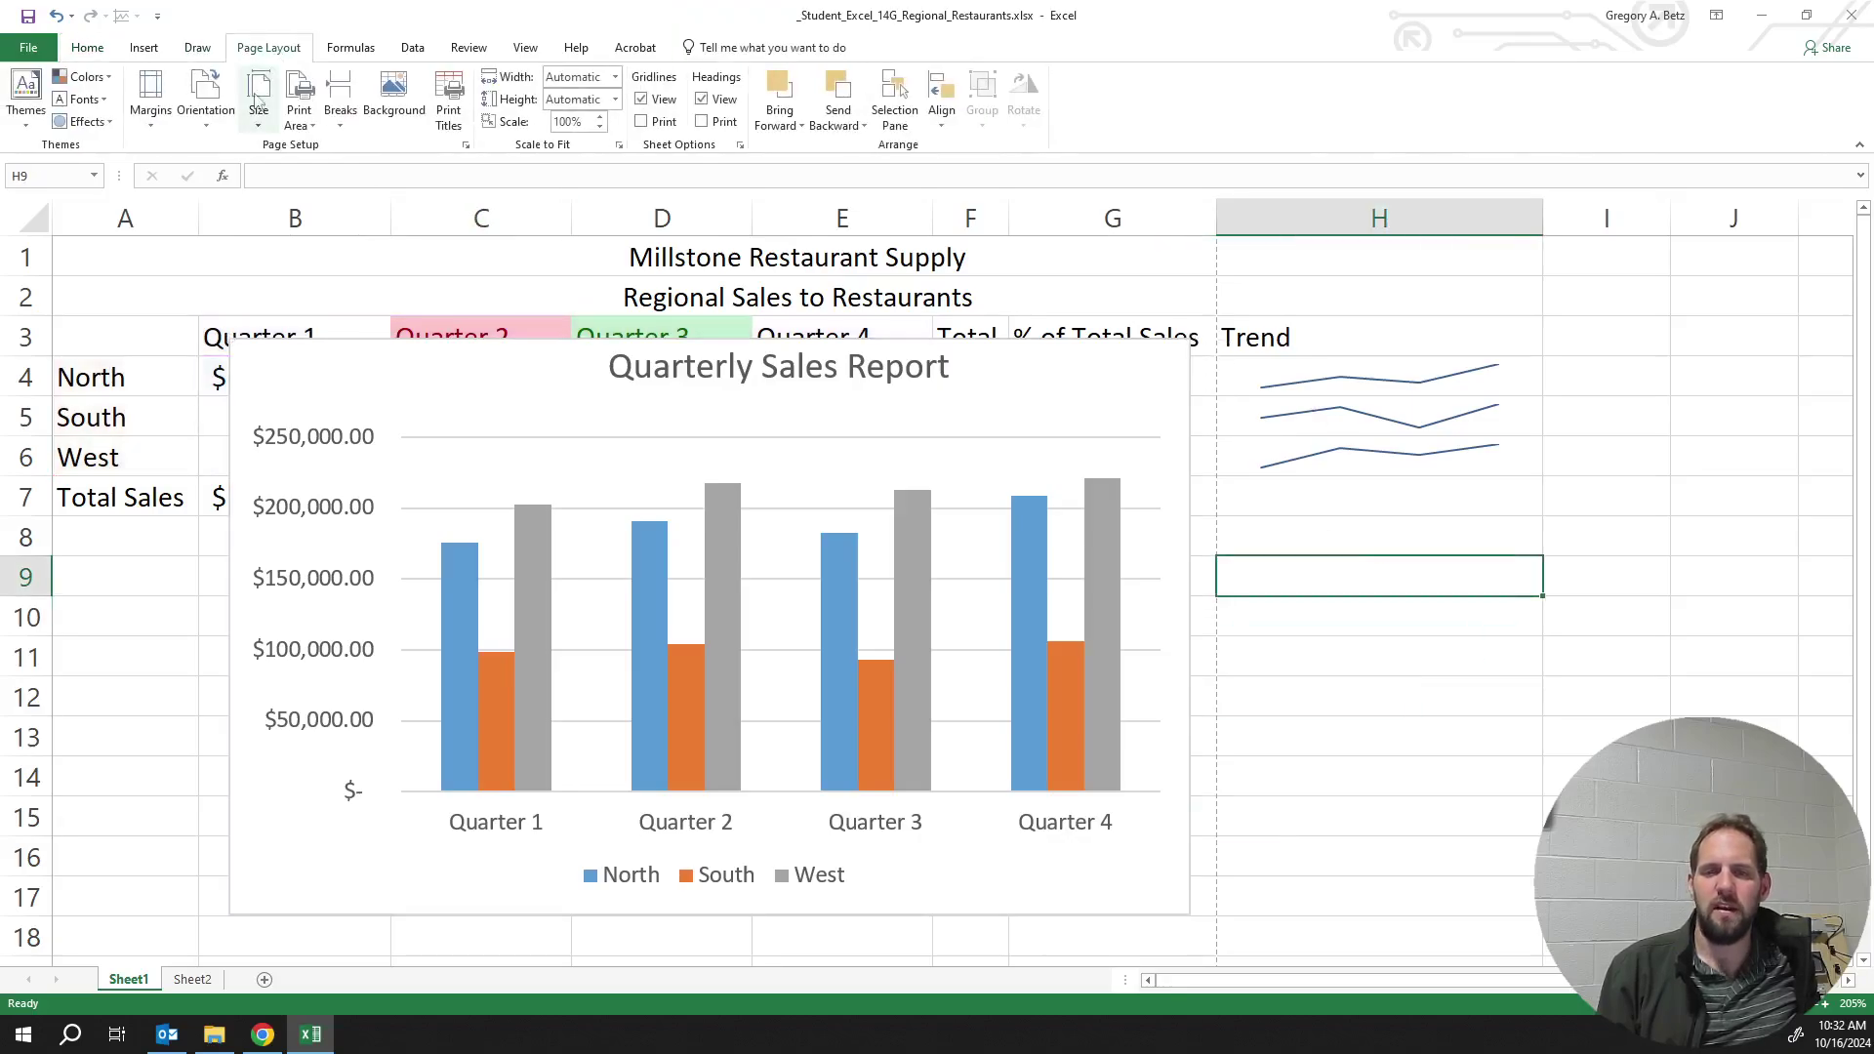
{"action": "left_click", "coordinate": [151, 98]}
{"action": "left_click", "coordinate": [206, 98]}
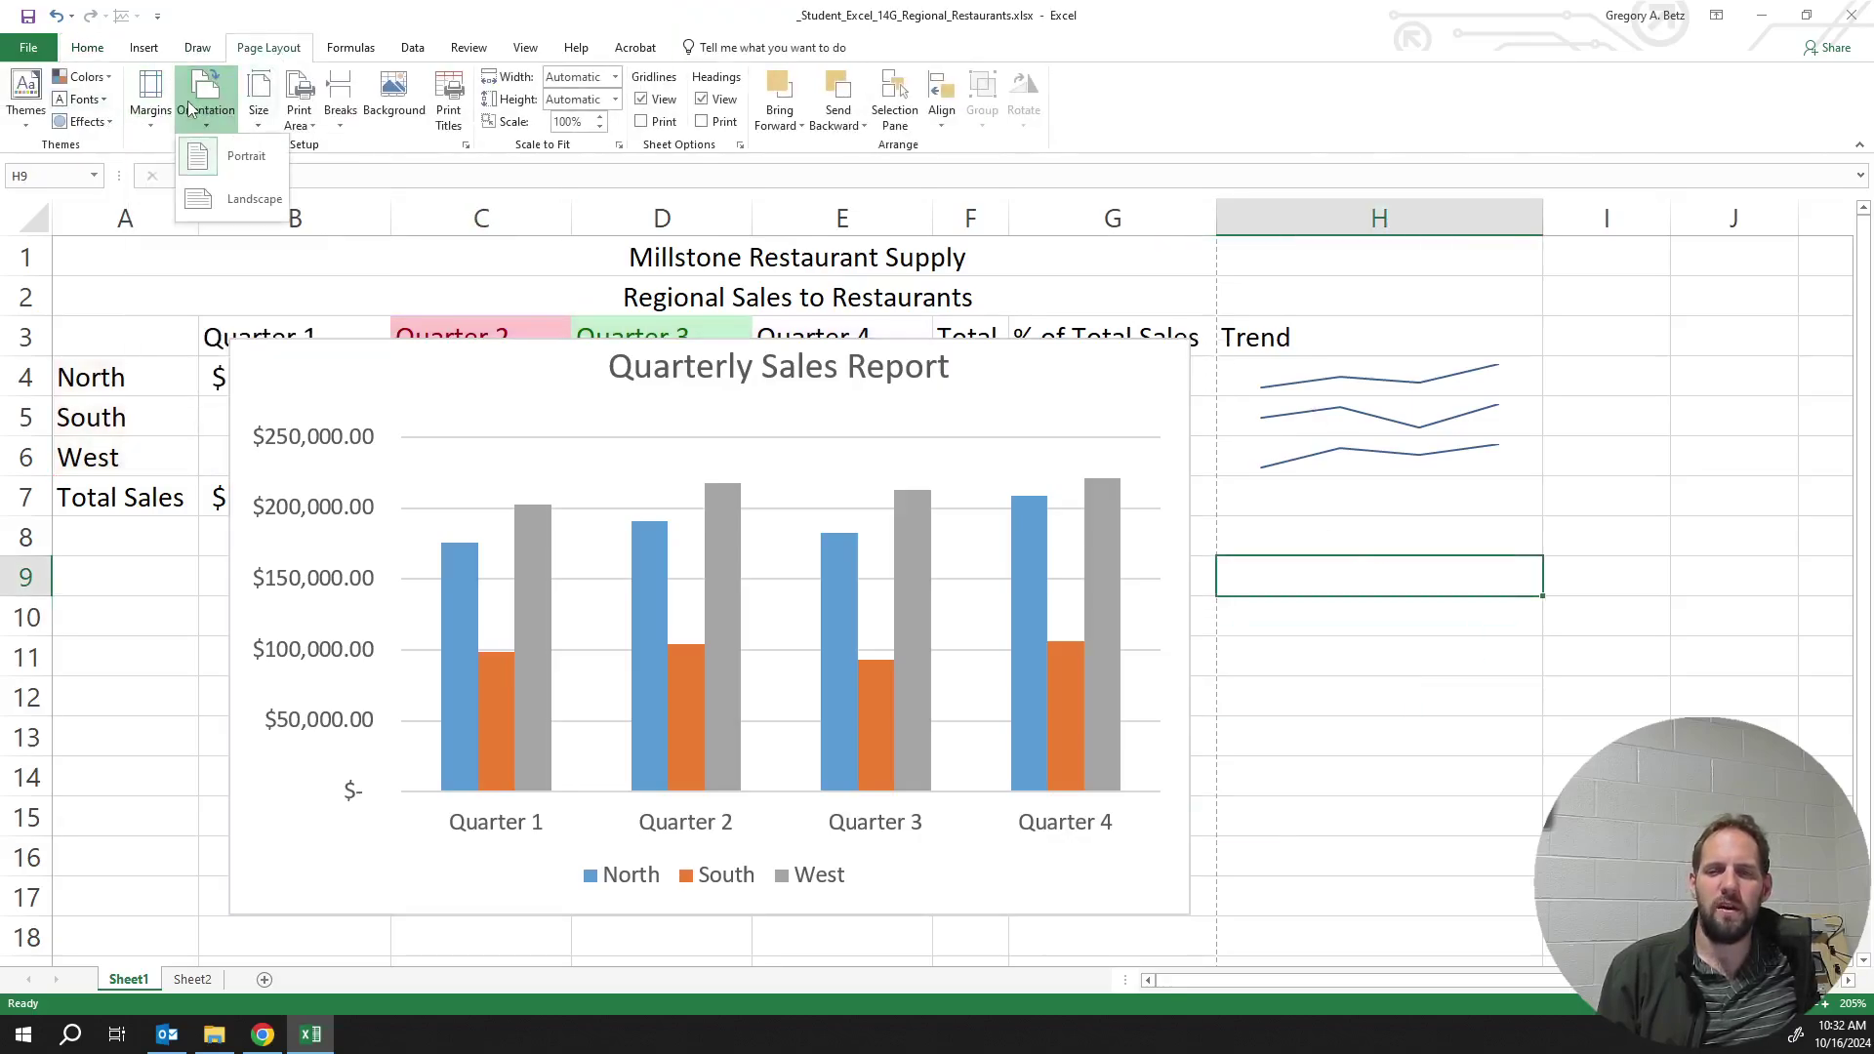
{"action": "left_click", "coordinate": [238, 201]}
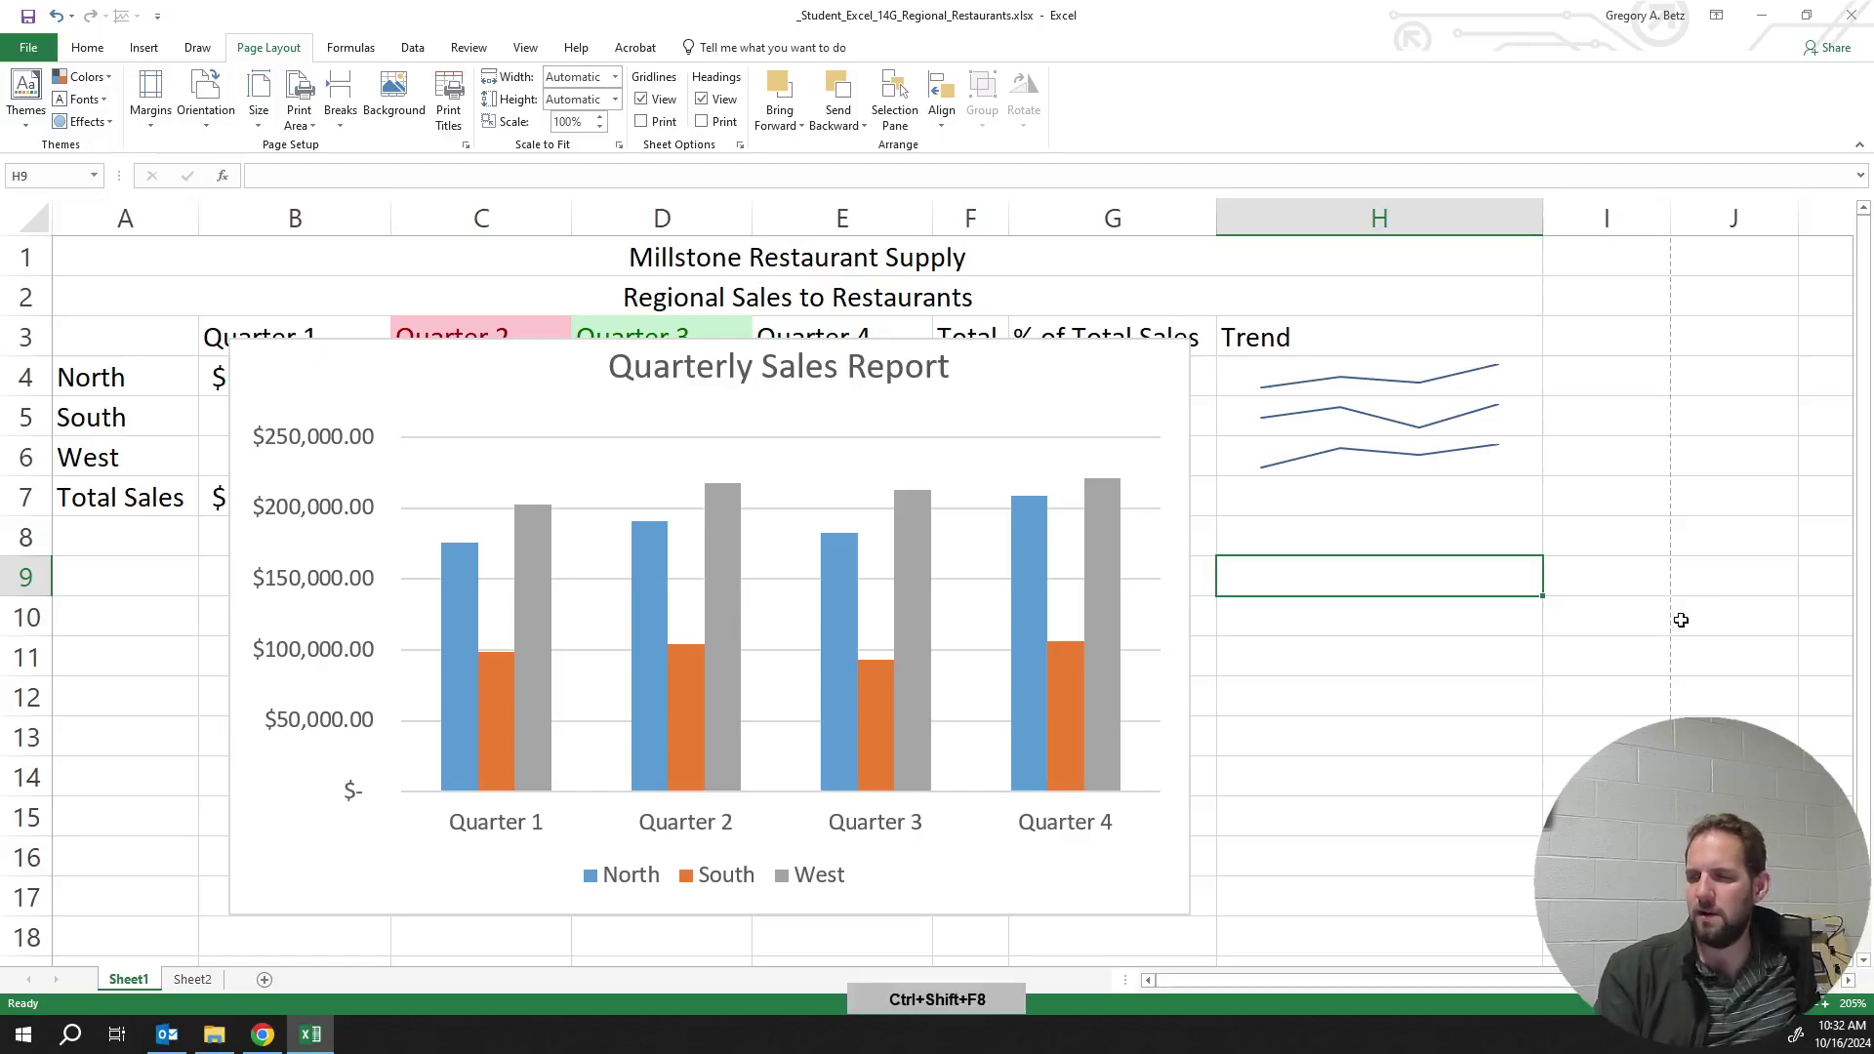
{"action": "mouse_move", "coordinate": [1718, 509]}
{"action": "left_mouse_down"}
{"action": "mouse_move", "coordinate": [1724, 617]}
{"action": "mouse_move", "coordinate": [1718, 488]}
{"action": "left_mouse_up"}
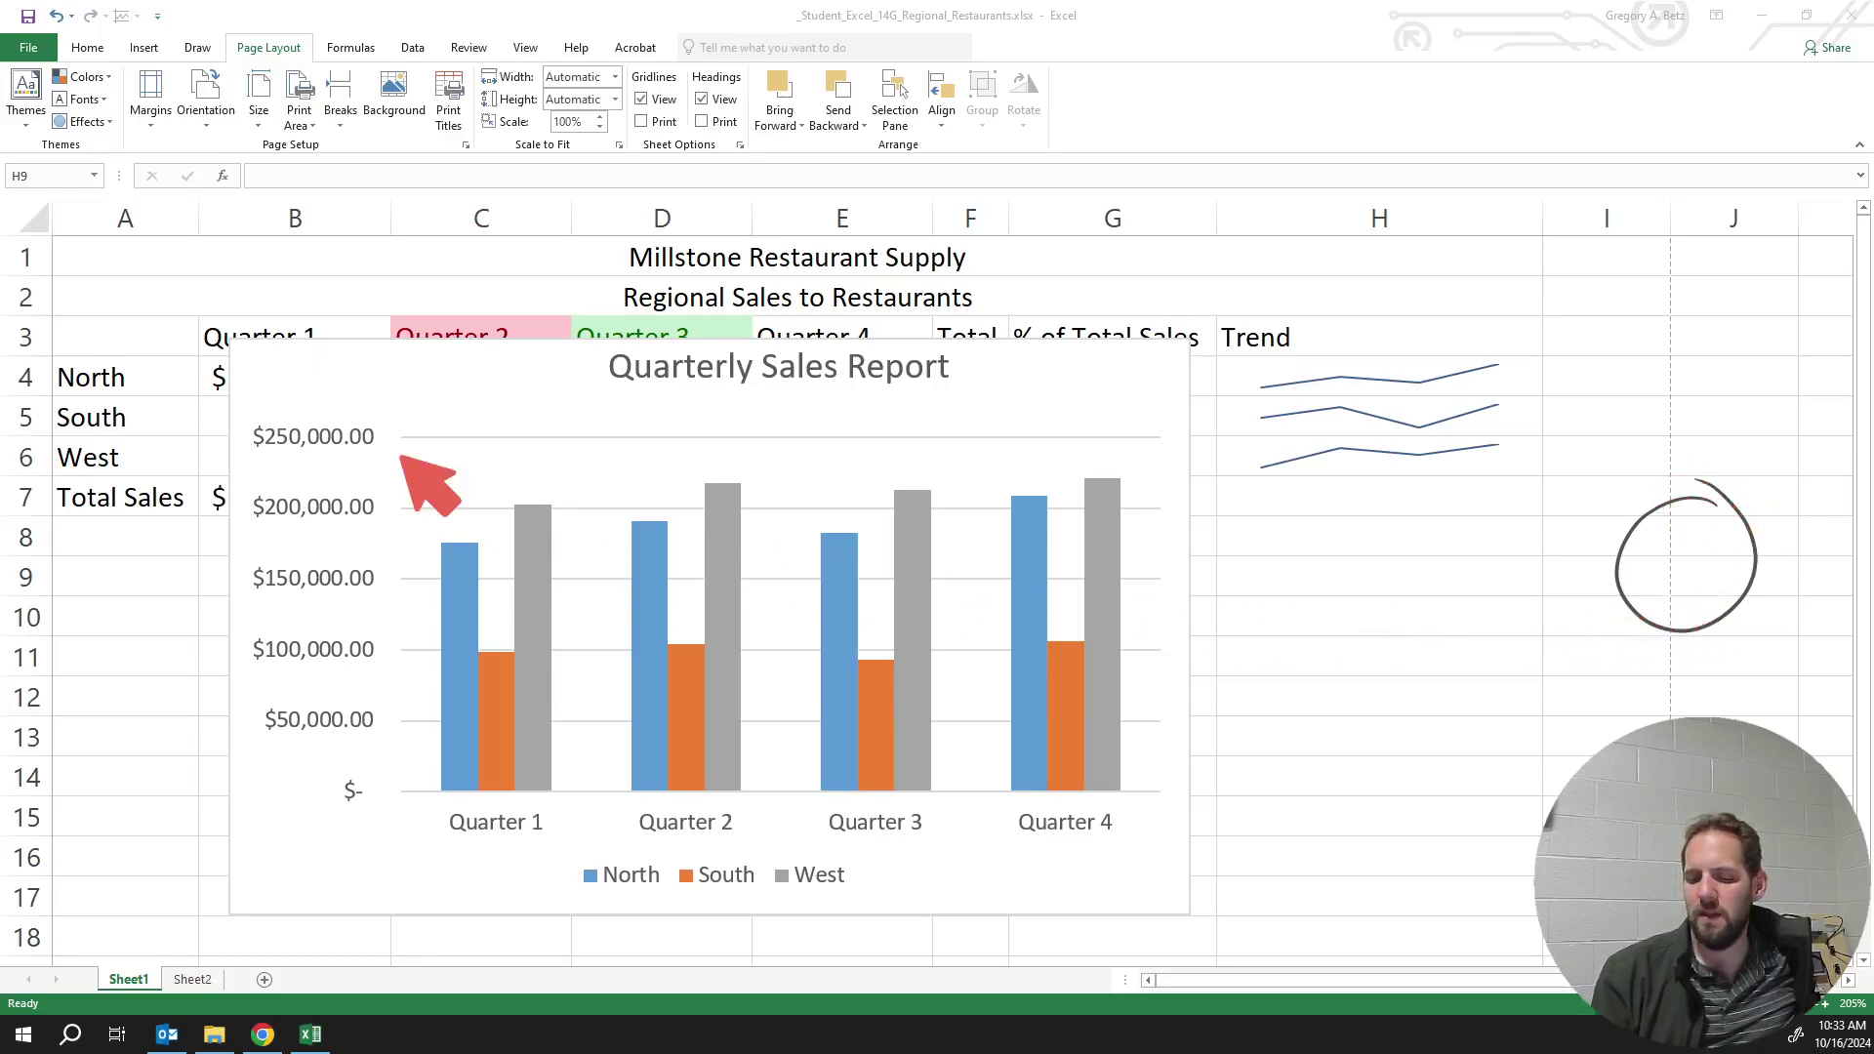
Narrow the Trend column H so it is just slightly wider than its heading
{"action": "key", "text": "Escape"}
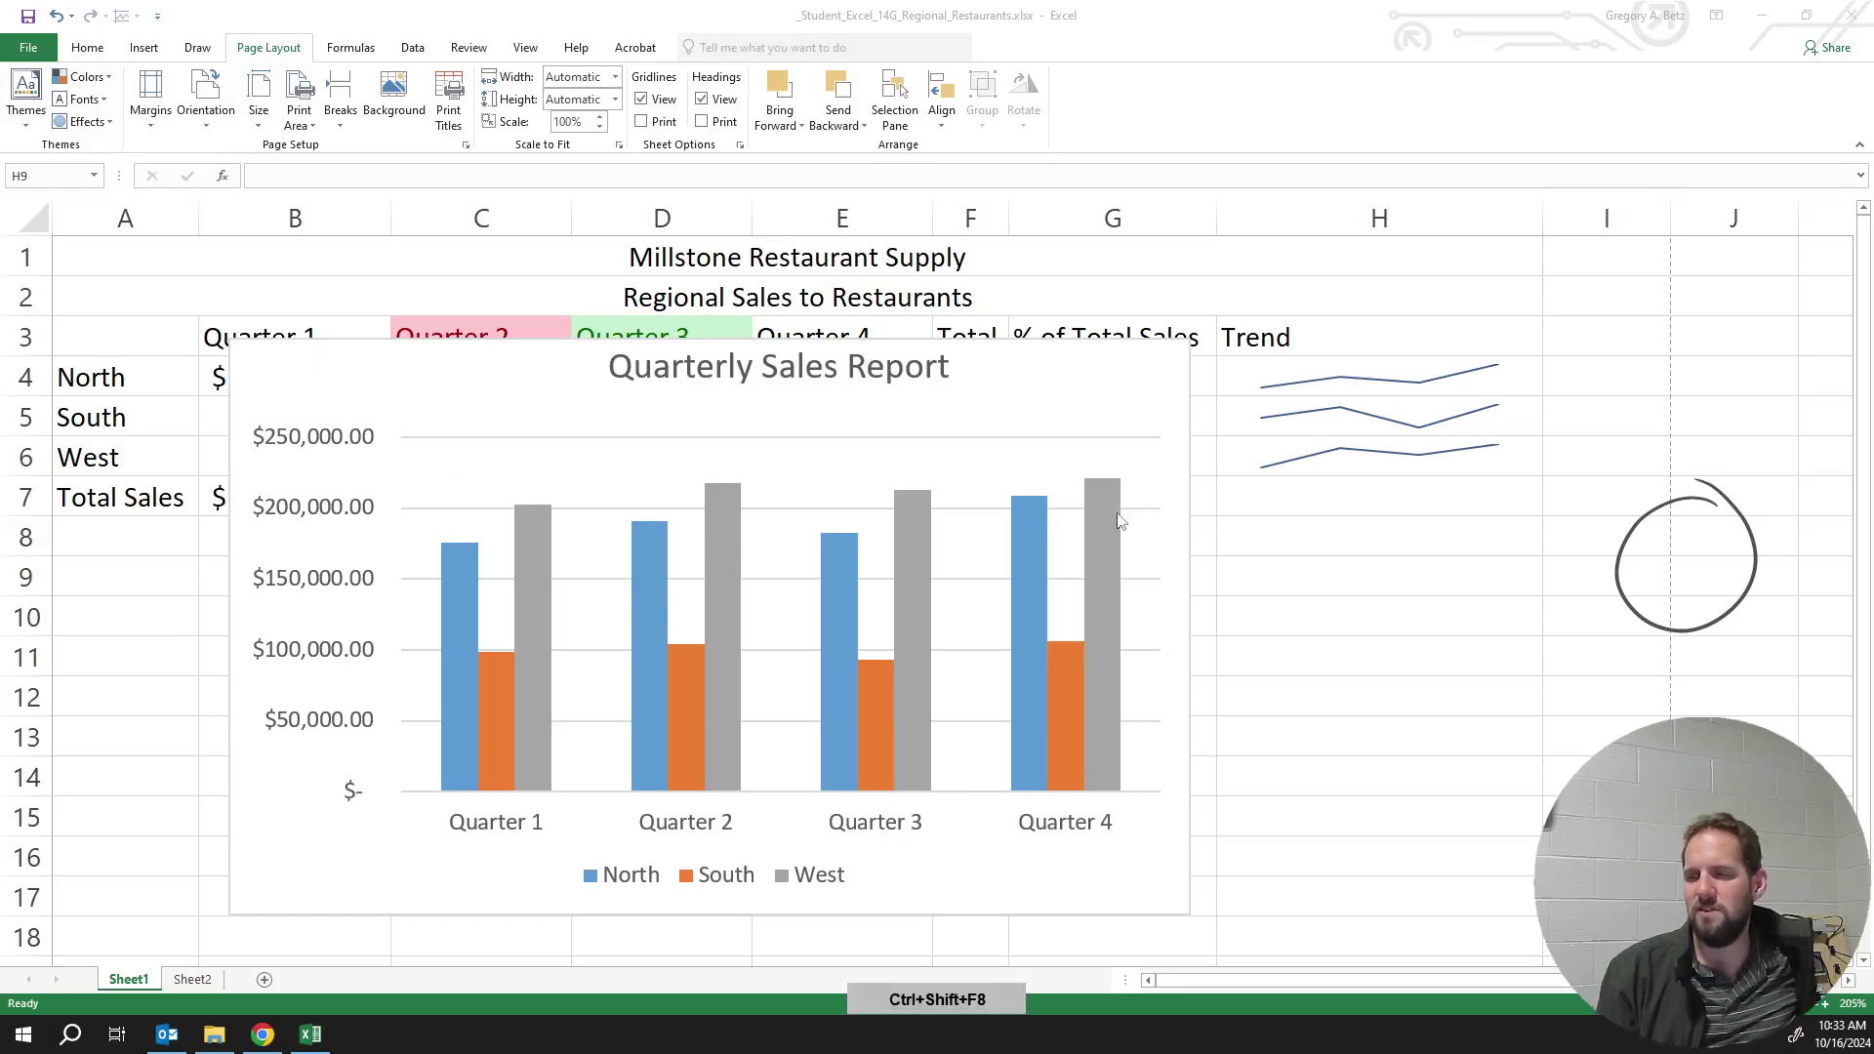
{"action": "left_click_drag", "start_coordinate": [1542, 232], "coordinate": [1390, 227]}
{"action": "double_click", "coordinate": [1390, 227]}
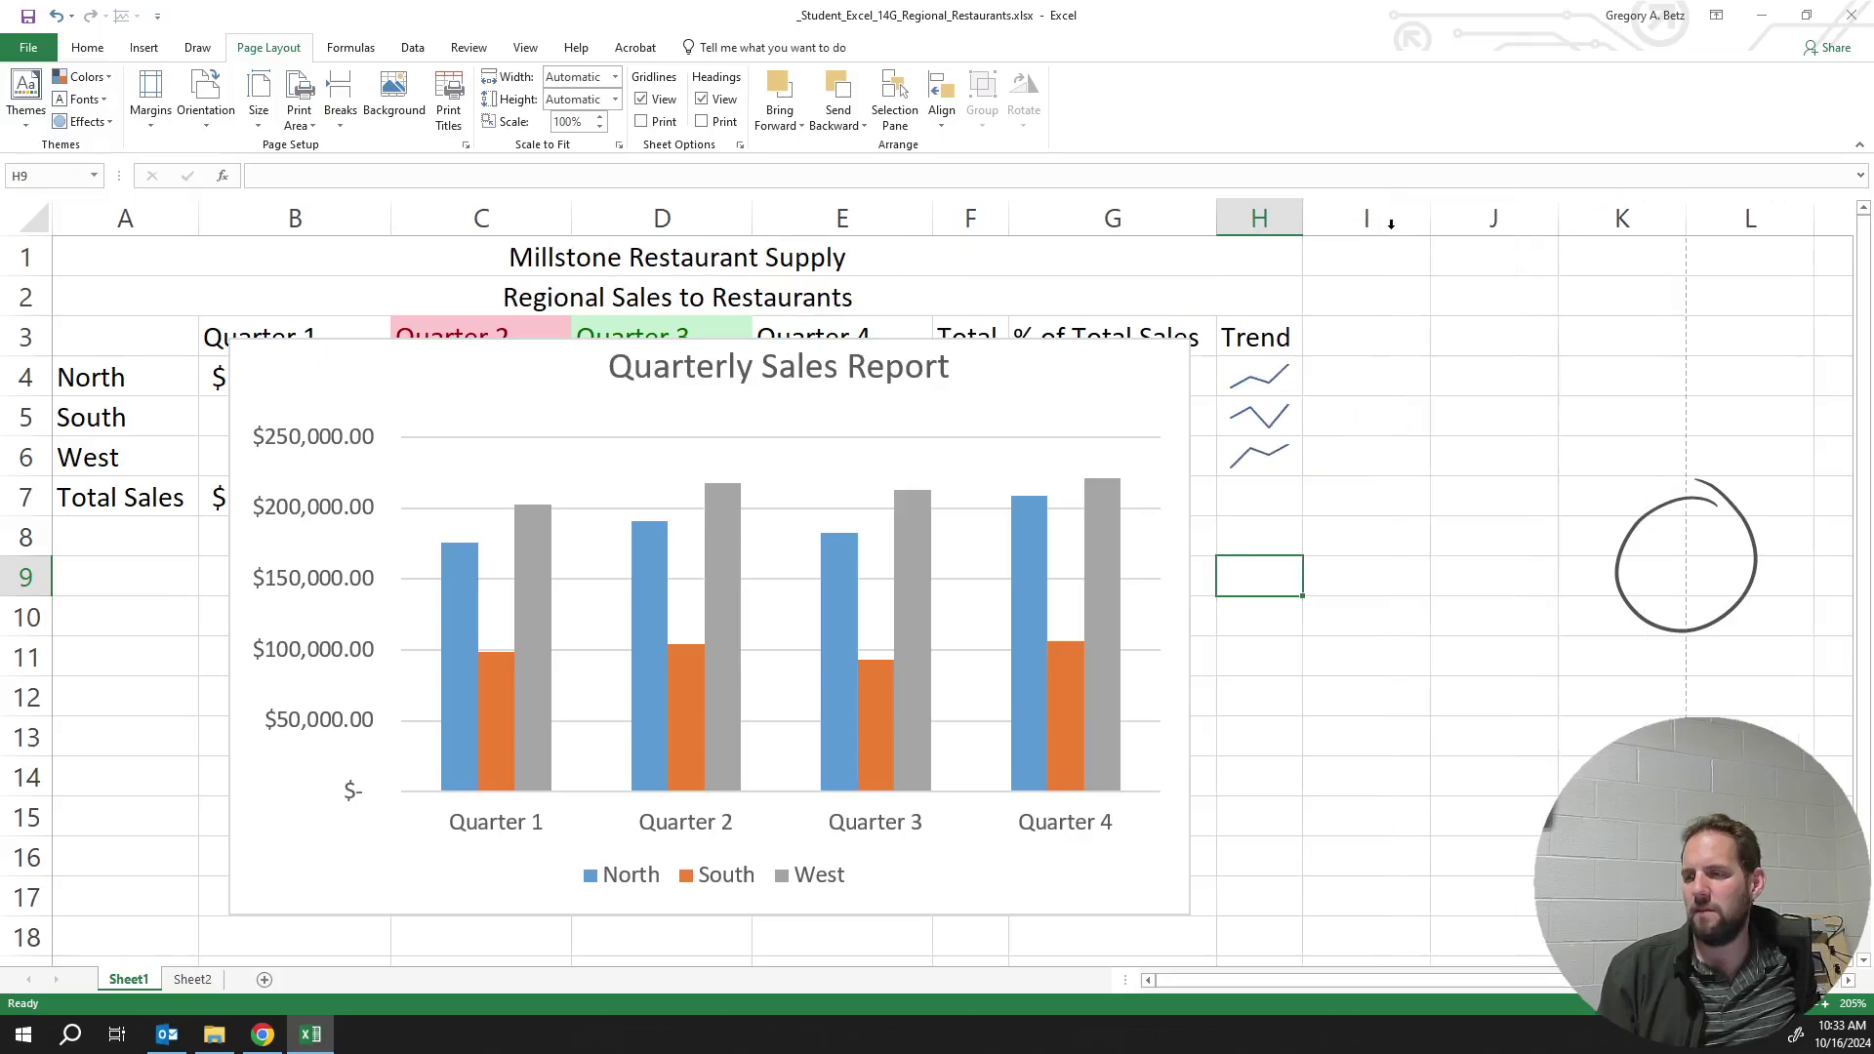
{"action": "left_click", "coordinate": [1501, 424]}
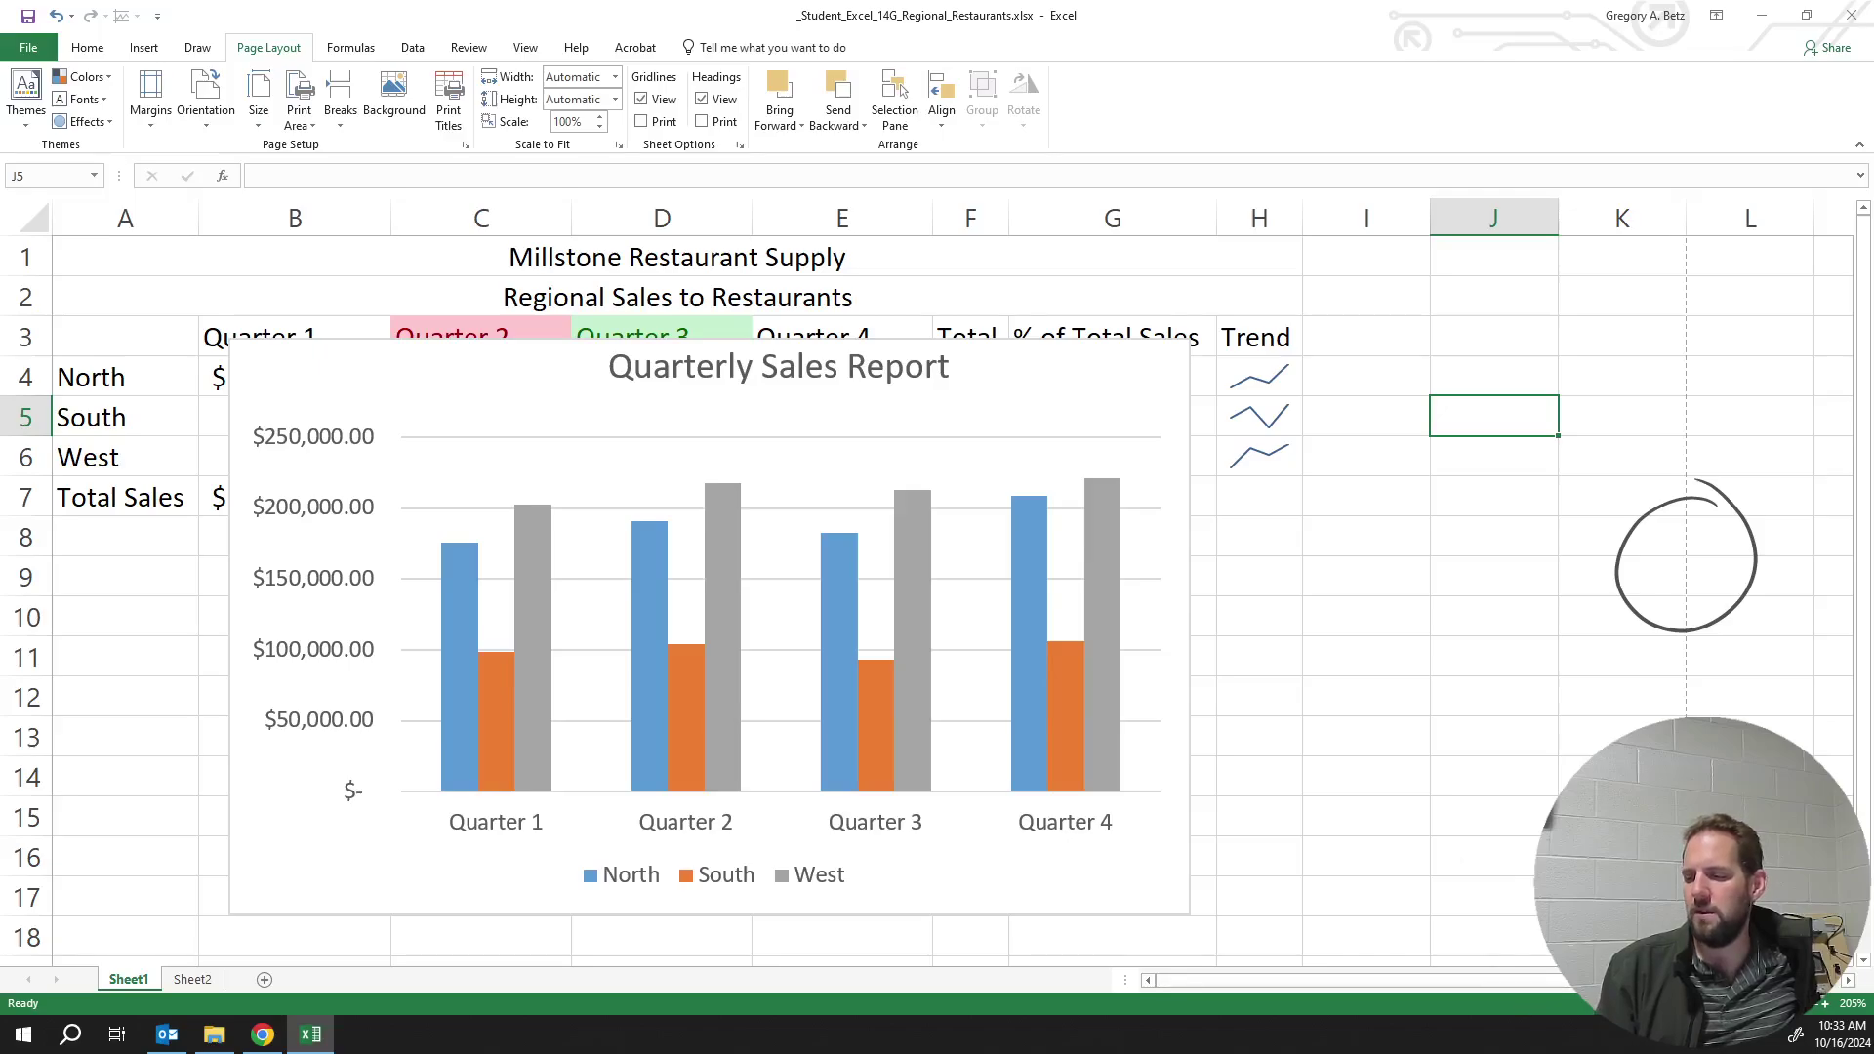
Show the sheet in page layout view and move the Quarterly Sales Report chart below the sales table, starting around row 9
{"action": "left_click", "coordinate": [1703, 1003]}
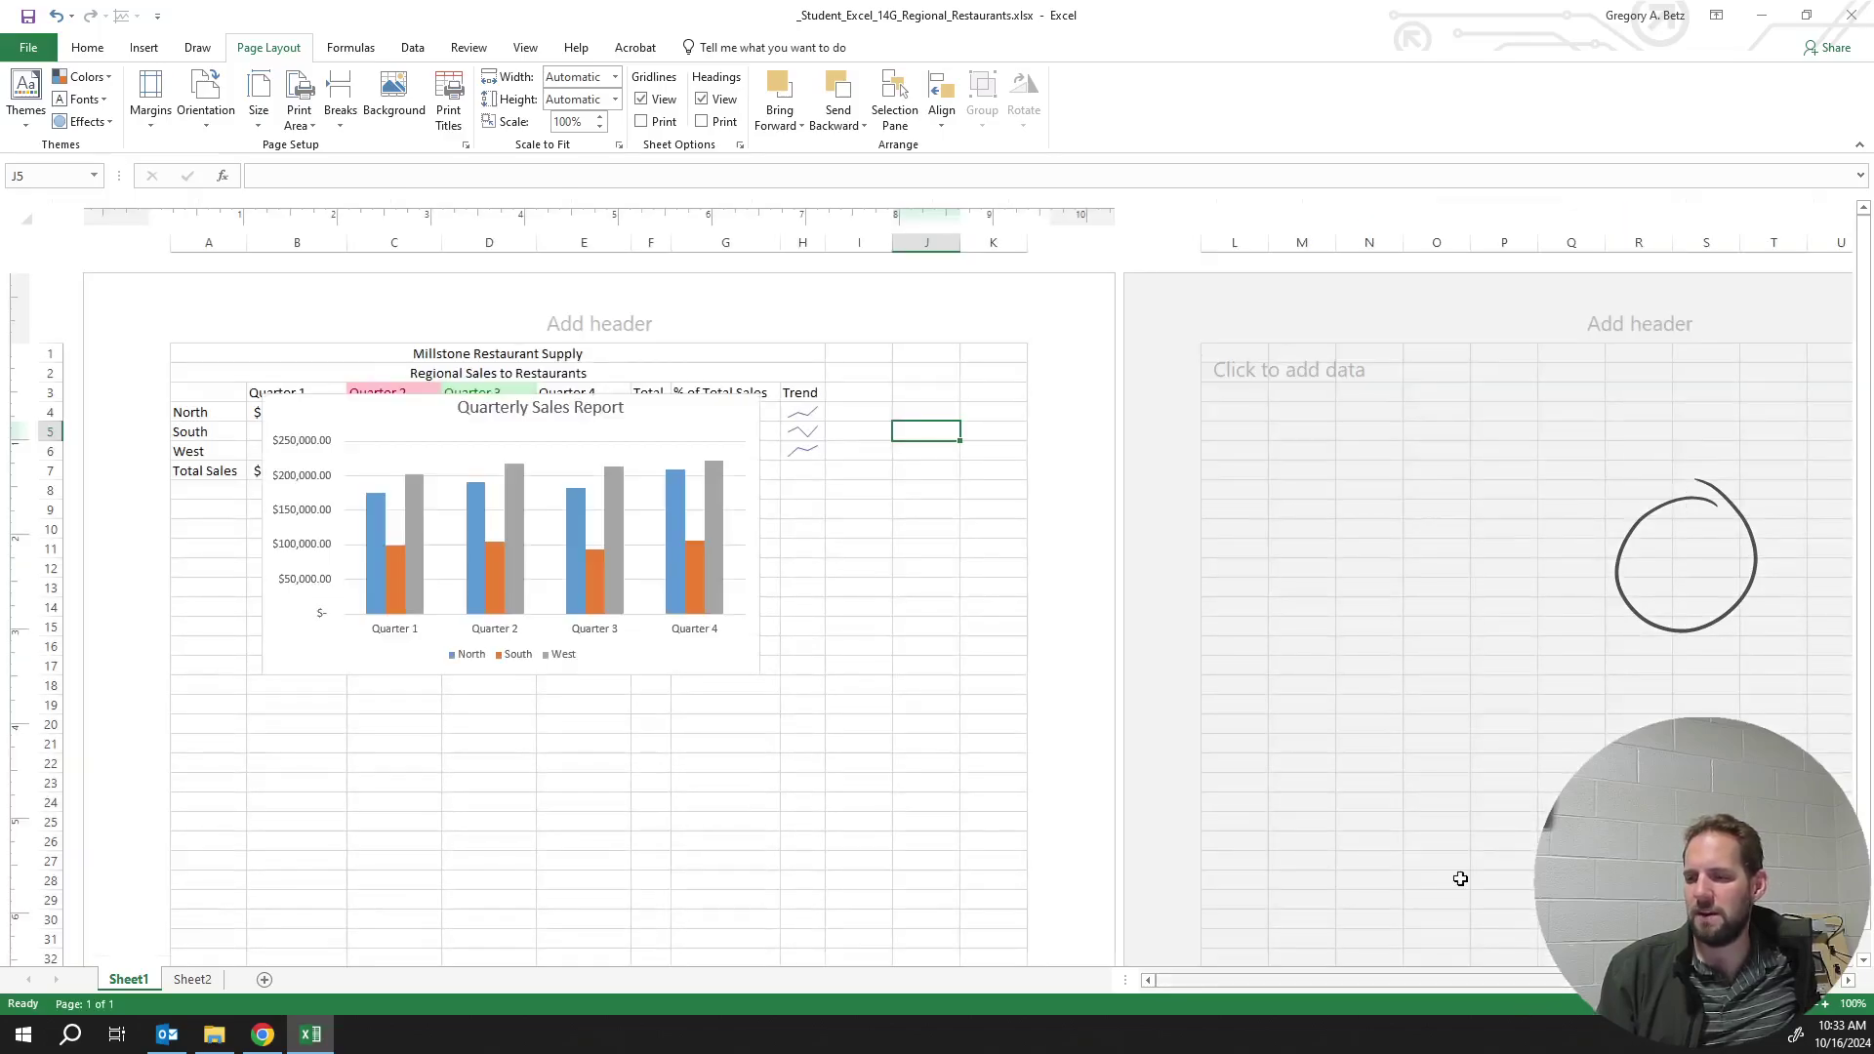
{"action": "left_click", "coordinate": [198, 389]}
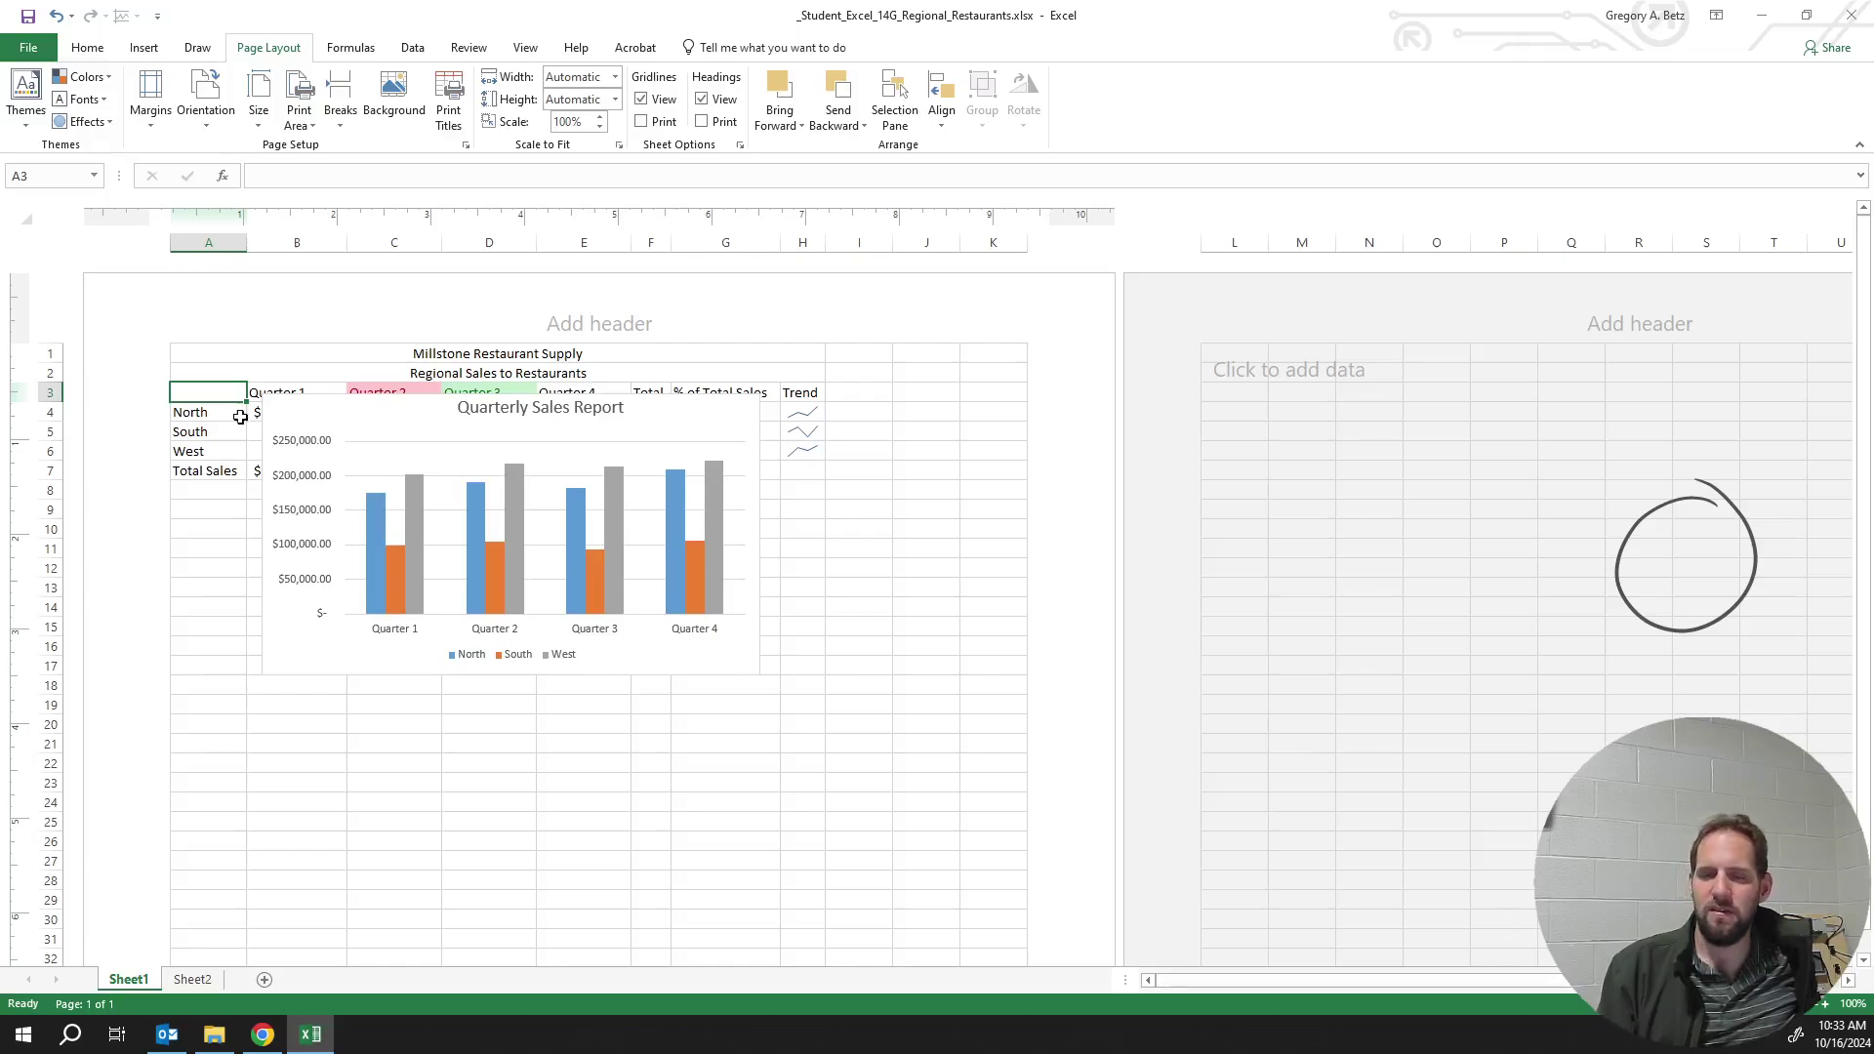
{"action": "left_click_drag", "start_coordinate": [501, 434], "coordinate": [506, 551]}
{"action": "left_click", "coordinate": [850, 524]}
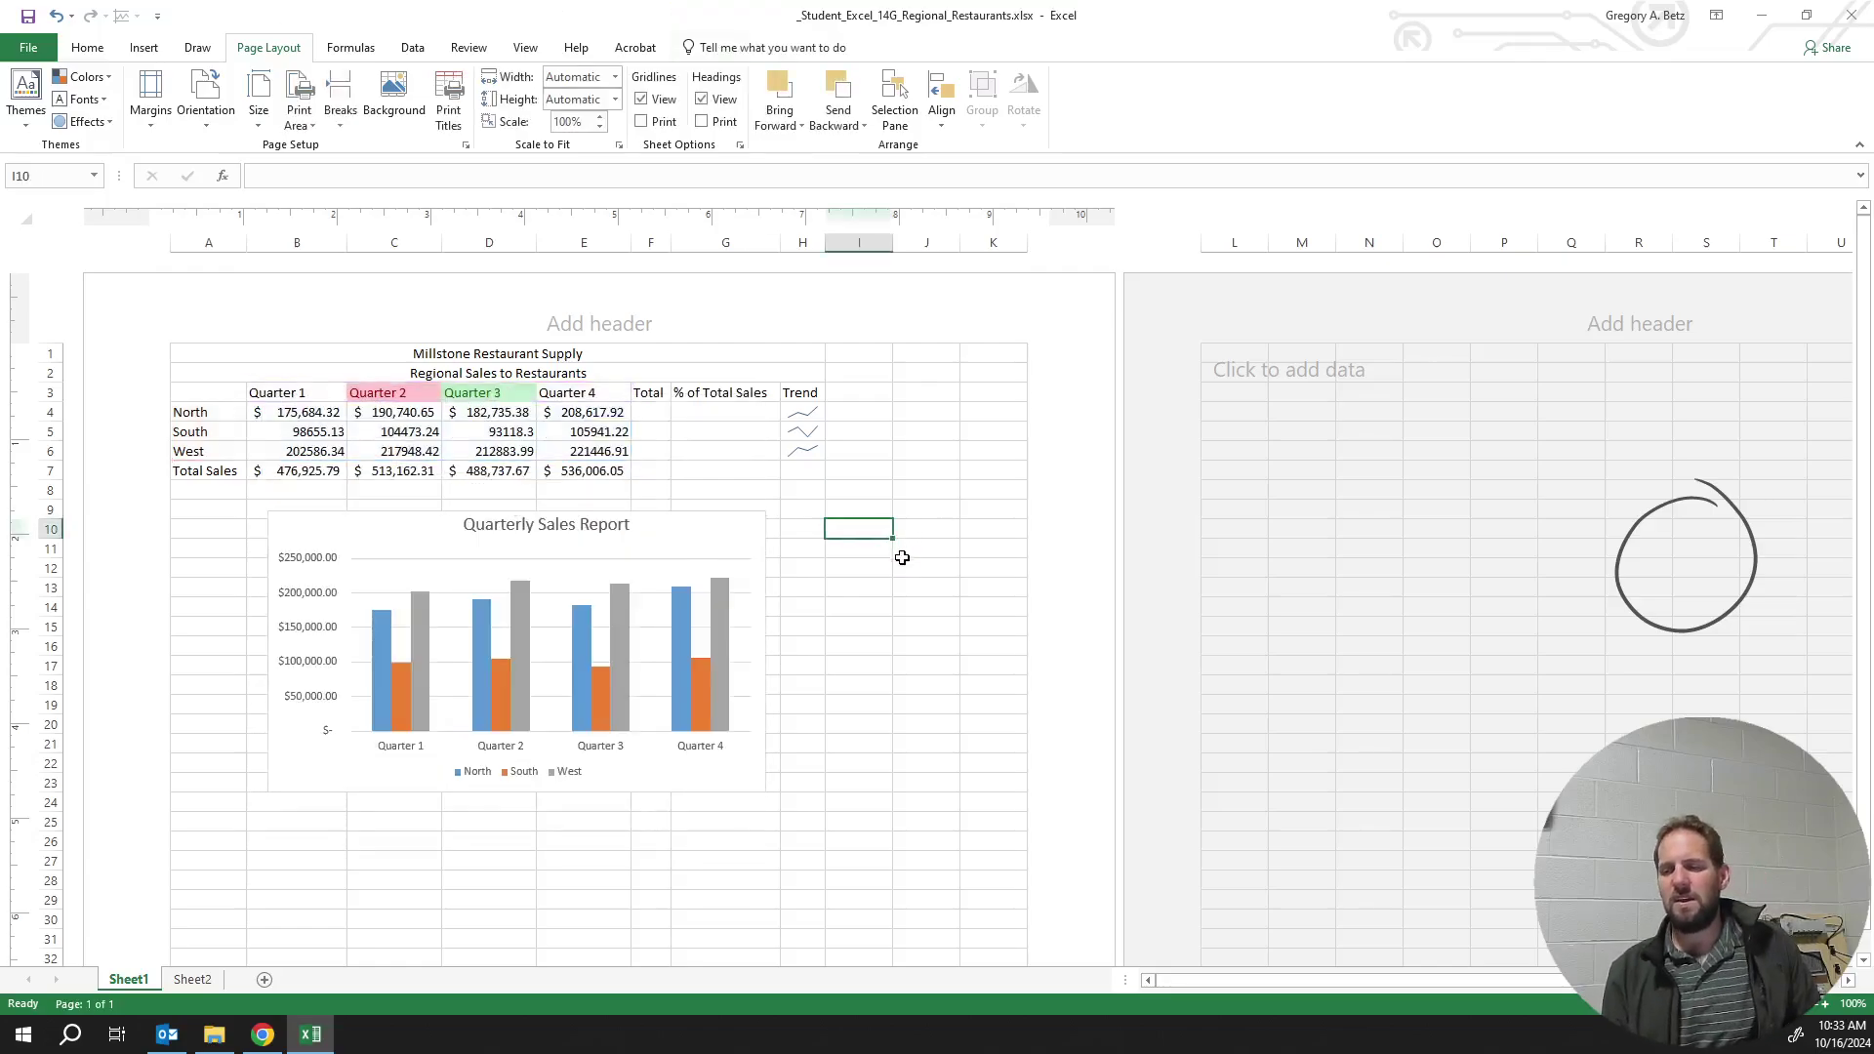
{"action": "scroll", "coordinate": [902, 558], "scroll_direction": "down", "scroll_amount": 1, "text": "ctrl"}
{"action": "key", "text": "ctrl+shift+F8"}
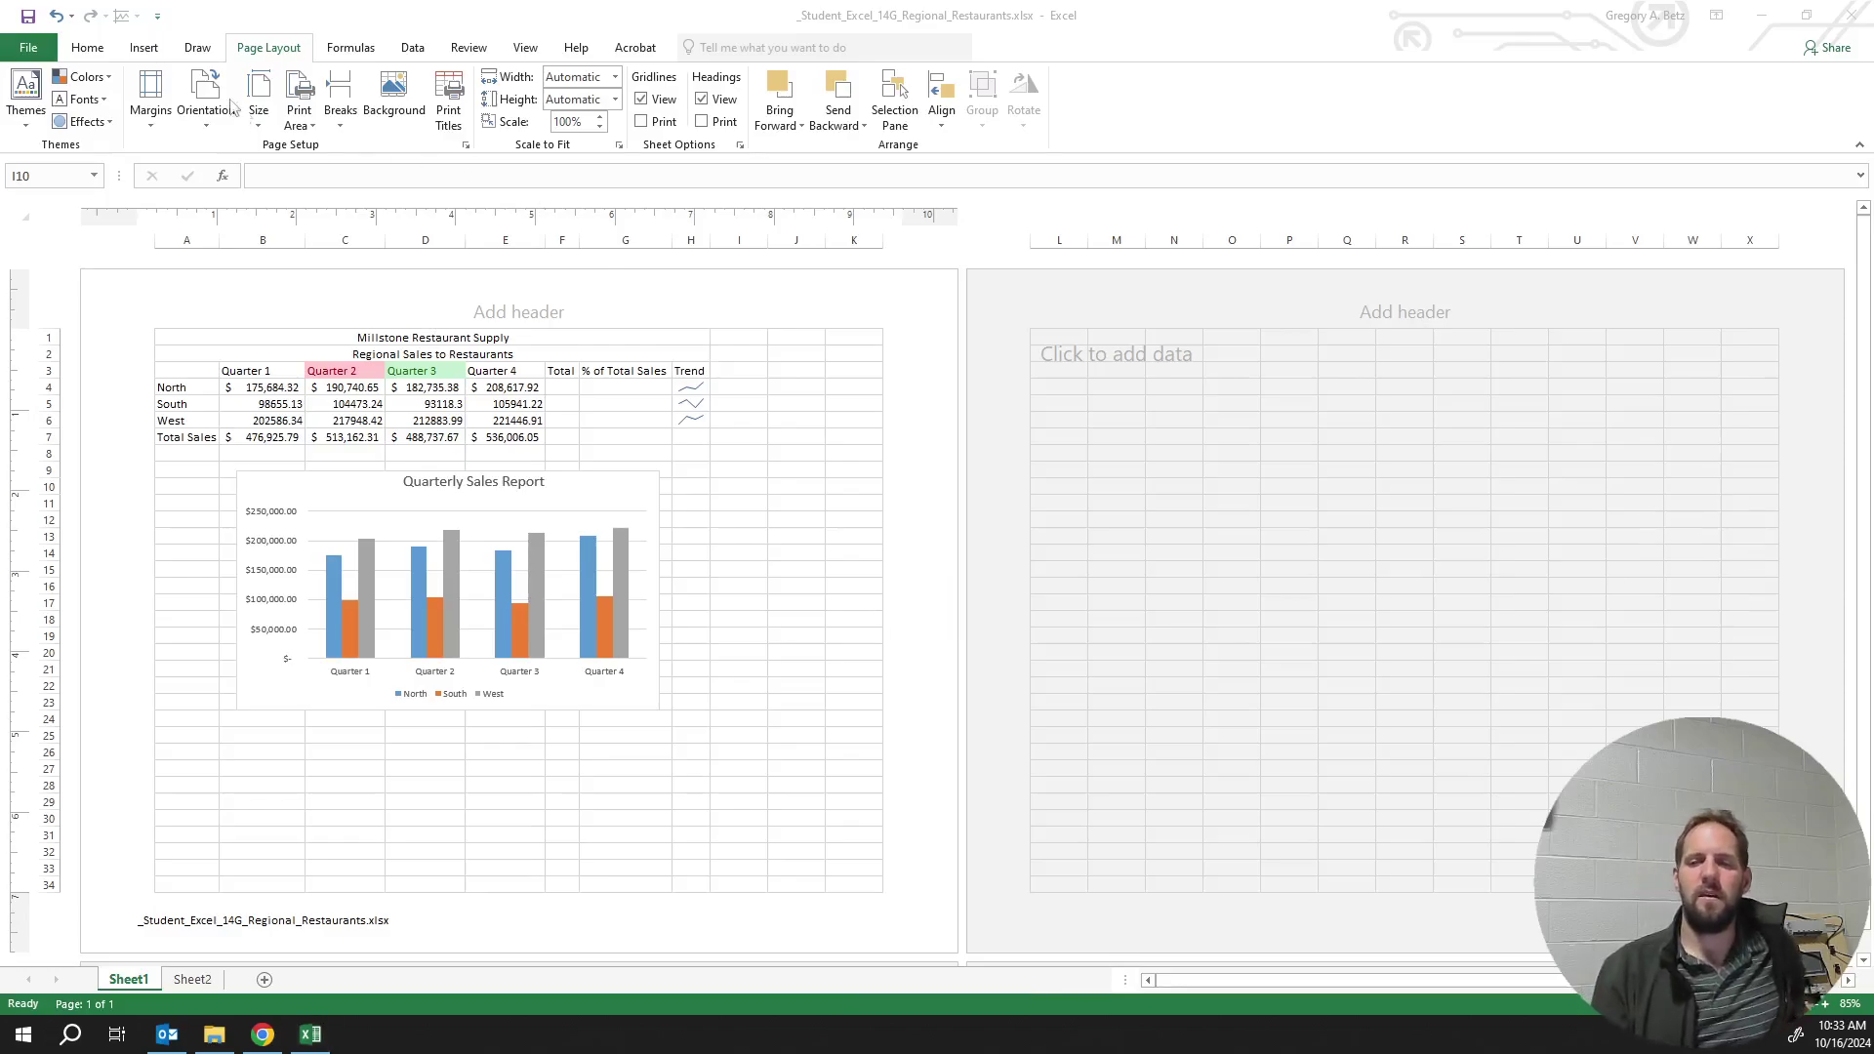
Review the custom margin and page-centering settings and the orientation choices without changing them
{"action": "left_click", "coordinate": [150, 97]}
{"action": "left_click", "coordinate": [306, 389]}
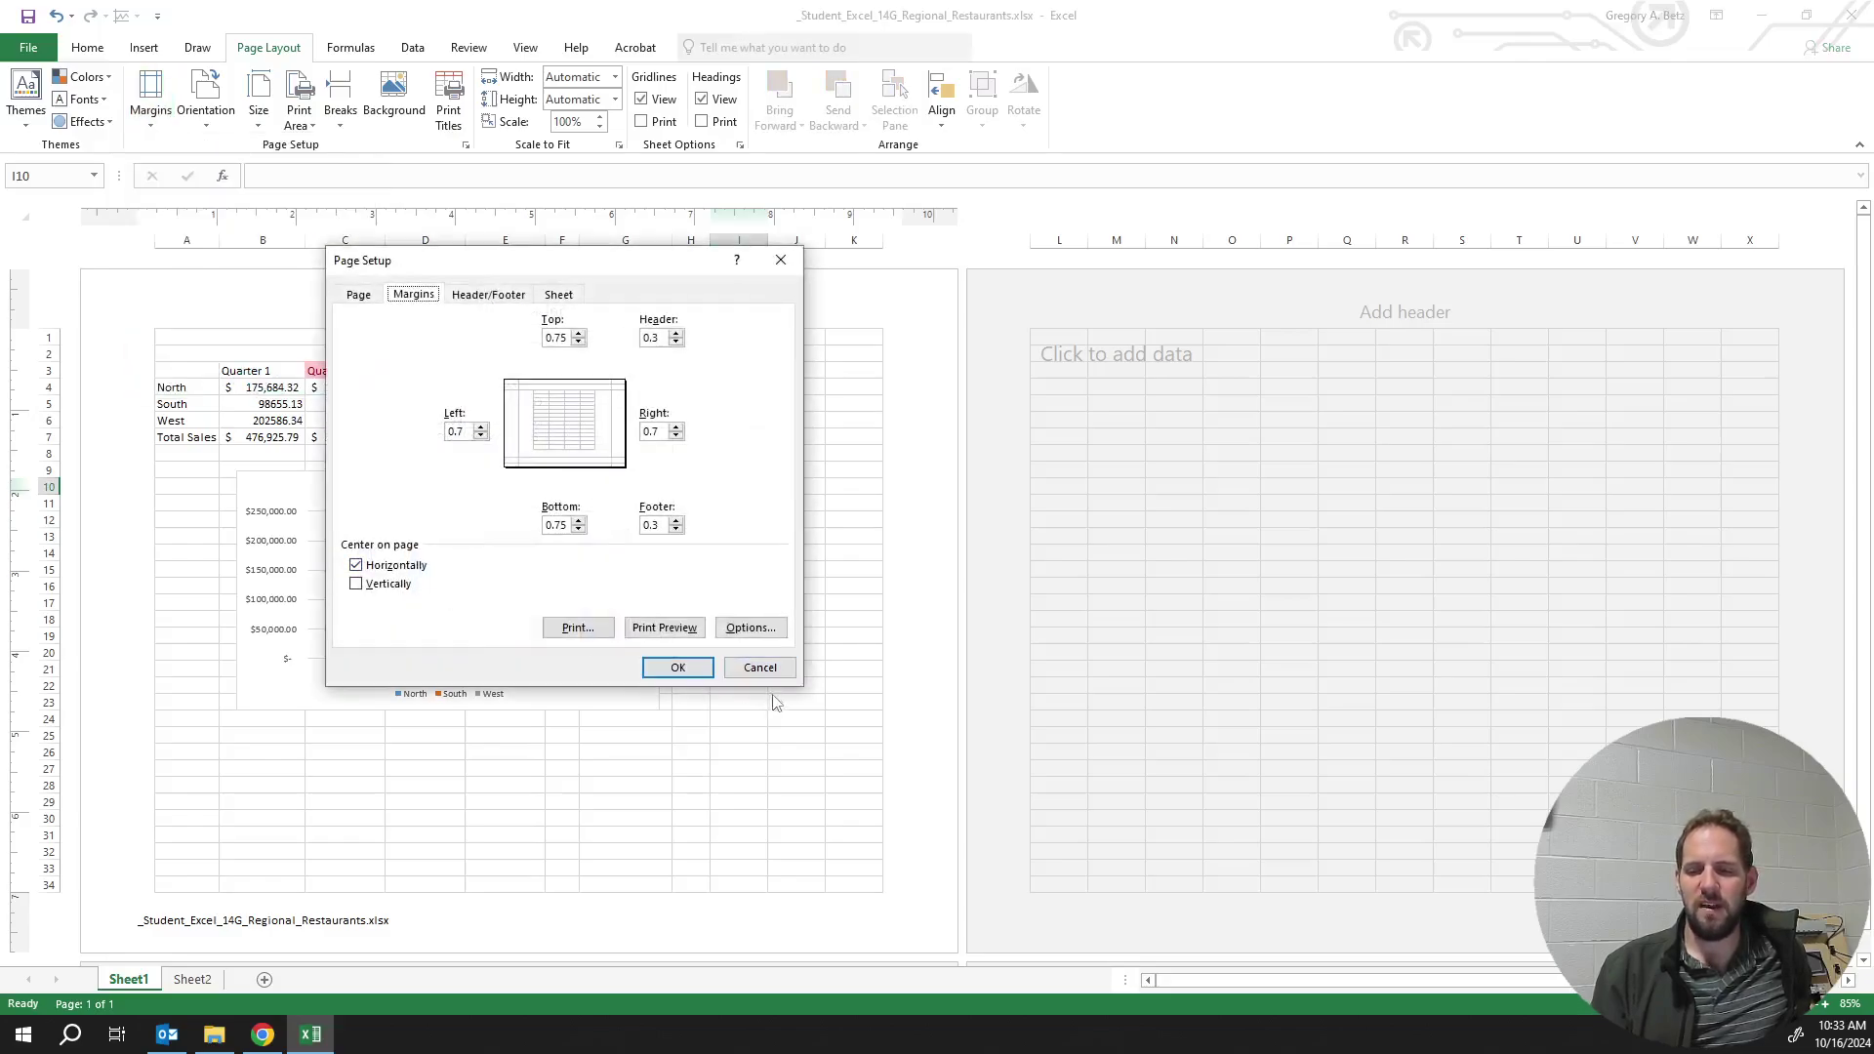
{"action": "left_click", "coordinate": [760, 667]}
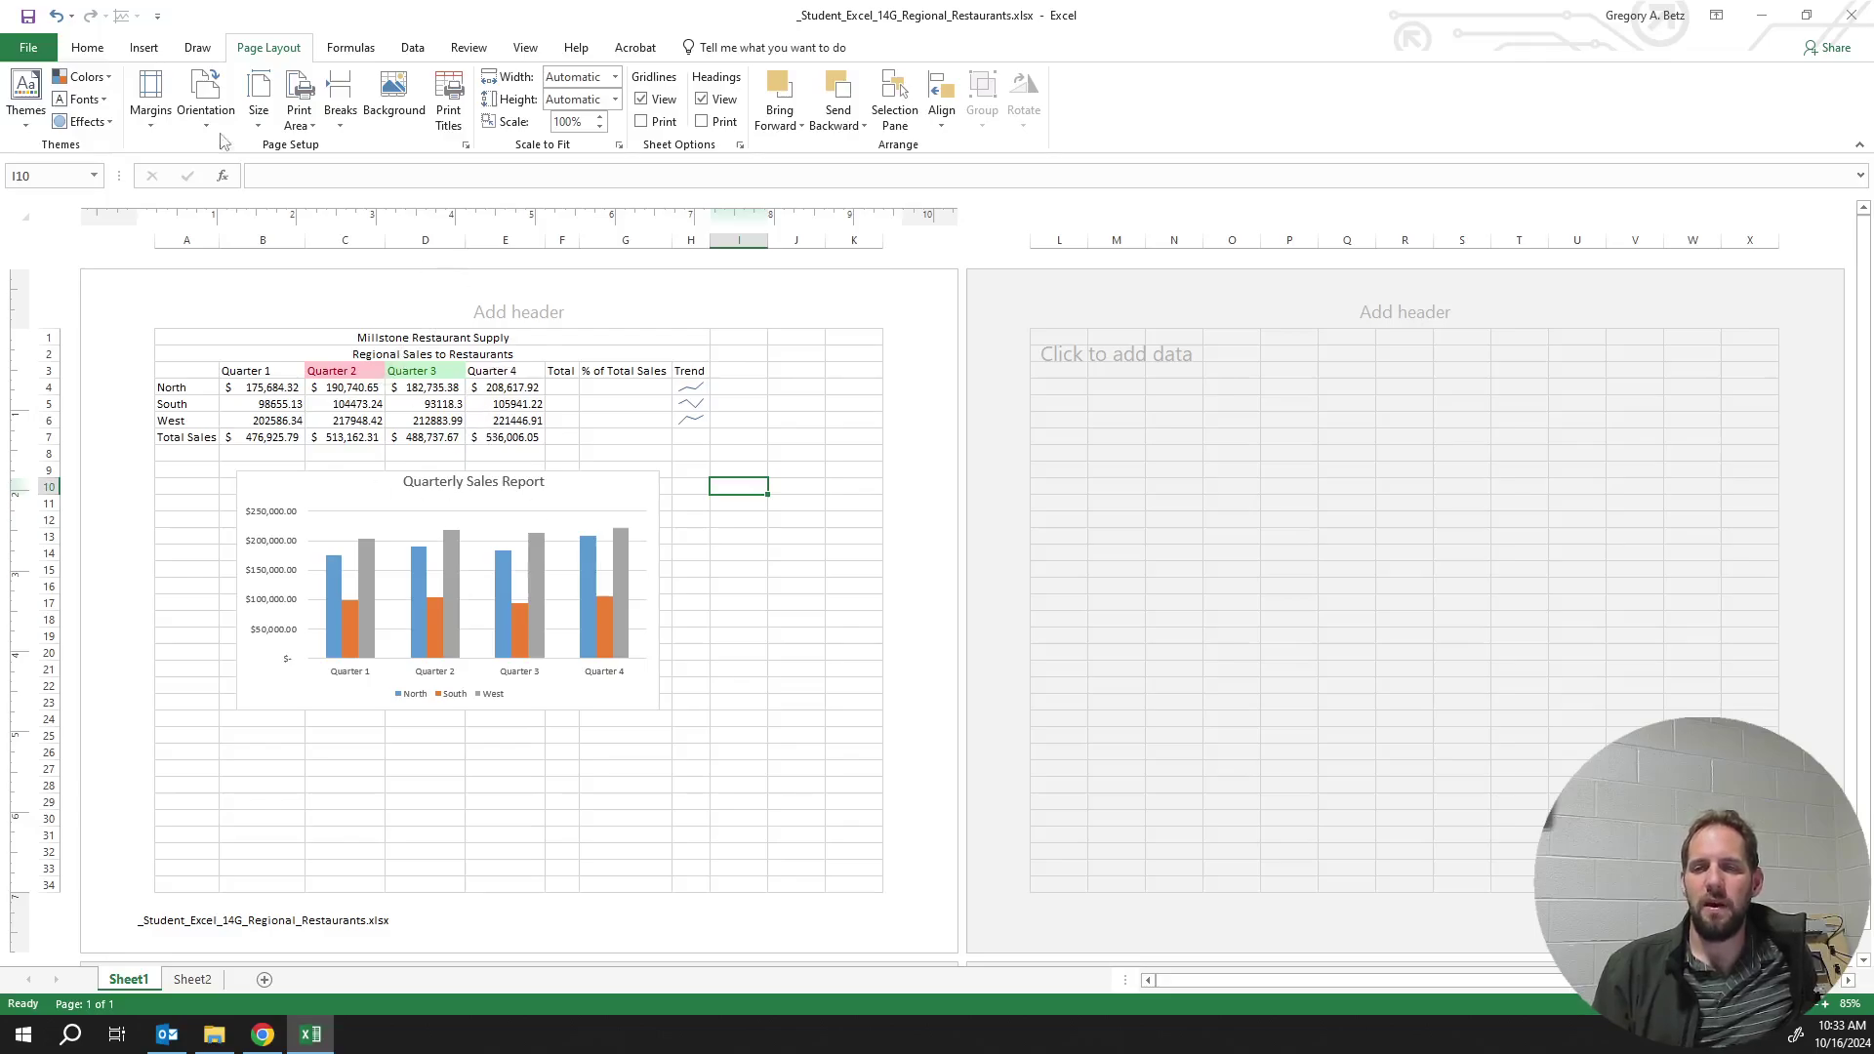
{"action": "left_click", "coordinate": [202, 110]}
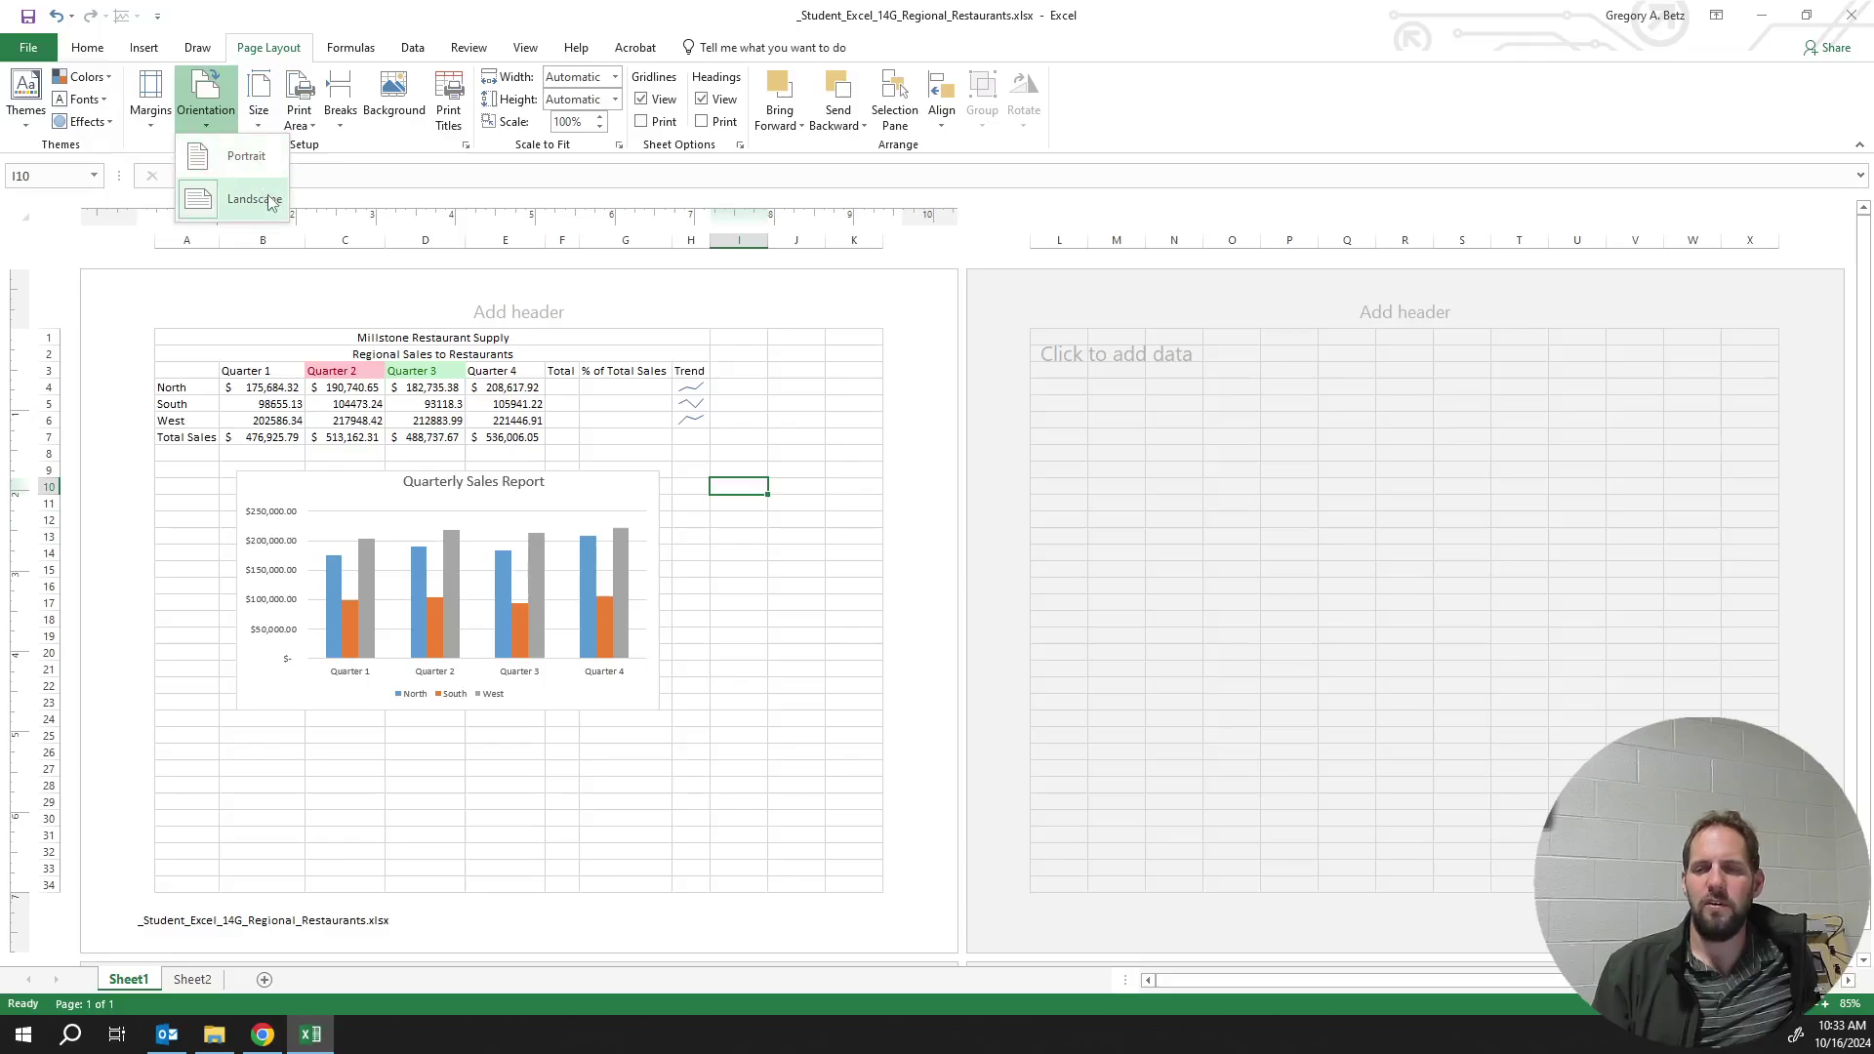
{"action": "left_click", "coordinate": [435, 176]}
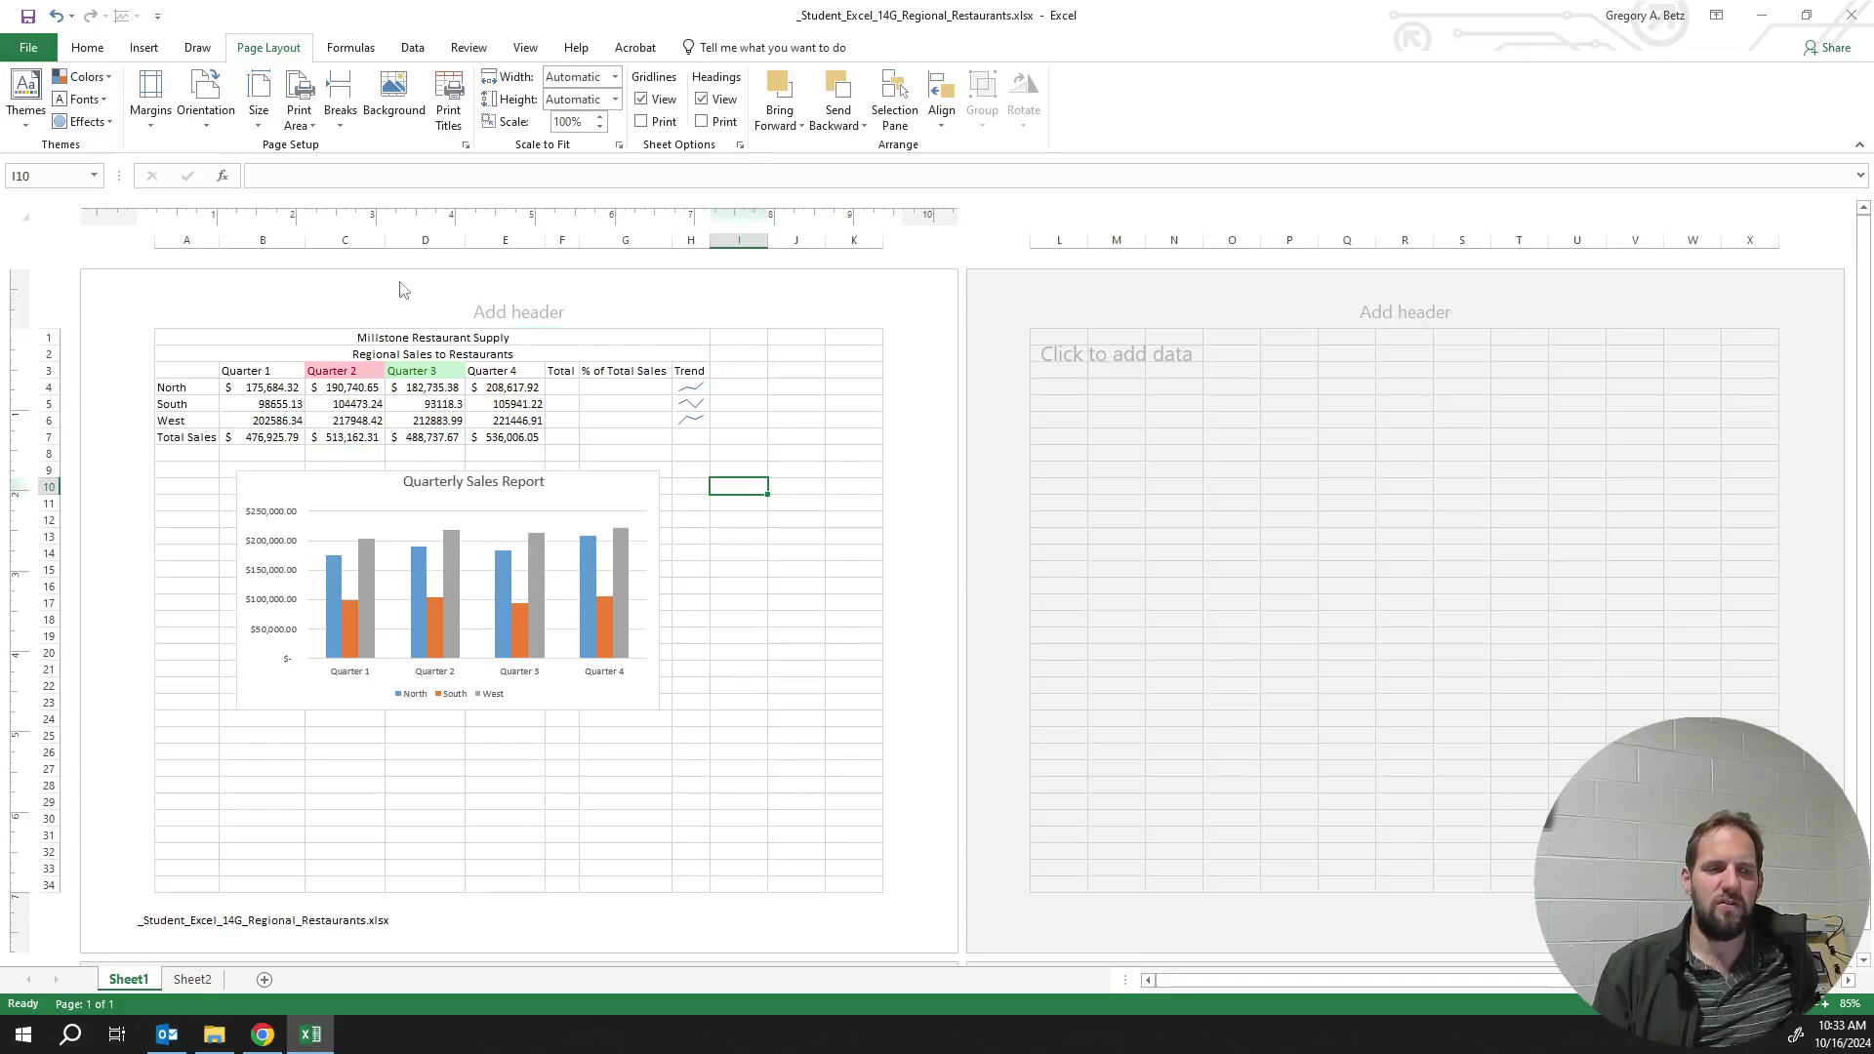
Examine the landscape, horizontally centered sheet in the print preview and return to the worksheet
{"action": "left_click", "coordinate": [30, 48]}
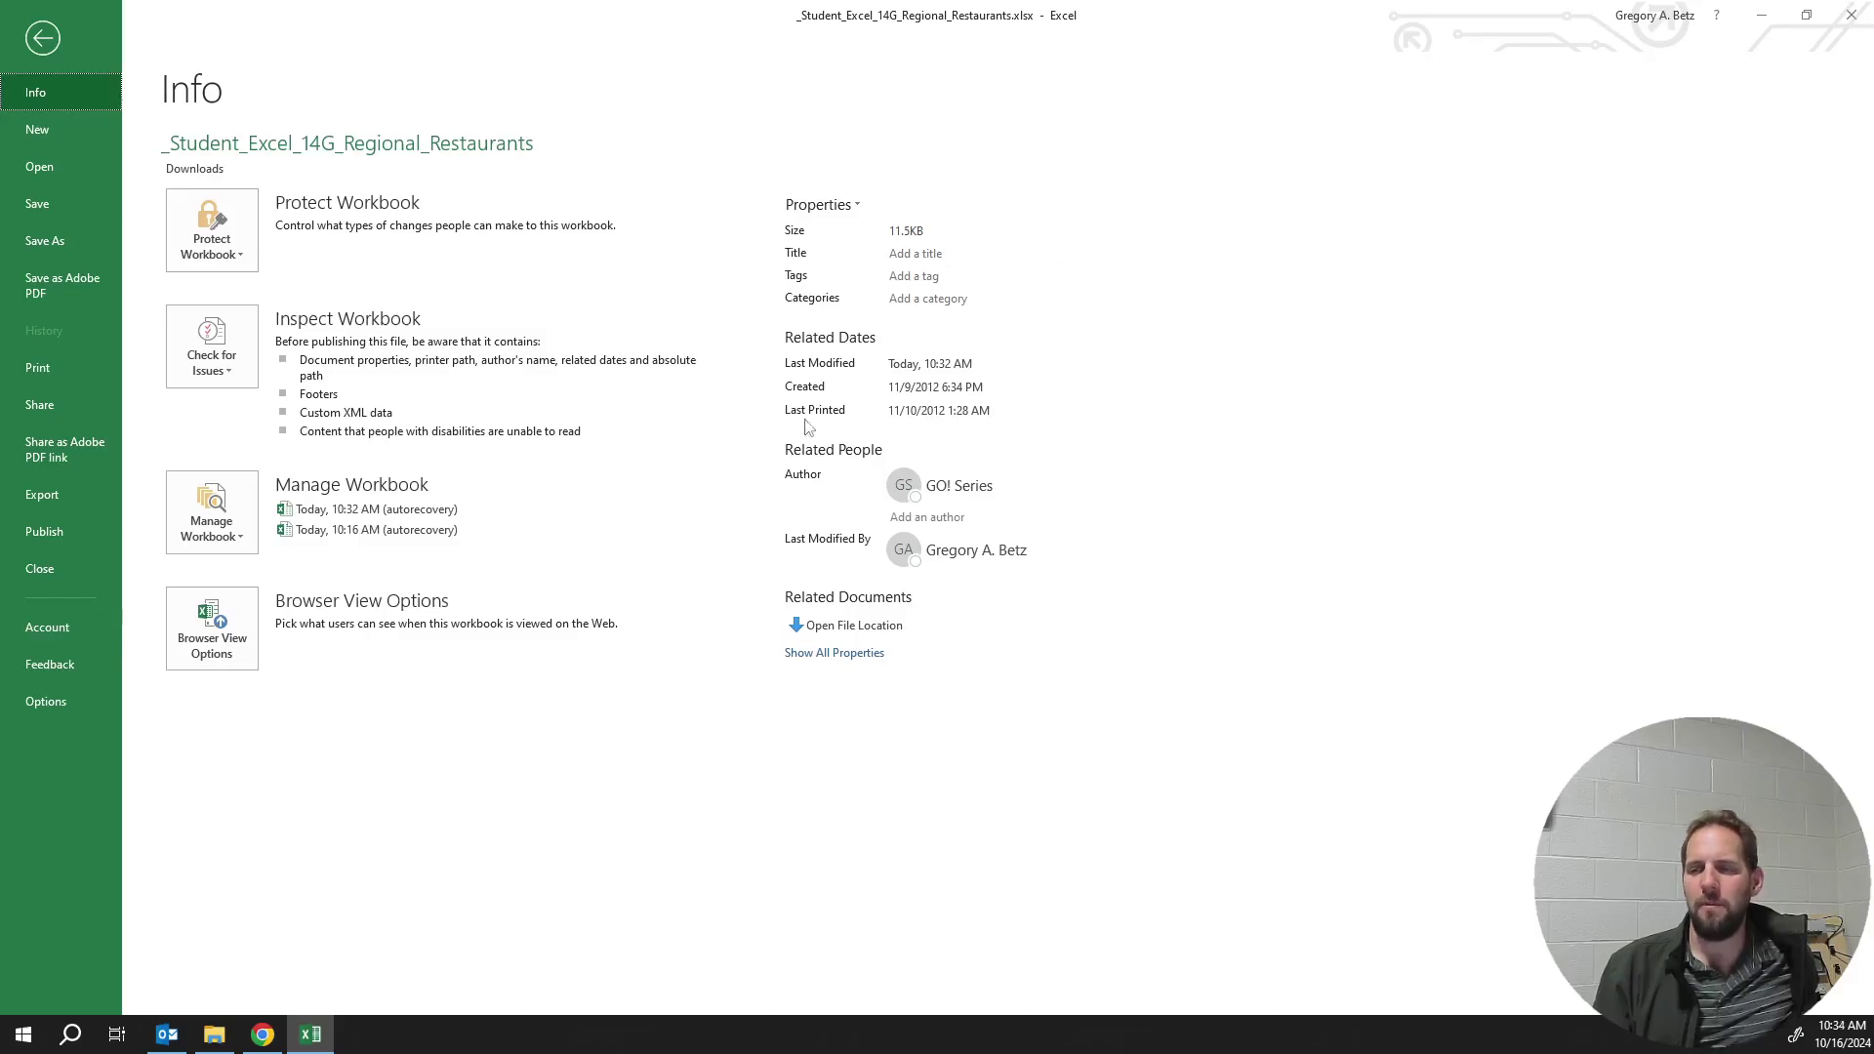
{"action": "left_click", "coordinate": [36, 368]}
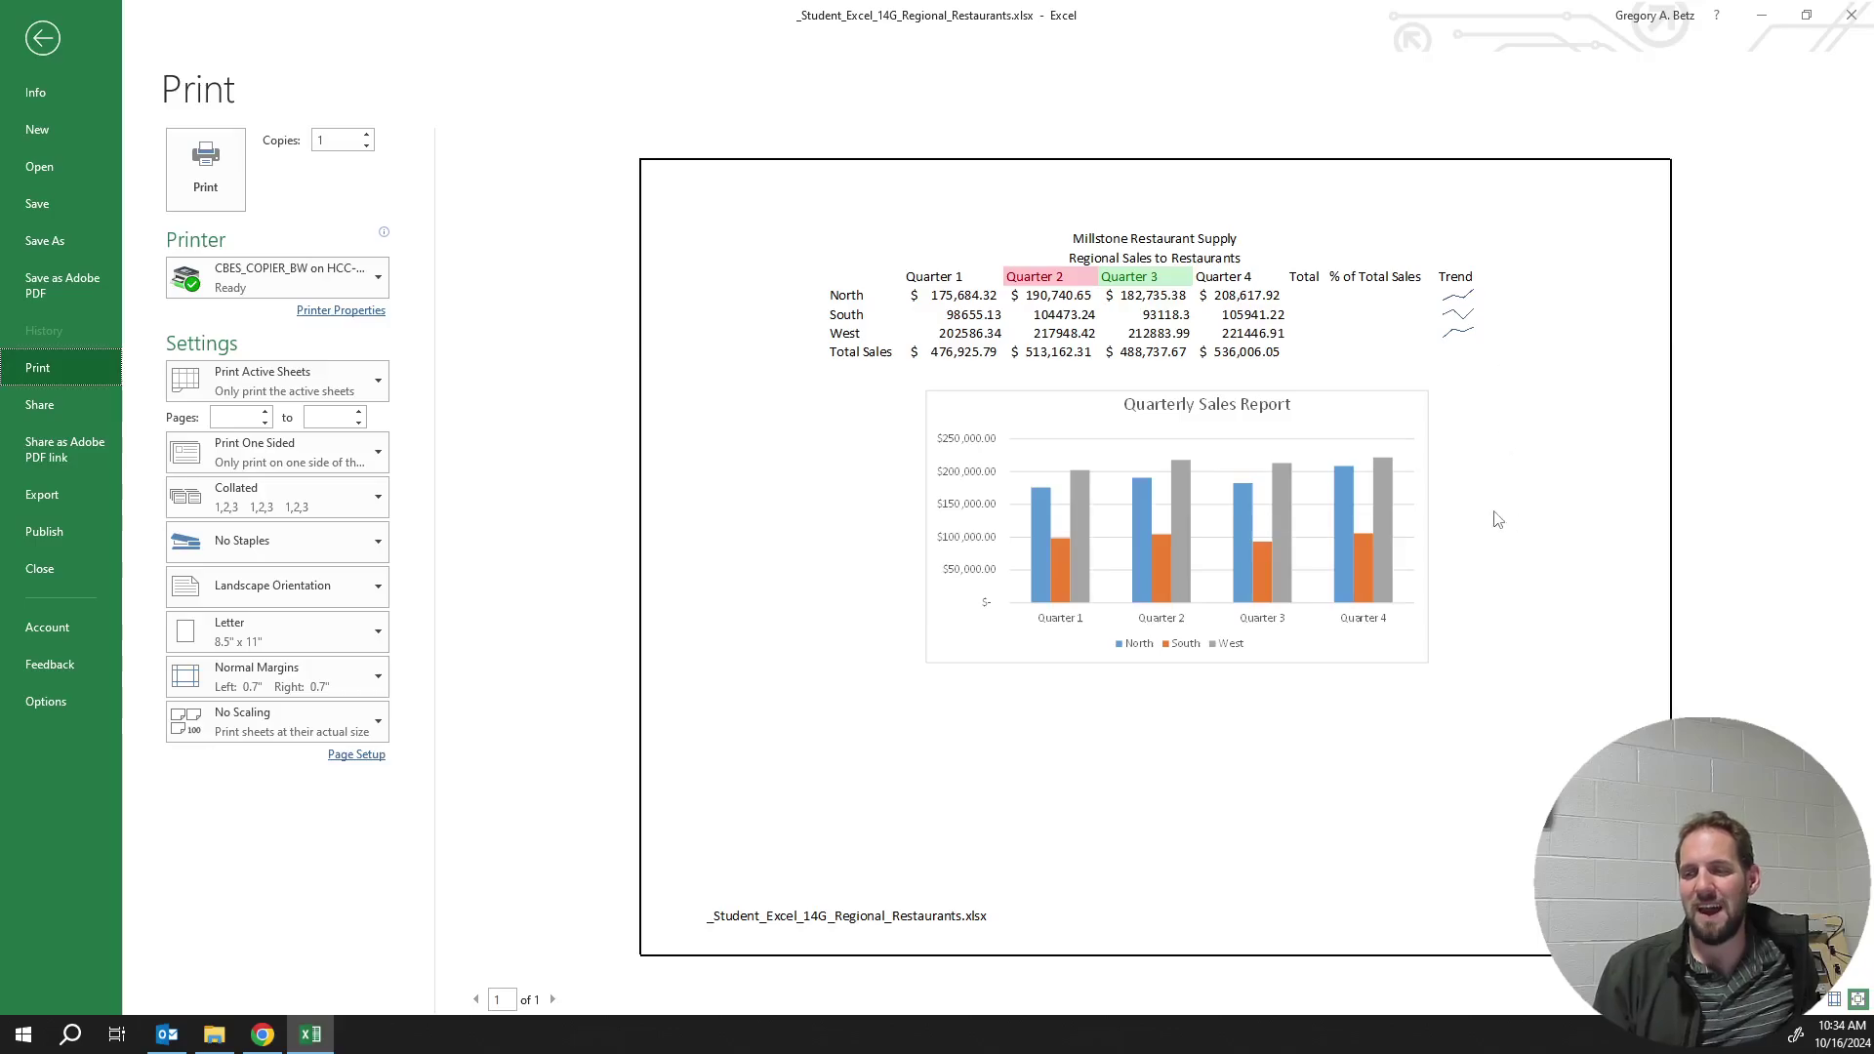
{"action": "left_click", "coordinate": [42, 38]}
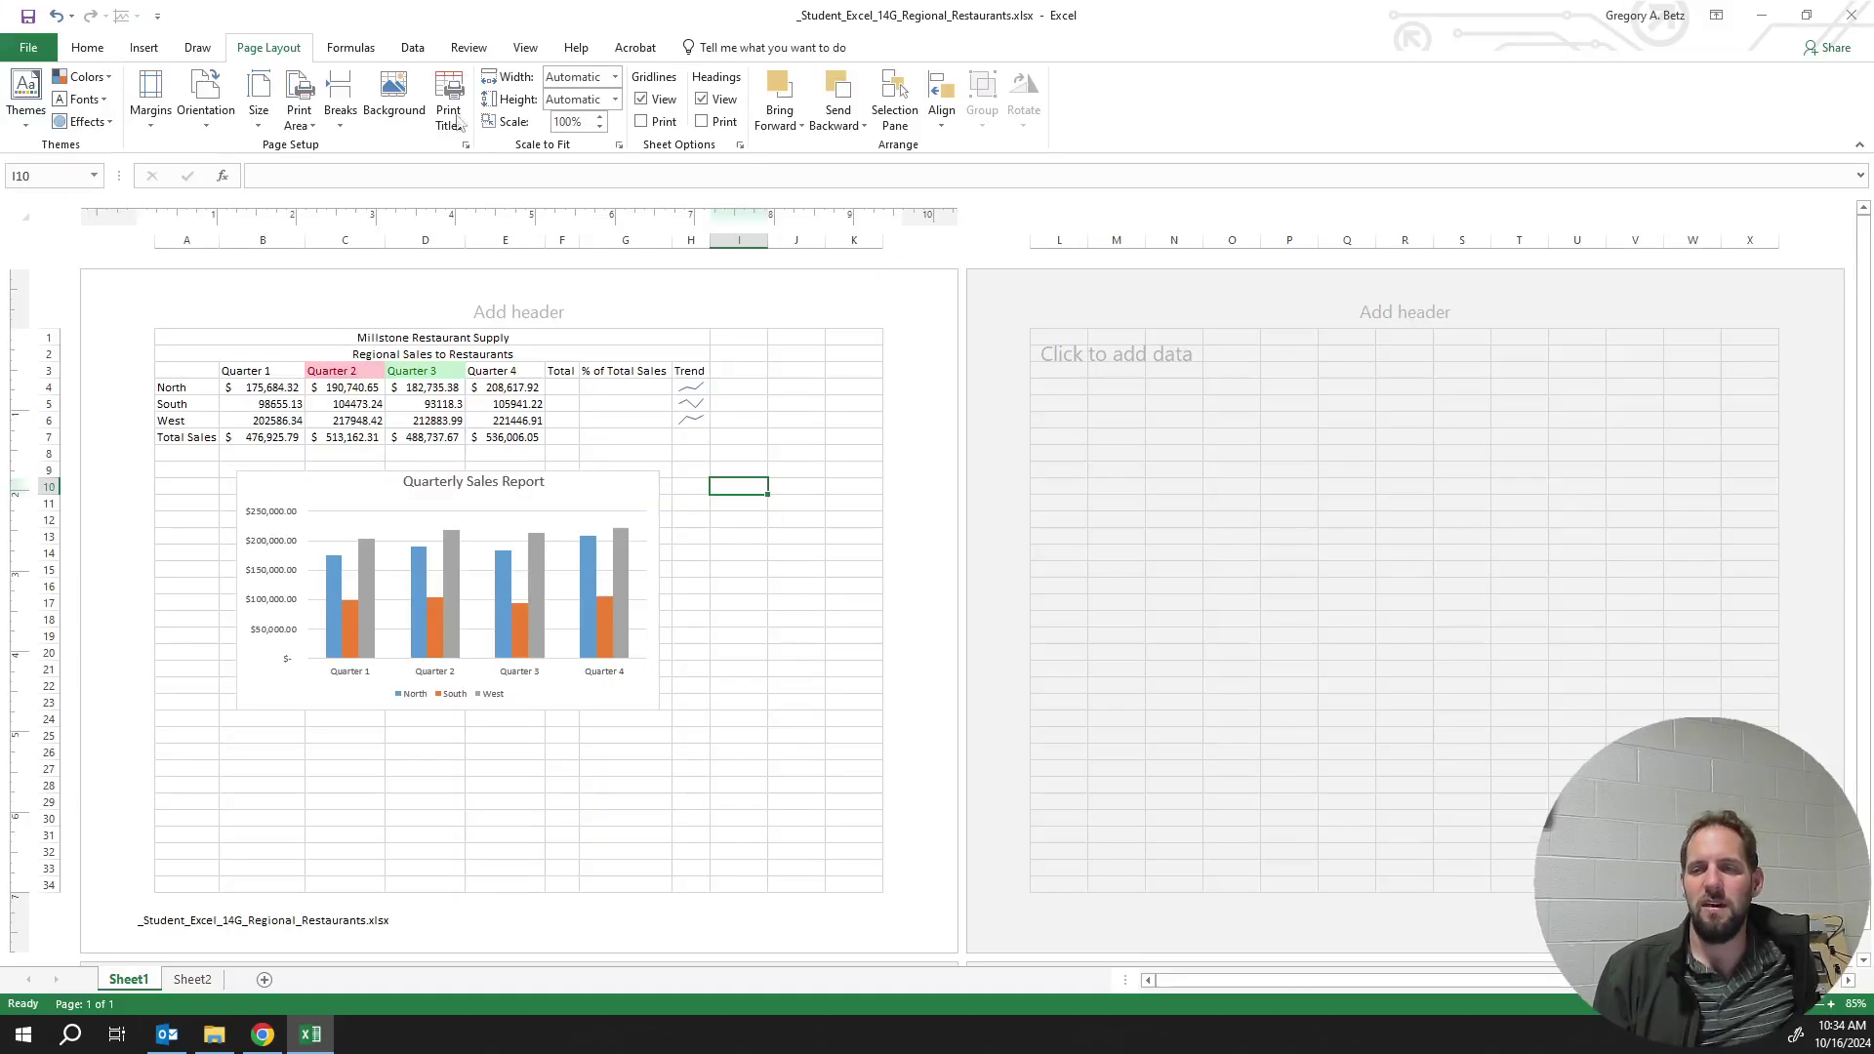
Turn off horizontal centering on the page and compare the result in the print preview
{"action": "left_click", "coordinate": [150, 103]}
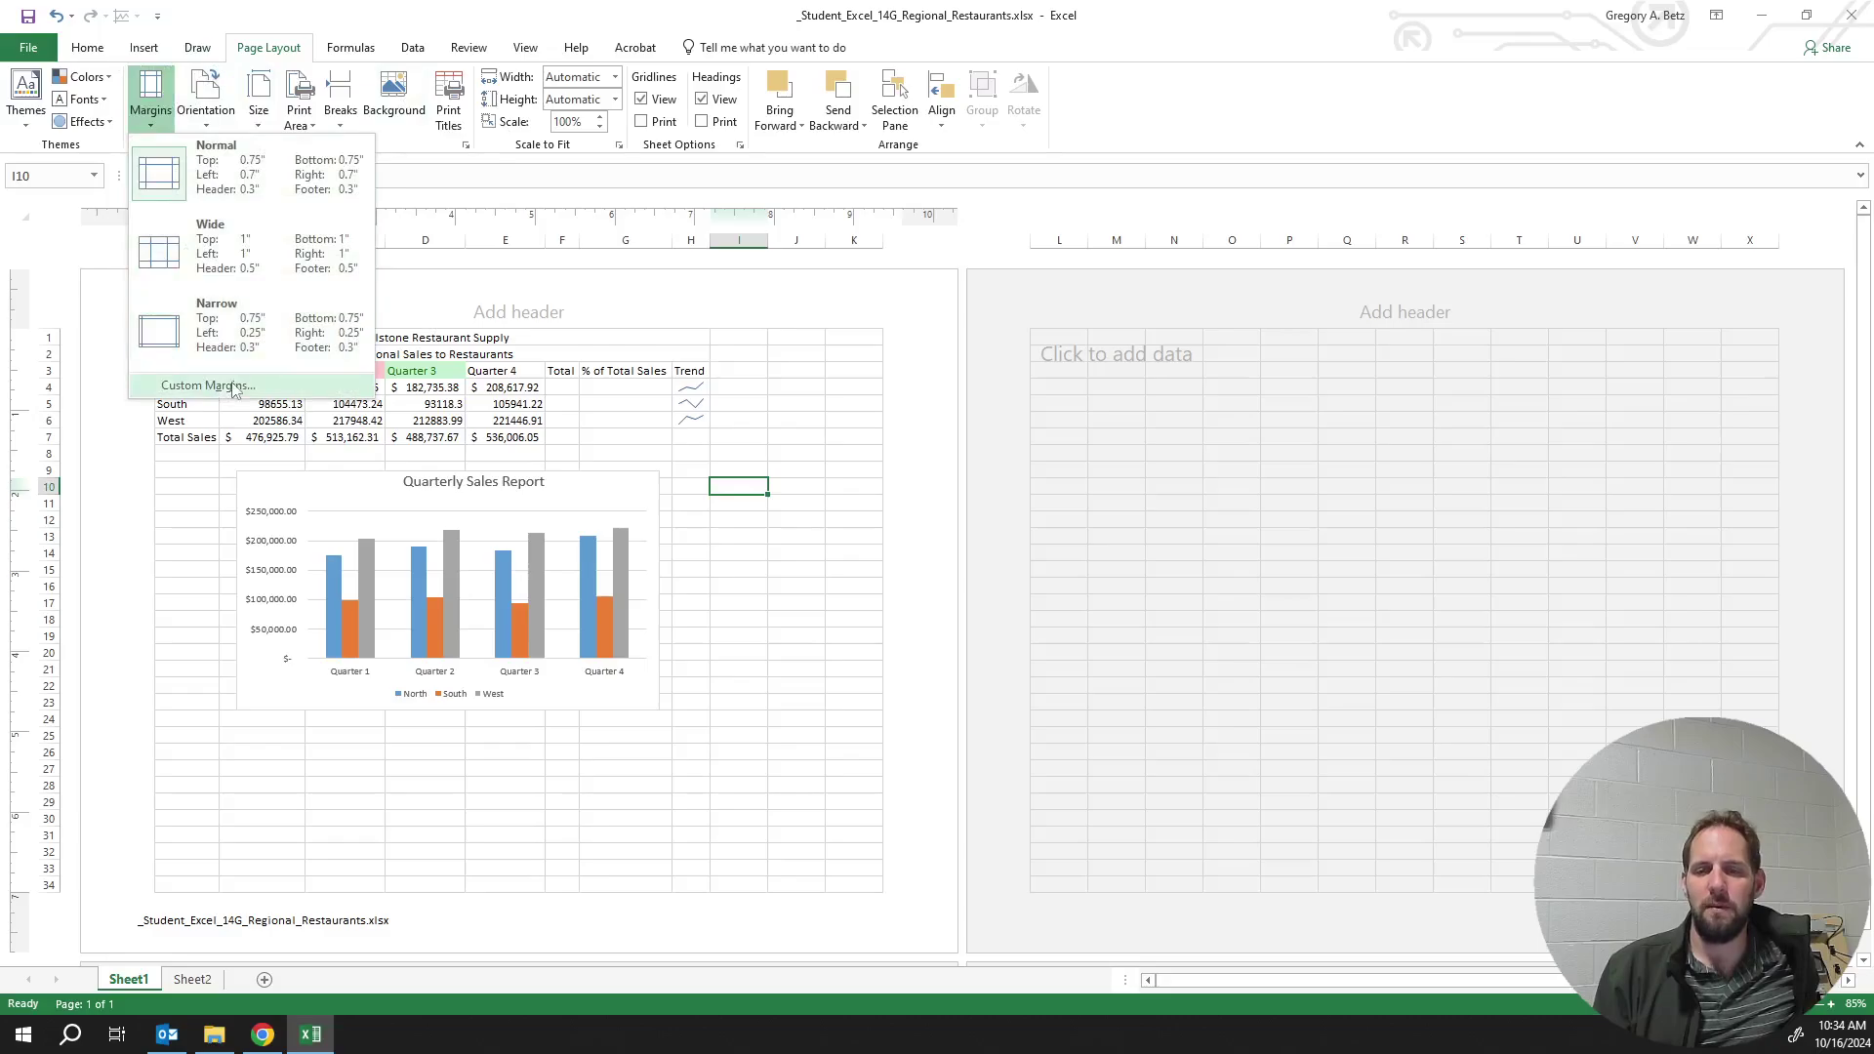
{"action": "left_click", "coordinate": [235, 387]}
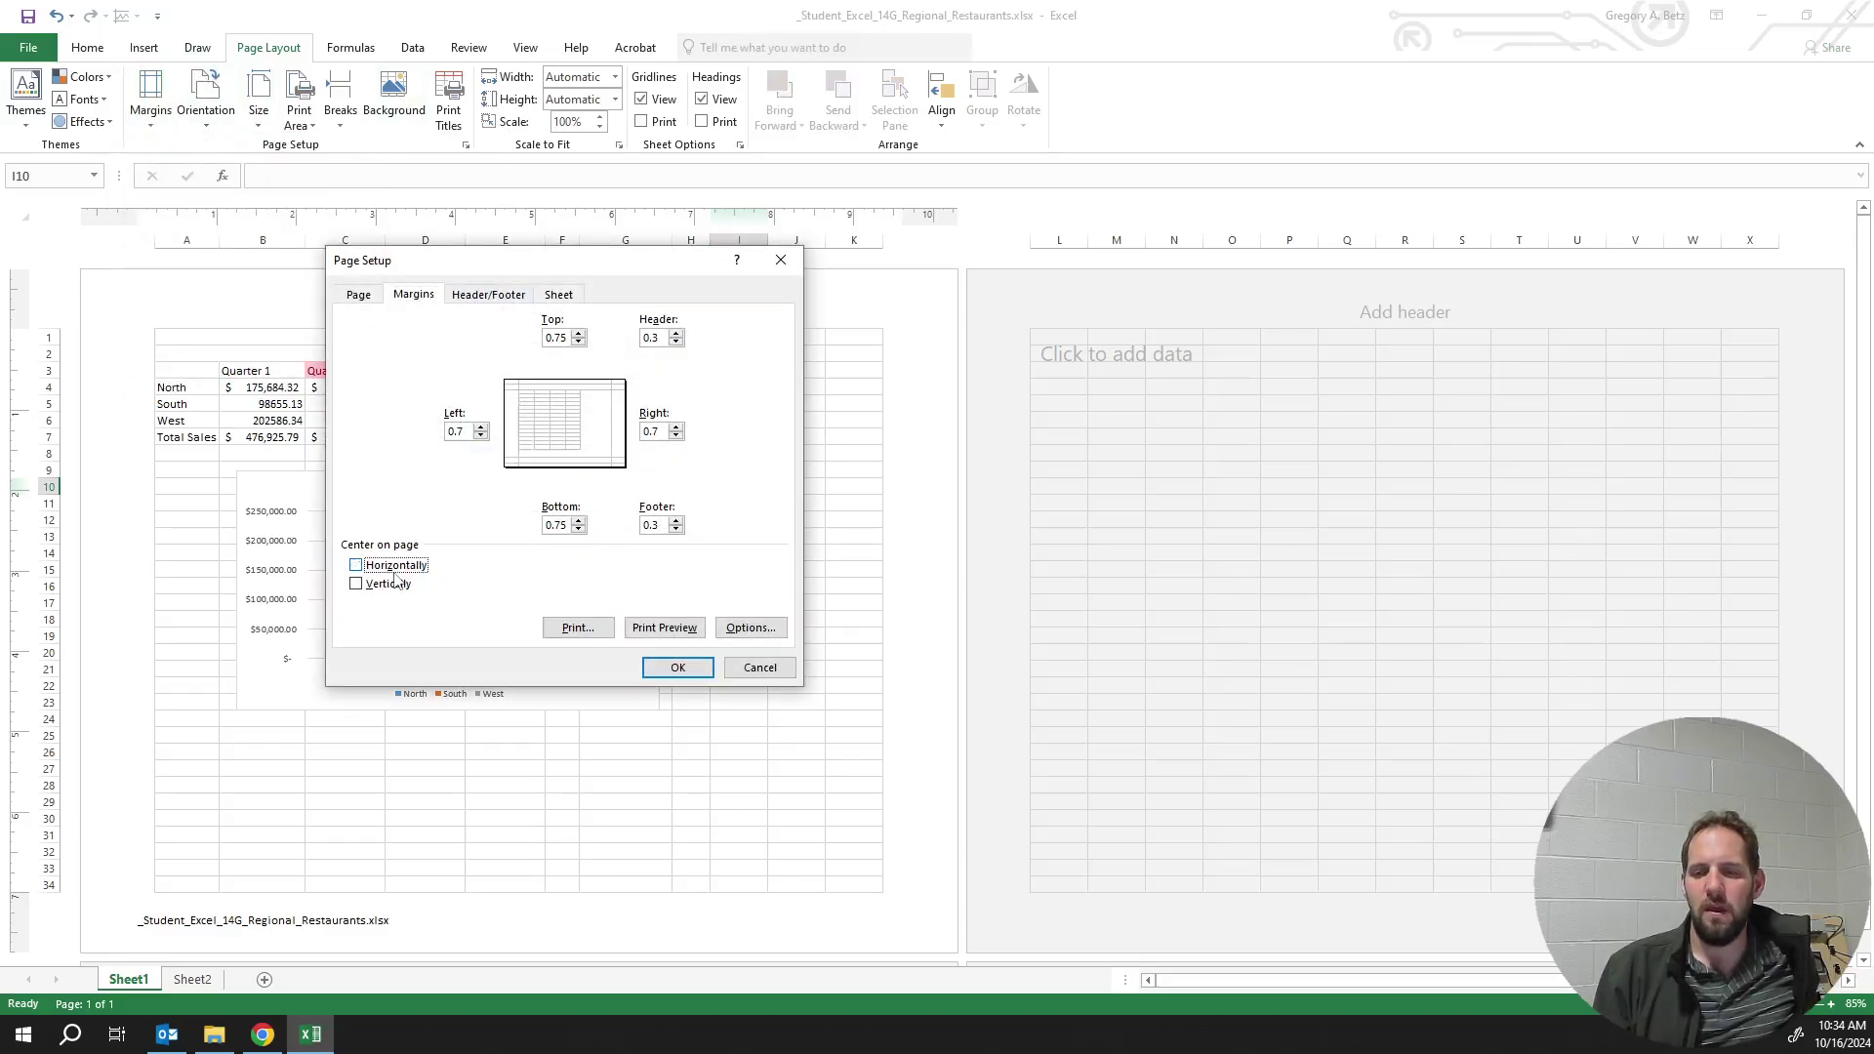
{"action": "left_click", "coordinate": [678, 666]}
{"action": "left_click", "coordinate": [28, 47]}
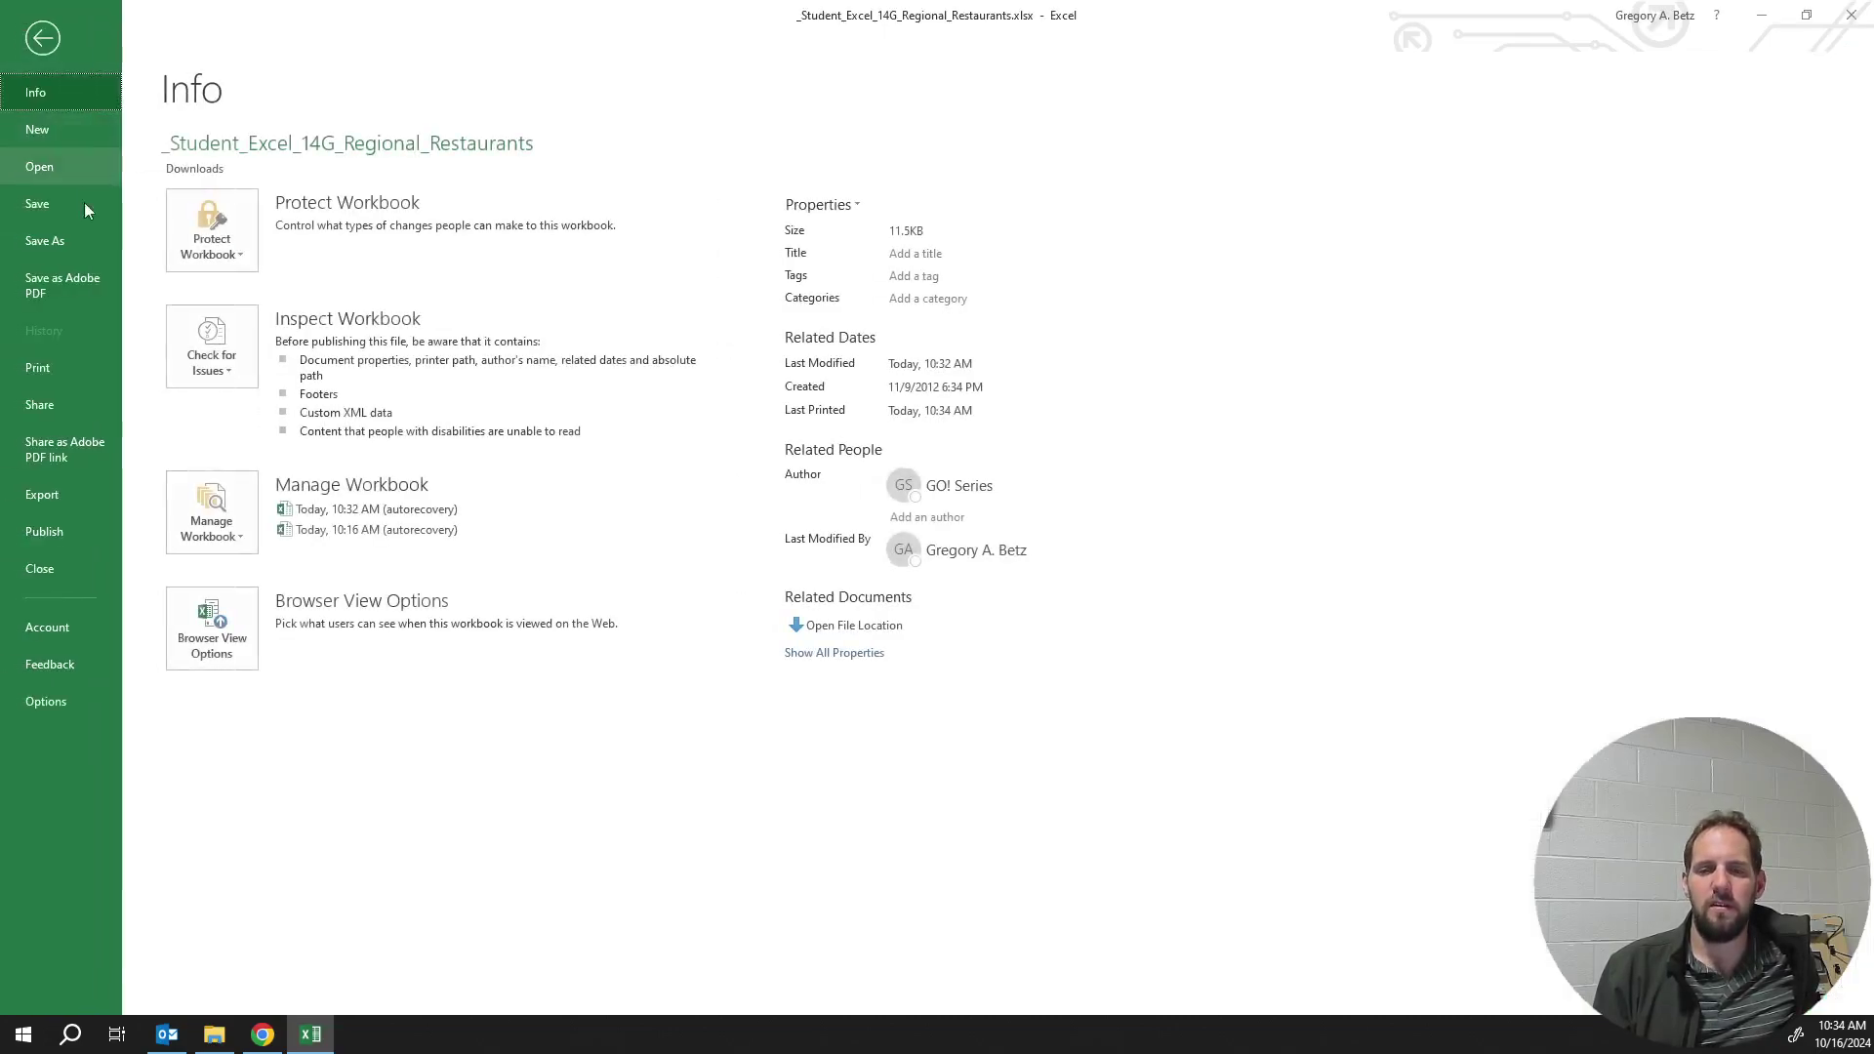
{"action": "left_click", "coordinate": [39, 368]}
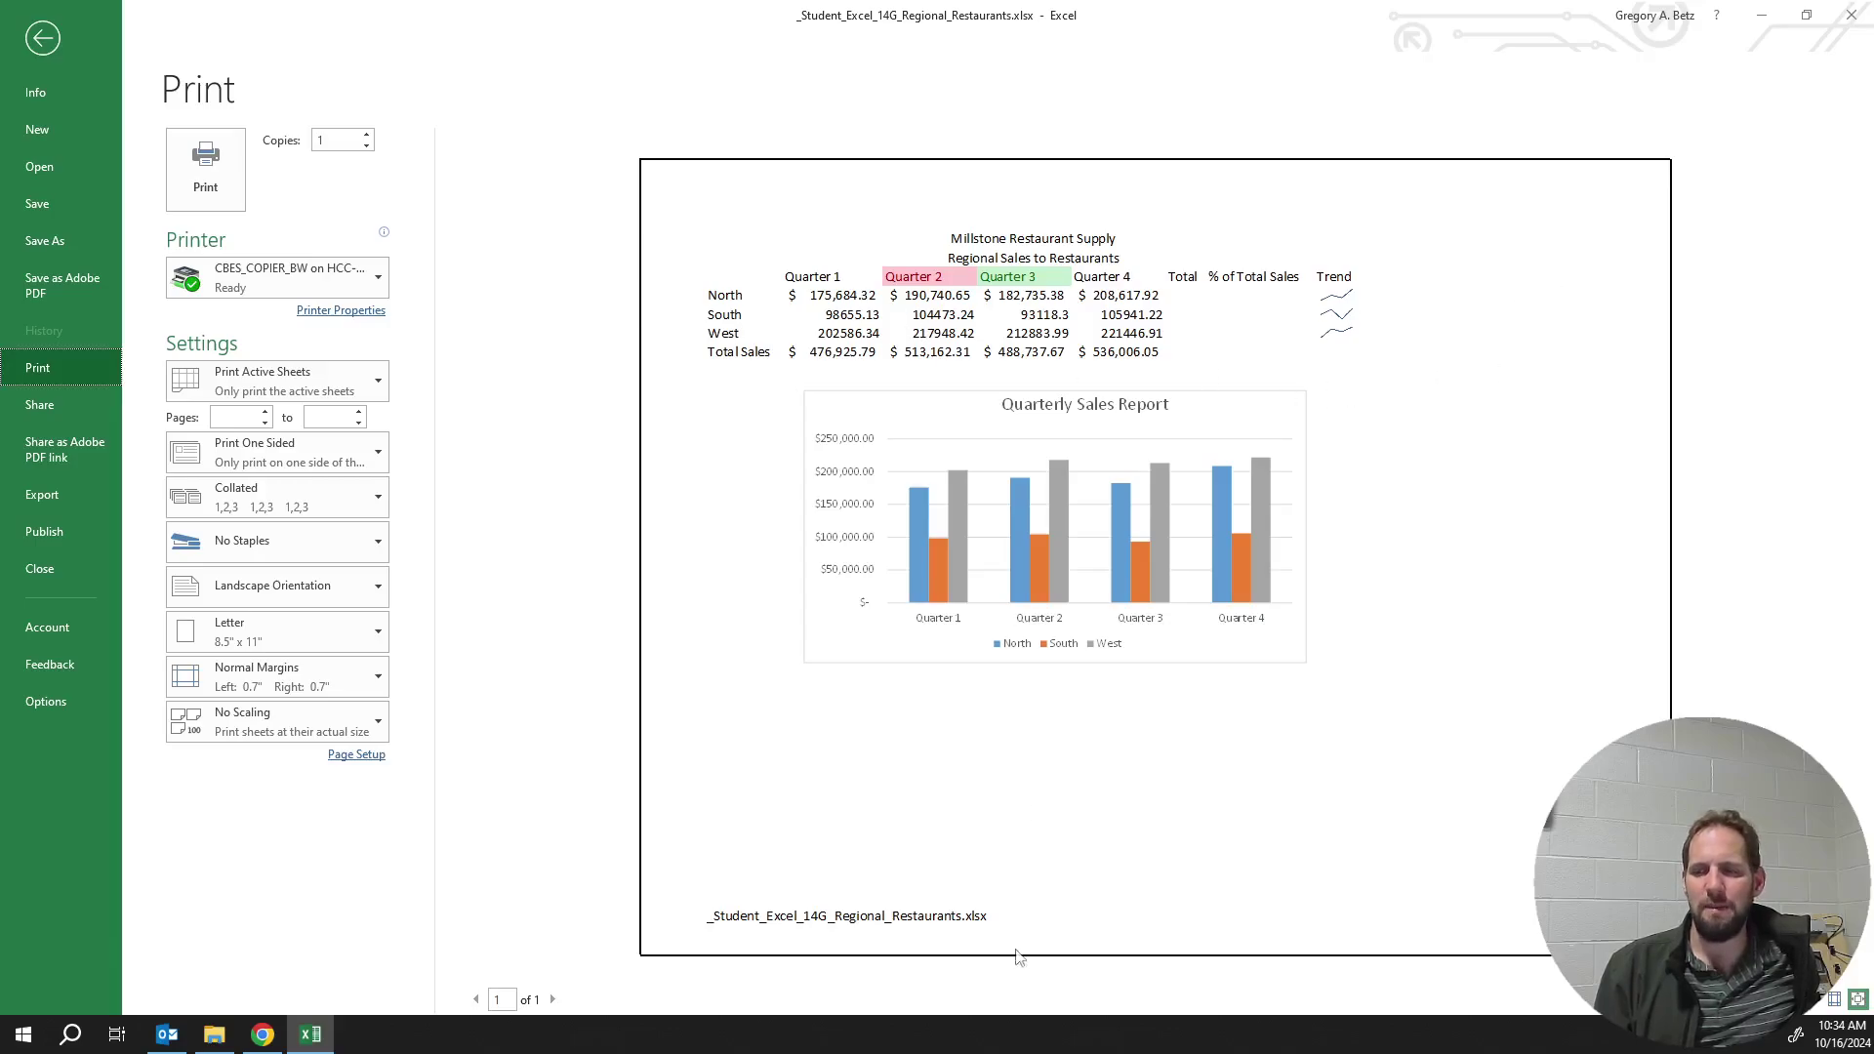
{"action": "left_click", "coordinate": [43, 38]}
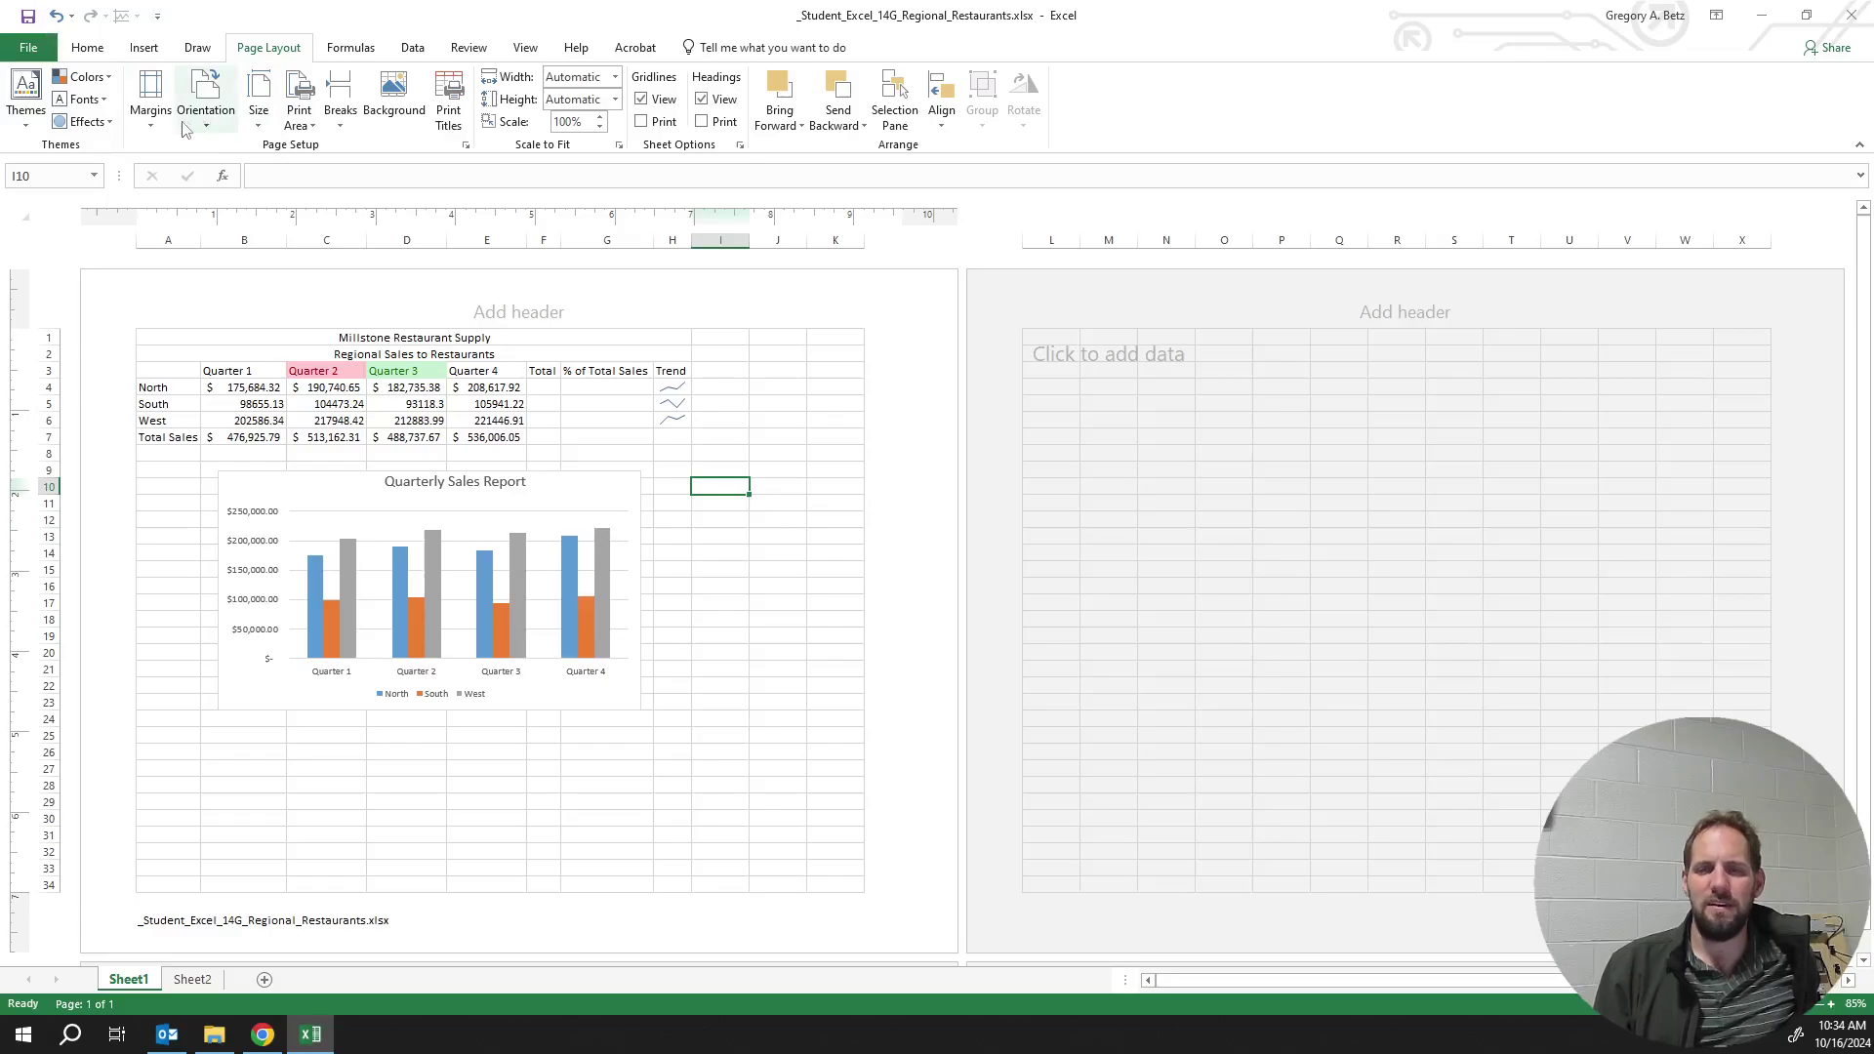
Turn horizontal centering on the page back on in the custom margin settings
{"action": "left_click", "coordinate": [150, 98]}
{"action": "left_click", "coordinate": [188, 400]}
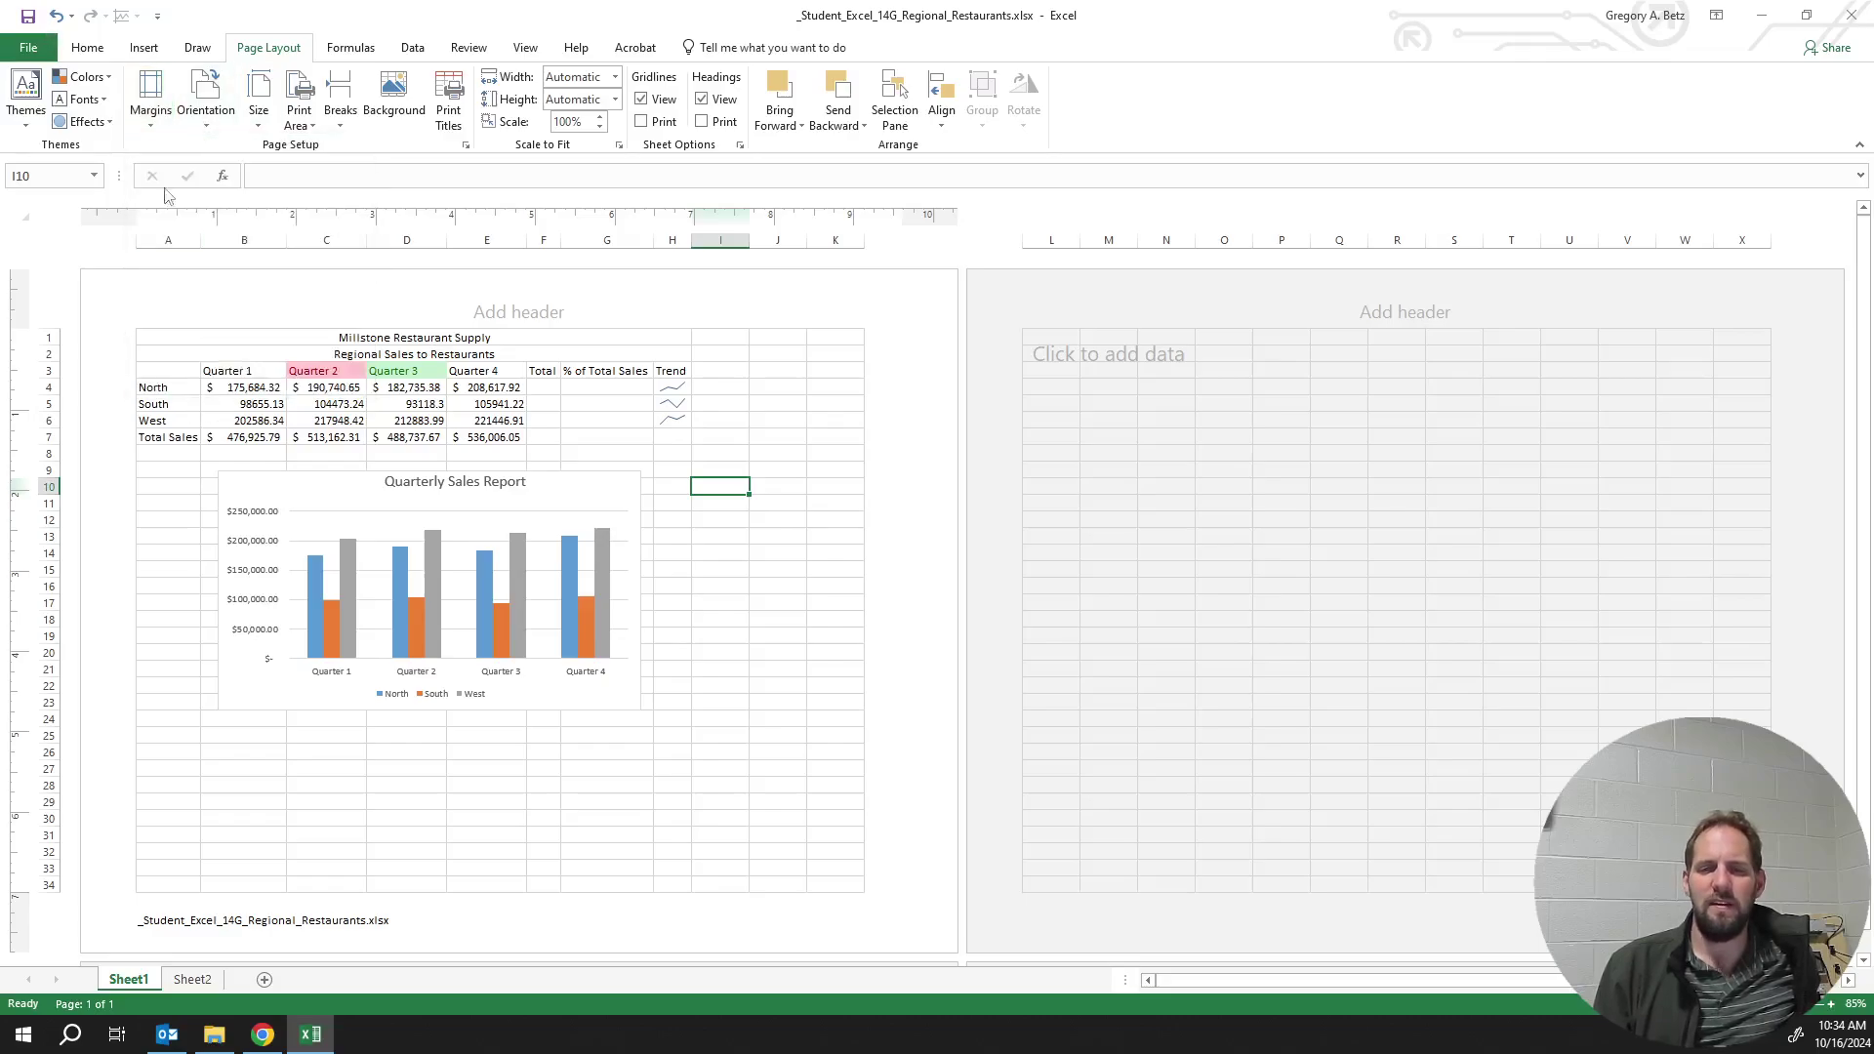
{"action": "left_click", "coordinate": [151, 108]}
{"action": "left_click", "coordinate": [191, 389]}
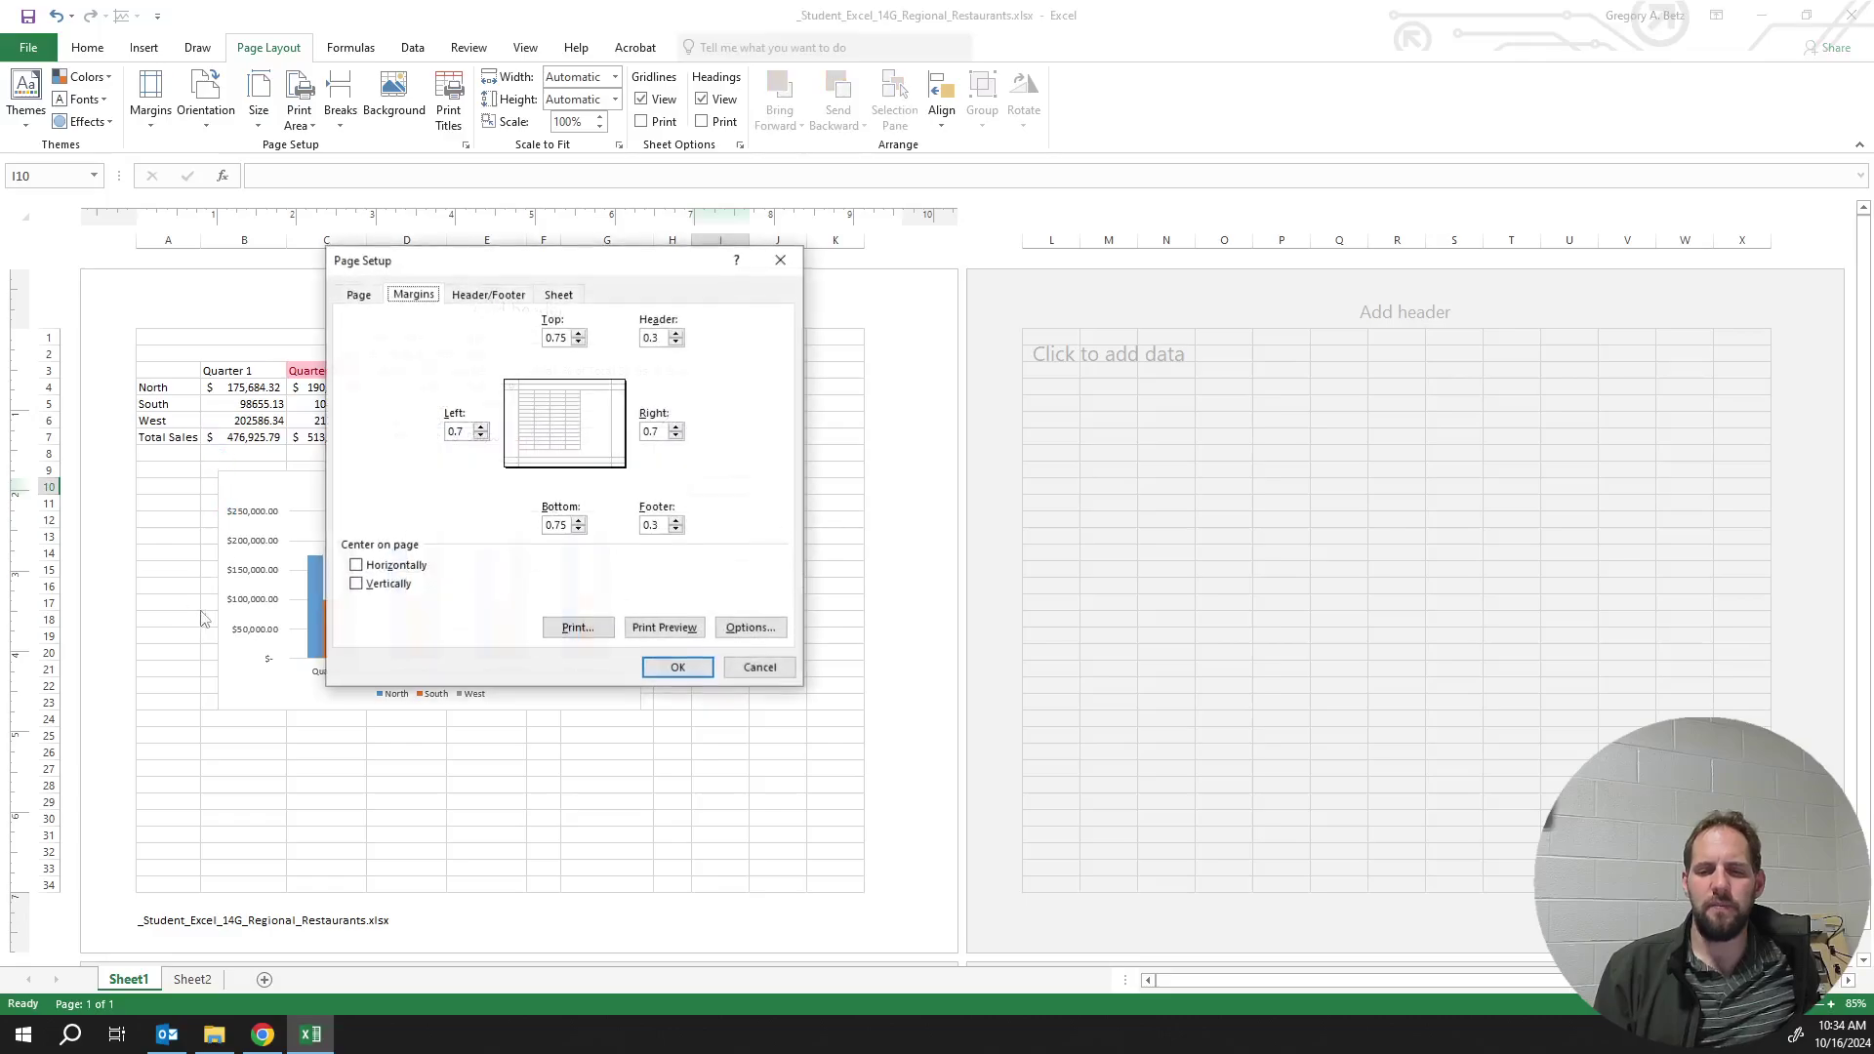
{"action": "left_click", "coordinate": [356, 565]}
{"action": "left_click", "coordinate": [677, 667]}
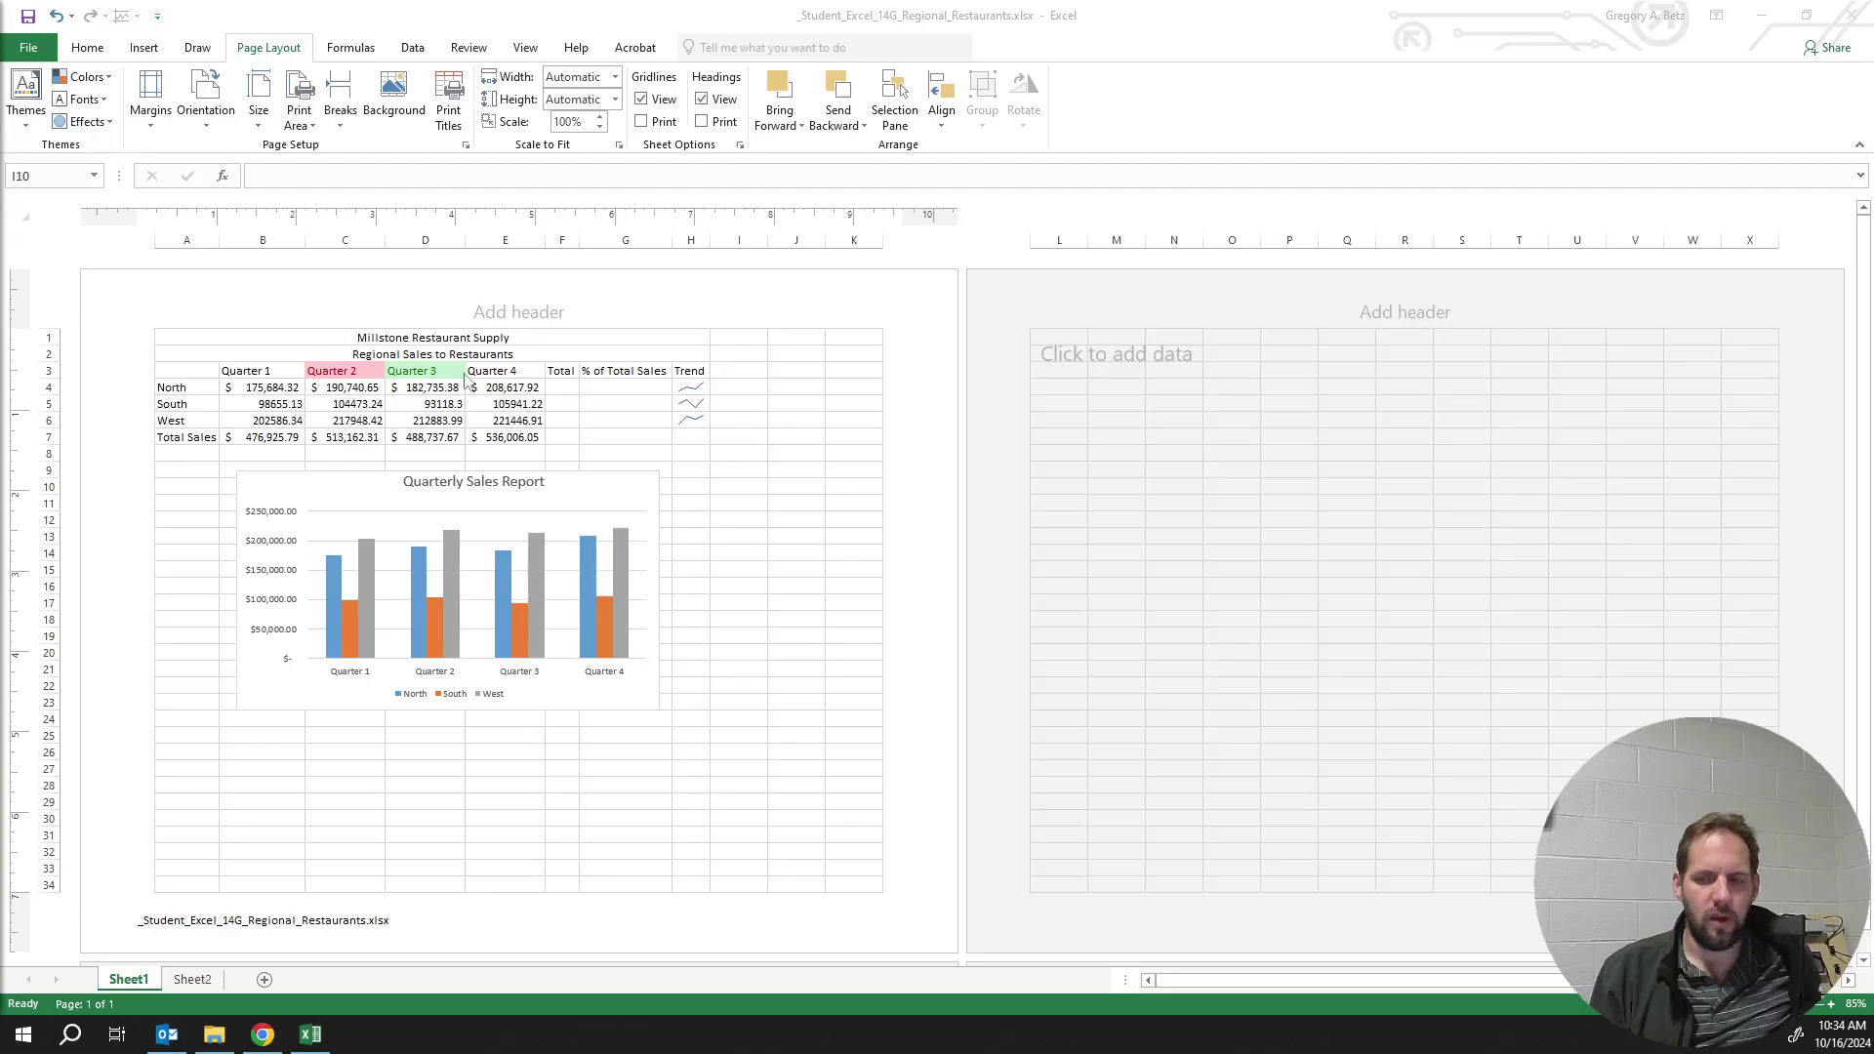
Widen columns A through G together until the Trend column moves onto a second page
{"action": "left_click", "coordinate": [690, 420]}
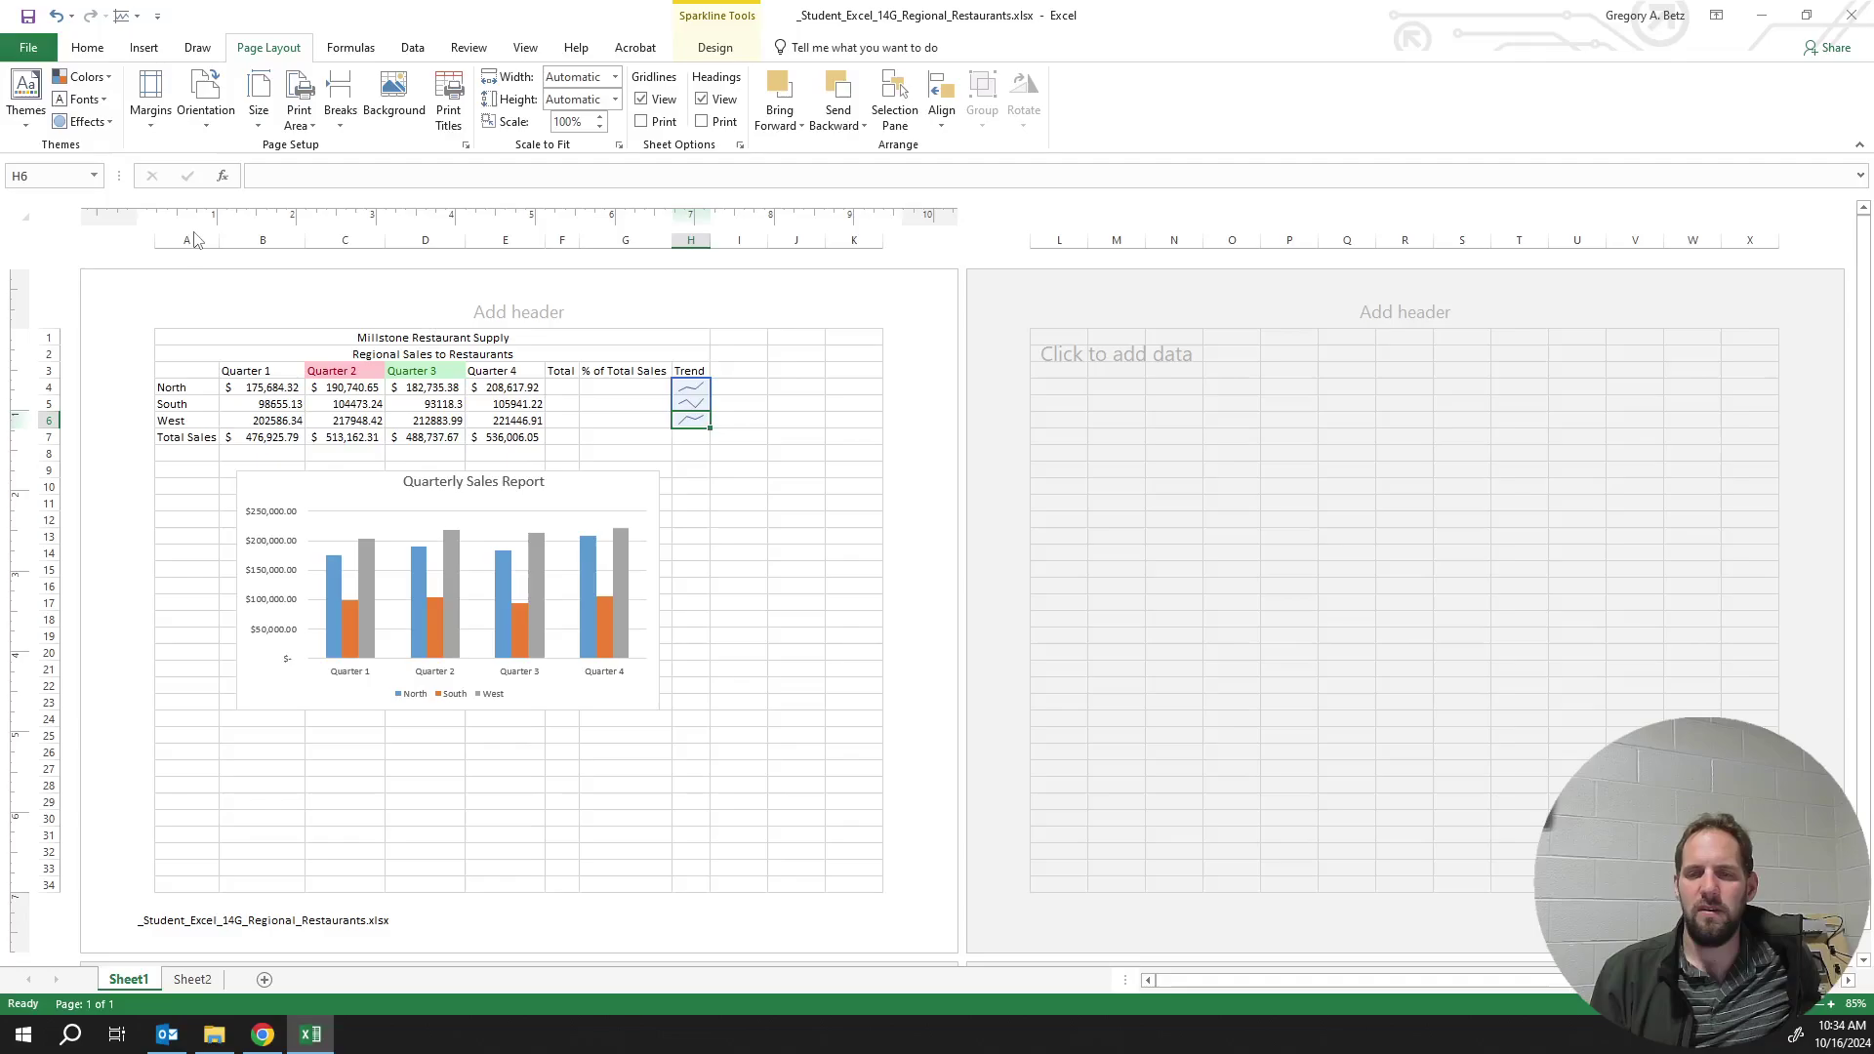
{"action": "left_click_drag", "start_coordinate": [194, 240], "coordinate": [509, 246]}
{"action": "double_click", "coordinate": [508, 246]}
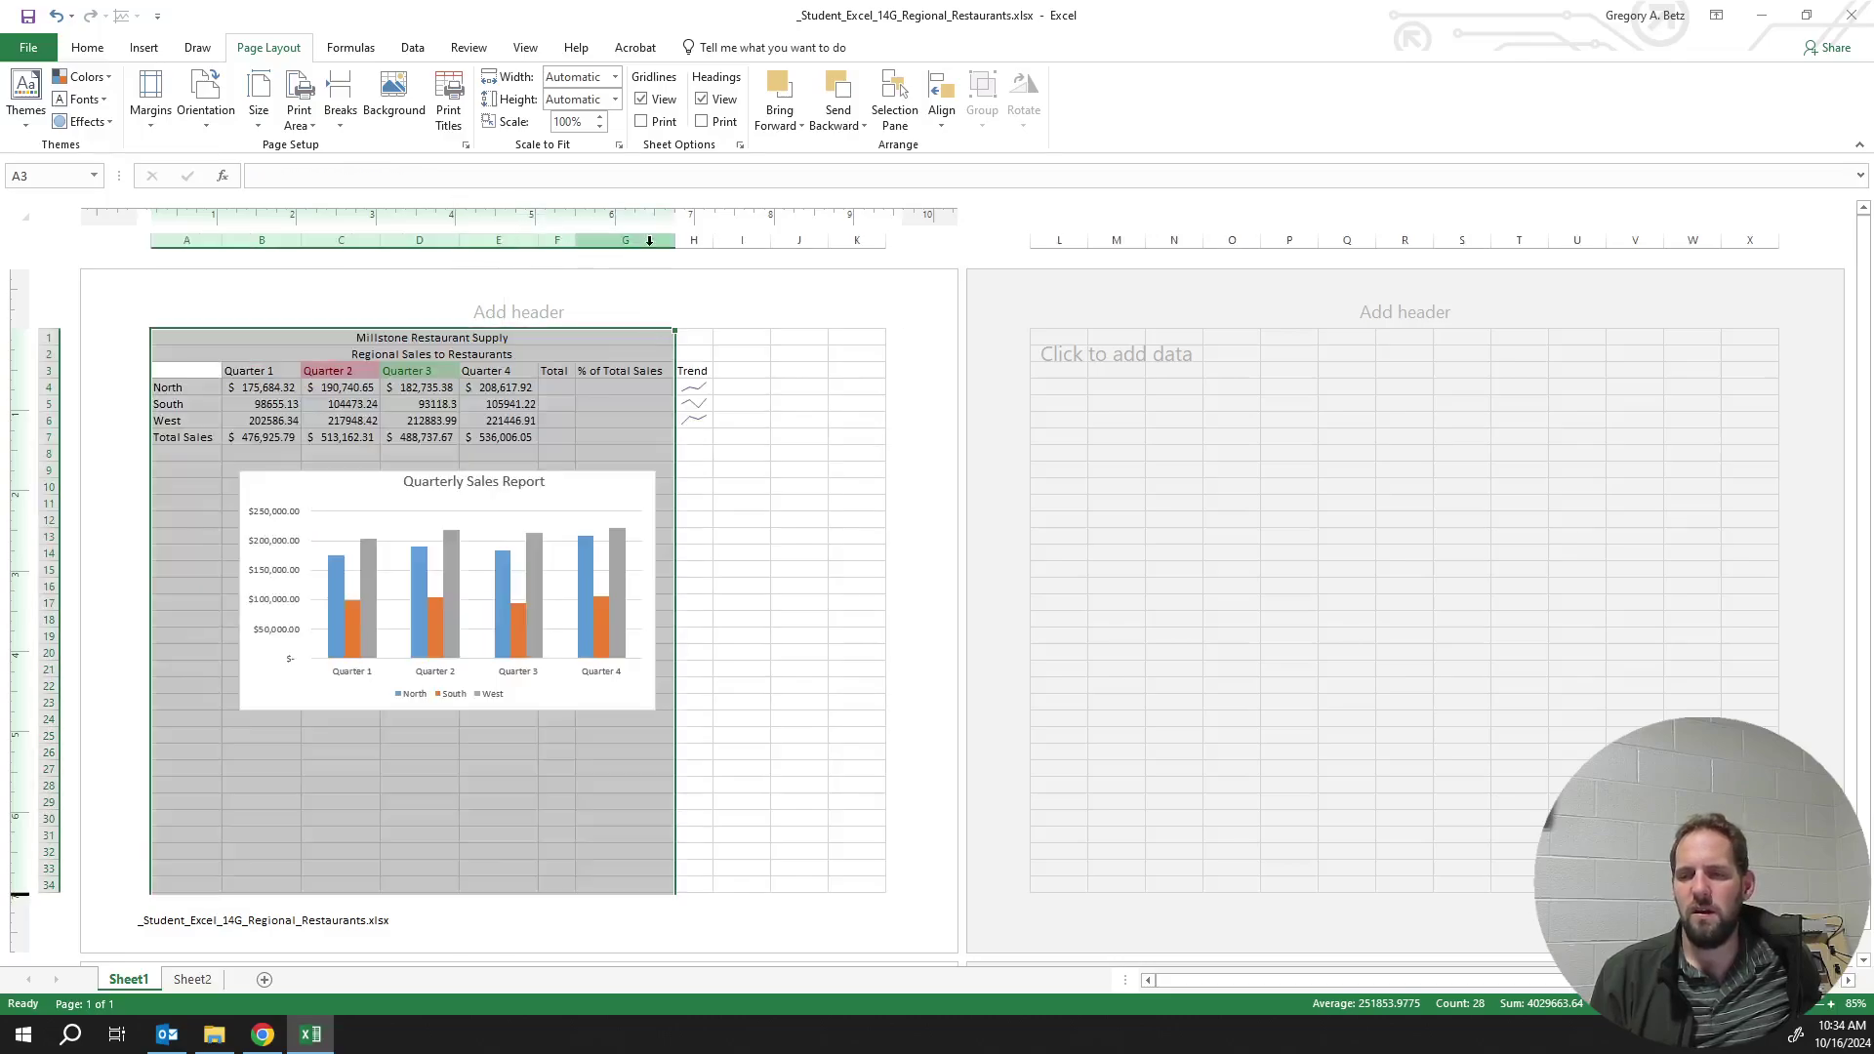
{"action": "left_click_drag", "start_coordinate": [675, 239], "coordinate": [683, 240]}
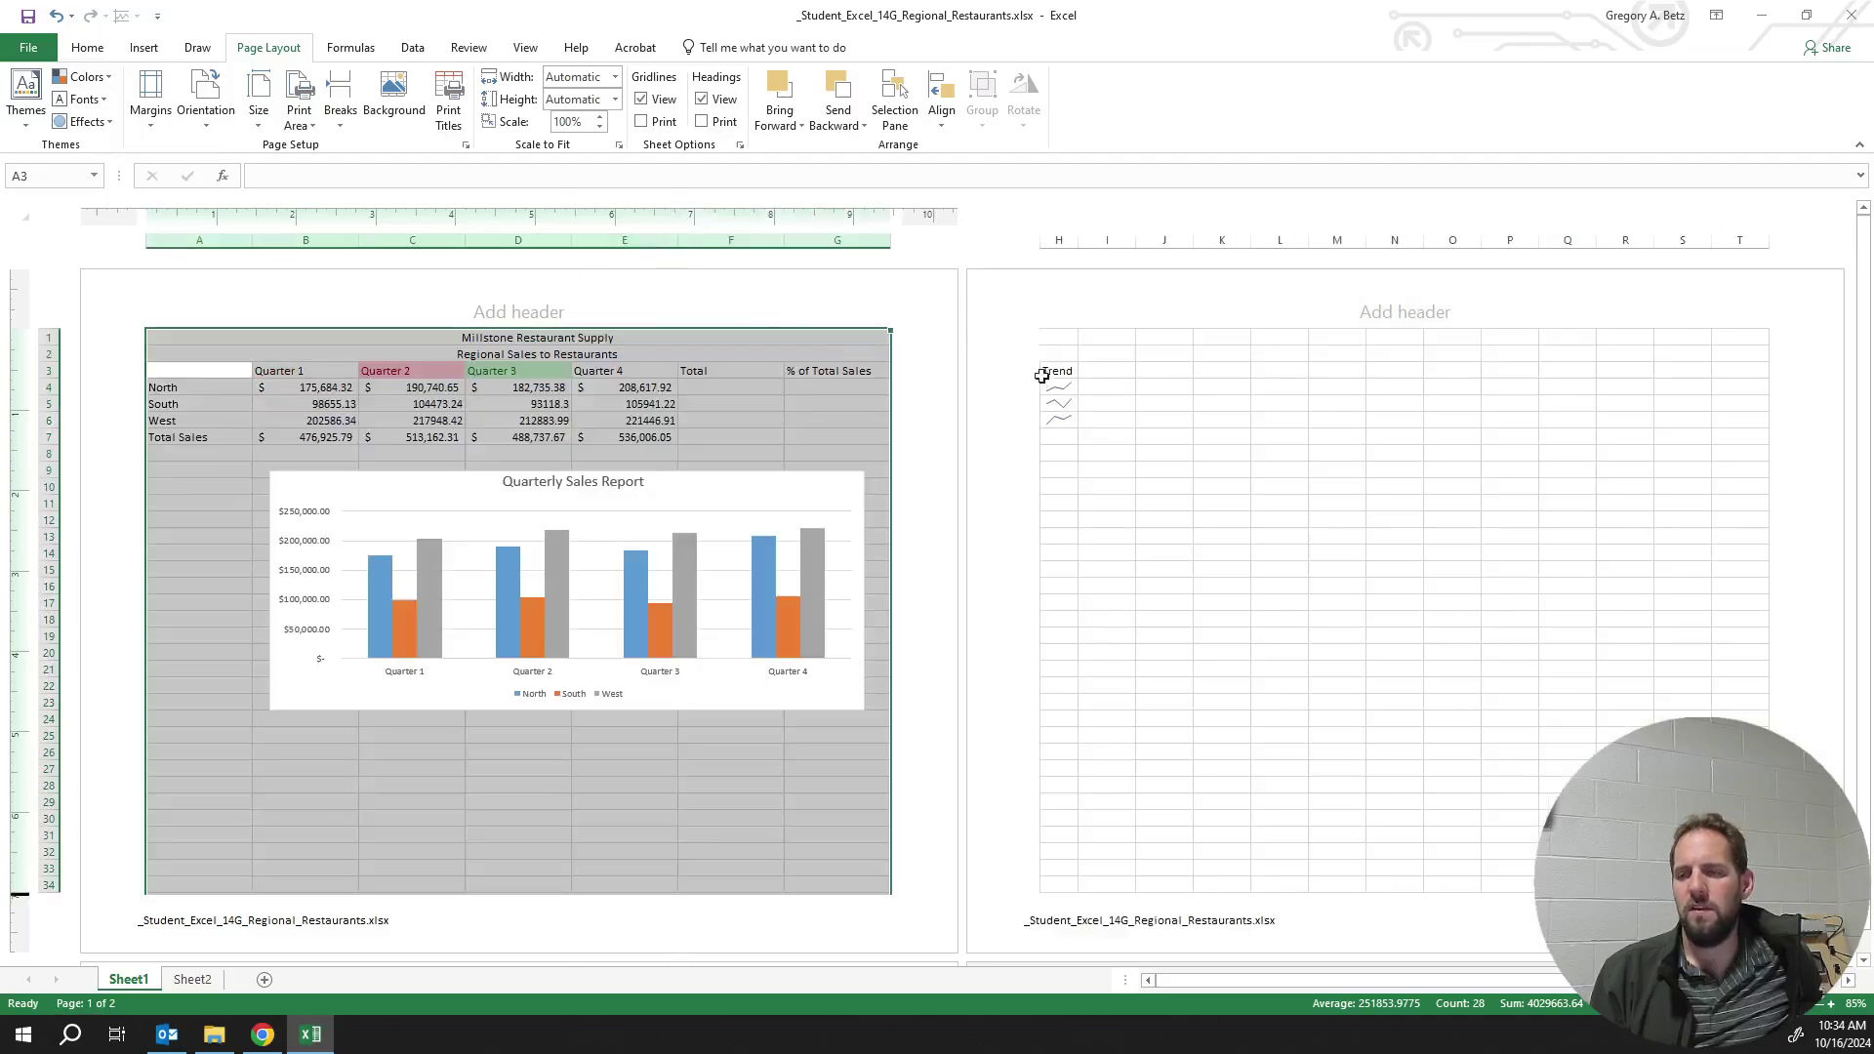
Select the Trend cells H3:H7 and examine both pages in the print preview, returning to the worksheet
{"action": "left_click", "coordinate": [1160, 459]}
{"action": "left_click_drag", "start_coordinate": [1058, 377], "coordinate": [1067, 451]}
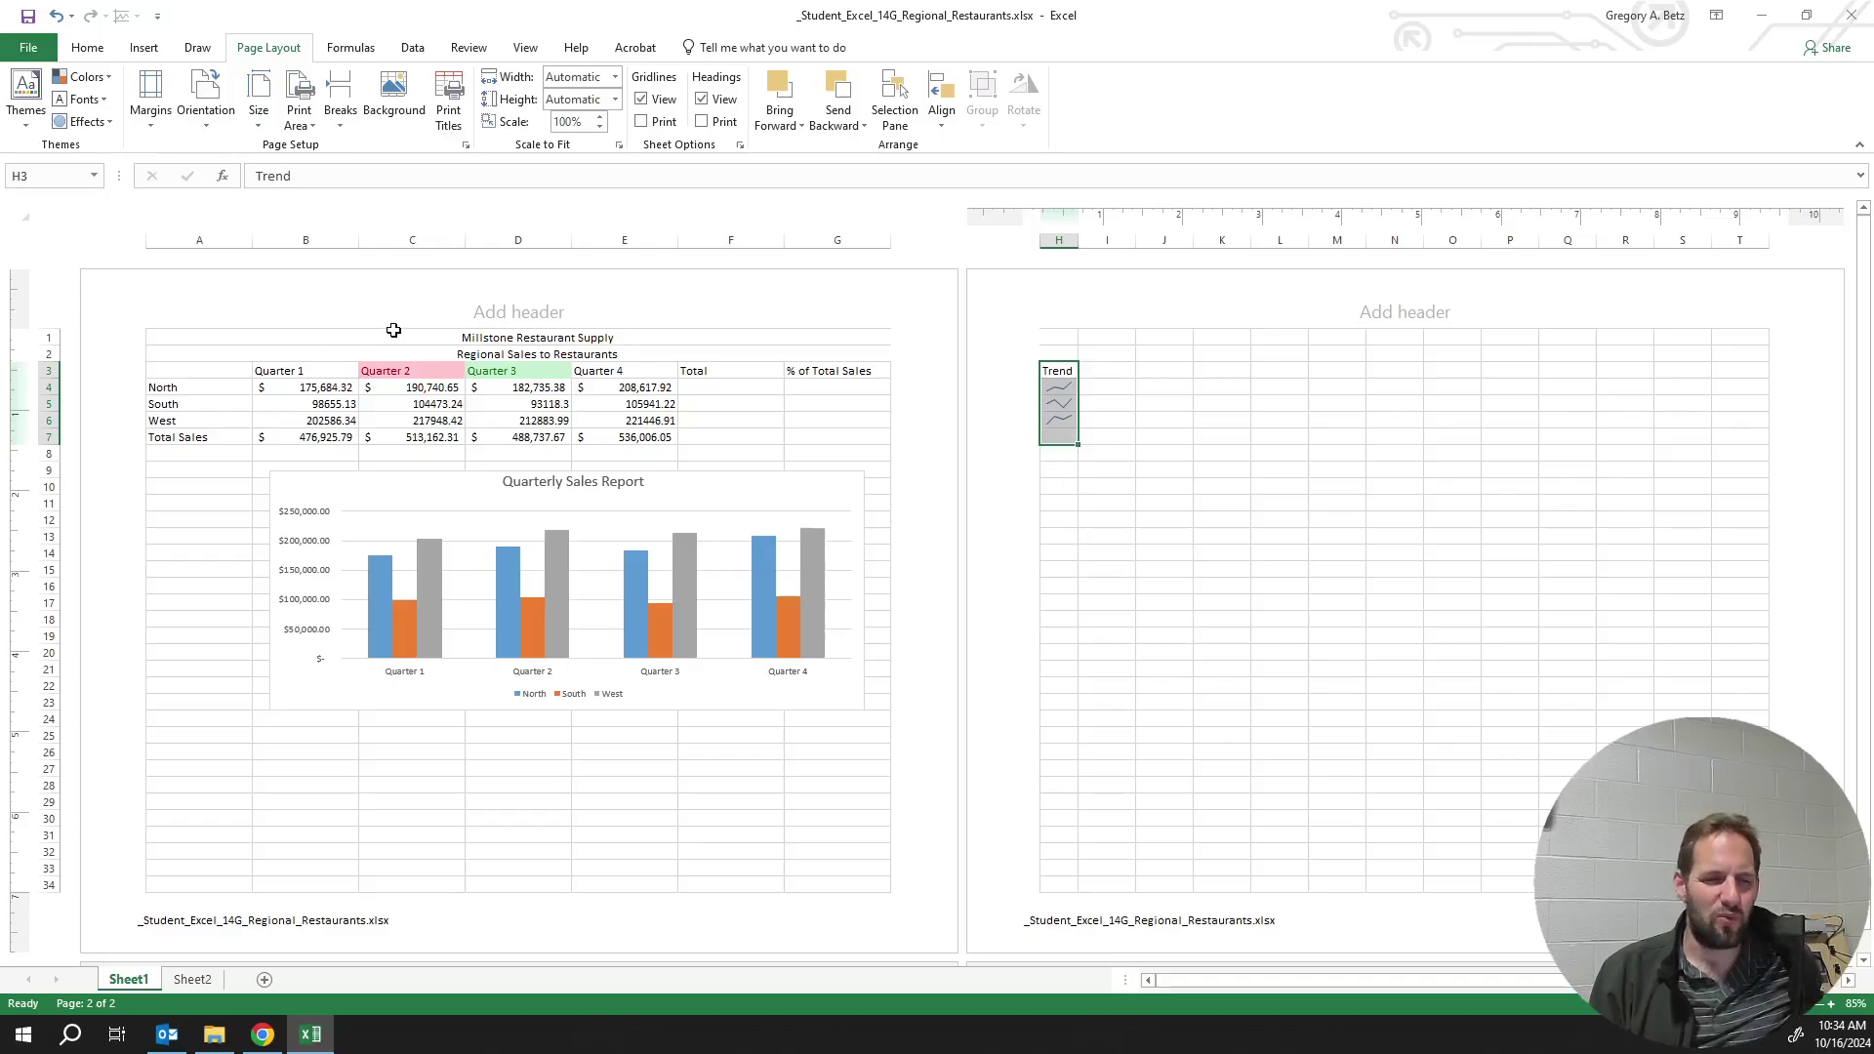
{"action": "left_click", "coordinate": [29, 47]}
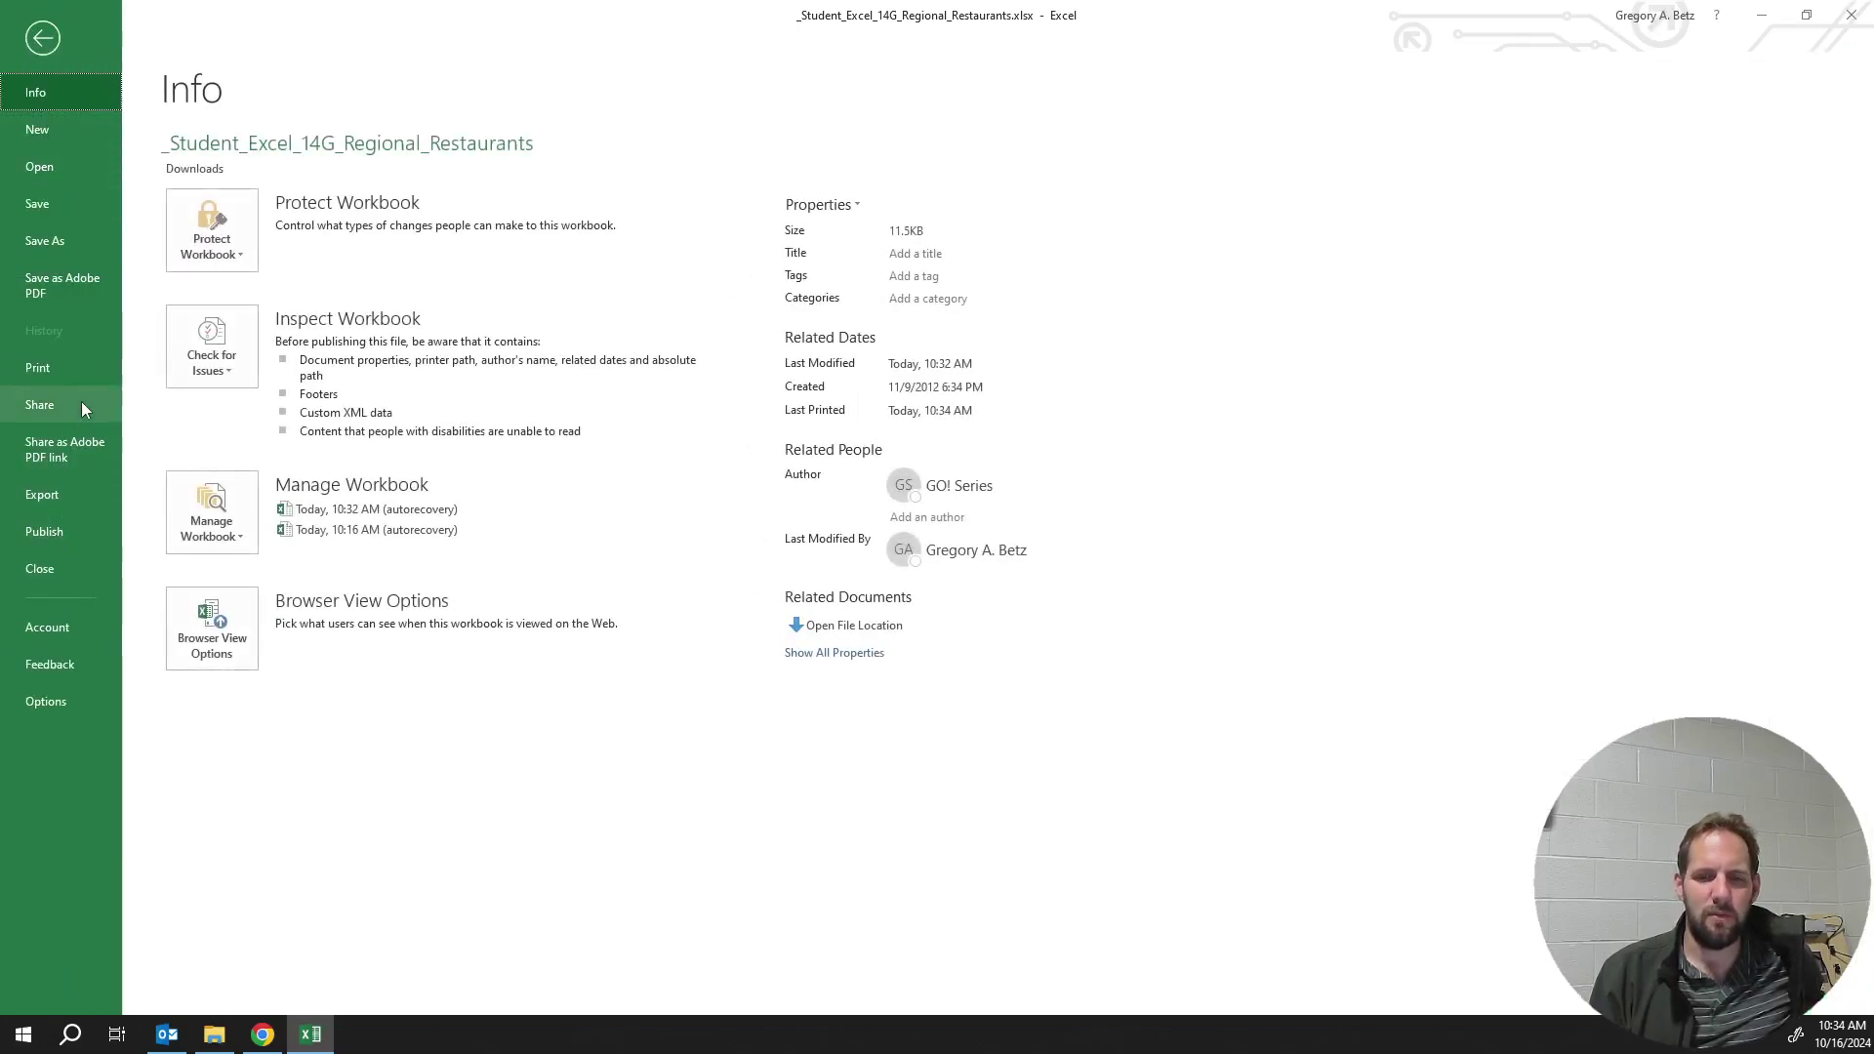
{"action": "left_click", "coordinate": [78, 377]}
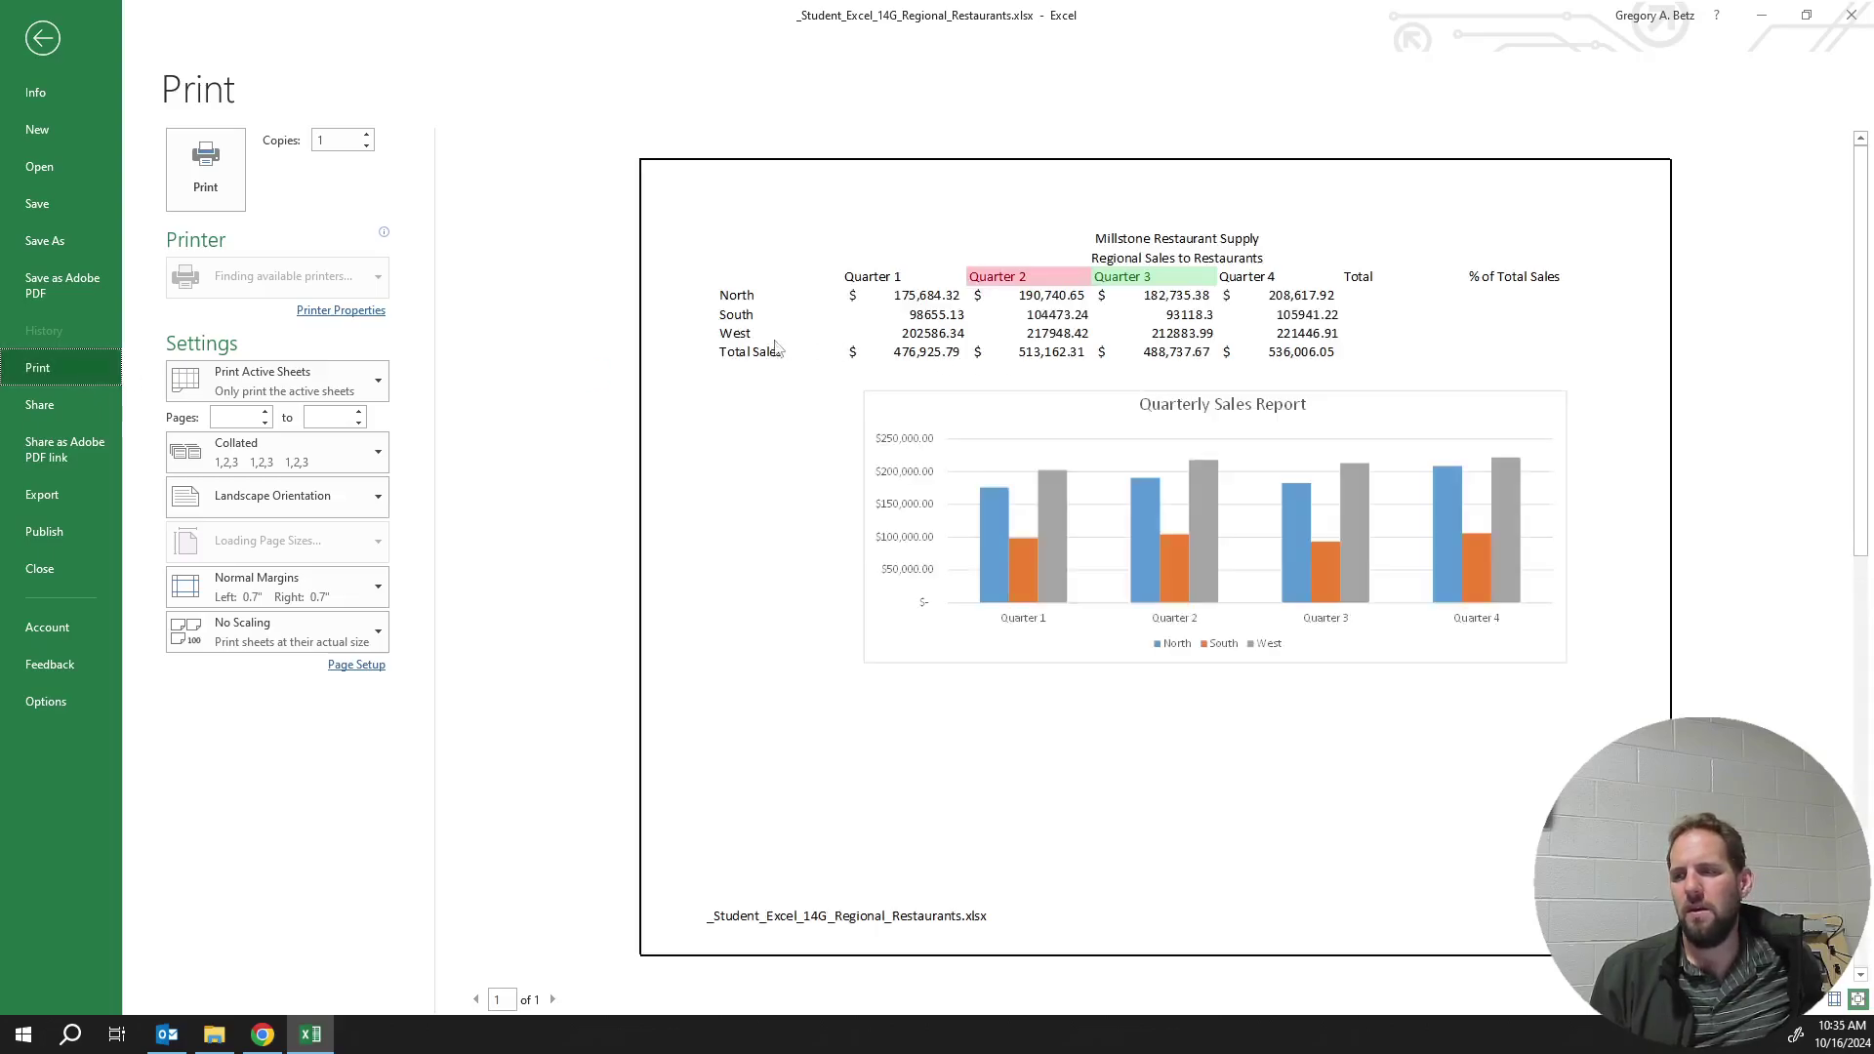
{"action": "scroll", "coordinate": [1573, 454], "scroll_direction": "down", "scroll_amount": 1}
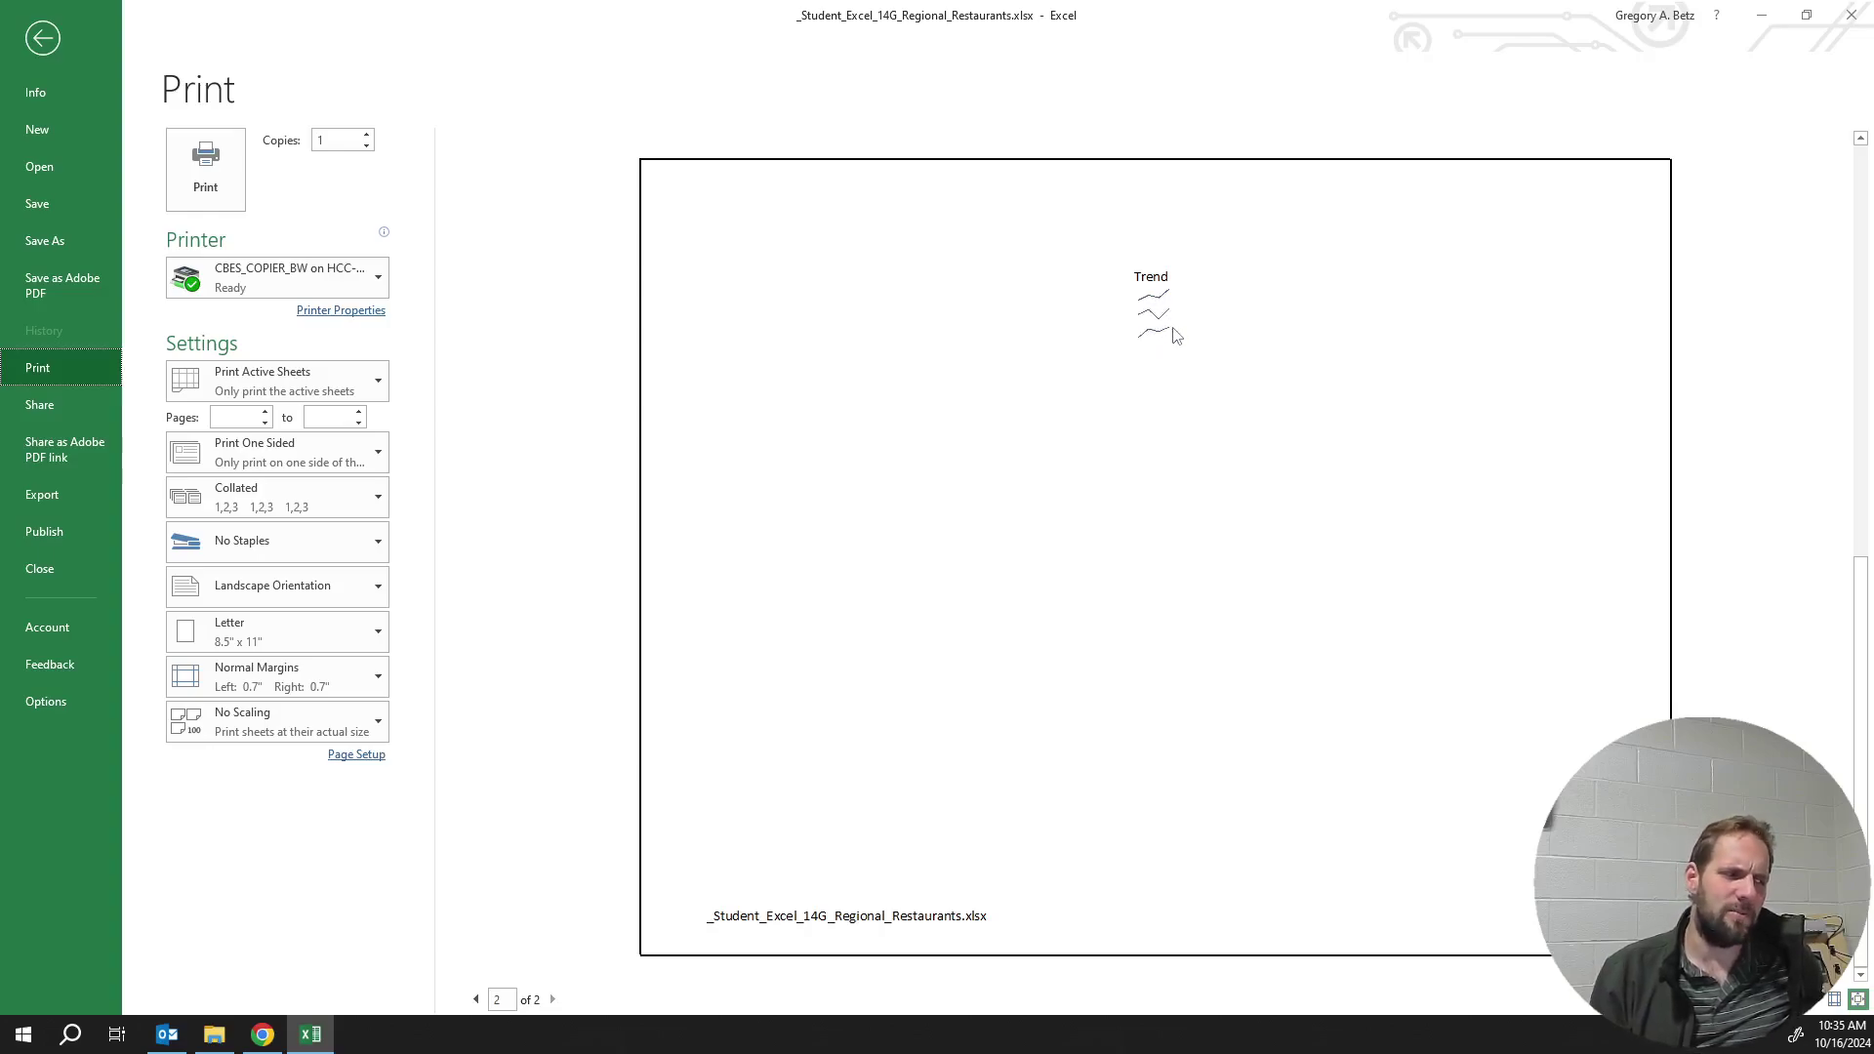
{"action": "scroll", "coordinate": [1123, 332], "scroll_direction": "up", "scroll_amount": 1}
{"action": "left_click", "coordinate": [43, 39]}
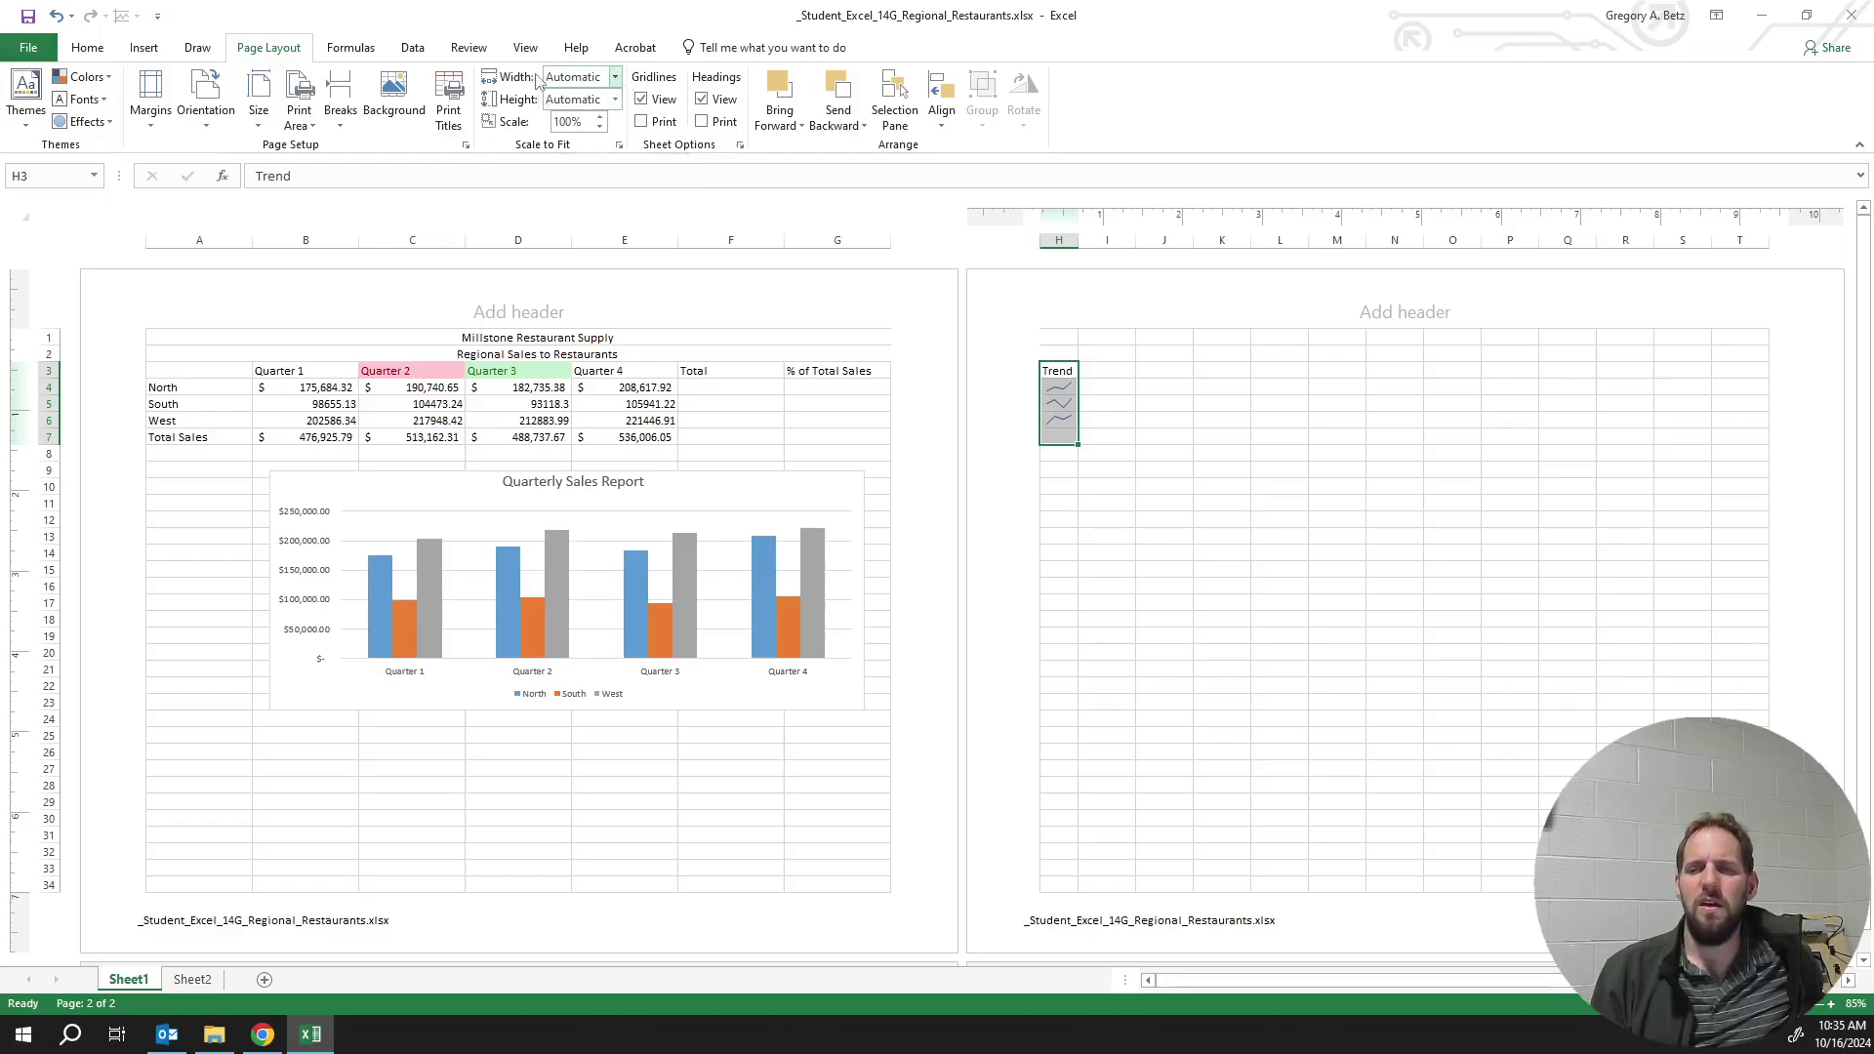
Scale the printout's width to 1 page and check the result in the print preview
{"action": "left_click", "coordinate": [615, 77]}
{"action": "left_click", "coordinate": [576, 93]}
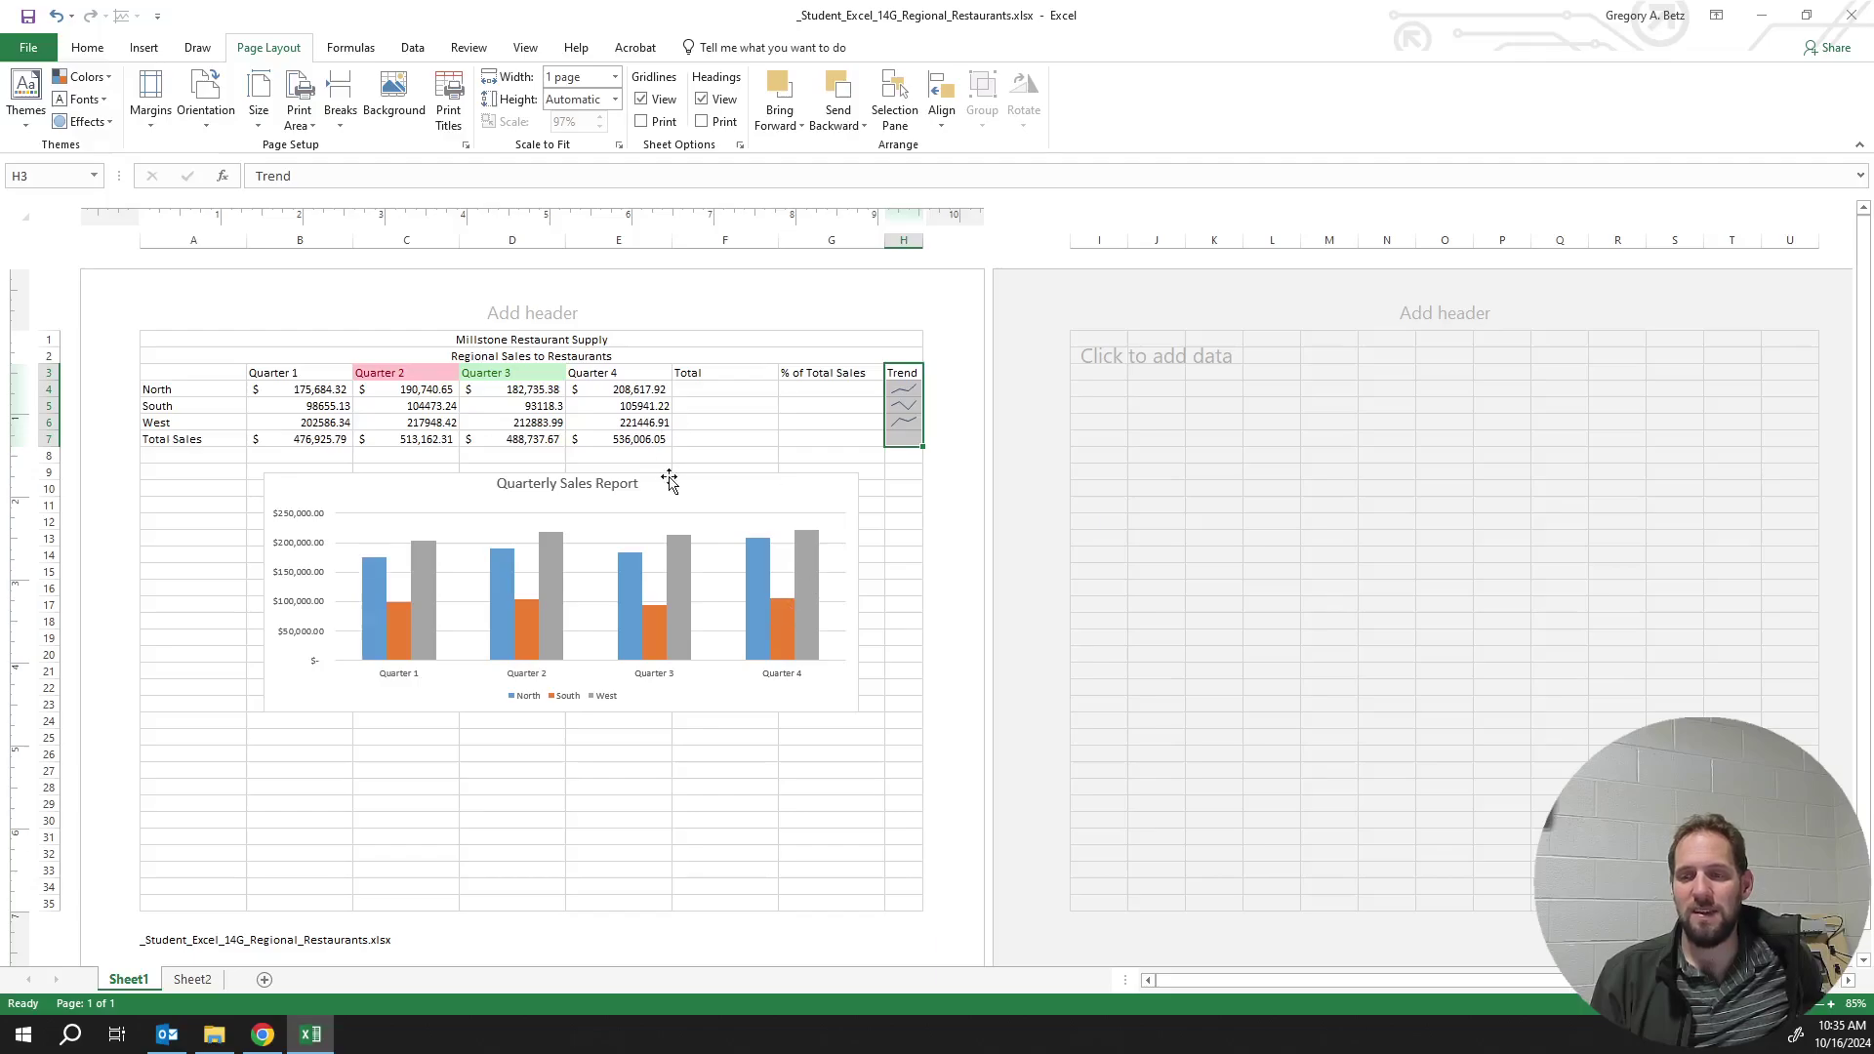
{"action": "left_click", "coordinate": [642, 421]}
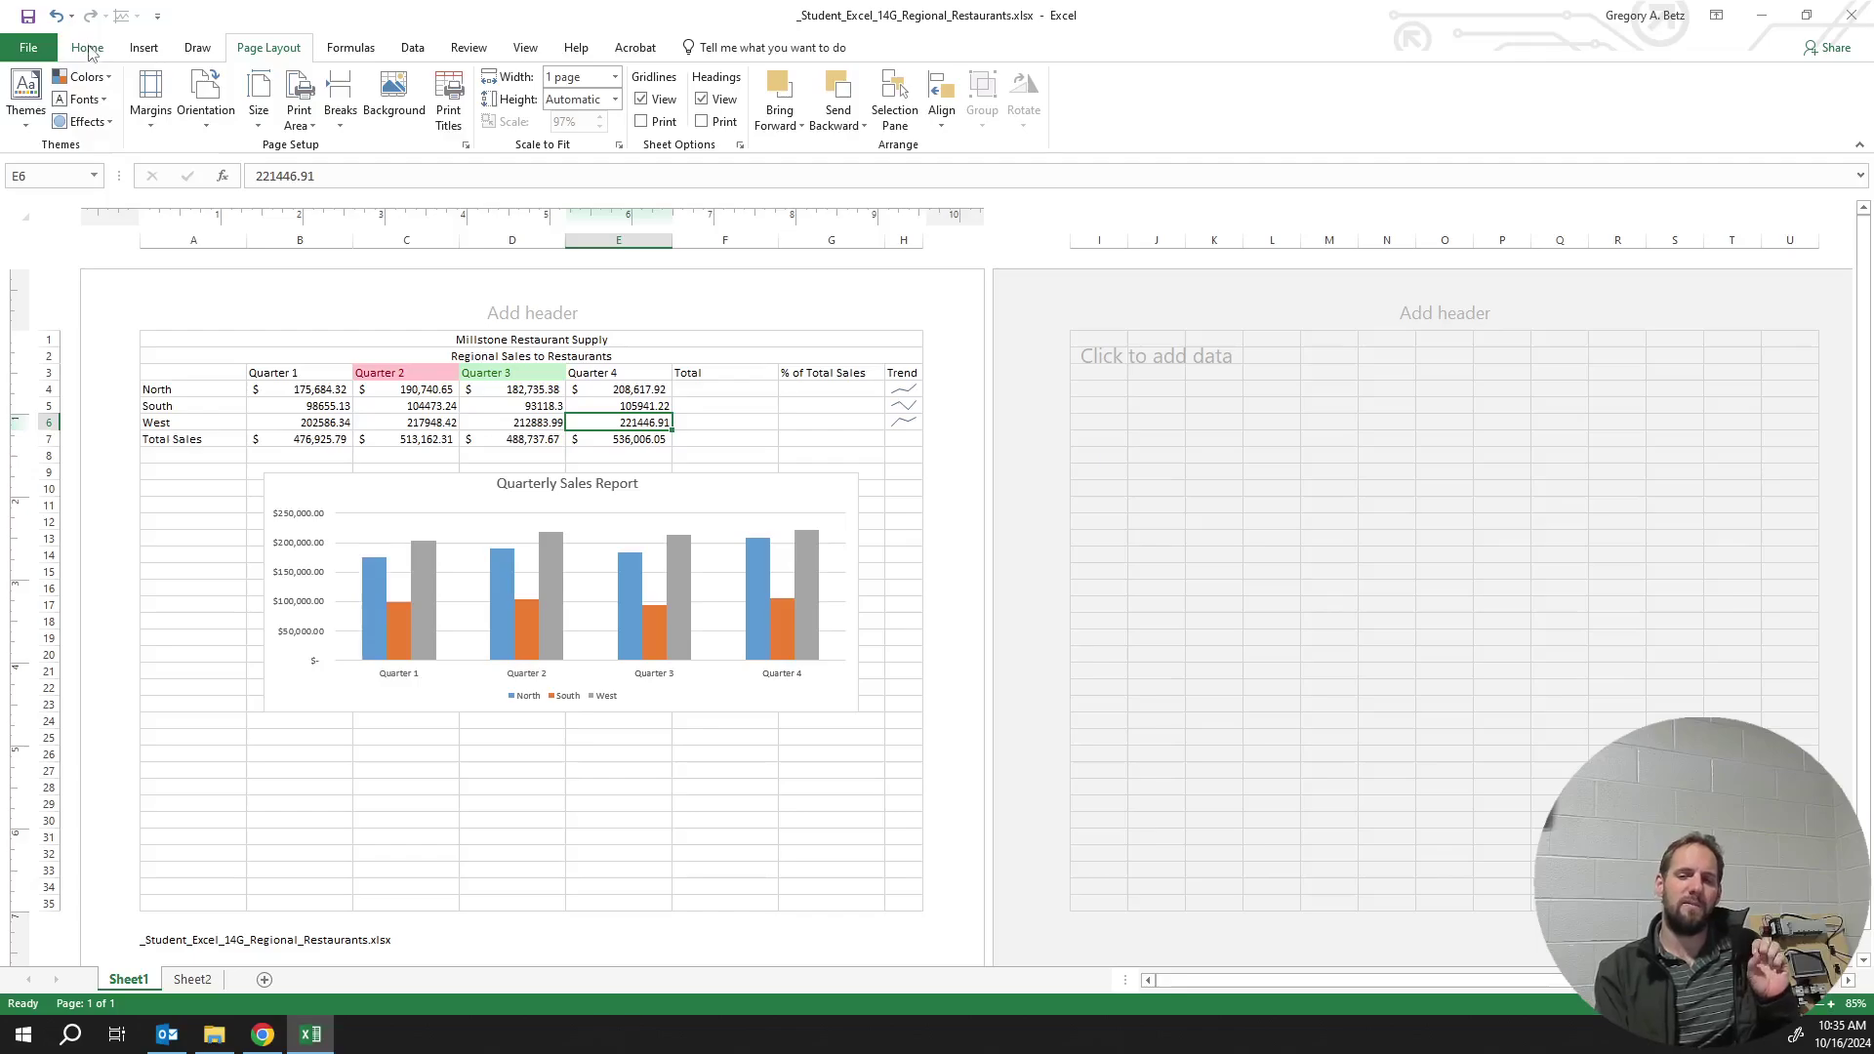
{"action": "left_click", "coordinate": [28, 47]}
{"action": "left_click", "coordinate": [80, 377]}
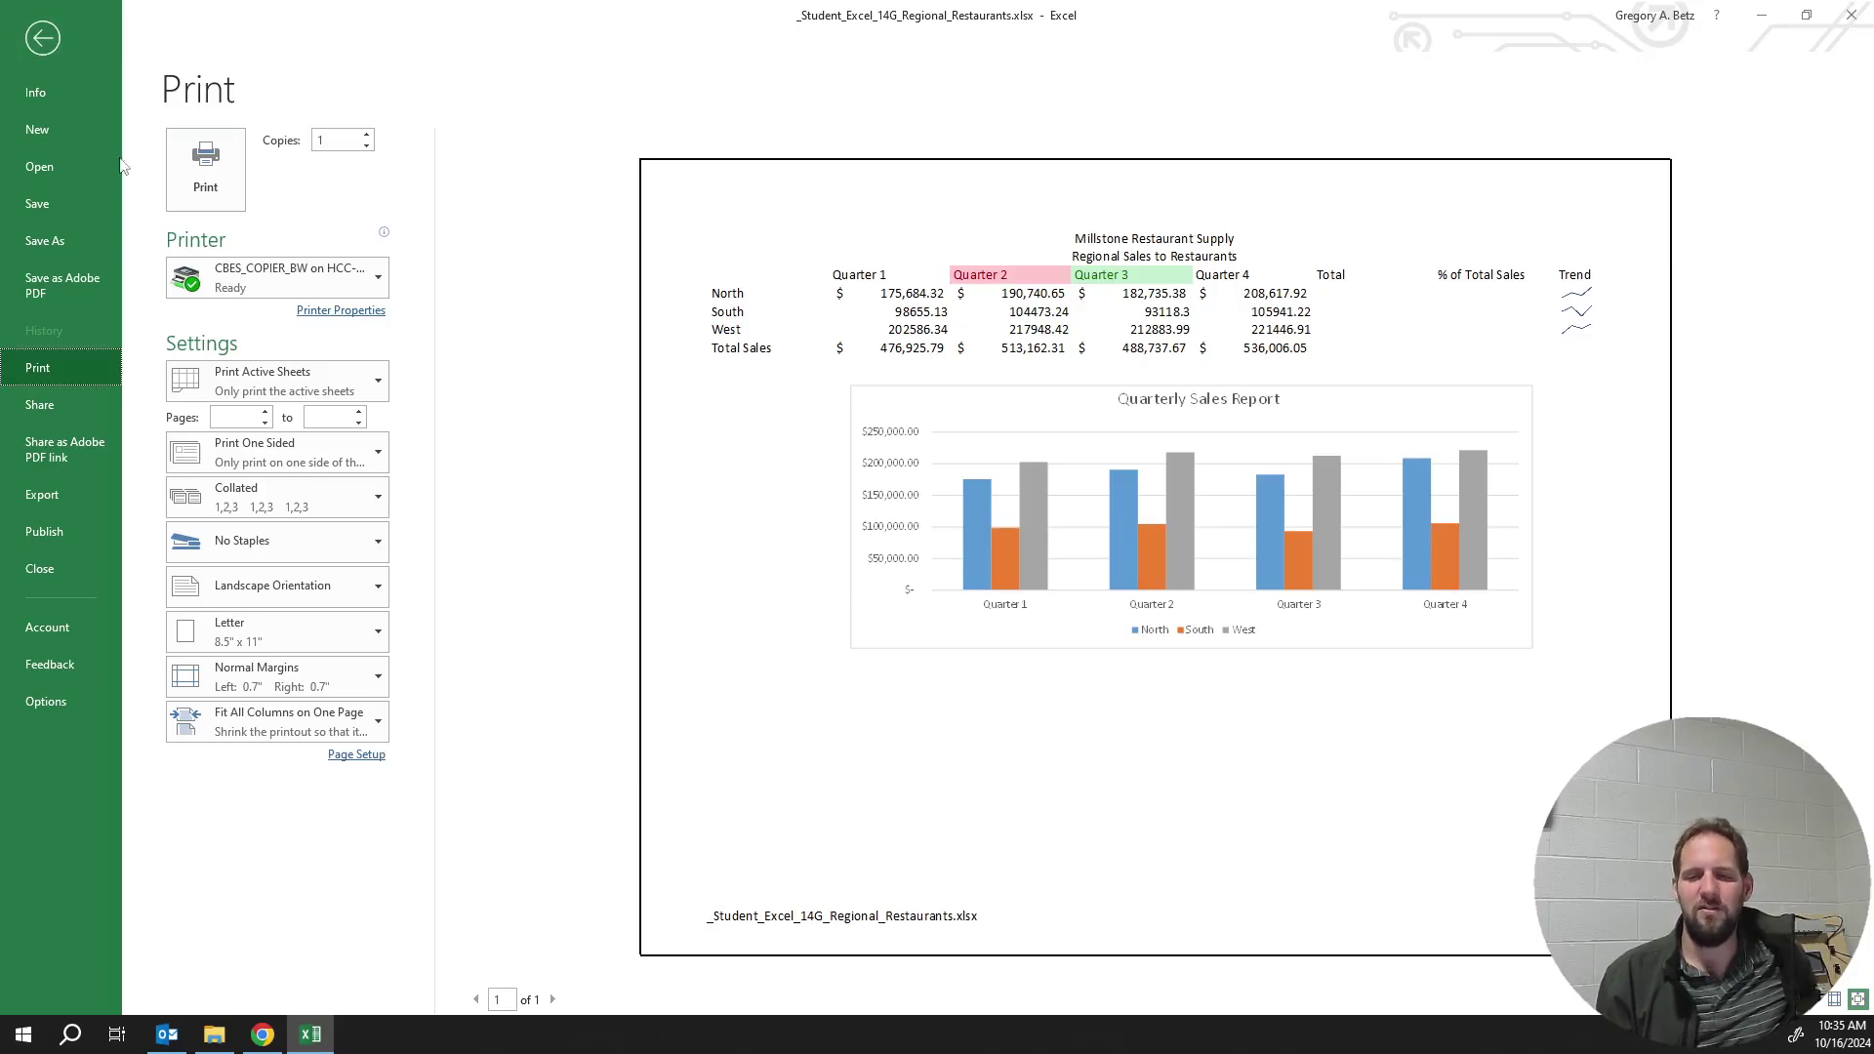
{"action": "left_click", "coordinate": [49, 42]}
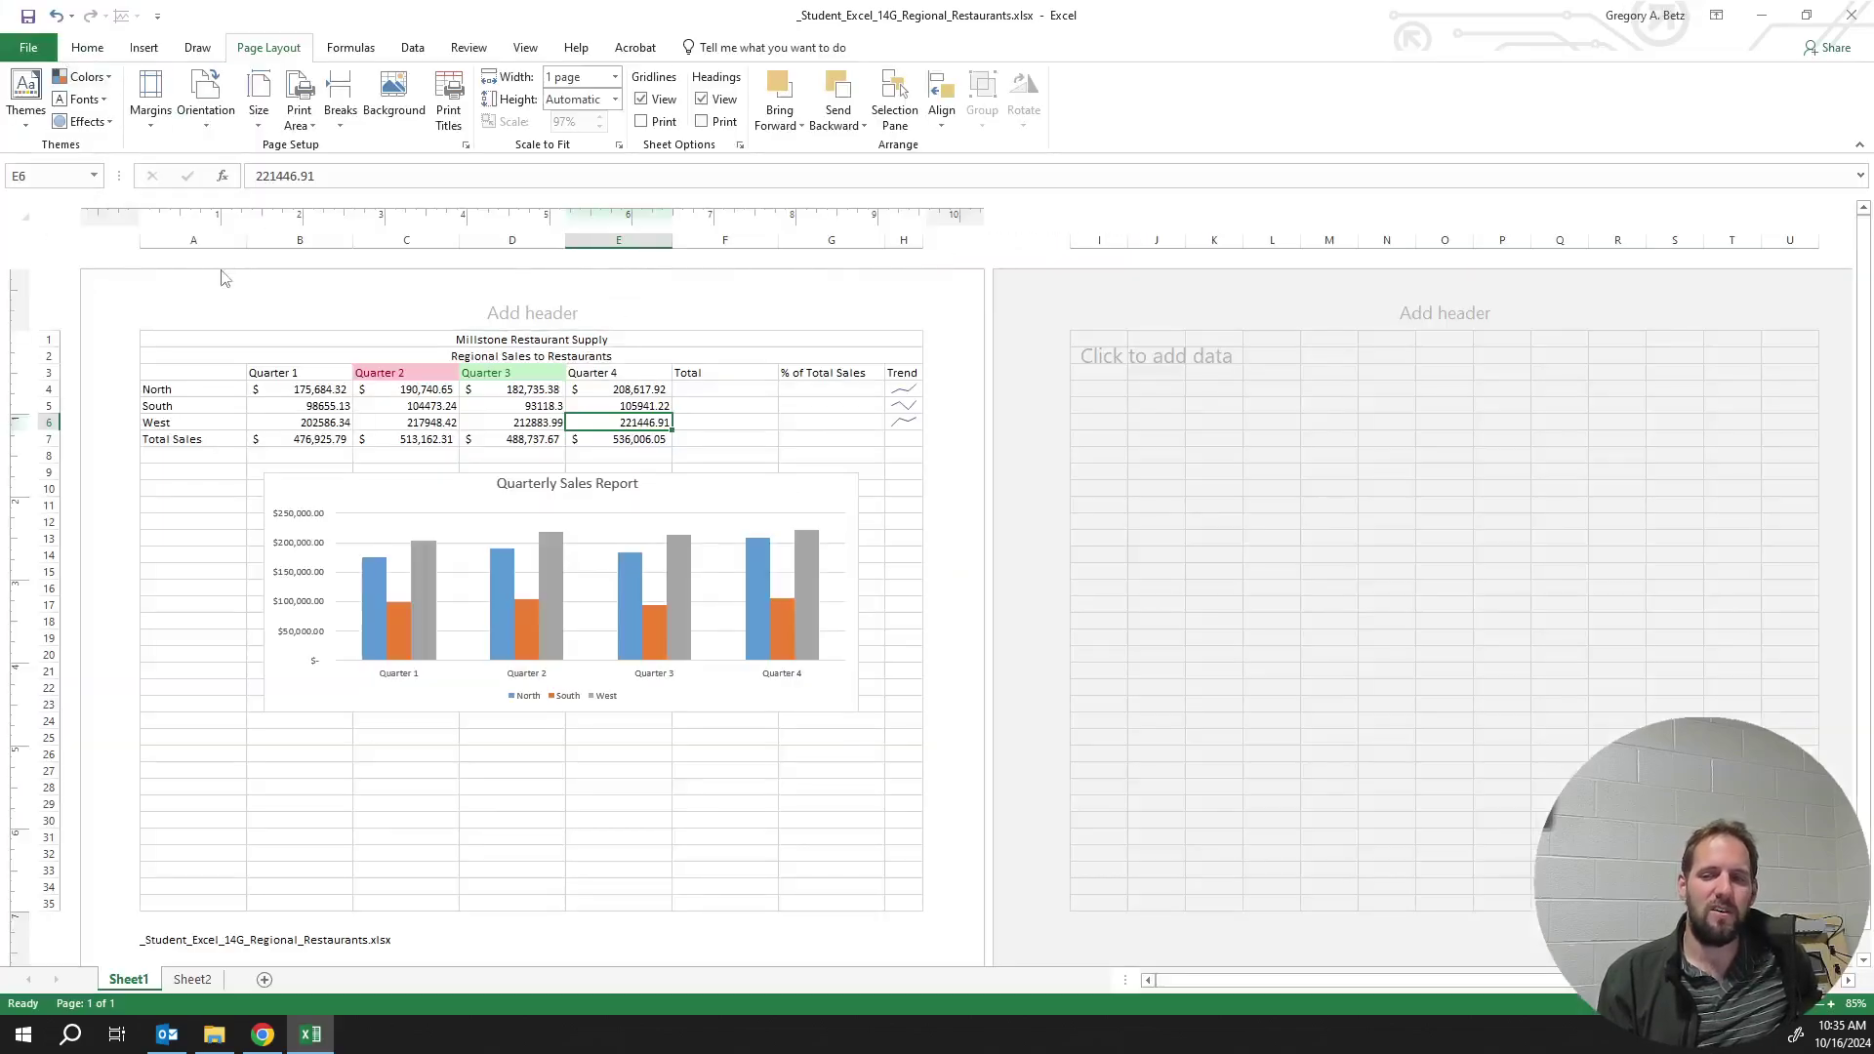
Set the printout's width scaling back to Automatic
{"action": "left_click", "coordinate": [615, 76]}
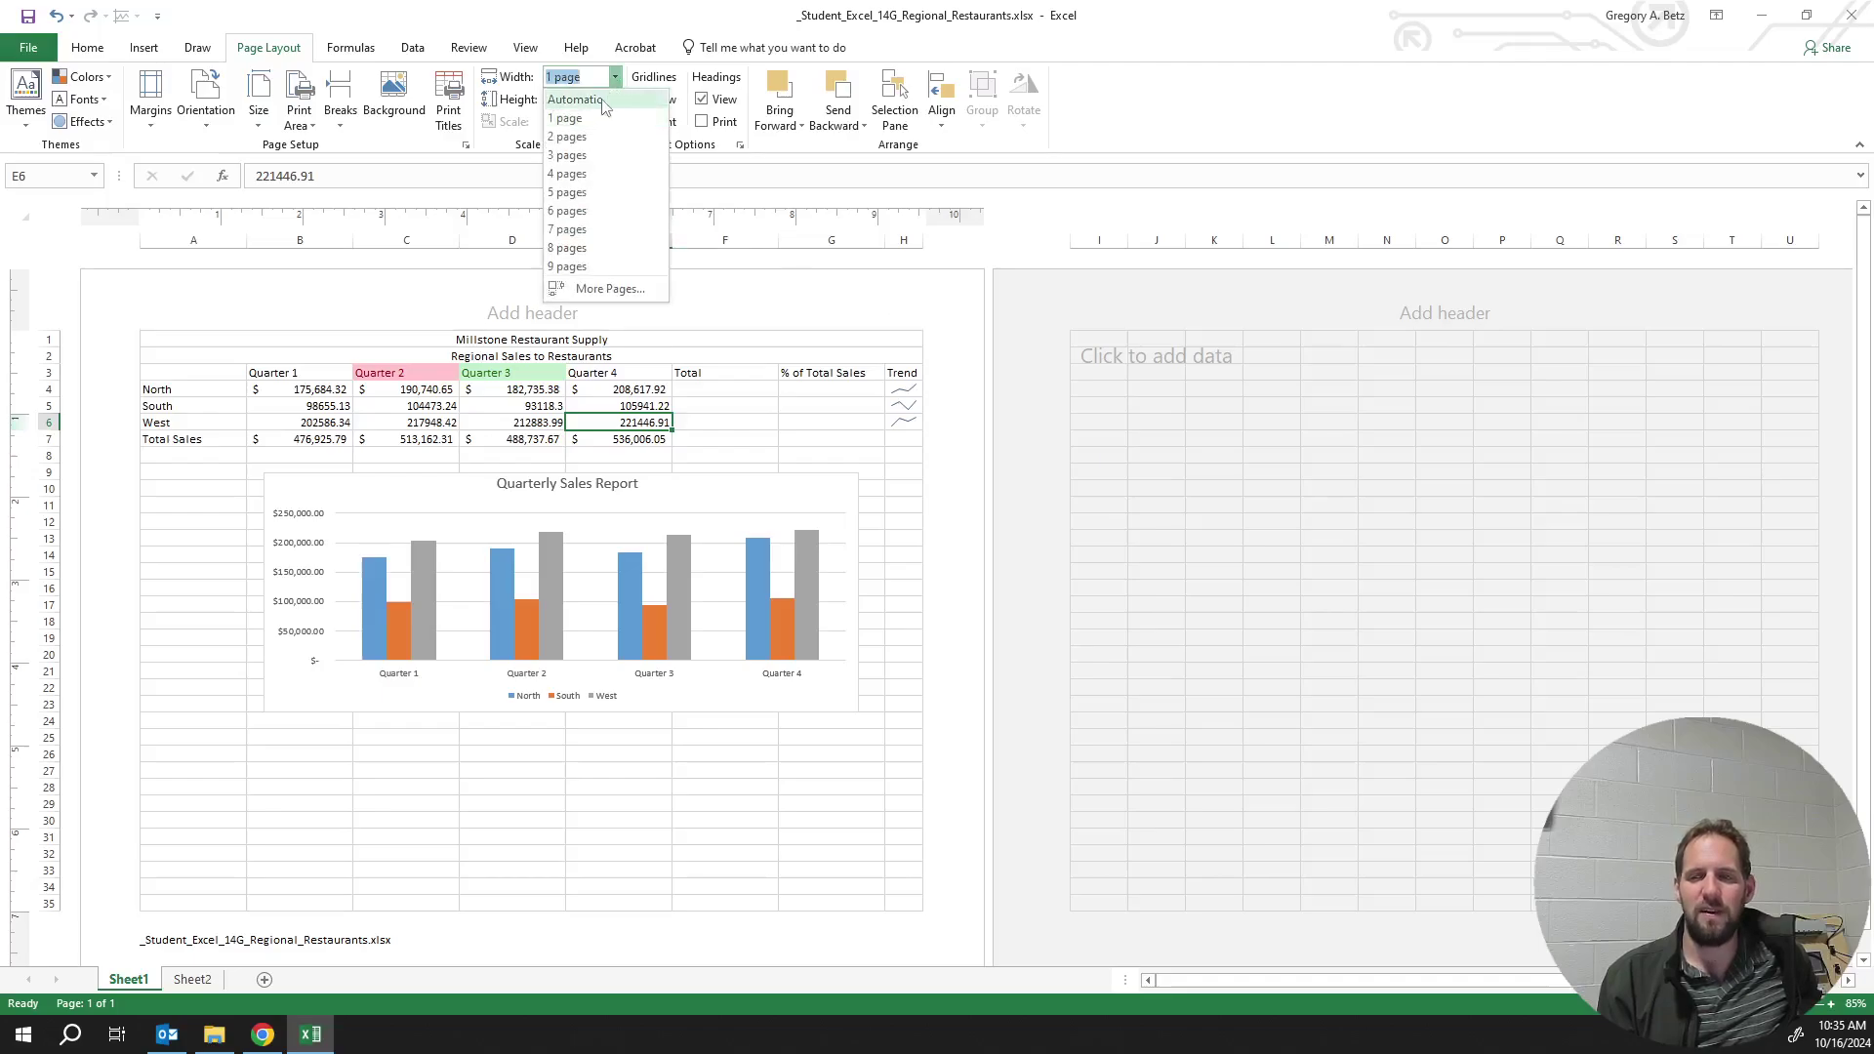
{"action": "left_click", "coordinate": [615, 76]}
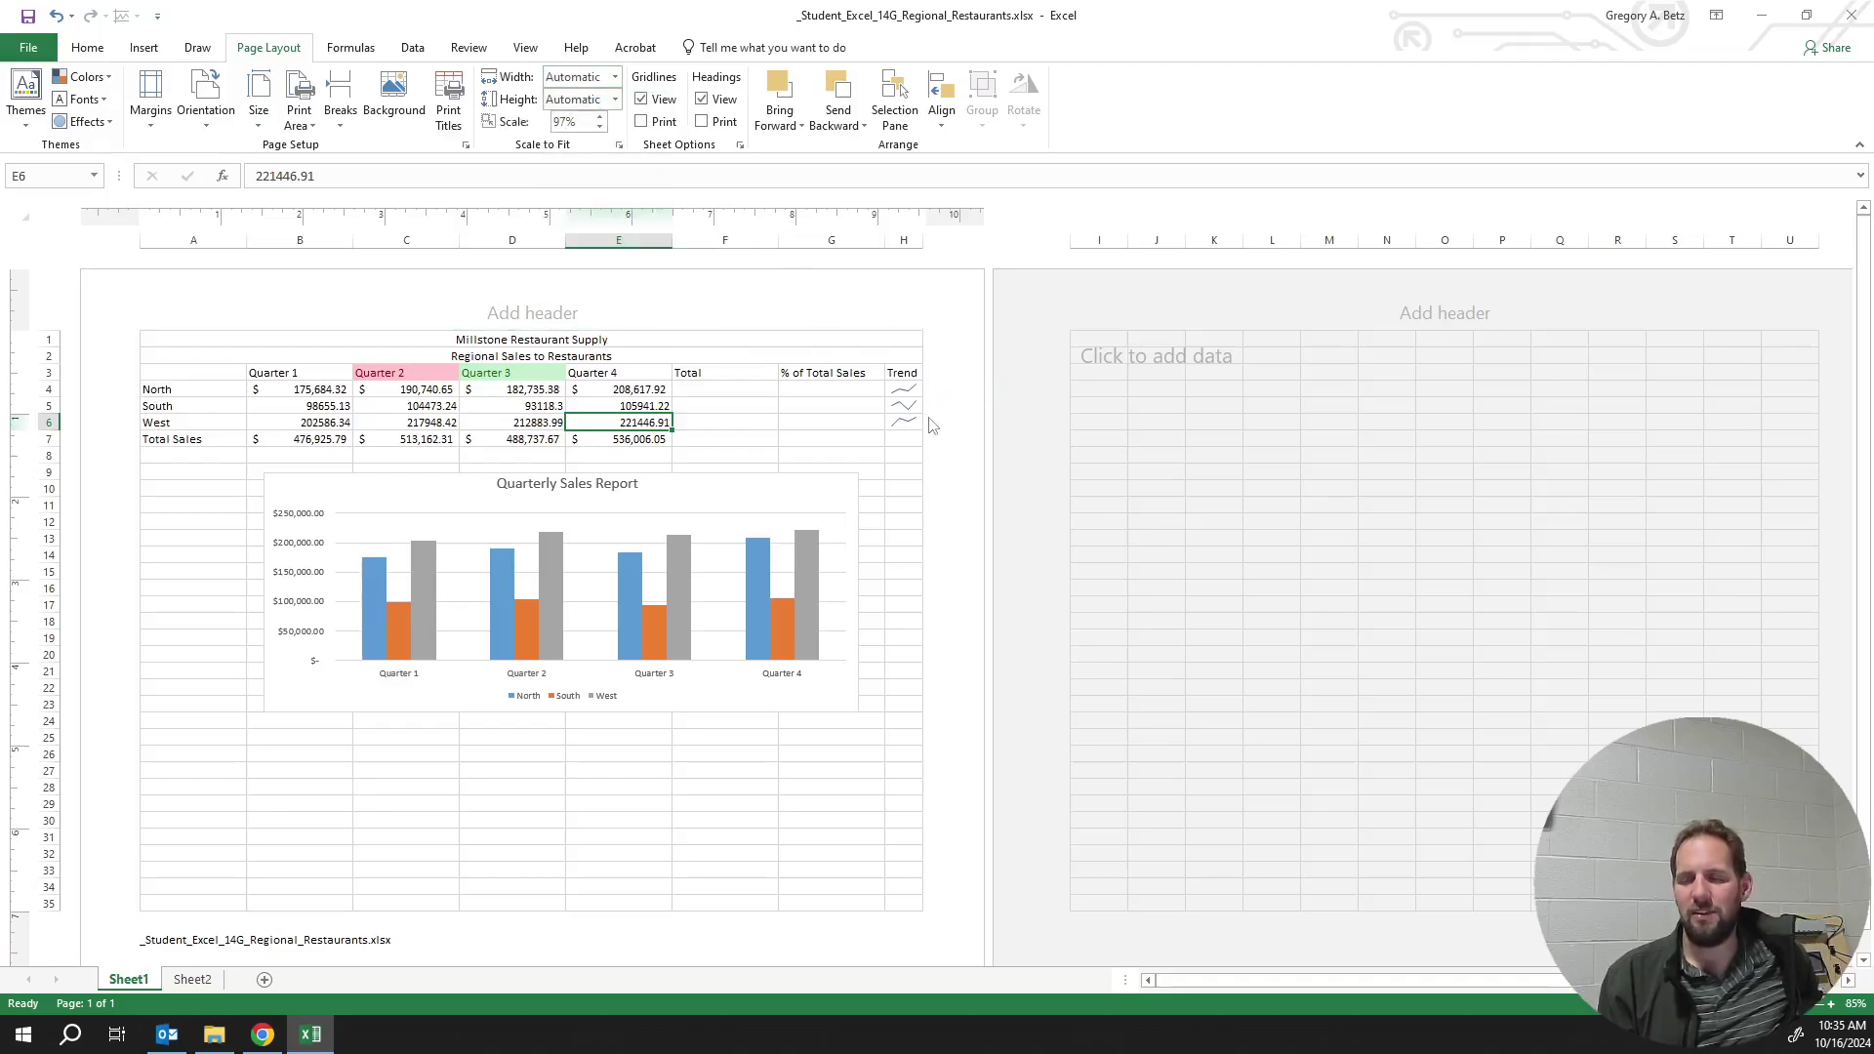
{"action": "left_click", "coordinate": [808, 440]}
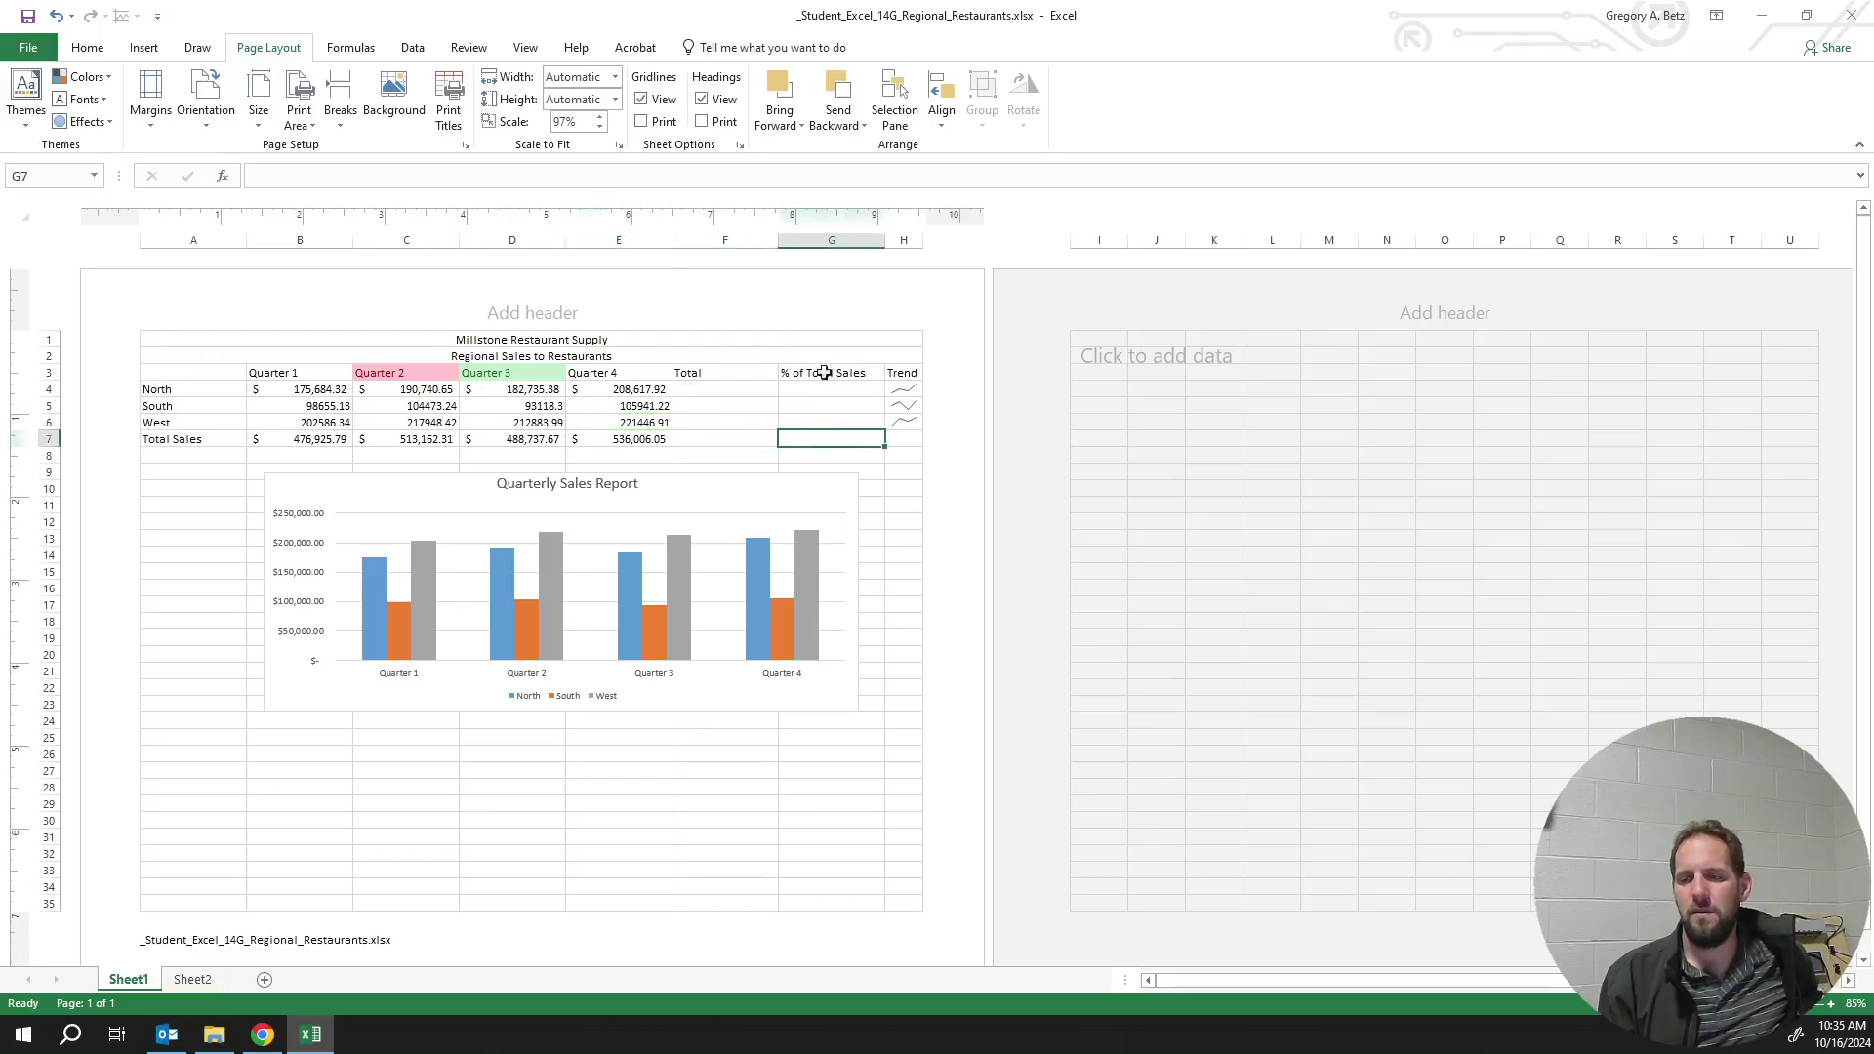
Narrow the empty Total column F to just wider than its heading
{"action": "left_click_drag", "start_coordinate": [781, 247], "coordinate": [753, 240]}
{"action": "left_click", "coordinate": [755, 240]}
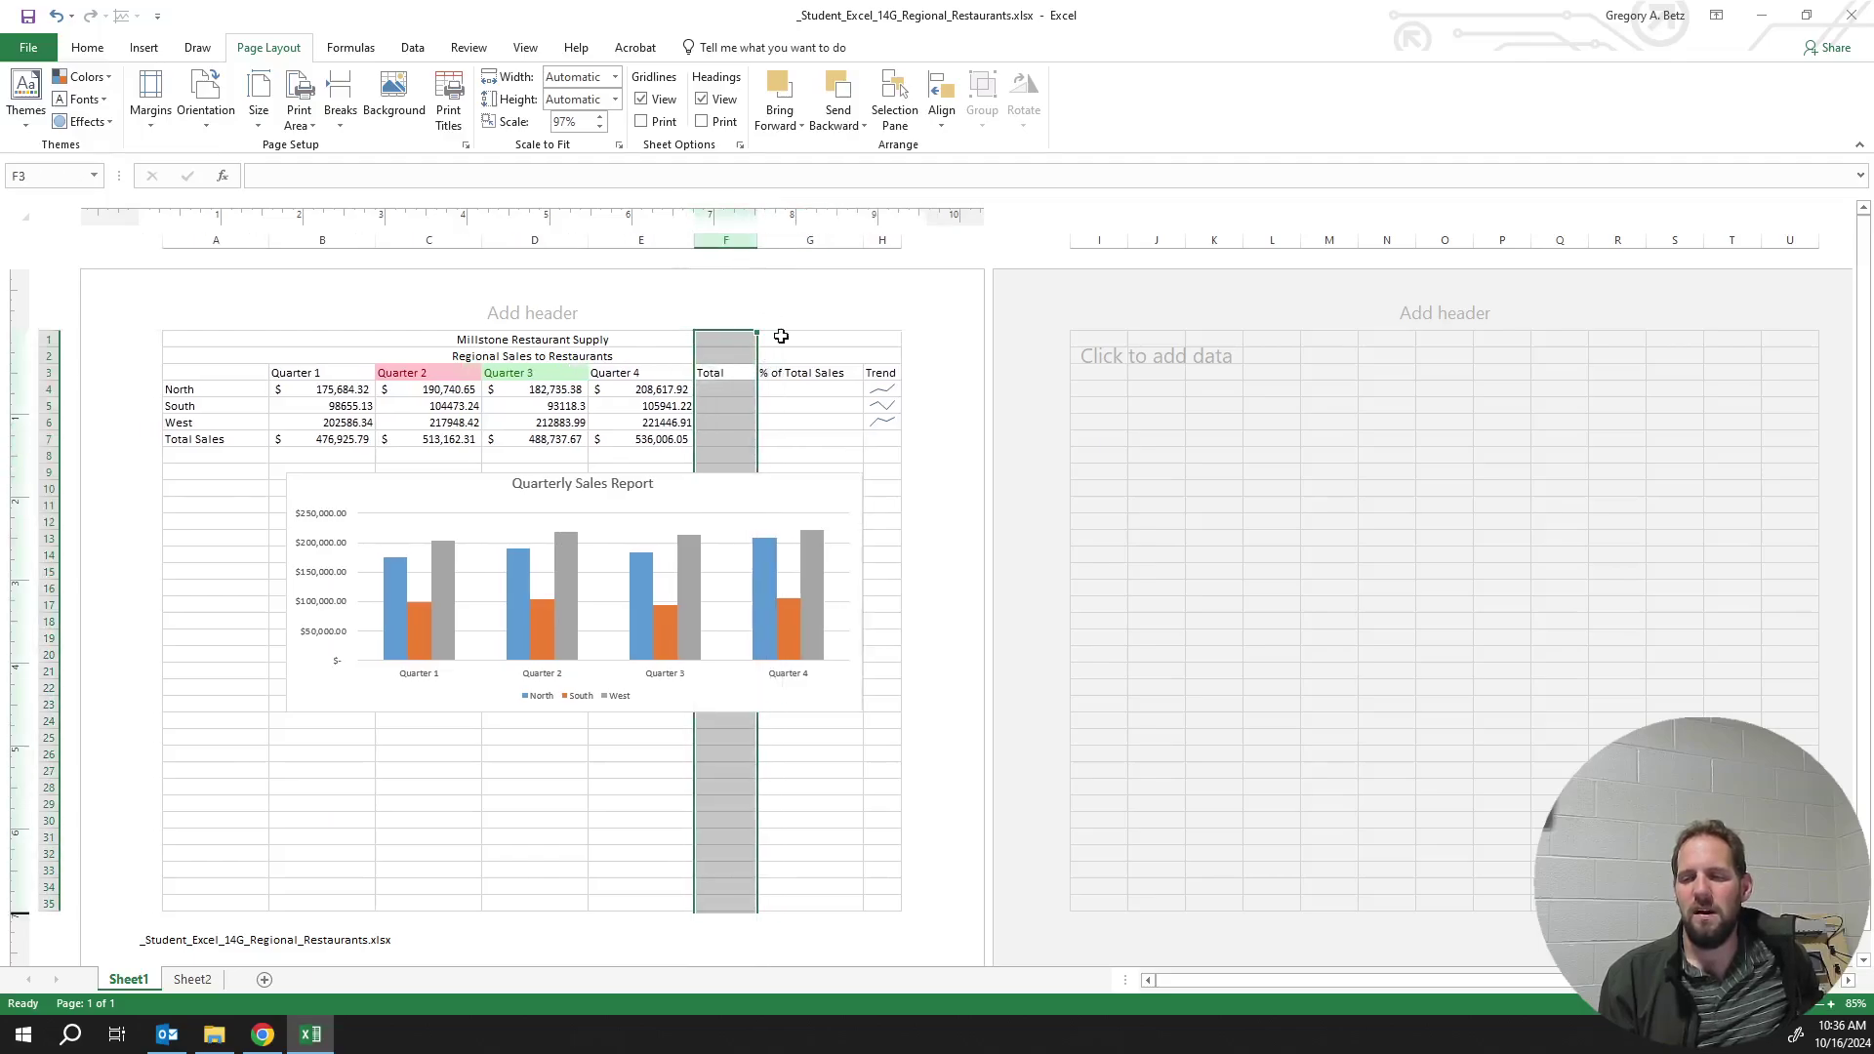
{"action": "left_click", "coordinate": [792, 403]}
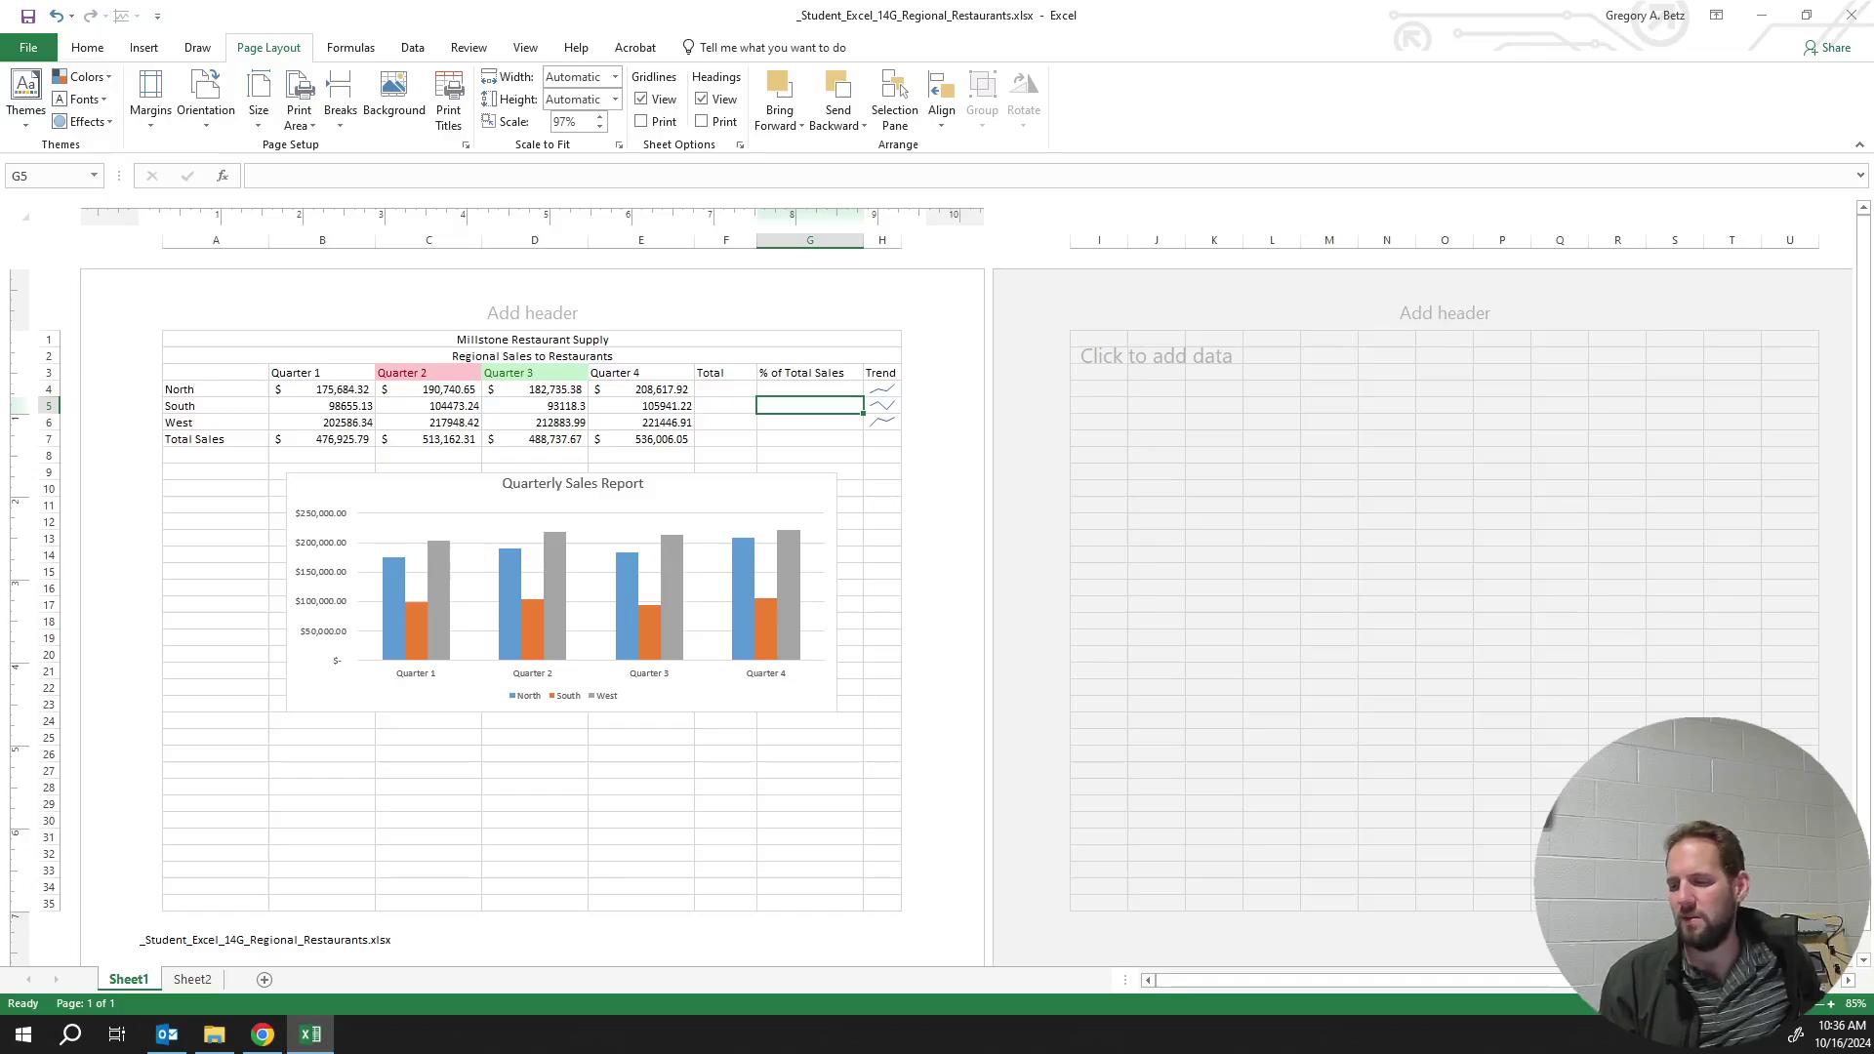
Return to Normal view and inspect the formulas behind the Total Sales cells B7 through E7
{"action": "scroll", "coordinate": [532, 586], "scroll_direction": "up", "scroll_amount": 8}
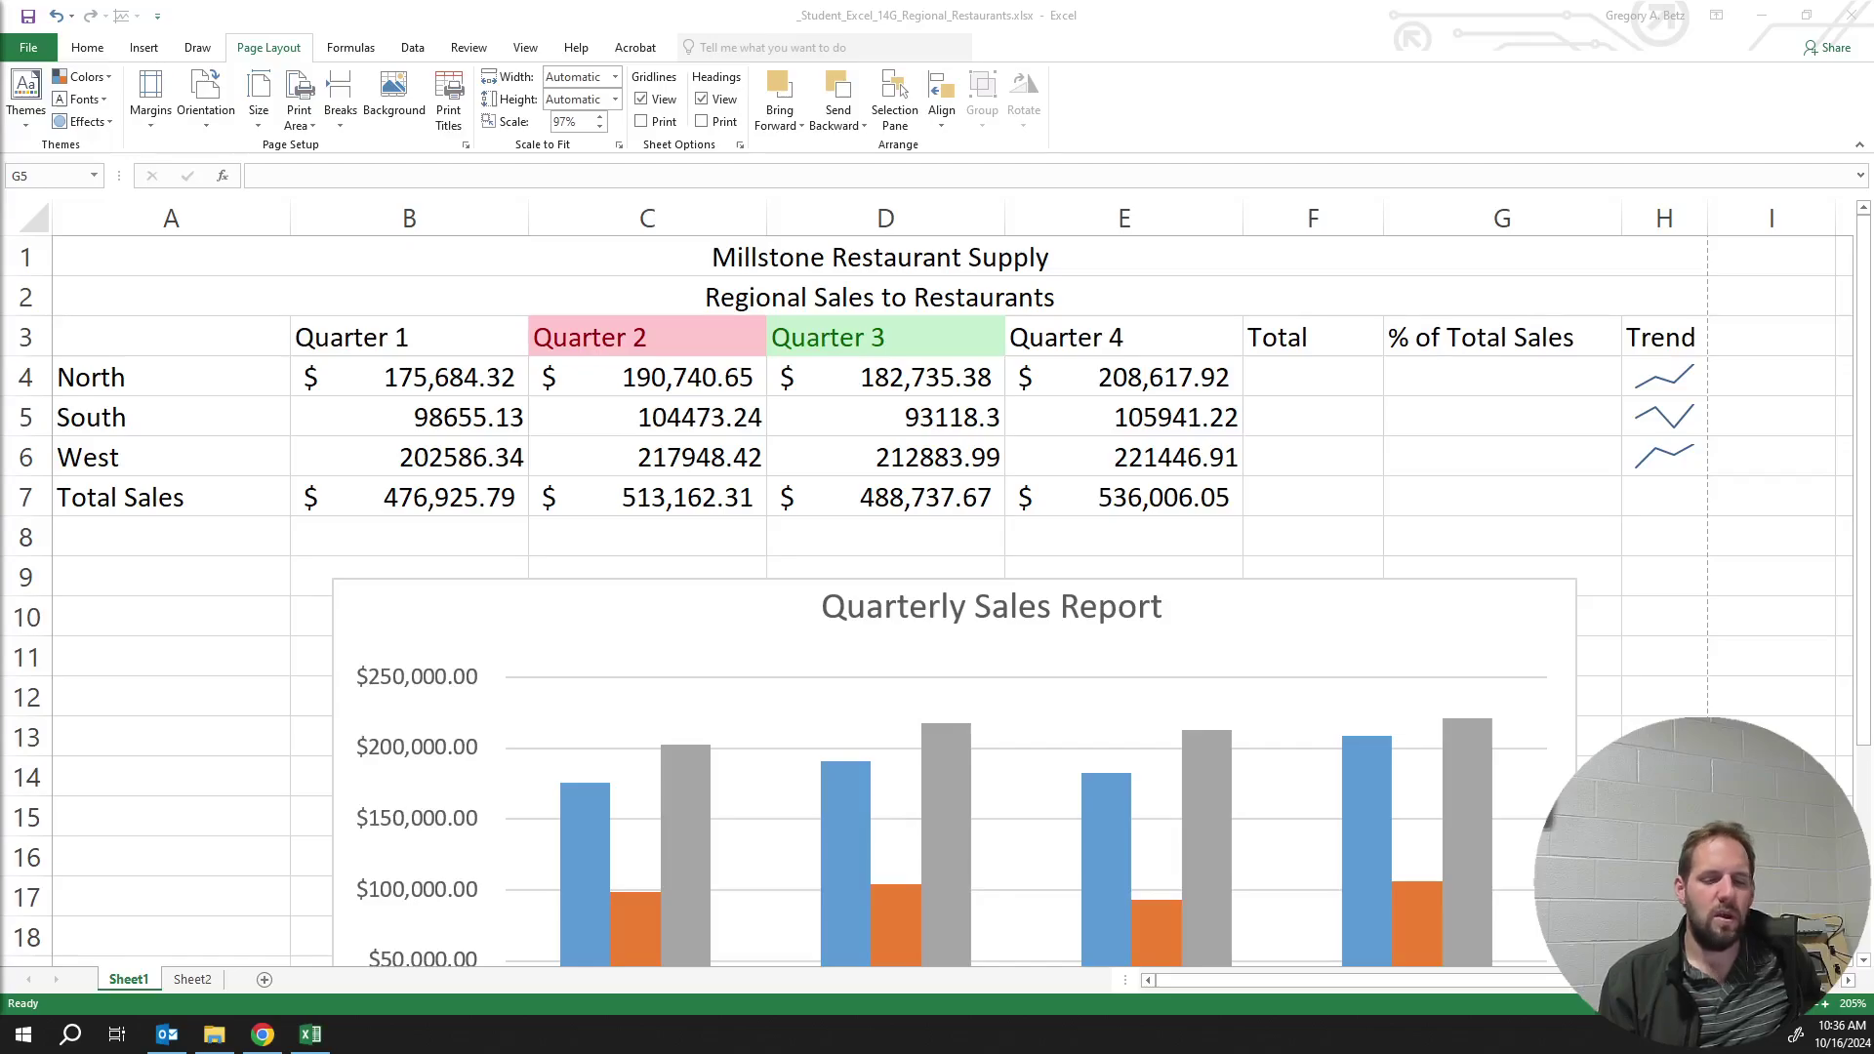
{"action": "left_click", "coordinate": [645, 384]}
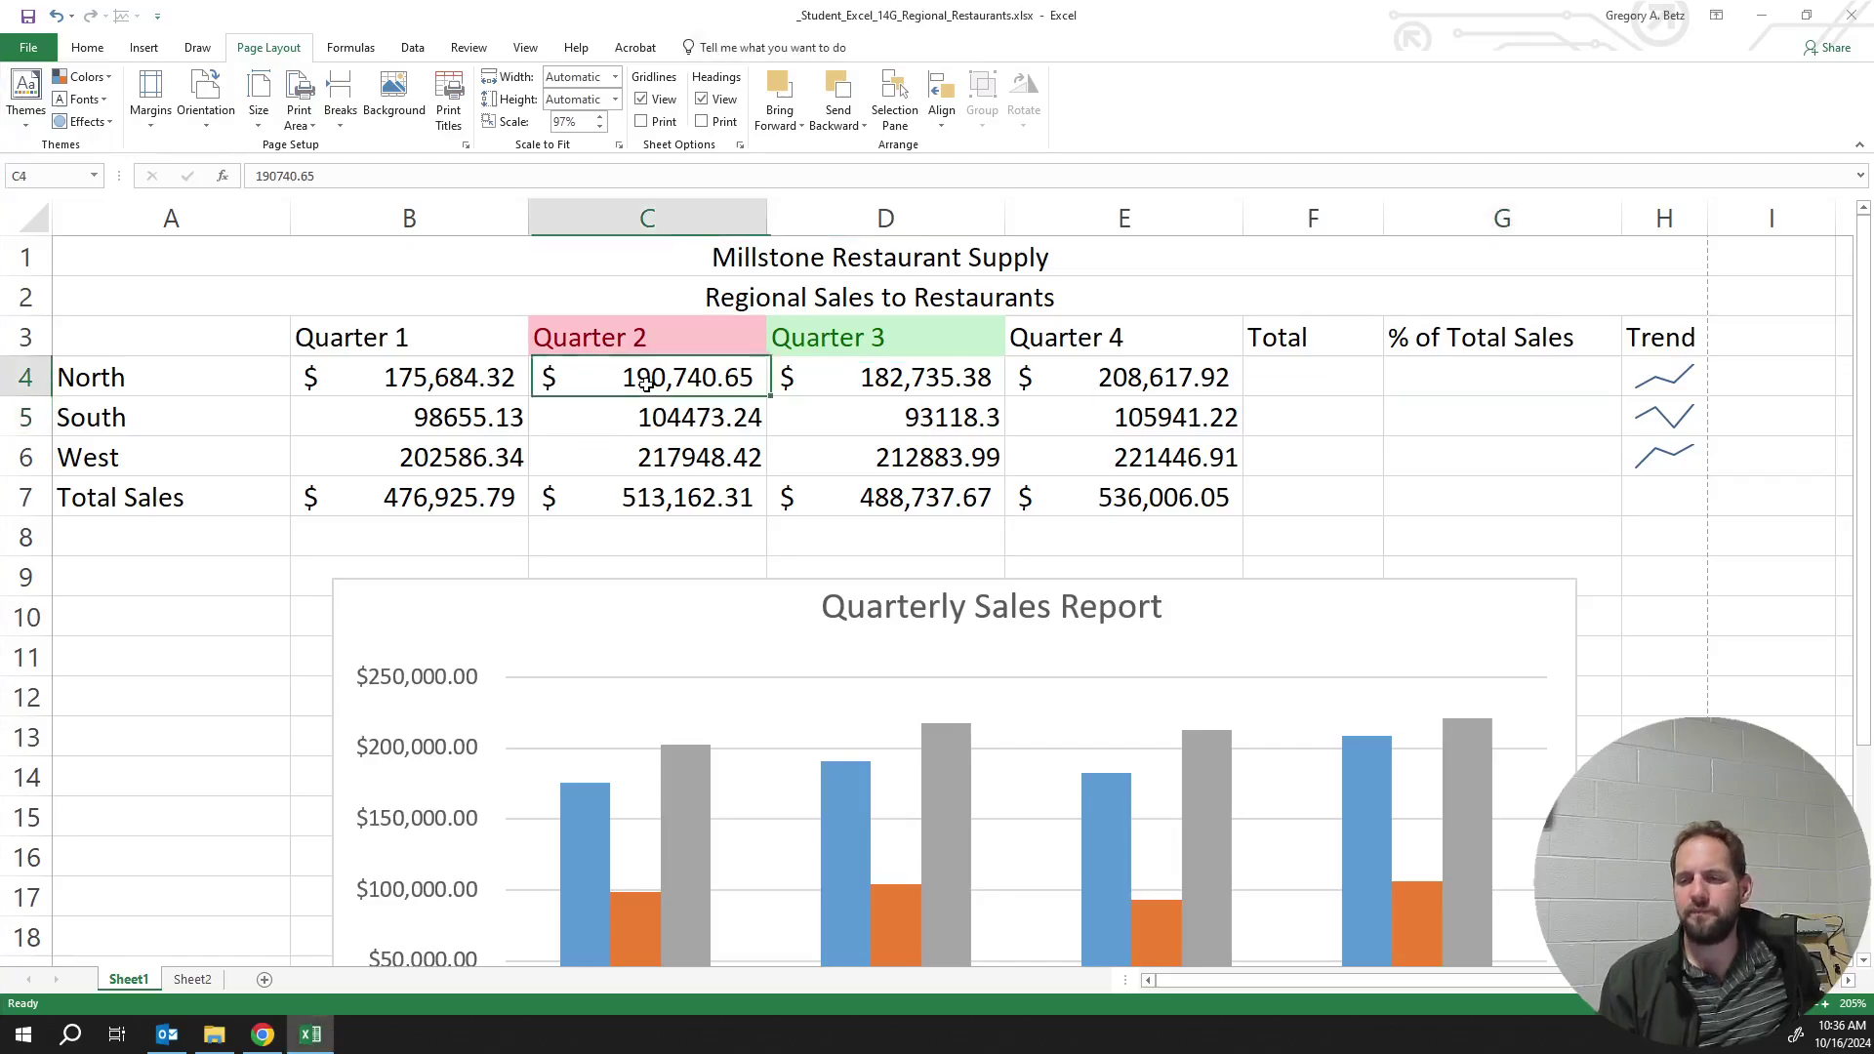
{"action": "left_click", "coordinate": [477, 508]}
{"action": "left_click", "coordinate": [627, 500]}
{"action": "left_click", "coordinate": [464, 502]}
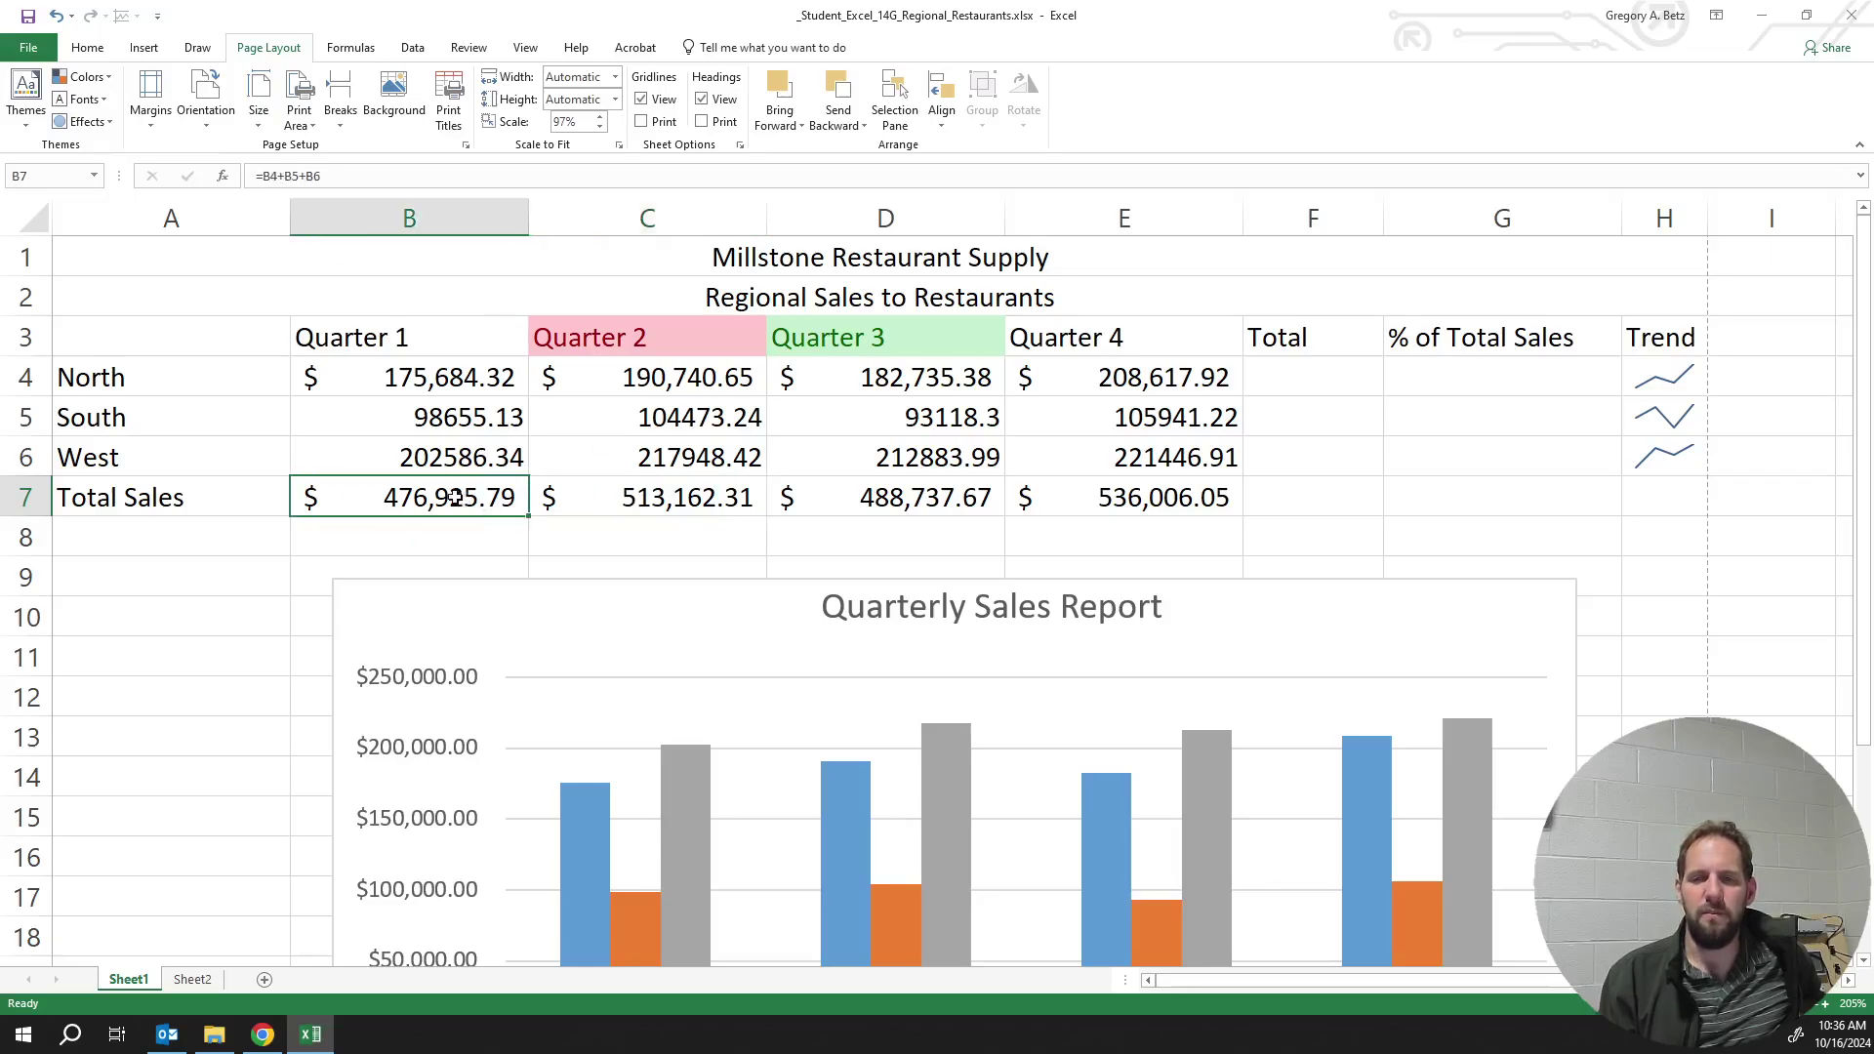
{"action": "left_click", "coordinate": [694, 506]}
{"action": "left_click", "coordinate": [794, 498]}
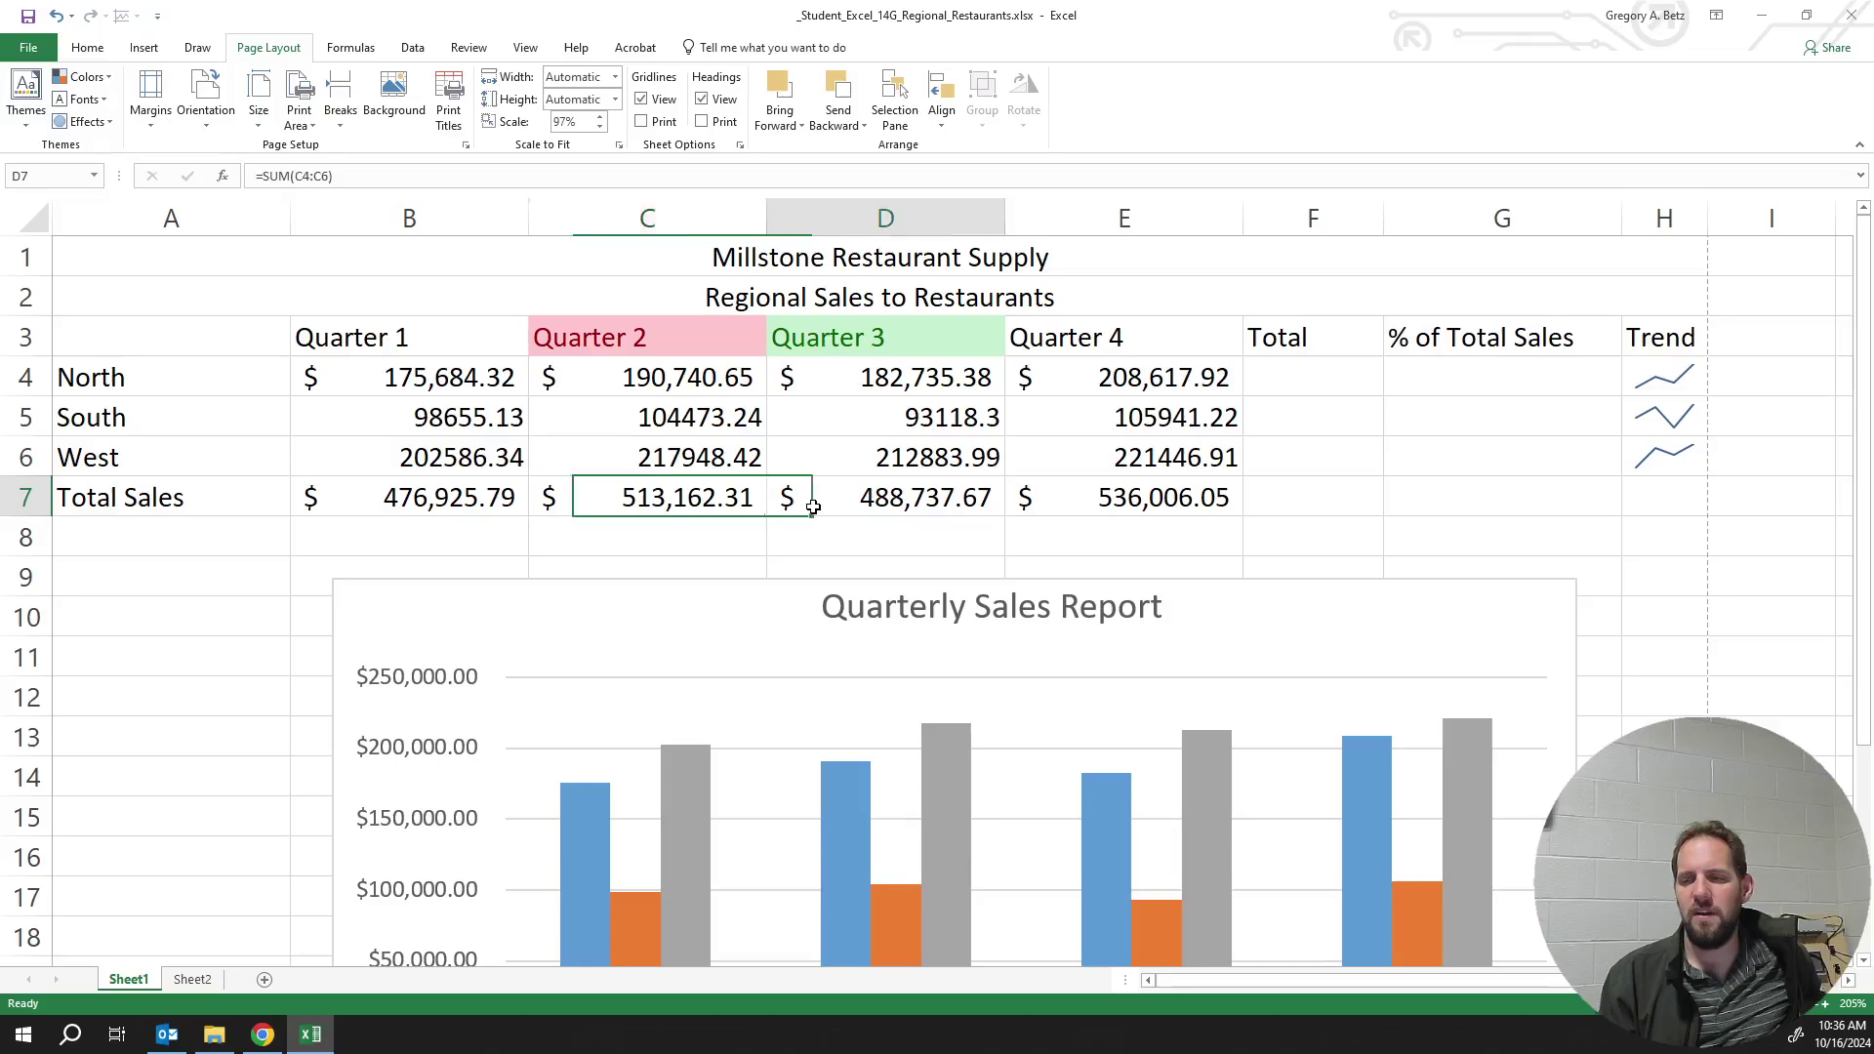
{"action": "left_click", "coordinate": [1085, 484]}
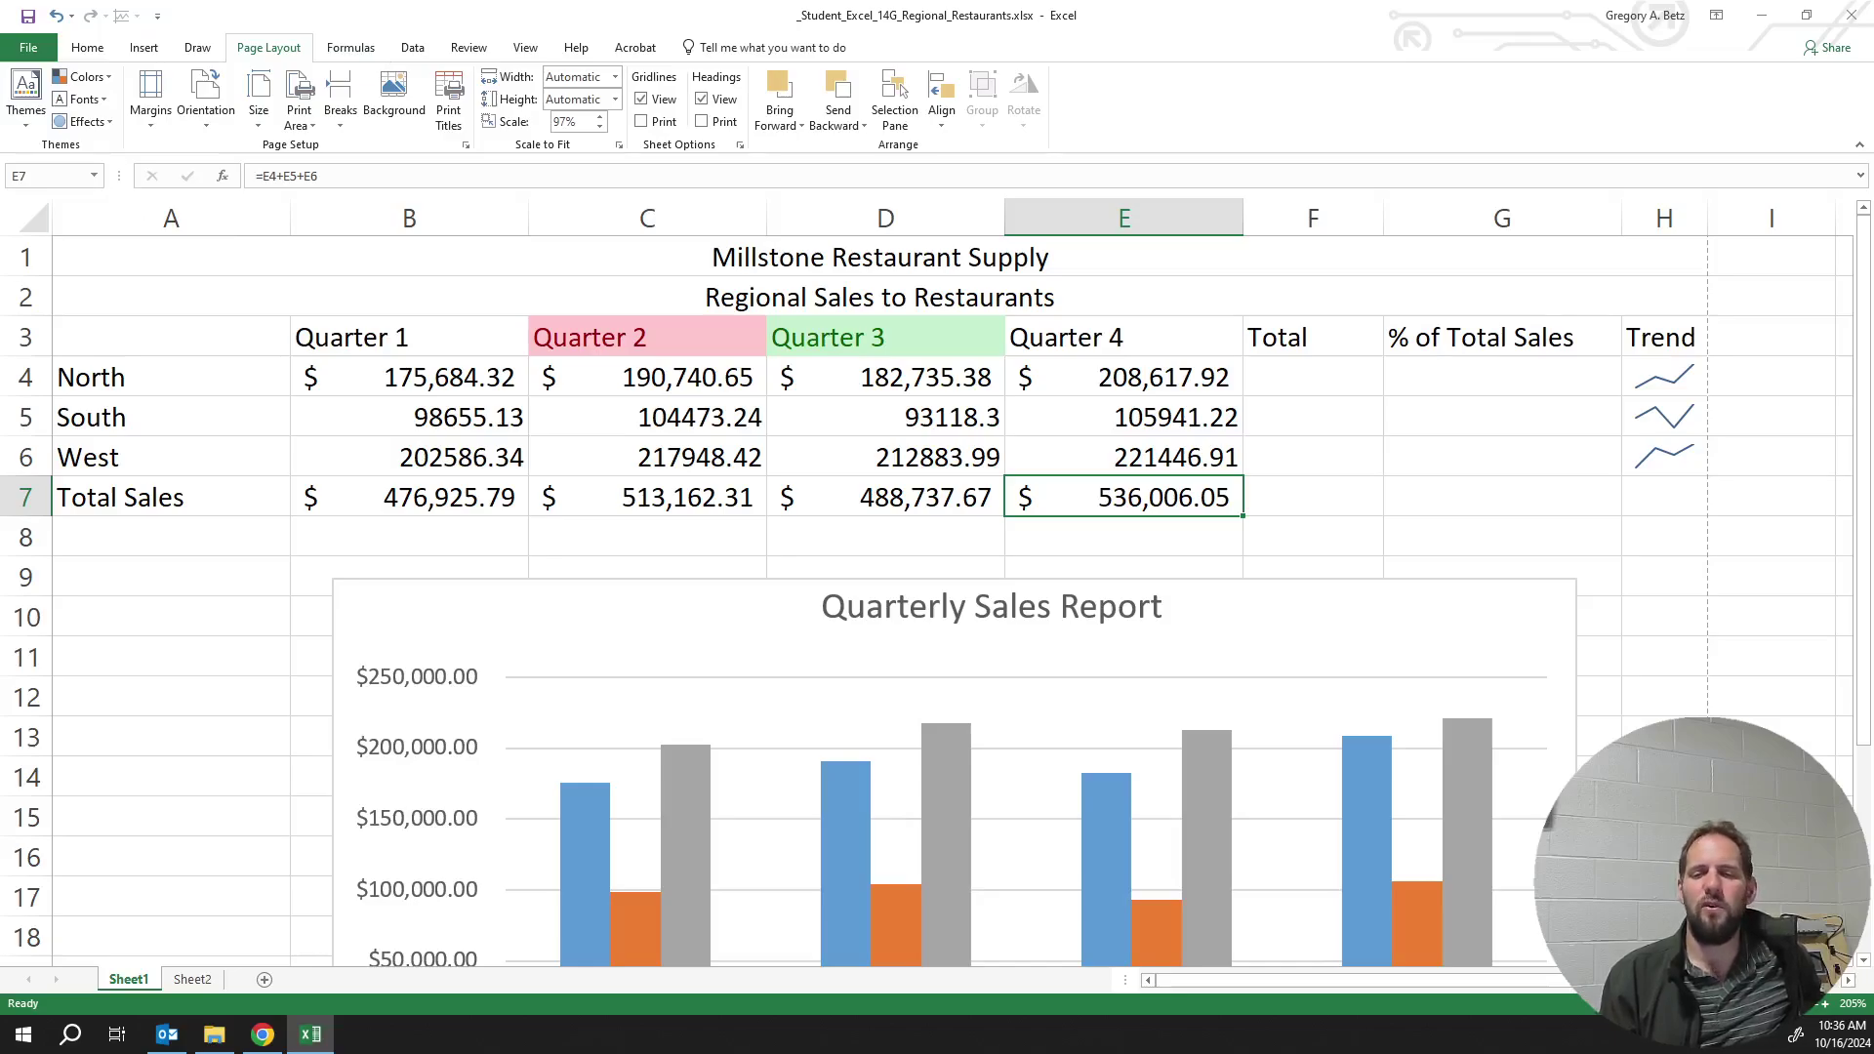
Show the formulas in the worksheet's cells instead of their calculated values
{"action": "left_click", "coordinate": [350, 47]}
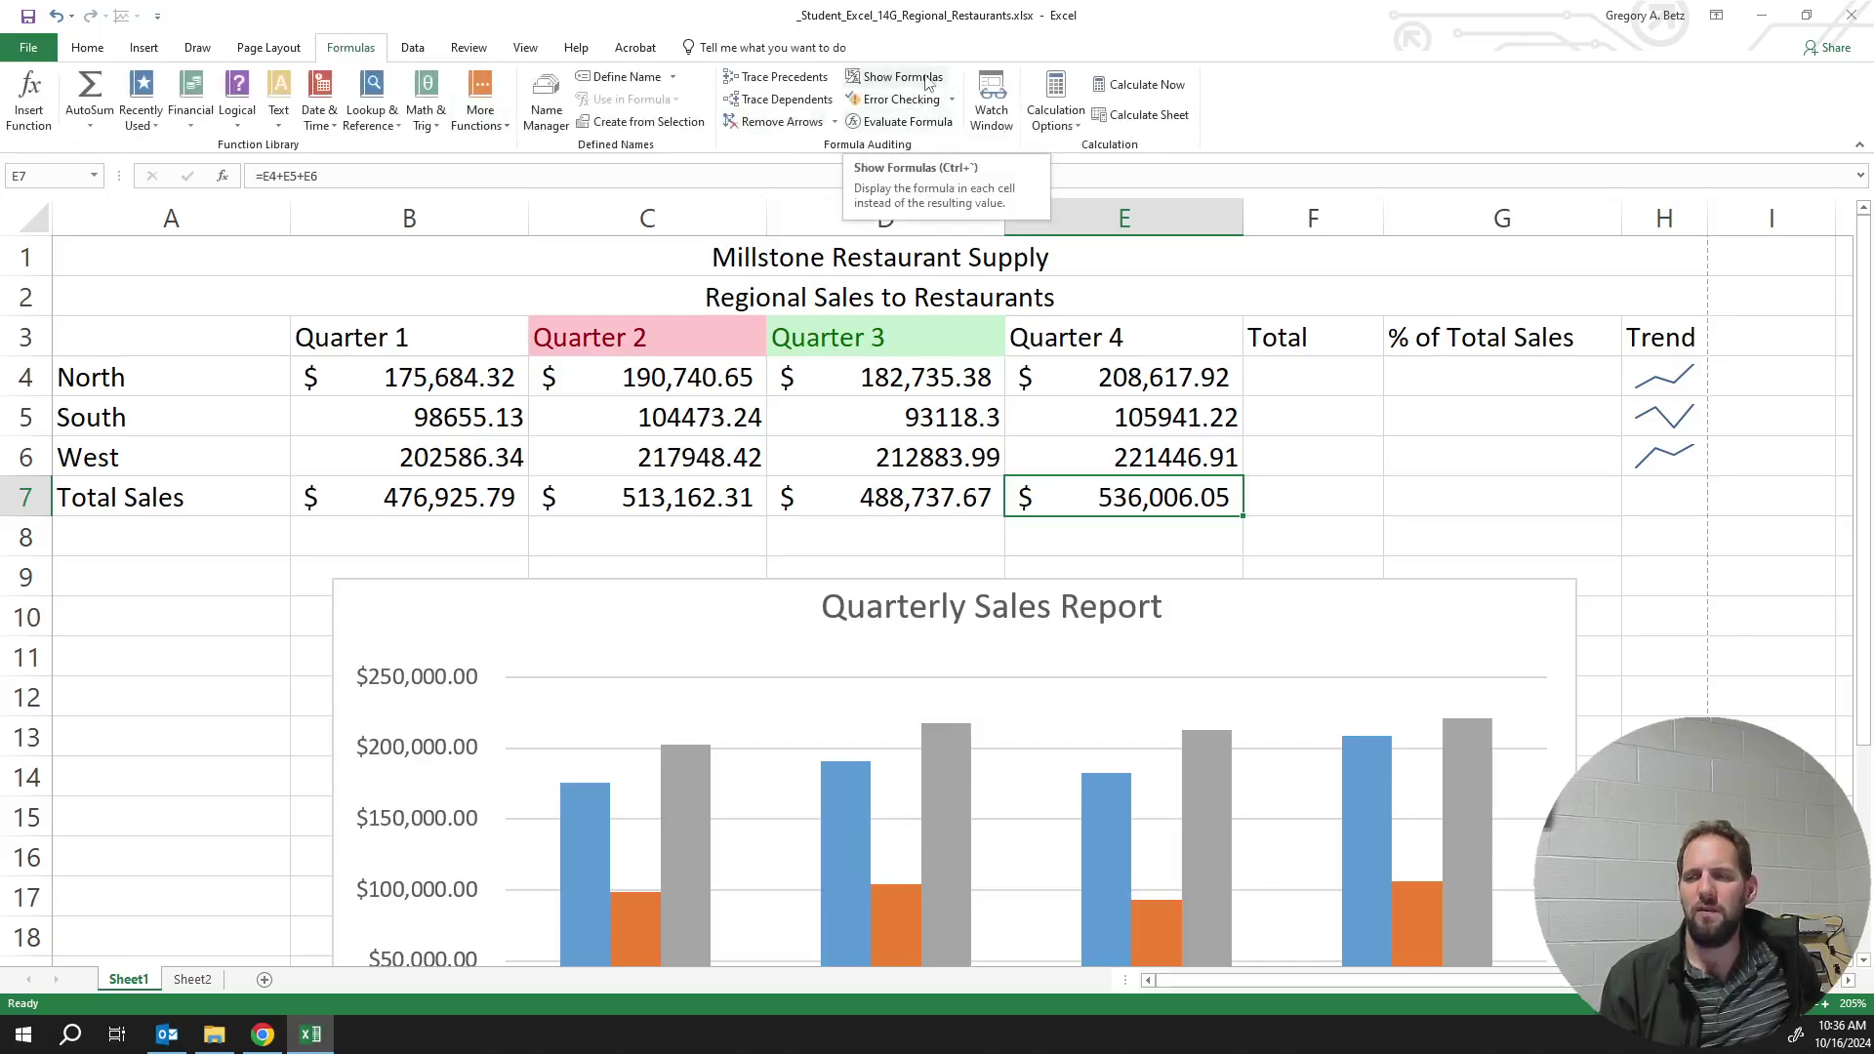
{"action": "left_click", "coordinate": [896, 76]}
{"action": "left_click", "coordinate": [753, 535]}
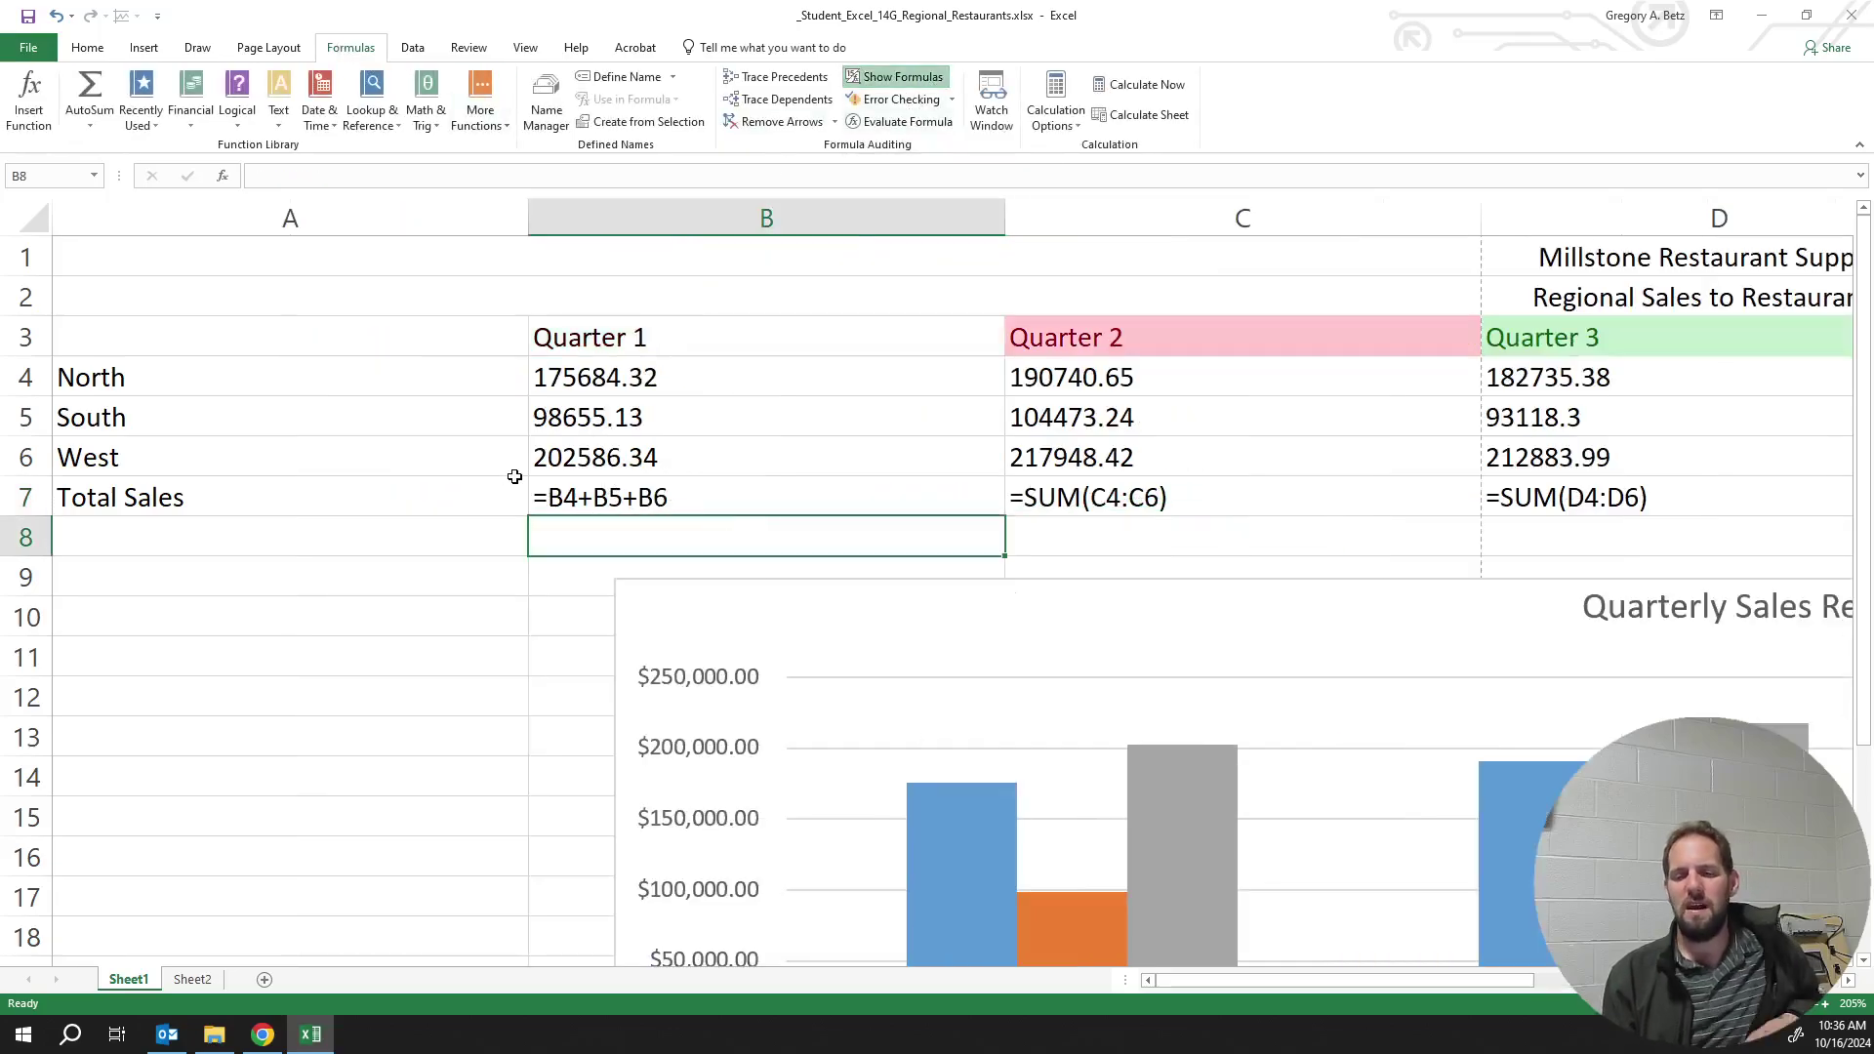
{"action": "scroll", "coordinate": [399, 548], "scroll_direction": "down", "scroll_amount": 7, "text": "ctrl"}
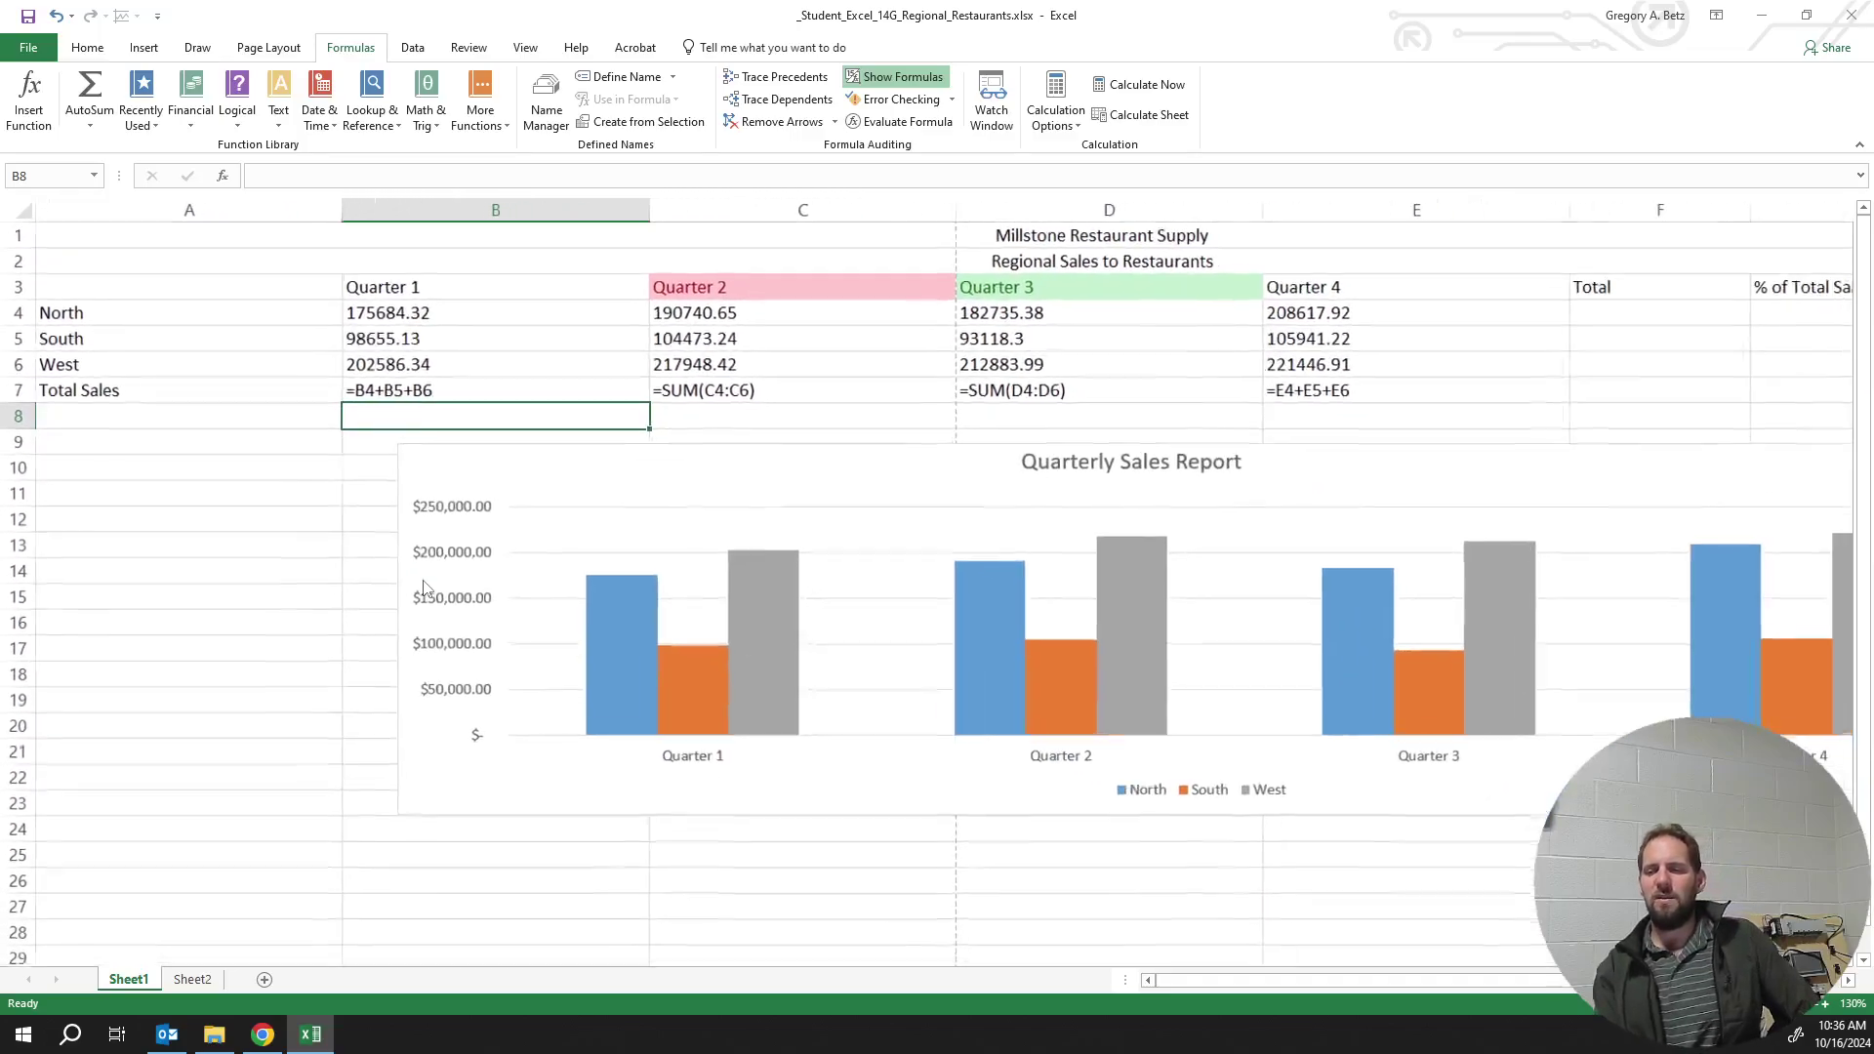
{"action": "scroll", "coordinate": [392, 498], "scroll_direction": "up", "scroll_amount": 3, "text": "ctrl"}
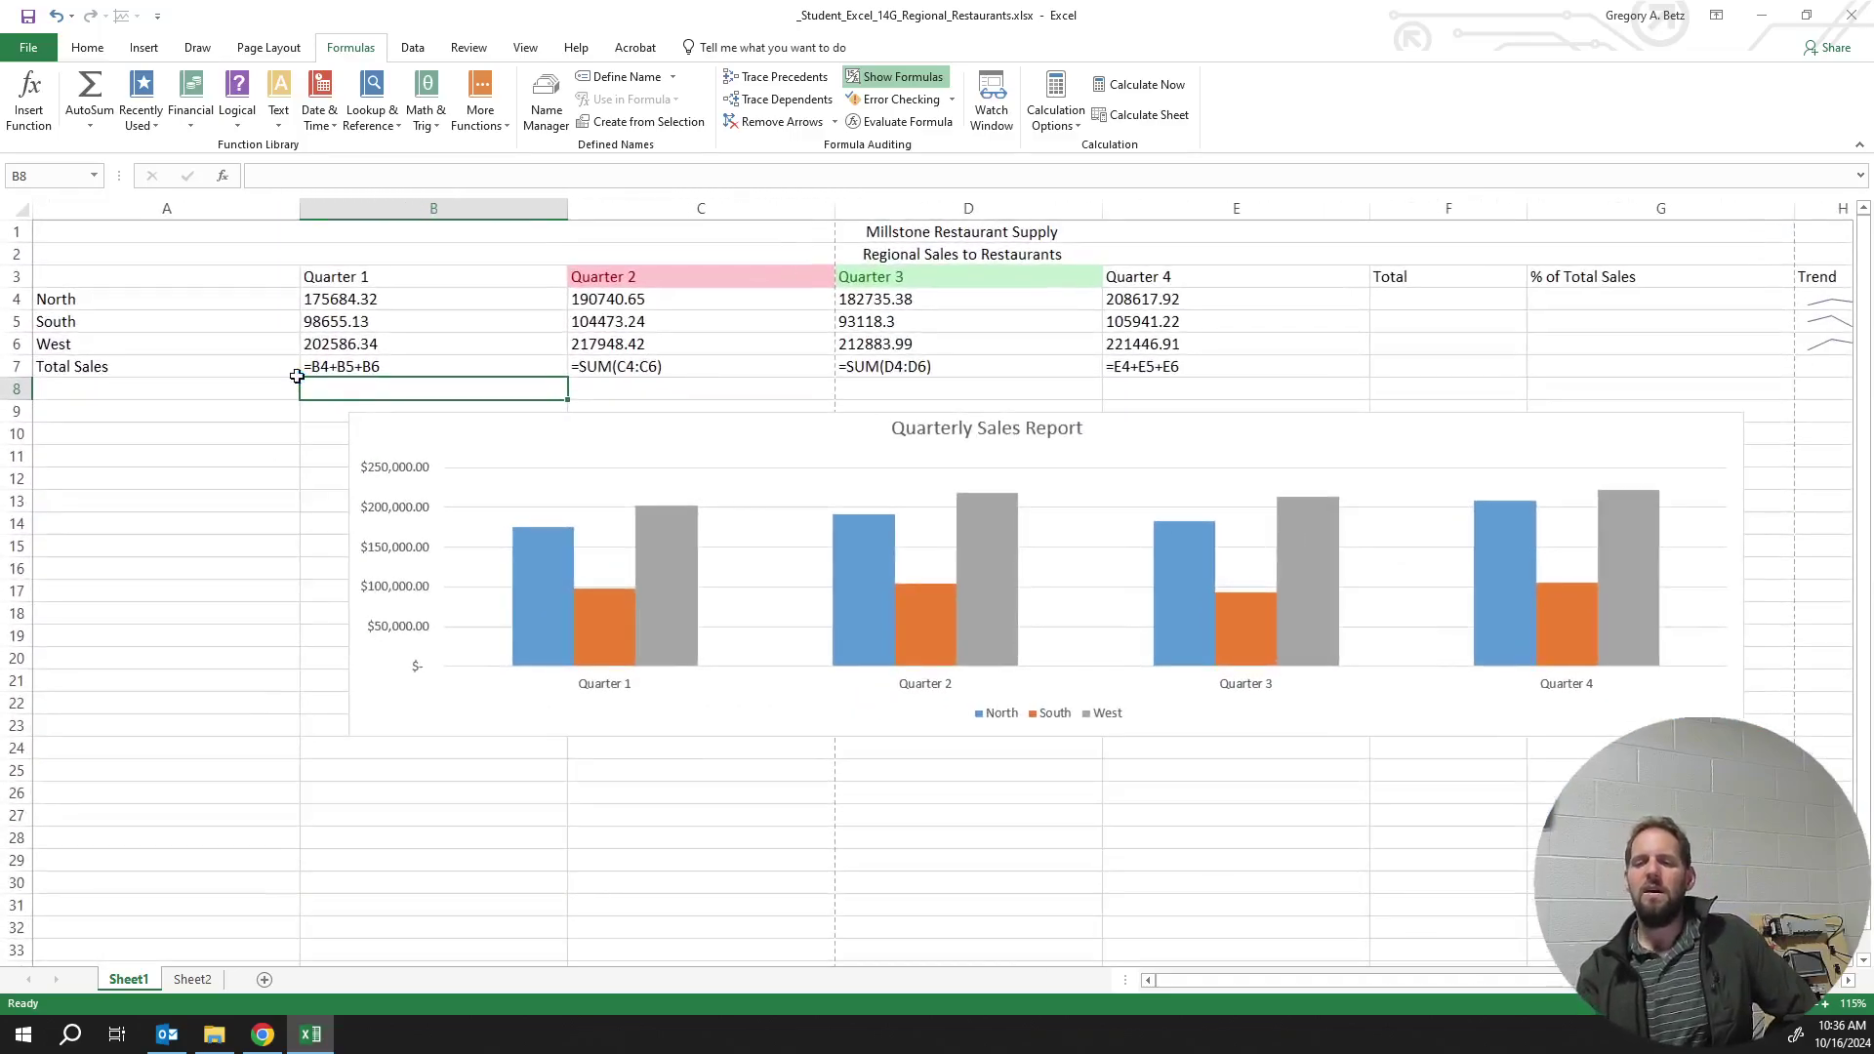
Autofit the width of all columns while formulas are displayed, and select the Quarter 3 total in D7
{"action": "key", "text": "ctrl+a"}
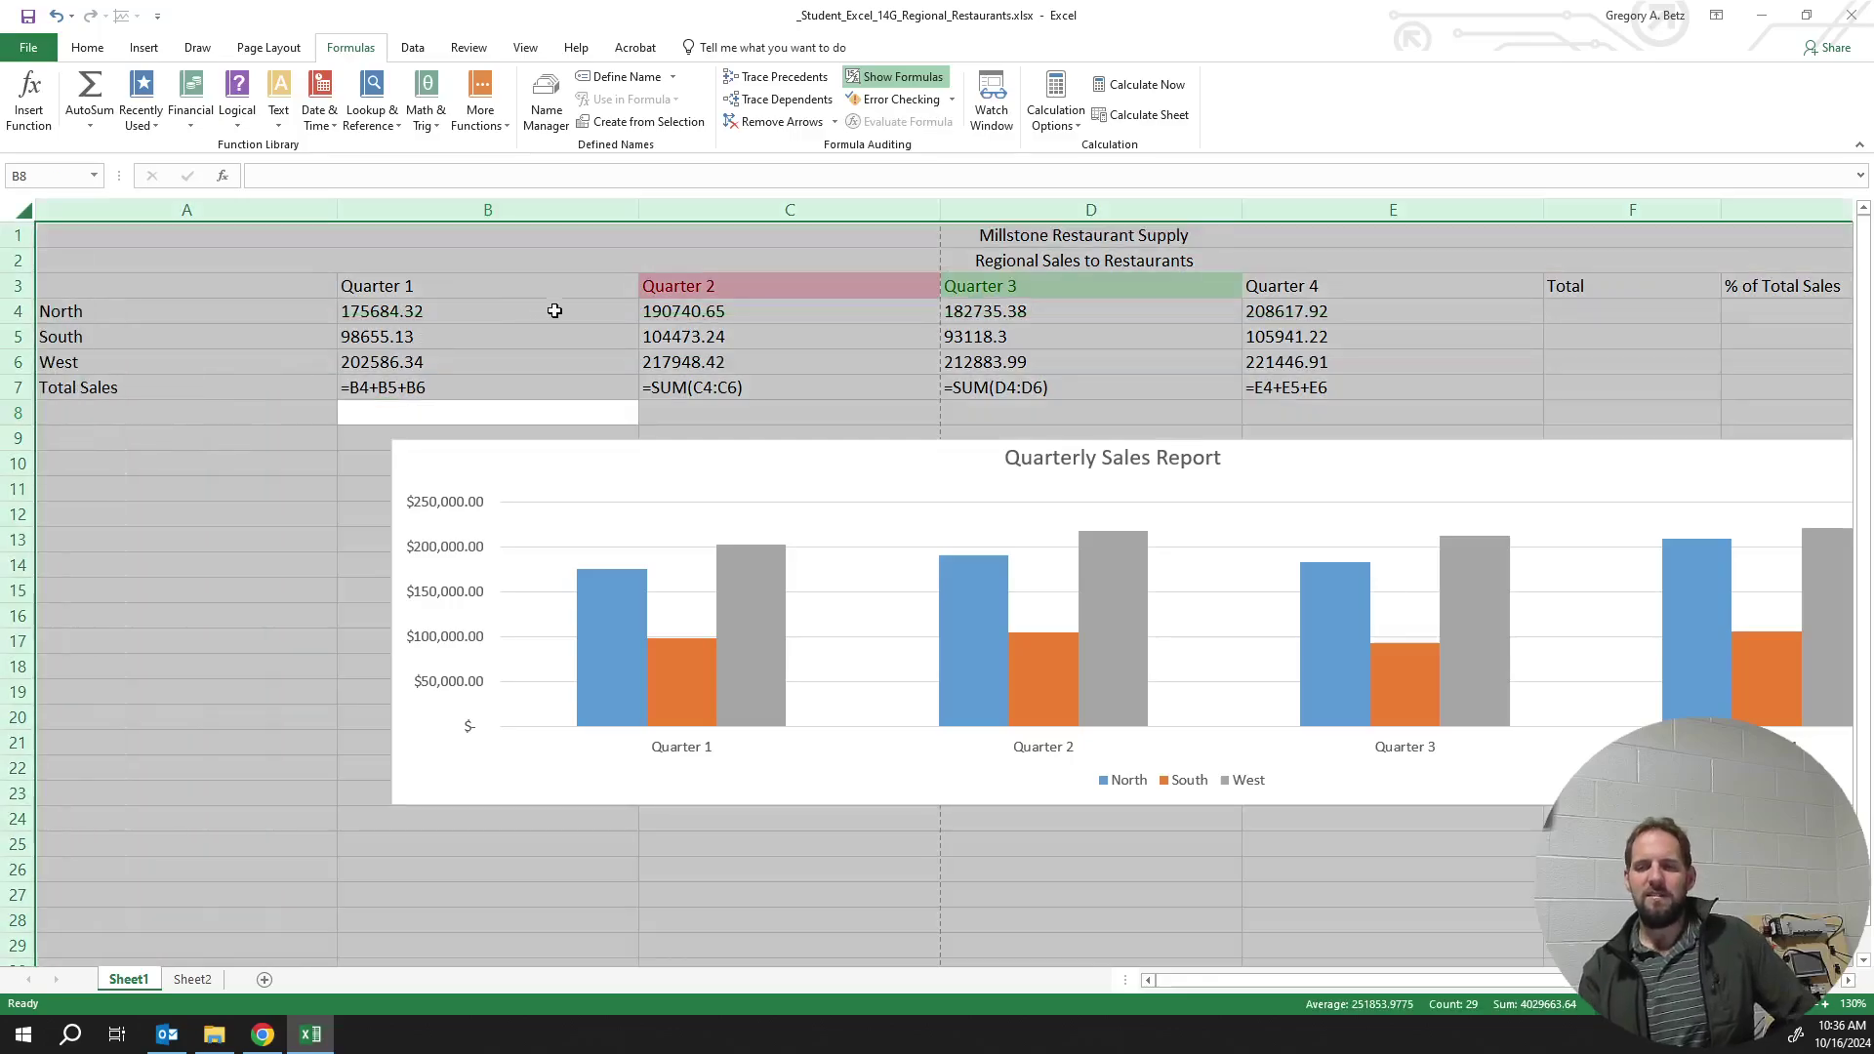
{"action": "double_click", "coordinate": [639, 210]}
{"action": "left_click", "coordinate": [629, 332]}
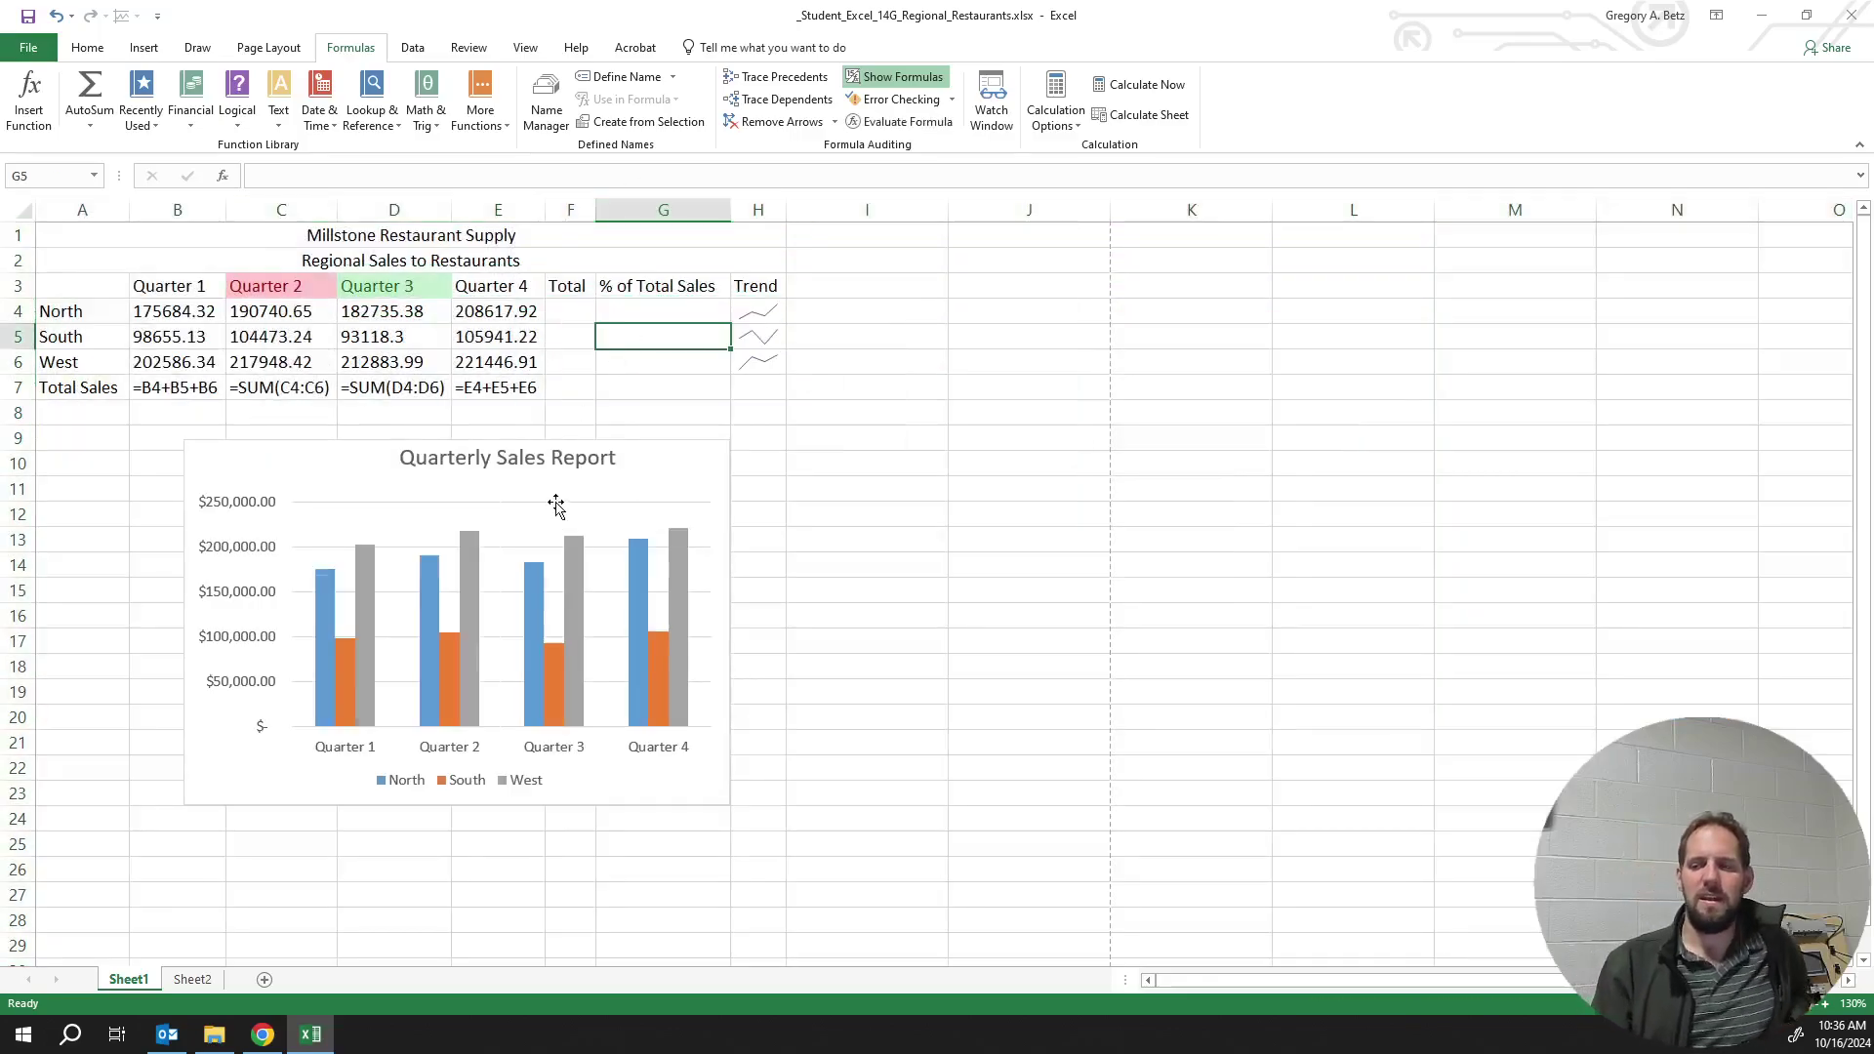
{"action": "mouse_move", "coordinate": [179, 385]}
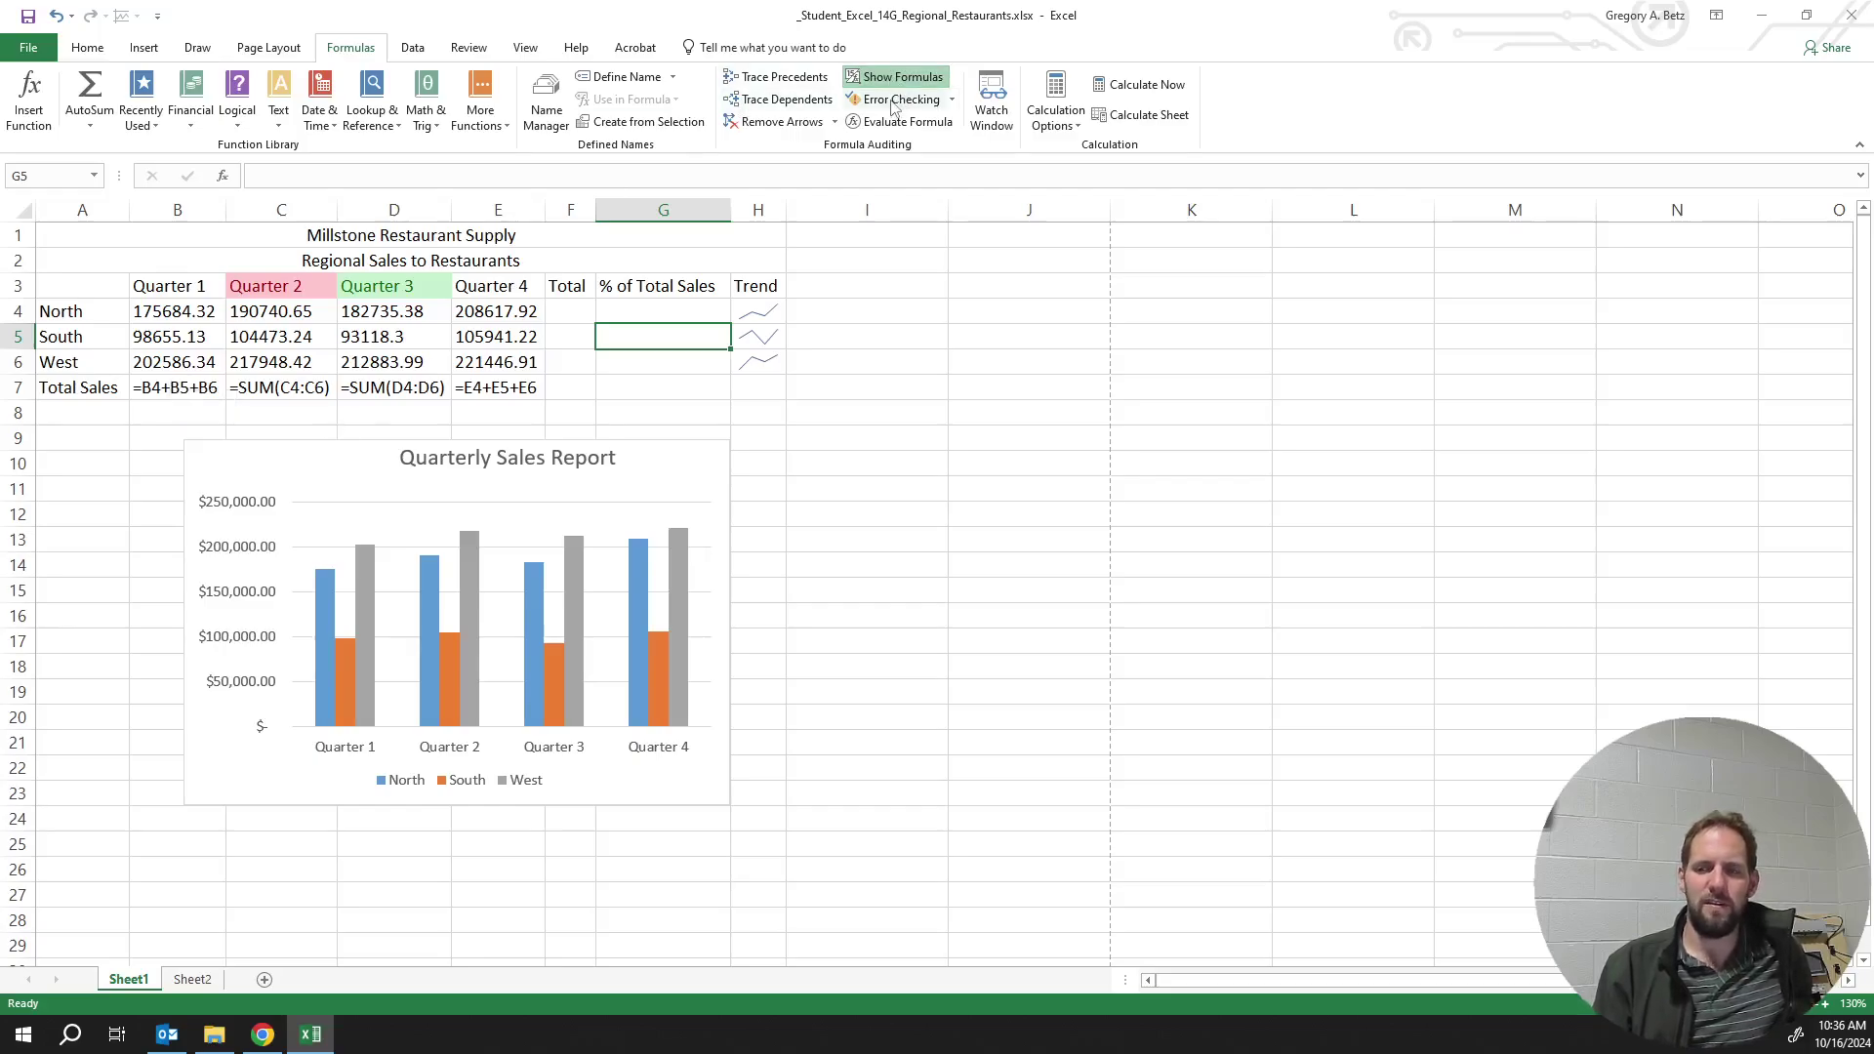
{"action": "left_click", "coordinate": [381, 388]}
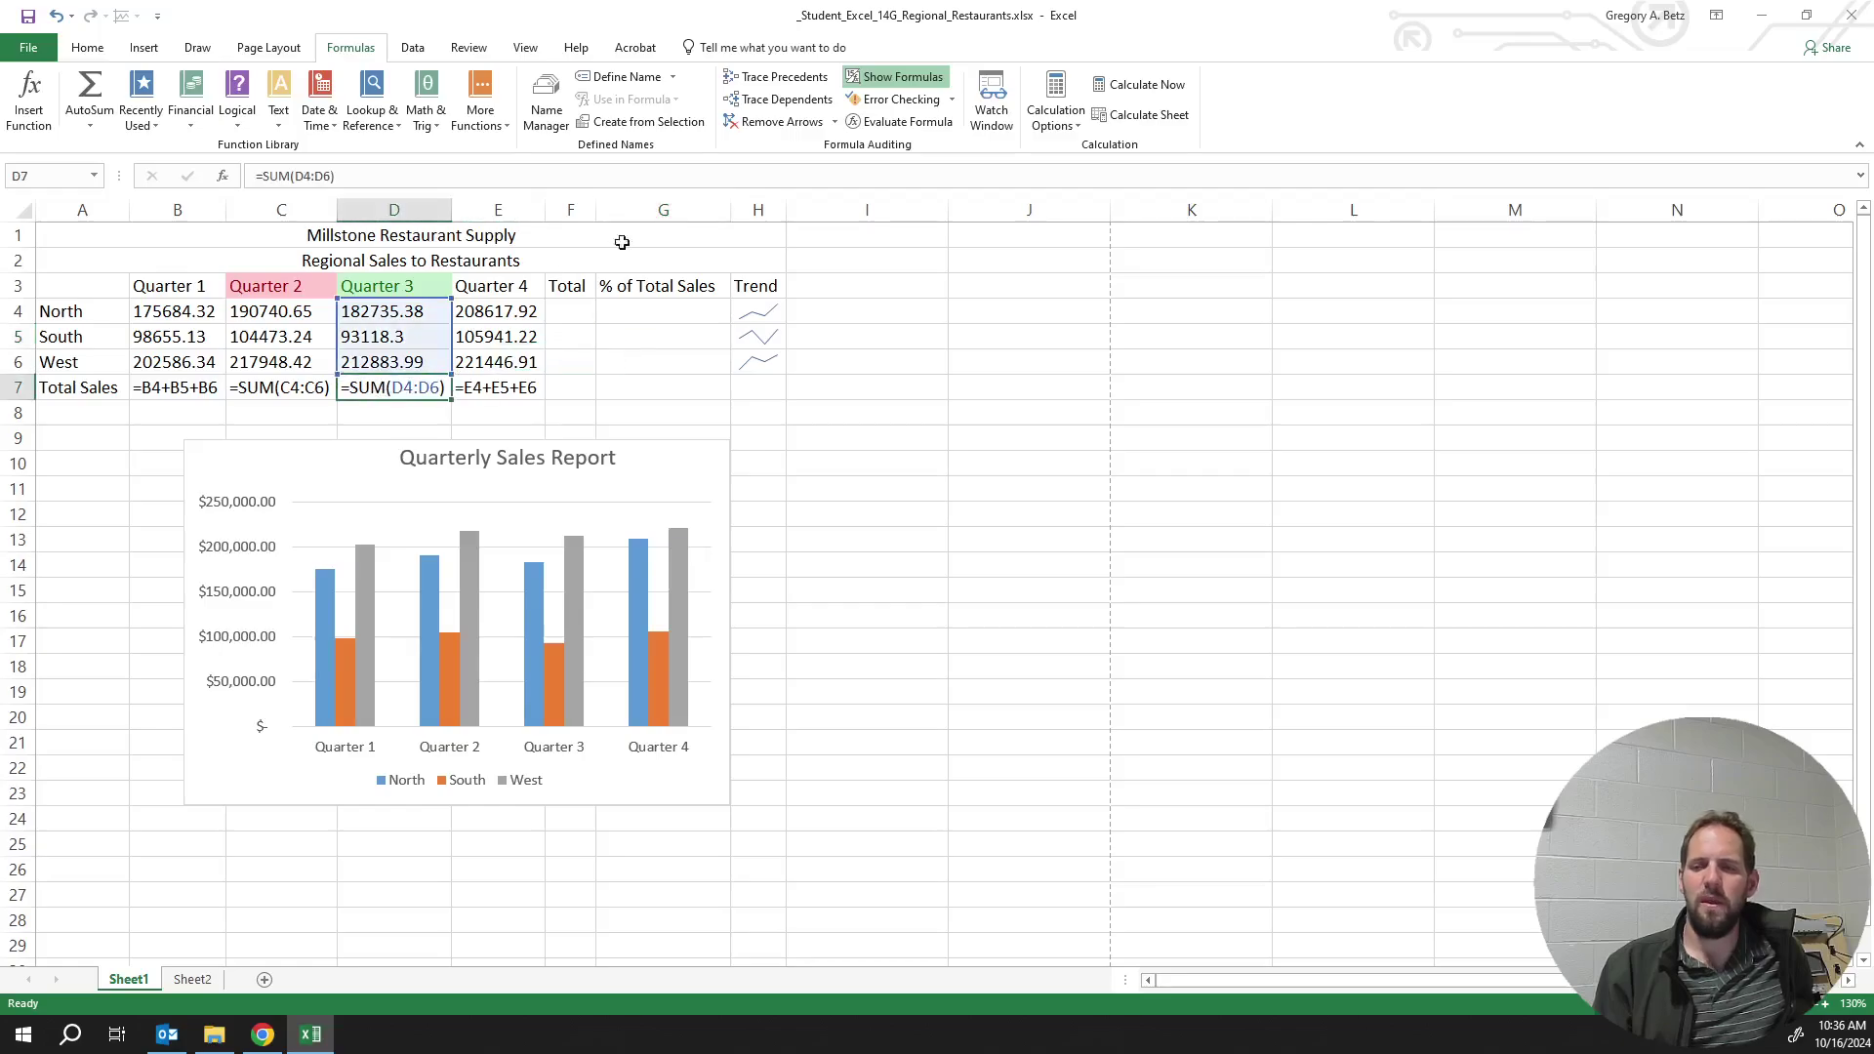
Undo the column autofit and toggle the formula display off and on again
{"action": "left_click", "coordinate": [626, 362]}
{"action": "key", "text": "ctrl+a"}
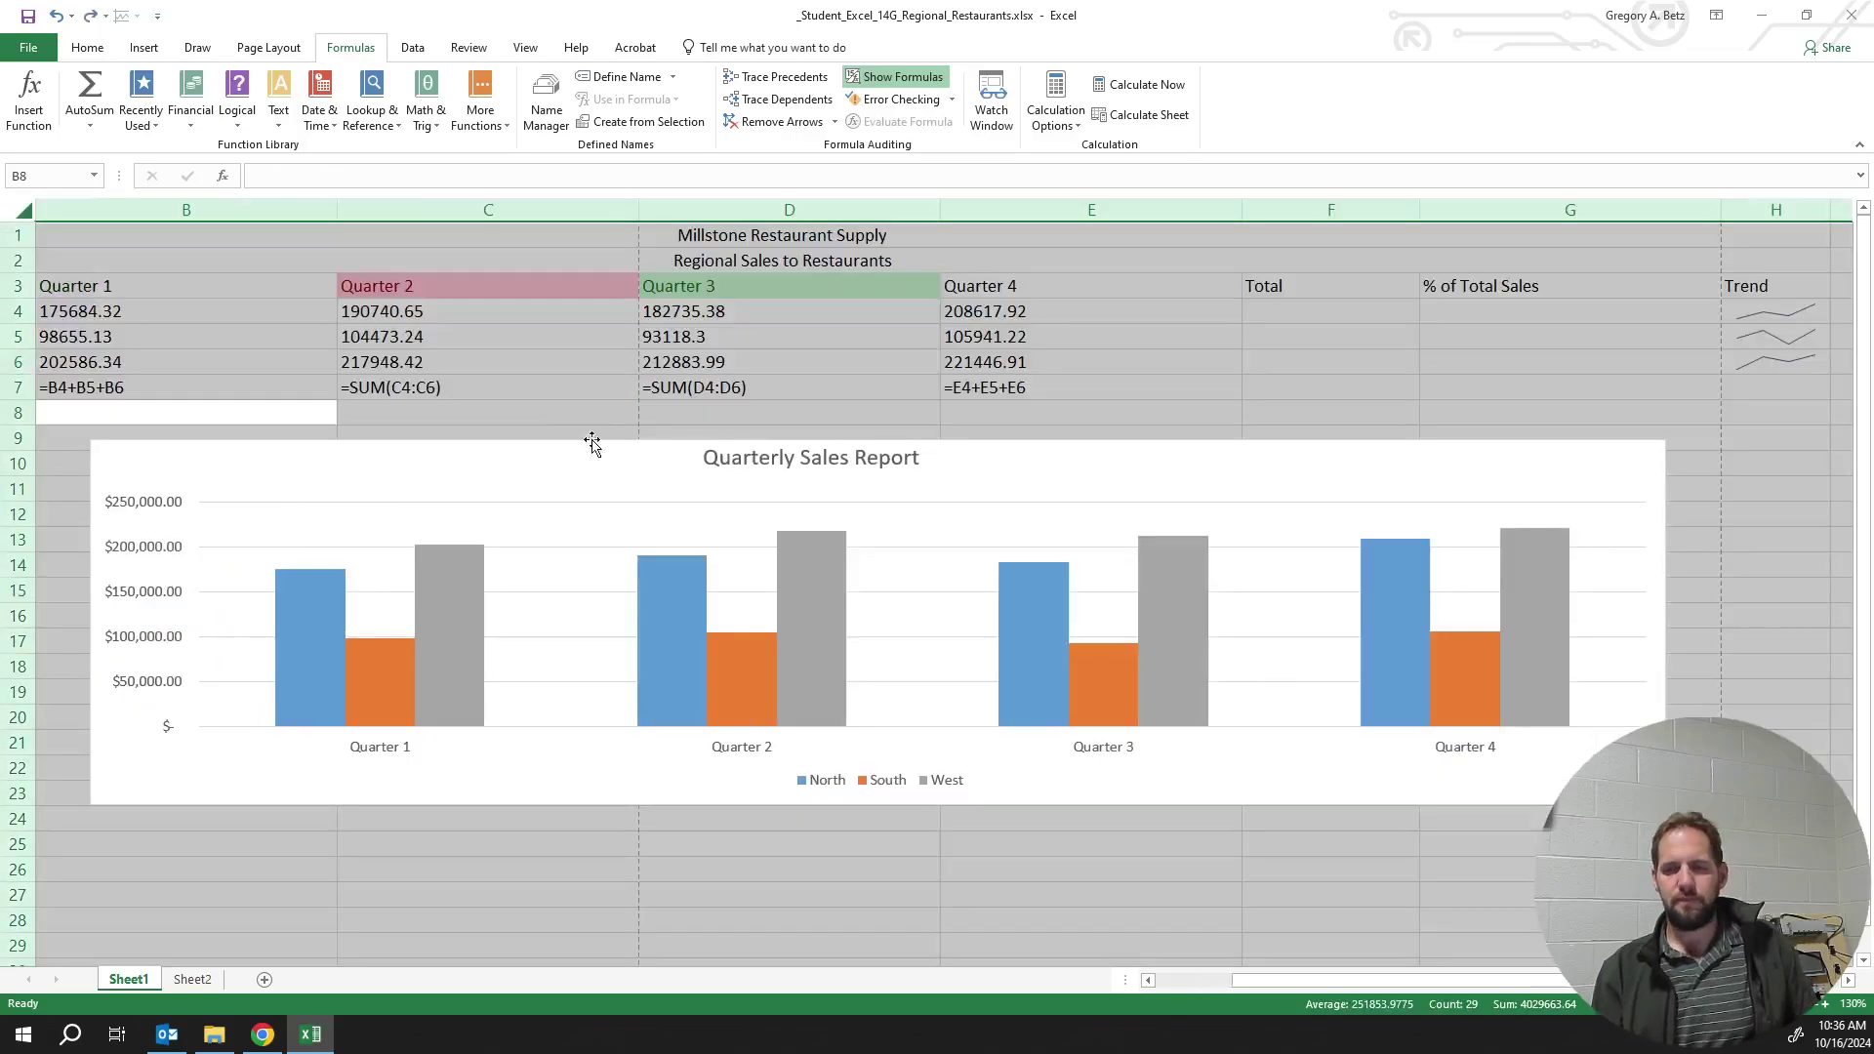
{"action": "left_click", "coordinate": [916, 81]}
{"action": "left_click", "coordinate": [917, 81]}
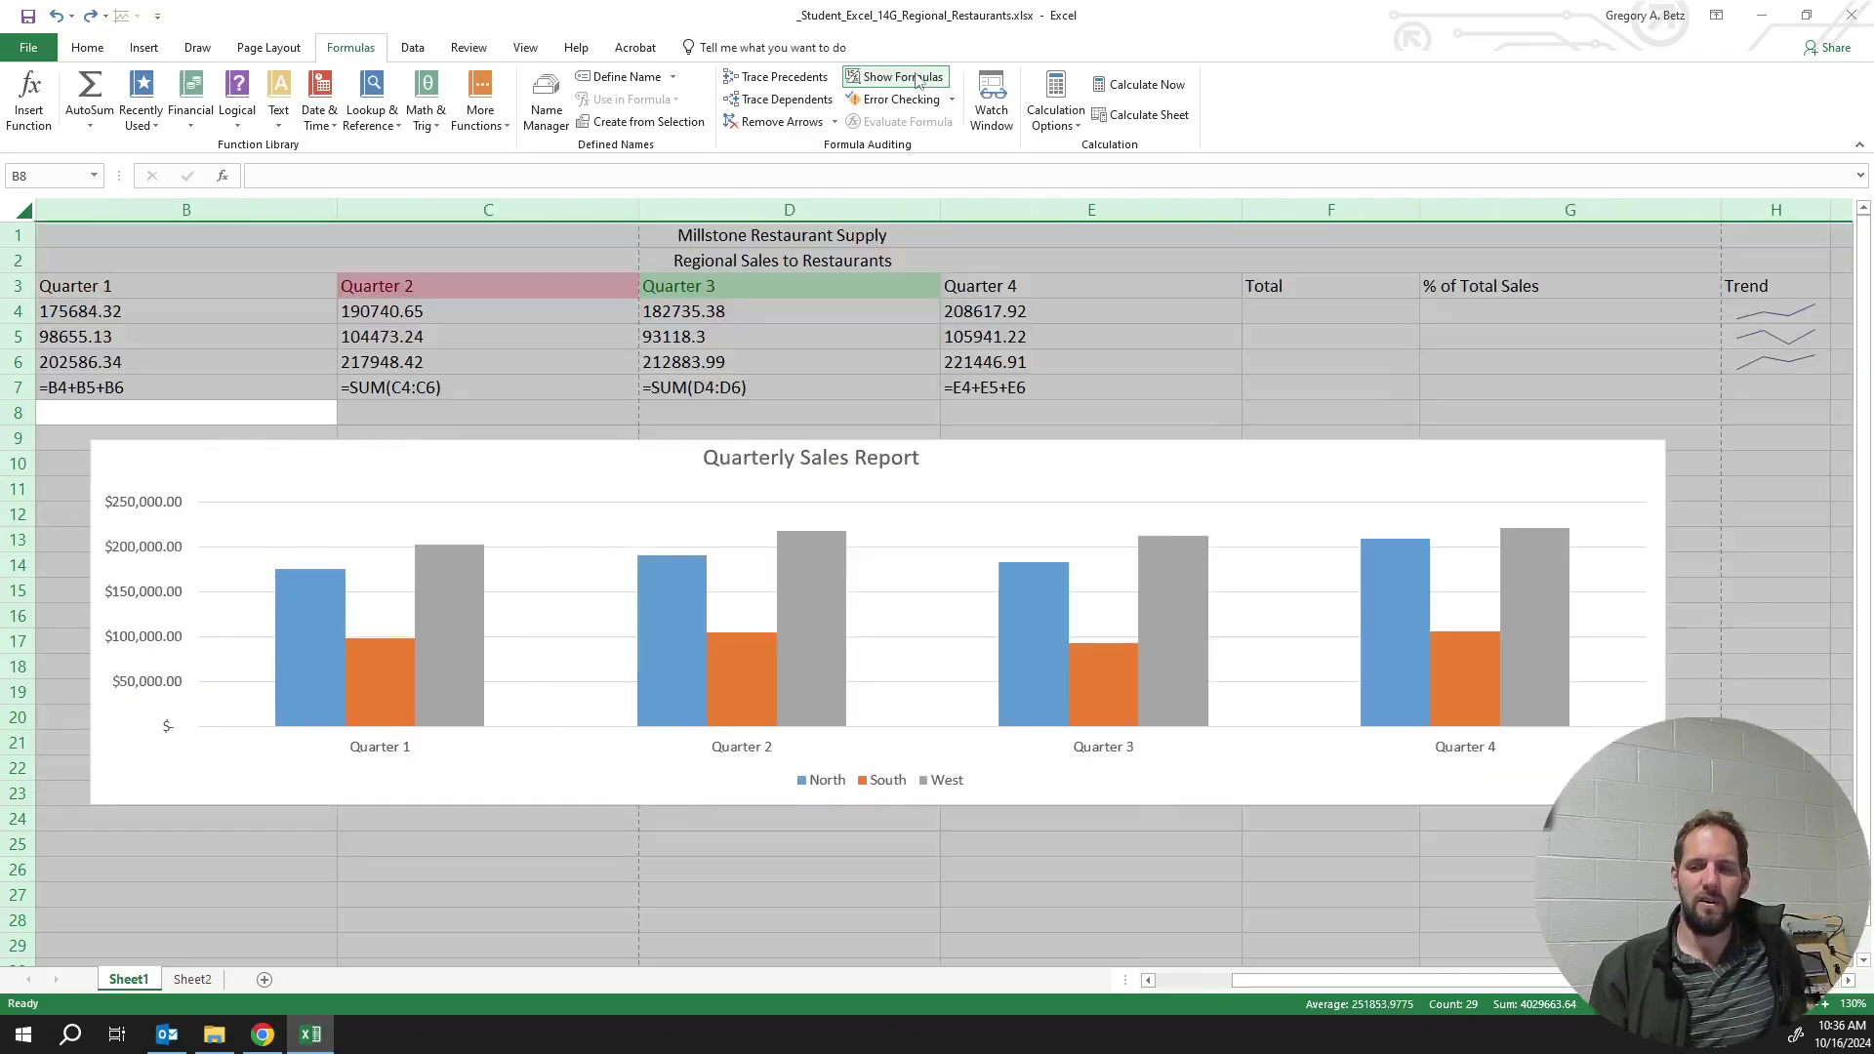
{"action": "left_click", "coordinate": [917, 81]}
{"action": "left_click", "coordinate": [917, 81]}
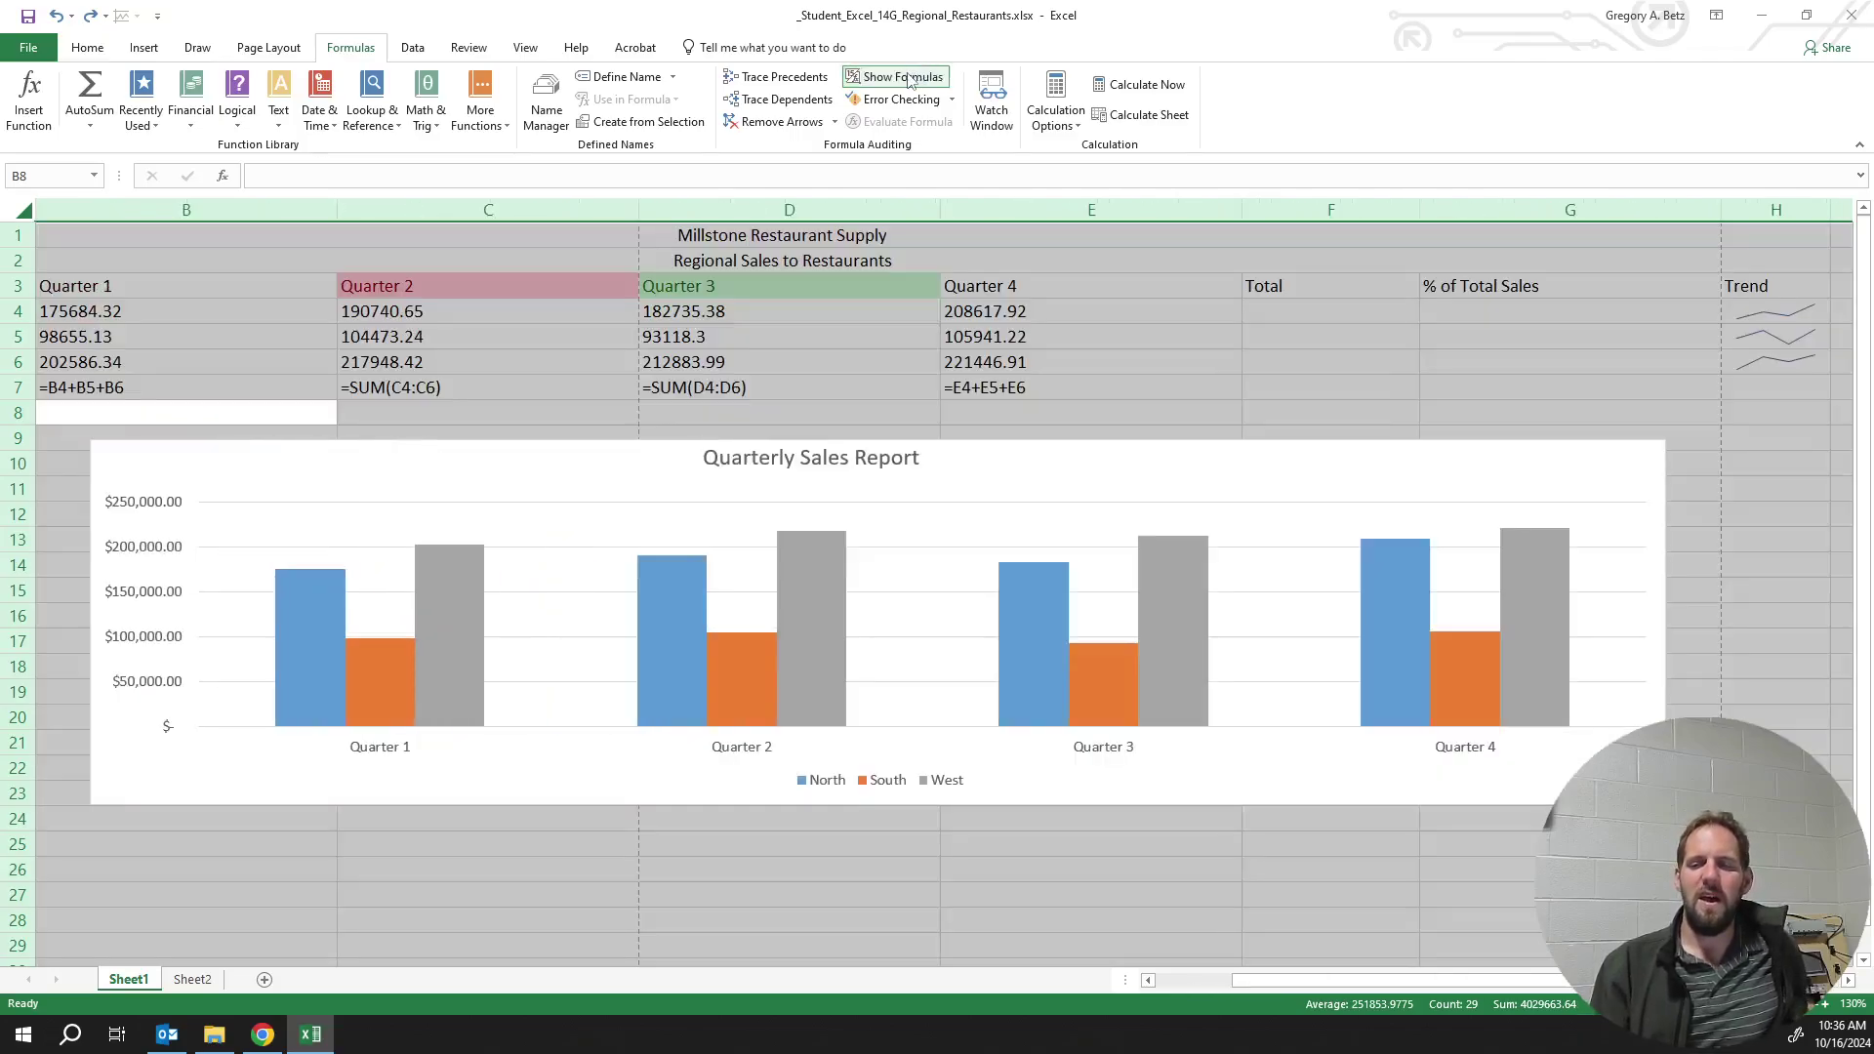
Compare the addition formulas in B7 and E7 with the SUM formulas in C7 and D7
{"action": "left_click", "coordinate": [422, 392]}
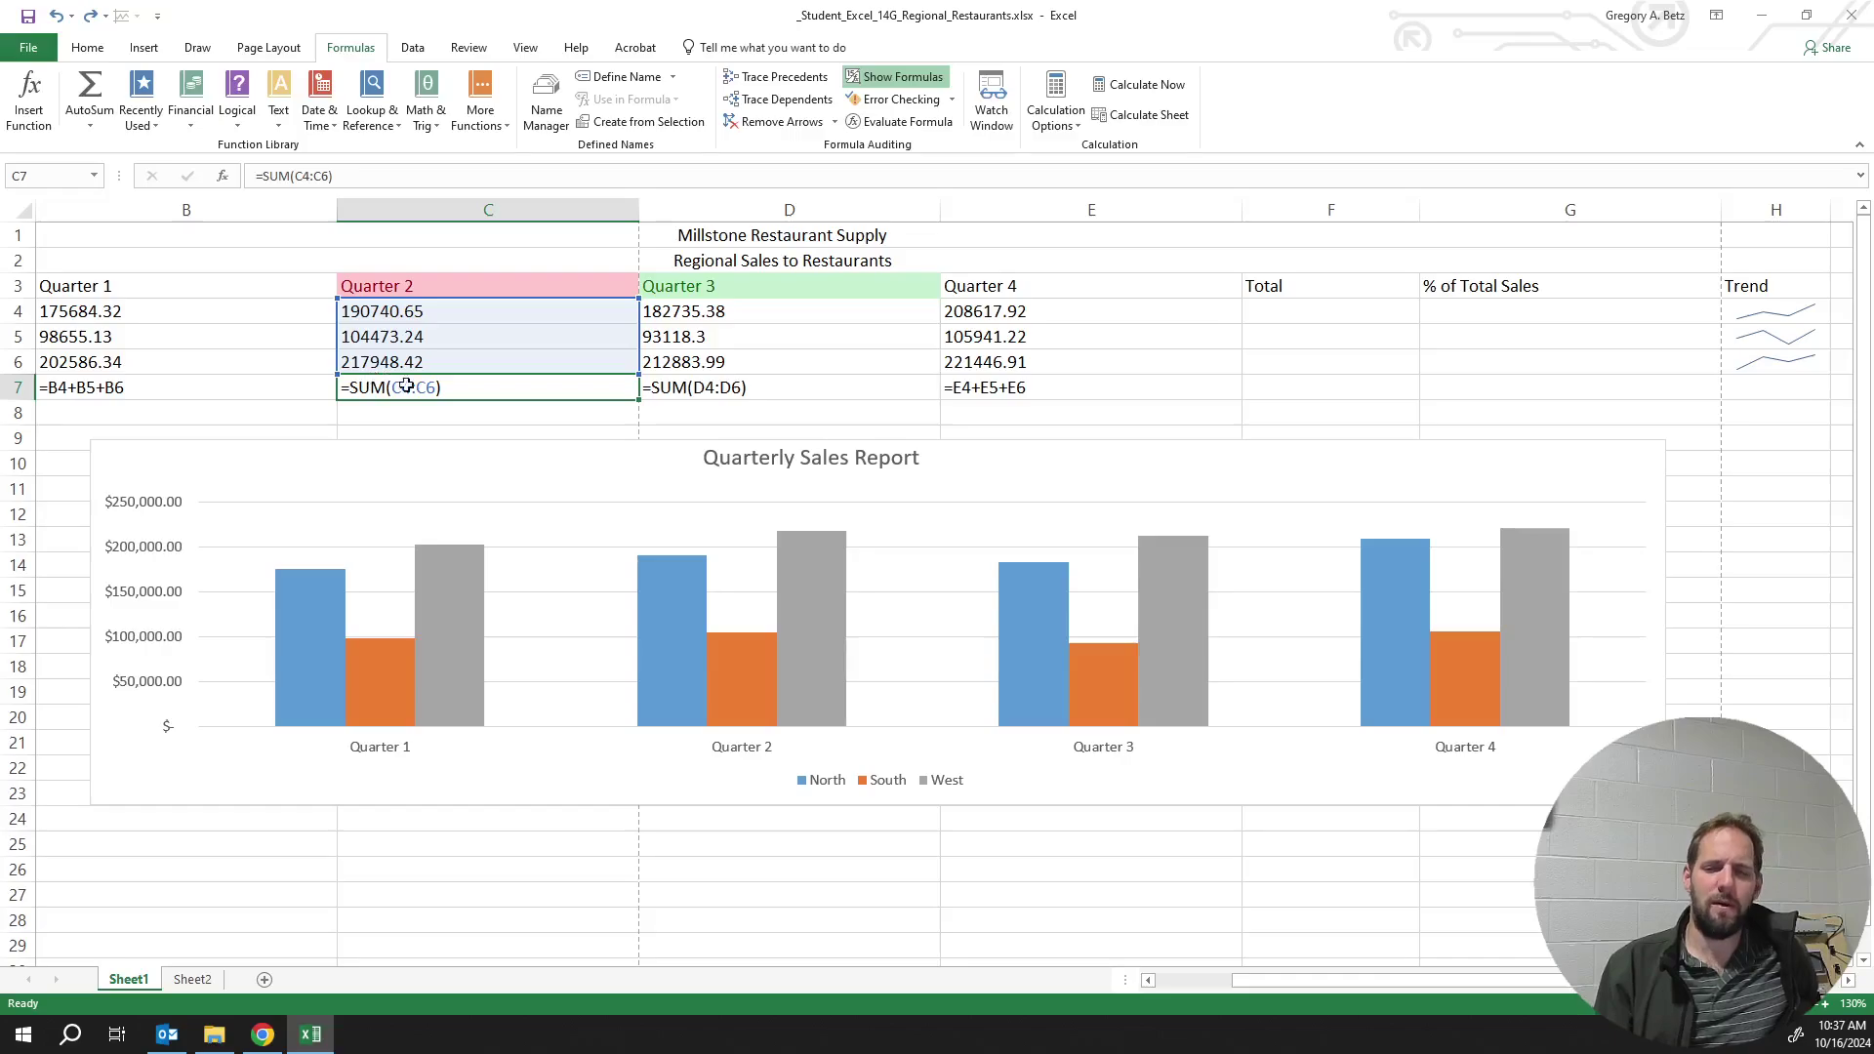
{"action": "left_click", "coordinate": [181, 387]}
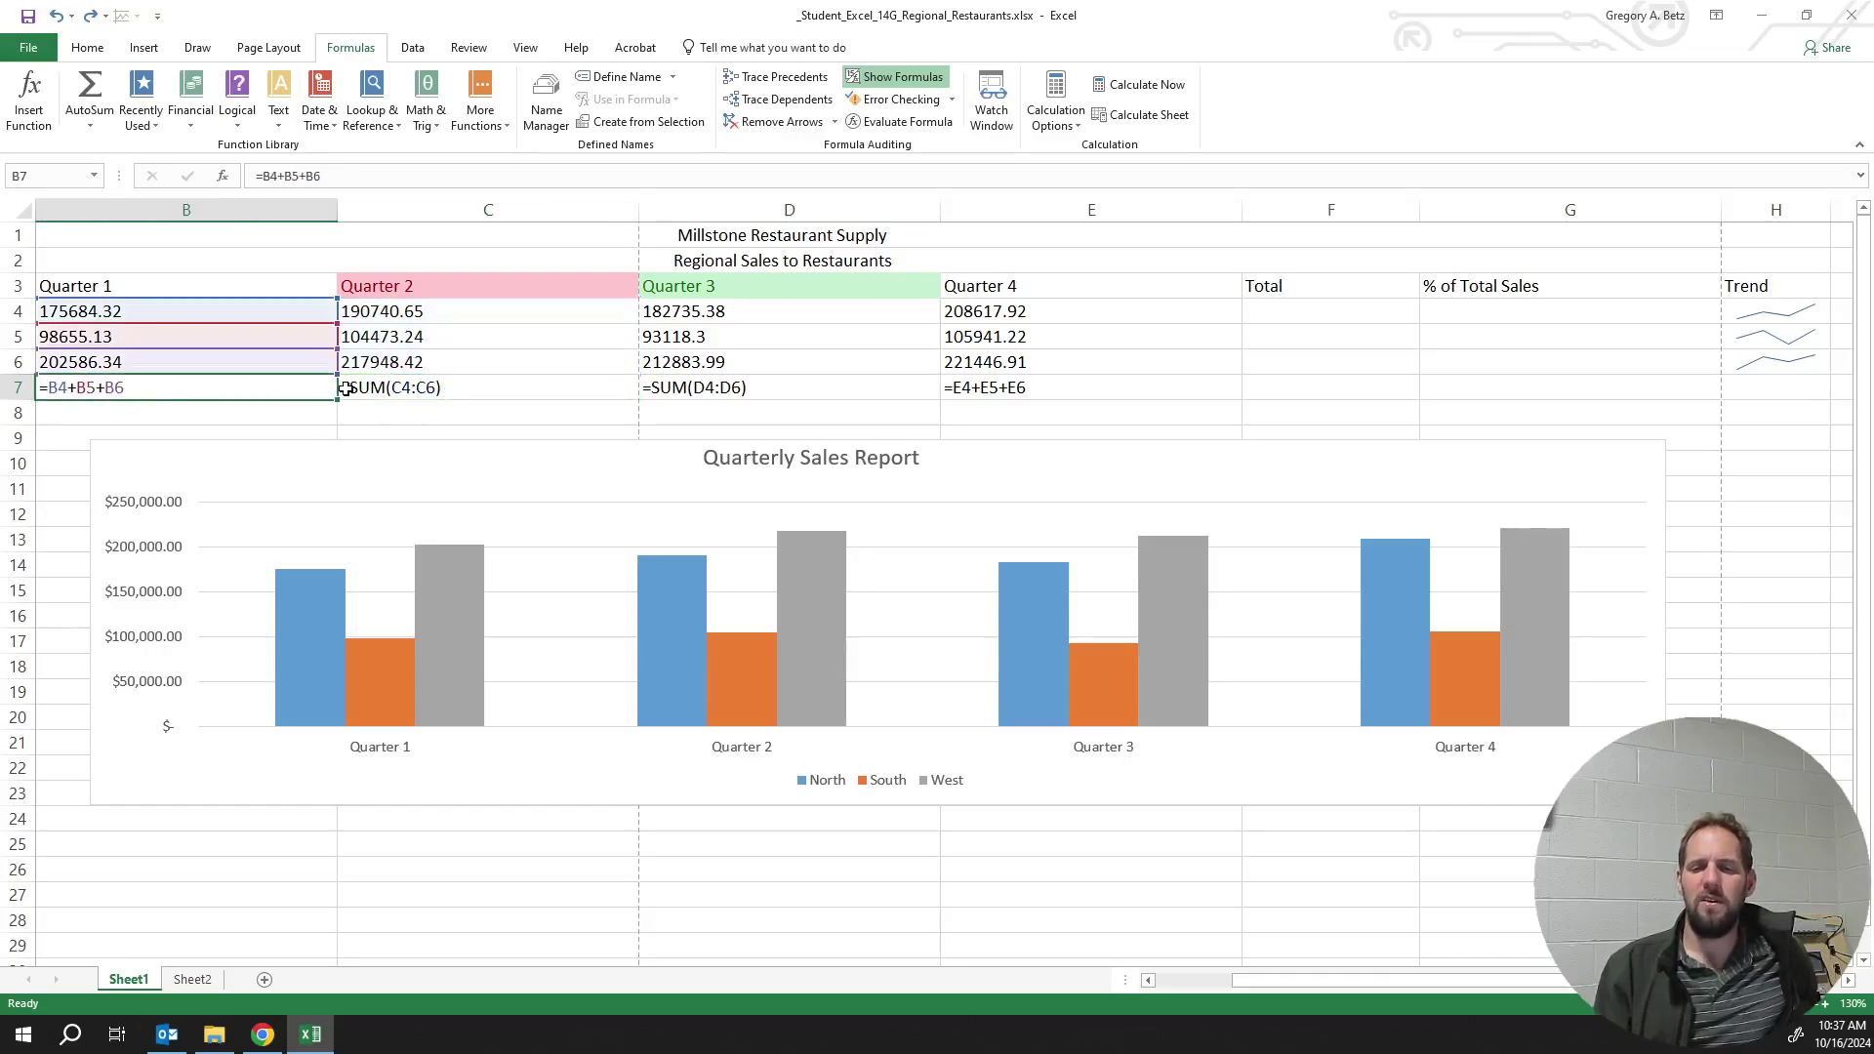
{"action": "left_click", "coordinate": [348, 389]}
{"action": "left_click", "coordinate": [693, 387]}
{"action": "left_click", "coordinate": [958, 386]}
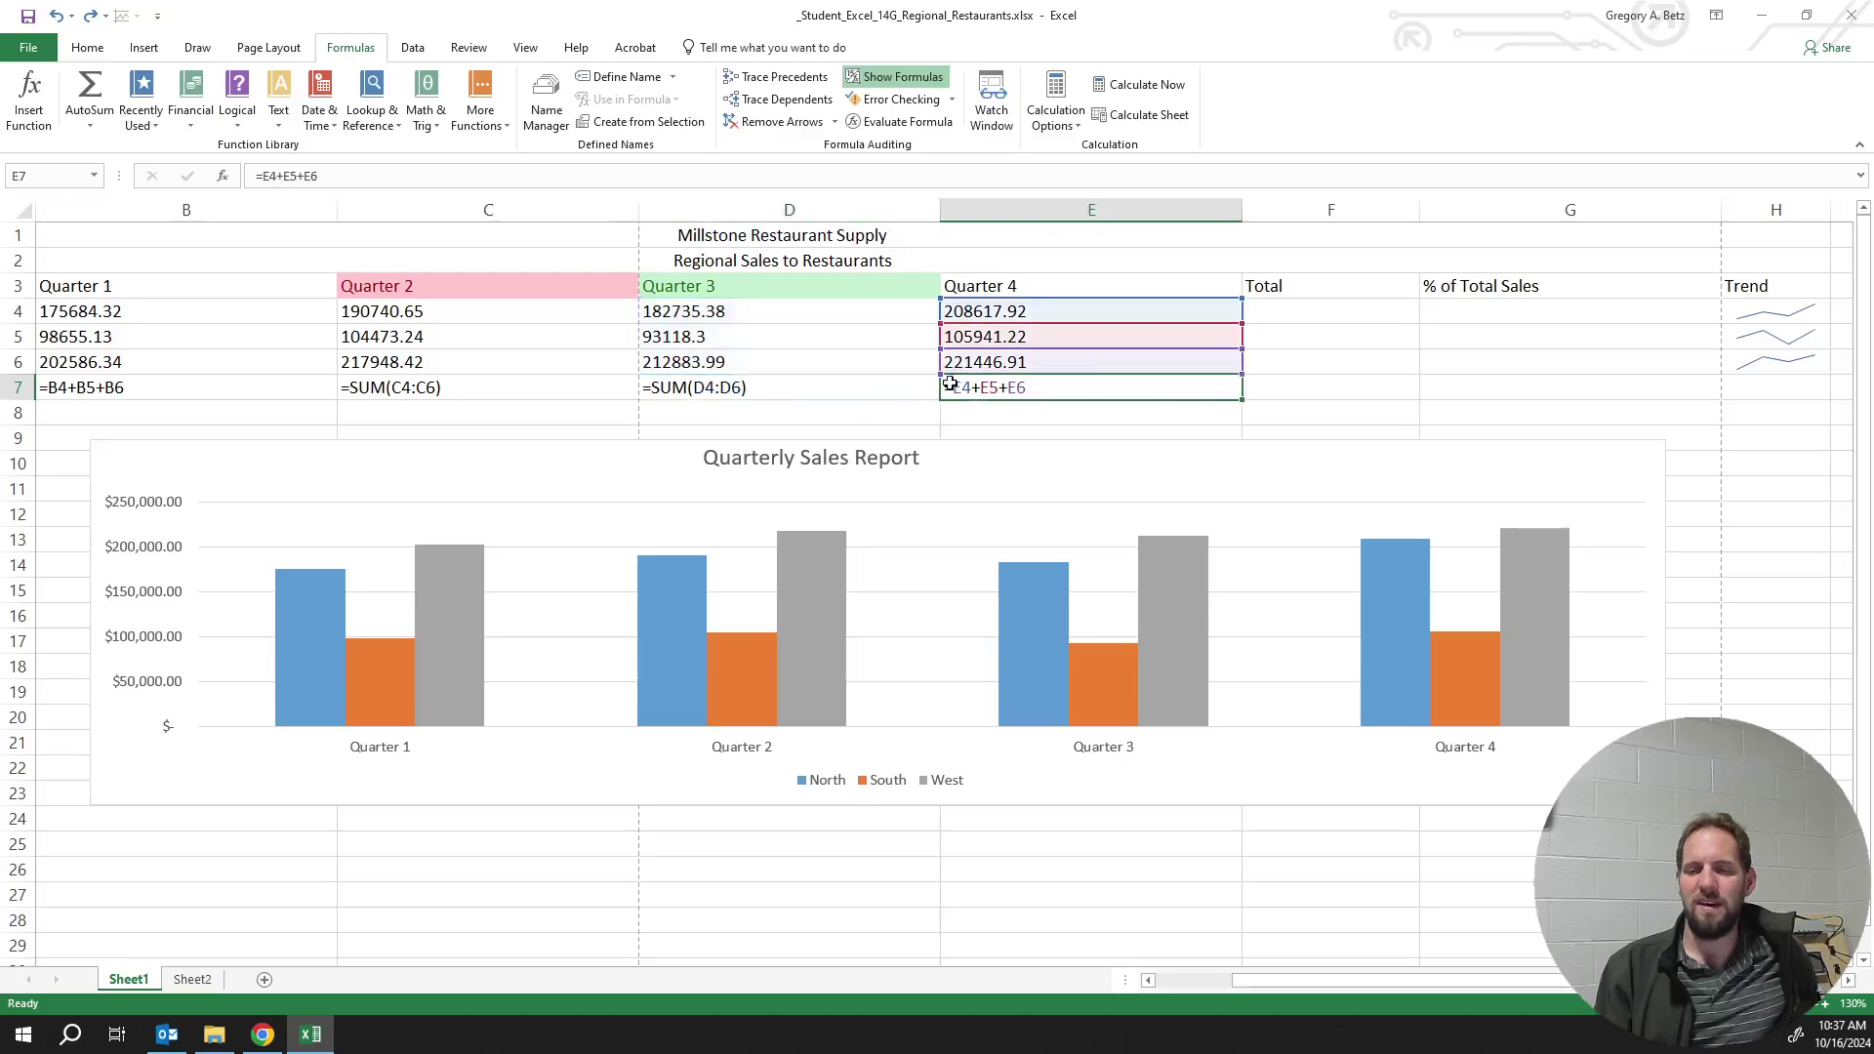
{"action": "left_click", "coordinate": [712, 408]}
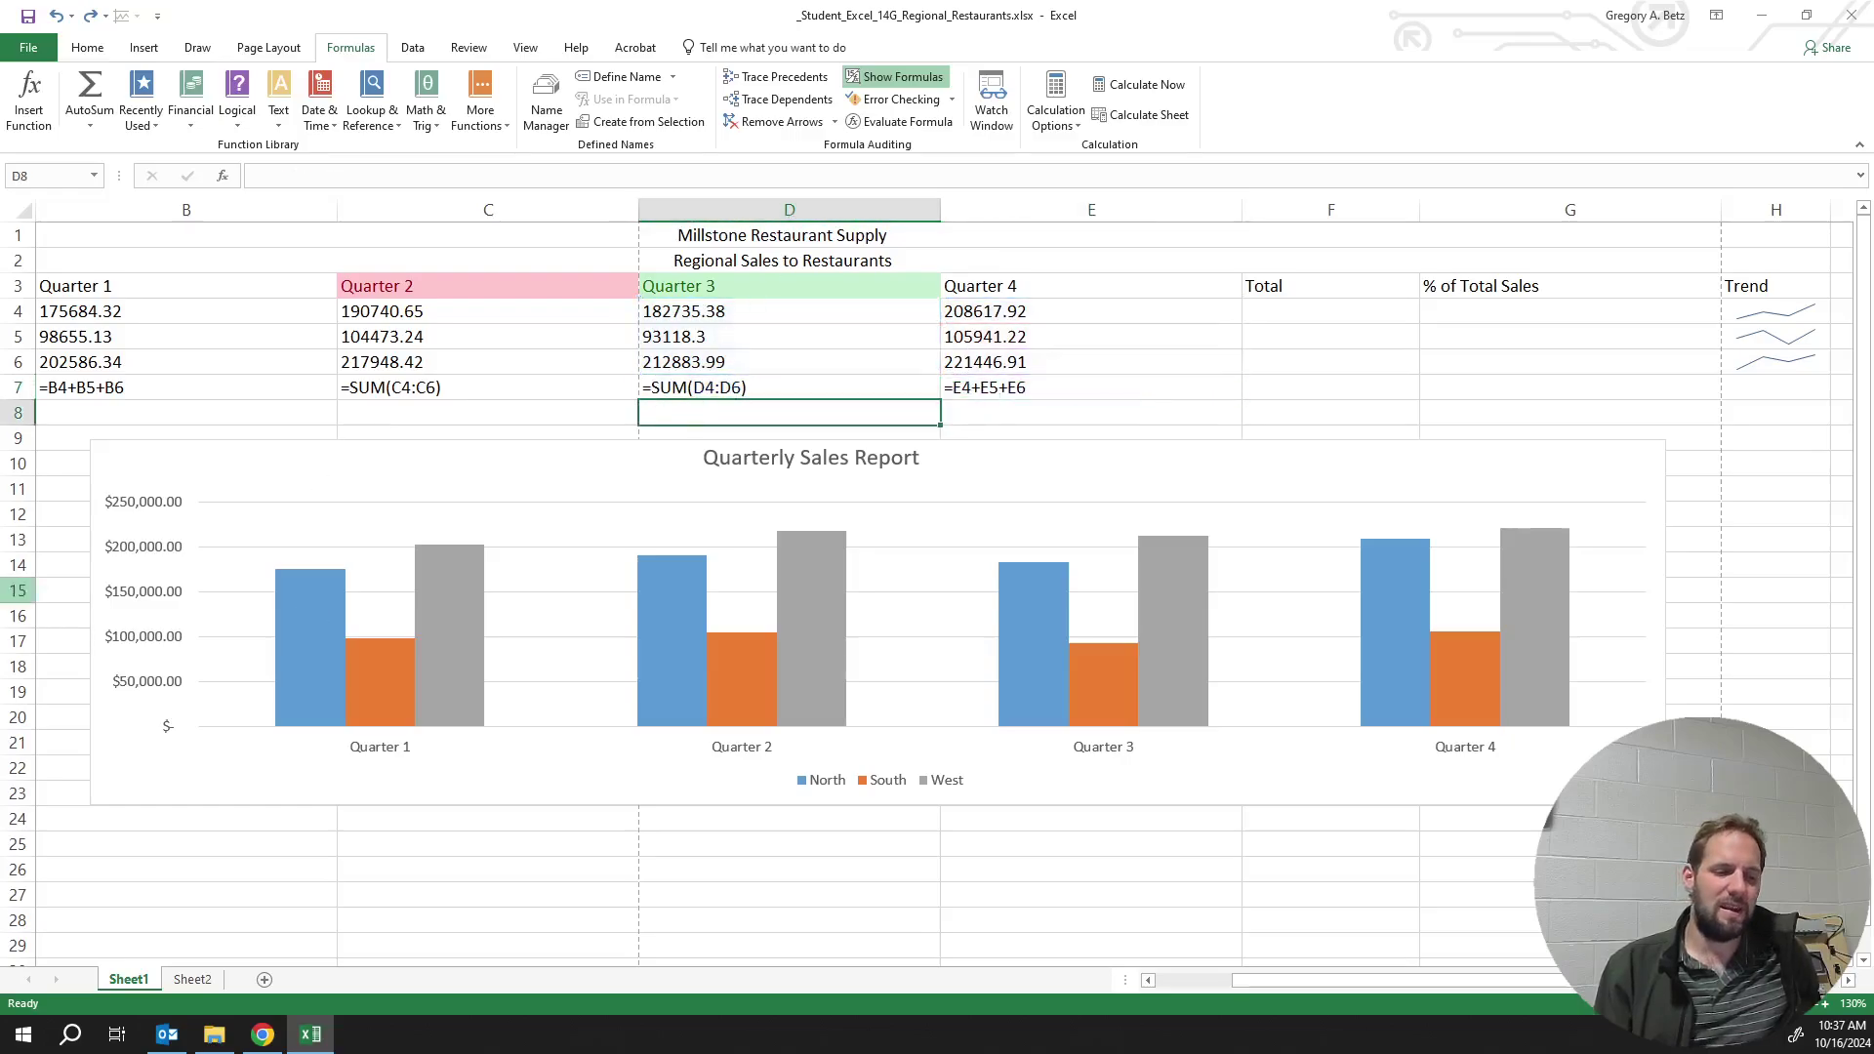
{"action": "left_click", "coordinate": [399, 385]}
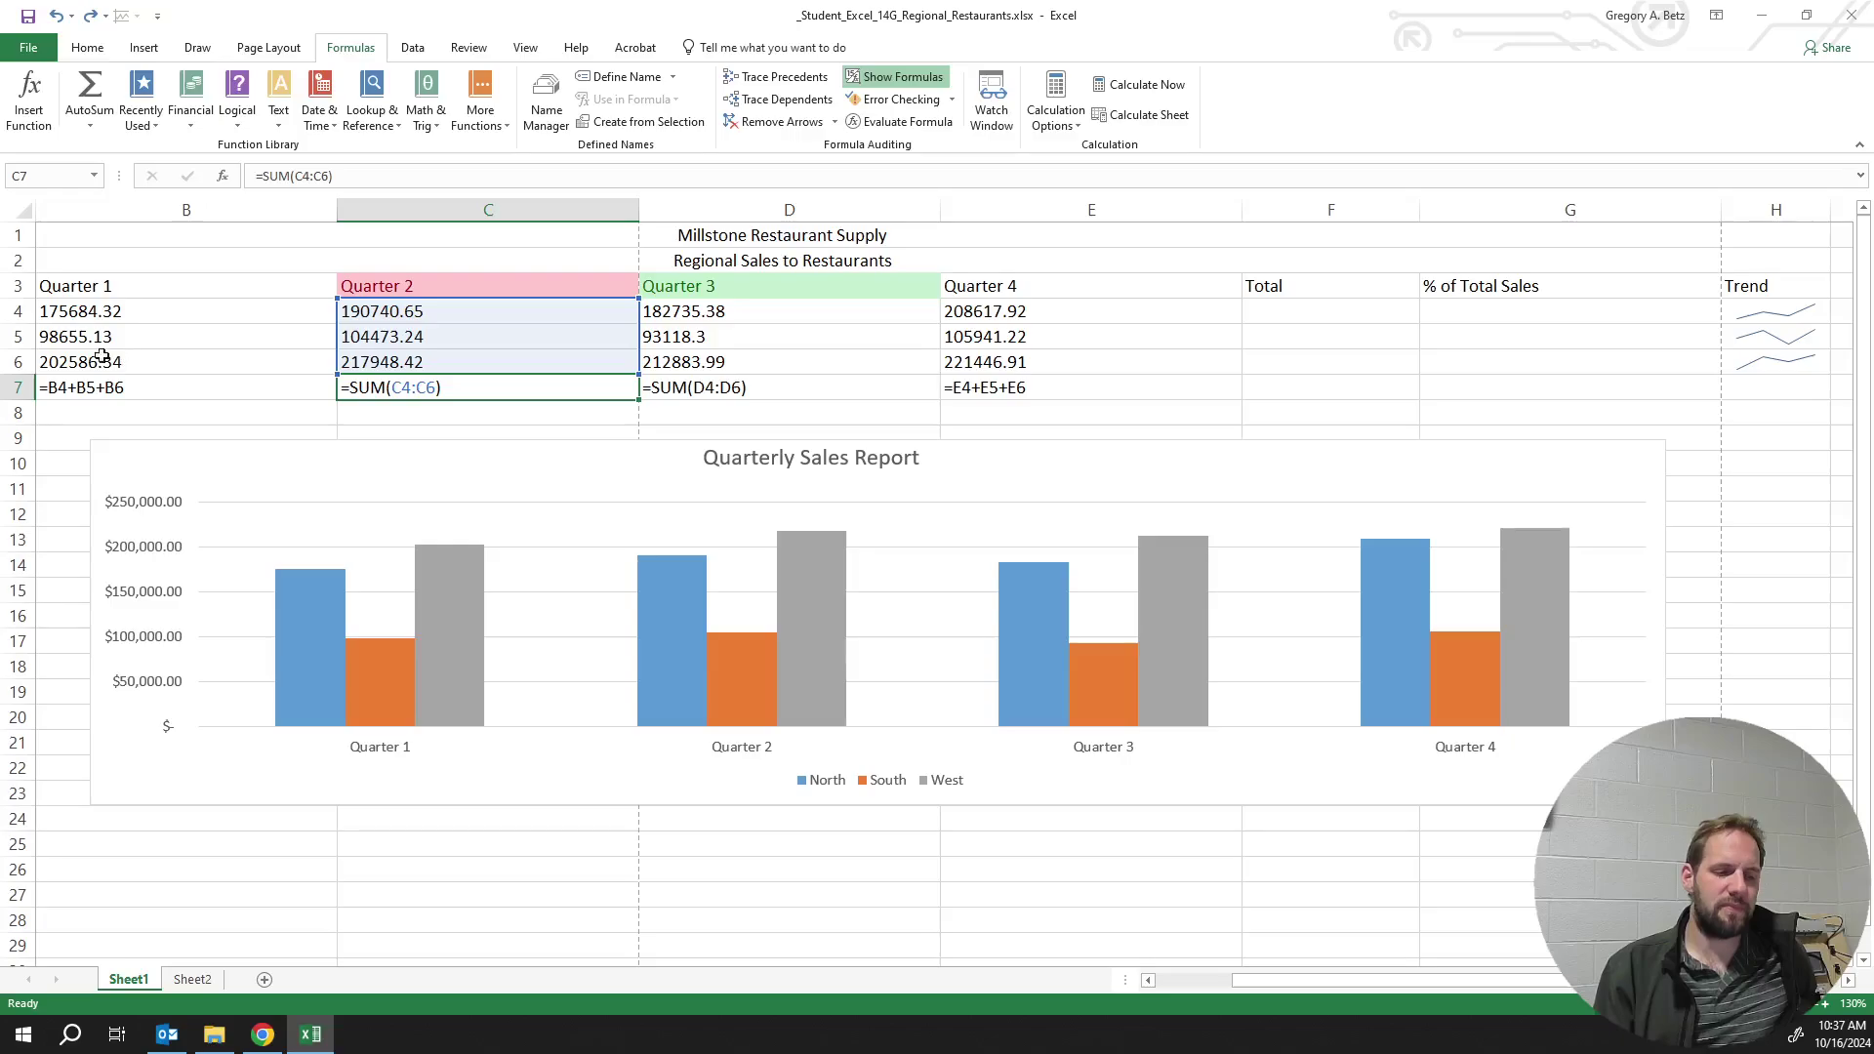
Clear the Quarter 4 total formula from cell E7
{"action": "left_click", "coordinate": [1054, 387]}
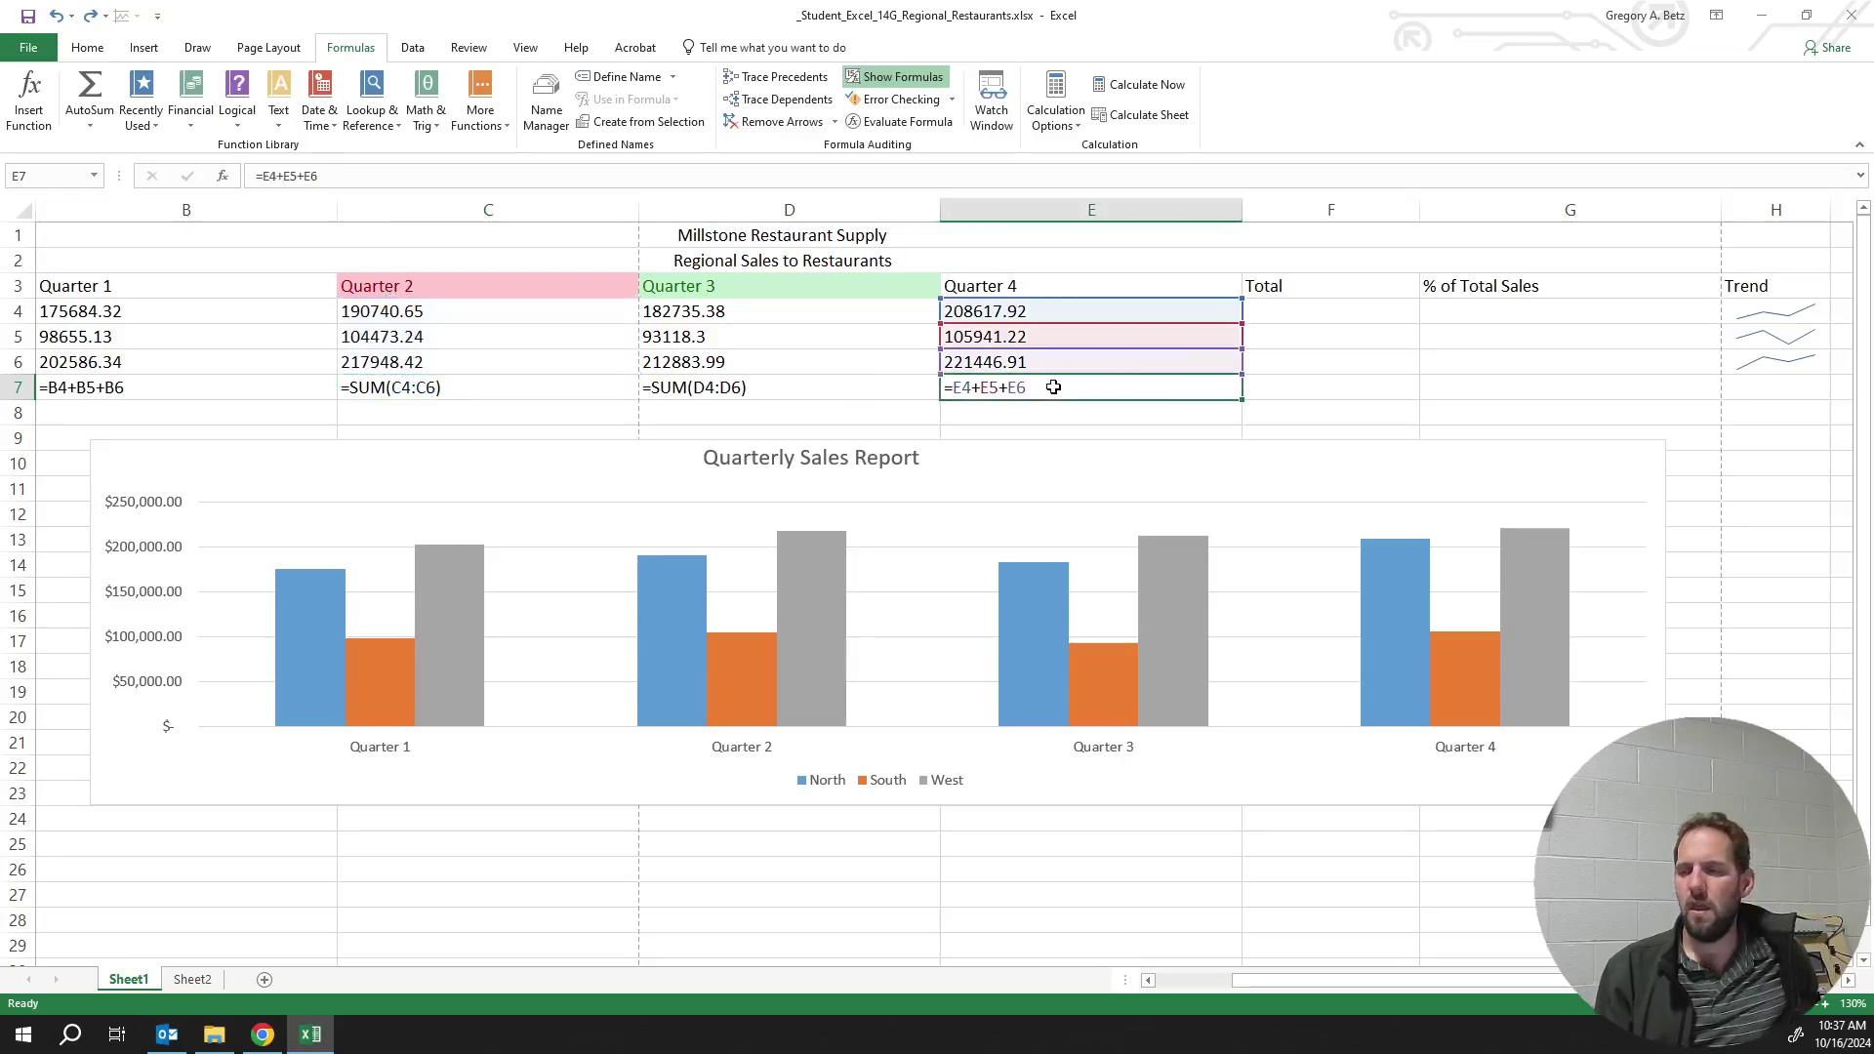
{"action": "key", "text": "Delete"}
{"action": "right_click", "coordinate": [1047, 392]}
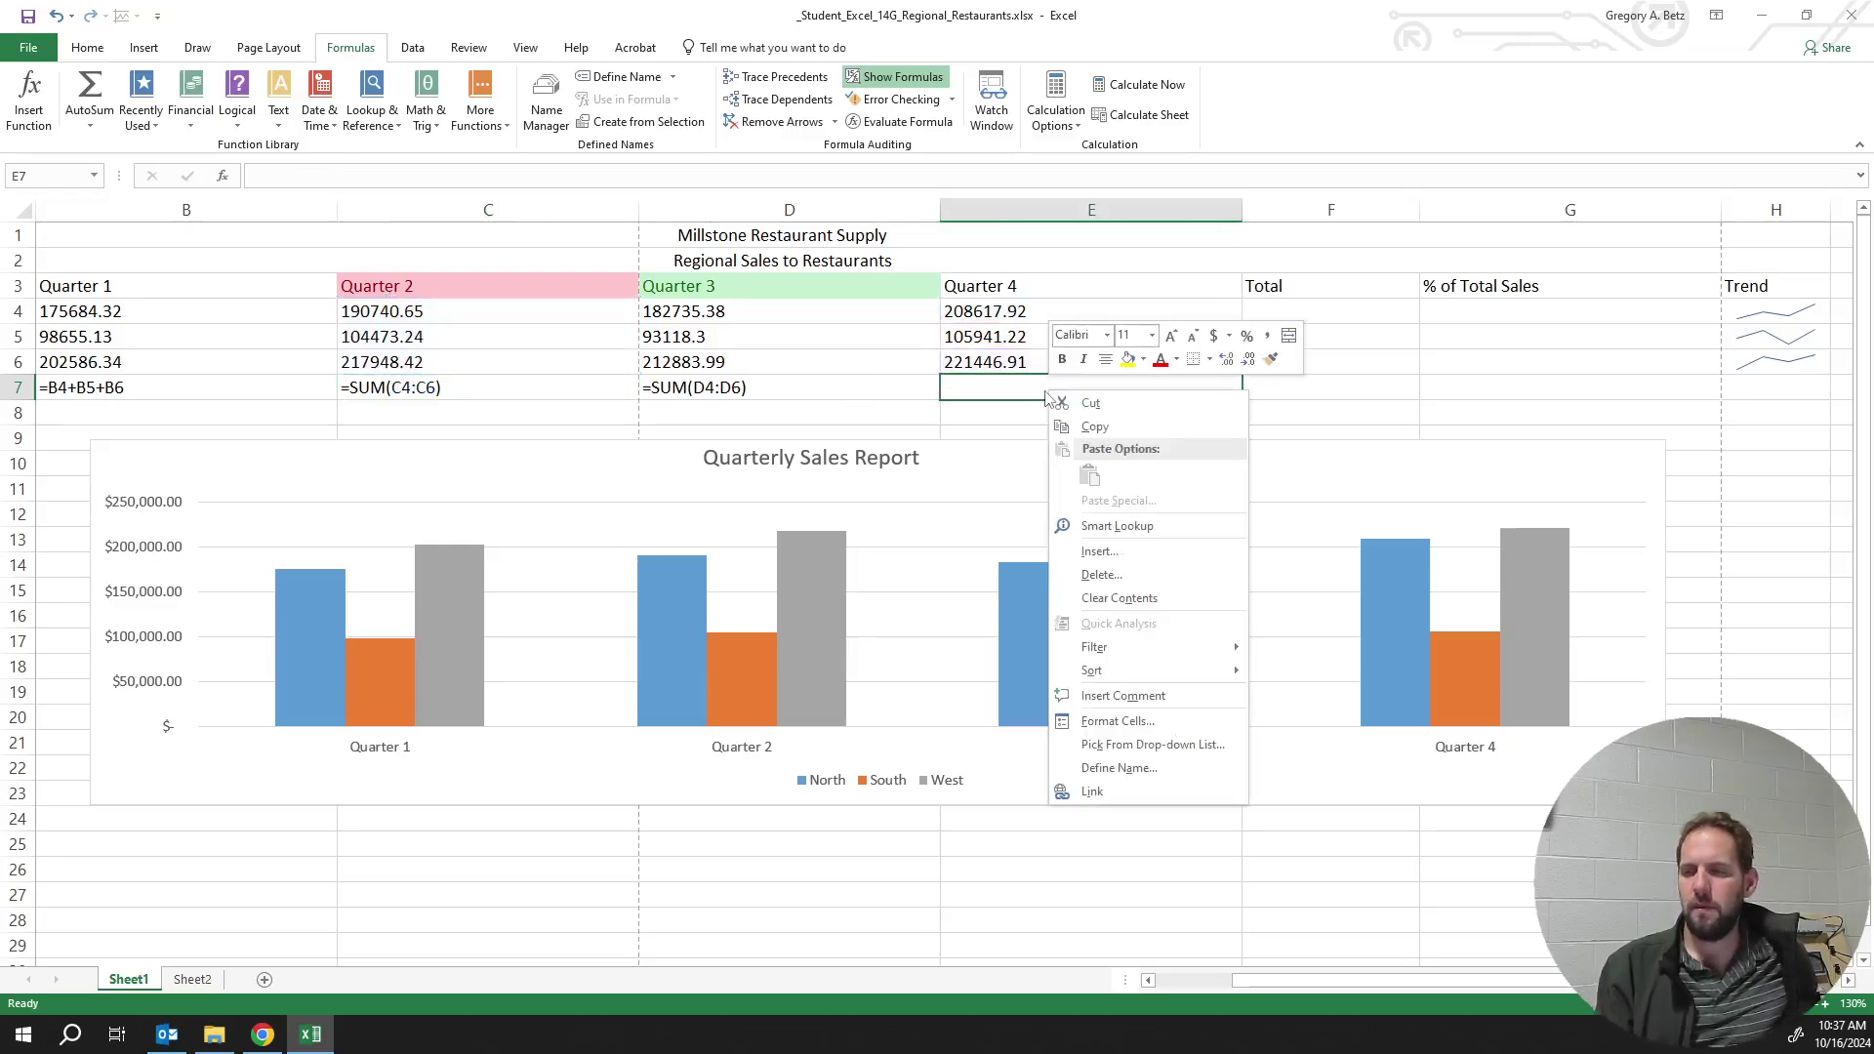
{"action": "left_click", "coordinate": [992, 396]}
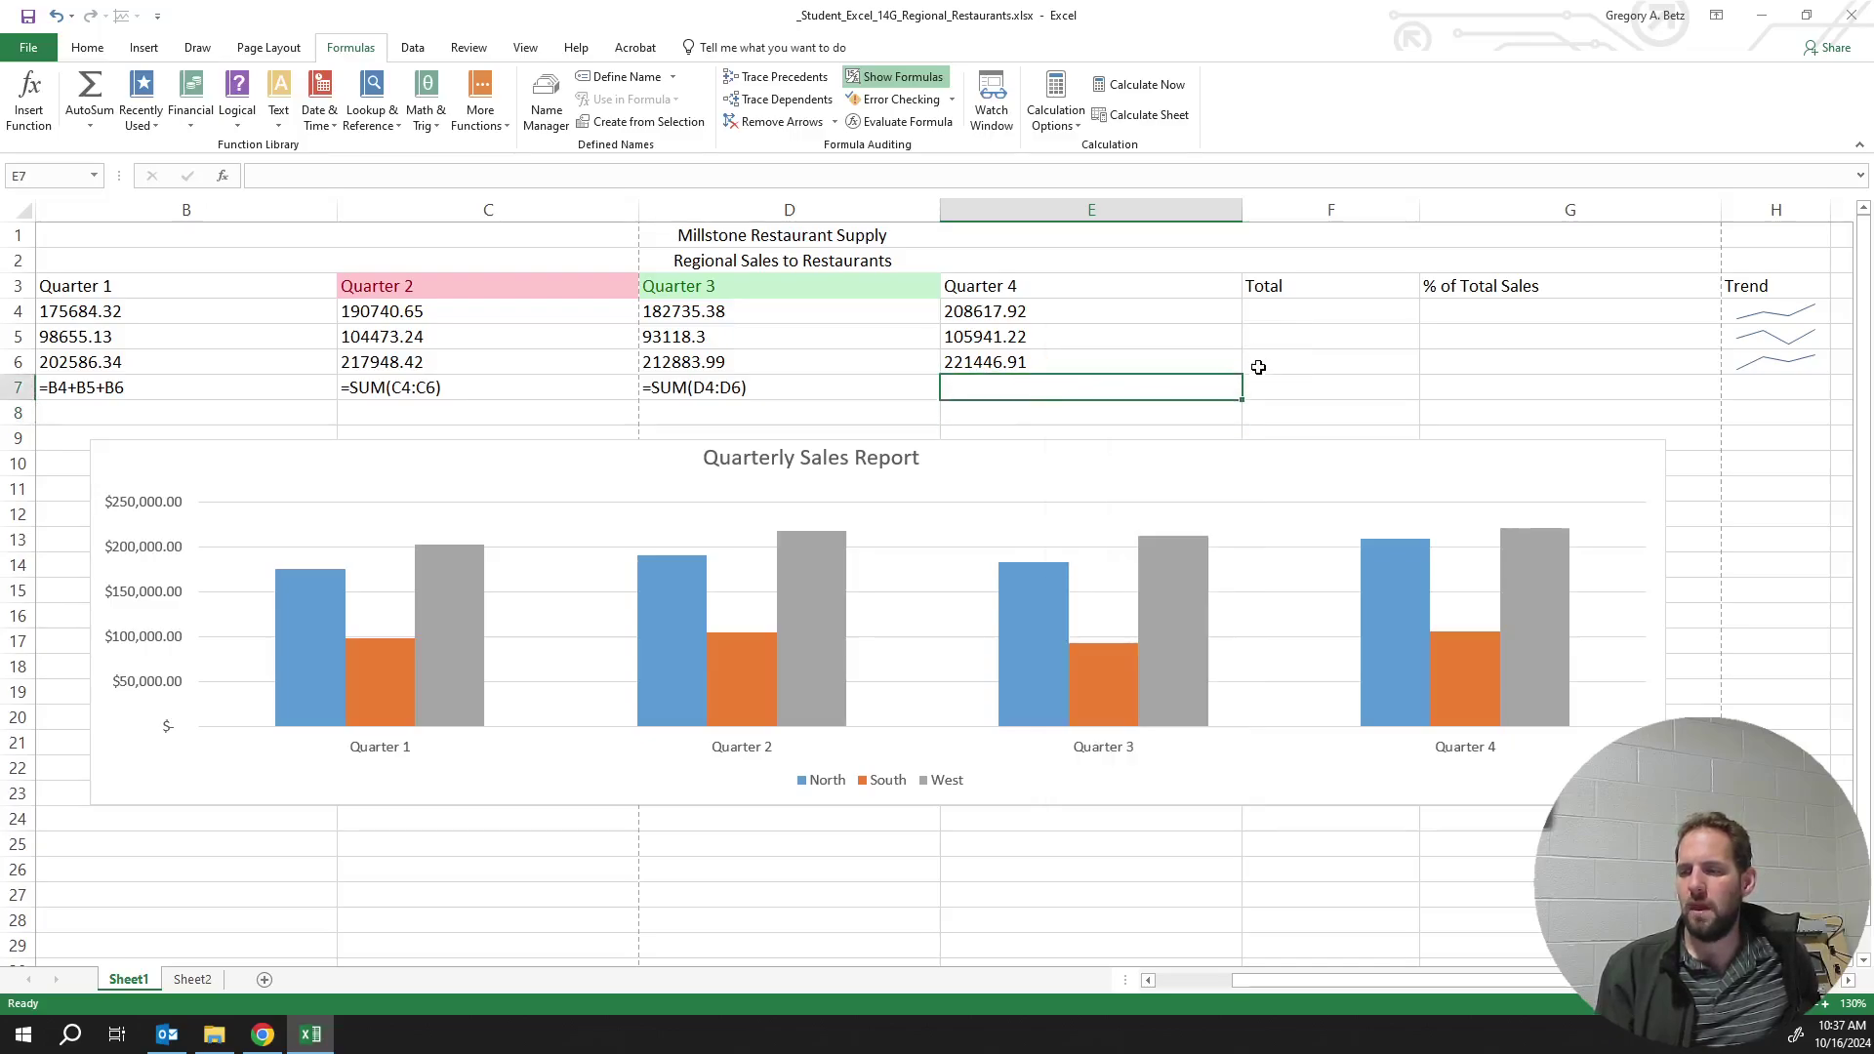
{"action": "right_click", "coordinate": [1241, 391]}
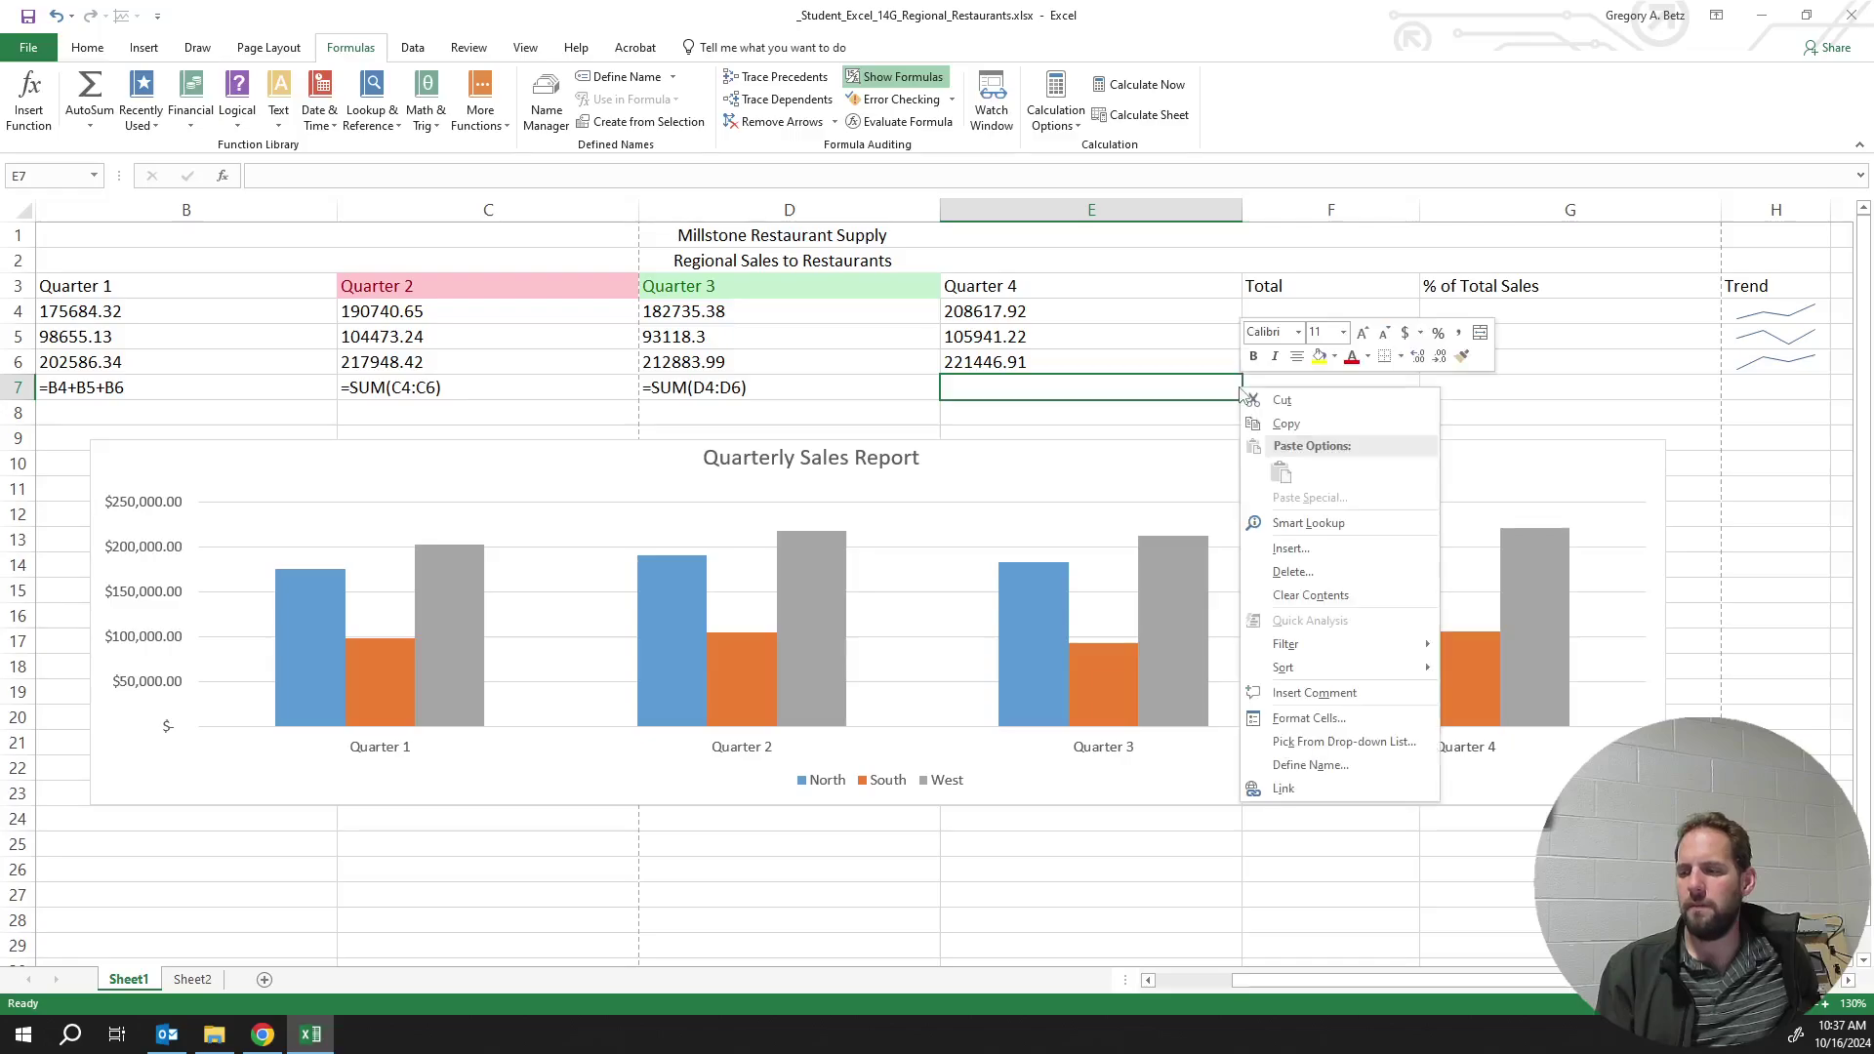
{"action": "left_click", "coordinate": [859, 413]}
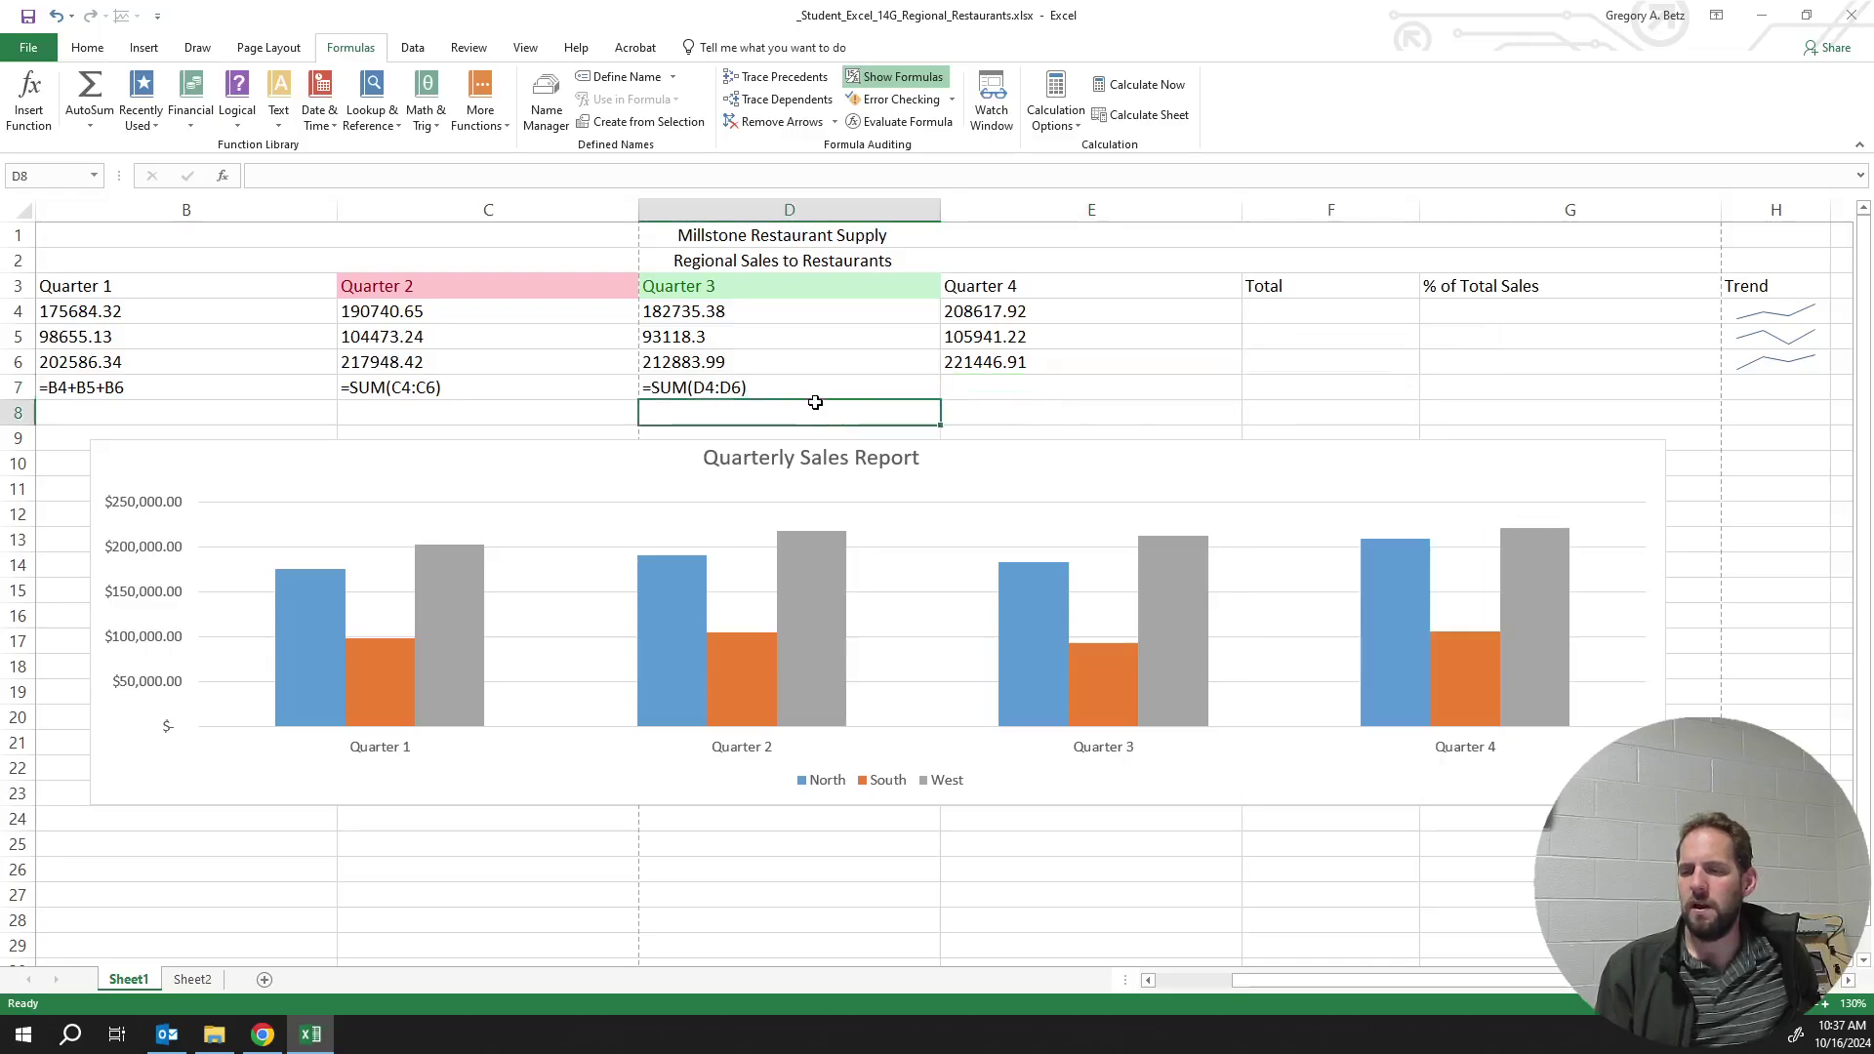
Display calculated values instead of formulas, and check the shortcut options for the empty cell E7
{"action": "left_click", "coordinate": [847, 80]}
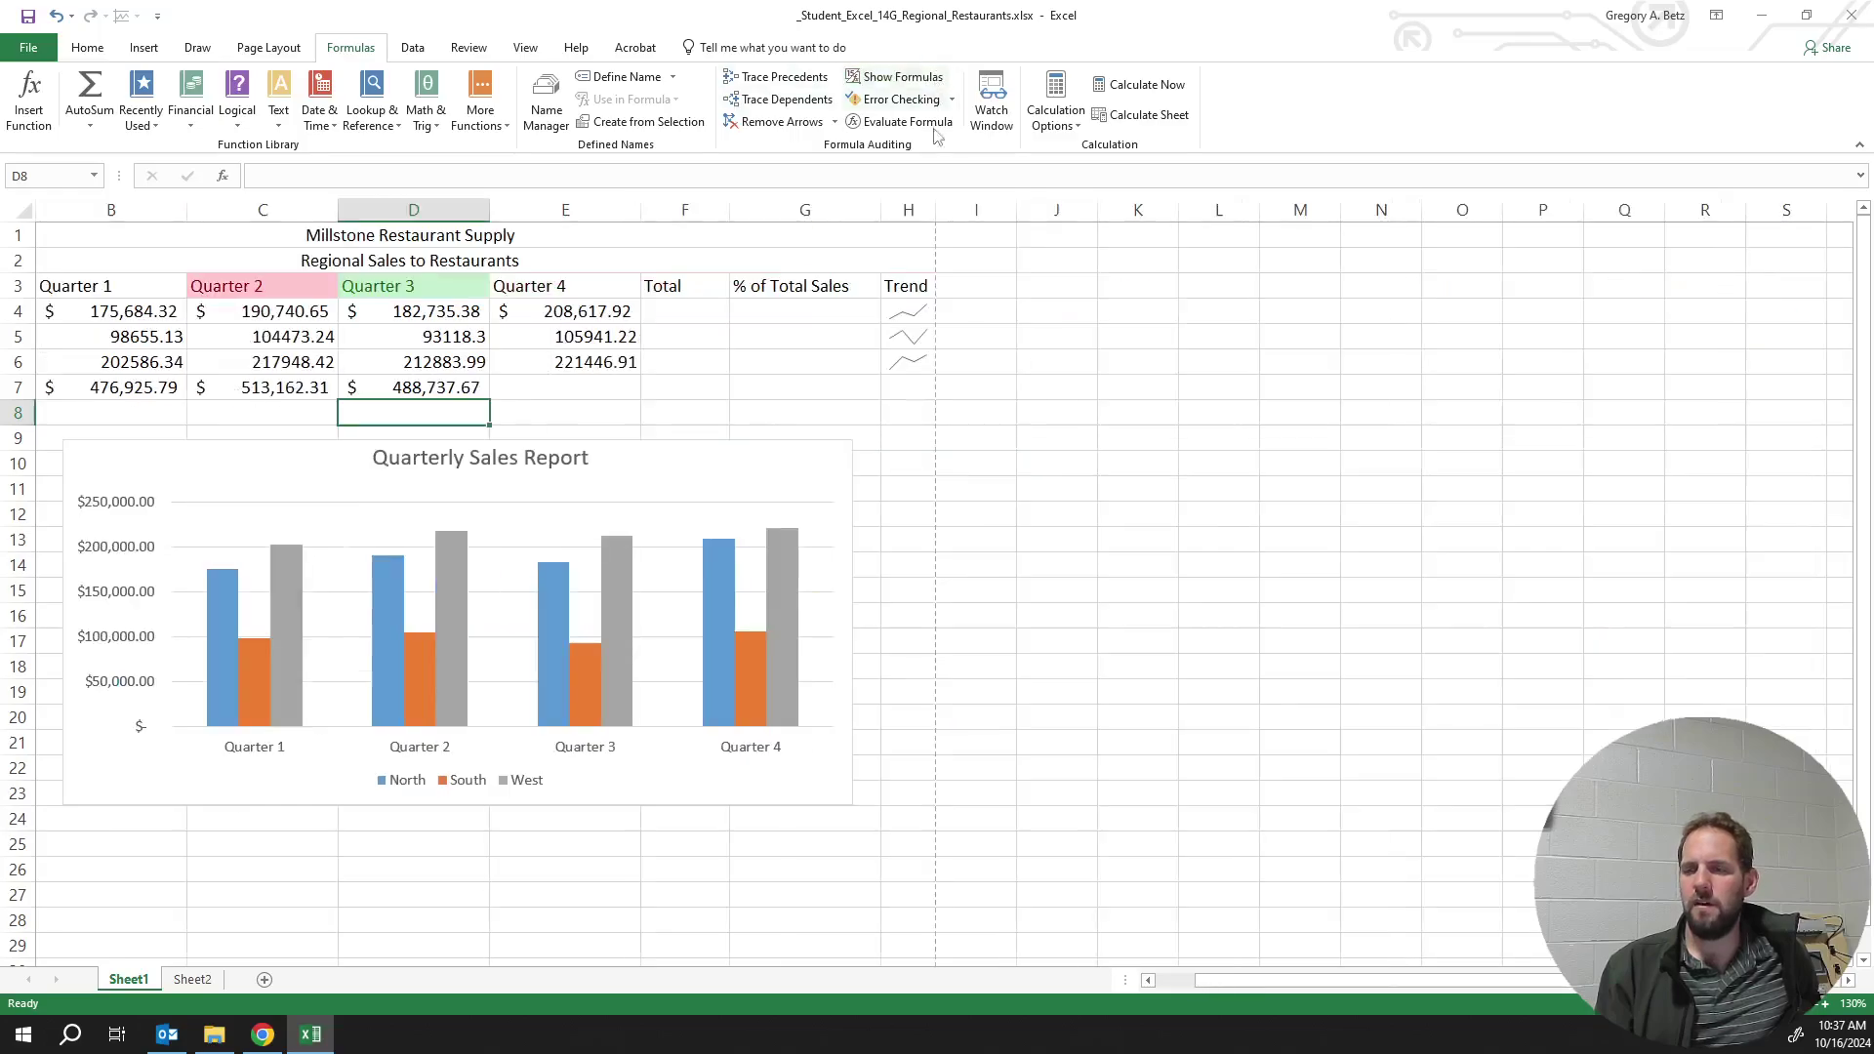
{"action": "left_click", "coordinate": [636, 387]}
{"action": "right_click", "coordinate": [637, 395]}
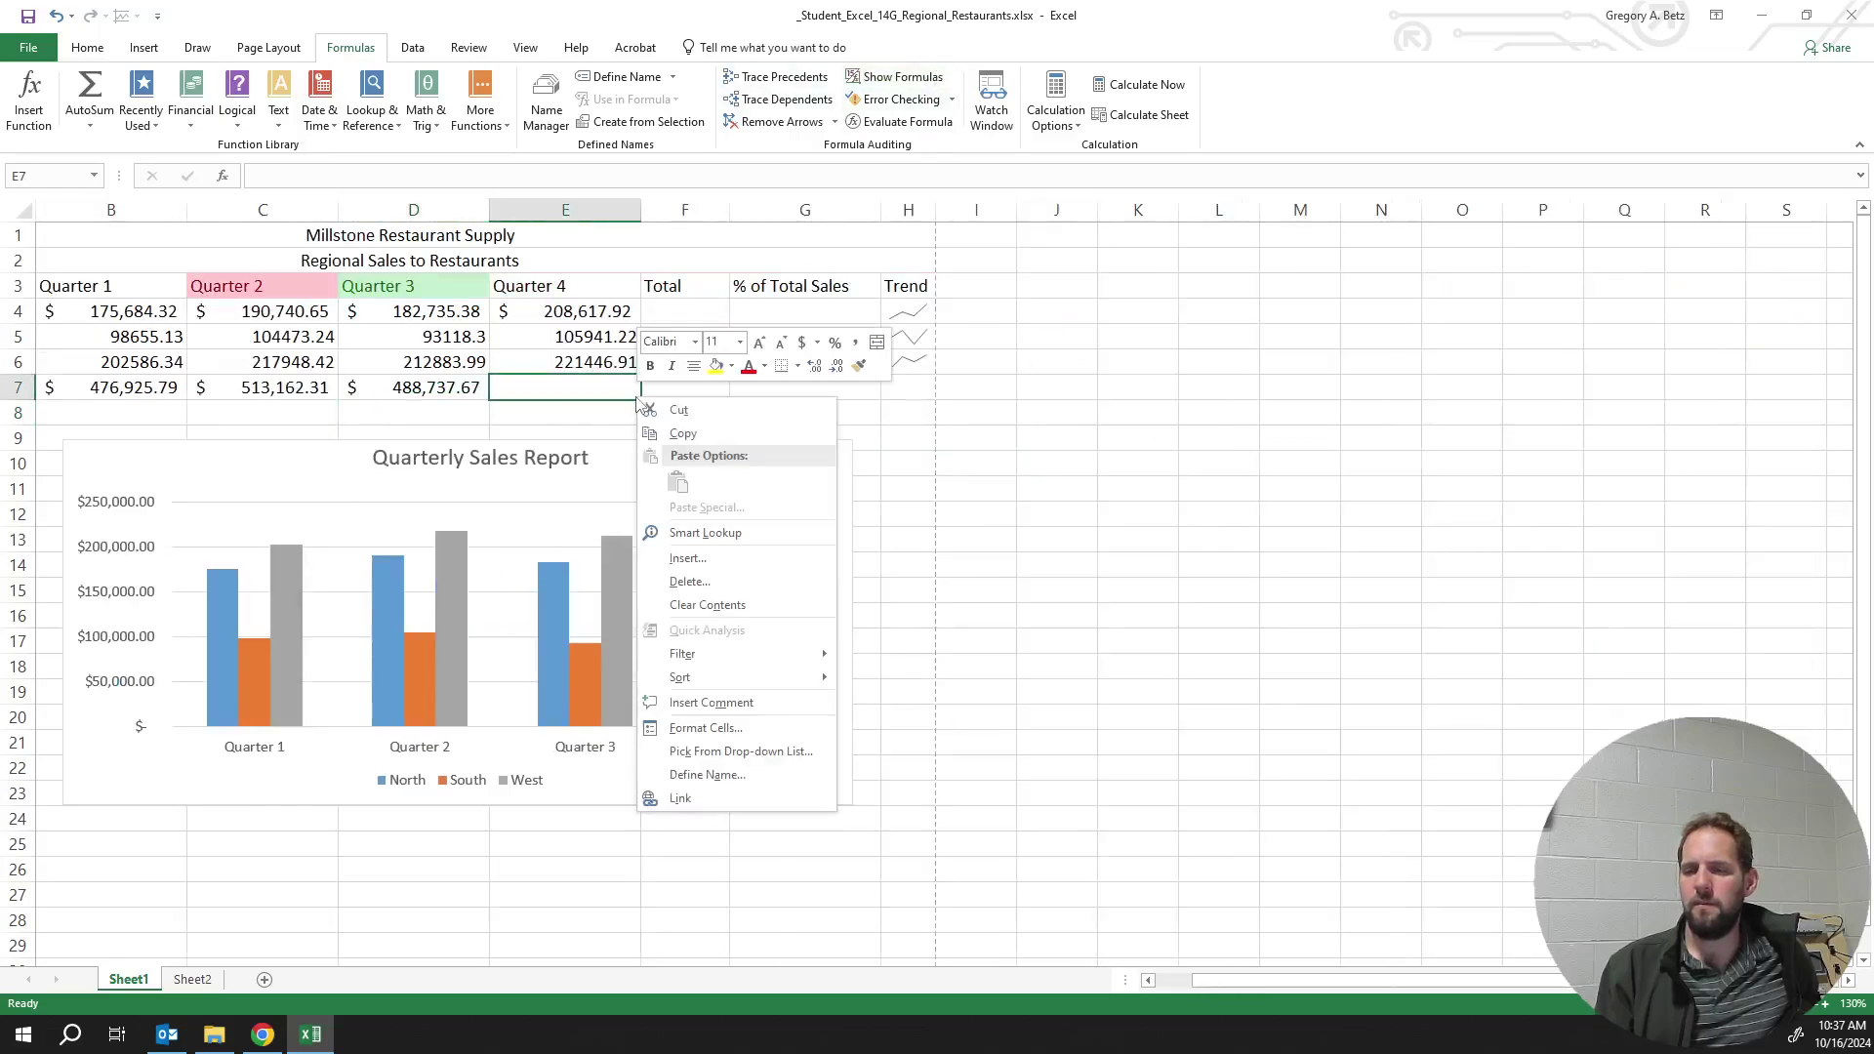
{"action": "key", "text": "Escape"}
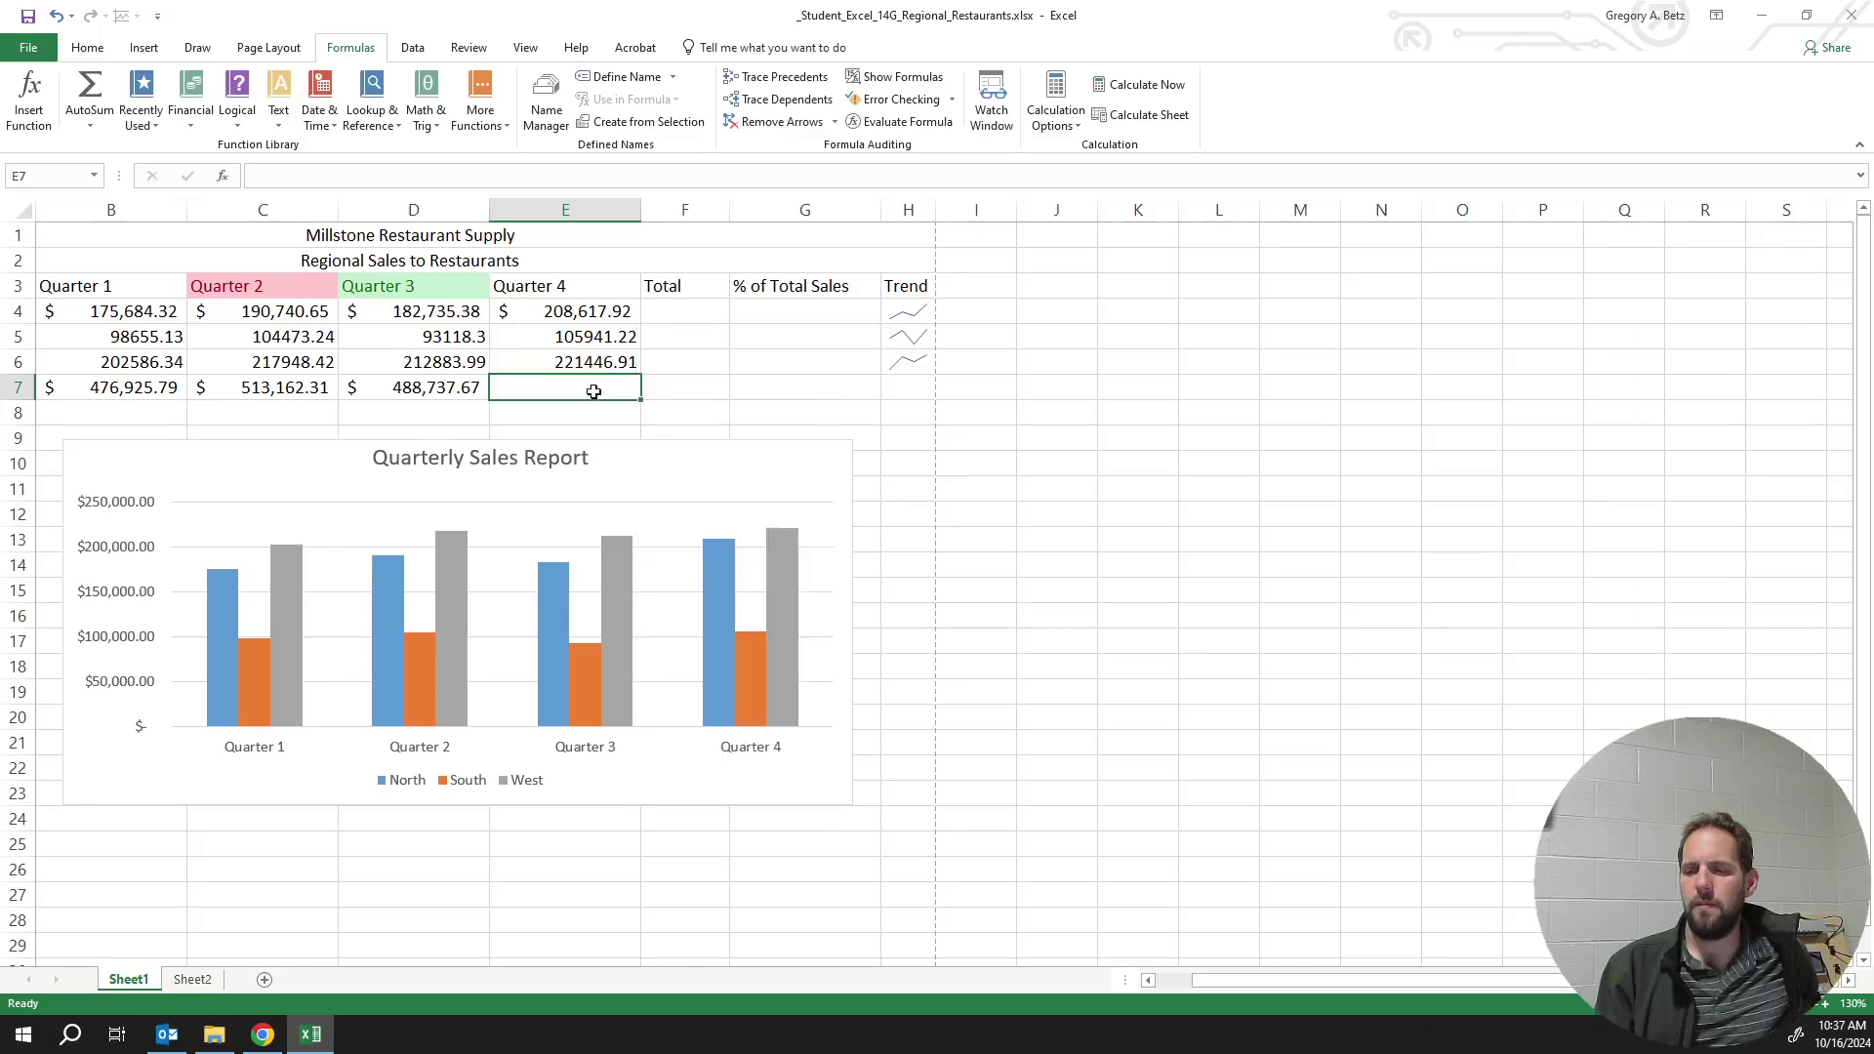
{"action": "left_click", "coordinate": [589, 408]}
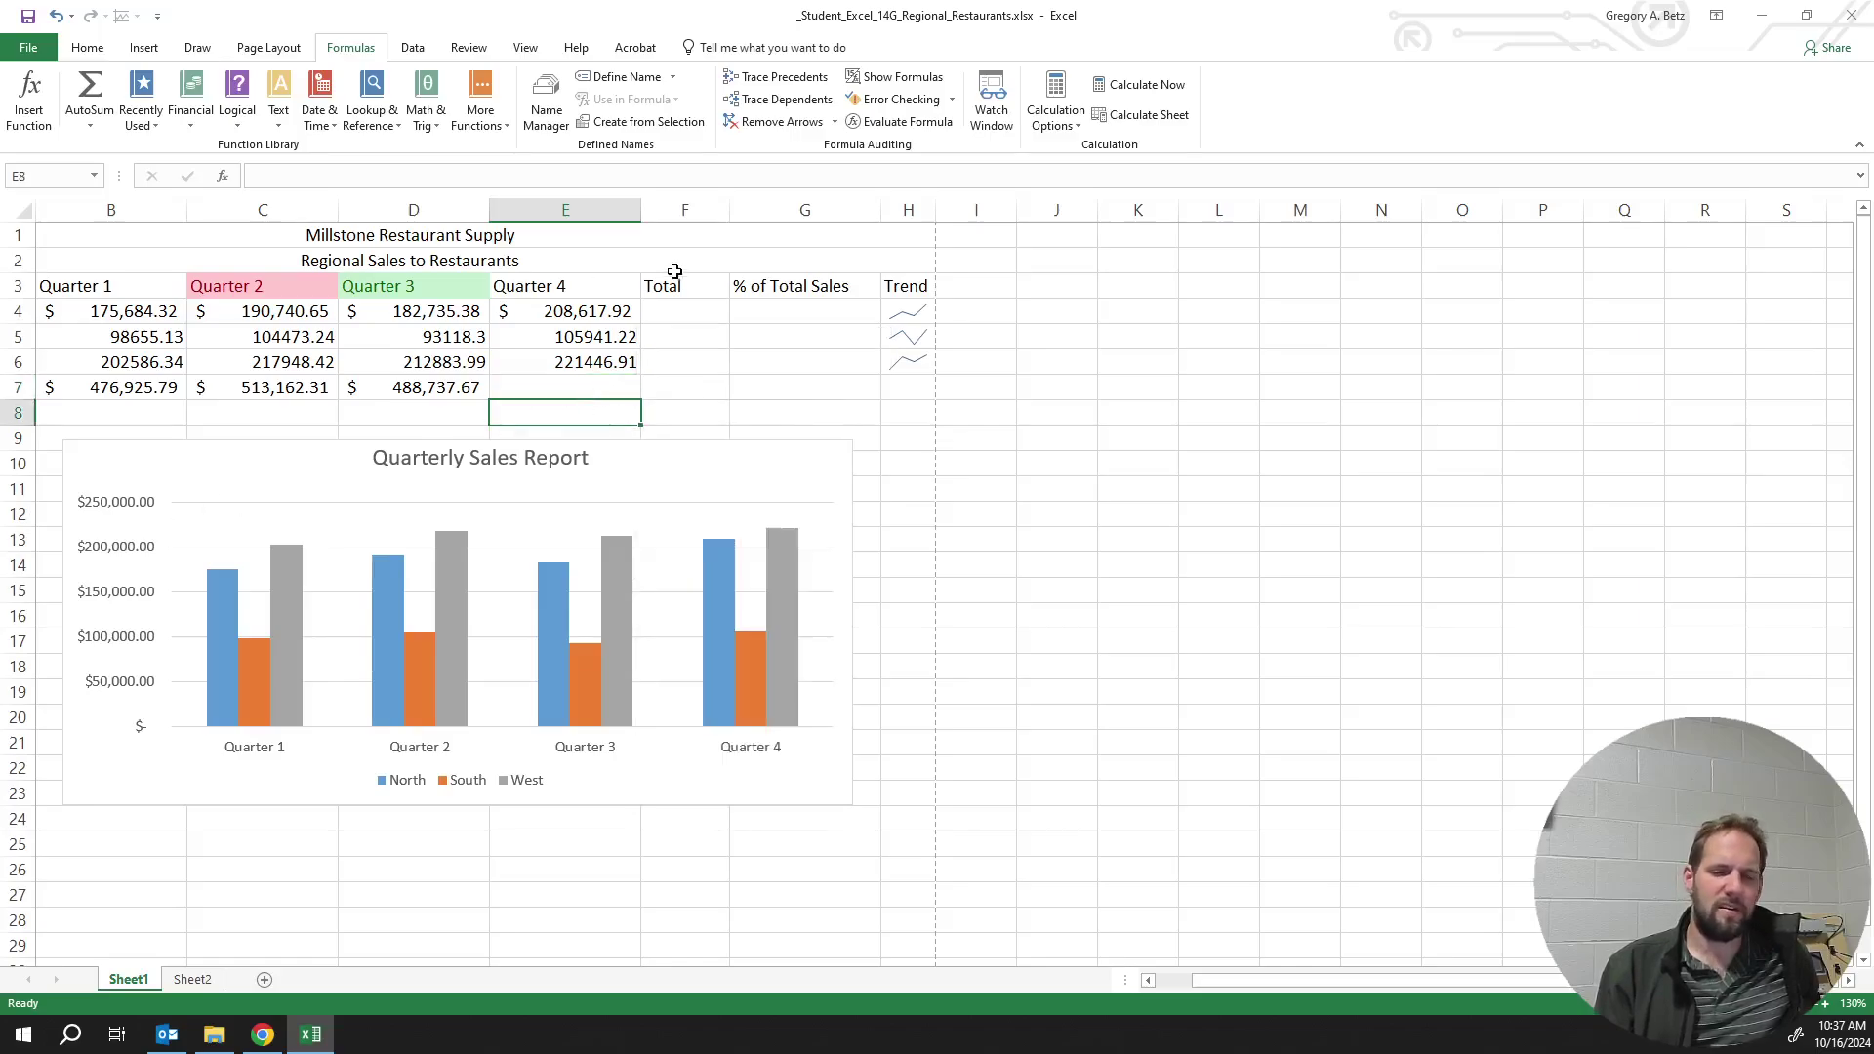
Total the Quarter 4 sales in E4:E6 with the Quick Analysis Sum, placing the result in E7
{"action": "left_click", "coordinate": [87, 47]}
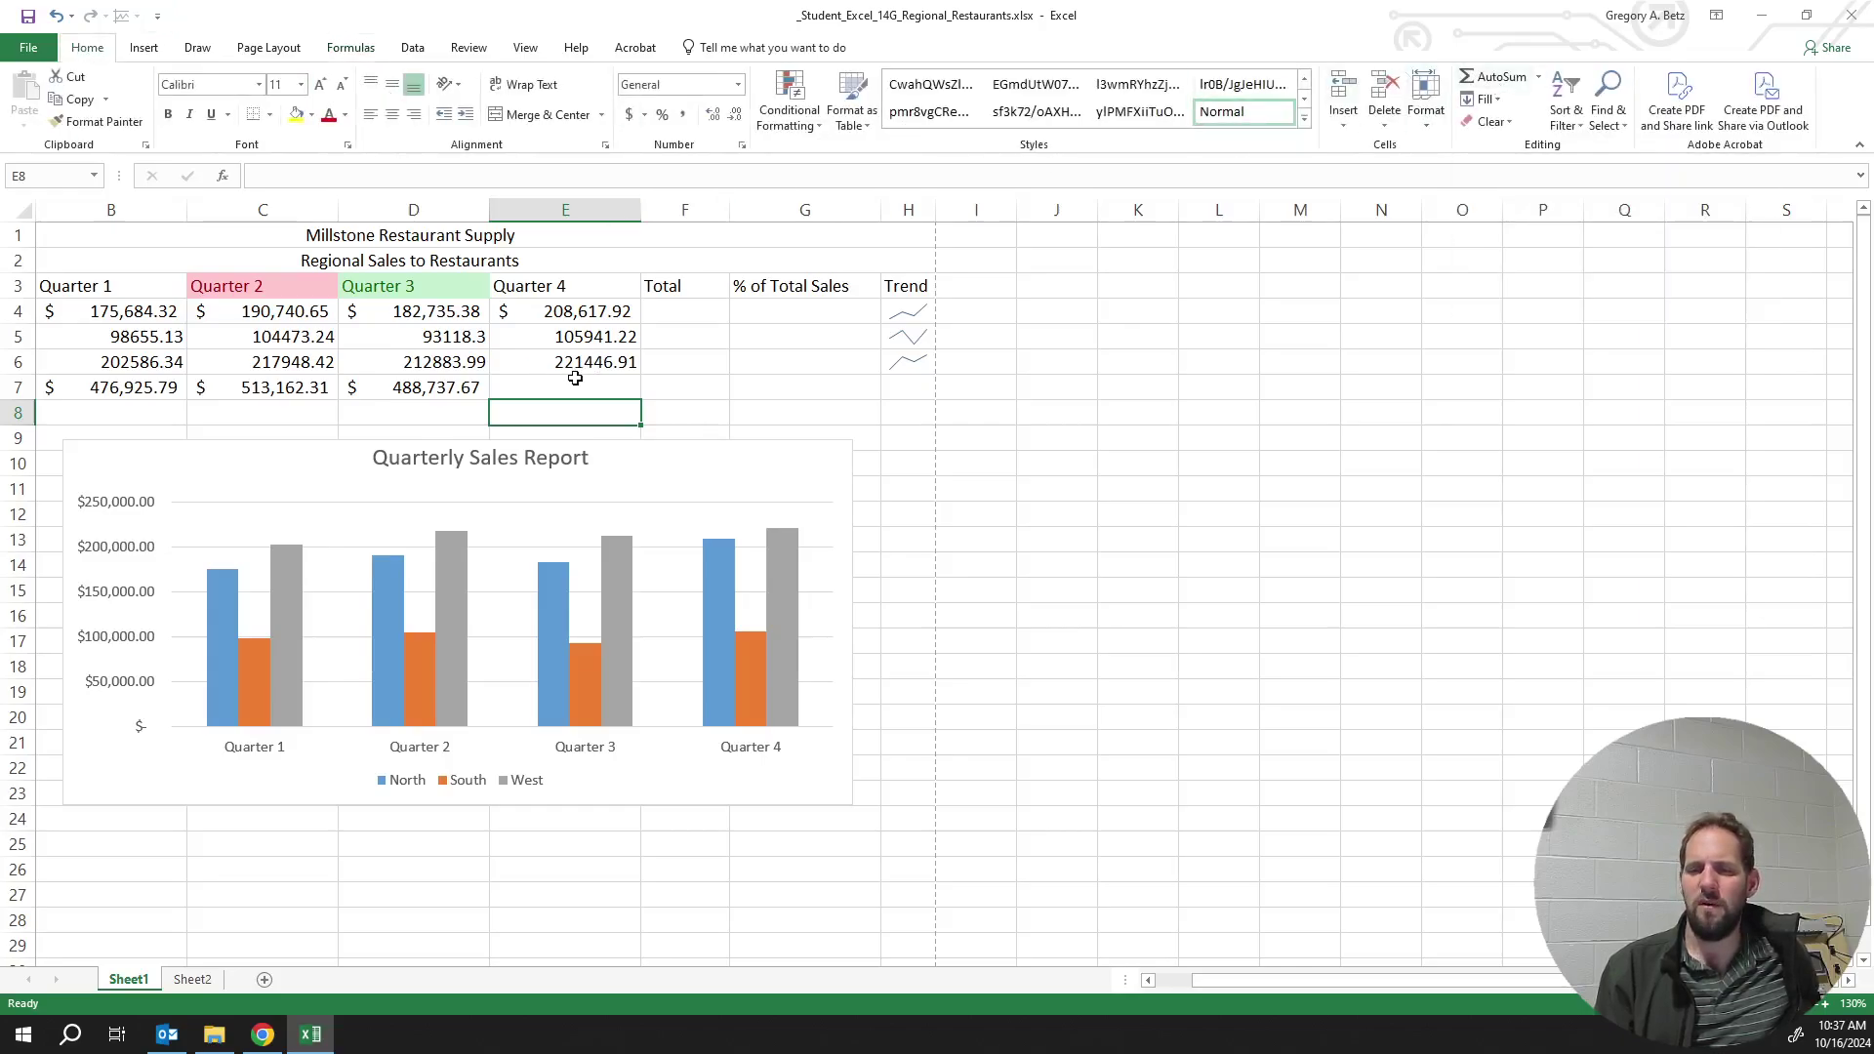
{"action": "left_click", "coordinate": [574, 377]}
{"action": "left_click_drag", "start_coordinate": [589, 310], "coordinate": [592, 365]}
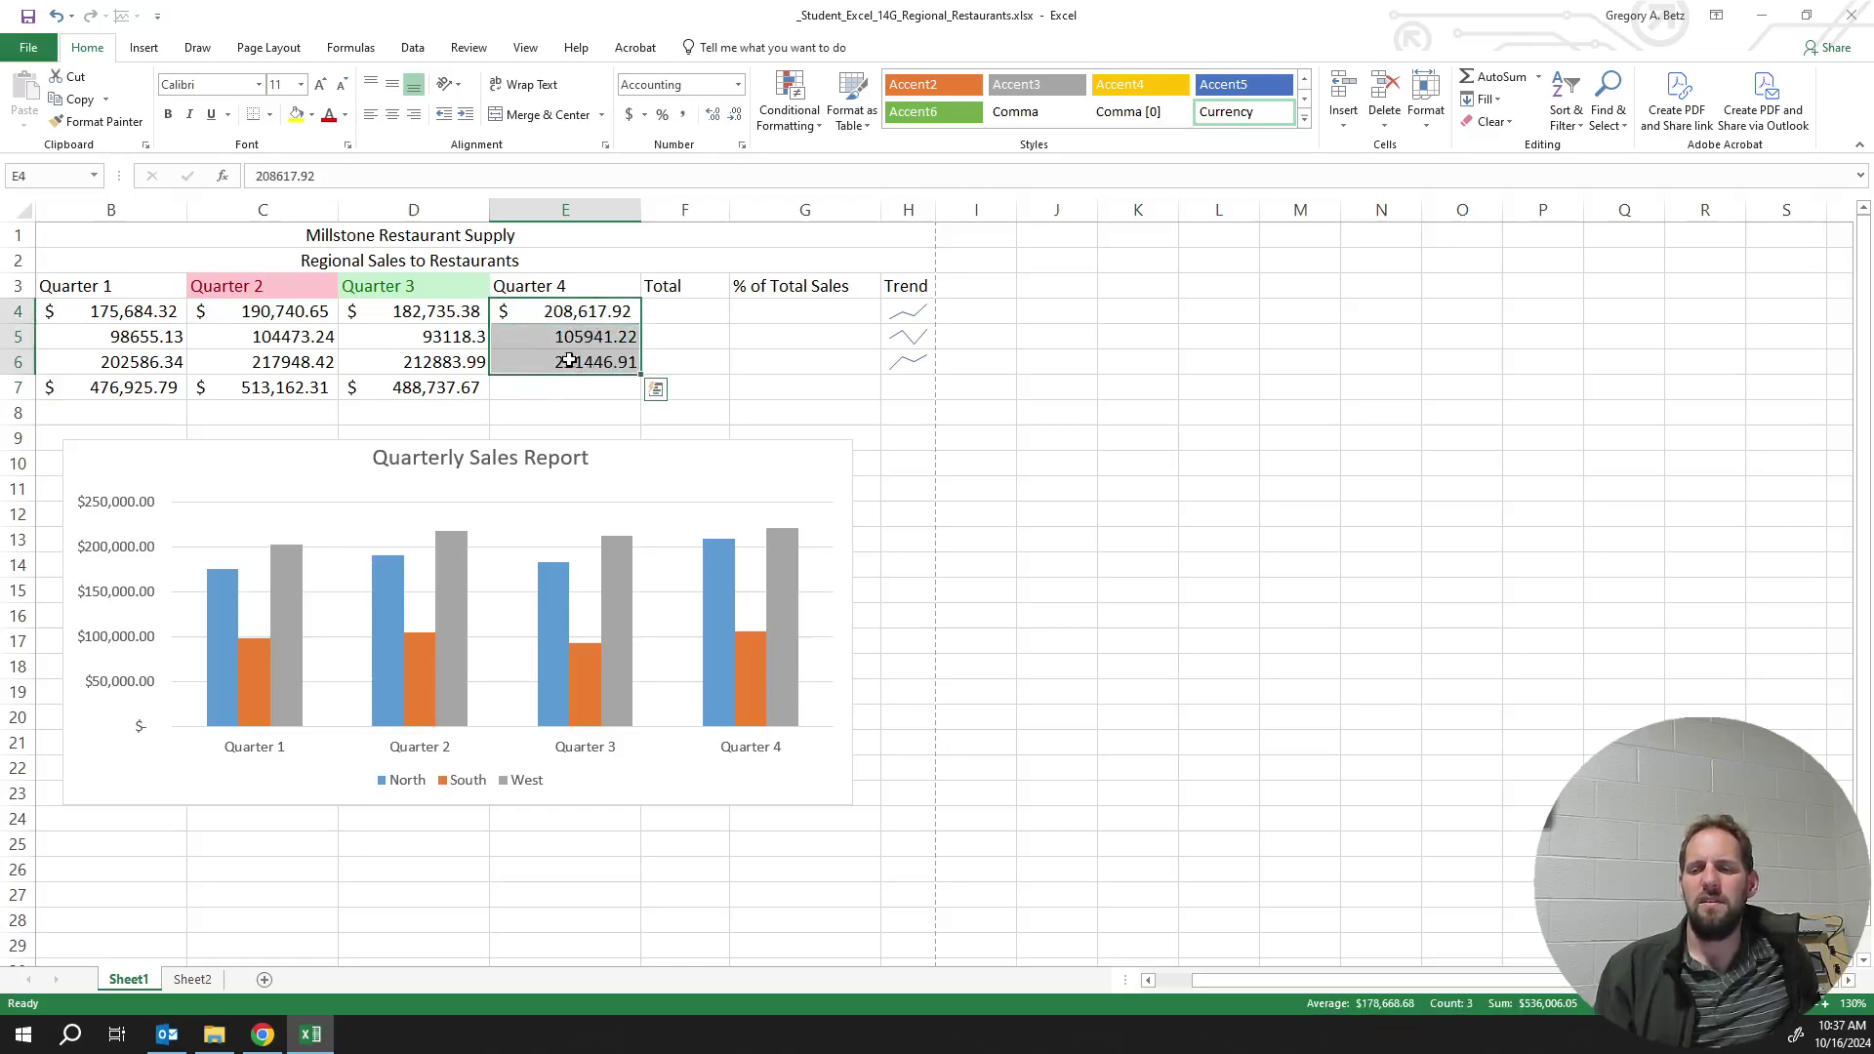
{"action": "left_click", "coordinate": [658, 390]}
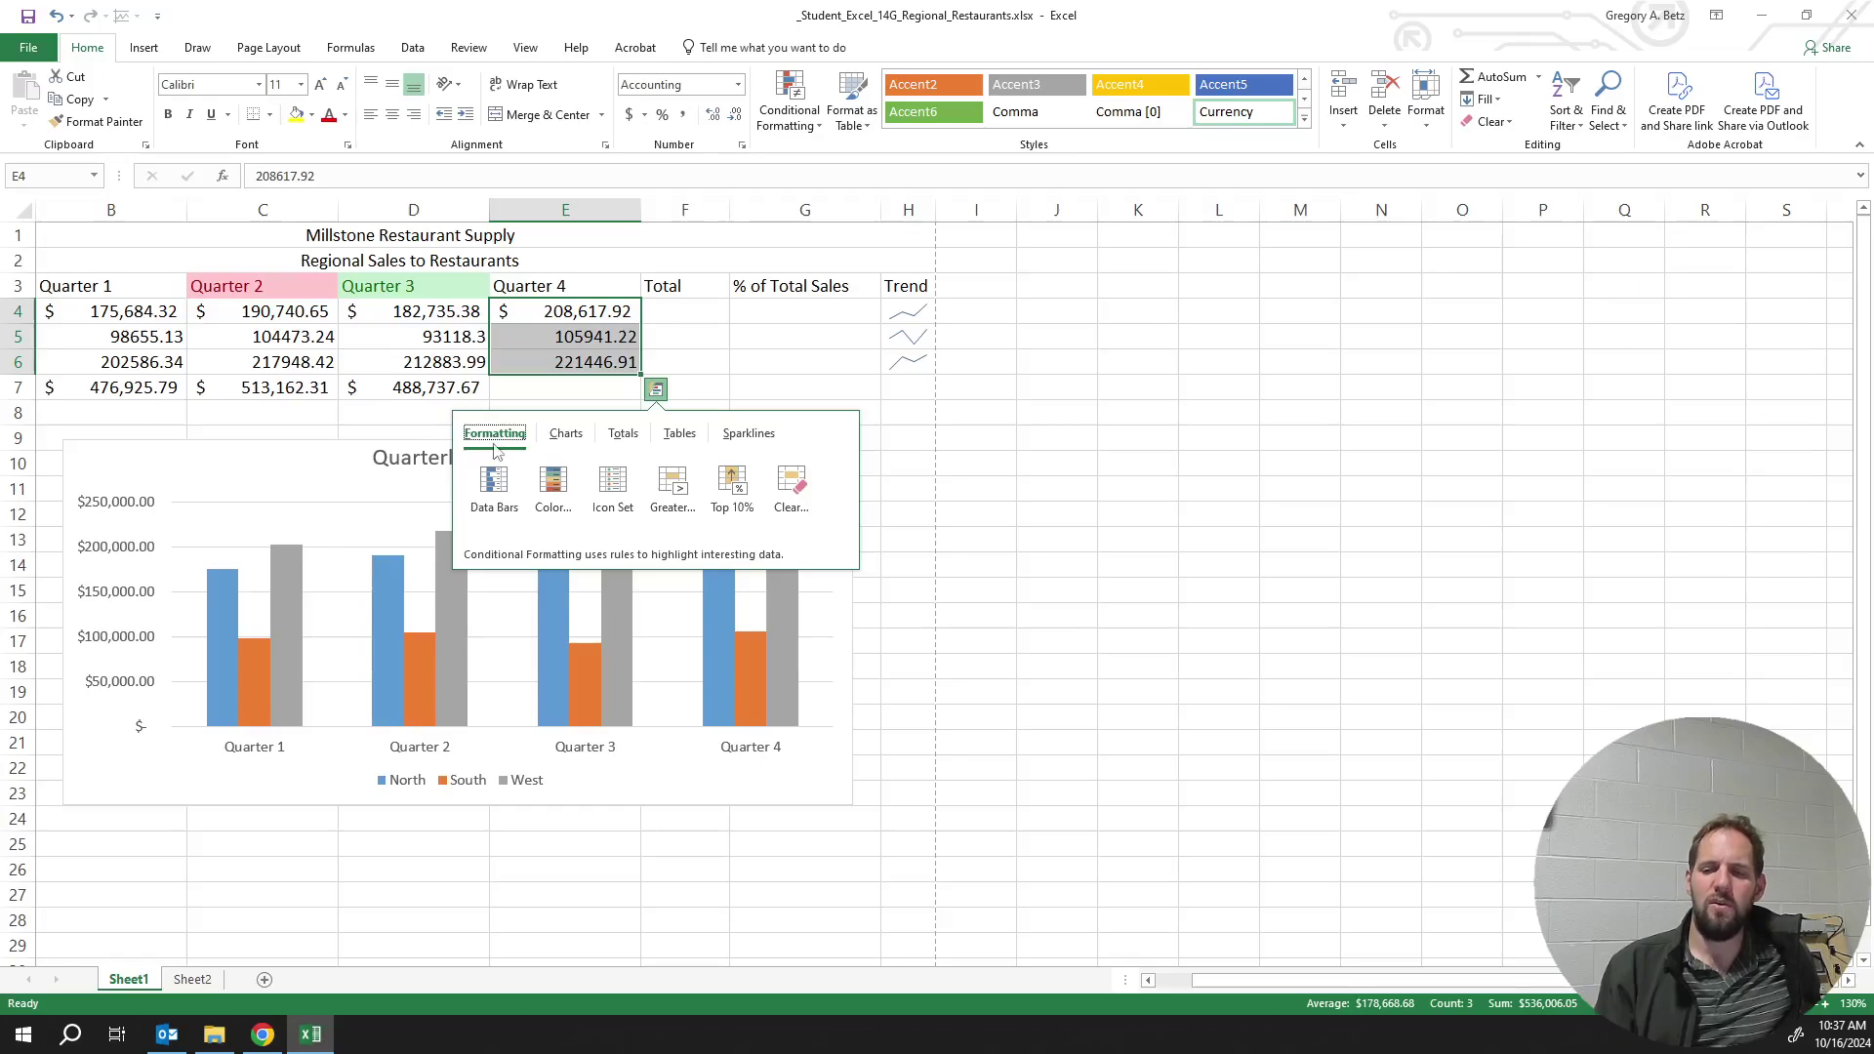
{"action": "left_click", "coordinate": [623, 433]}
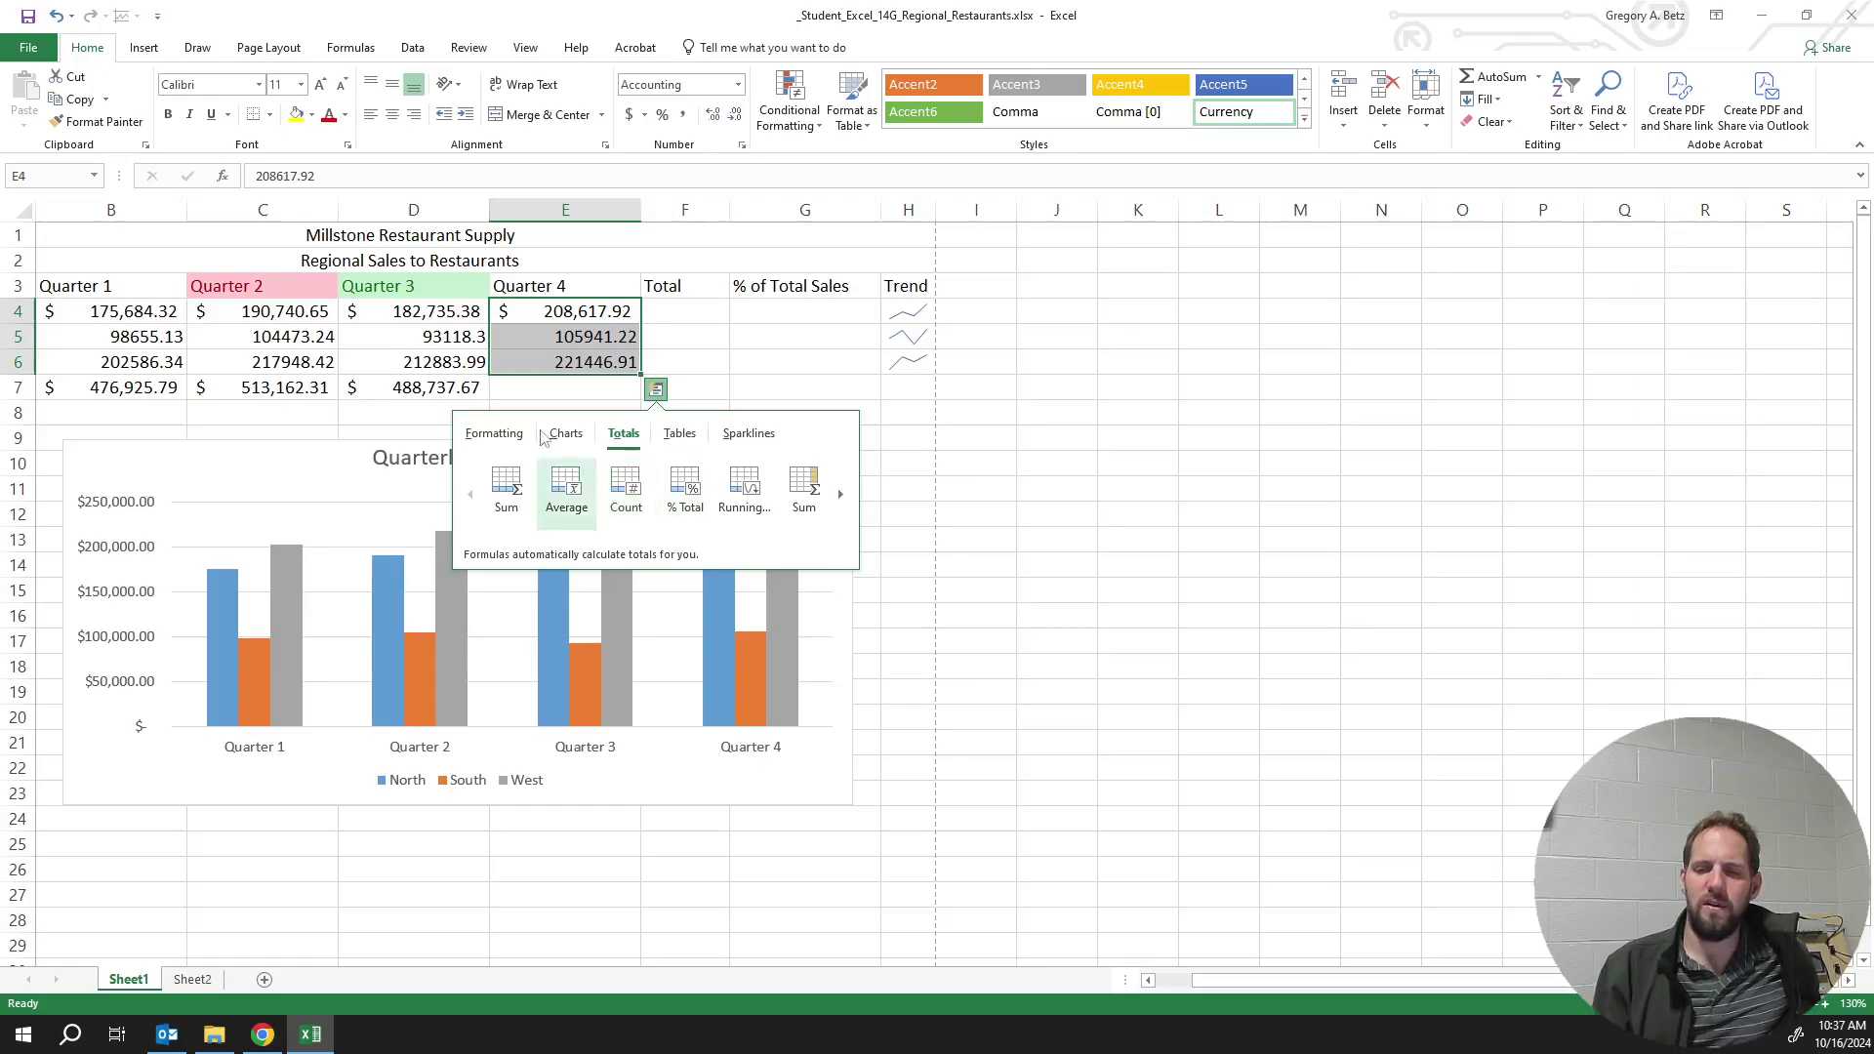
{"action": "key", "text": "Escape"}
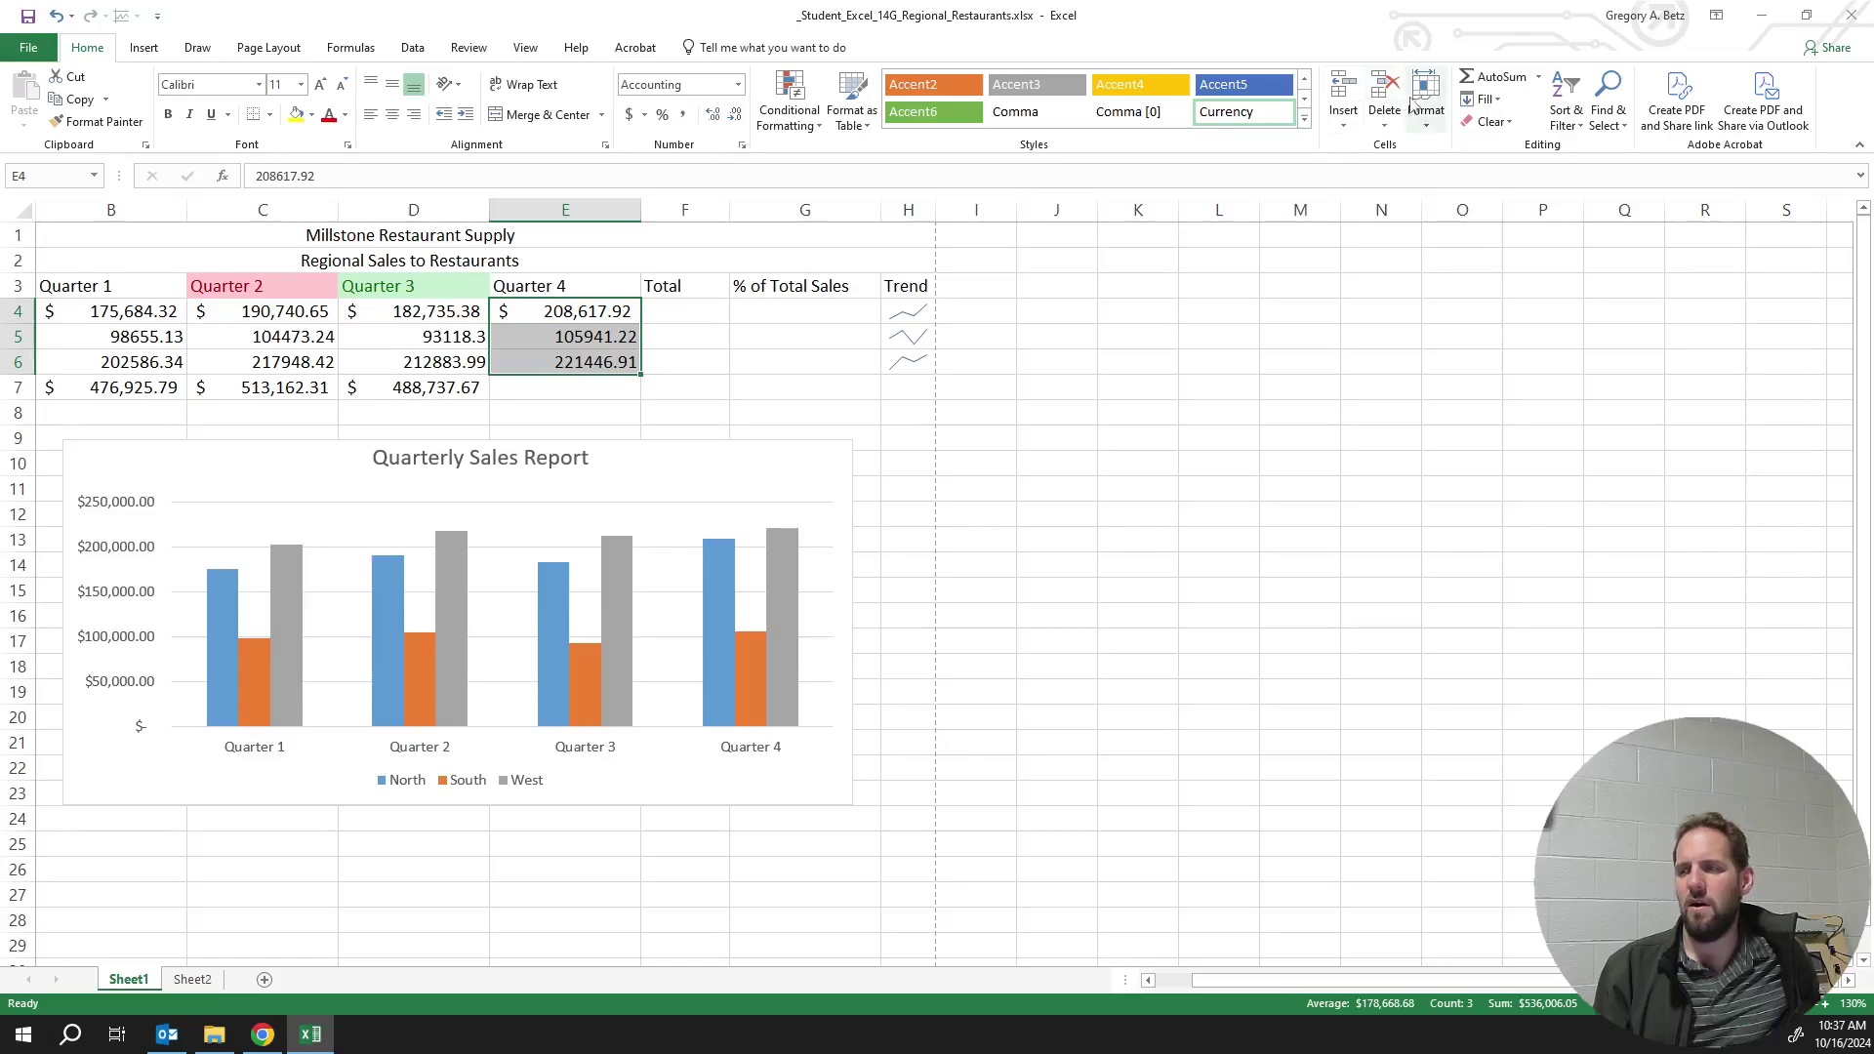
{"action": "left_click", "coordinate": [664, 397]}
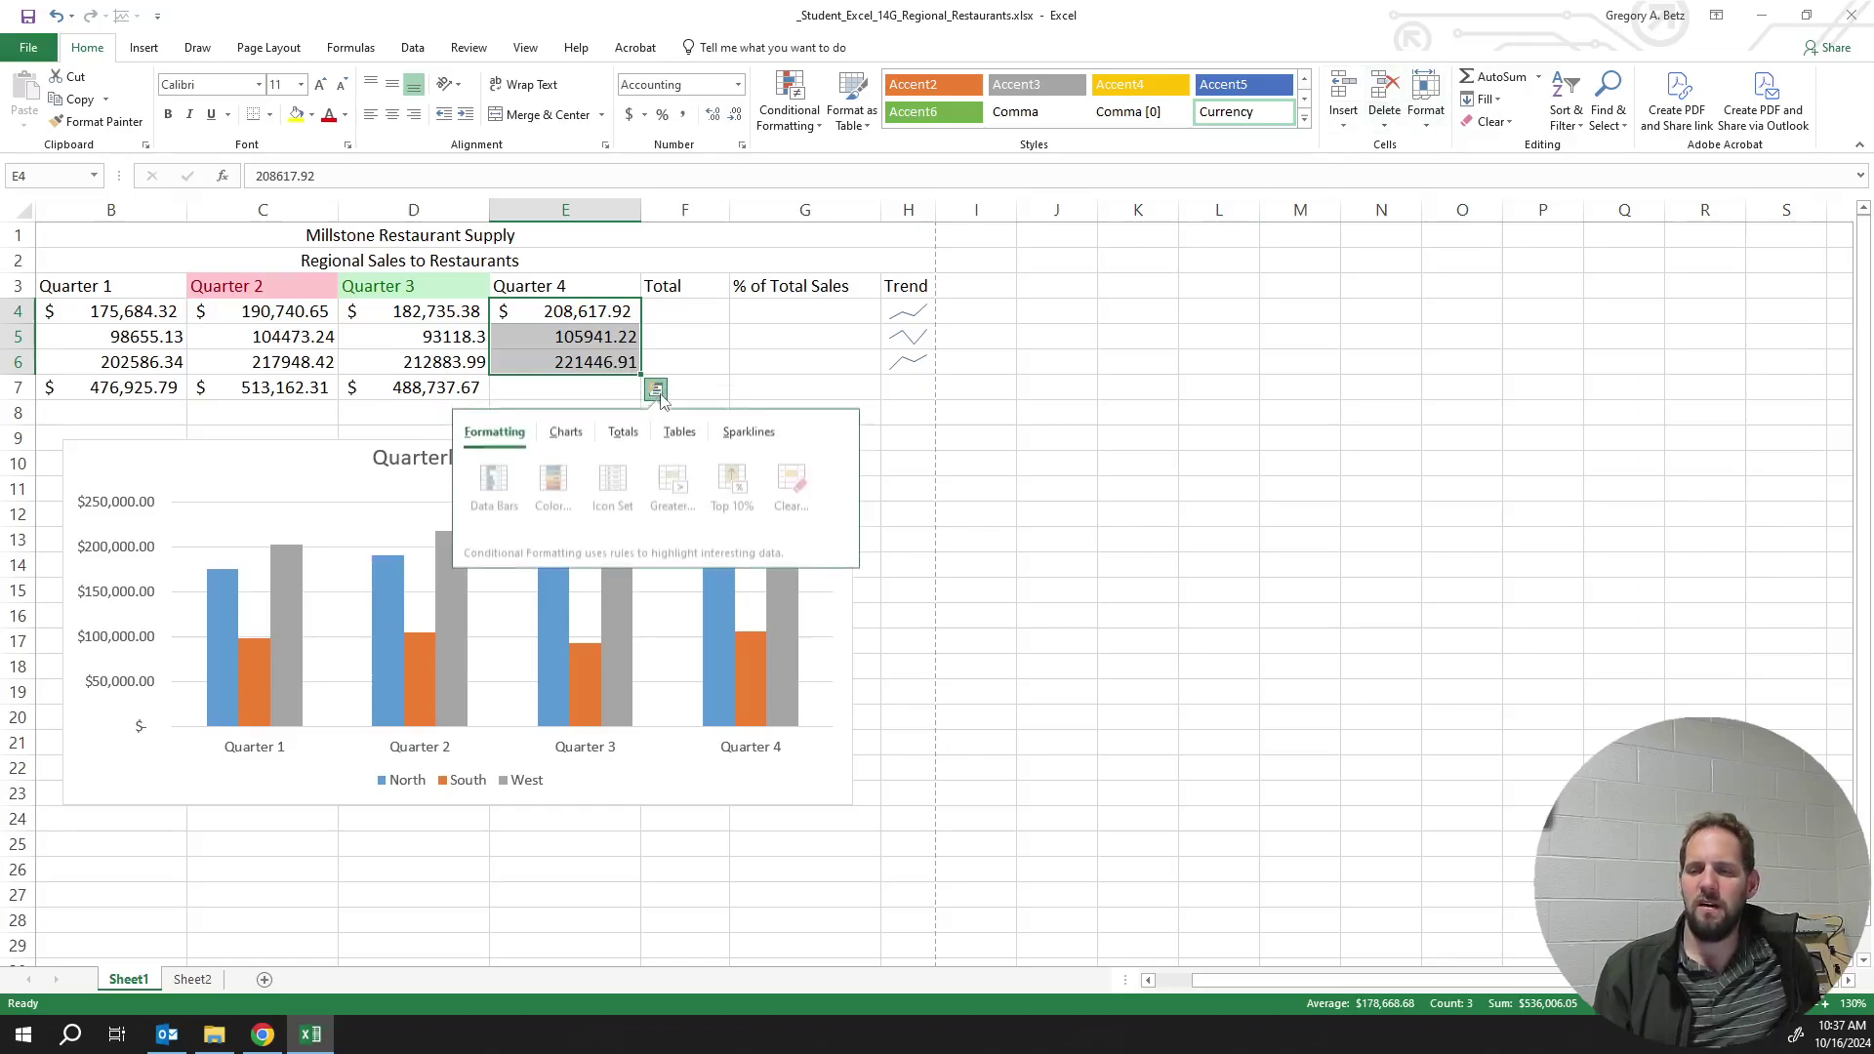
{"action": "left_click", "coordinate": [624, 432]}
{"action": "left_click", "coordinate": [506, 491]}
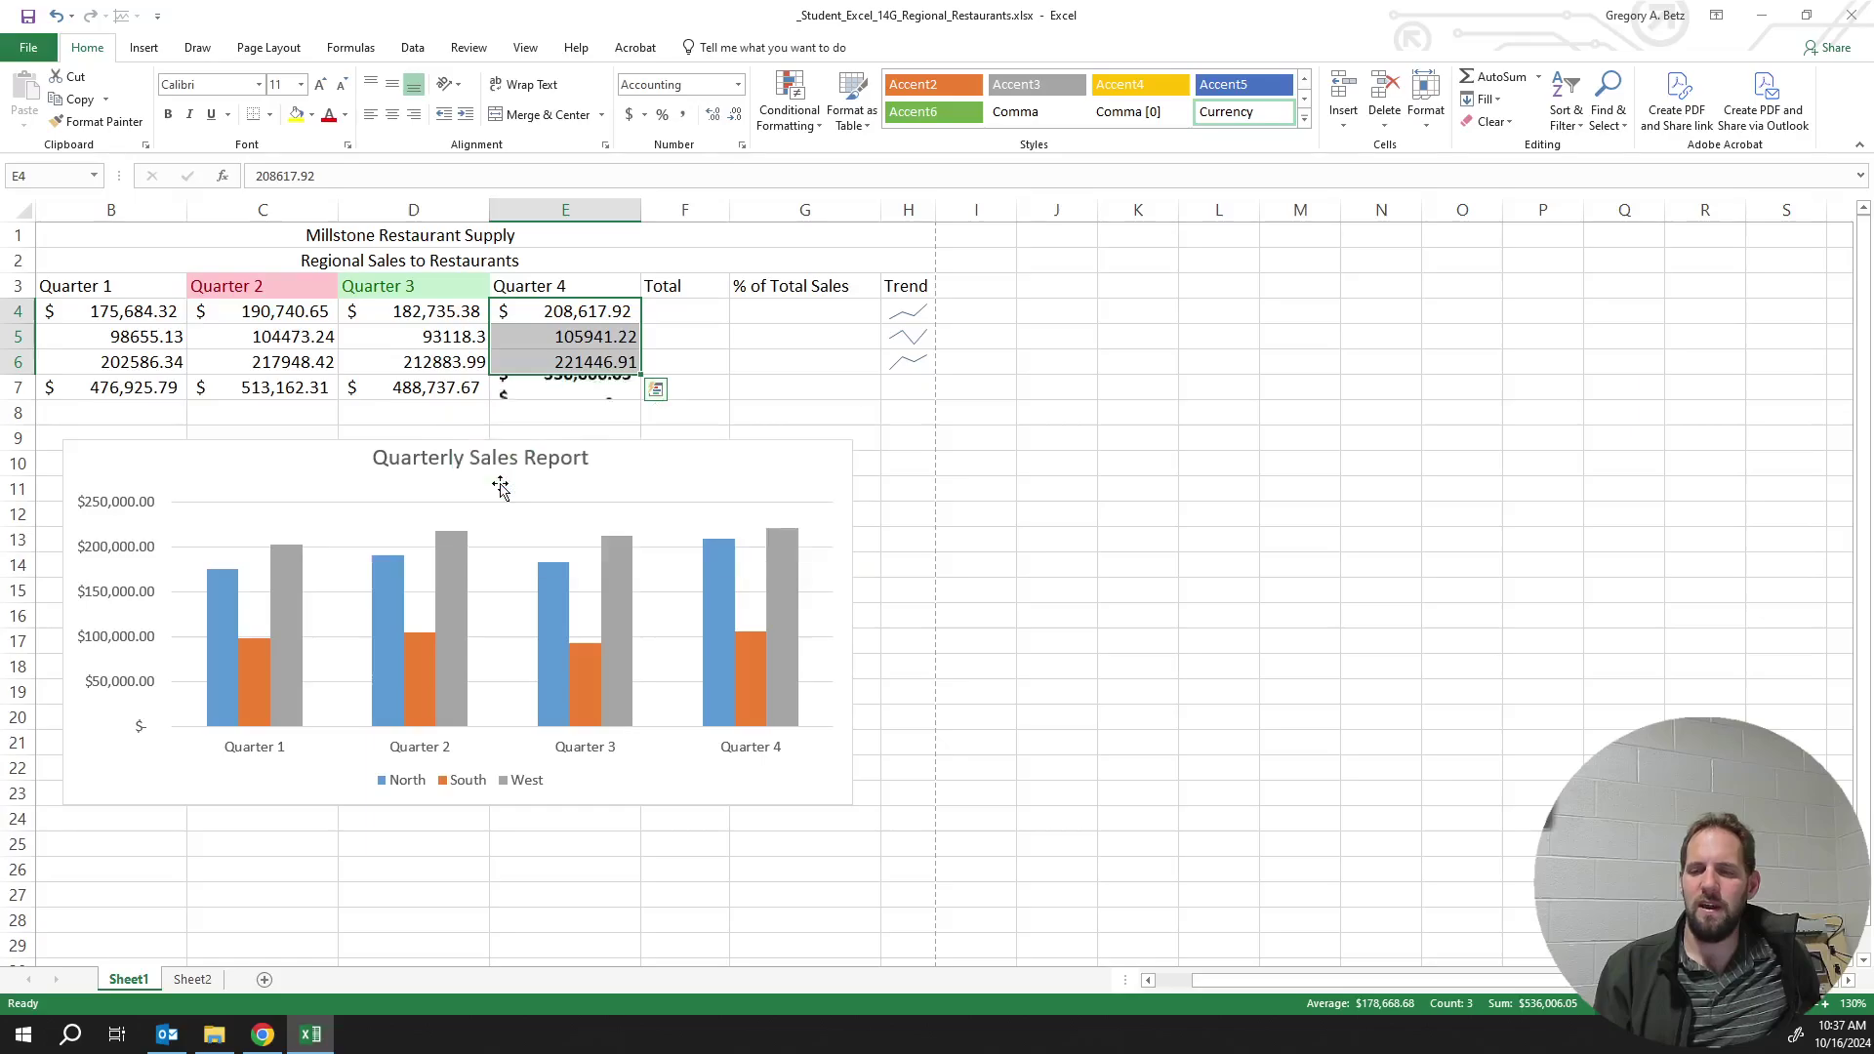
{"action": "left_click", "coordinate": [586, 396]}
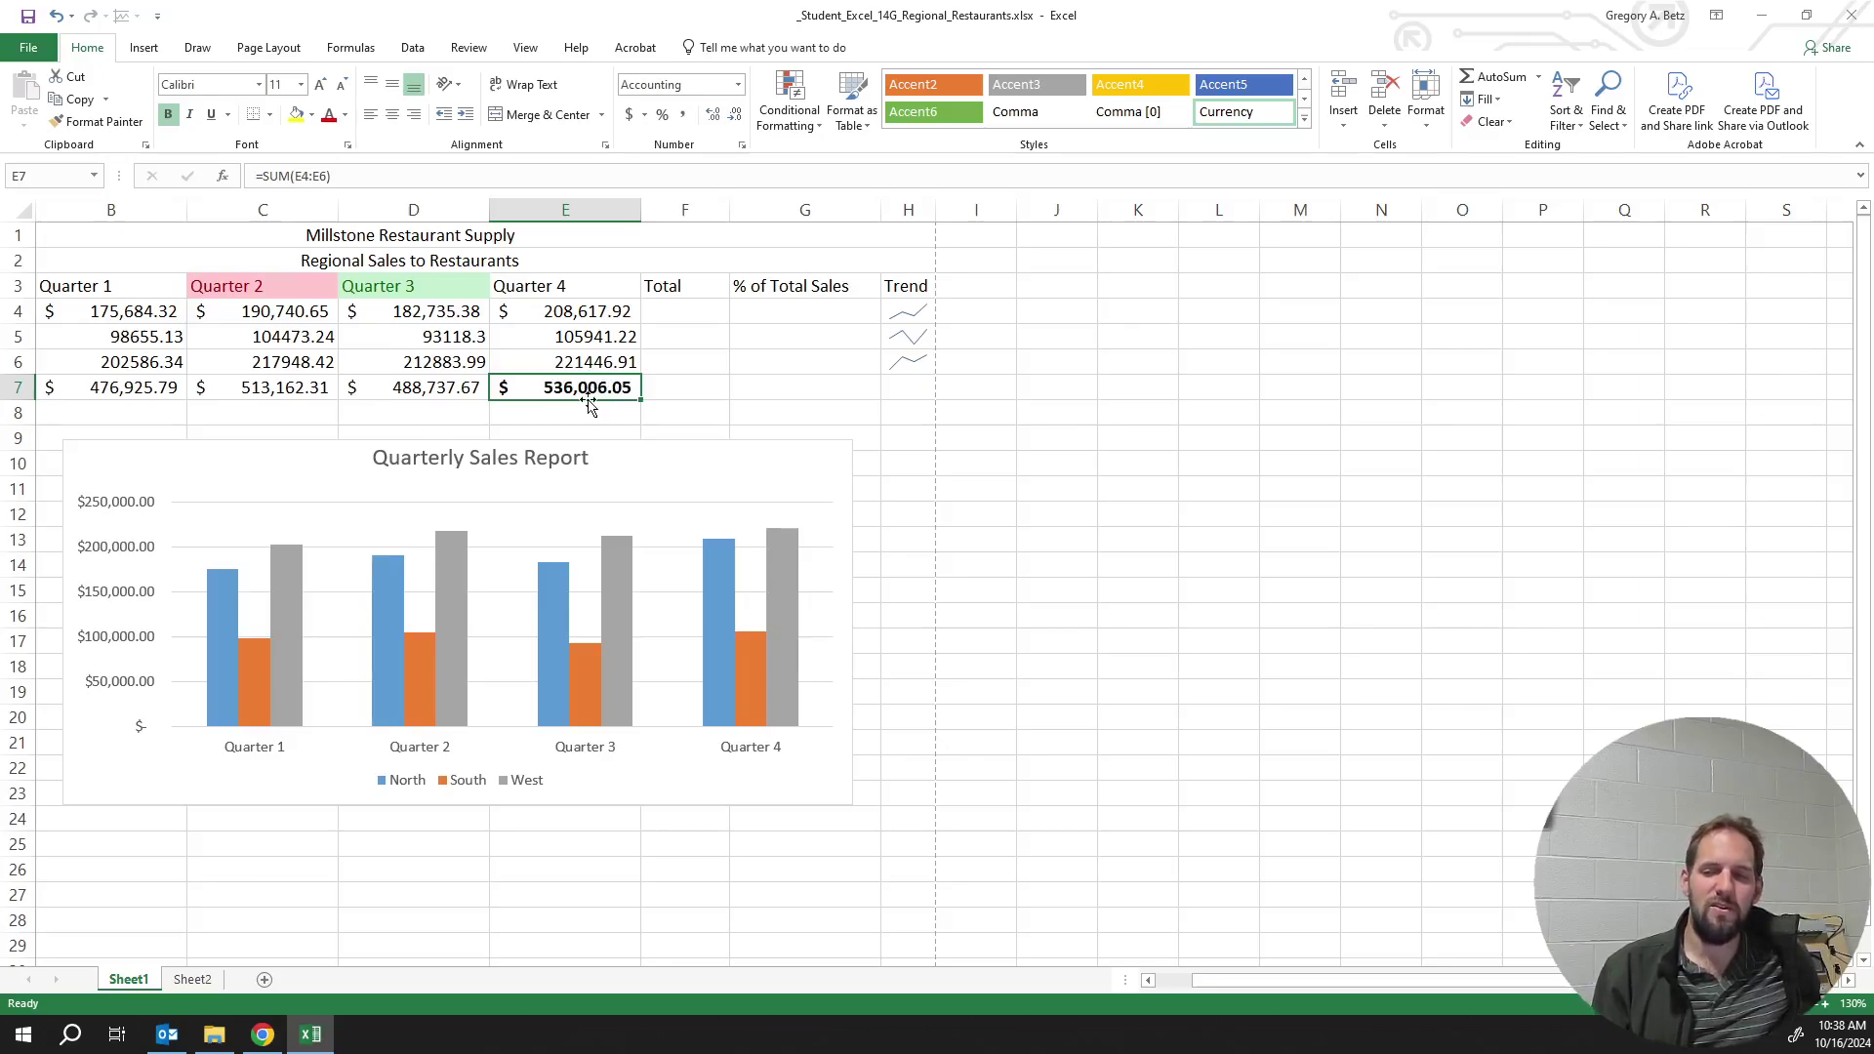
Move the Quarterly Sales Report chart down to start at about row 14, leaving blank rows beneath the totals
{"action": "left_click_drag", "start_coordinate": [607, 454], "coordinate": [657, 558]}
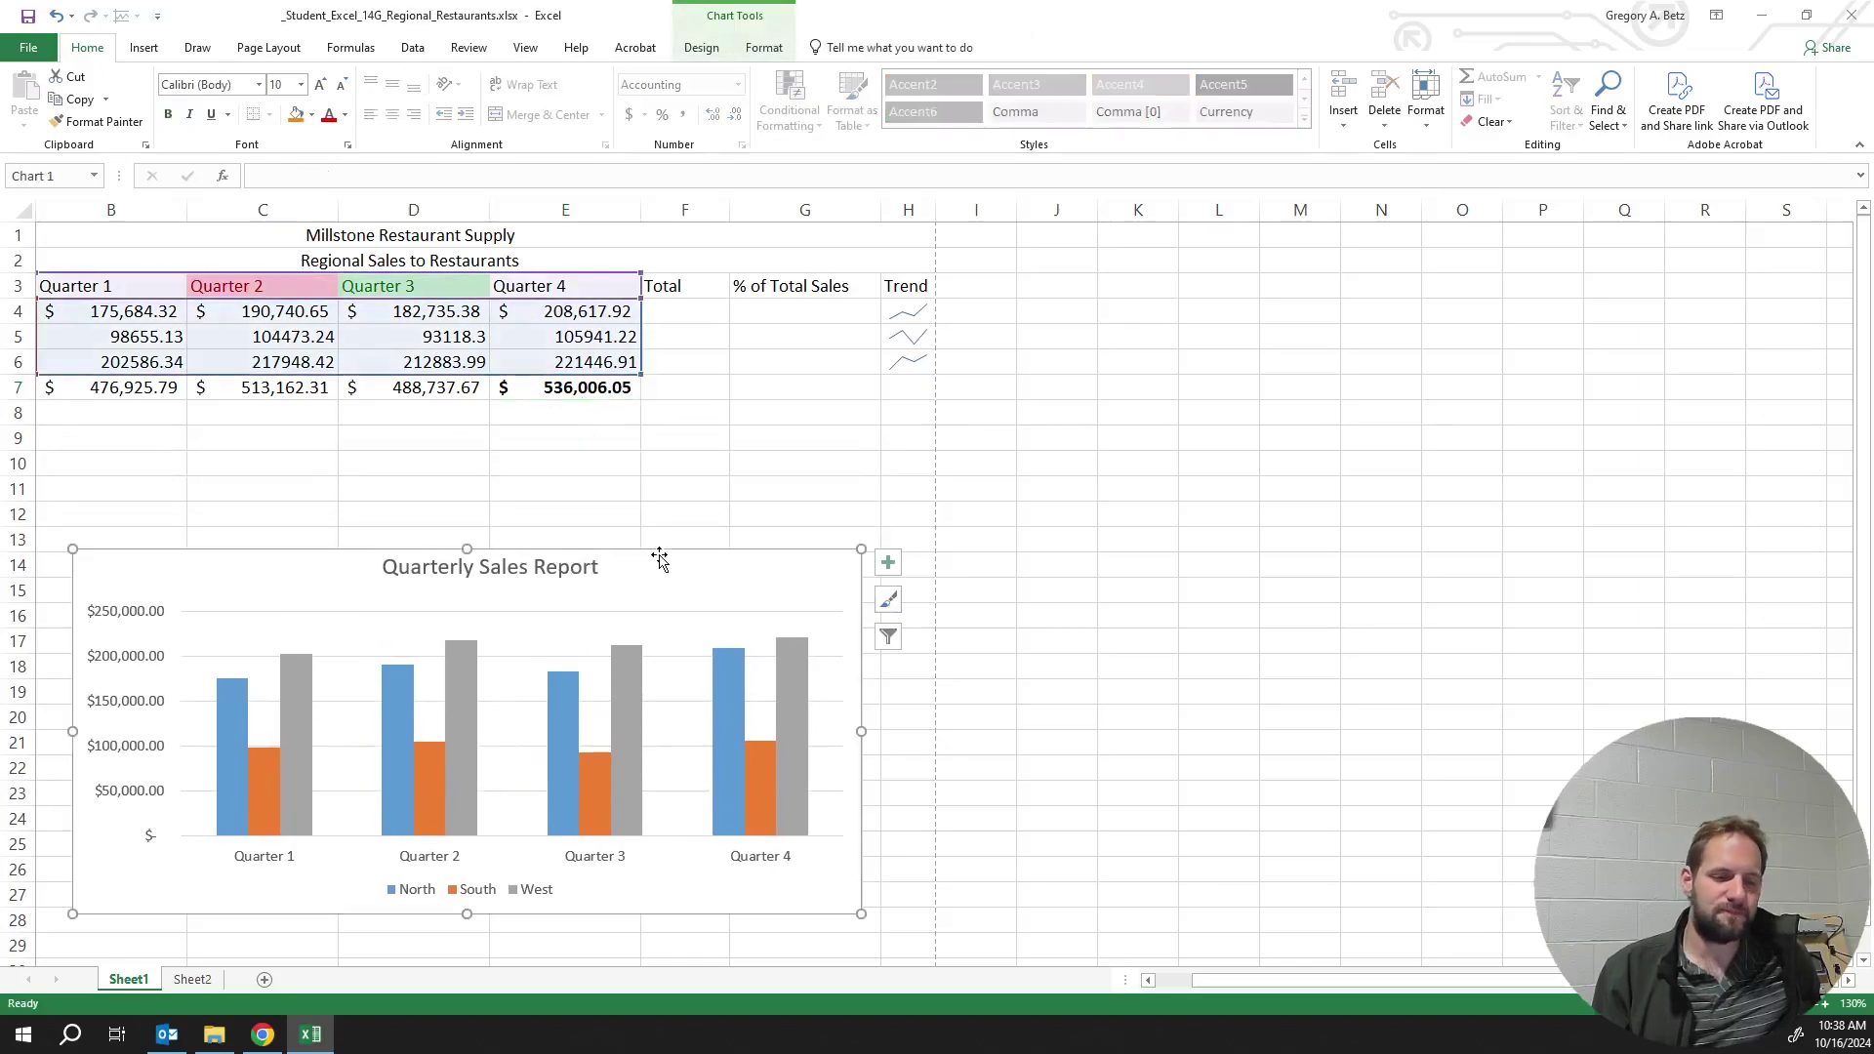
{"action": "left_click", "coordinate": [661, 452]}
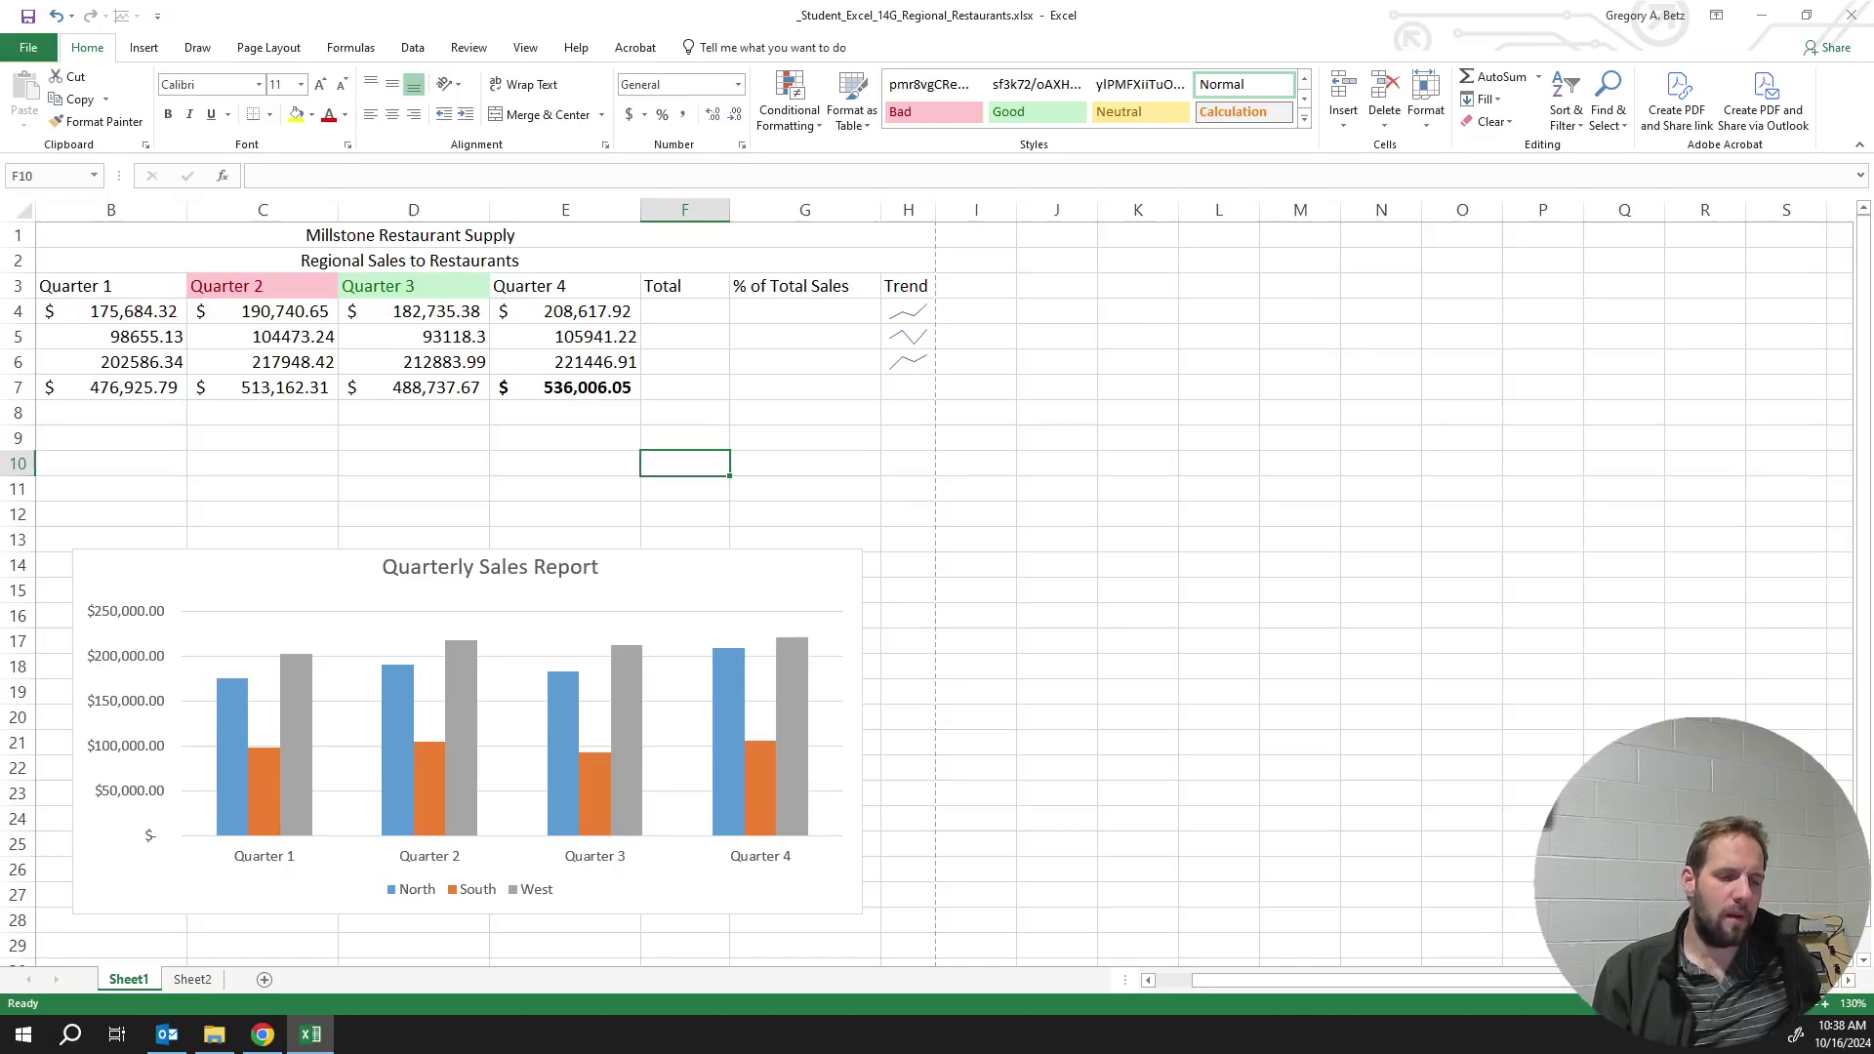
{"action": "left_click", "coordinate": [405, 394]}
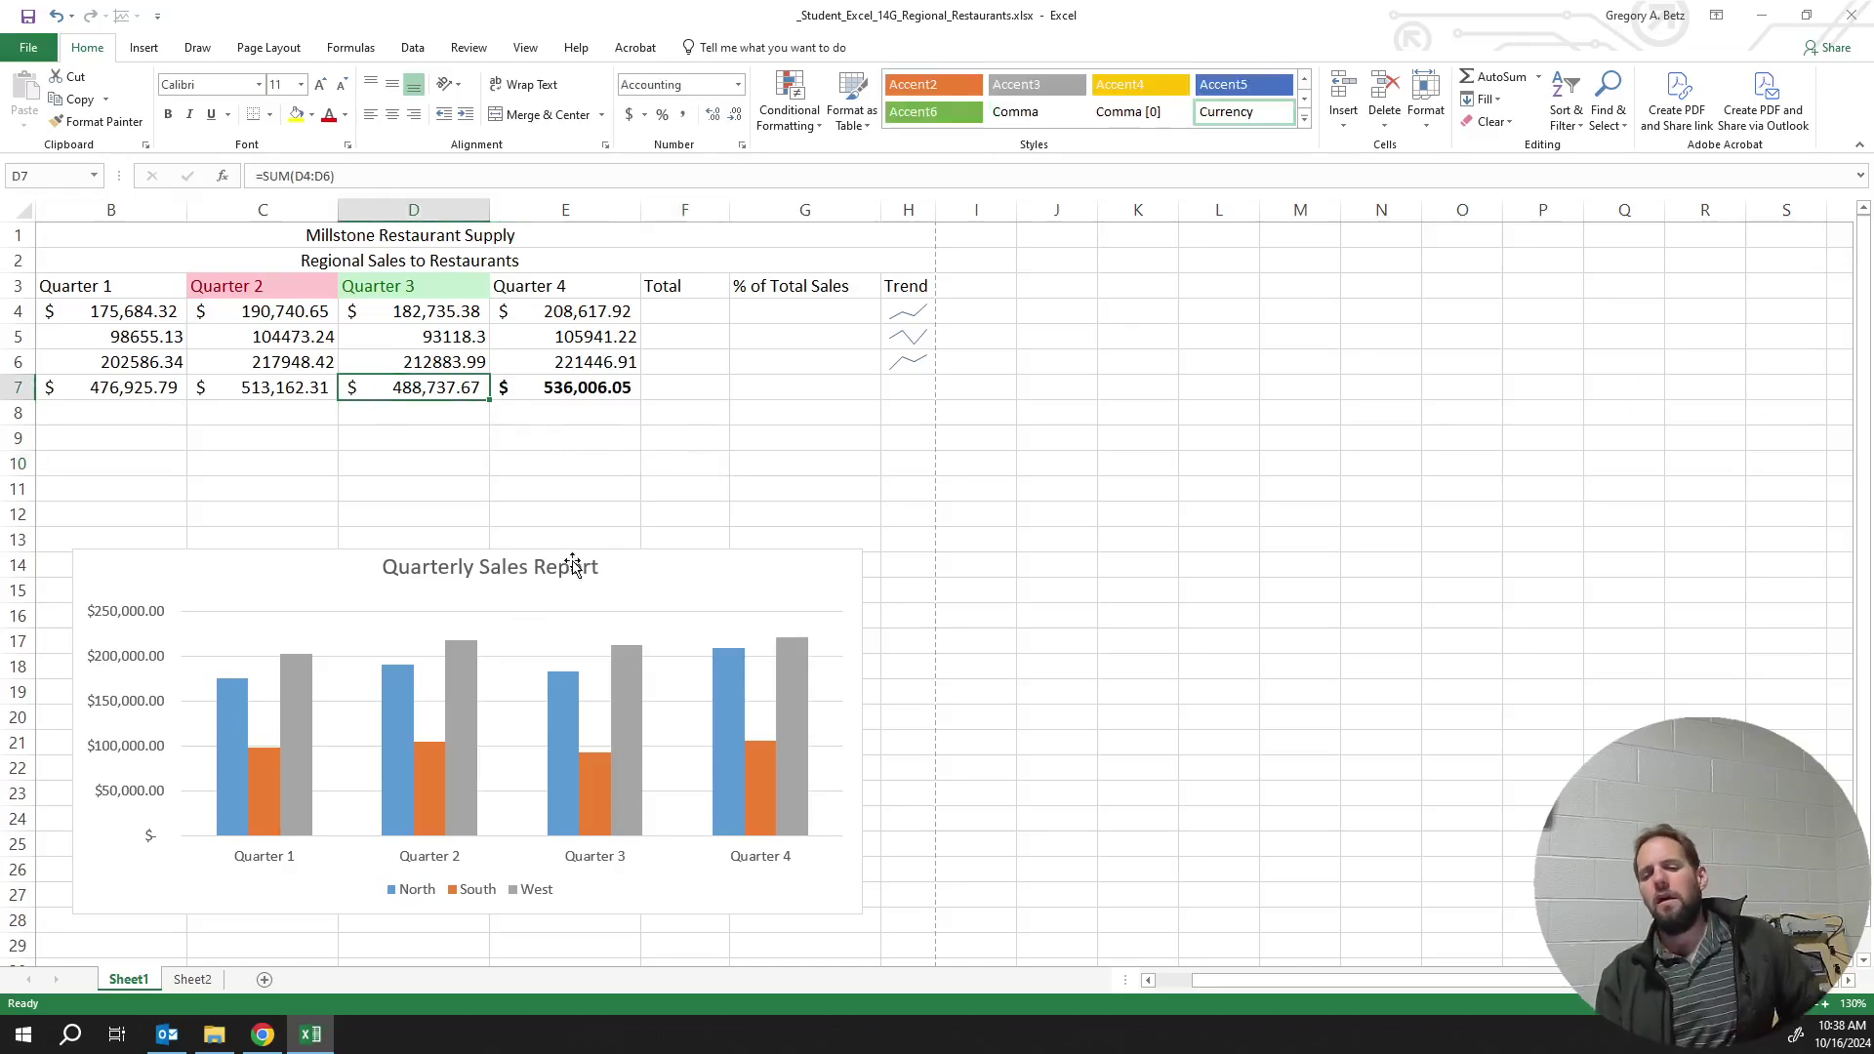
{"action": "left_click", "coordinate": [565, 488]}
Insert a row above the quarter headings and label its cell A3 "days in quarter"
{"action": "left_click_drag", "start_coordinate": [1405, 980], "coordinate": [1366, 980]}
{"action": "left_click", "coordinate": [828, 629]}
{"action": "left_click", "coordinate": [178, 387]}
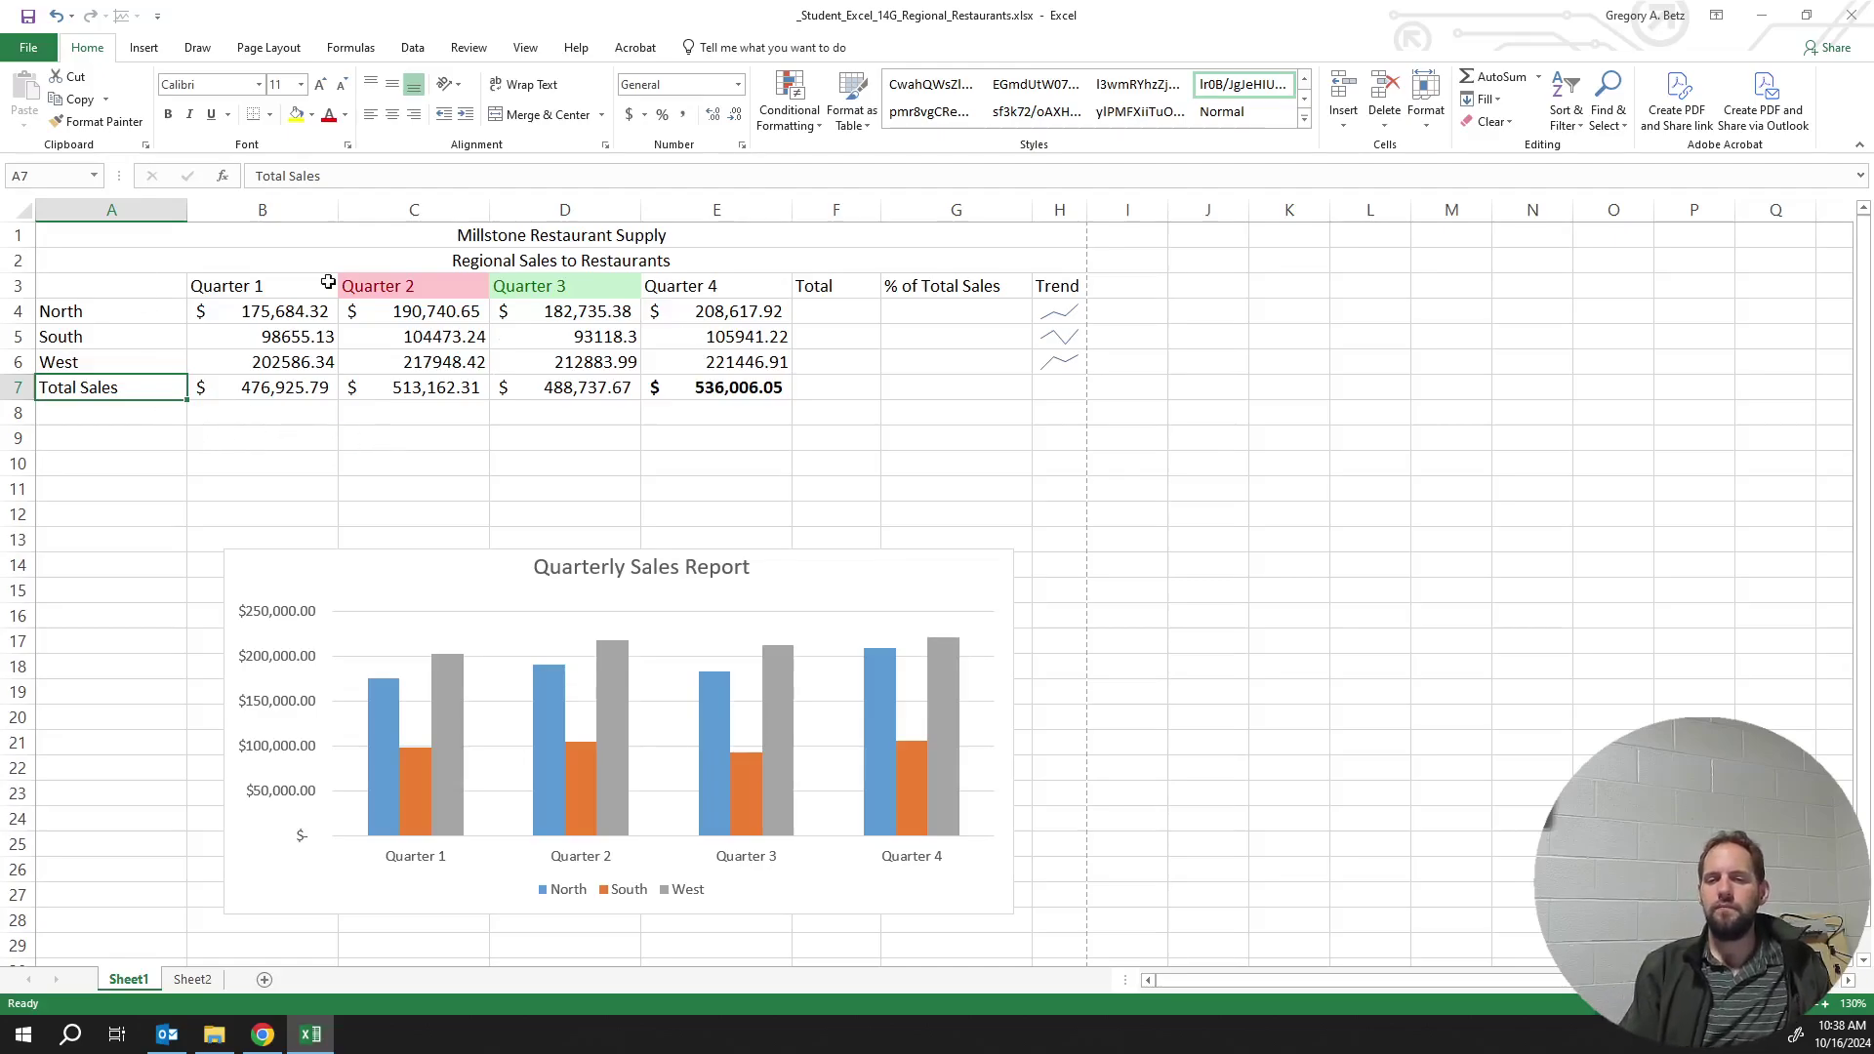
{"action": "right_click", "coordinate": [18, 286]}
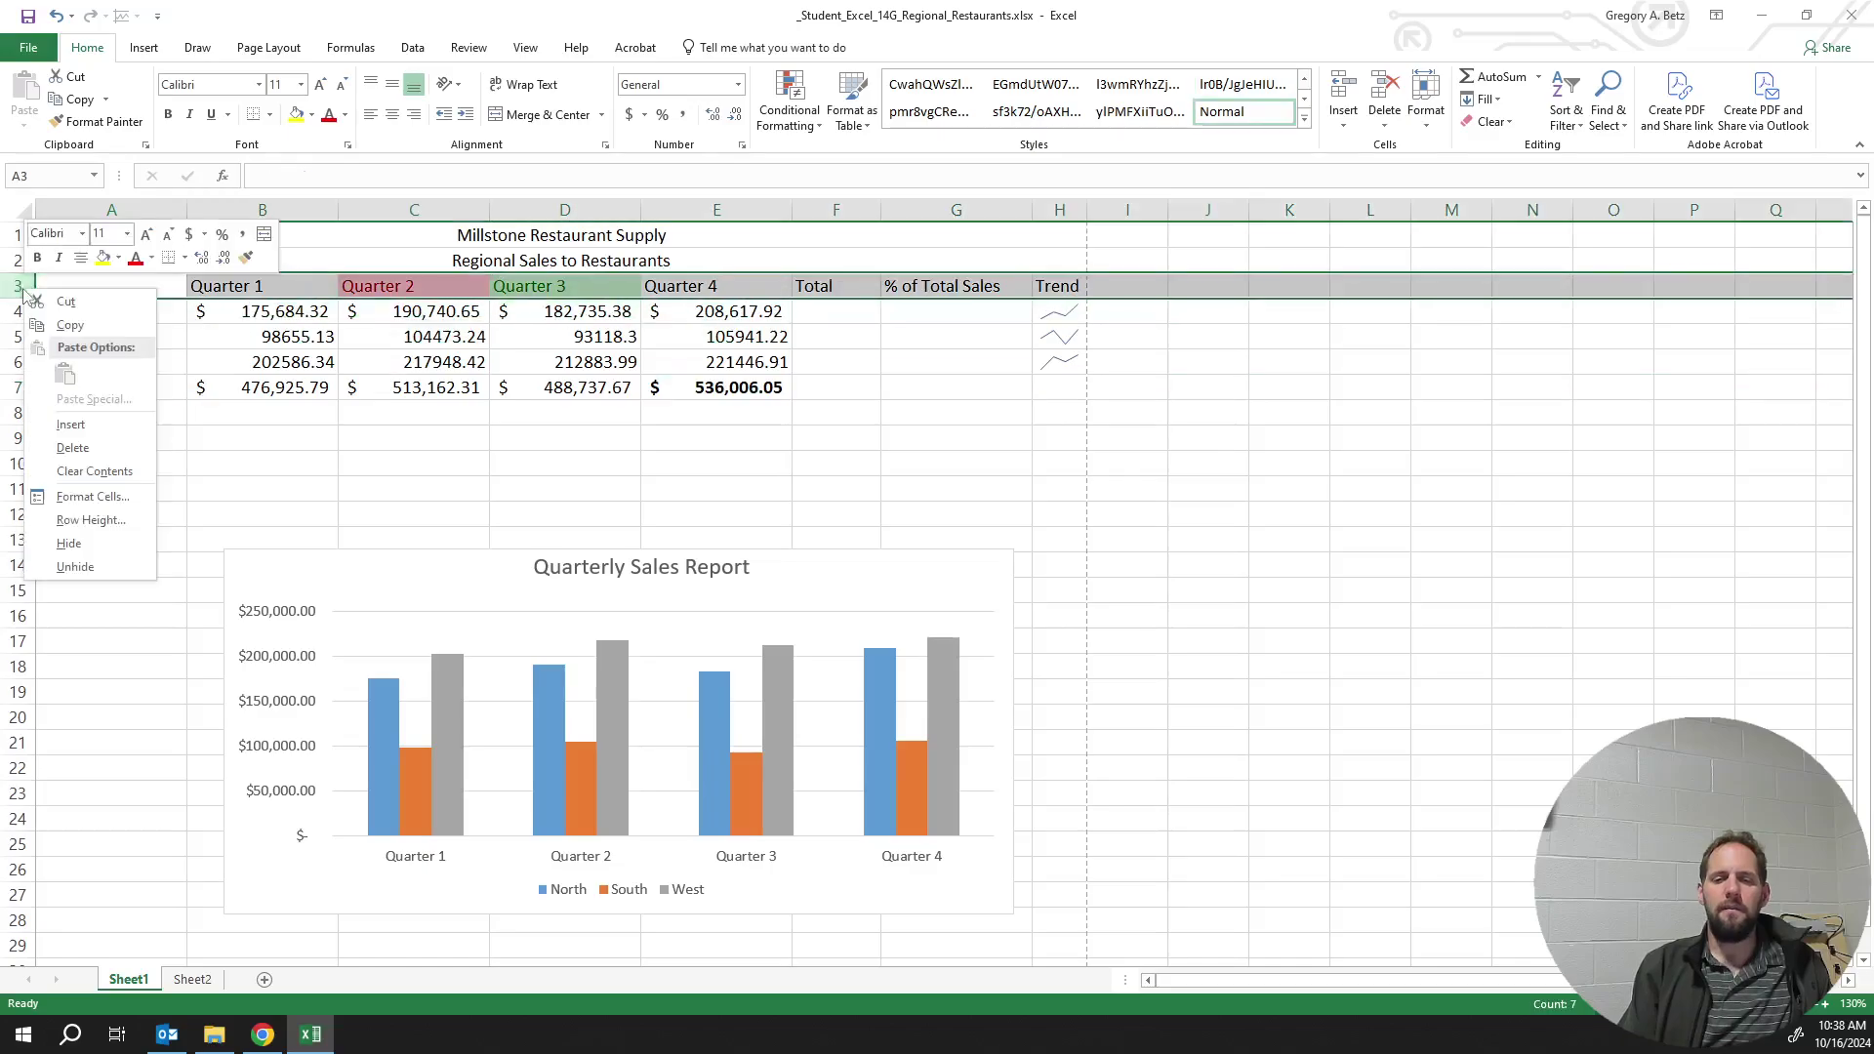
{"action": "left_click", "coordinate": [86, 427]}
{"action": "left_click", "coordinate": [181, 291]}
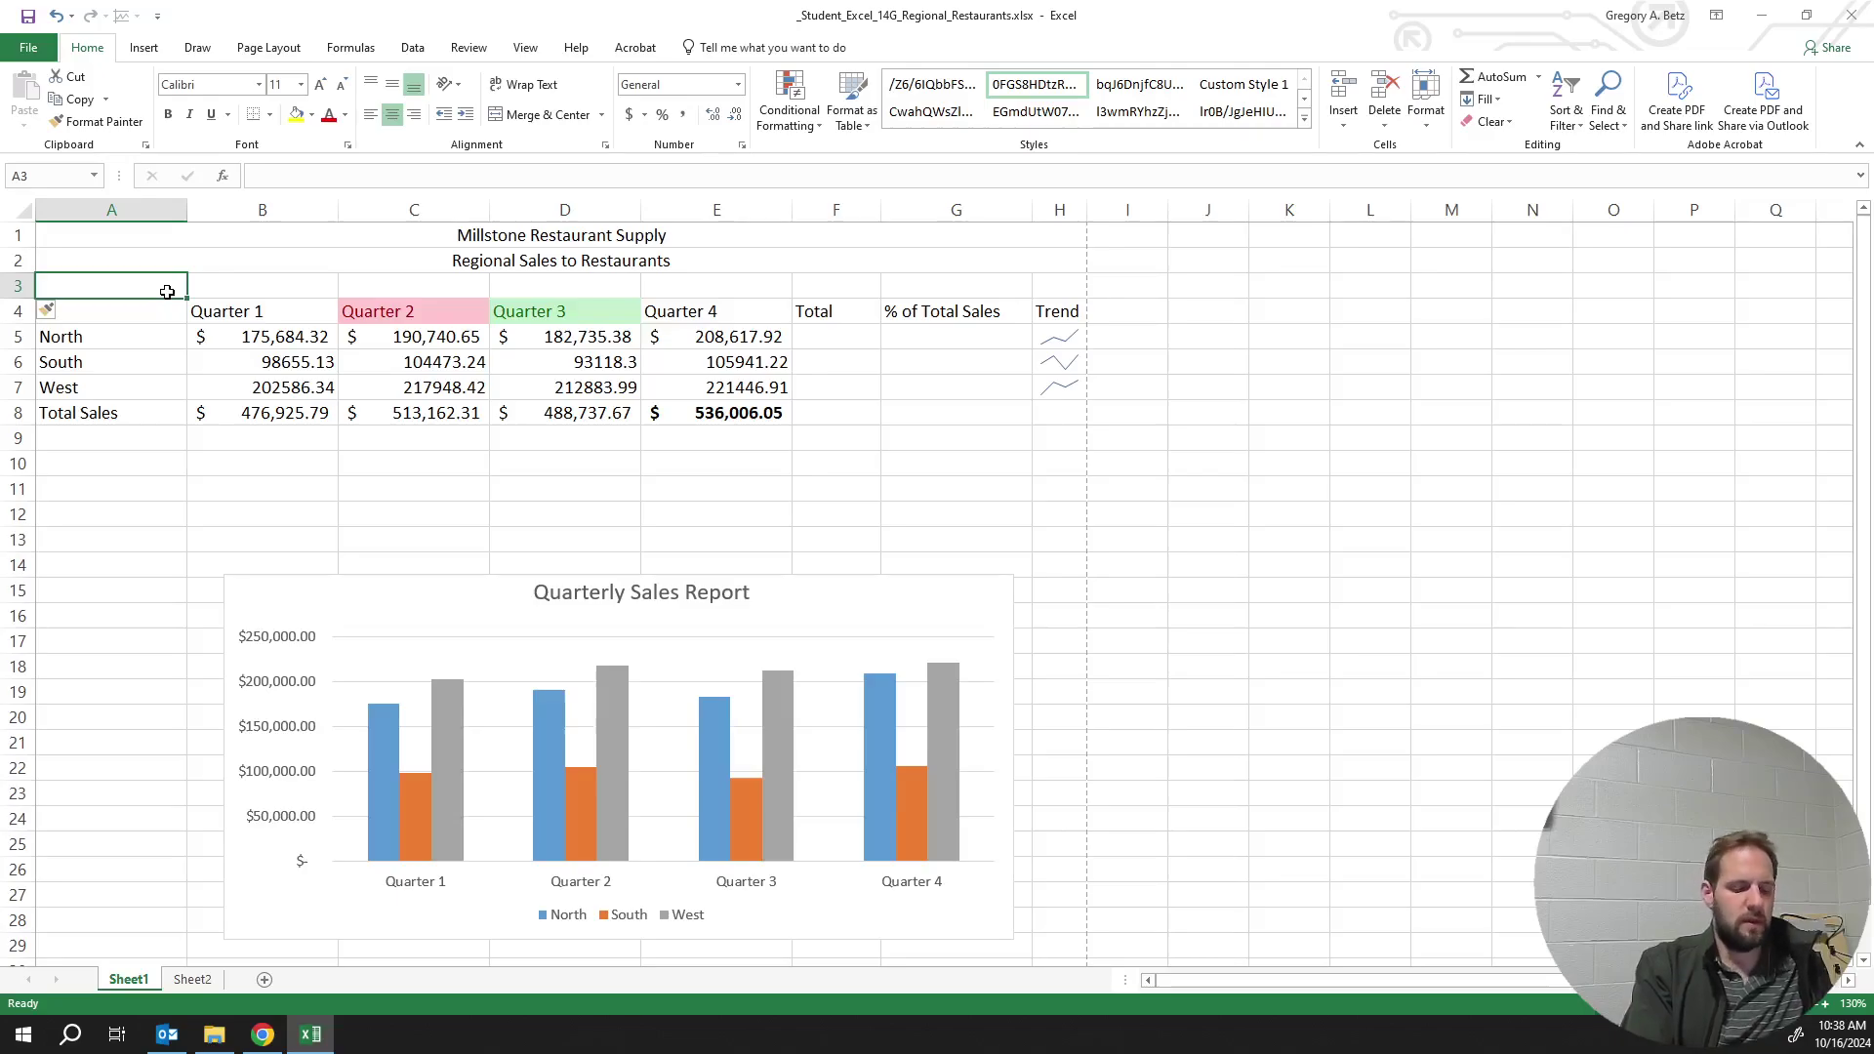
{"action": "type", "text": "days in quarter"}
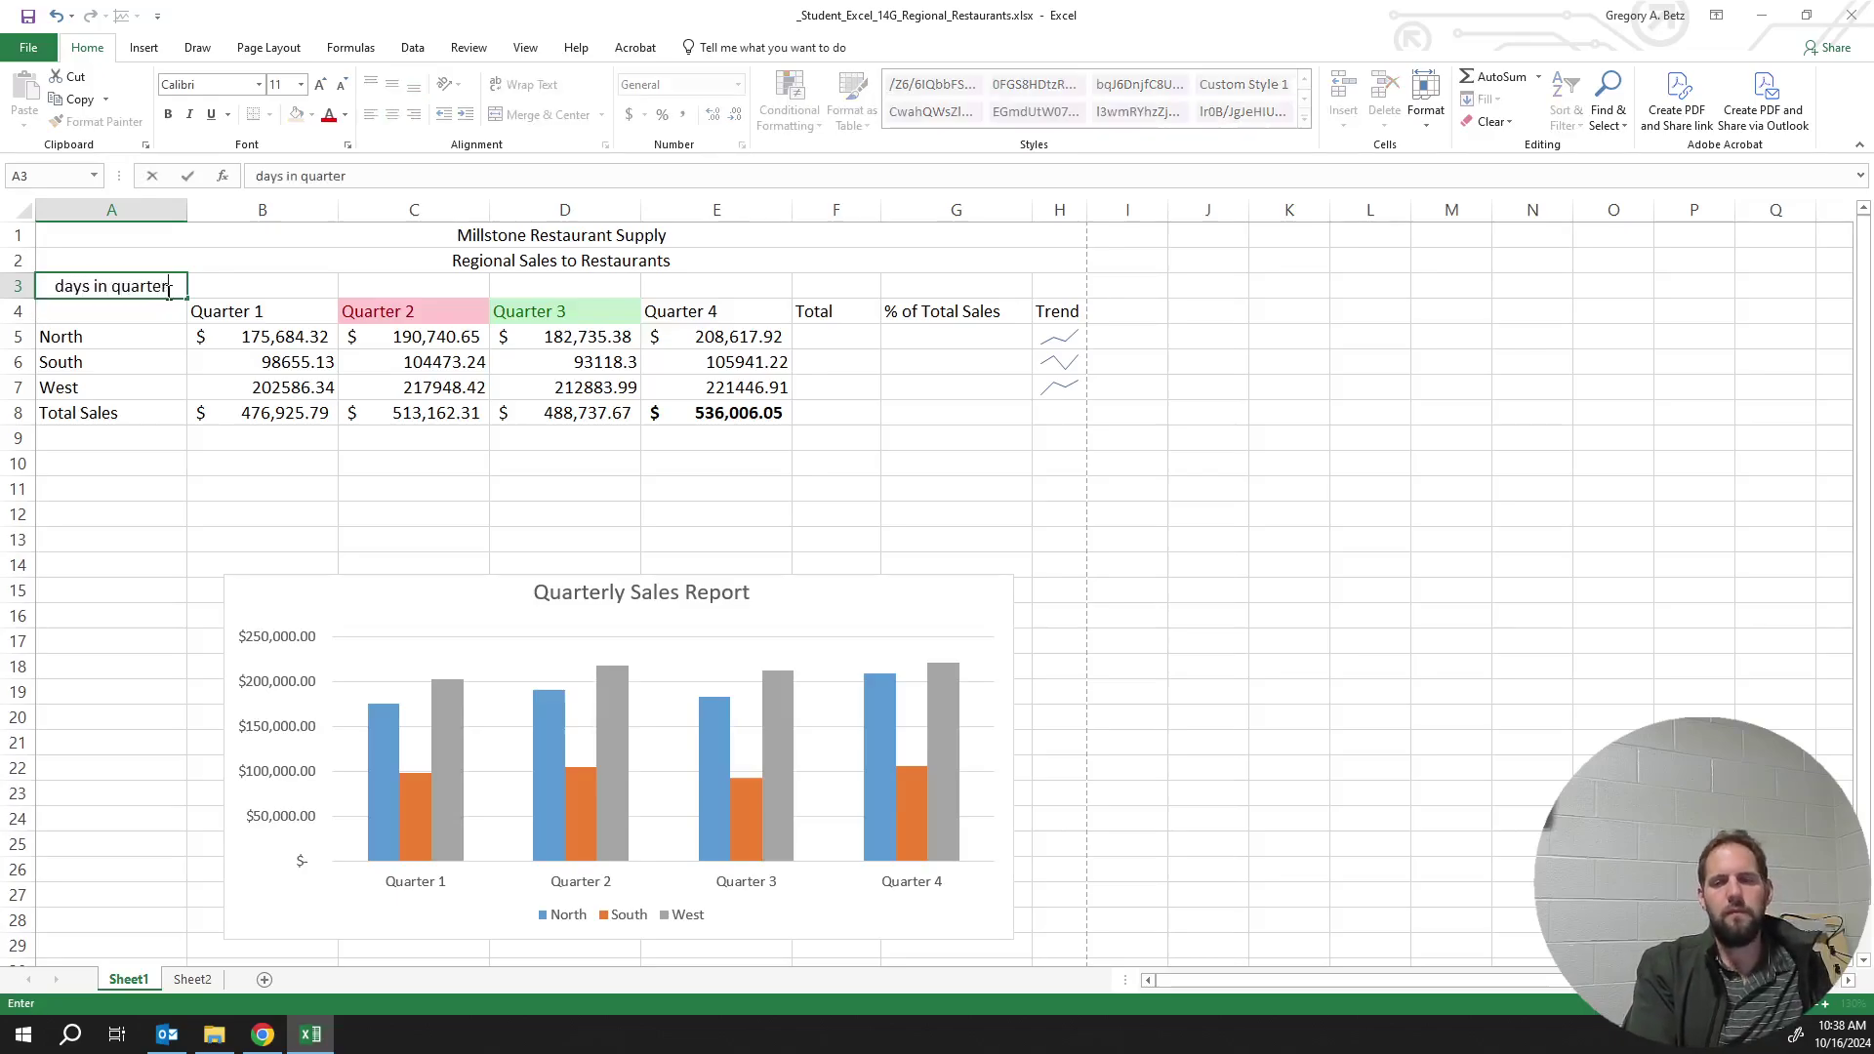
{"action": "key", "text": "Tab"}
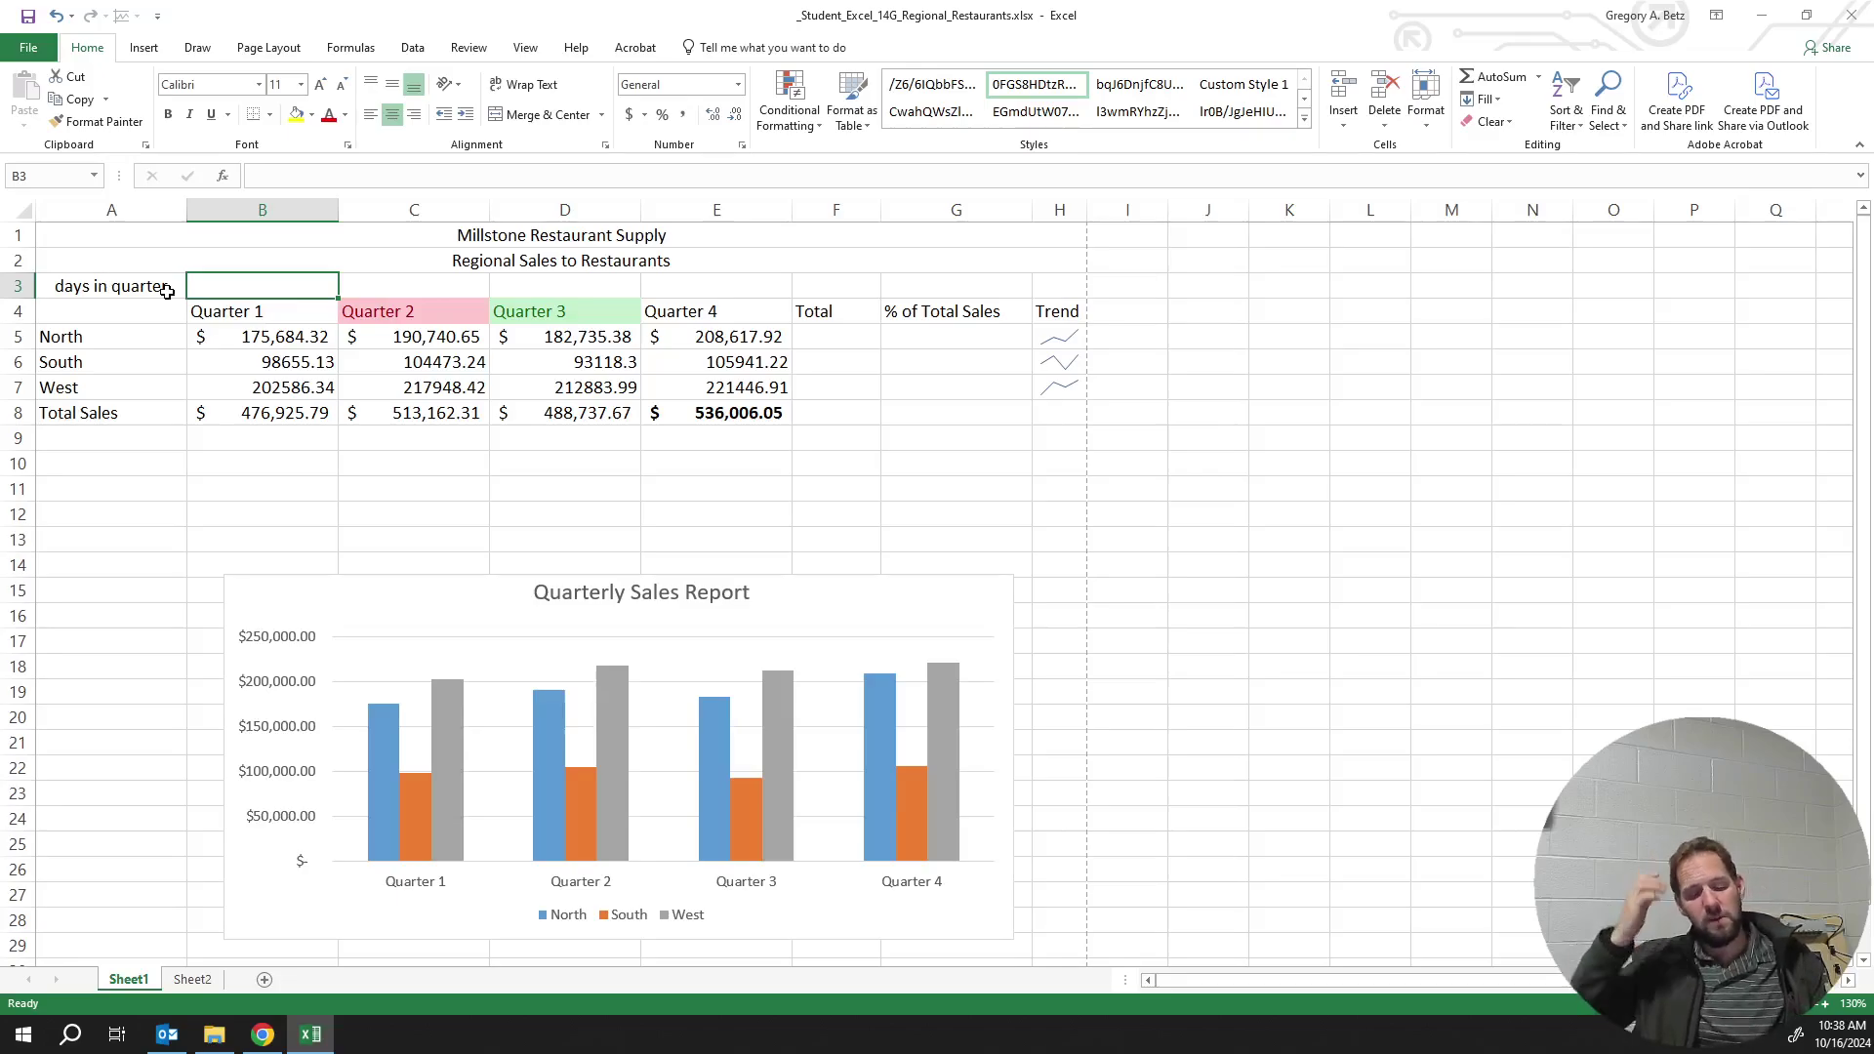
Calculate the days in a quarter in B3 with =365/4, and replace that formula with the whole number 91
{"action": "type", "text": "=365/4"}
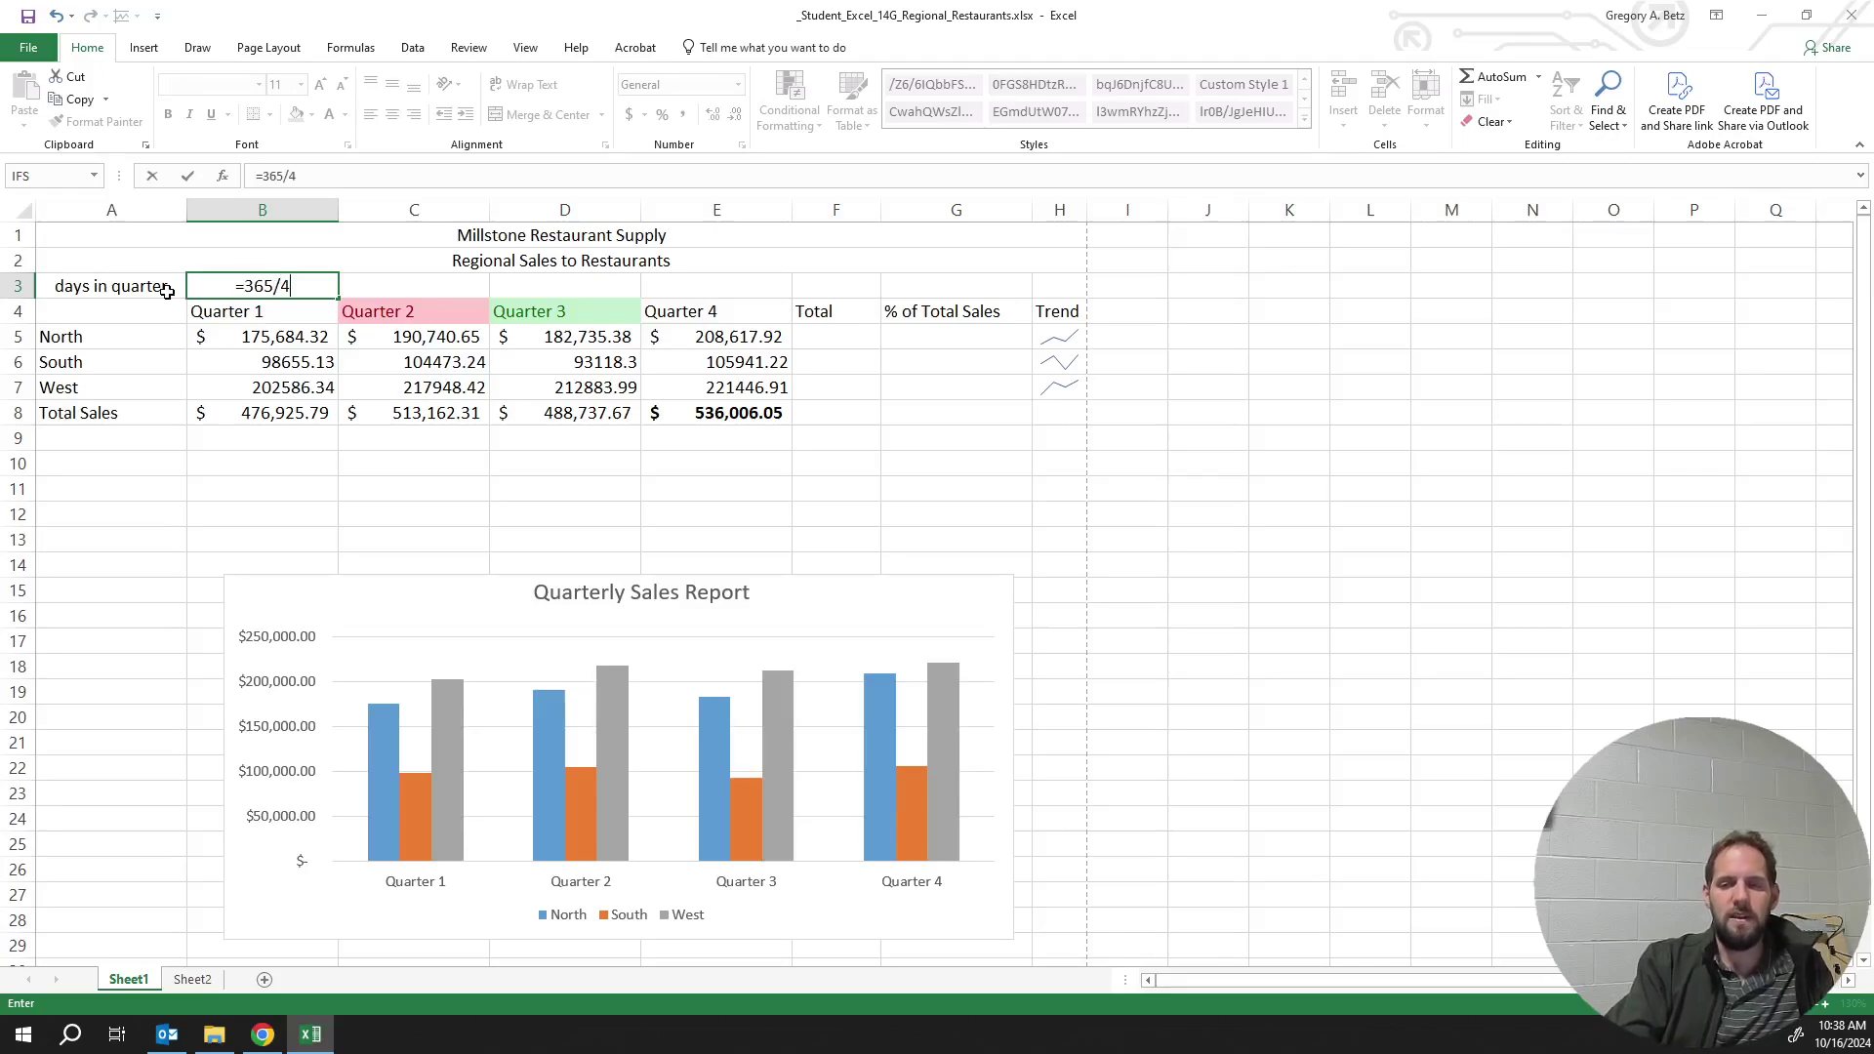
{"action": "key", "text": "Return"}
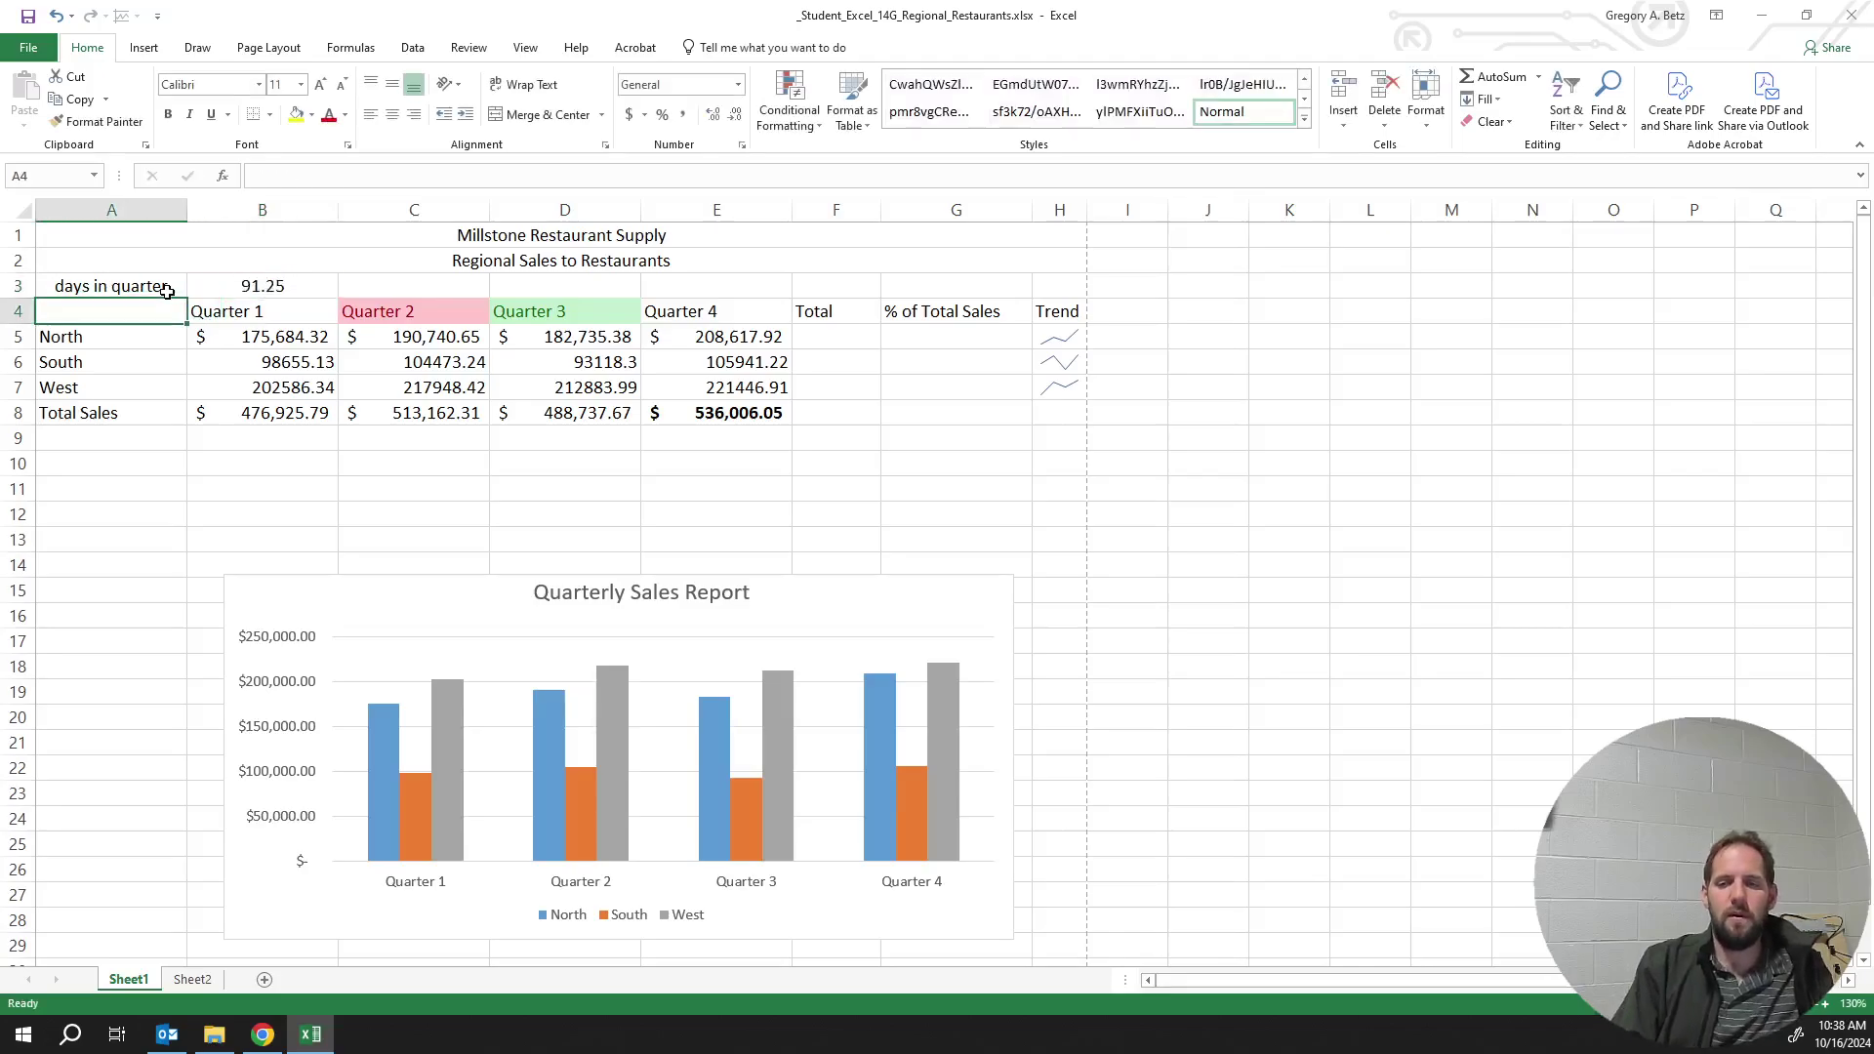
{"action": "left_click", "coordinate": [239, 289]}
{"action": "type", "text": "91"}
{"action": "key", "text": "Return"}
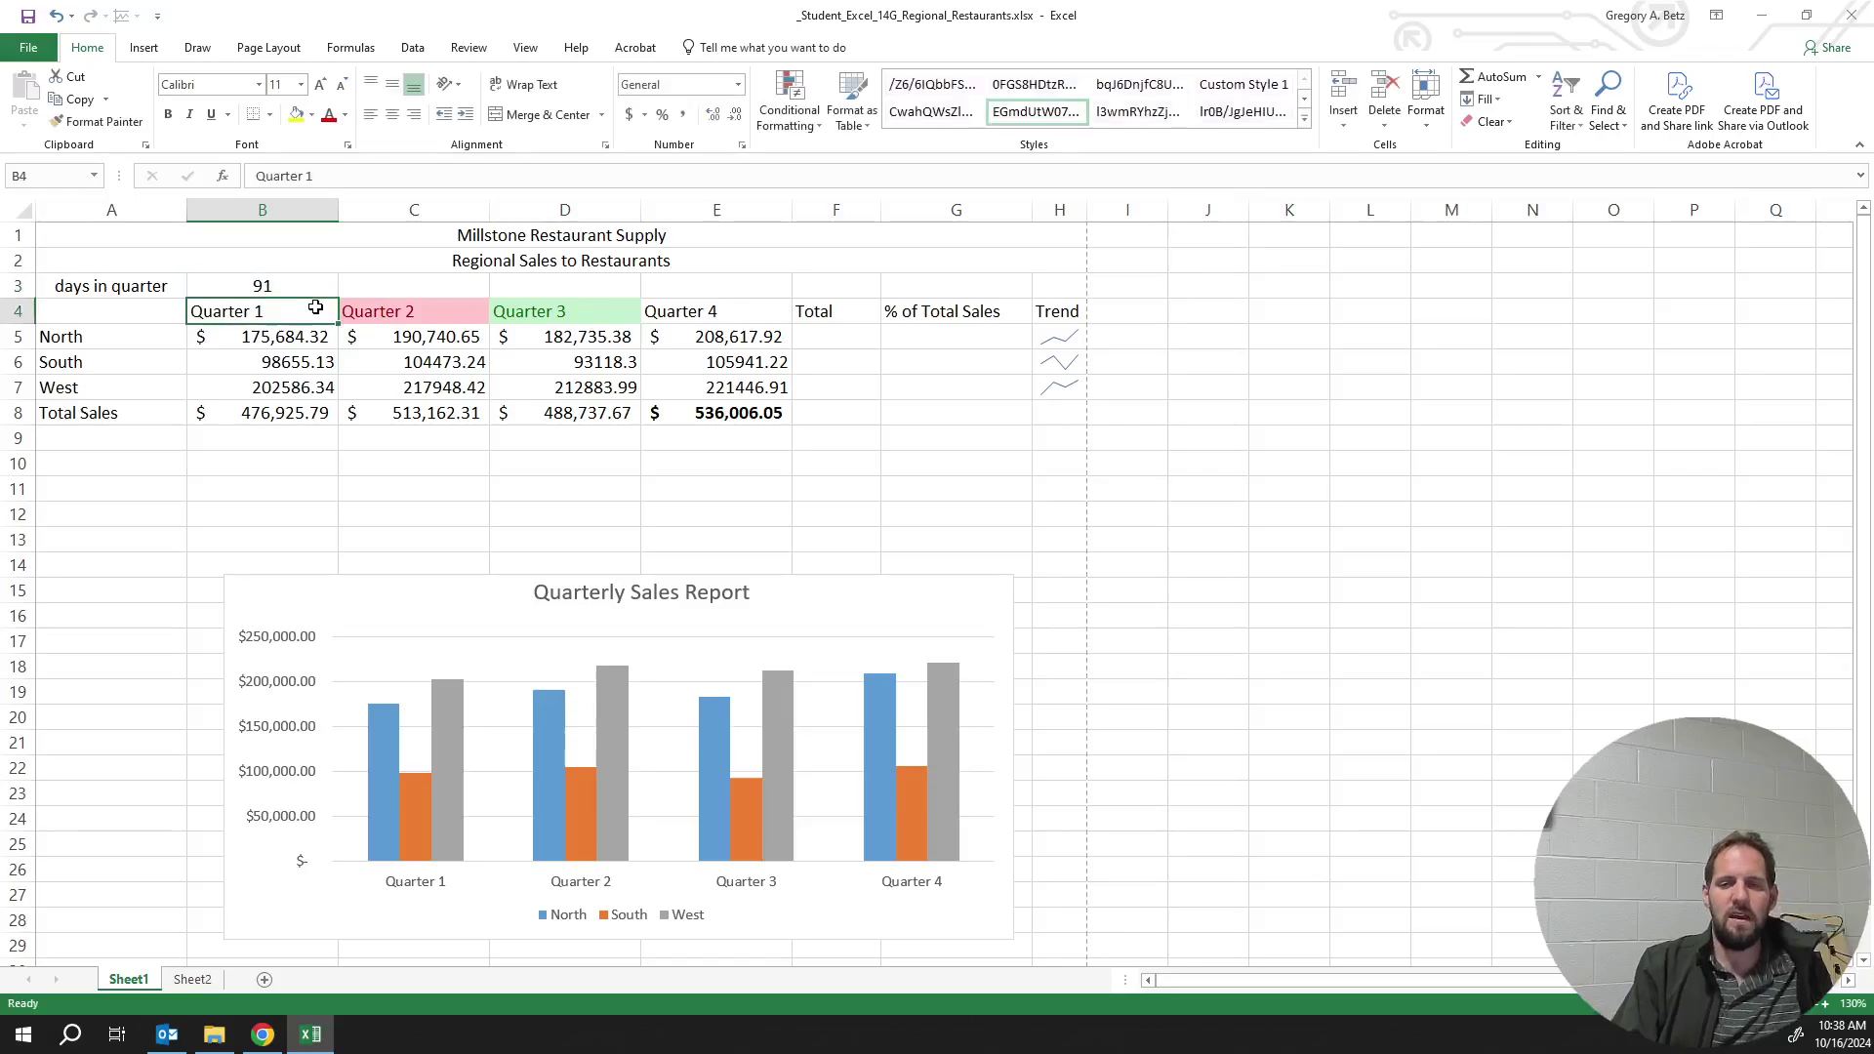
Enter the formula =B5/B3 in B9 to compute the North region's average daily sales for Quarter 1
{"action": "left_click", "coordinate": [307, 434]}
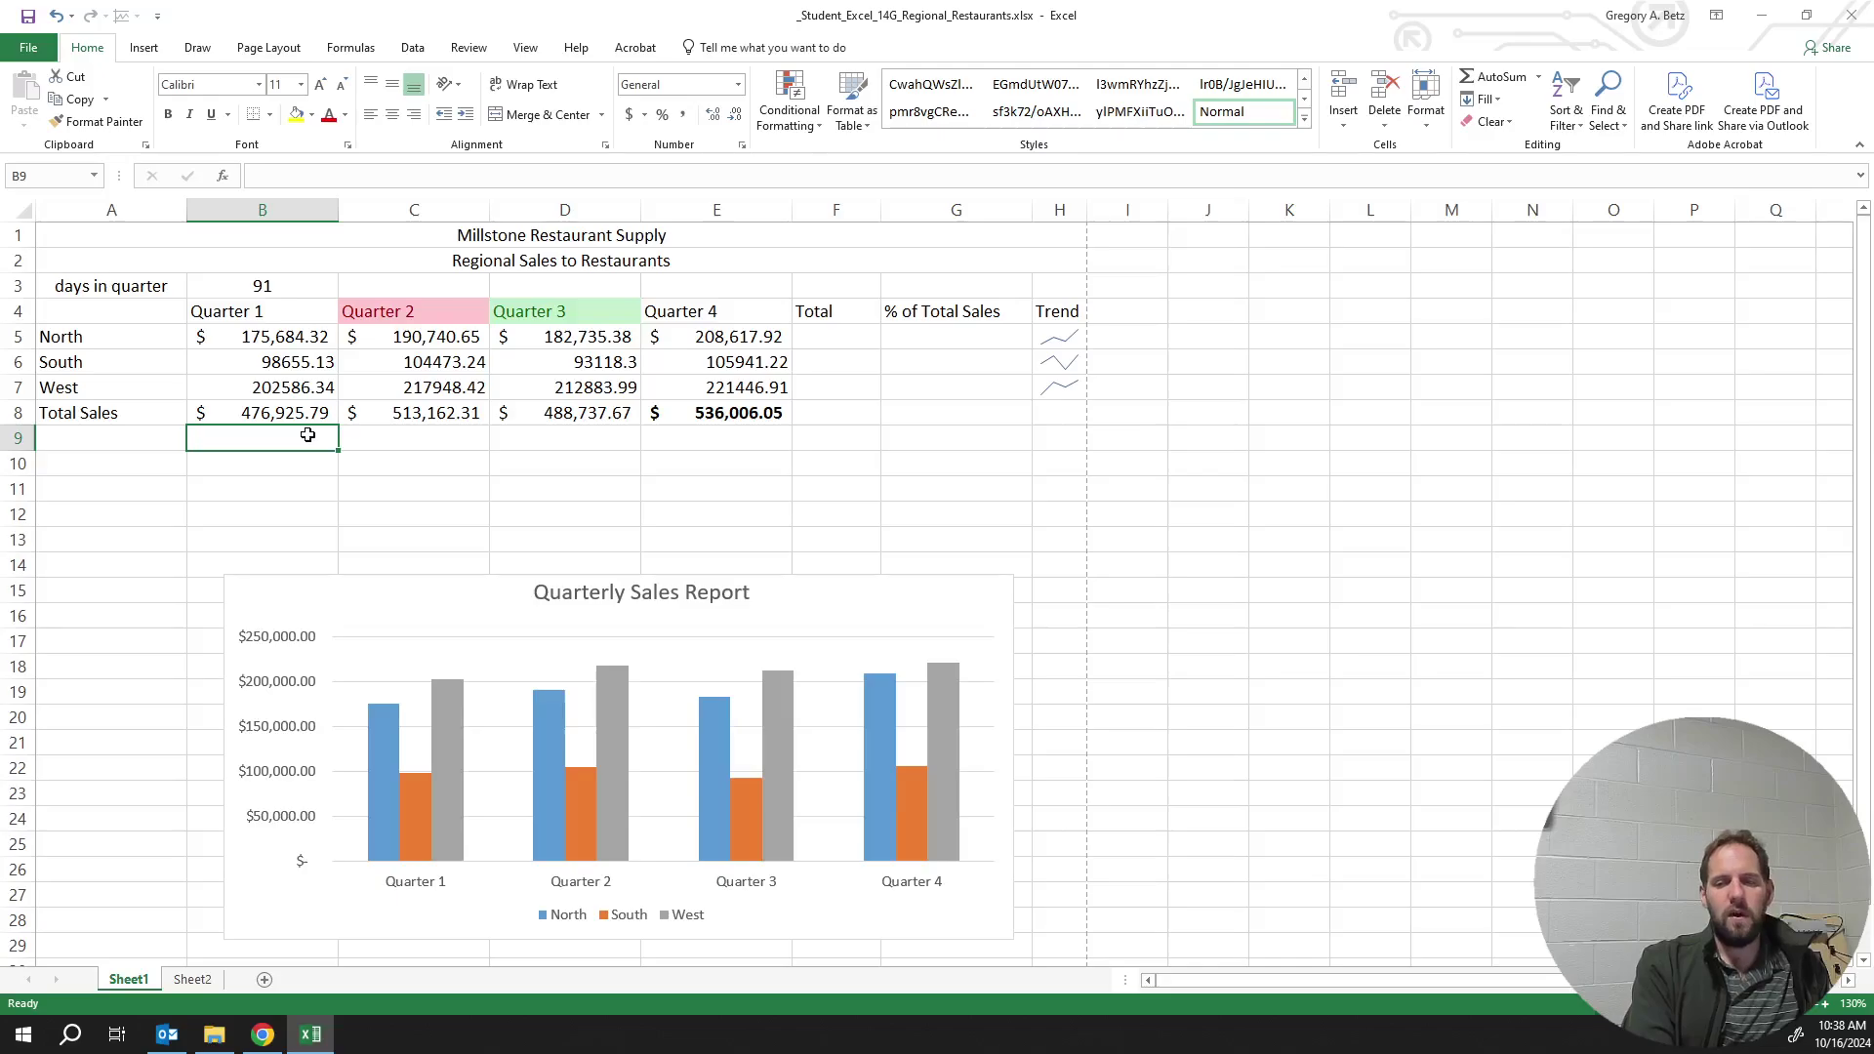
{"action": "type", "text": "="}
{"action": "left_click", "coordinate": [264, 337]}
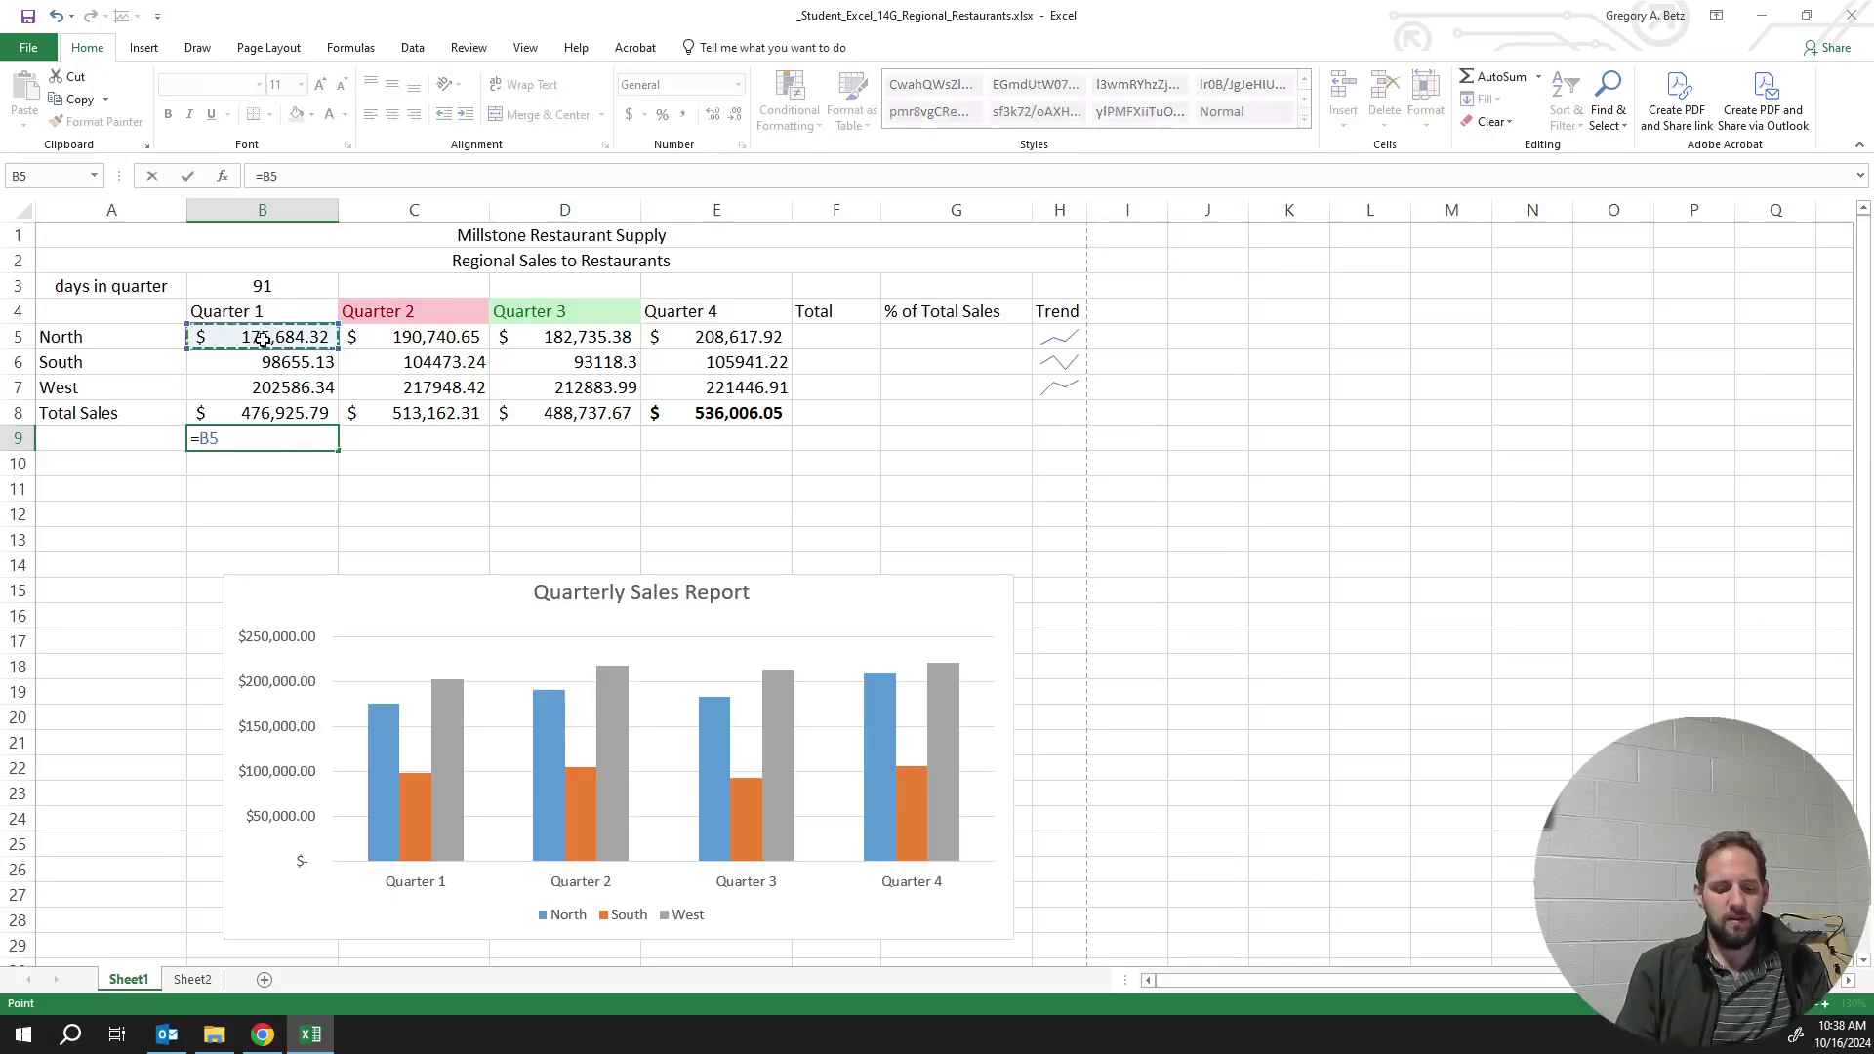
{"action": "type", "text": "/"}
{"action": "left_click", "coordinate": [294, 290]}
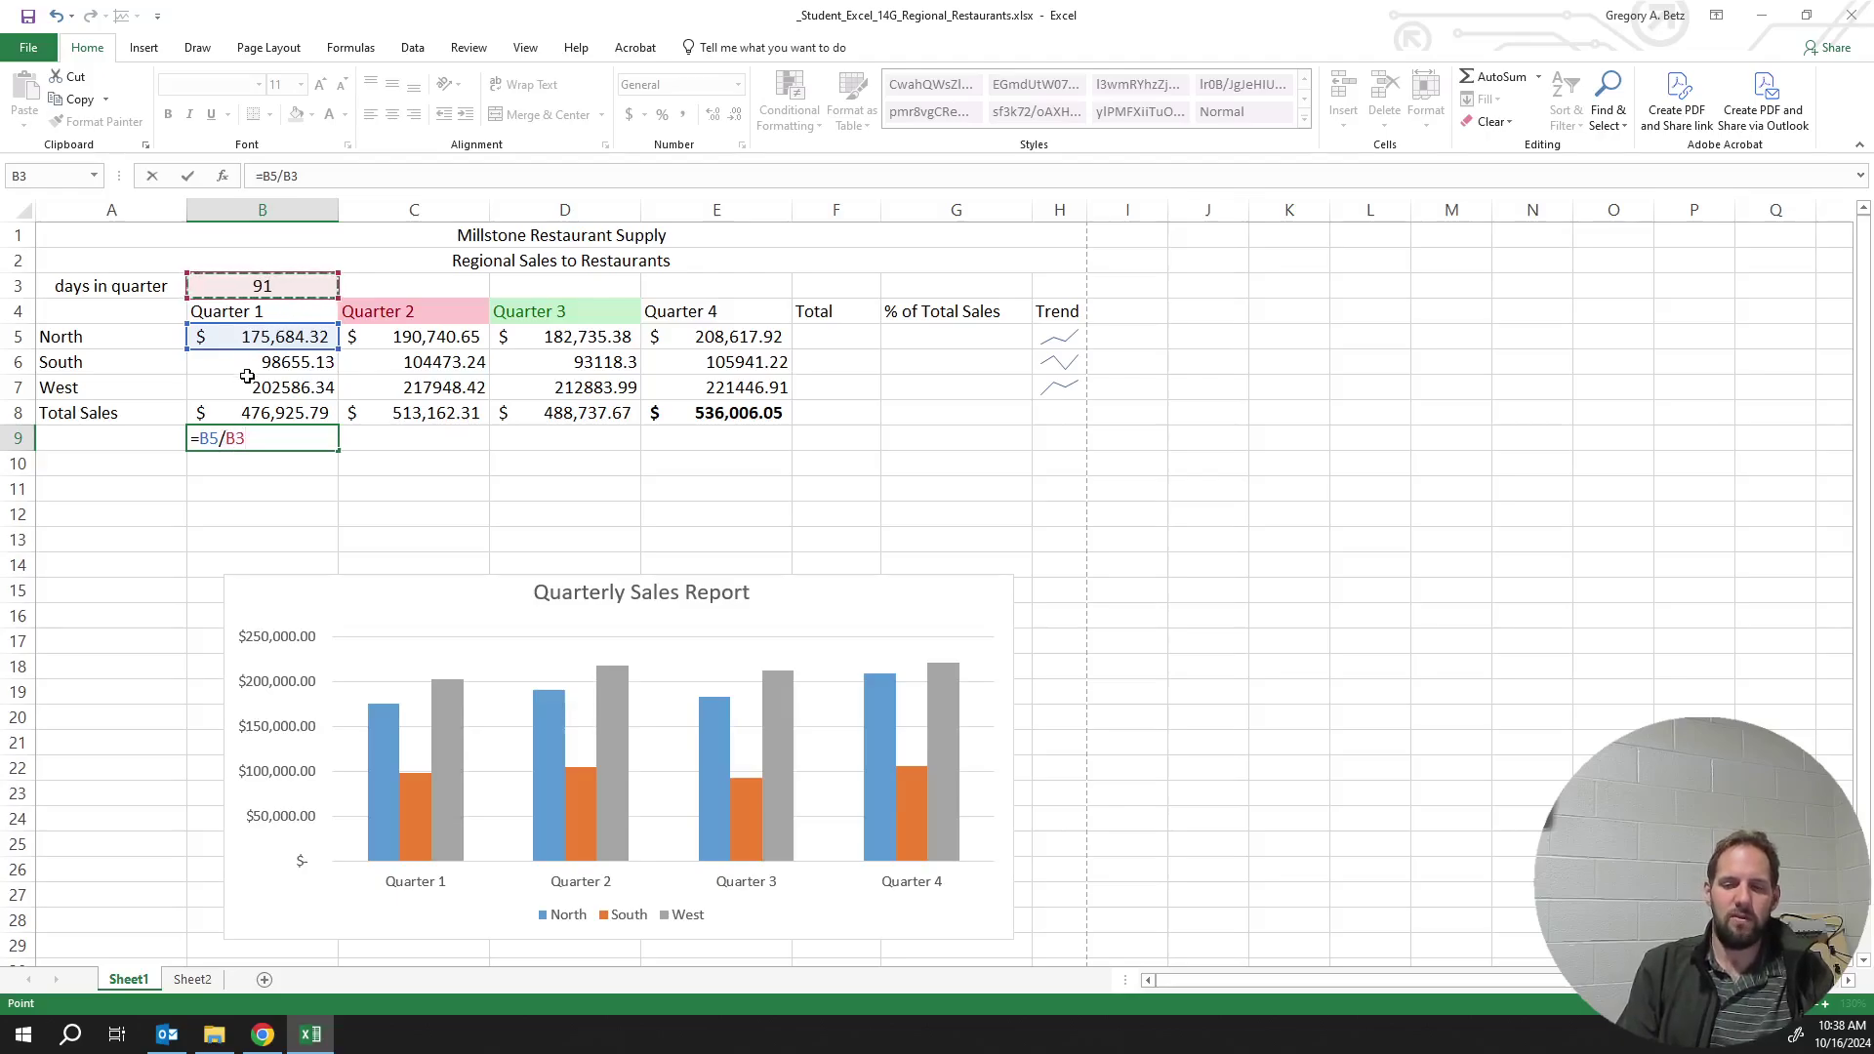
{"action": "key", "text": "Return"}
{"action": "left_click", "coordinate": [278, 444]}
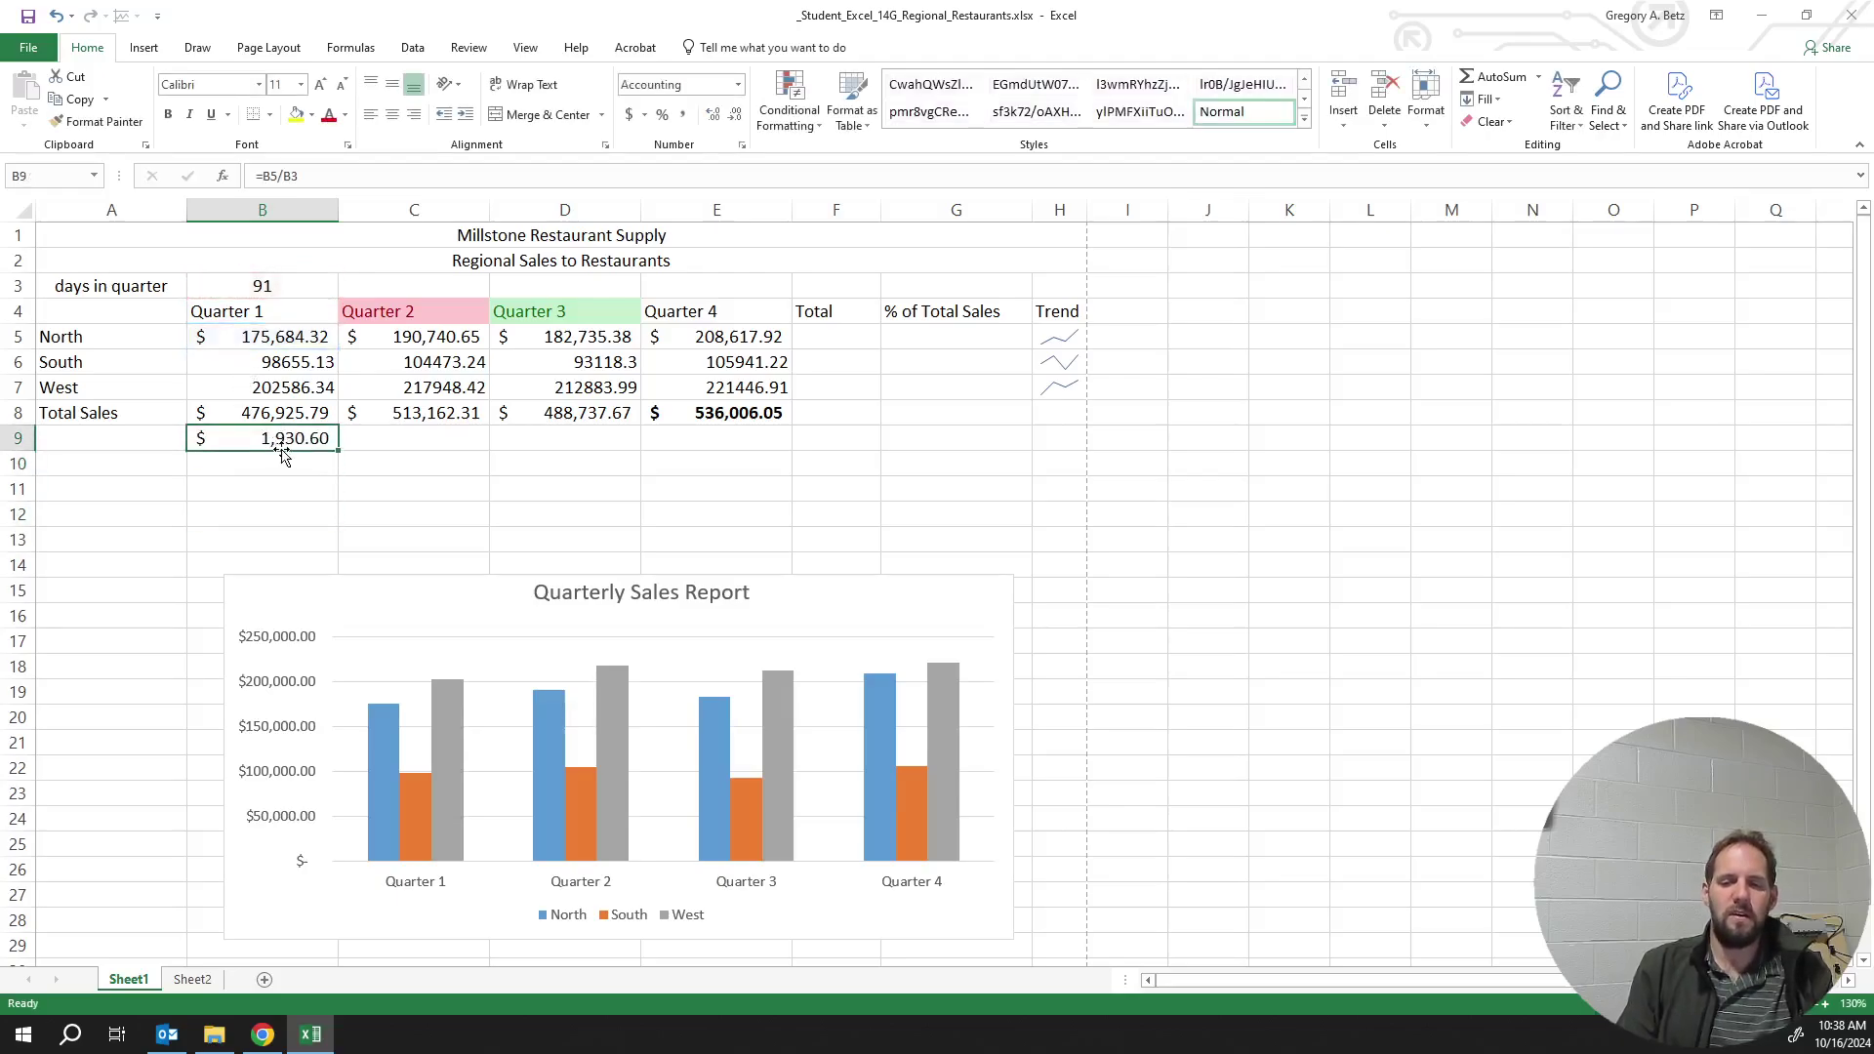
Try to fill the relative formula from B9 down to B10 and compare the cell references in both formulas
{"action": "left_click_drag", "start_coordinate": [338, 451], "coordinate": [338, 468]}
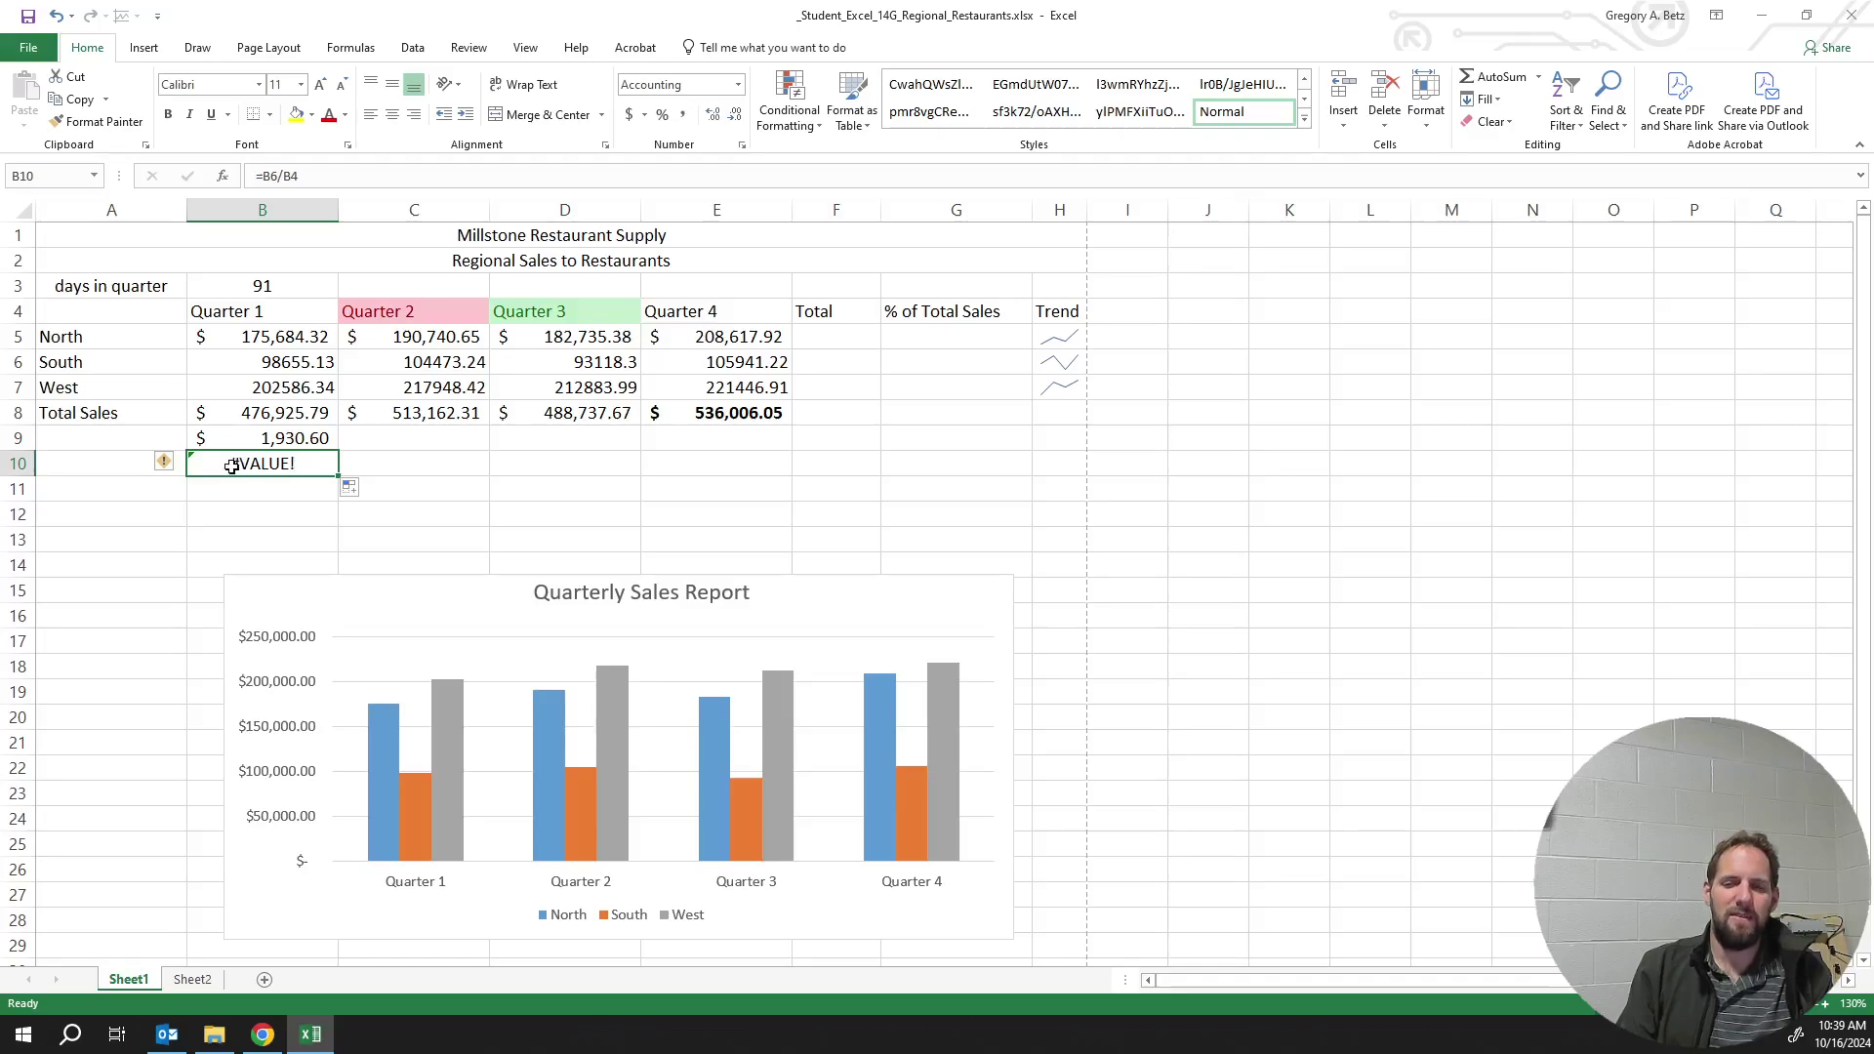
{"action": "left_click", "coordinate": [312, 178]}
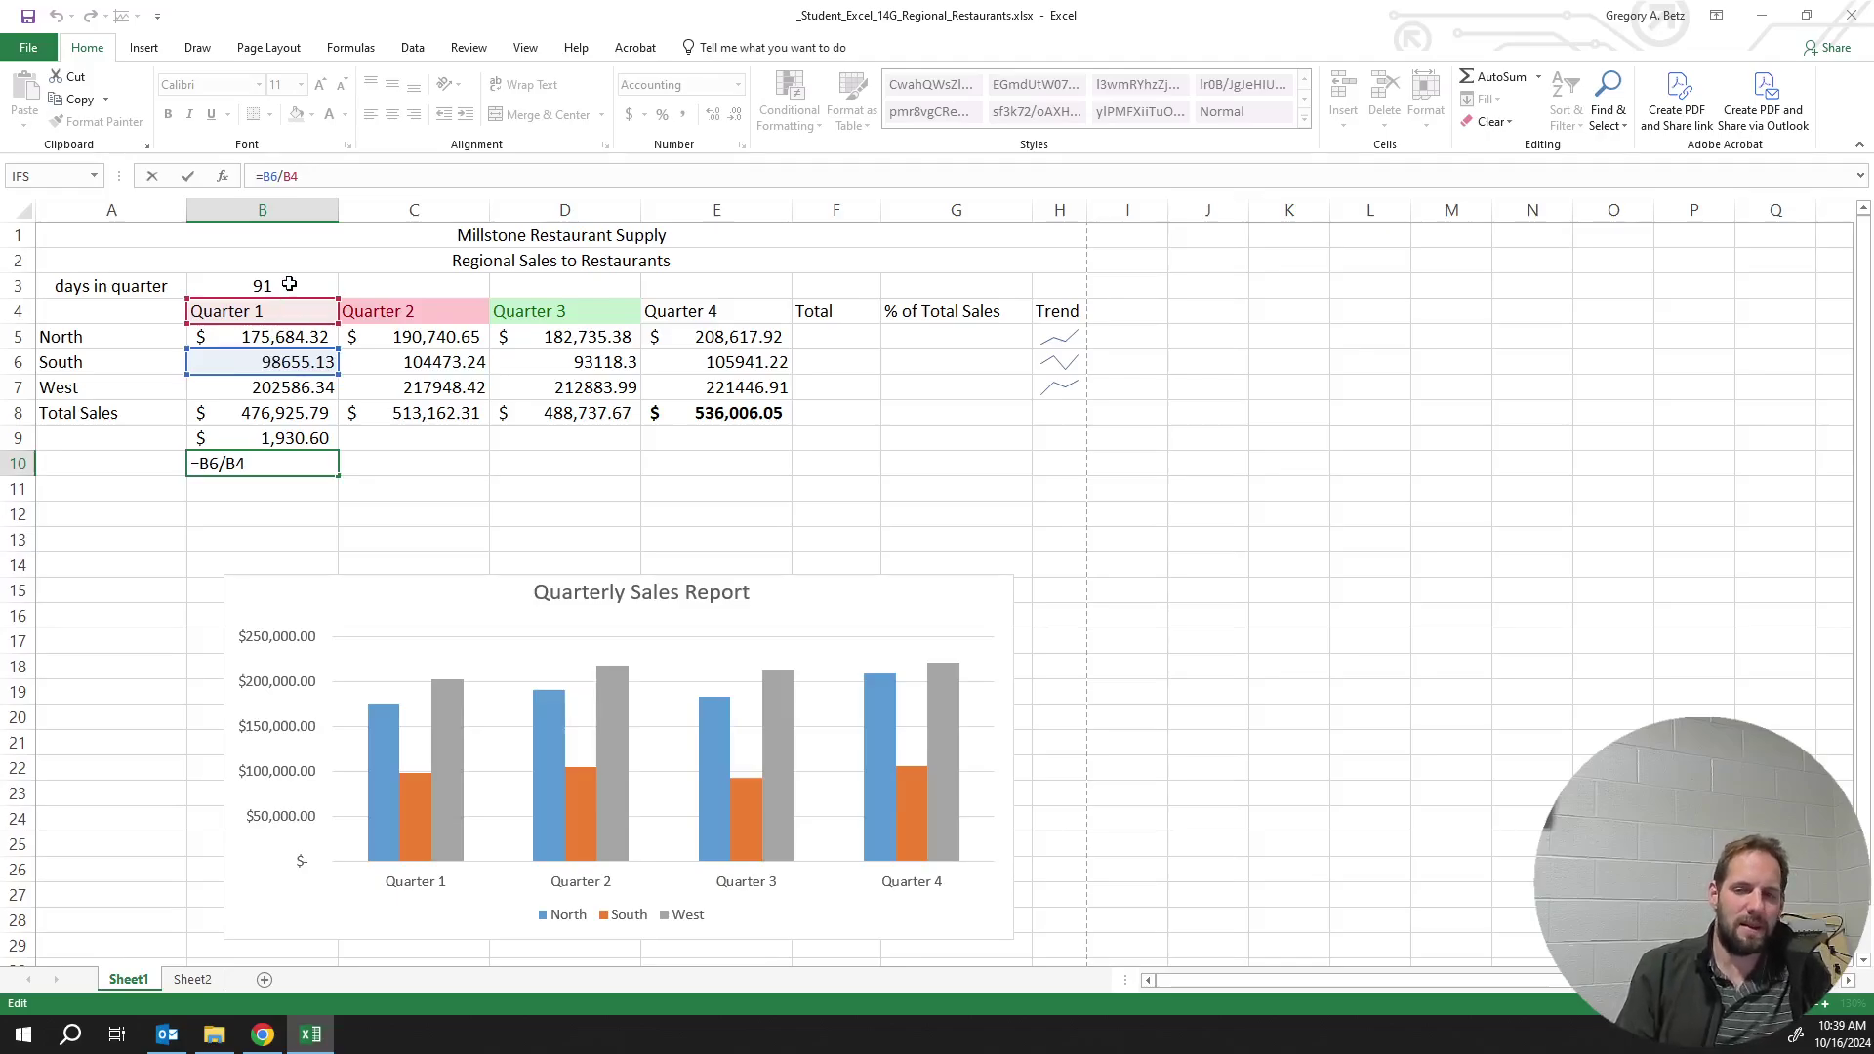
{"action": "left_click", "coordinate": [289, 284]}
{"action": "left_click", "coordinate": [270, 438]}
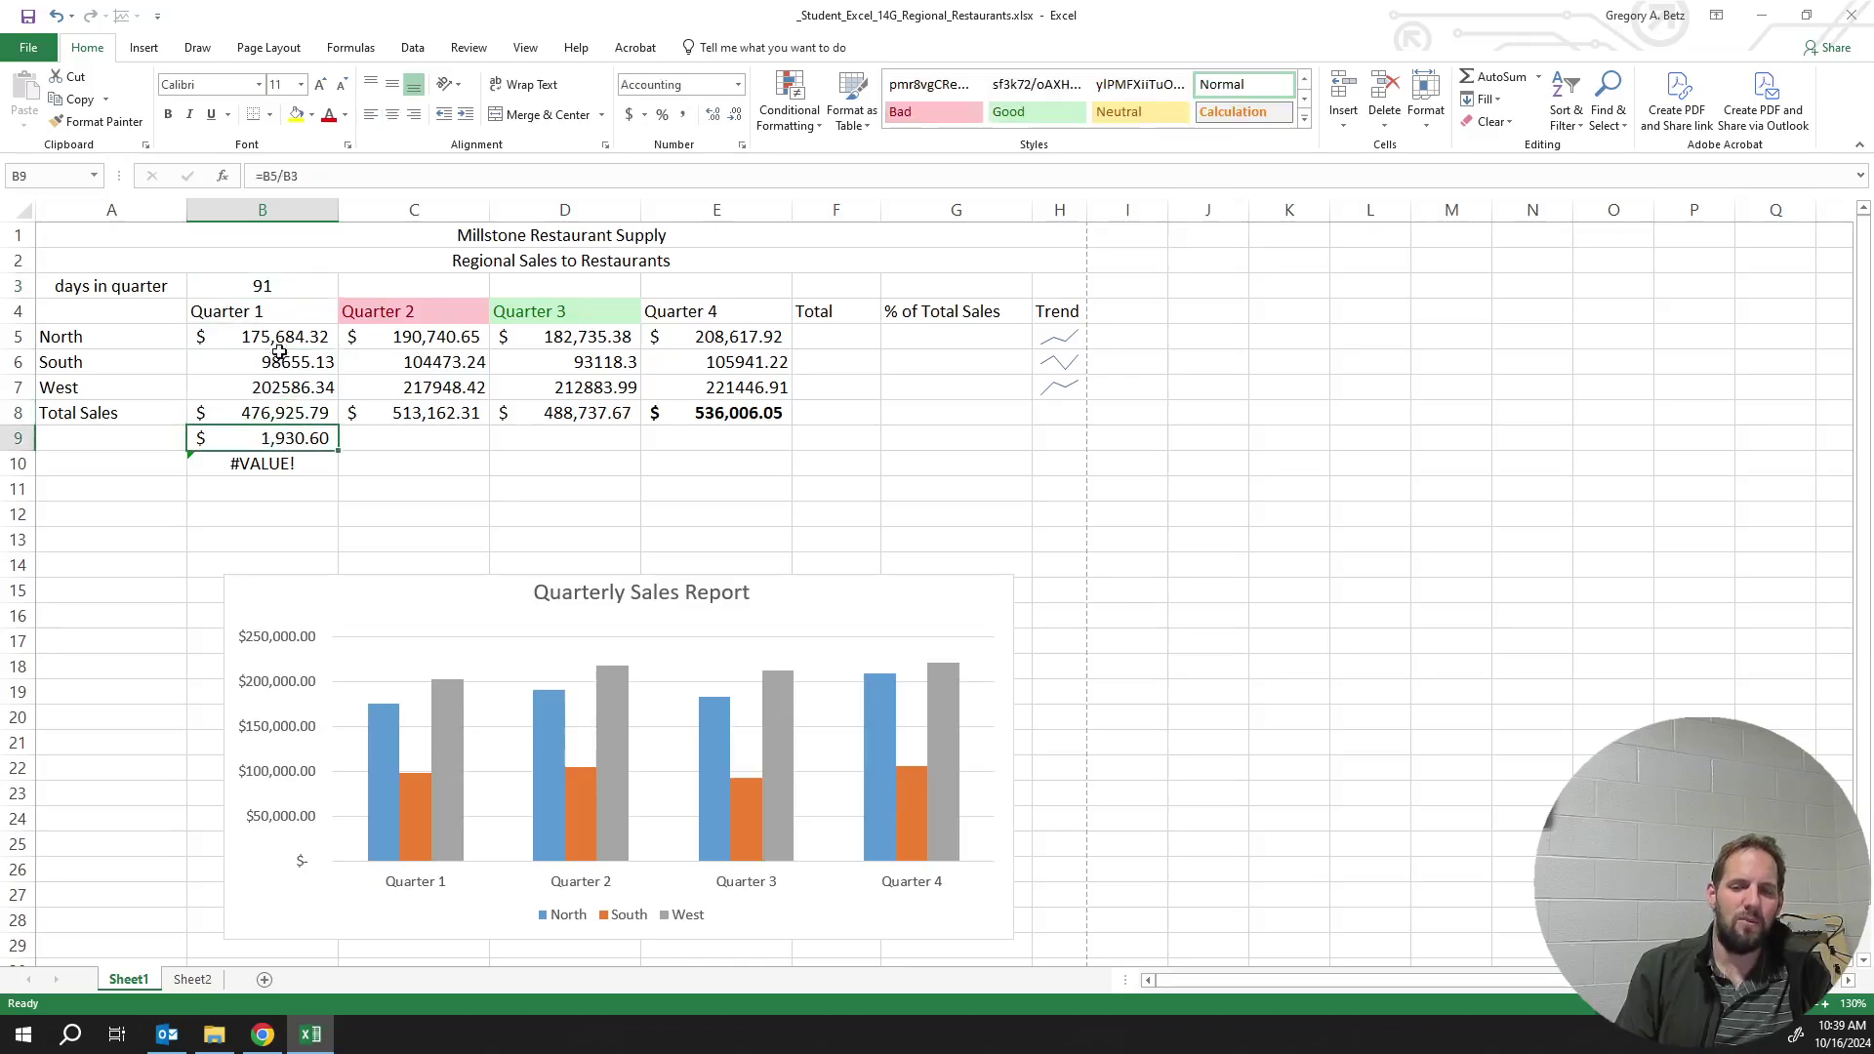
Make the days reference in the B9 formula absolute, so that it reads =B5/$B$3
{"action": "left_click", "coordinate": [295, 184]}
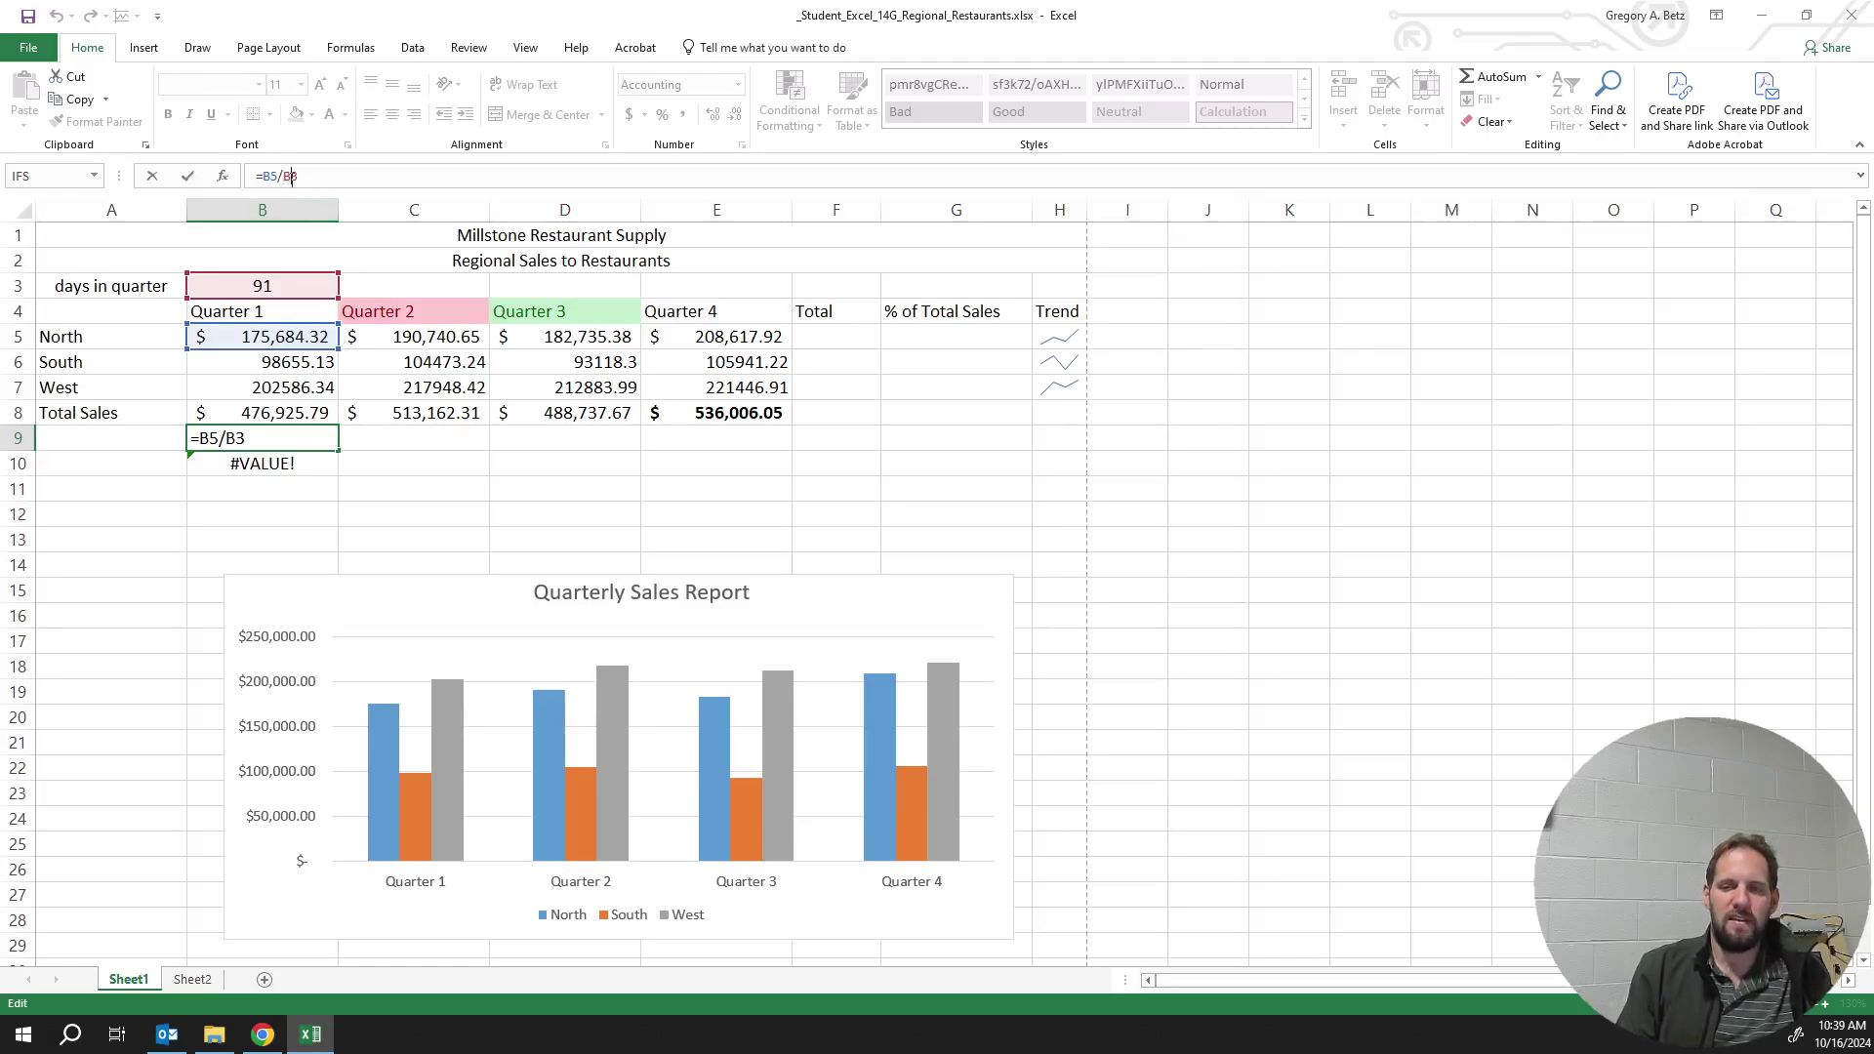
{"action": "key", "text": "F4"}
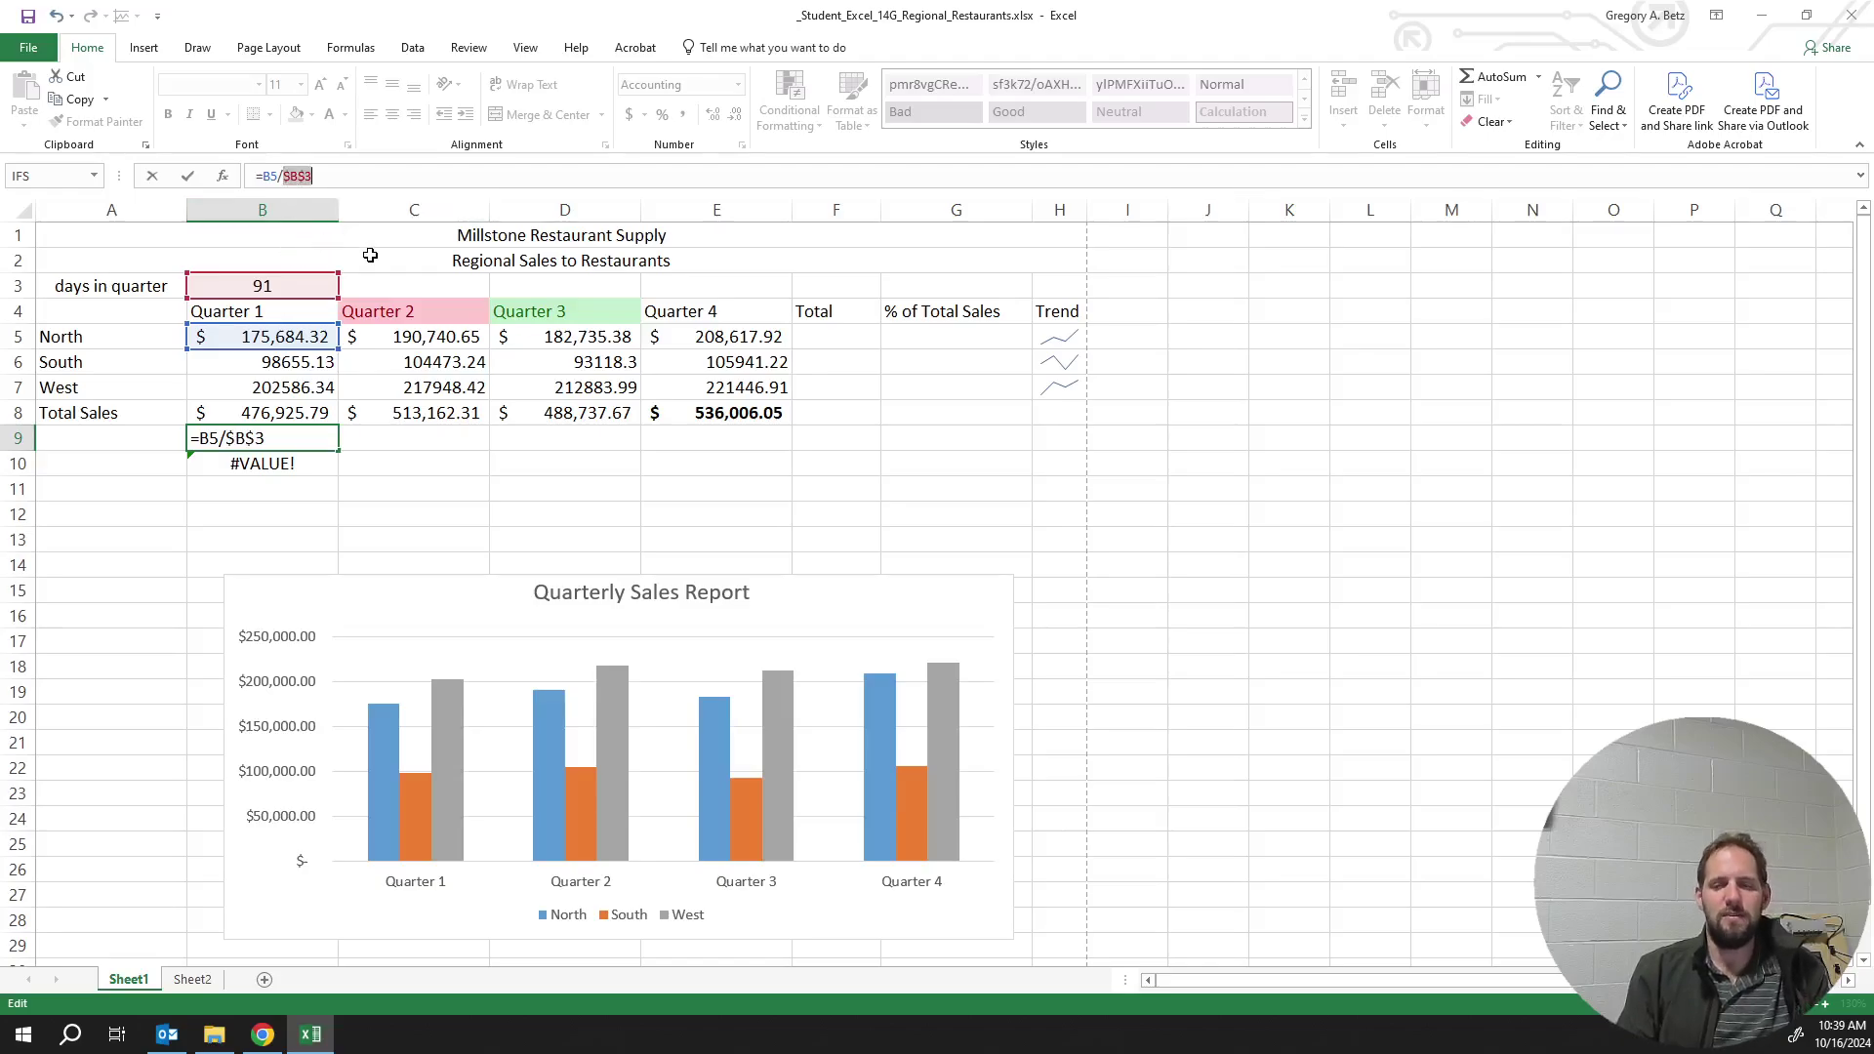
{"action": "key", "text": "Return"}
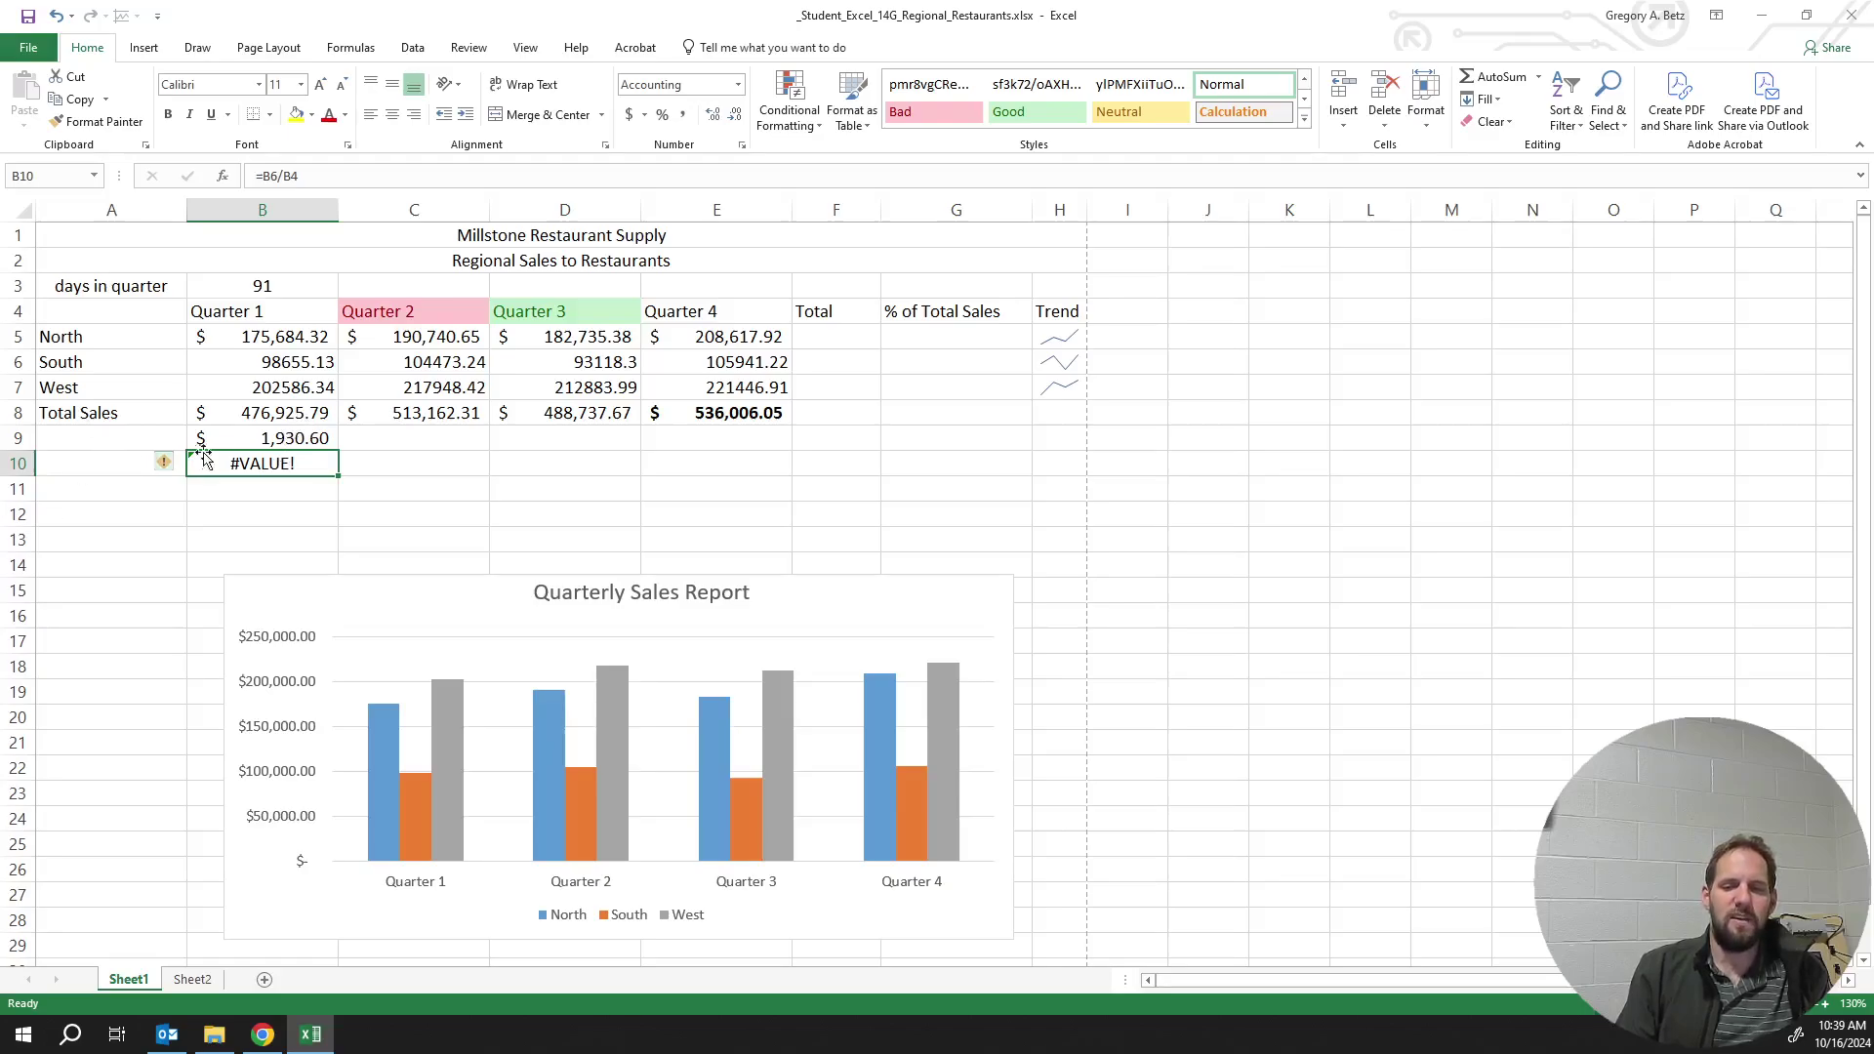
Fill the corrected B9 formula down to B10 and inspect the absolute reference $B$3 in the copied formula
{"action": "left_click", "coordinate": [256, 438]}
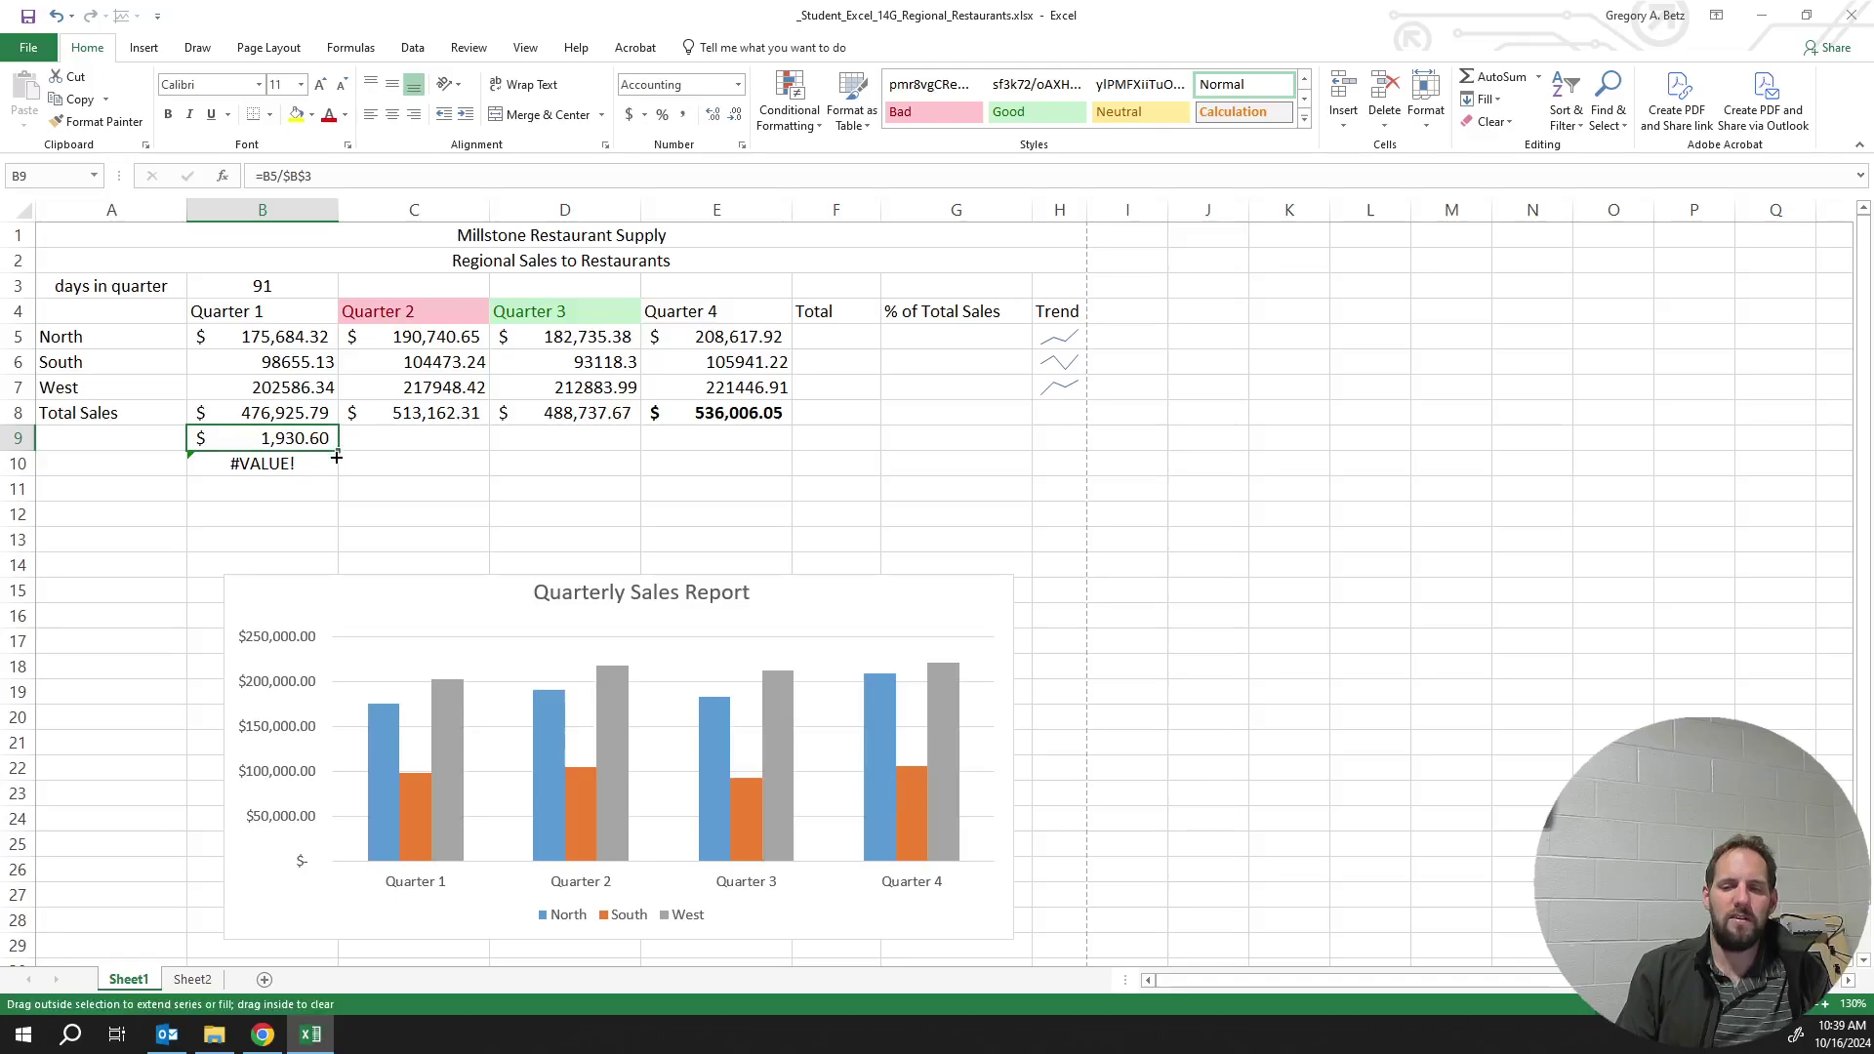
{"action": "left_click_drag", "start_coordinate": [340, 450], "coordinate": [335, 489]}
{"action": "left_click", "coordinate": [283, 515]}
{"action": "left_click", "coordinate": [305, 465]}
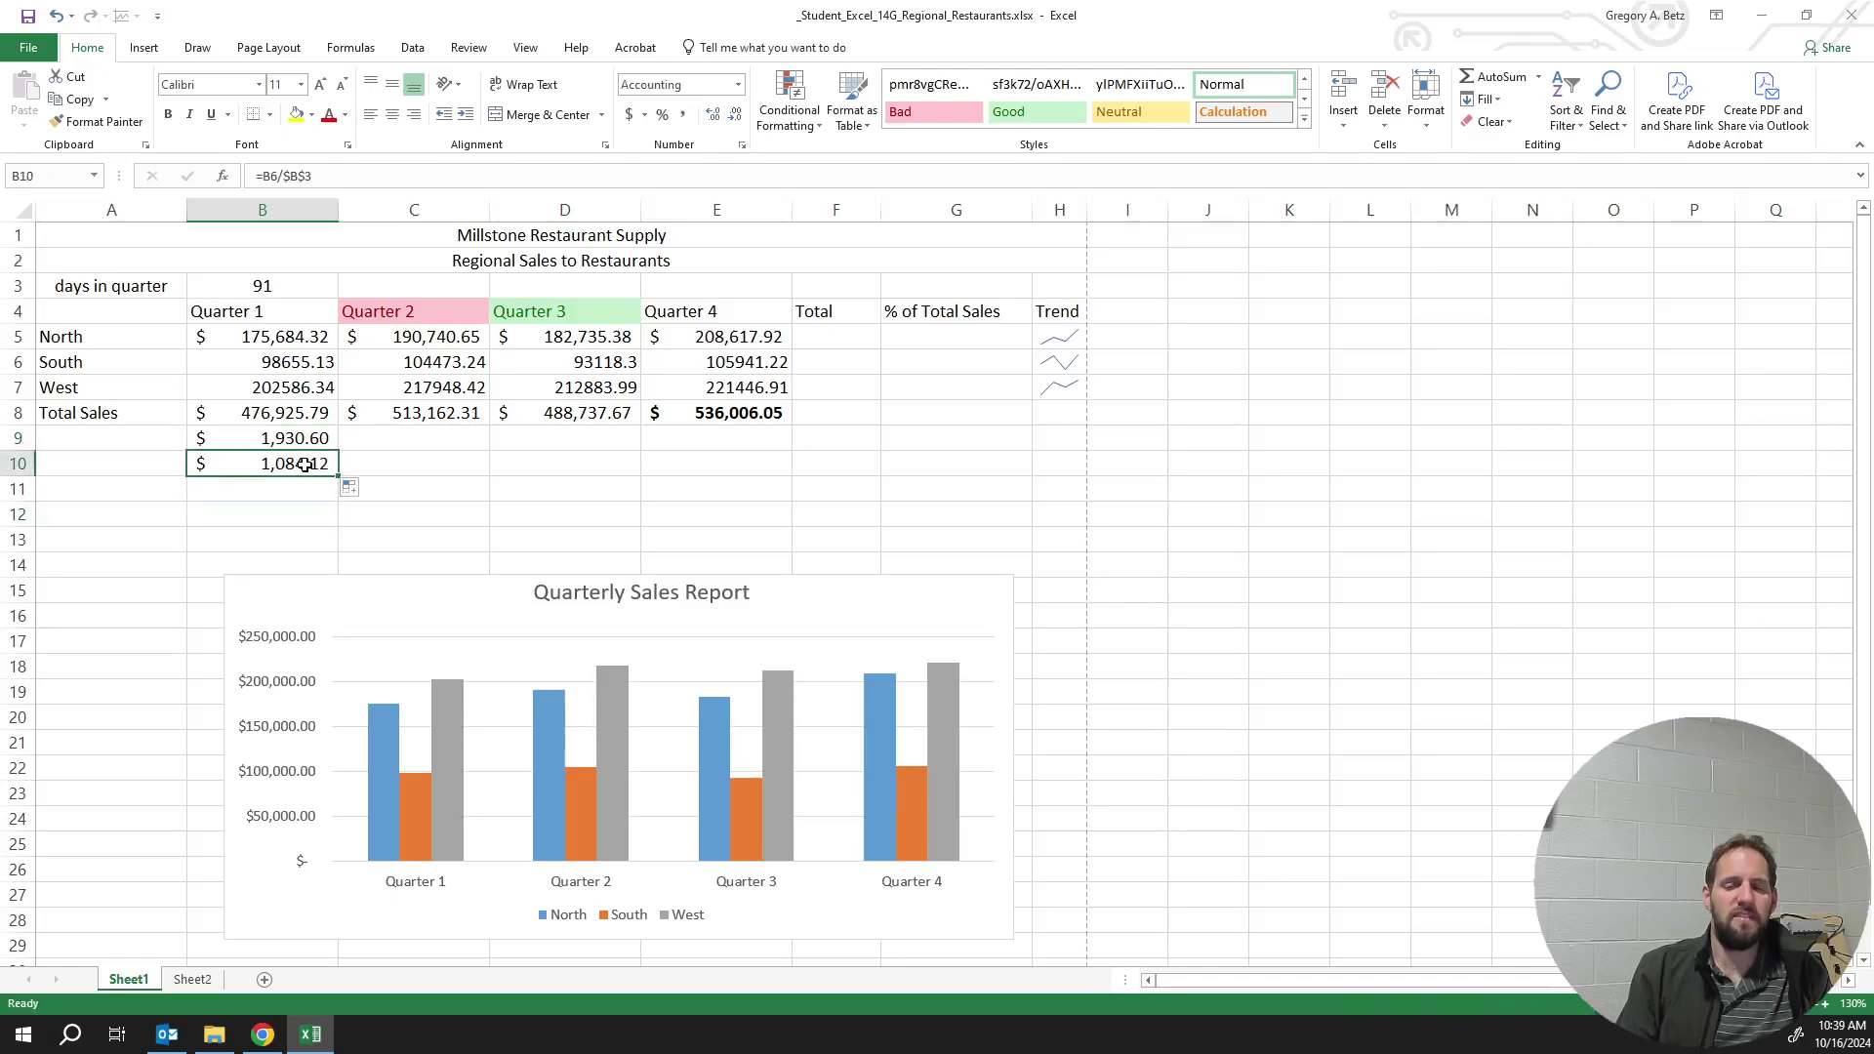
{"action": "left_click_drag", "start_coordinate": [290, 177], "coordinate": [319, 179]}
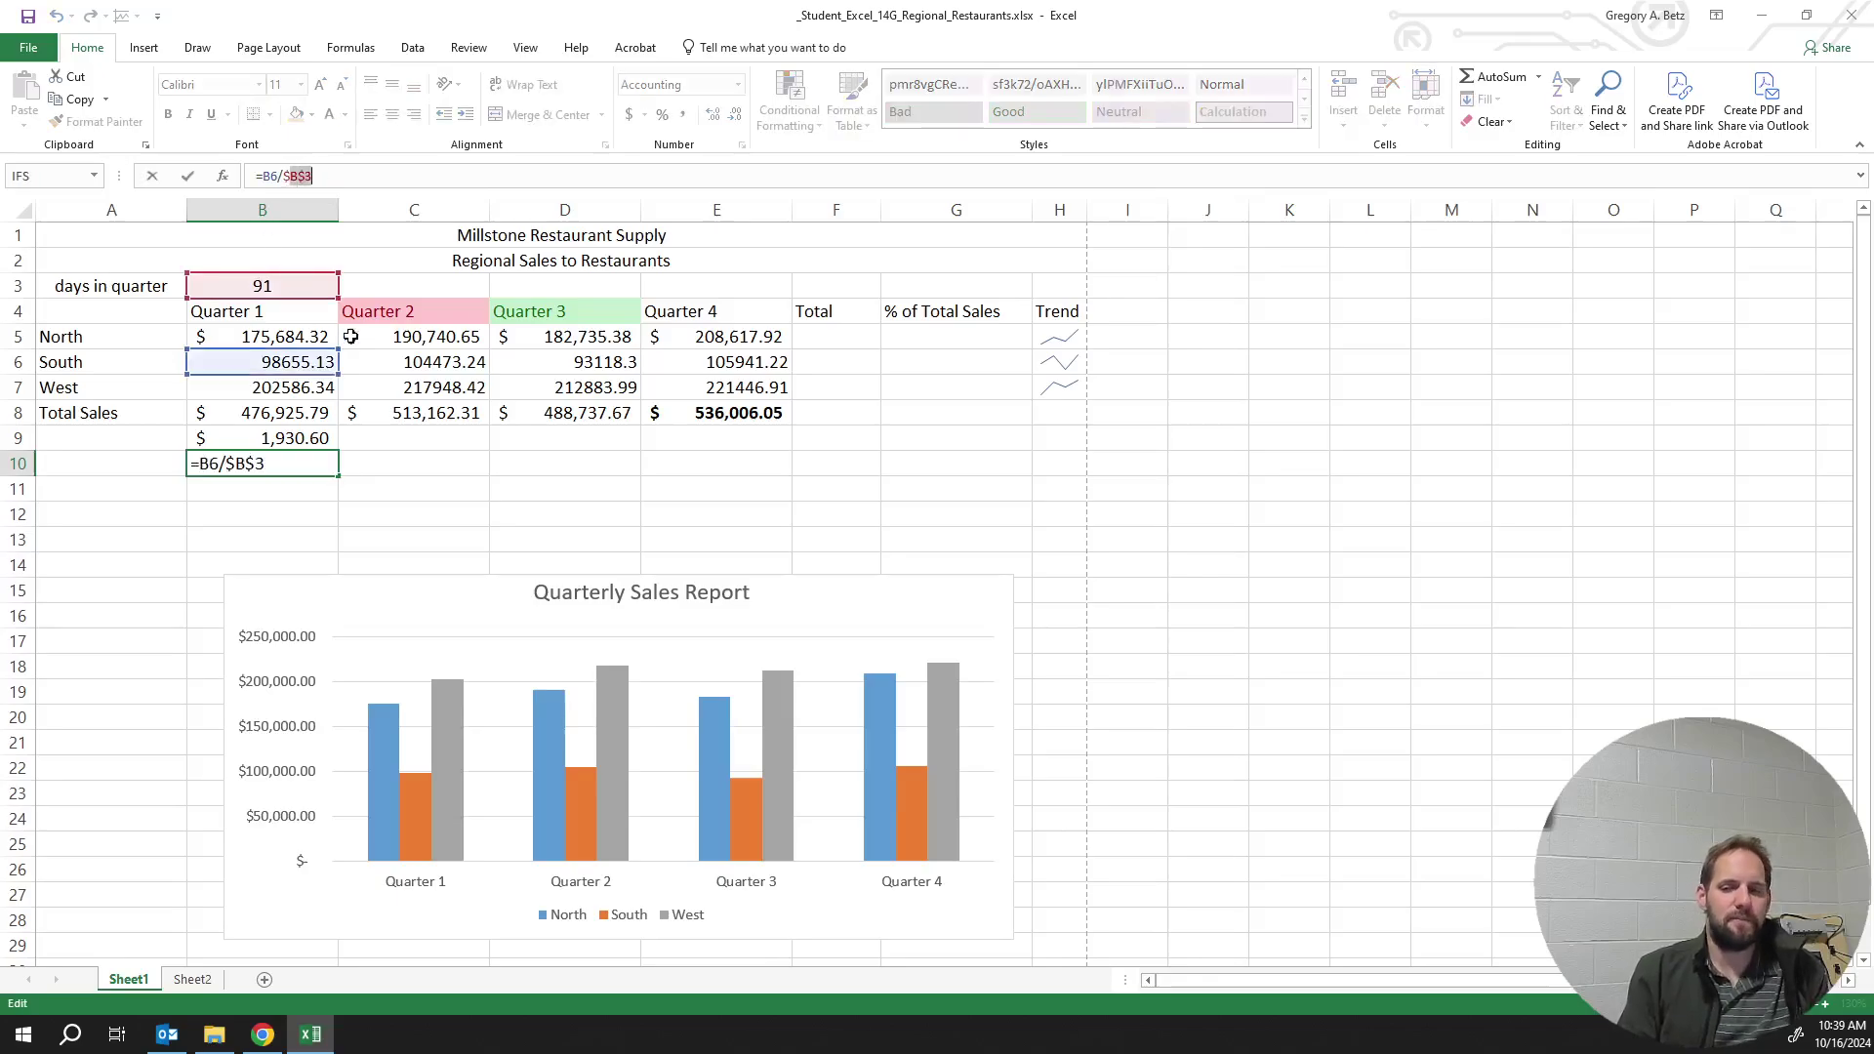
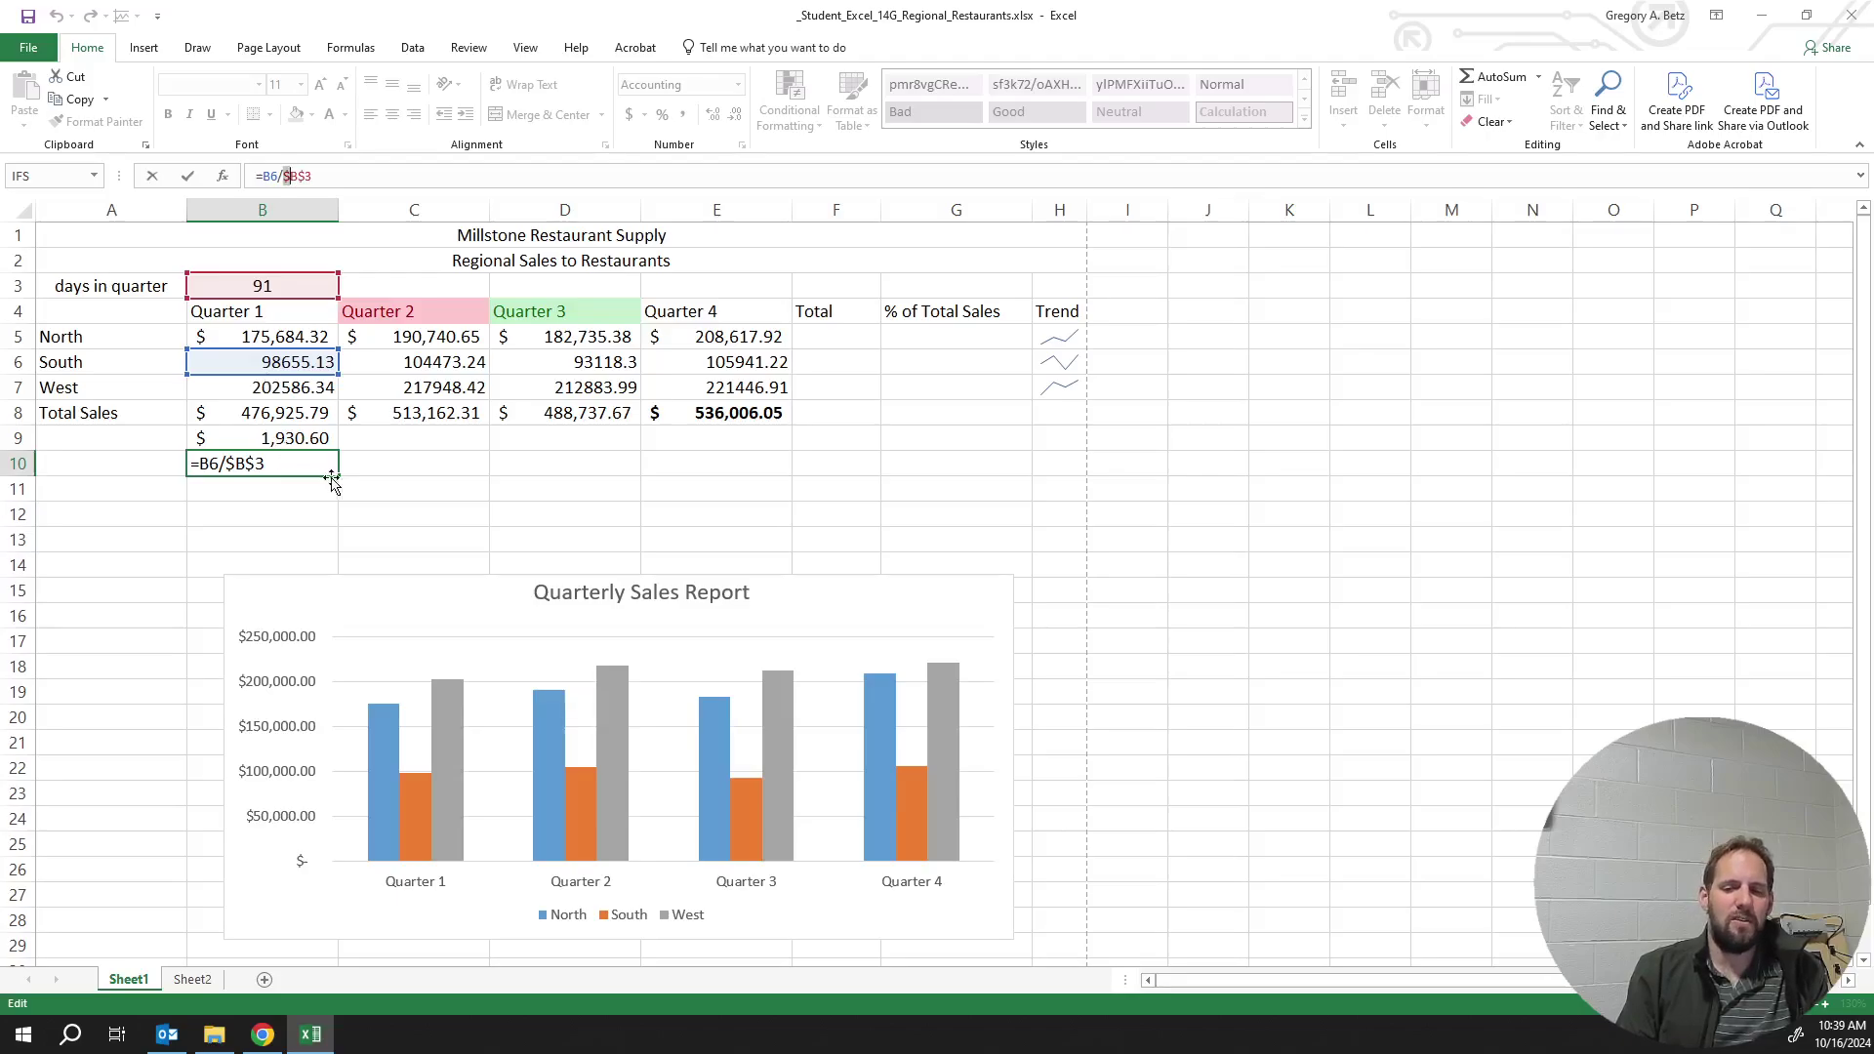
{"action": "left_click", "coordinate": [293, 283]}
{"action": "left_click", "coordinate": [309, 473]}
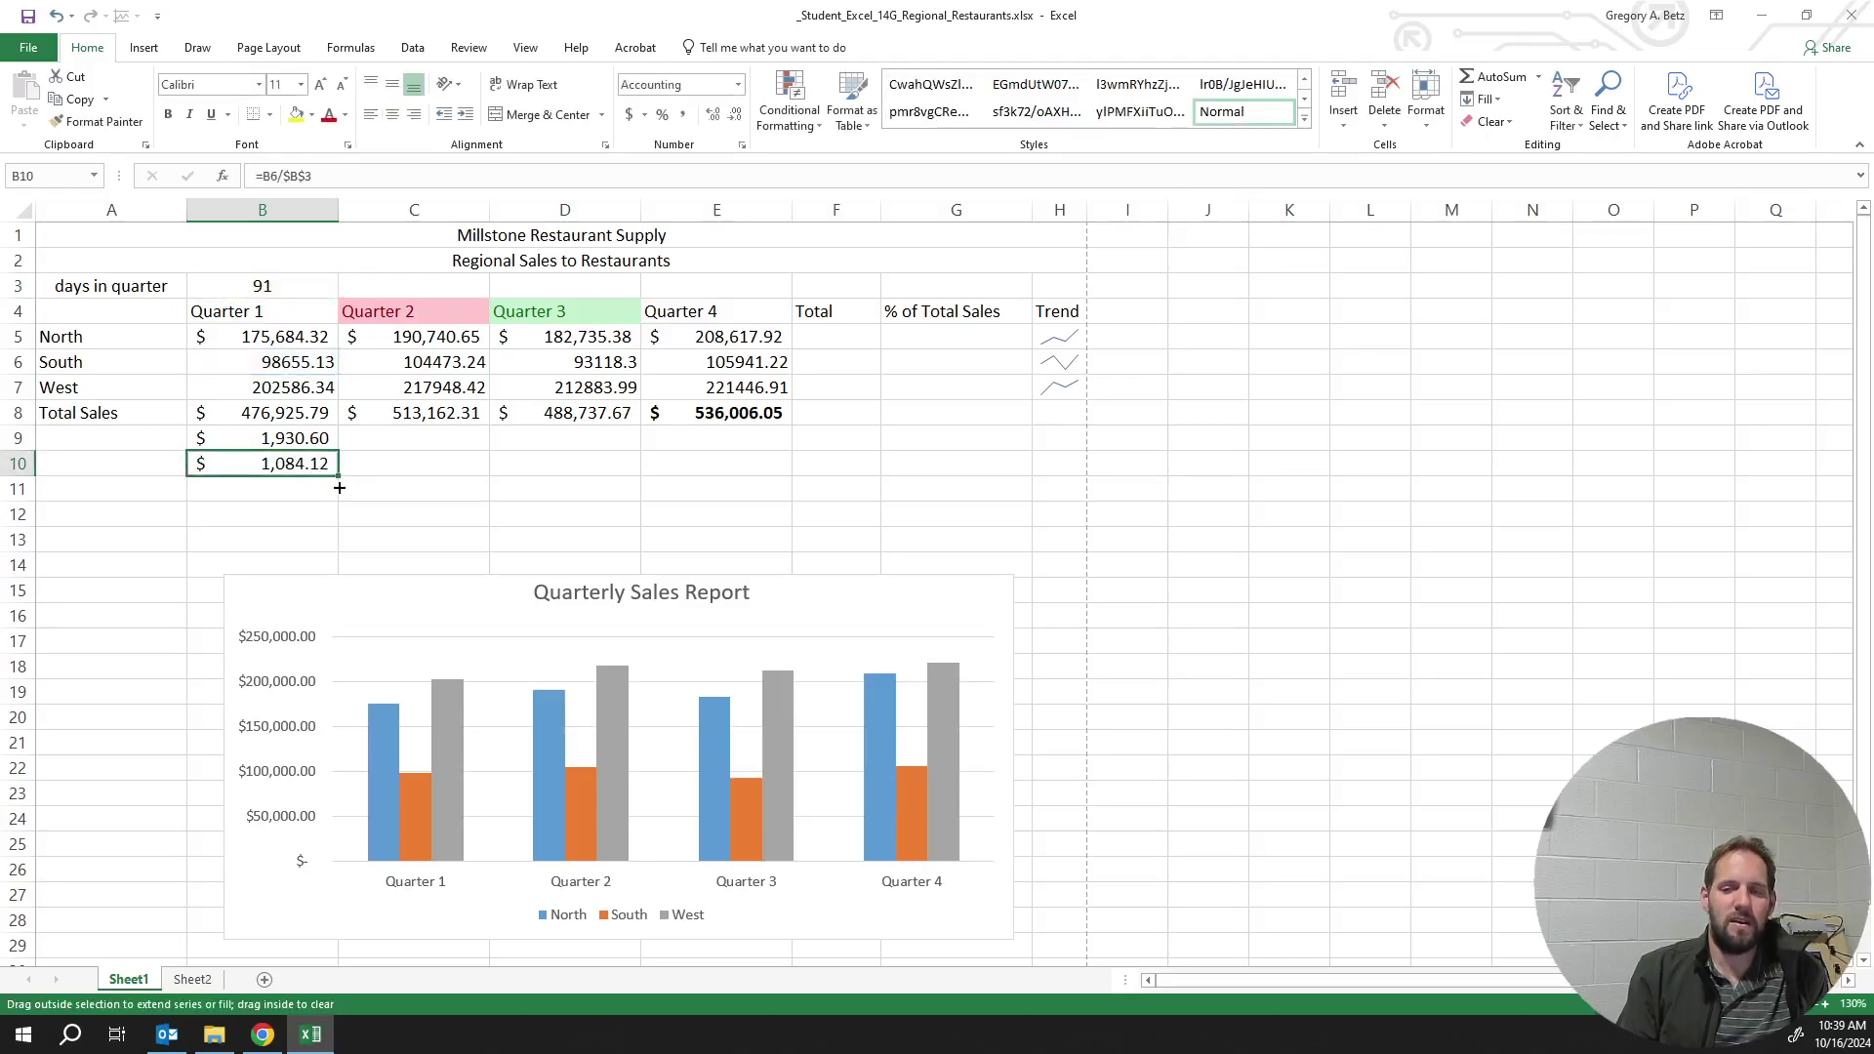
Extend the daily sales formulas down to row 11 and across to column E, filling B9:E11
{"action": "left_click_drag", "start_coordinate": [339, 487], "coordinate": [793, 503]}
{"action": "left_click", "coordinate": [322, 439]}
{"action": "left_click", "coordinate": [619, 517]}
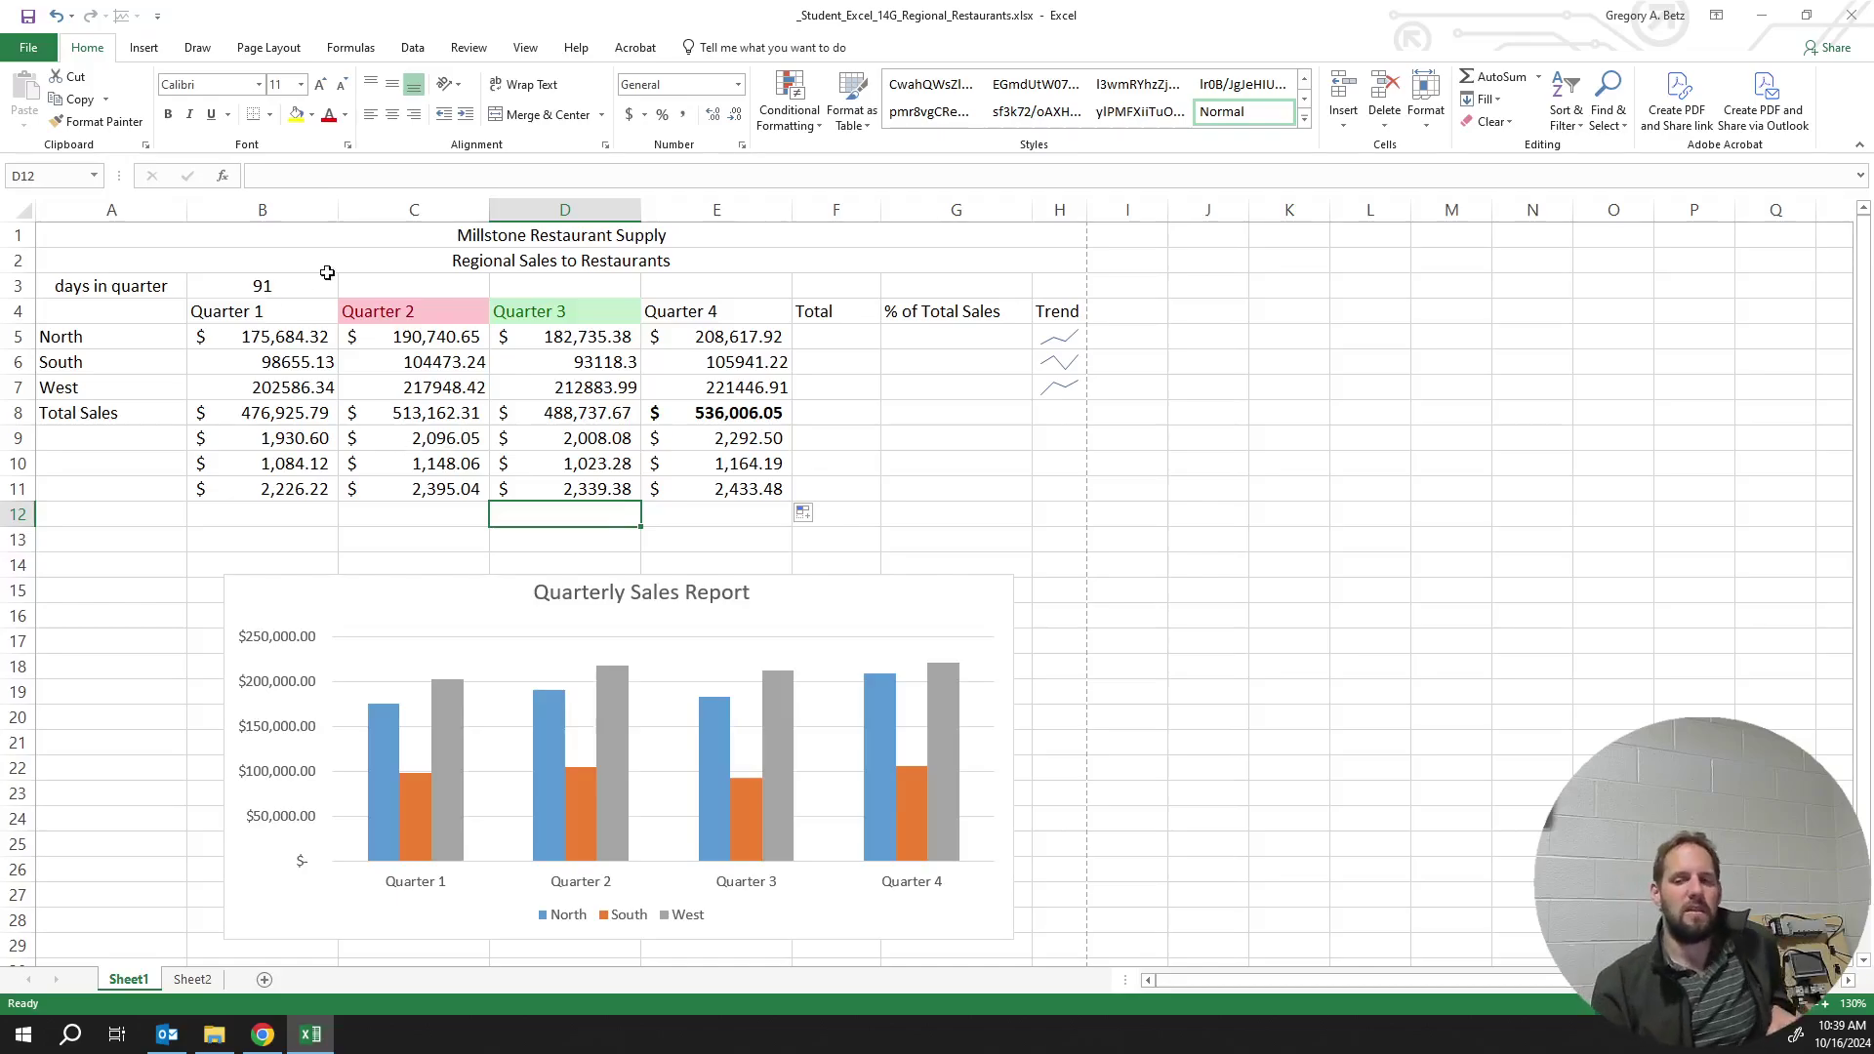
Copy the 91 days in B3 across to D3, and enter 92 as the Quarter 4 days in E3
{"action": "left_click", "coordinate": [262, 280]}
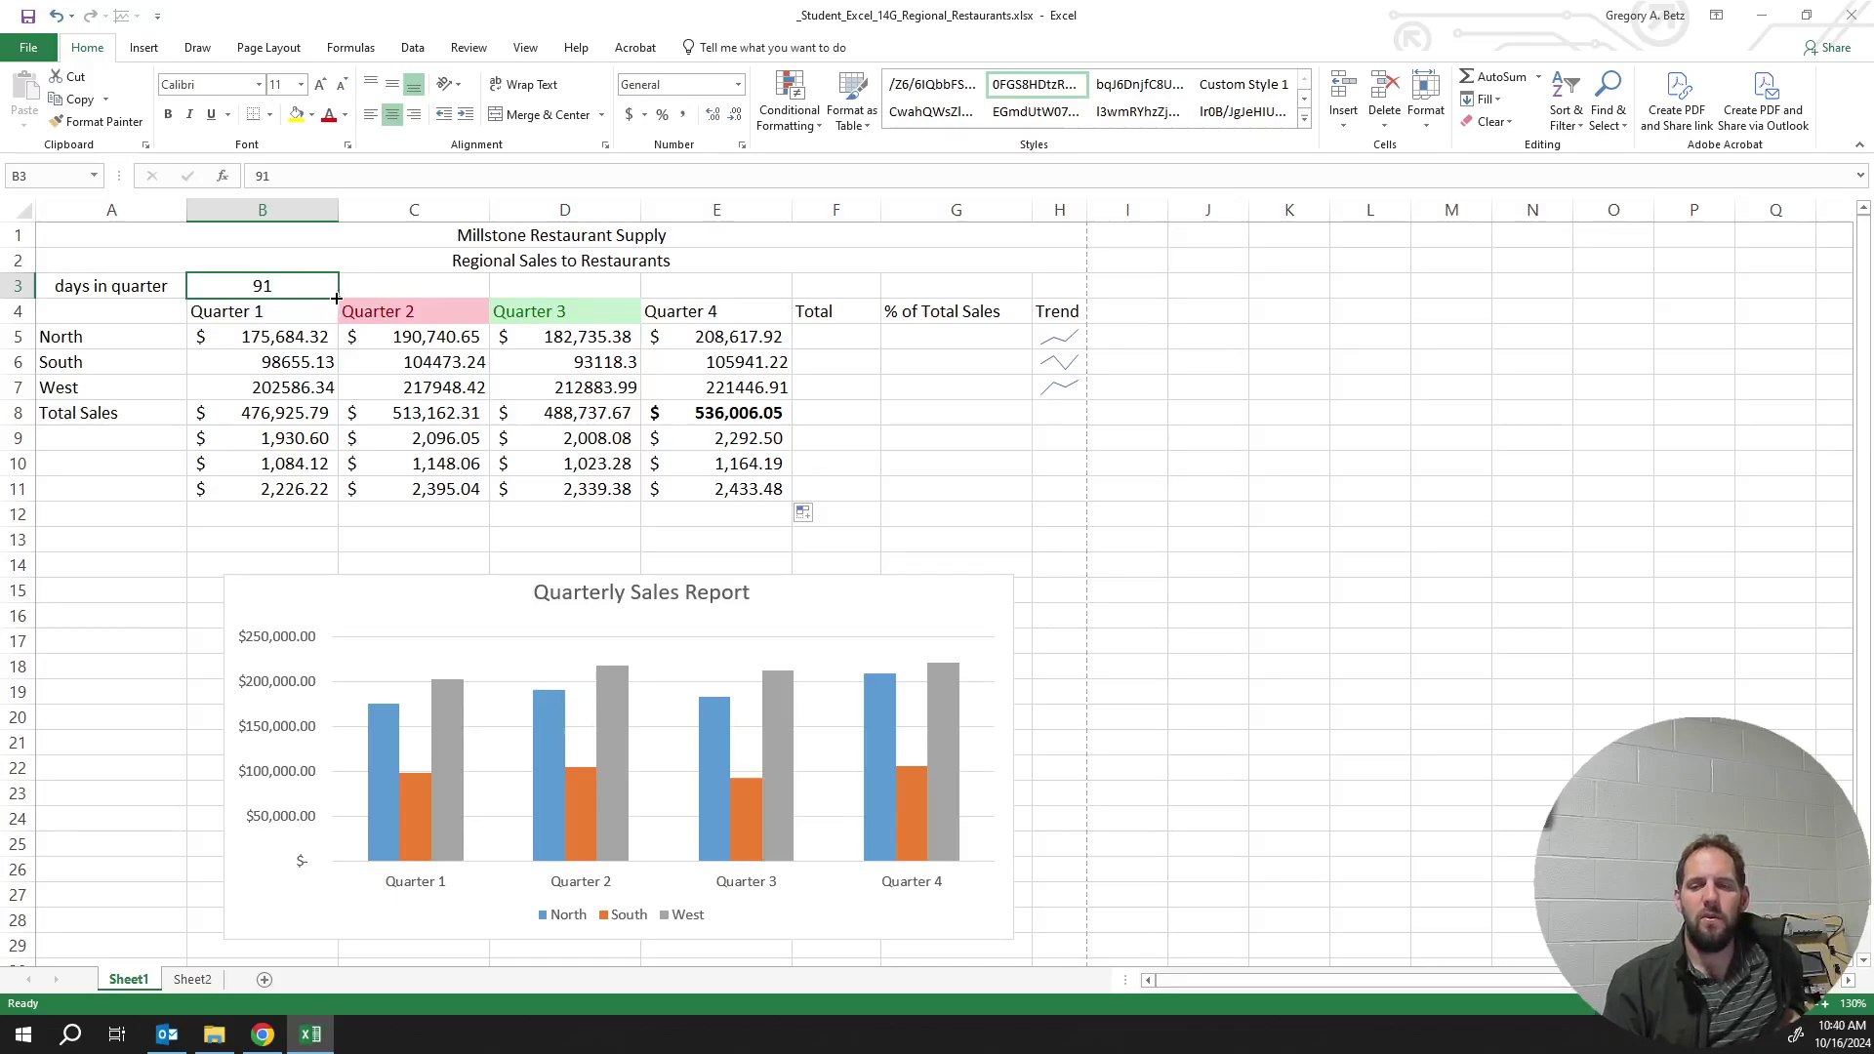
{"action": "left_click_drag", "start_coordinate": [339, 298], "coordinate": [576, 293]}
{"action": "left_click", "coordinate": [708, 289]}
{"action": "type", "text": "92"}
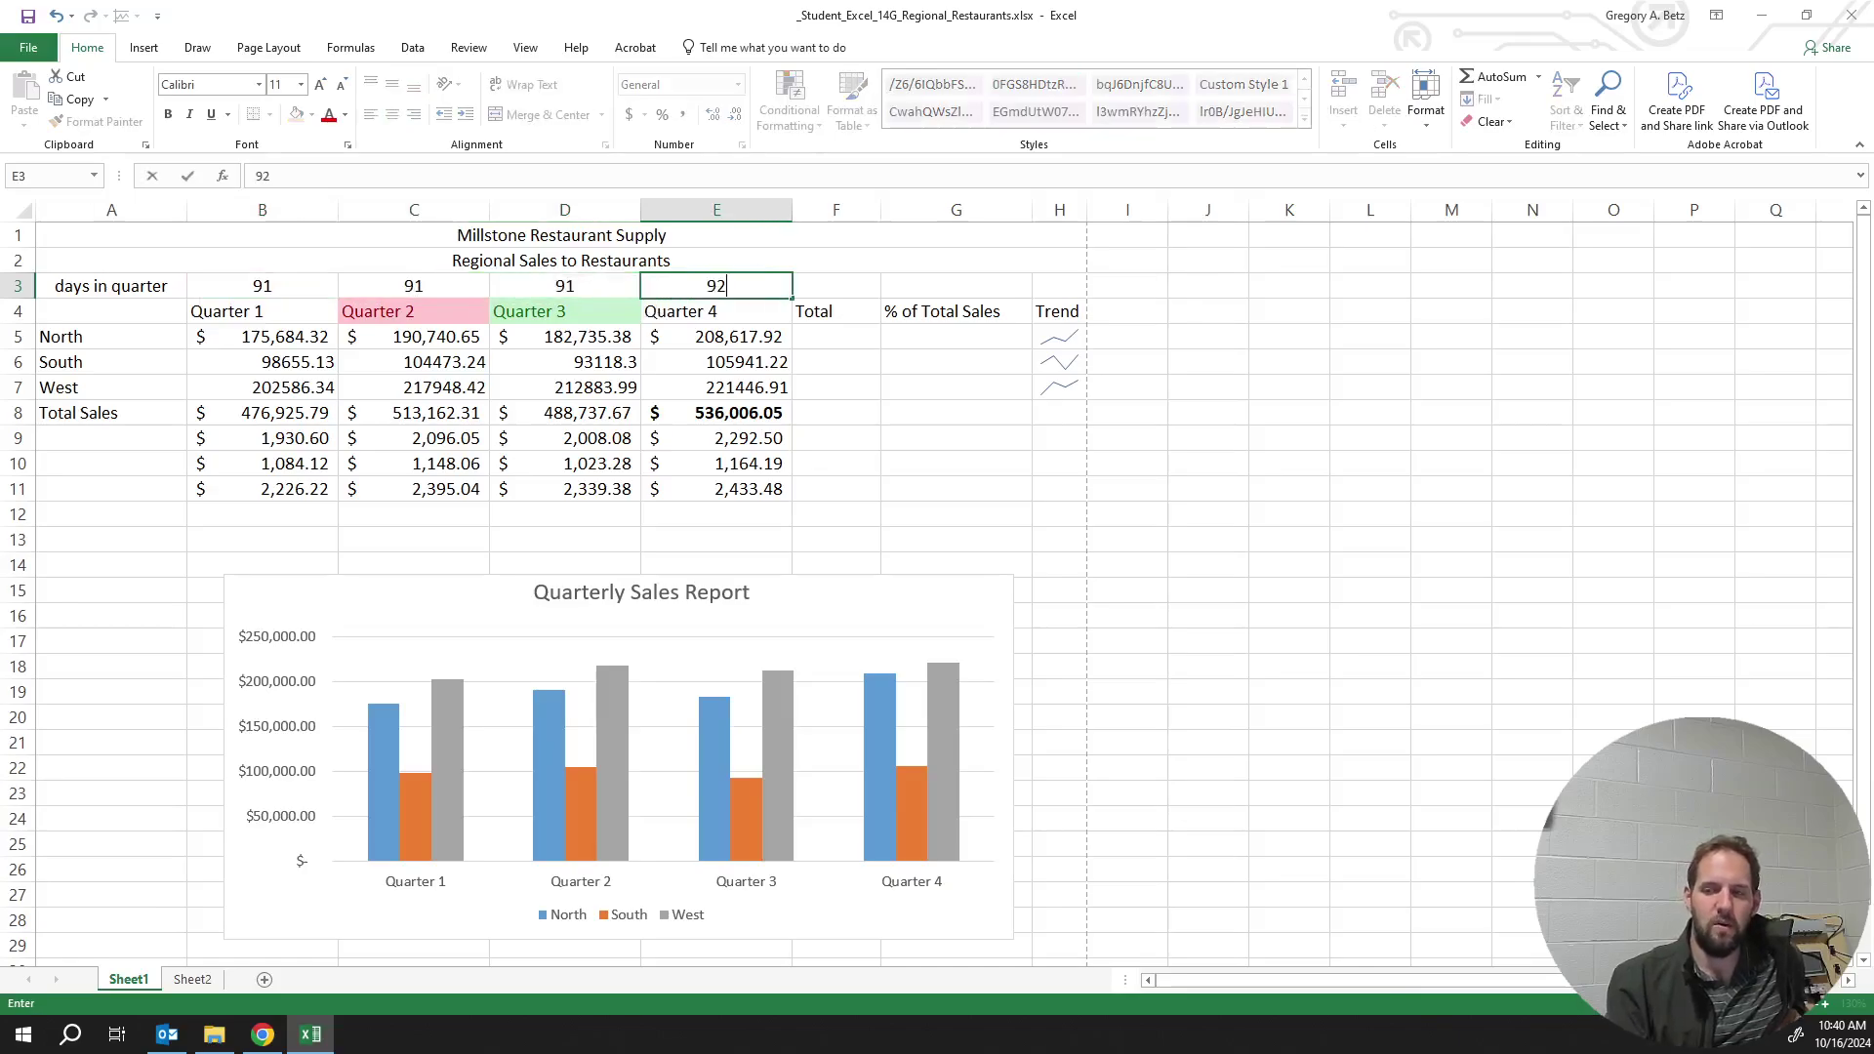
{"action": "key", "text": "Return"}
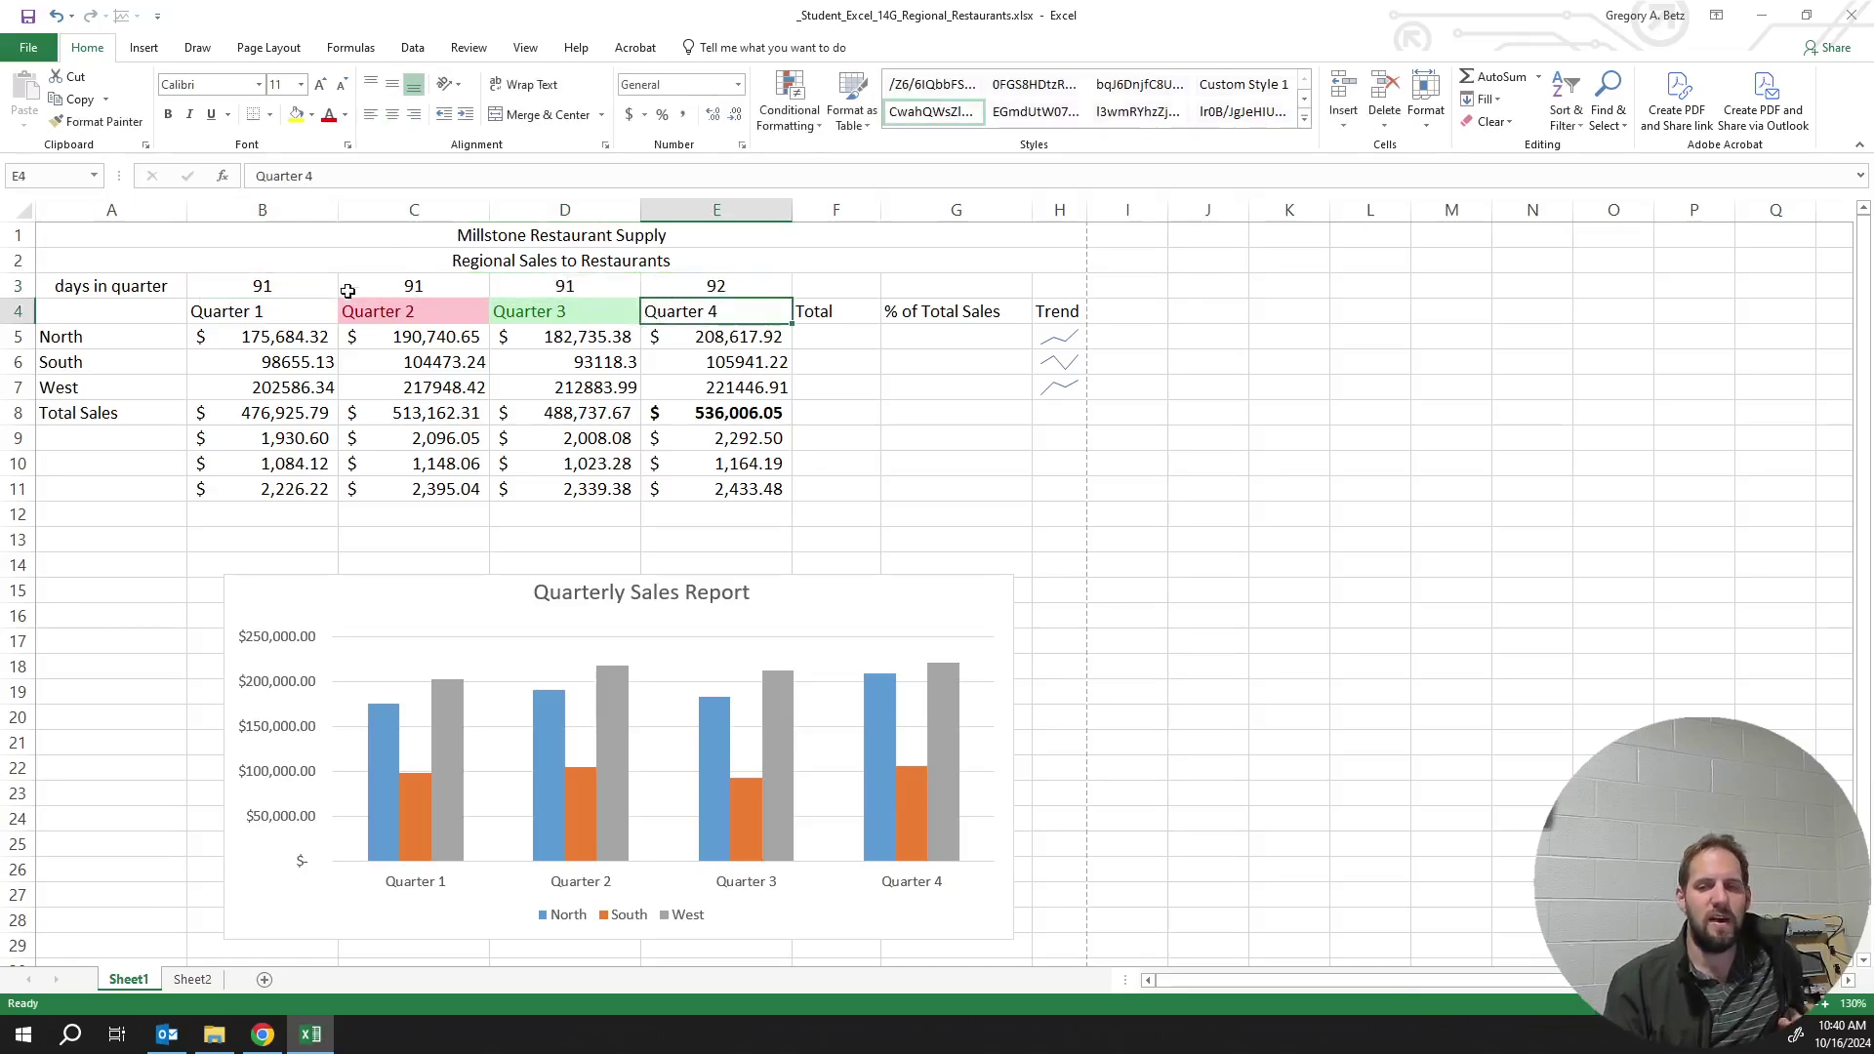
Change the days reference in the B9 formula to a mixed reference with only the row fixed, so that it reads =B5/B$3
{"action": "left_click", "coordinate": [363, 408]}
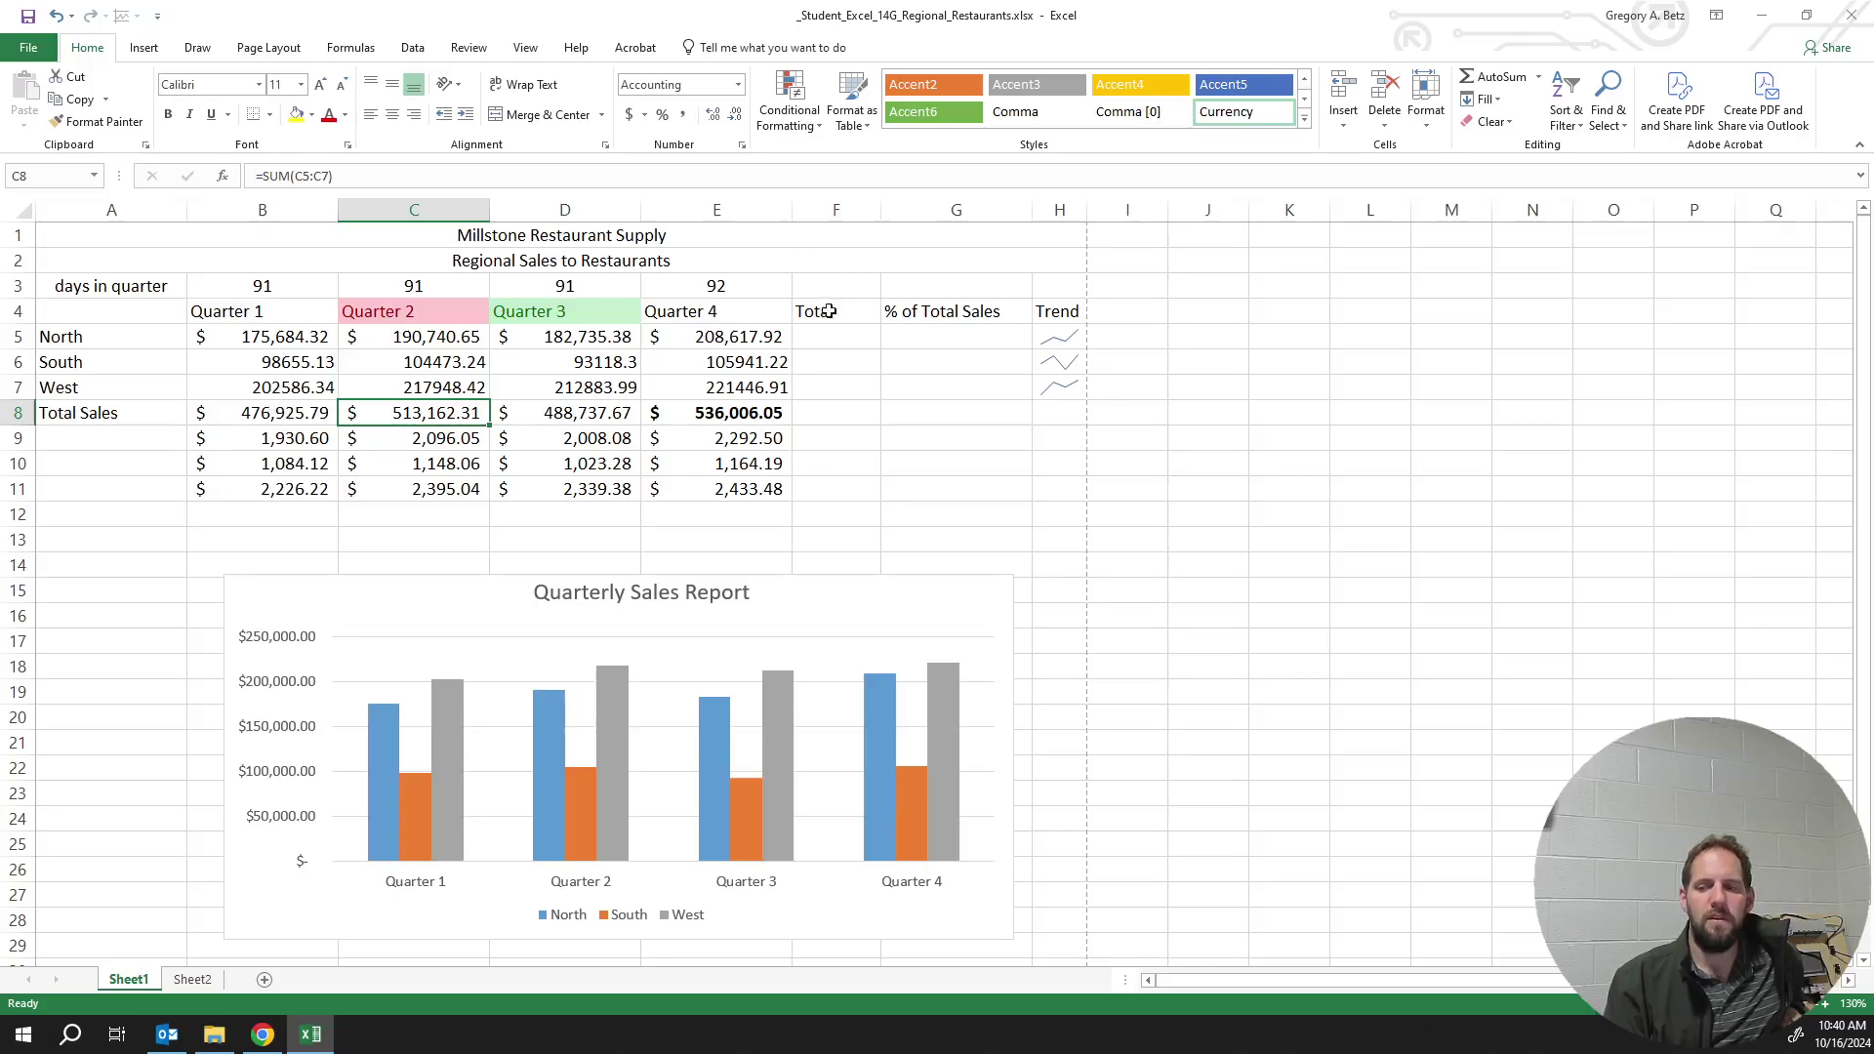
{"action": "left_click", "coordinate": [728, 349]}
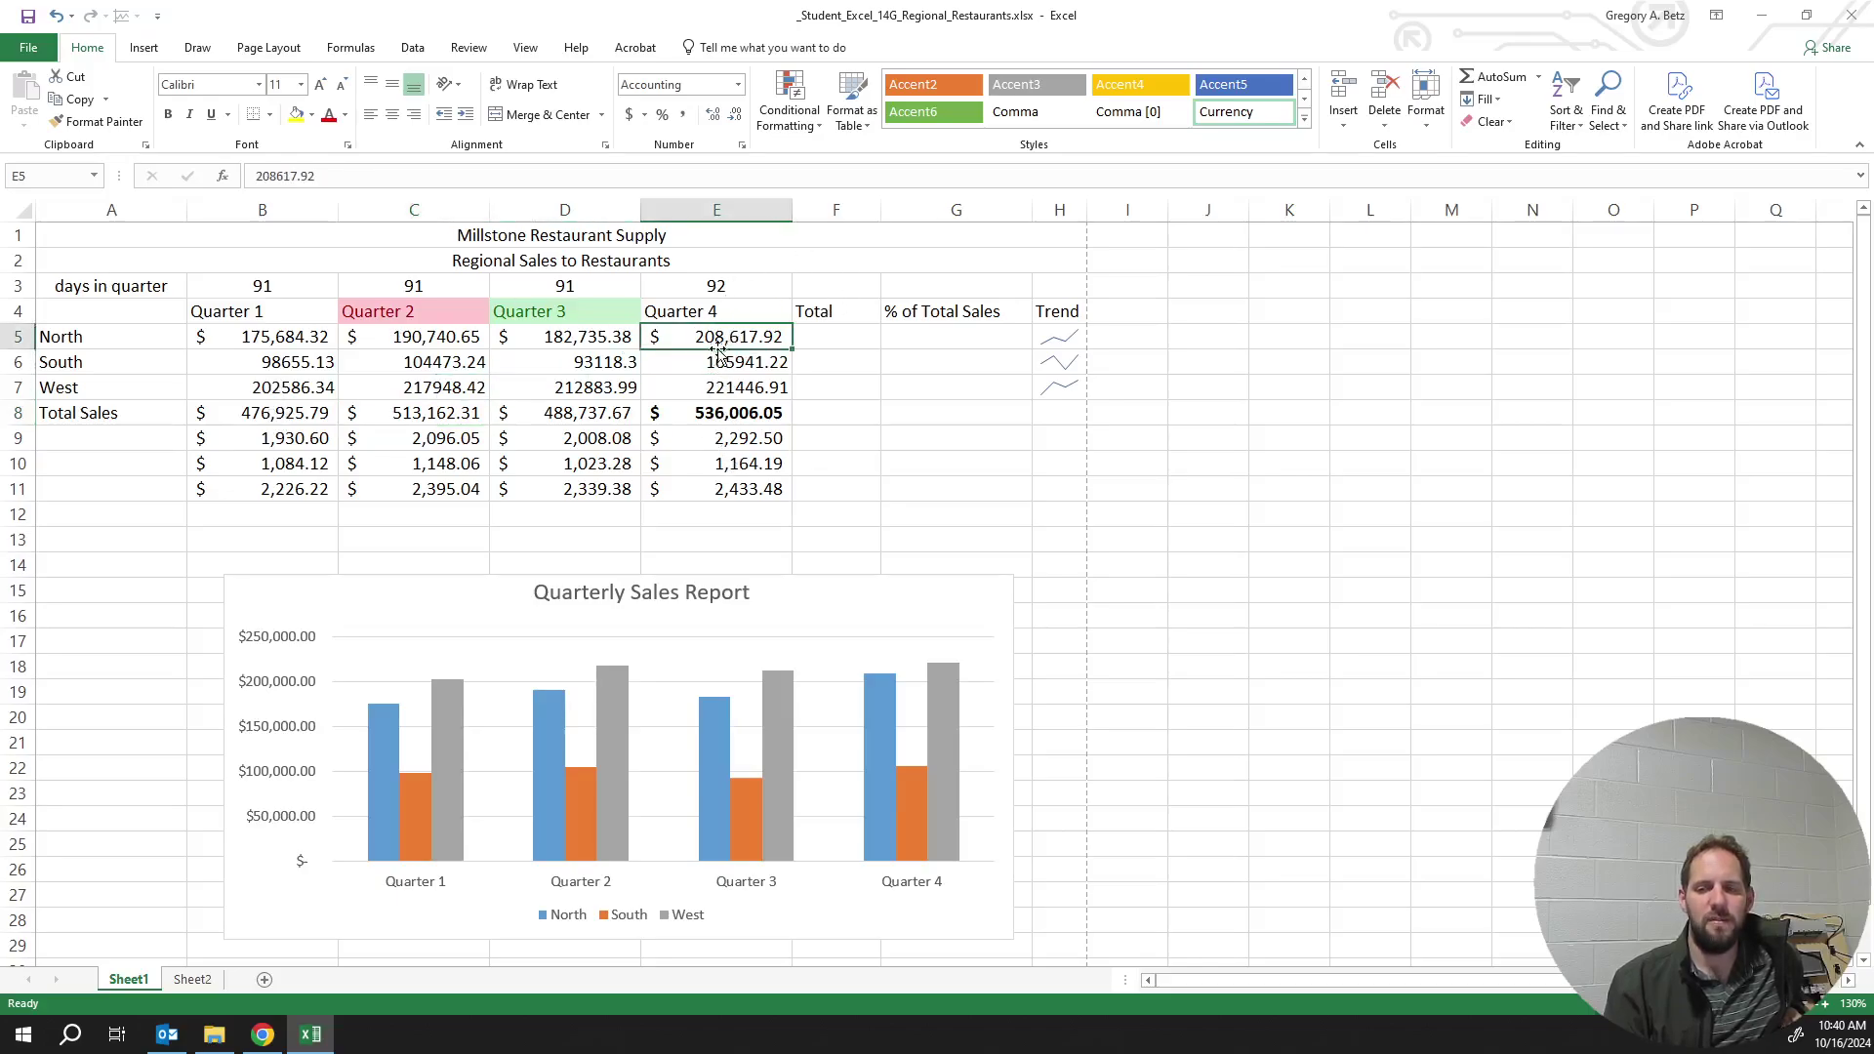
{"action": "left_click", "coordinate": [314, 441]}
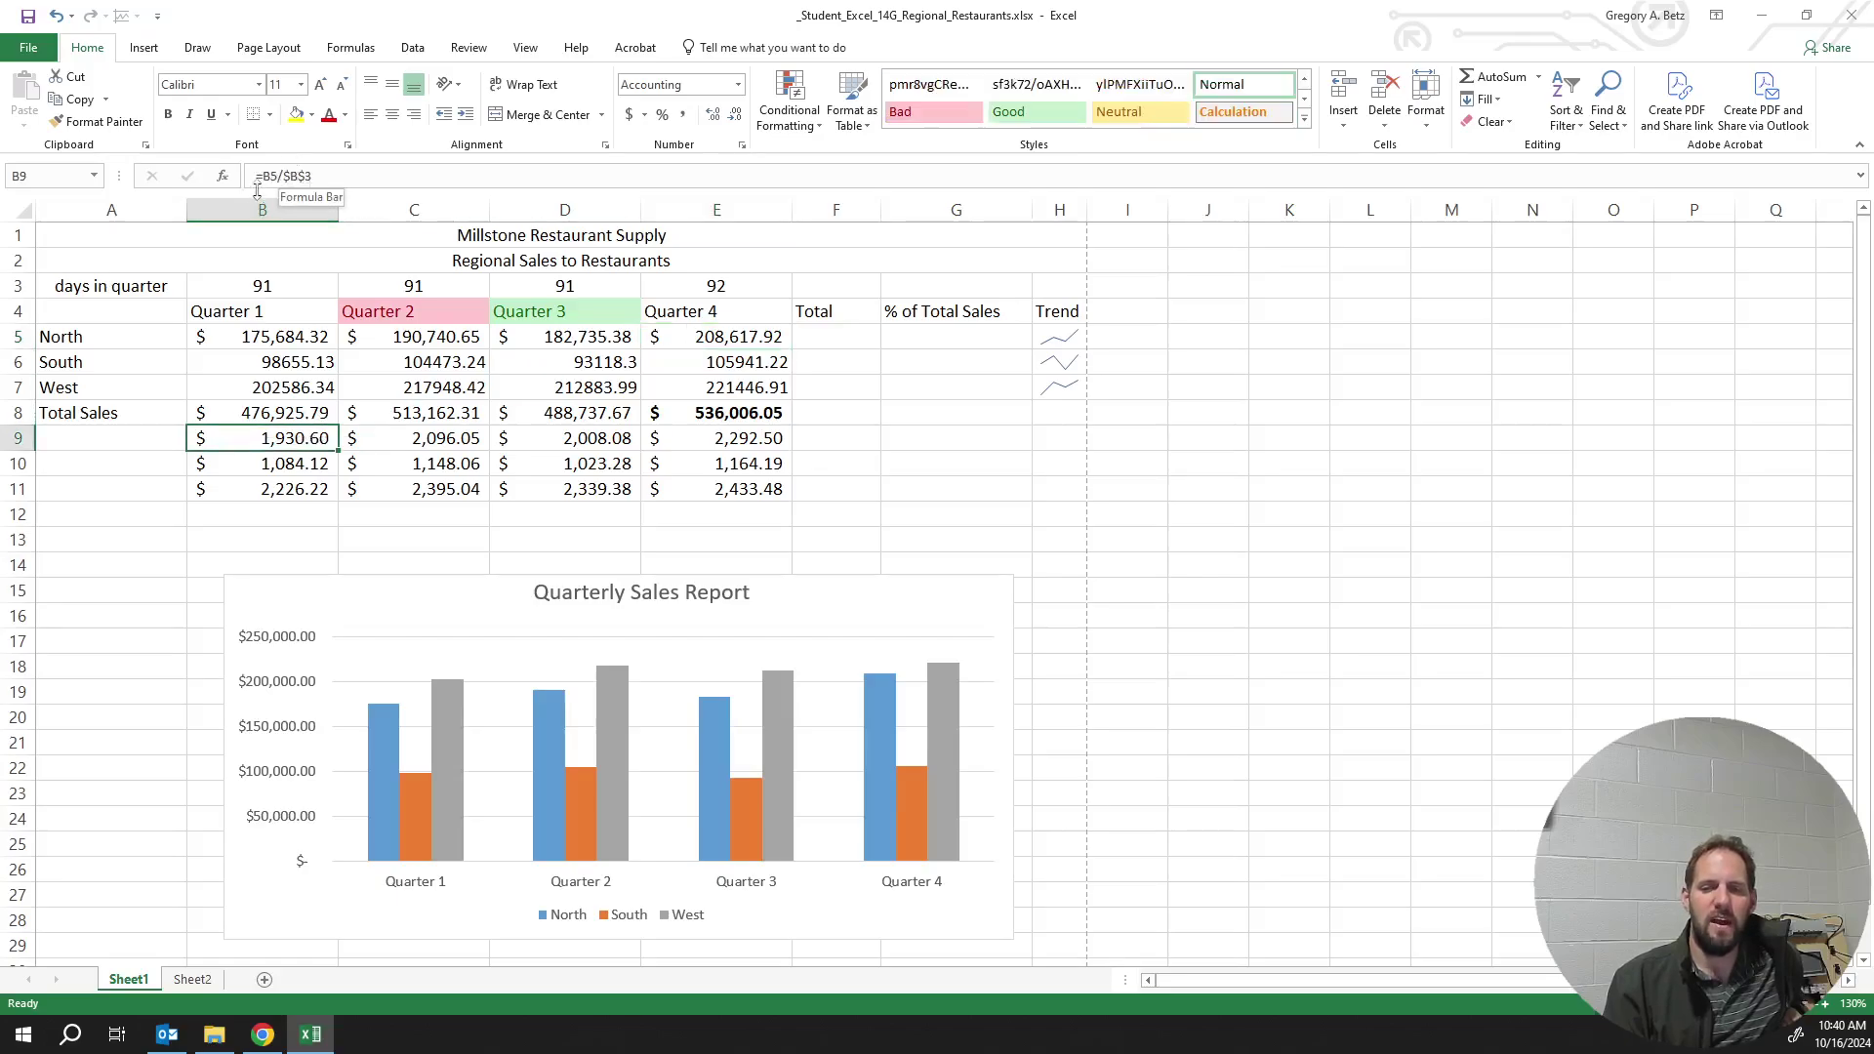
{"action": "left_click", "coordinate": [292, 175]}
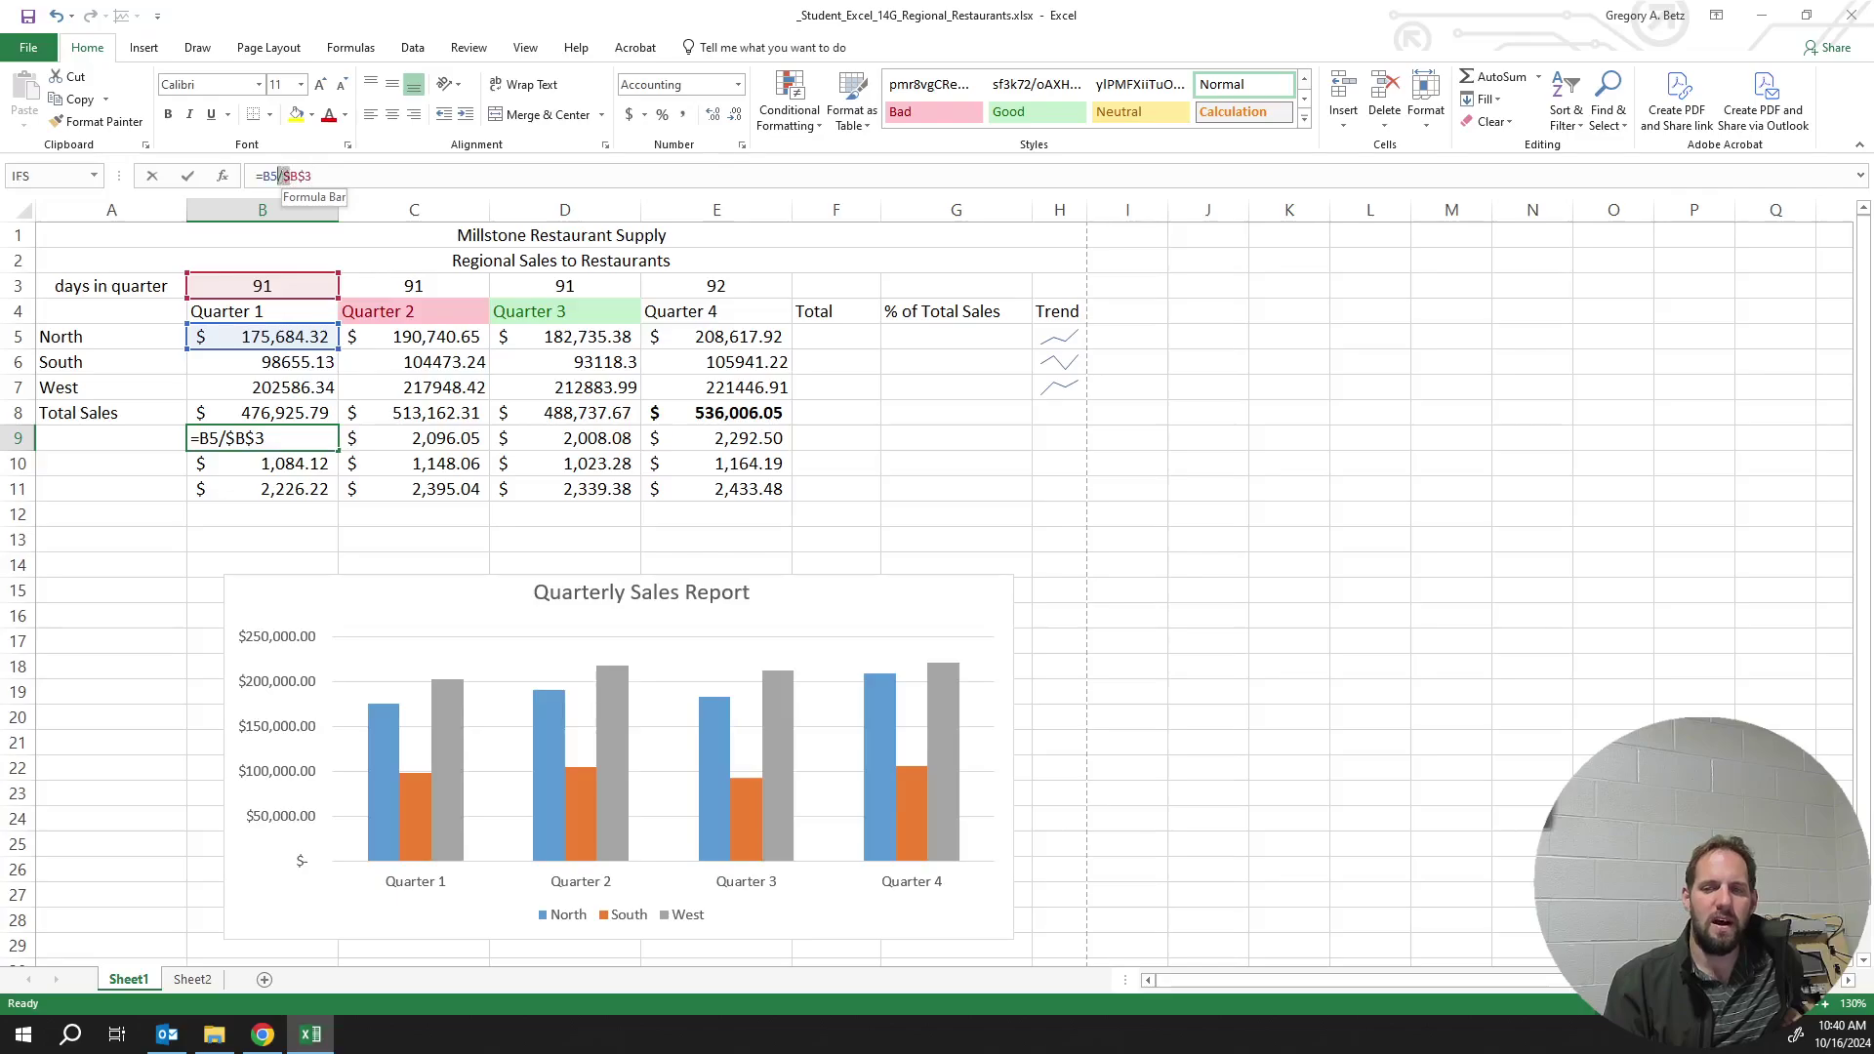
{"action": "key", "text": "BackSpace"}
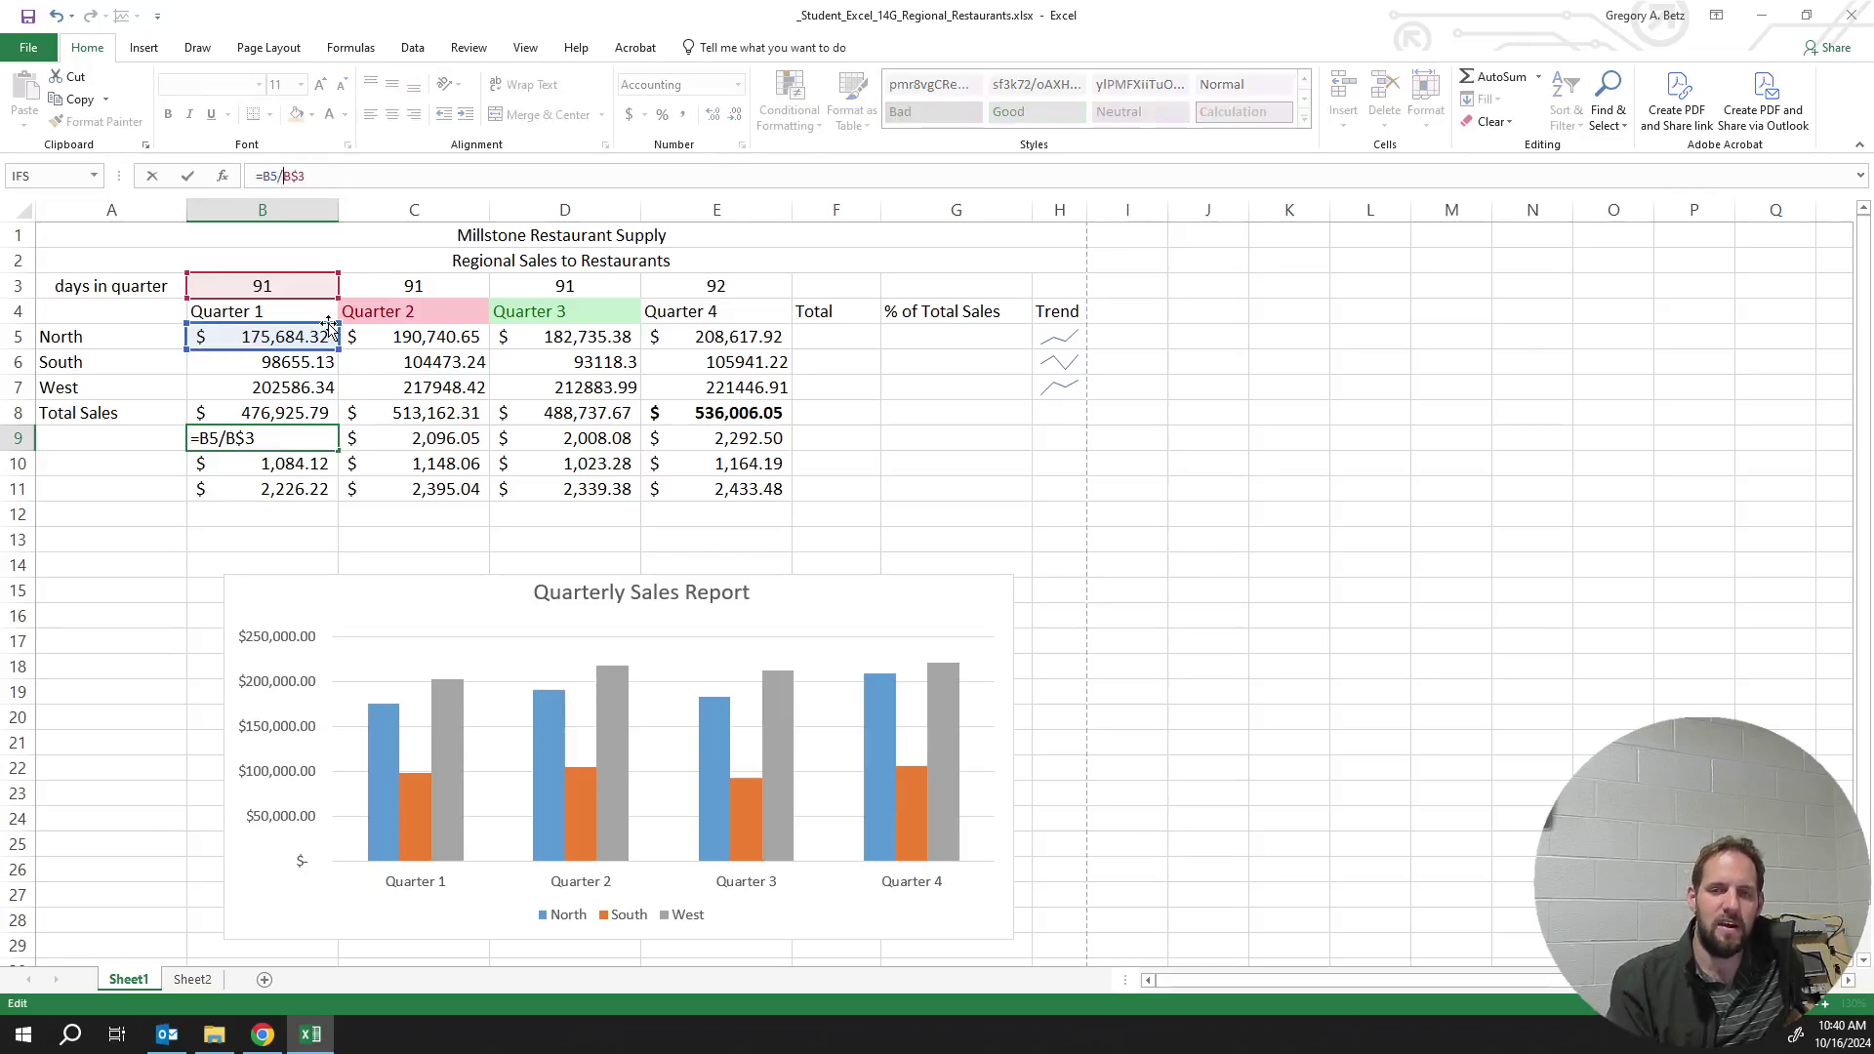
{"action": "left_click", "coordinate": [373, 415]}
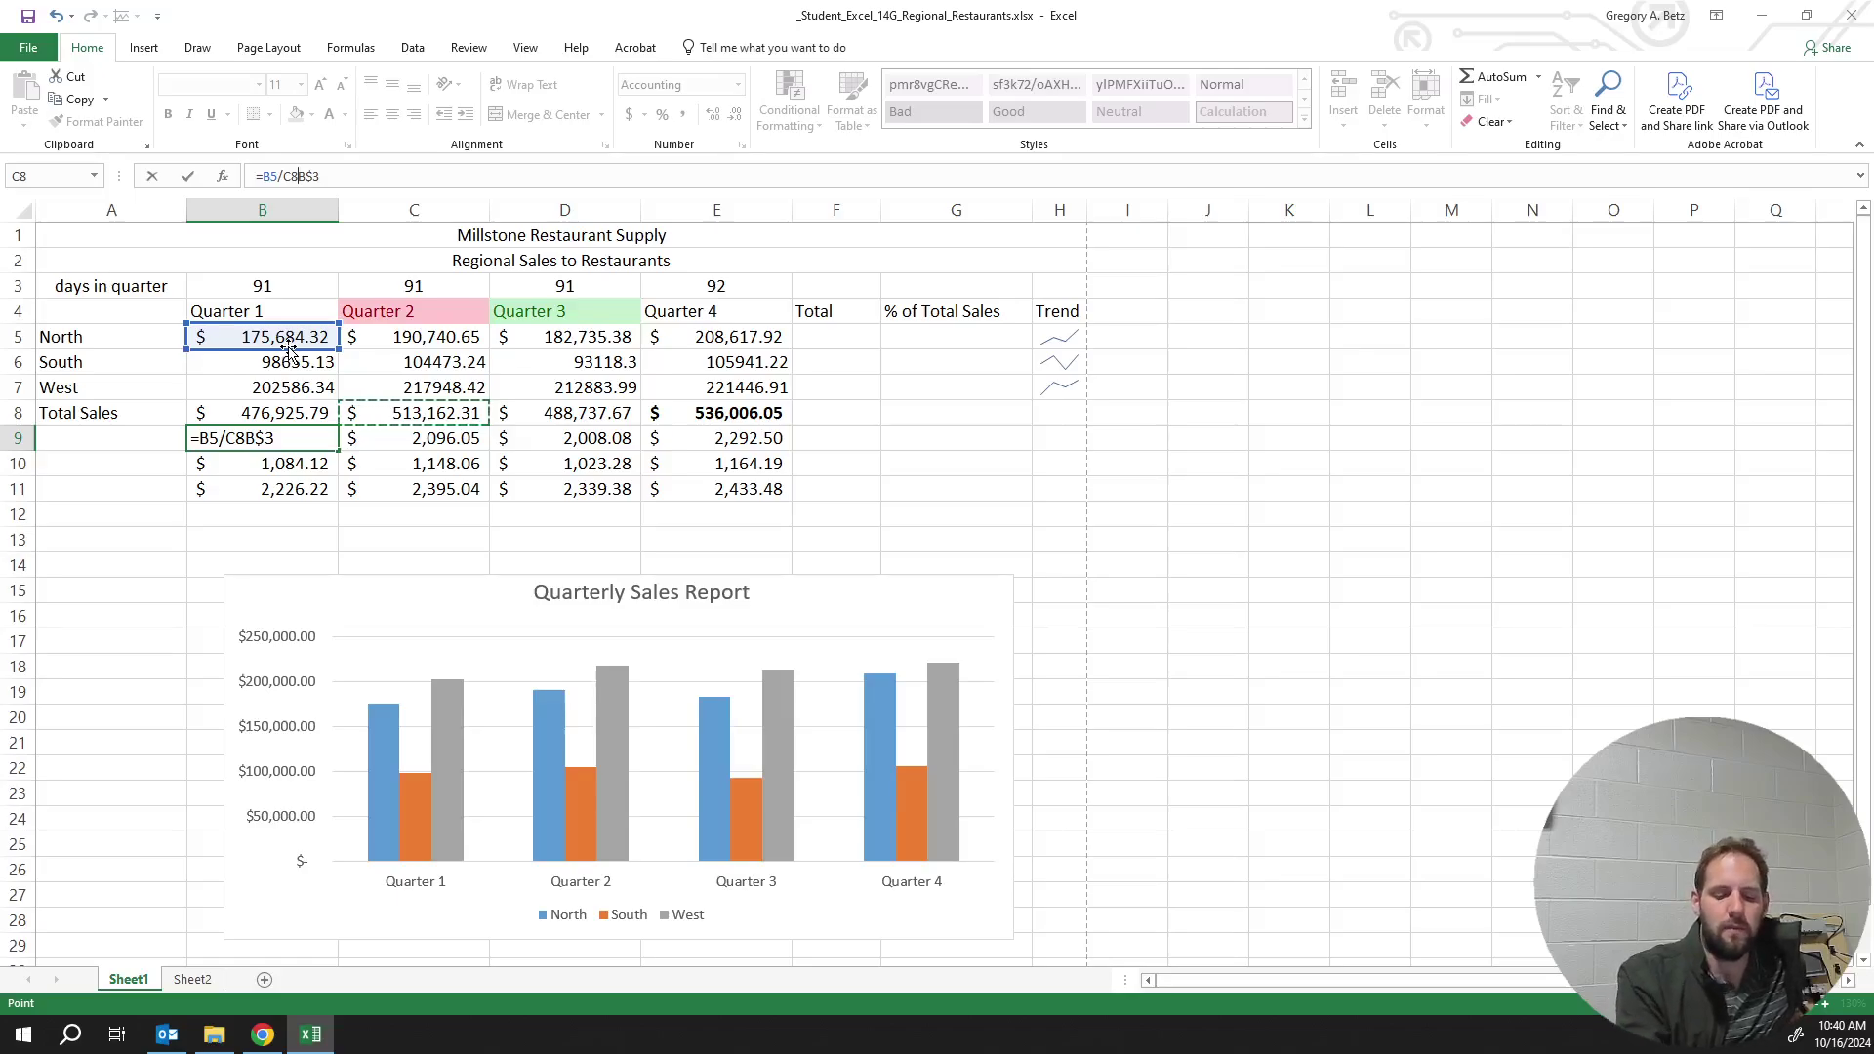
{"action": "key", "text": "BackSpace"}
{"action": "key", "text": "BackSpace"}
{"action": "key", "text": "Return"}
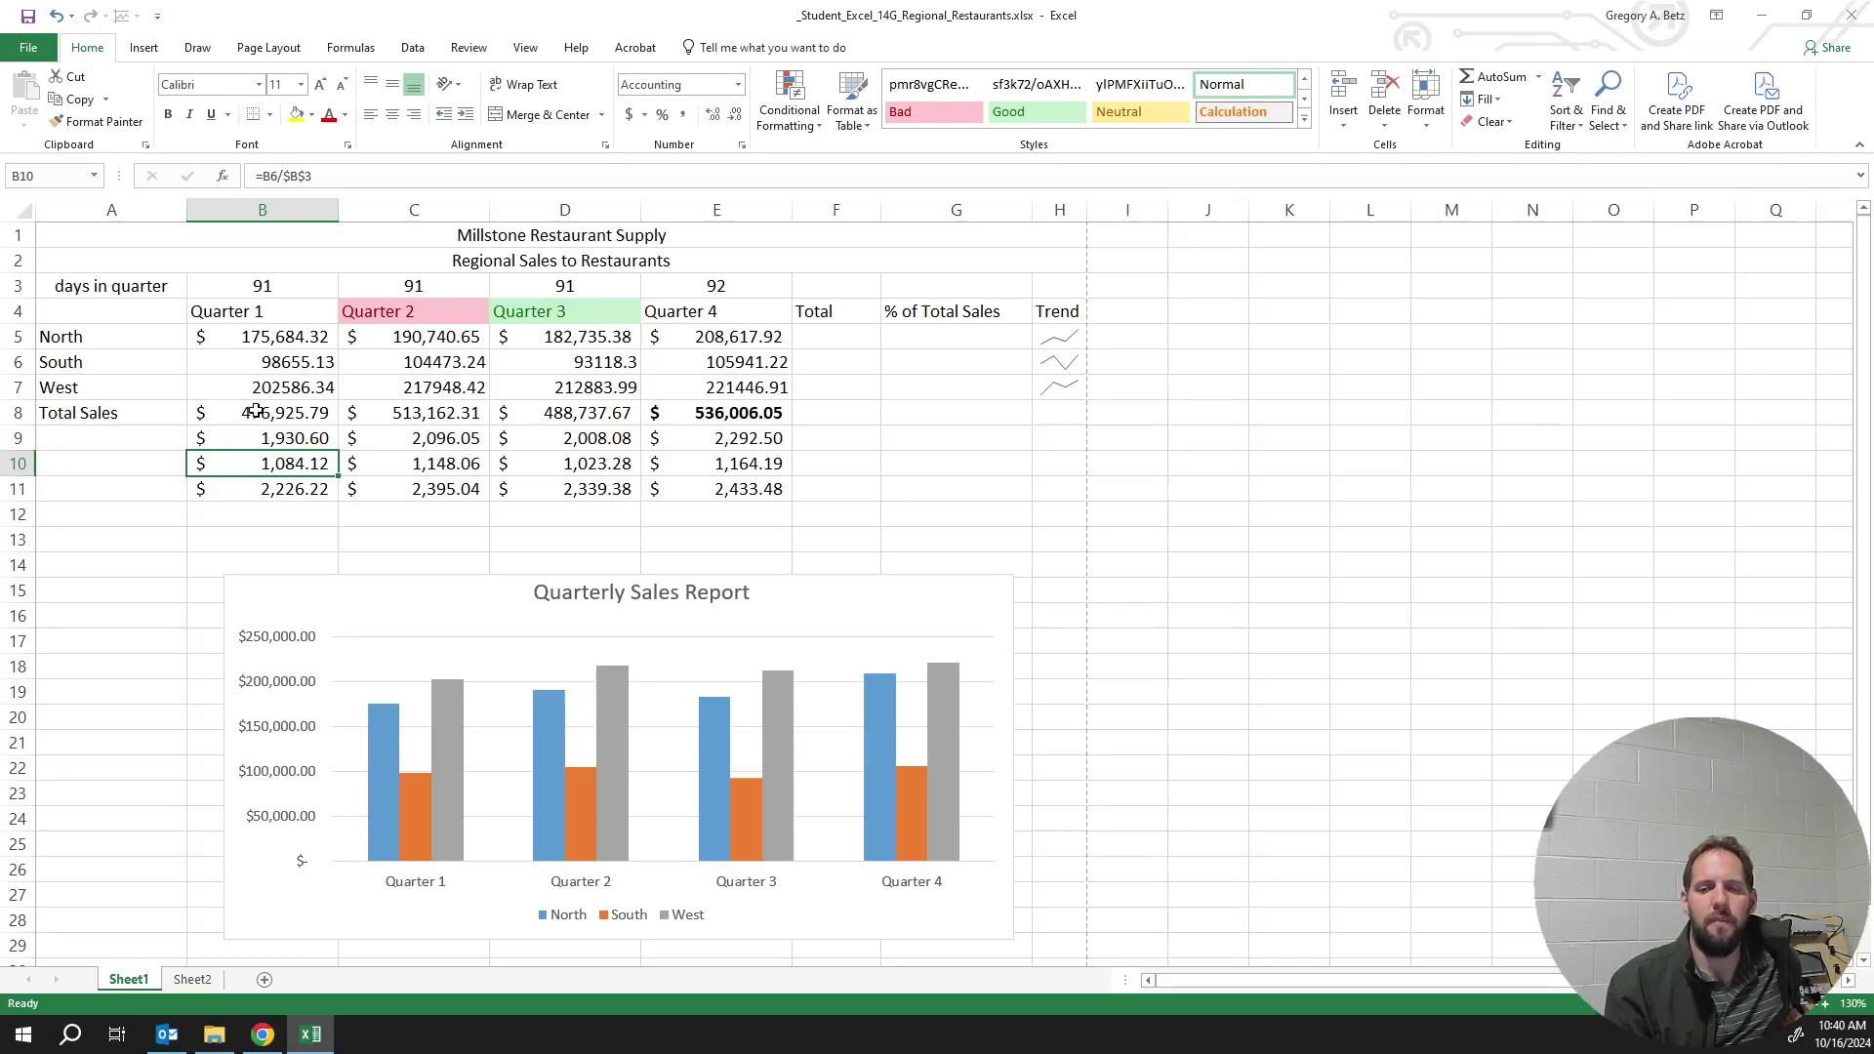
Check the mixed reference in B9, fill the formula down to B11 and inspect the copy in B10
{"action": "left_click", "coordinate": [254, 415]}
{"action": "left_click", "coordinate": [254, 437]}
{"action": "left_click", "coordinate": [295, 178]}
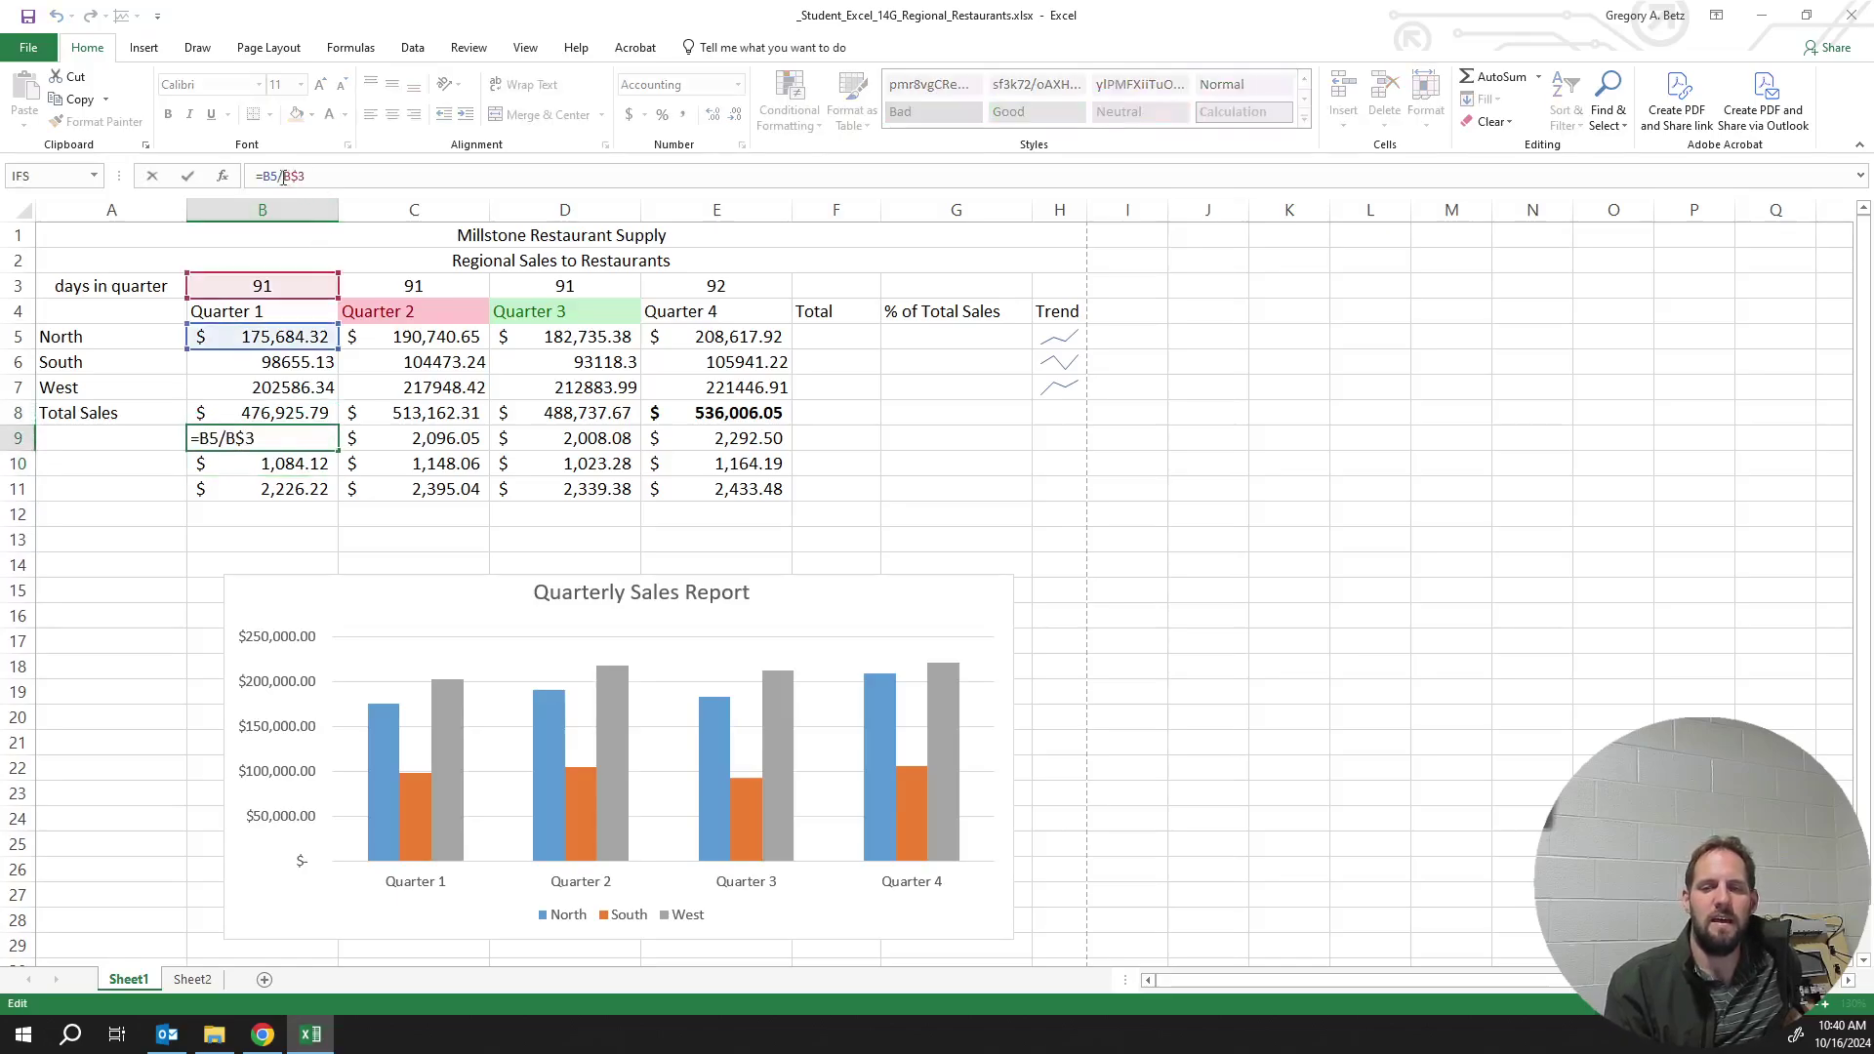
{"action": "left_click", "coordinate": [317, 439]}
{"action": "left_click_drag", "start_coordinate": [341, 450], "coordinate": [340, 493]}
{"action": "left_click", "coordinate": [325, 465]}
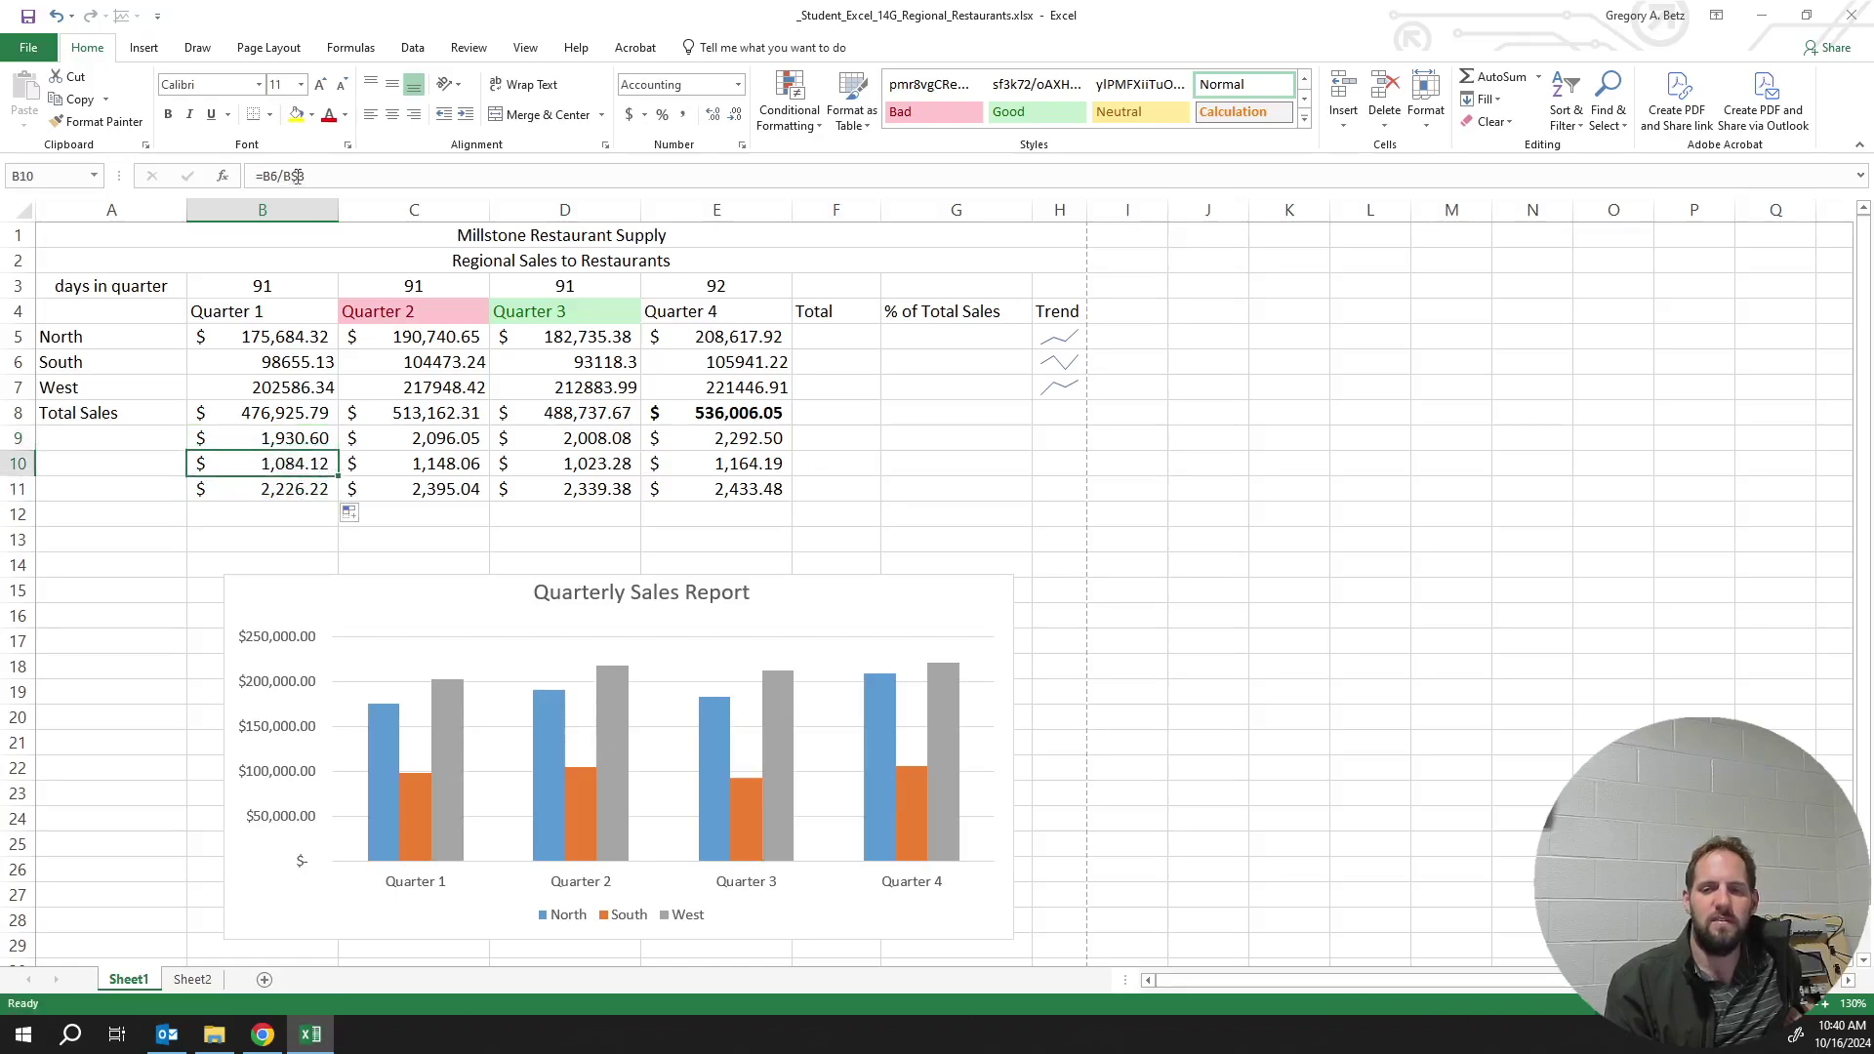
Fill the daily sales formulas from column B across to E9:E11 and compare the references in E9 and C9
{"action": "left_click_drag", "start_coordinate": [312, 437], "coordinate": [781, 497]}
{"action": "left_click", "coordinate": [690, 437]}
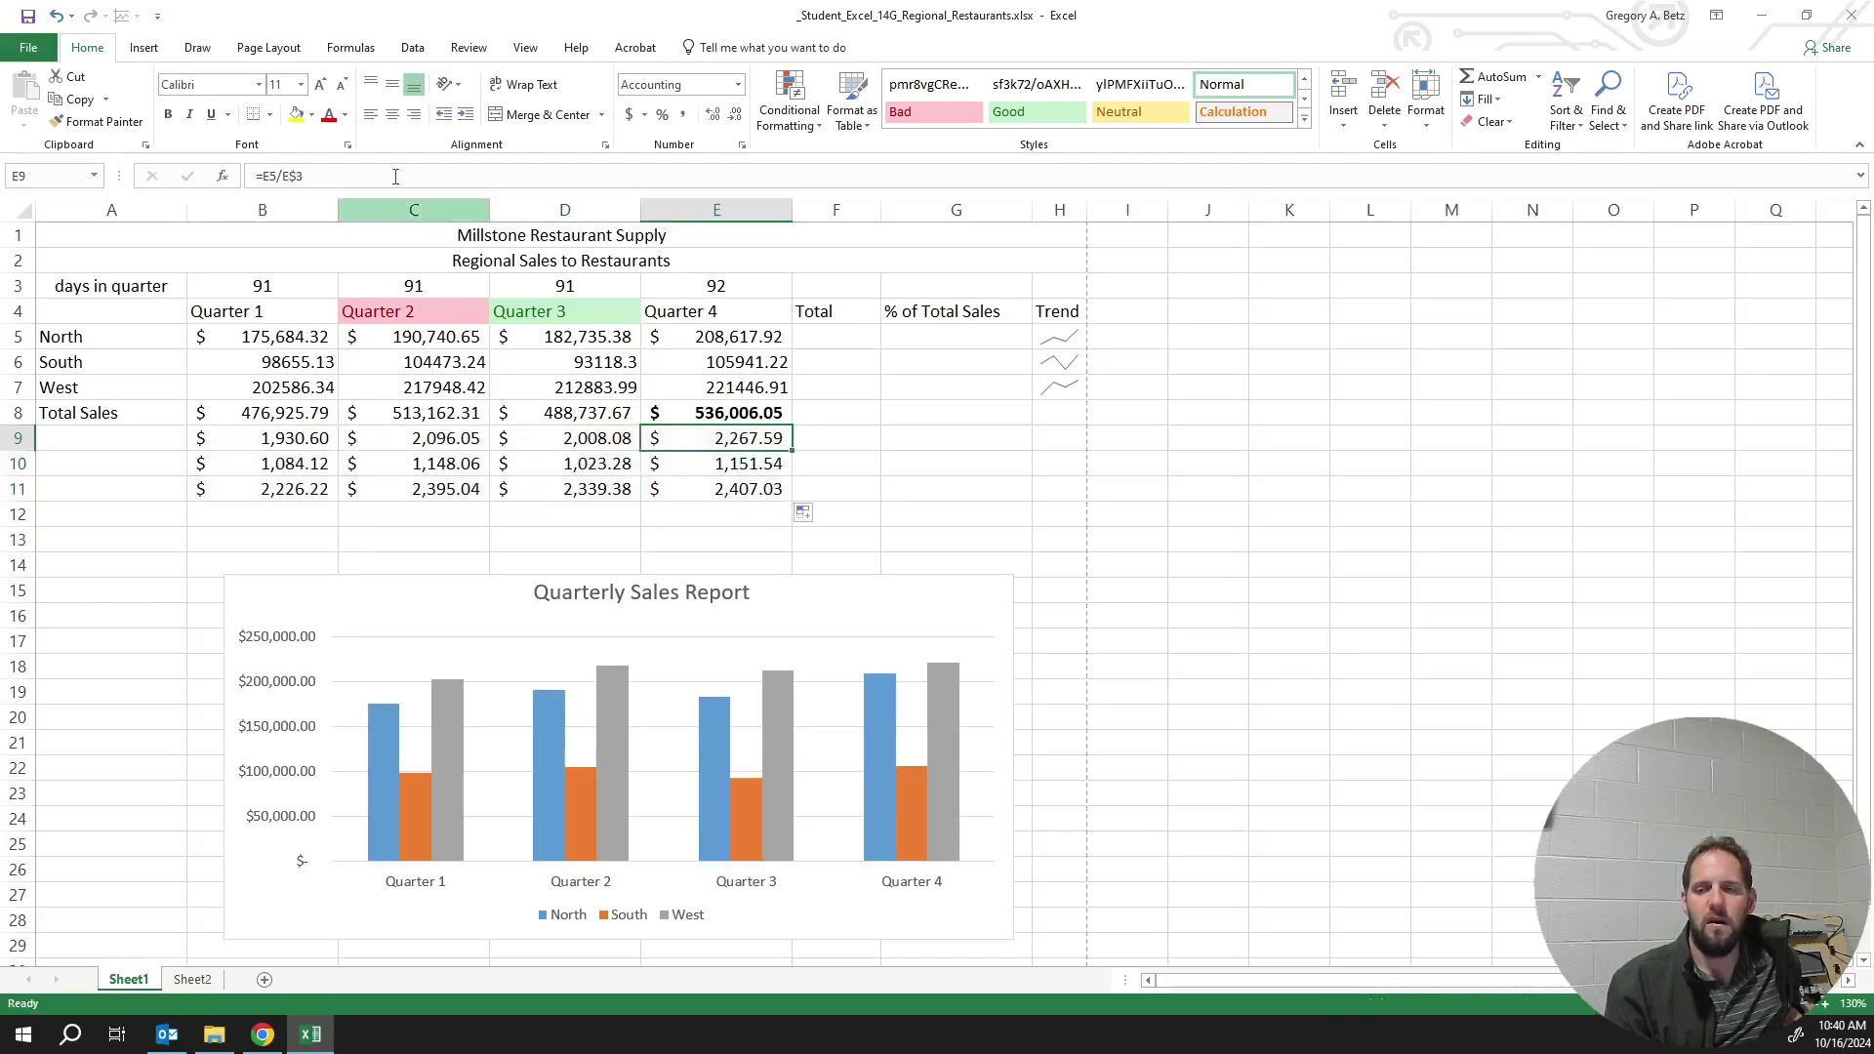
{"action": "left_click", "coordinate": [553, 454]}
{"action": "left_click", "coordinate": [460, 439]}
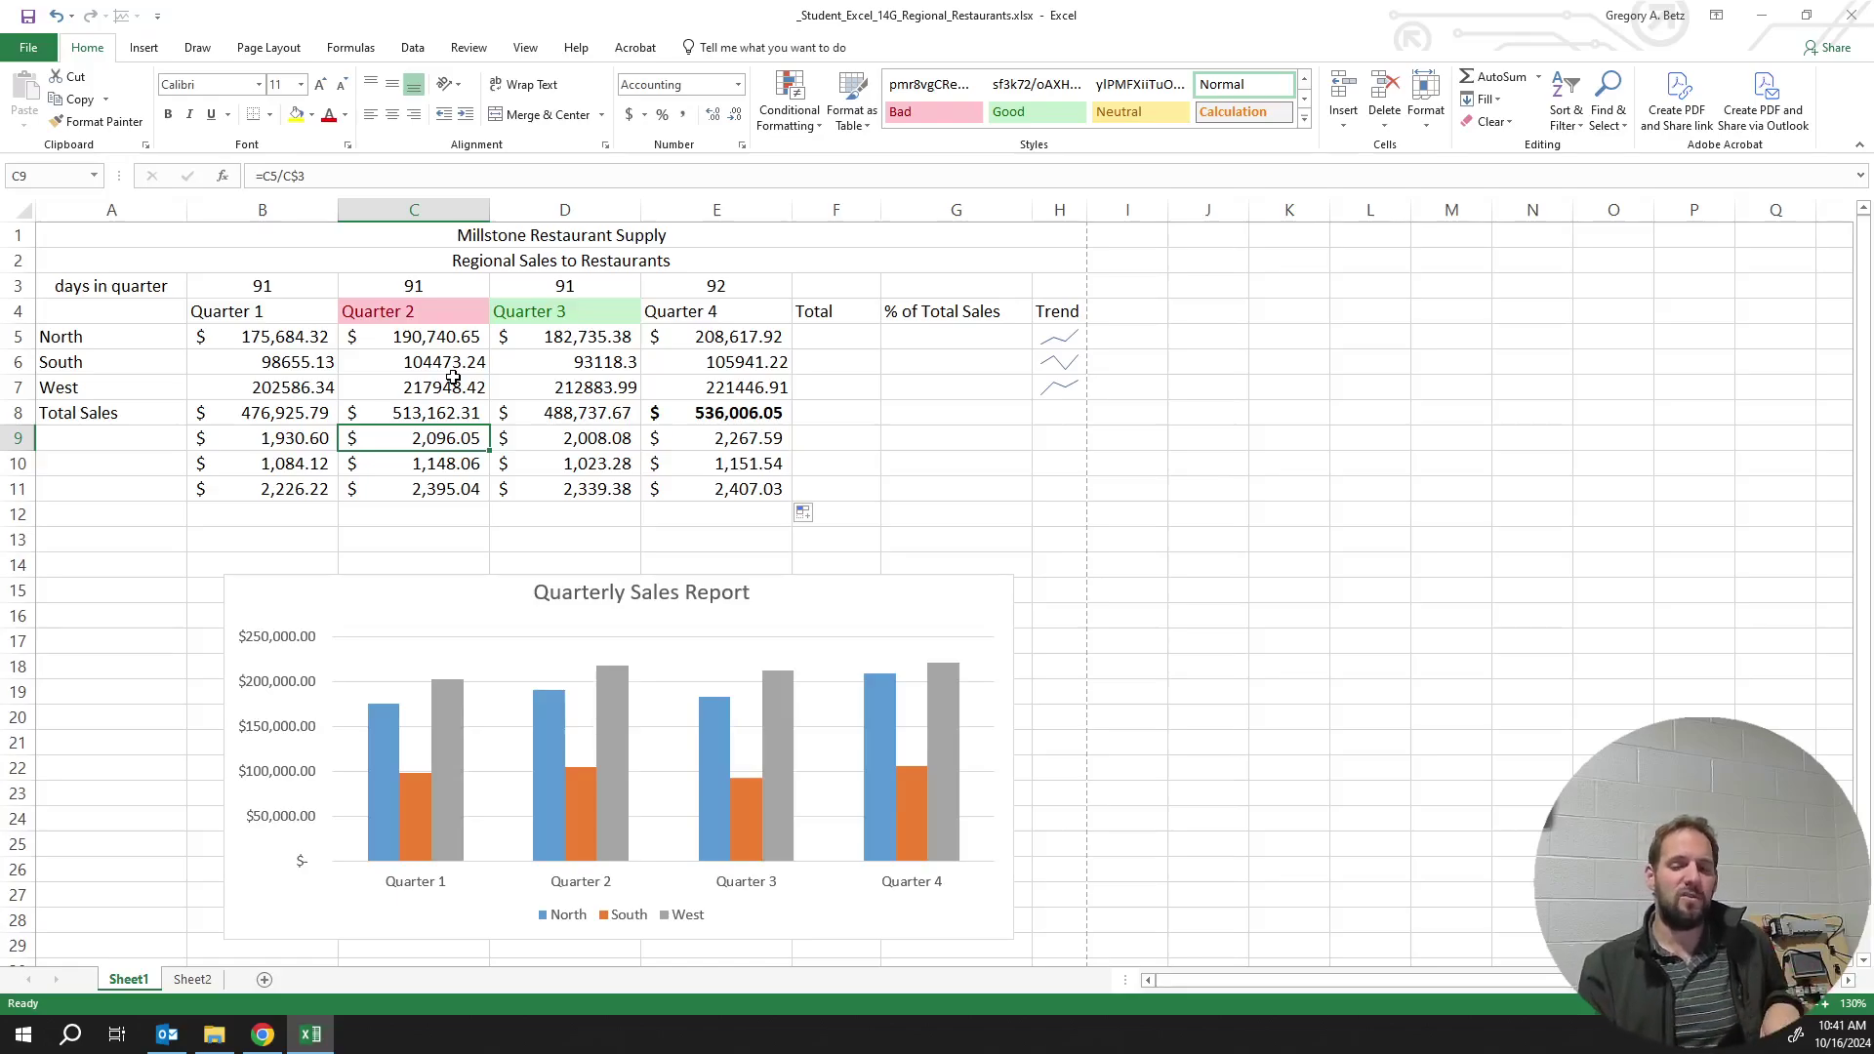
Clear the daily sales formulas from B9:E11
{"action": "left_click", "coordinate": [566, 488]}
{"action": "left_click_drag", "start_coordinate": [718, 488], "coordinate": [269, 427]}
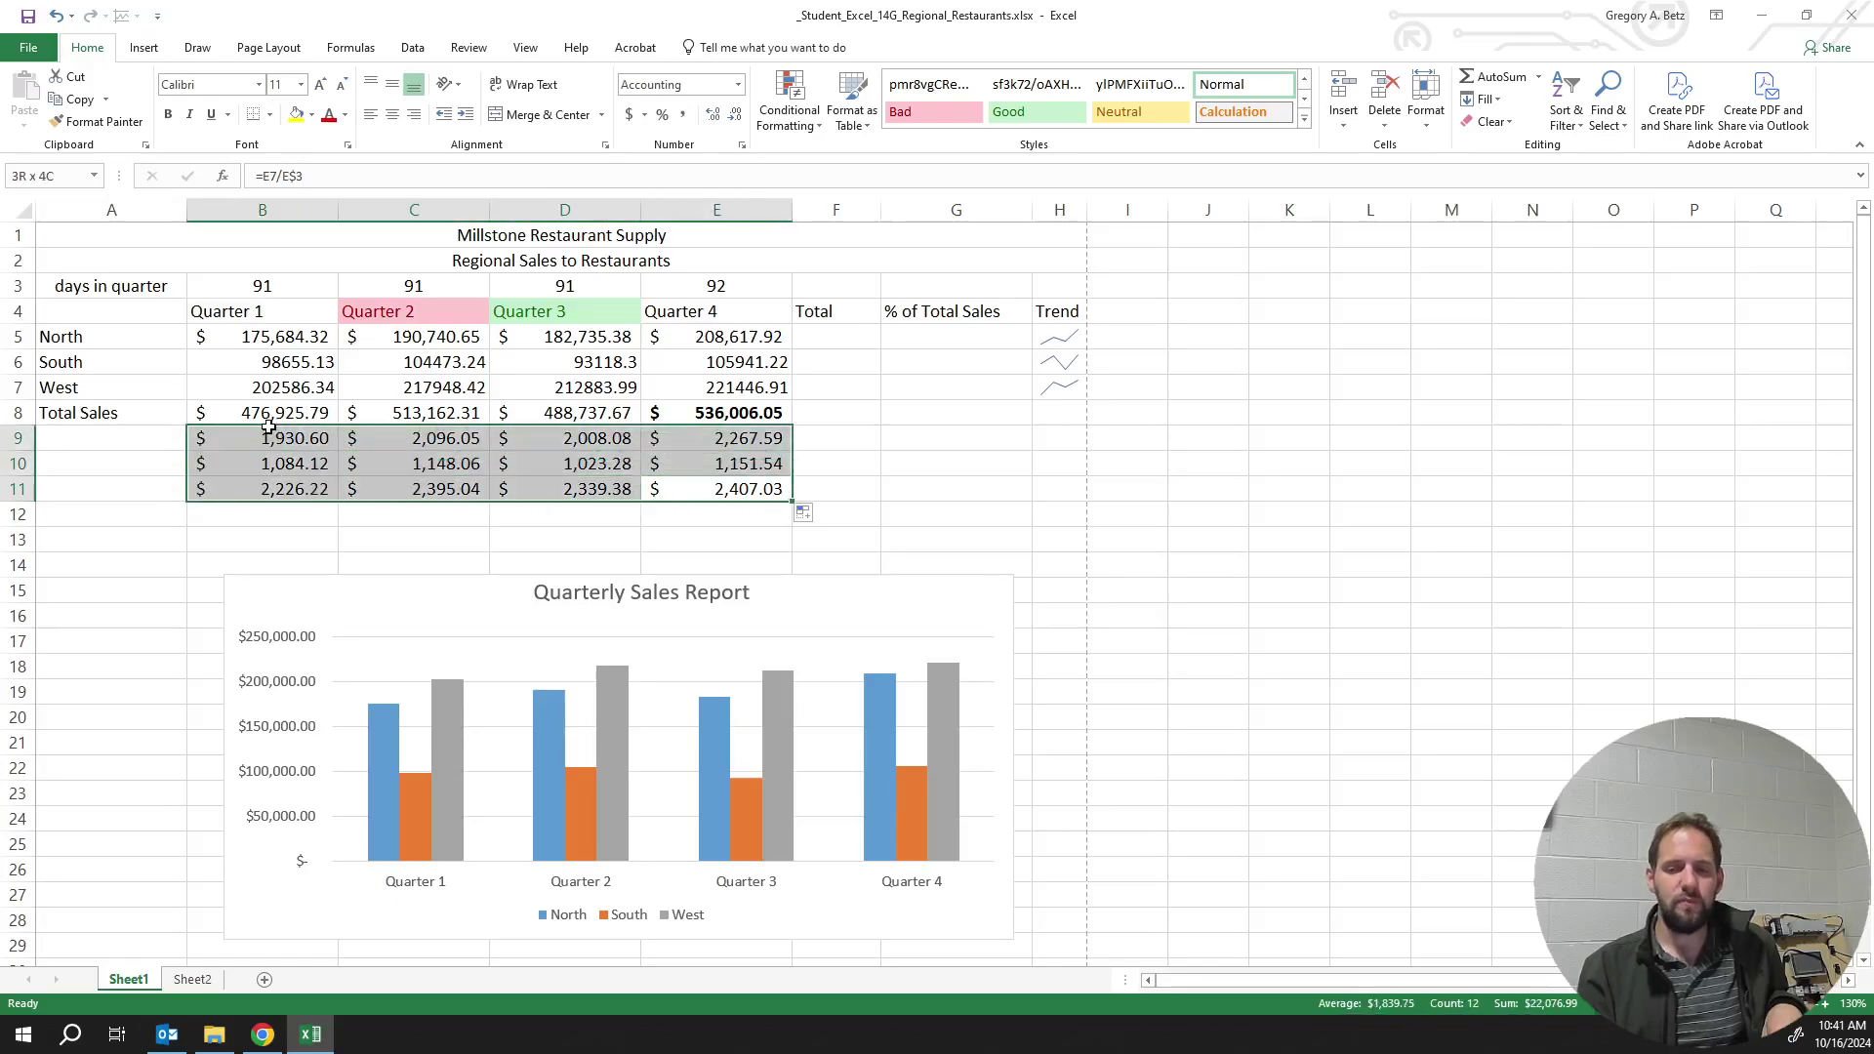
{"action": "key", "text": "Delete"}
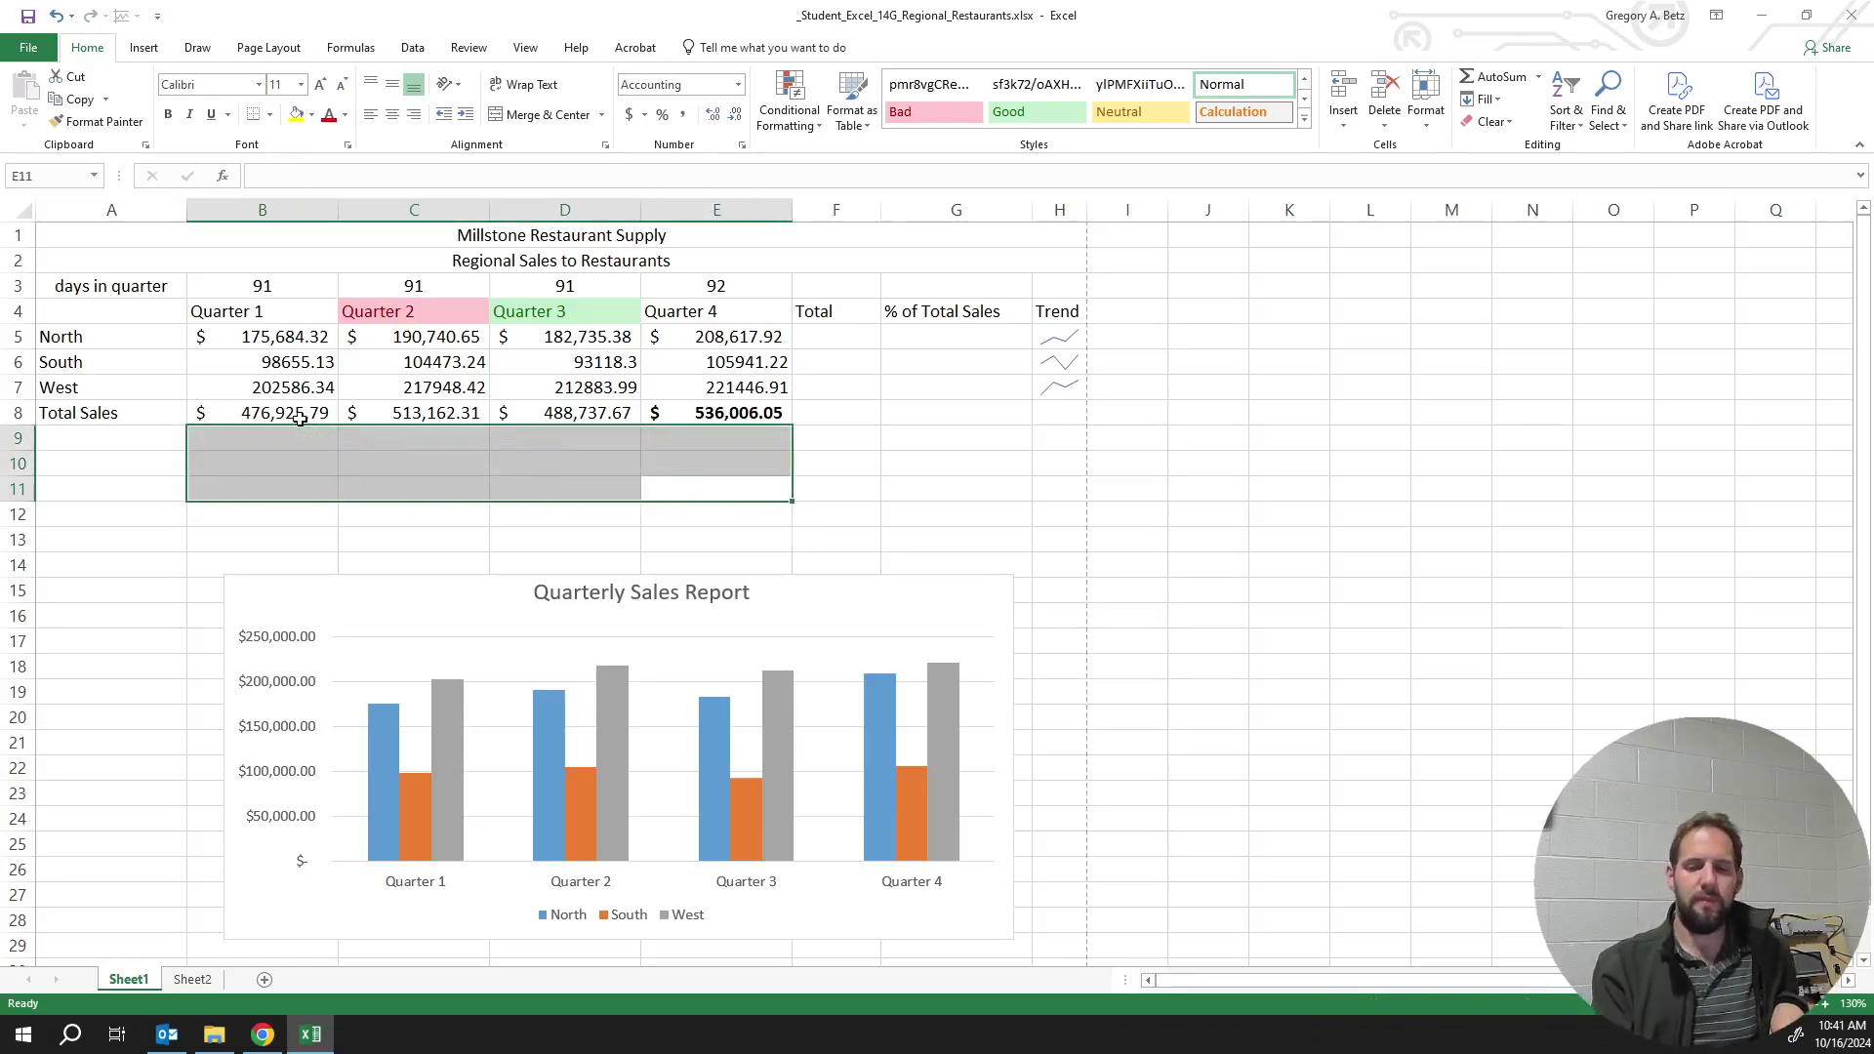
{"action": "left_click", "coordinate": [403, 538]}
{"action": "left_click", "coordinate": [464, 489]}
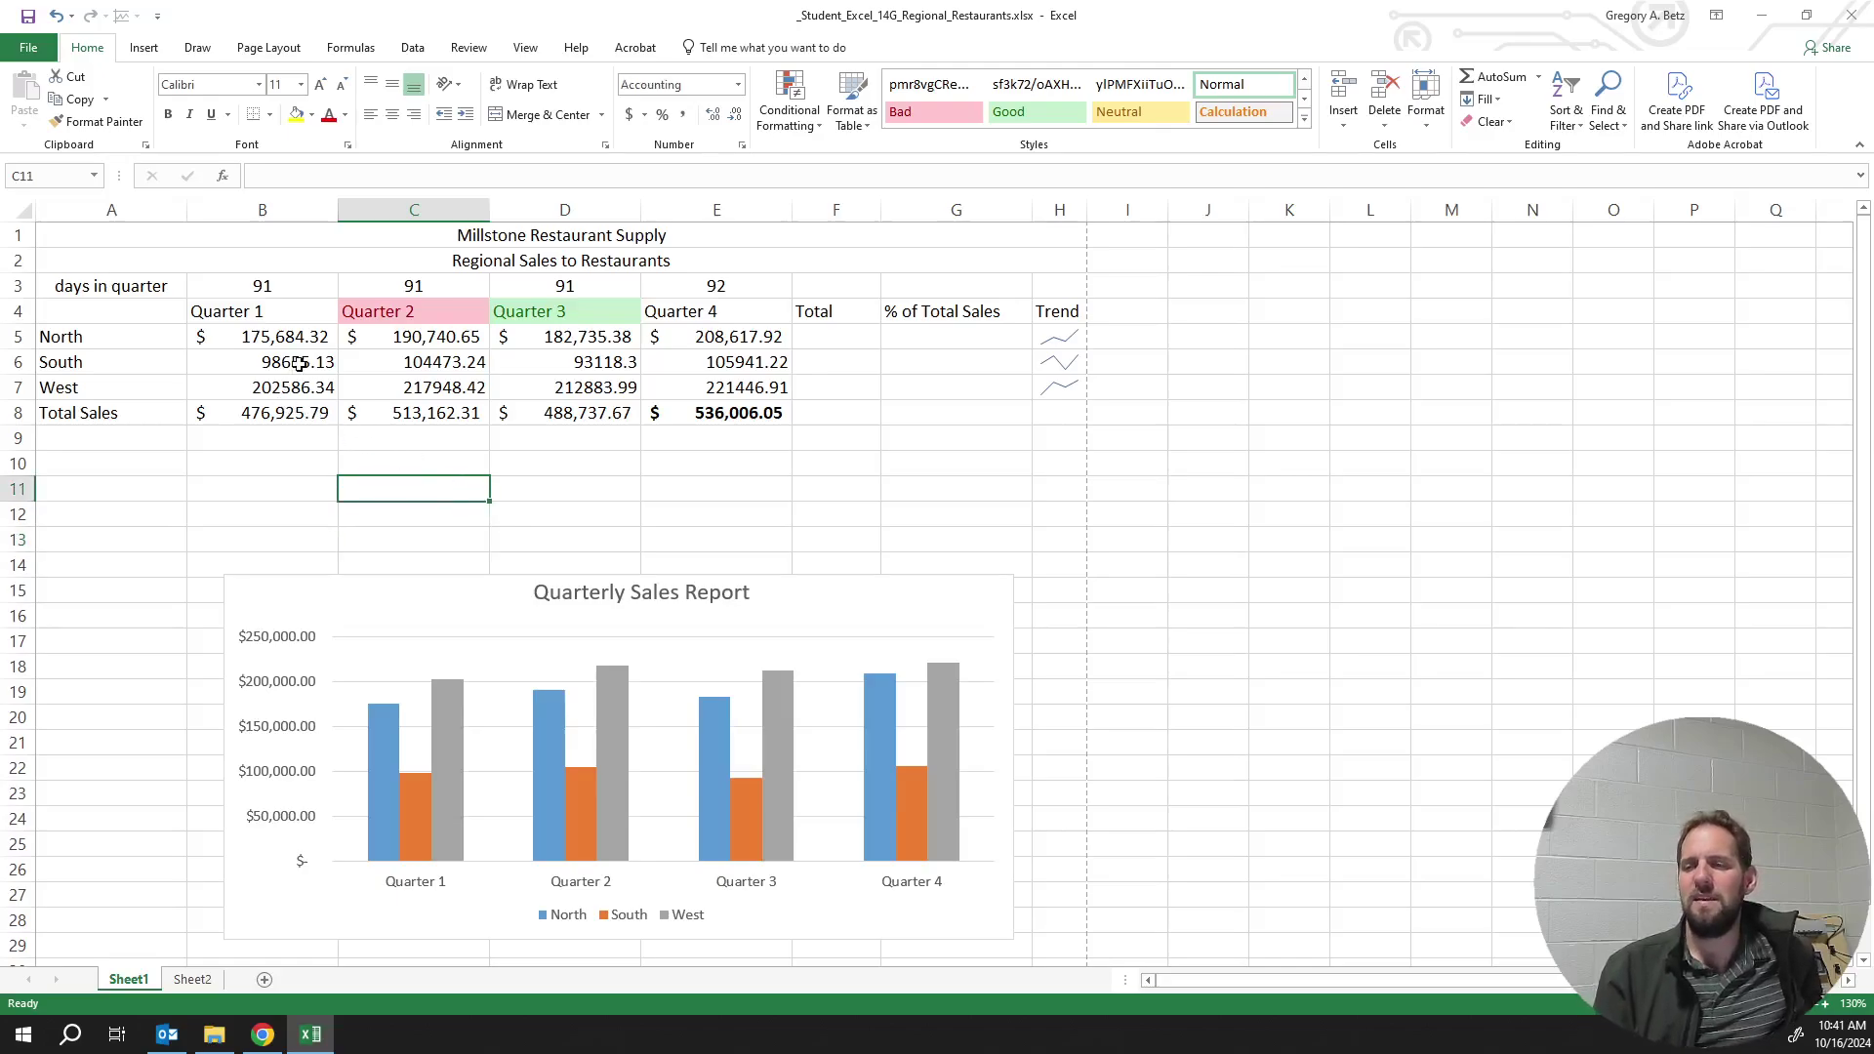
{"action": "left_click", "coordinate": [293, 463]}
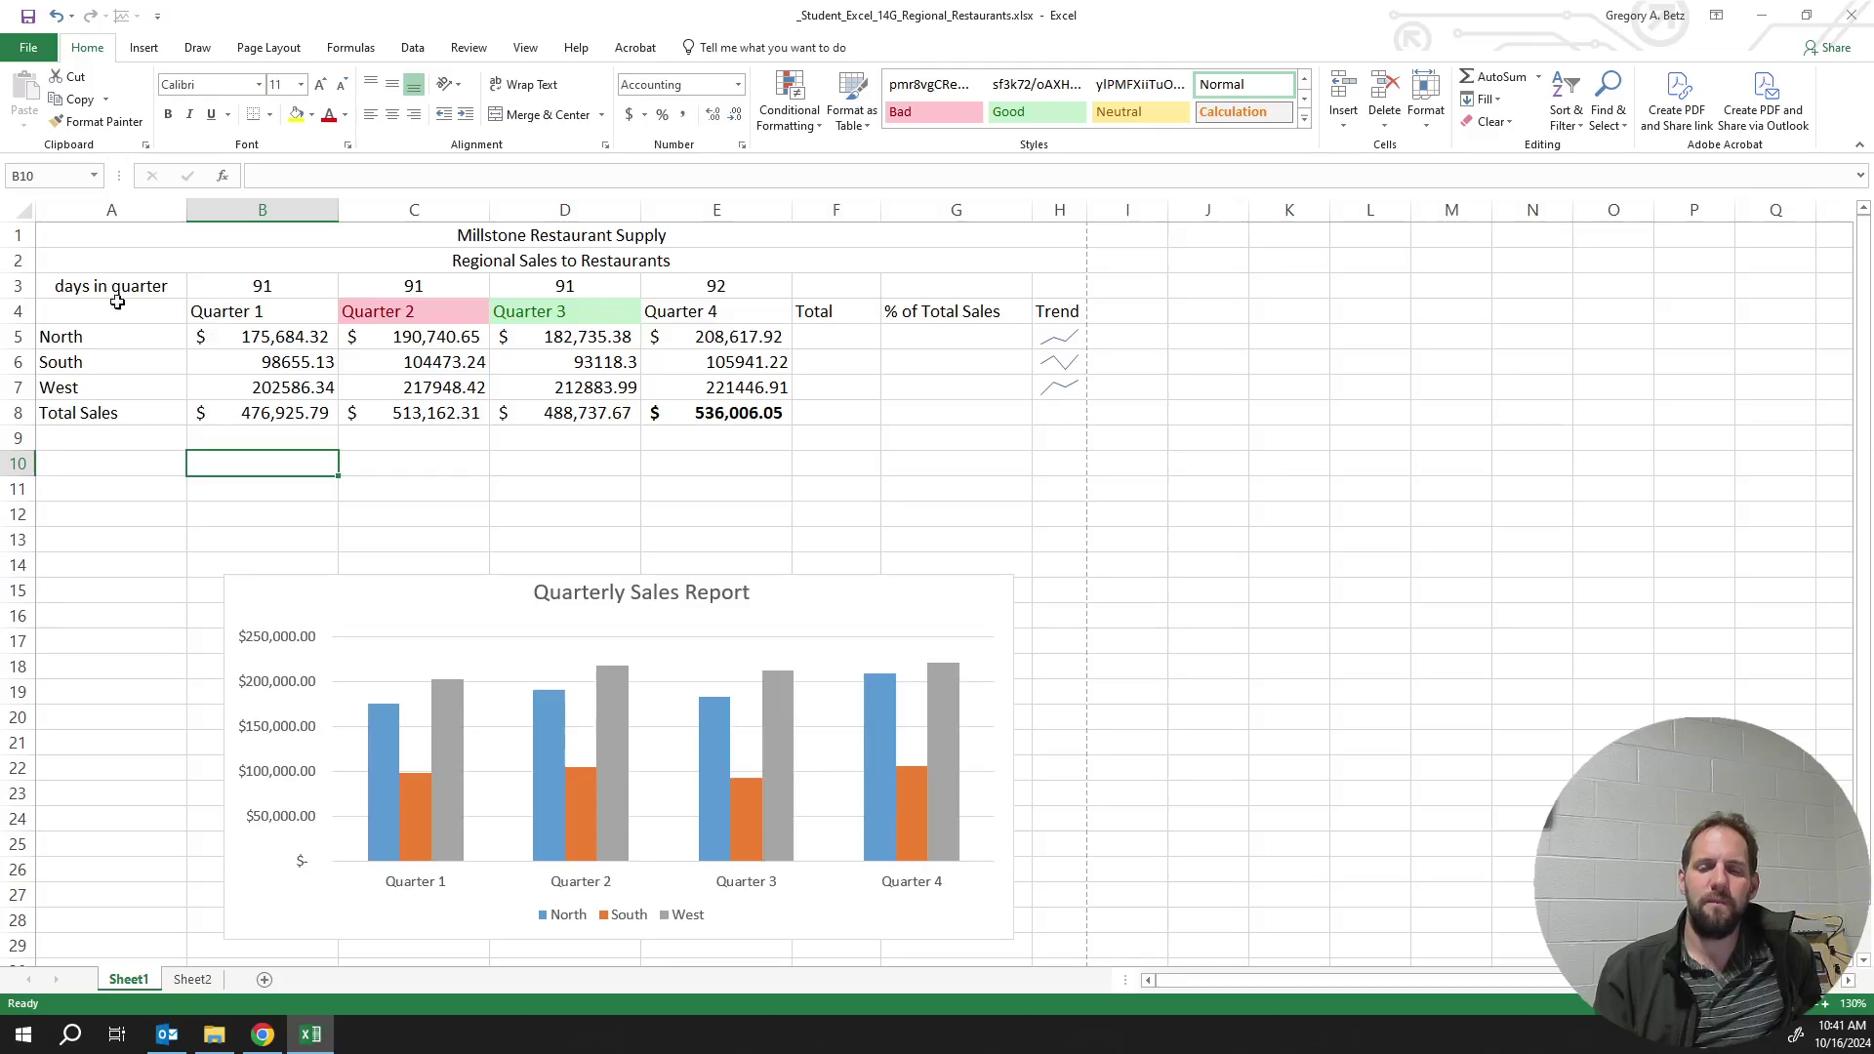
Insert a blank column before the Quarter 1 column and another before the region names in column A
{"action": "left_click", "coordinate": [215, 208]}
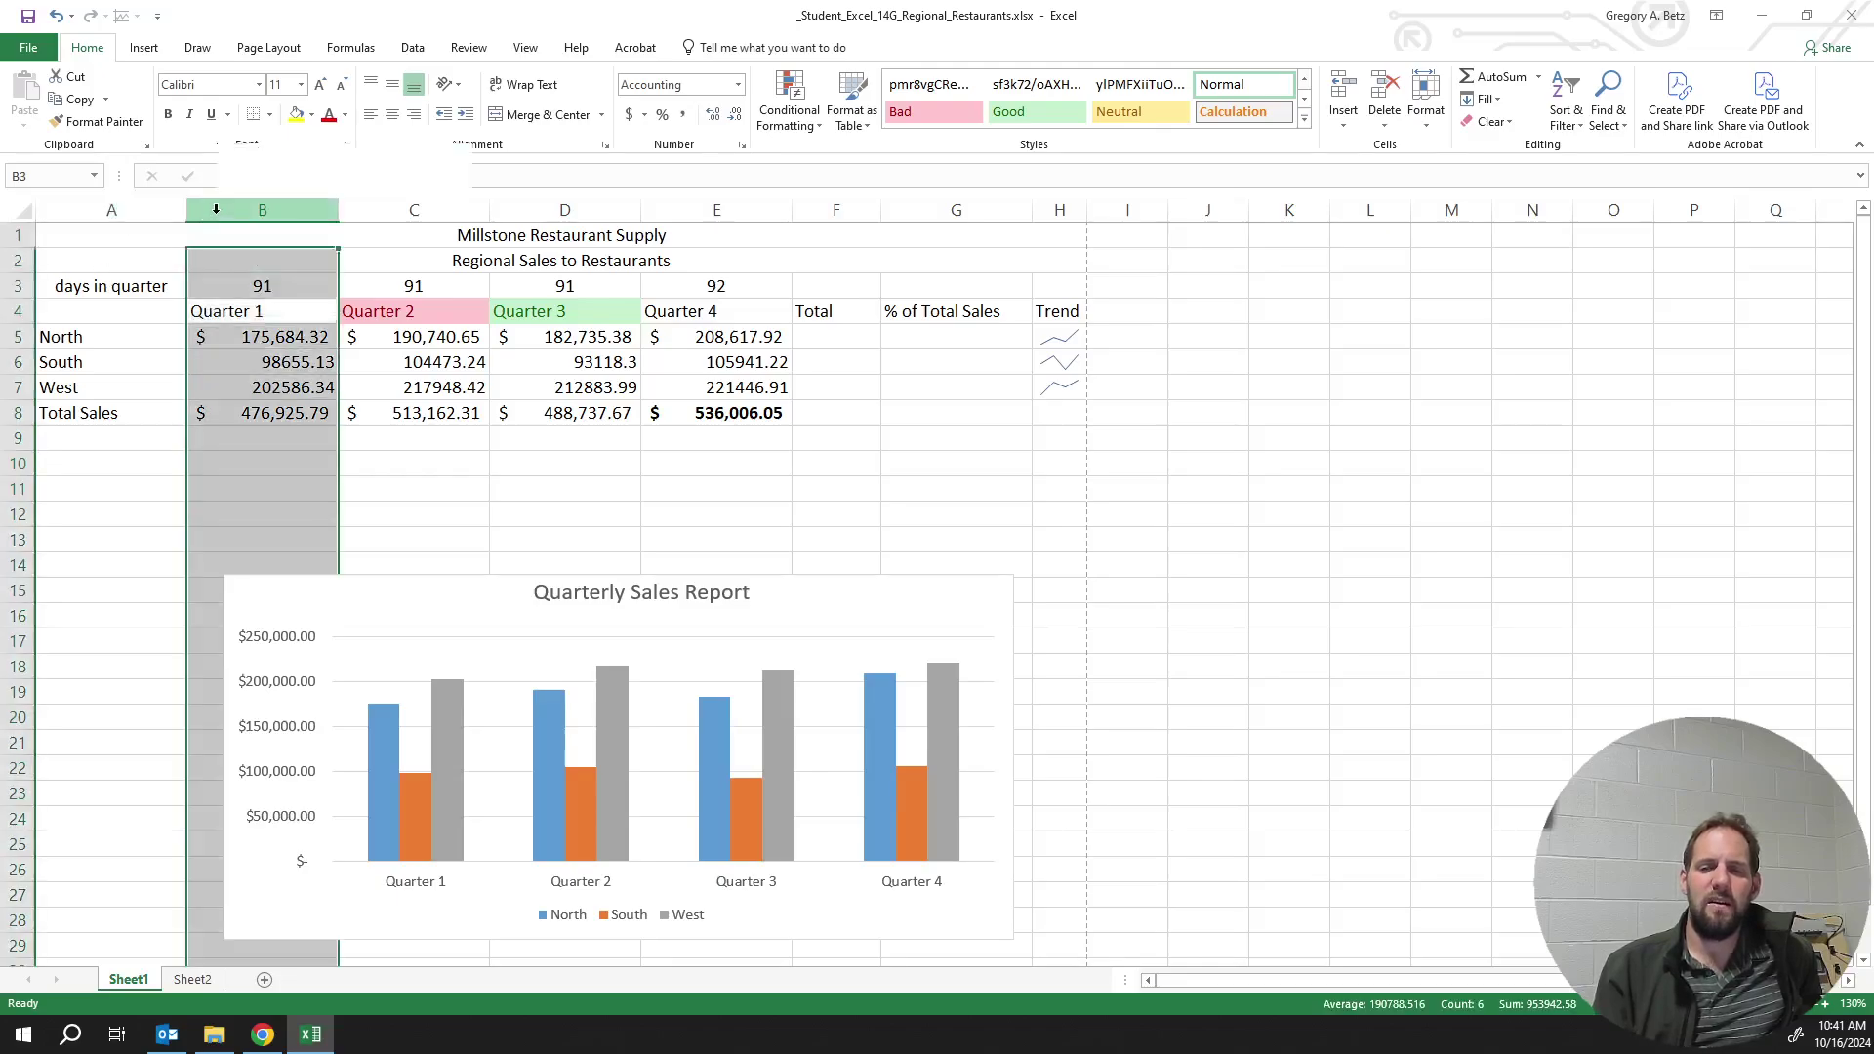
{"action": "right_click", "coordinate": [216, 208]}
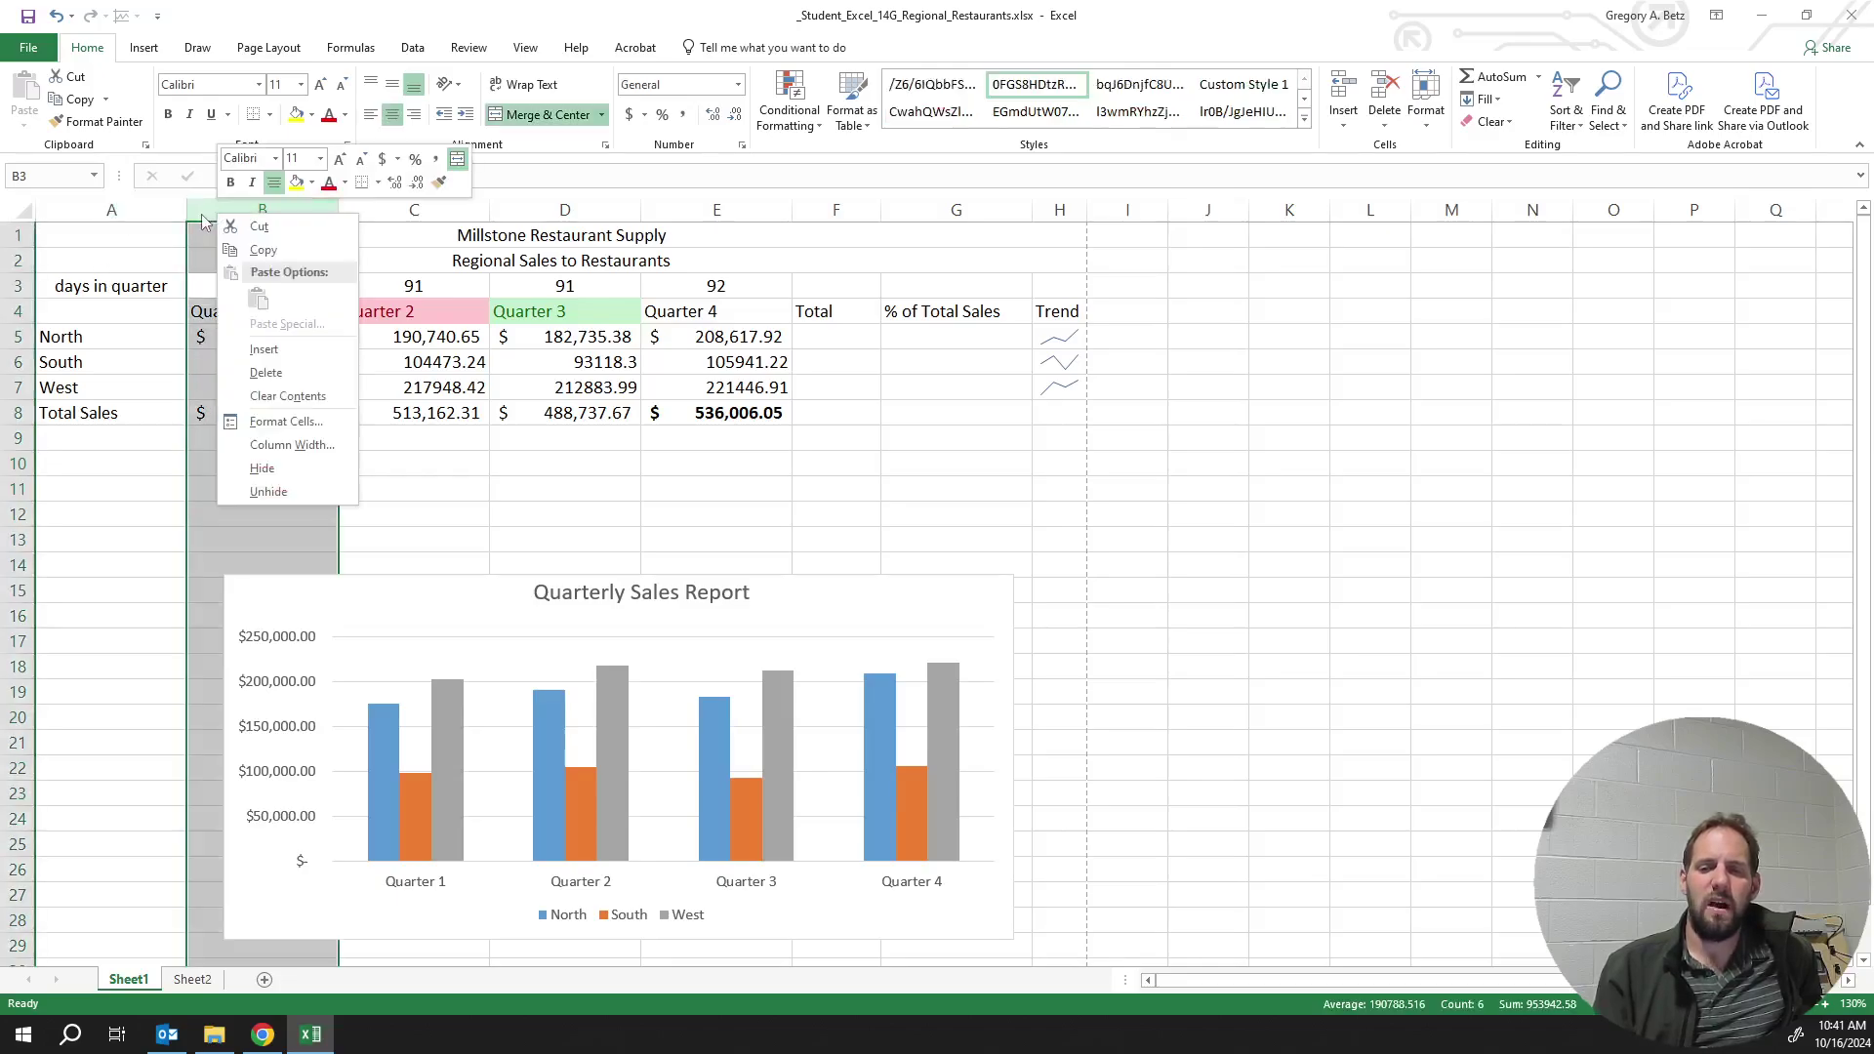
{"action": "left_click", "coordinate": [332, 355]}
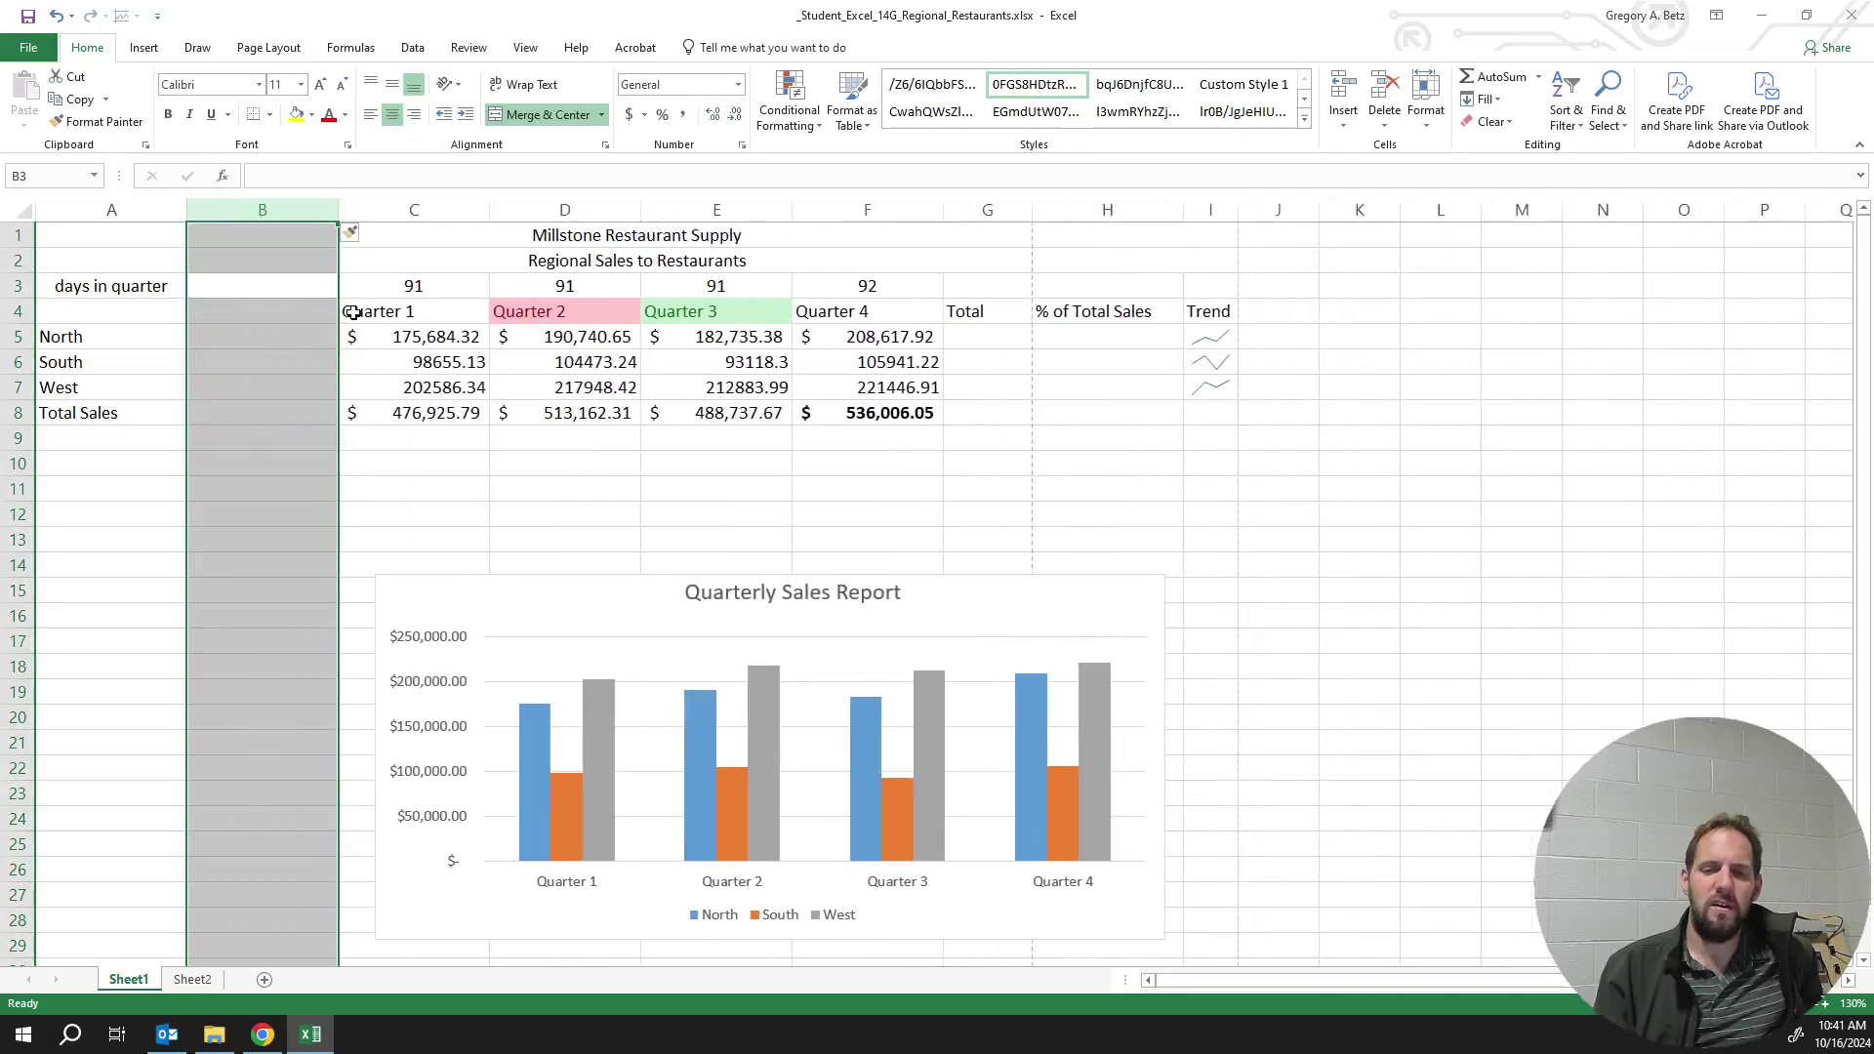
{"action": "right_click", "coordinate": [87, 208]}
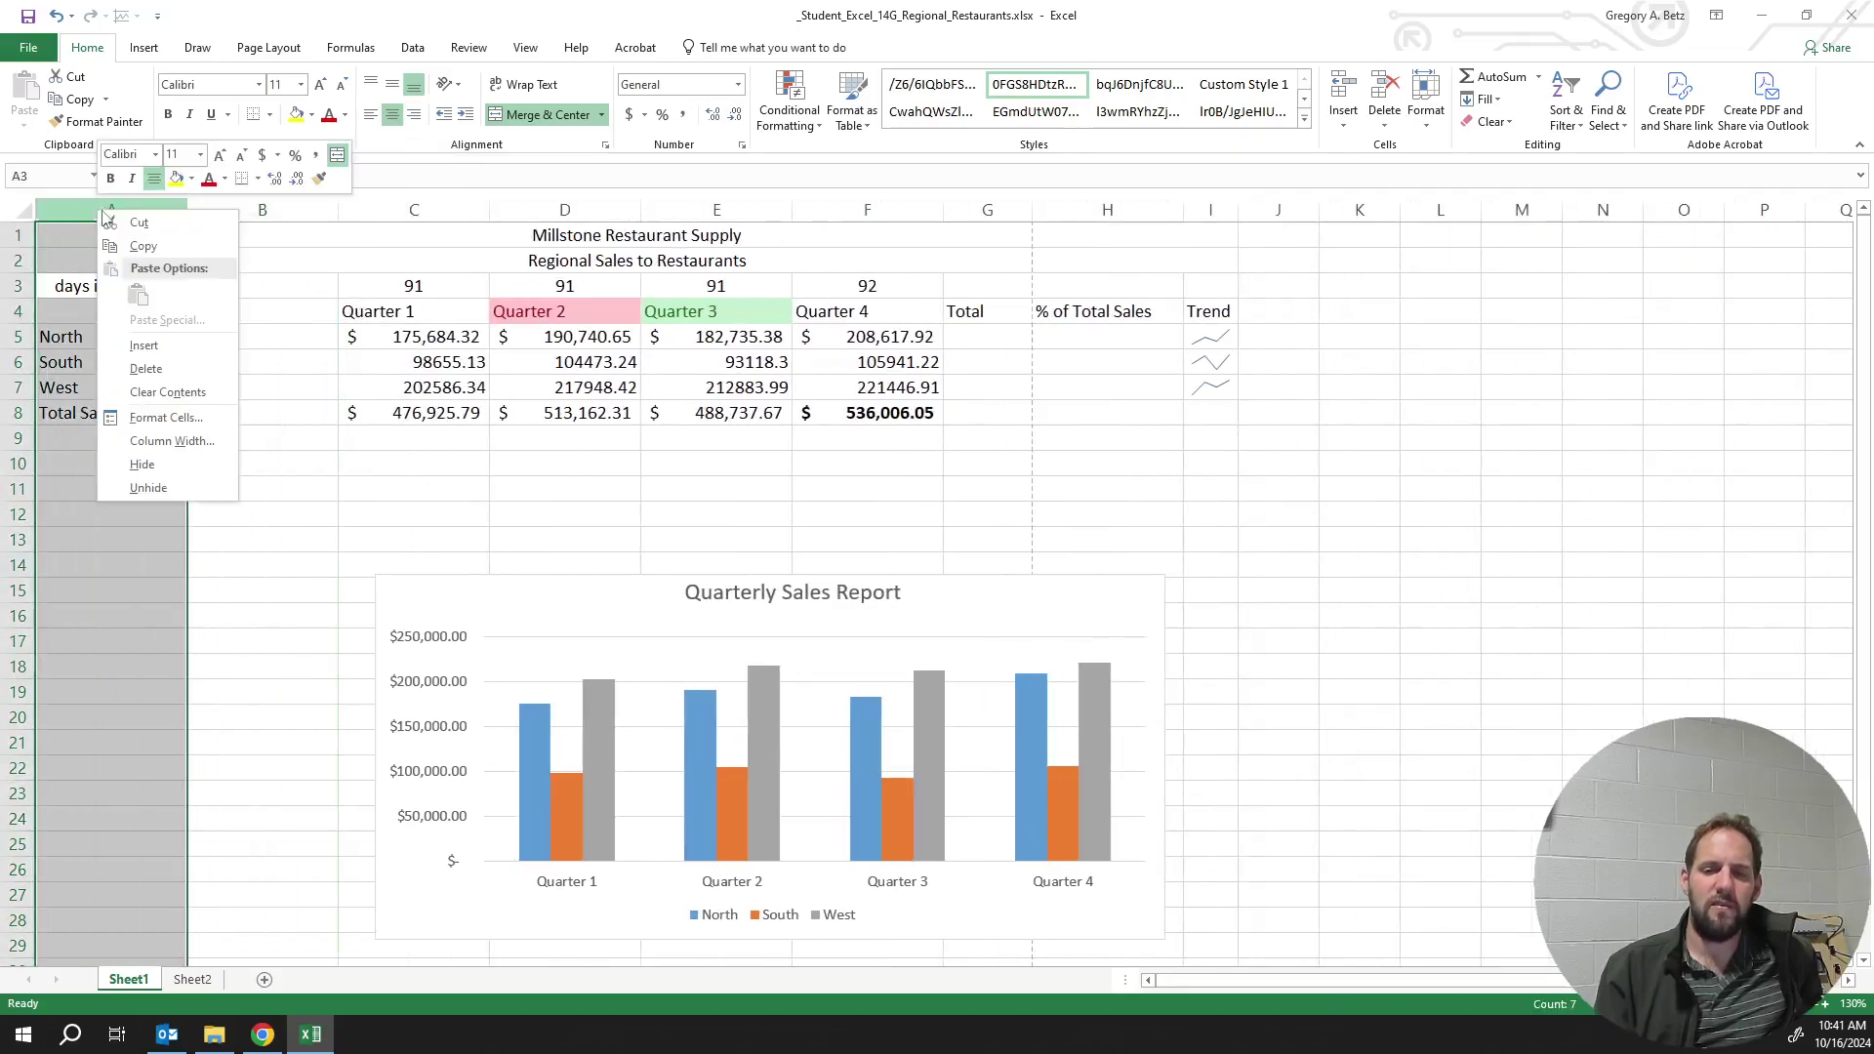
{"action": "left_click", "coordinate": [146, 355]}
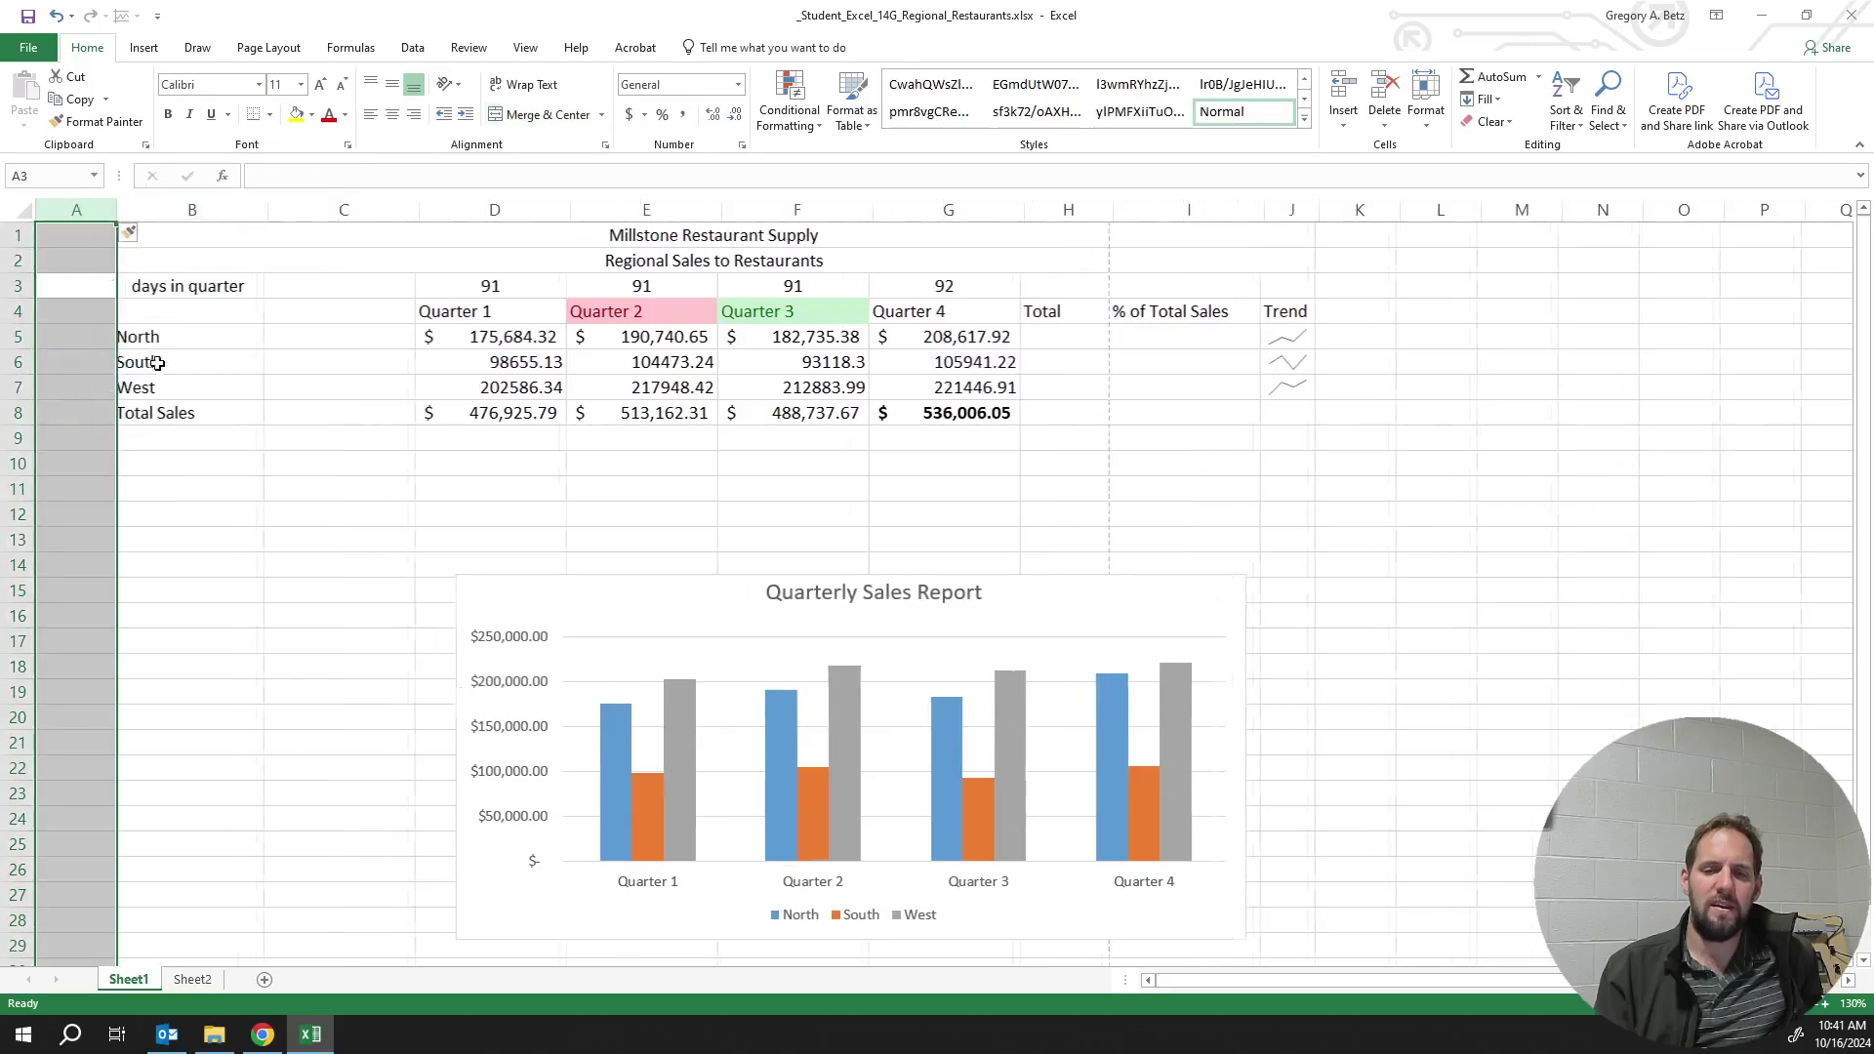
Insert a blank sheet row above the South row and another at row 13
{"action": "right_click", "coordinate": [21, 362]}
{"action": "left_click", "coordinate": [72, 498]}
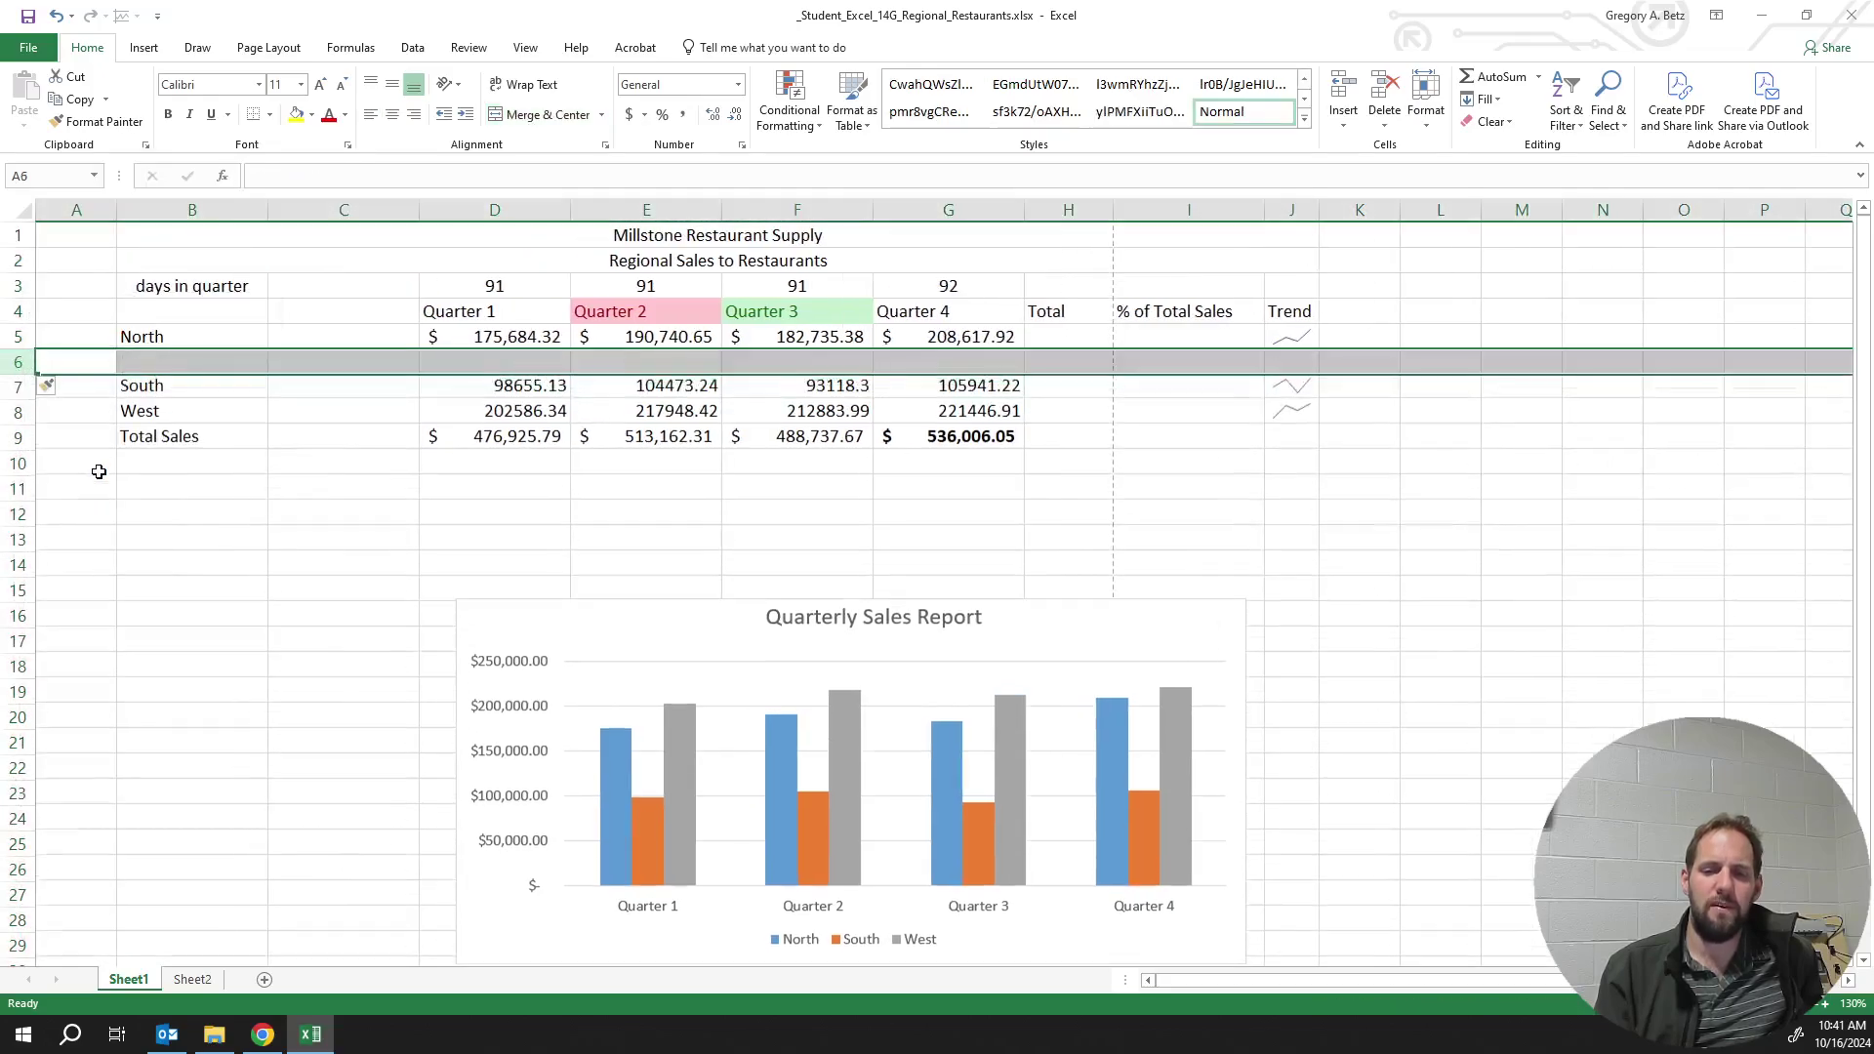
{"action": "left_click", "coordinate": [298, 468]}
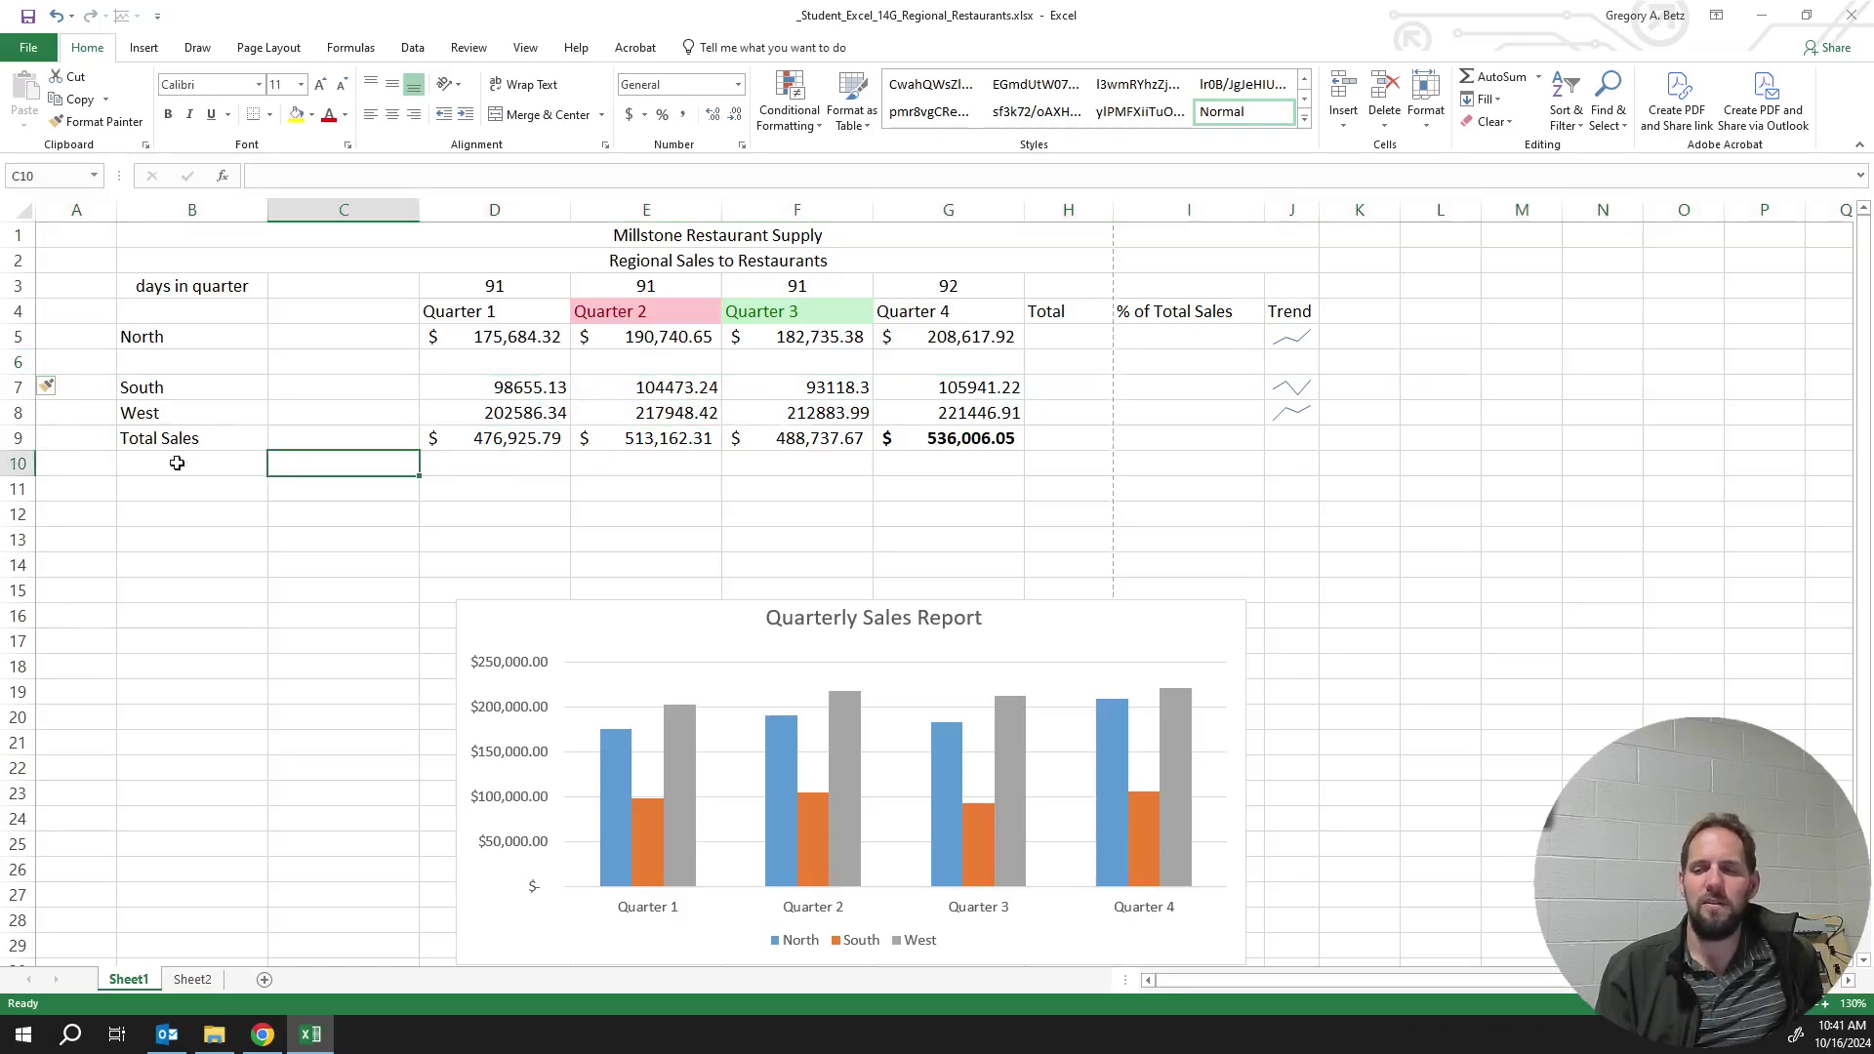
{"action": "left_click", "coordinate": [691, 532]}
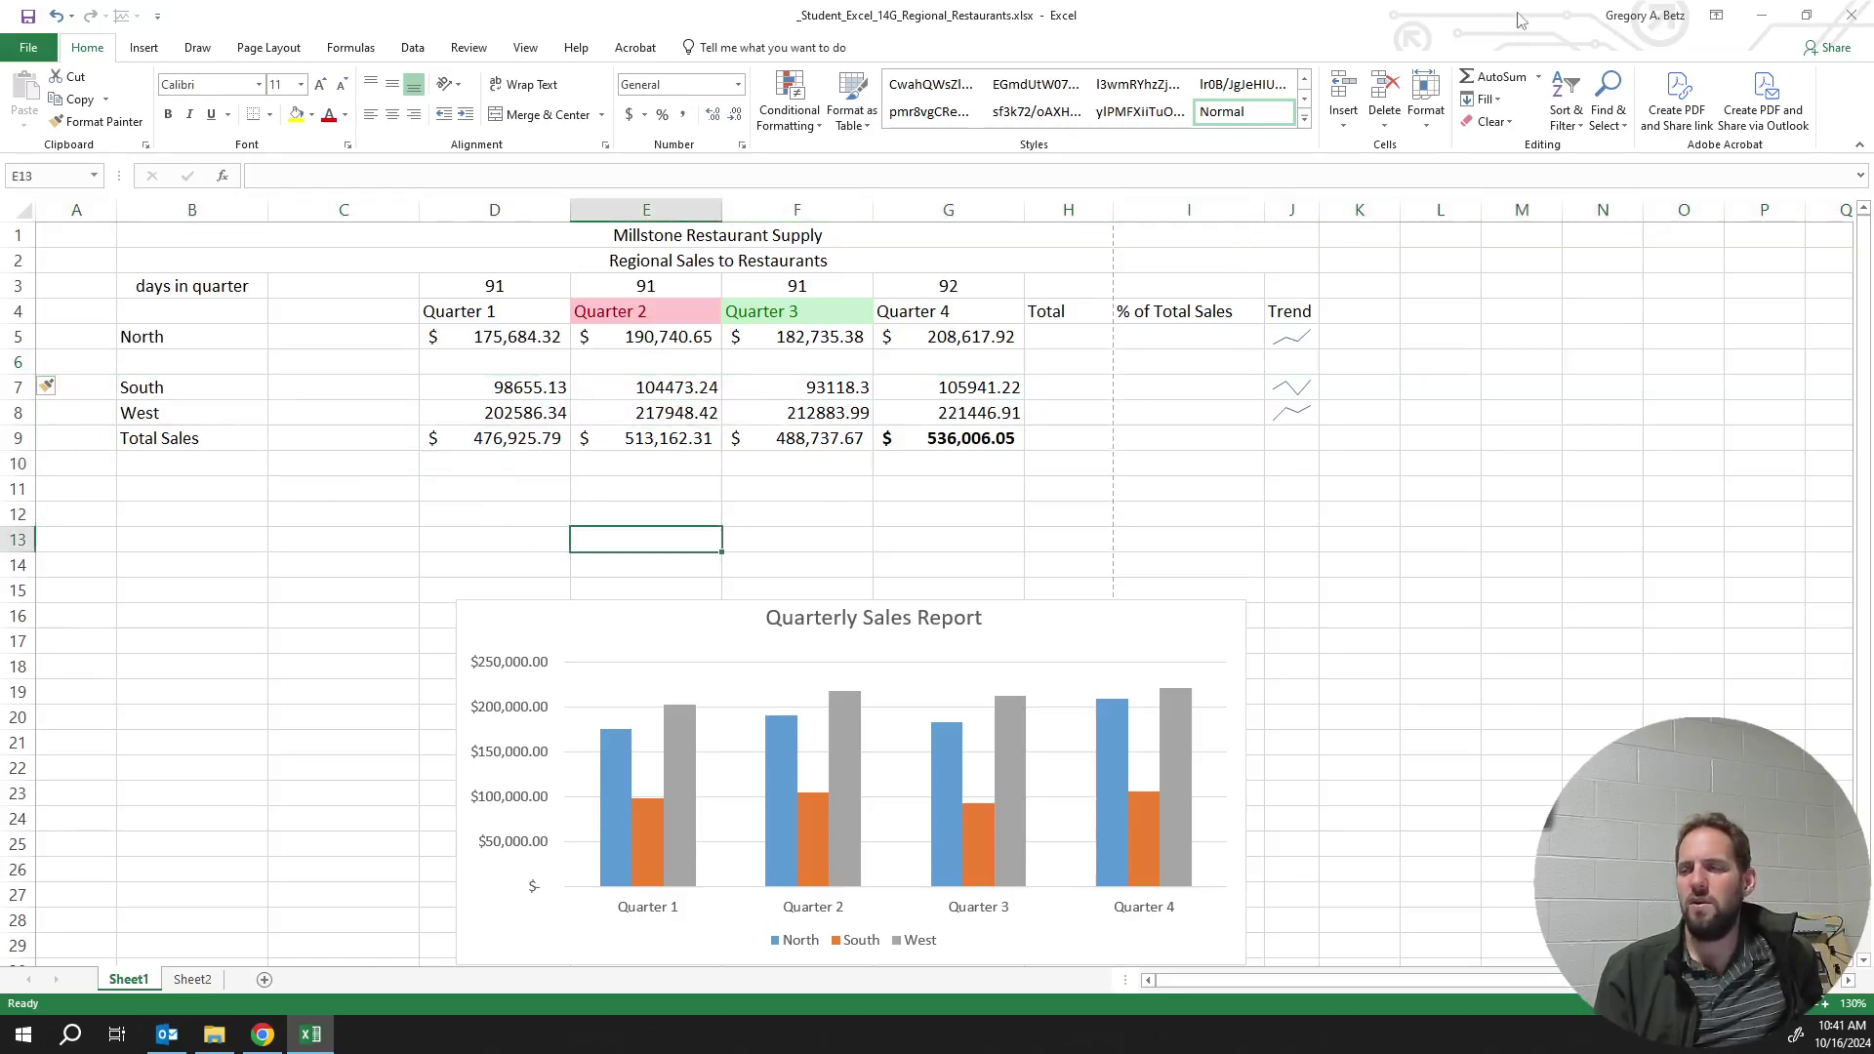
{"action": "left_click", "coordinate": [1347, 125]}
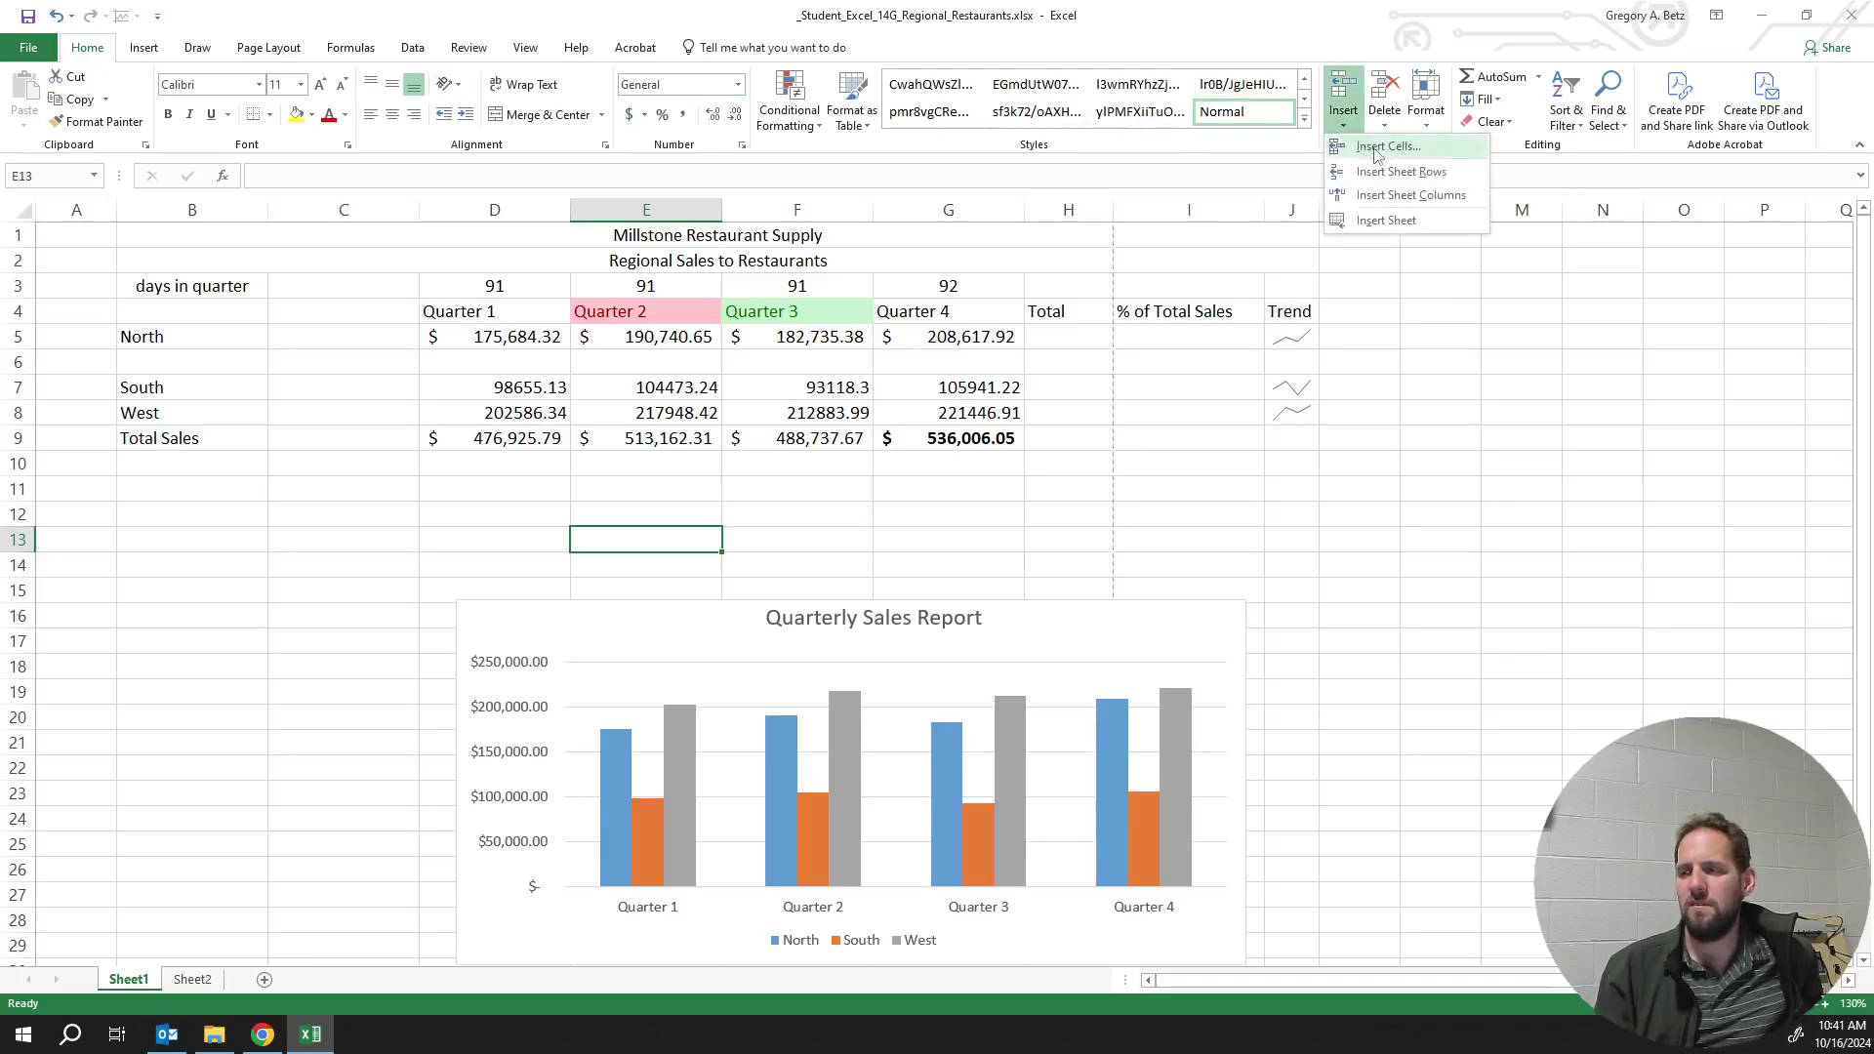
{"action": "left_click", "coordinate": [1399, 172]}
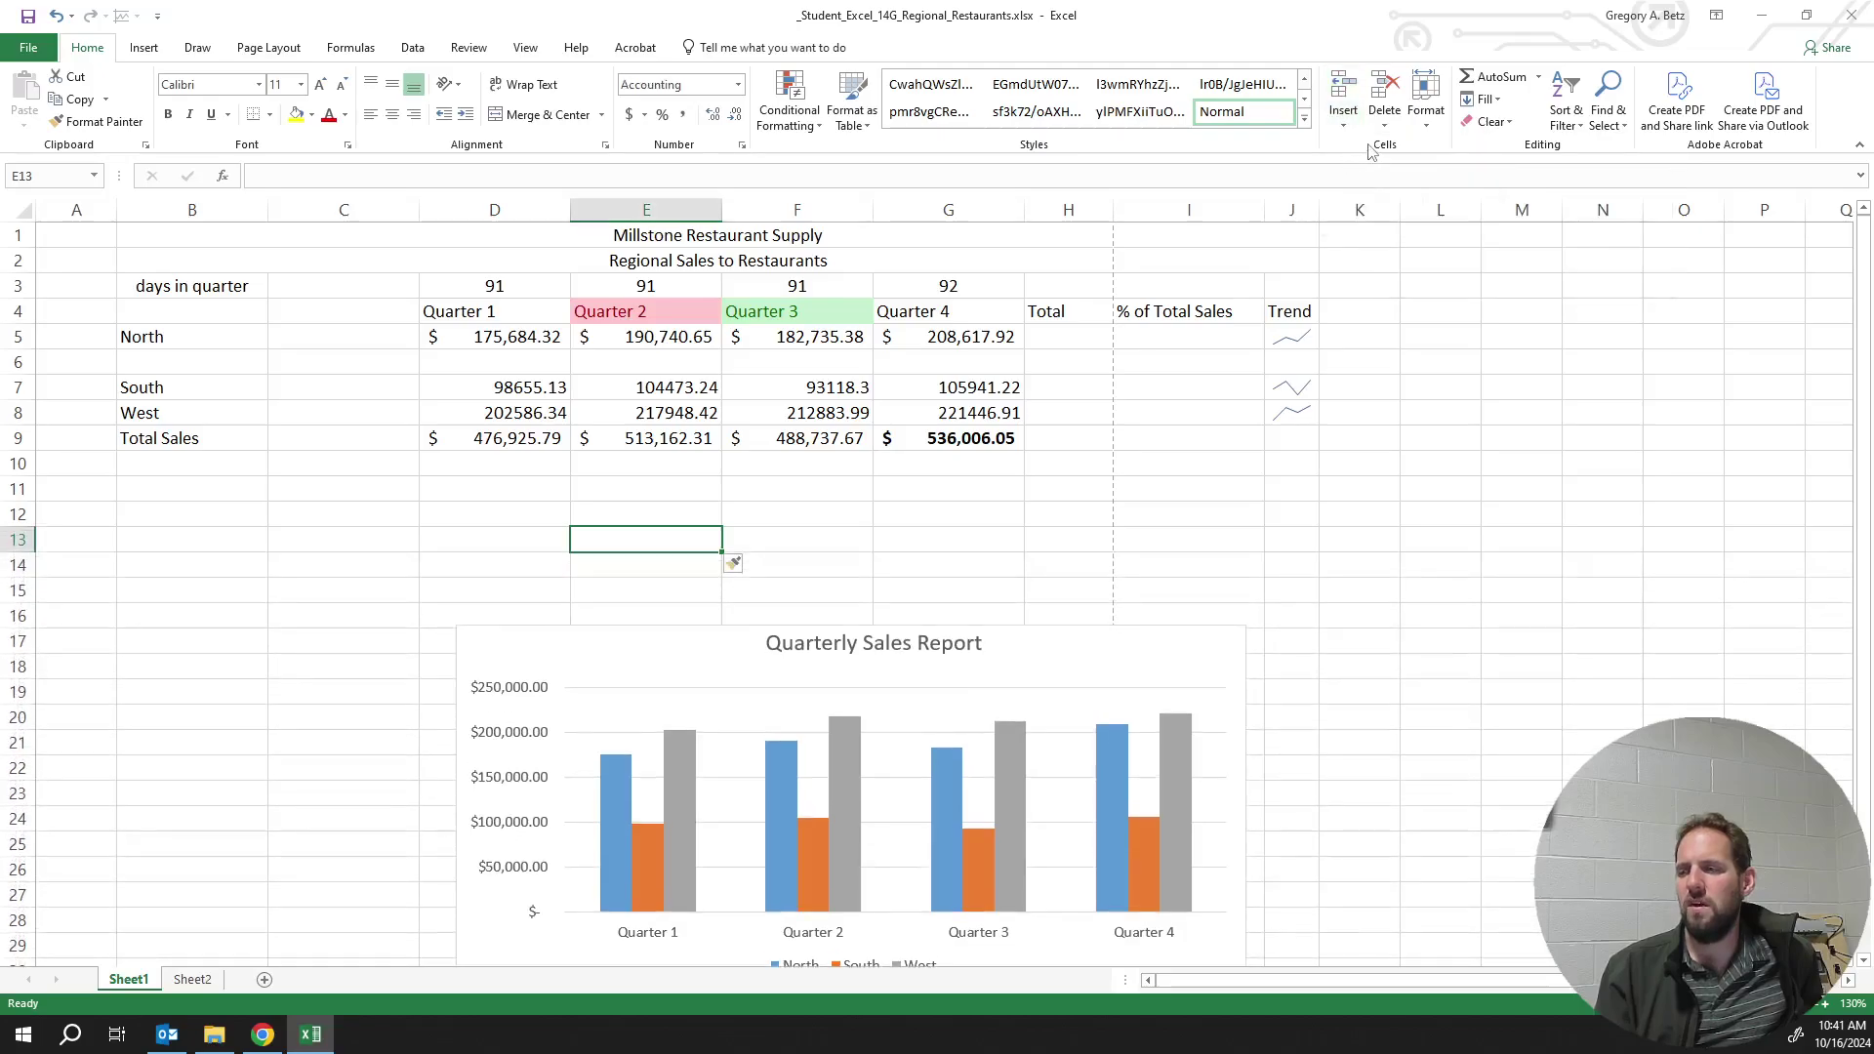
Insert a single cell at E13 with the Shift cells down option
{"action": "left_click", "coordinate": [1346, 121]}
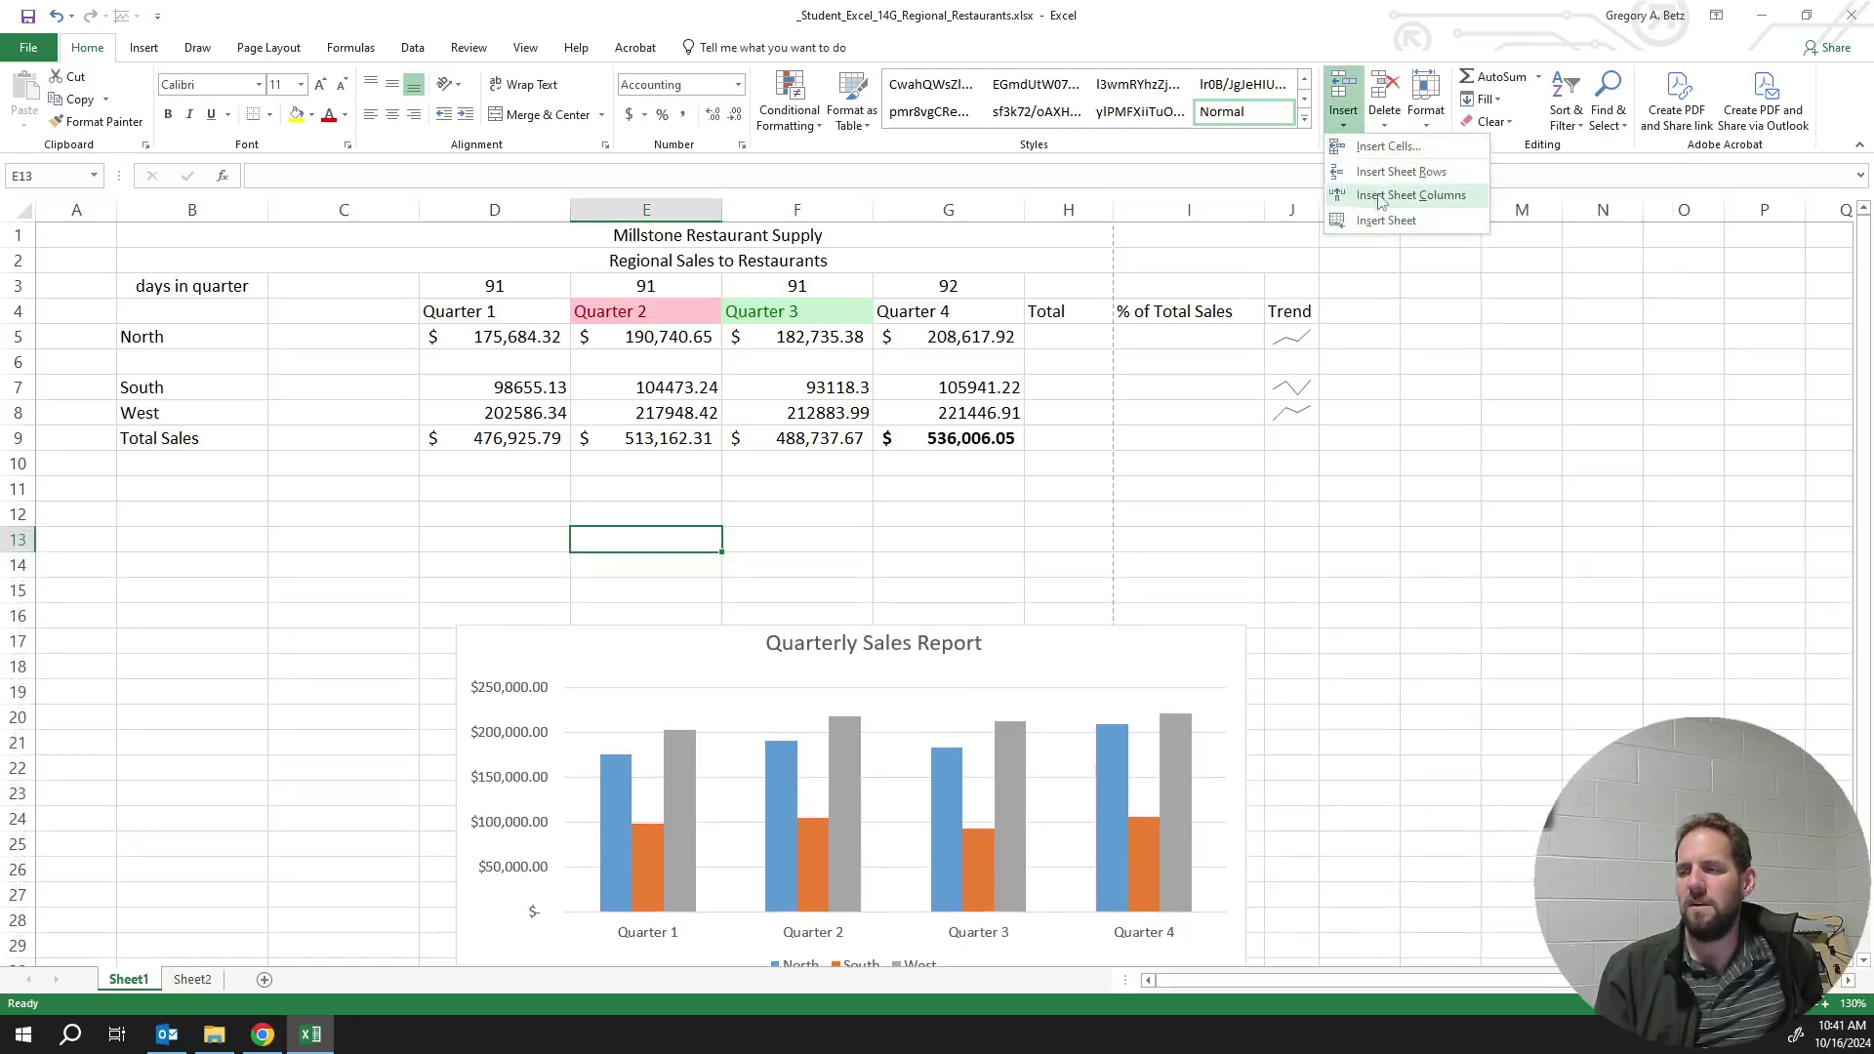
{"action": "left_click", "coordinate": [1406, 149]}
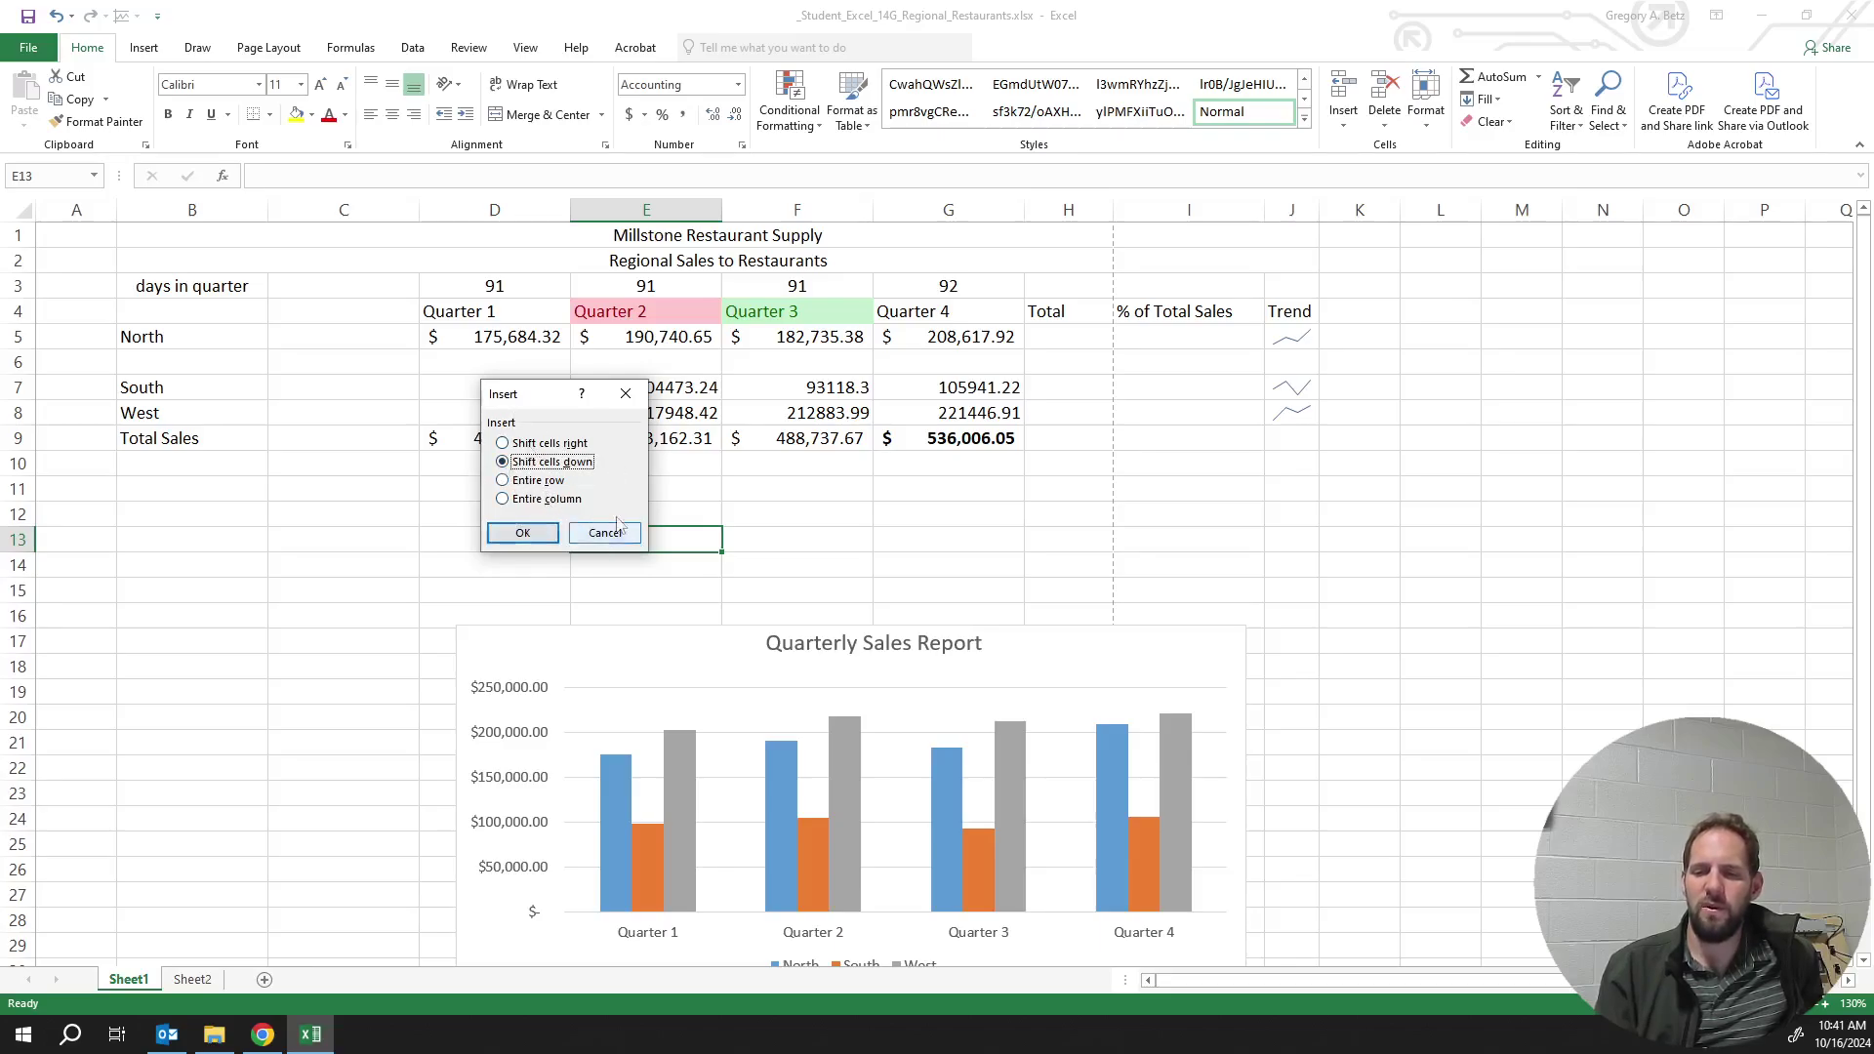
{"action": "left_click", "coordinate": [523, 532]}
Try inserting a cell at the West Quarter 2 value in E8 with Shift cells down, and undo the insertion
{"action": "left_click", "coordinate": [640, 413]}
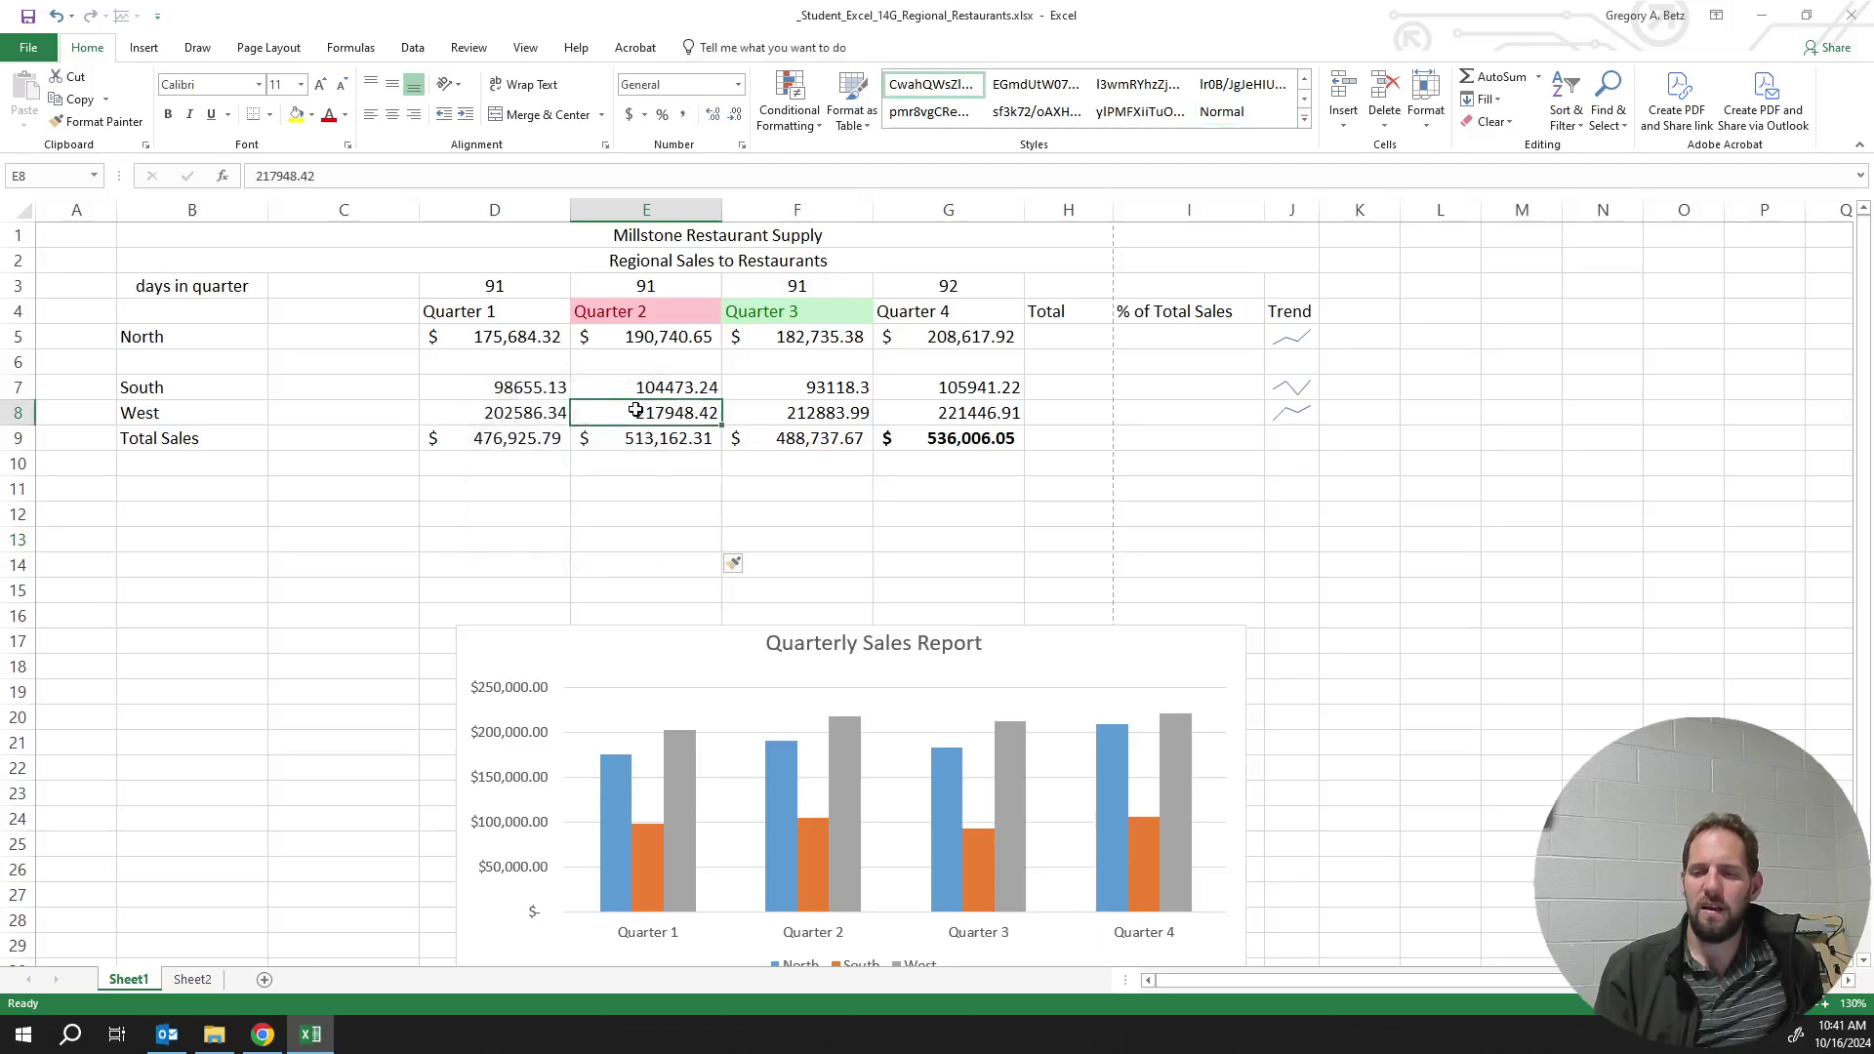
{"action": "left_click", "coordinate": [1344, 125]}
{"action": "left_click", "coordinate": [1376, 157]}
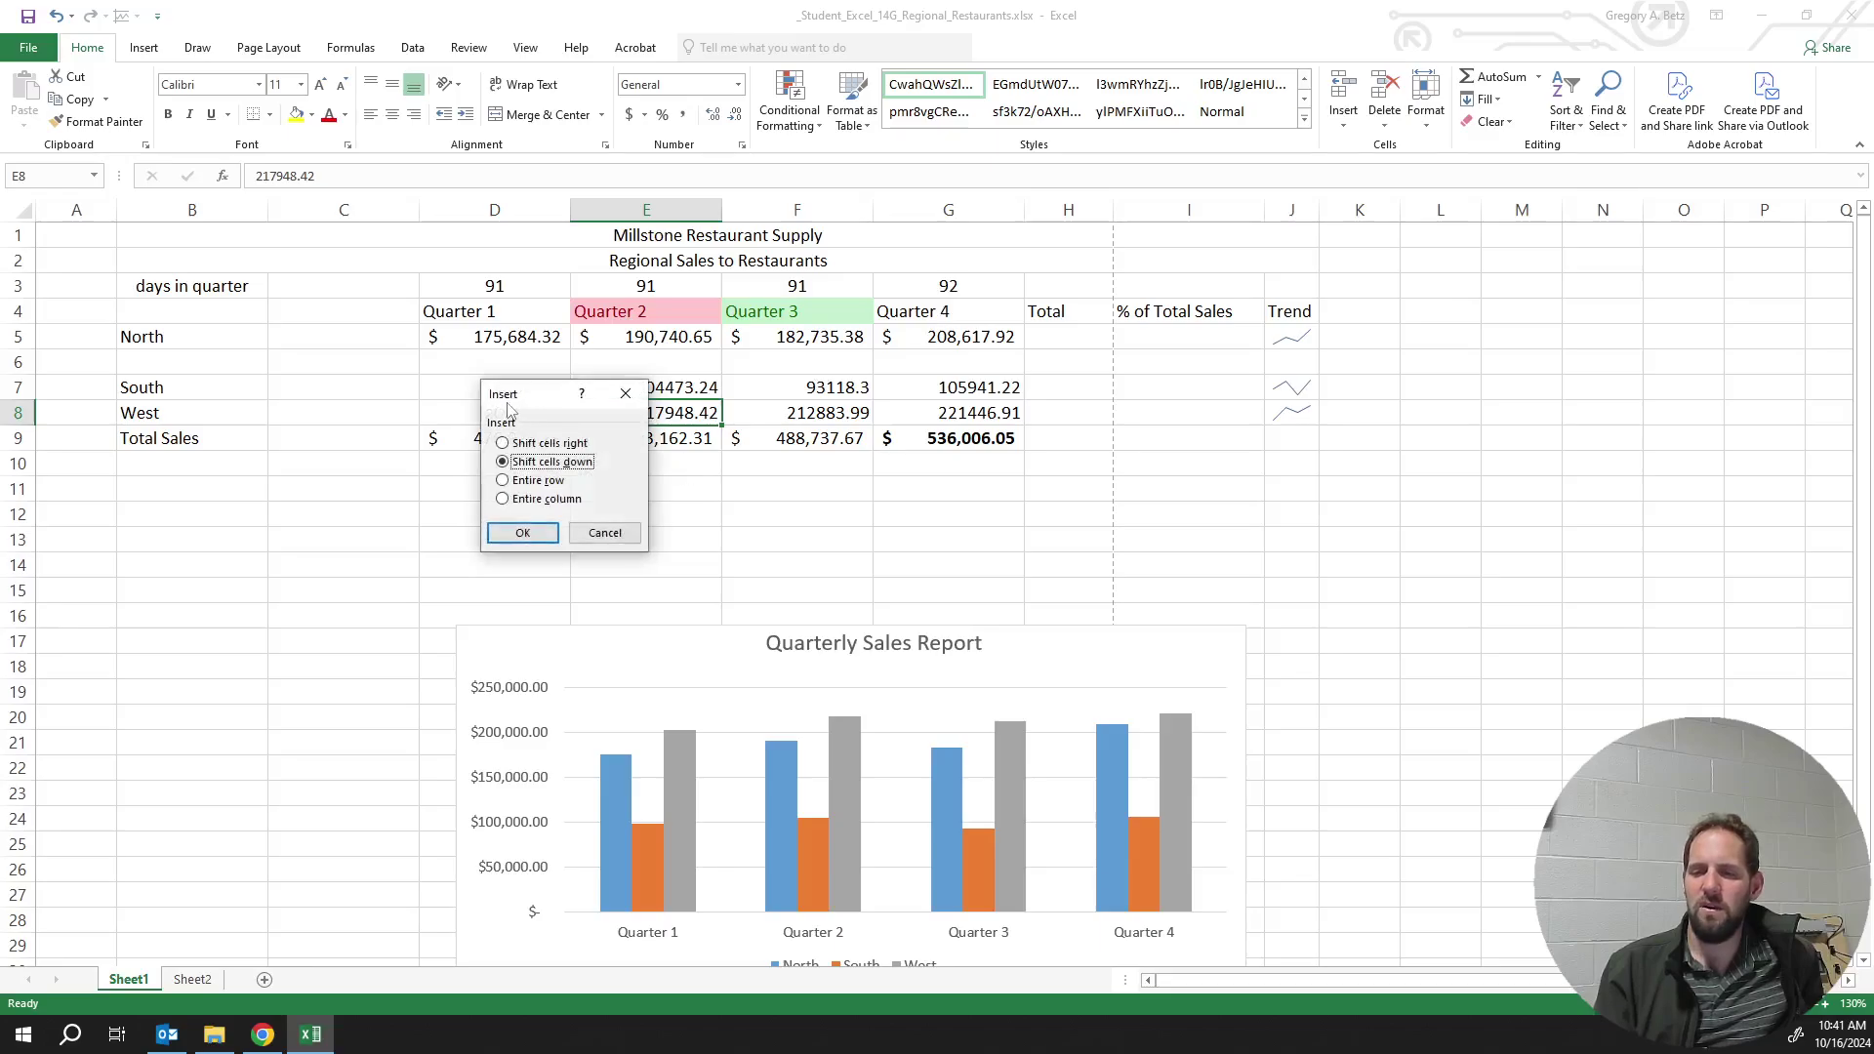
{"action": "left_click_drag", "start_coordinate": [508, 406], "coordinate": [394, 406]}
{"action": "left_click", "coordinate": [422, 533]}
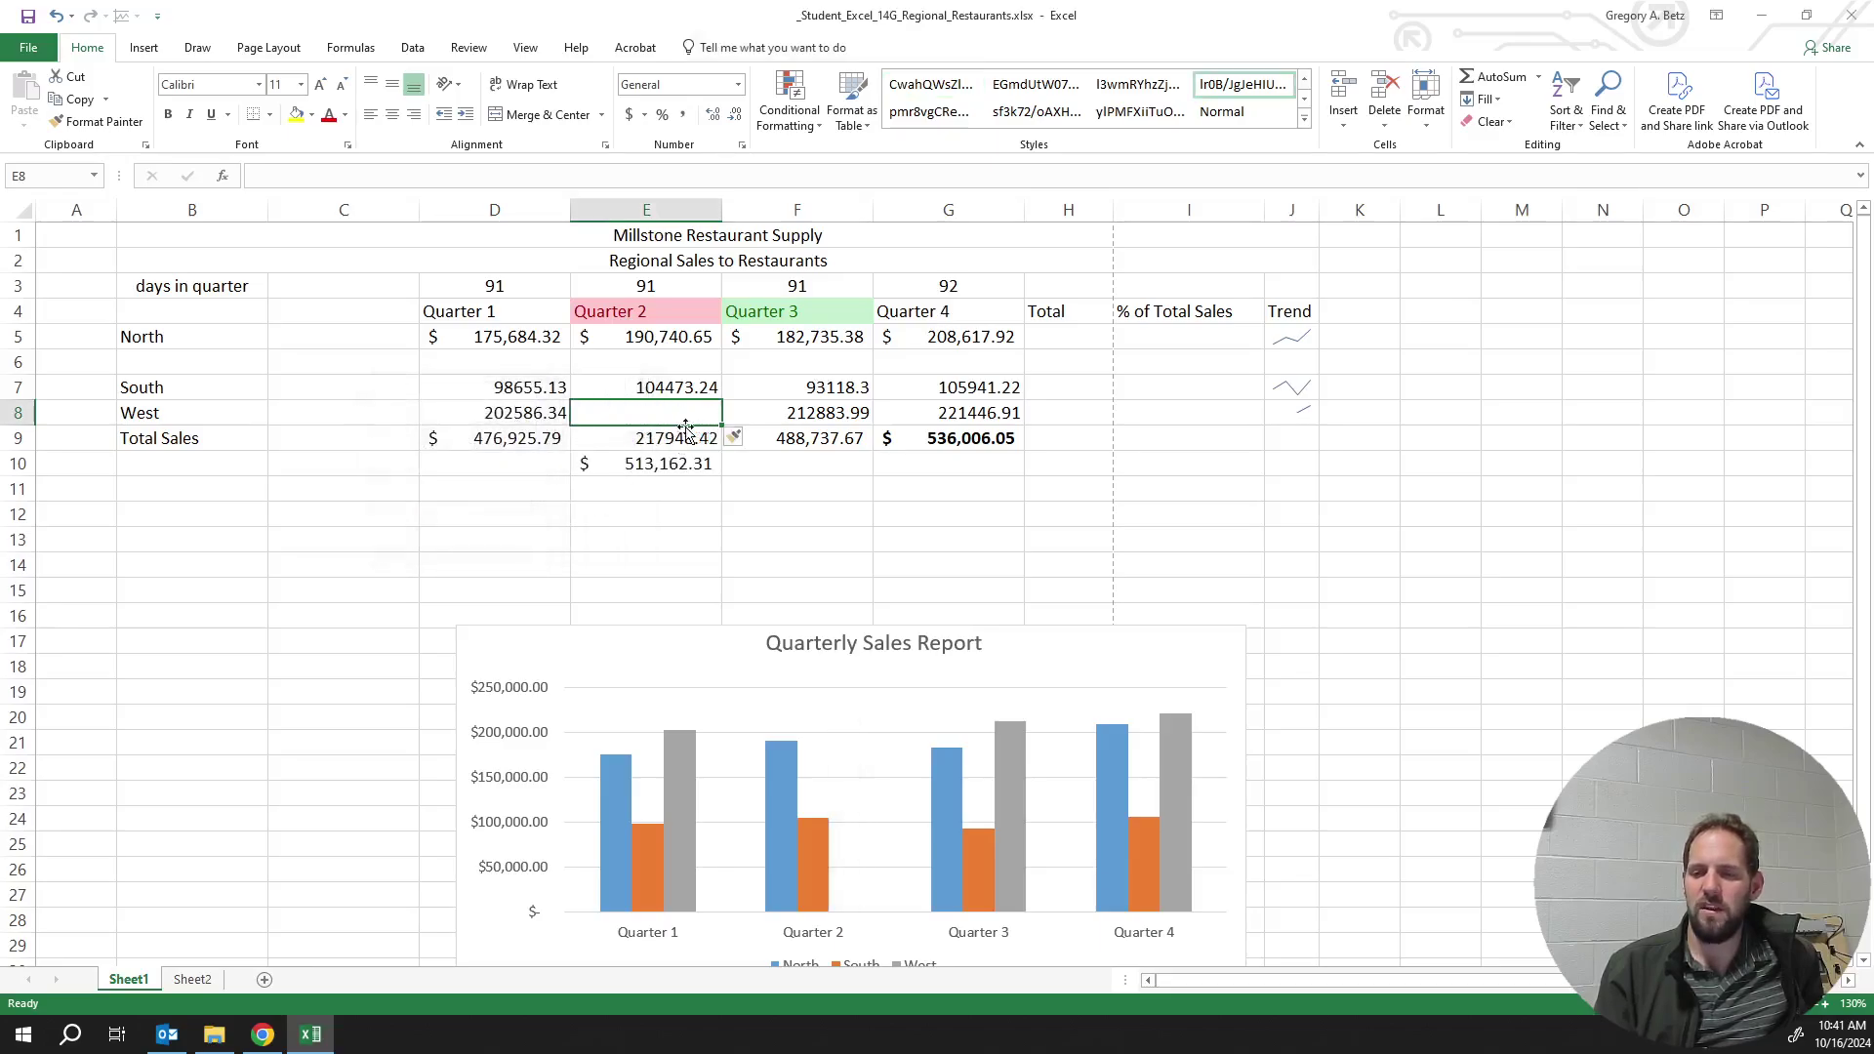
{"action": "mouse_move", "coordinate": [686, 432]}
{"action": "left_mouse_down"}
{"action": "mouse_move", "coordinate": [678, 457]}
{"action": "mouse_move", "coordinate": [691, 447]}
{"action": "left_mouse_up"}
{"action": "left_click", "coordinate": [683, 542]}
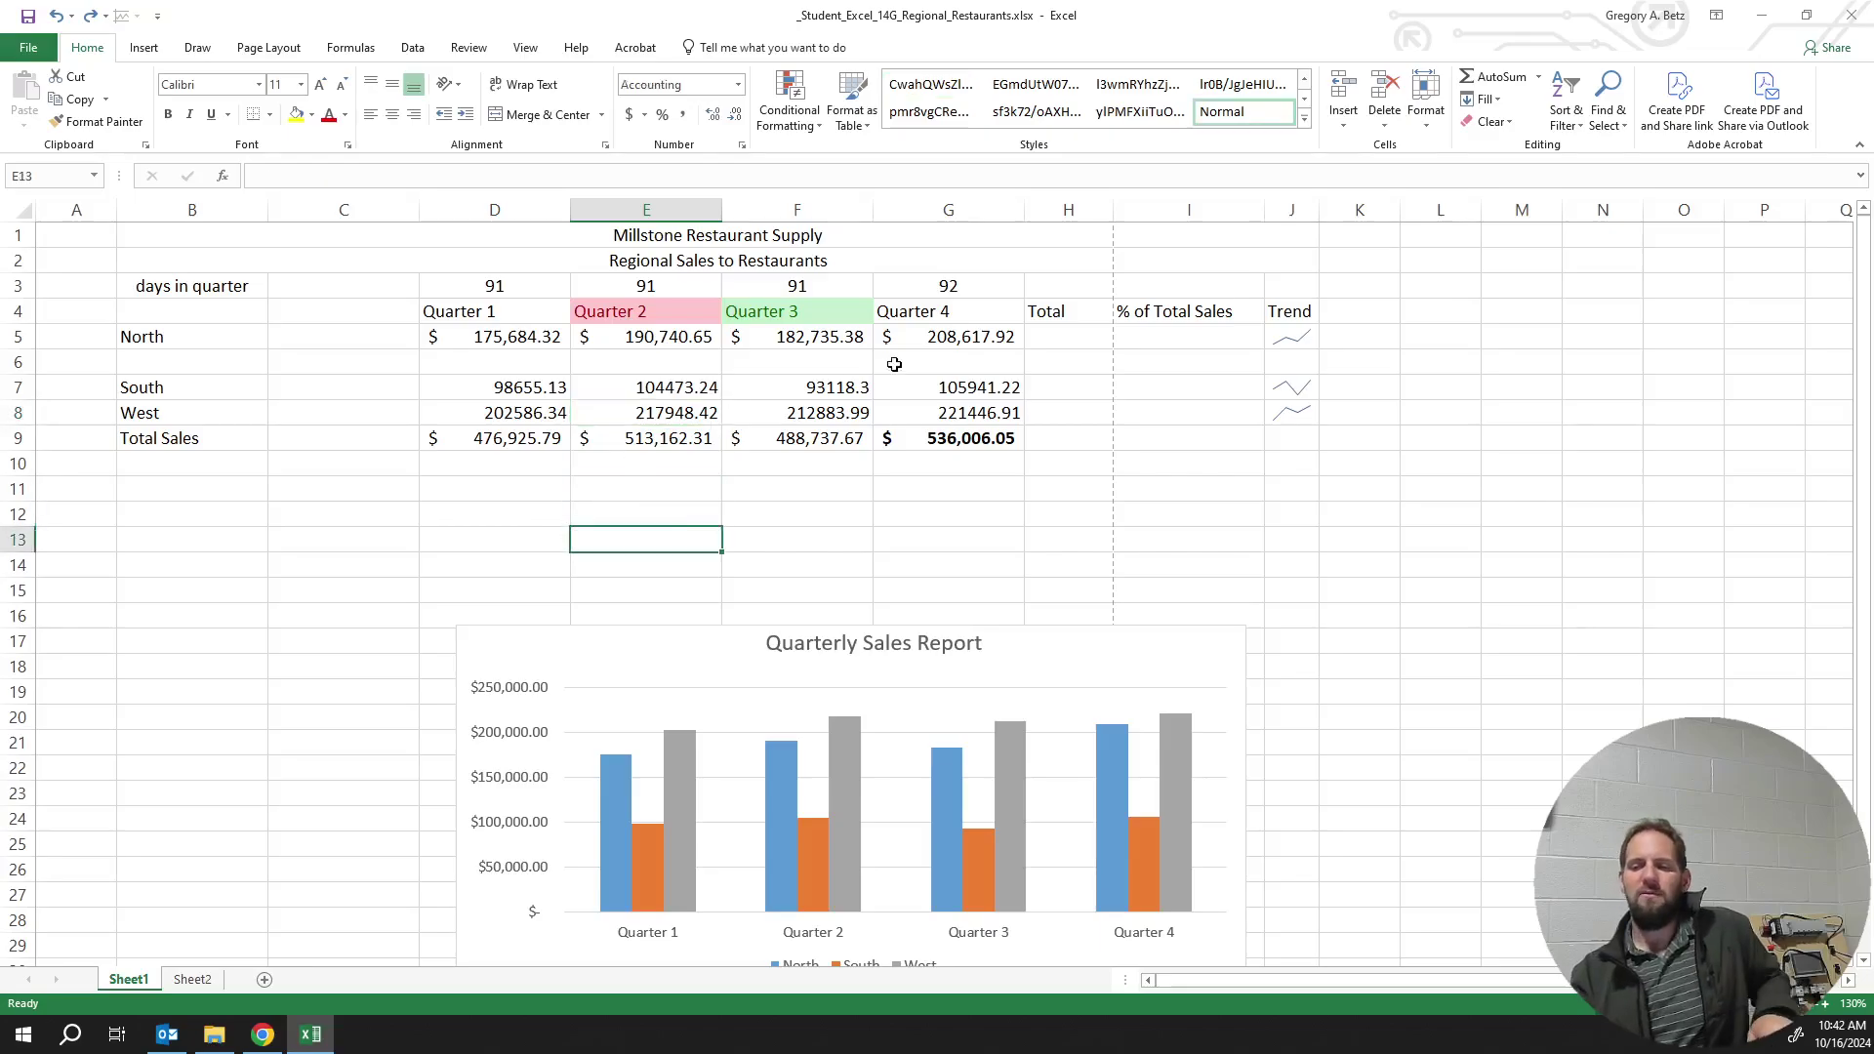
{"action": "left_click", "coordinate": [626, 498]}
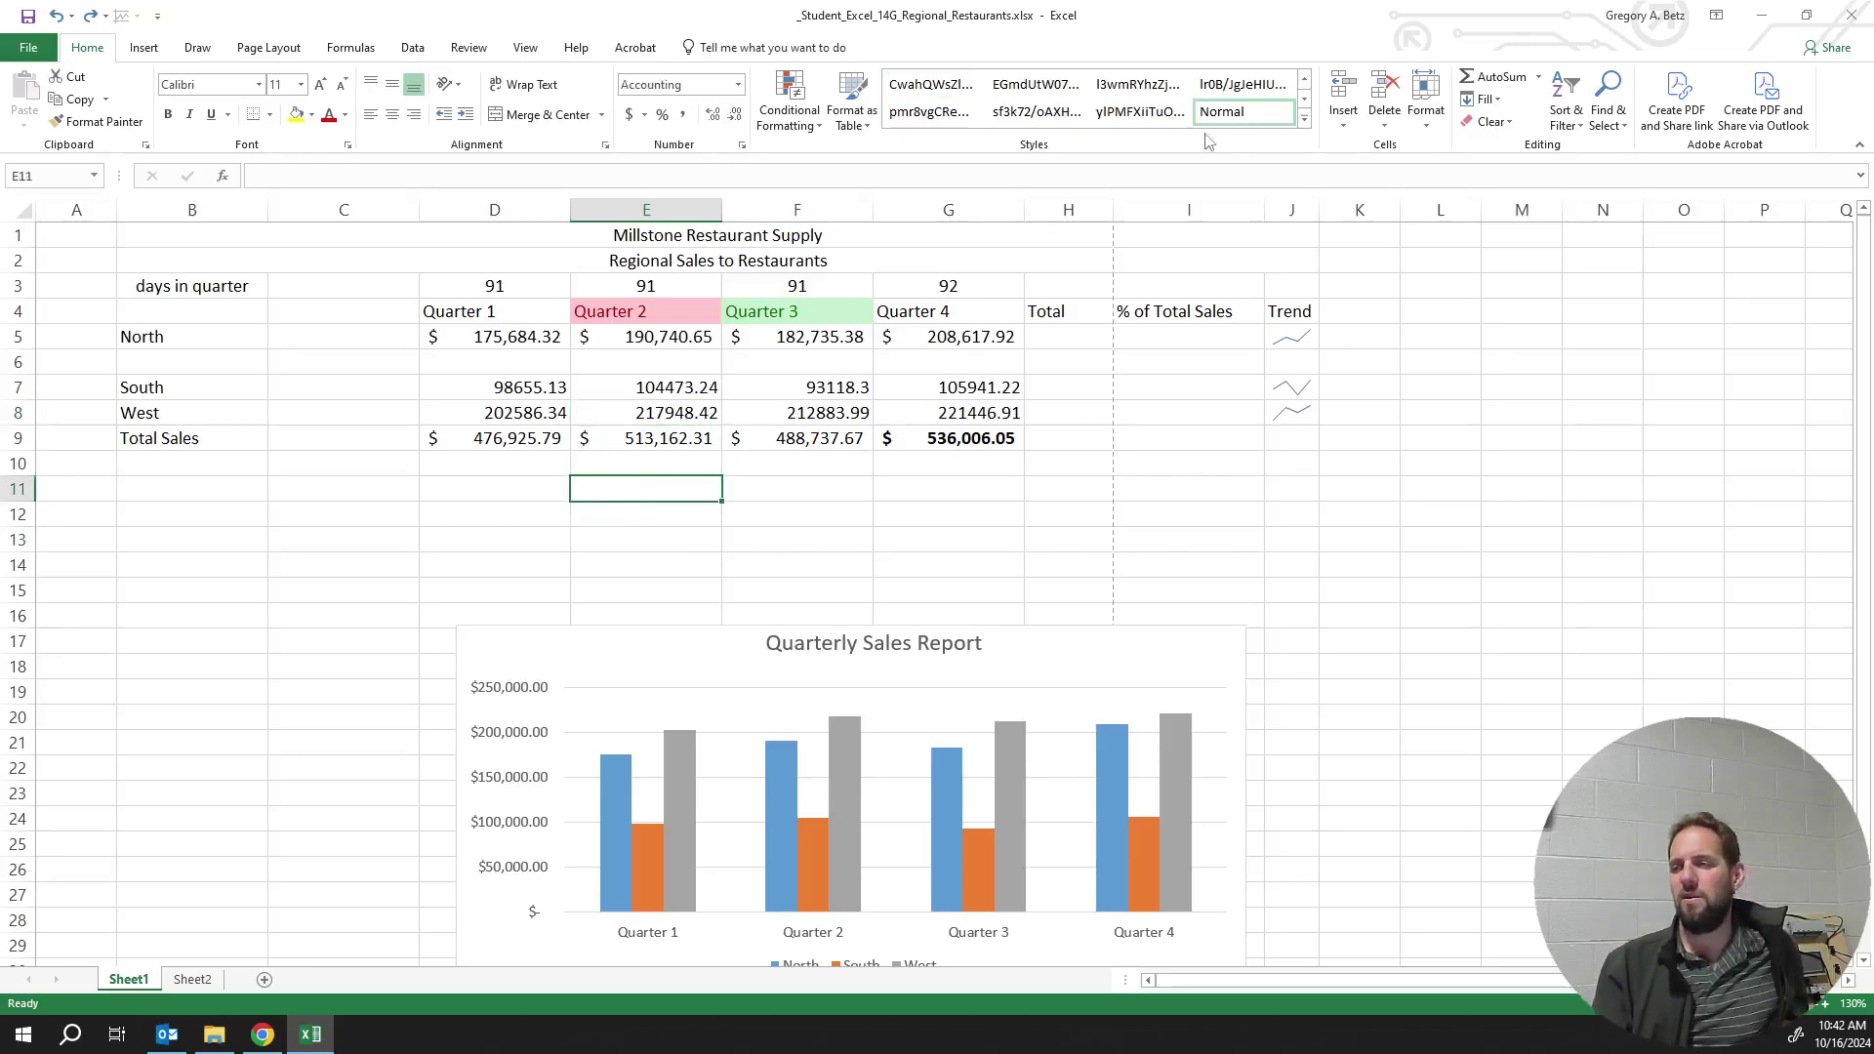
Delete the blank sheet row 11 below the Total Sales row
{"action": "left_click", "coordinate": [1385, 122]}
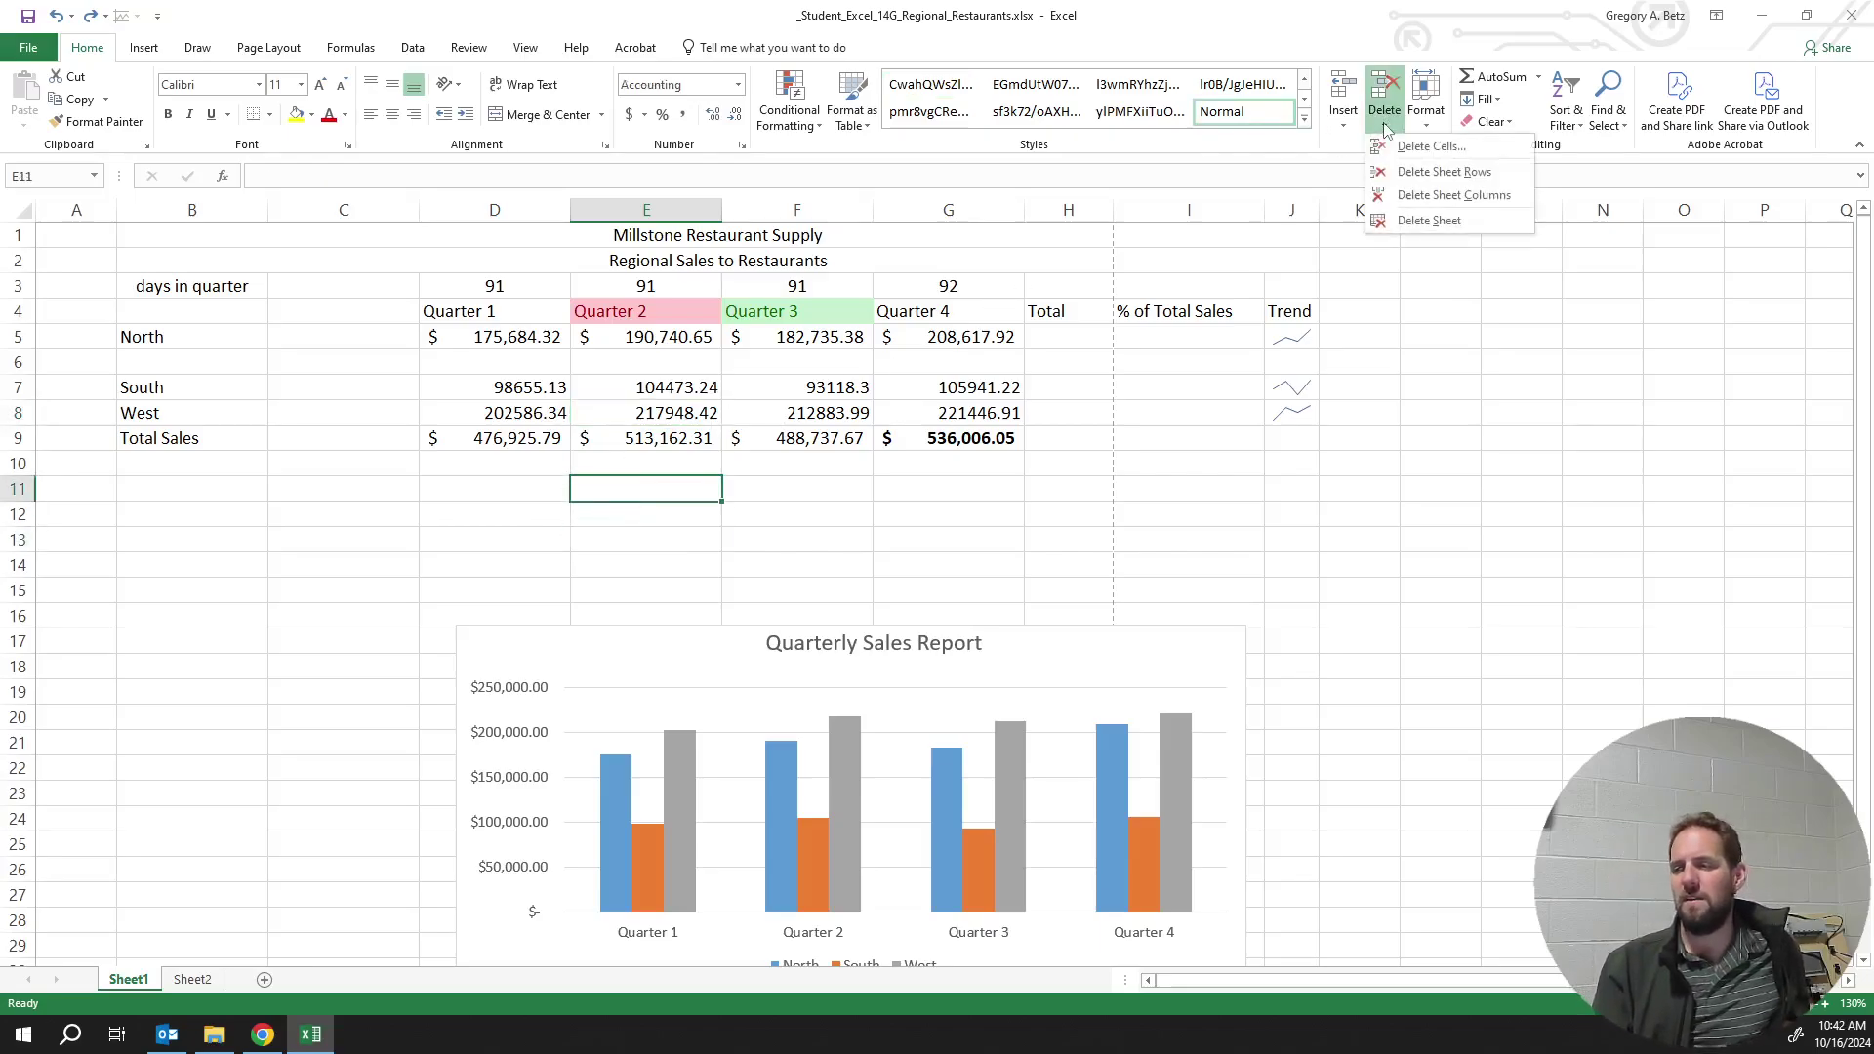
{"action": "left_click", "coordinate": [1443, 171]}
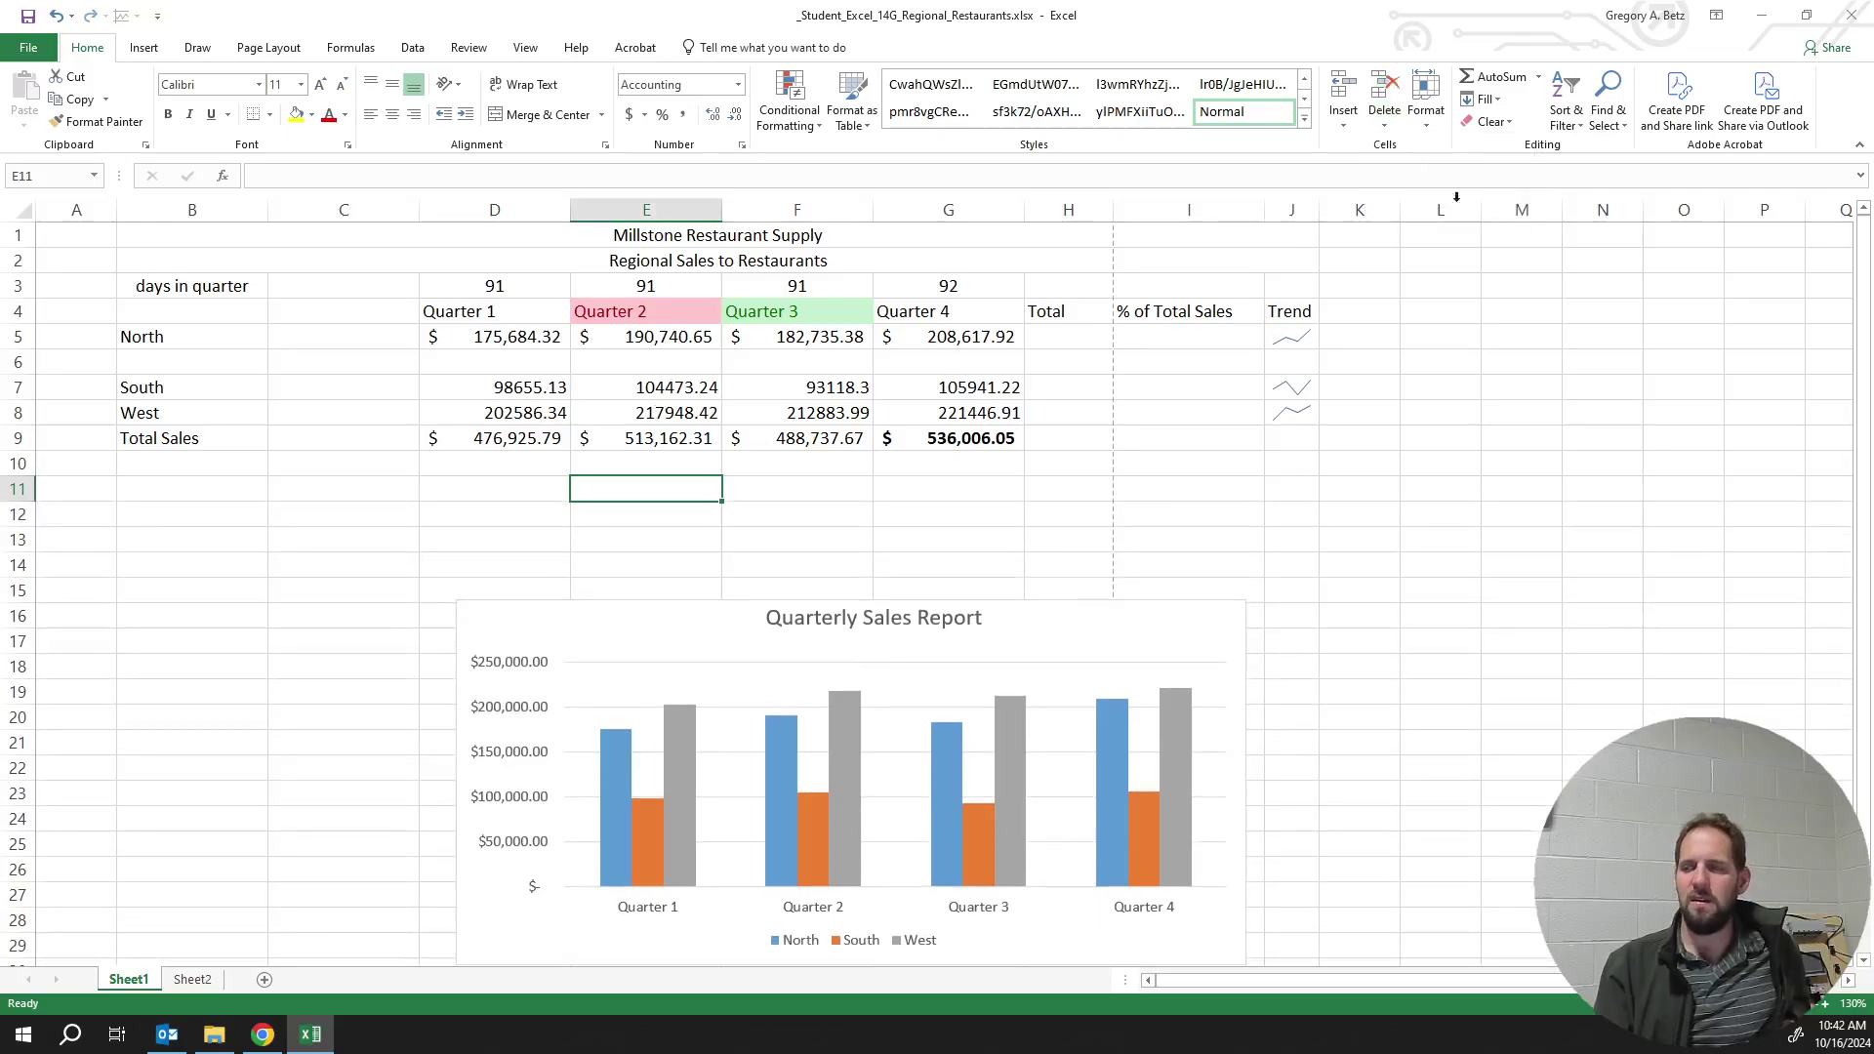
Try deleting the sheet column containing cell E11, the Quarter 2 column, and undo the deletion
{"action": "left_click", "coordinate": [1384, 121]}
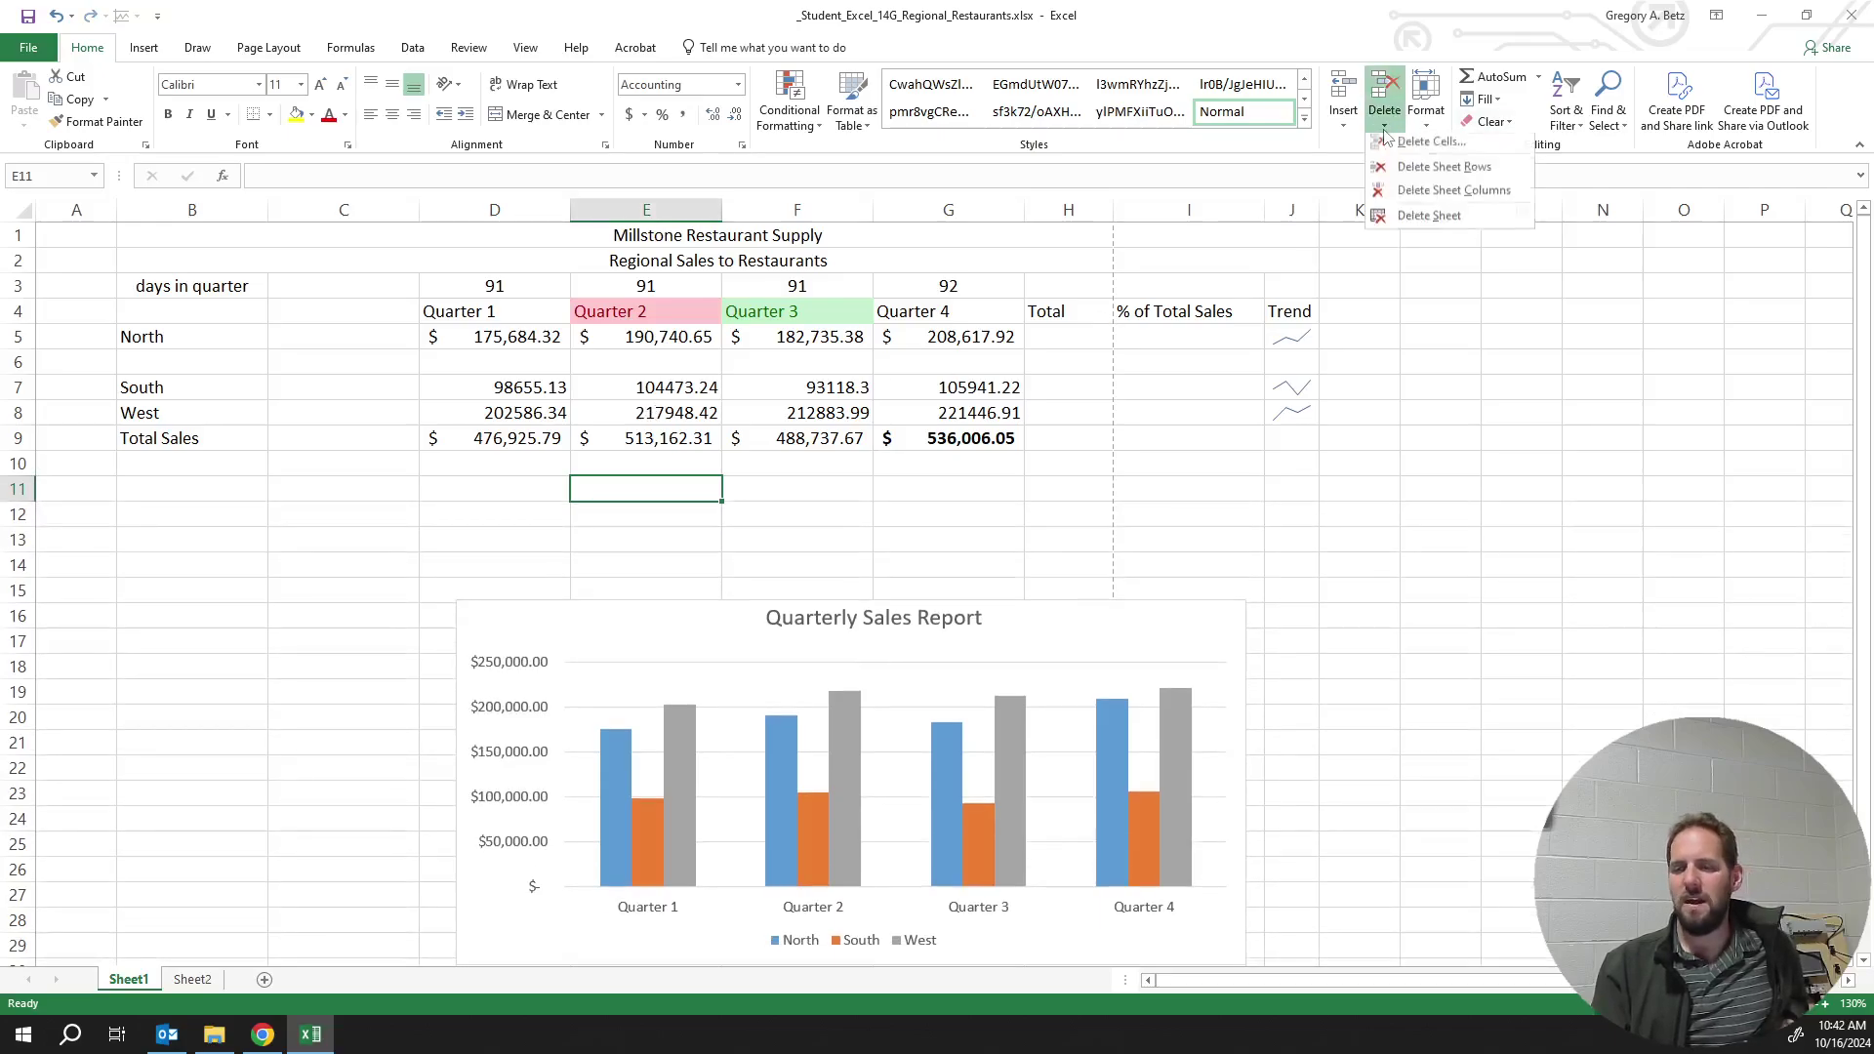
{"action": "left_click", "coordinate": [1433, 195]}
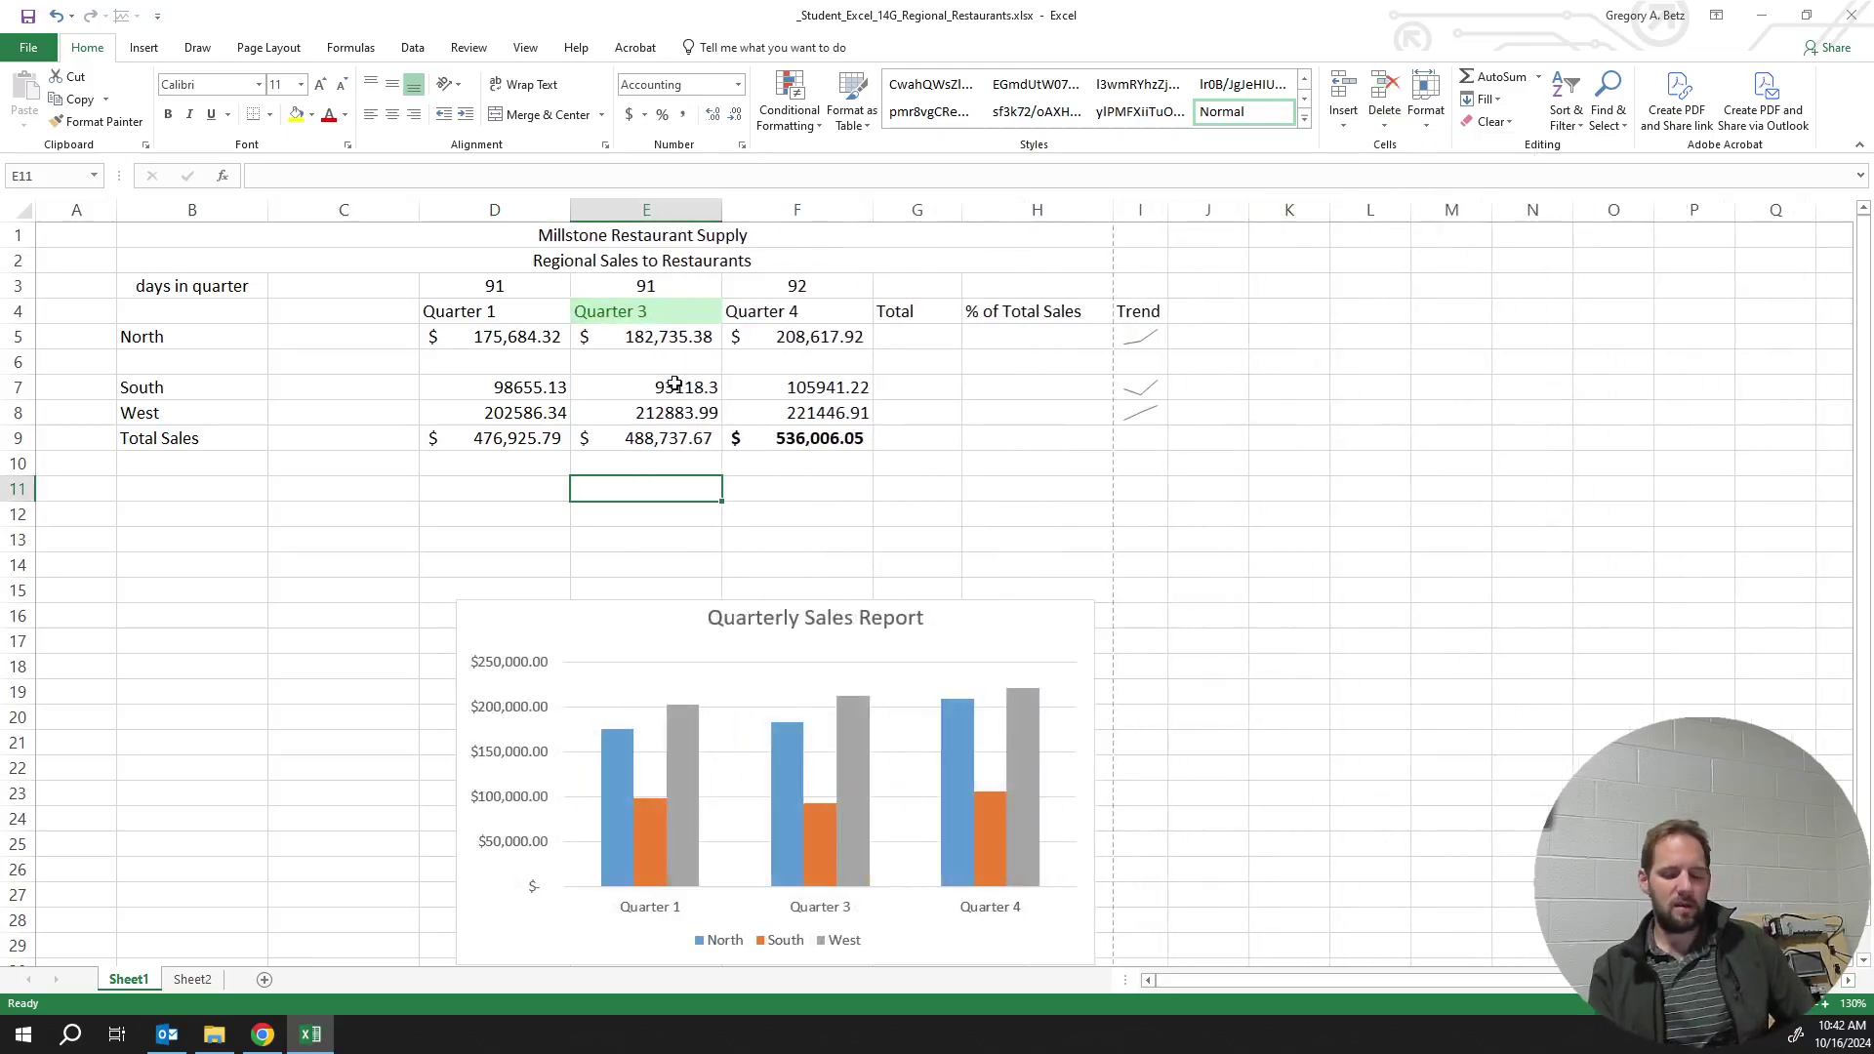
{"action": "key", "text": "ctrl+z"}
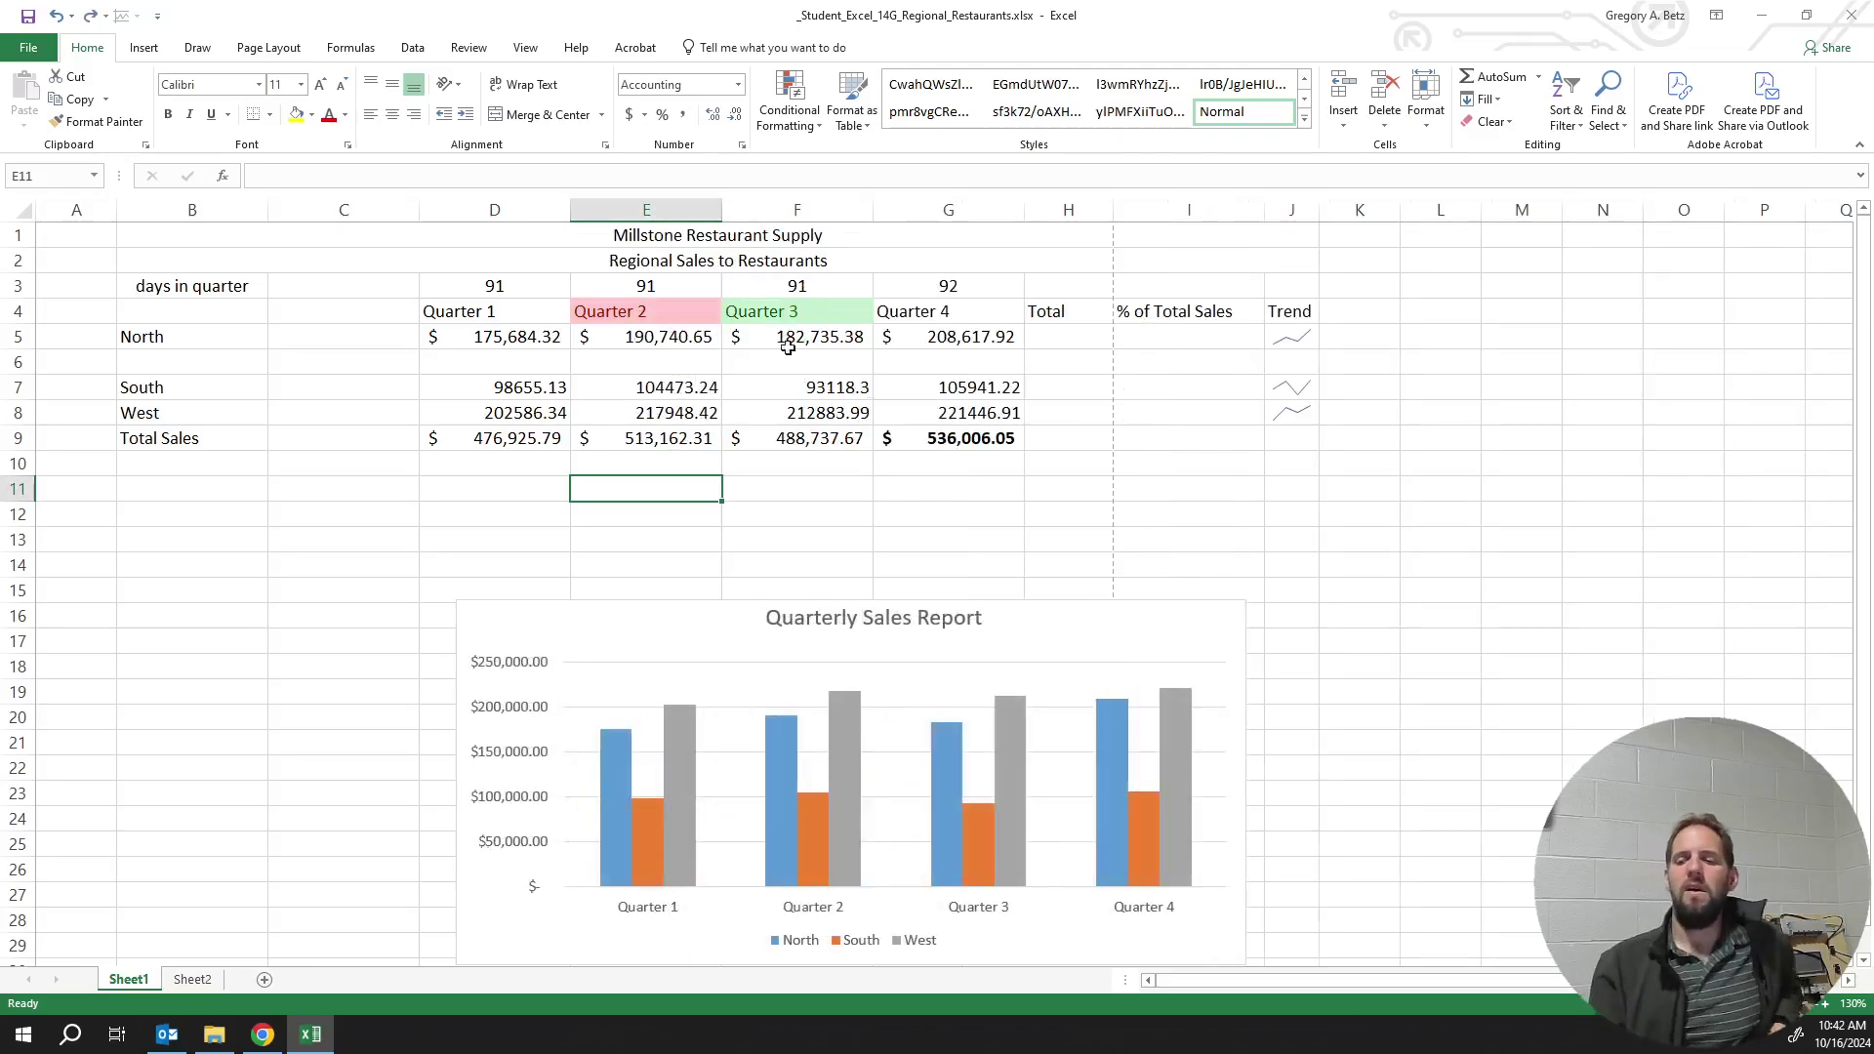
Delete the blank column C before Quarter 1 and the blank column A before the region names
{"action": "right_click", "coordinate": [386, 227]}
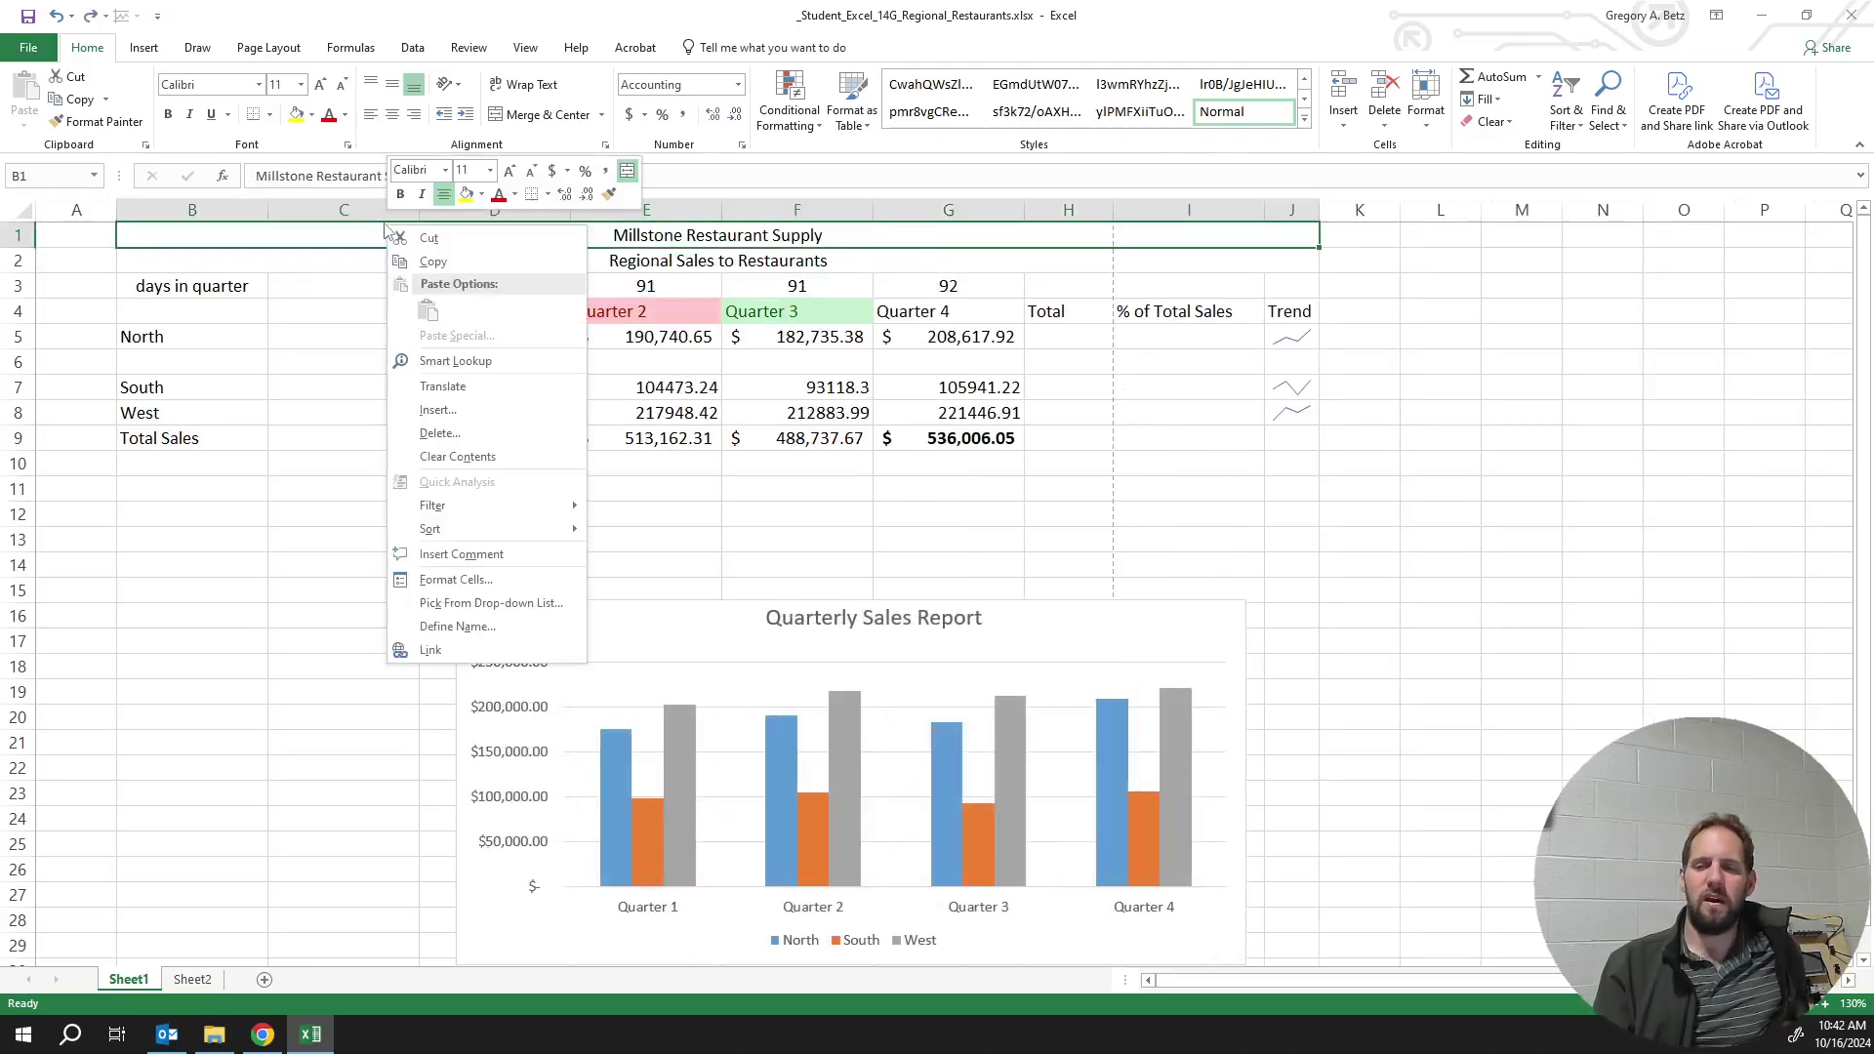
{"action": "key", "text": "Escape"}
{"action": "right_click", "coordinate": [343, 210]}
{"action": "left_click", "coordinate": [391, 372]}
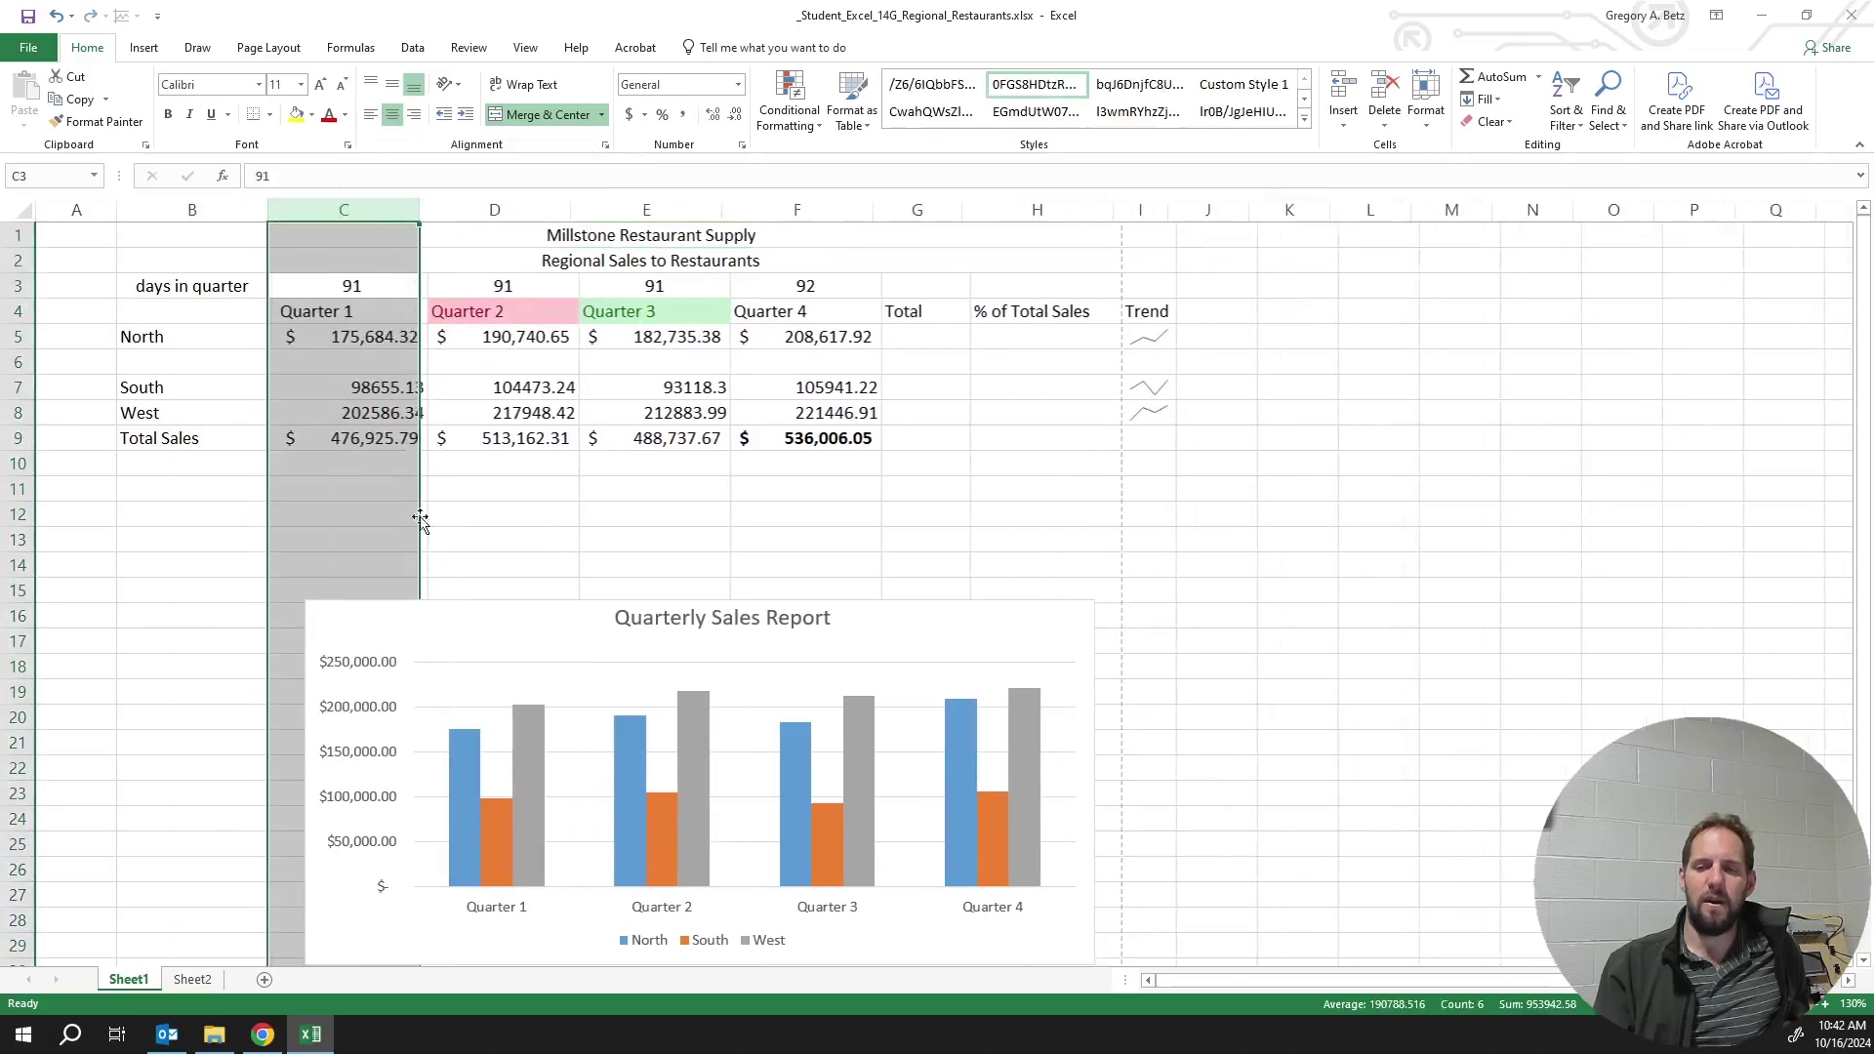
{"action": "right_click", "coordinate": [76, 212]}
{"action": "left_click", "coordinate": [115, 377]}
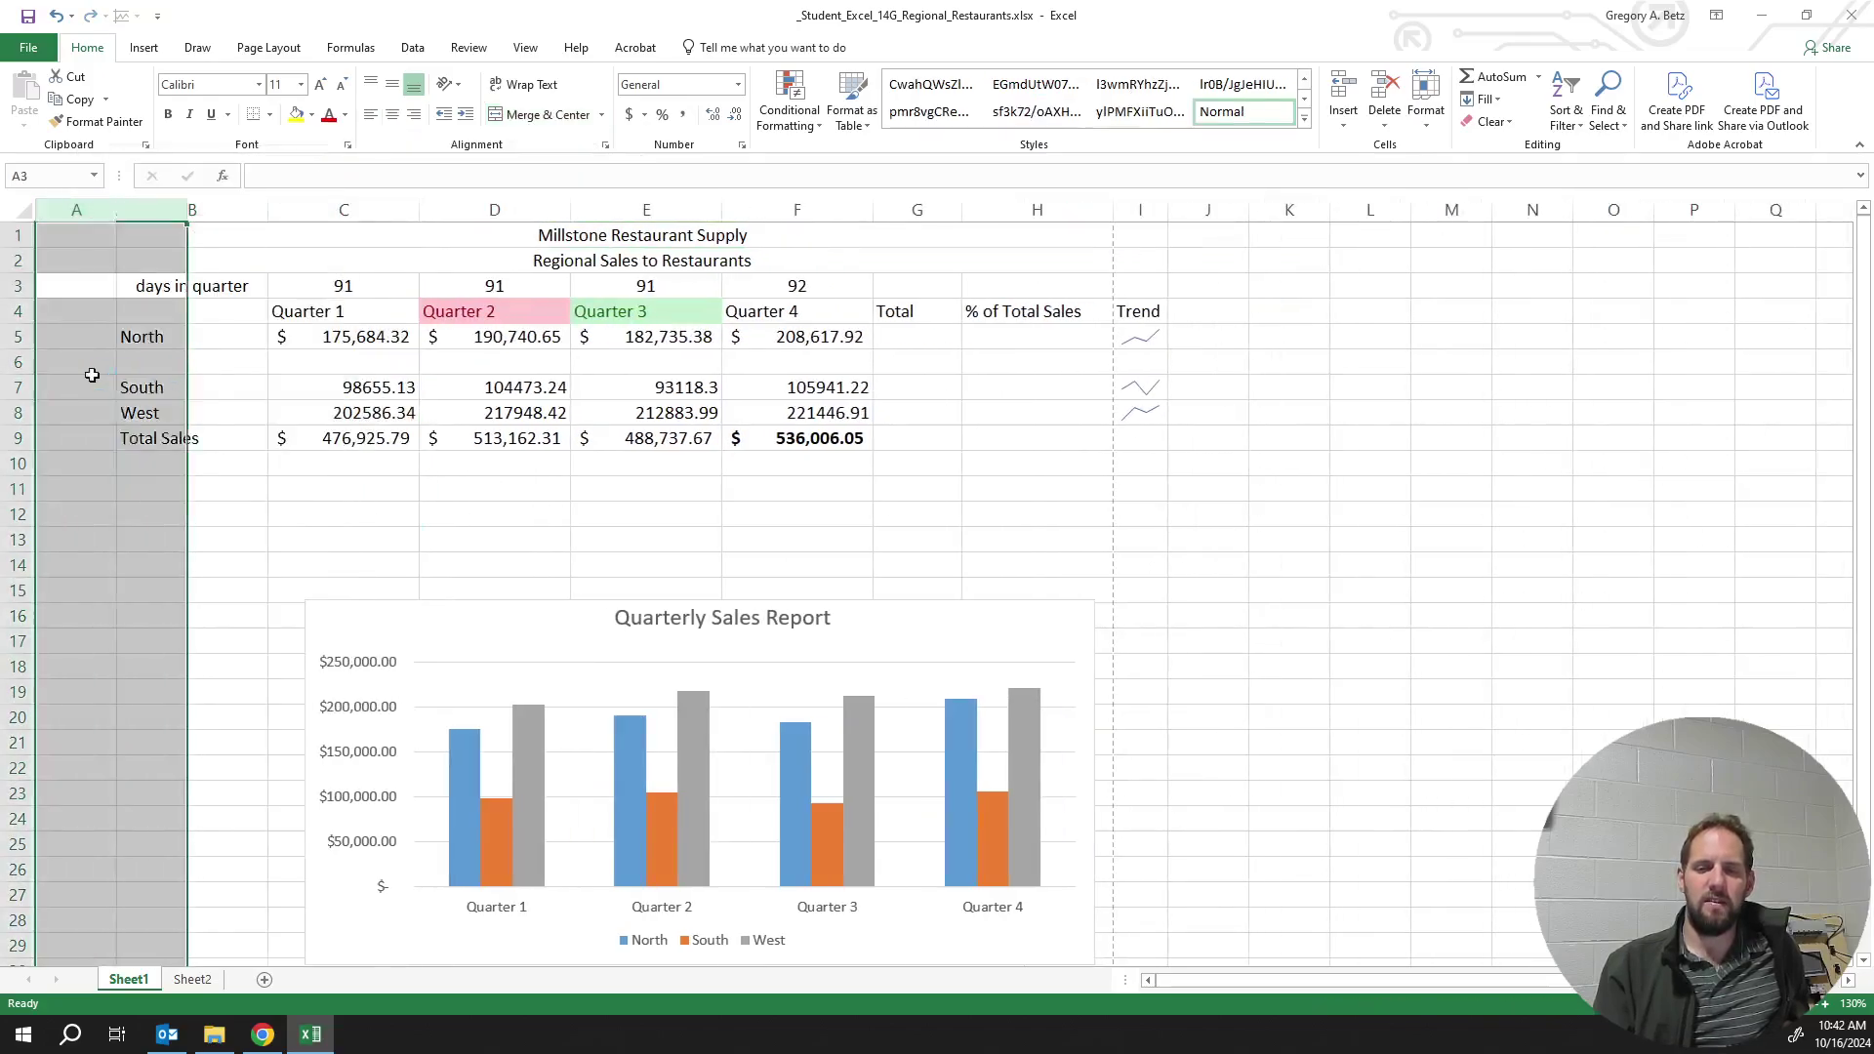
Delete the blank row 6 between the North and South rows
{"action": "right_click", "coordinate": [24, 361]}
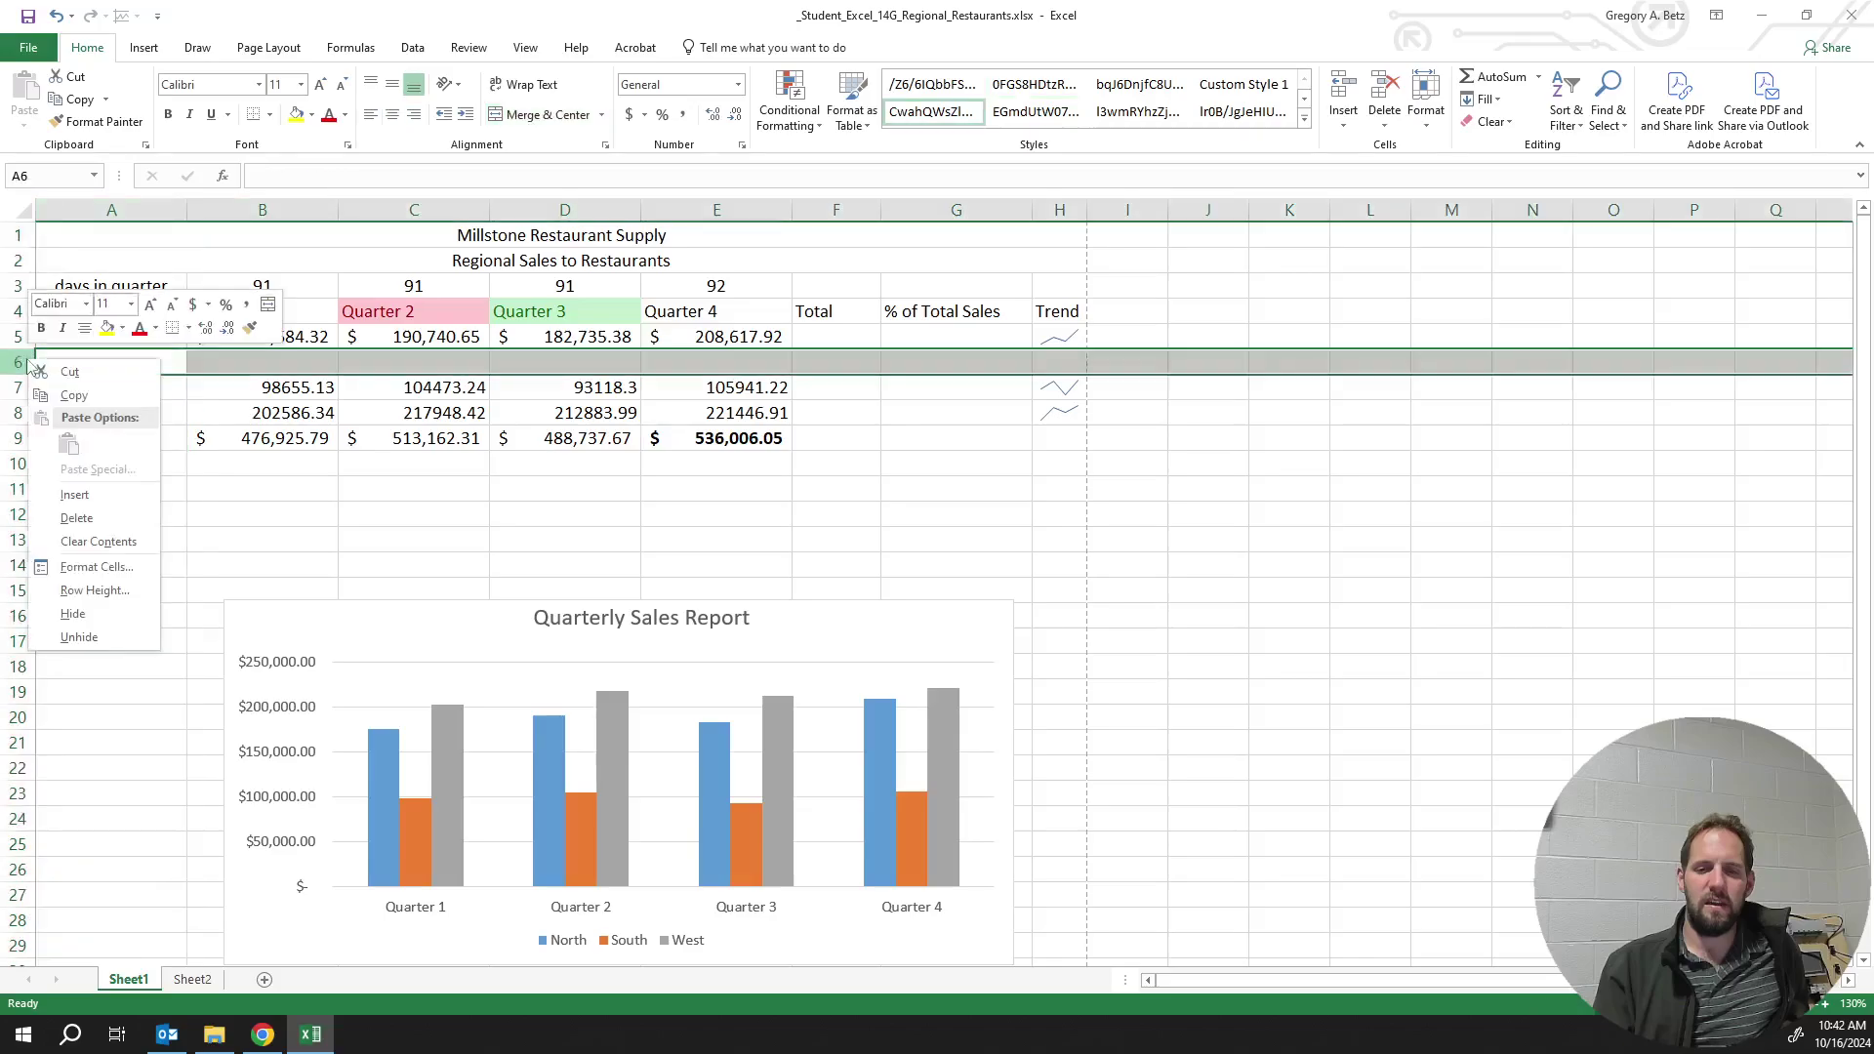
{"action": "left_click", "coordinate": [78, 518]}
{"action": "left_click", "coordinate": [191, 500]}
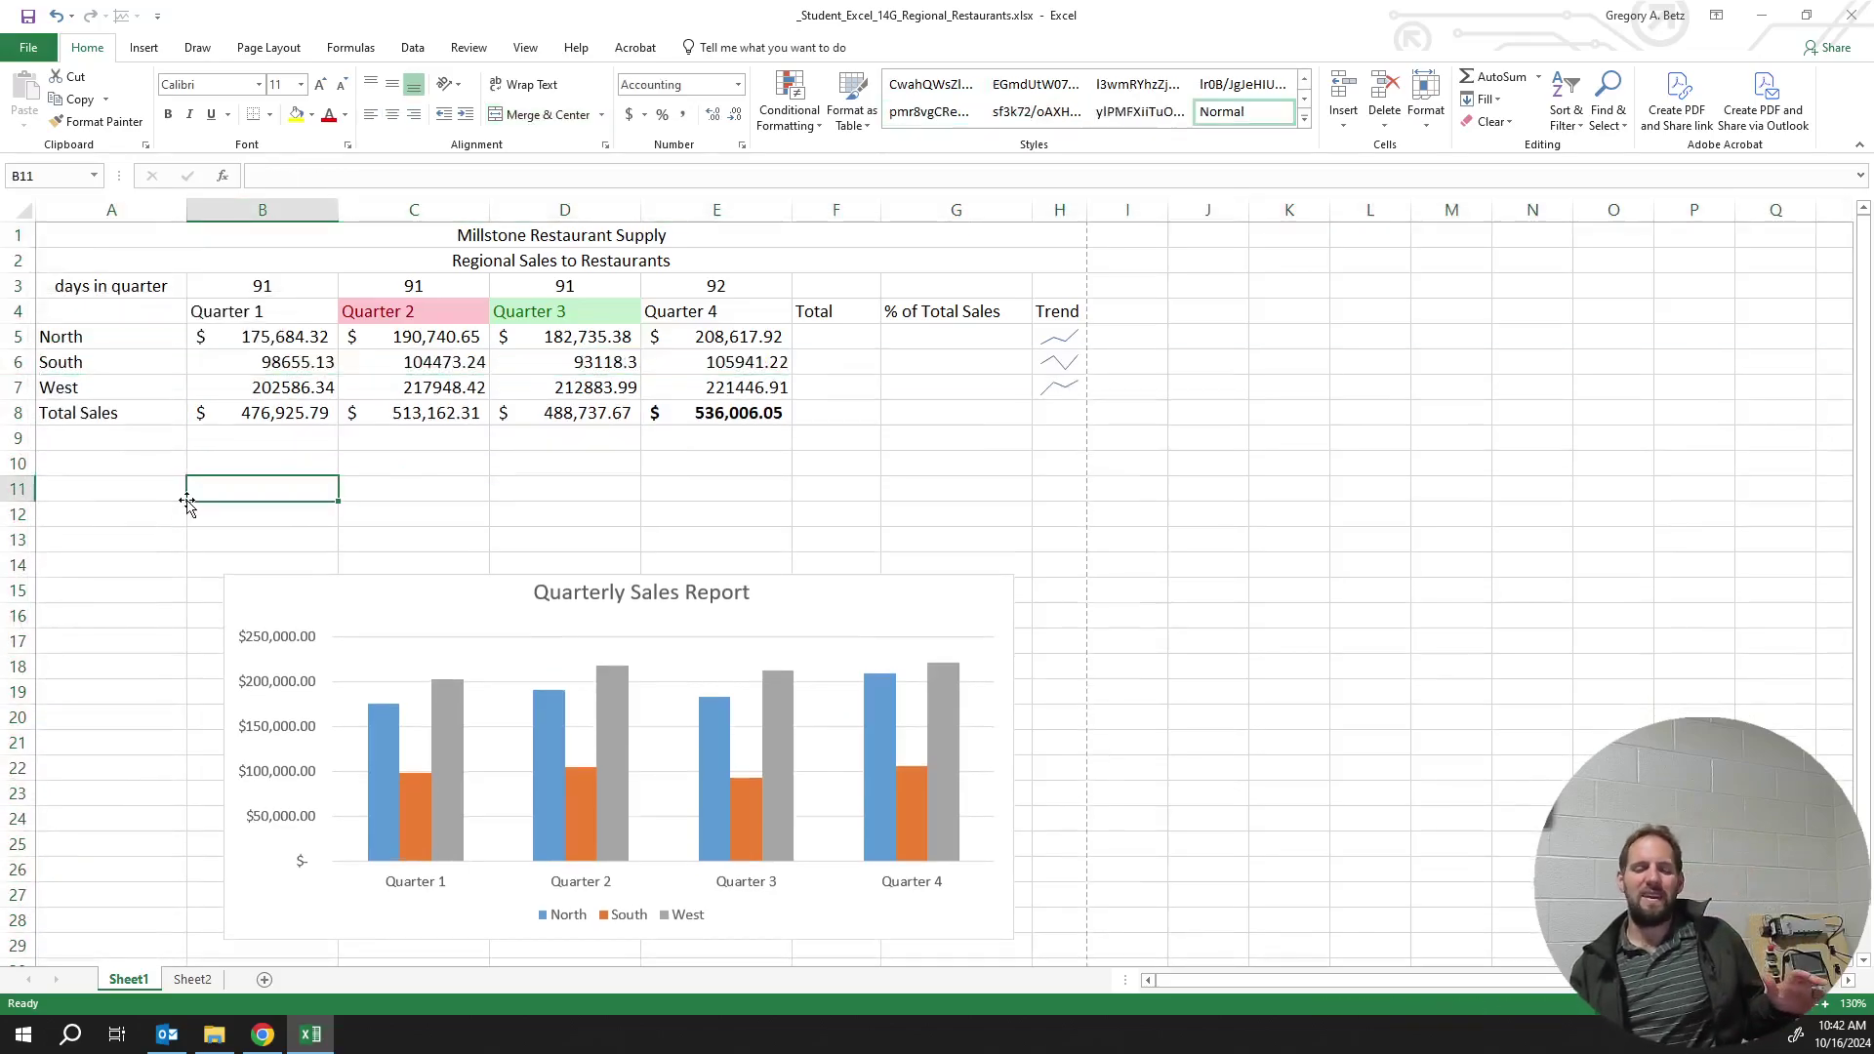